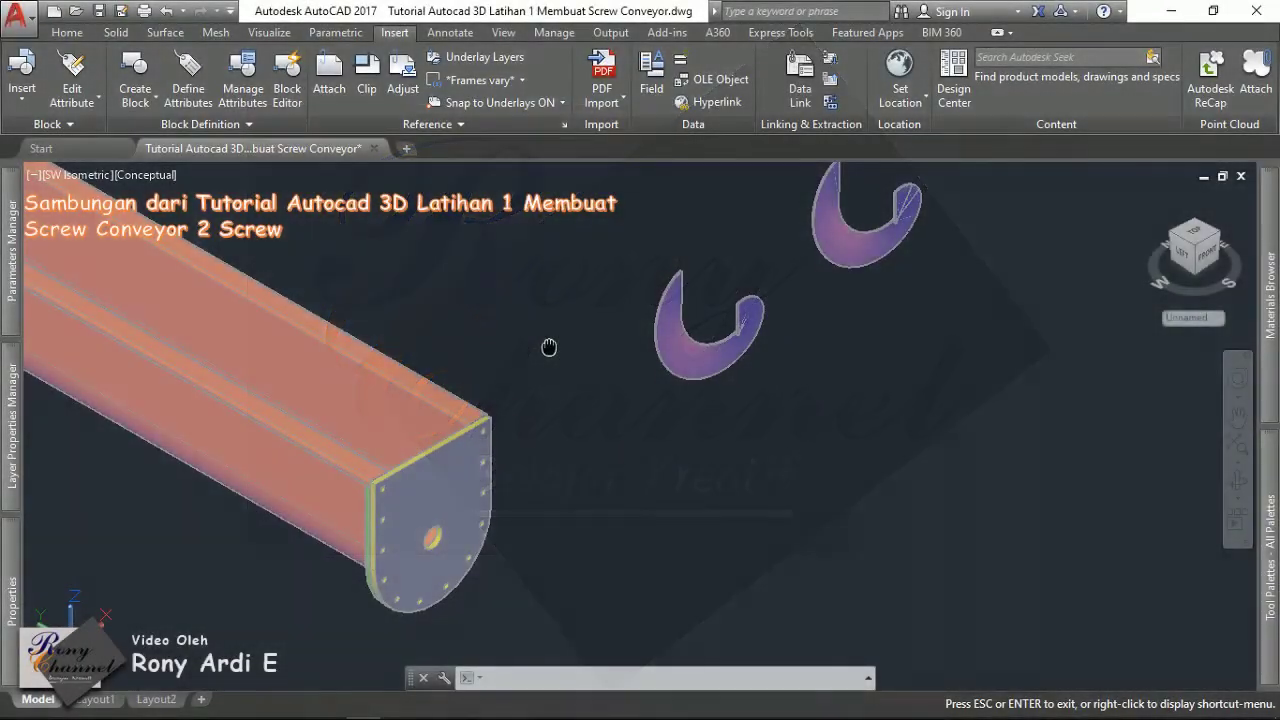
# - Pan, zoom and orbit around the conveyor trough to inspect it and its end plate
pyautogui.press('Escape')
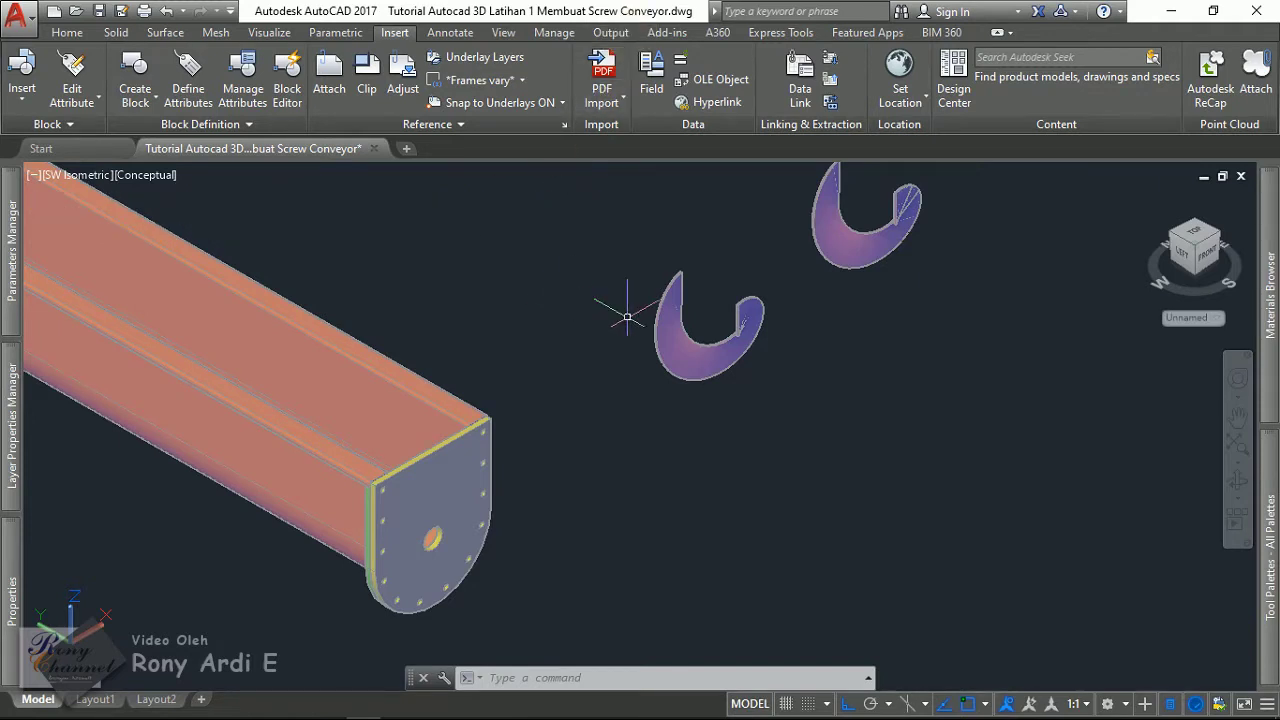
pyautogui.scroll(-2, 660, 400)
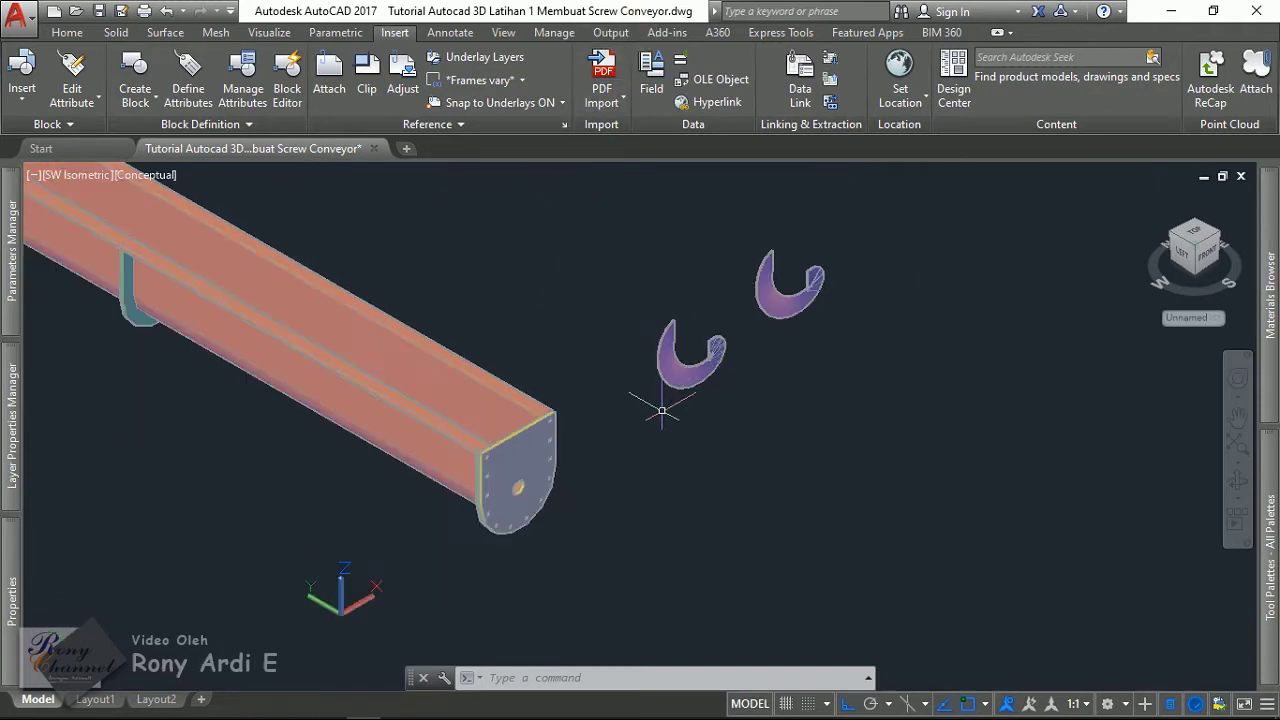
pyautogui.moveTo(490, 301); pyautogui.dragTo(702, 321, button='middle')
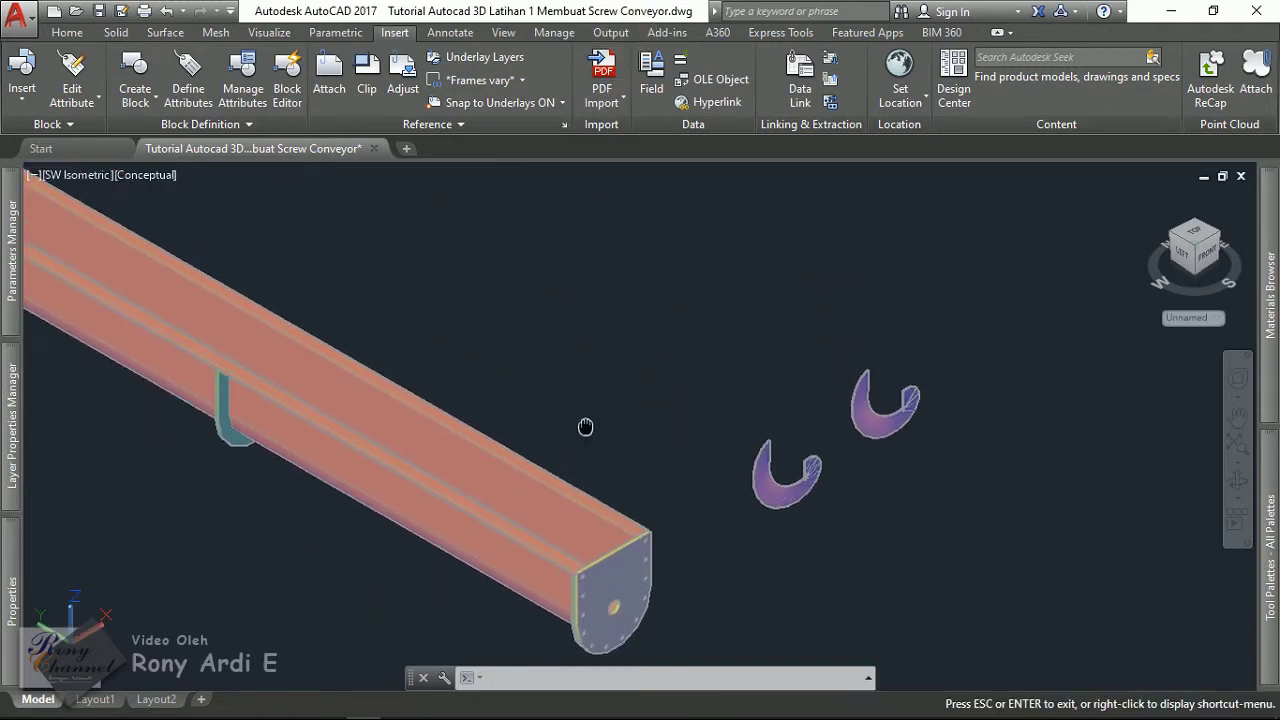
pyautogui.scroll(3, 760, 485)
pyautogui.scroll(2, 690, 440)
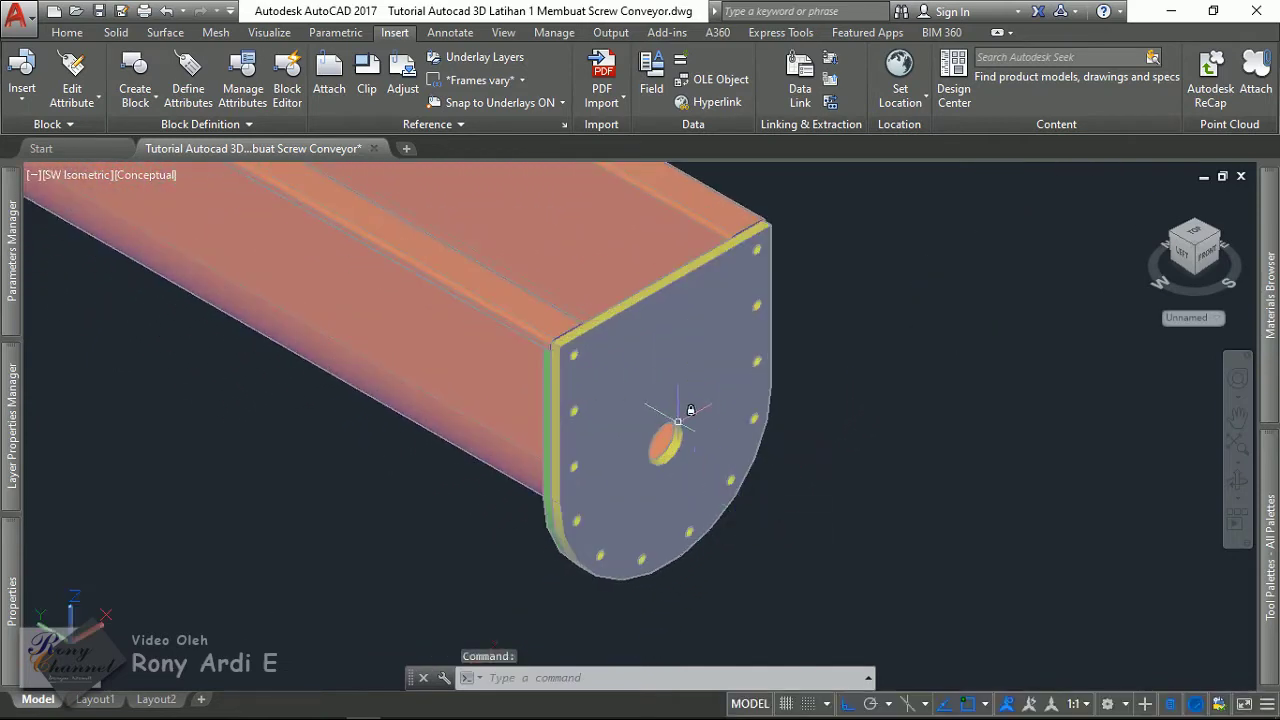
pyautogui.scroll(-3, 682, 450)
pyautogui.scroll(-1, 675, 460)
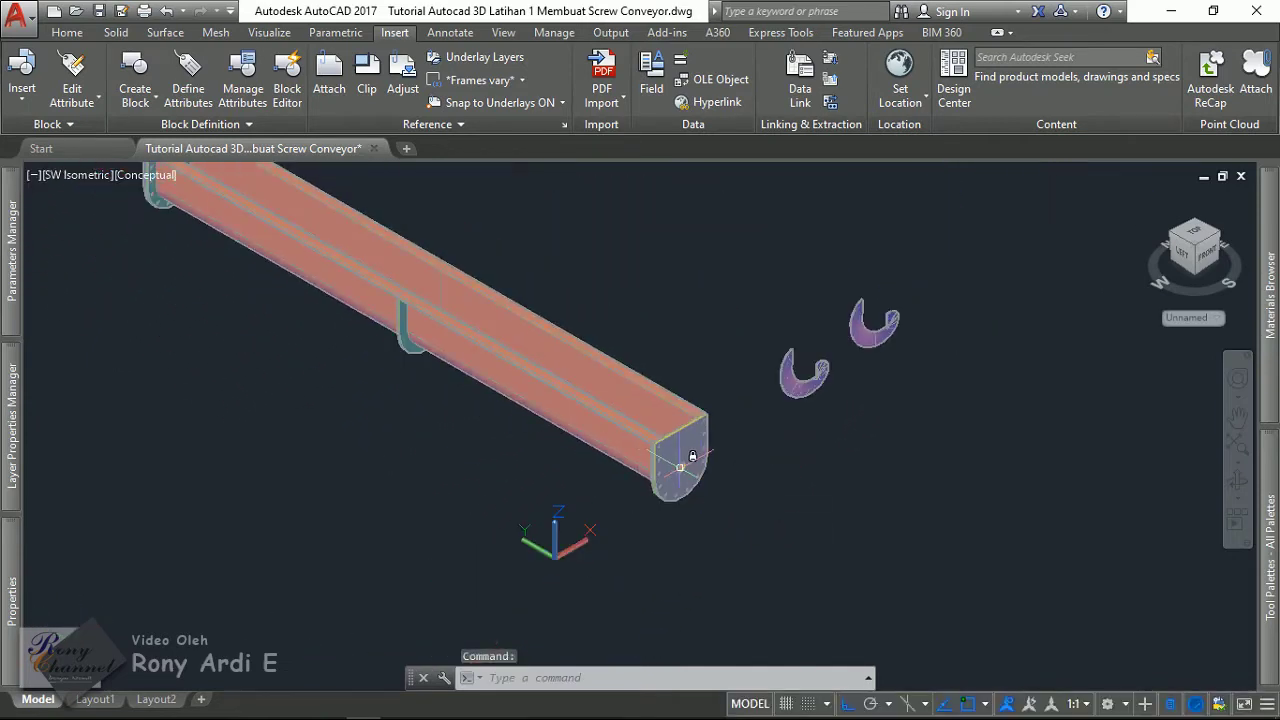
pyautogui.keyDown('shift'); pyautogui.moveTo(752, 466); pyautogui.dragTo(569, 423, button='middle'); pyautogui.keyUp('shift')
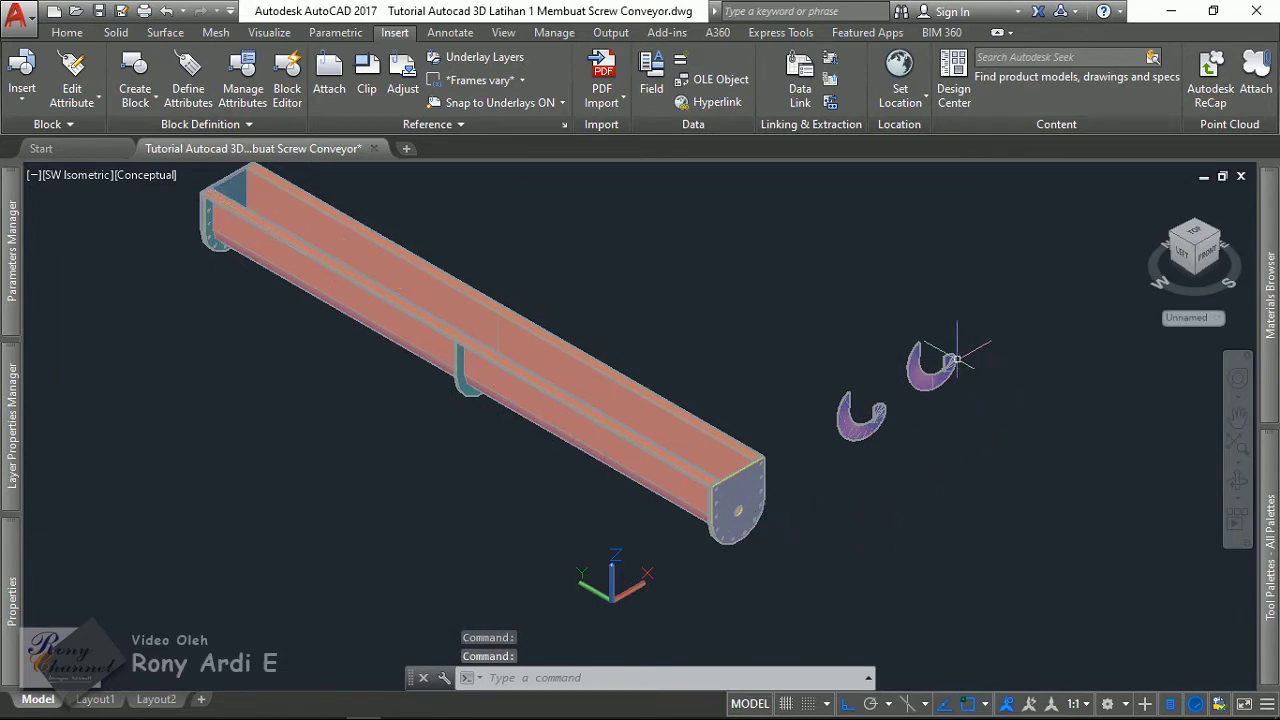
pyautogui.moveTo(808, 333); pyautogui.dragTo(713, 353, button='middle')
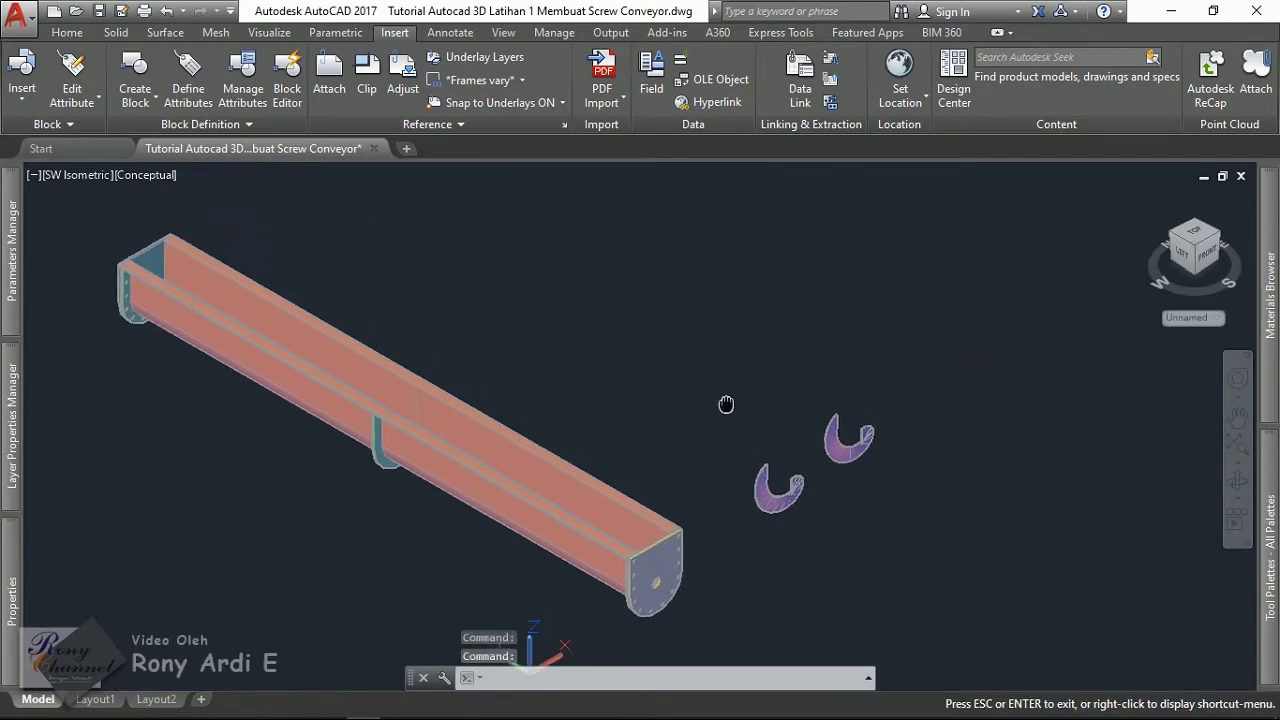
pyautogui.scroll(3, 754, 508)
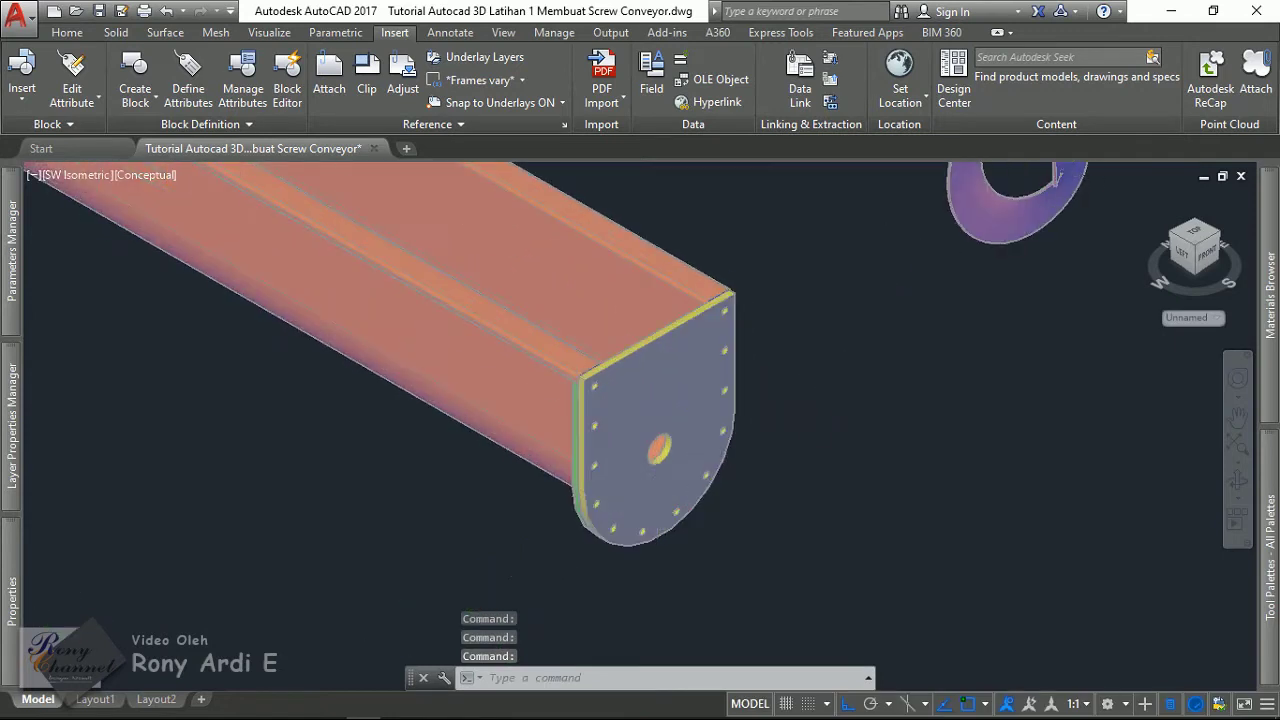
pyautogui.scroll(-1, 754, 508)
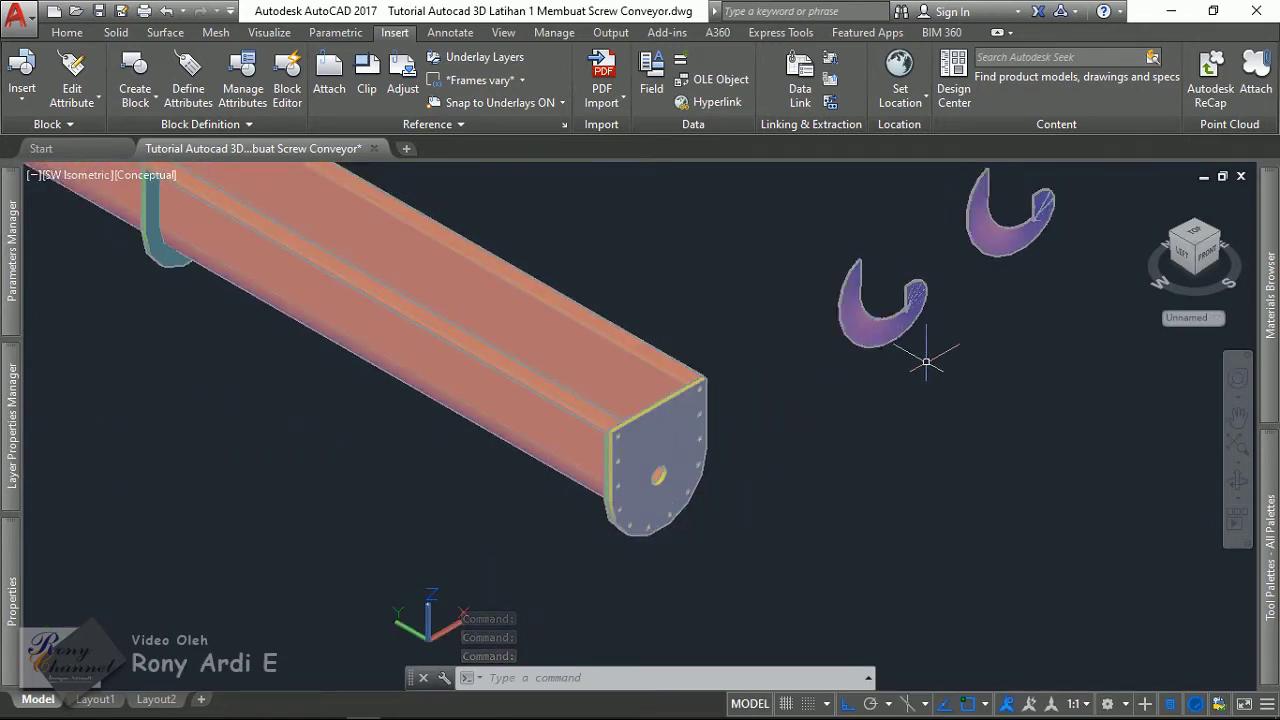
pyautogui.moveTo(926, 353); pyautogui.dragTo(838, 430, button='middle')
pyautogui.scroll(3, 571, 480)
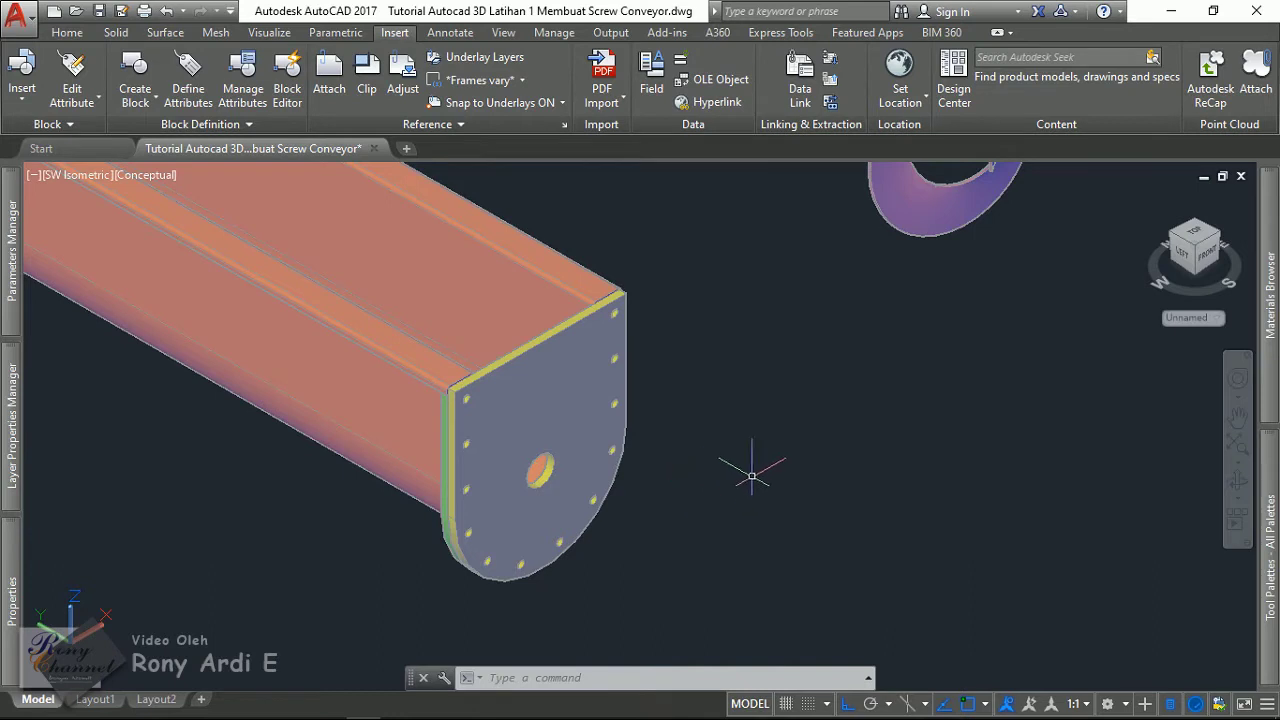
pyautogui.scroll(-5, 752, 476)
pyautogui.scroll(3, 818, 485)
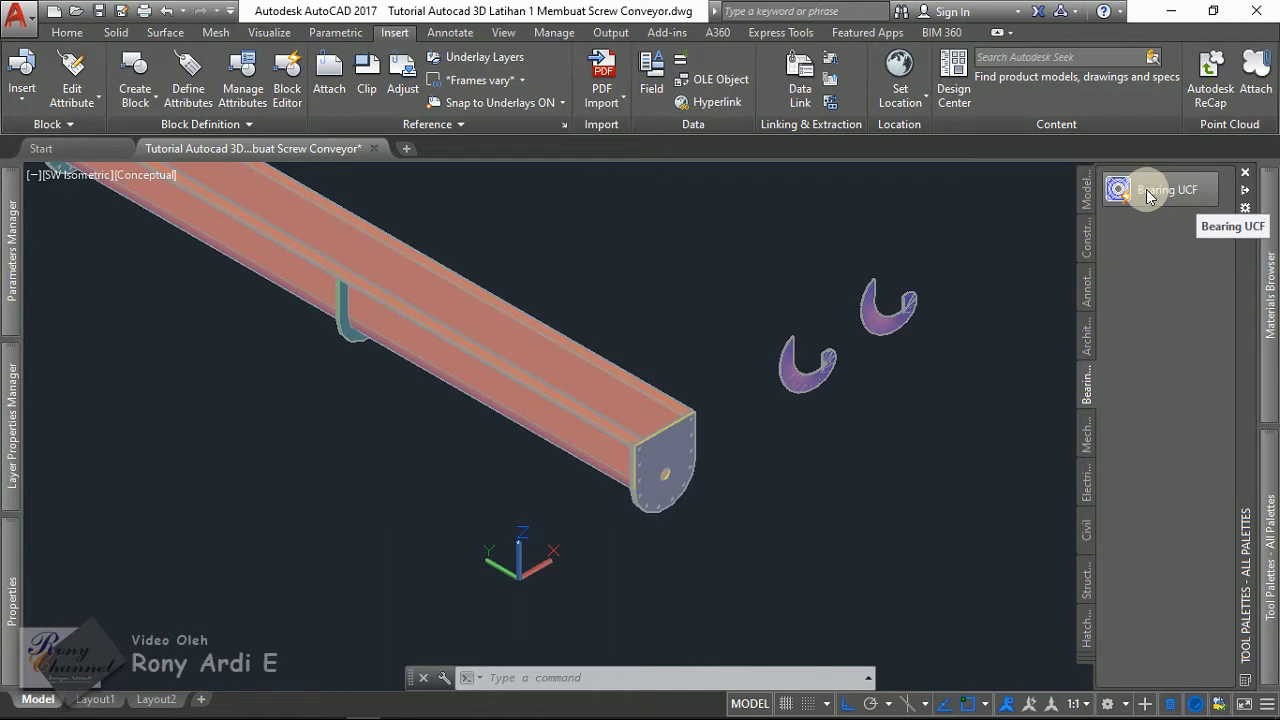
# - Browse the Modeling, Constraints and Annotation tool palettes
pyautogui.click(1084, 190)
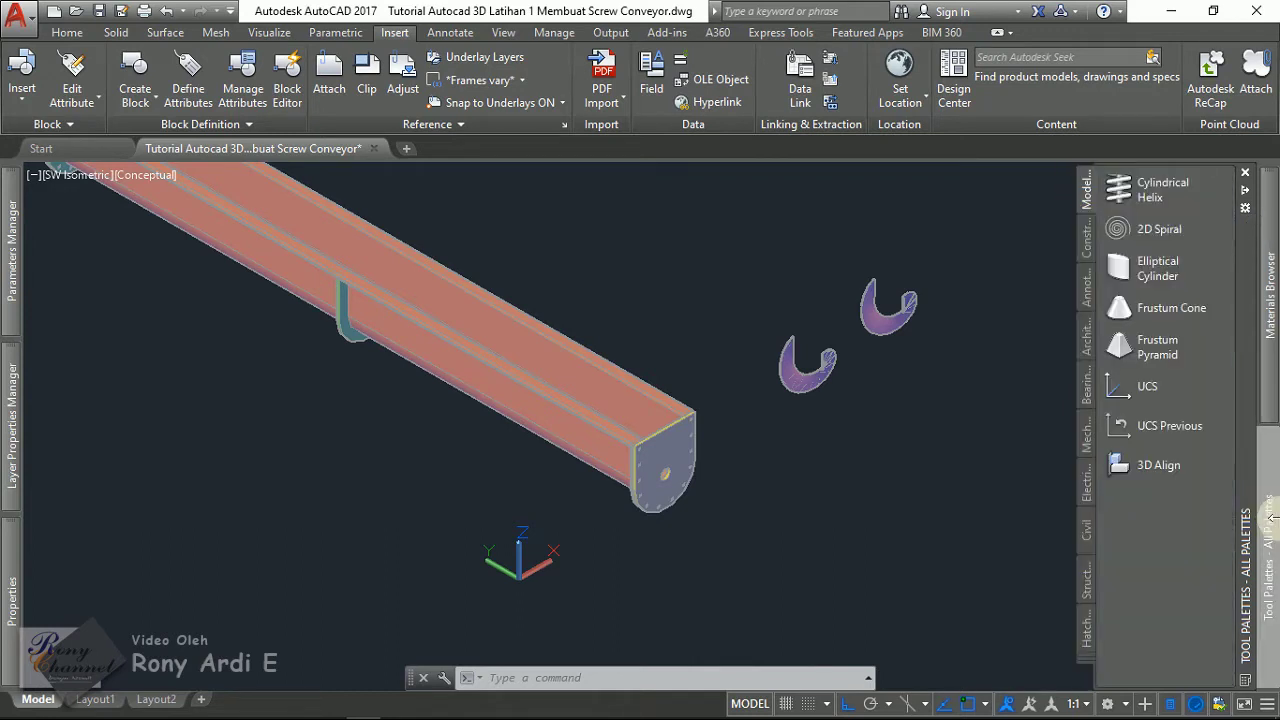
pyautogui.click(1087, 235)
pyautogui.click(1088, 195)
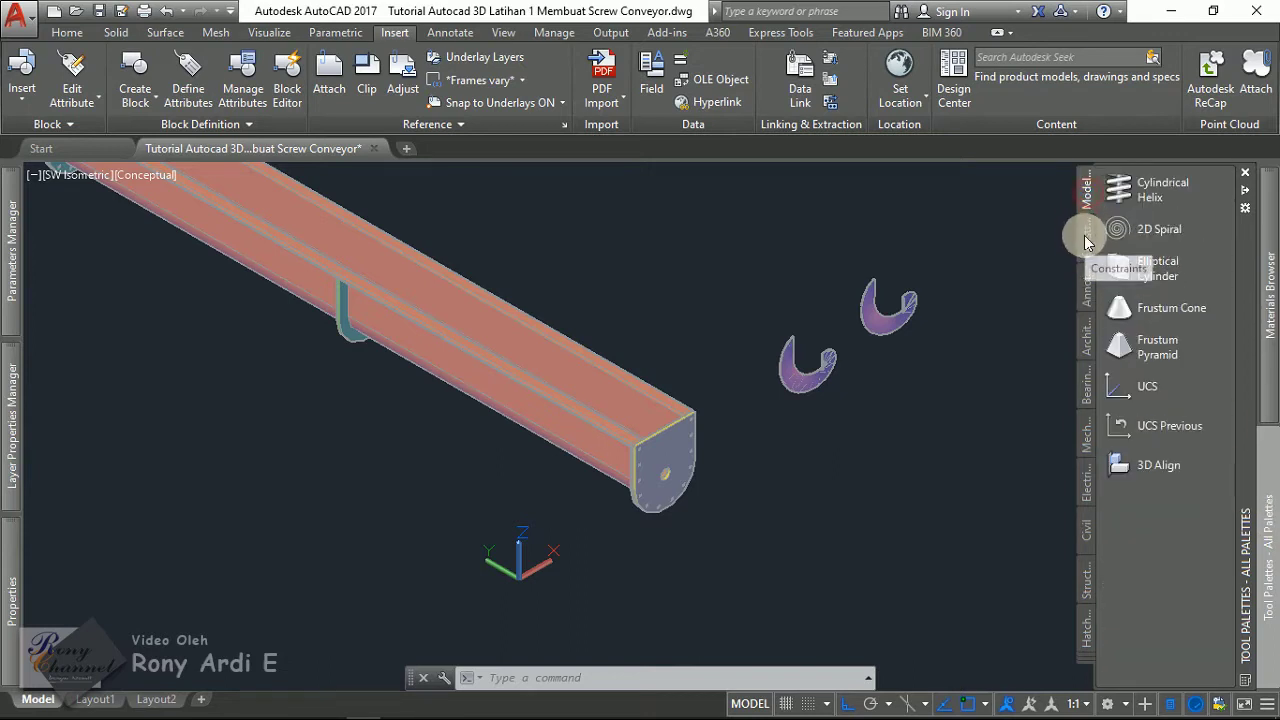
pyautogui.click(1086, 235)
pyautogui.click(1084, 287)
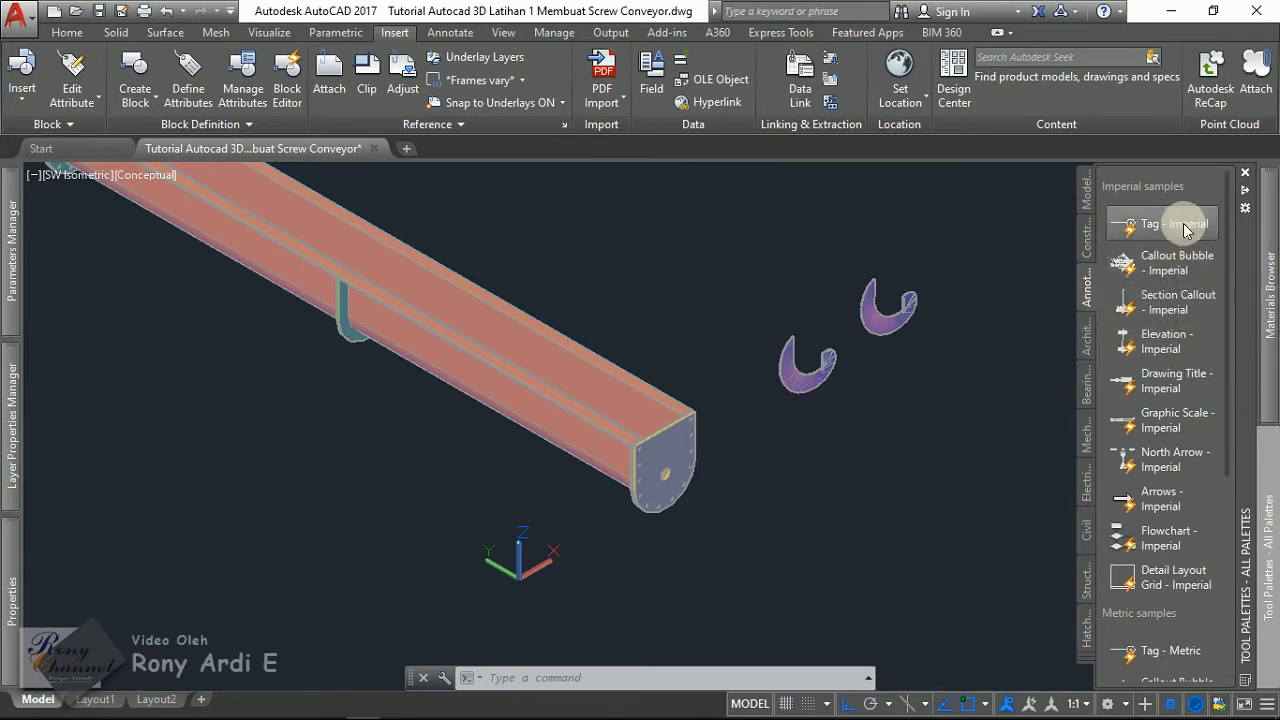
# - Return to the Bearing palette and drag the Bearing UCF block into the drawing
pyautogui.click(1087, 398)
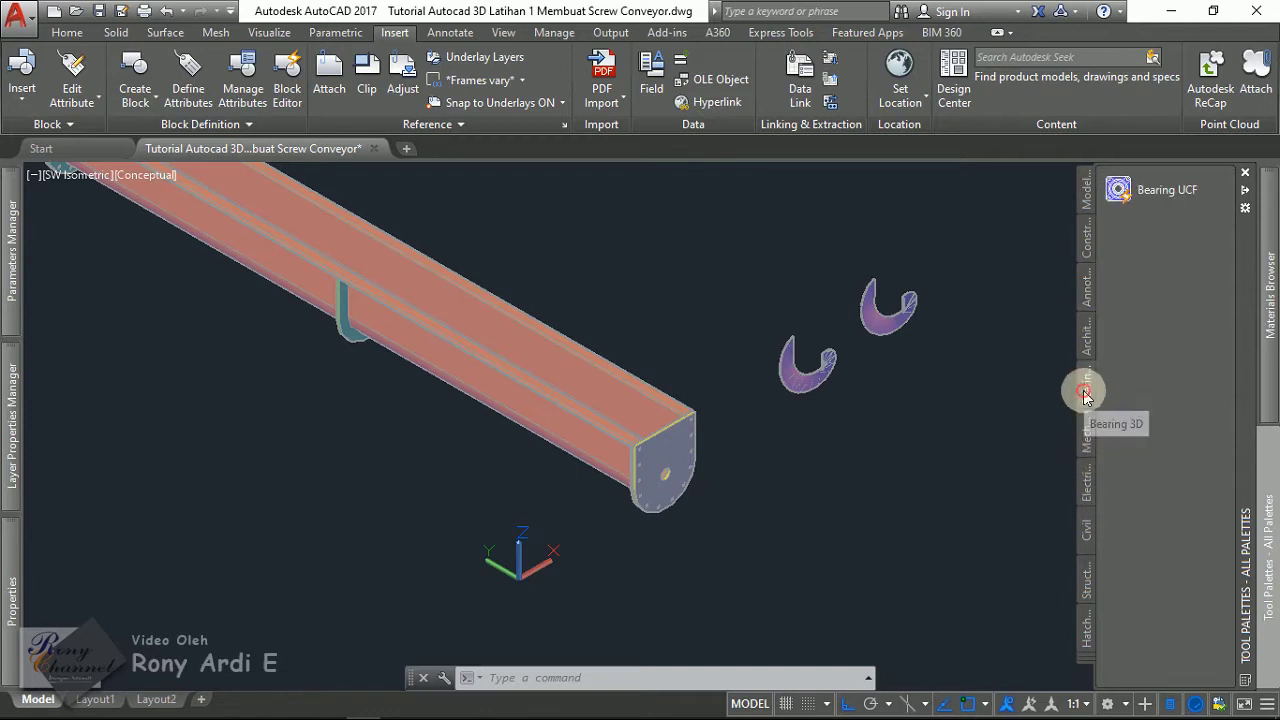
pyautogui.click(1135, 197)
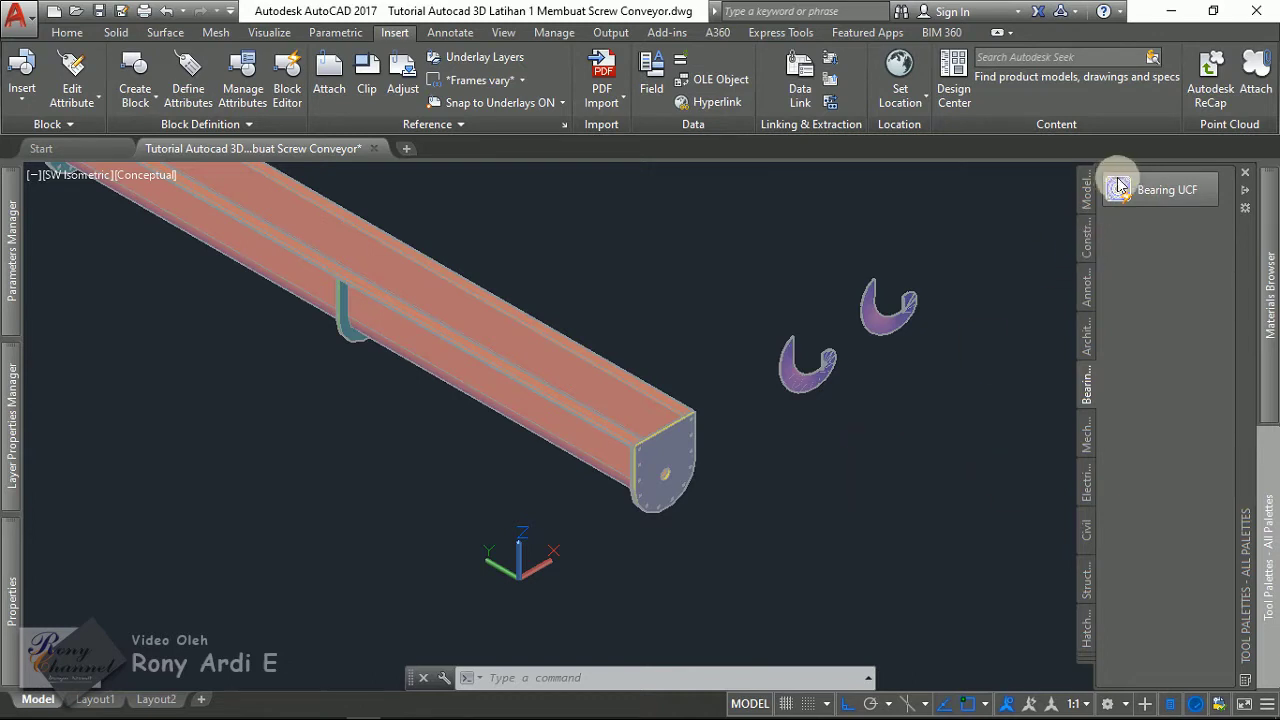
pyautogui.moveTo(1138, 192); pyautogui.dragTo(878, 391)
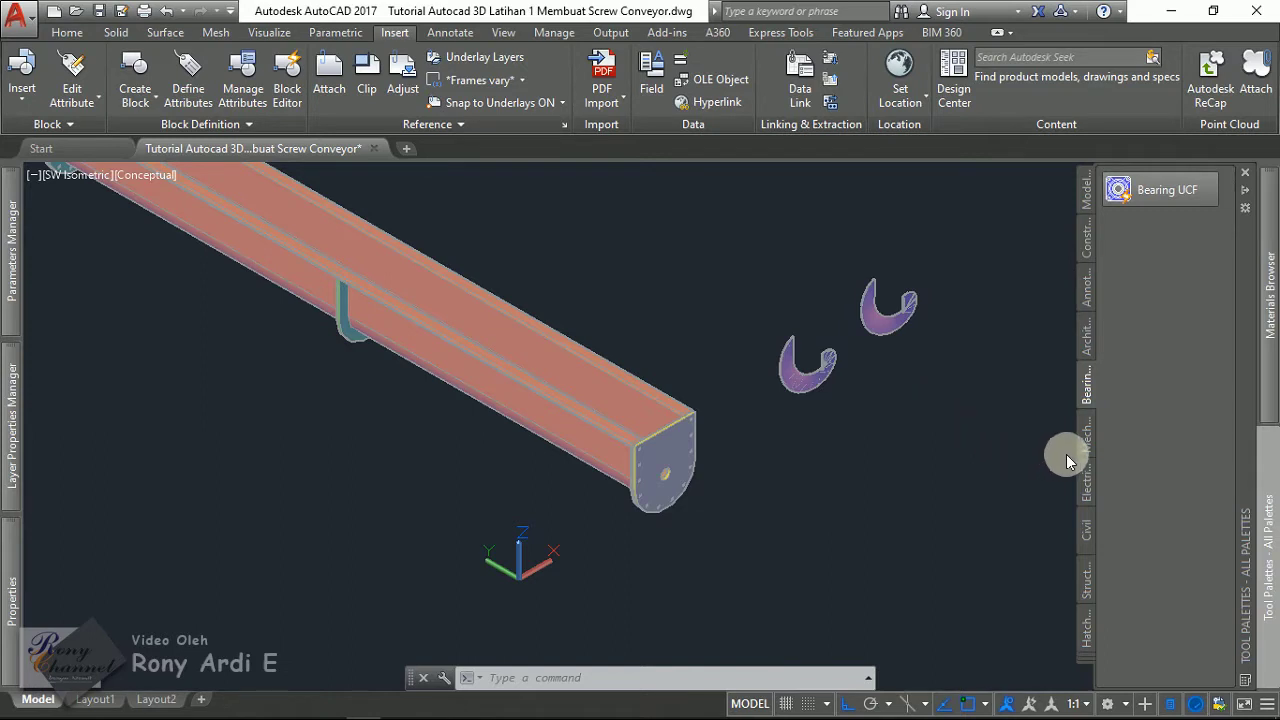
# - Place the Bearing UCF block (UCF207, d 35, M12 bolts) beside the two flight pieces
pyautogui.click(1136, 192)
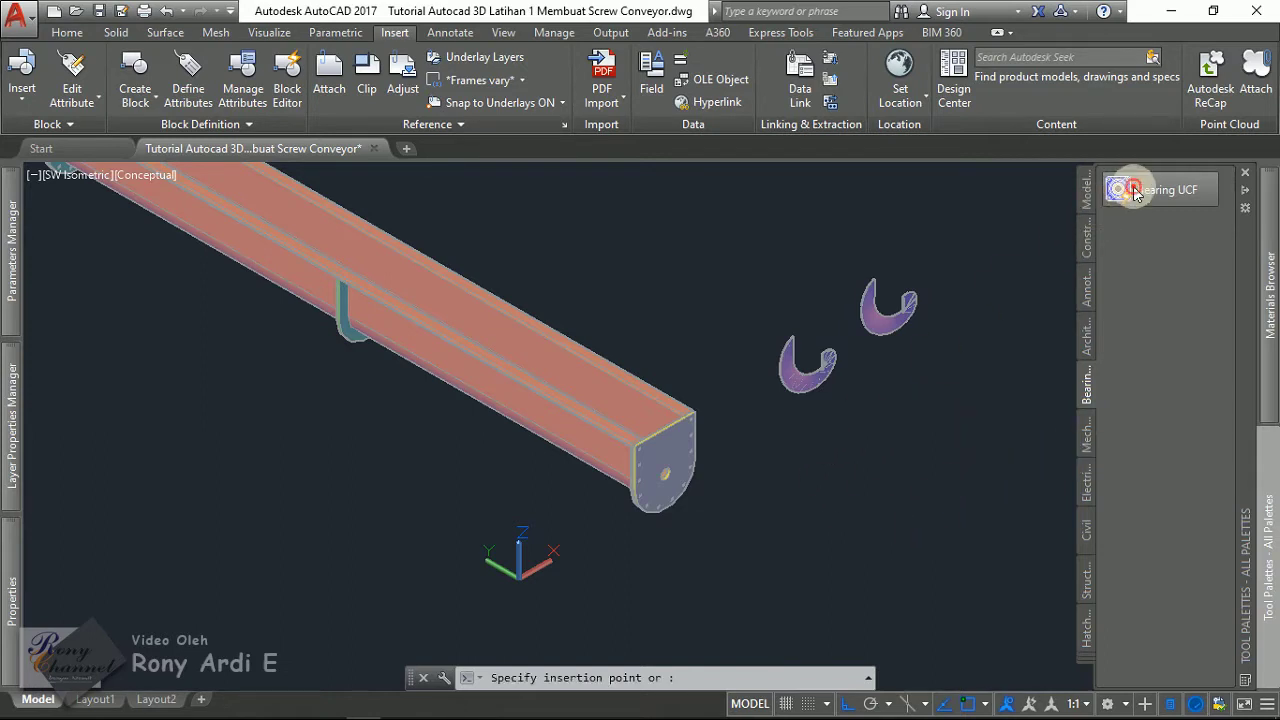
pyautogui.click(865, 388)
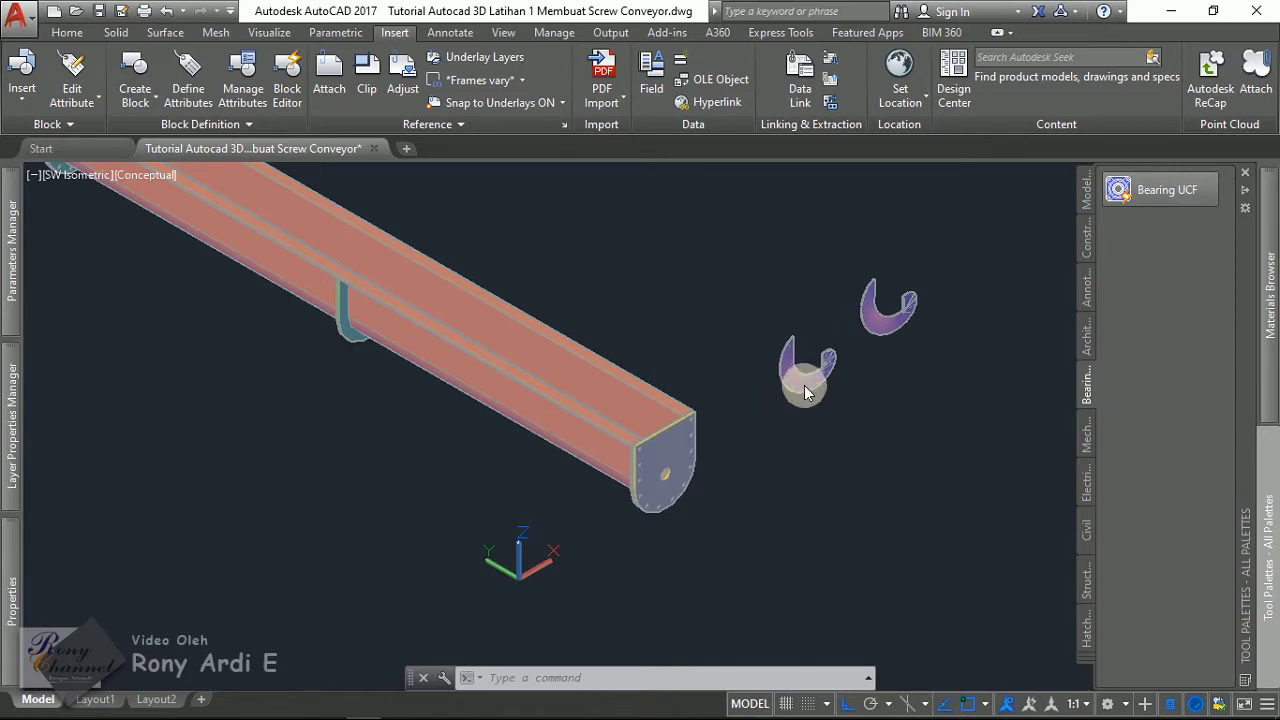
pyautogui.click(816, 292)
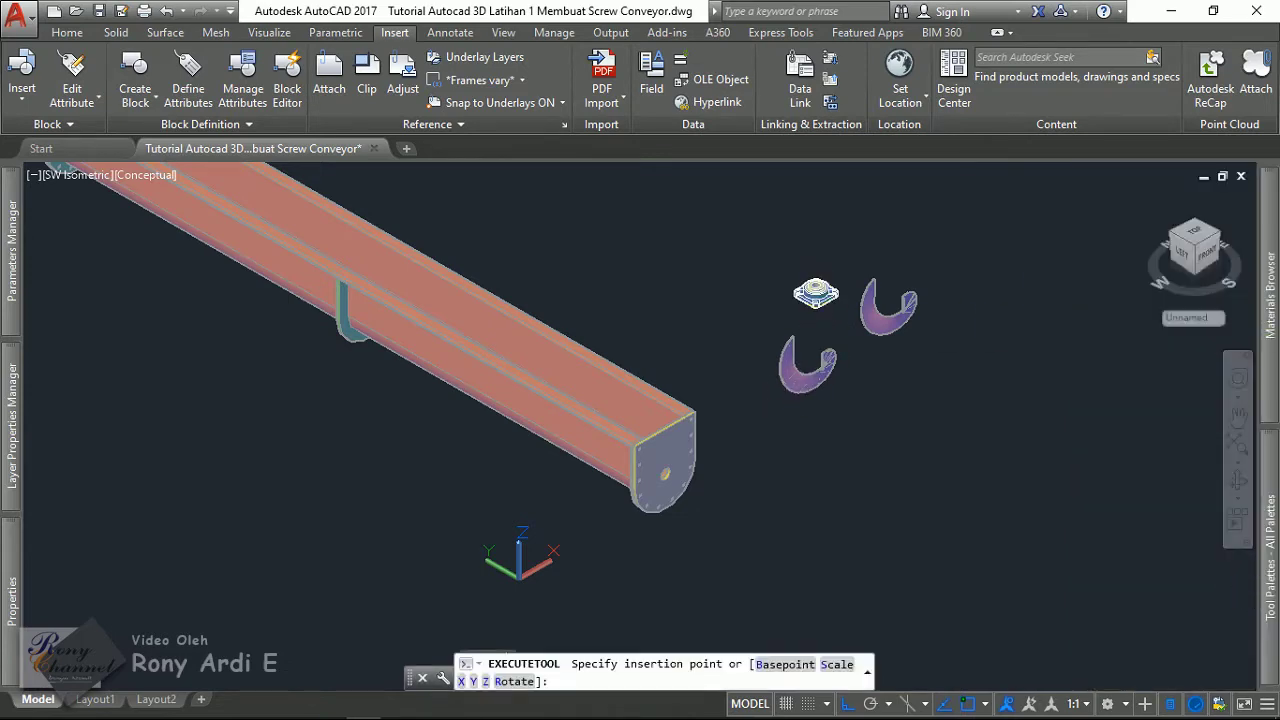
pyautogui.scroll(5, 785, 294)
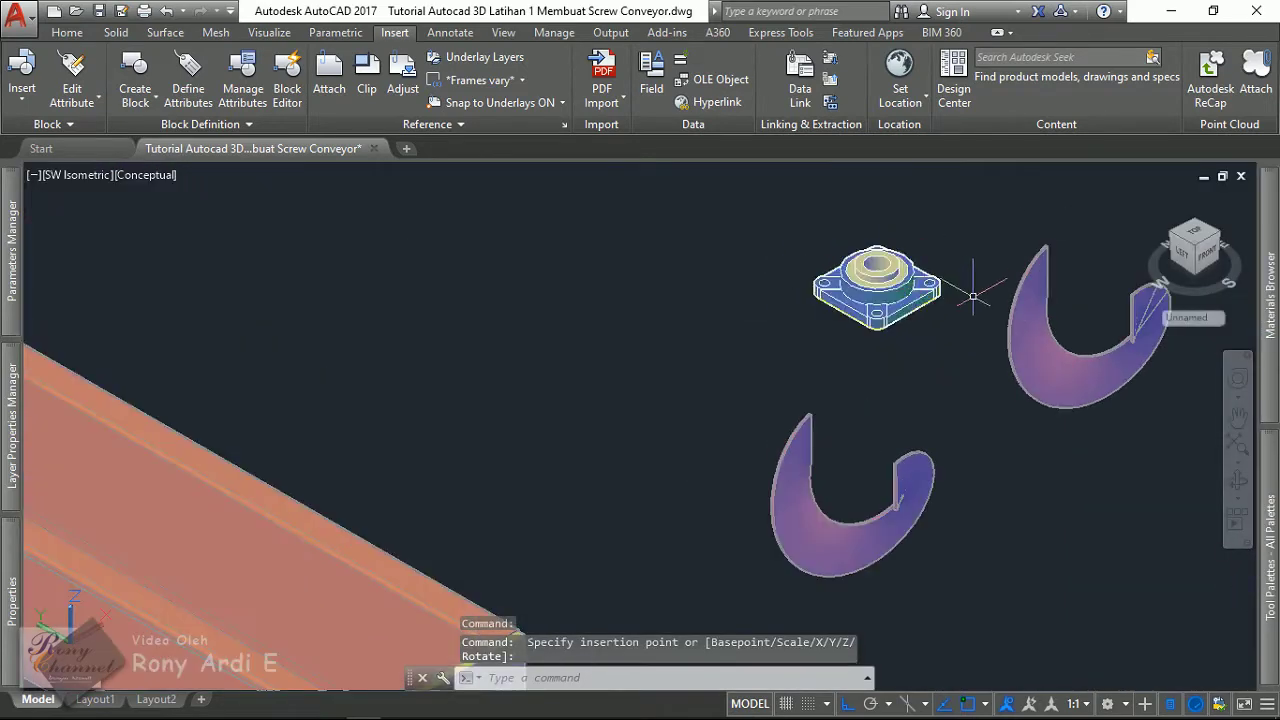
pyautogui.scroll(3, 972, 296)
pyautogui.scroll(-3, 766, 451)
pyautogui.scroll(5, 910, 259)
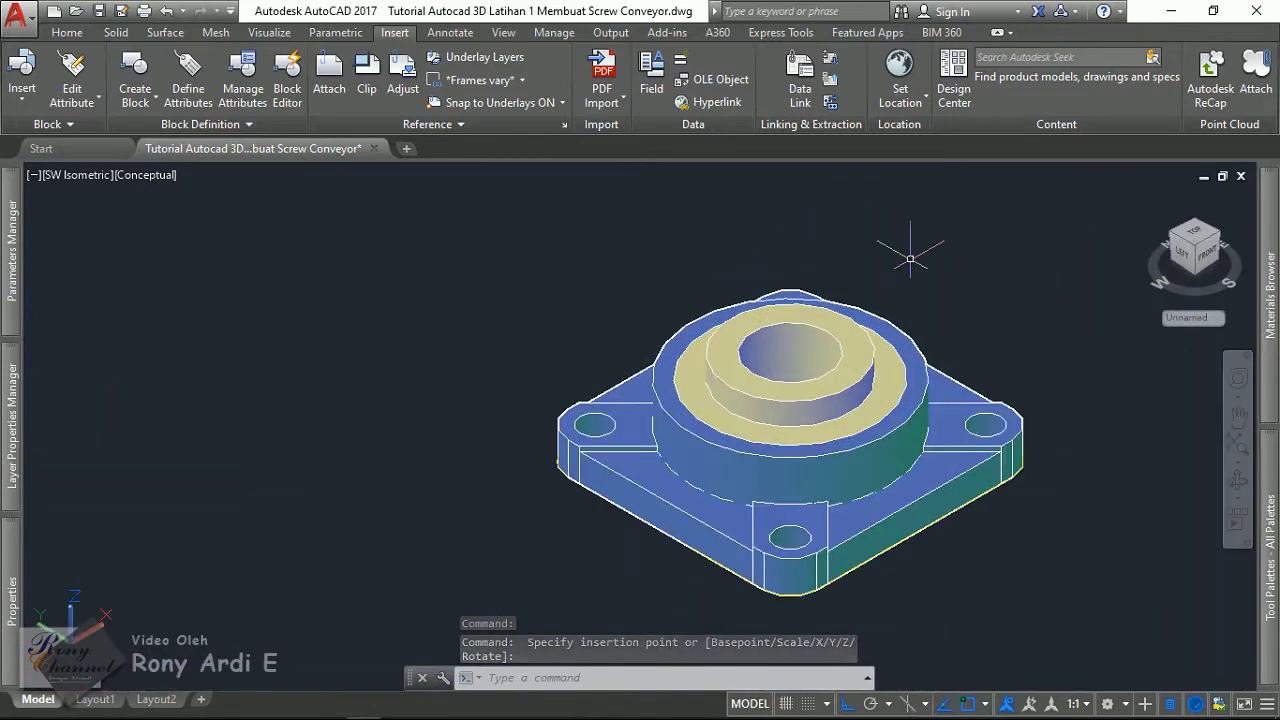
pyautogui.scroll(-5, 910, 259)
pyautogui.scroll(5, 766, 249)
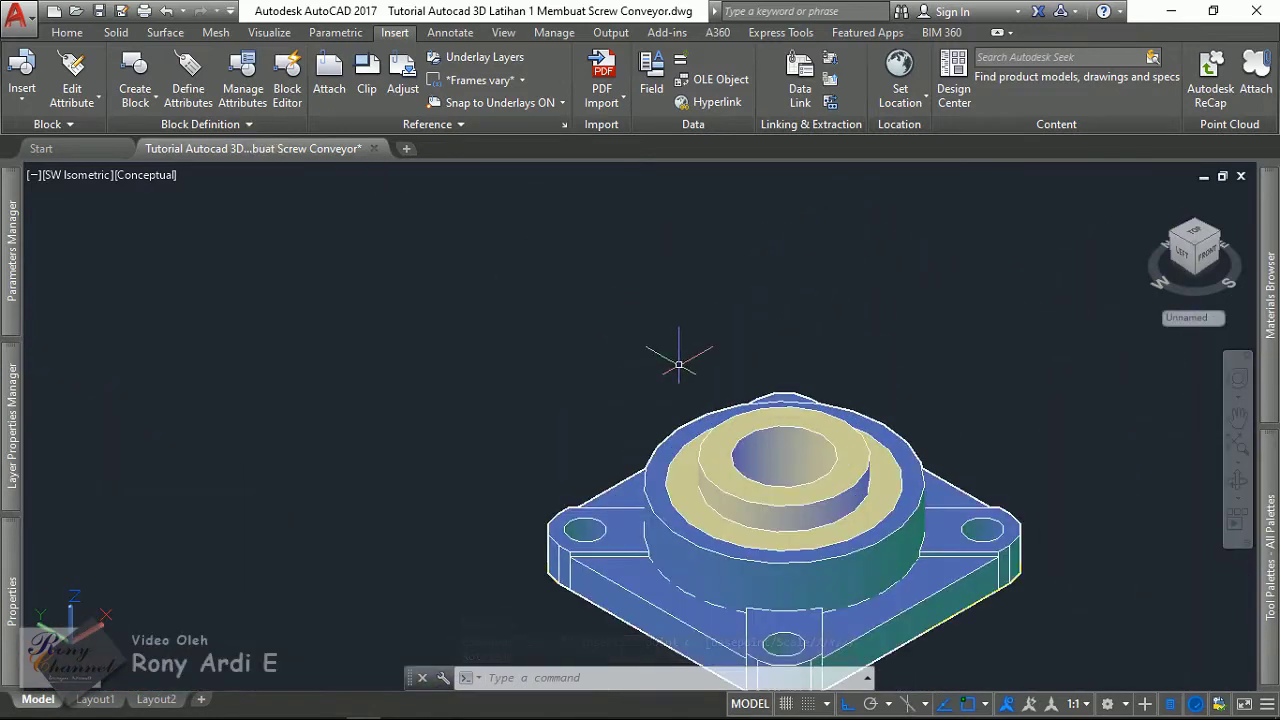
# - Cancel the stray input and reframe the view on the trough, flights and new bearing
pyautogui.write('d')
pyautogui.press('Escape')
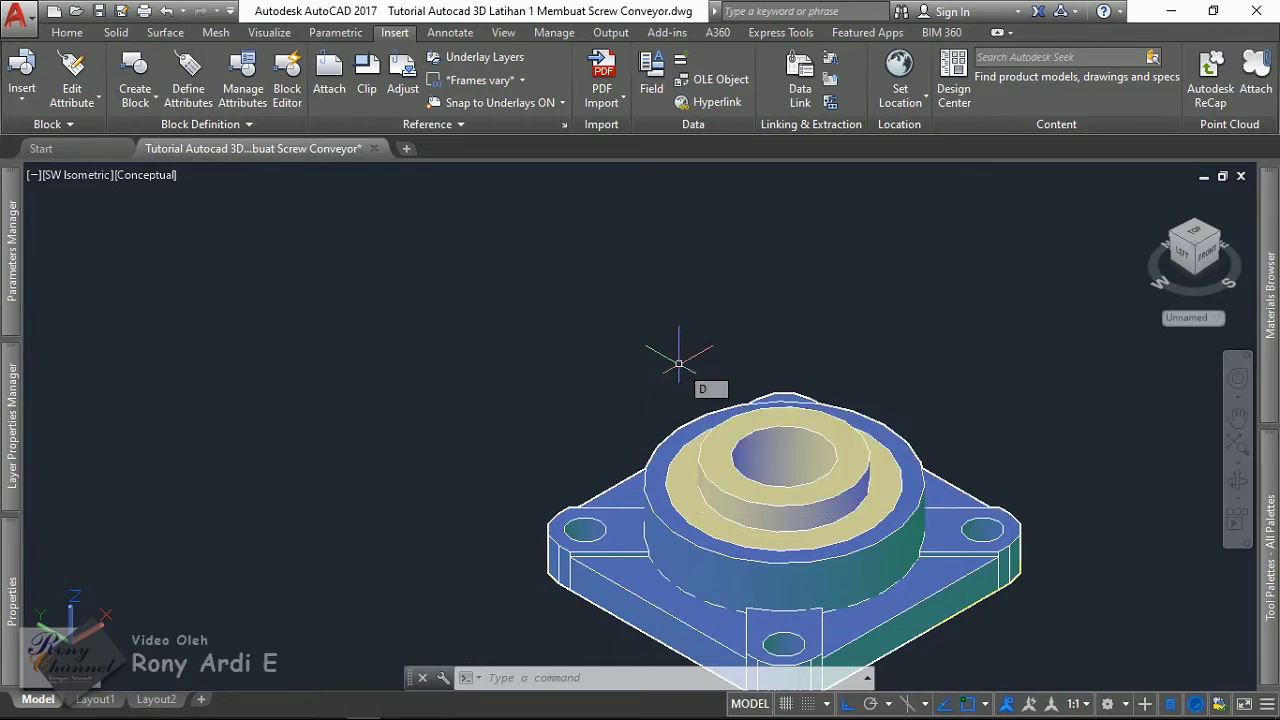
pyautogui.scroll(-3, 674, 357)
pyautogui.scroll(-3, 780, 300)
pyautogui.moveTo(780, 300); pyautogui.dragTo(870, 210, button='middle')
pyautogui.scroll(3, 670, 470)
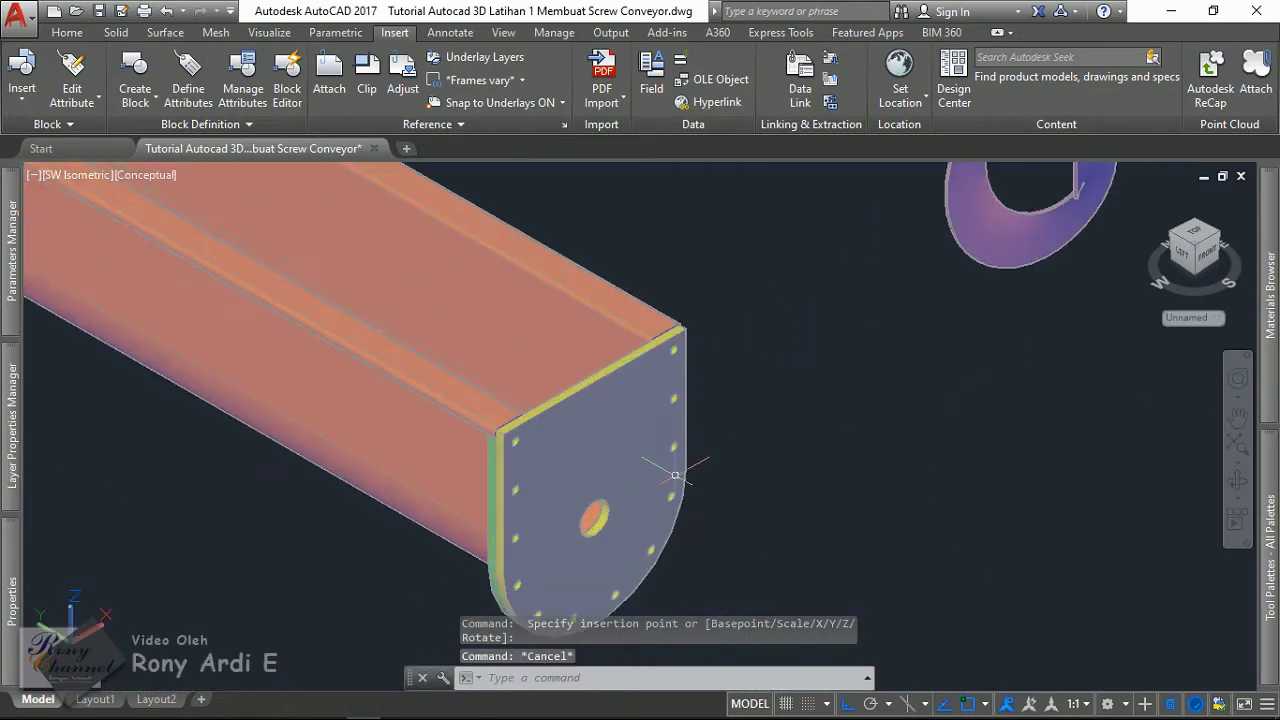
pyautogui.scroll(-2, 590, 535)
pyautogui.scroll(-2, 590, 535)
pyautogui.scroll(3, 787, 269)
# - Set the bearing block to the UCF206 size (d 30, L 108) from Block Table1
pyautogui.click(713, 358)
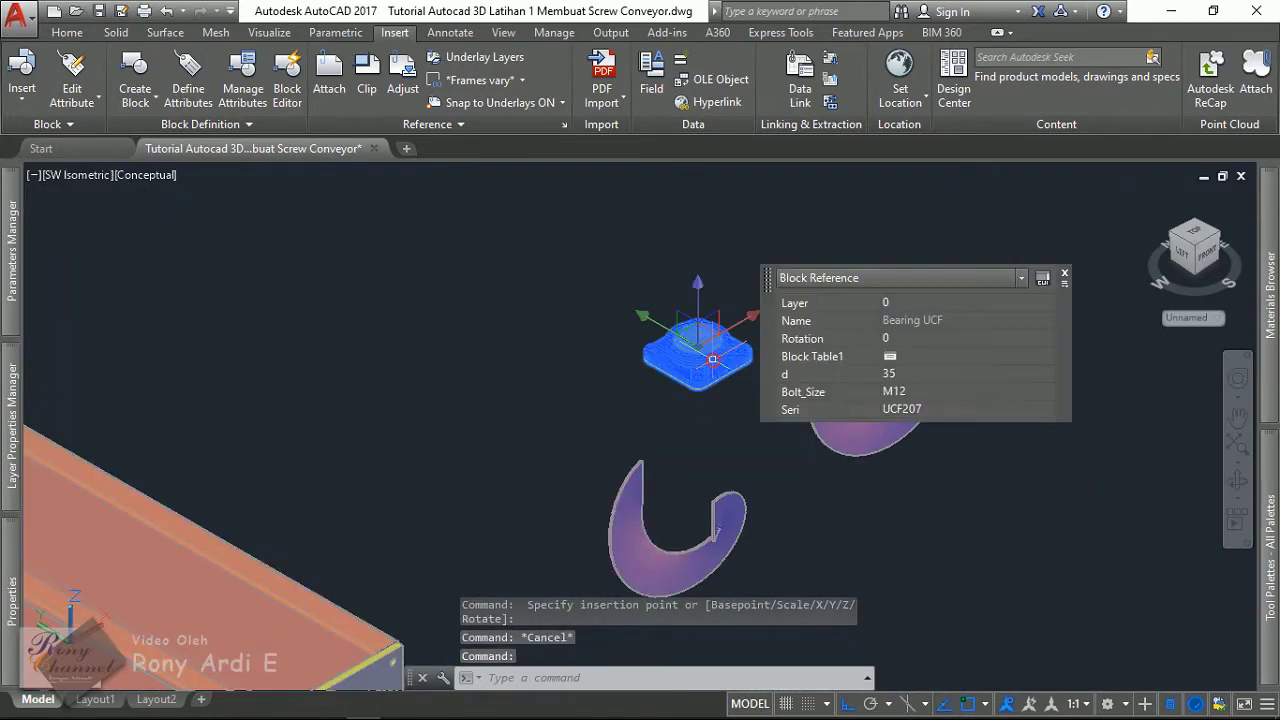
pyautogui.click(889, 356)
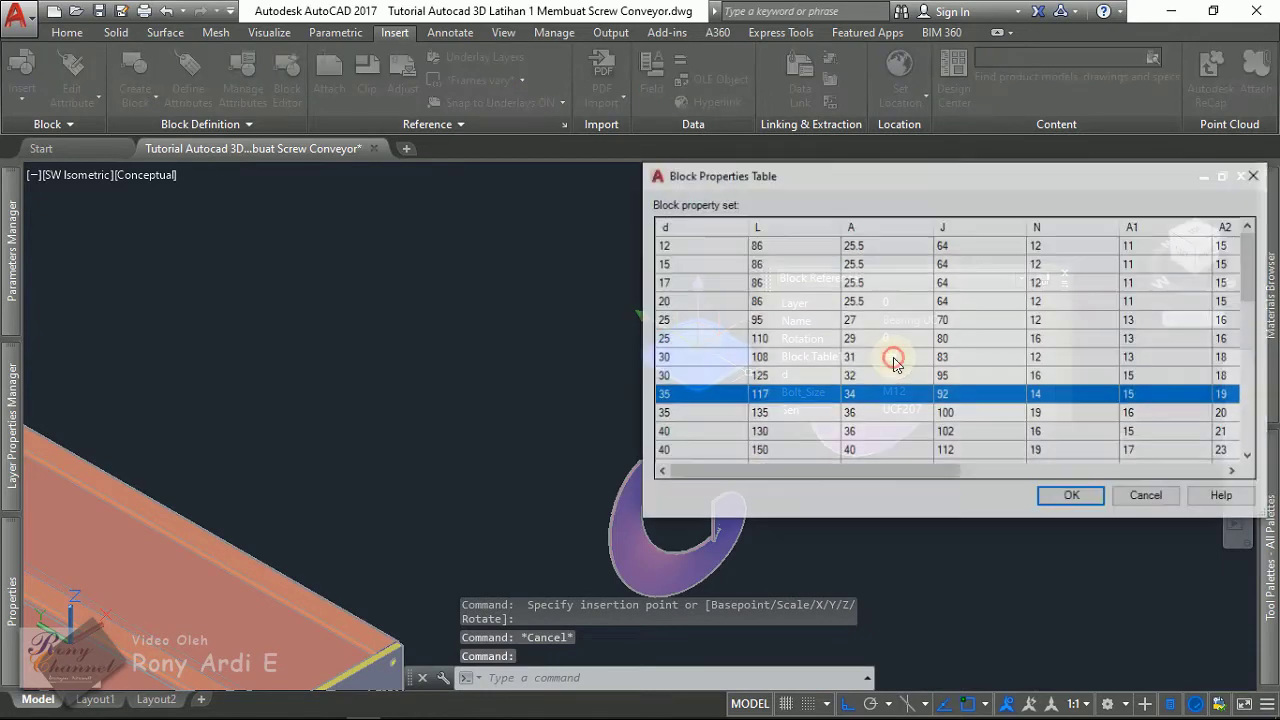
pyautogui.click(668, 410)
pyautogui.click(668, 395)
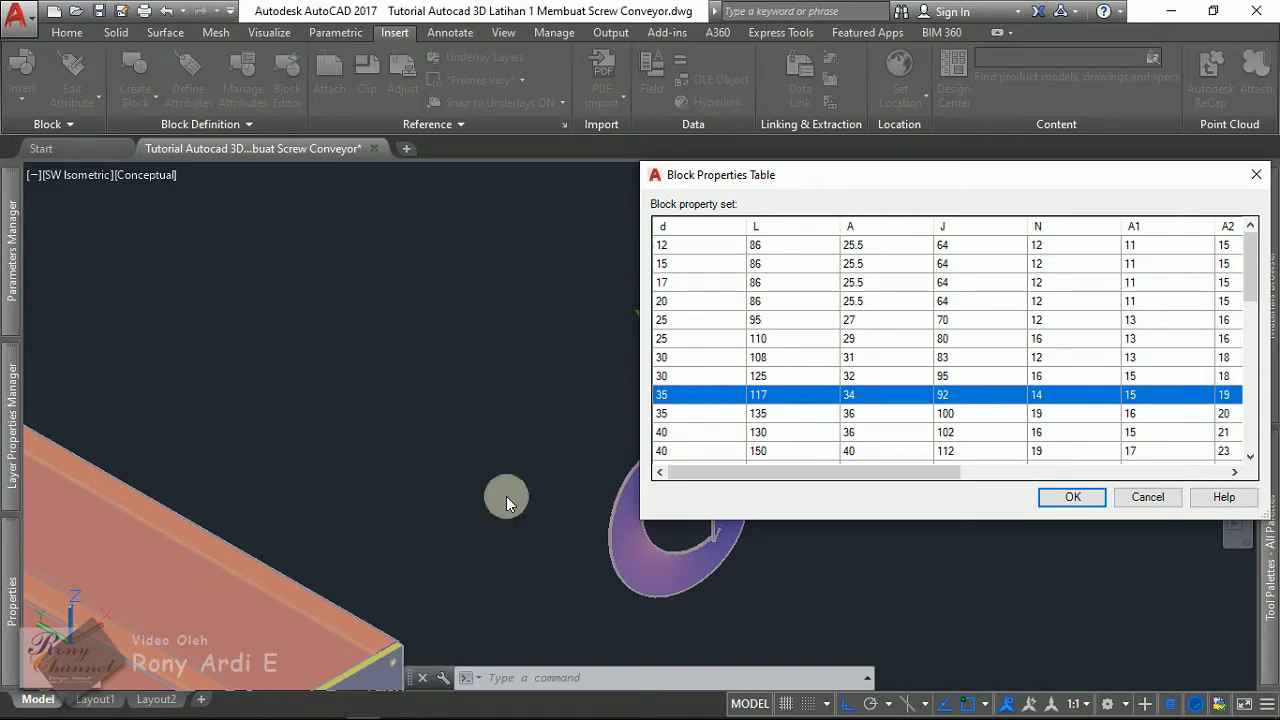
pyautogui.click(670, 377)
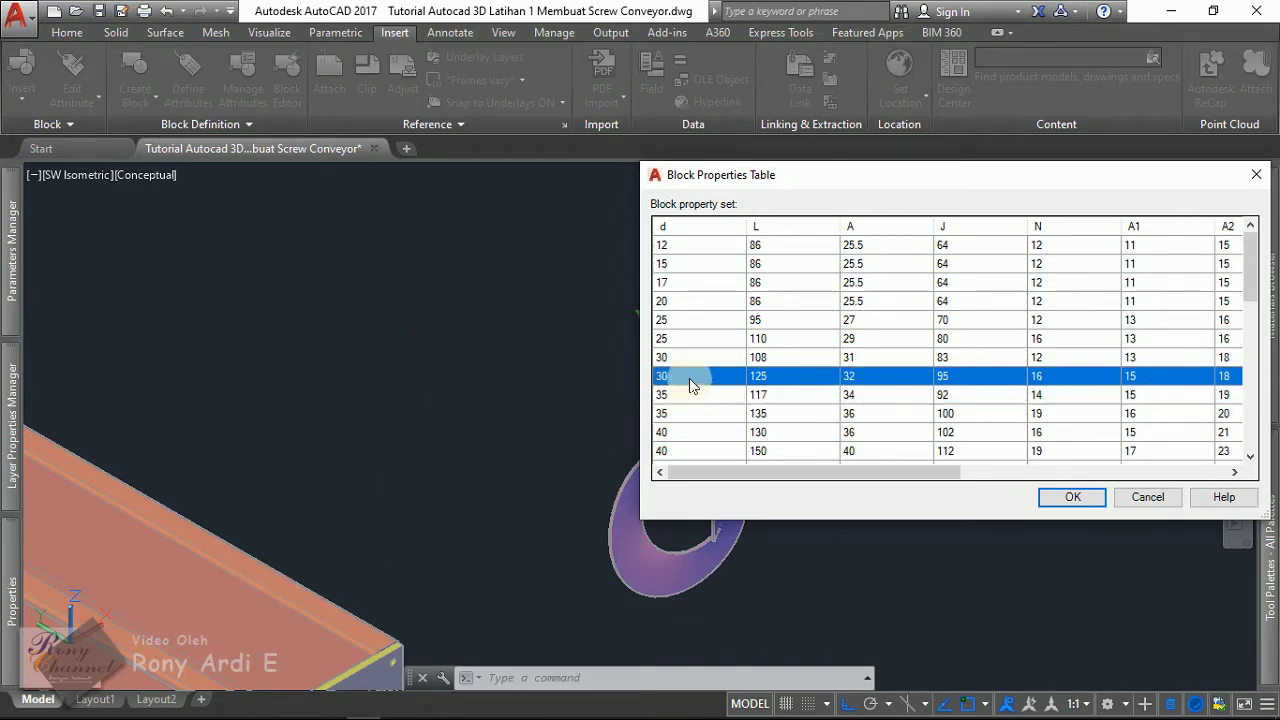
pyautogui.click(680, 358)
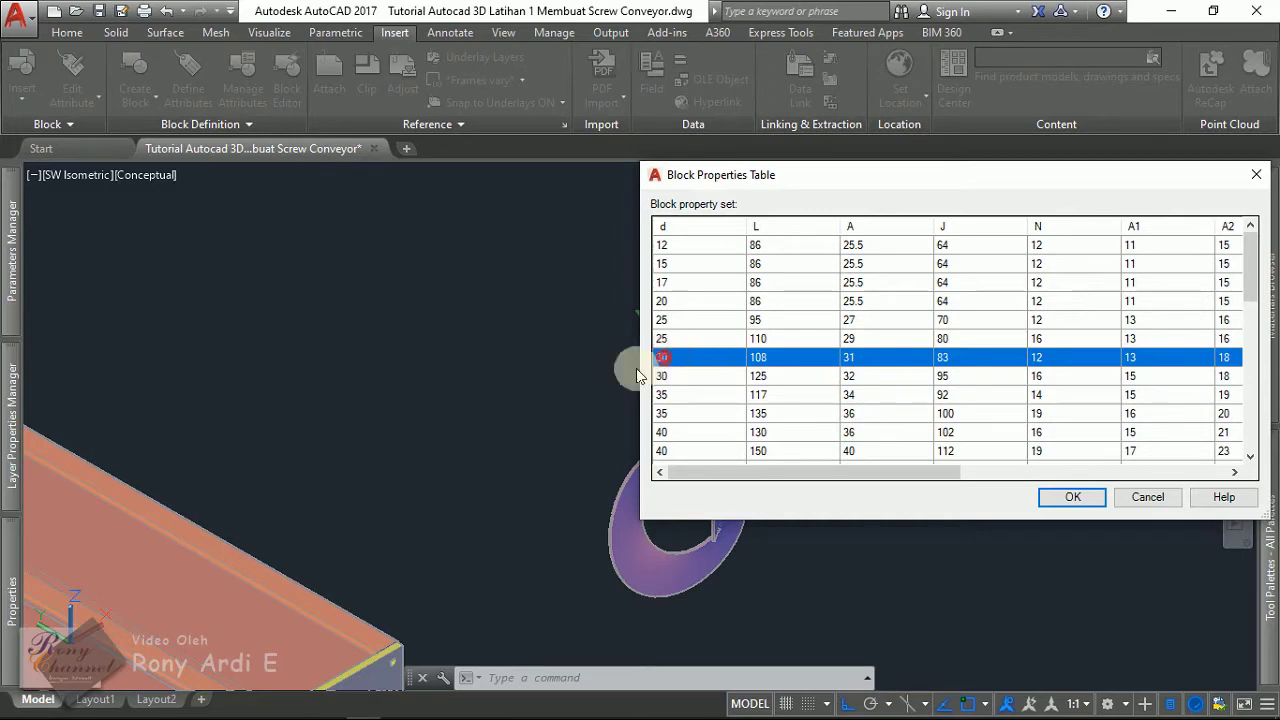
pyautogui.press('Escape')
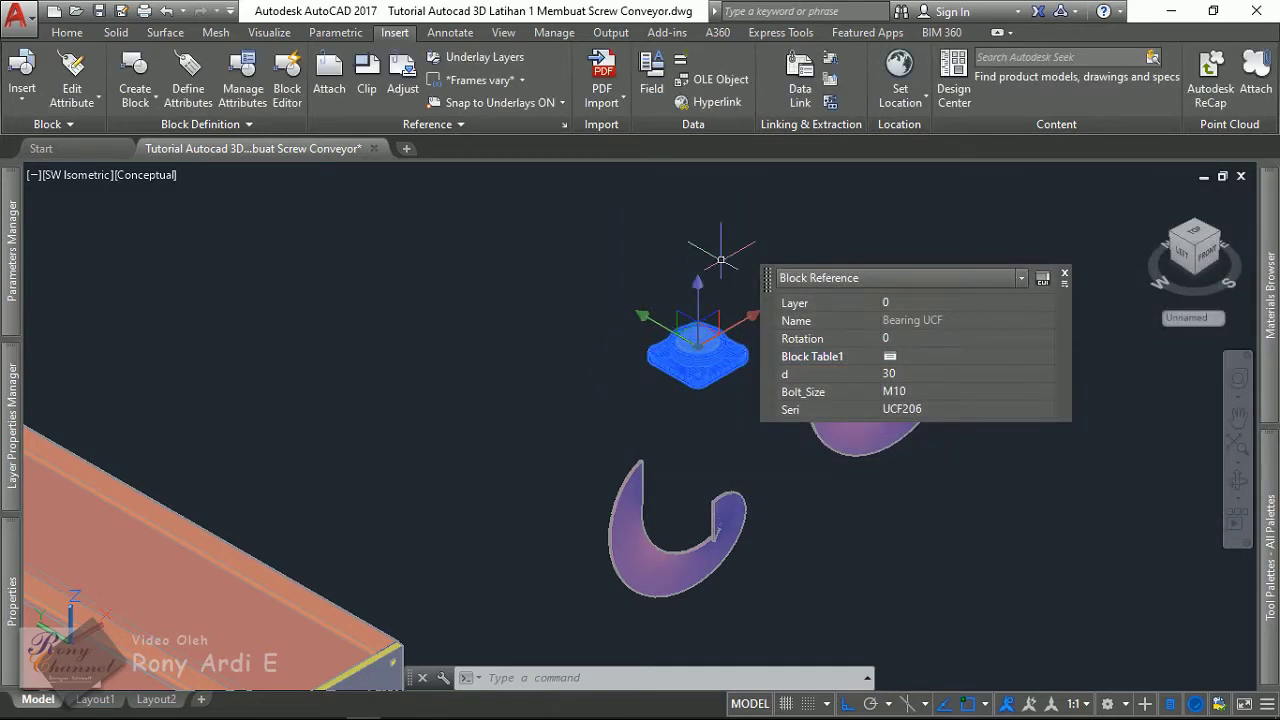
# - Reselect the bearing to check its UCF206 properties, then clear the selection
pyautogui.scroll(2, 715, 388)
pyautogui.scroll(2, 700, 434)
pyautogui.press('Escape')
pyautogui.scroll(-1, 815, 332)
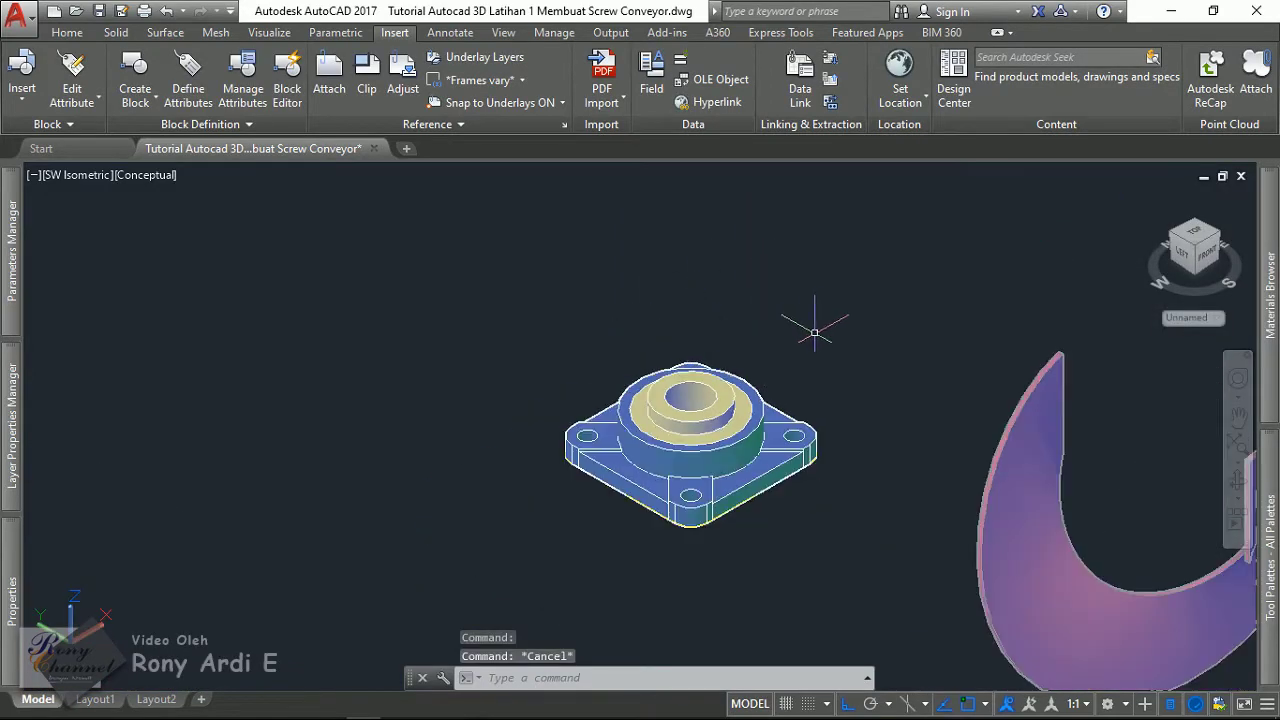
pyautogui.scroll(-2, 804, 336)
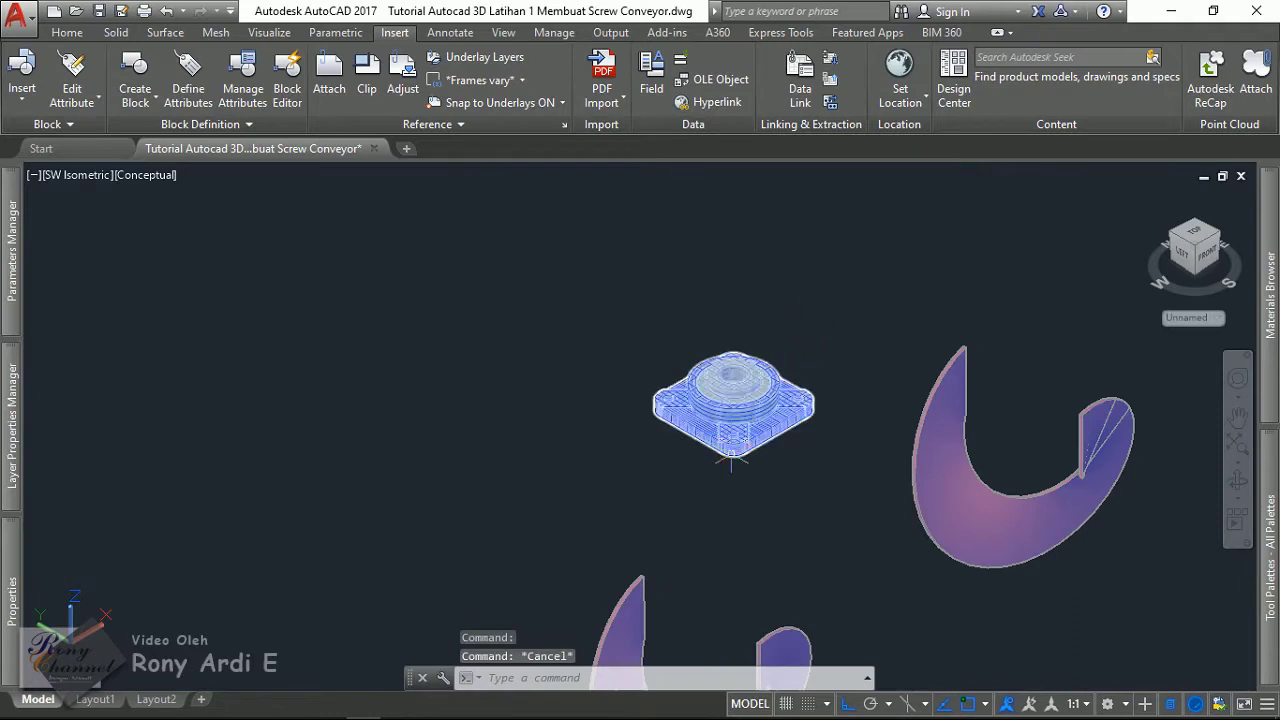
pyautogui.scroll(-3, 712, 365)
pyautogui.click(728, 320)
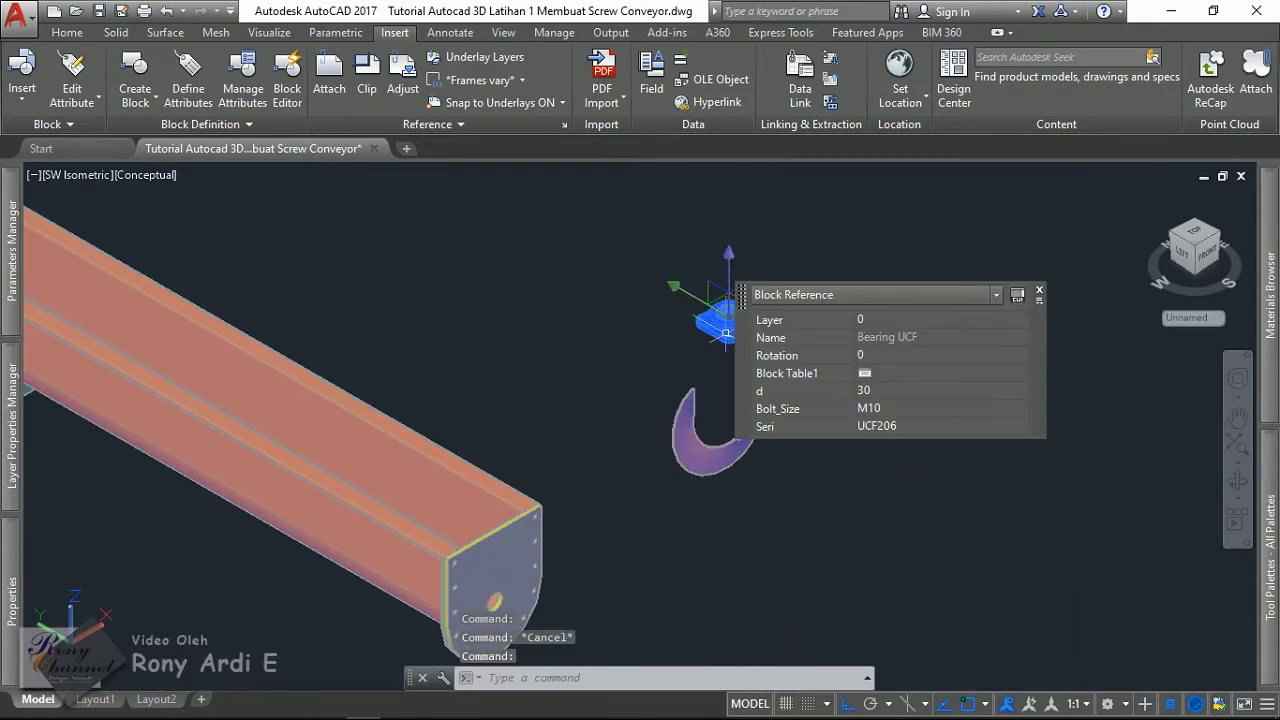
pyautogui.scroll(2, 726, 331)
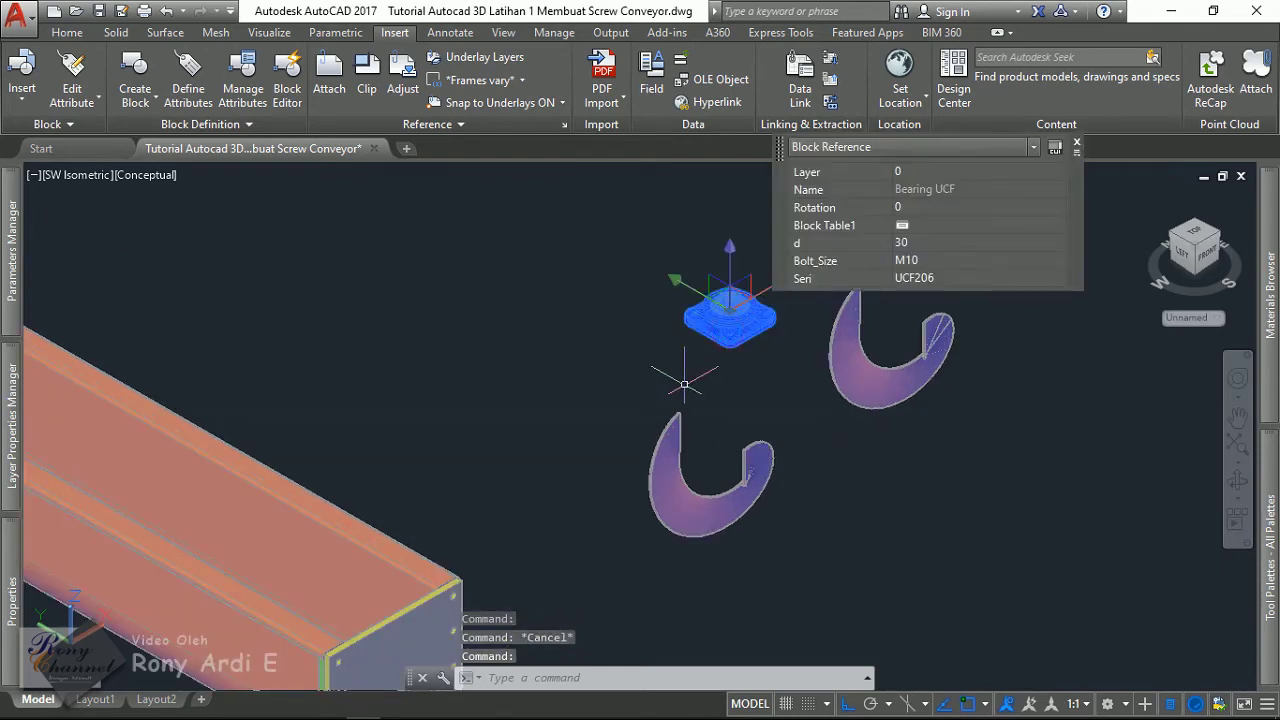
pyautogui.press('Escape')
pyautogui.scroll(3, 755, 302)
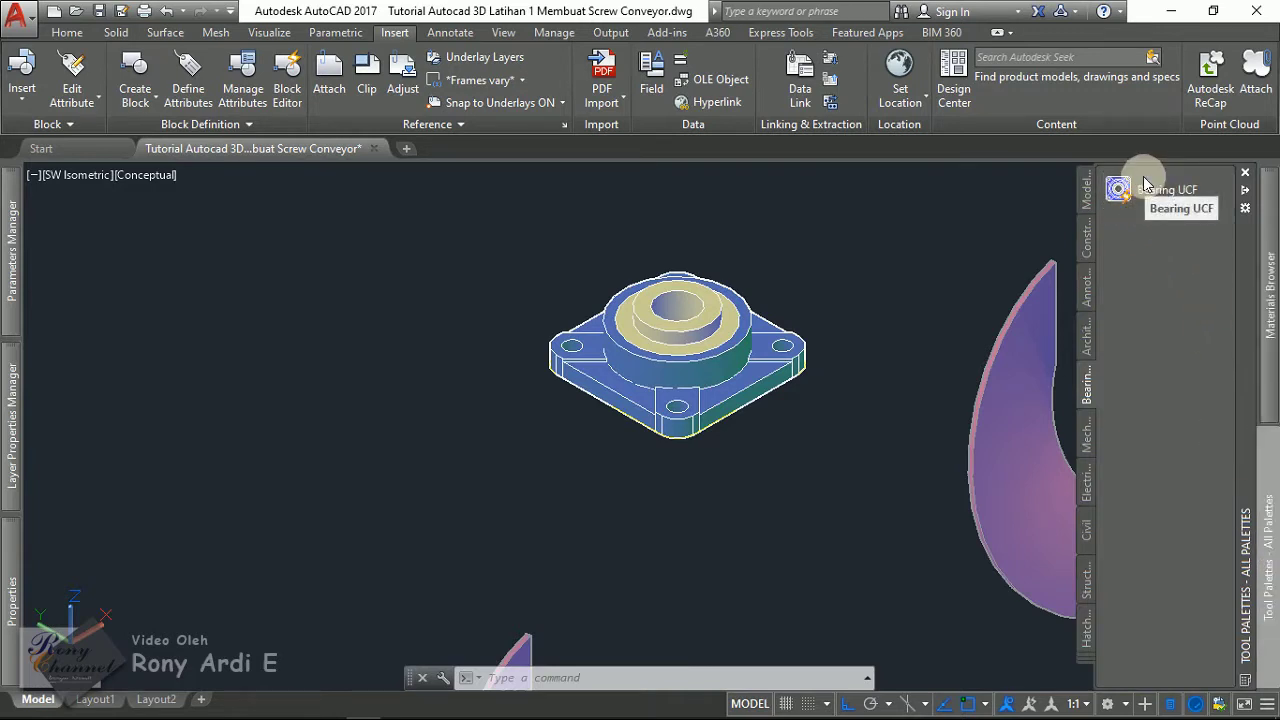
# - Switch the bearing block to the larger UCF217 size (d 85, M20 bolts)
pyautogui.scroll(2, 590, 425)
pyautogui.scroll(3, 455, 275)
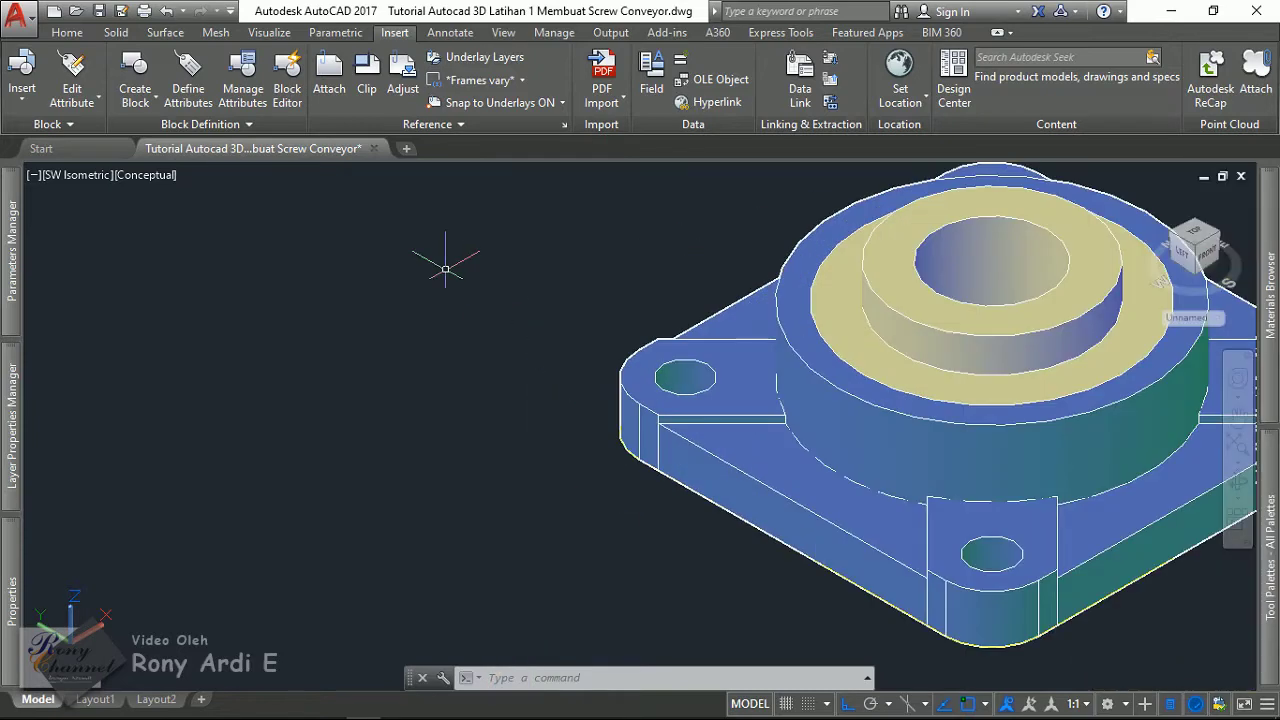
pyautogui.scroll(-3, 445, 268)
pyautogui.click(735, 345)
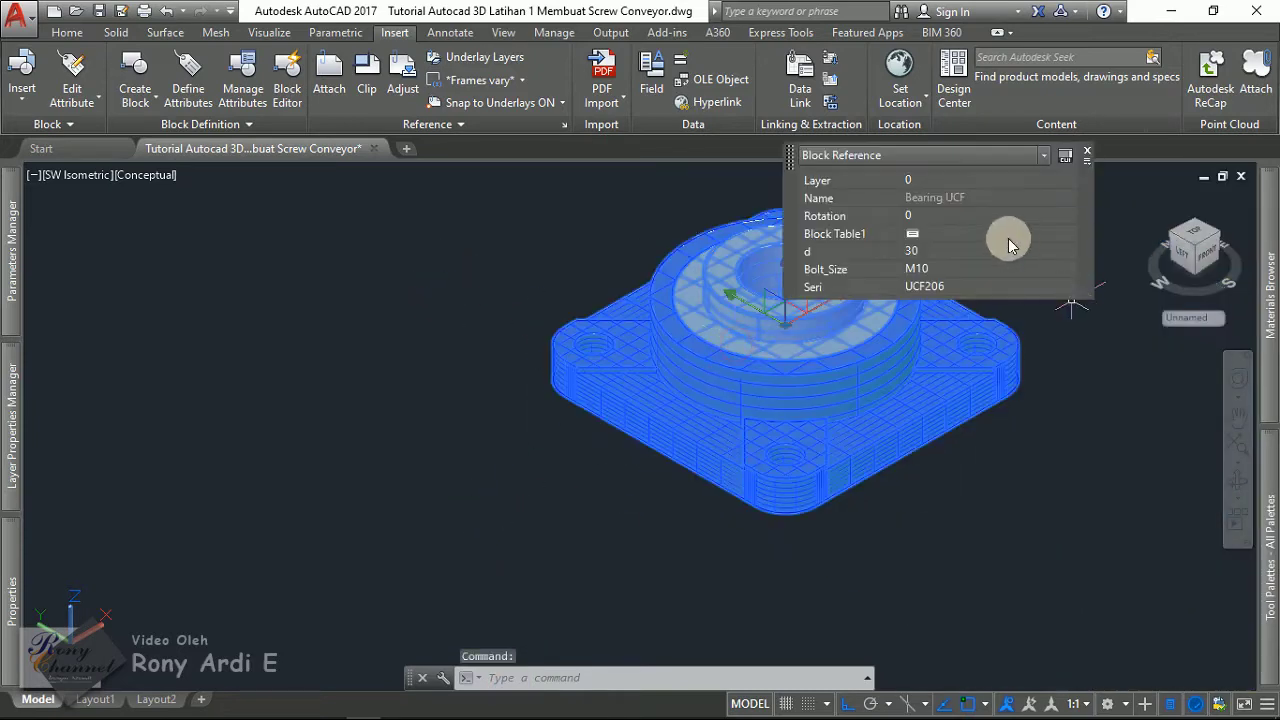
pyautogui.click(910, 233)
pyautogui.scroll(-5, 688, 435)
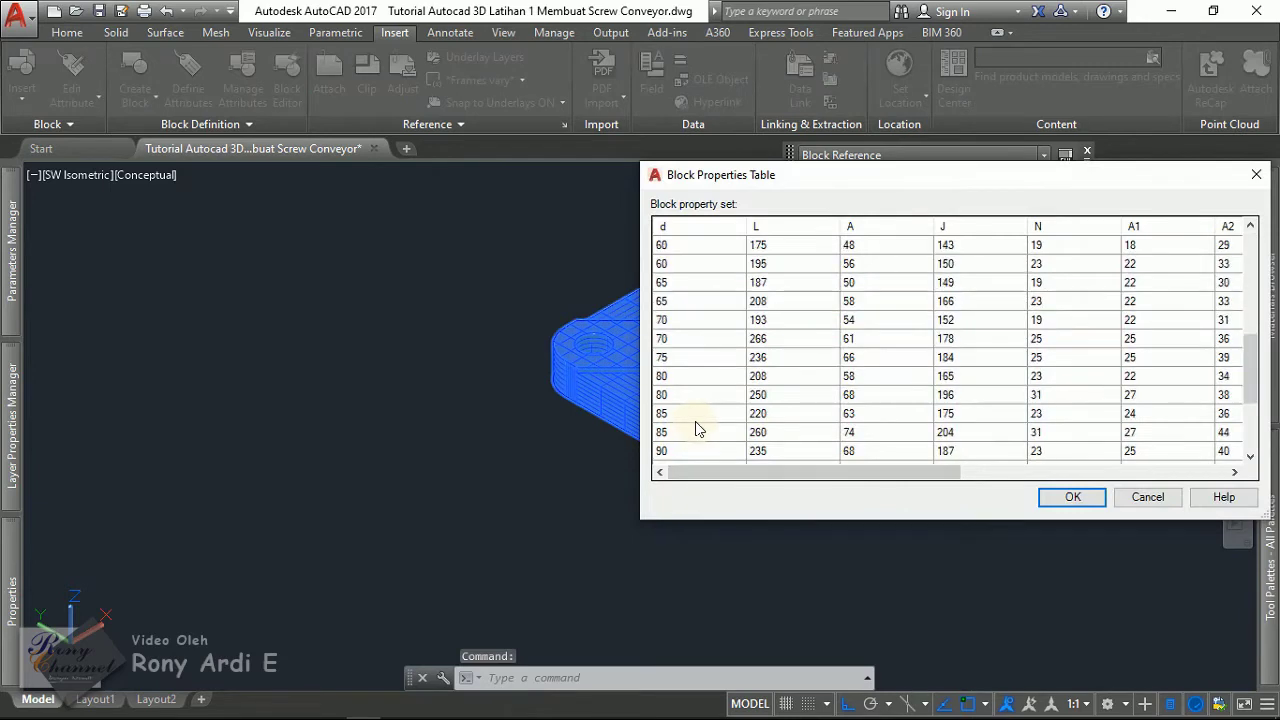
pyautogui.doubleClick(692, 417)
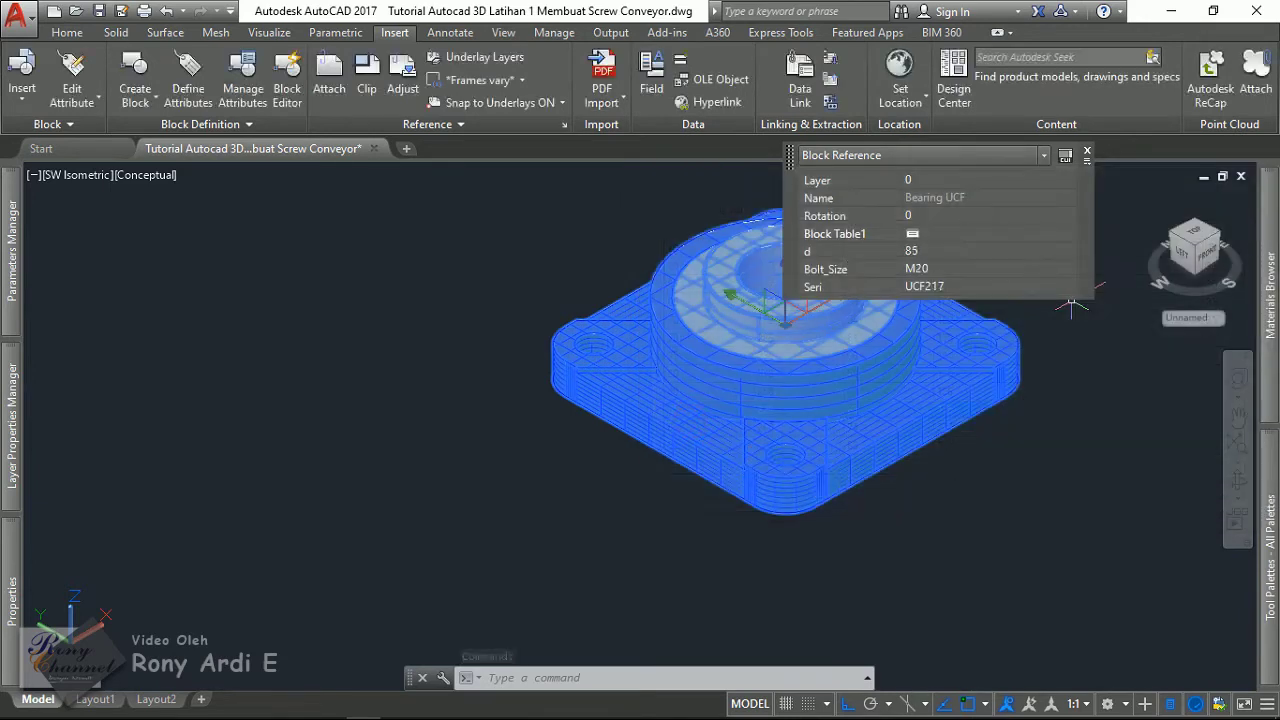
pyautogui.scroll(3, 740, 460)
pyautogui.scroll(-5, 532, 510)
pyautogui.press('Escape')
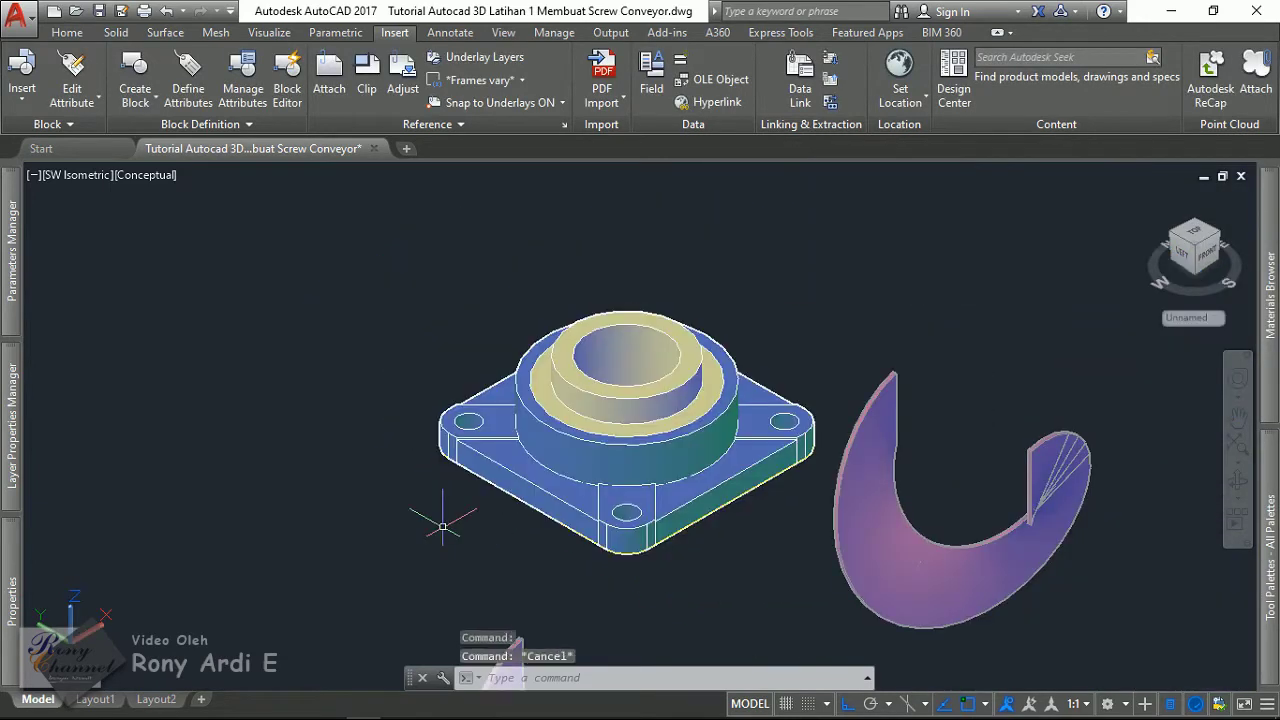
# - Return the bearing block to the UCF206 size (d 30) from Block Table1
pyautogui.scroll(-3, 800, 240)
pyautogui.scroll(1, 855, 223)
pyautogui.click(797, 297)
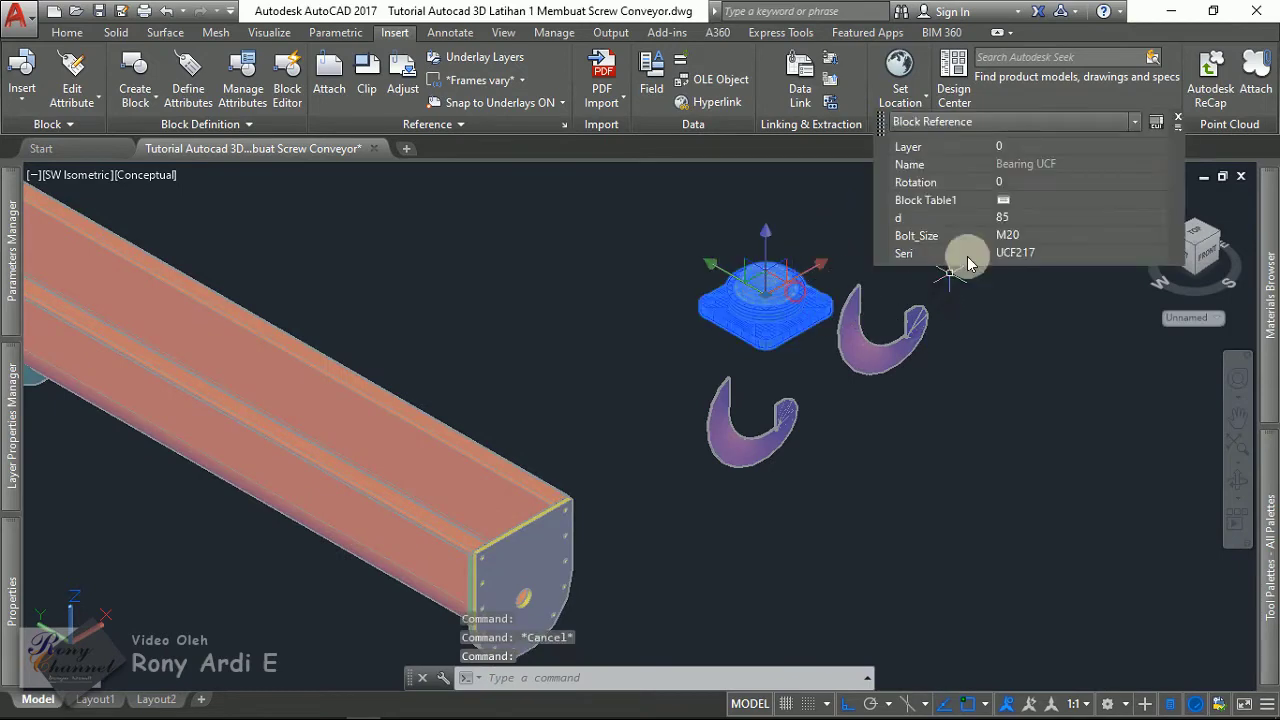
pyautogui.click(1004, 197)
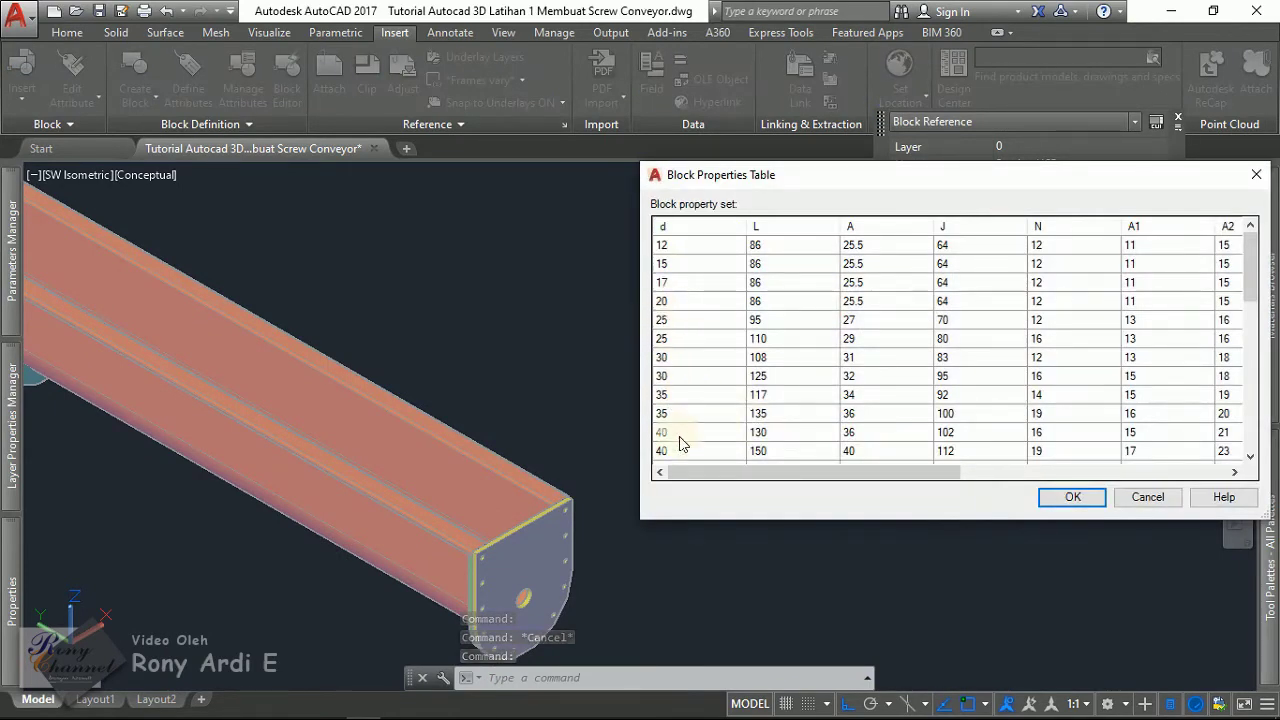
pyautogui.click(665, 358)
pyautogui.moveTo(689, 472); pyautogui.dragTo(1047, 472)
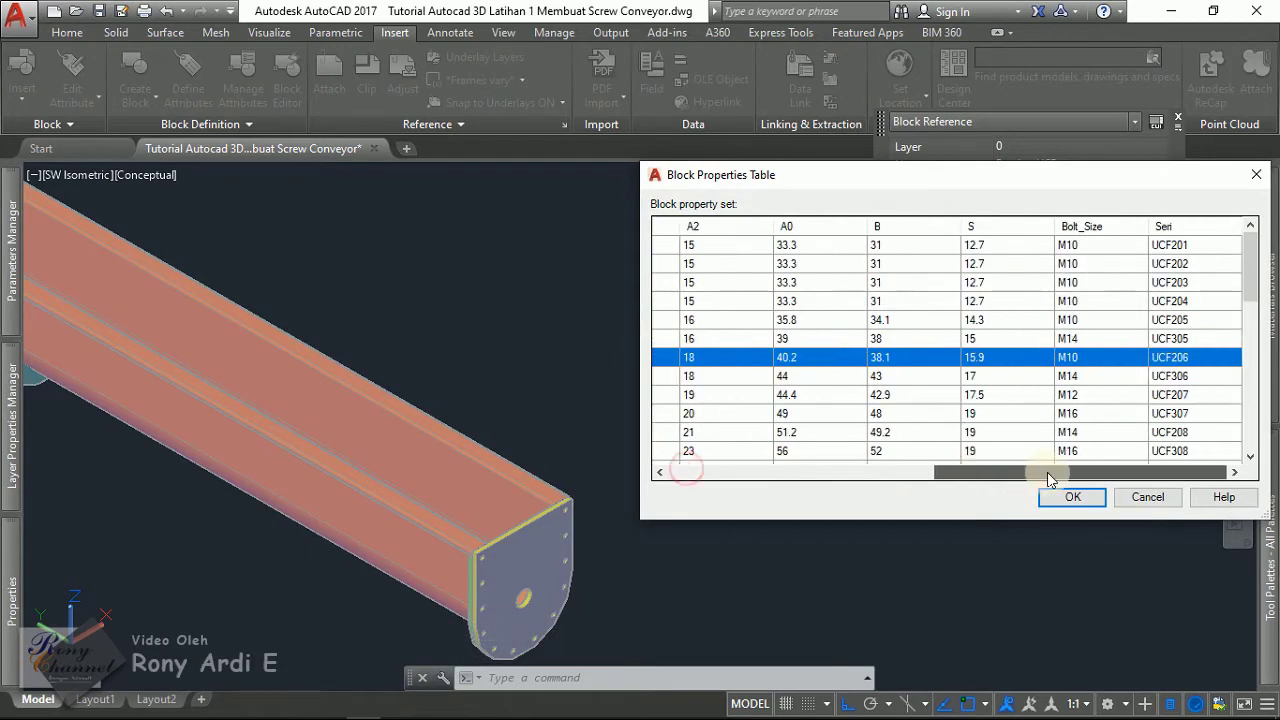
pyautogui.doubleClick(1172, 360)
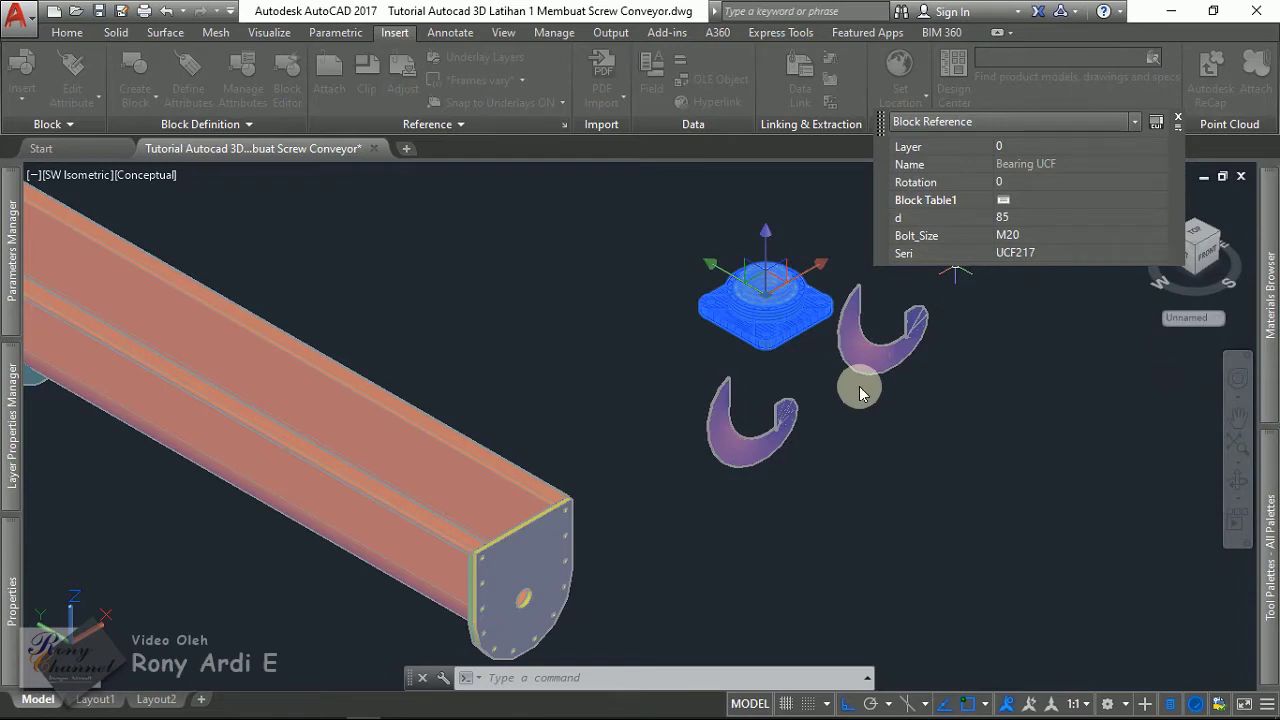
pyautogui.scroll(3, 770, 300)
pyautogui.scroll(2, 770, 300)
# - Select the bearing and orbit to inspect it from below
pyautogui.press('Escape')
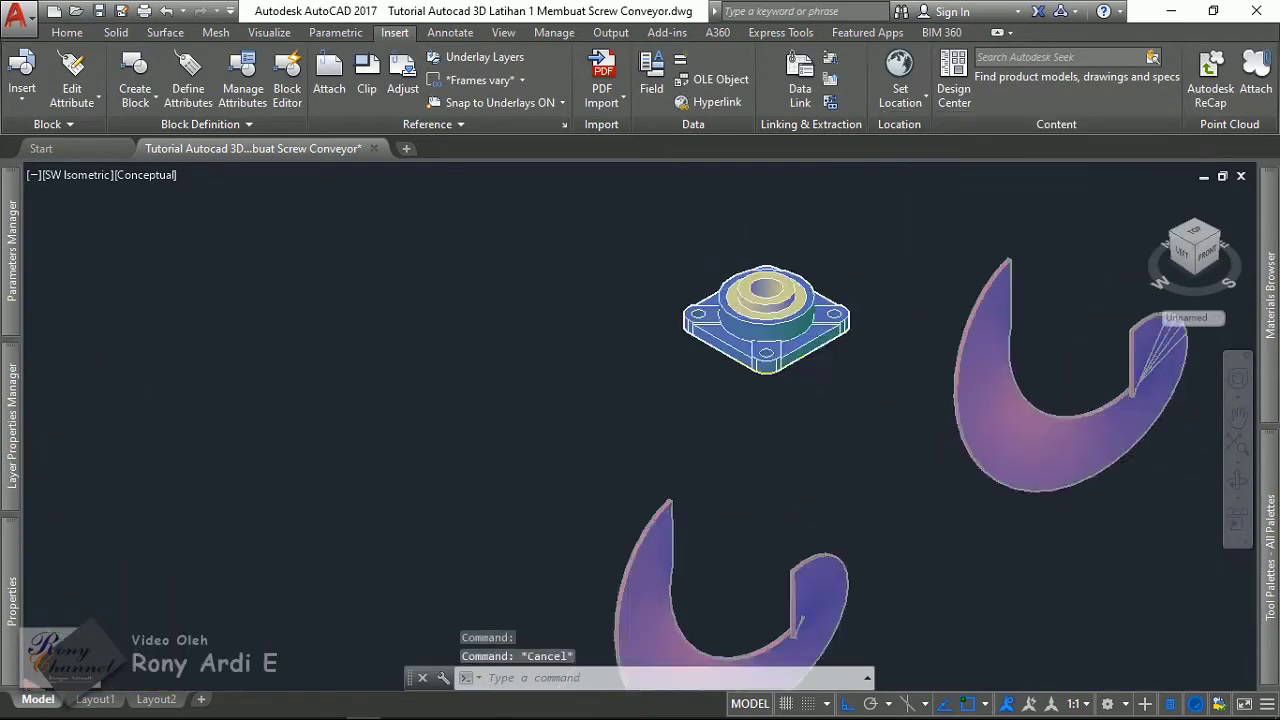
pyautogui.scroll(-3, 615, 487)
pyautogui.scroll(2, 615, 487)
pyautogui.scroll(-3, 615, 487)
pyautogui.scroll(1, 615, 487)
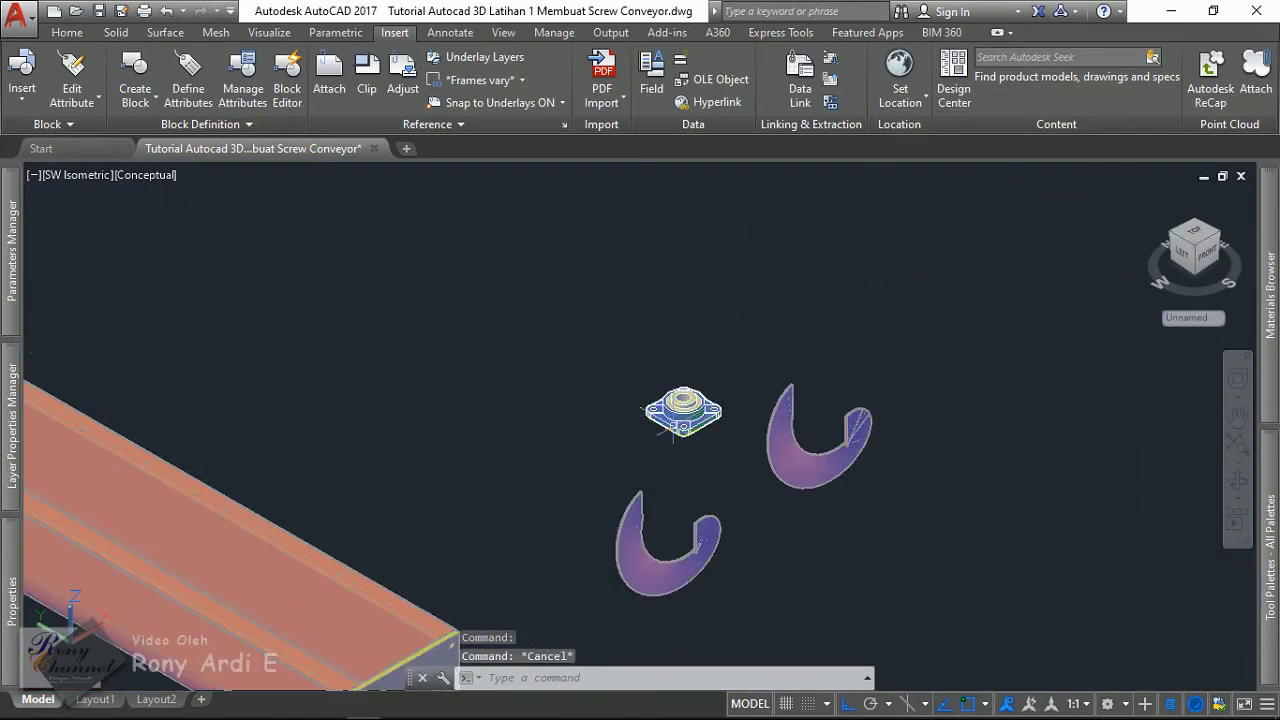
pyautogui.click(674, 428)
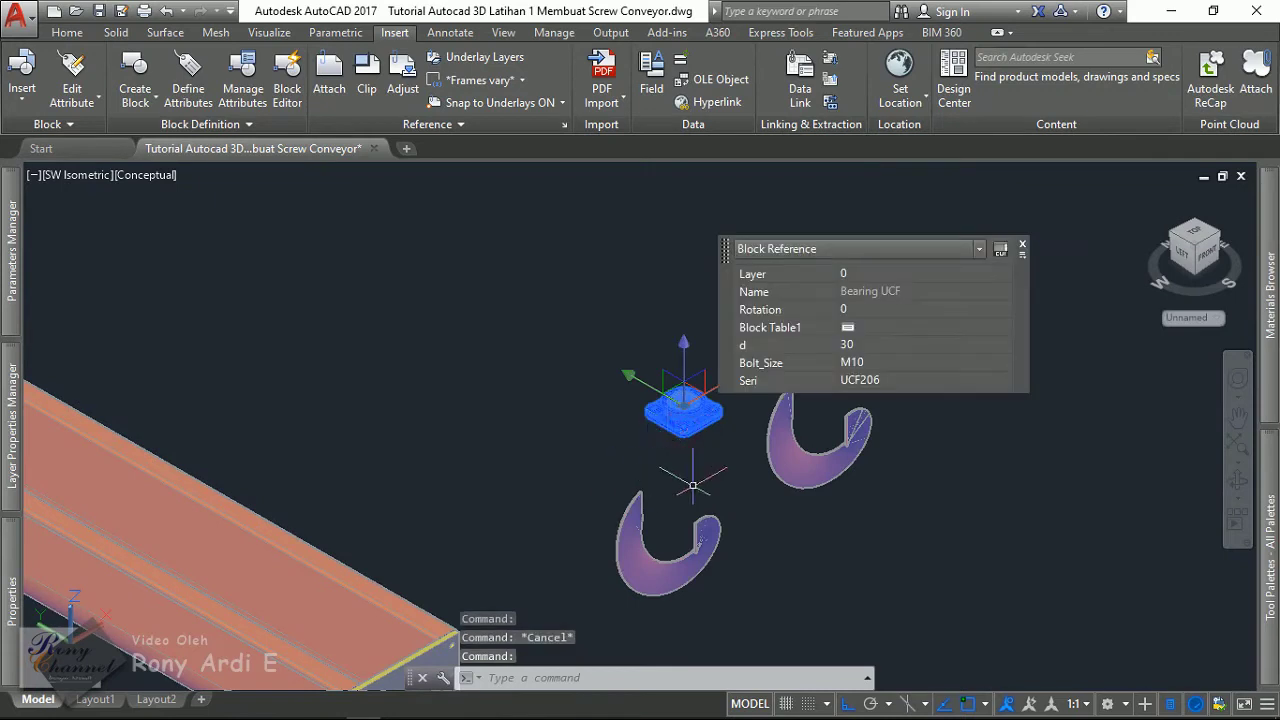
pyautogui.keyDown('shift'); pyautogui.moveTo(692, 486); pyautogui.dragTo(694, 329, button='middle'); pyautogui.keyUp('shift')
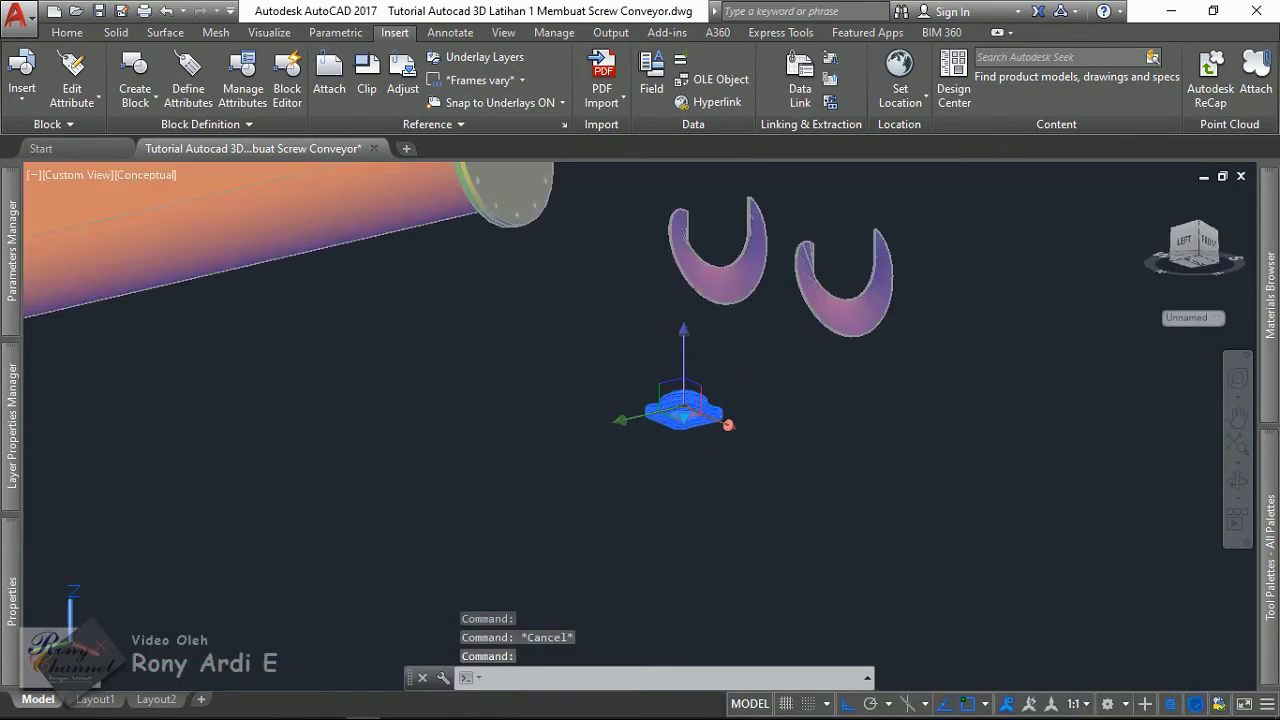
pyautogui.scroll(5, 683, 410)
pyautogui.press('Escape')
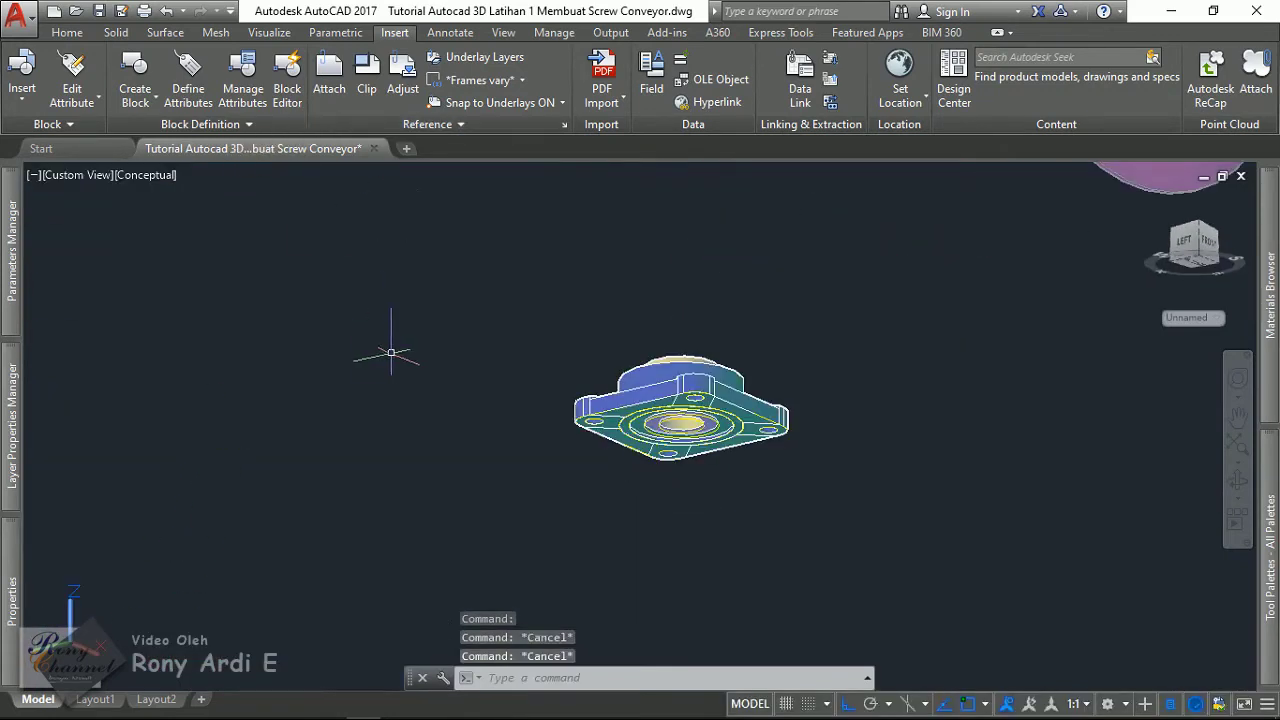
pyautogui.write('m')
# - Start moving the bearing, using its bore centre (CEN snap) as the base point
pyautogui.press('Return')
pyautogui.scroll(4, 650, 440)
pyautogui.scroll(3, 569, 370)
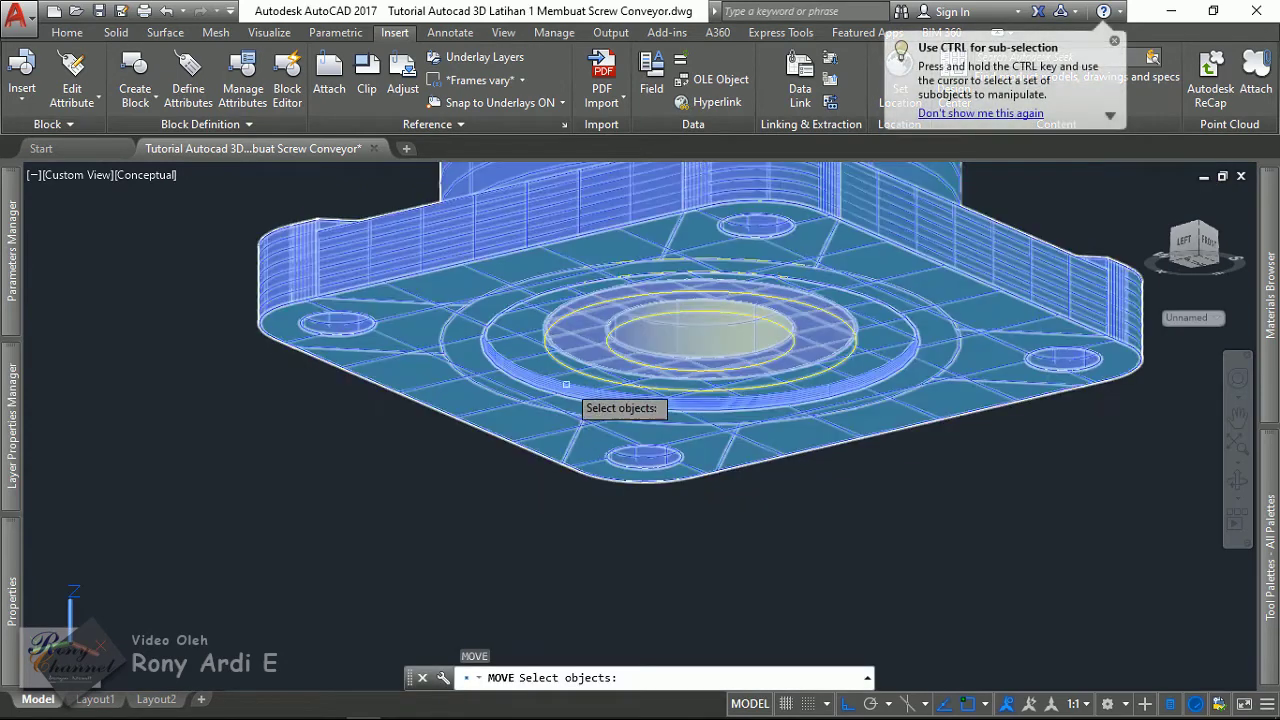
pyautogui.click(569, 368)
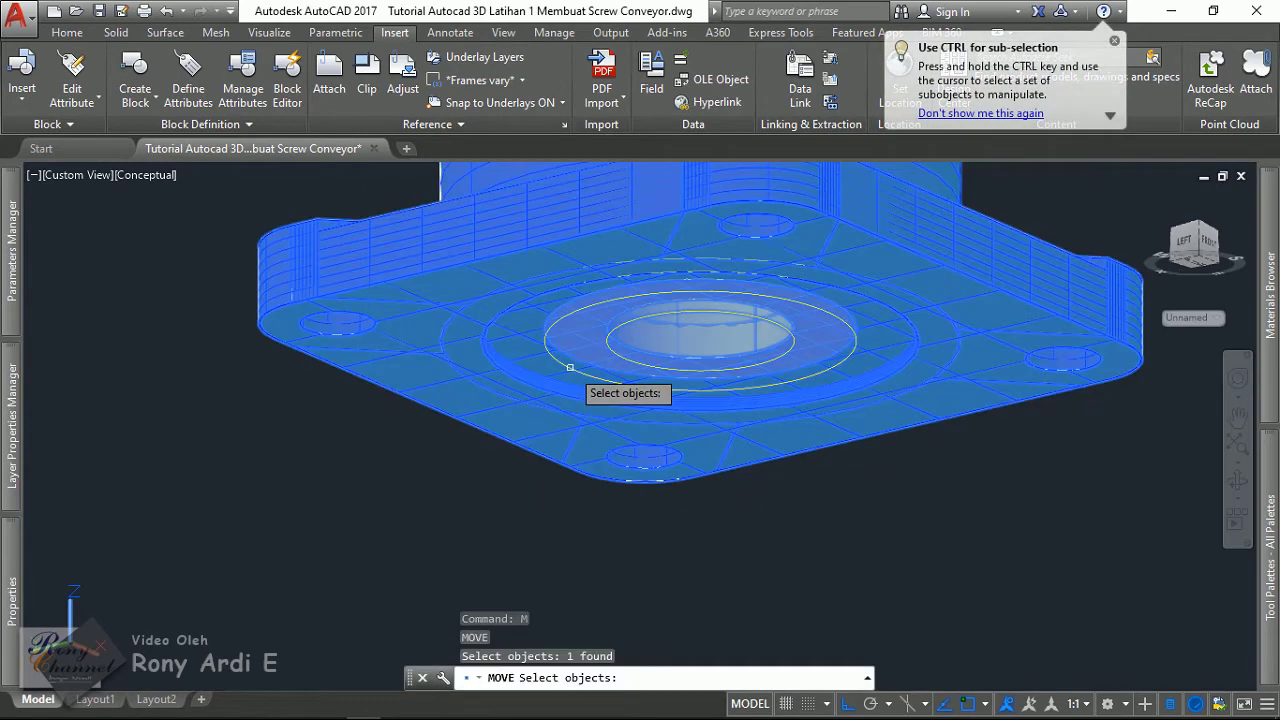
pyautogui.press('Return')
pyautogui.scroll(2, 450, 370)
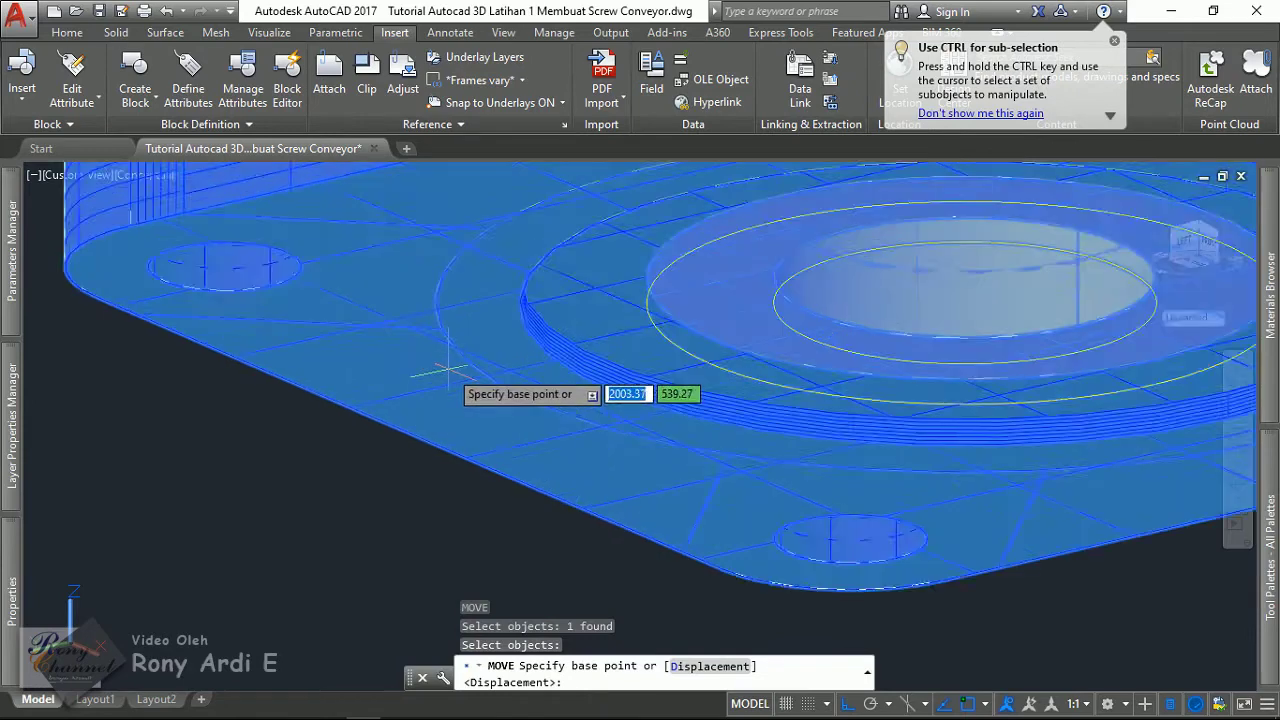
pyautogui.scroll(1, 447, 370)
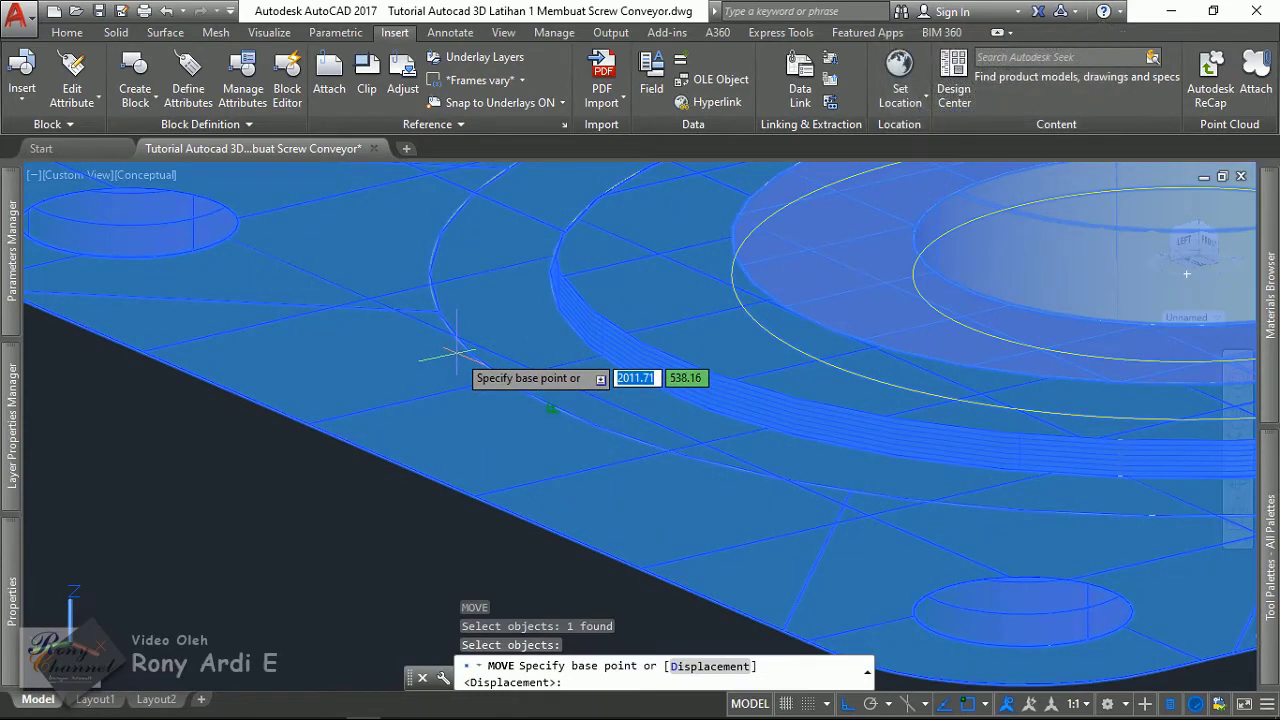
pyautogui.write('cen')
pyautogui.press('Return')
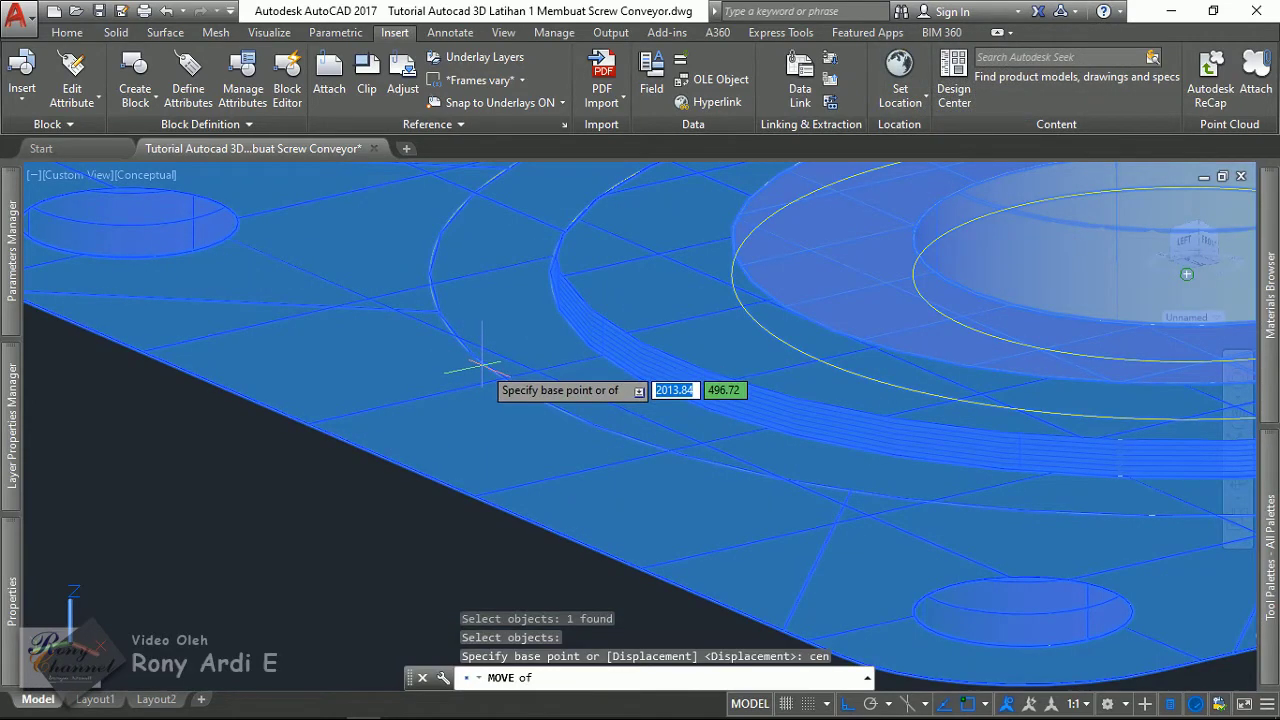
pyautogui.click(481, 364)
# - Drop the bearing onto the centre of the end plate's shaft hole
pyautogui.scroll(-2, 491, 349)
pyautogui.scroll(-3, 669, 343)
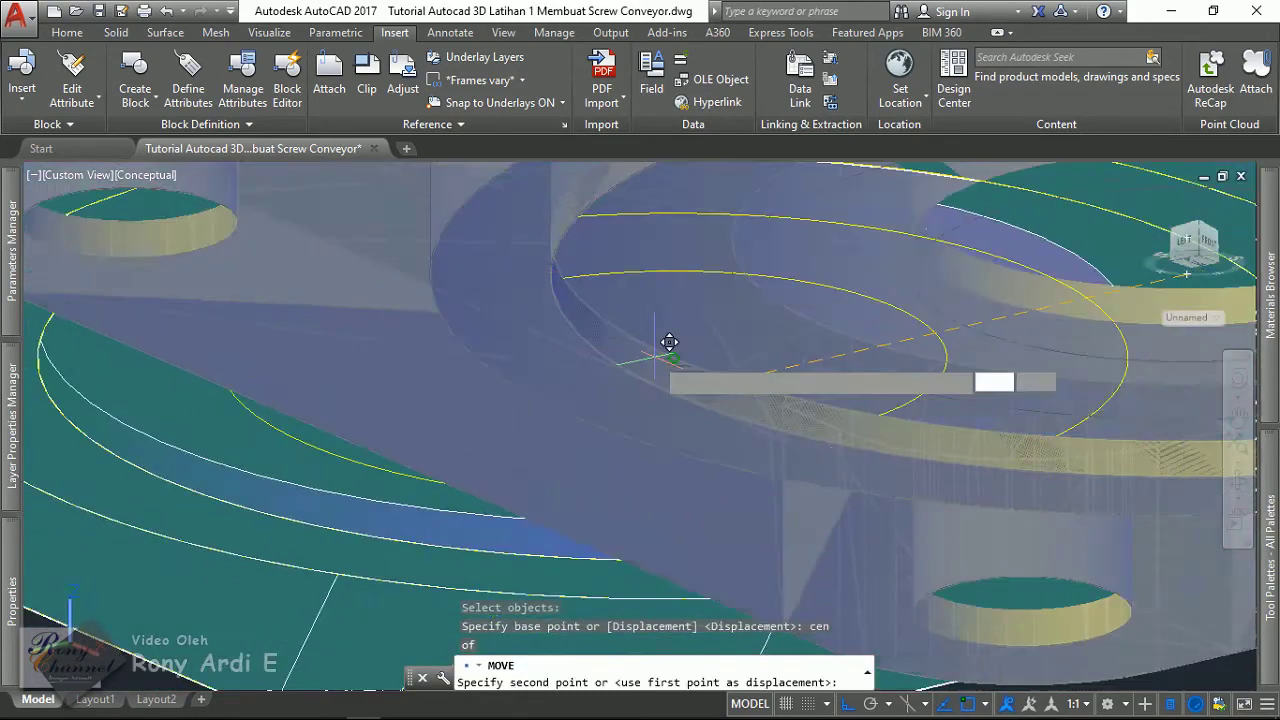
pyautogui.scroll(-3, 651, 357)
pyautogui.moveTo(643, 377)
pyautogui.keyDown('shift'); pyautogui.mouseDown(button='middle')
pyautogui.moveTo(603, 386)
pyautogui.moveTo(603, 443)
pyautogui.moveTo(614, 434)
pyautogui.mouseUp(button='middle'); pyautogui.keyUp('shift')
pyautogui.scroll(3, 470, 328)
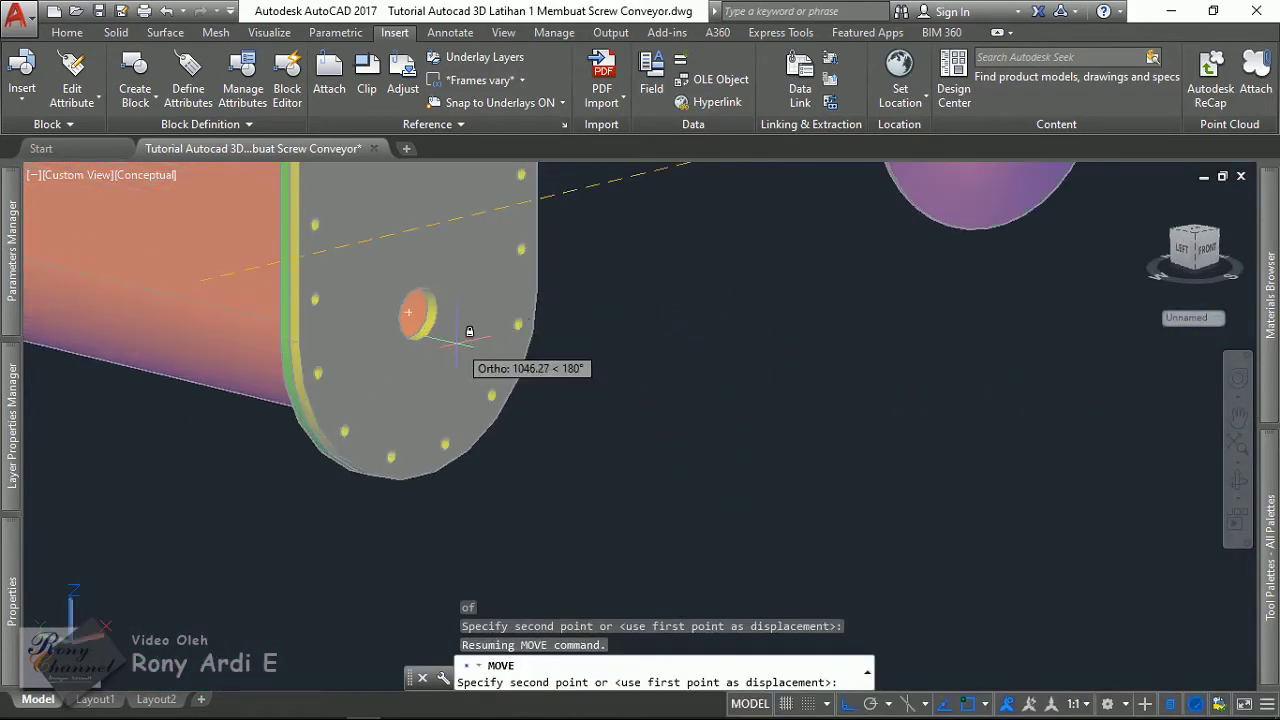
pyautogui.scroll(2, 440, 325)
pyautogui.scroll(2, 440, 325)
pyautogui.write('cen')
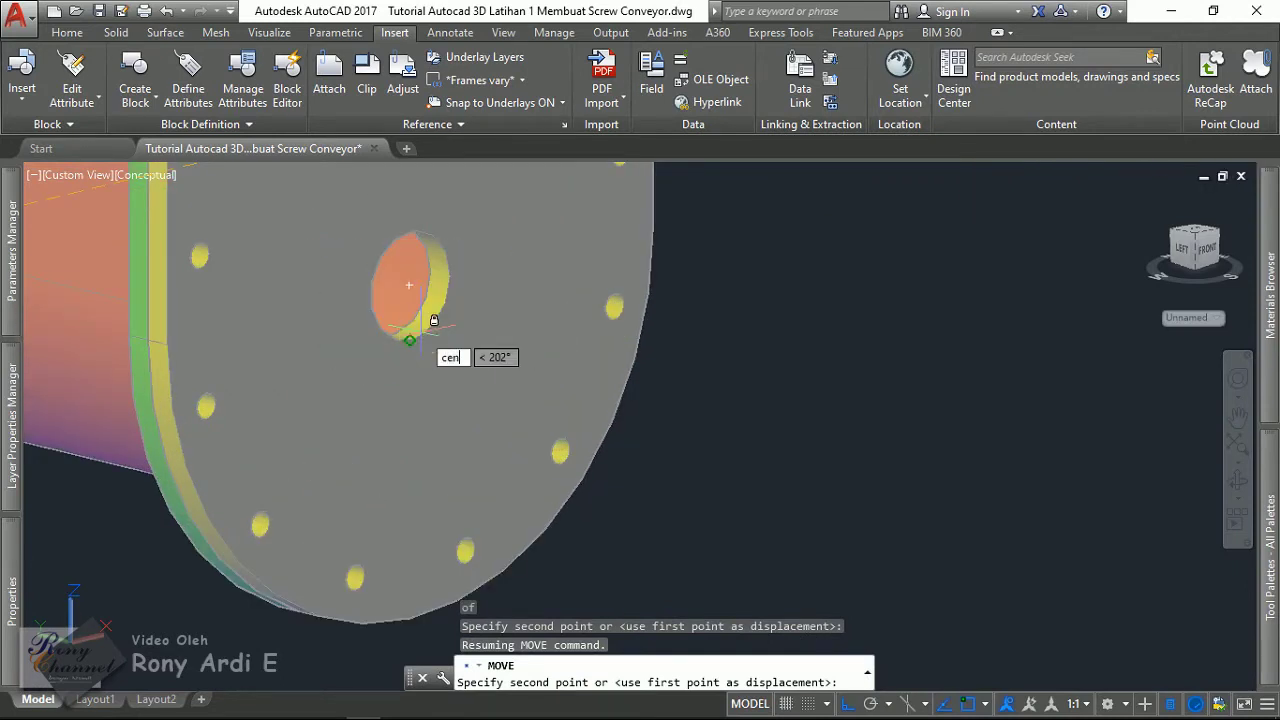
pyautogui.press('Return')
pyautogui.click(433, 320)
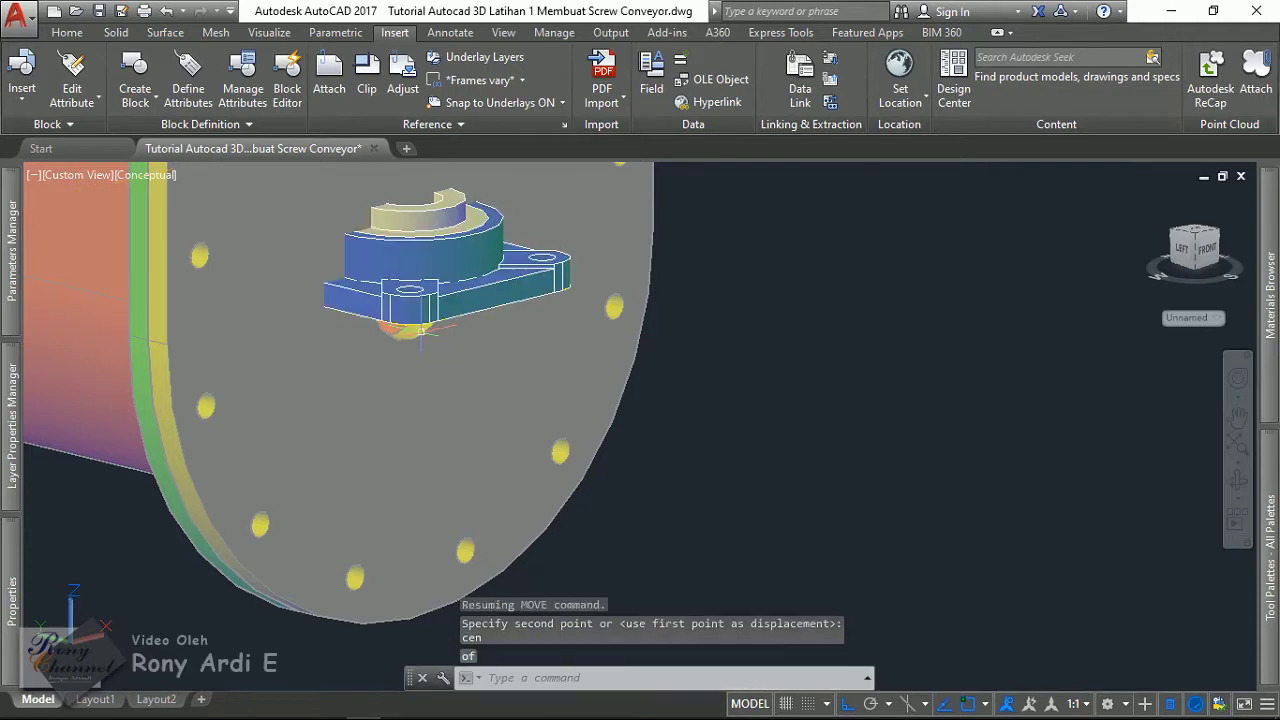
pyautogui.scroll(-3, 591, 353)
pyautogui.scroll(-2, 690, 515)
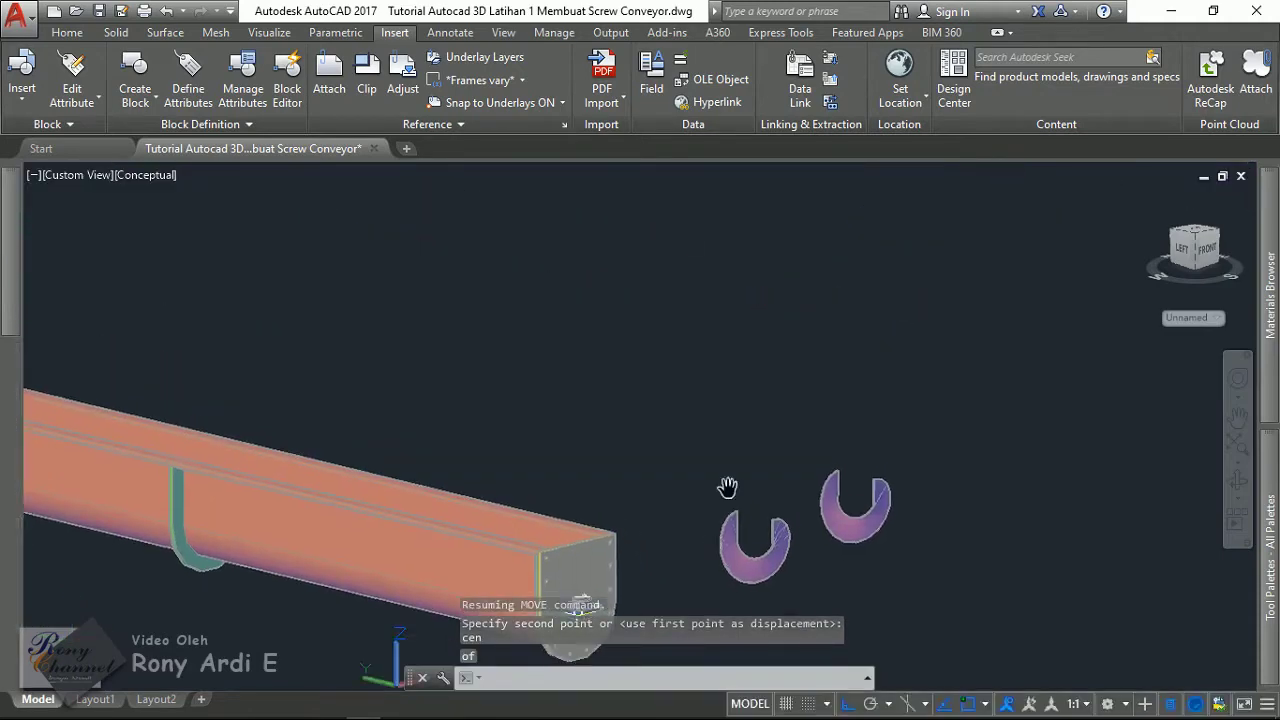
pyautogui.scroll(3, 690, 522)
pyautogui.scroll(3, 646, 449)
pyautogui.scroll(2, 729, 354)
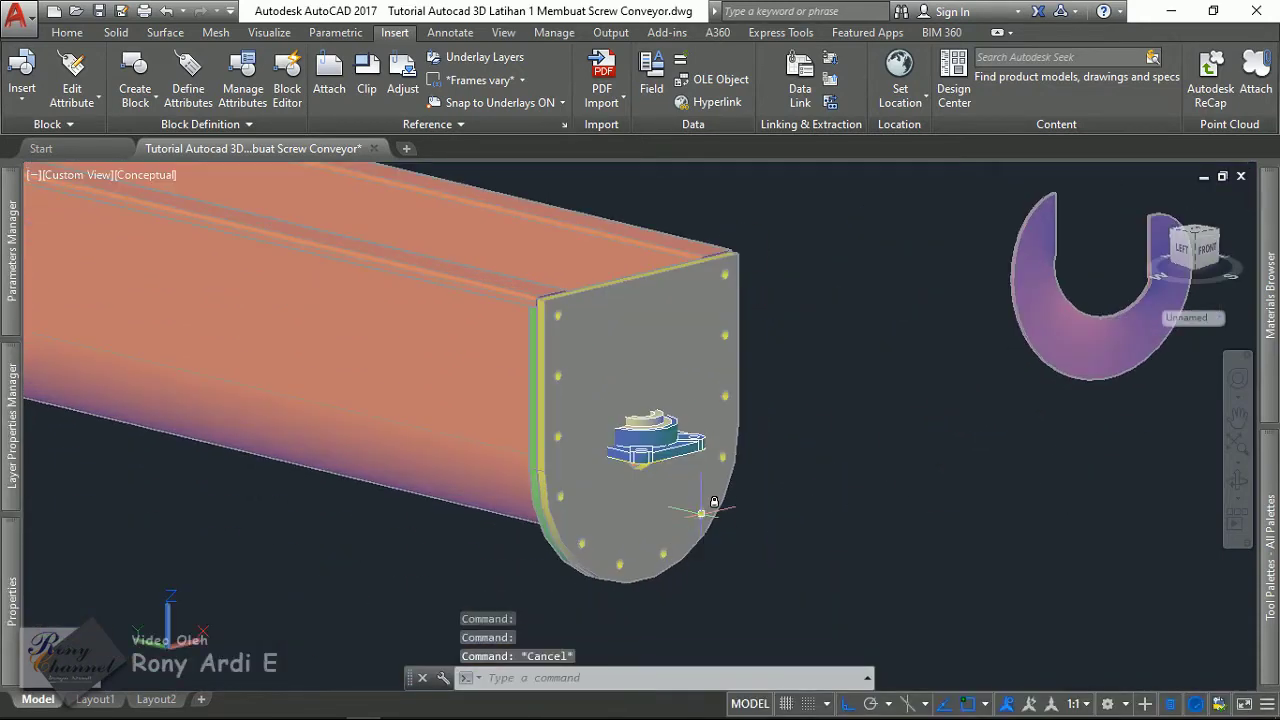
pyautogui.keyDown('shift'); pyautogui.moveTo(680, 508); pyautogui.dragTo(683, 523, button='middle'); pyautogui.keyUp('shift')
pyautogui.press('Escape')
pyautogui.scroll(2, 700, 540)
pyautogui.scroll(2, 683, 460)
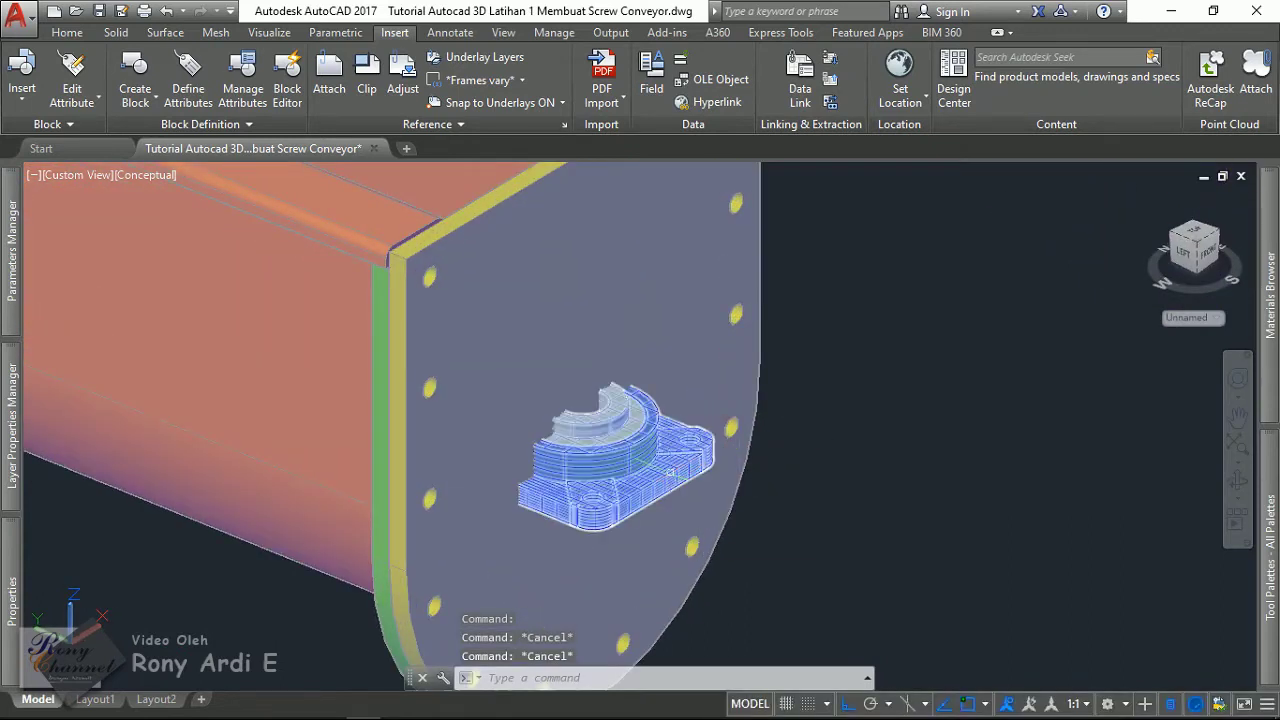
pyautogui.press('Escape')
pyautogui.click(669, 473)
pyautogui.write('3d')
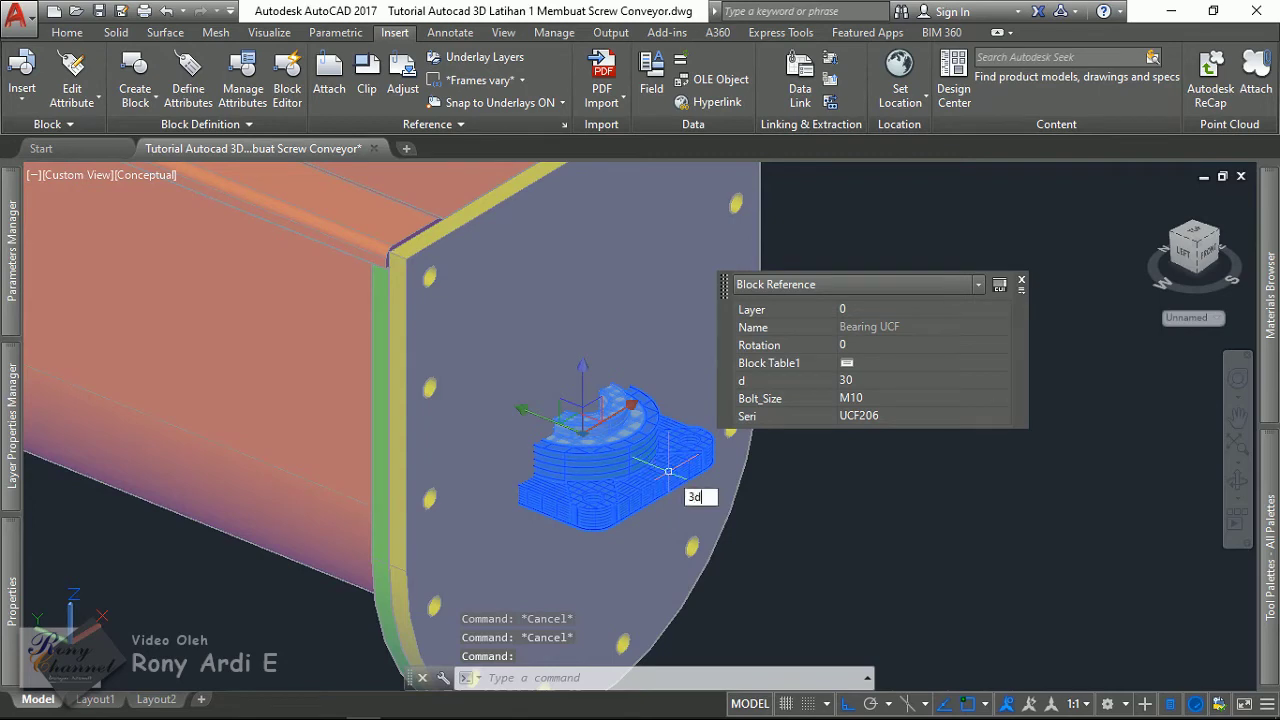
pyautogui.write('o')
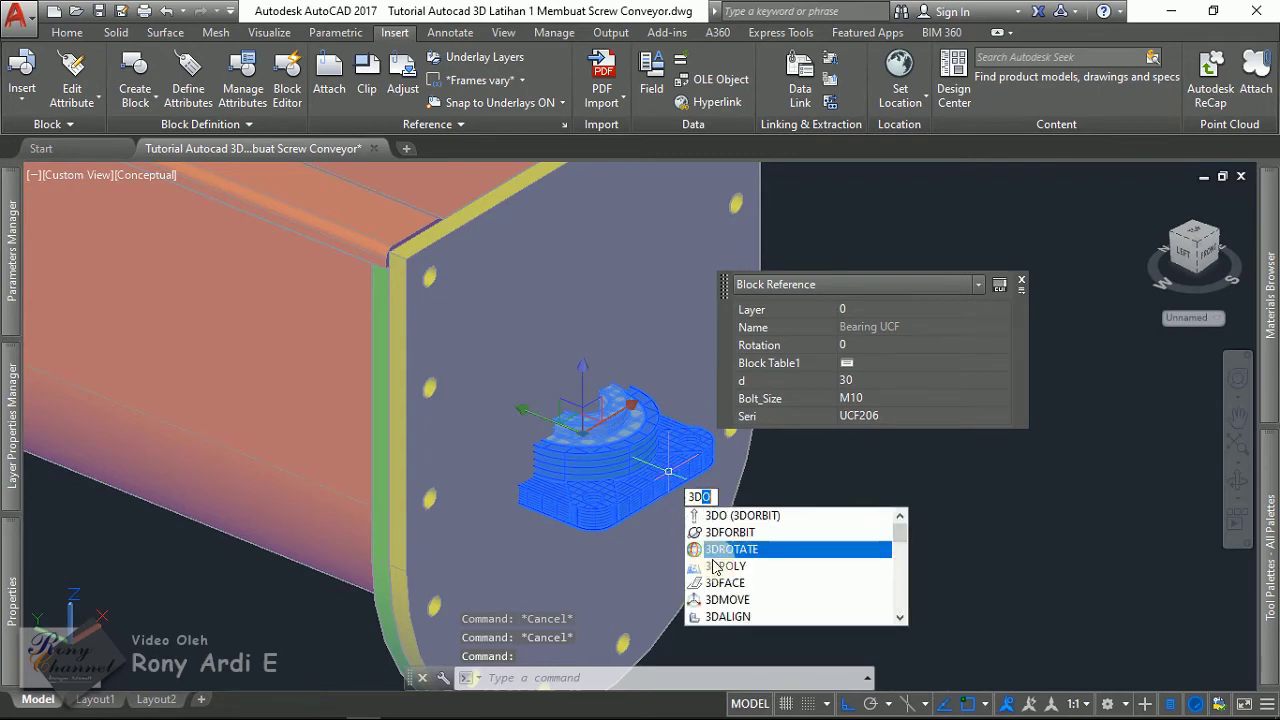
pyautogui.click(731, 549)
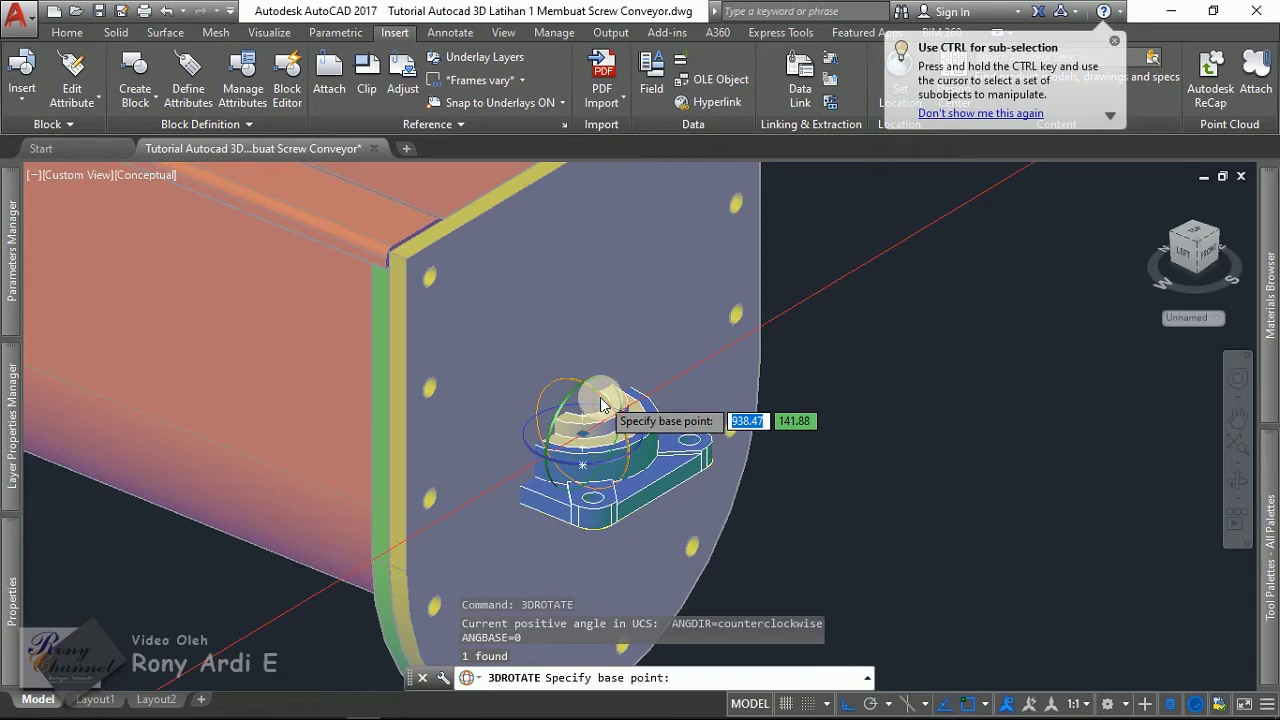
pyautogui.click(601, 404)
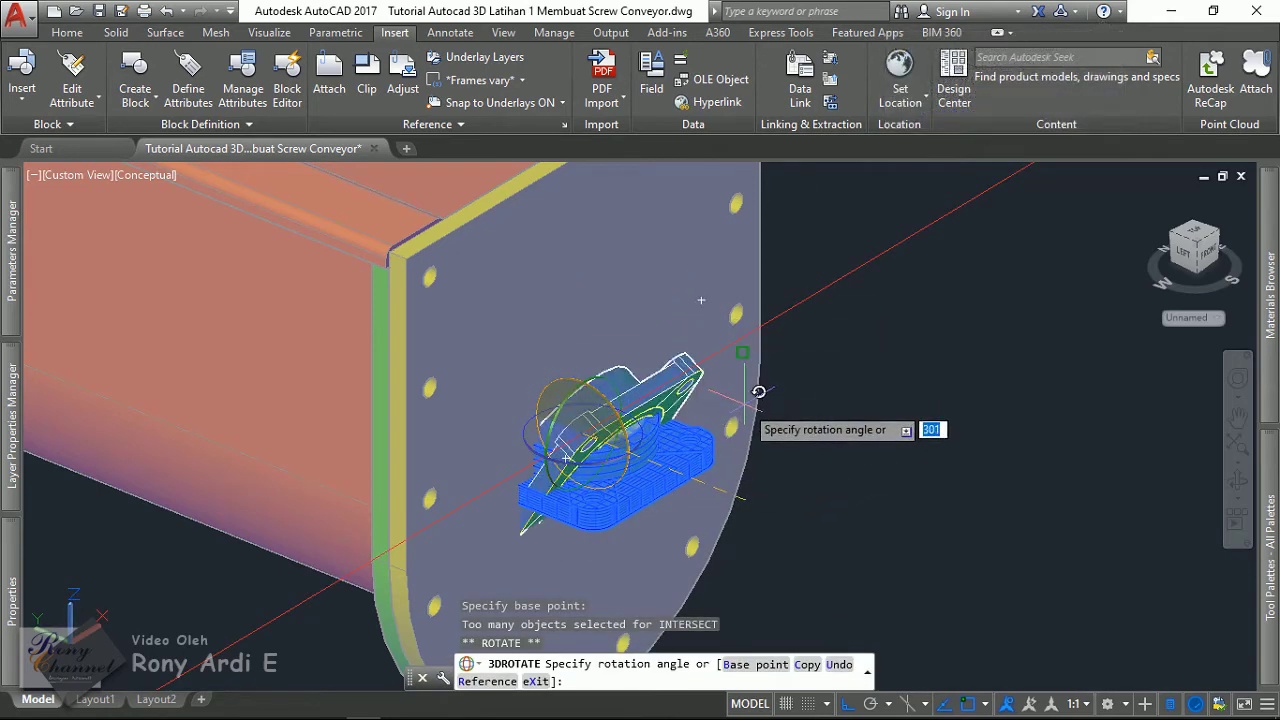
pyautogui.press('Escape')
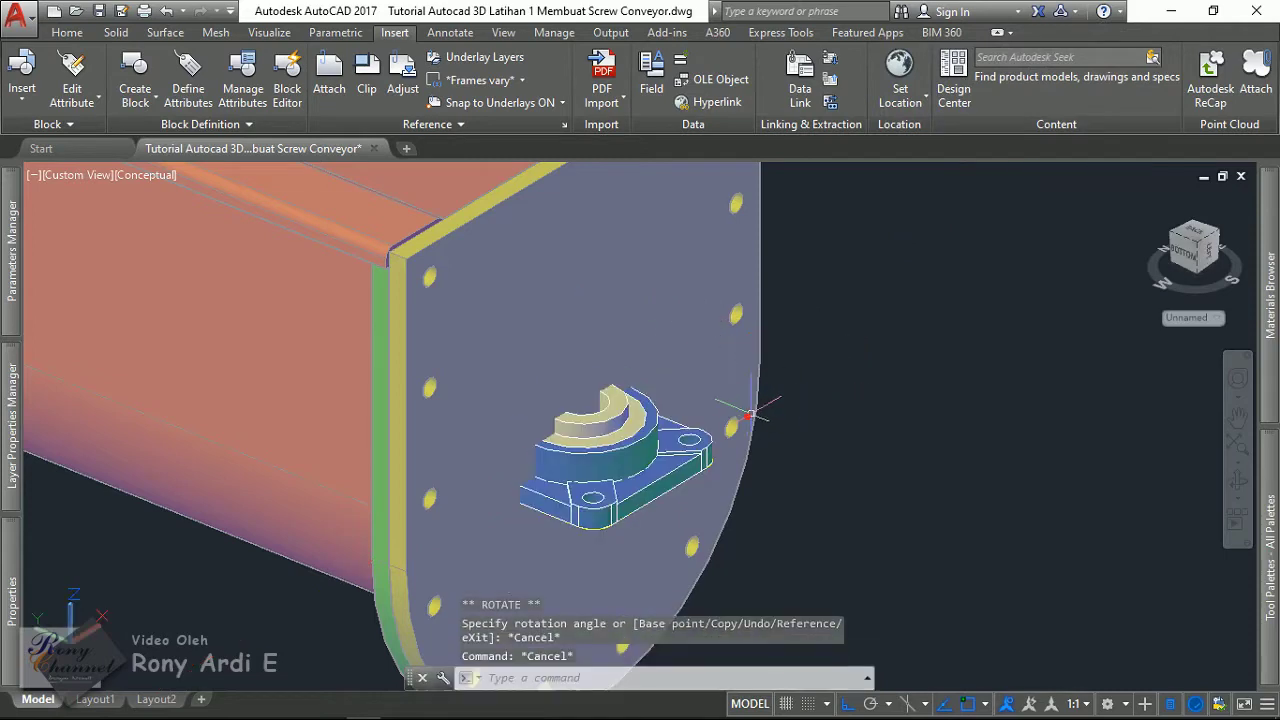
pyautogui.scroll(2, 609, 430)
pyautogui.scroll(2, 609, 430)
pyautogui.click(628, 465)
pyautogui.write('3D')
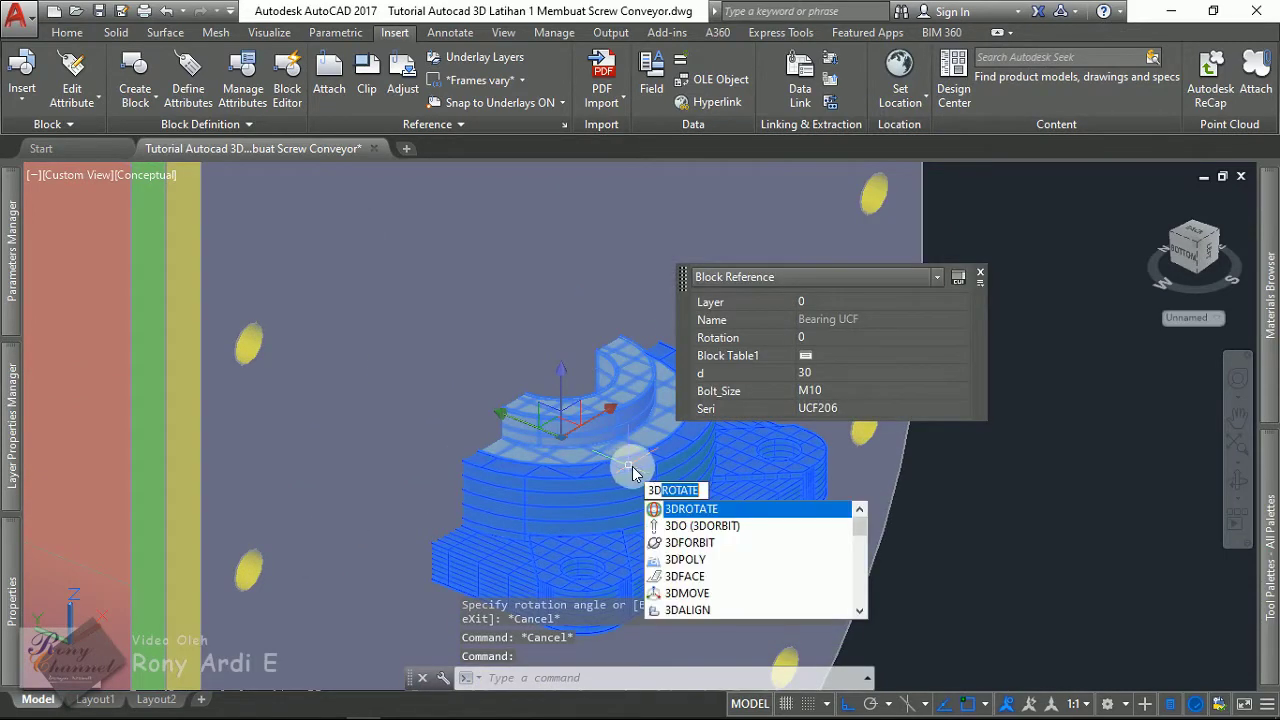
pyautogui.click(689, 510)
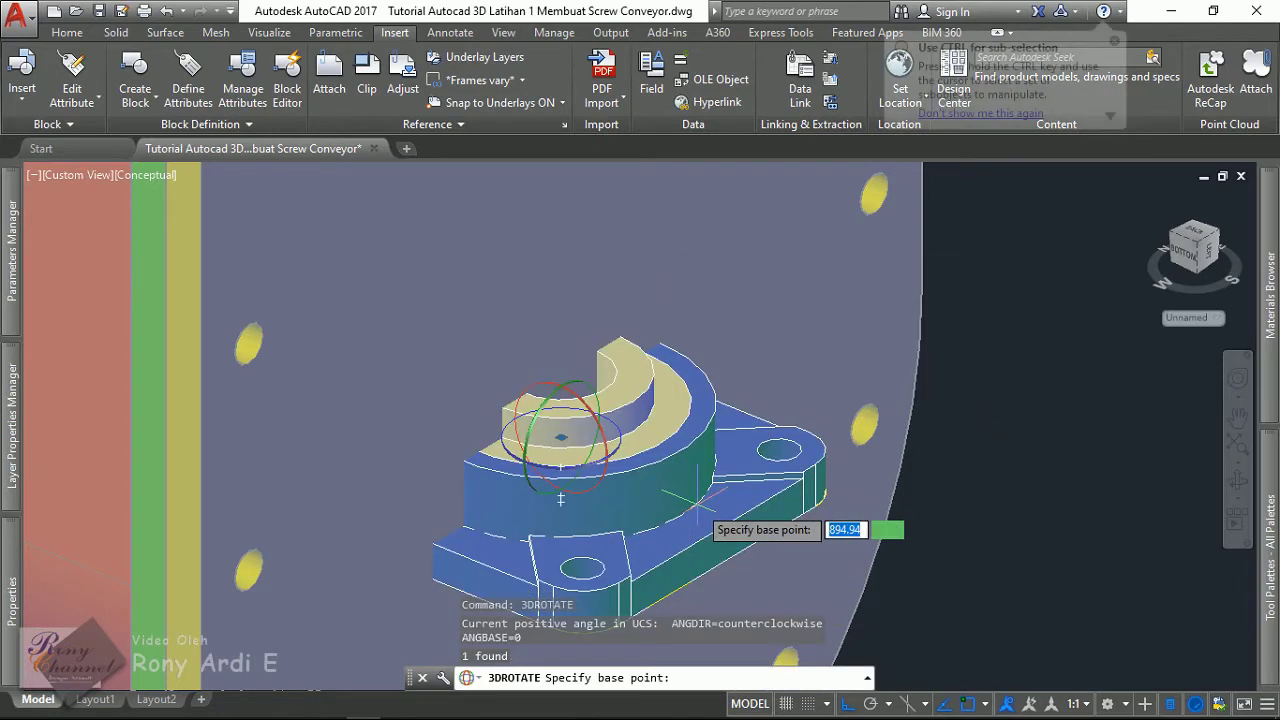
pyautogui.scroll(-2, 740, 420)
pyautogui.scroll(-2, 614, 386)
pyautogui.scroll(2, 643, 514)
pyautogui.write('ce')
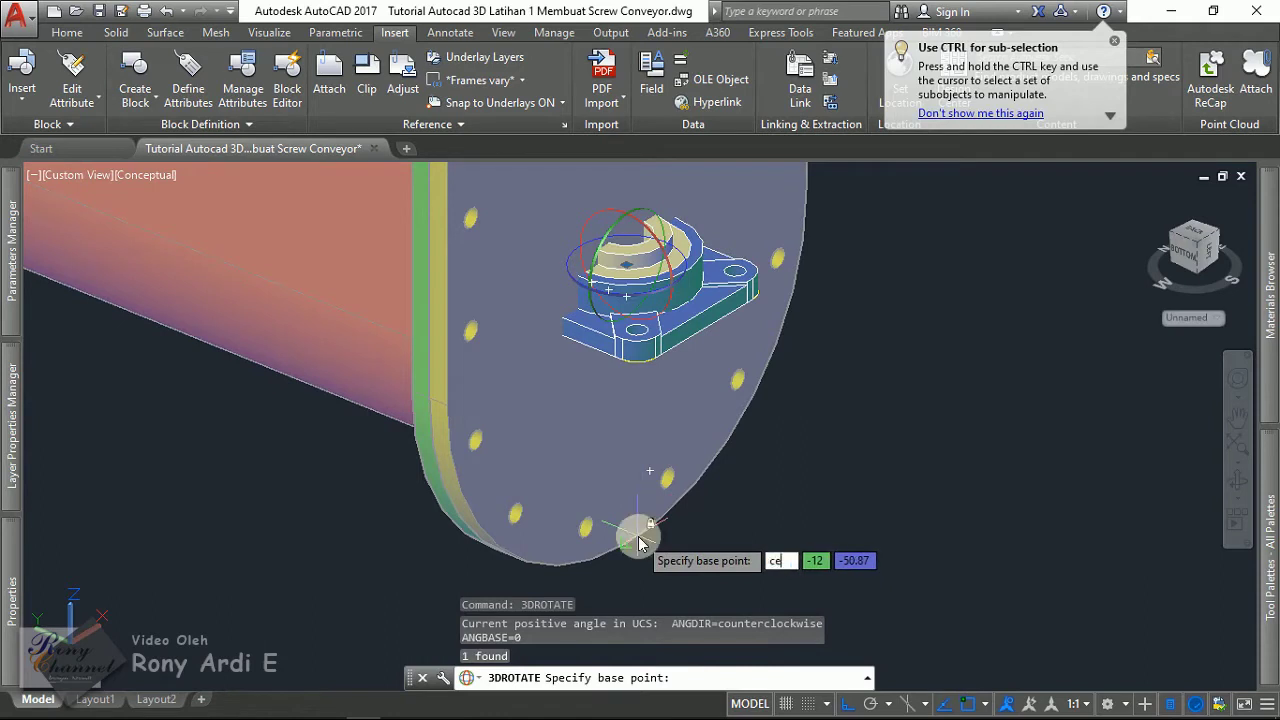
pyautogui.write('n')
pyautogui.press('Return')
pyautogui.click(637, 537)
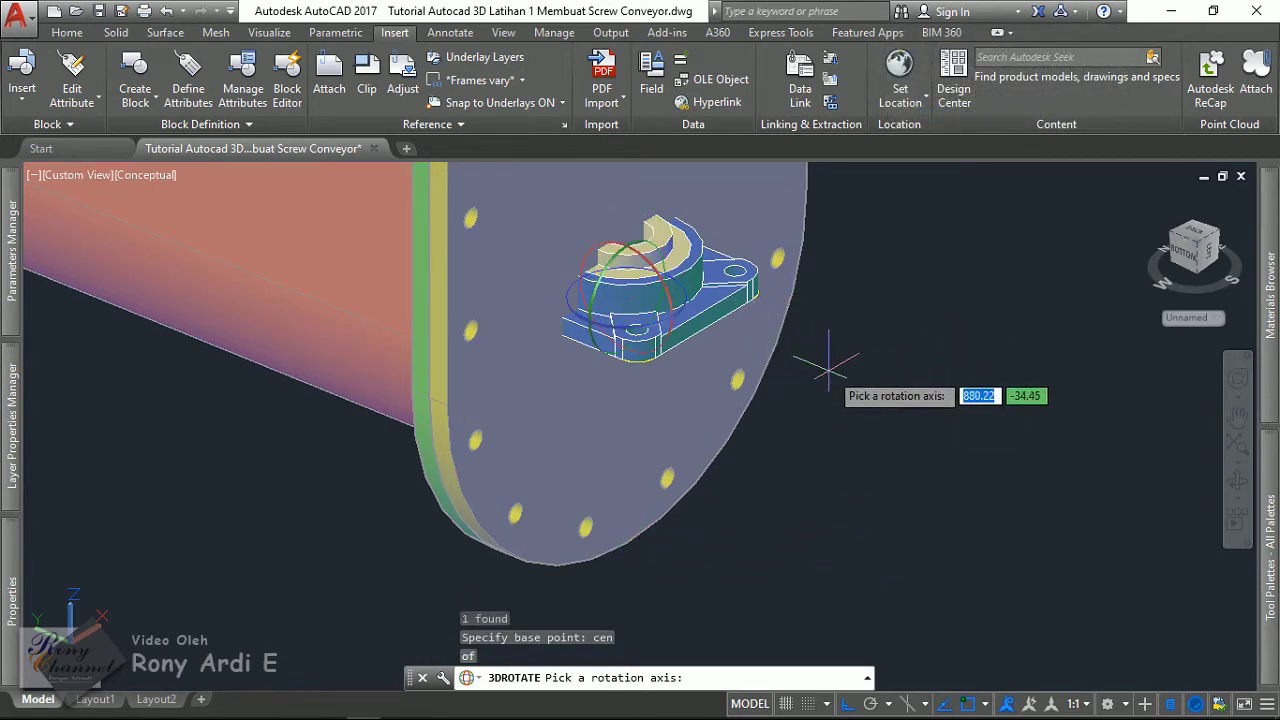
pyautogui.moveTo(828, 370); pyautogui.dragTo(786, 443, button='middle')
pyautogui.scroll(2, 740, 362)
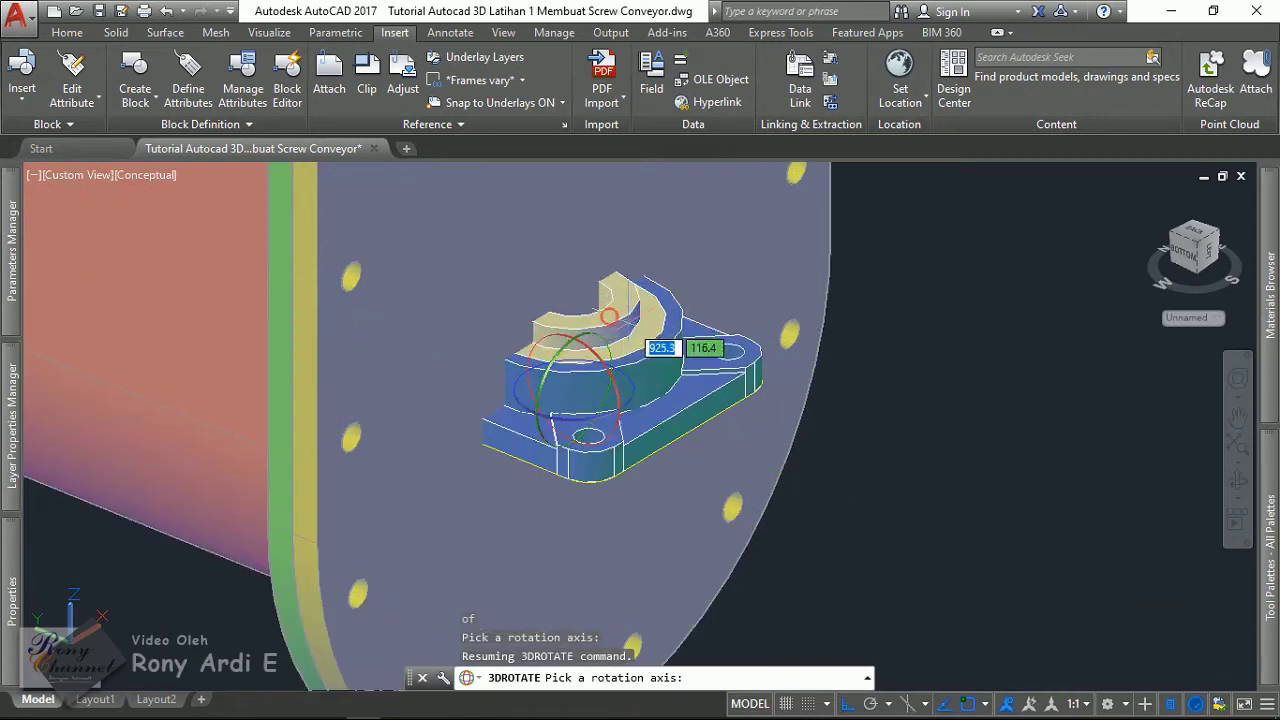
pyautogui.scroll(-2, 592, 362)
pyautogui.click(585, 372)
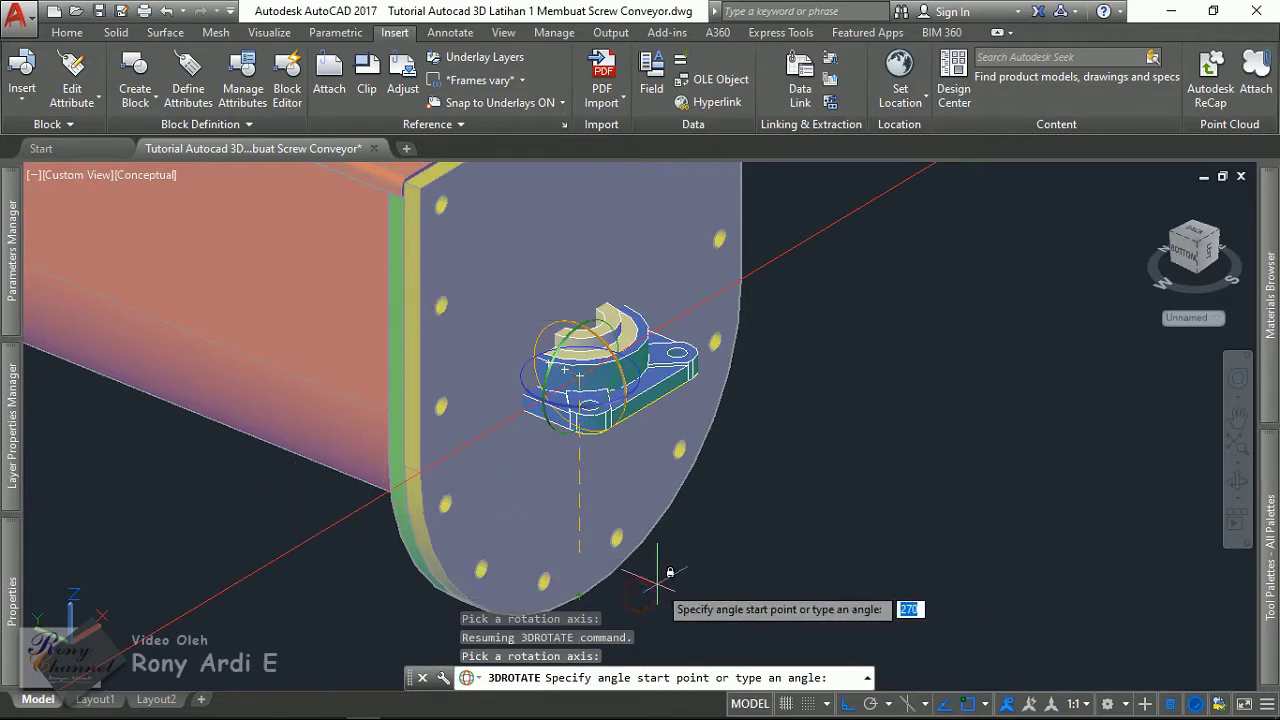
pyautogui.press('Escape')
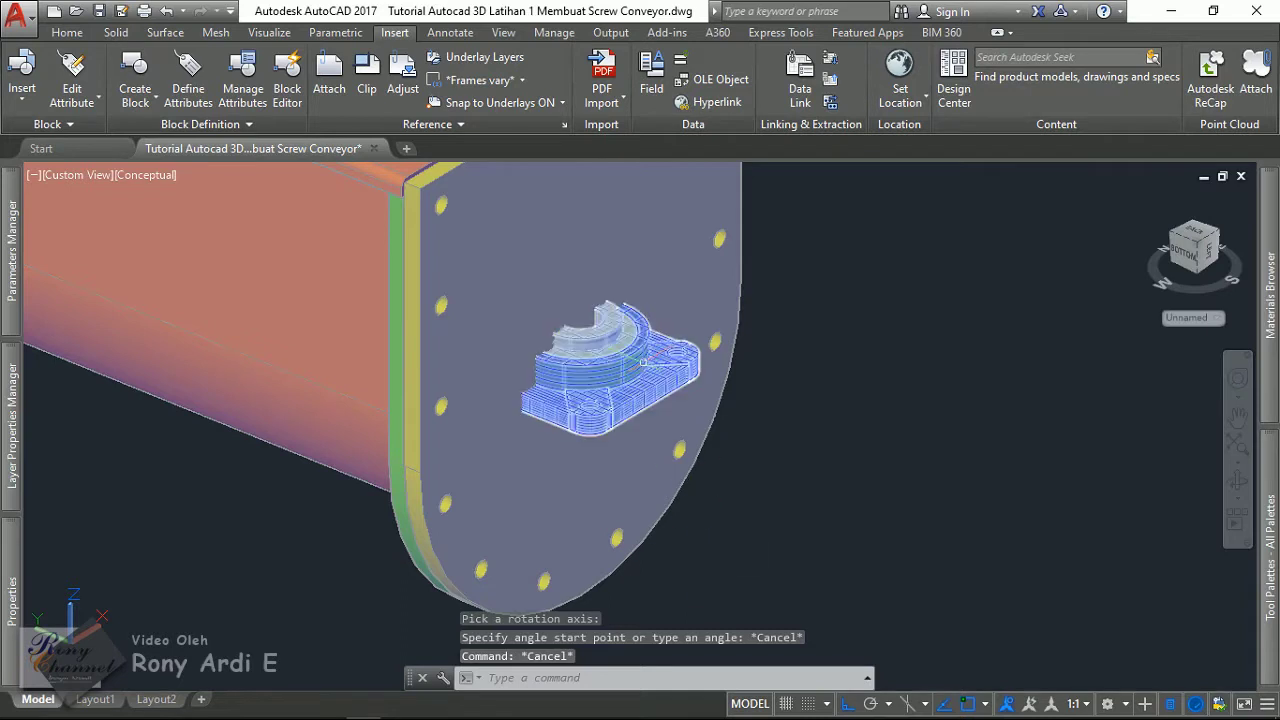
# - 3DROTATE the bearing 90° about its centre so it stands upright against the end plate
pyautogui.press('Escape')
pyautogui.click(640, 362)
pyautogui.write('3D')
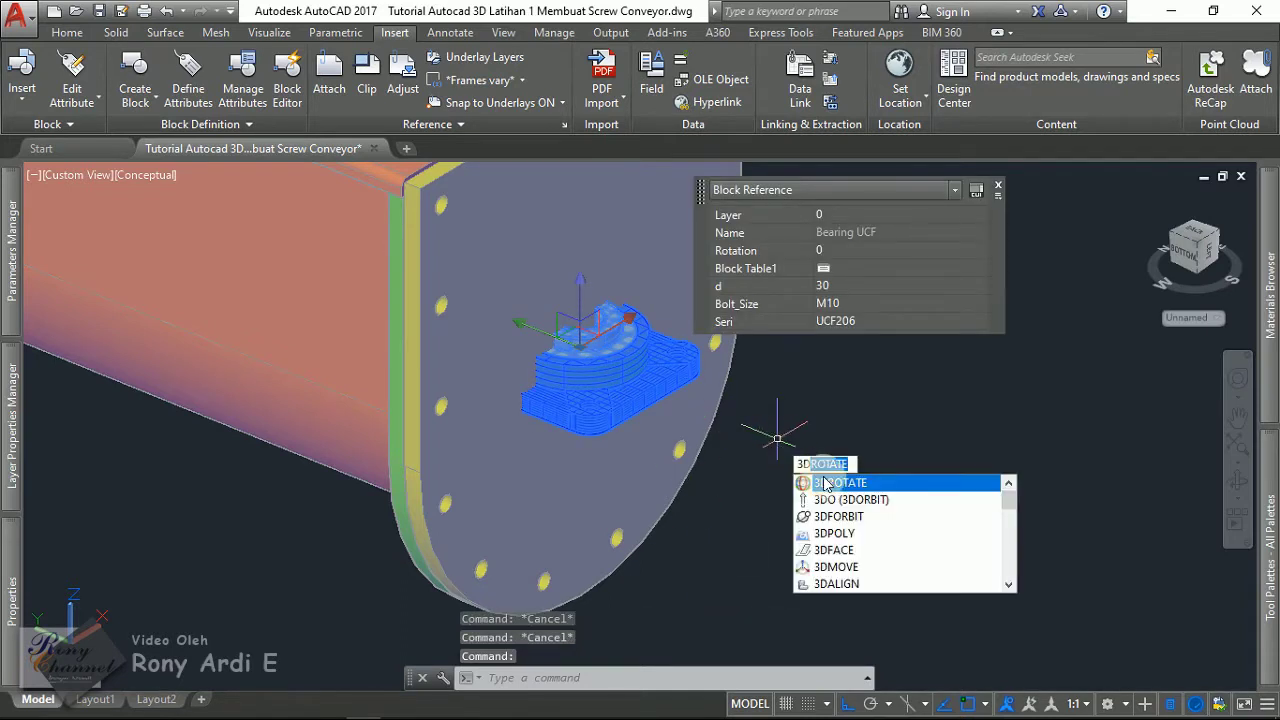
pyautogui.click(826, 484)
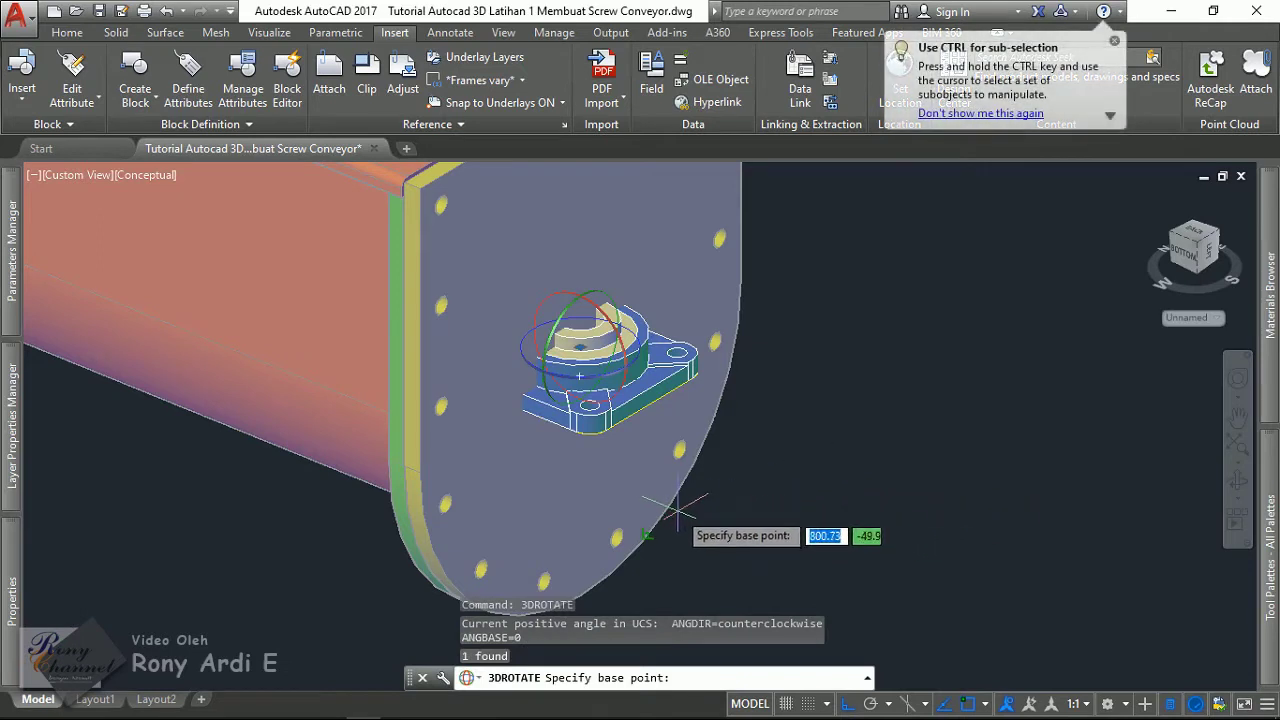
pyautogui.write('cen')
pyautogui.press('Return')
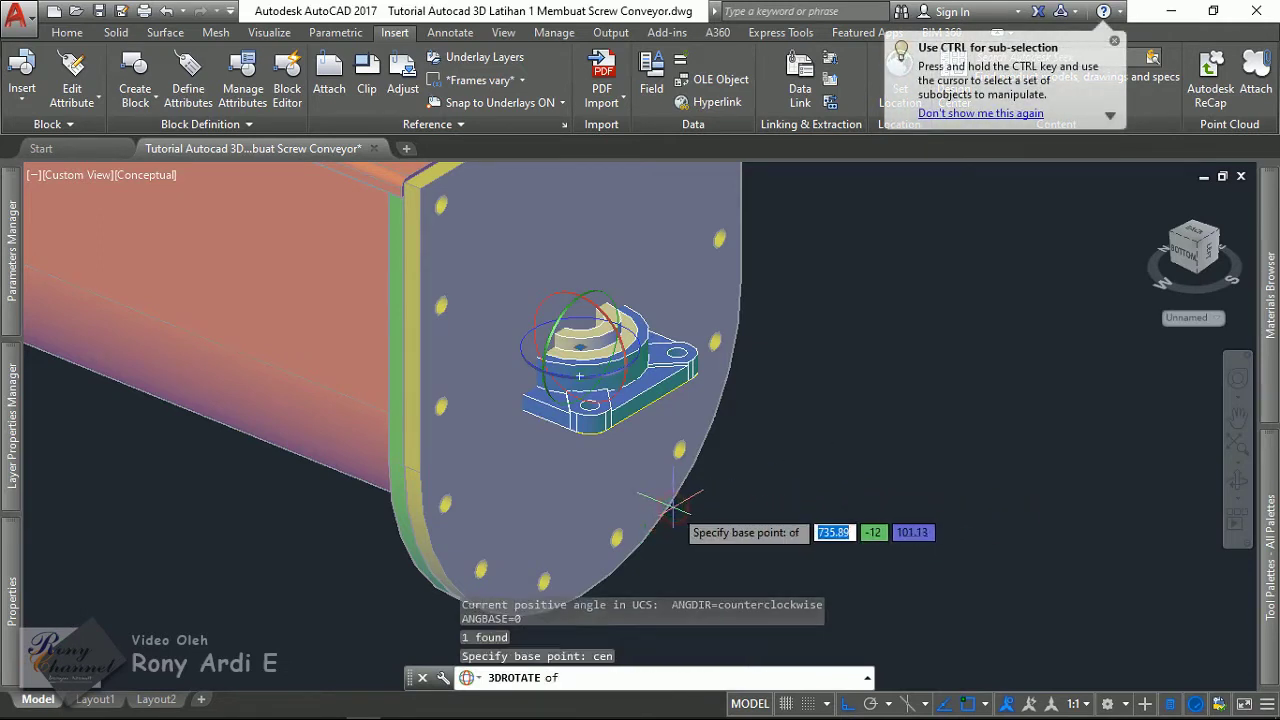
pyautogui.click(673, 503)
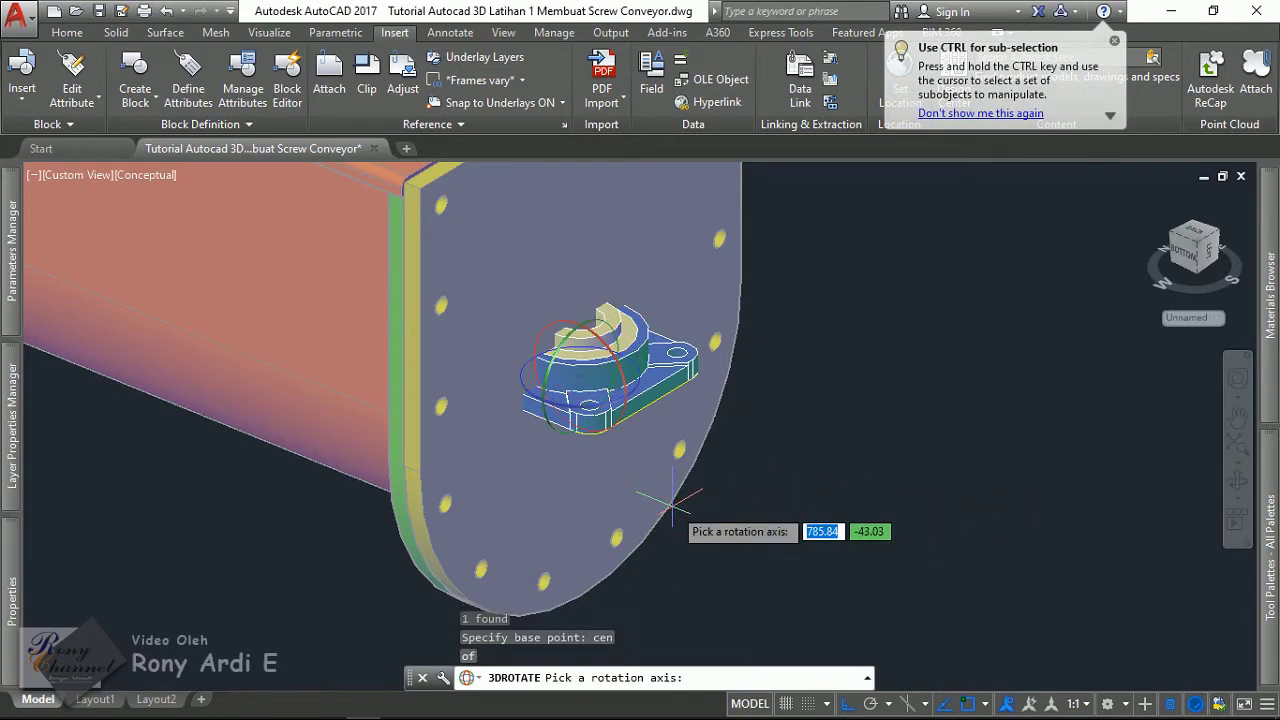
pyautogui.click(590, 327)
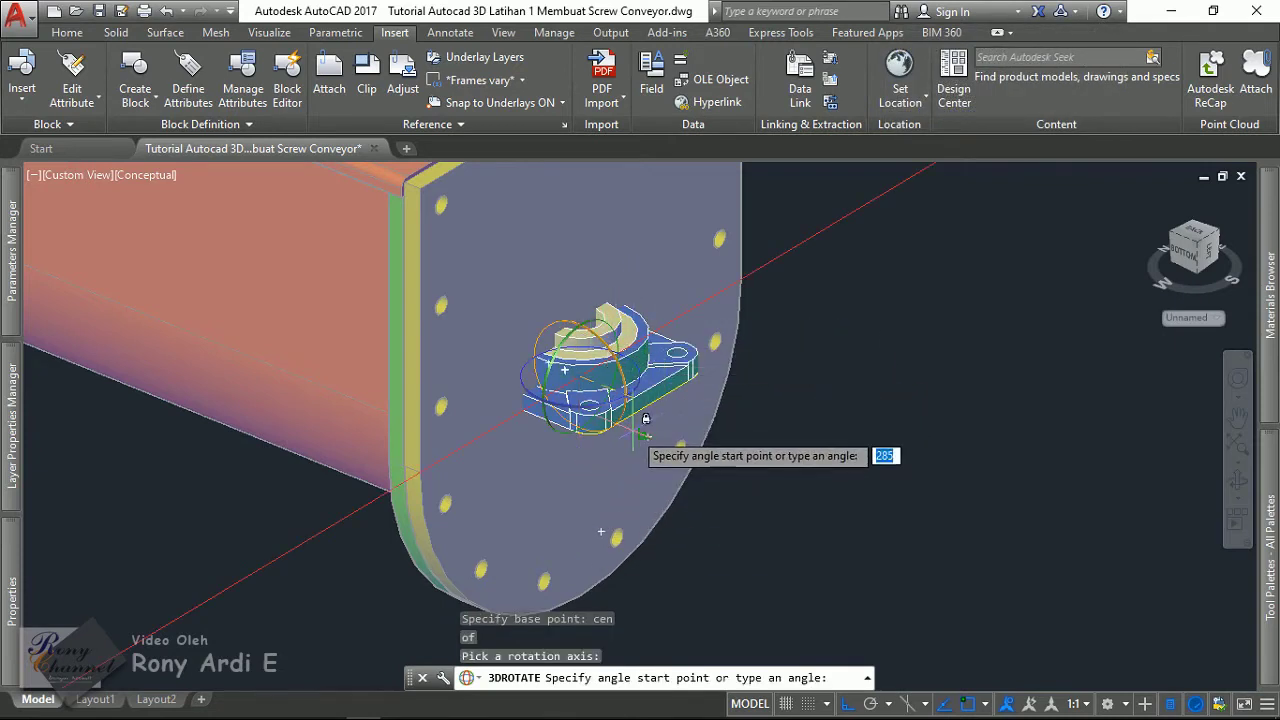
pyautogui.scroll(2, 641, 432)
pyautogui.write('90')
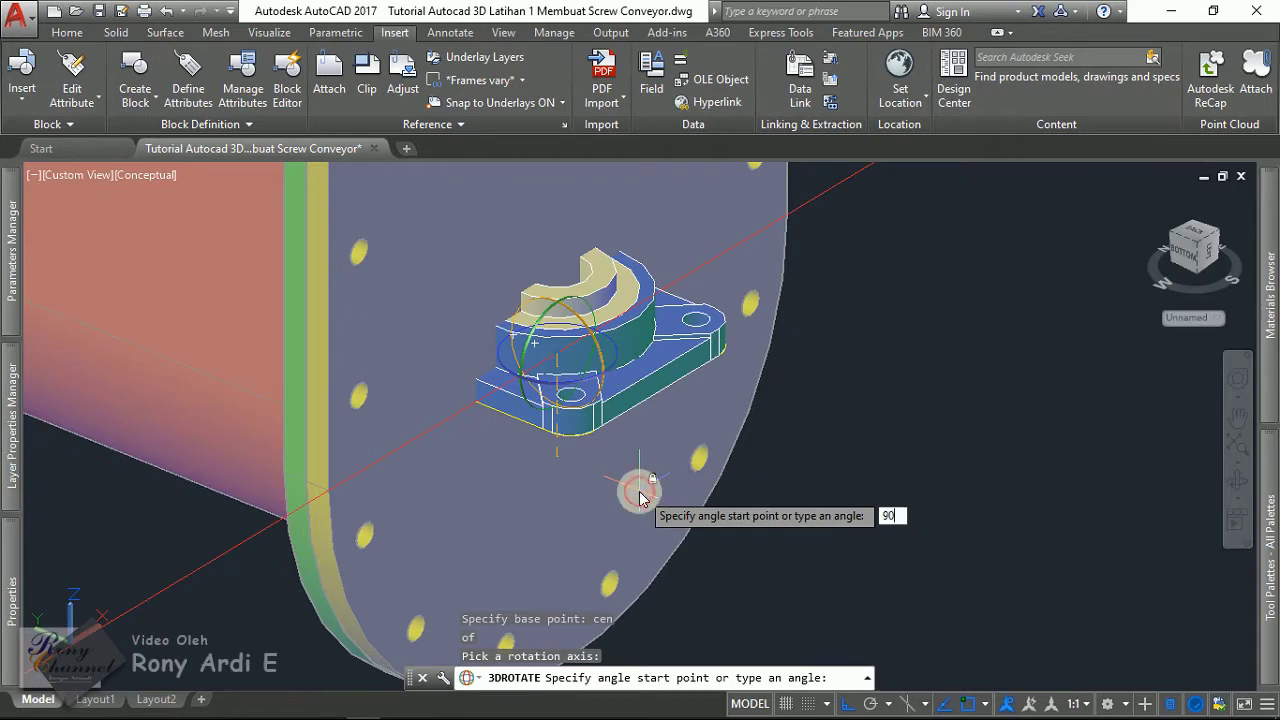
pyautogui.press('Return')
pyautogui.scroll(-5, 625, 445)
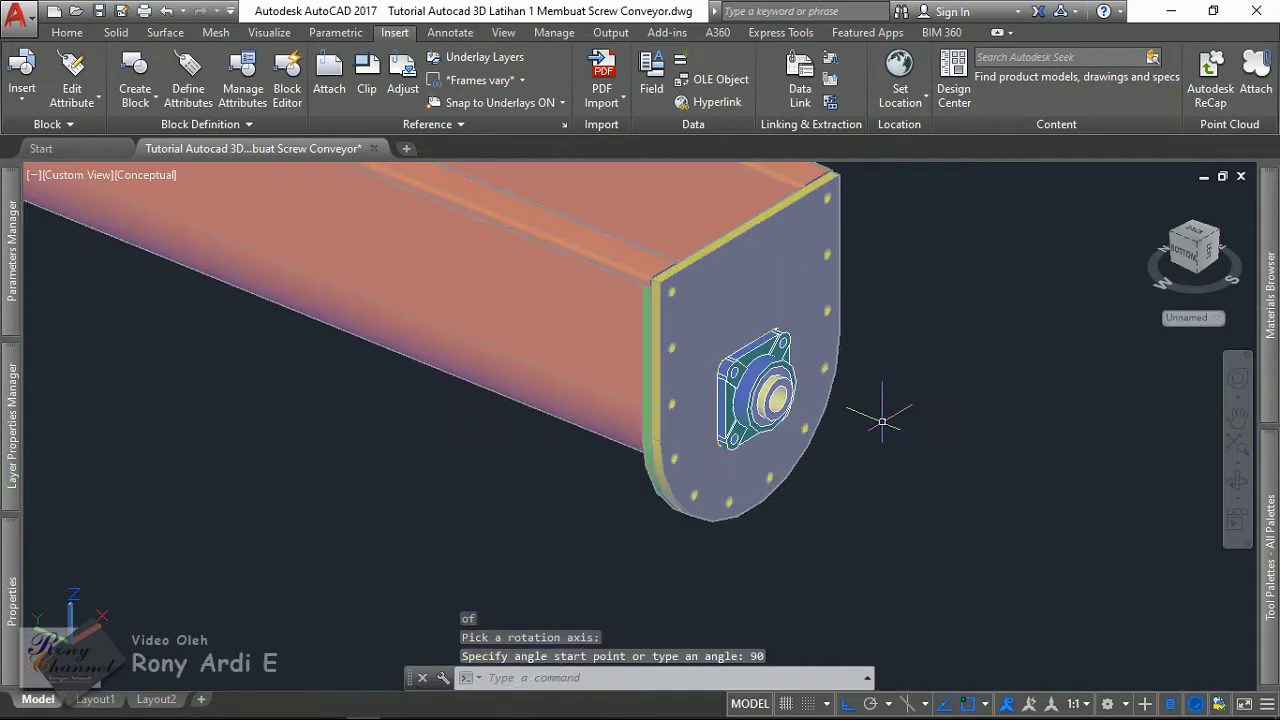
pyautogui.press('Escape')
pyautogui.moveTo(914, 457)
pyautogui.keyDown('shift'); pyautogui.mouseDown(button='middle')
pyautogui.moveTo(1073, 497)
pyautogui.moveTo(1137, 463)
pyautogui.moveTo(1177, 391)
pyautogui.moveTo(966, 452)
pyautogui.moveTo(780, 400)
pyautogui.mouseUp(button='middle'); pyautogui.keyUp('shift')
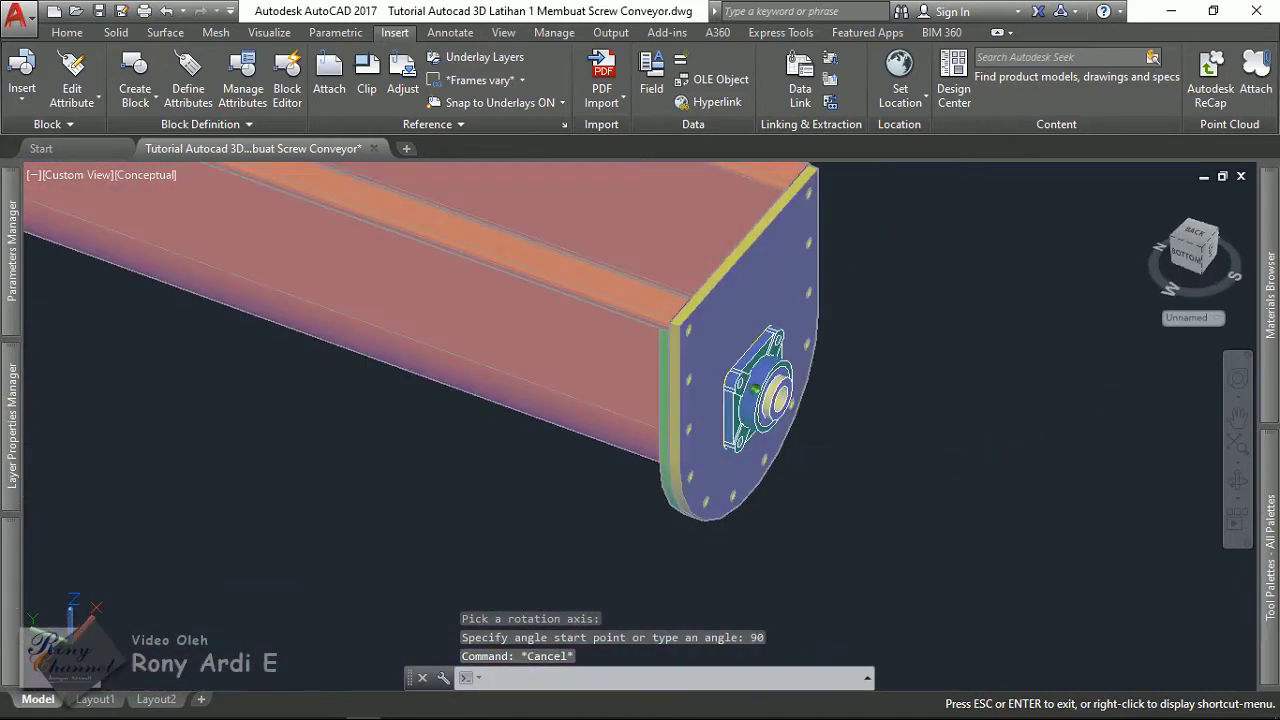
# - Copy the UCF206 bearing and paste it near the trough's far end plate
pyautogui.scroll(2, 770, 395)
pyautogui.click(754, 398)
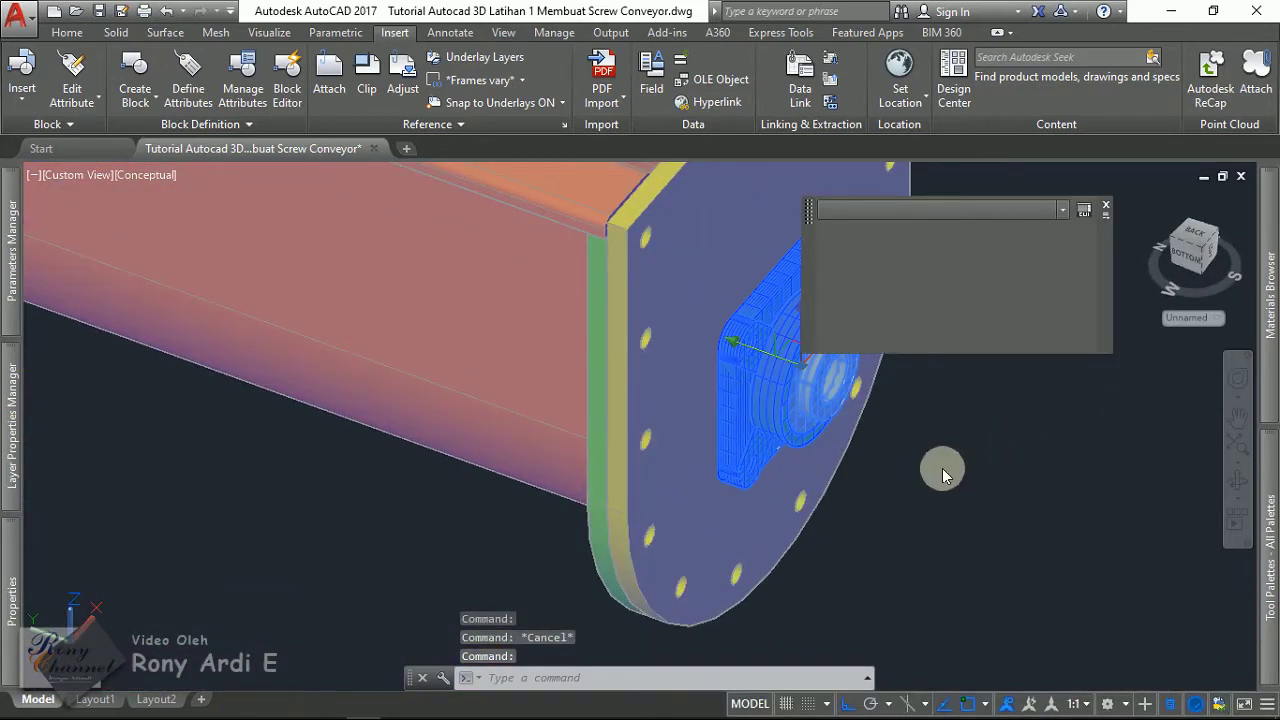
pyautogui.hotkey('ctrl', 'c')
pyautogui.scroll(-3, 943, 474)
pyautogui.moveTo(966, 469)
pyautogui.keyDown('shift'); pyautogui.mouseDown(button='middle')
pyautogui.moveTo(851, 414)
pyautogui.moveTo(505, 305)
pyautogui.mouseUp(button='middle'); pyautogui.keyUp('shift')
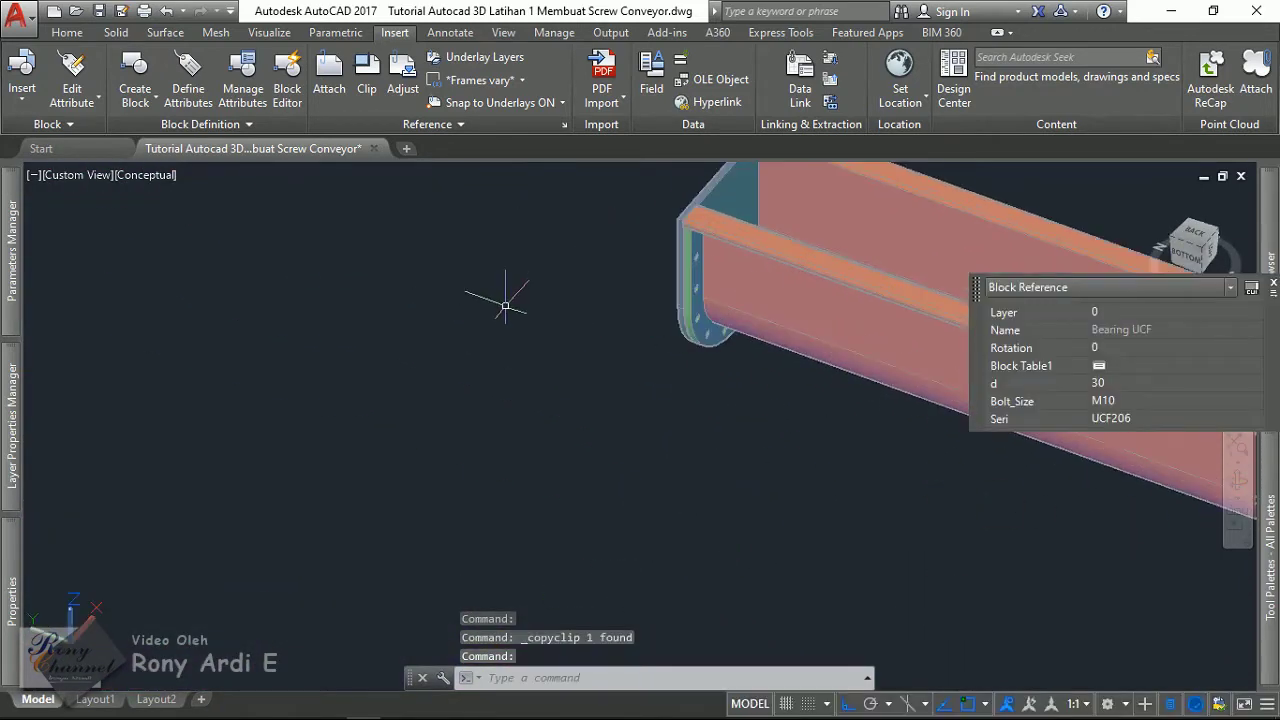
pyautogui.press('Escape')
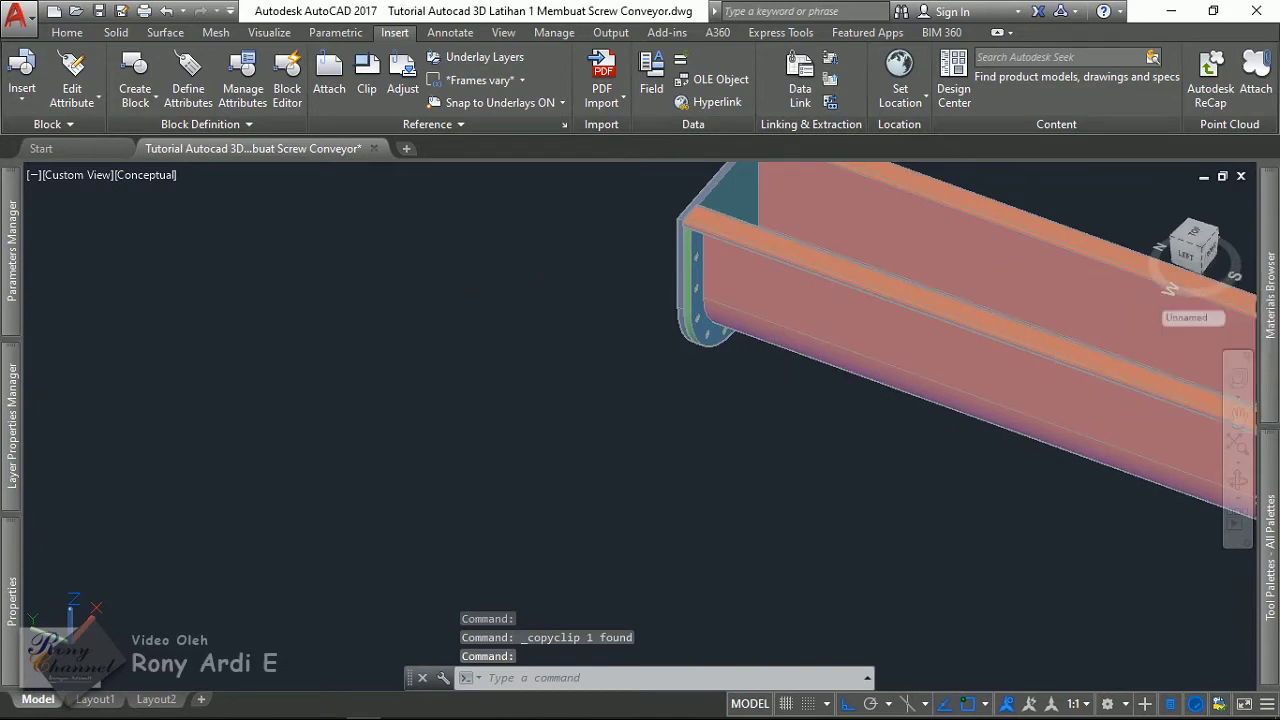
pyautogui.hotkey('ctrl', 'v')
pyautogui.moveTo(600, 380)
pyautogui.mouseDown(button='middle')
pyautogui.moveTo(568, 425)
pyautogui.moveTo(634, 371)
pyautogui.moveTo(806, 371)
pyautogui.moveTo(666, 326)
pyautogui.mouseUp(button='middle')
pyautogui.press('Escape')
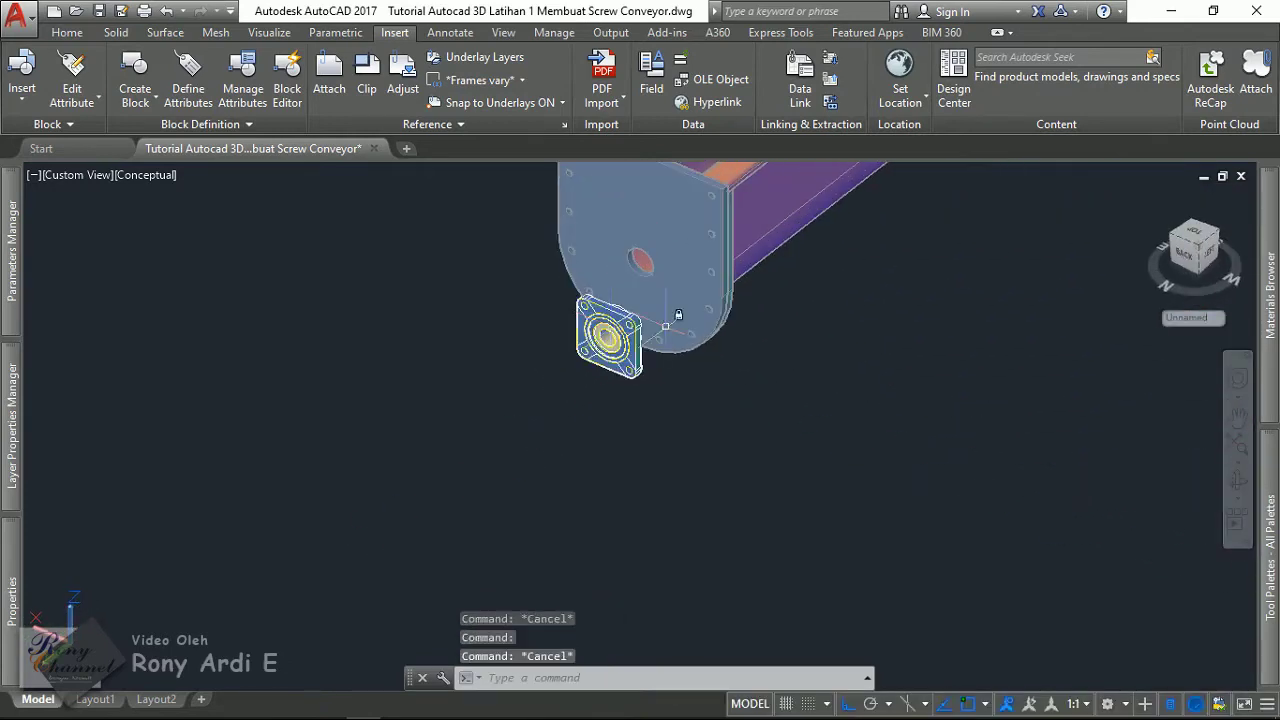
# - Try a move with a CEN snap on the bearing copy, then cancel and reselect the bearing block
pyautogui.scroll(2, 665, 326)
pyautogui.write('M')
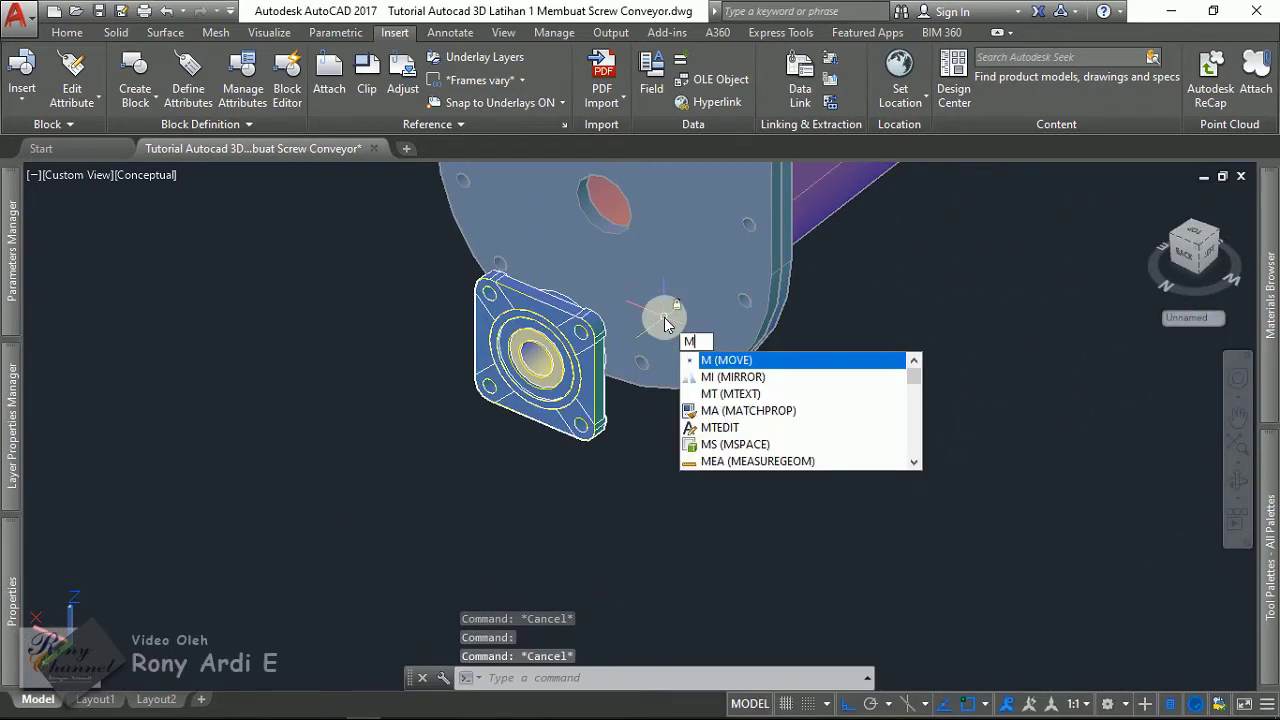
pyautogui.press('Return')
pyautogui.scroll(3, 560, 415)
pyautogui.write('ce')
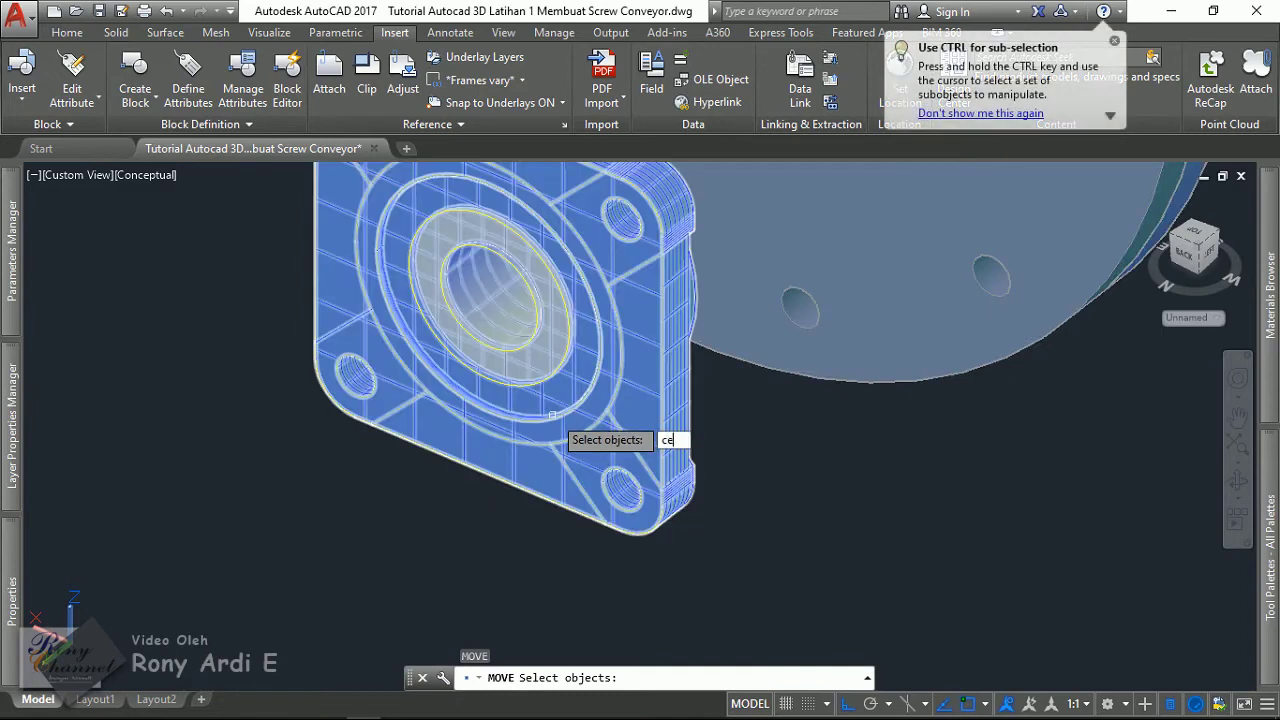
pyautogui.write('n')
pyautogui.press('Return')
pyautogui.scroll(2, 440, 380)
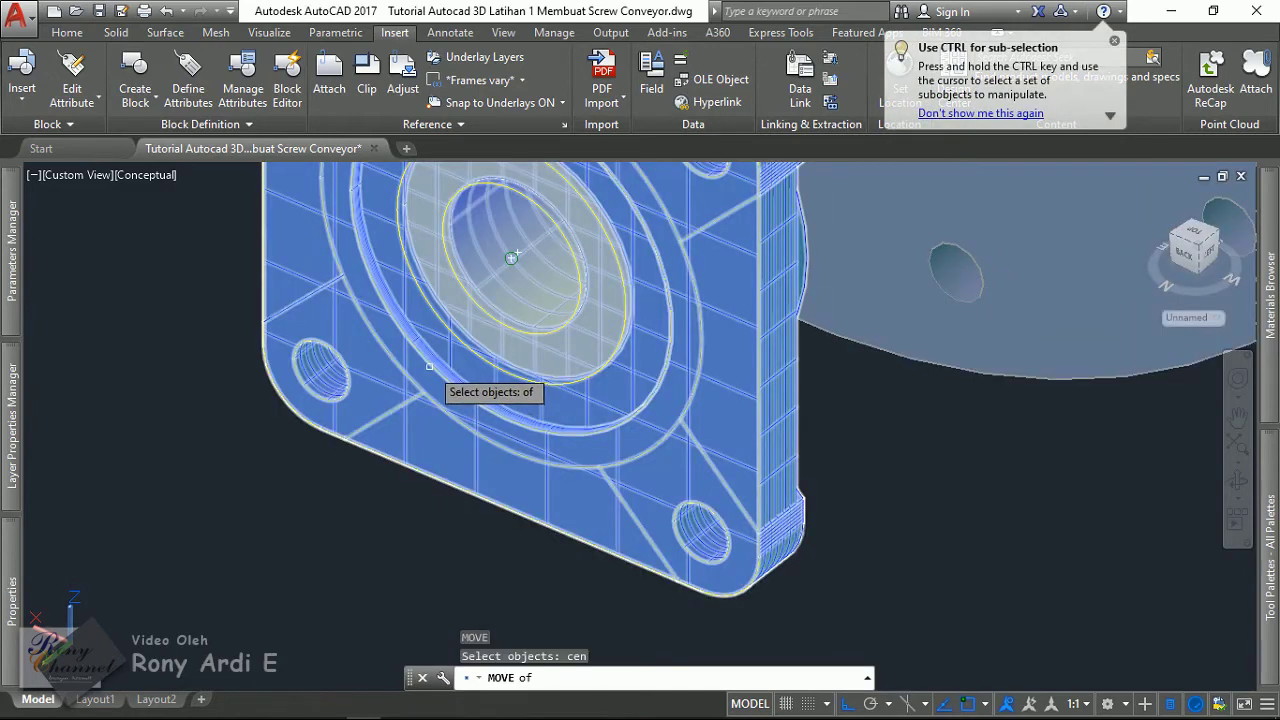
pyautogui.click(455, 413)
pyautogui.scroll(-3, 502, 378)
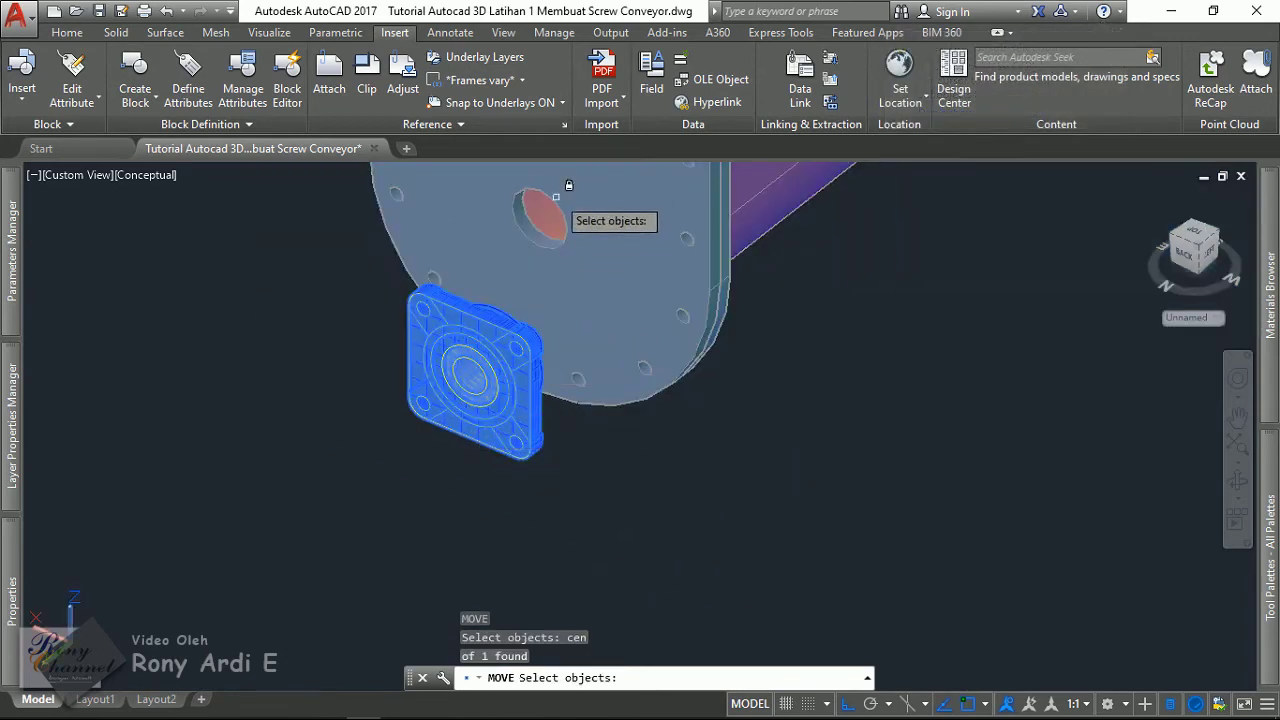
pyautogui.scroll(2, 556, 196)
pyautogui.press('Escape')
pyautogui.click(453, 497)
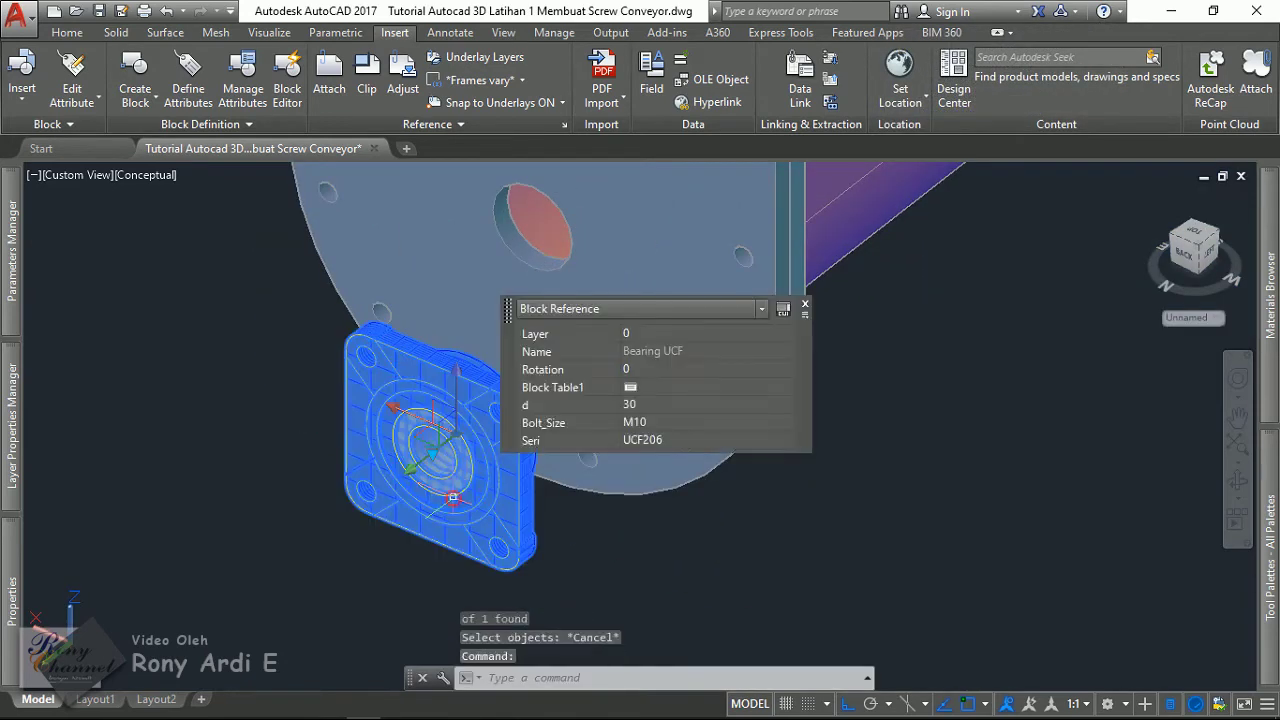
pyautogui.press('Escape')
pyautogui.click(421, 494)
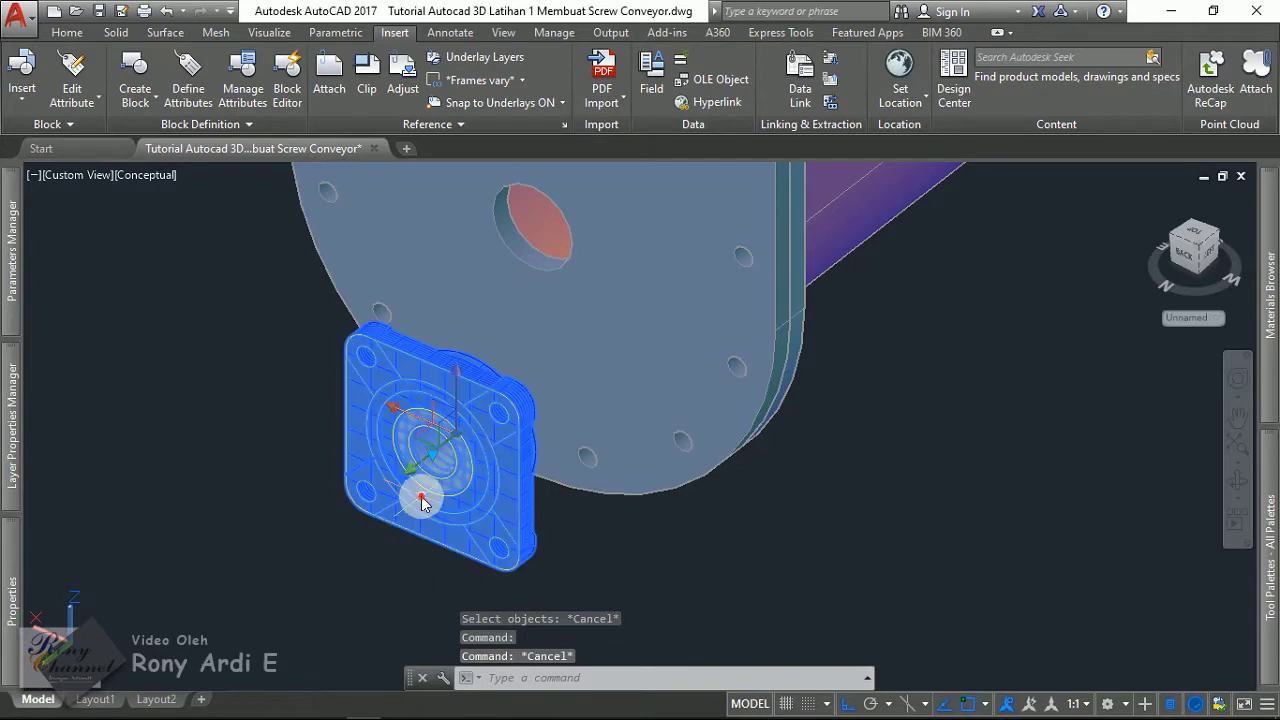
pyautogui.write('m')
# - Move the selected bearing, snapping the base point to the bearing's centre
pyautogui.press('Return')
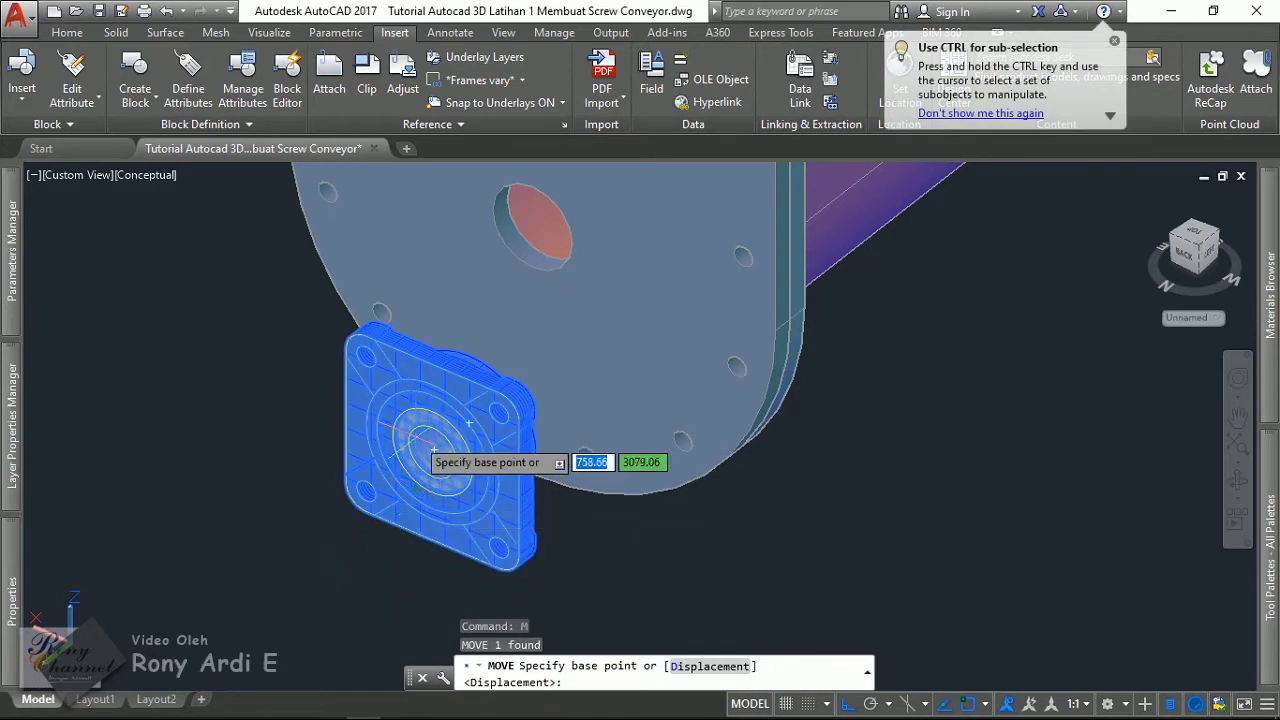
pyautogui.scroll(1, 415, 440)
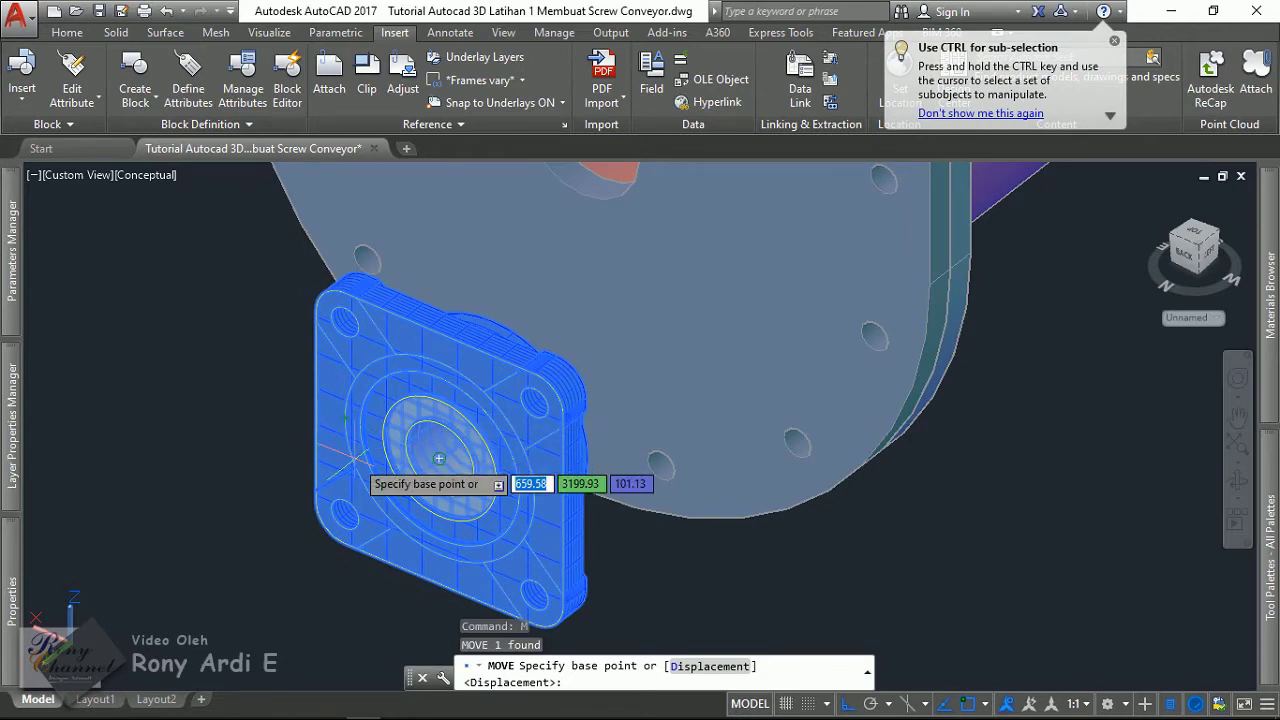
pyautogui.write('cen')
pyautogui.press('Return')
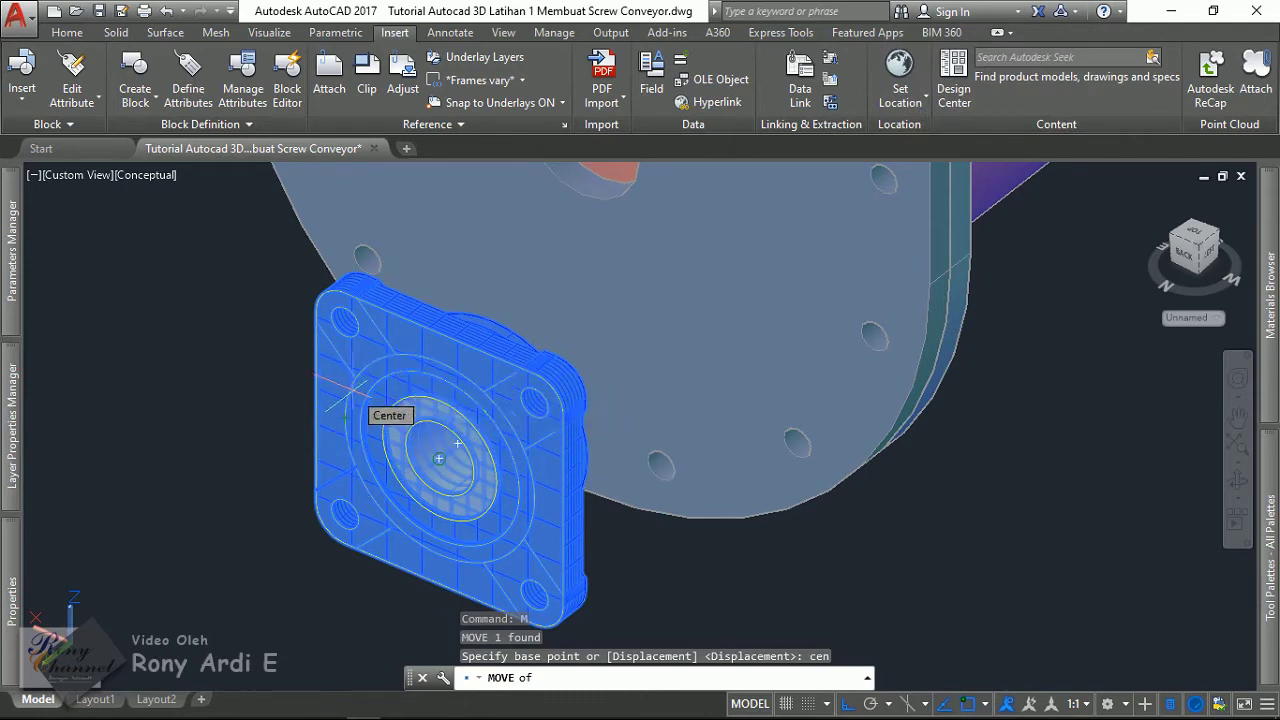
pyautogui.click(440, 456)
pyautogui.scroll(-5, 363, 398)
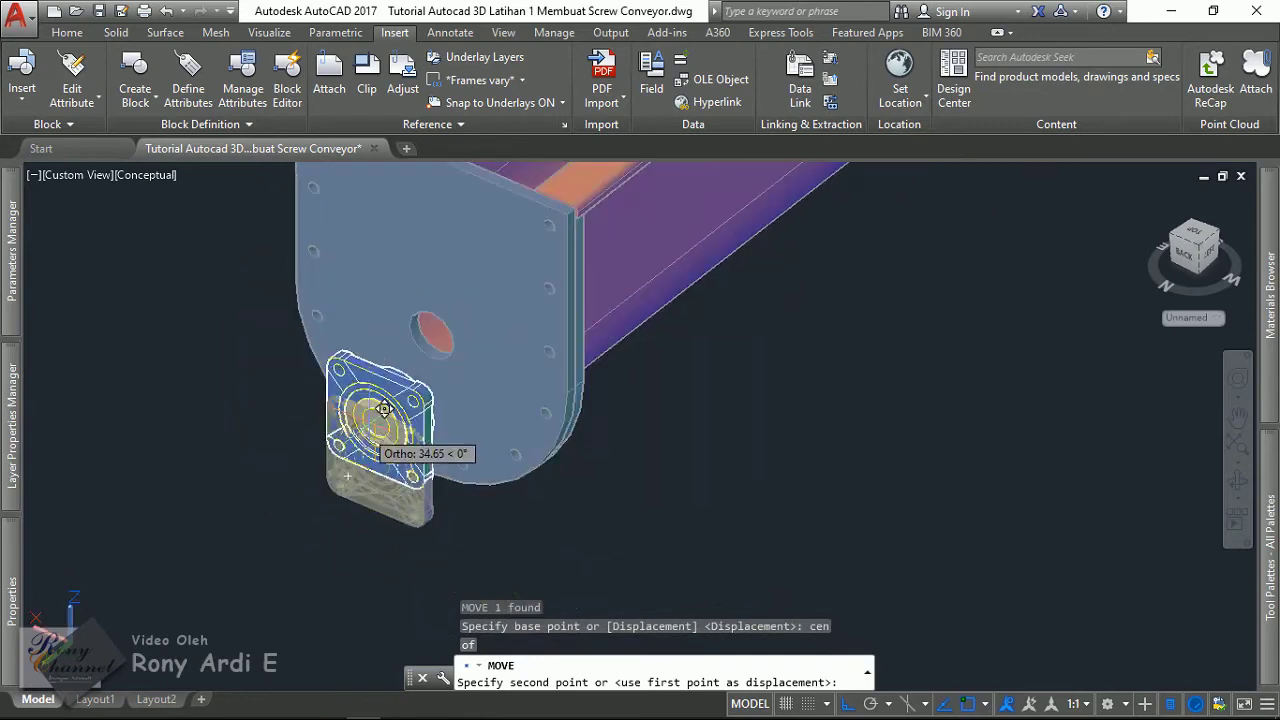
pyautogui.scroll(2, 357, 423)
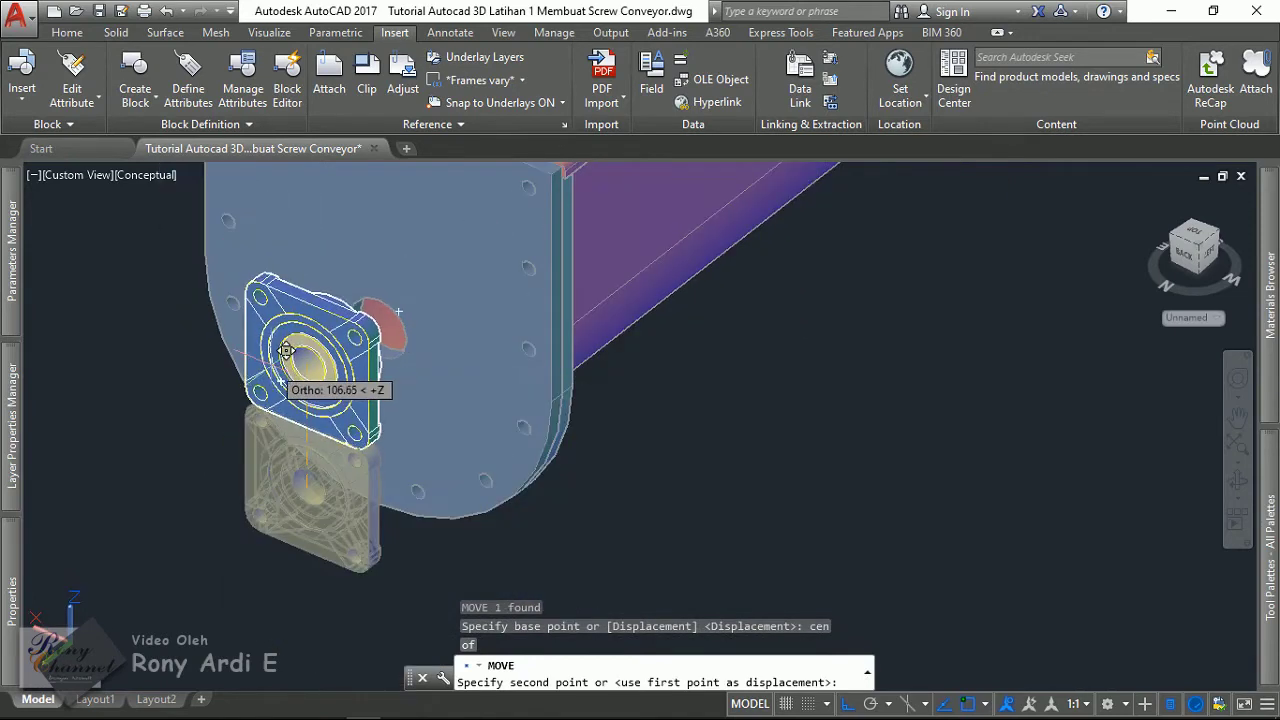
pyautogui.write('cen')
pyautogui.press('Return')
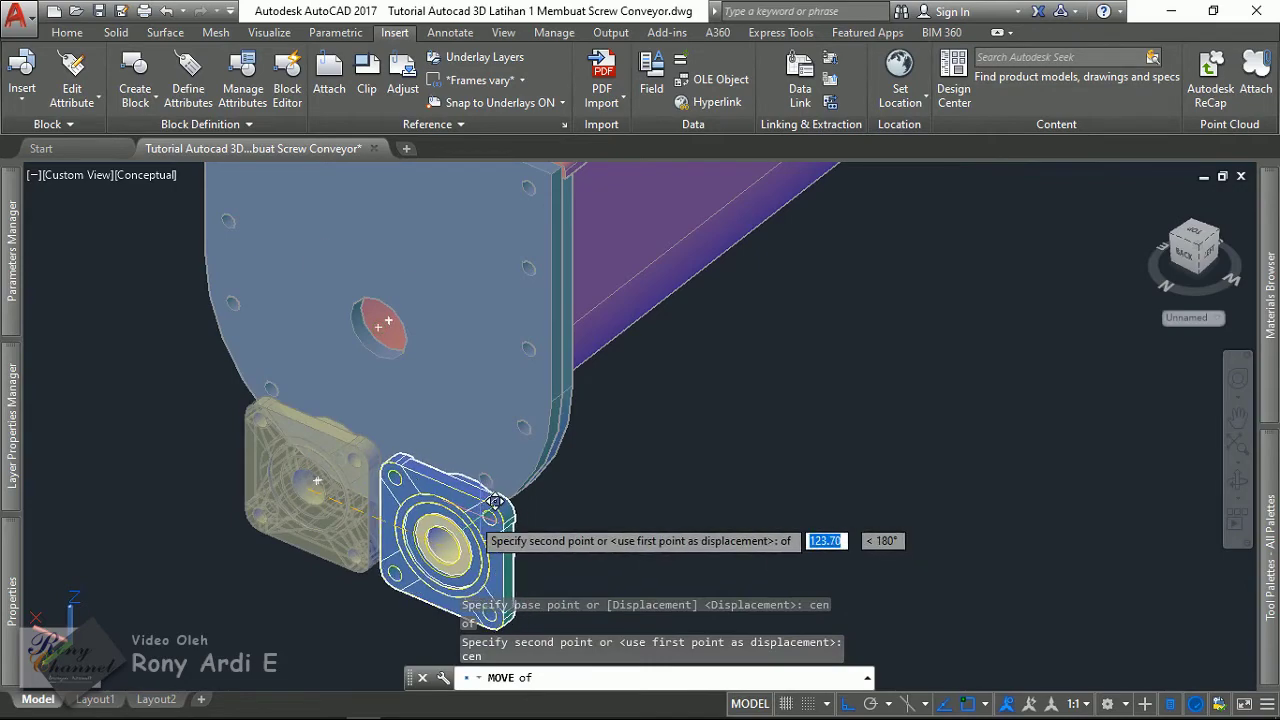
# - Drop the bearing onto the centre of the end plate's shaft hole
pyautogui.scroll(2, 470, 450)
pyautogui.scroll(-3, 440, 400)
pyautogui.scroll(3, 429, 391)
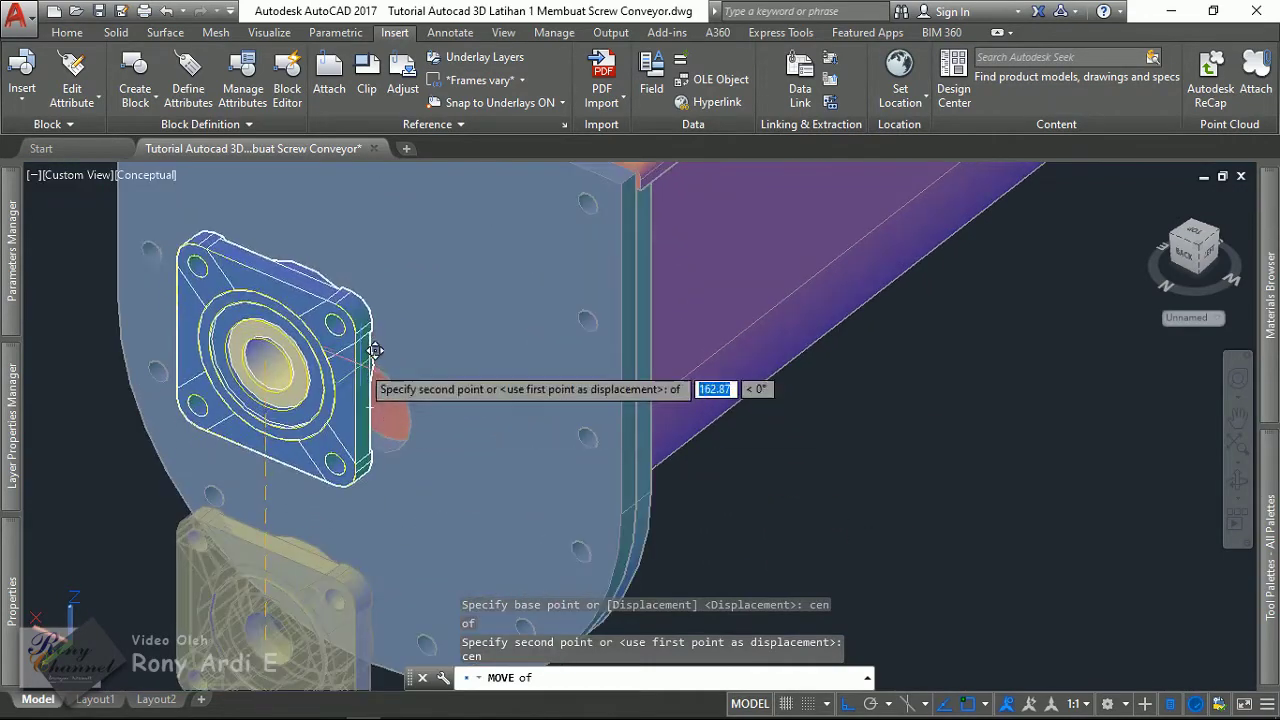
pyautogui.scroll(-3, 392, 410)
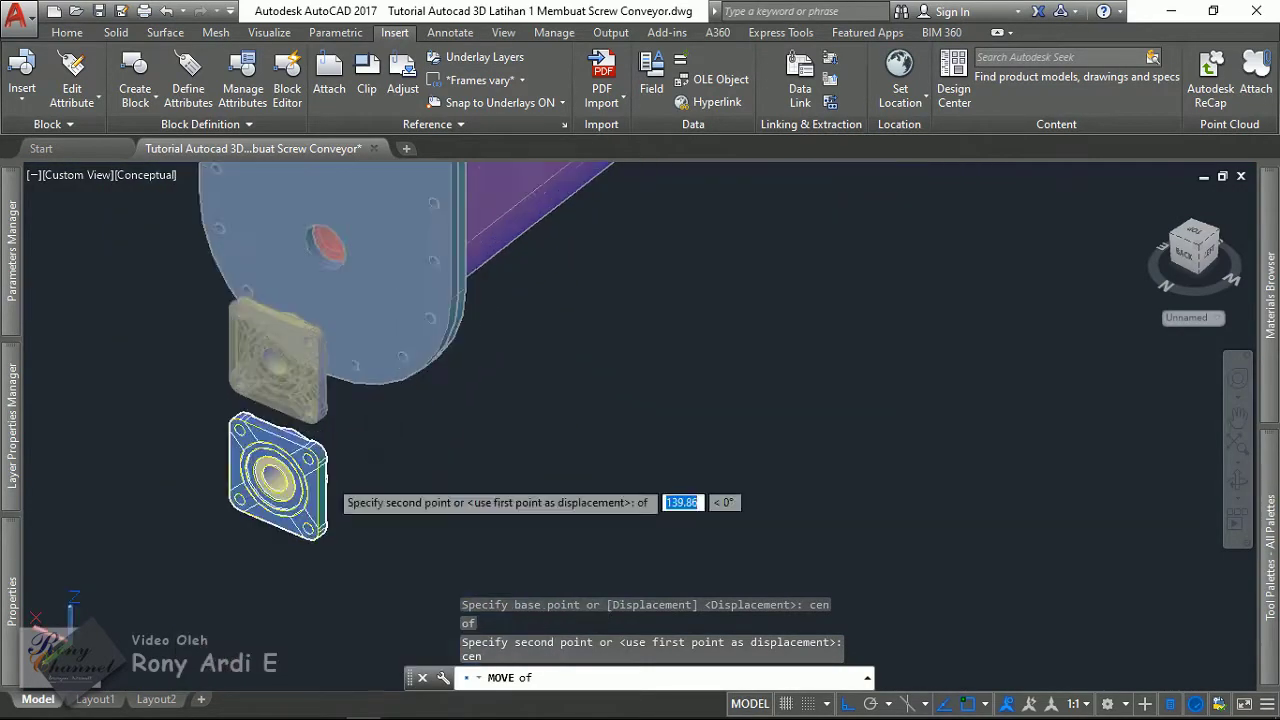
pyautogui.scroll(2, 405, 340)
pyautogui.scroll(1, 405, 420)
pyautogui.scroll(-3, 399, 328)
pyautogui.scroll(3, 399, 328)
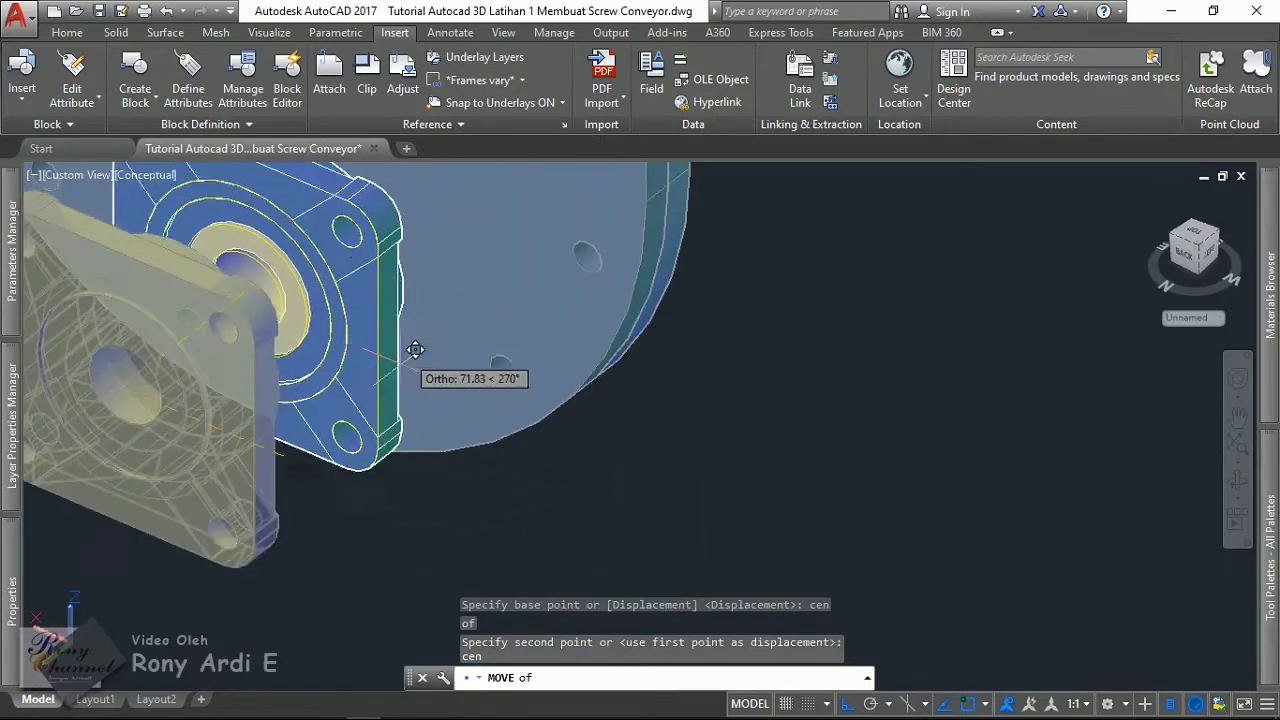
pyautogui.moveTo(386, 343); pyautogui.dragTo(443, 373, button='middle')
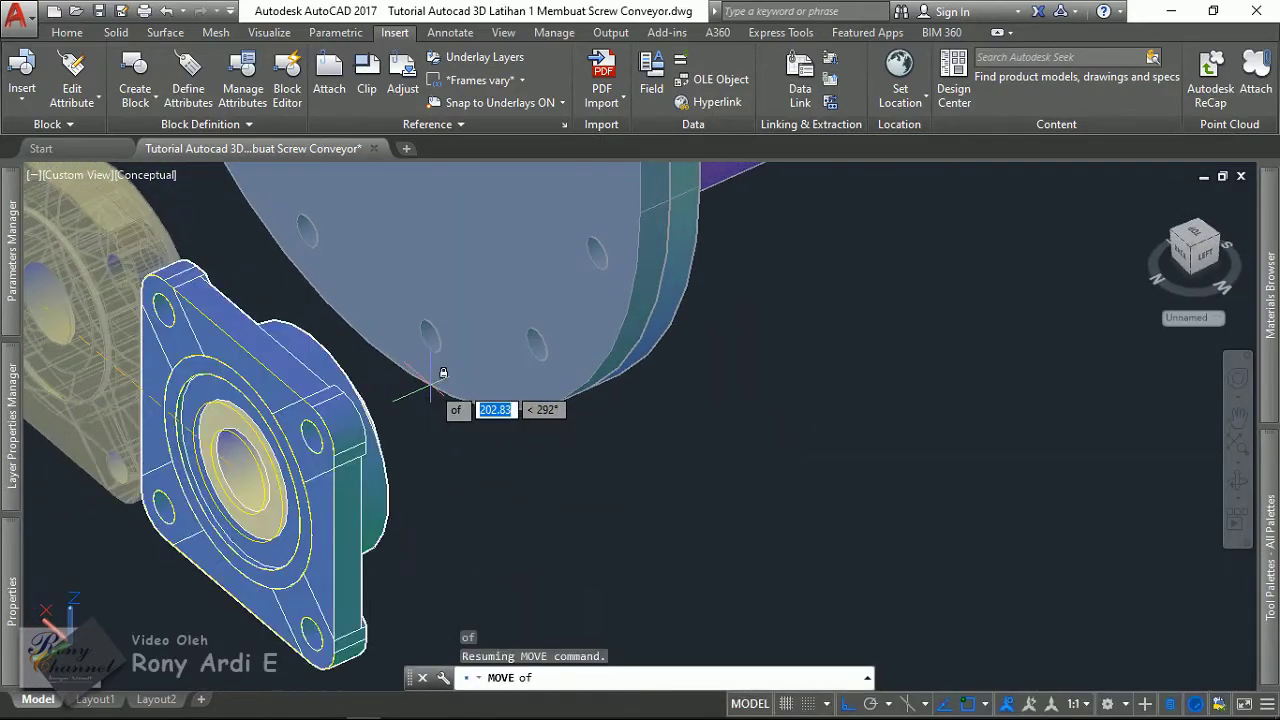
pyautogui.click(431, 392)
pyautogui.scroll(2, 428, 450)
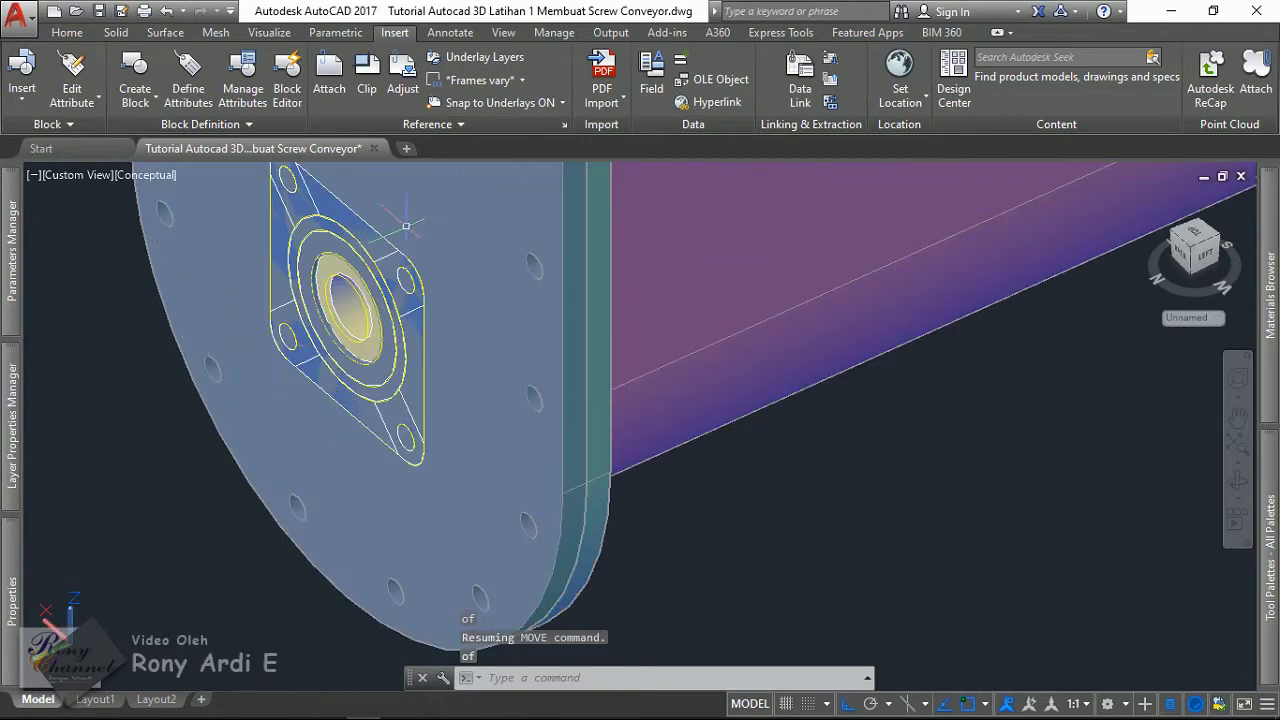
pyautogui.click(350, 290)
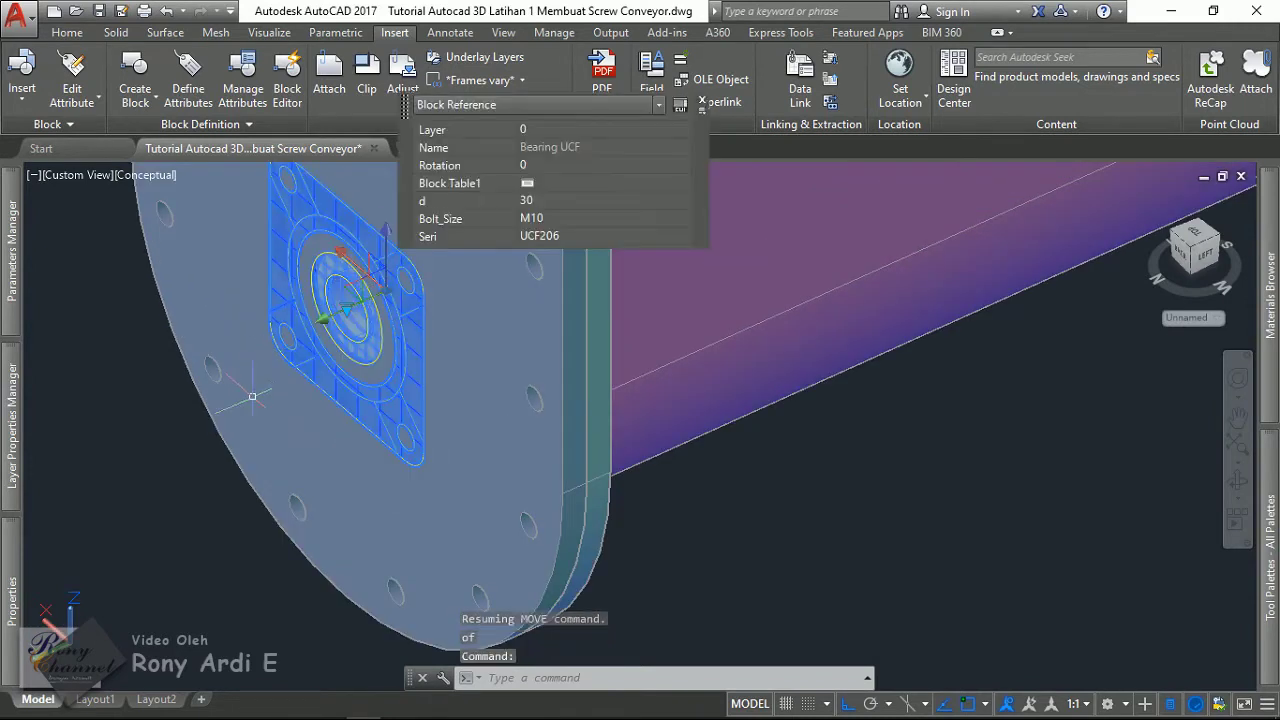
# - Use 3DROTATE to turn the bearing copy 180° about its CEN-snapped centre, then view the whole trough
pyautogui.write('3DROTATE')
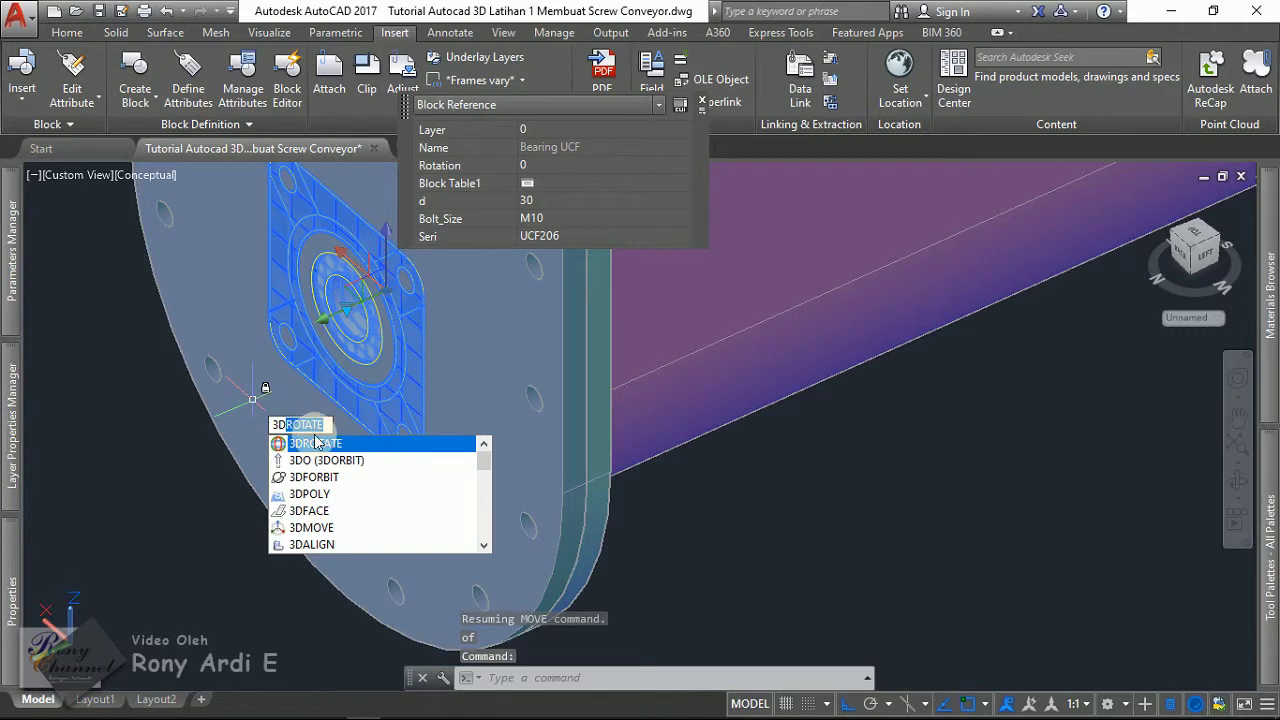
pyautogui.click(316, 442)
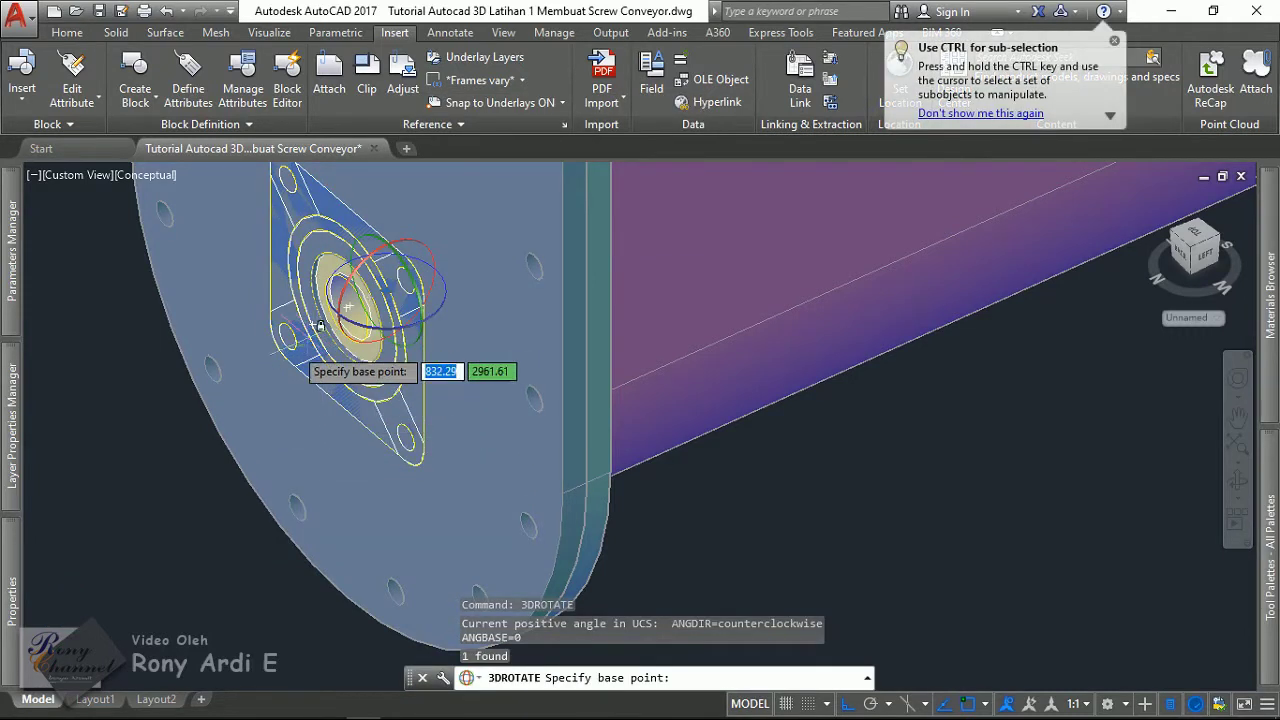
pyautogui.click(254, 494)
pyautogui.write('ce')
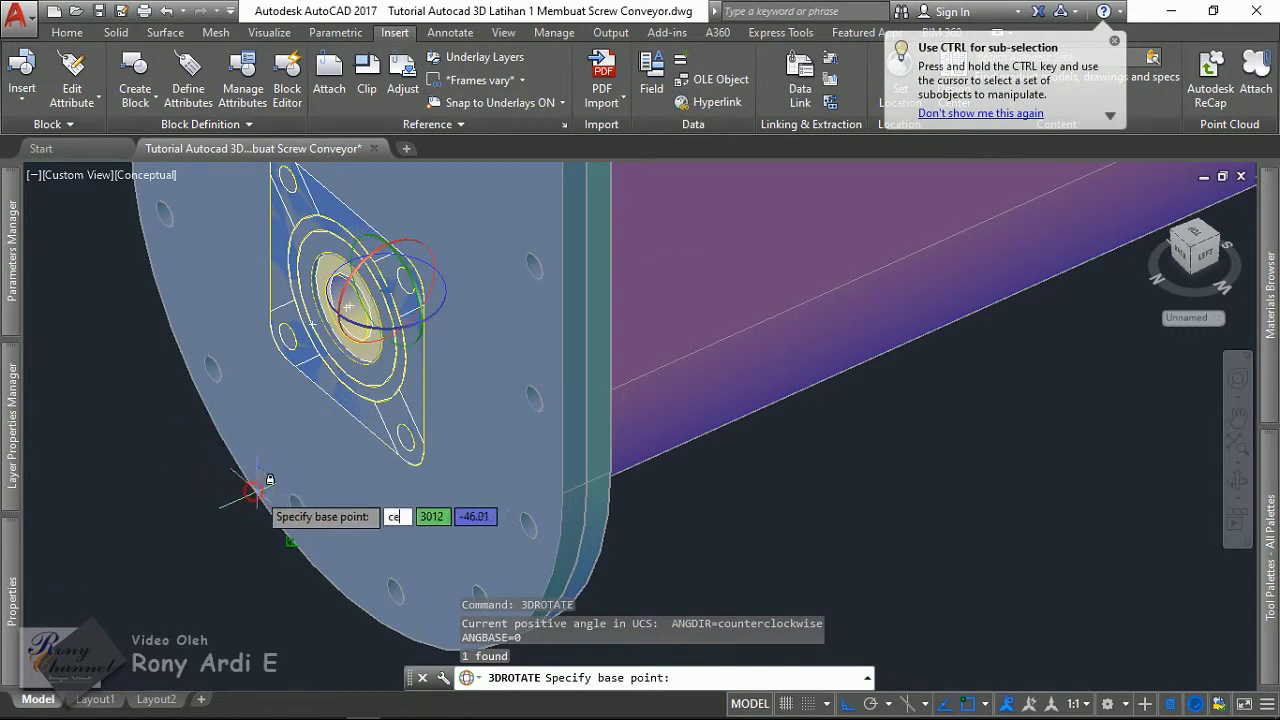
pyautogui.write('n')
pyautogui.press('Return')
pyautogui.click(272, 481)
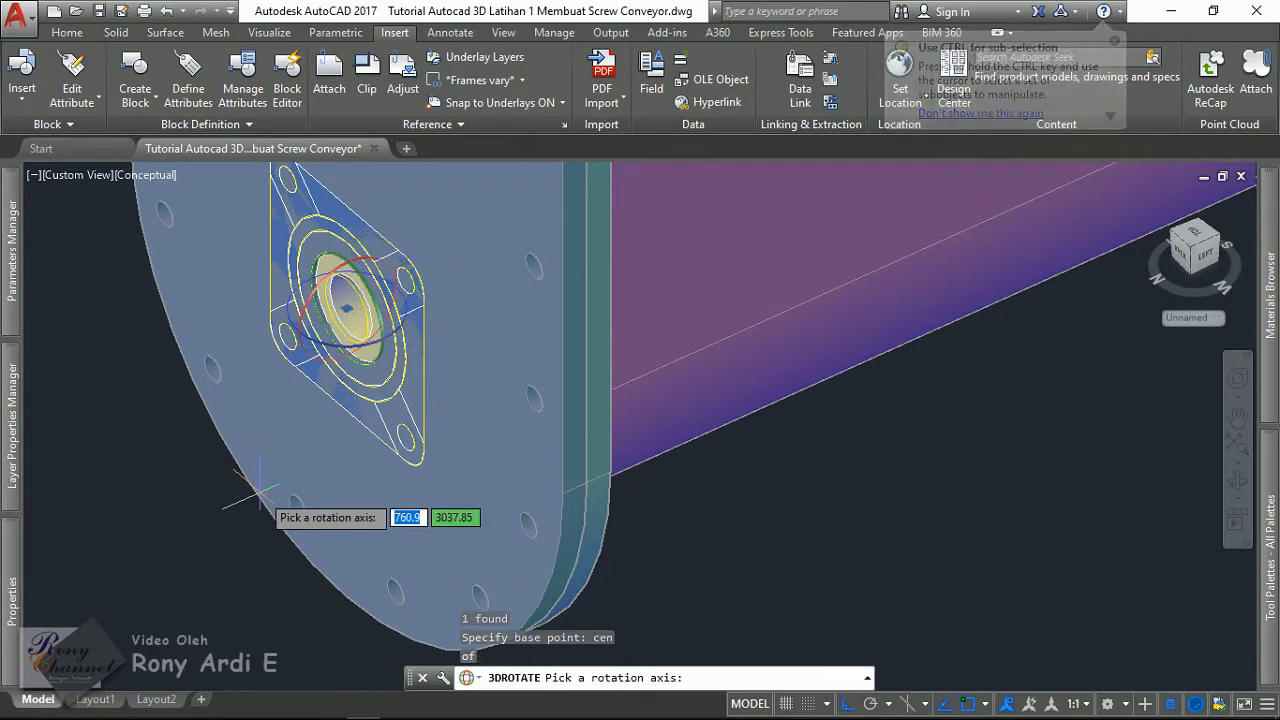
pyautogui.click(325, 295)
pyautogui.write('180')
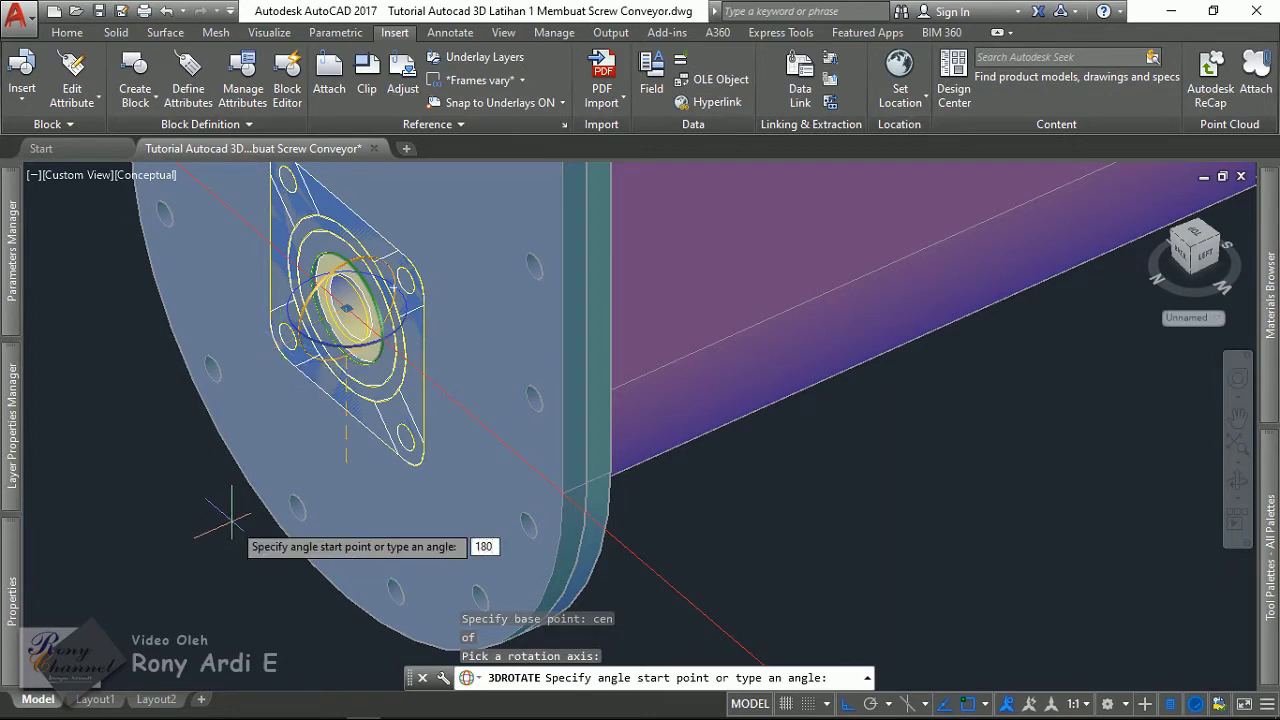
pyautogui.press('Return')
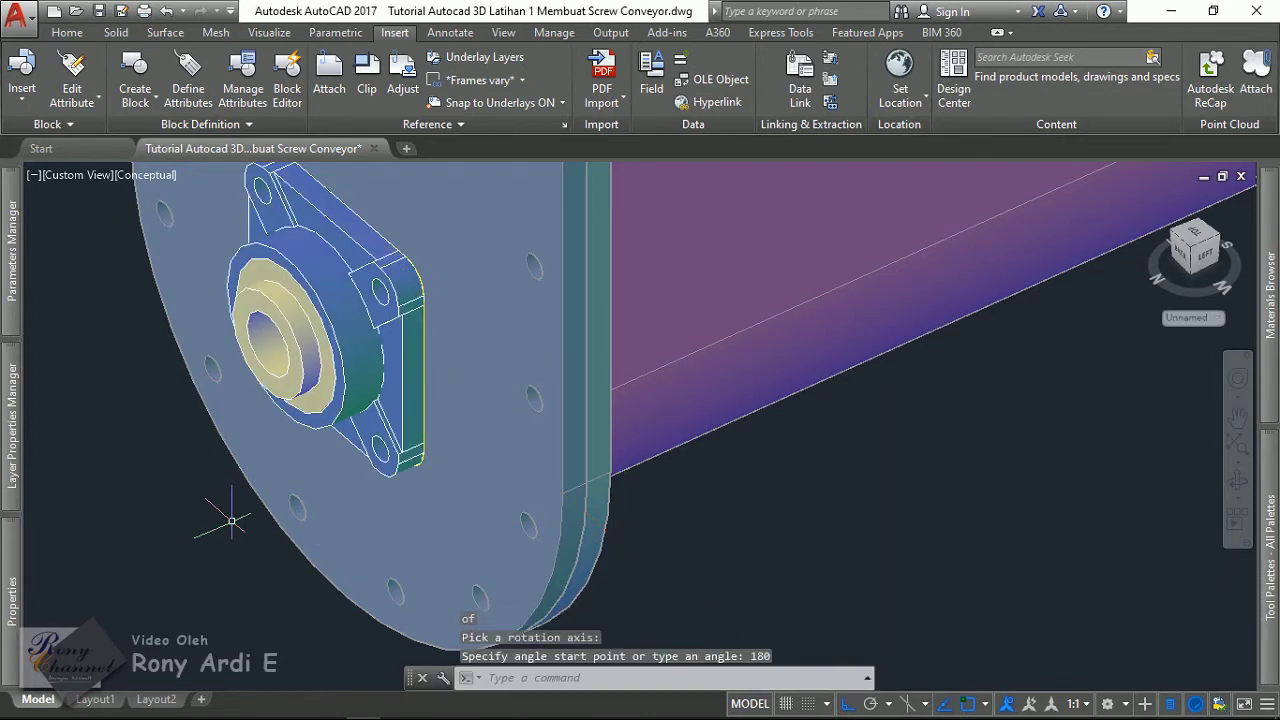
pyautogui.scroll(-5, 250, 474)
pyautogui.press('Escape')
pyautogui.moveTo(508, 423)
pyautogui.keyDown('shift'); pyautogui.mouseDown(button='middle')
pyautogui.moveTo(327, 475)
pyautogui.moveTo(286, 449)
pyautogui.mouseUp(button='middle'); pyautogui.keyUp('shift')
pyautogui.scroll(5, 909, 431)
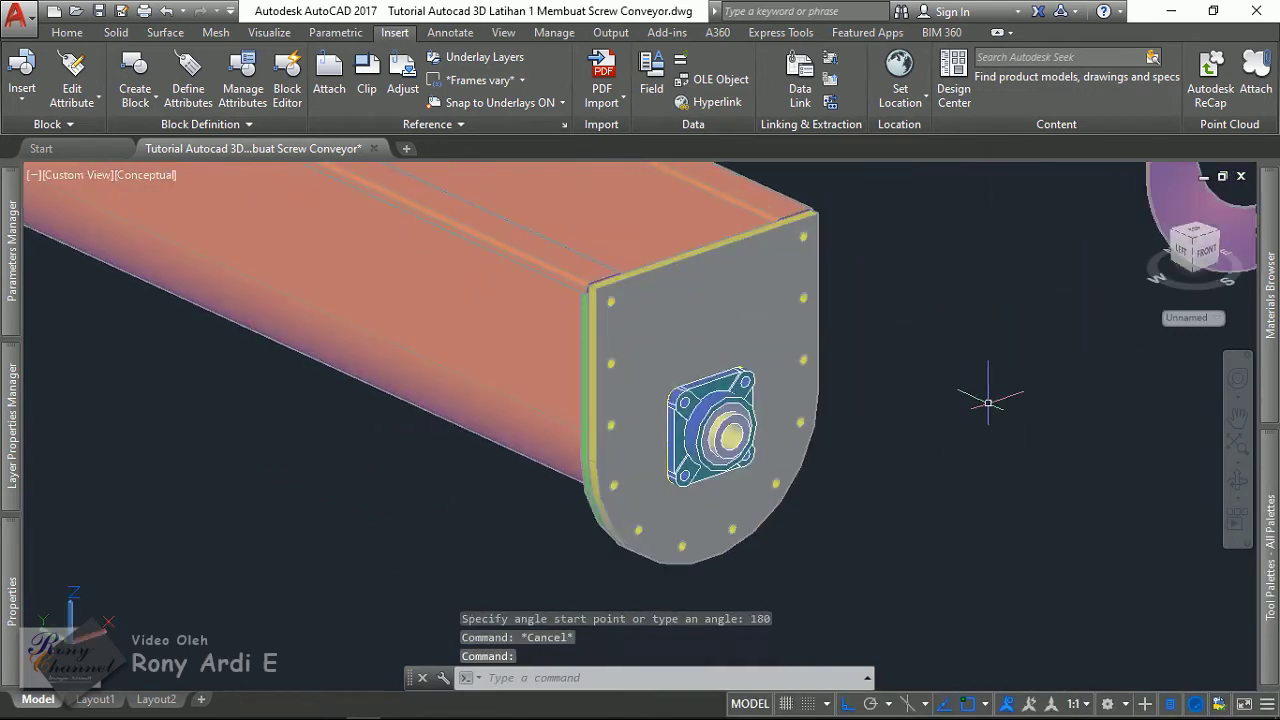
pyautogui.scroll(-3, 956, 413)
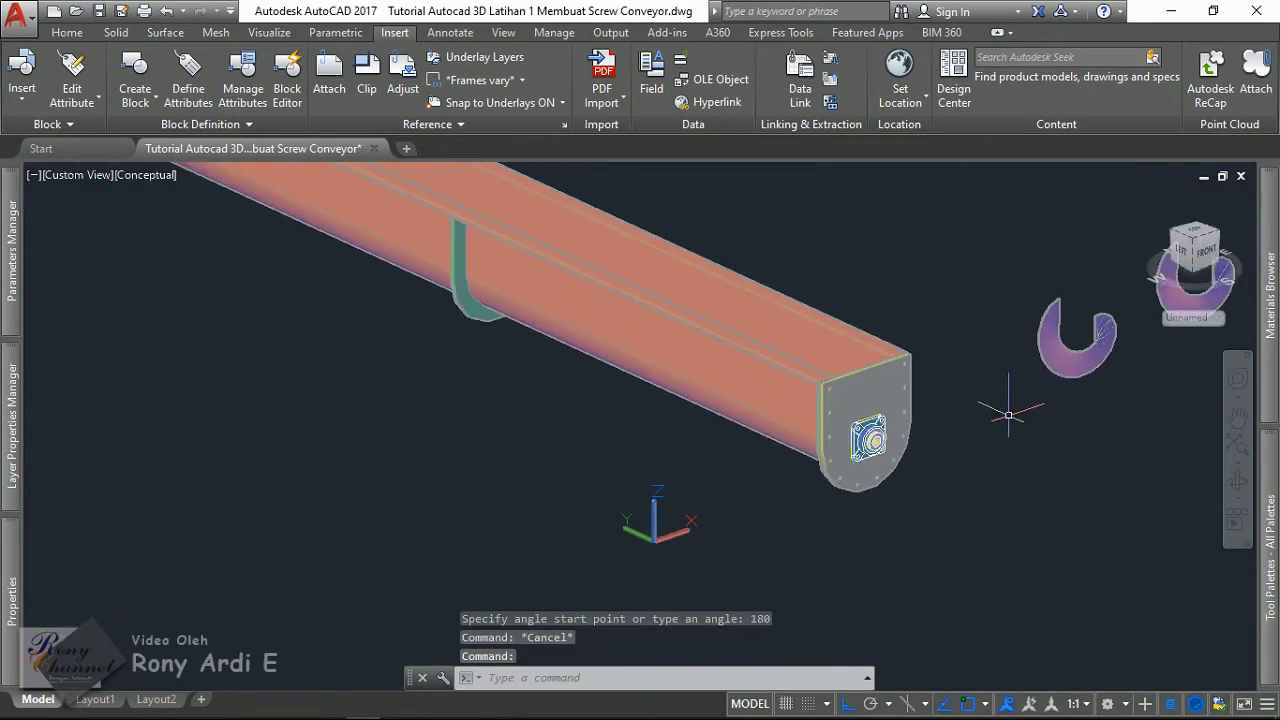
pyautogui.scroll(-2, 885, 452)
pyautogui.scroll(-2, 885, 452)
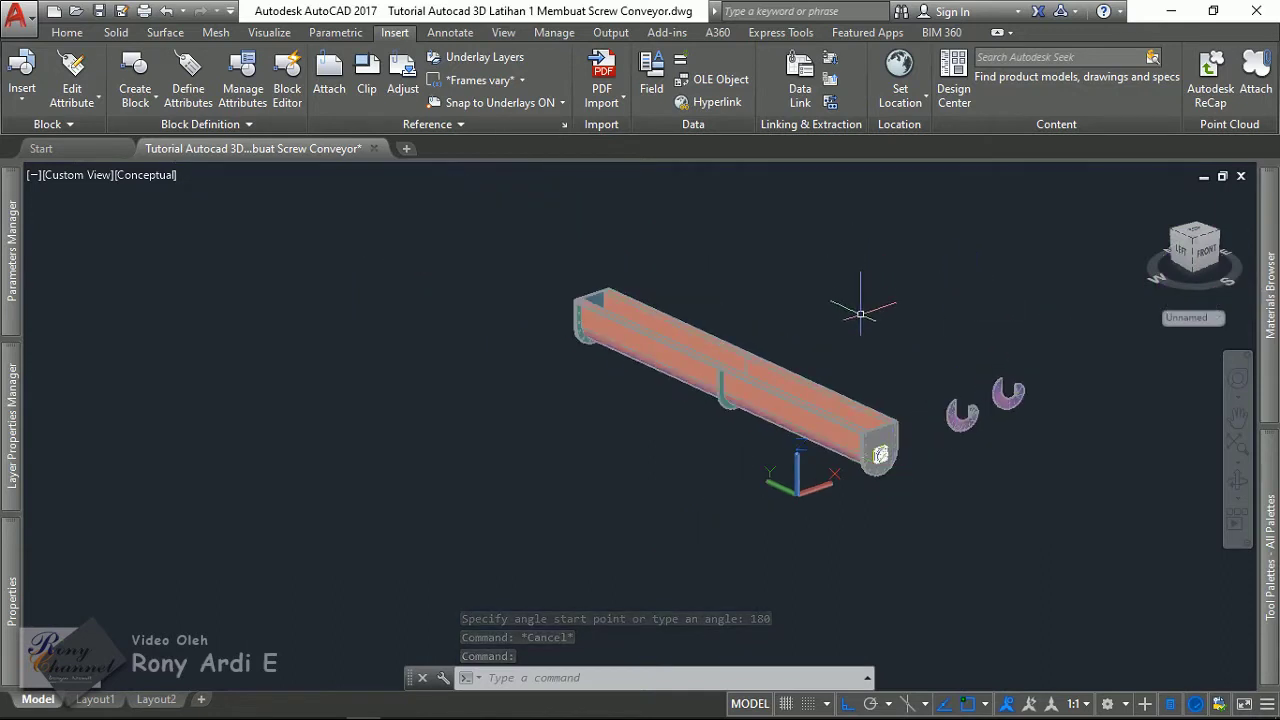
pyautogui.keyDown('shift'); pyautogui.moveTo(542, 405); pyautogui.dragTo(500, 437, button='middle'); pyautogui.keyUp('shift')
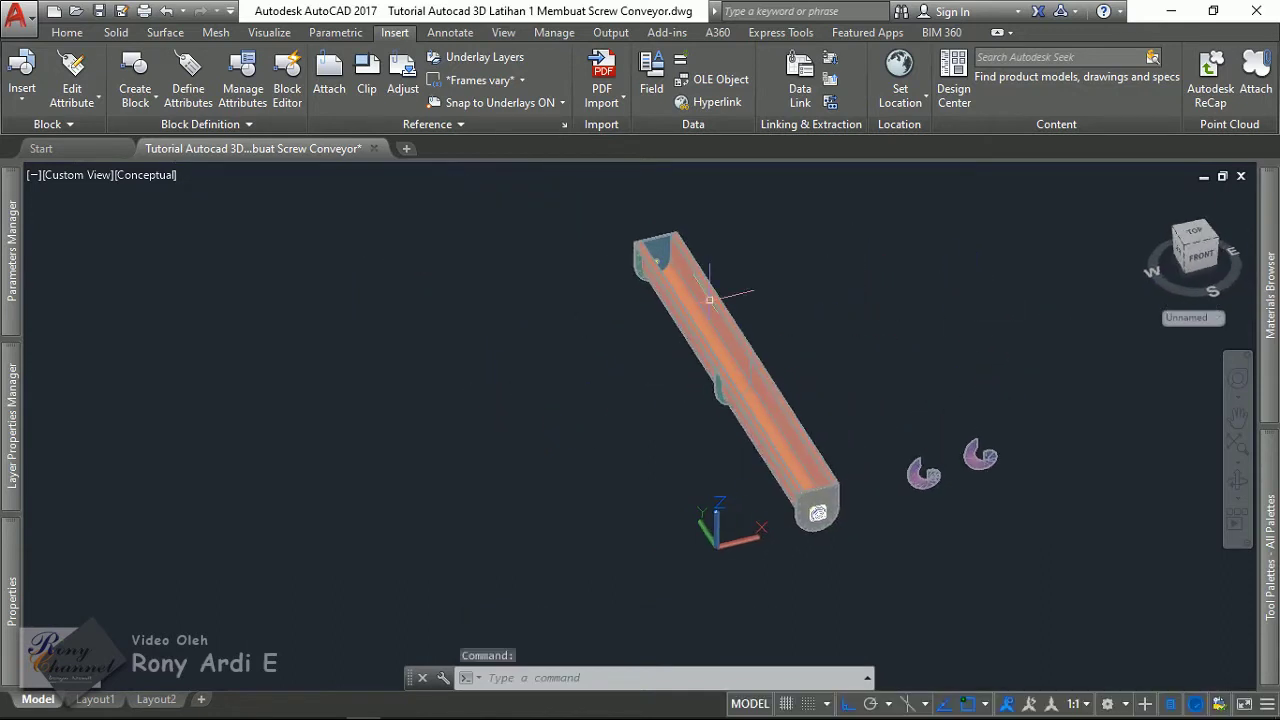
pyautogui.scroll(4, 714, 270)
pyautogui.scroll(1, 492, 256)
pyautogui.write('d')
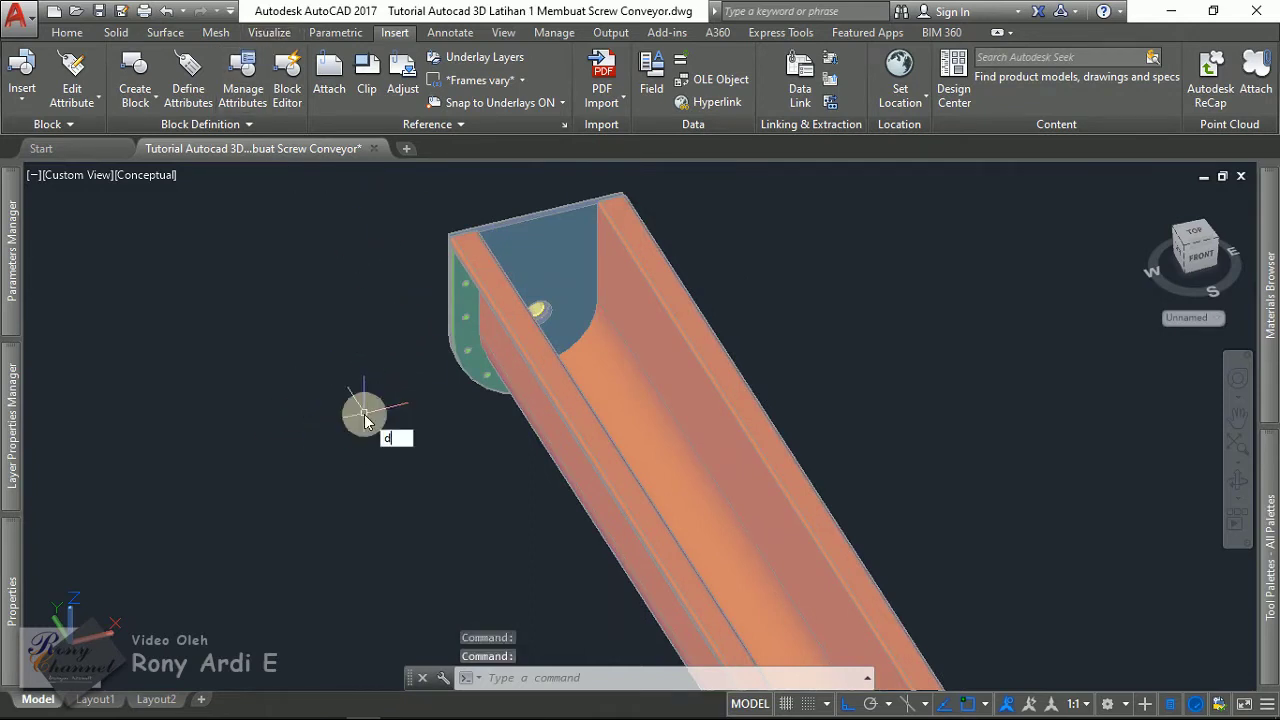
# - Measure the 3000 trough length with DIST from the top end to the far end
pyautogui.write('ist')
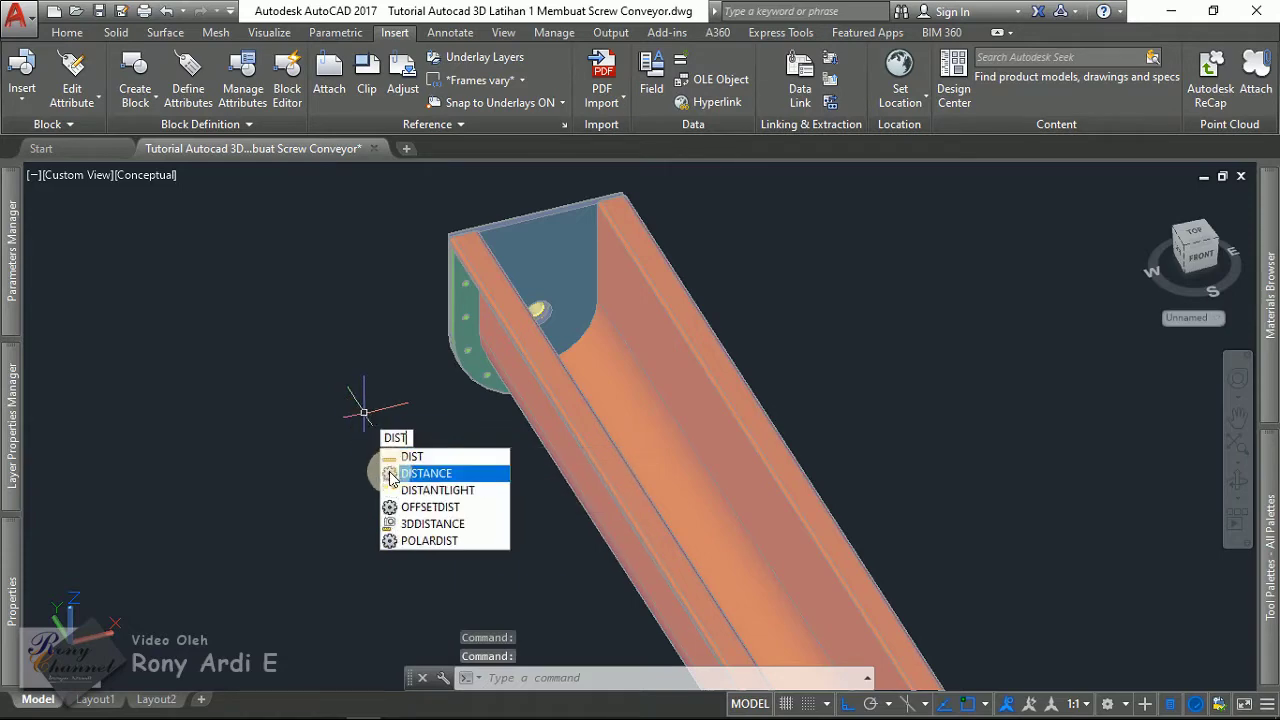
pyautogui.click(390, 474)
pyautogui.scroll(1, 535, 290)
pyautogui.scroll(1, 537, 228)
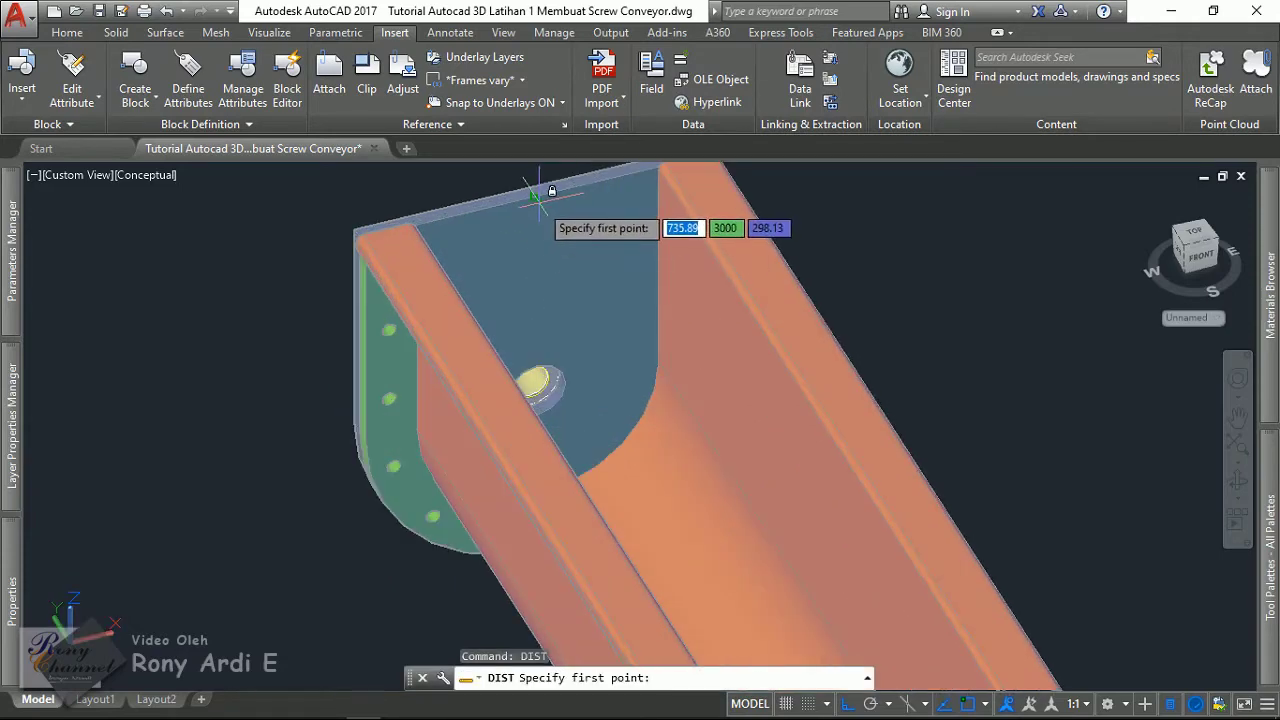
pyautogui.click(537, 195)
pyautogui.scroll(-2, 535, 197)
pyautogui.scroll(-1, 663, 429)
pyautogui.scroll(3, 663, 340)
pyautogui.scroll(1, 696, 370)
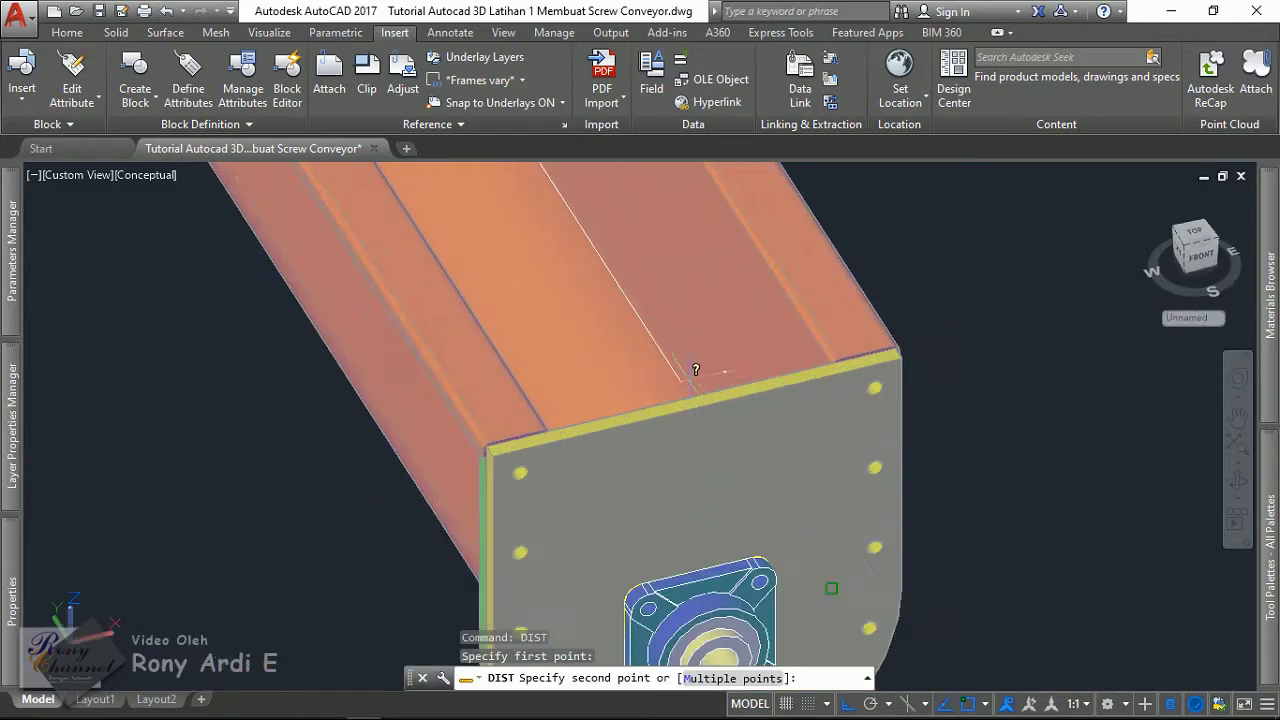
pyautogui.click(687, 396)
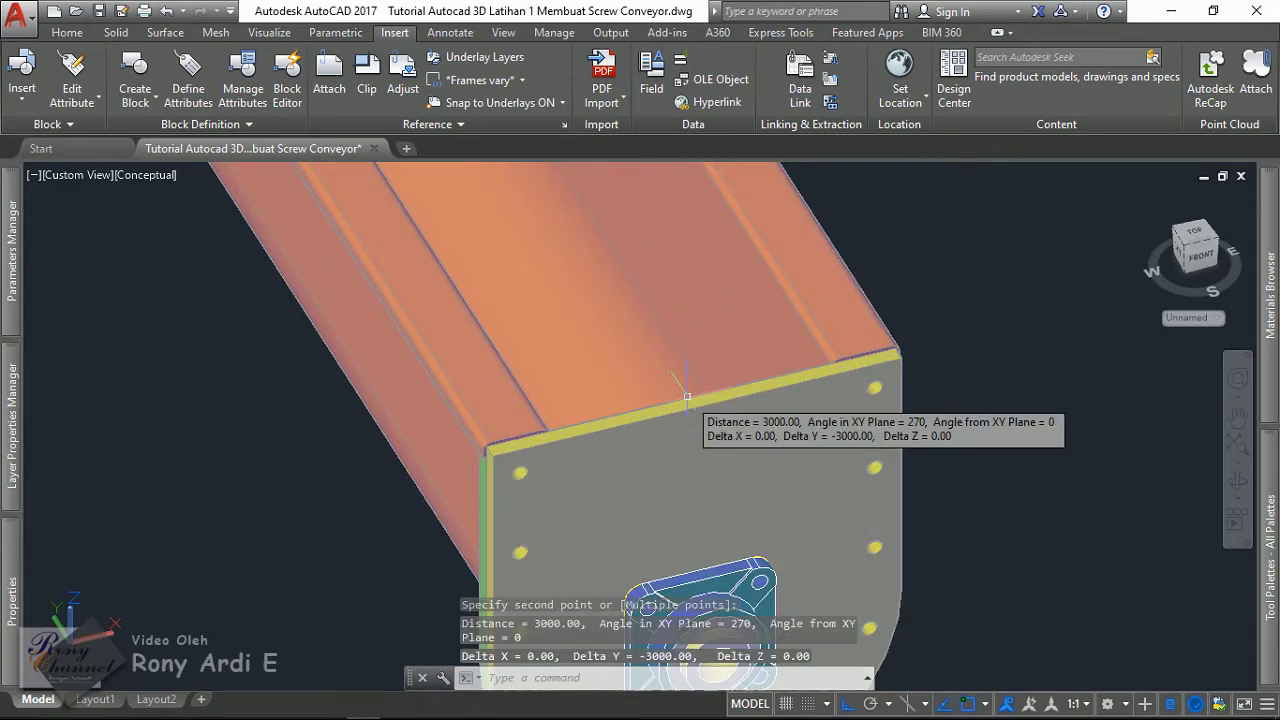
pyautogui.press('Escape')
# - Orbit into the trough end and start DIST, snapping the first point to a hub circle centre
pyautogui.scroll(-5, 687, 396)
pyautogui.scroll(-3, 695, 397)
pyautogui.moveTo(700, 397)
pyautogui.keyDown('shift'); pyautogui.mouseDown(button='middle')
pyautogui.moveTo(577, 481)
pyautogui.moveTo(808, 380)
pyautogui.mouseUp(button='middle'); pyautogui.keyUp('shift')
pyautogui.scroll(3, 577, 481)
pyautogui.scroll(4, 834, 365)
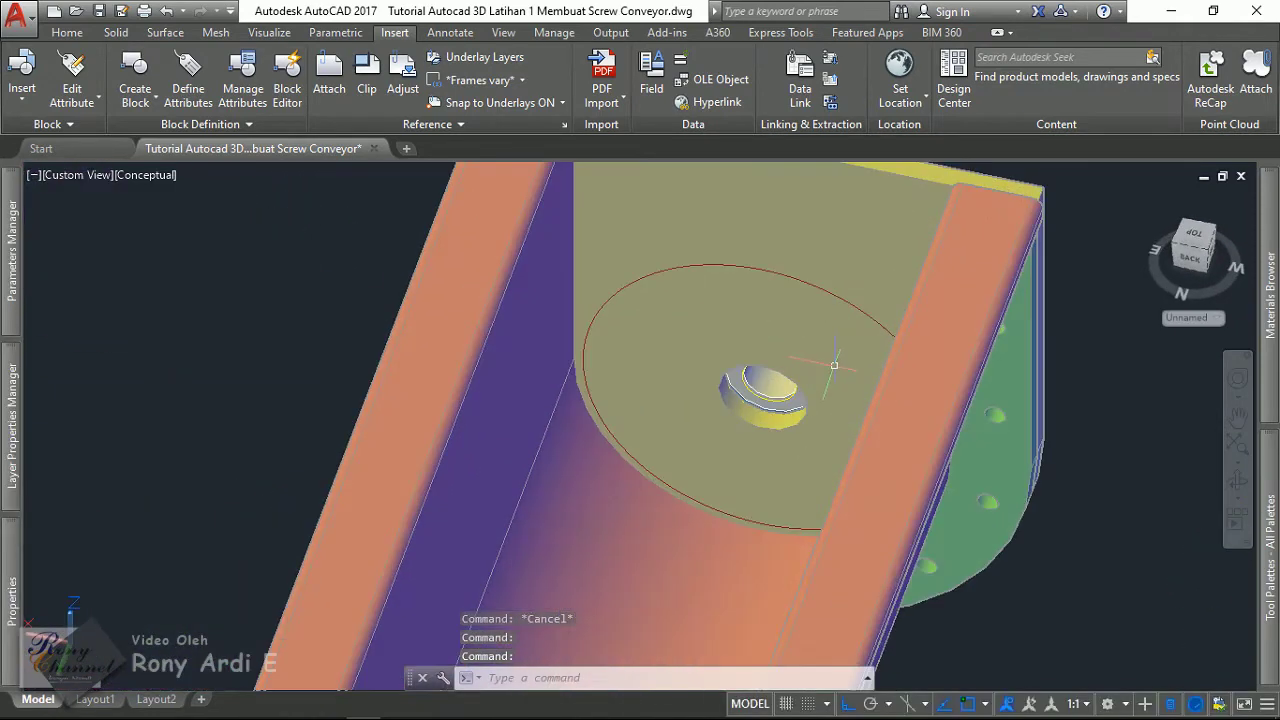
pyautogui.scroll(2, 767, 404)
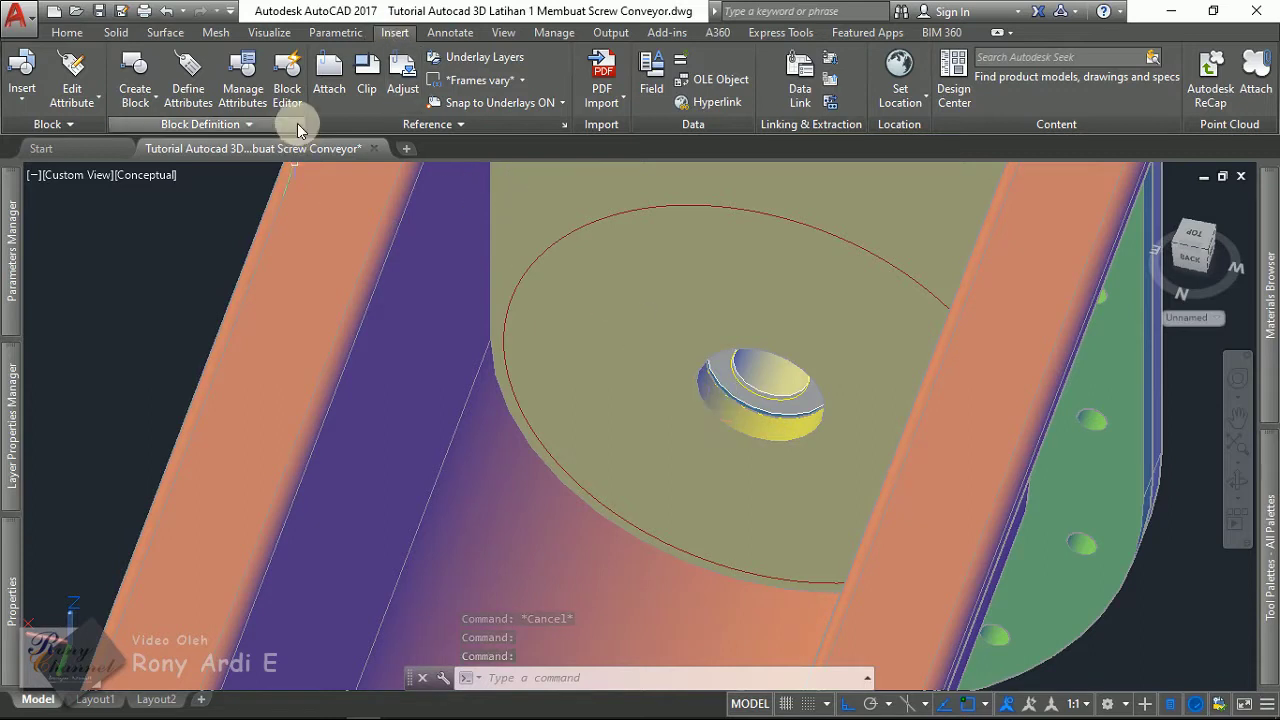
pyautogui.write('di')
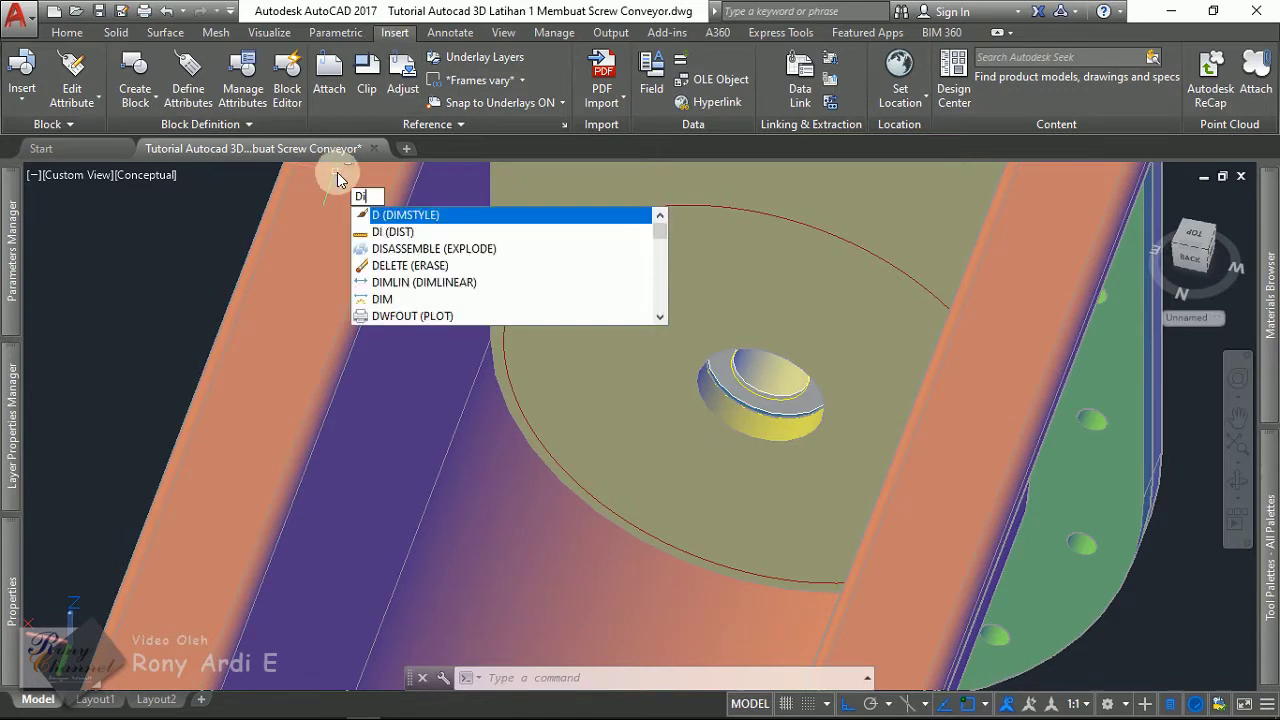
pyautogui.press('Return')
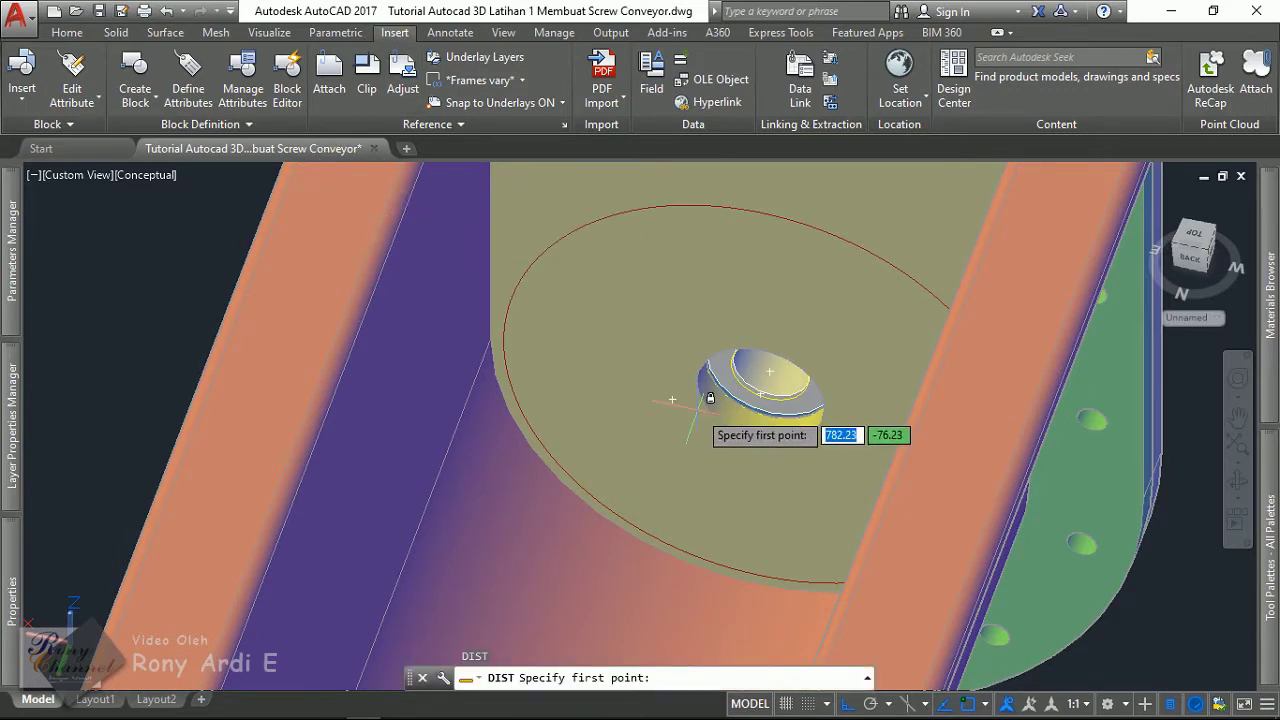
pyautogui.write('cen')
pyautogui.press('Return')
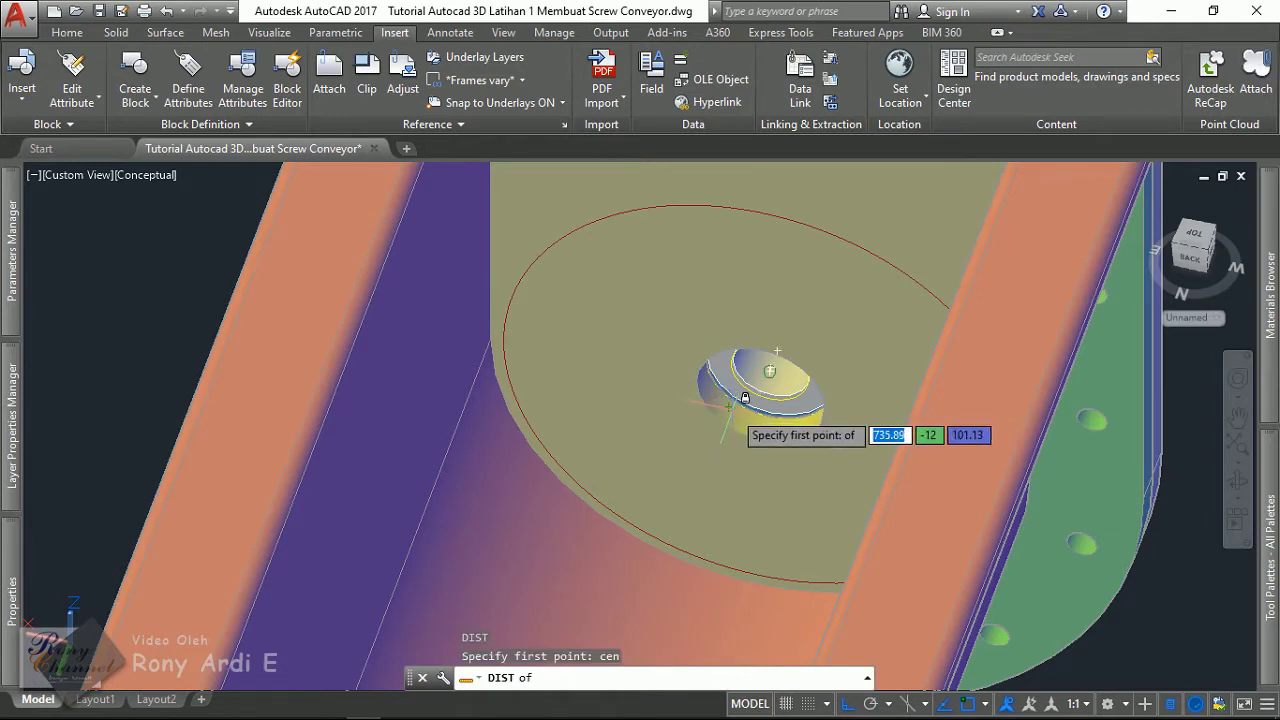
pyautogui.click(723, 409)
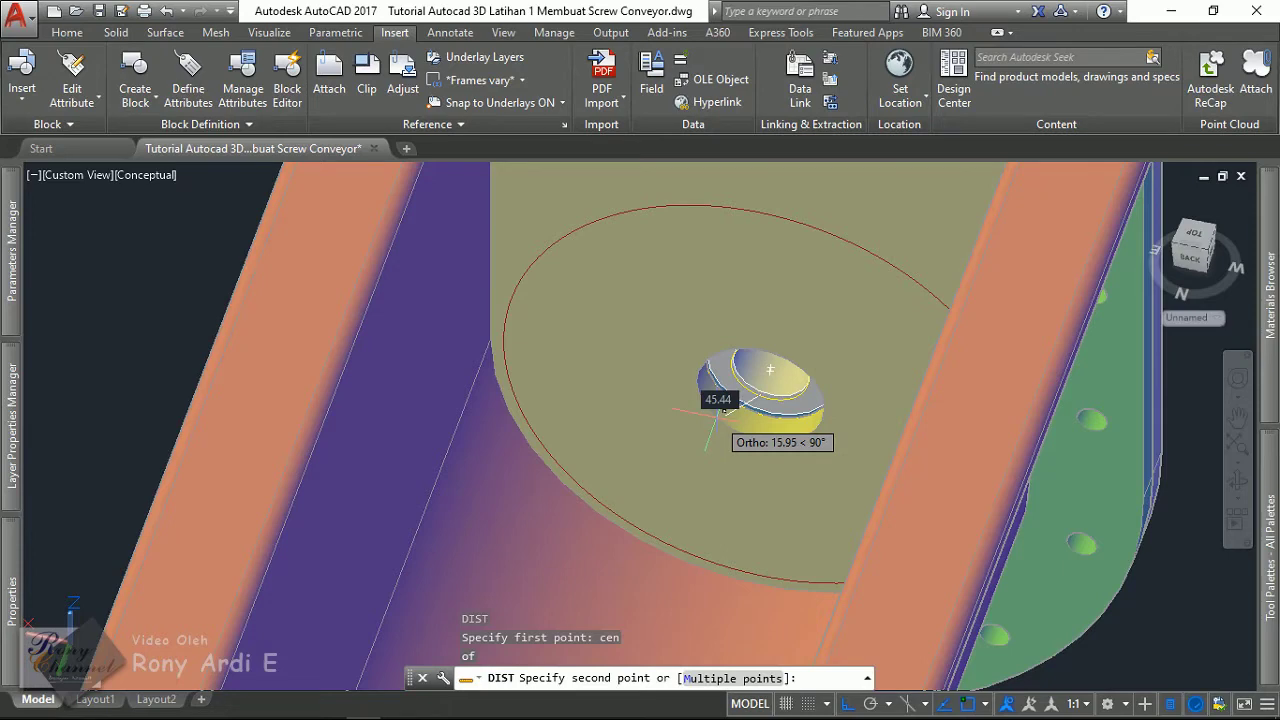
# - Snap the second point to the other circle centre, reading a distance of 12.00
pyautogui.write('cen')
pyautogui.press('Return')
pyautogui.scroll(5, 770, 370)
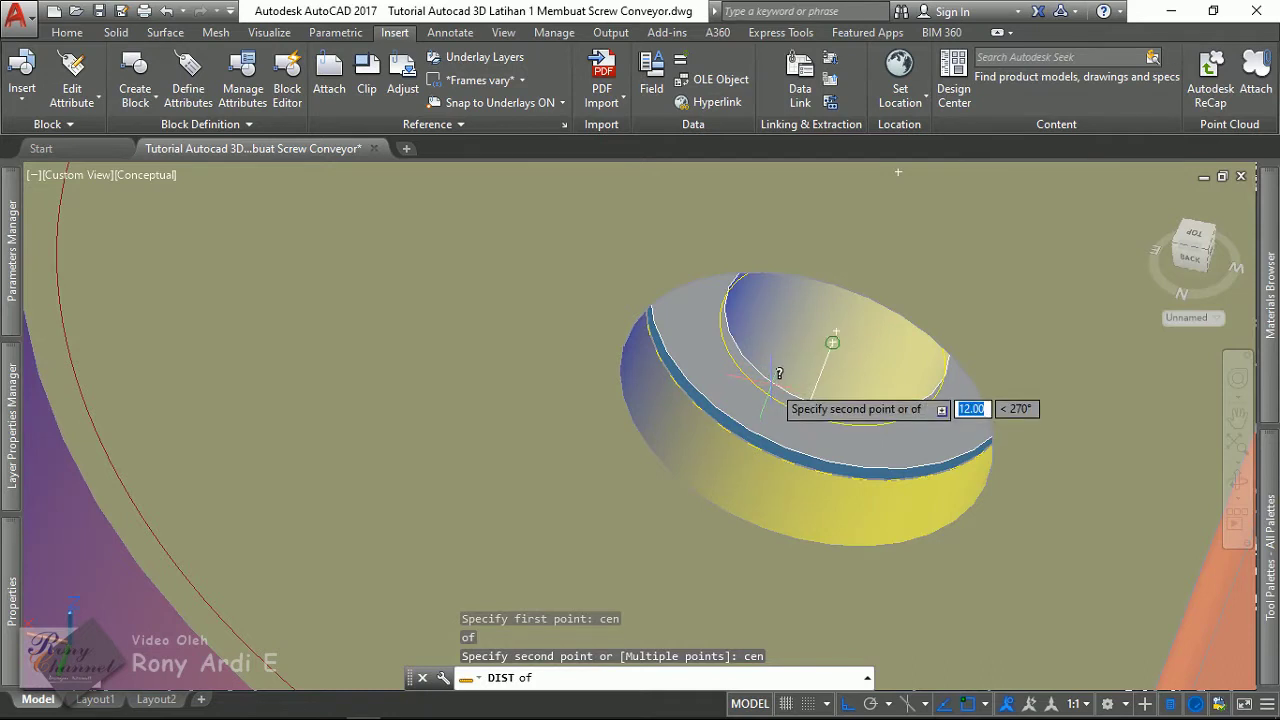
pyautogui.click(772, 383)
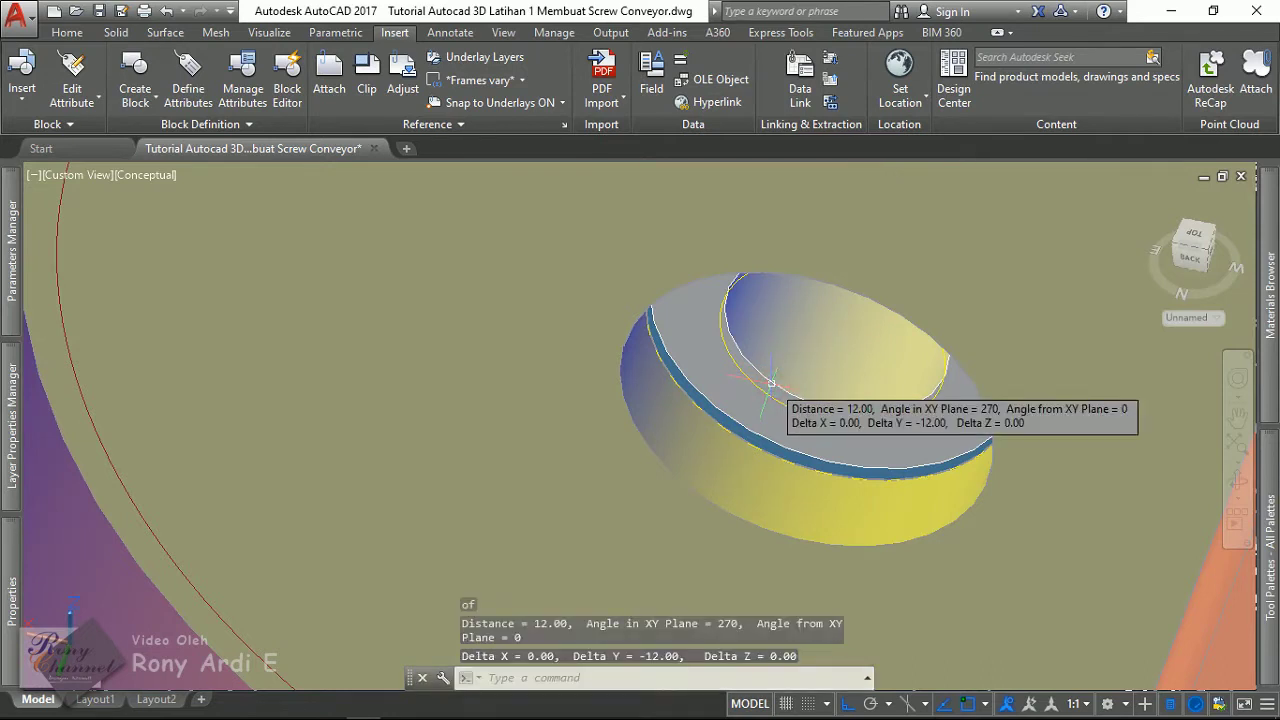
pyautogui.press('Escape')
pyautogui.scroll(-5, 760, 400)
pyautogui.scroll(-3, 612, 456)
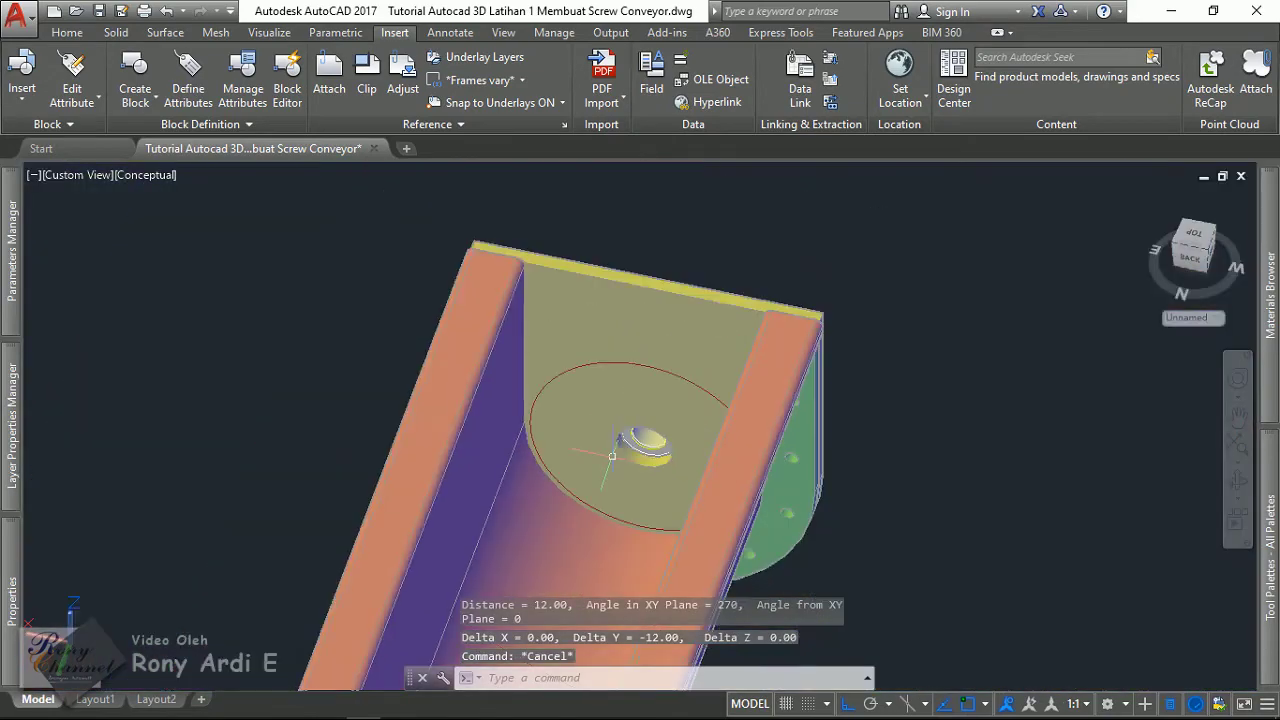
pyautogui.scroll(2, 645, 443)
pyautogui.scroll(3, 650, 446)
pyautogui.scroll(2, 655, 450)
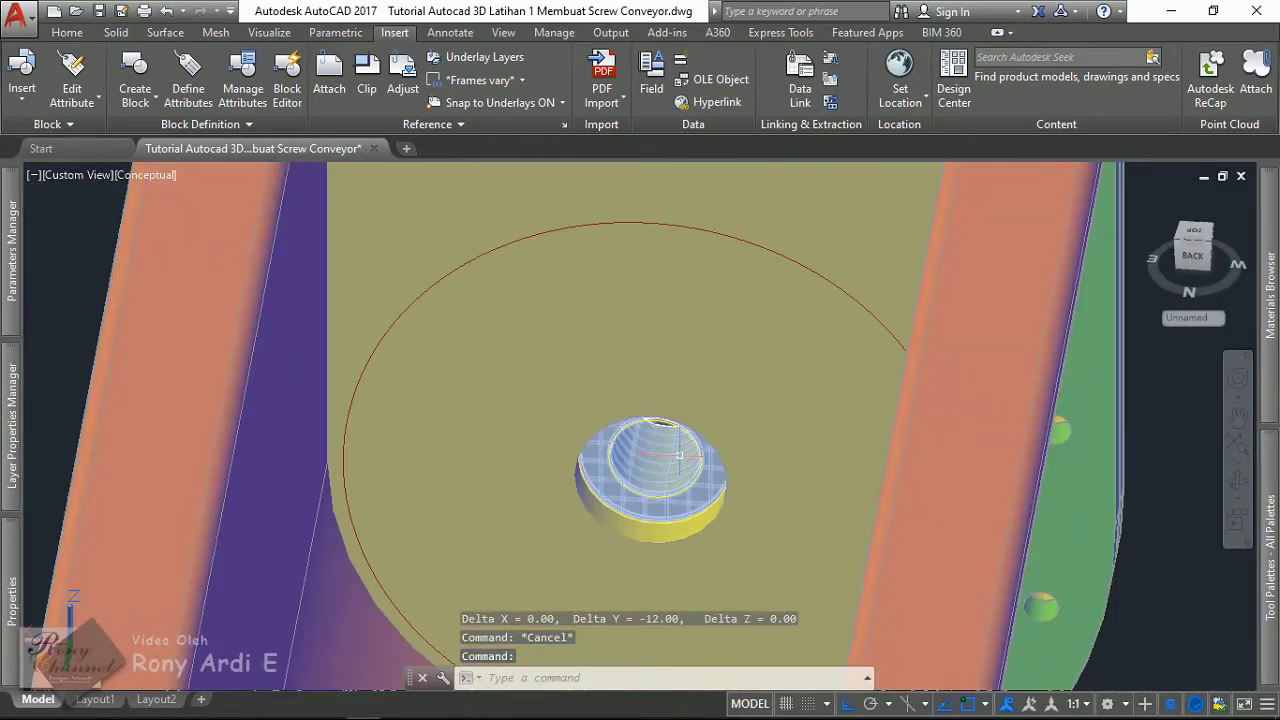
pyautogui.scroll(1, 660, 452)
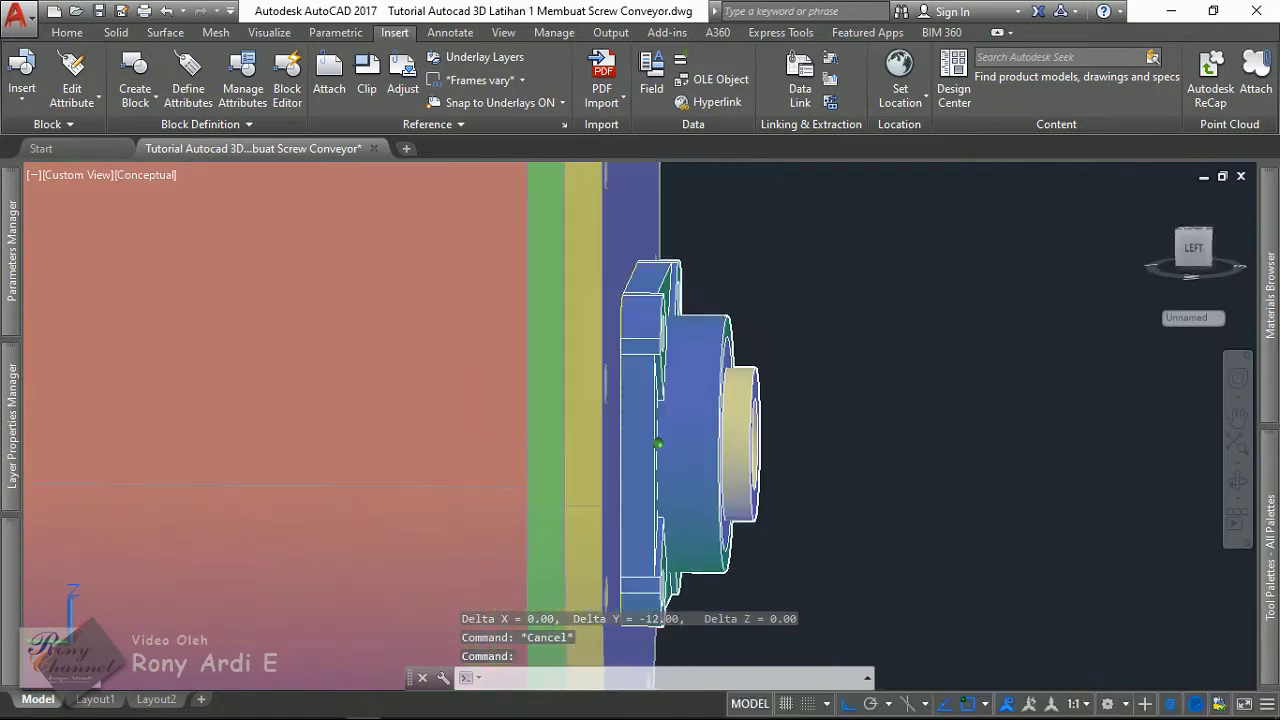
# - Switch to the left view and orbit around to face the bearing hub at the tube end
pyautogui.click(628, 333)
pyautogui.press('Escape')
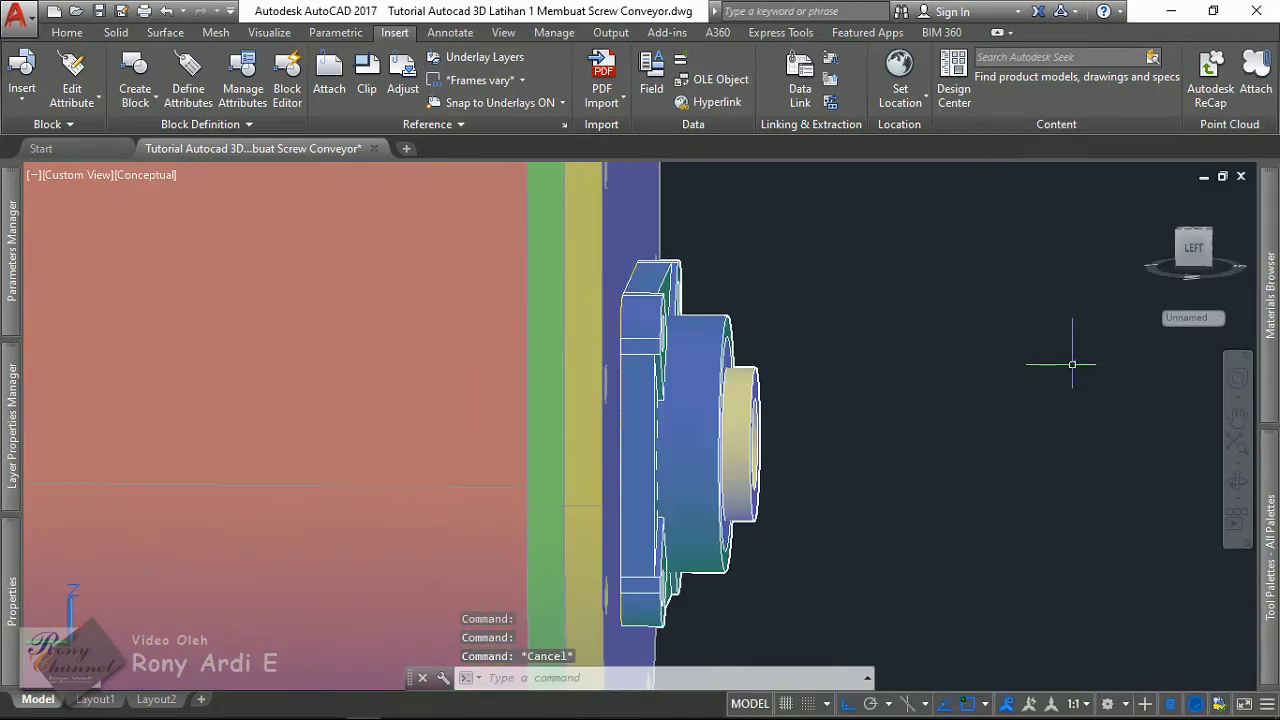
pyautogui.click(1193, 247)
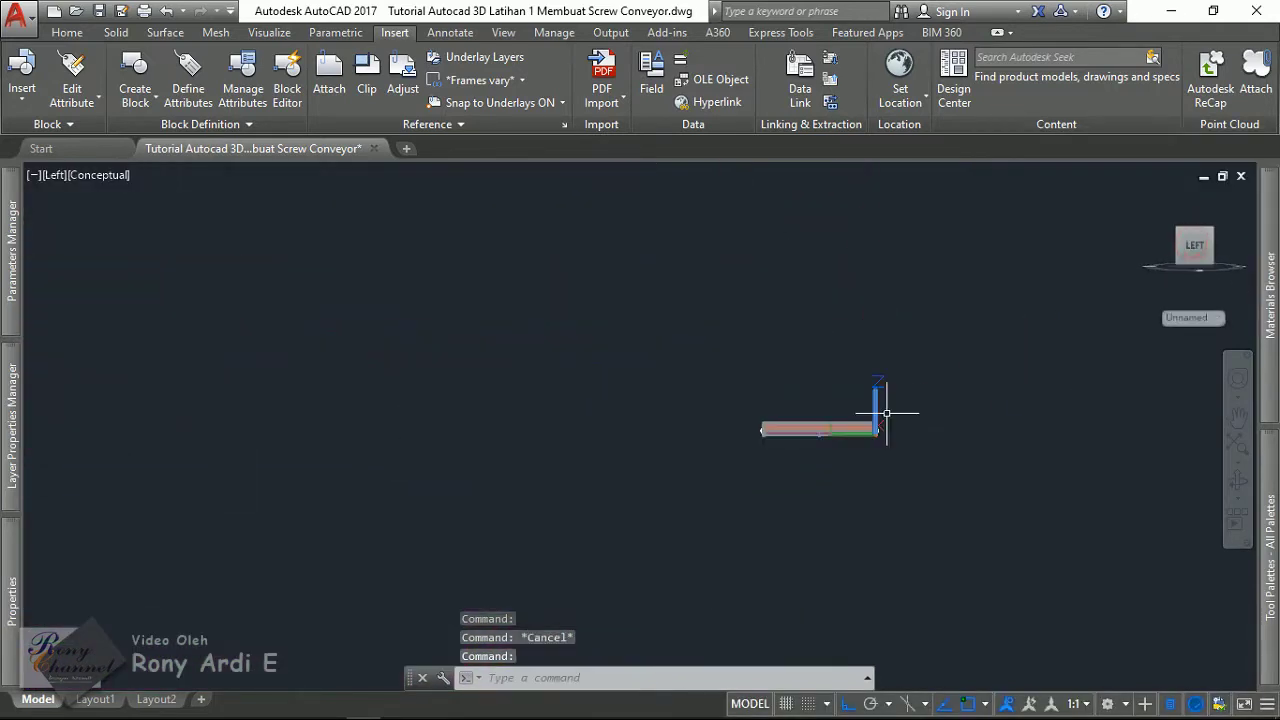
pyautogui.scroll(5, 806, 432)
pyautogui.scroll(5, 850, 405)
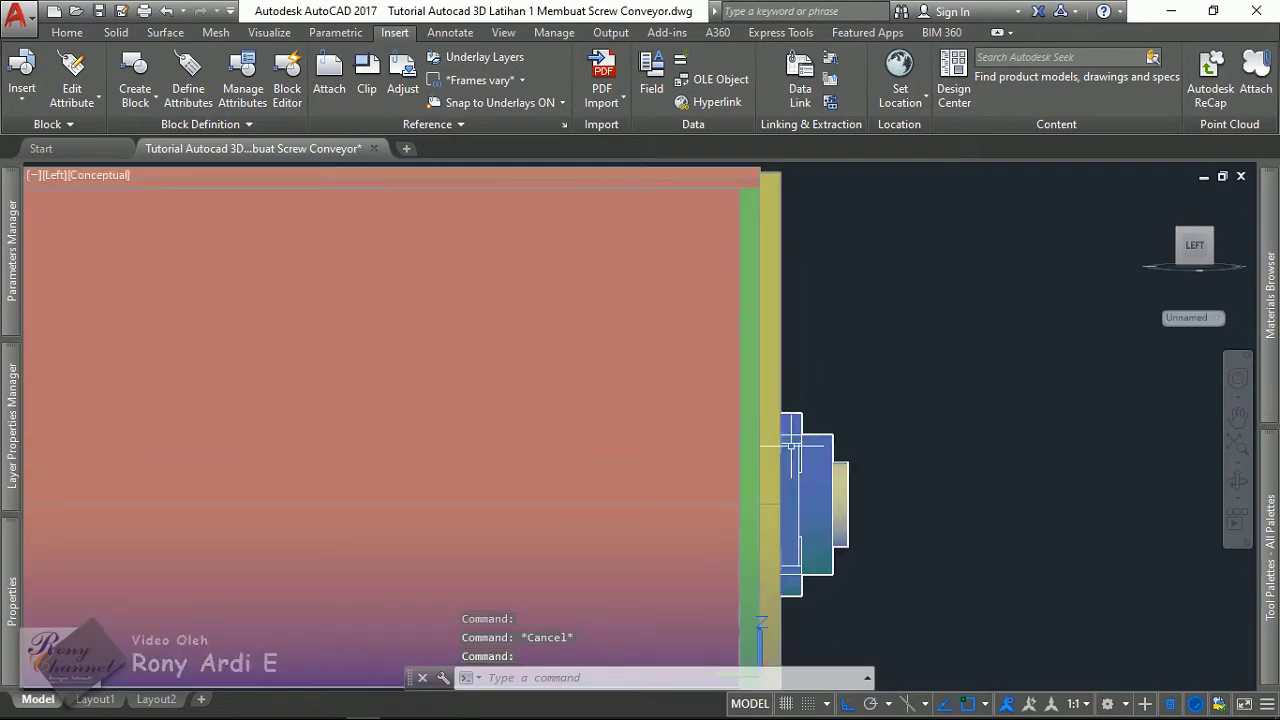
pyautogui.click(798, 480)
pyautogui.keyDown('shift'); pyautogui.moveTo(798, 480); pyautogui.dragTo(864, 521, button='middle'); pyautogui.keyUp('shift')
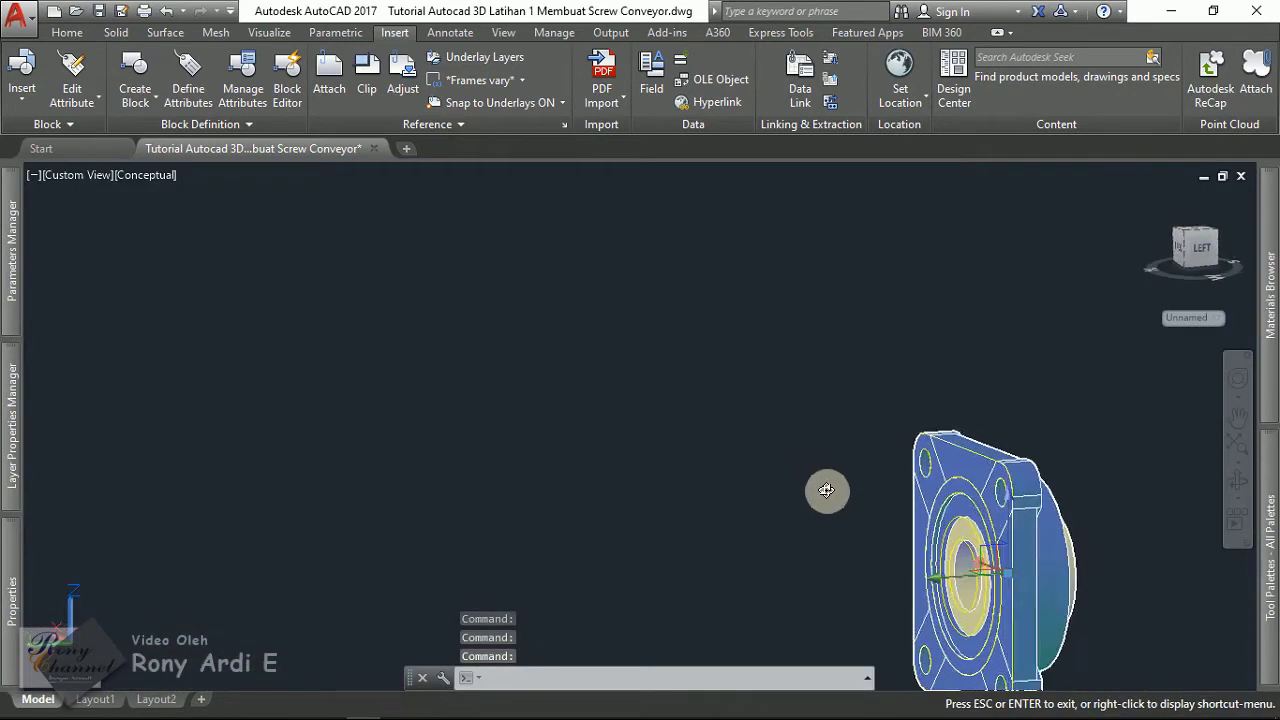
pyautogui.keyDown('shift'); pyautogui.moveTo(864, 521); pyautogui.dragTo(1017, 569, button='middle'); pyautogui.keyUp('shift')
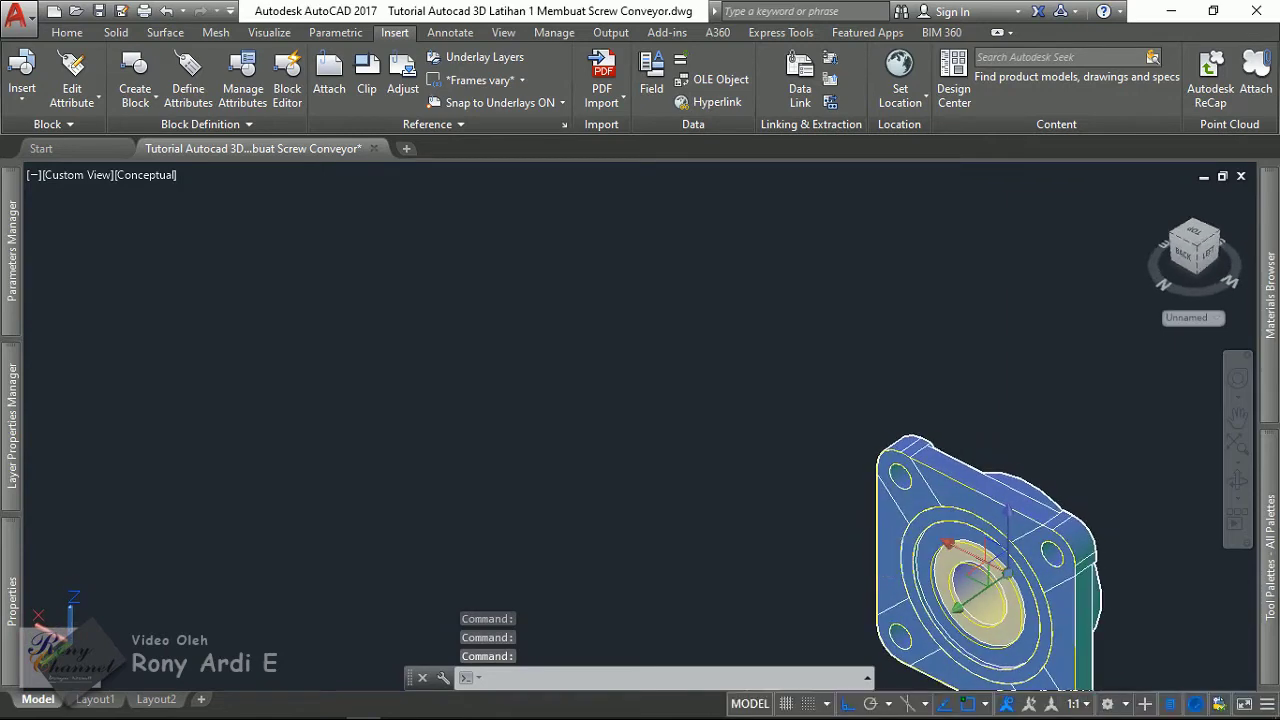
pyautogui.scroll(5, 877, 523)
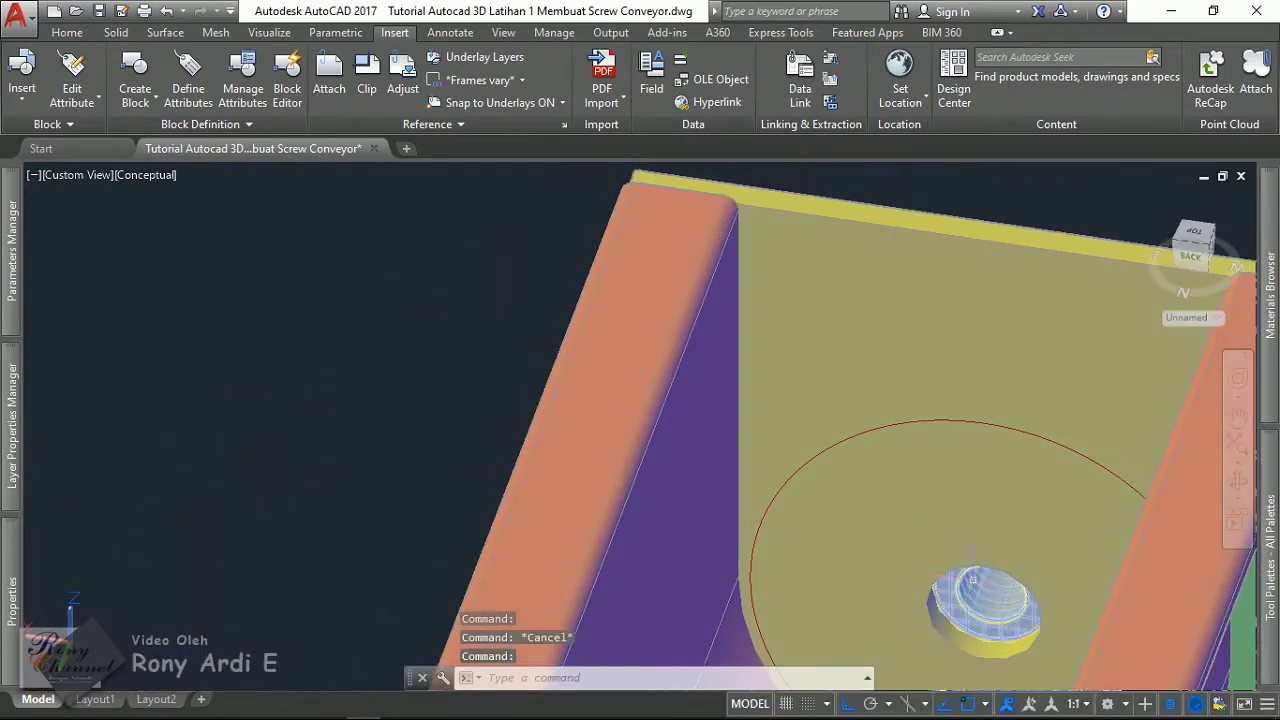
pyautogui.moveTo(923, 523)
pyautogui.keyDown('shift'); pyautogui.mouseDown(button='middle')
pyautogui.moveTo(940, 530)
pyautogui.moveTo(808, 491)
pyautogui.mouseUp(button='middle'); pyautogui.keyUp('shift')
# - Measure between the two hub circle centres with DIST and CEN snaps, getting 14.10
pyautogui.write('Di')
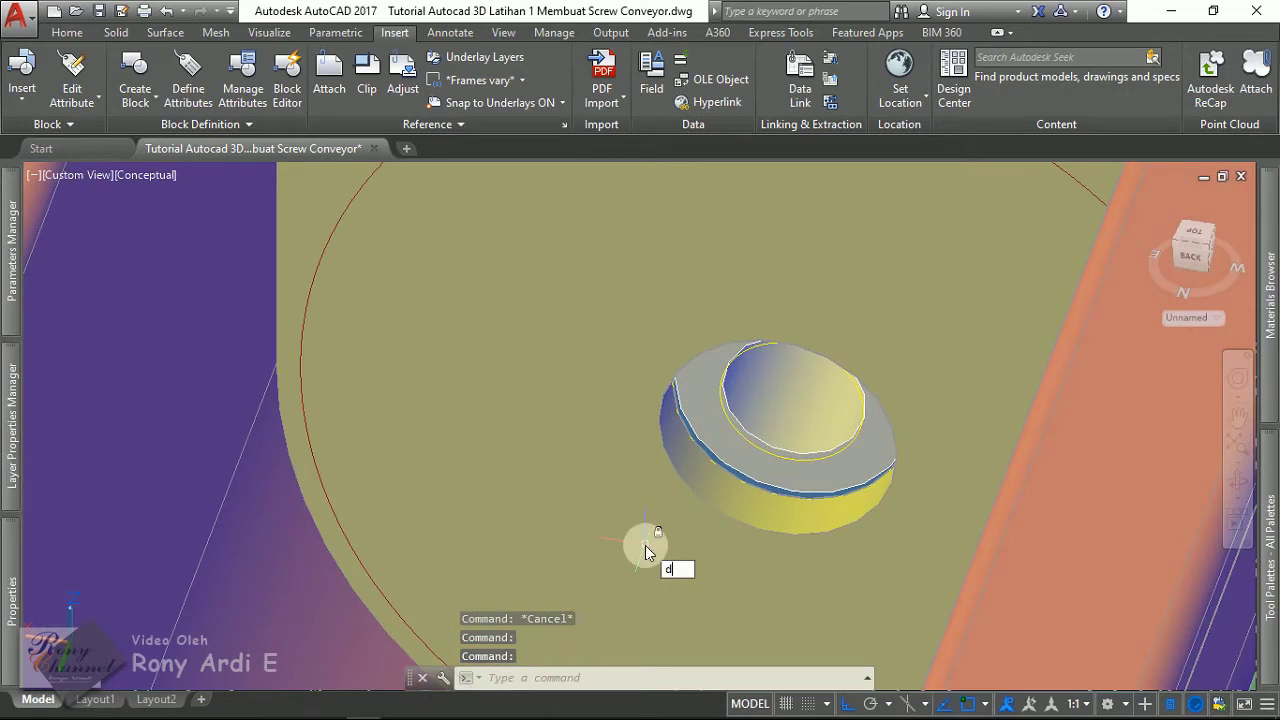
pyautogui.write('s')
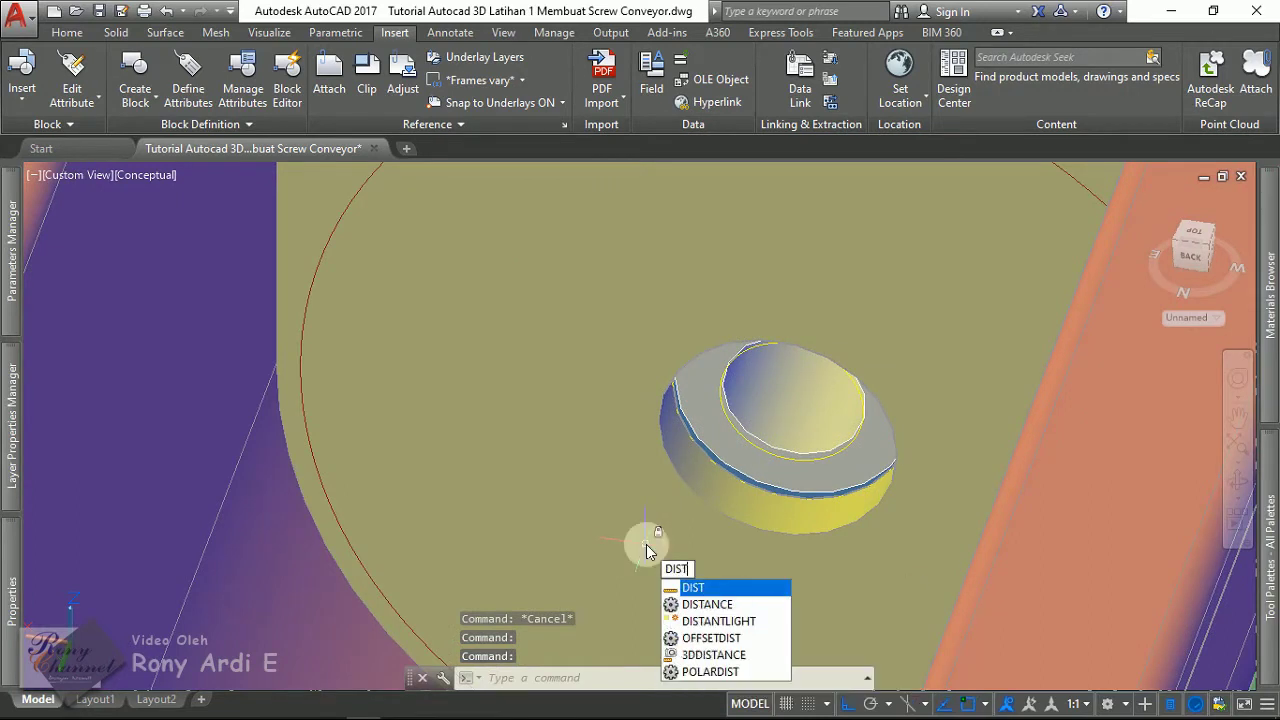
pyautogui.press('Return')
pyautogui.write('ce')
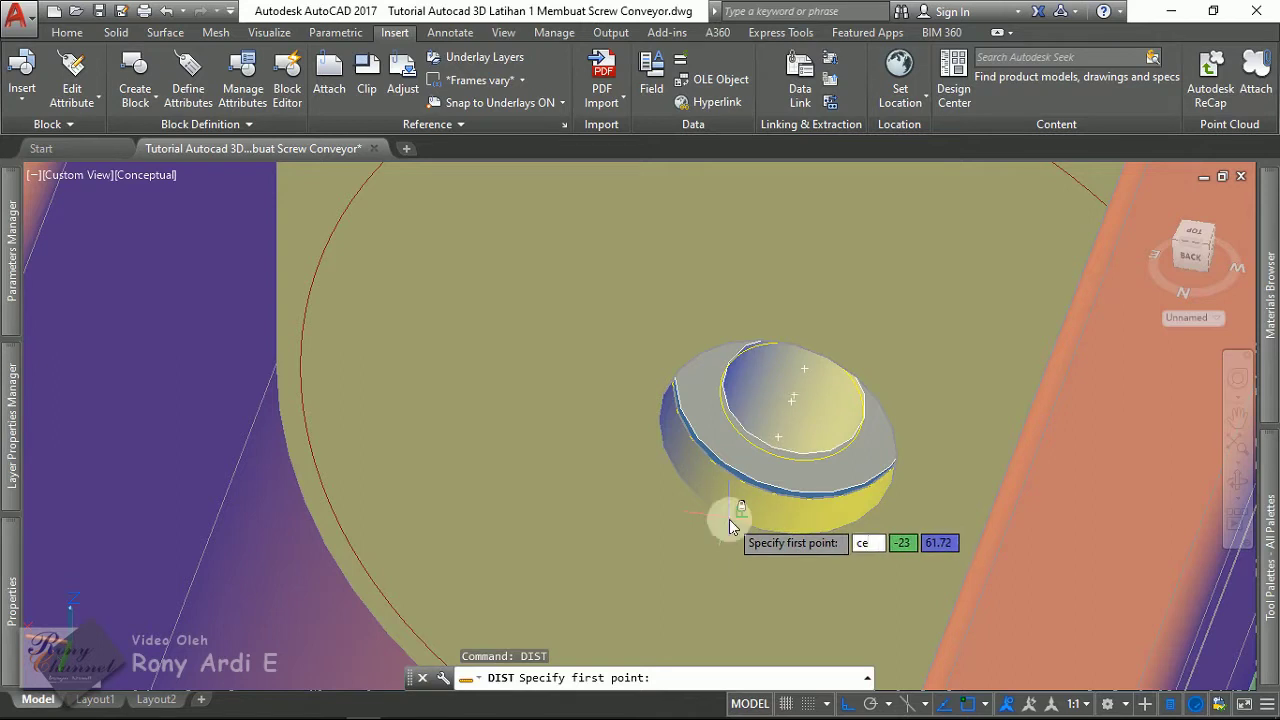
pyautogui.press('Return')
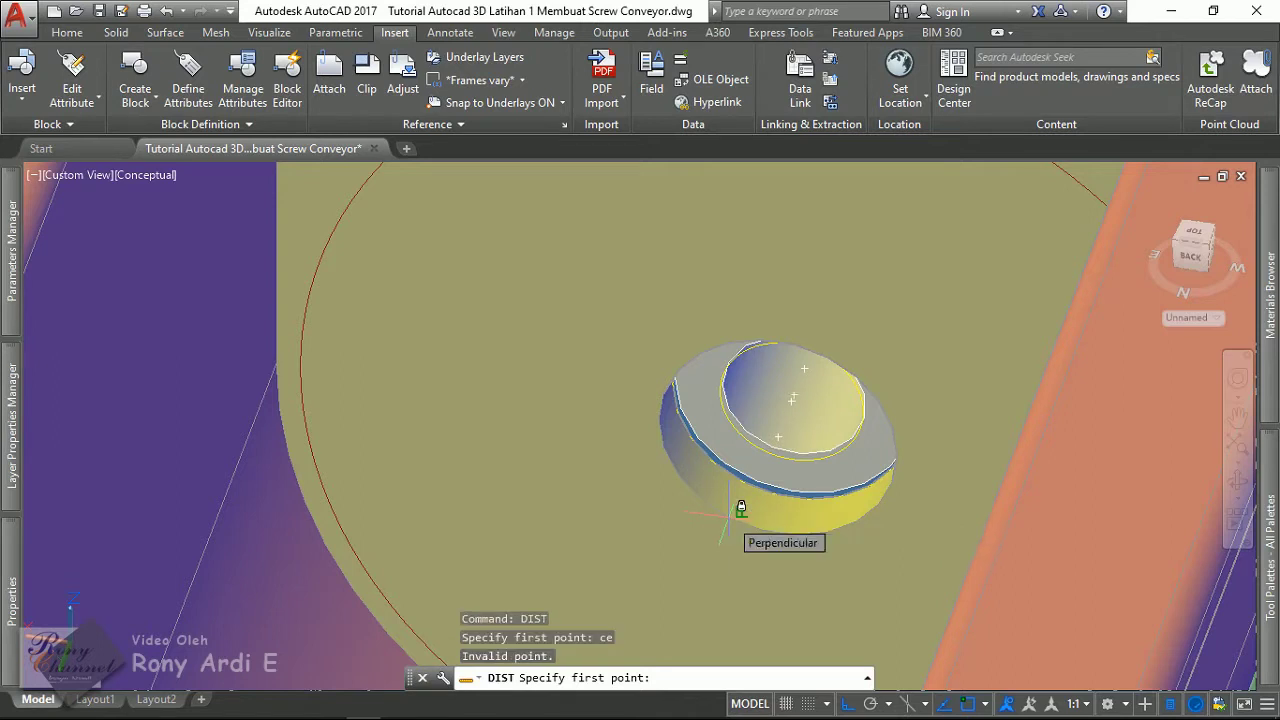
pyautogui.press('Escape')
pyautogui.write('dist')
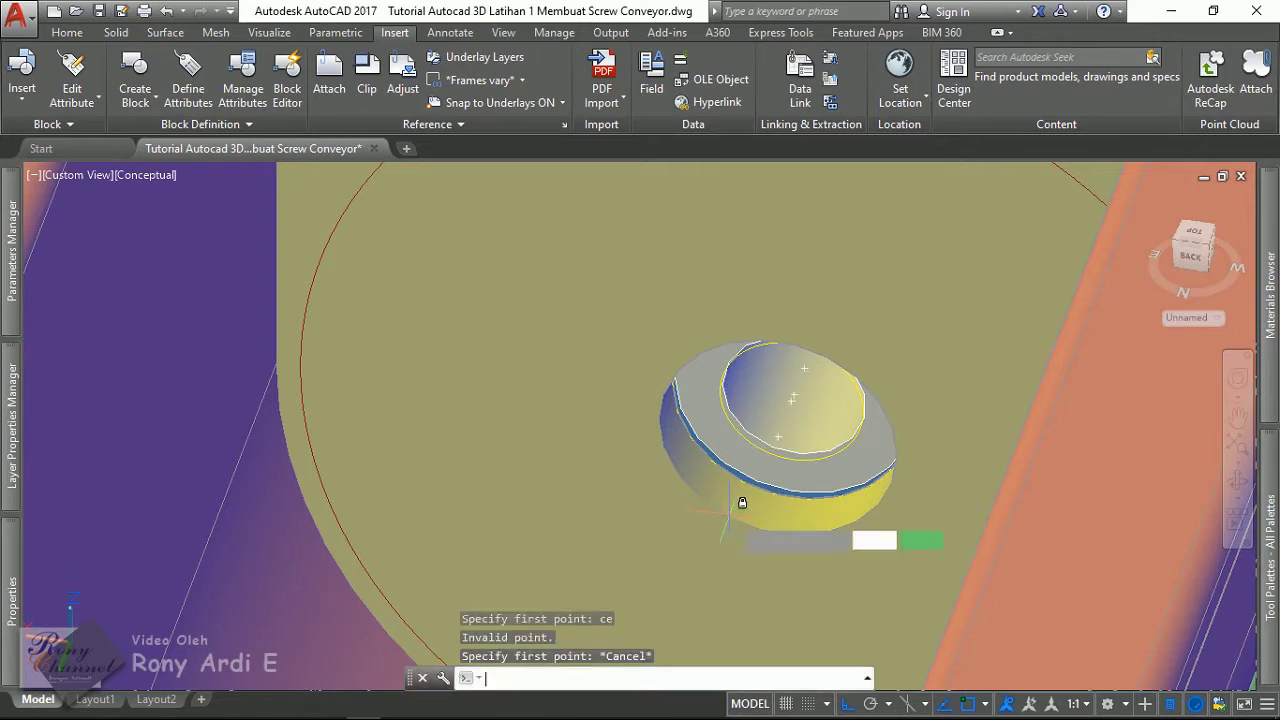
pyautogui.press('Return')
pyautogui.write('cen')
pyautogui.press('Return')
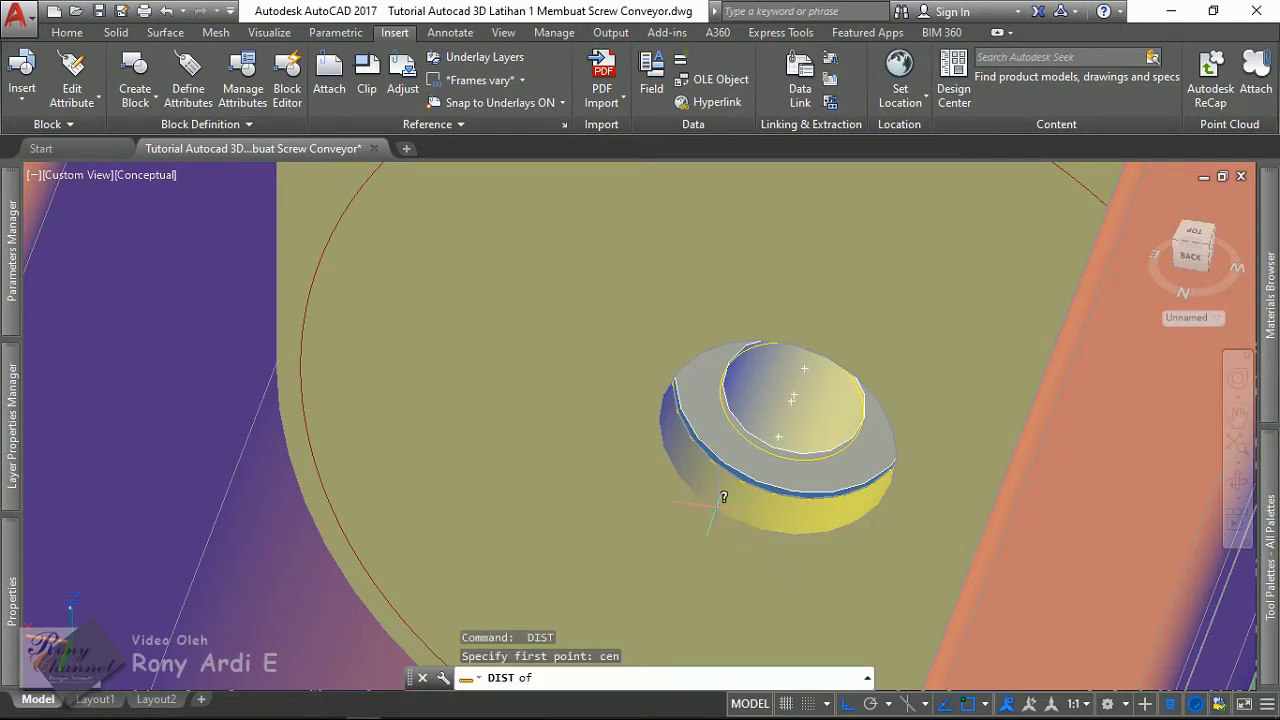
pyautogui.click(716, 498)
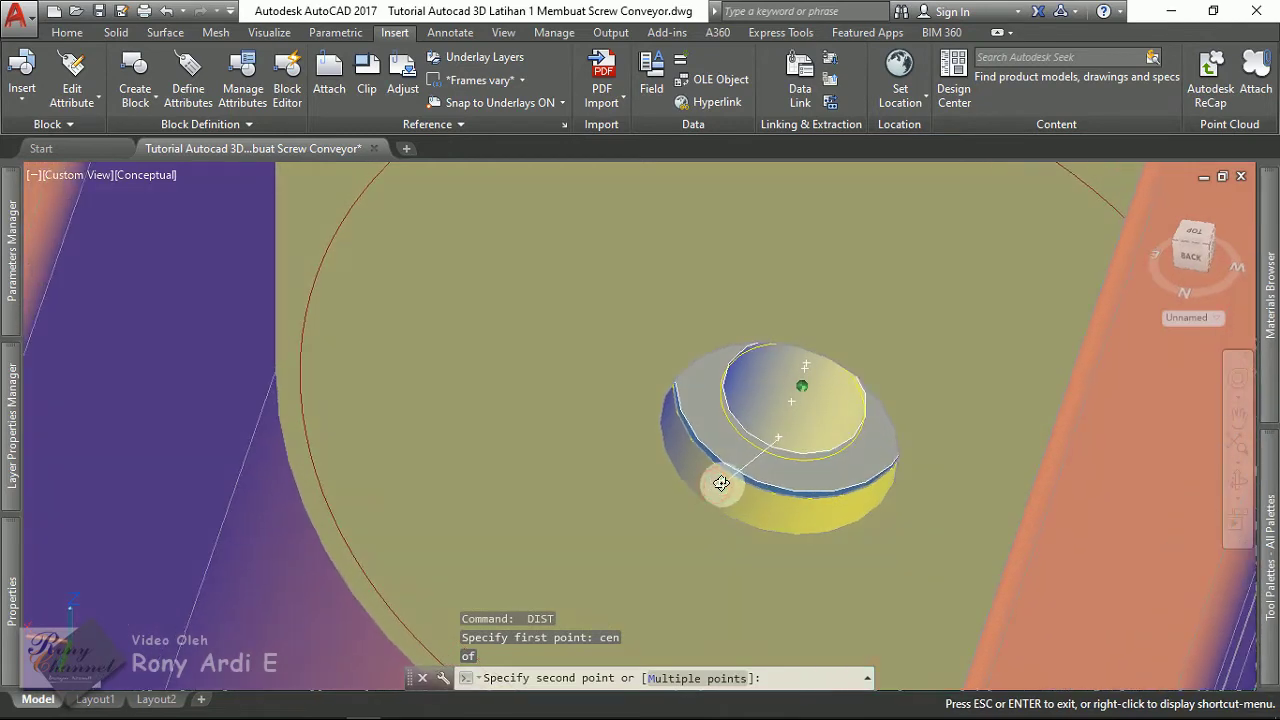
pyautogui.write('cen')
pyautogui.press('Return')
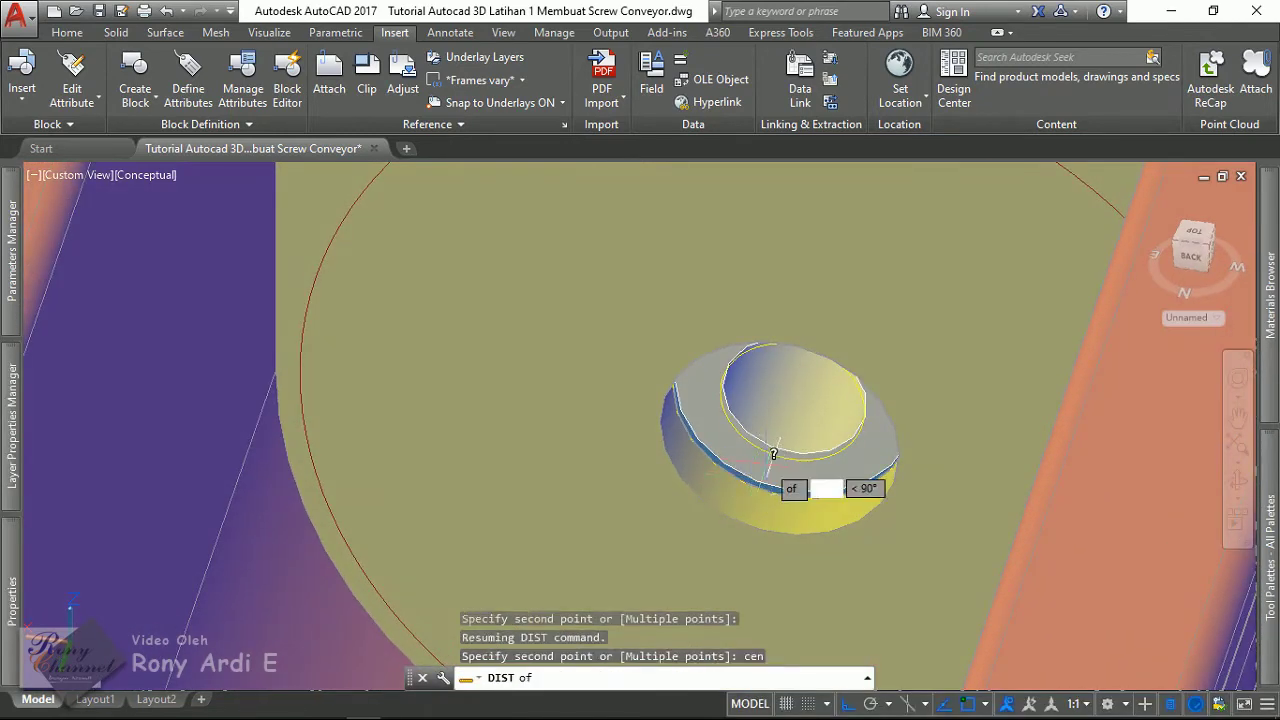
pyautogui.scroll(3, 757, 425)
pyautogui.click(749, 434)
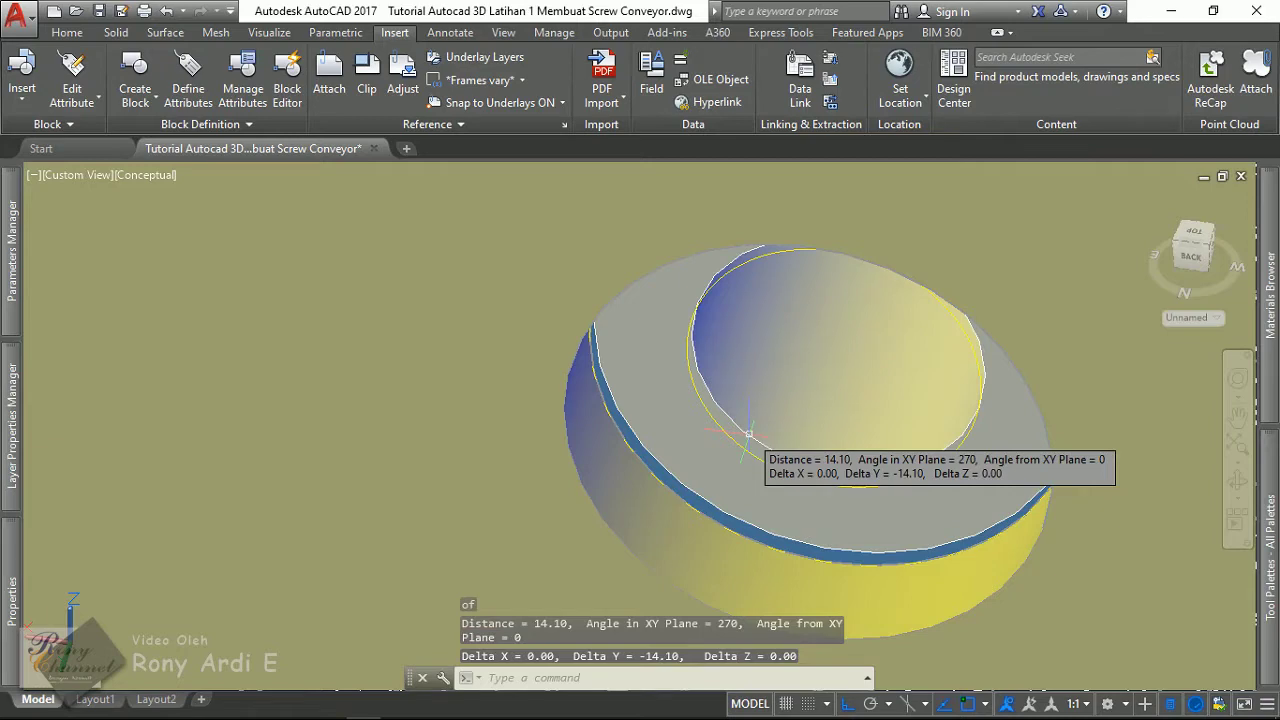
pyautogui.press('Escape')
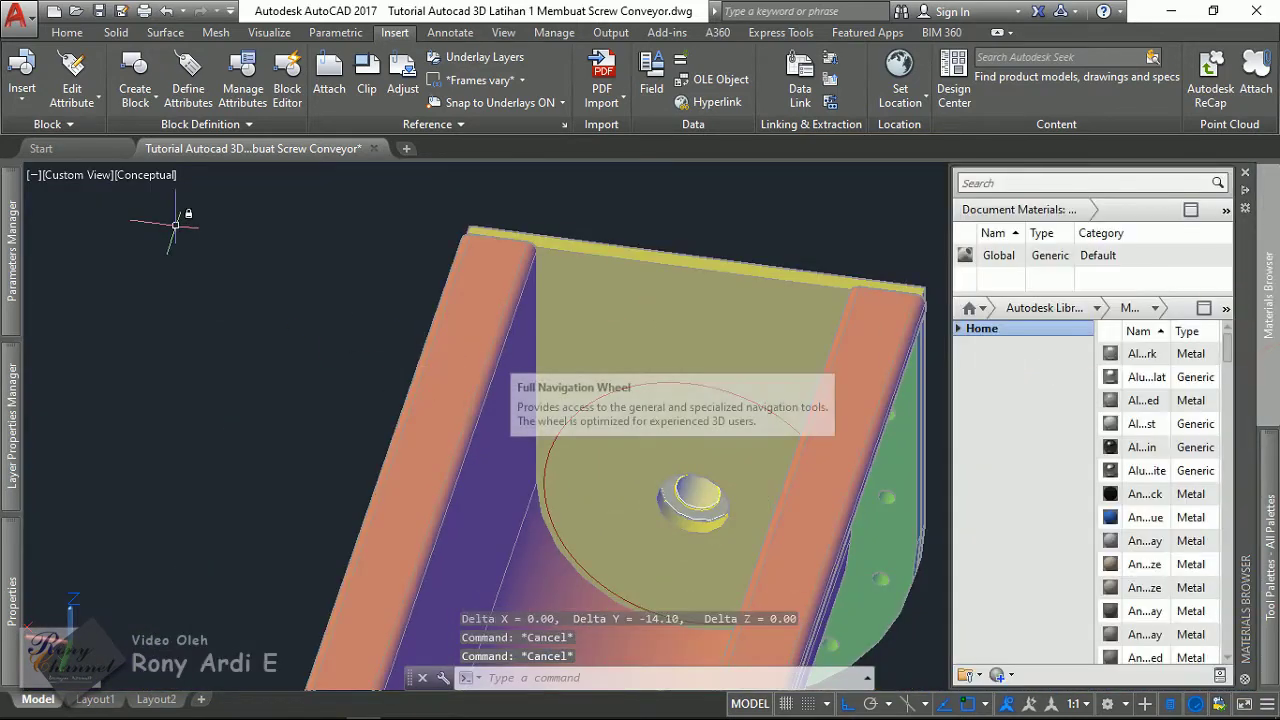
# - Switch to the Left preset view and pan the conveyor tube back into place
pyautogui.click(61, 179)
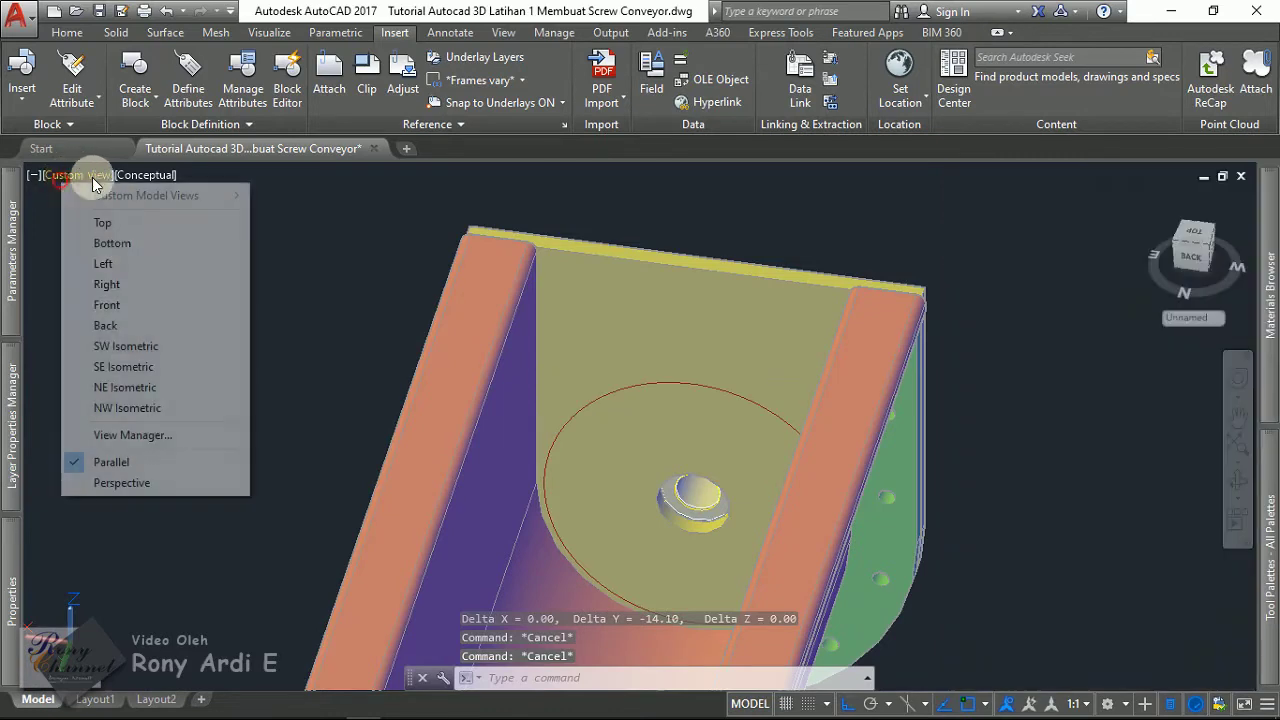
pyautogui.click(106, 264)
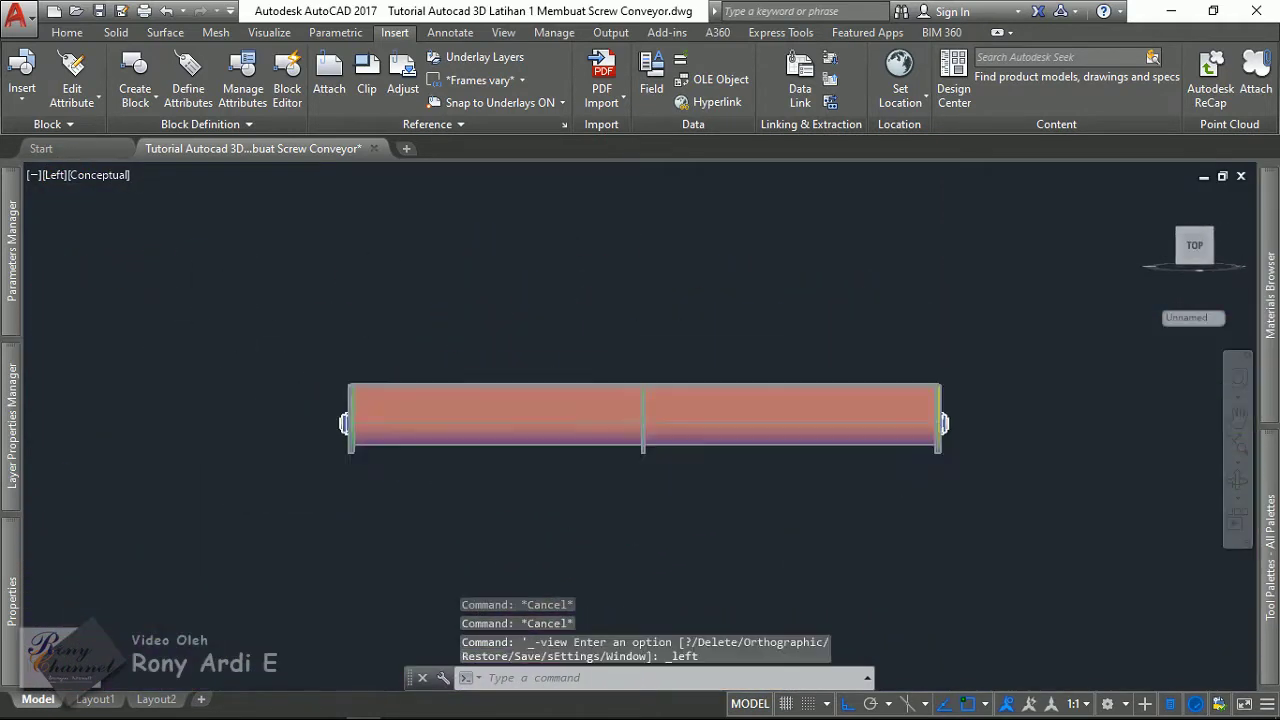
pyautogui.moveTo(1098, 340); pyautogui.dragTo(408, 366, button='middle')
pyautogui.moveTo(191, 366); pyautogui.dragTo(789, 344, button='middle')
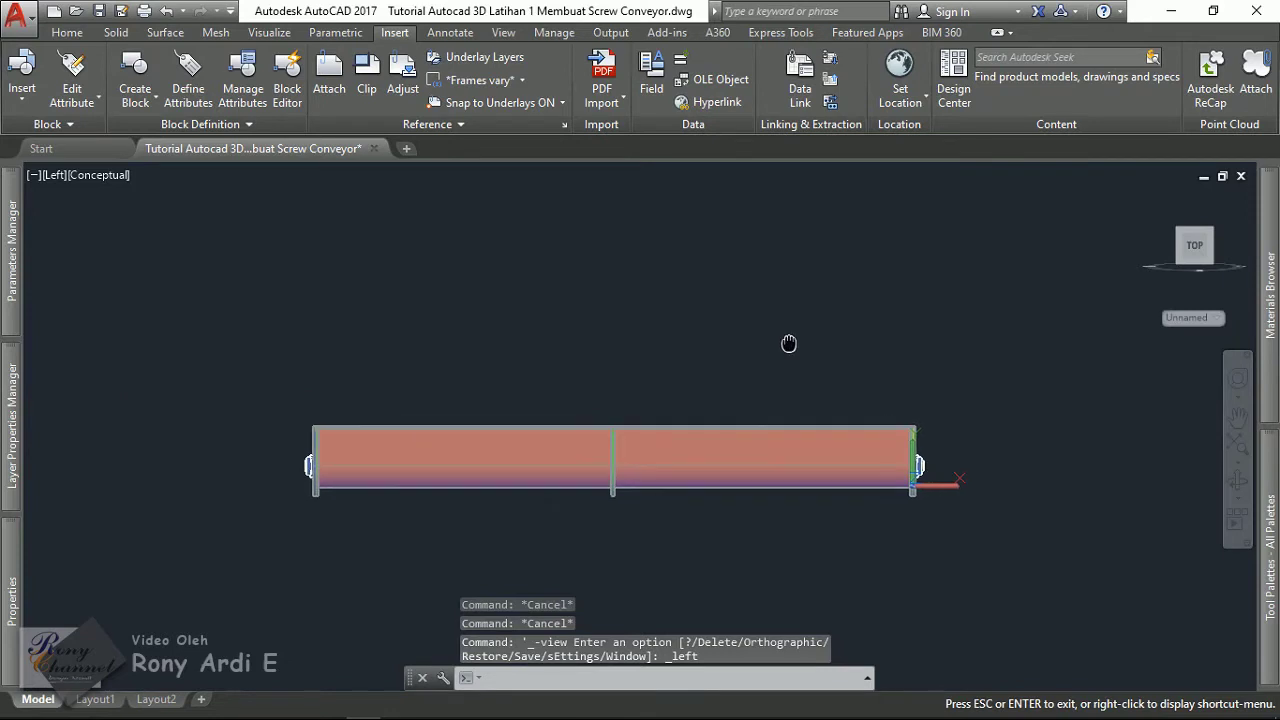
pyautogui.press('Escape')
pyautogui.scroll(2, 840, 352)
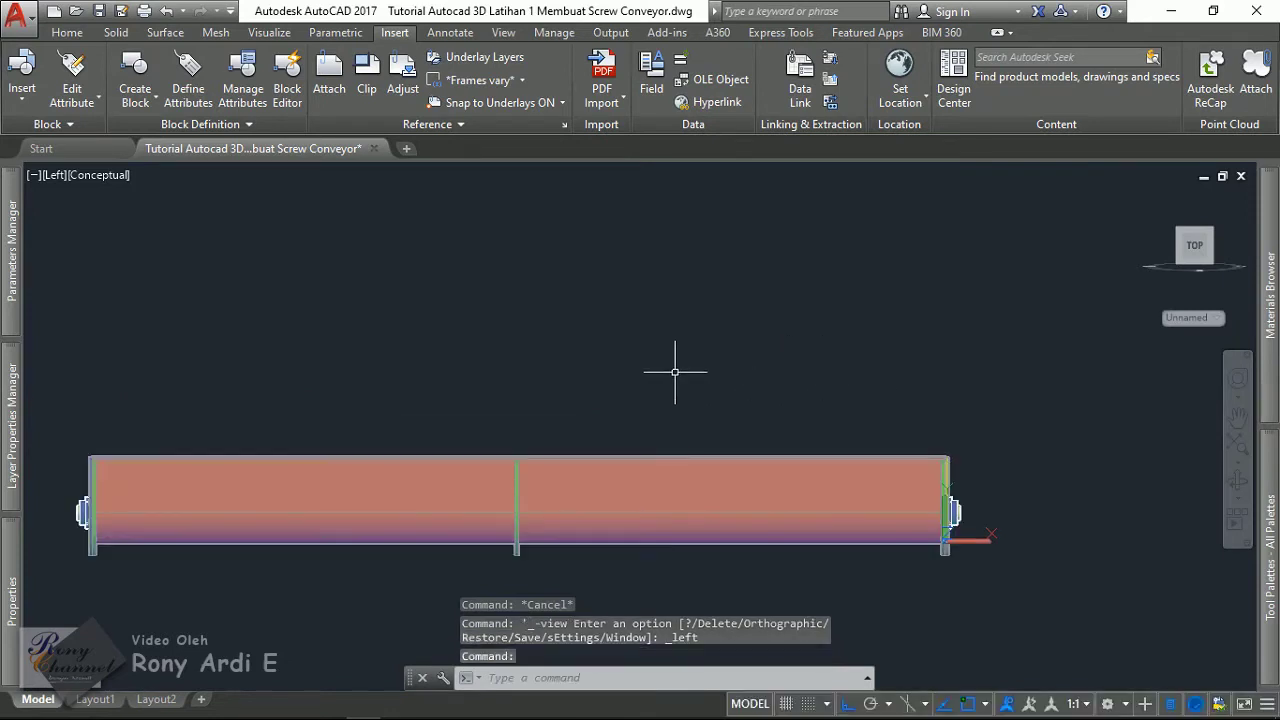
# - Make layer 0 the current layer in place of Shaft 3
pyautogui.click(12, 410)
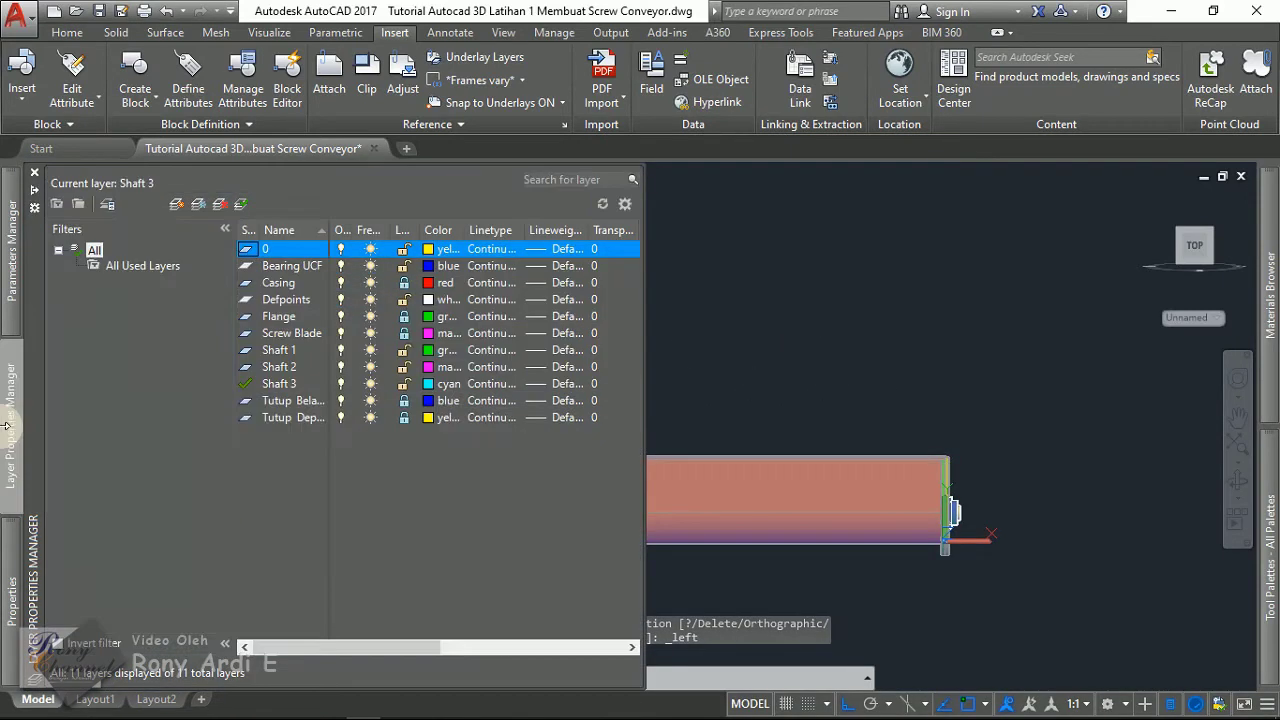
pyautogui.click(287, 352)
pyautogui.click(281, 370)
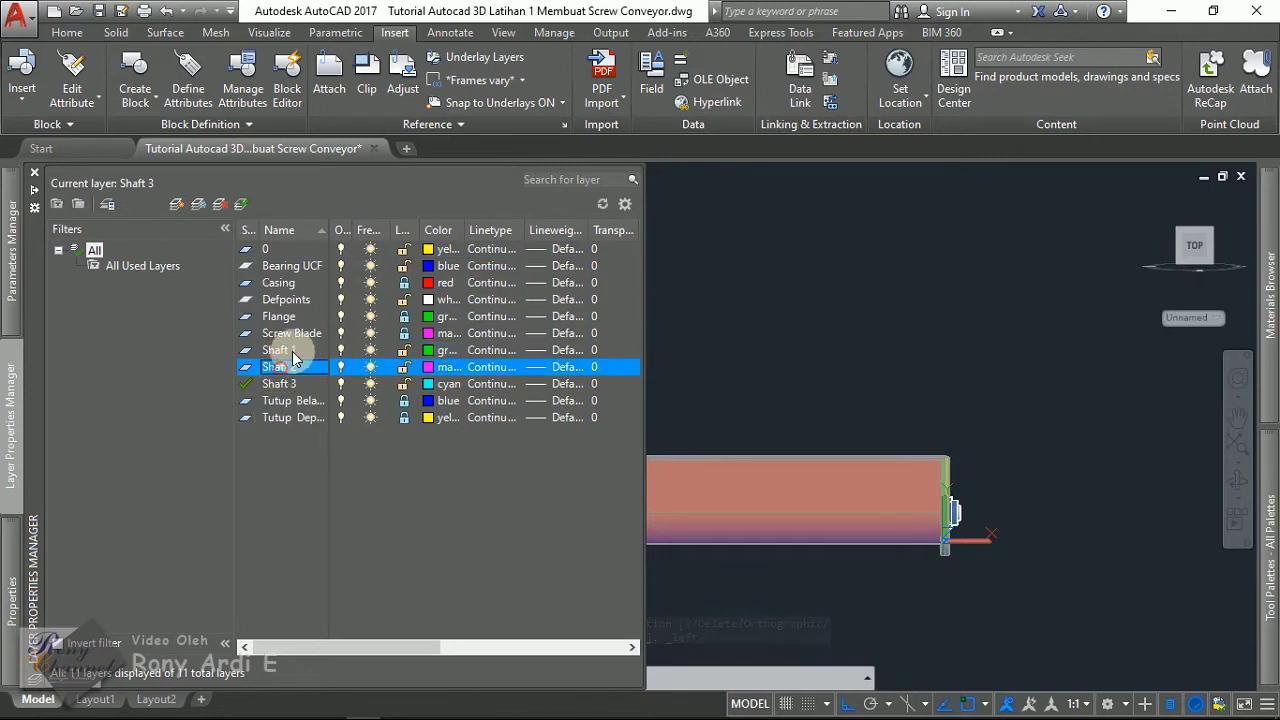
pyautogui.click(293, 353)
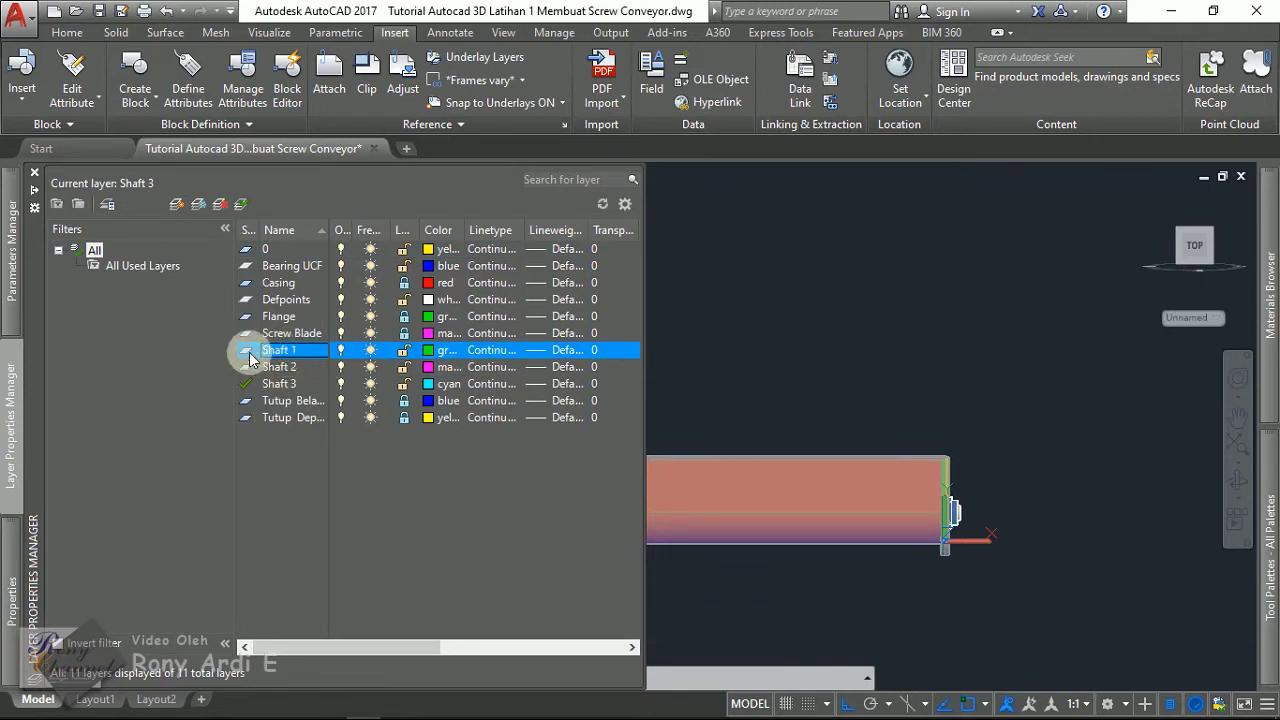
pyautogui.click(291, 251)
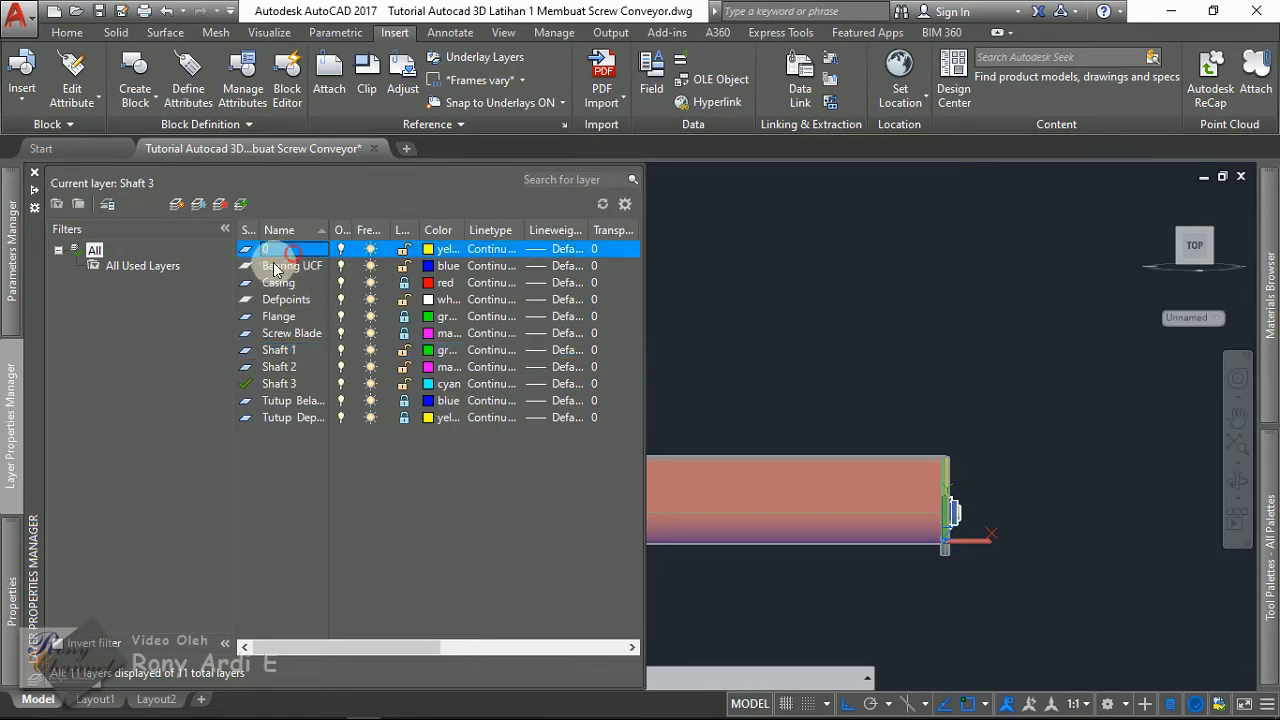
pyautogui.doubleClick(268, 252)
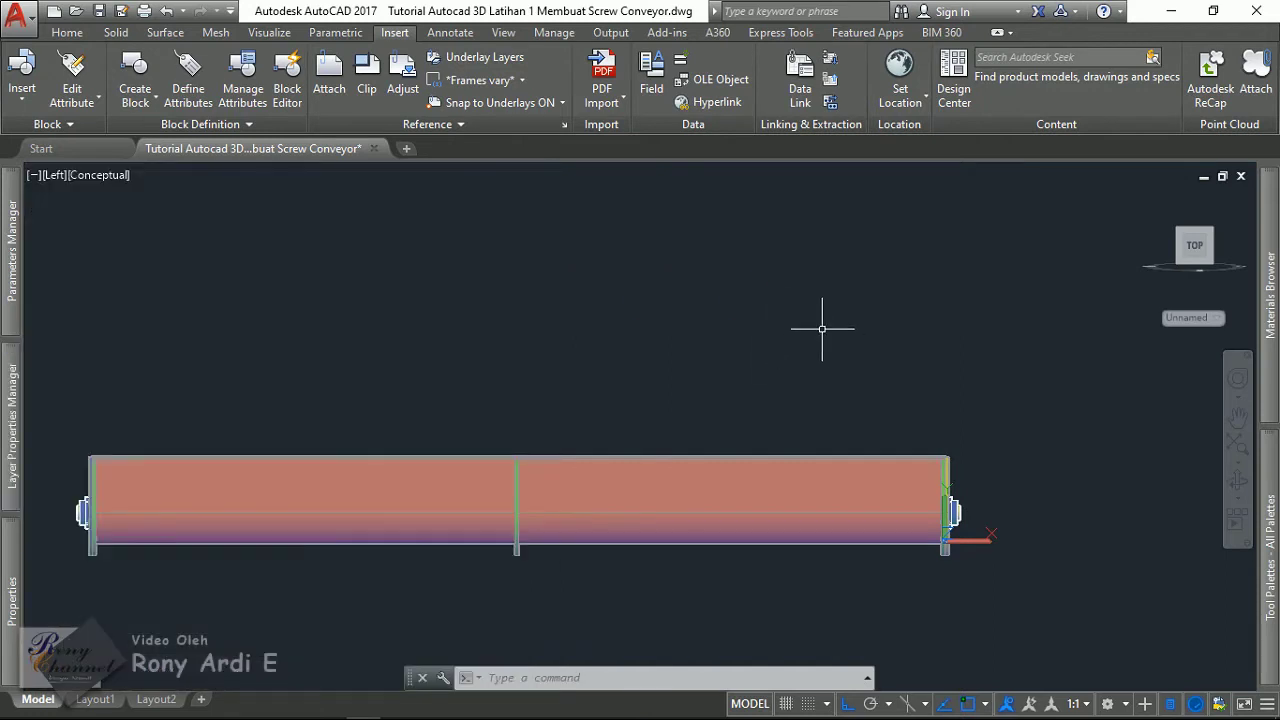
pyautogui.scroll(-4, 857, 360)
# - Draw a vertical construction line above the conveyor tube
pyautogui.moveTo(744, 273); pyautogui.dragTo(731, 337, button='middle')
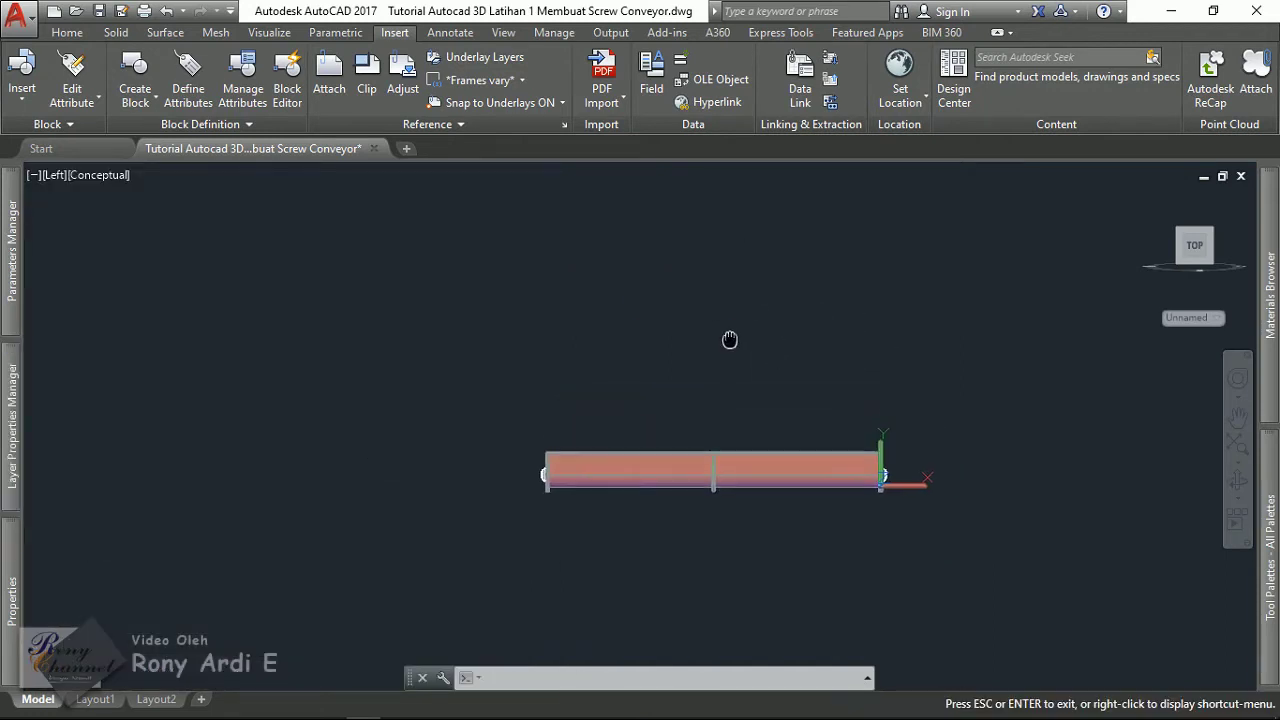
pyautogui.scroll(2, 730, 335)
pyautogui.write('l')
pyautogui.press('Return')
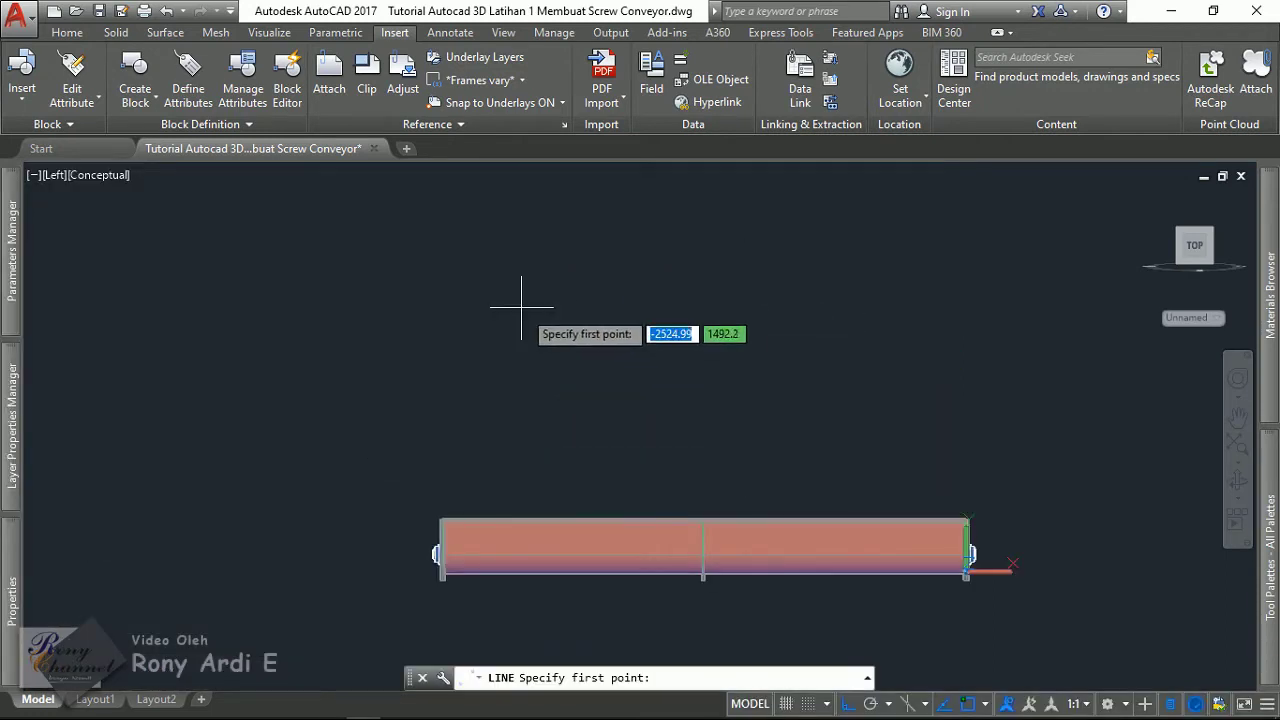
pyautogui.click(478, 293)
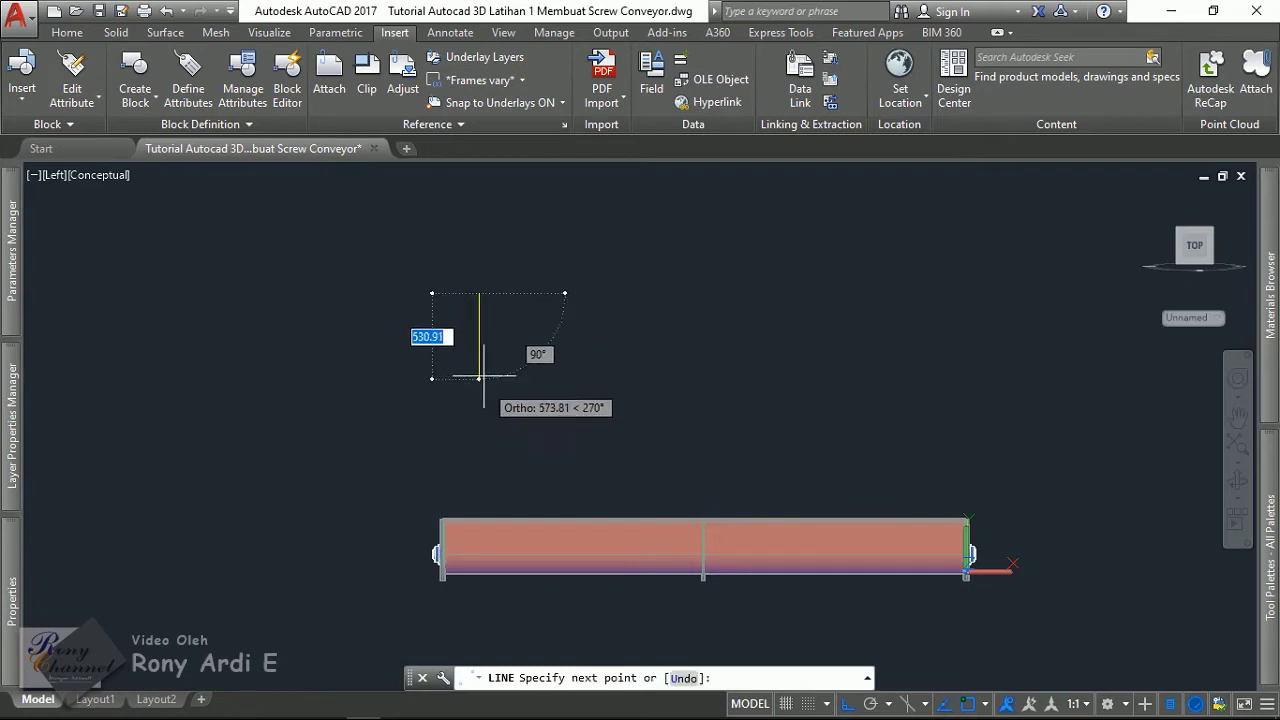
pyautogui.press('Escape')
# - Offset the vertical line 12 units to the left
pyautogui.write('o')
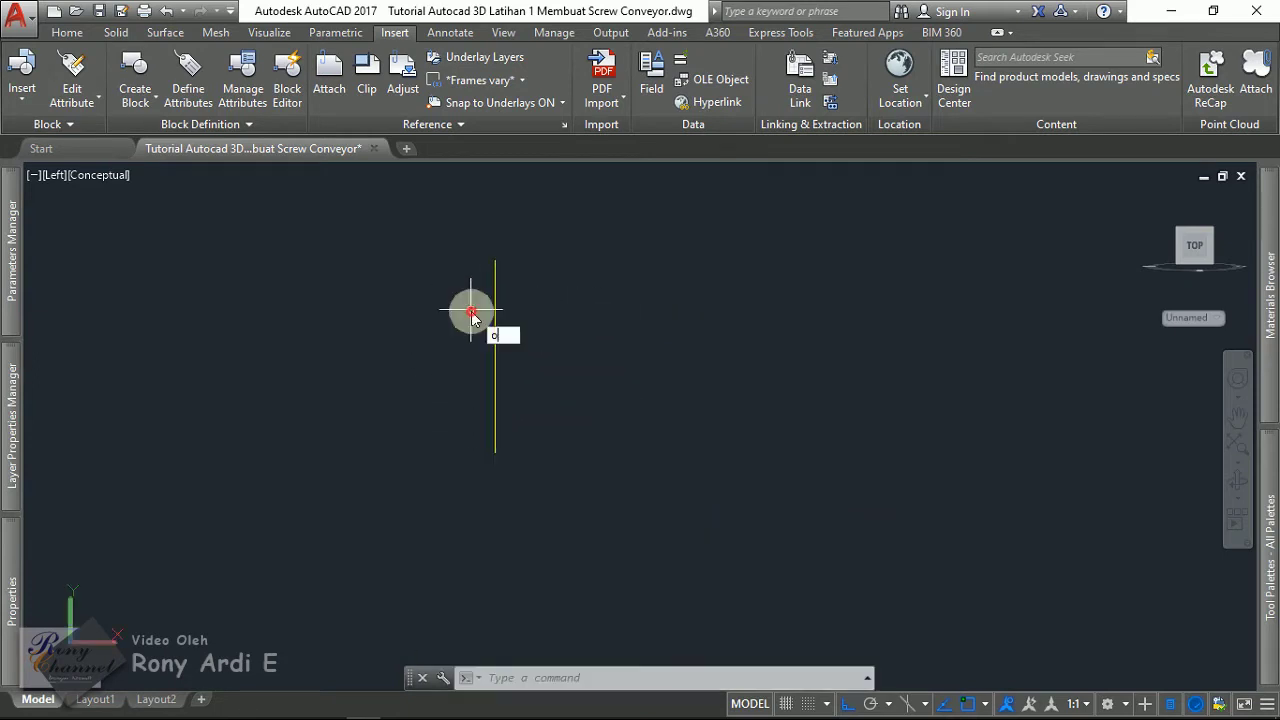
pyautogui.press('Return')
pyautogui.write('12')
pyautogui.press('Return')
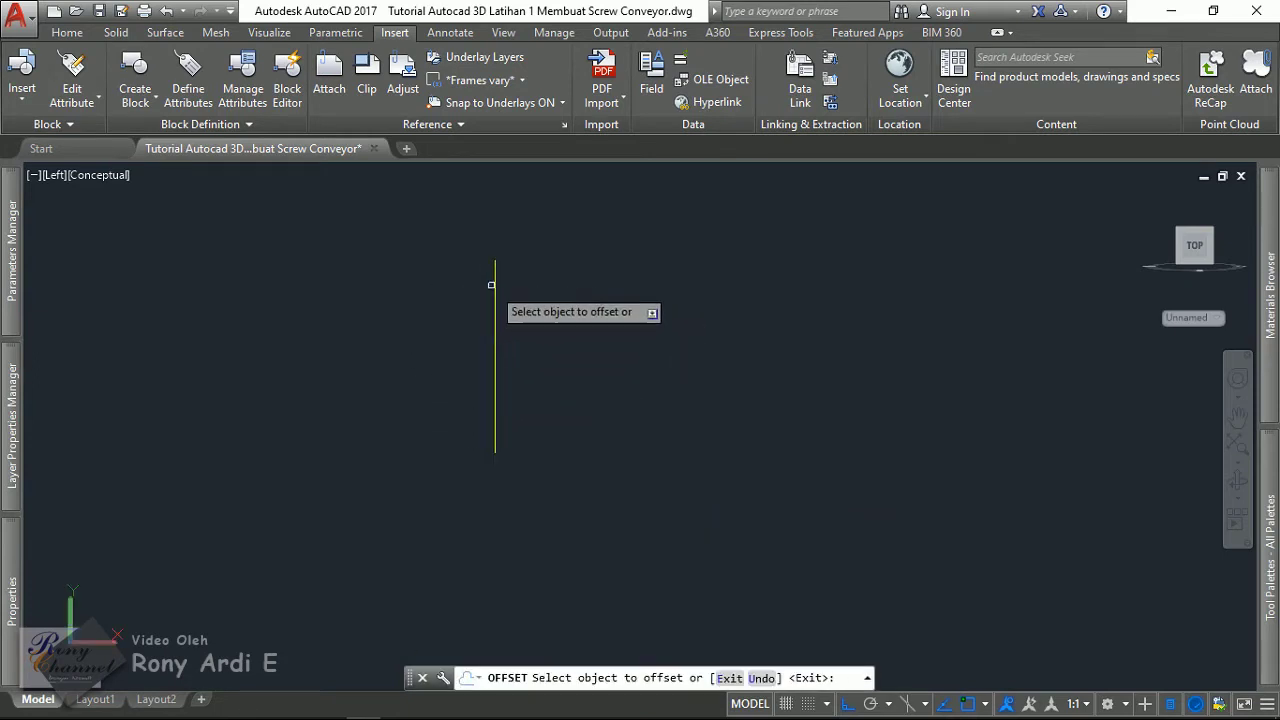
pyautogui.click(495, 285)
pyautogui.scroll(-2, 440, 282)
pyautogui.click(449, 277)
pyautogui.press('Escape')
# - Draw a line up the left vertical and a 2-unit horizontal top segment
pyautogui.write('l')
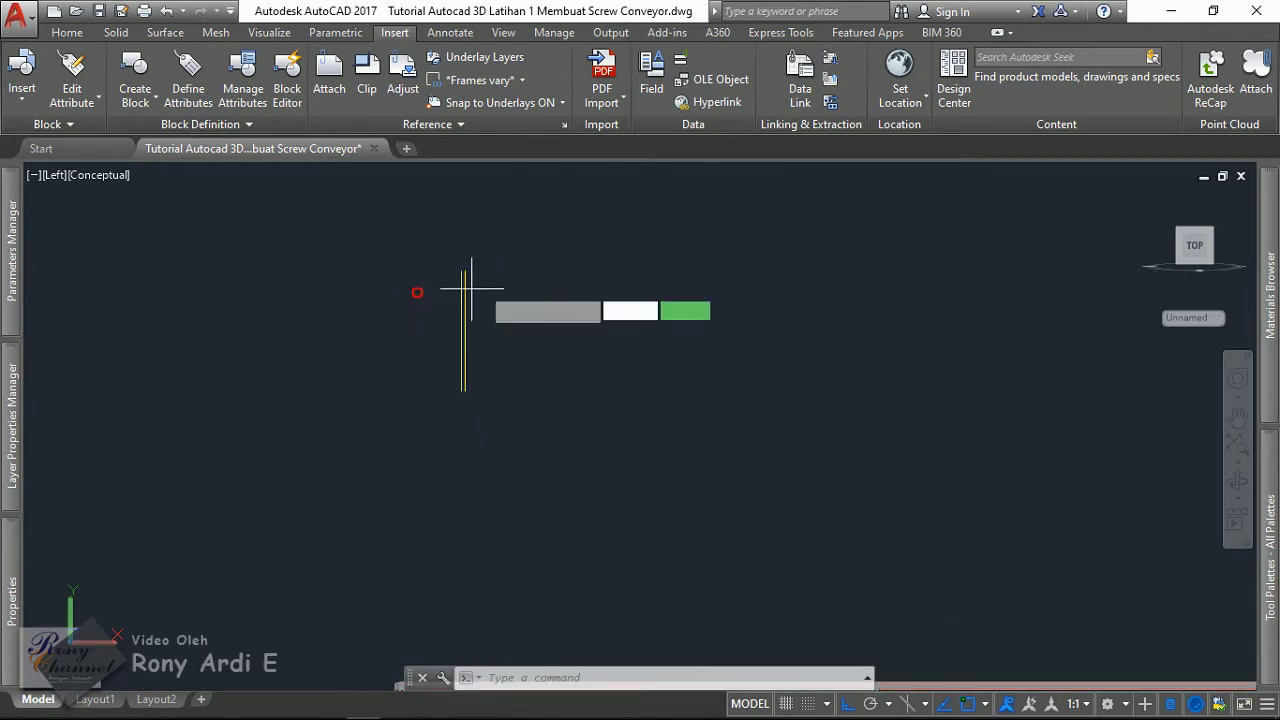
pyautogui.press('Return')
pyautogui.click(449, 302)
pyautogui.click(449, 275)
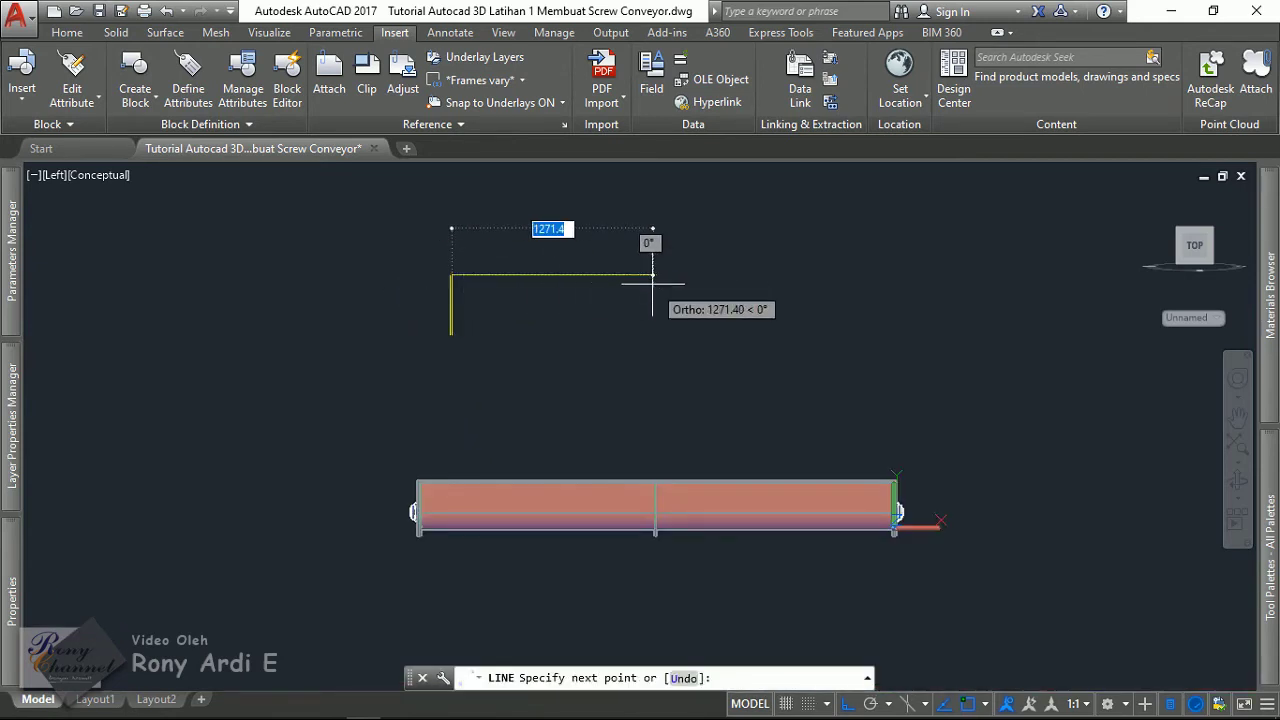
pyautogui.write('2')
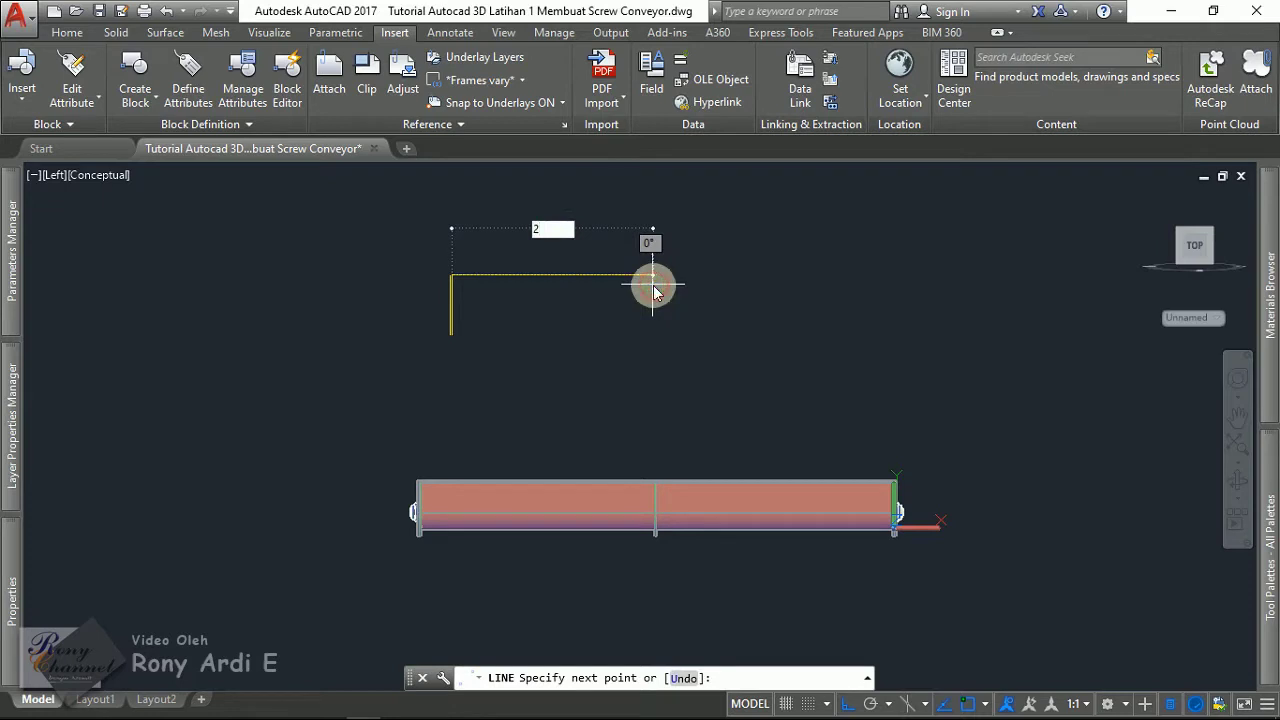
pyautogui.press('Return')
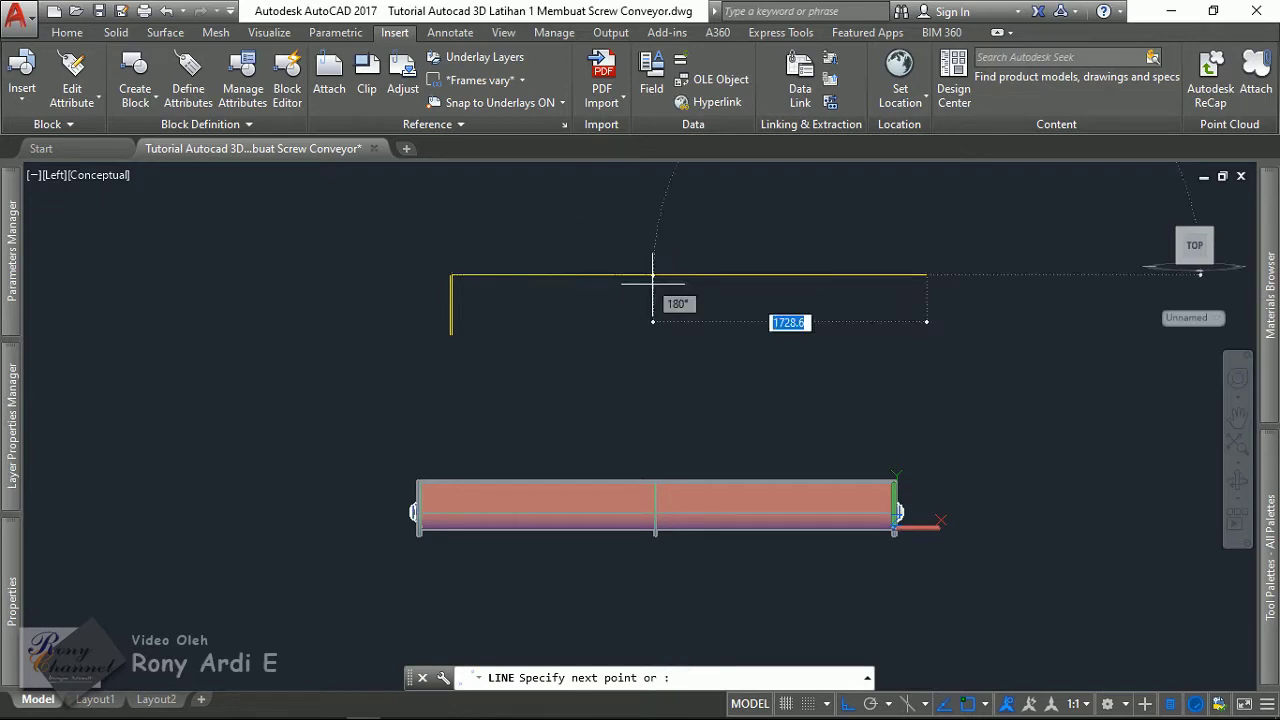
pyautogui.press('Return')
# - Mirror the left vertical lines to the right end, keeping the originals
pyautogui.scroll(-2, 418, 316)
pyautogui.click(428, 257)
pyautogui.click(503, 366)
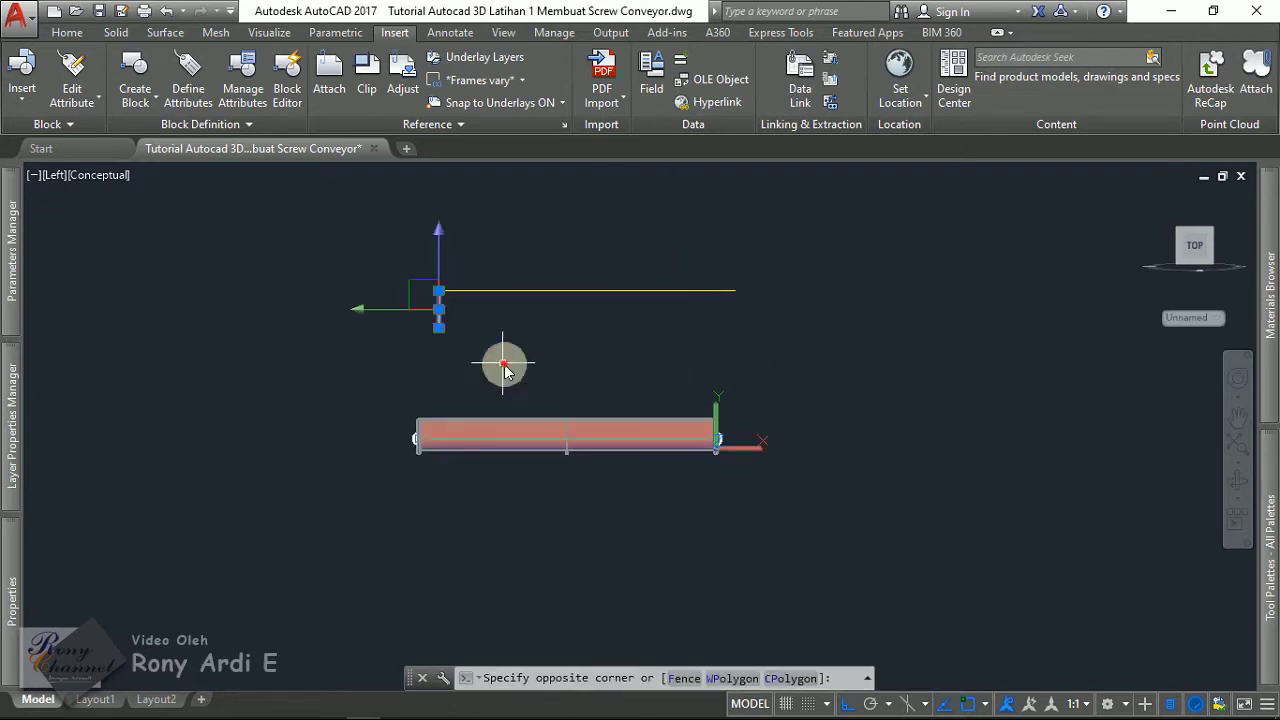
pyautogui.write('mi')
pyautogui.press('Return')
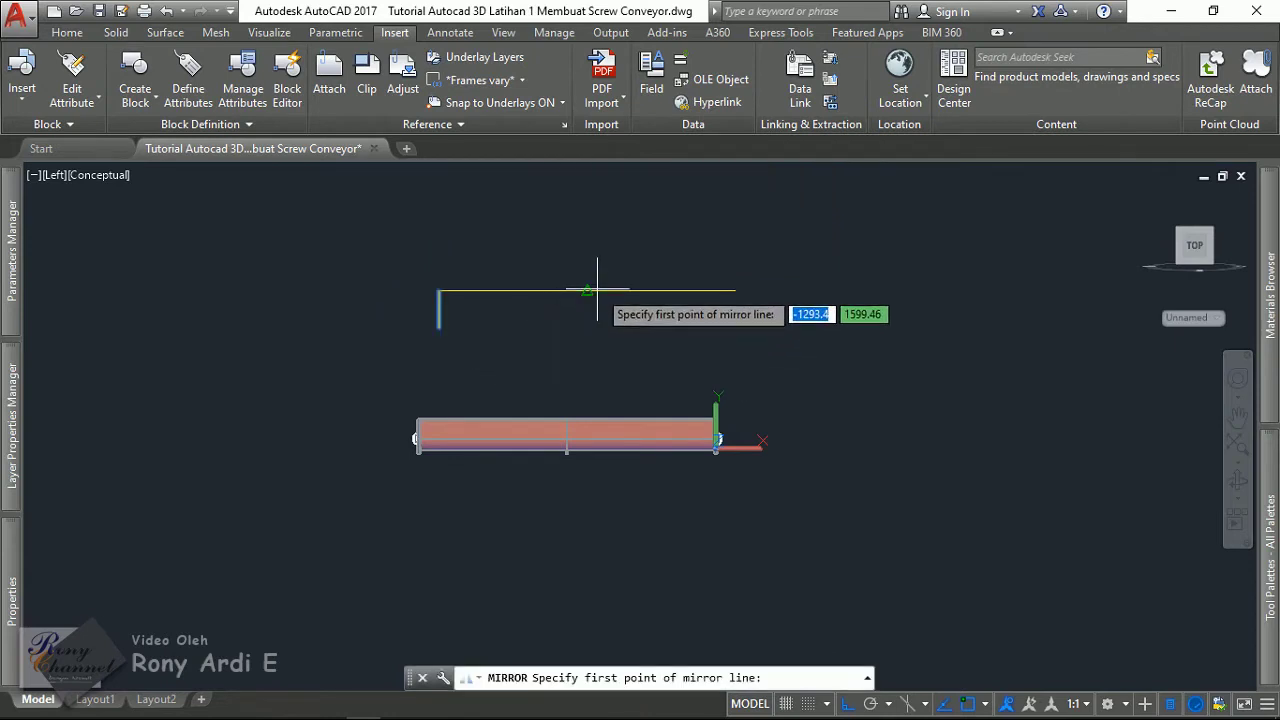
pyautogui.click(588, 290)
pyautogui.click(602, 237)
pyautogui.press('Return')
pyautogui.scroll(5, 444, 313)
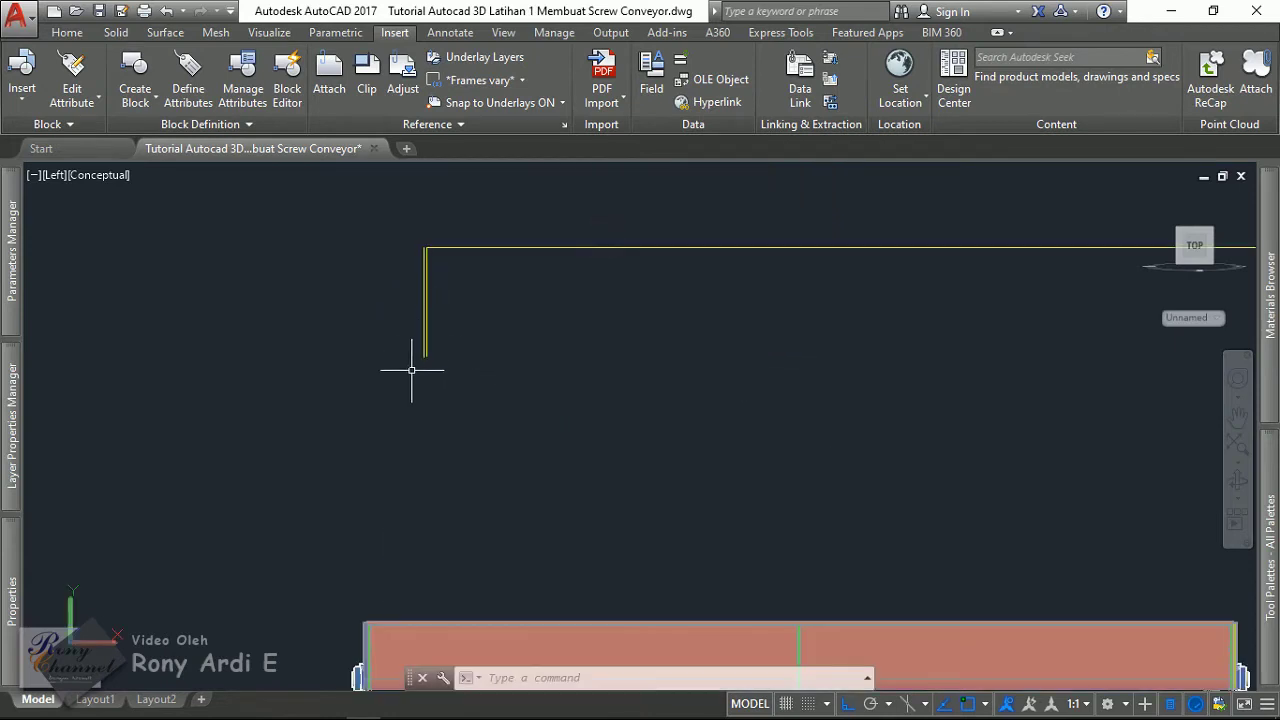
# - Draw a long base line from the left vertical's bottom far to the right
pyautogui.write('l')
pyautogui.press('Return')
pyautogui.scroll(3, 411, 366)
pyautogui.scroll(-2, 412, 364)
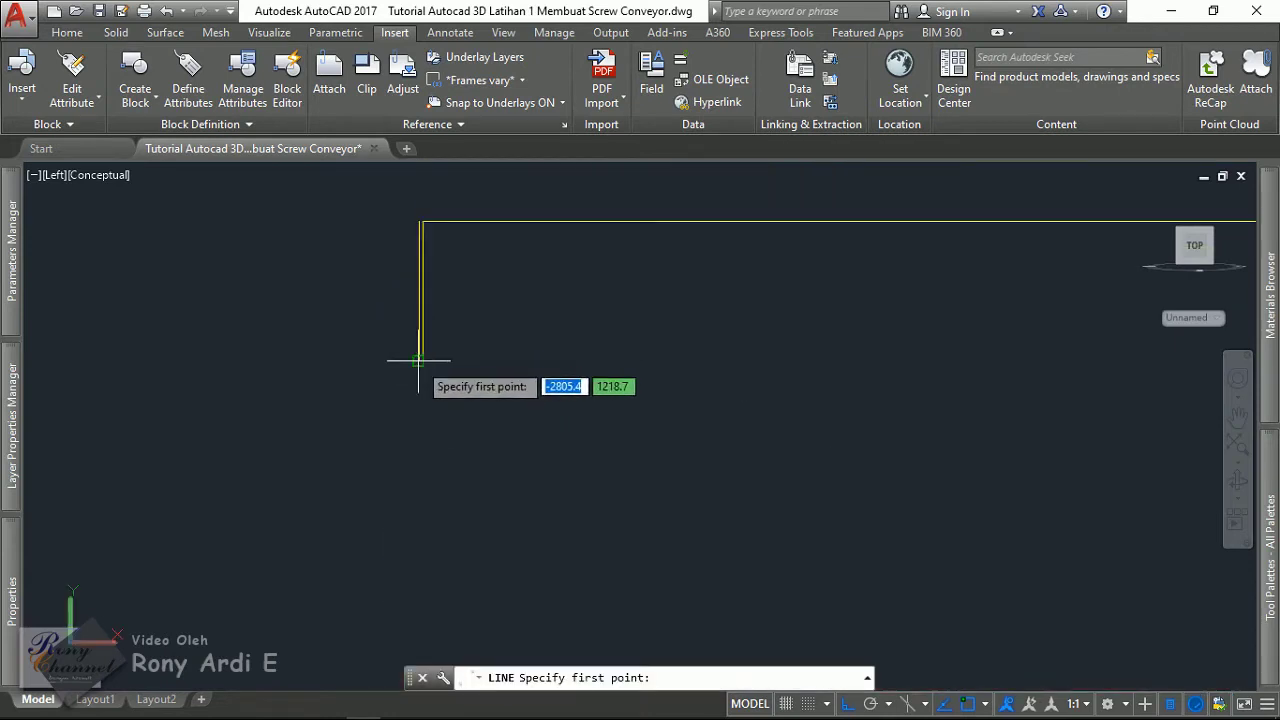
pyautogui.click(224, 354)
pyautogui.scroll(-2, 235, 358)
pyautogui.scroll(-1, 243, 363)
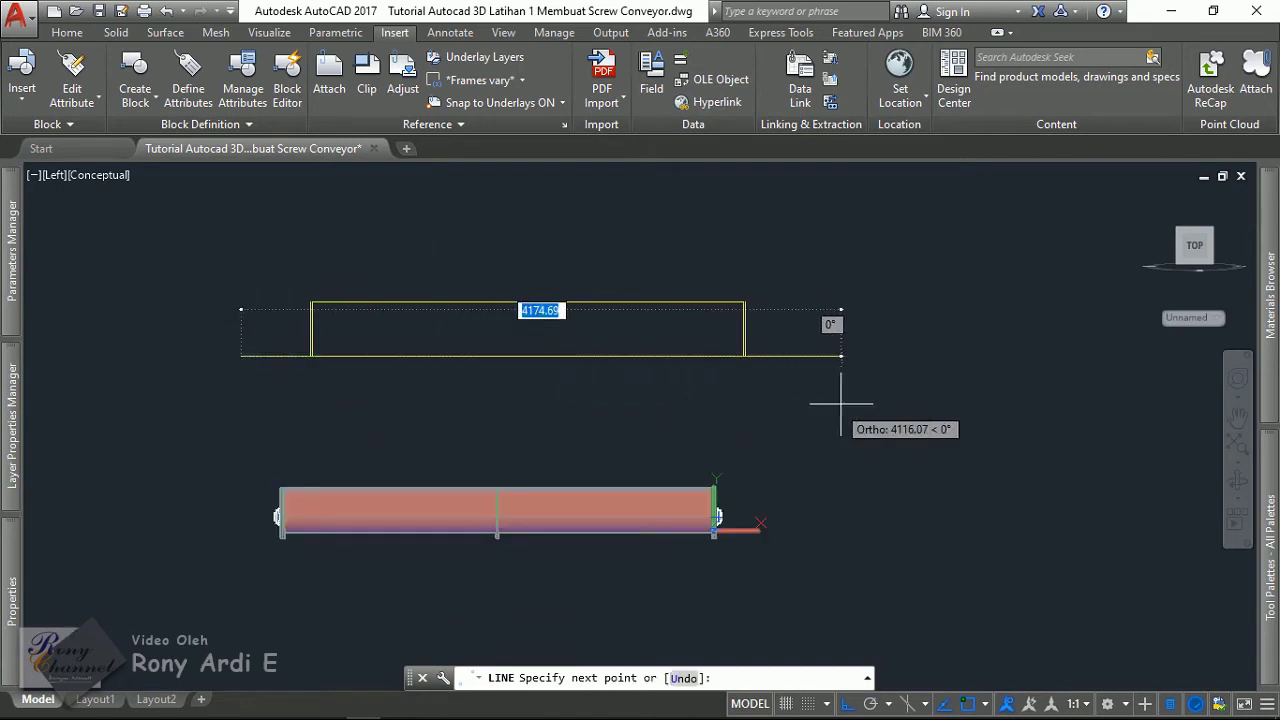
pyautogui.click(744, 355)
pyautogui.press('Return')
pyautogui.scroll(3, 265, 320)
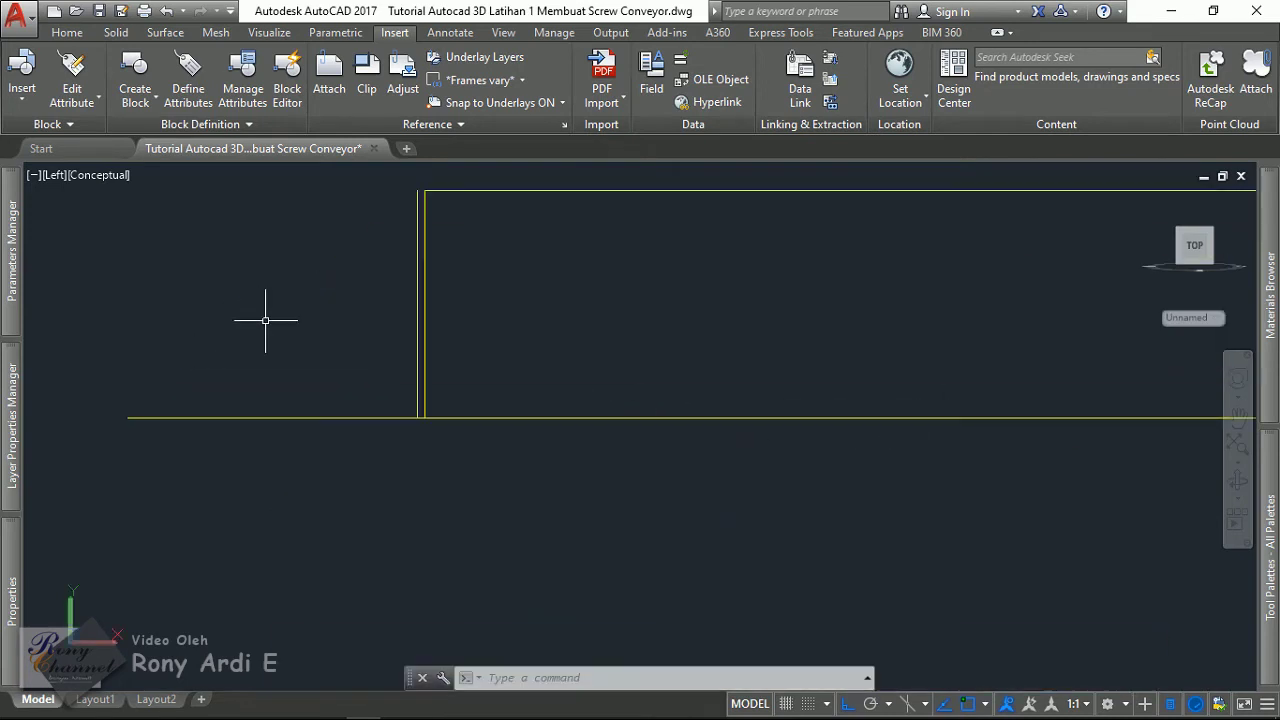
pyautogui.scroll(2, 295, 325)
pyautogui.scroll(-2, 366, 322)
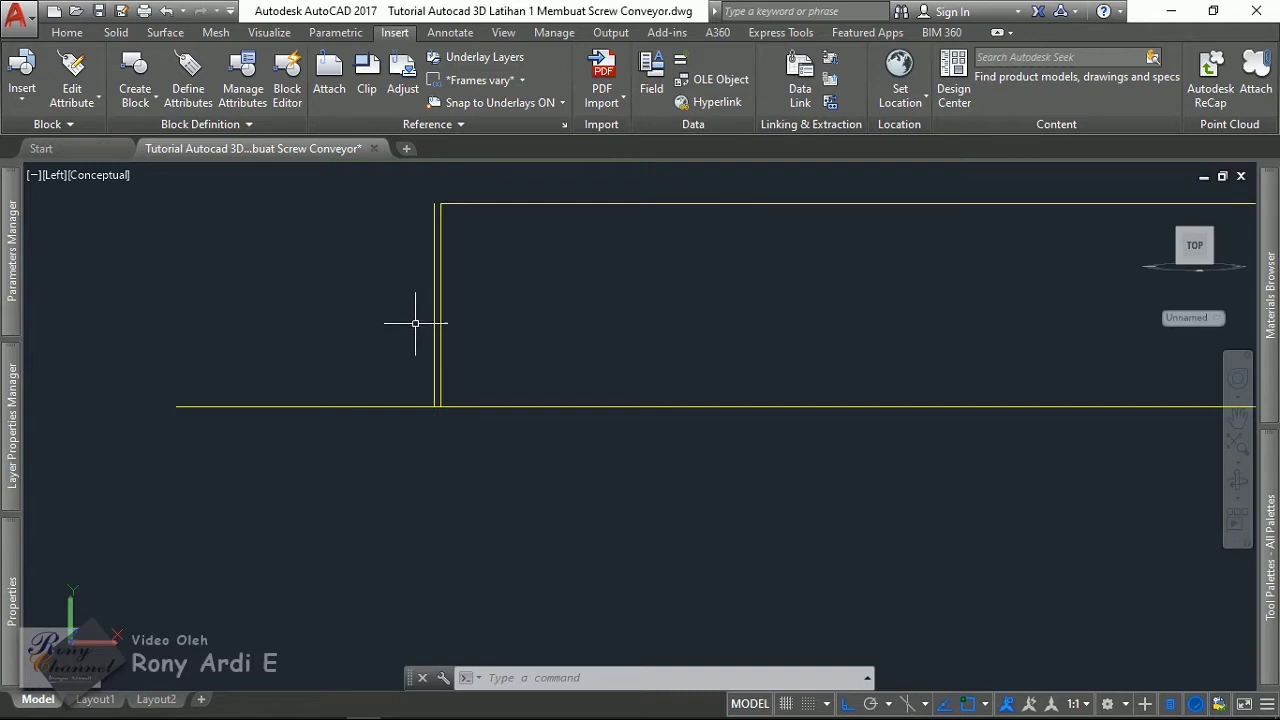
pyautogui.scroll(2, 478, 356)
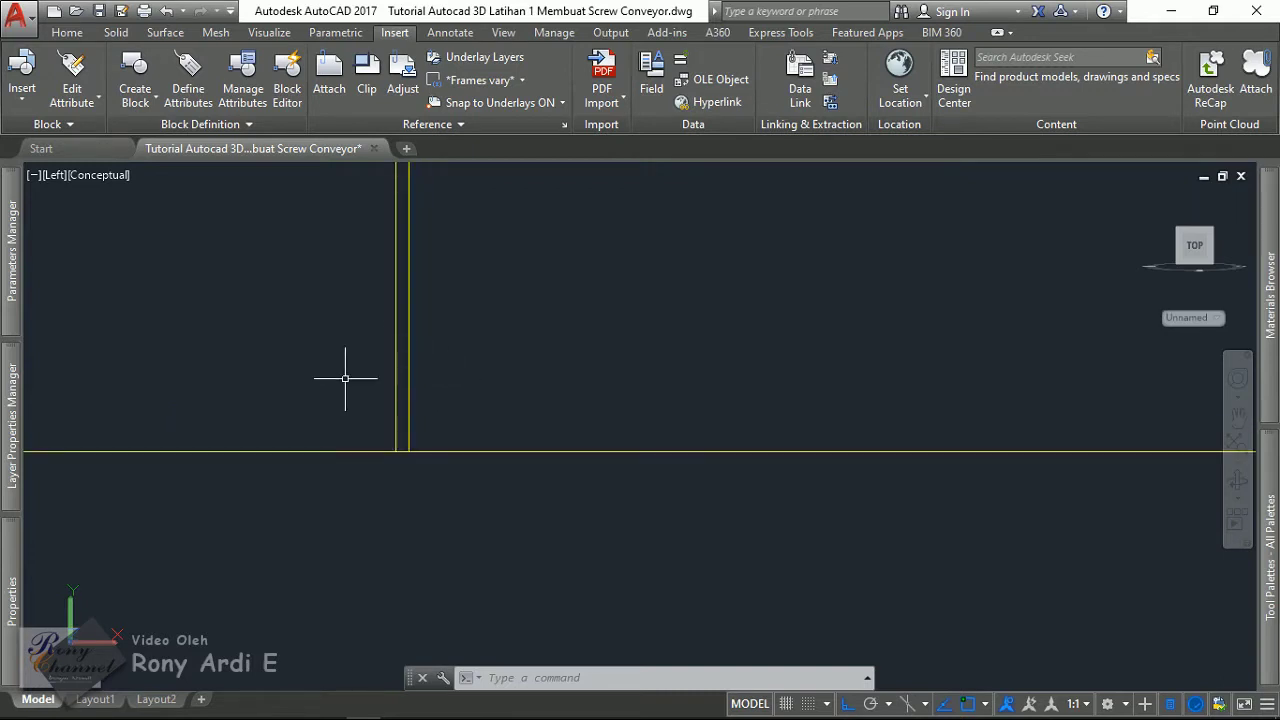
pyautogui.scroll(-5, 525, 295)
pyautogui.scroll(3, 481, 300)
pyautogui.scroll(-4, 471, 294)
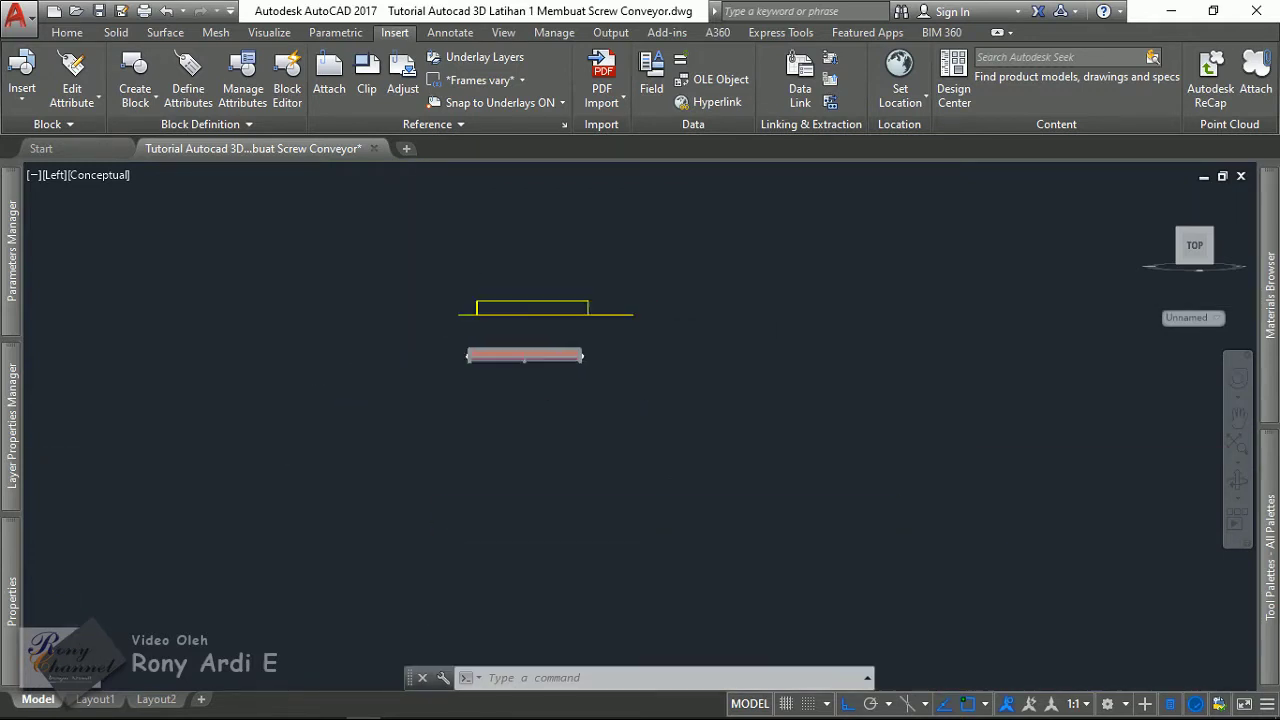
# - Orbit into a 3D view and zoom in on the end plate's hub
pyautogui.scroll(5, 522, 313)
pyautogui.keyDown('shift'); pyautogui.moveTo(518, 313); pyautogui.dragTo(895, 442, button='middle'); pyautogui.keyUp('shift')
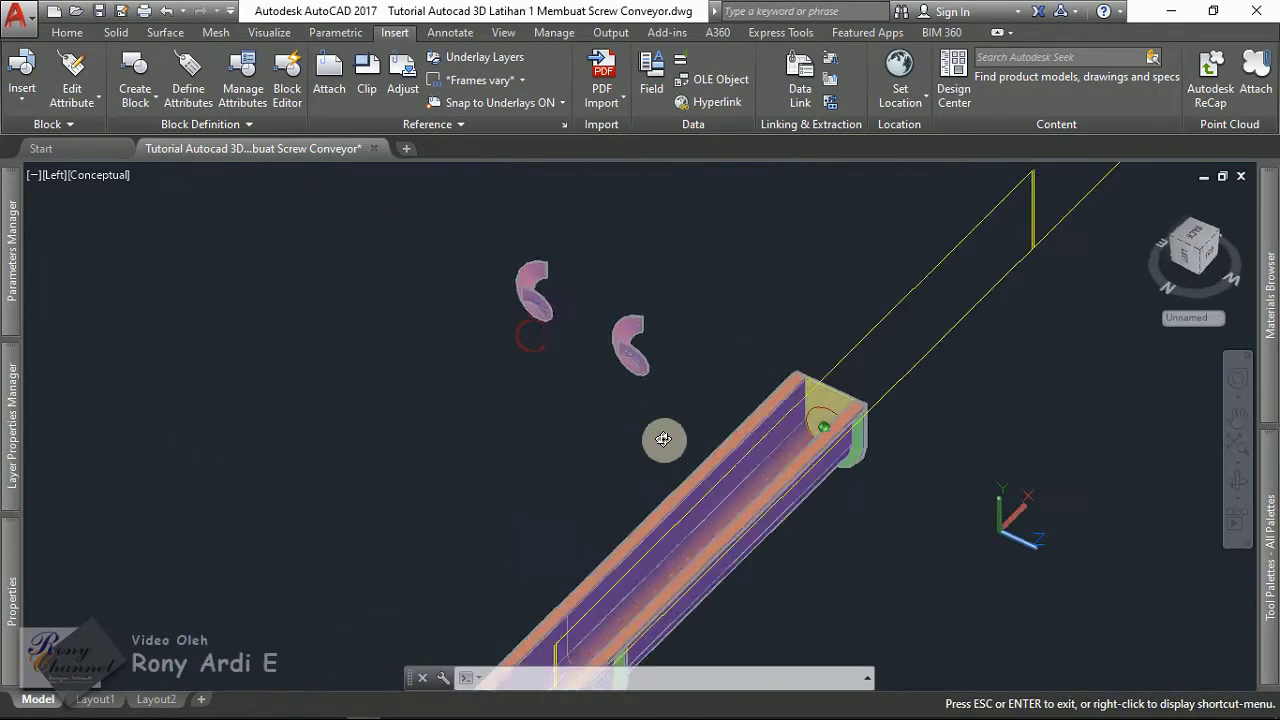
pyautogui.scroll(2, 810, 445)
pyautogui.scroll(1, 775, 443)
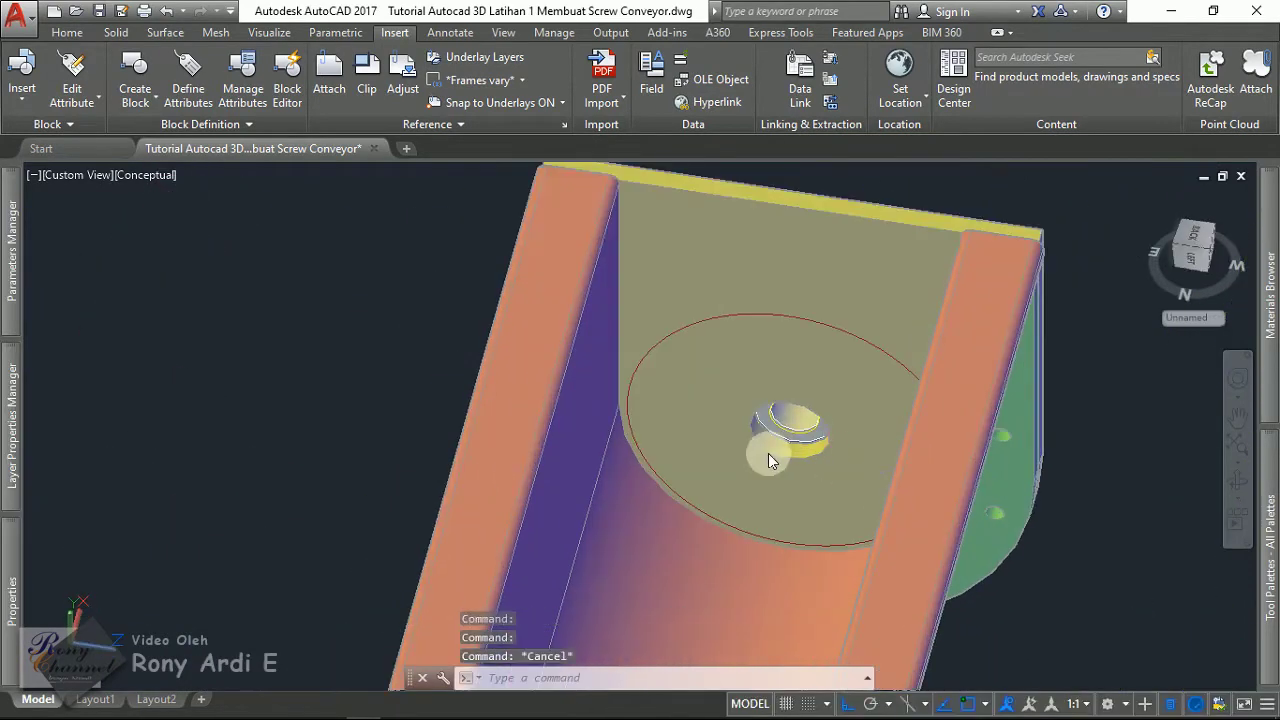
pyautogui.scroll(2, 798, 432)
pyautogui.scroll(1, 798, 432)
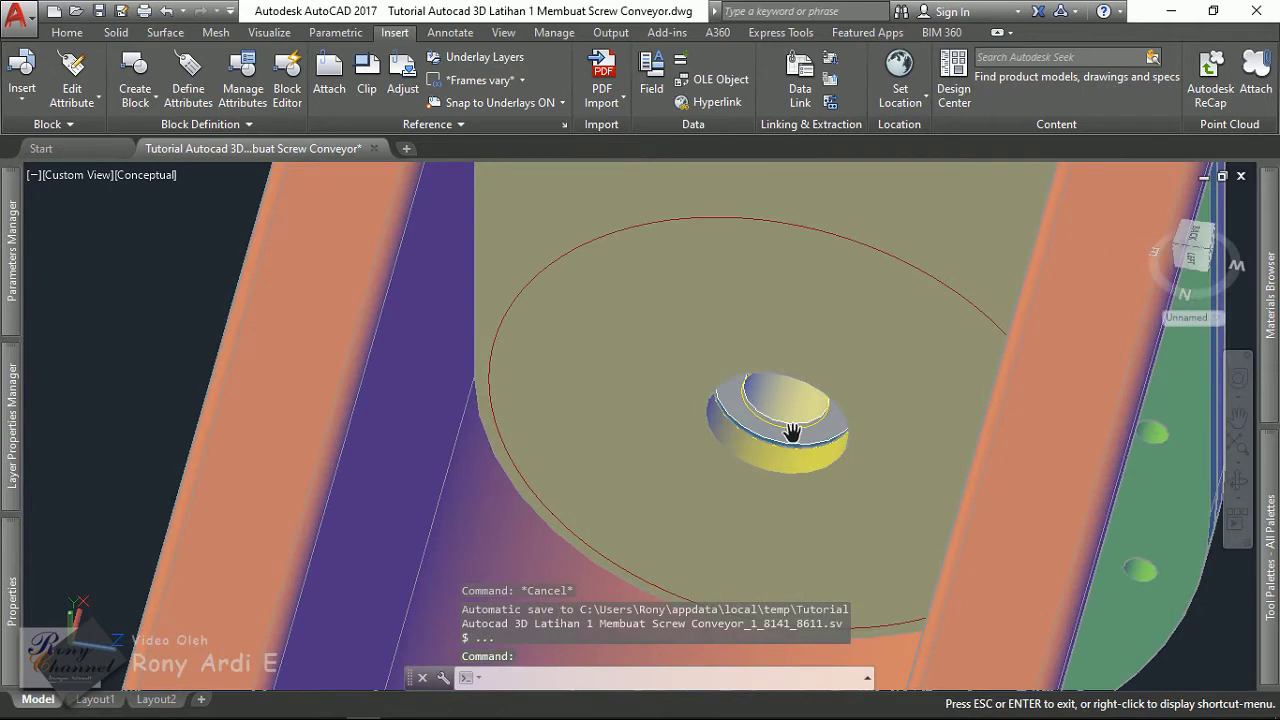
pyautogui.press('Escape')
pyautogui.press('Escape')
pyautogui.write('DI')
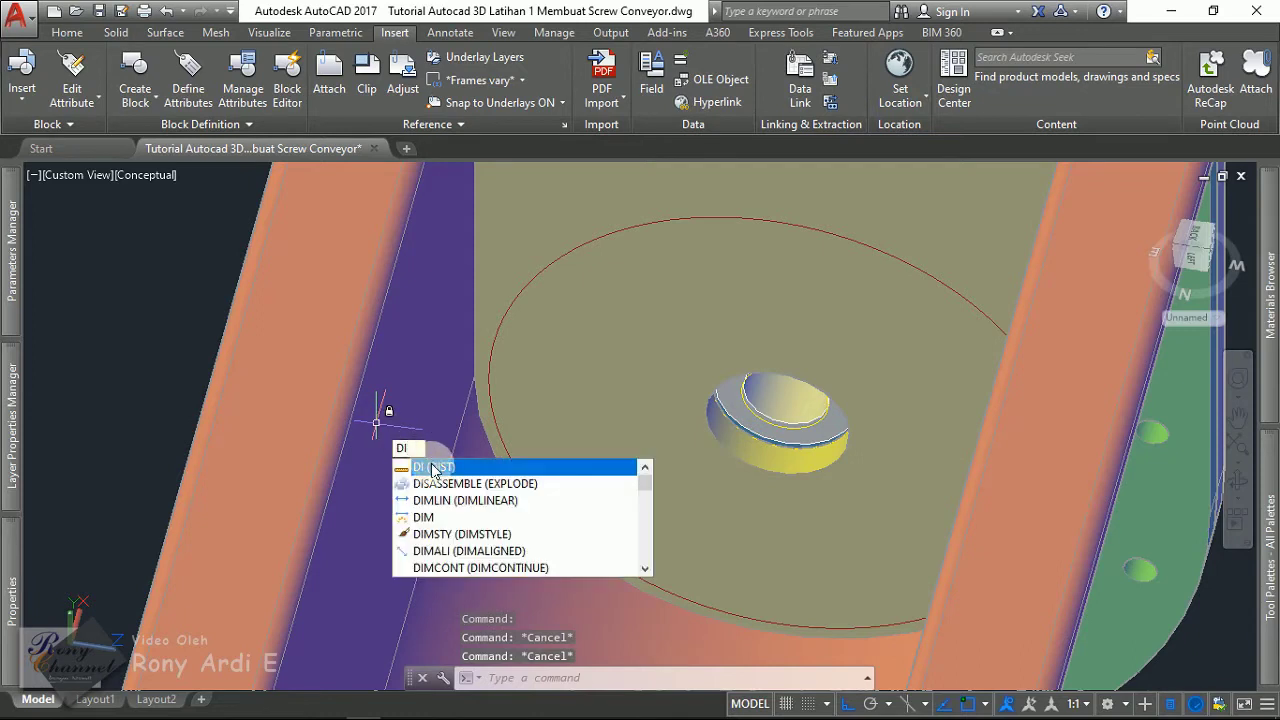
# - Measure between the hub's outer and inner circle centres with CEN snaps, reading 14.10
pyautogui.click(433, 468)
pyautogui.write('cen')
pyautogui.press('Return')
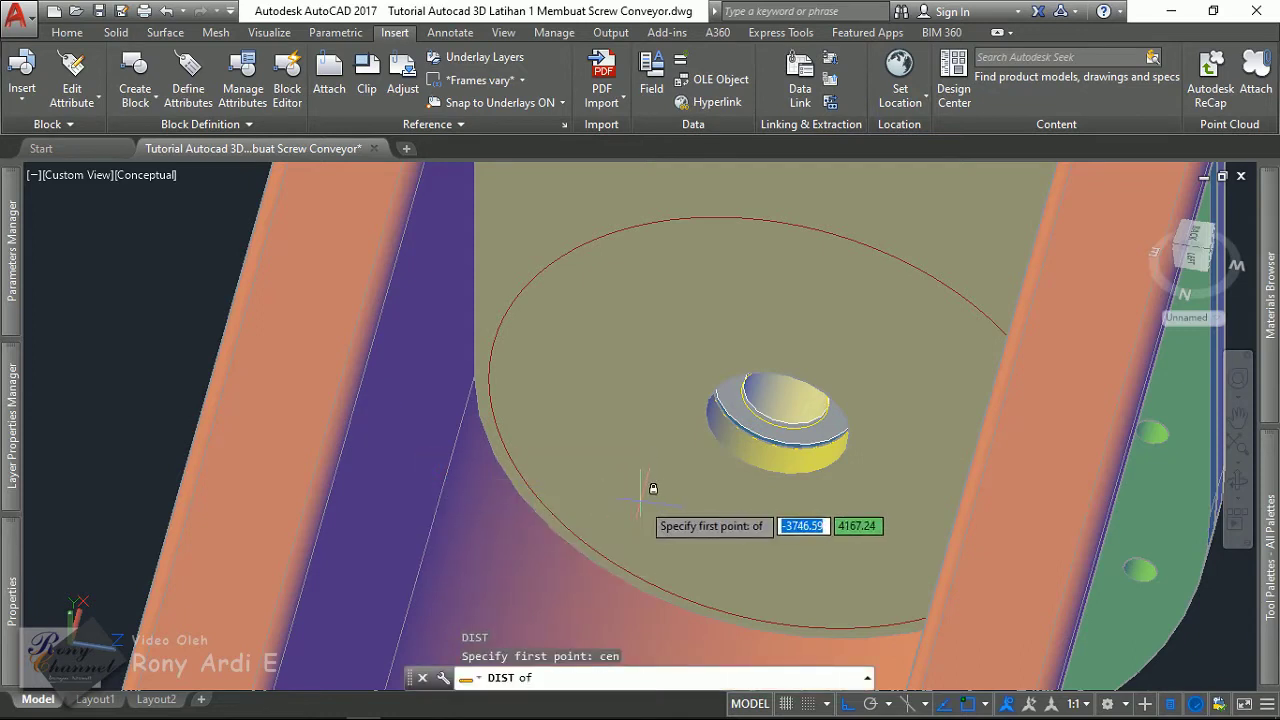
pyautogui.scroll(2, 737, 443)
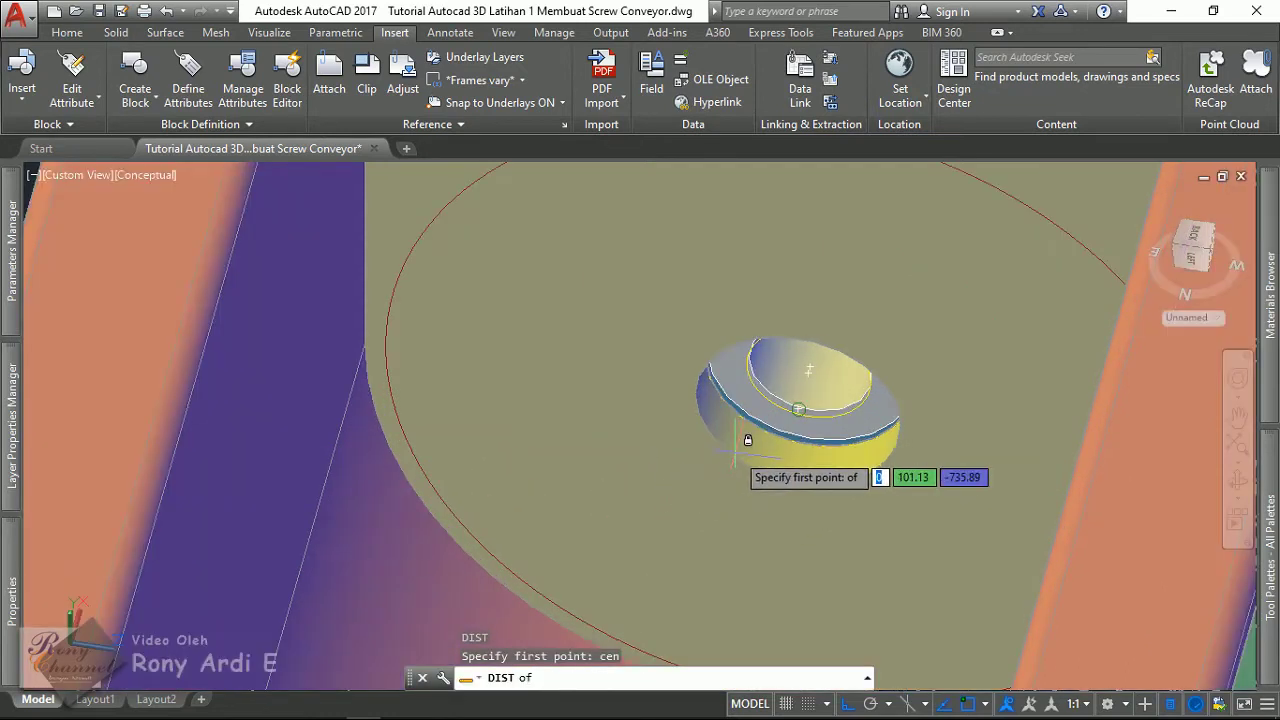
pyautogui.click(731, 450)
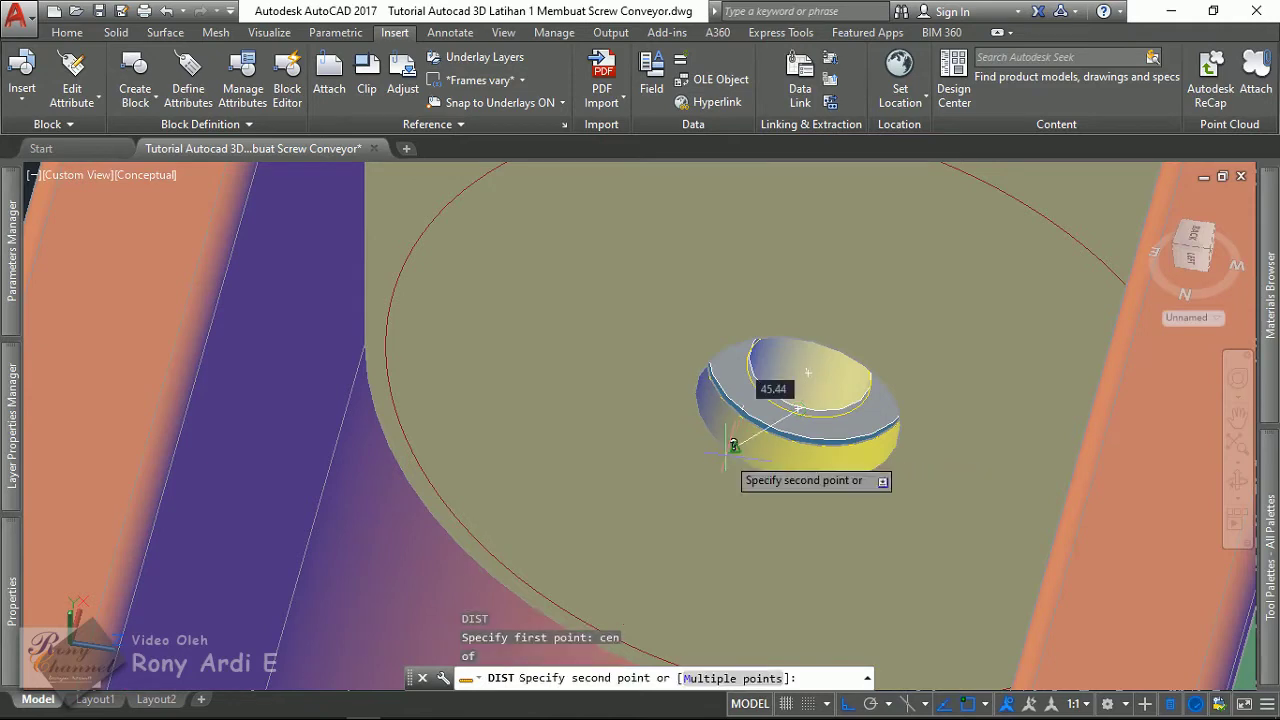
pyautogui.write('cen')
pyautogui.press('Return')
pyautogui.scroll(2, 778, 391)
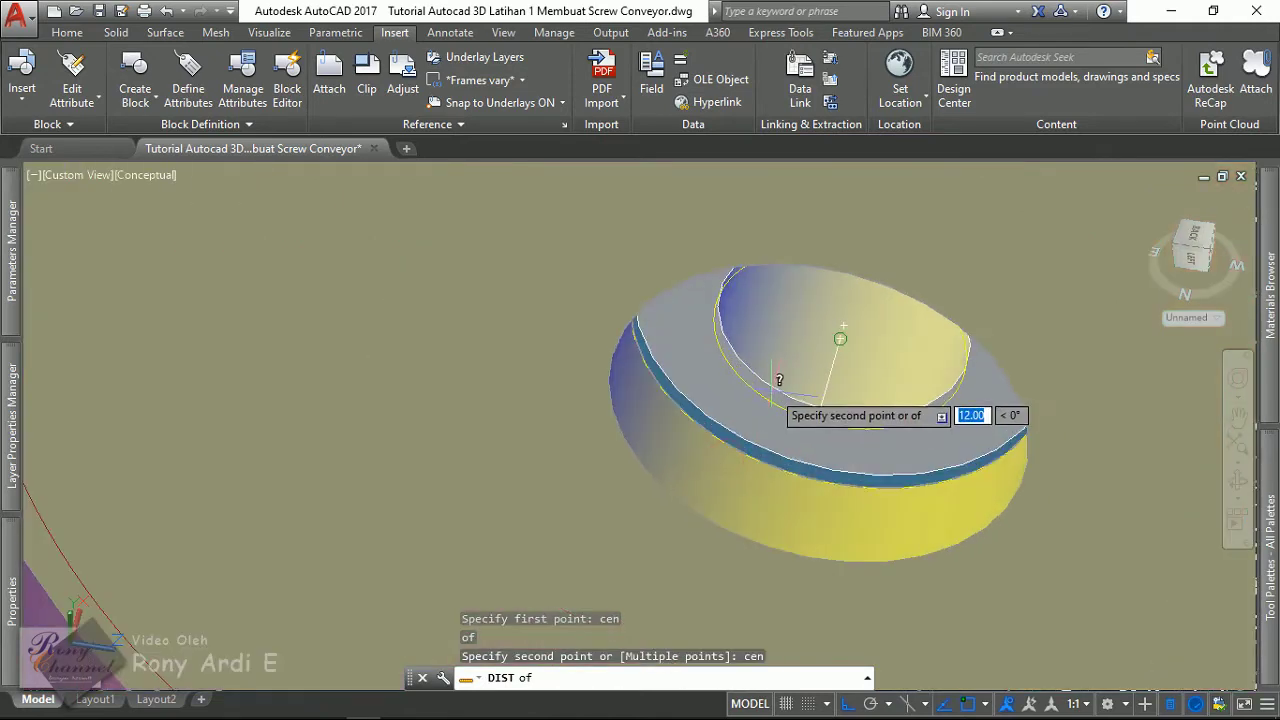
pyautogui.scroll(2, 760, 355)
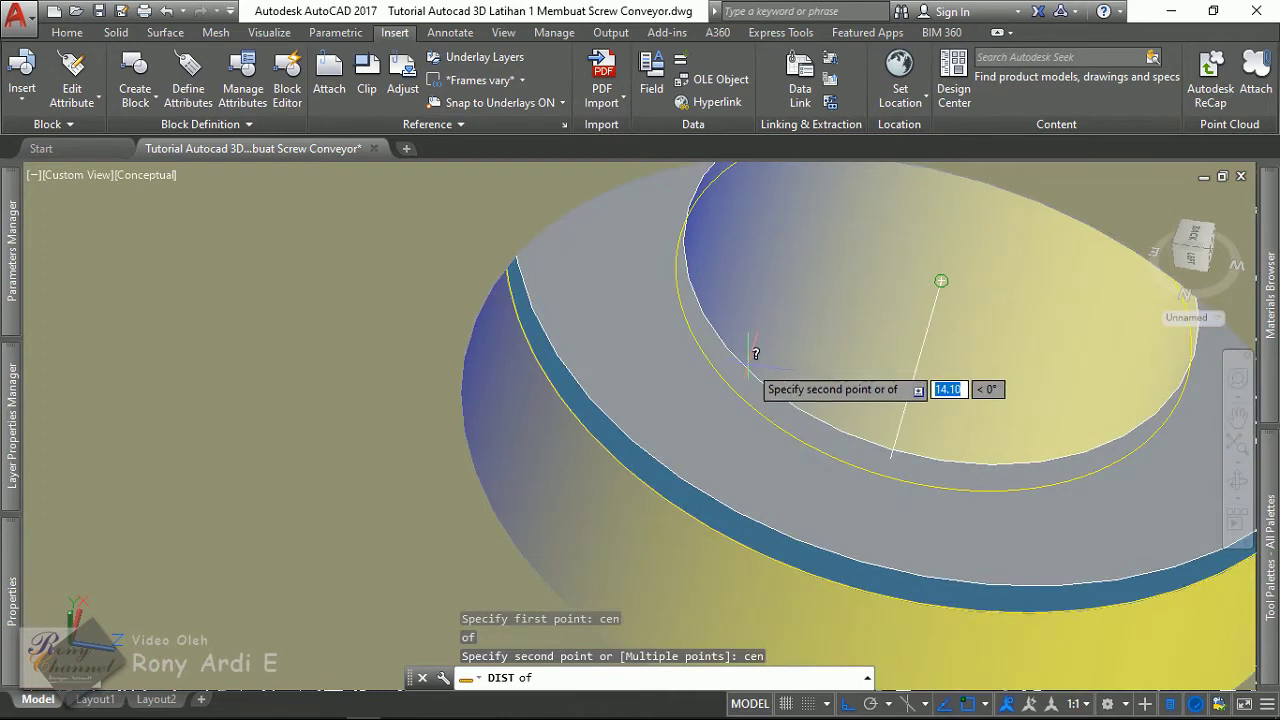
pyautogui.click(746, 364)
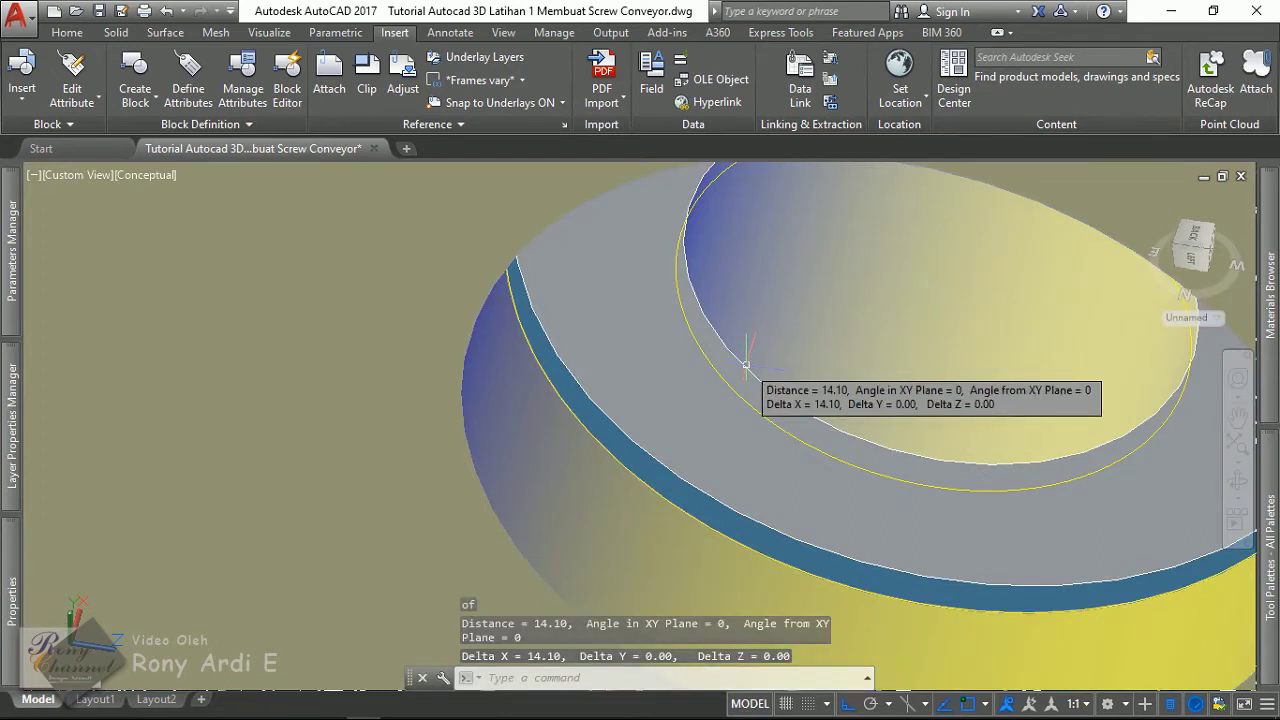
pyautogui.scroll(-5, 471, 424)
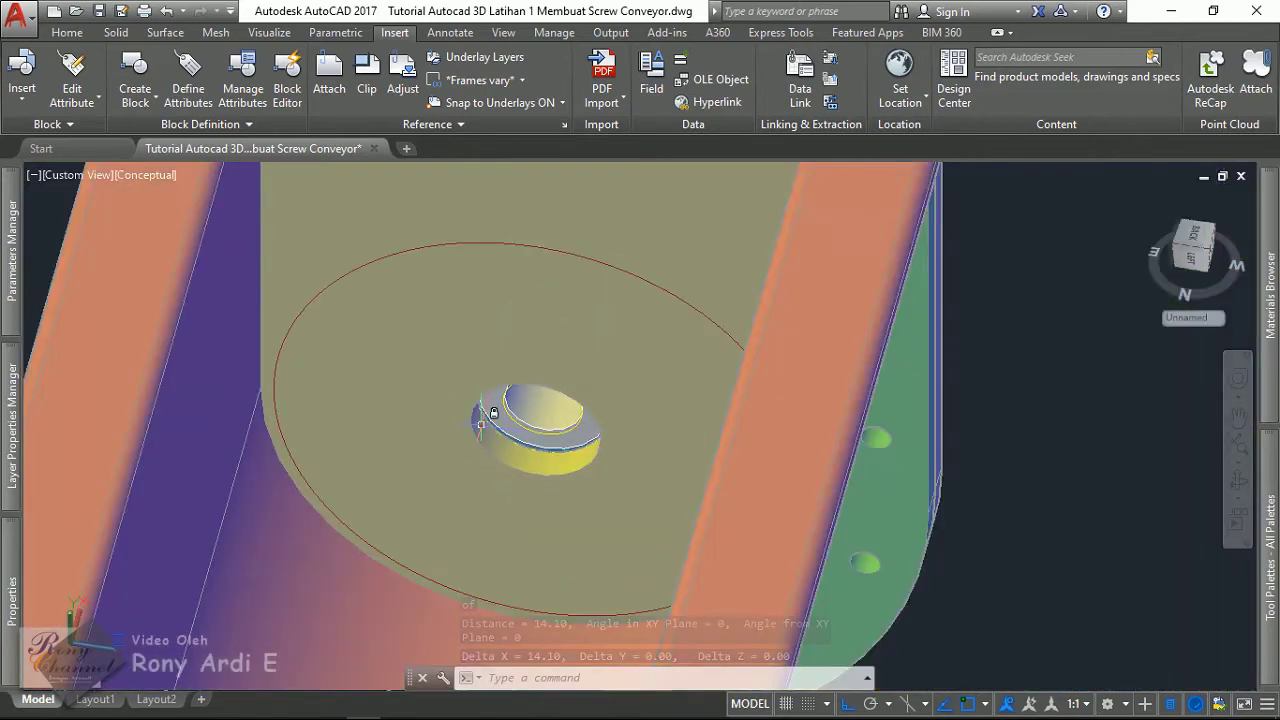
pyautogui.scroll(-5, 493, 412)
pyautogui.press('Escape')
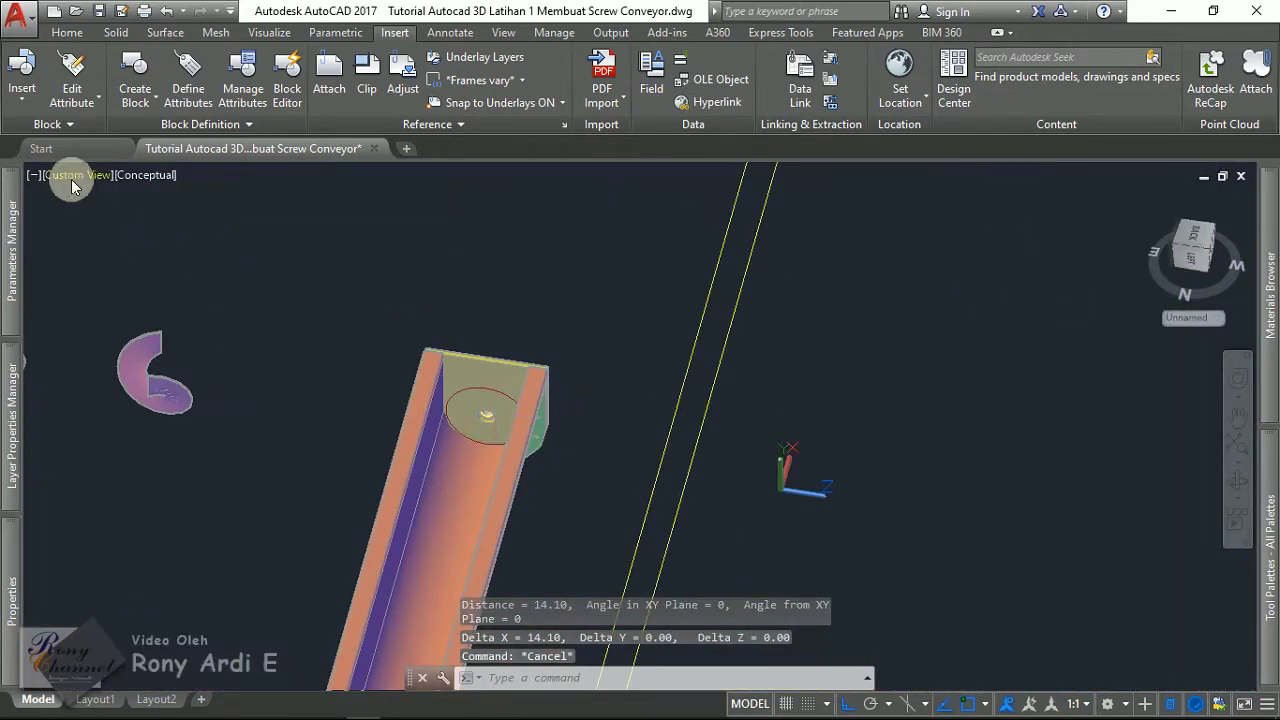
pyautogui.click(72, 180)
# - Switch the viewport to the Left view
pyautogui.click(127, 263)
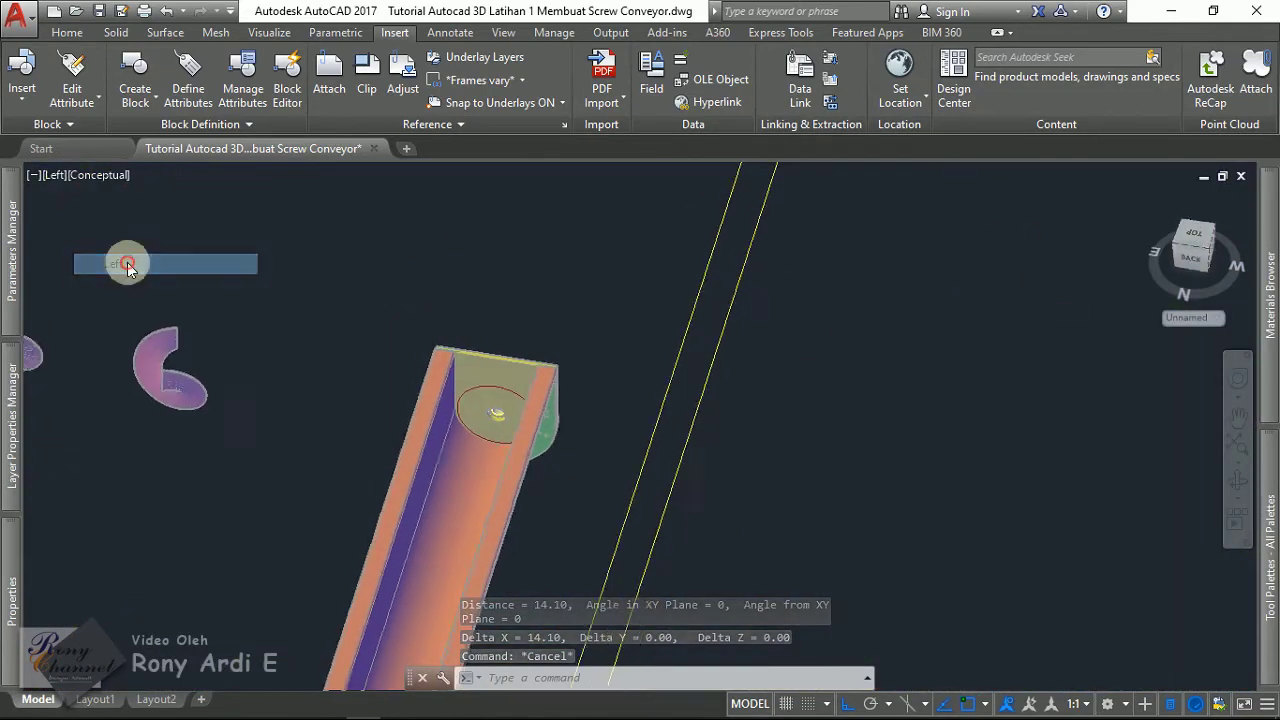
pyautogui.scroll(-3, 466, 346)
pyautogui.scroll(5, 568, 352)
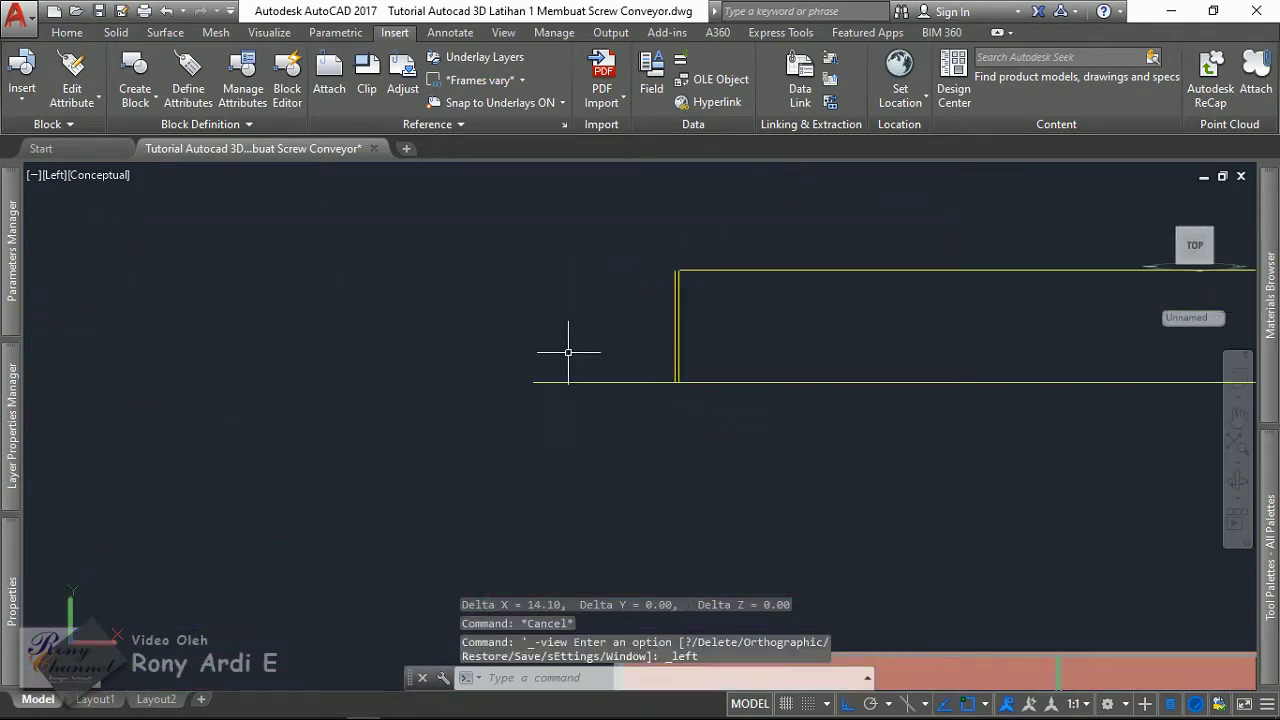
pyautogui.scroll(3, 568, 352)
# - Offset the vertical line 14 units to both its left and right
pyautogui.write('o')
pyautogui.press('Return')
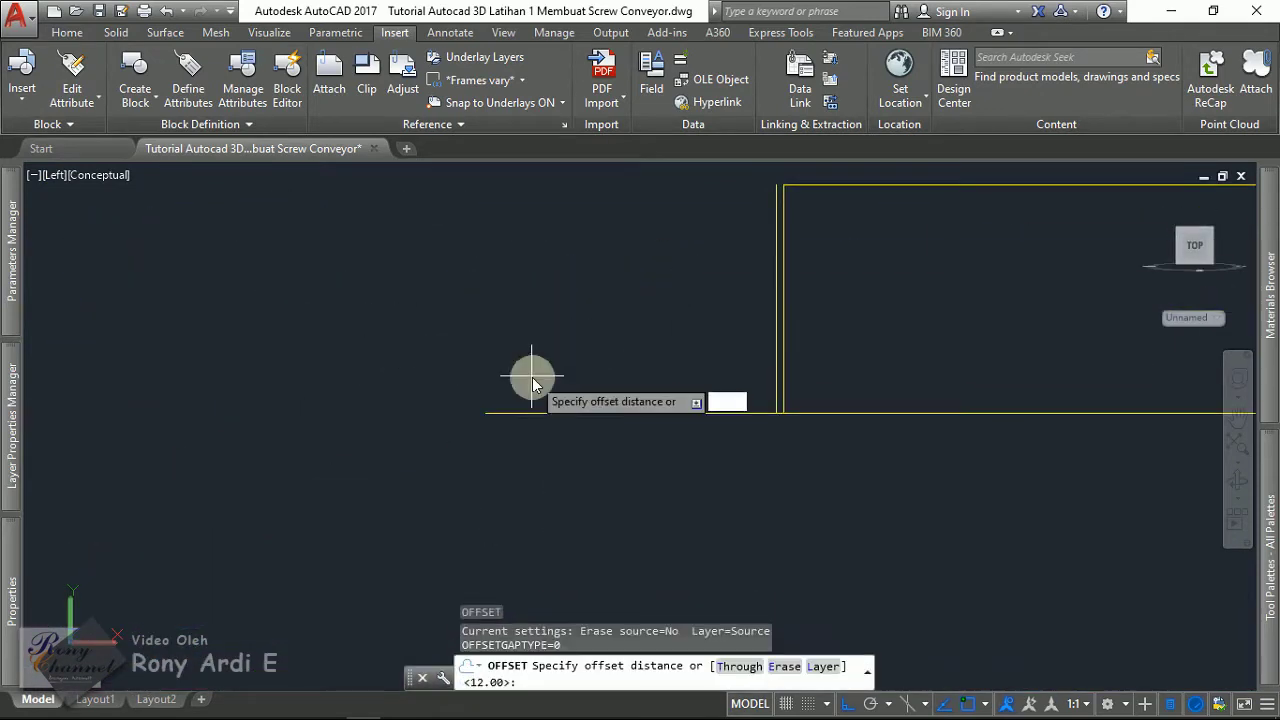
pyautogui.write('14')
pyautogui.press('Return')
pyautogui.scroll(3, 745, 335)
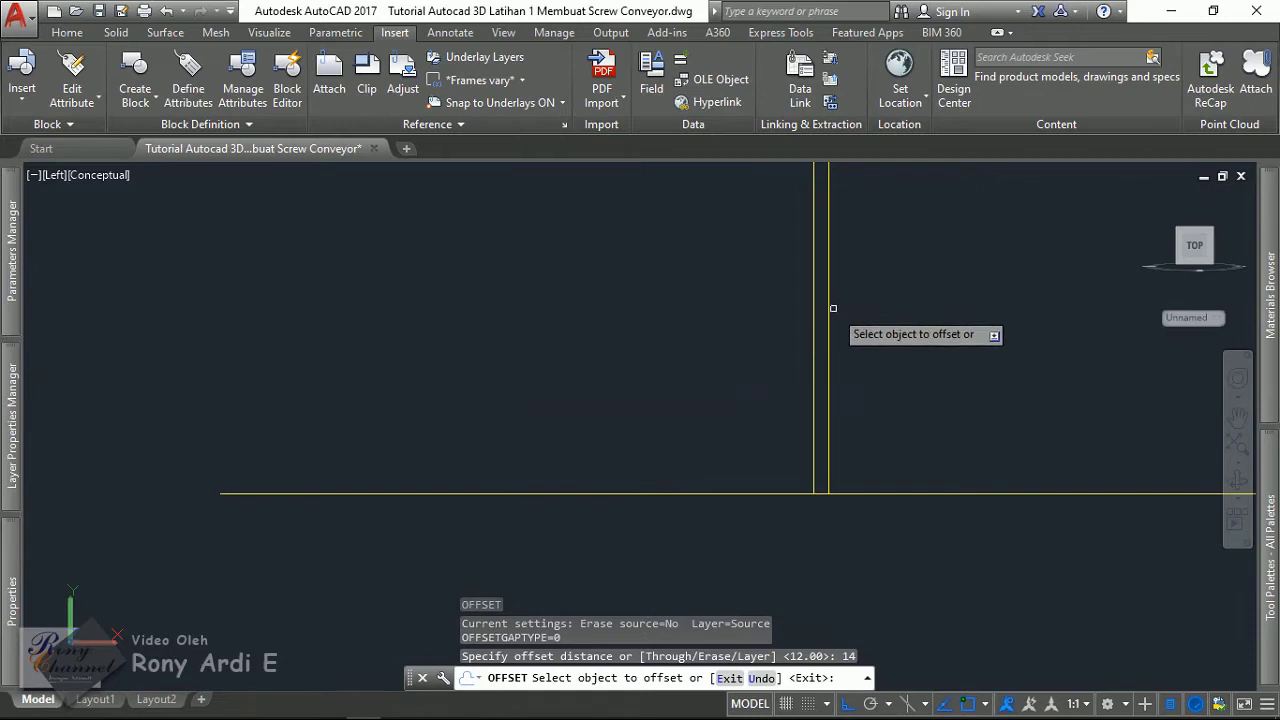
pyautogui.click(829, 317)
pyautogui.click(753, 318)
pyautogui.scroll(-3, 637, 315)
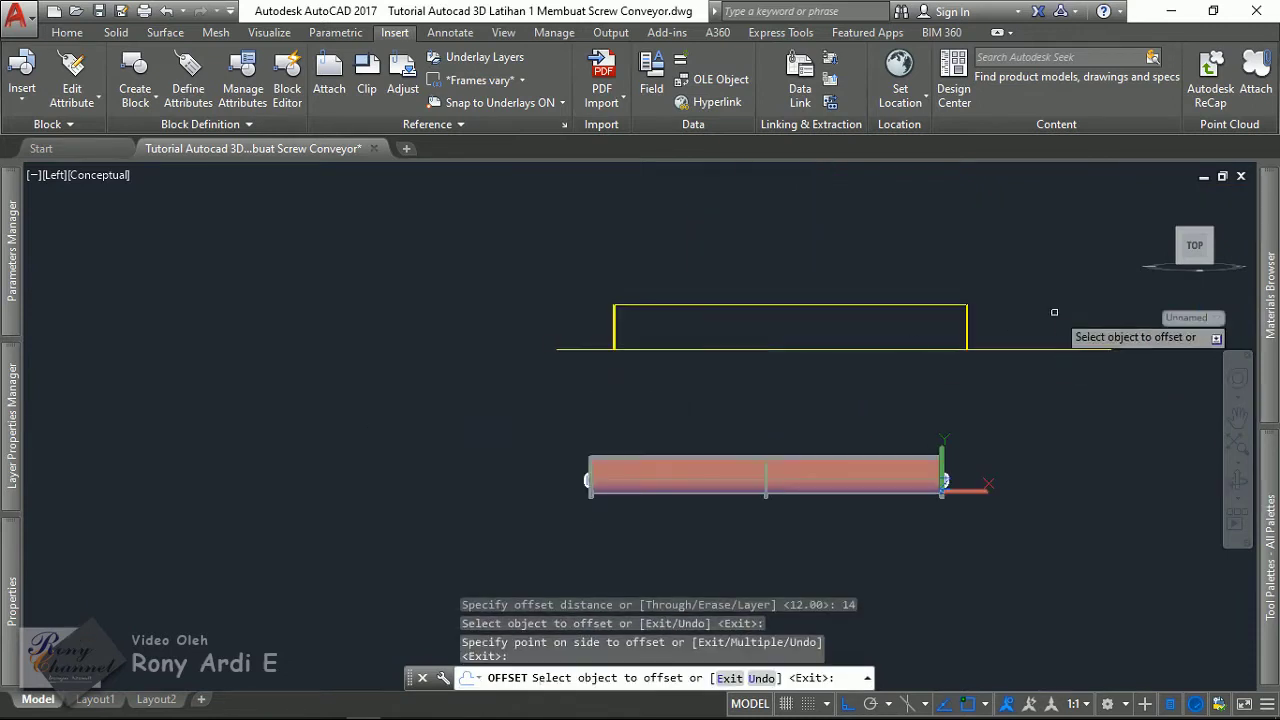
pyautogui.scroll(3, 887, 345)
pyautogui.scroll(2, 887, 345)
pyautogui.click(913, 346)
pyautogui.click(982, 345)
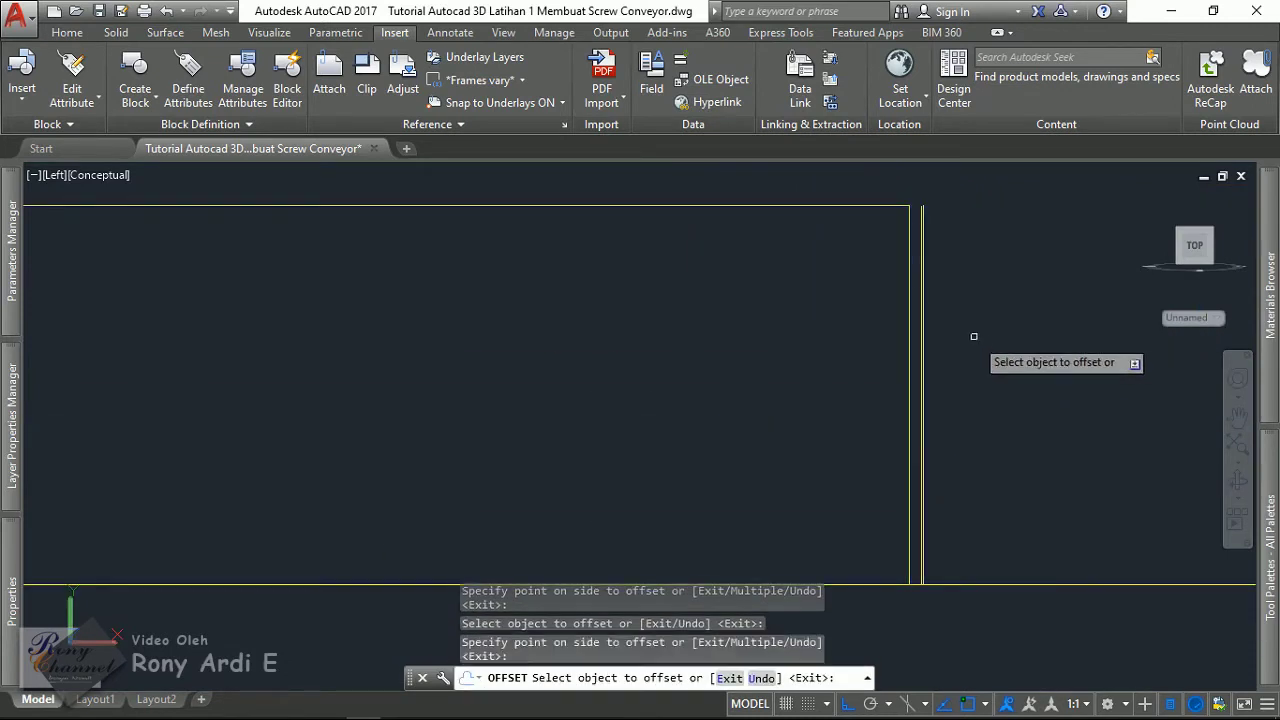
pyautogui.press('Escape')
pyautogui.scroll(-5, 716, 255)
pyautogui.scroll(3, 710, 320)
pyautogui.scroll(5, 686, 343)
pyautogui.moveTo(686, 343)
pyautogui.keyDown('shift'); pyautogui.mouseDown(button='middle')
pyautogui.moveTo(675, 367)
pyautogui.moveTo(611, 369)
pyautogui.mouseUp(button='middle'); pyautogui.keyUp('shift')
# - Measure from the bearing bore's centre to the end plate's centre with DIST, reading 40.20
pyautogui.scroll(5, 630, 372)
pyautogui.scroll(2, 640, 375)
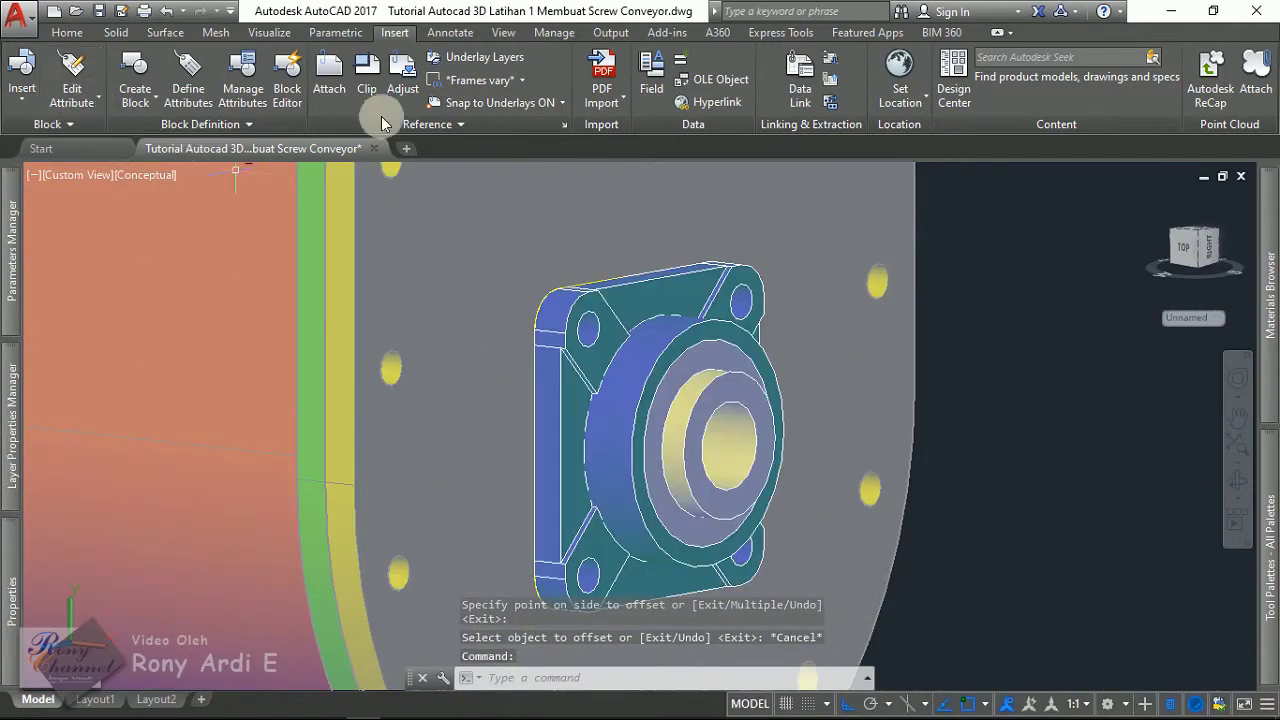
pyautogui.write('DI')
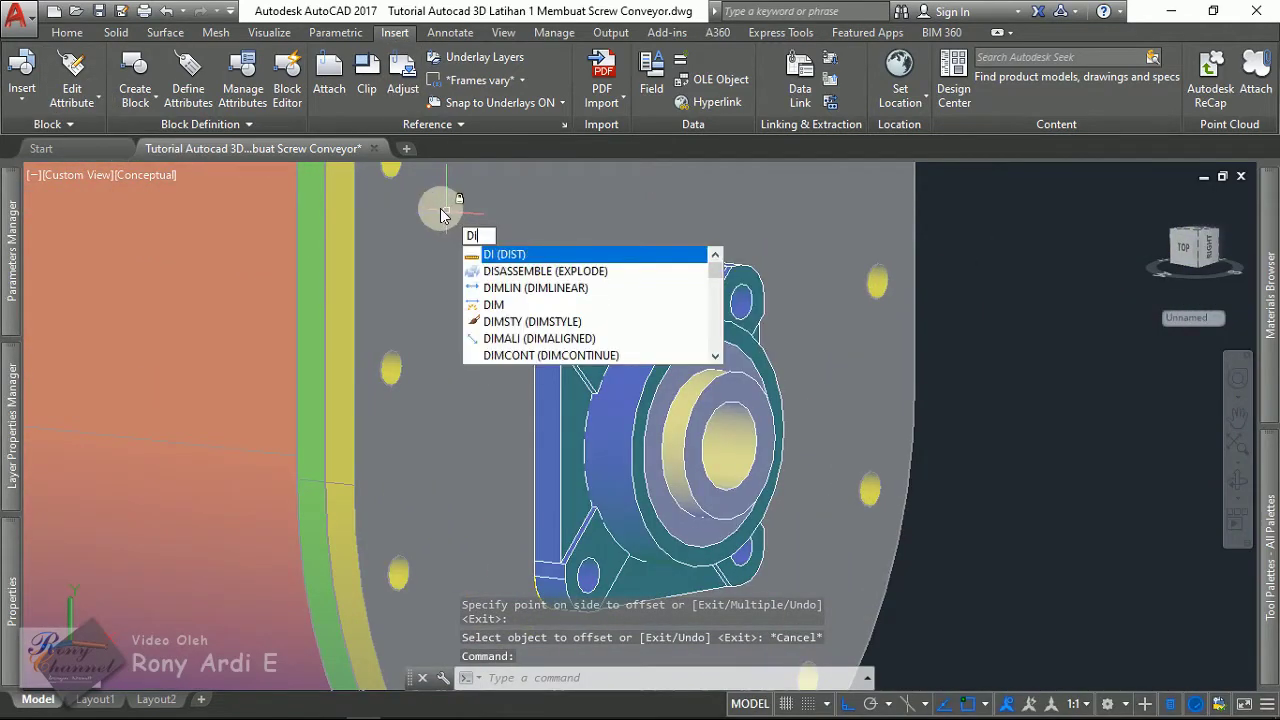
pyautogui.press('Return')
pyautogui.scroll(2, 729, 408)
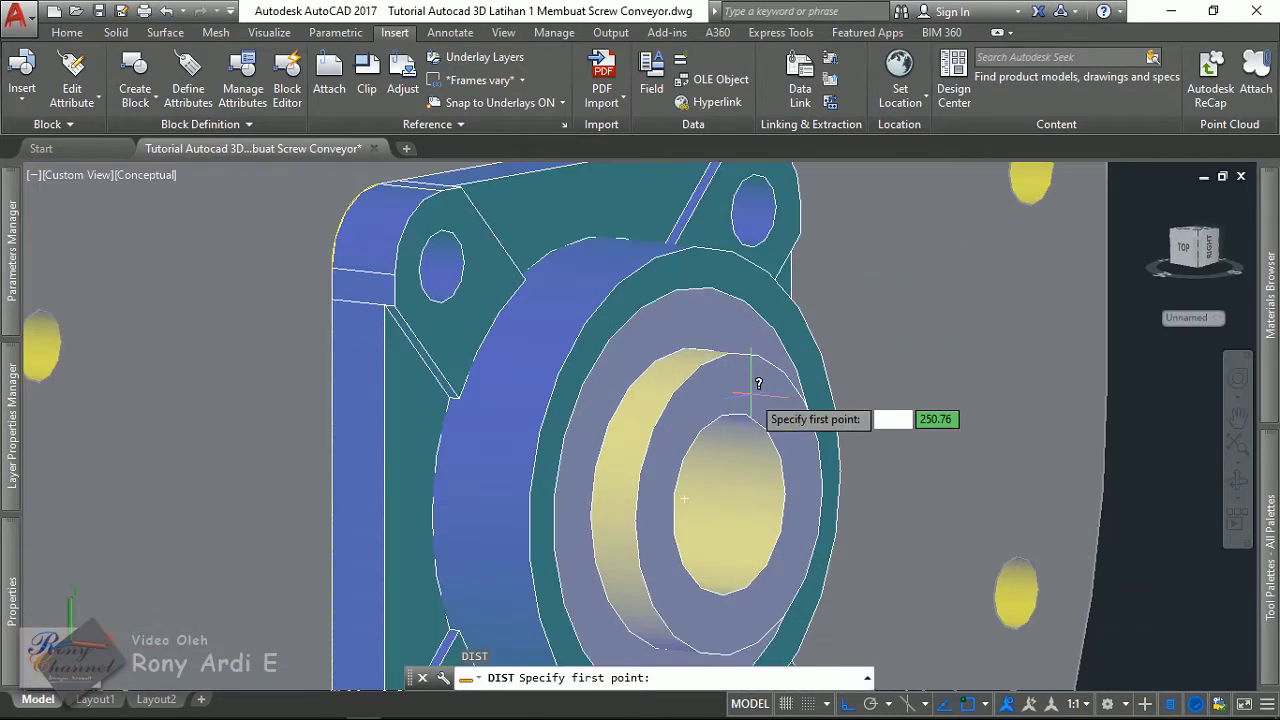
pyautogui.scroll(2, 757, 371)
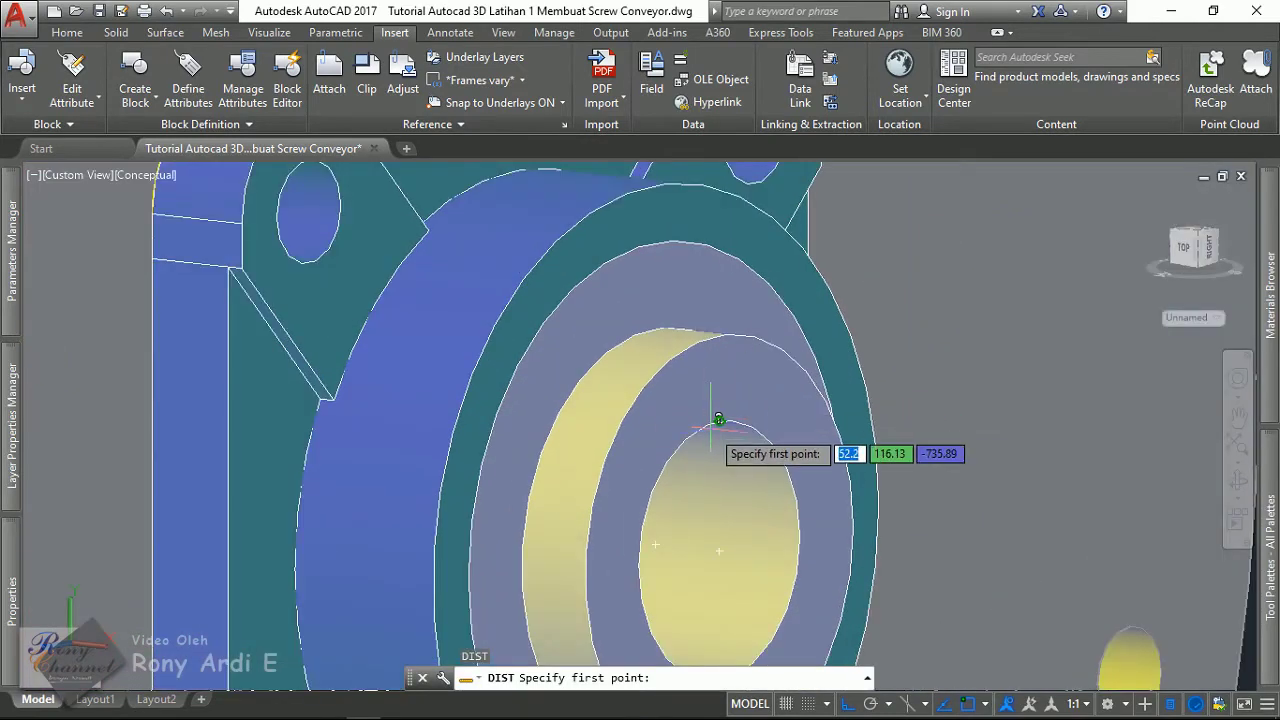
pyautogui.write('n')
pyautogui.press('Return')
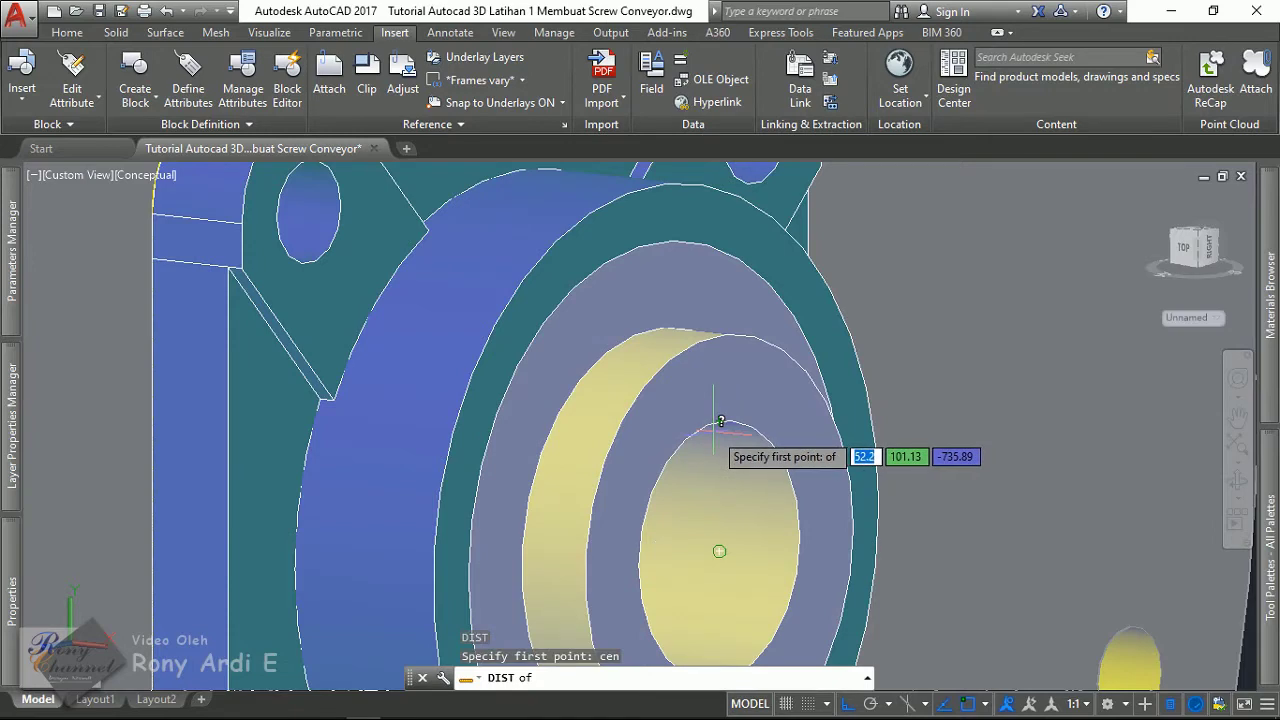
pyautogui.click(718, 419)
pyautogui.scroll(-8, 718, 419)
pyautogui.scroll(3, 690, 520)
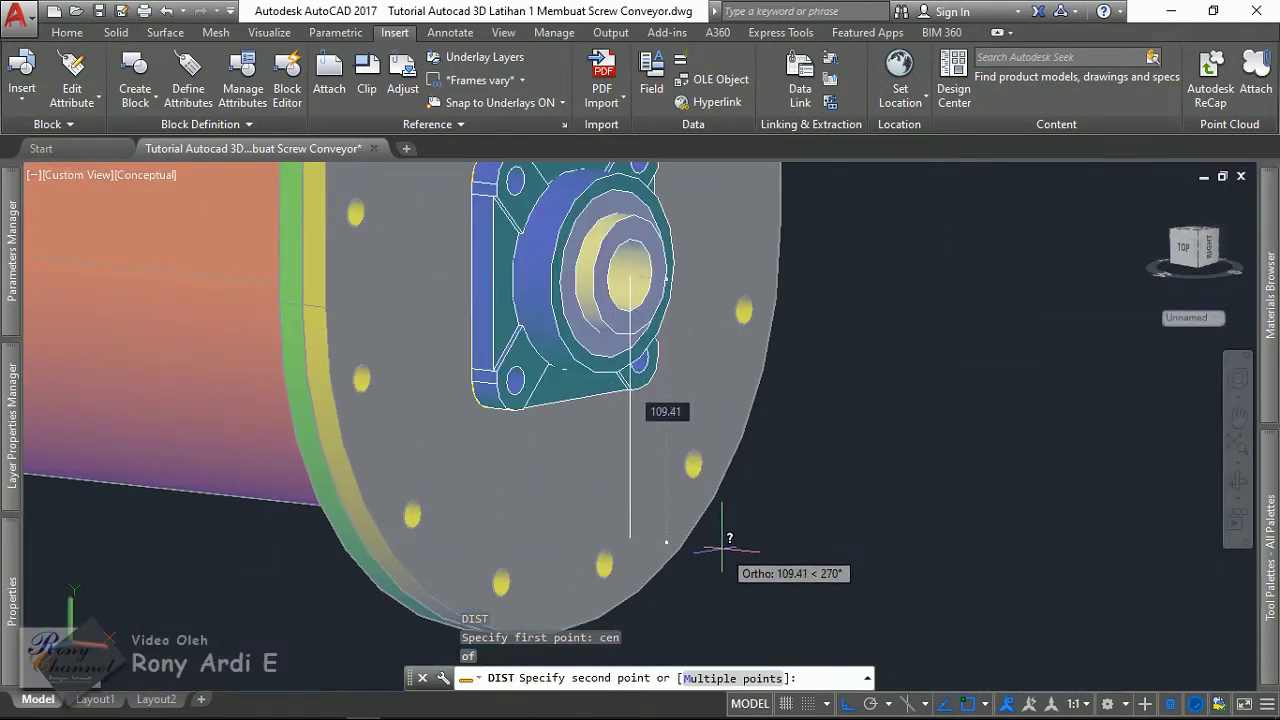
pyautogui.write('cen')
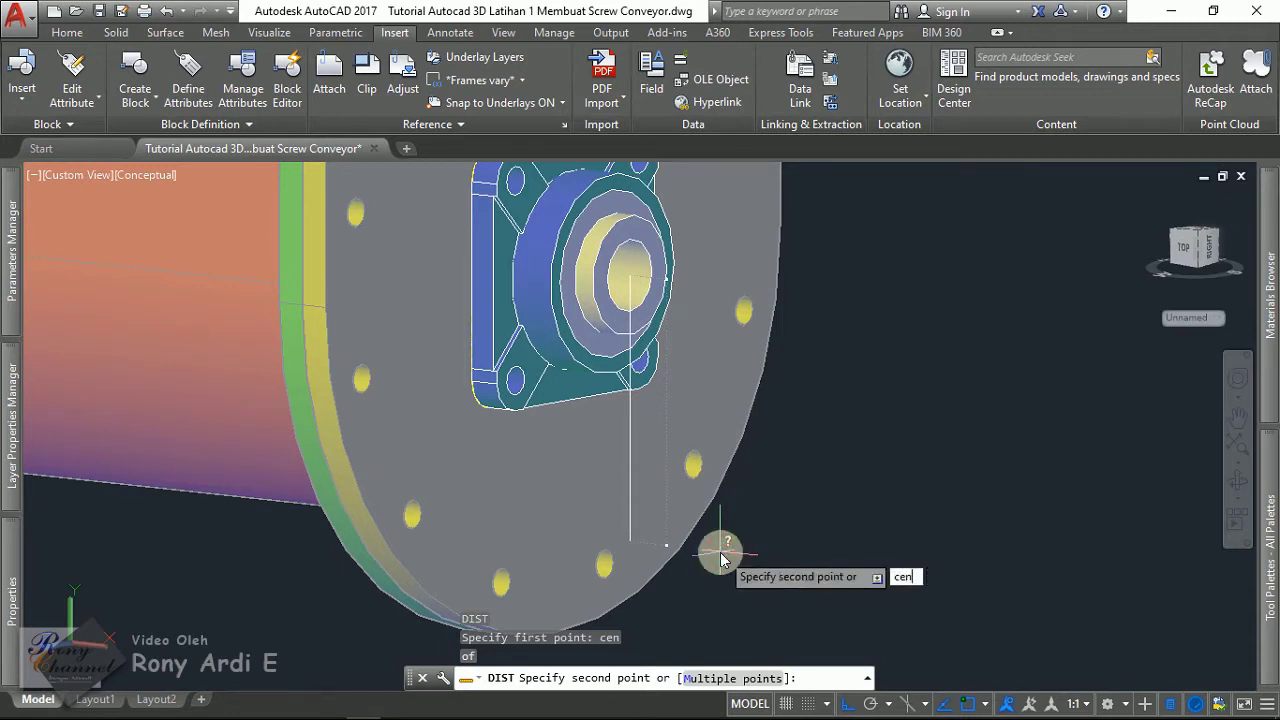
pyautogui.press('Return')
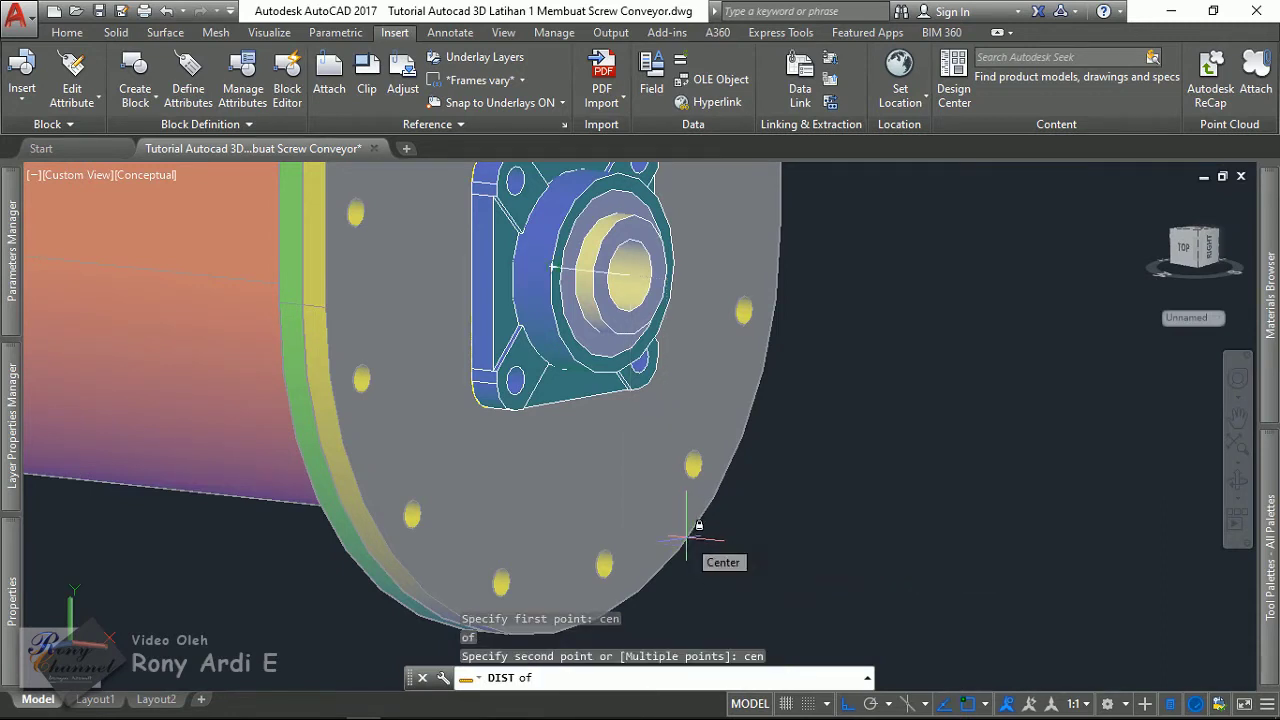
pyautogui.click(686, 537)
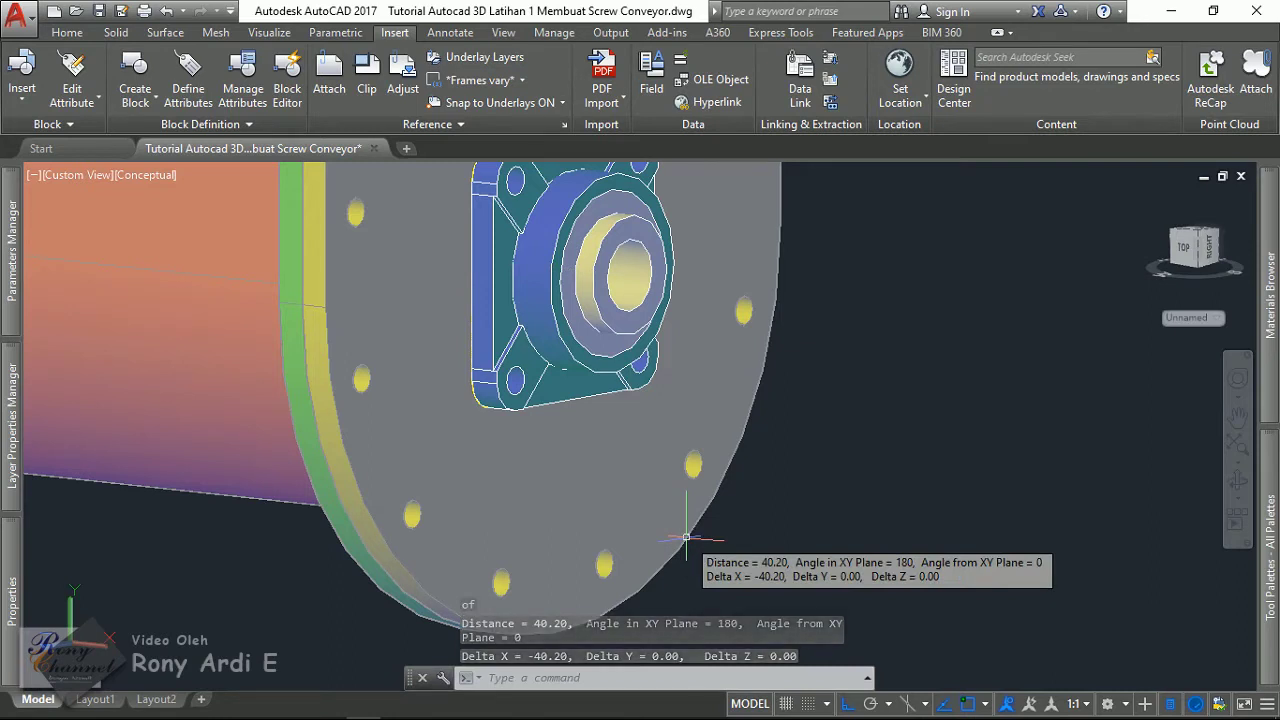
pyautogui.press('Escape')
pyautogui.press('Escape')
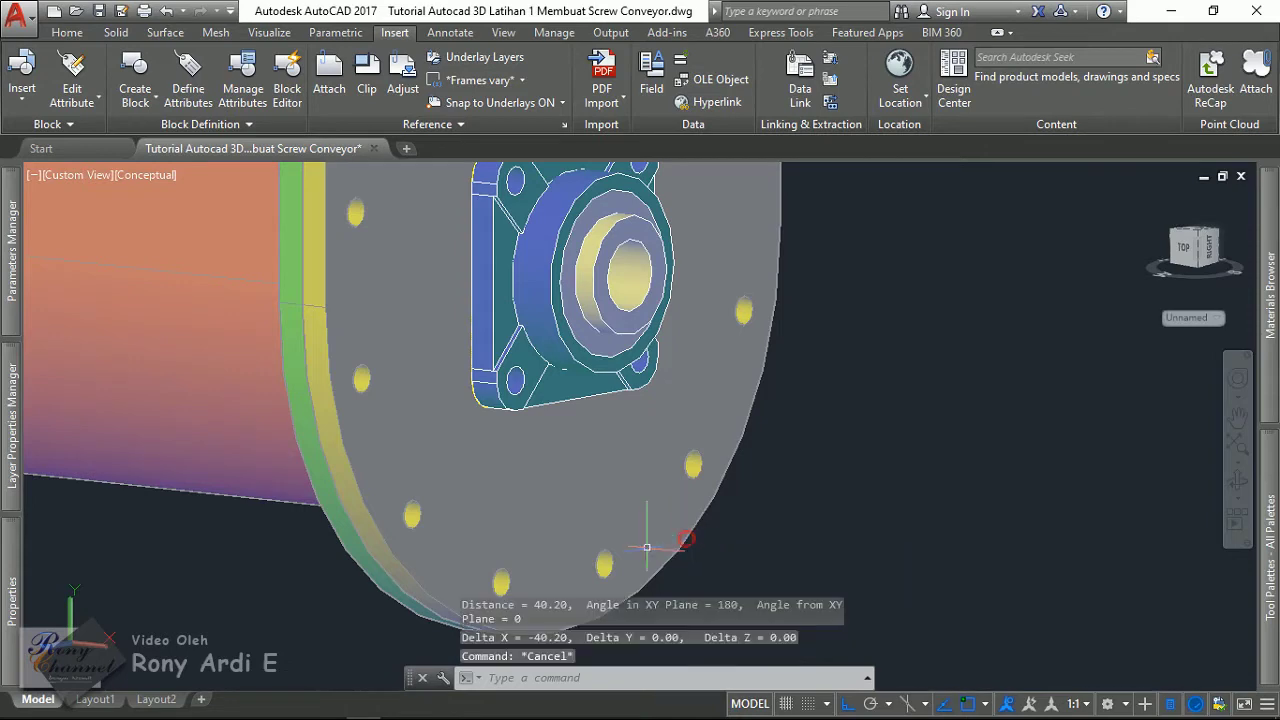
# - Set the viewport back to the Left view from the preset view list
pyautogui.scroll(-5, 686, 537)
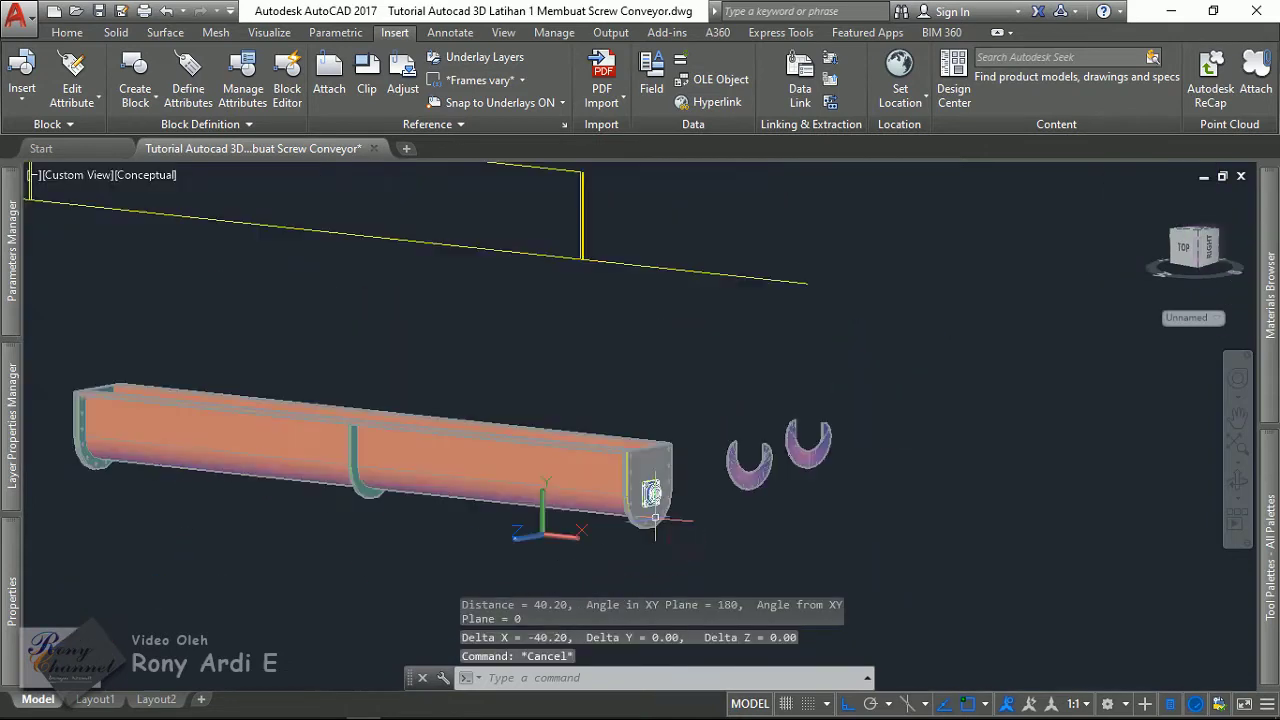
pyautogui.click(62, 177)
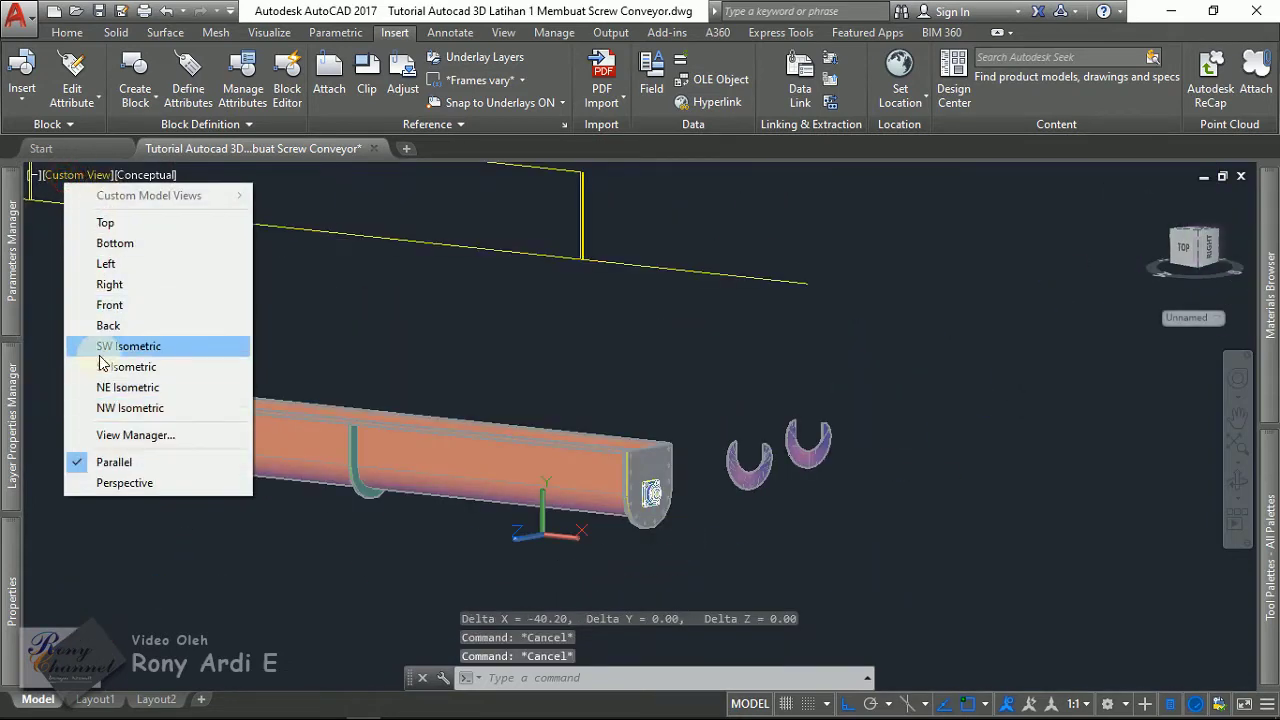
pyautogui.click(119, 266)
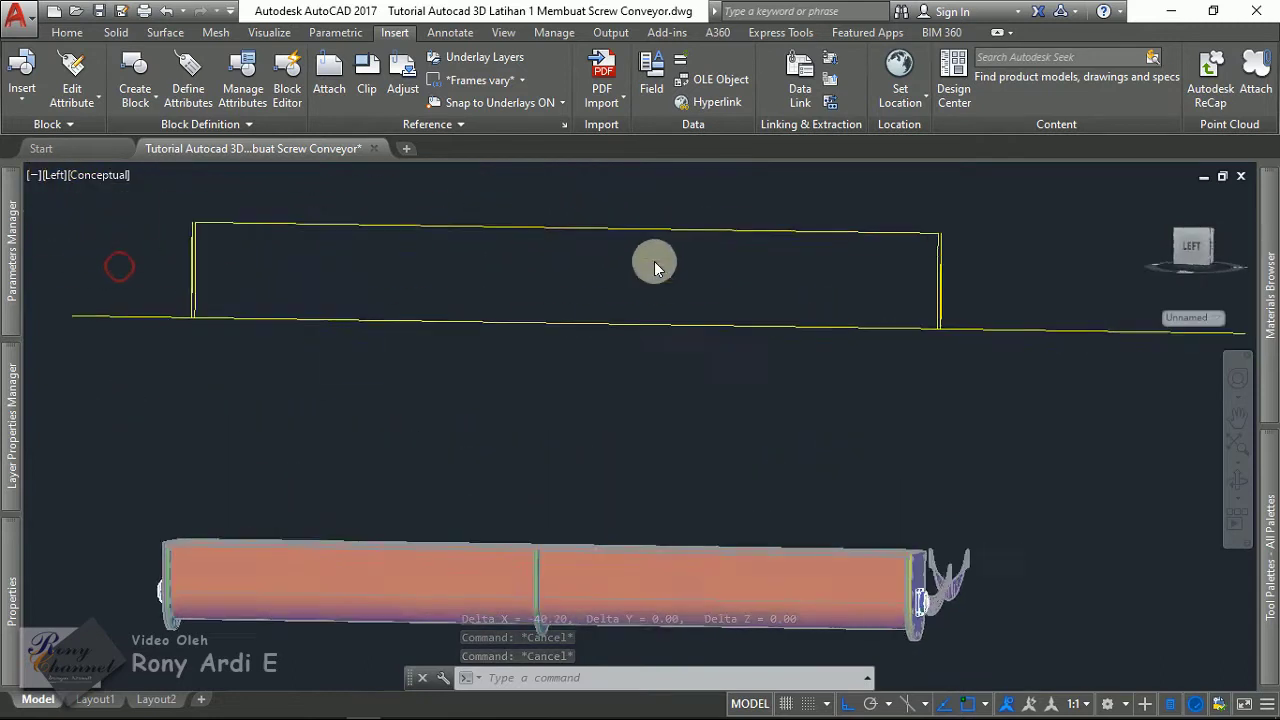
pyautogui.scroll(5, 1003, 198)
# - Offset the vertical line near the right end 40.20 to its right
pyautogui.scroll(-1, 774, 259)
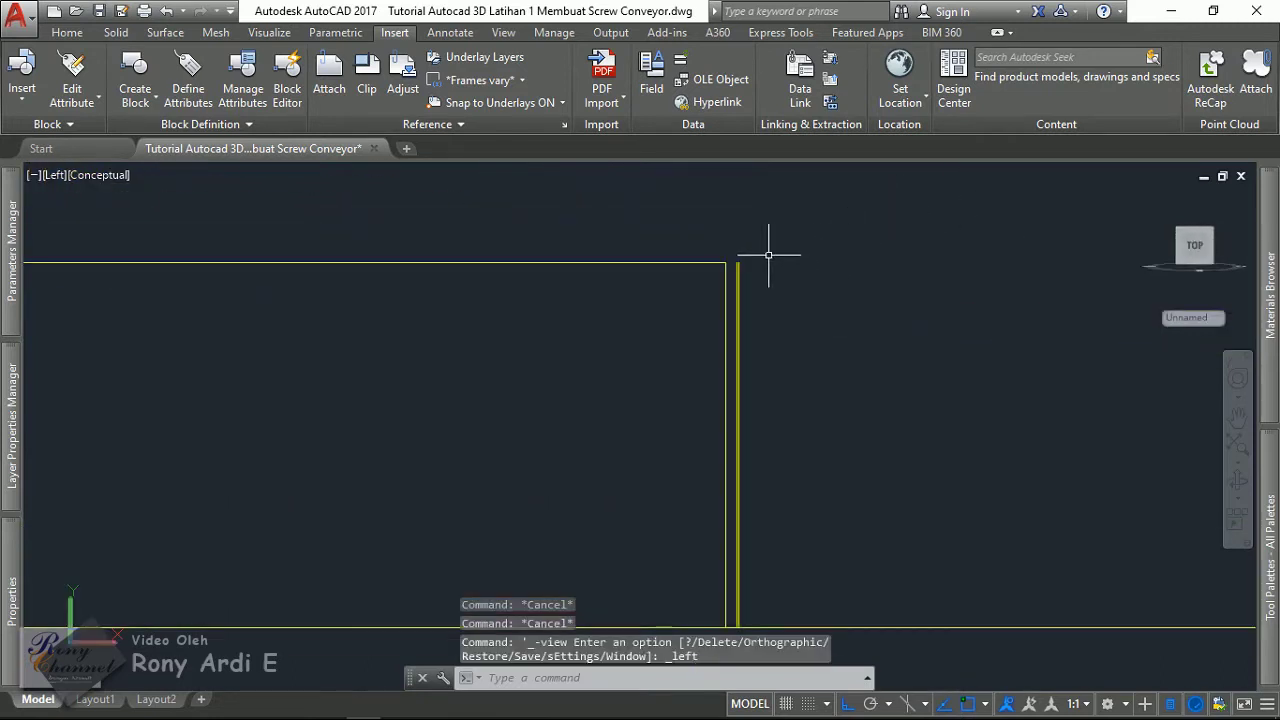
pyautogui.write('o')
pyautogui.press('Return')
pyautogui.write('40.')
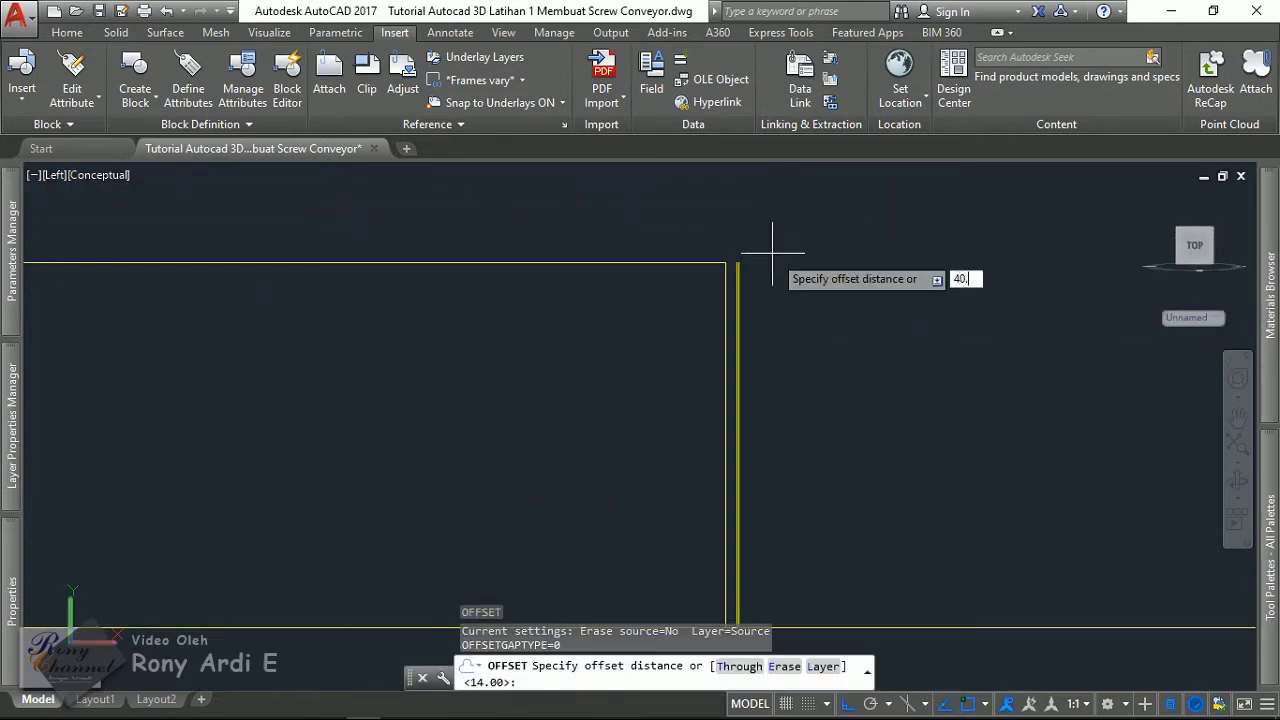
pyautogui.write('20')
pyautogui.press('Return')
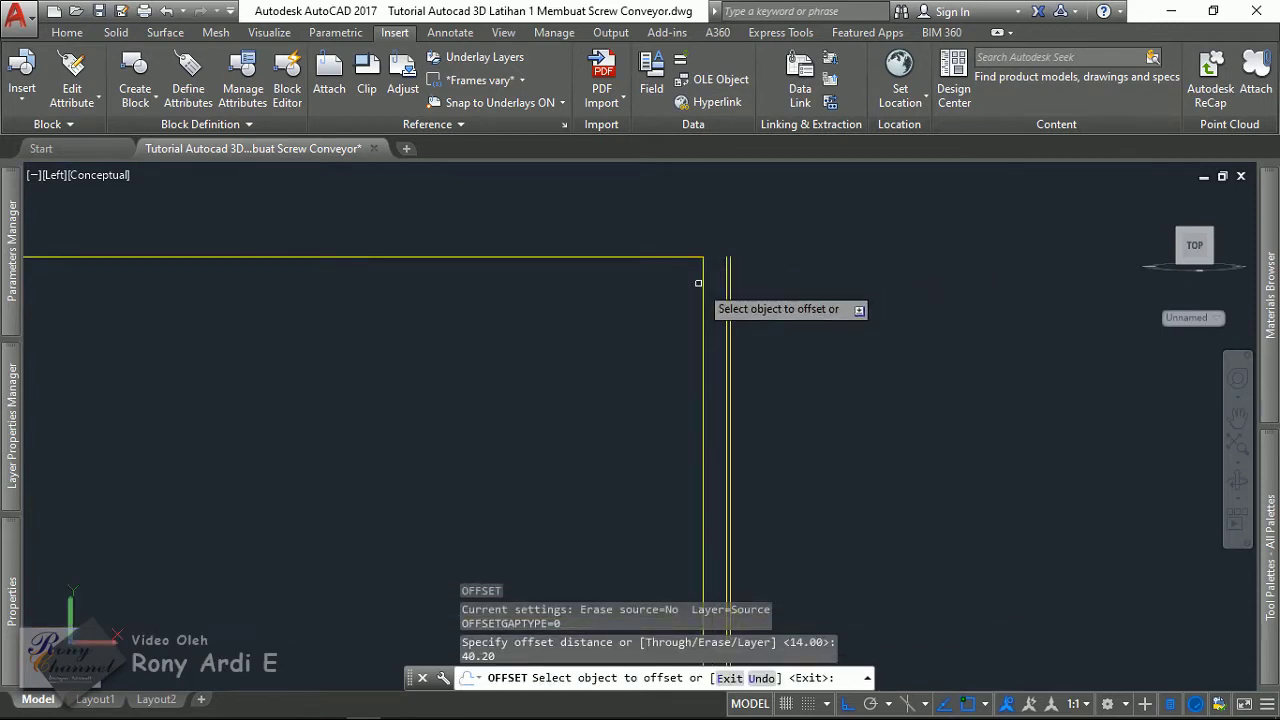
pyautogui.click(733, 278)
pyautogui.click(930, 288)
# - Offset another vertical line rightward, then delete the unwanted offset copy
pyautogui.scroll(-2, 956, 292)
pyautogui.scroll(-2, 745, 285)
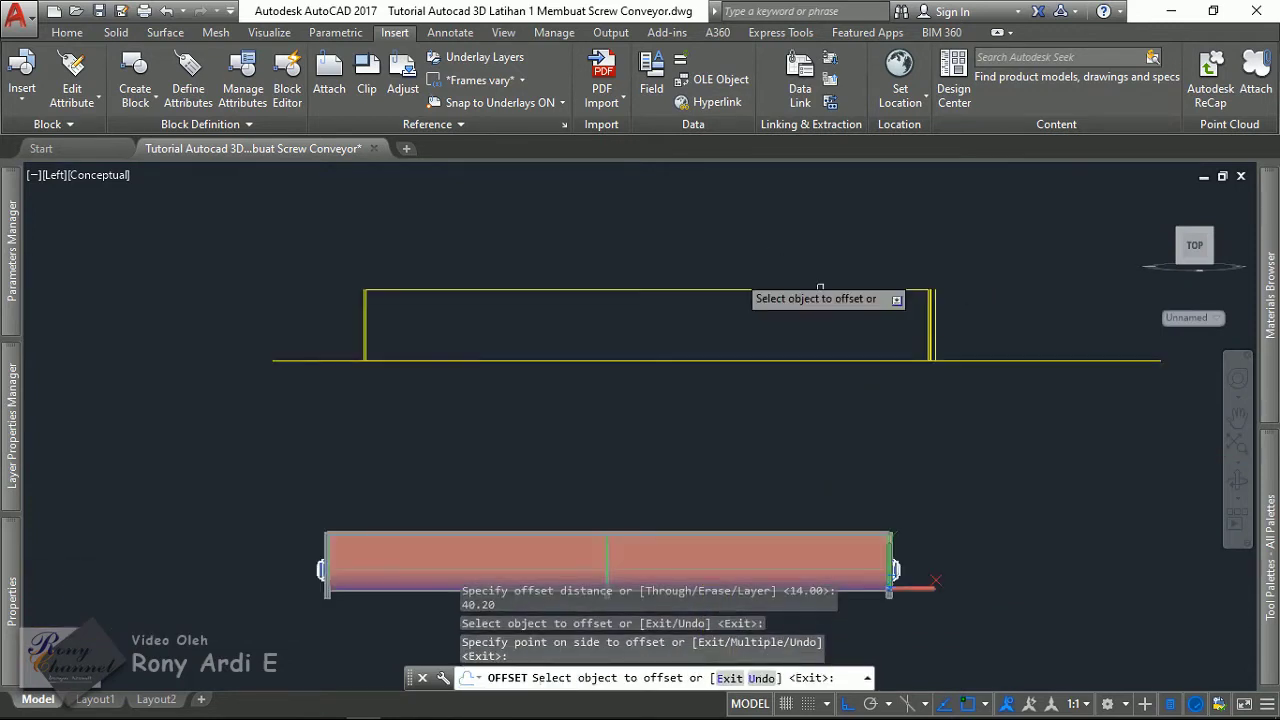
pyautogui.scroll(1, 410, 288)
pyautogui.scroll(-1, 755, 315)
pyautogui.scroll(2, 798, 278)
pyautogui.scroll(1, 798, 278)
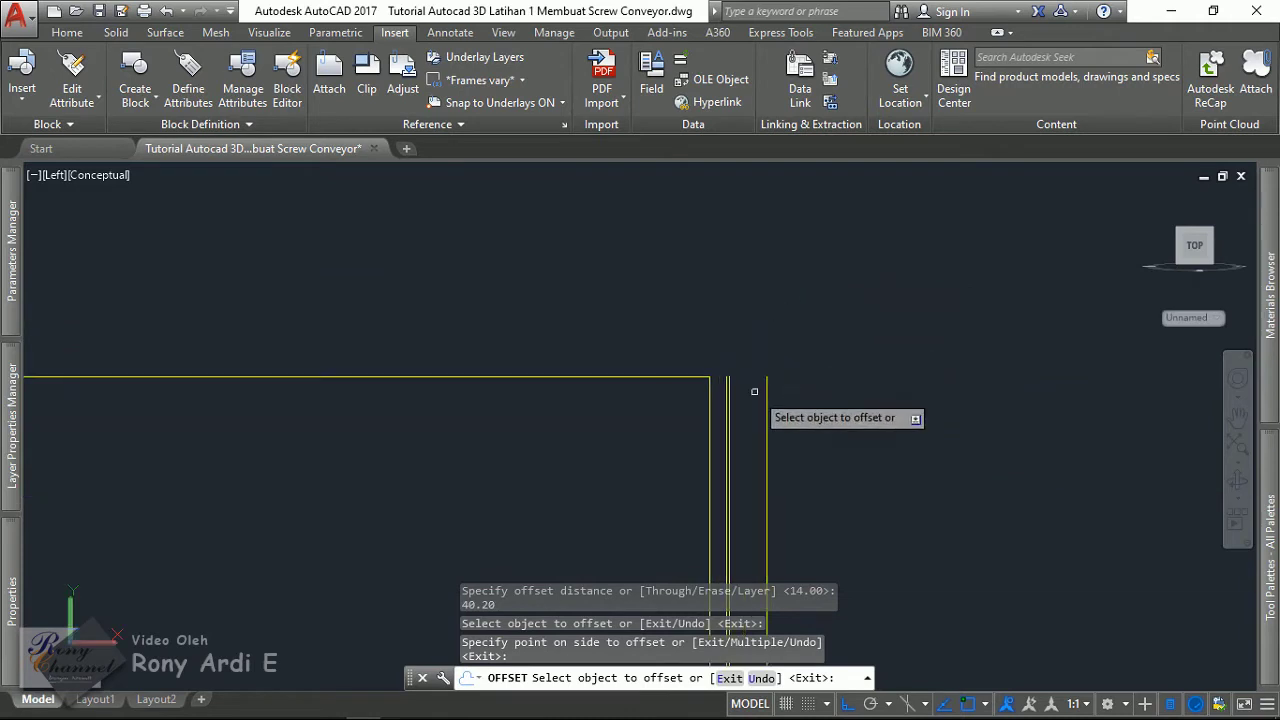
pyautogui.scroll(2, 700, 375)
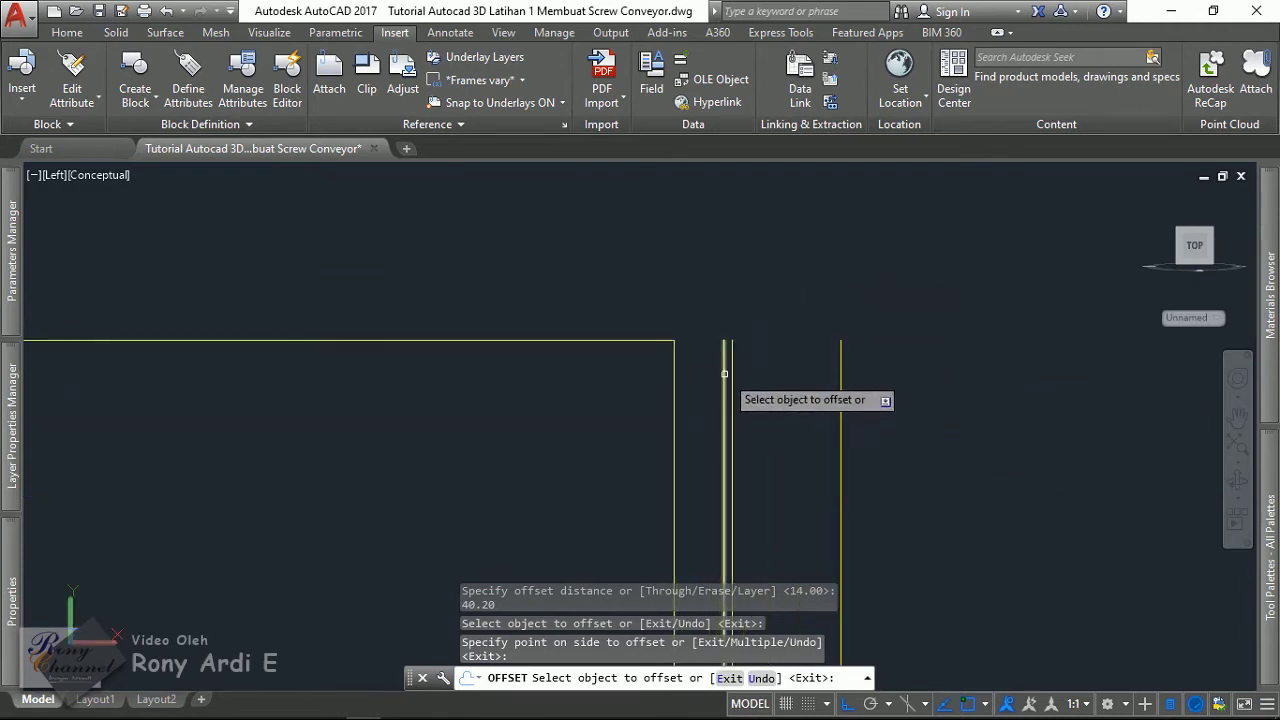
pyautogui.click(724, 374)
pyautogui.click(850, 374)
pyautogui.press('Escape')
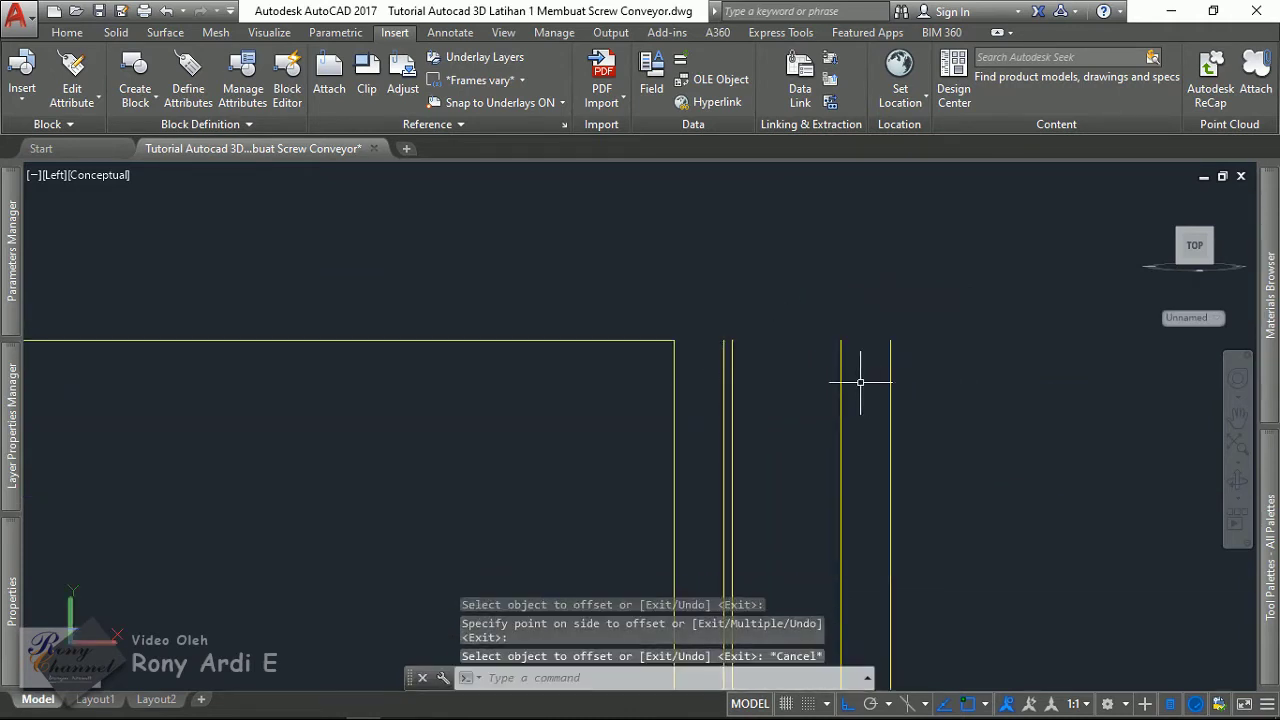
pyautogui.click(857, 373)
pyautogui.click(830, 378)
pyautogui.press('Delete')
# - Offset the left vertical line 40.20 further to the left
pyautogui.scroll(-2, 943, 314)
pyautogui.write('o')
pyautogui.press('Return')
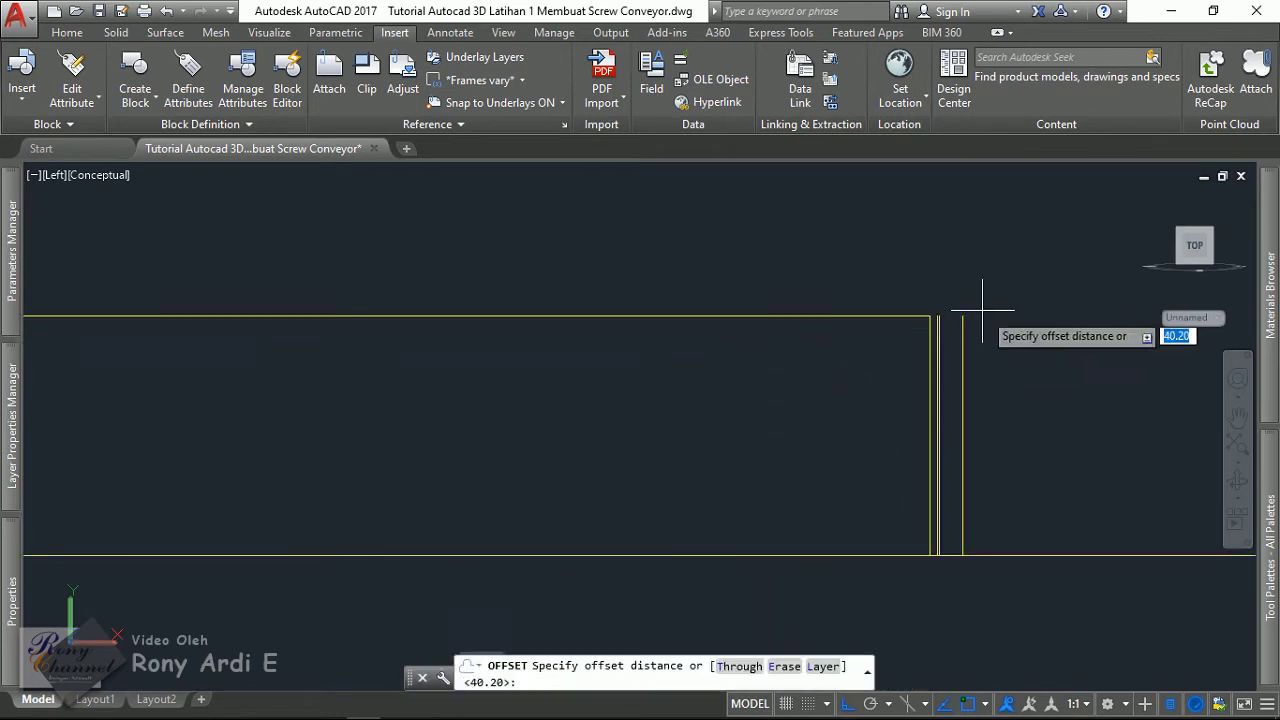
pyautogui.scroll(-2, 1005, 320)
pyautogui.scroll(3, 405, 280)
pyautogui.scroll(3, 363, 297)
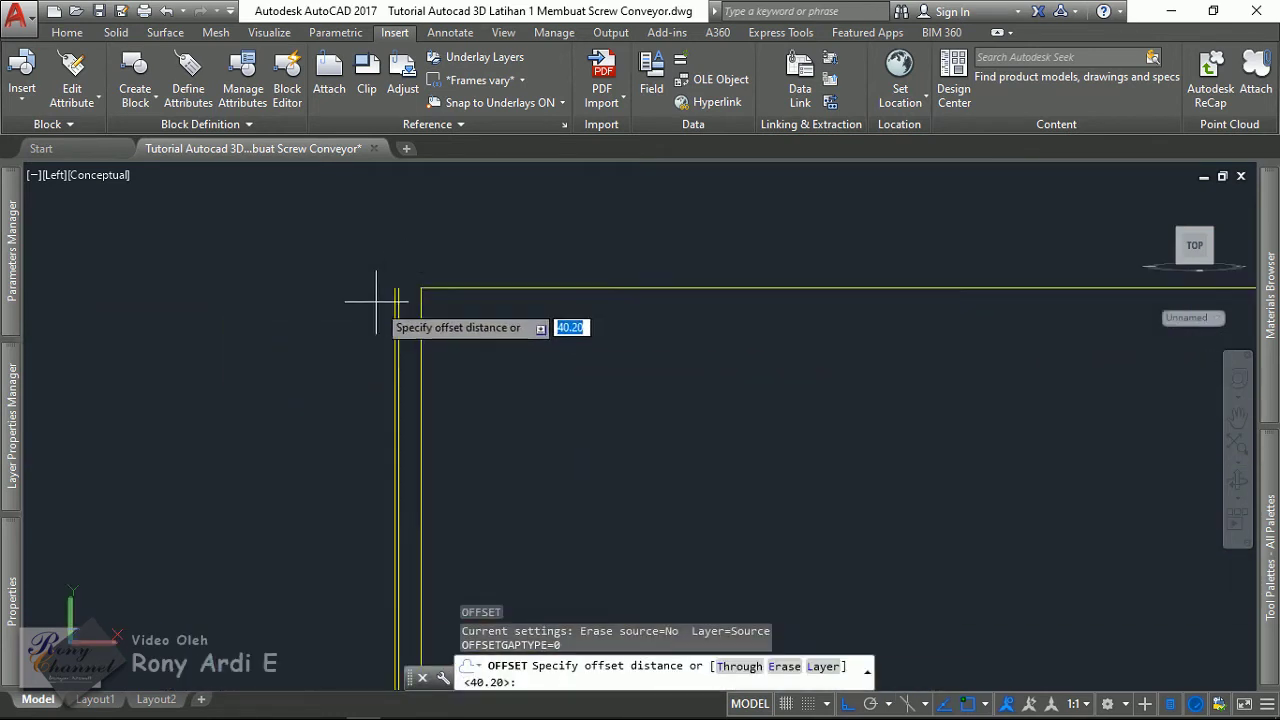
pyautogui.press('Return')
pyautogui.scroll(3, 408, 302)
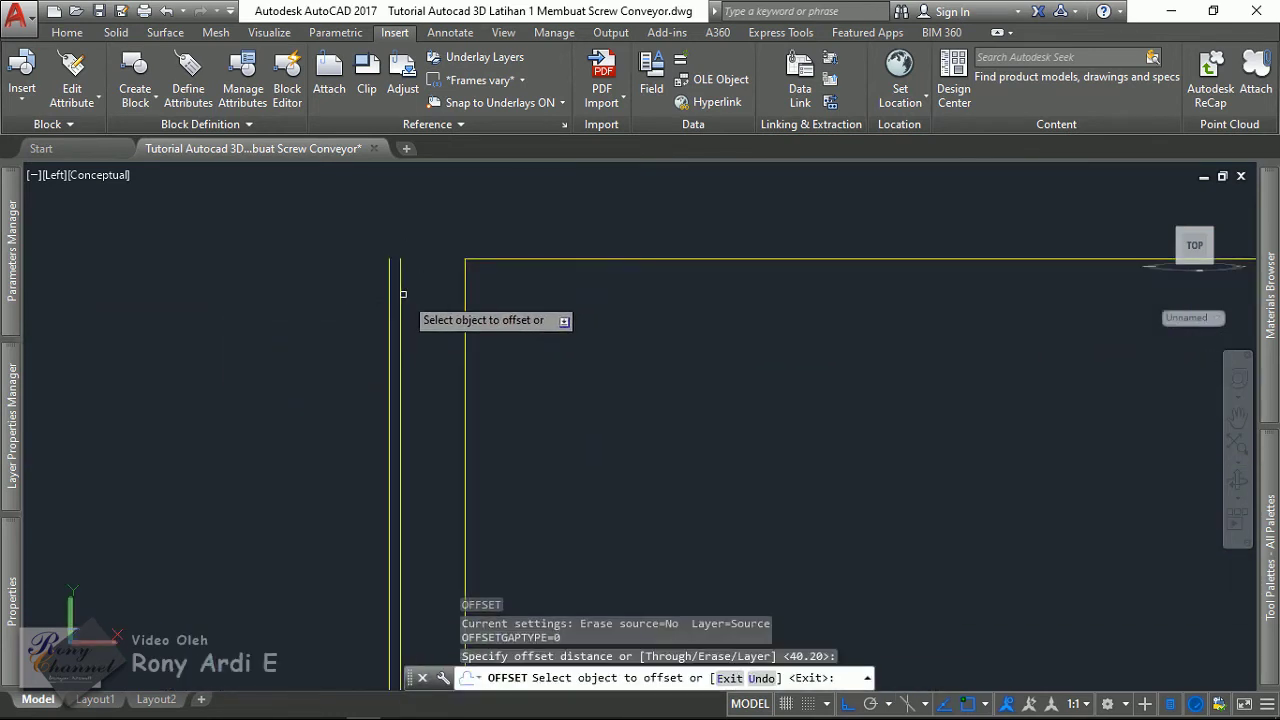
pyautogui.click(399, 296)
pyautogui.scroll(-1, 300, 286)
pyautogui.click(300, 288)
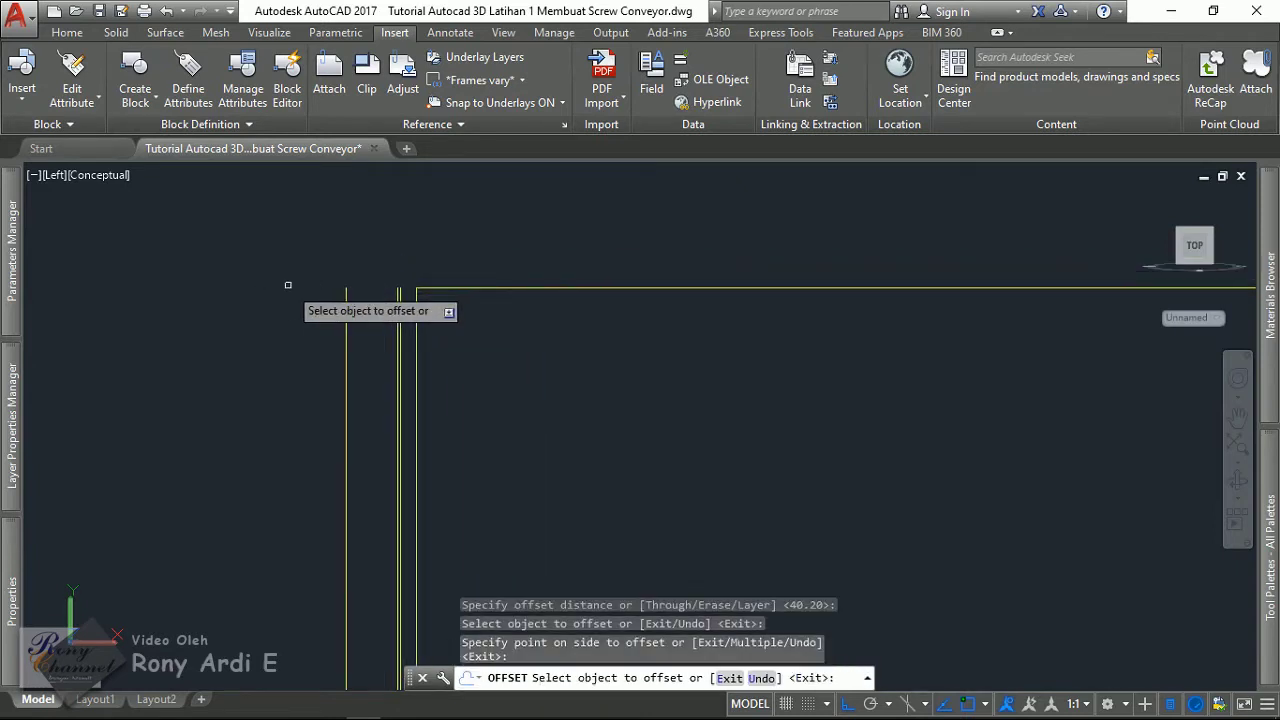
pyautogui.scroll(-1, 315, 283)
pyautogui.press('Escape')
pyautogui.scroll(-3, 329, 277)
pyautogui.scroll(3, 743, 306)
pyautogui.scroll(2, 775, 313)
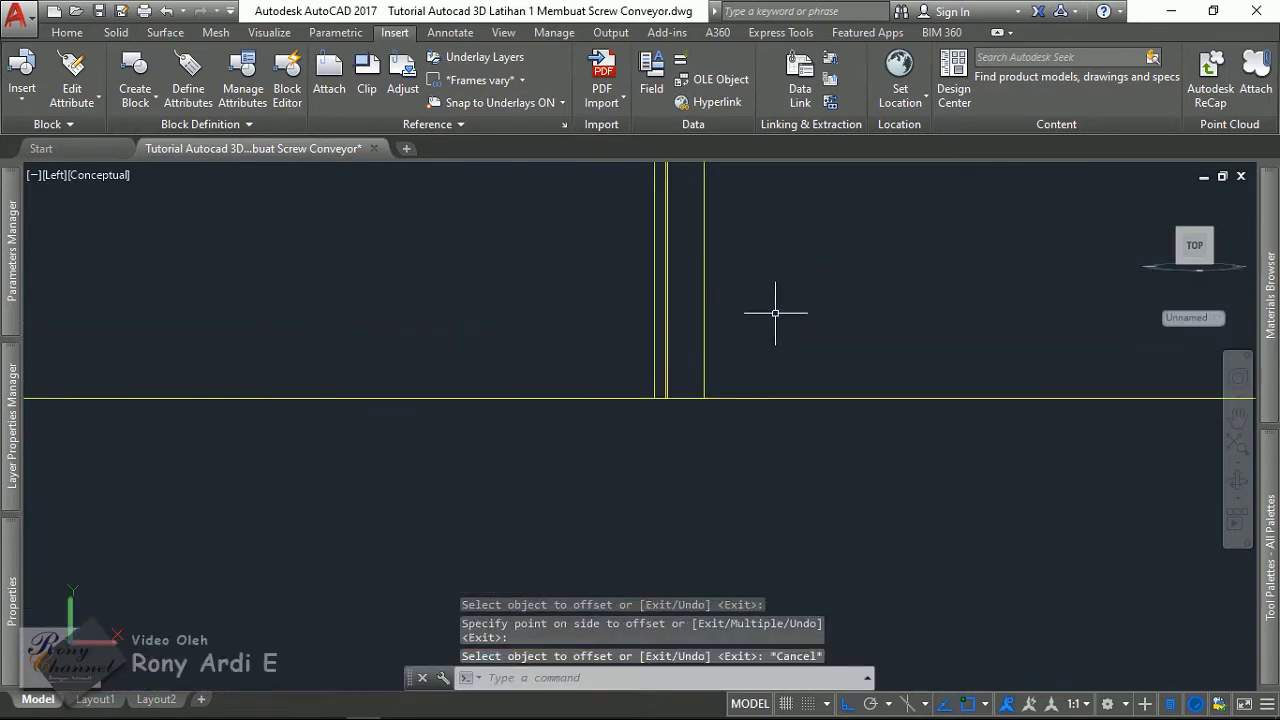
pyautogui.scroll(-3, 730, 335)
pyautogui.scroll(1, 765, 368)
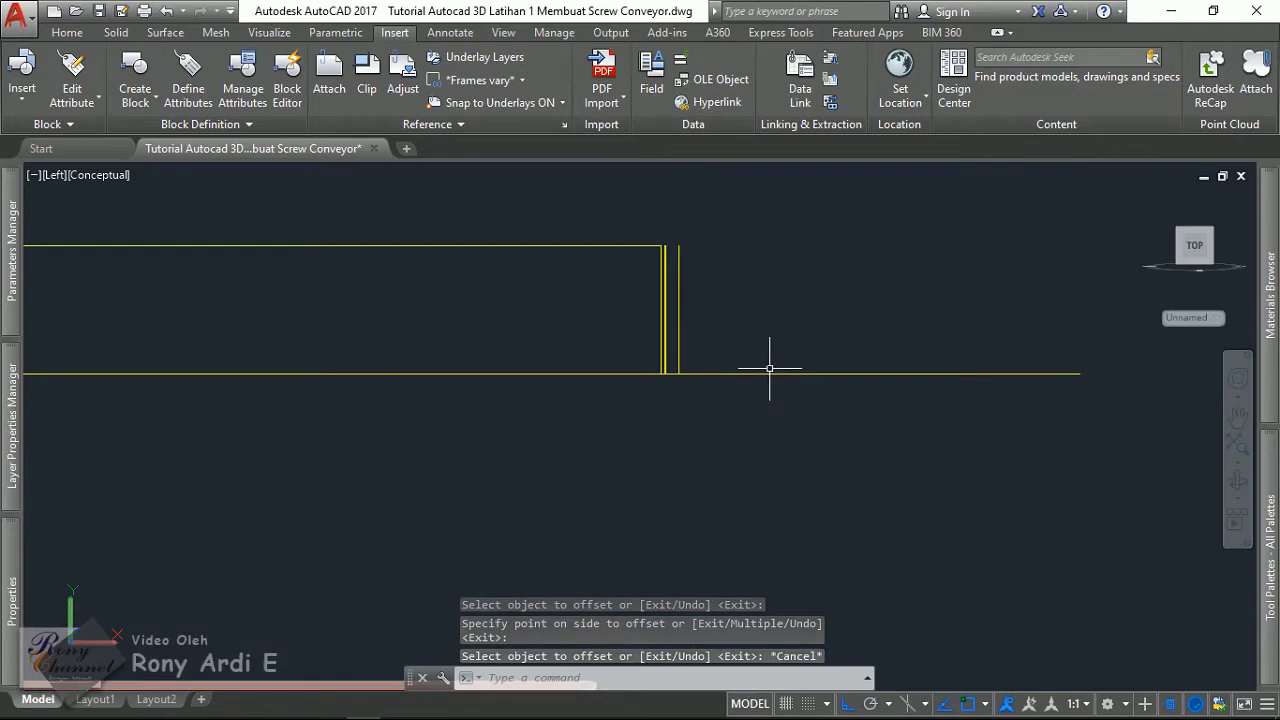
pyautogui.scroll(-3, 766, 365)
pyautogui.scroll(-2, 680, 366)
pyautogui.scroll(5, 642, 367)
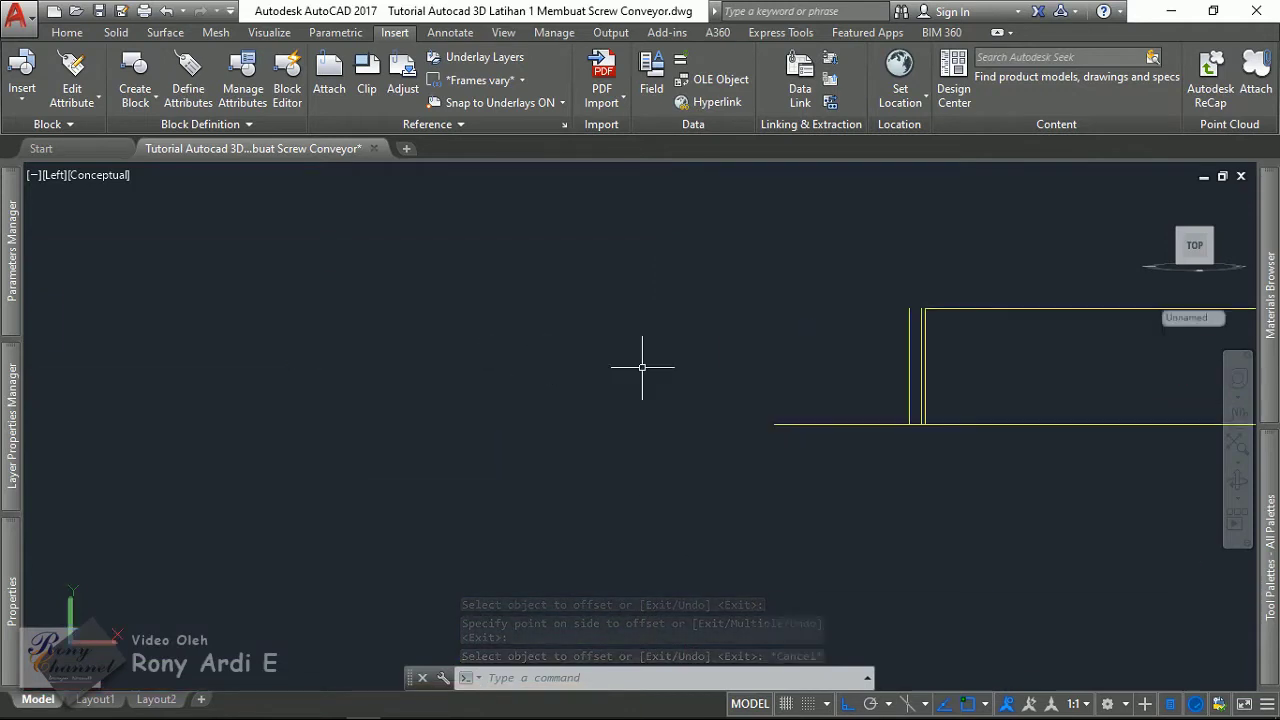
pyautogui.scroll(1, 871, 409)
pyautogui.scroll(-2, 909, 363)
pyautogui.scroll(3, 731, 359)
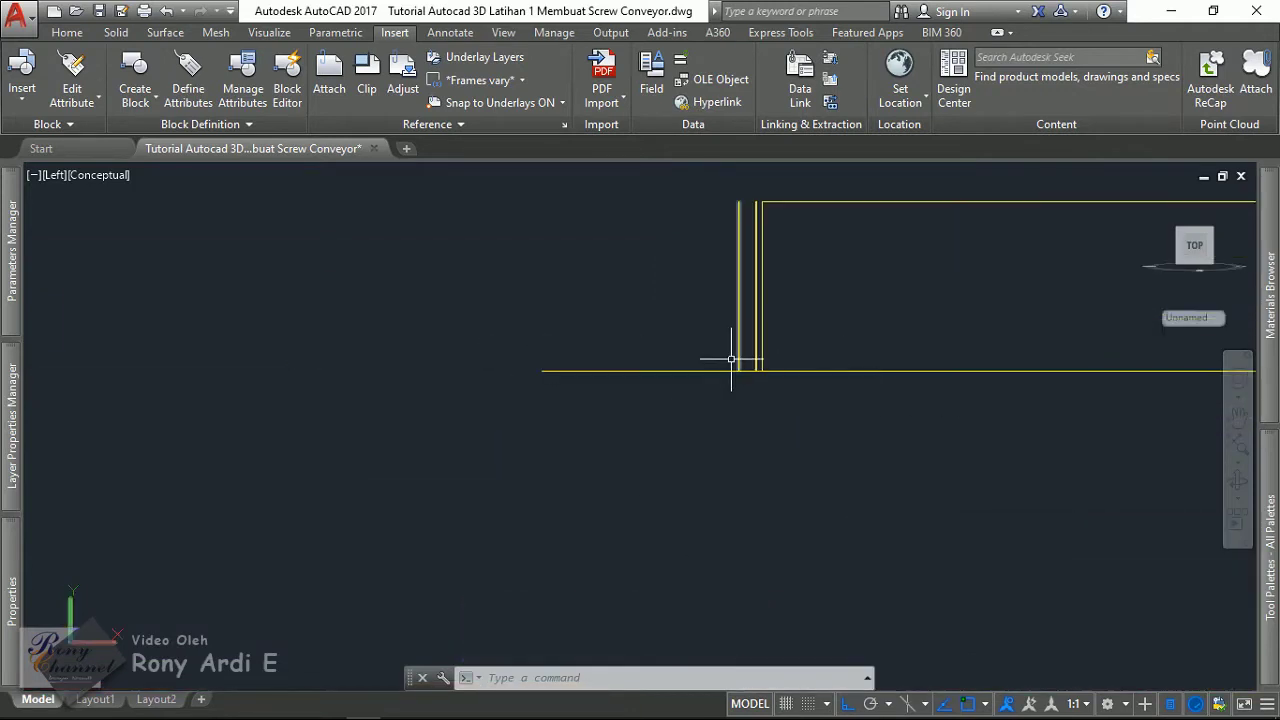
pyautogui.scroll(2, 731, 359)
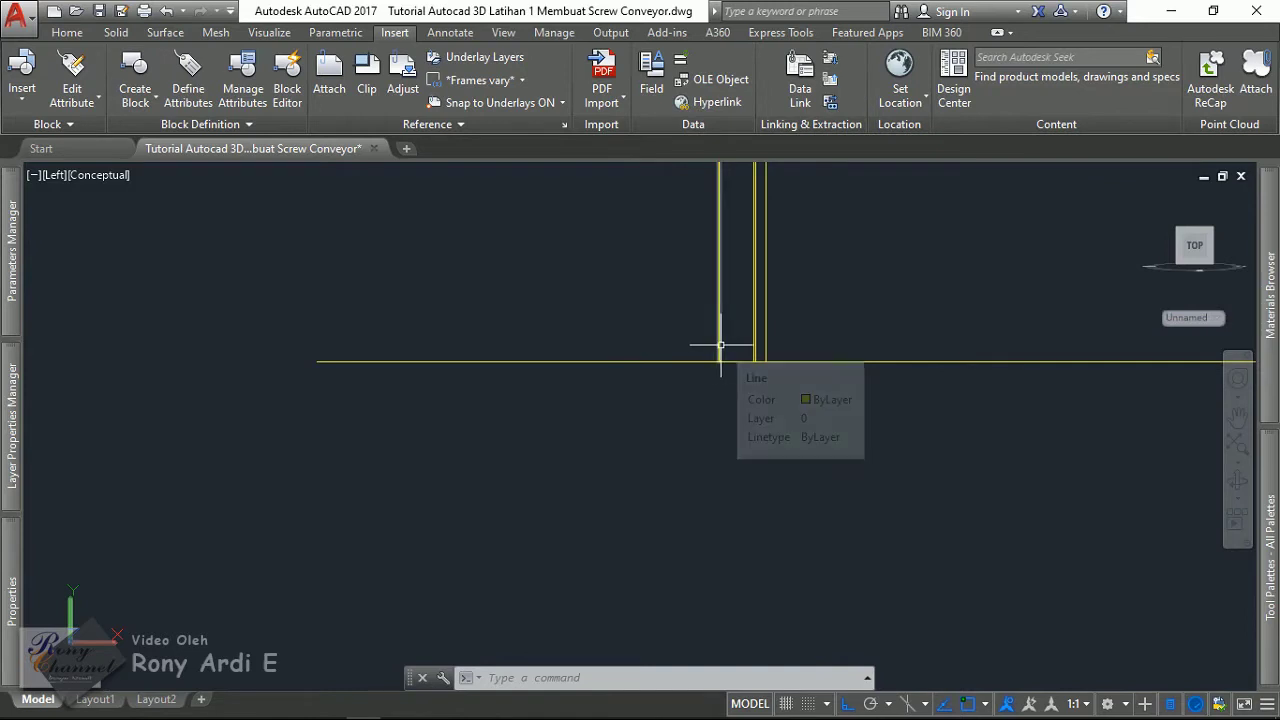
pyautogui.write('o')
# - Offset the vertical line 5 units to its left
pyautogui.press('Return')
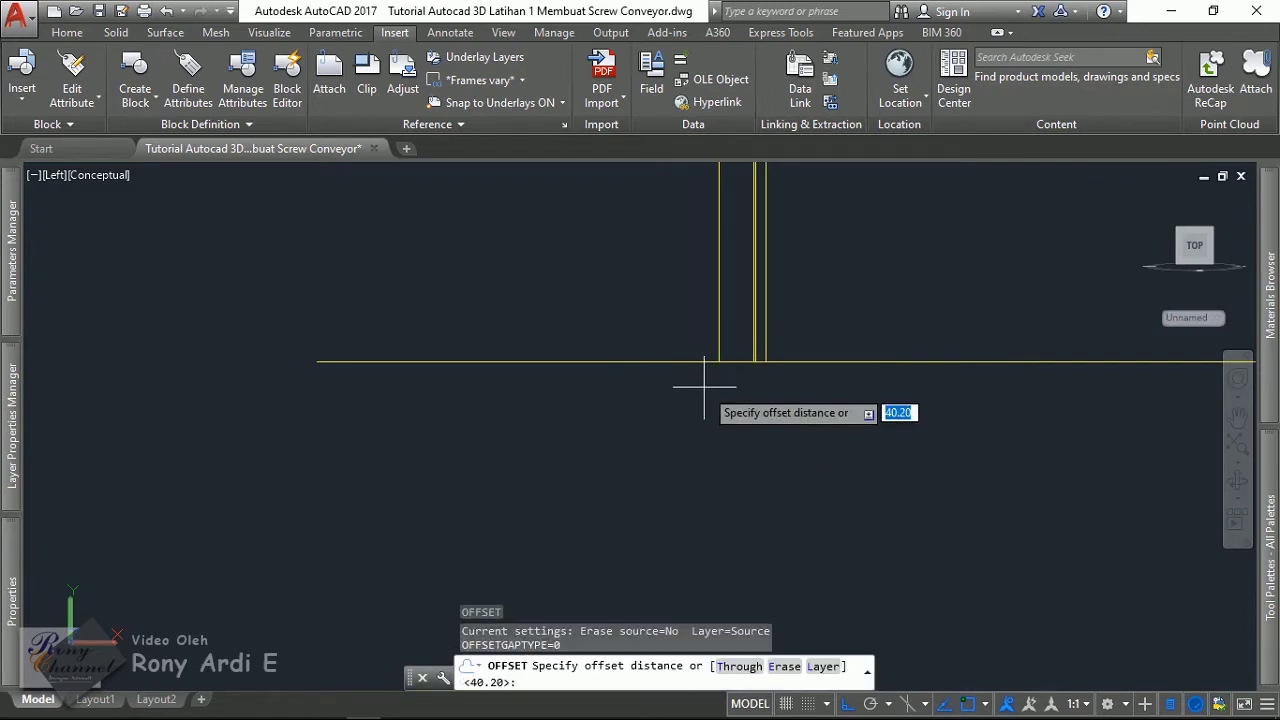
pyautogui.write('5')
pyautogui.press('Return')
pyautogui.scroll(2, 720, 360)
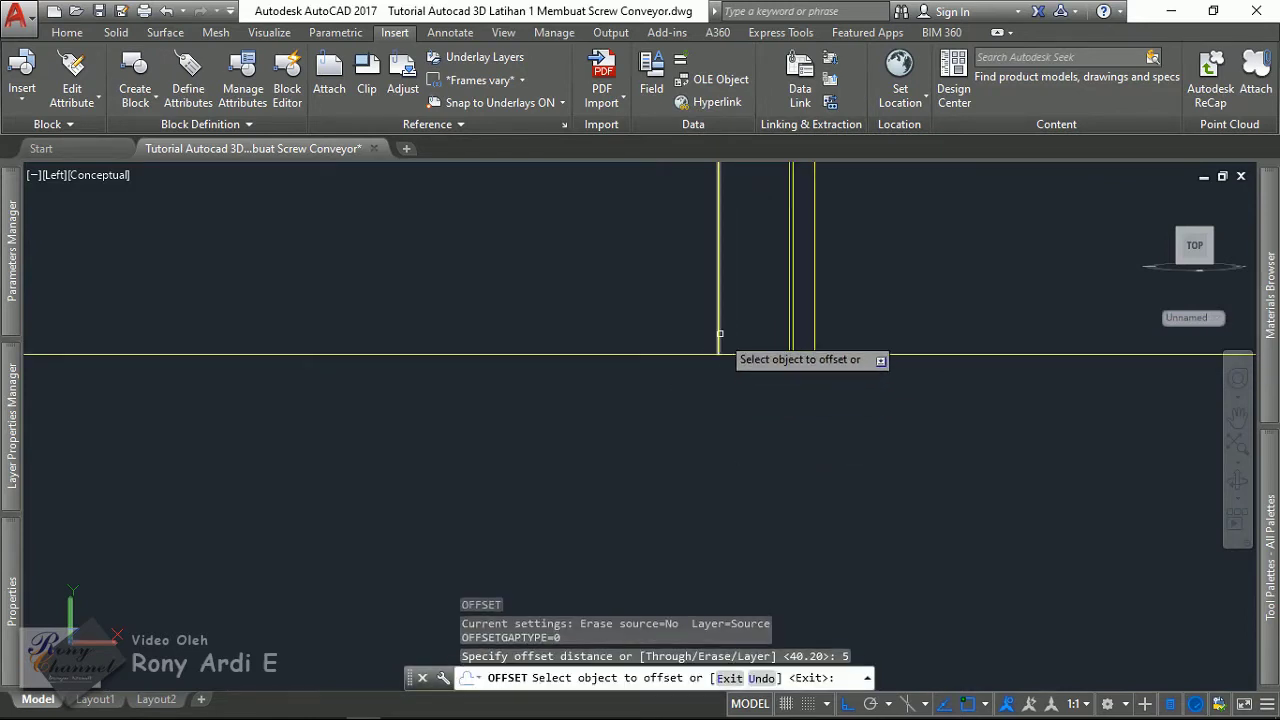
pyautogui.click(719, 345)
pyautogui.click(686, 331)
pyautogui.press('Escape')
pyautogui.scroll(3, 720, 337)
# - Trim the base line's left overhang with TR
pyautogui.write('tr')
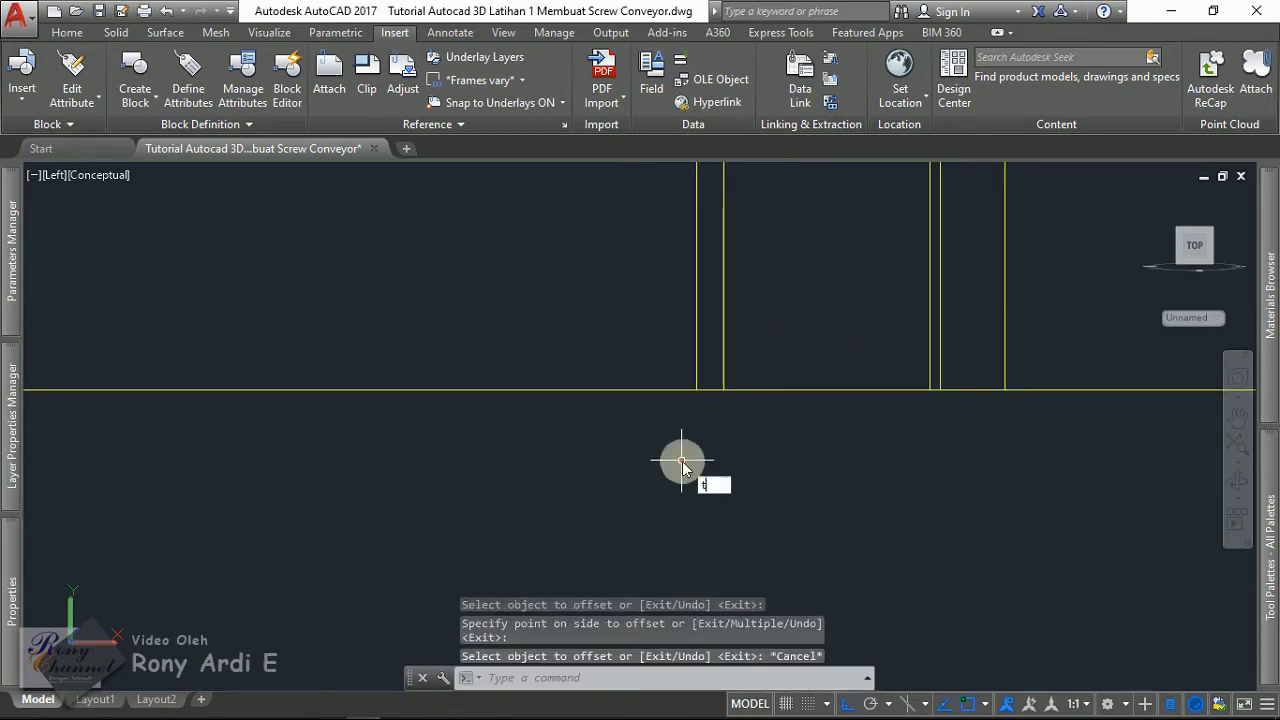
pyautogui.press('Return')
pyautogui.press('Return')
pyautogui.click(672, 390)
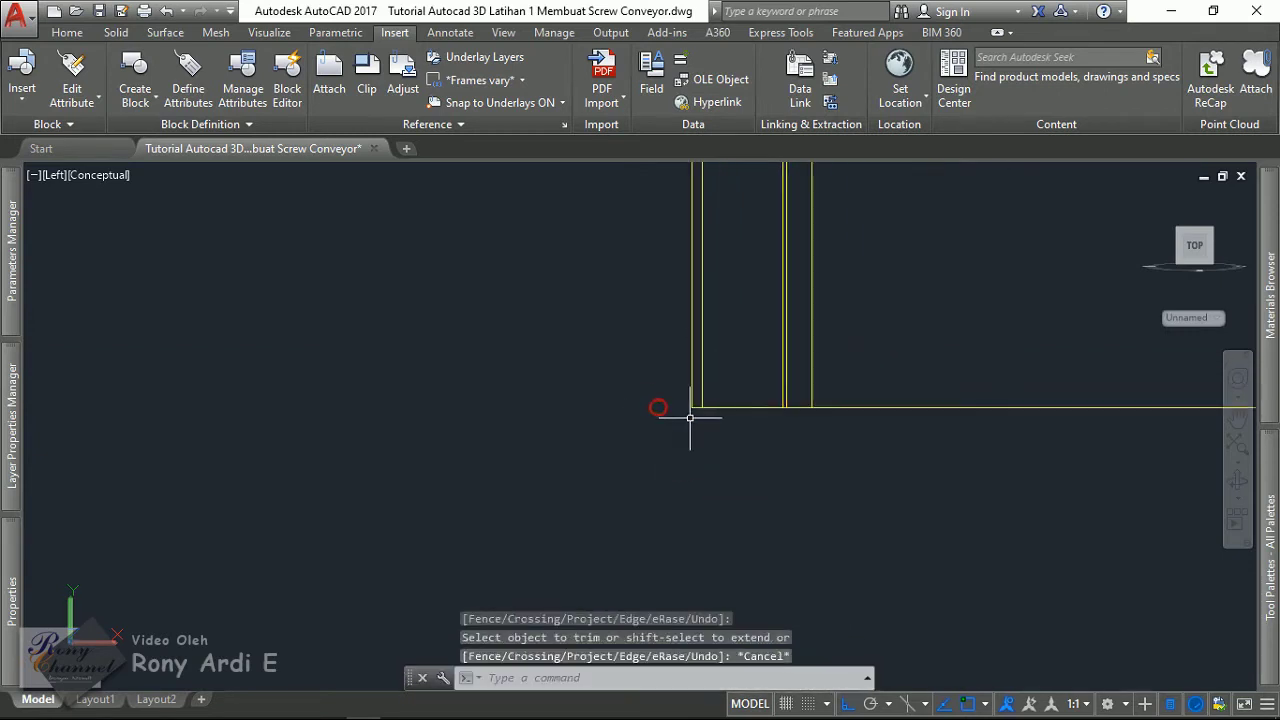
pyautogui.press('Escape')
# - Erase the extra vertical line, undoing a wrong deletion first
pyautogui.click(690, 377)
pyautogui.press('Delete')
pyautogui.scroll(-2, 614, 409)
pyautogui.scroll(2, 614, 409)
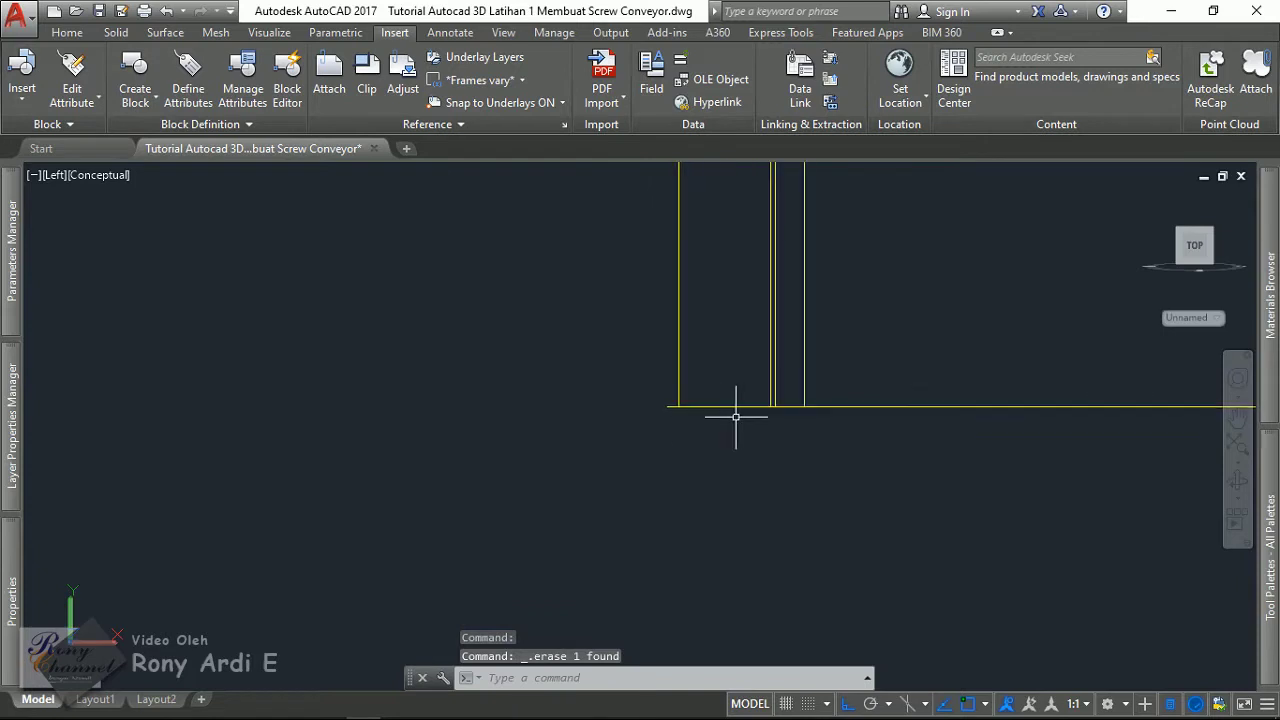
pyautogui.scroll(2, 645, 386)
pyautogui.hotkey('ctrl', 'z')
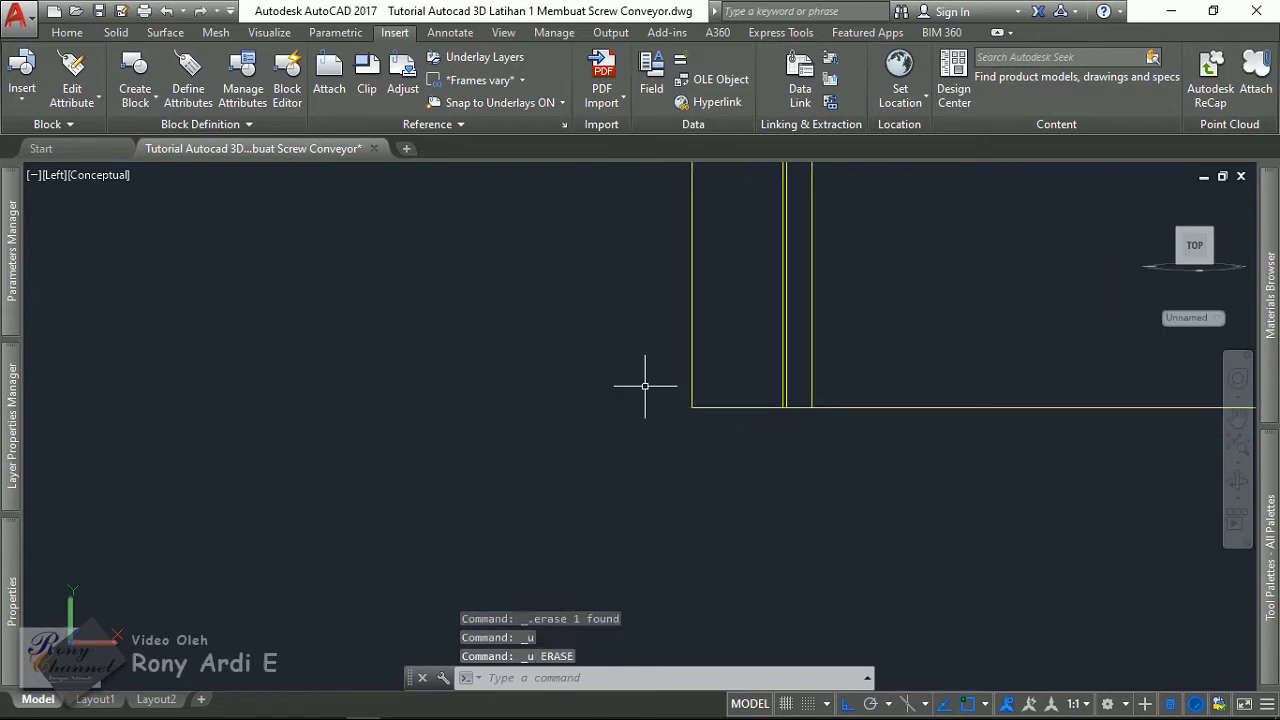
pyautogui.scroll(2, 646, 386)
pyautogui.scroll(1, 680, 393)
pyautogui.click(737, 400)
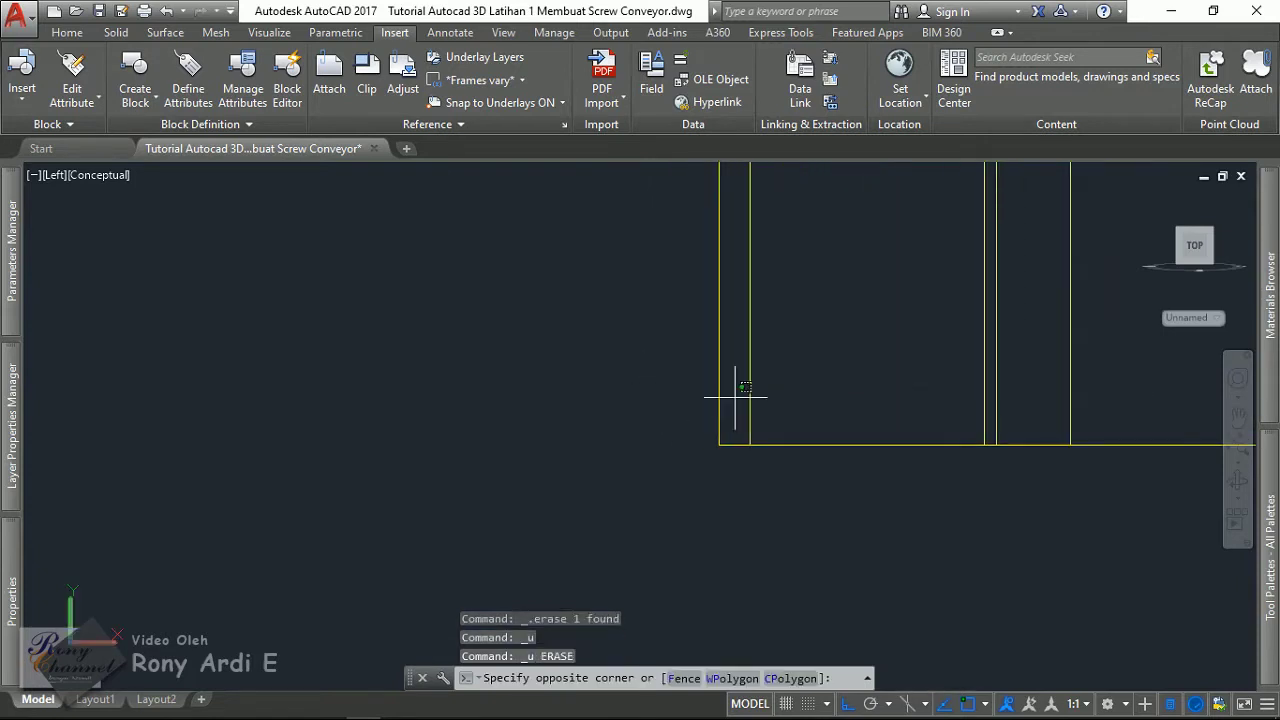
pyautogui.click(670, 392)
pyautogui.press('Delete')
pyautogui.scroll(-5, 670, 392)
pyautogui.scroll(2, 694, 377)
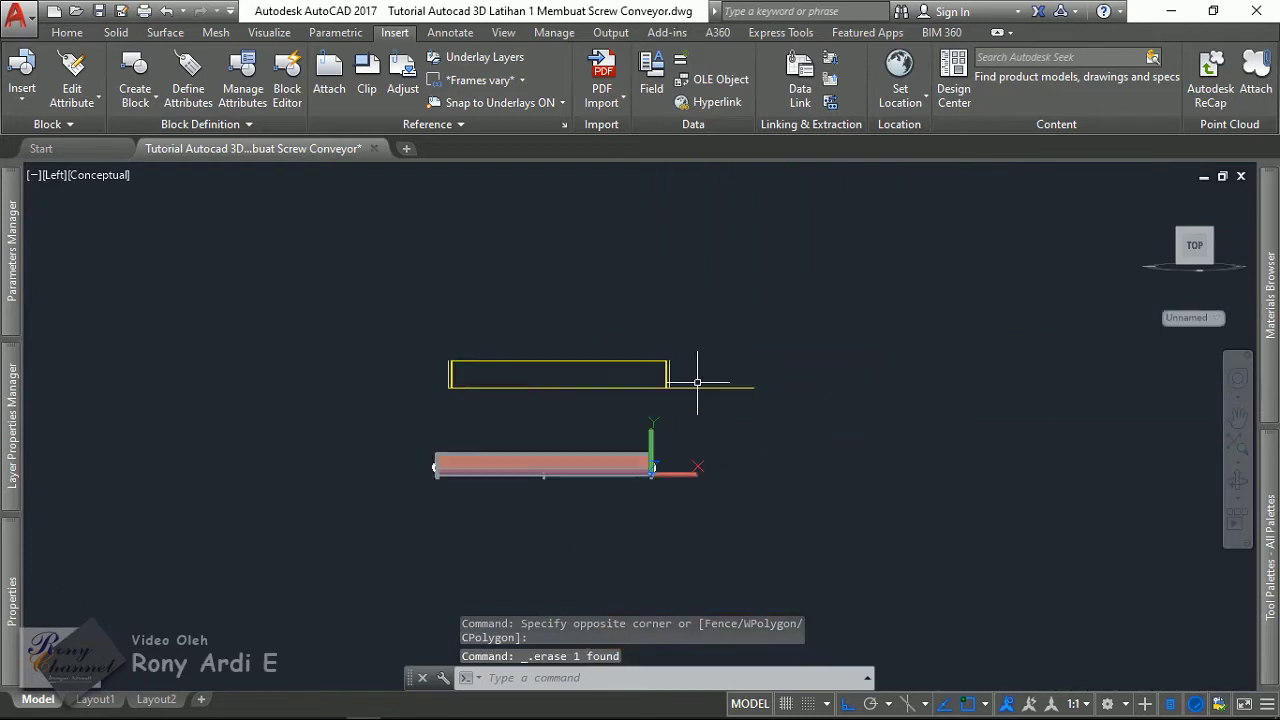
pyautogui.scroll(3, 654, 392)
pyautogui.scroll(3, 654, 392)
pyautogui.scroll(-2, 651, 434)
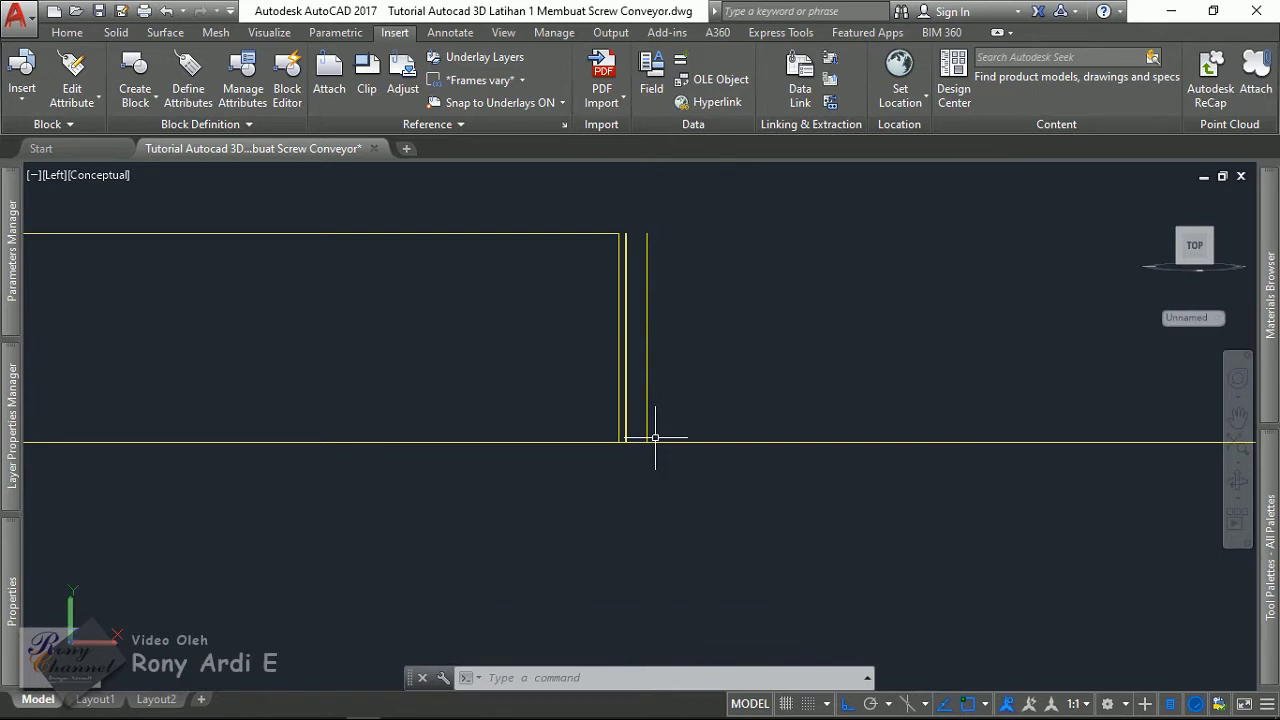
# - Offset the vertical line 150 units to the right
pyautogui.scroll(5, 654, 422)
pyautogui.scroll(2, 654, 420)
pyautogui.press('Escape')
pyautogui.scroll(-3, 729, 448)
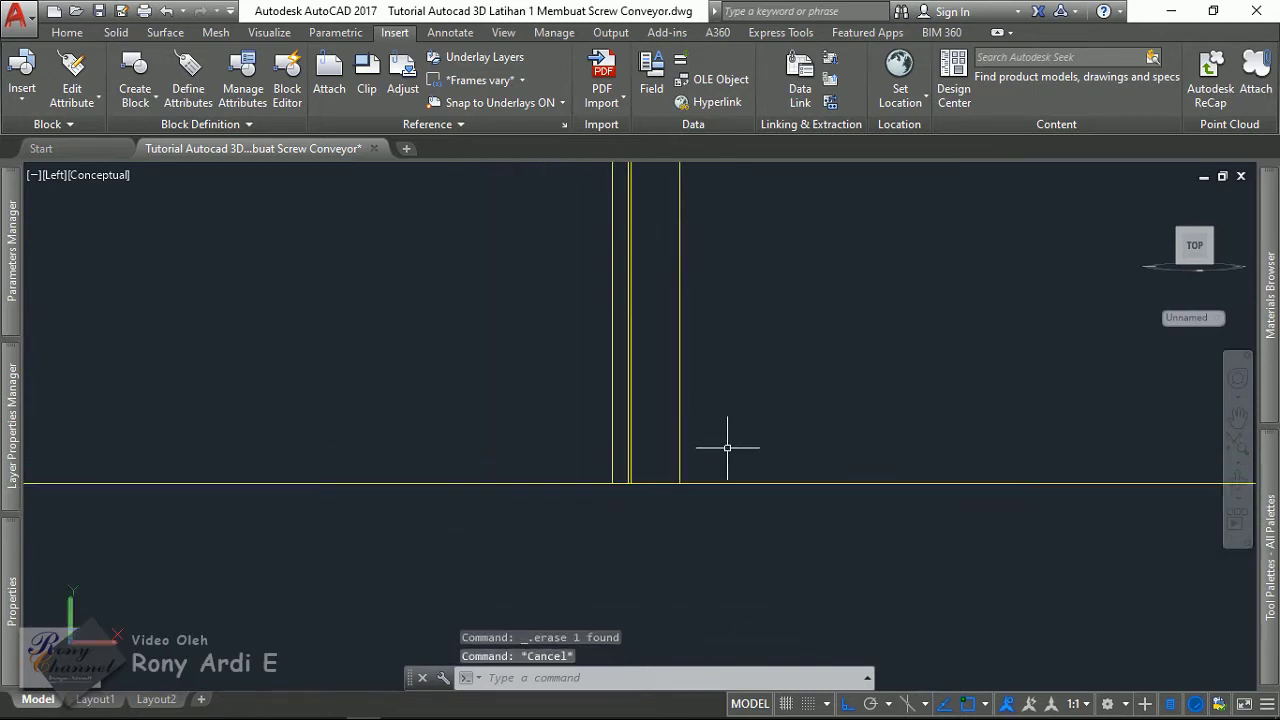
pyautogui.scroll(-1, 706, 445)
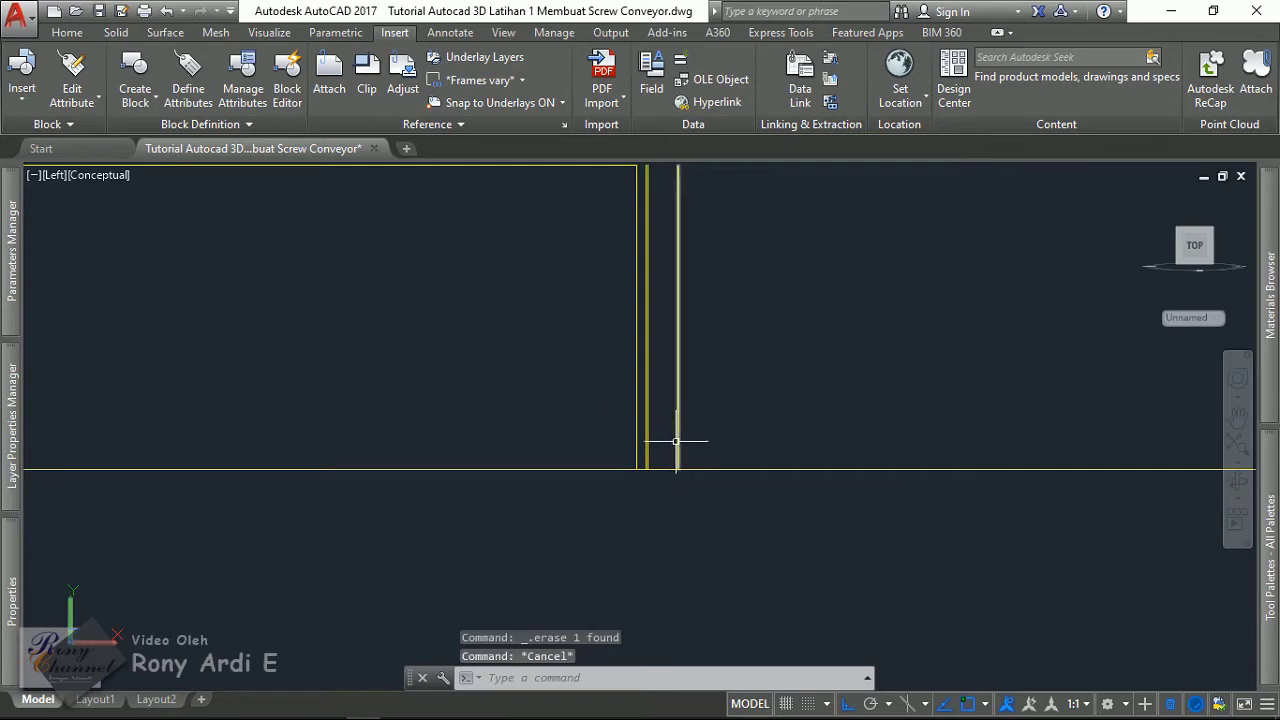
pyautogui.write('o')
pyautogui.press('Return')
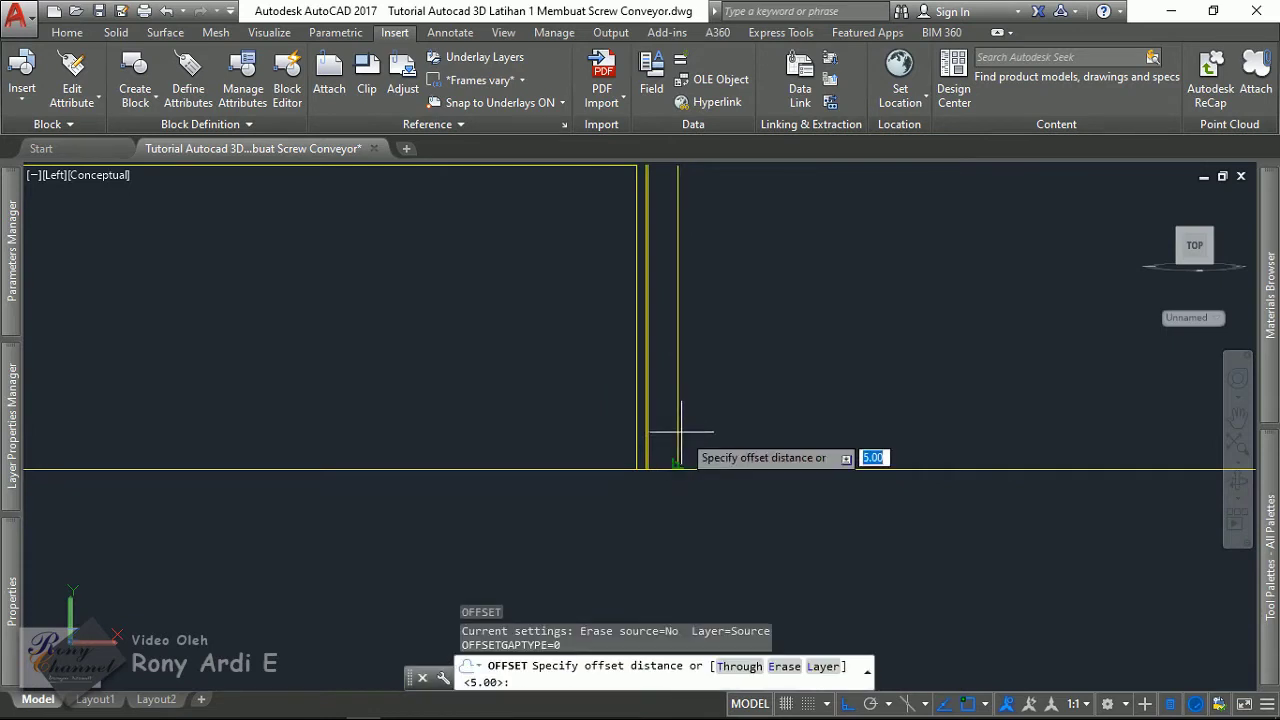
pyautogui.write('1')
pyautogui.write('50')
pyautogui.press('Return')
pyautogui.click(676, 385)
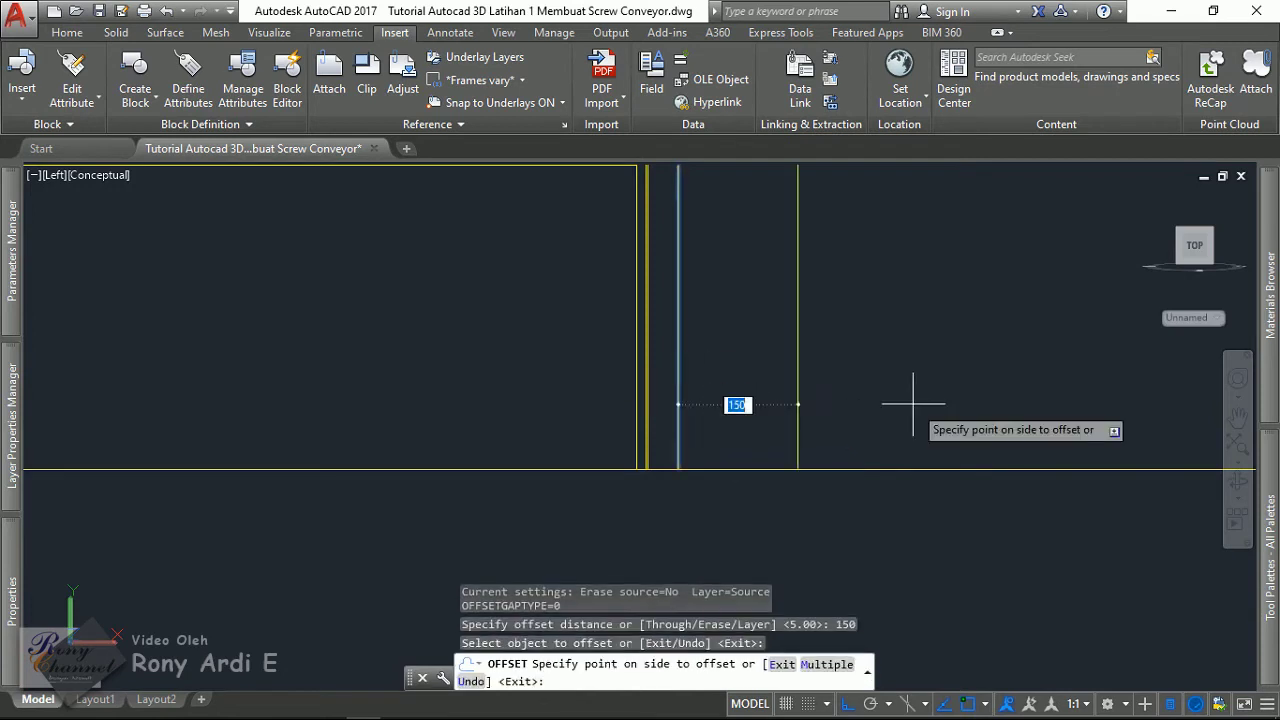
pyautogui.click(912, 404)
pyautogui.press('Escape')
# - Trim the base line's right overhang beyond the new vertical line using a crossing window
pyautogui.scroll(1, 674, 414)
pyautogui.scroll(2, 663, 409)
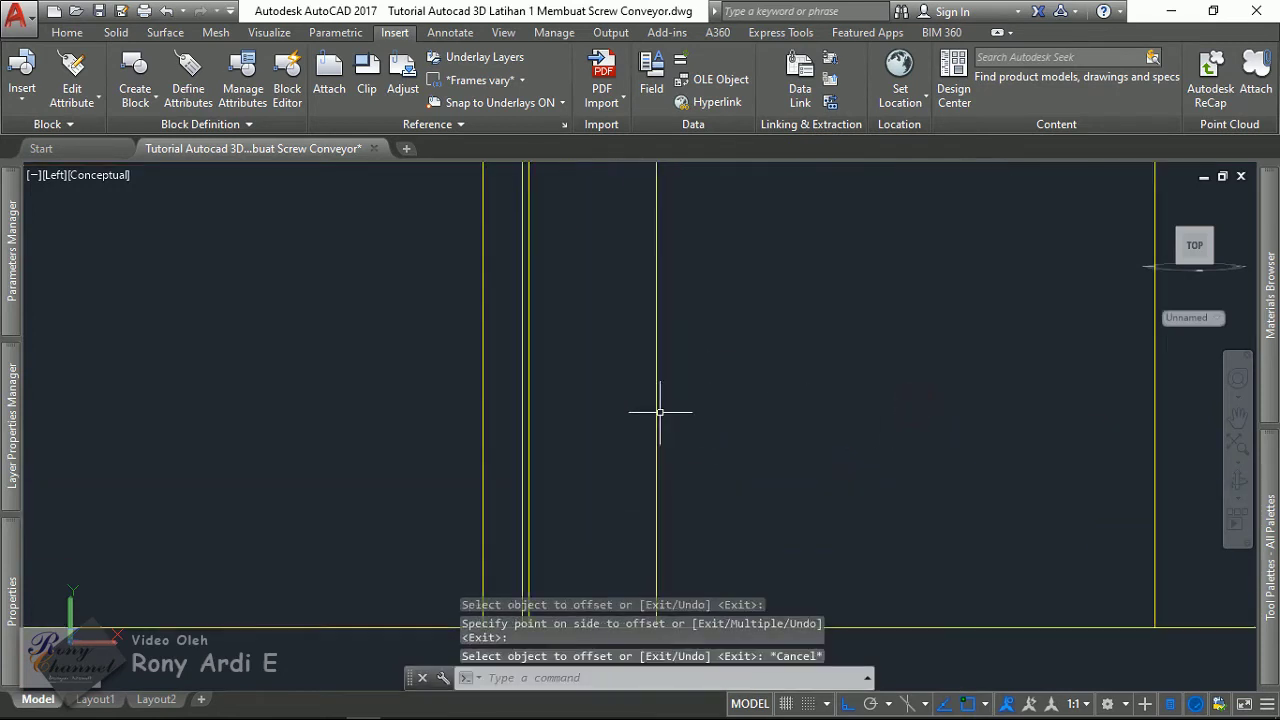
pyautogui.scroll(-1, 684, 428)
pyautogui.scroll(-1, 675, 432)
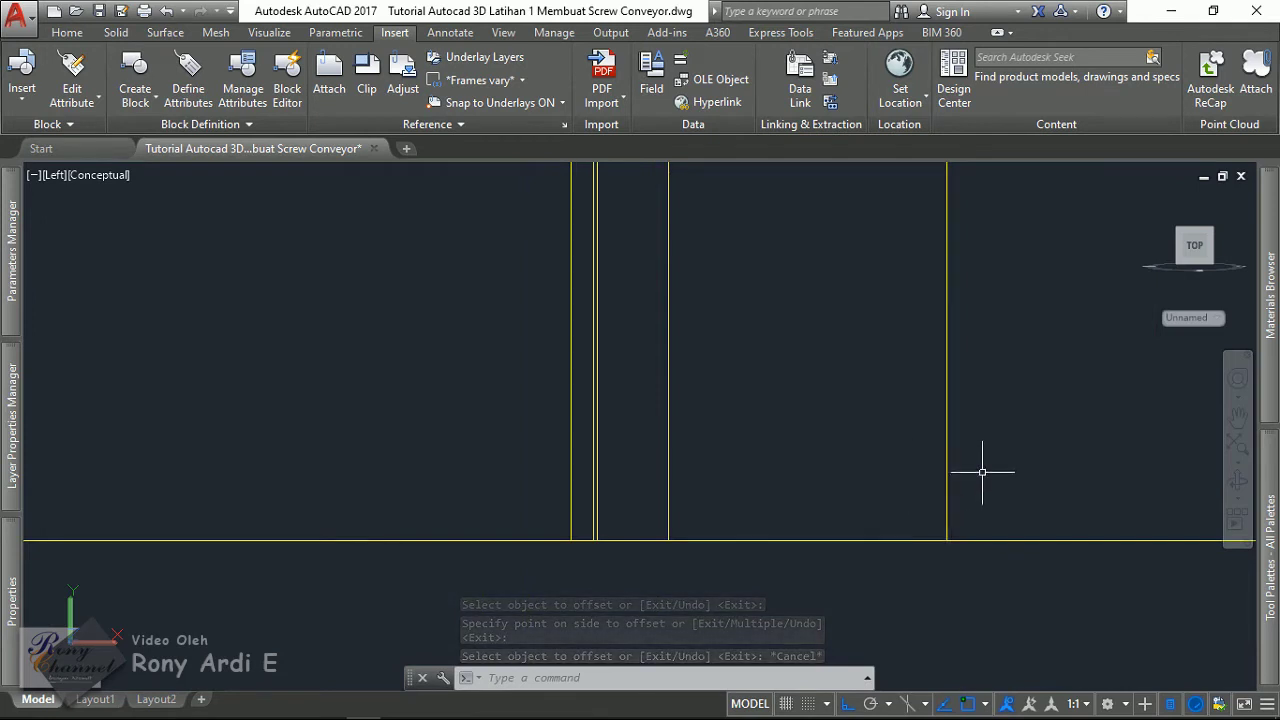
pyautogui.scroll(-1, 983, 466)
pyautogui.scroll(3, 785, 467)
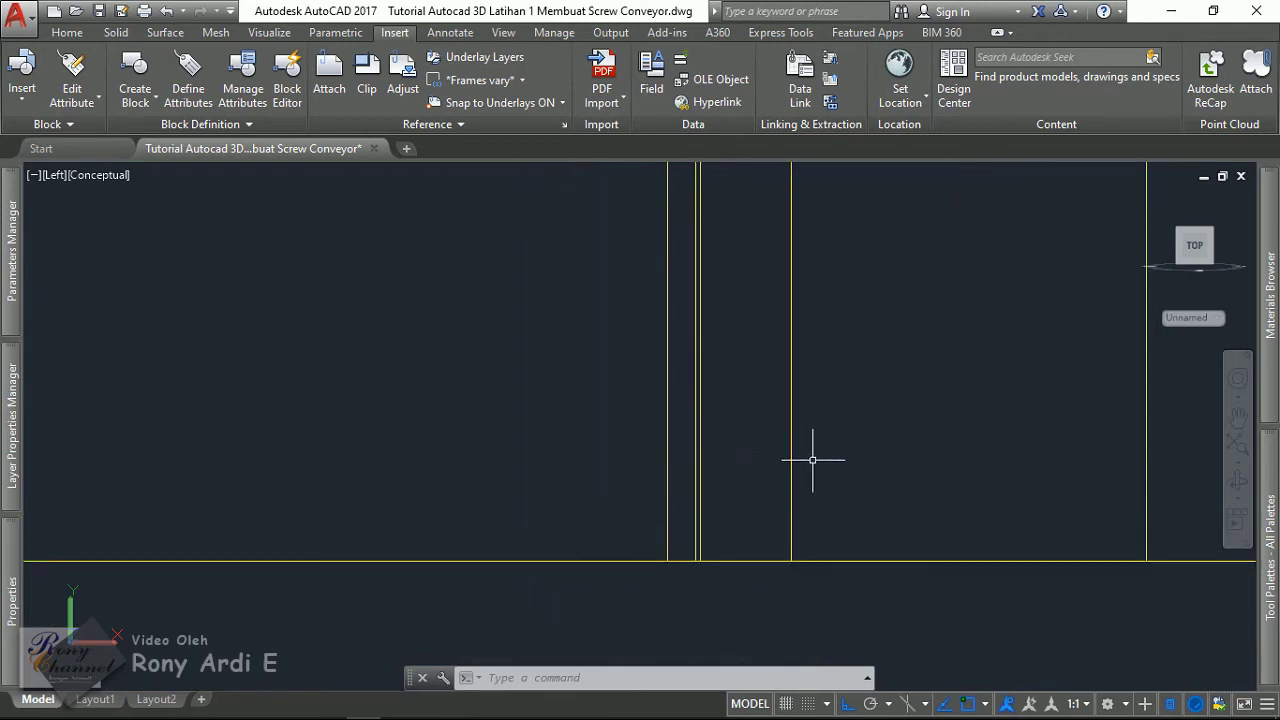
pyautogui.scroll(-2, 1071, 460)
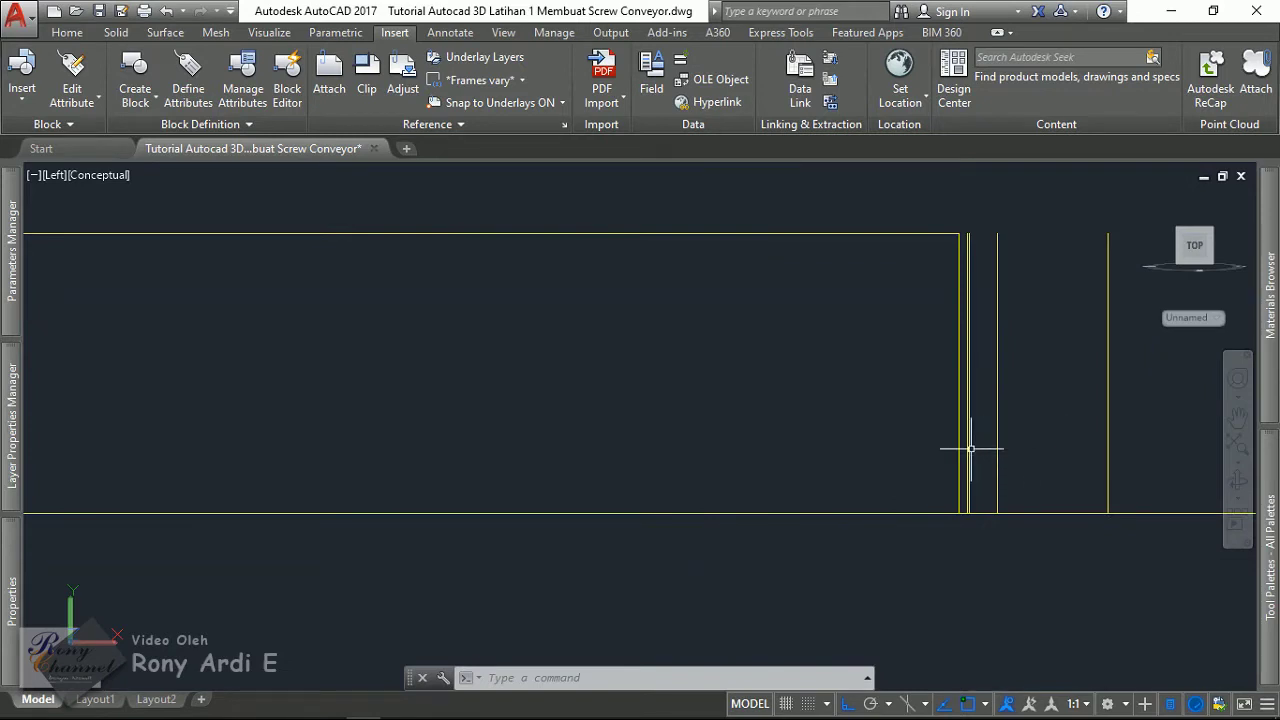
pyautogui.scroll(-5, 970, 449)
pyautogui.scroll(4, 905, 443)
pyautogui.scroll(2, 869, 459)
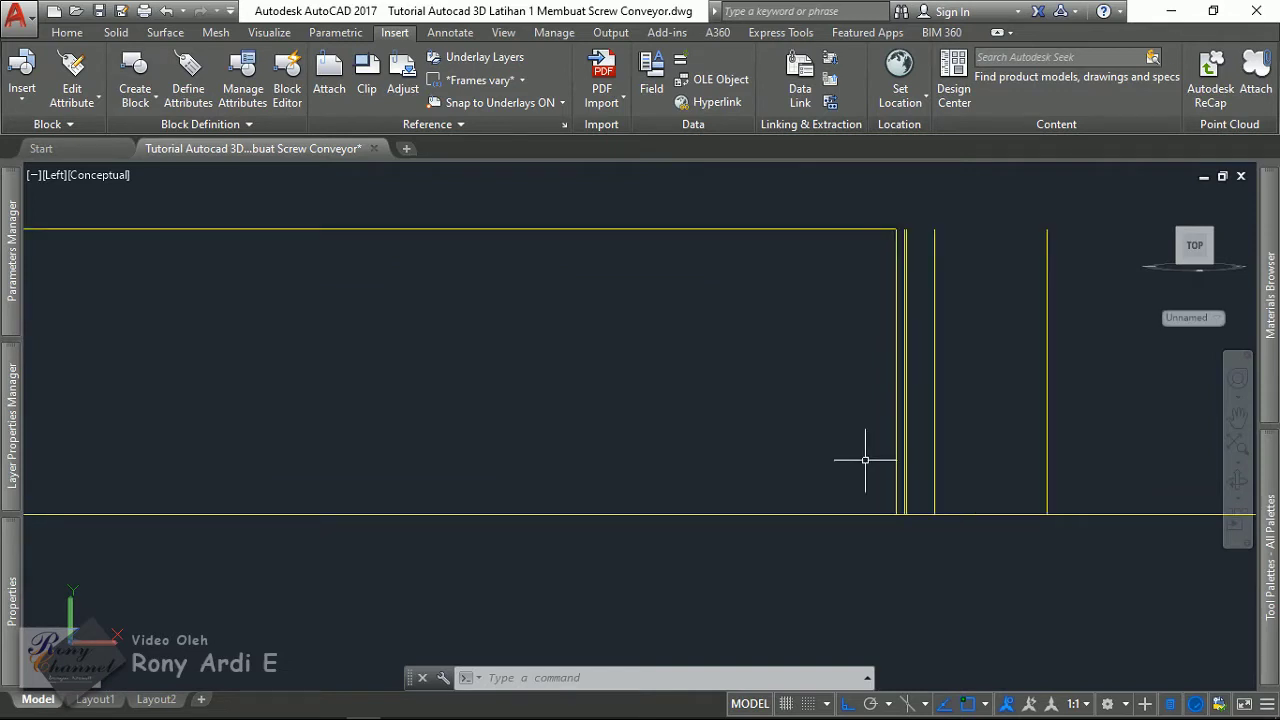
pyautogui.scroll(-6, 874, 458)
pyautogui.scroll(2, 900, 450)
pyautogui.scroll(1, 868, 441)
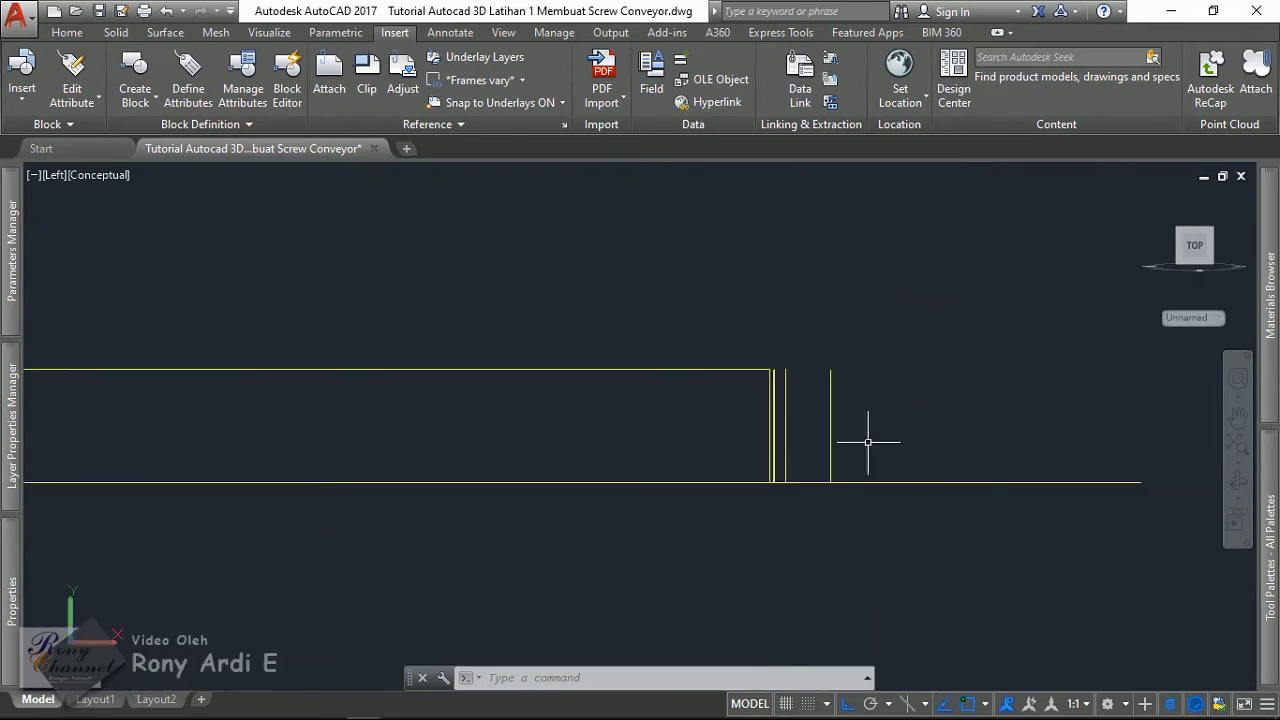
pyautogui.write('tr')
pyautogui.press('Return')
pyautogui.press('Return')
pyautogui.click(920, 449)
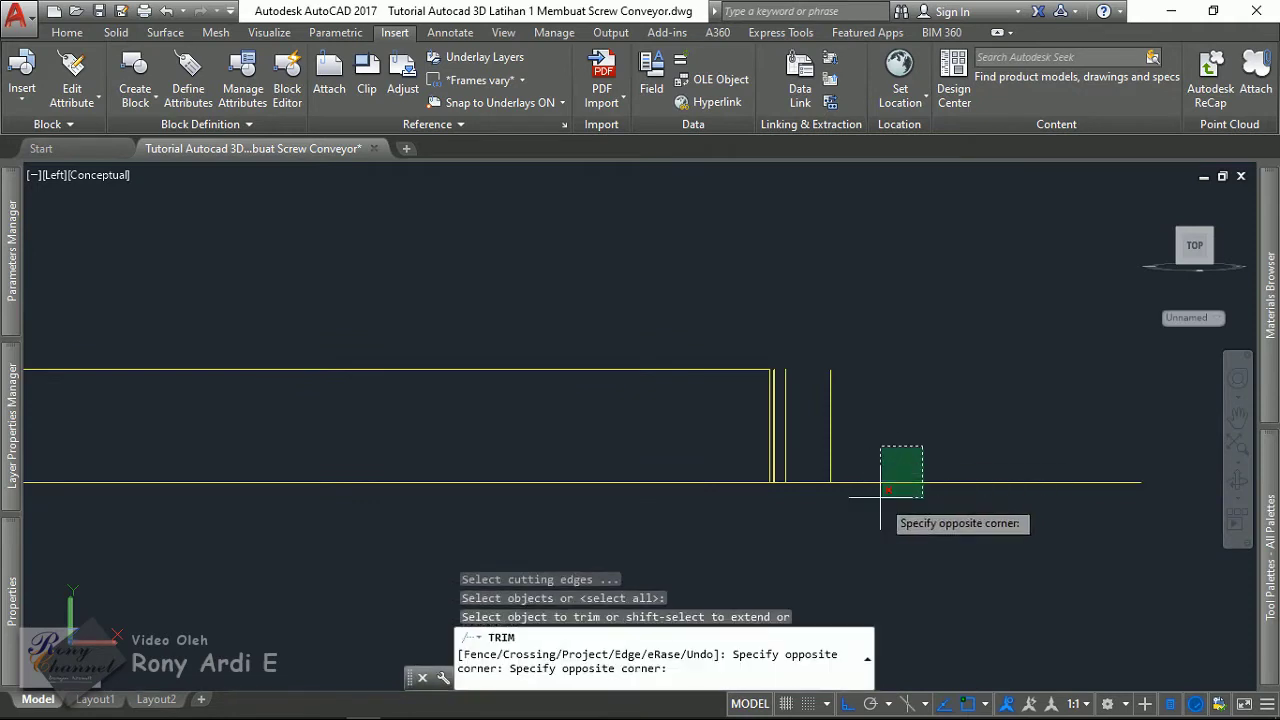
pyautogui.click(880, 514)
pyautogui.press('Escape')
# - Clear any leftover command and restart OFFSET for another 150 offset
pyautogui.scroll(-4, 715, 470)
pyautogui.scroll(3, 700, 460)
pyautogui.press('Escape')
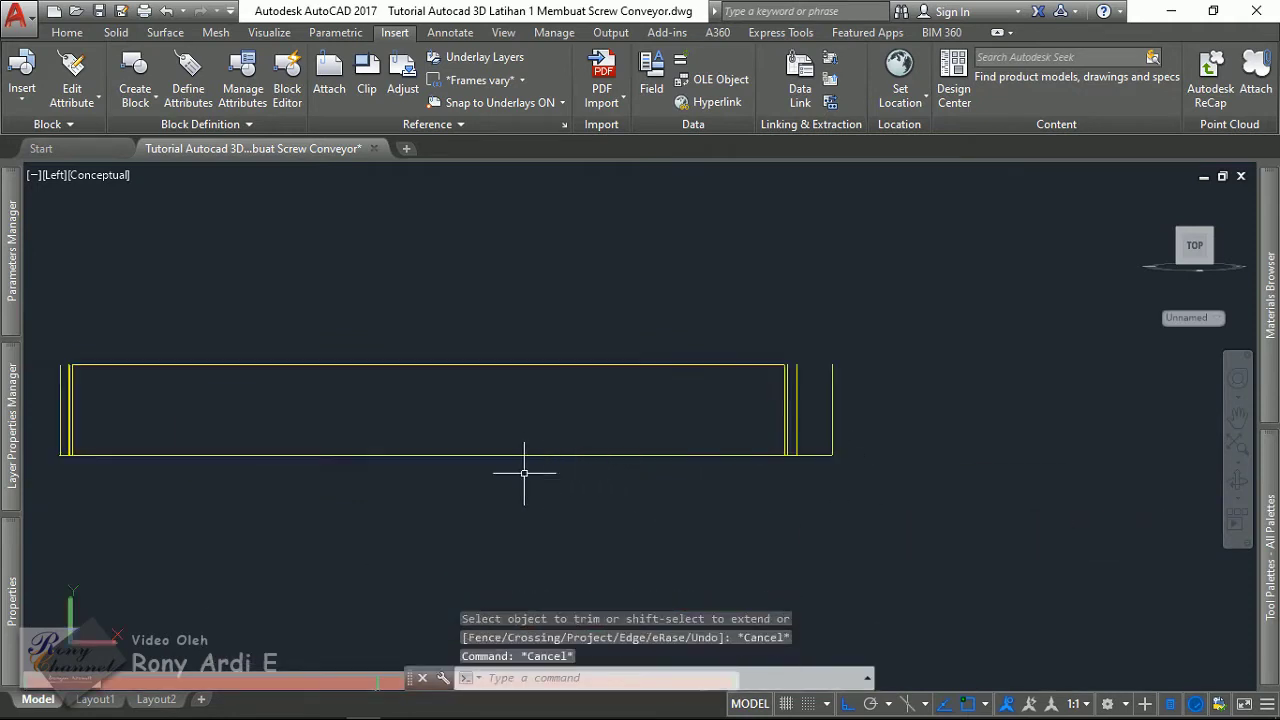
pyautogui.scroll(3, 749, 400)
pyautogui.press('Escape')
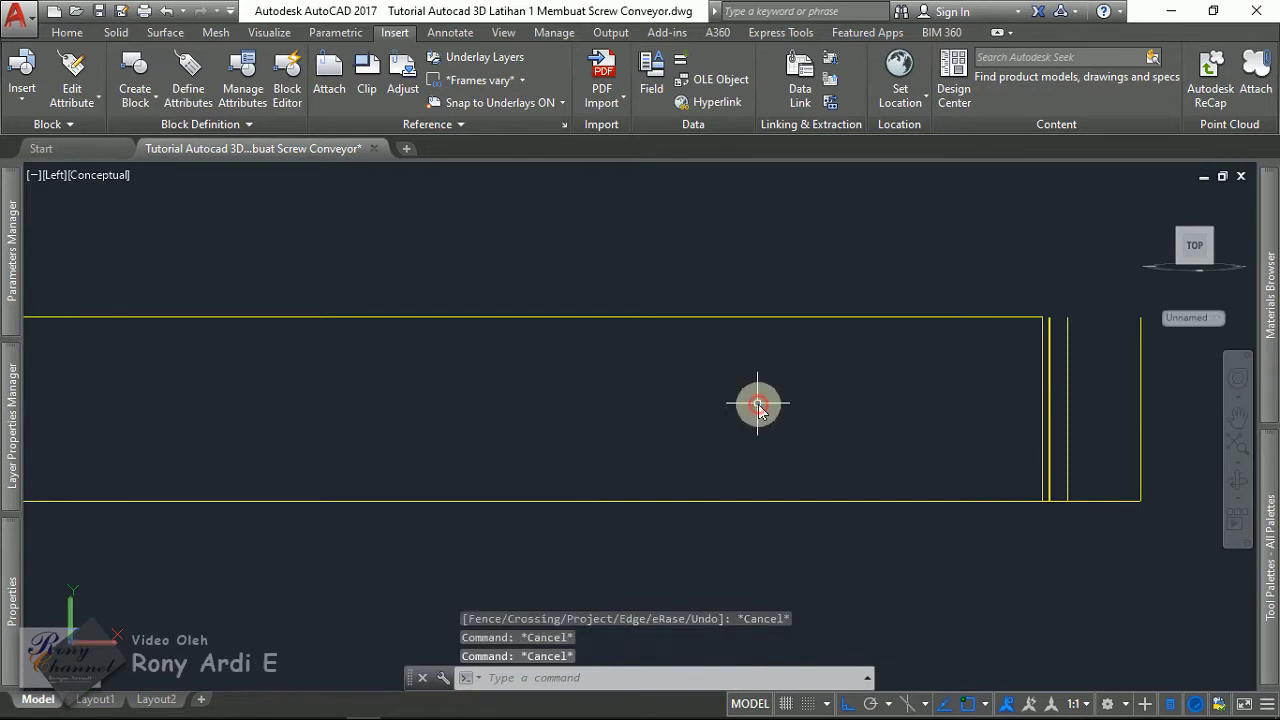
pyautogui.write('O')
pyautogui.press('Return')
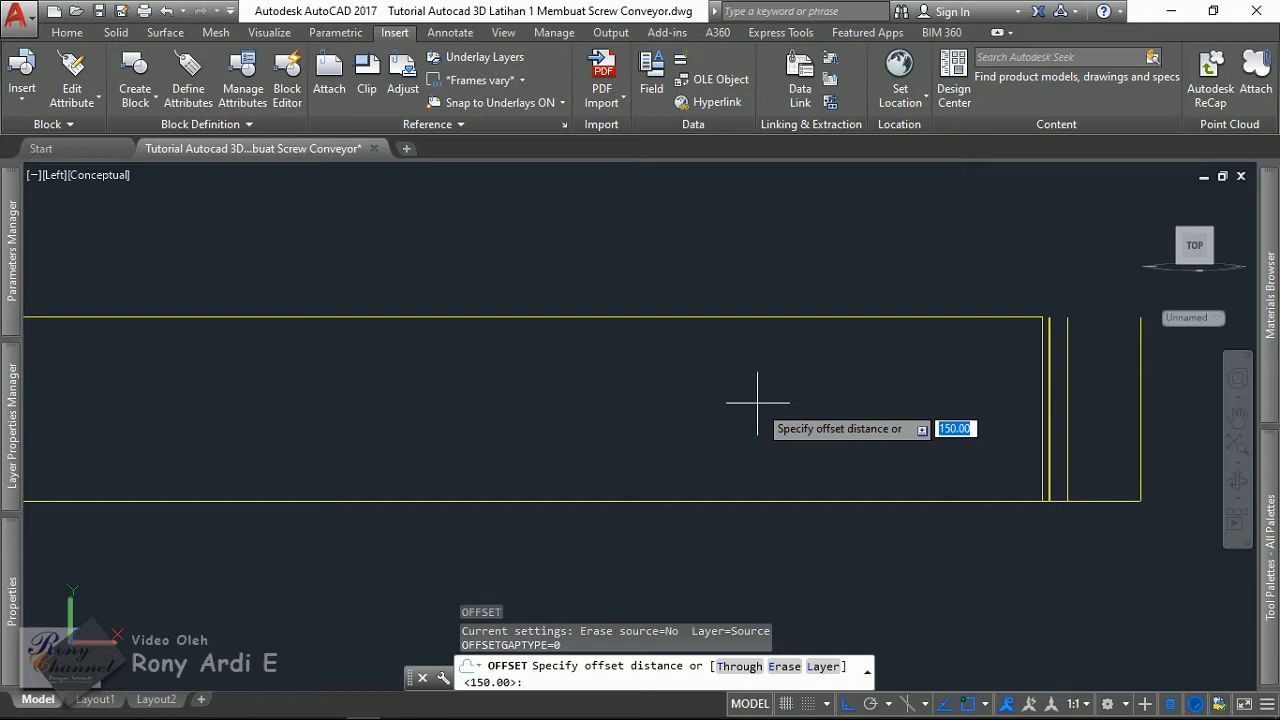
# - Copy the bottom shaft line 30.25 units upward
pyautogui.press('Escape')
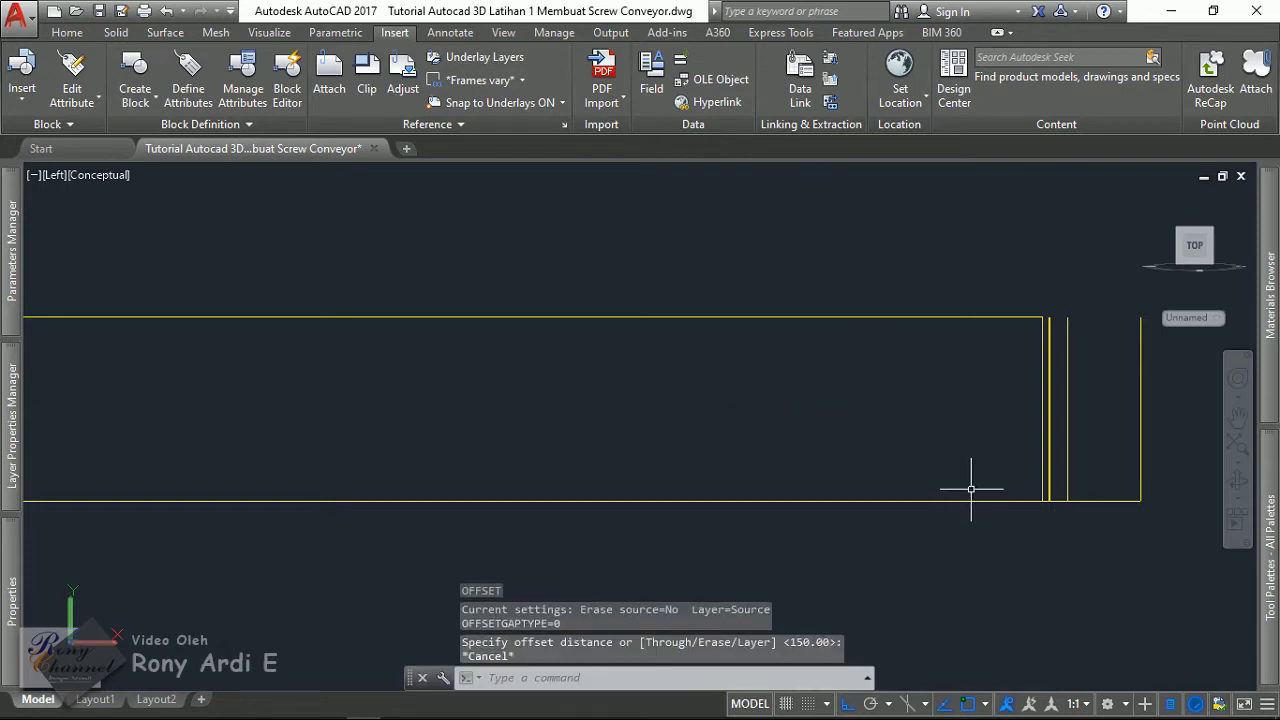
pyautogui.scroll(2, 970, 490)
pyautogui.write('co')
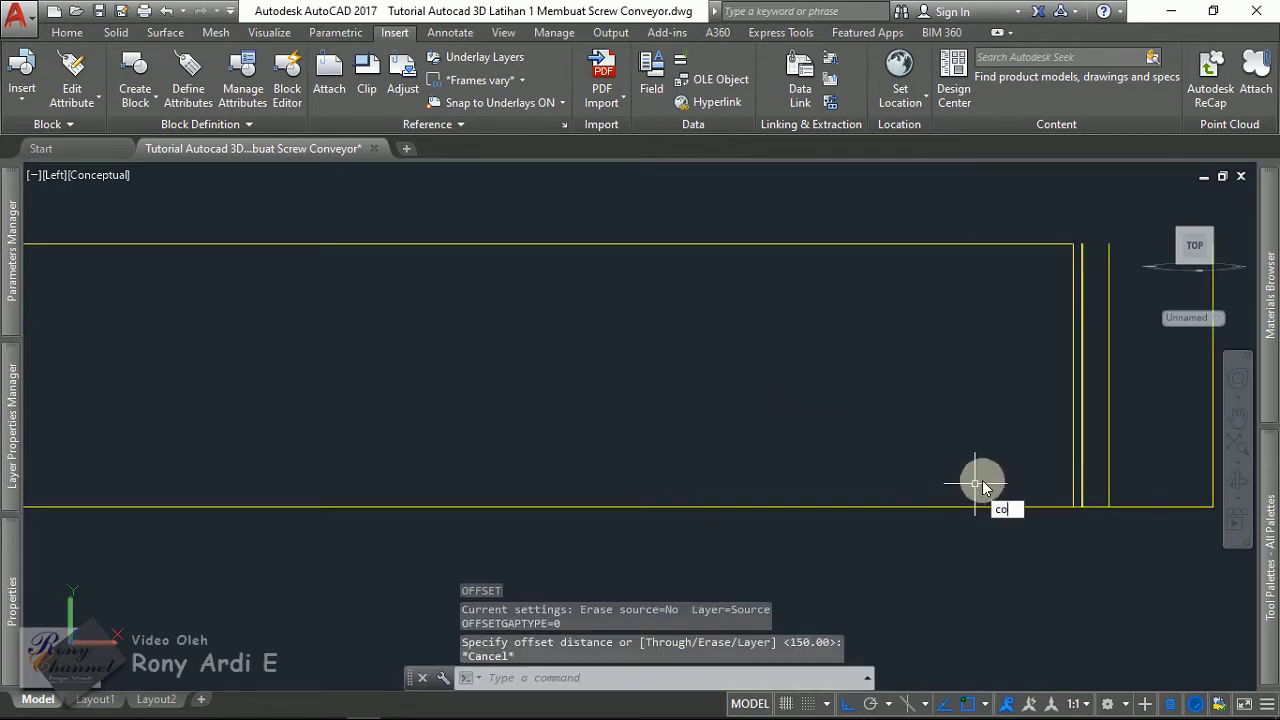
pyautogui.press('Return')
pyautogui.click(992, 515)
pyautogui.click(948, 460)
pyautogui.press('Return')
pyautogui.click(942, 462)
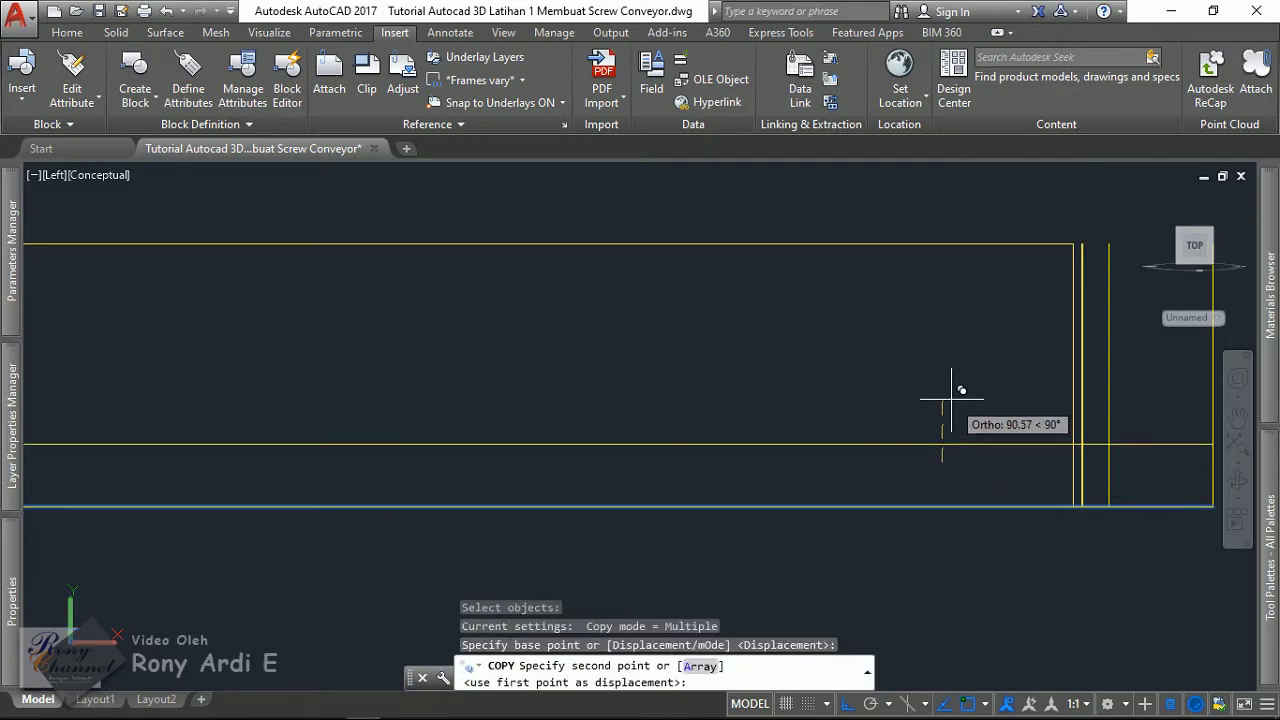
pyautogui.write('30')
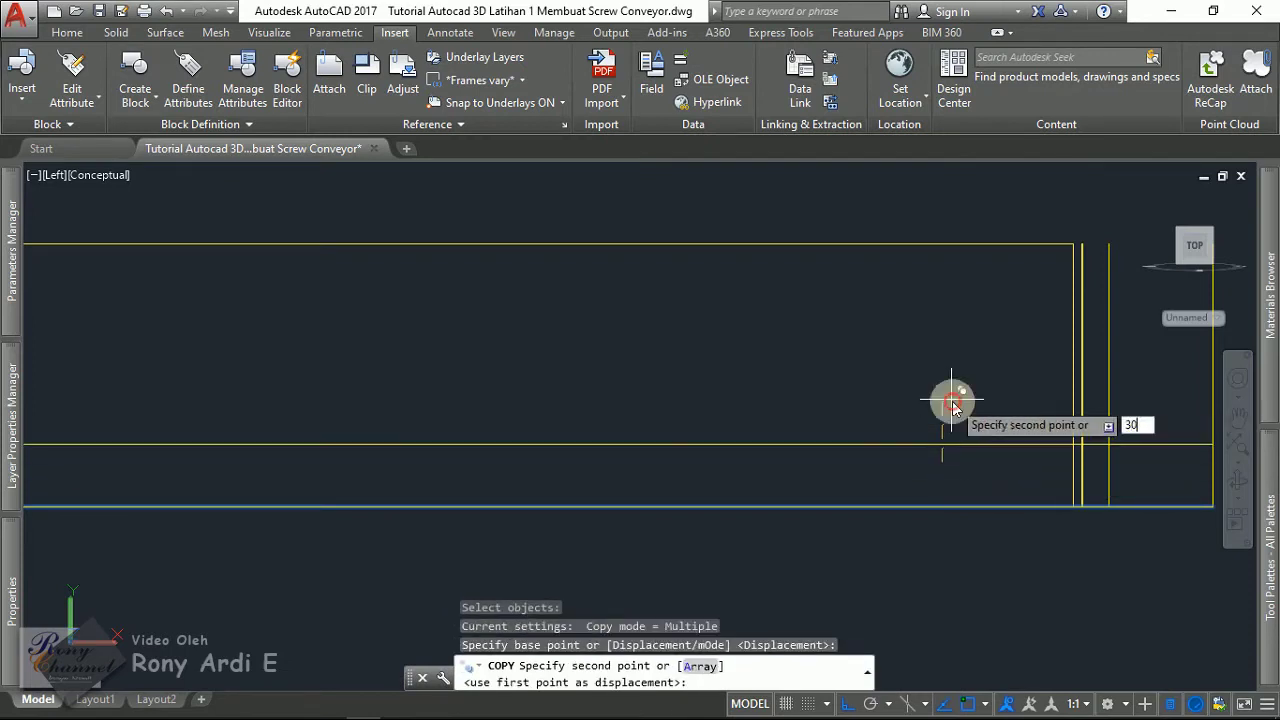
pyautogui.write('.25')
pyautogui.press('Return')
pyautogui.press('Escape')
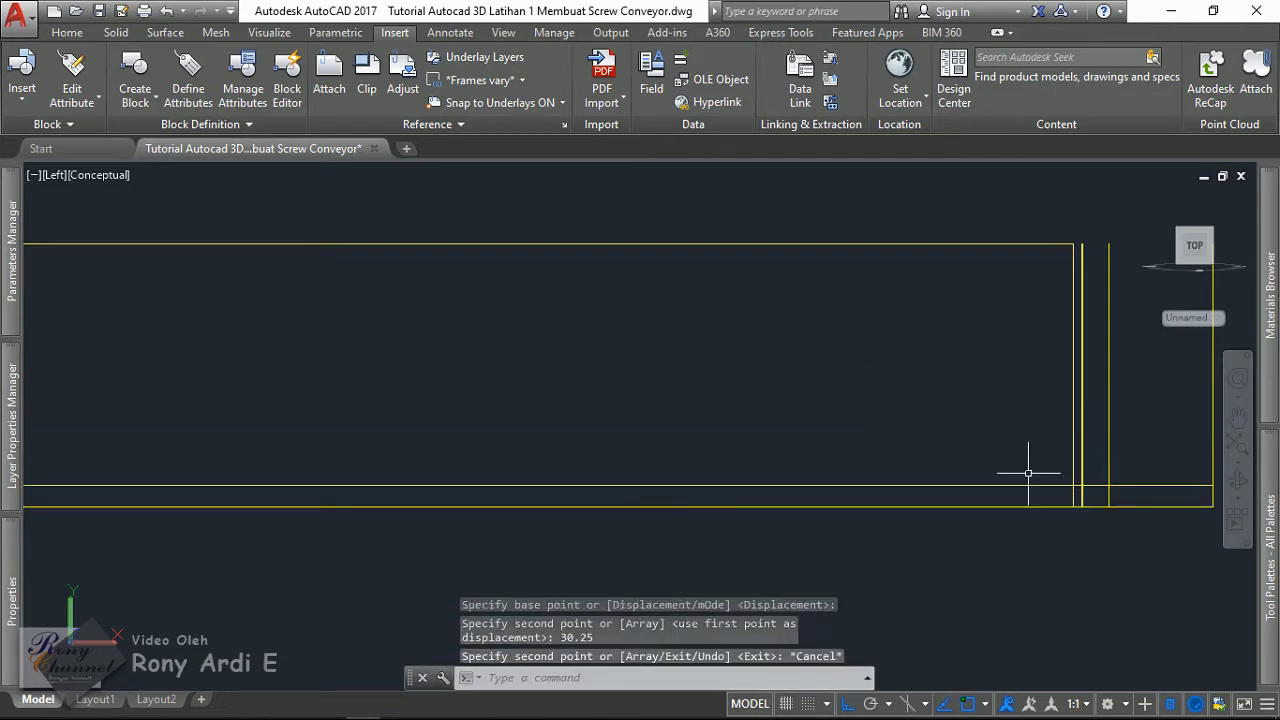
# - Offset the copied line by 5.5 to create a parallel line
pyautogui.moveTo(1028, 473)
pyautogui.mouseDown(button='middle')
pyautogui.moveTo(728, 380)
pyautogui.moveTo(671, 343)
pyautogui.mouseUp(button='middle')
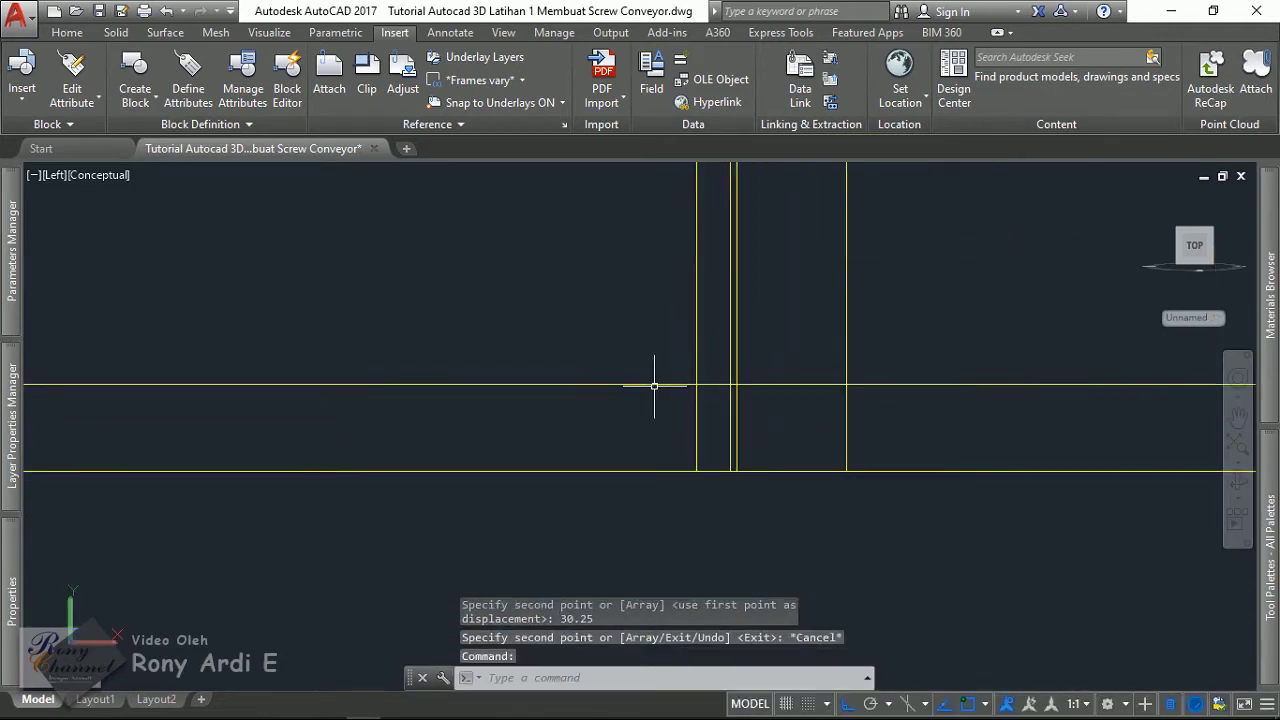
pyautogui.write('o')
pyautogui.press('Return')
pyautogui.write('5')
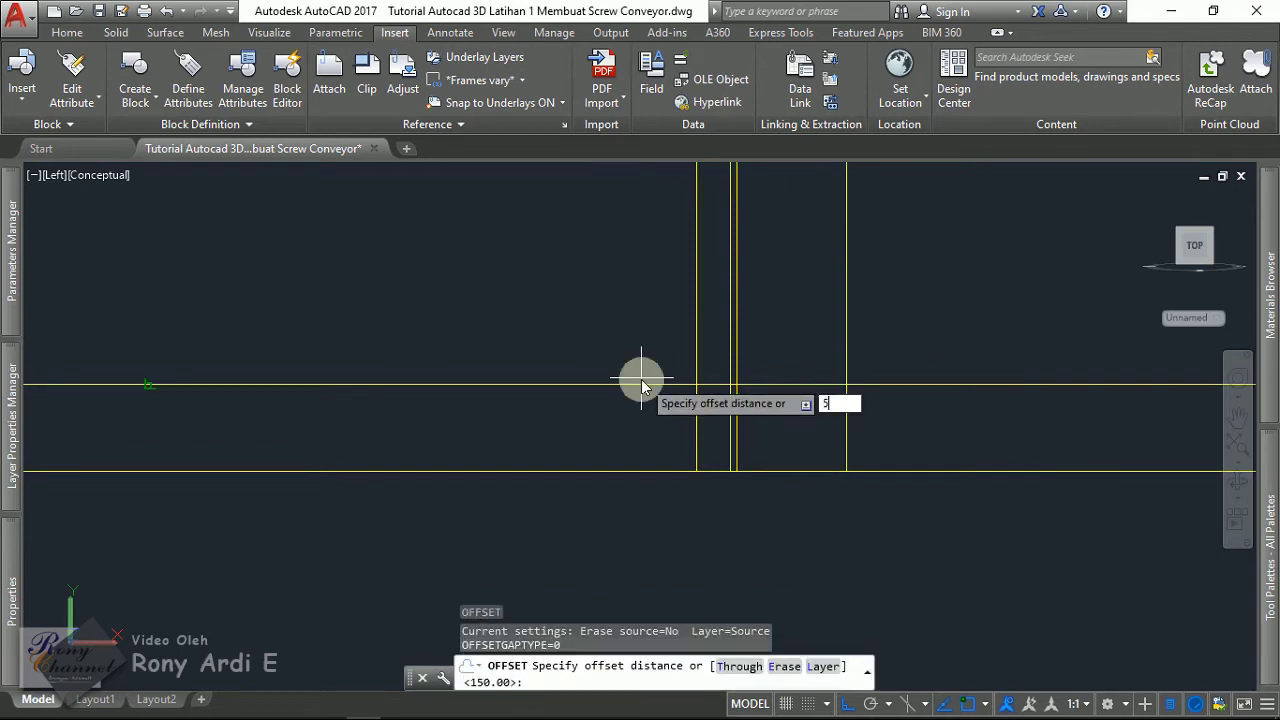
pyautogui.write('.5')
pyautogui.press('Return')
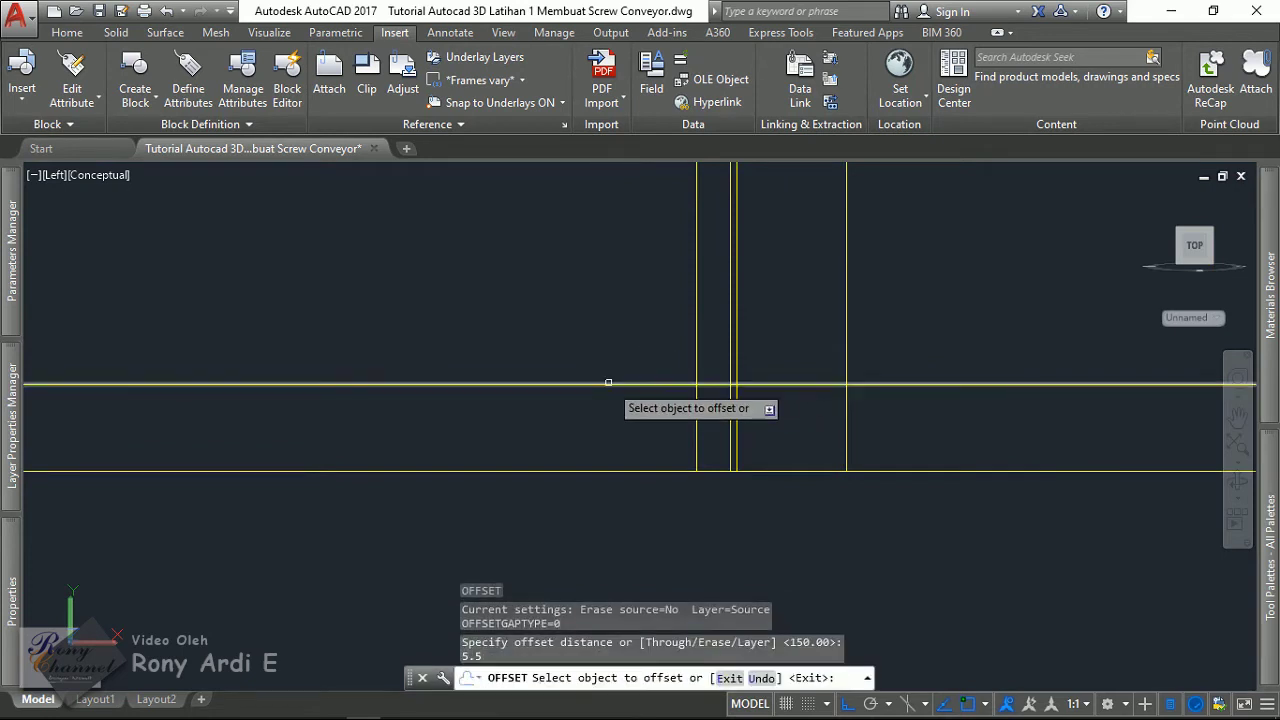
pyautogui.click(604, 384)
pyautogui.click(601, 409)
pyautogui.press('Escape')
pyautogui.scroll(-3, 629, 357)
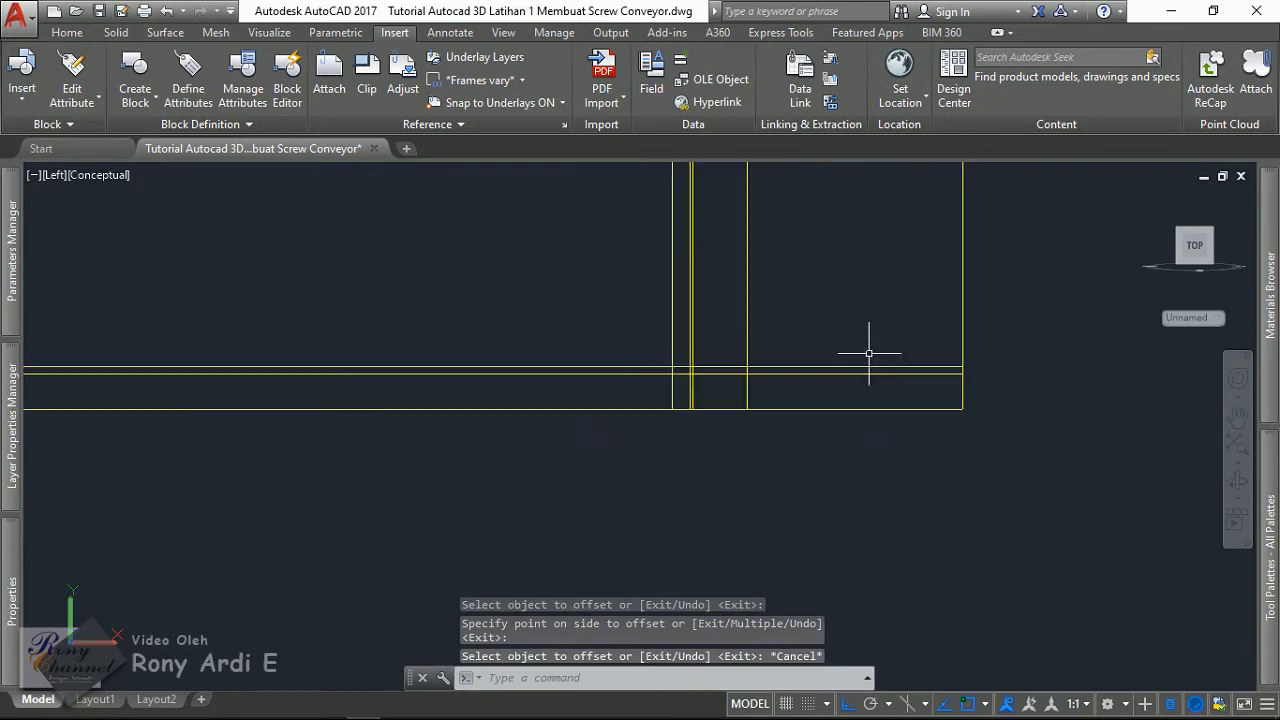
pyautogui.scroll(2, 882, 376)
pyautogui.write('s')
pyautogui.press('Return')
# - Stretch the right ends of the two new lines inward, short of the right vertical end line
pyautogui.moveTo(1023, 390); pyautogui.dragTo(951, 331)
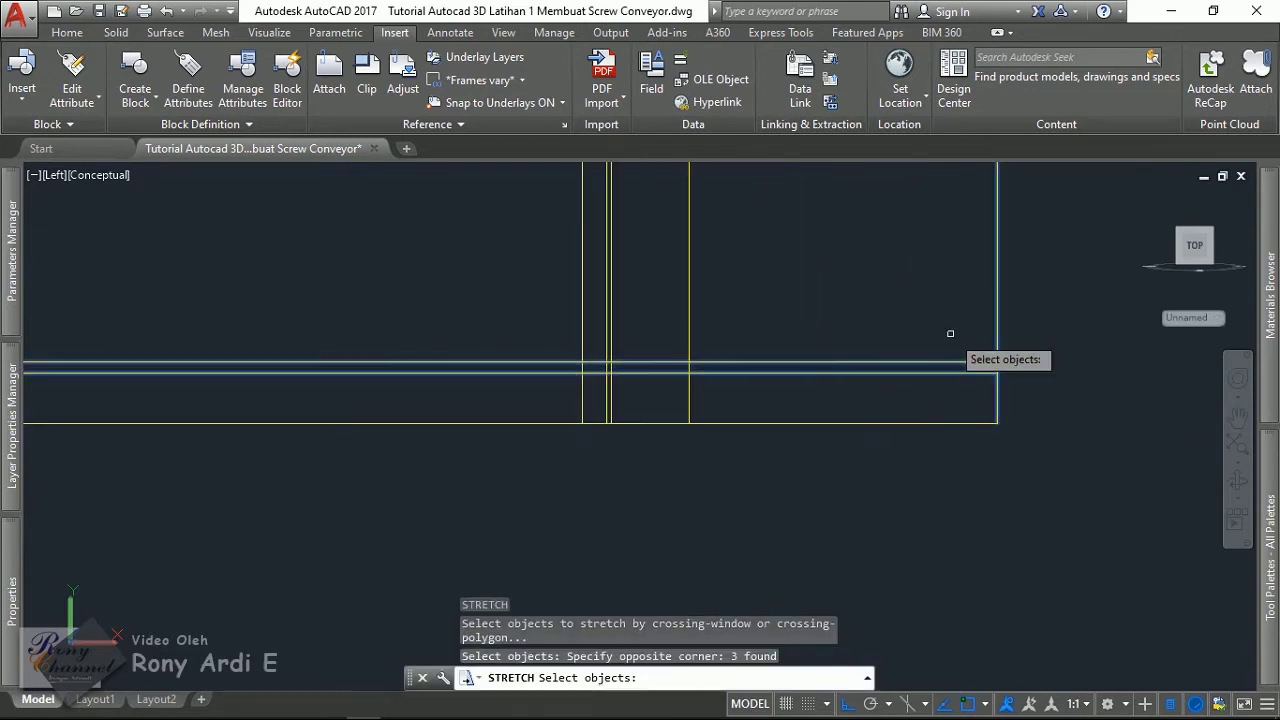
pyautogui.press('Return')
pyautogui.scroll(-4, 1047, 358)
pyautogui.click(1047, 358)
pyautogui.press('Escape')
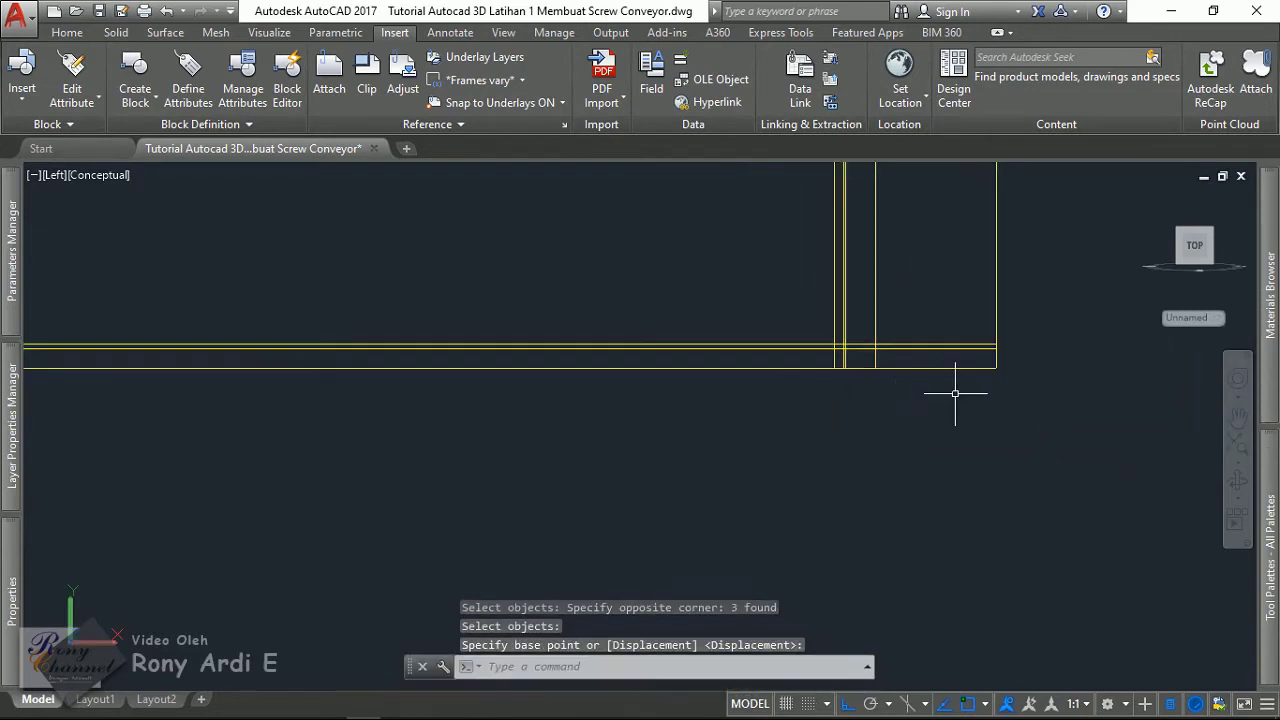
pyautogui.scroll(2, 1026, 347)
pyautogui.write('s')
pyautogui.press('Return')
pyautogui.click(1023, 352)
pyautogui.click(943, 320)
pyautogui.press('Return')
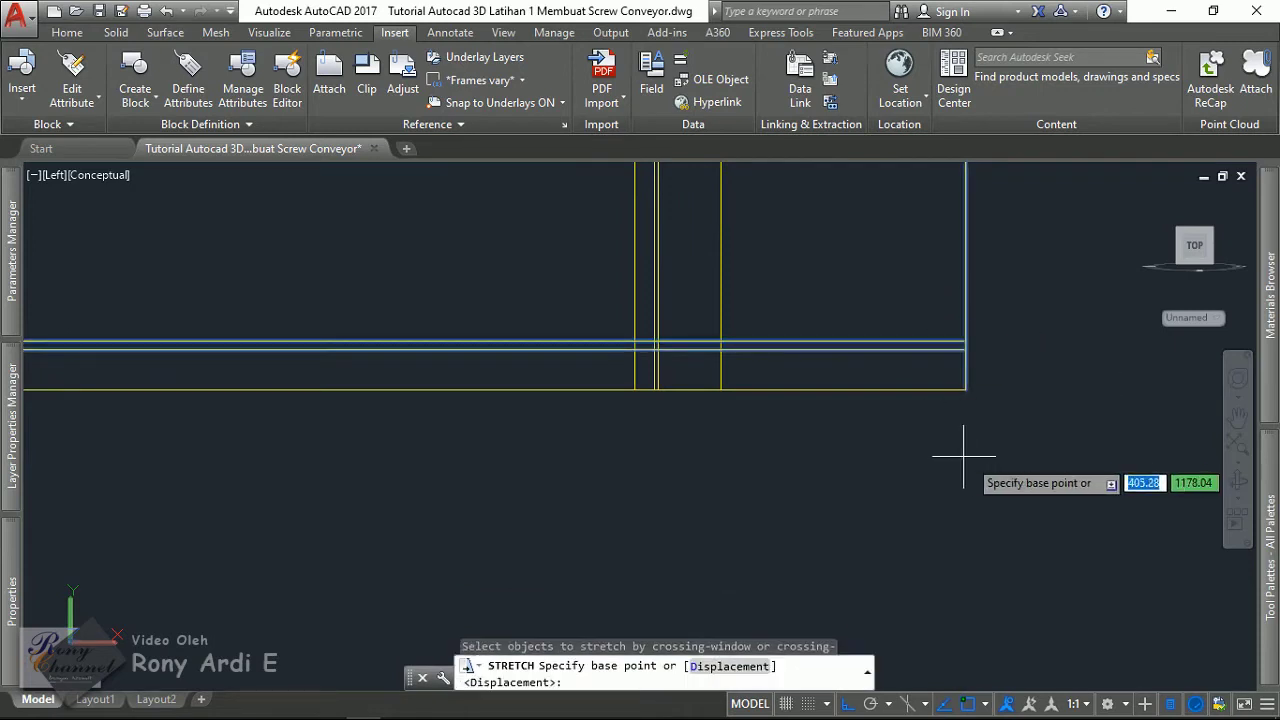
pyautogui.click(985, 460)
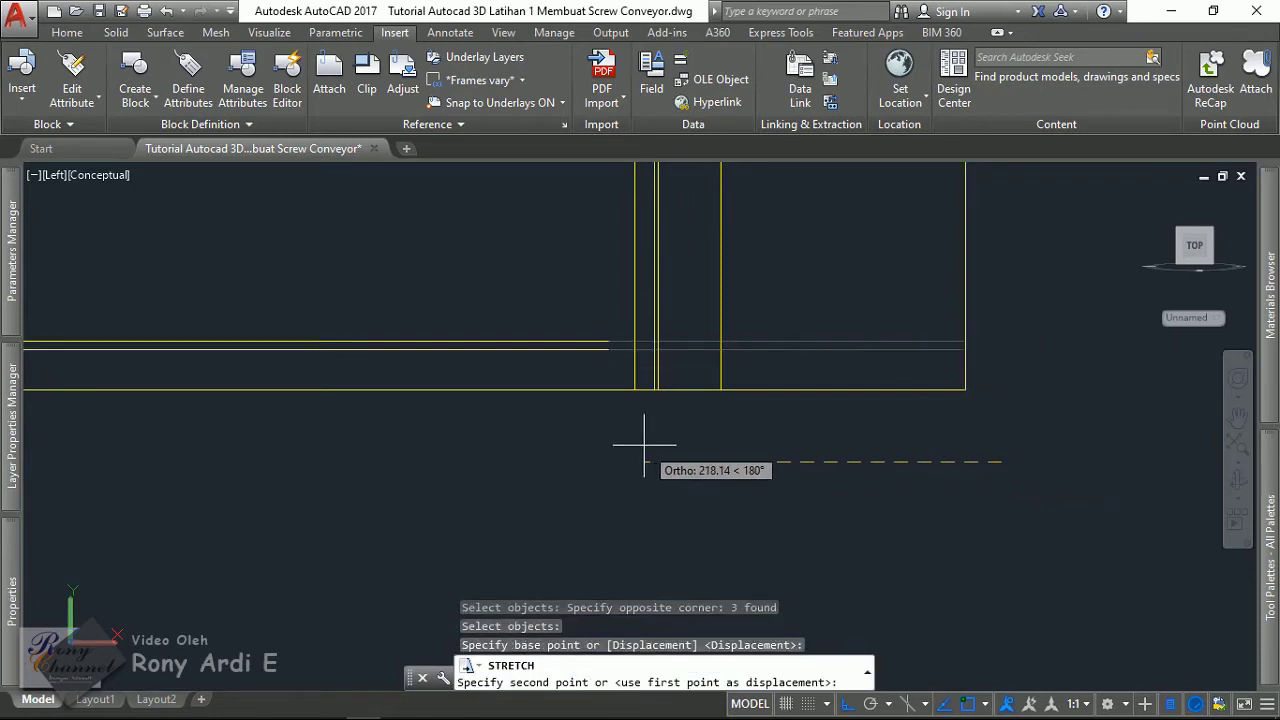
pyautogui.press('Escape')
pyautogui.scroll(-2, 975, 400)
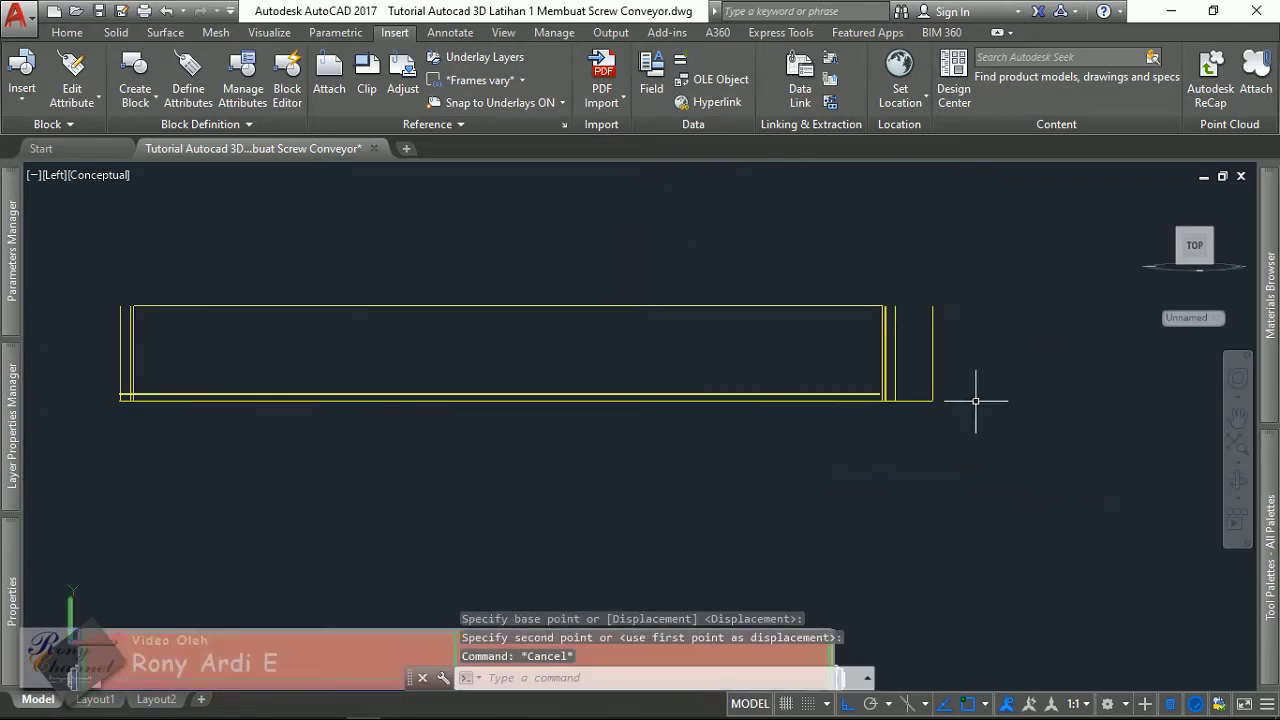
pyautogui.scroll(3, 232, 387)
# - Stretch the left ends of the two lines inward, short of the left vertical end line
pyautogui.press('Return')
pyautogui.click(286, 527)
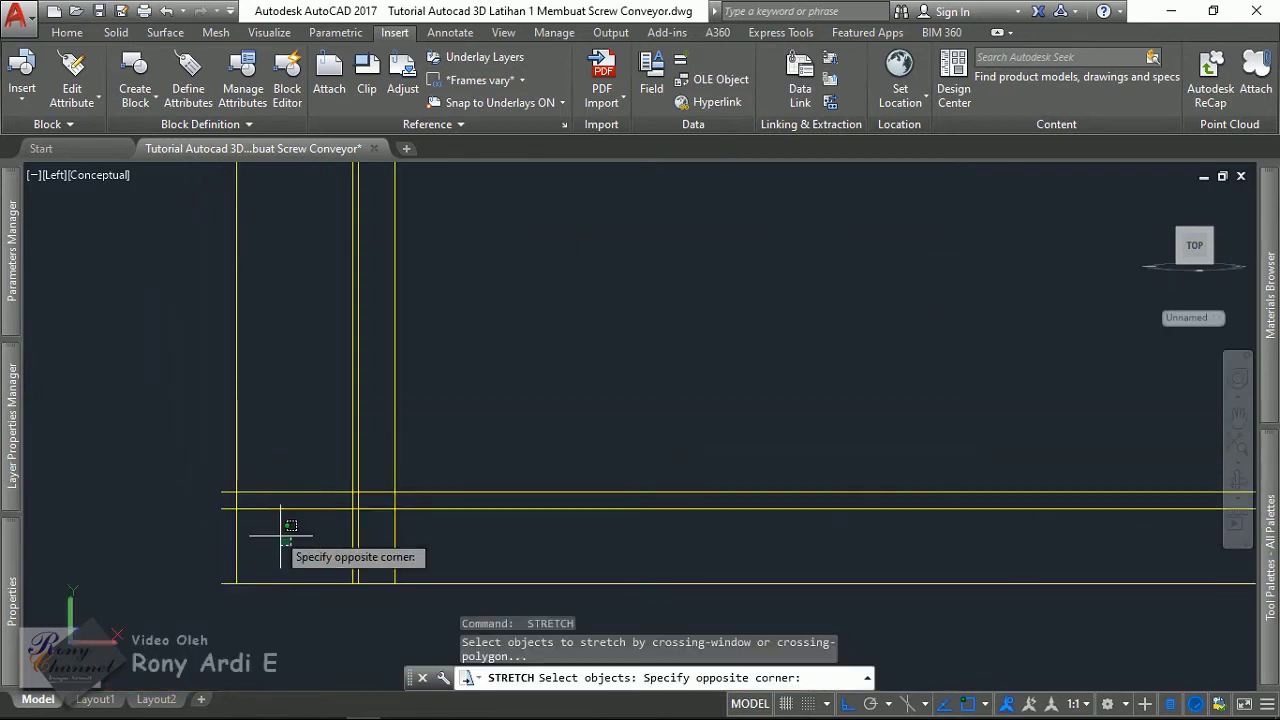
pyautogui.click(157, 430)
pyautogui.press('Return')
pyautogui.click(300, 423)
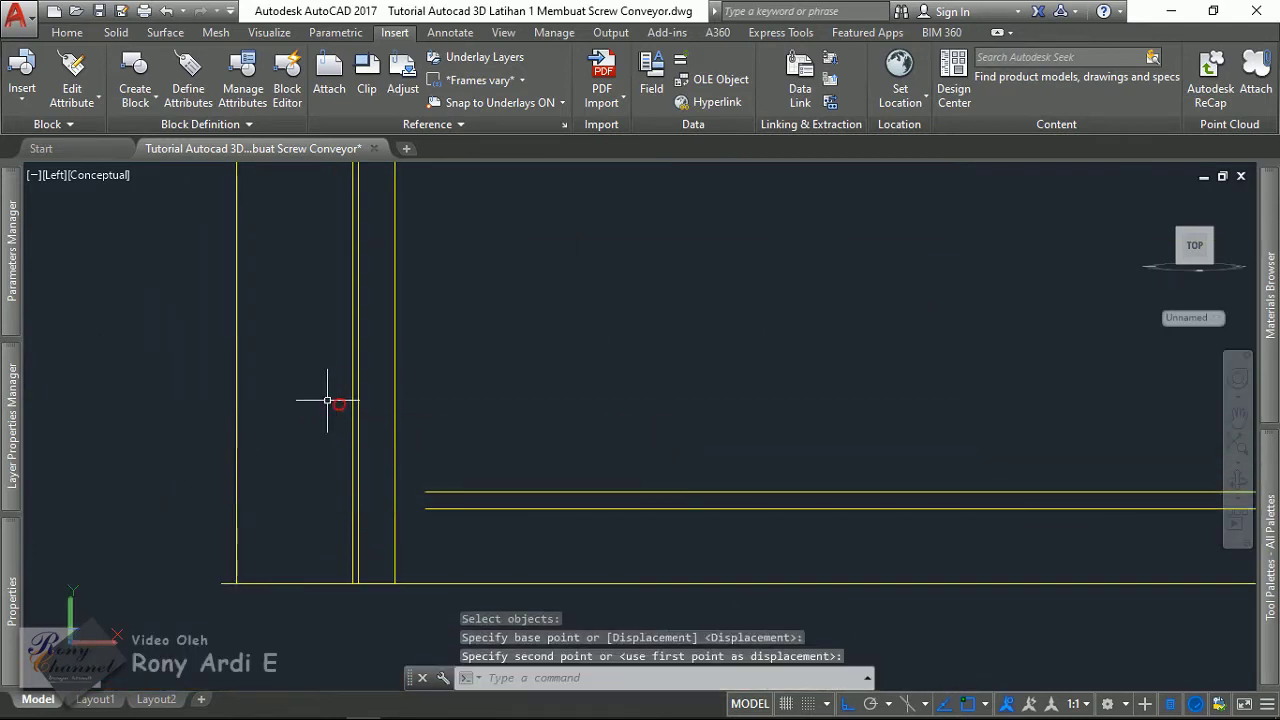
pyautogui.press('Escape')
pyautogui.scroll(-3, 529, 441)
pyautogui.scroll(3, 529, 441)
pyautogui.scroll(1, 514, 286)
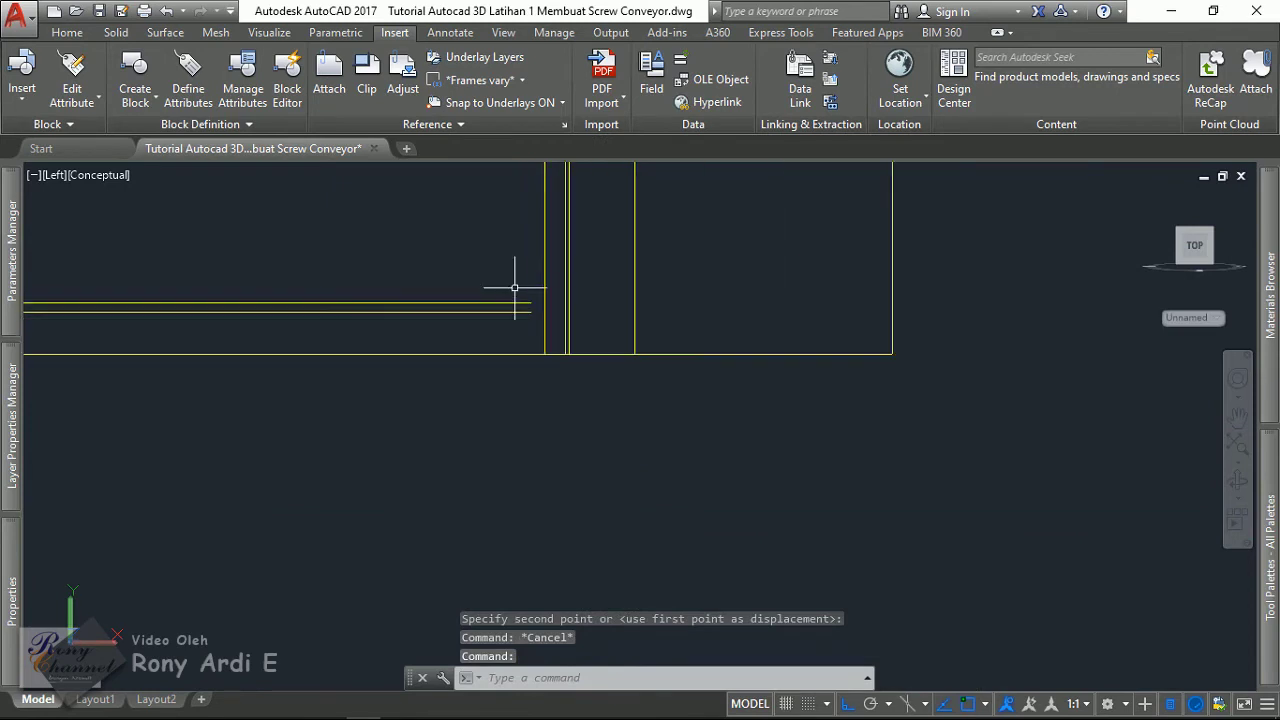
pyautogui.scroll(1, 554, 343)
pyautogui.moveTo(477, 345); pyautogui.dragTo(599, 347, button='middle')
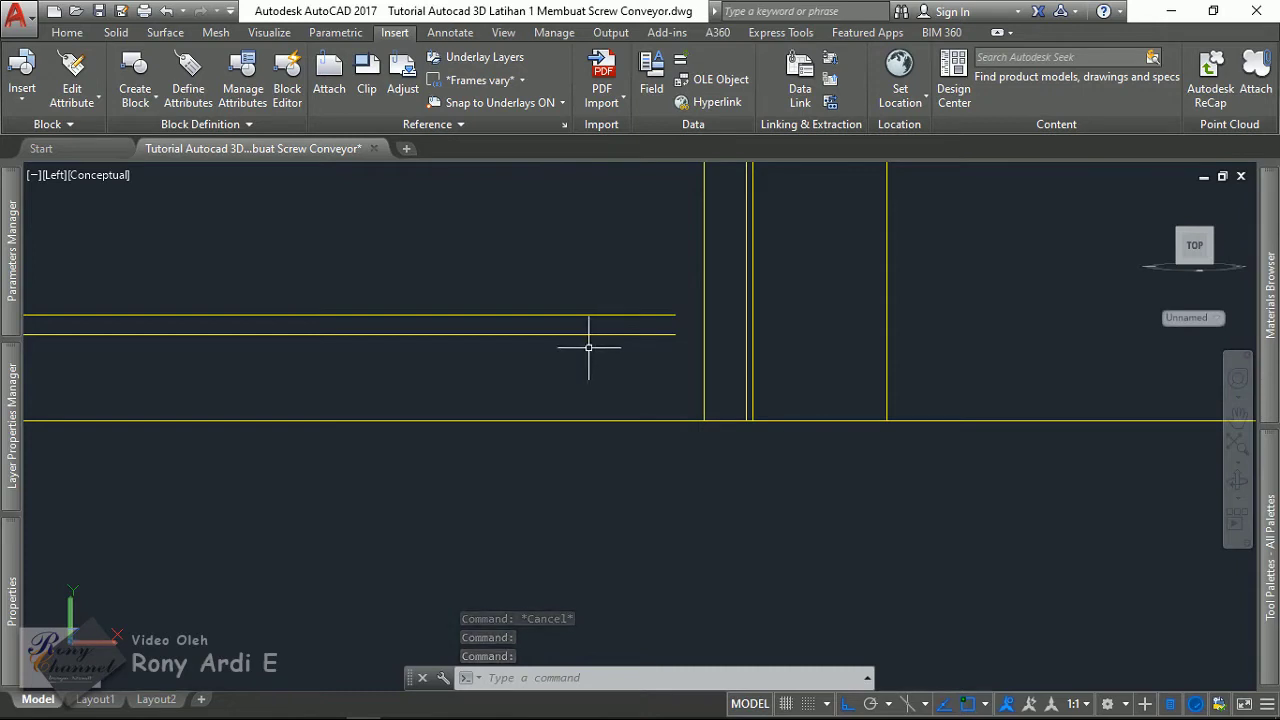
pyautogui.scroll(-1, 588, 347)
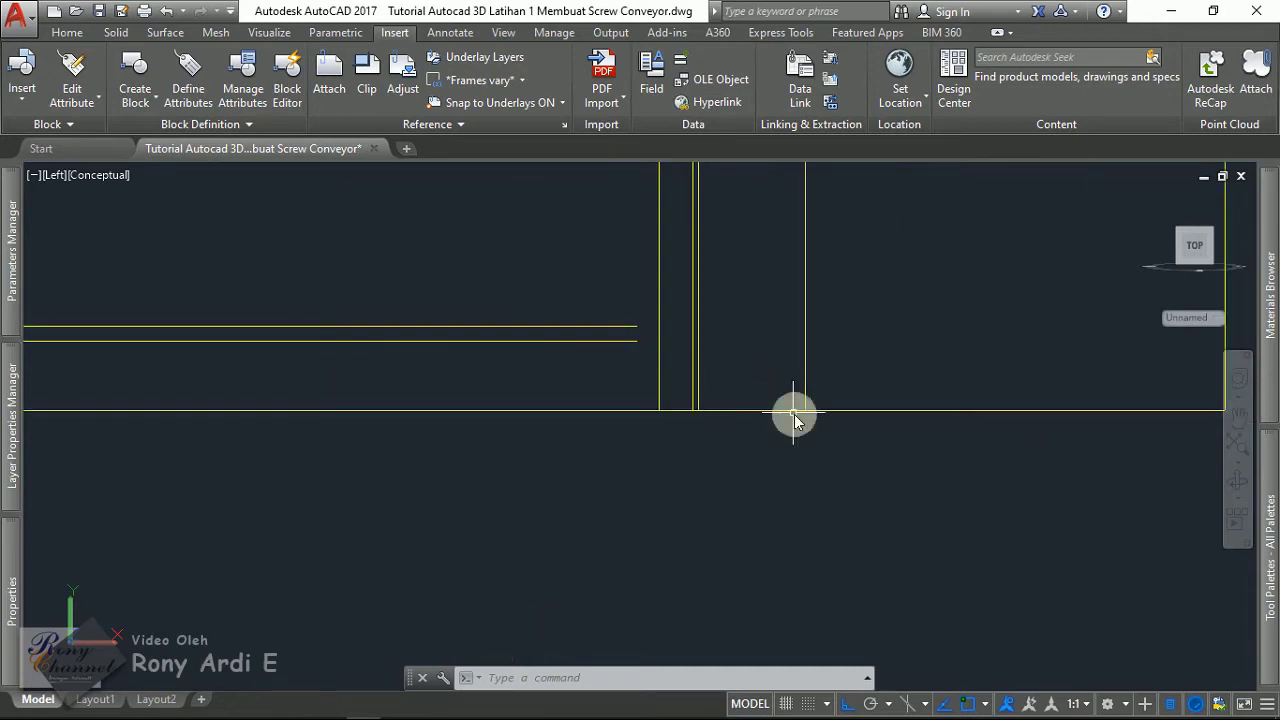
# - Offset the bottom shaft line 15 units upward after abandoning a 30 offset
pyautogui.write('o')
pyautogui.press('Return')
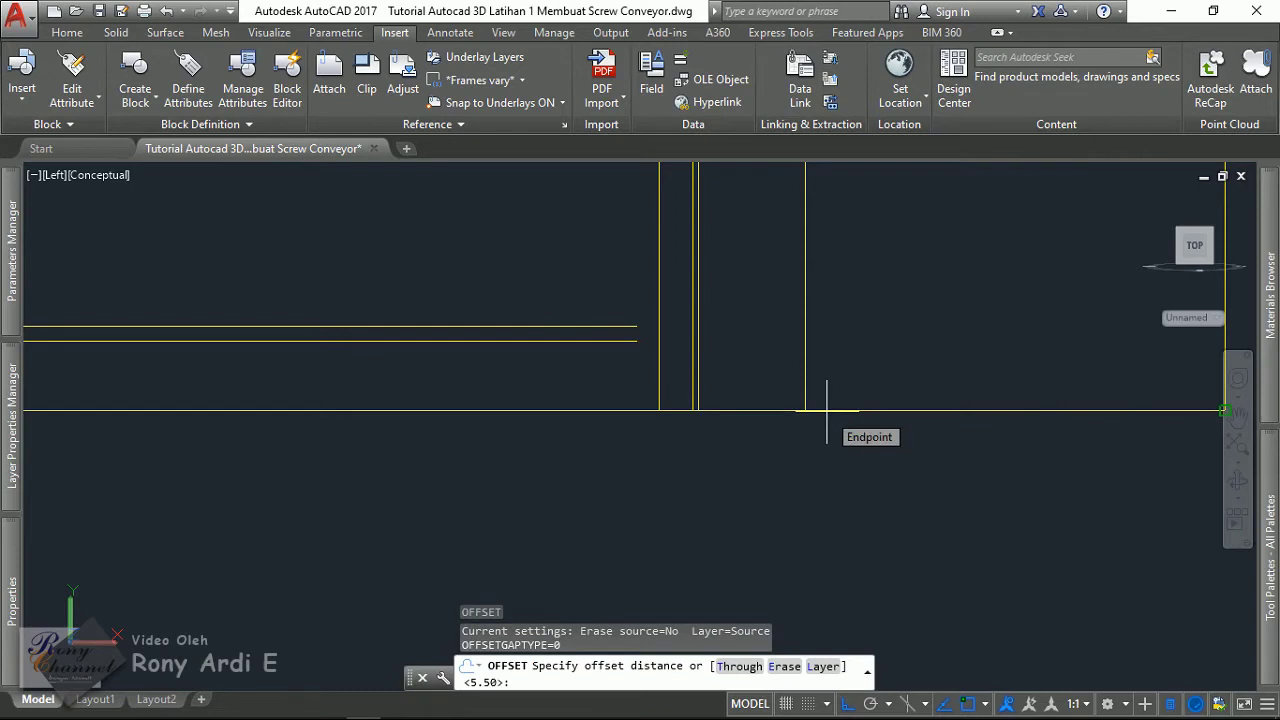
pyautogui.write('30')
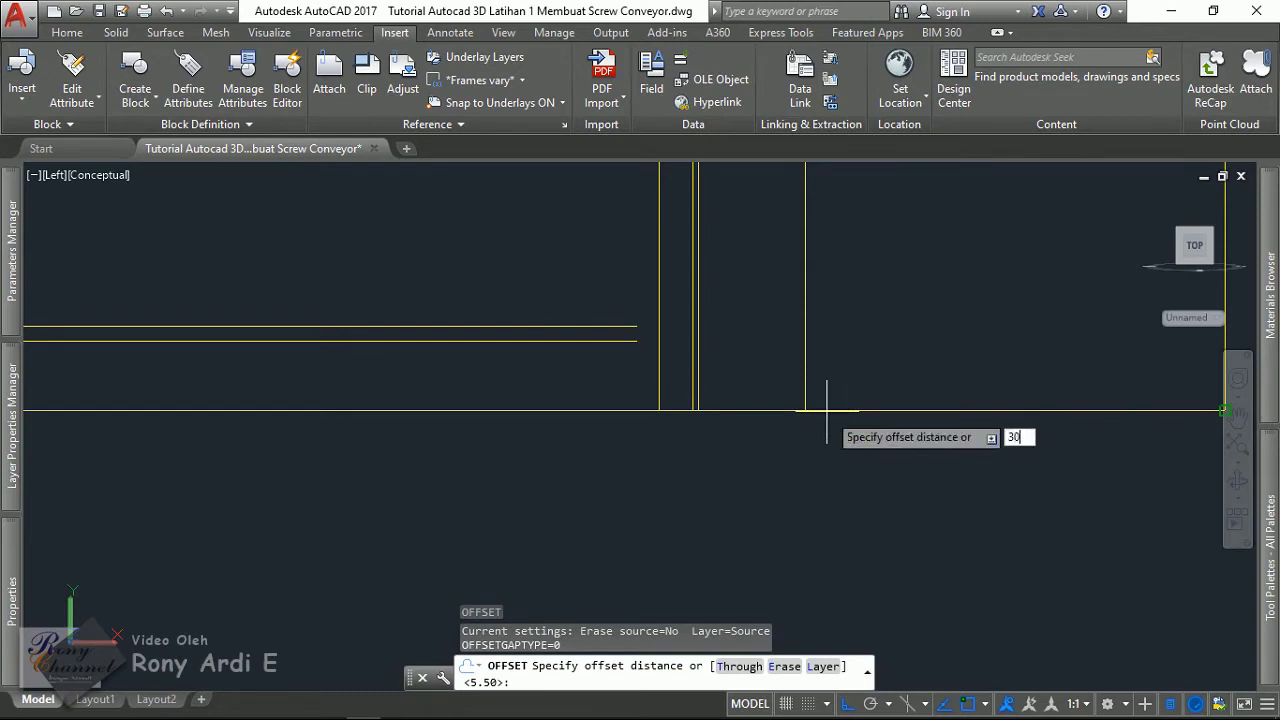
pyautogui.press('Return')
pyautogui.click(821, 410)
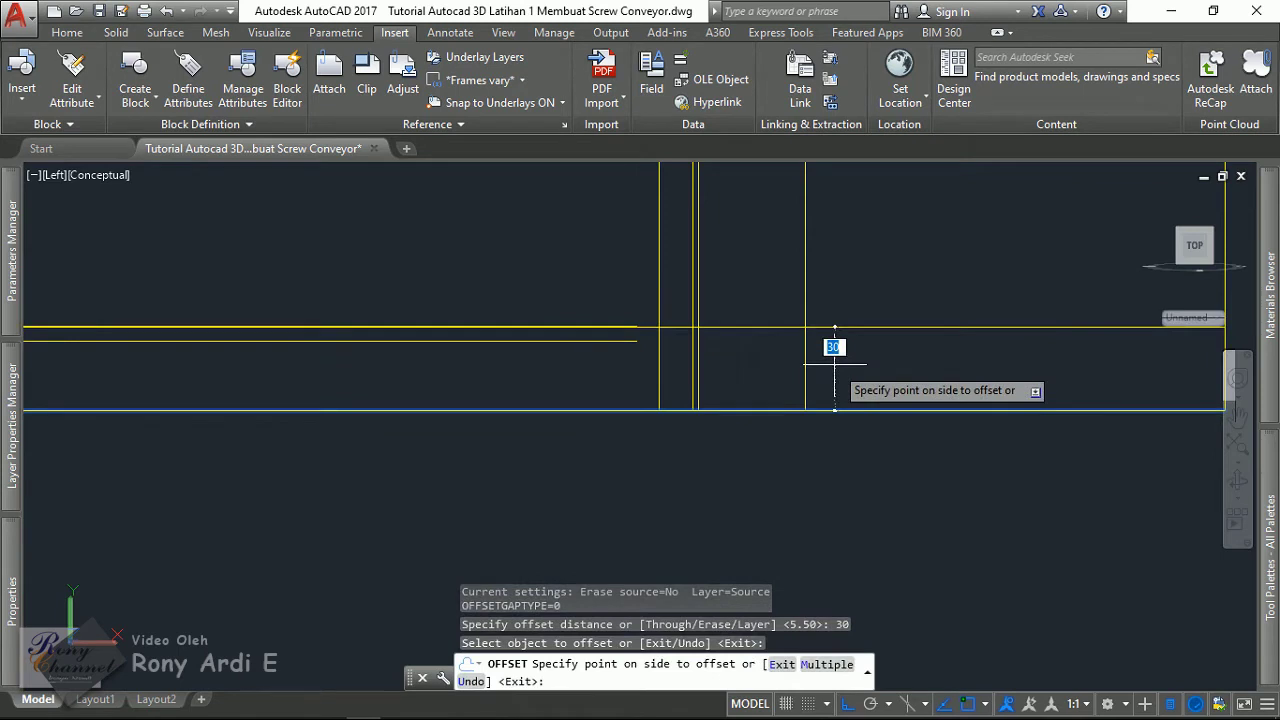
pyautogui.press('Escape')
pyautogui.write('o')
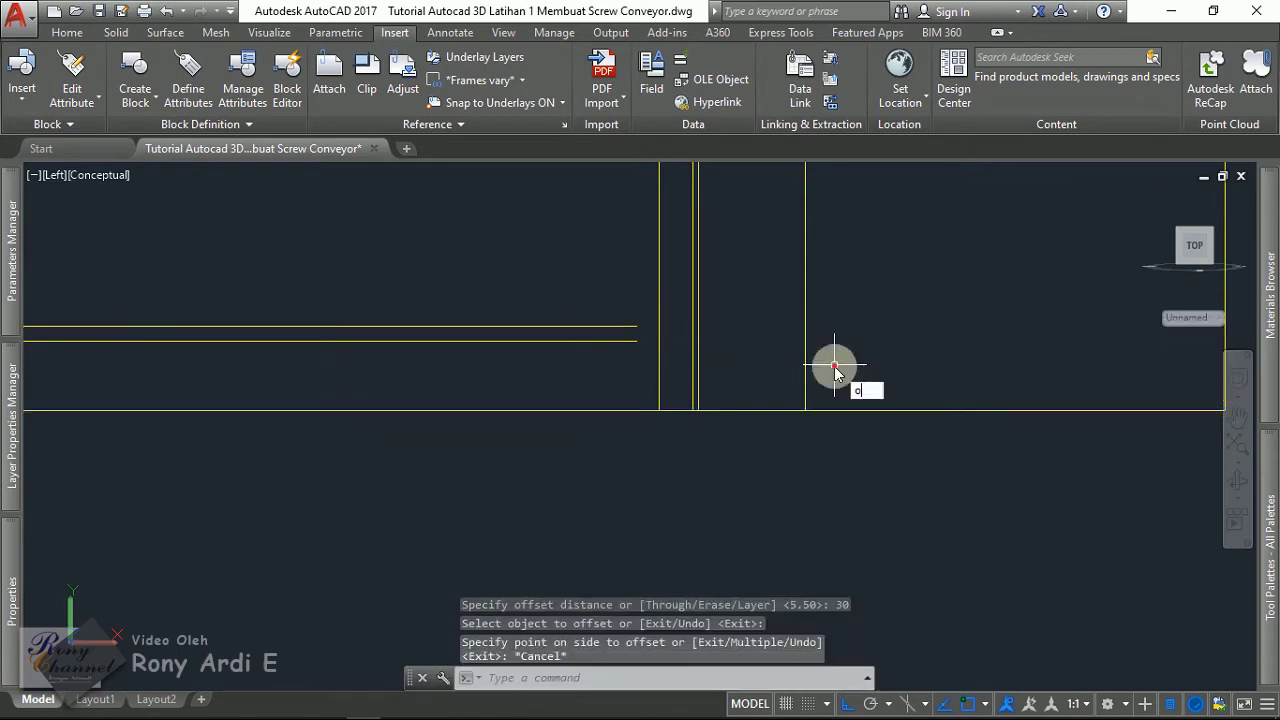
pyautogui.press('Return')
pyautogui.write('1')
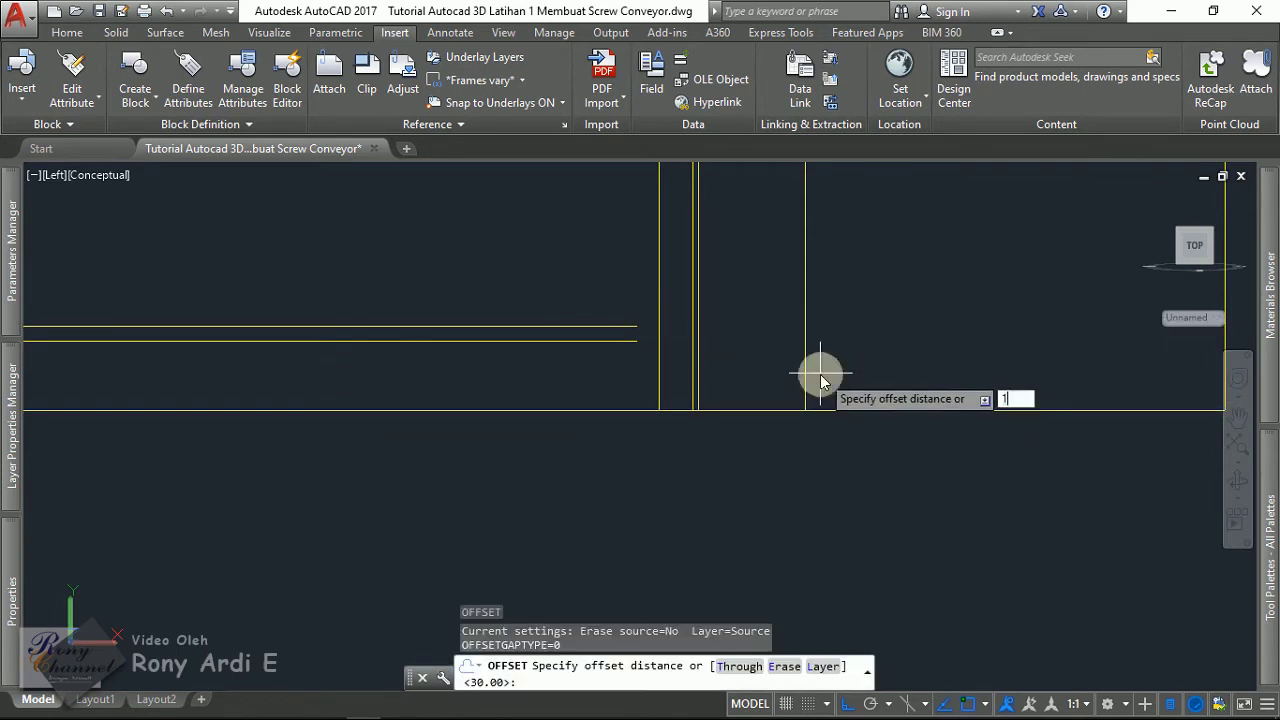
pyautogui.write('5')
pyautogui.press('Return')
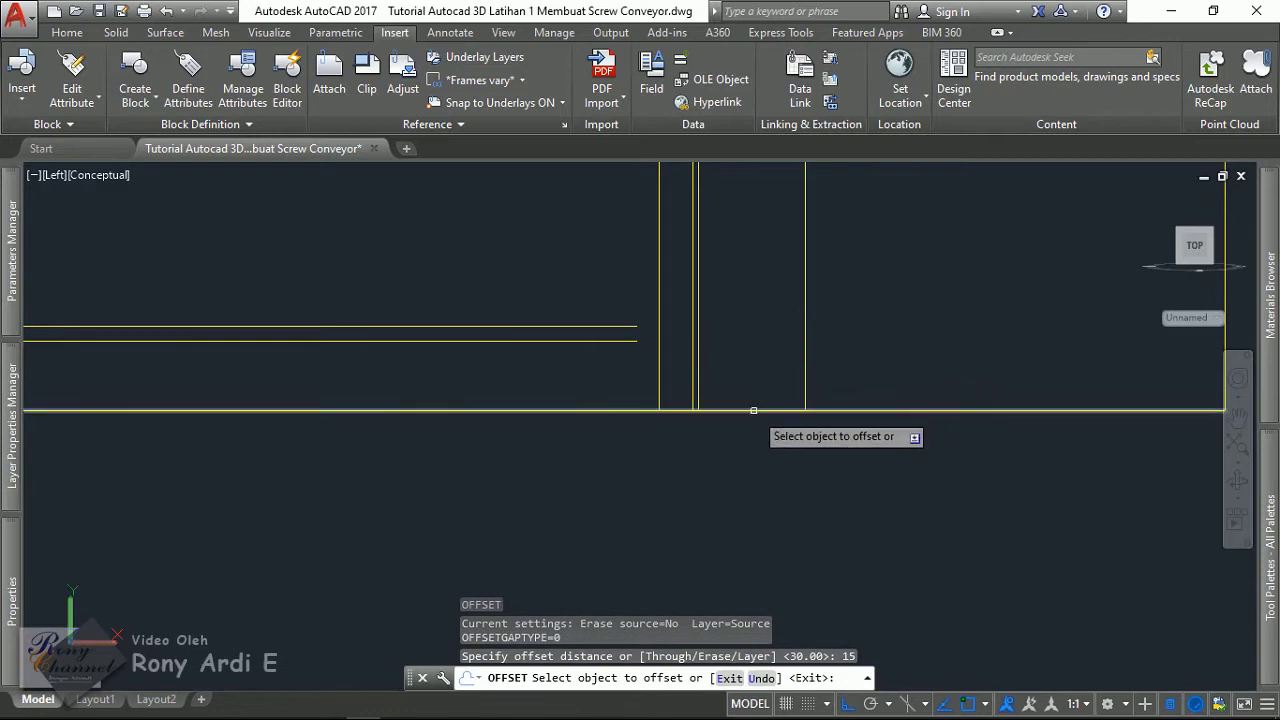
pyautogui.click(778, 409)
pyautogui.click(780, 348)
pyautogui.press('Escape')
pyautogui.scroll(1, 795, 310)
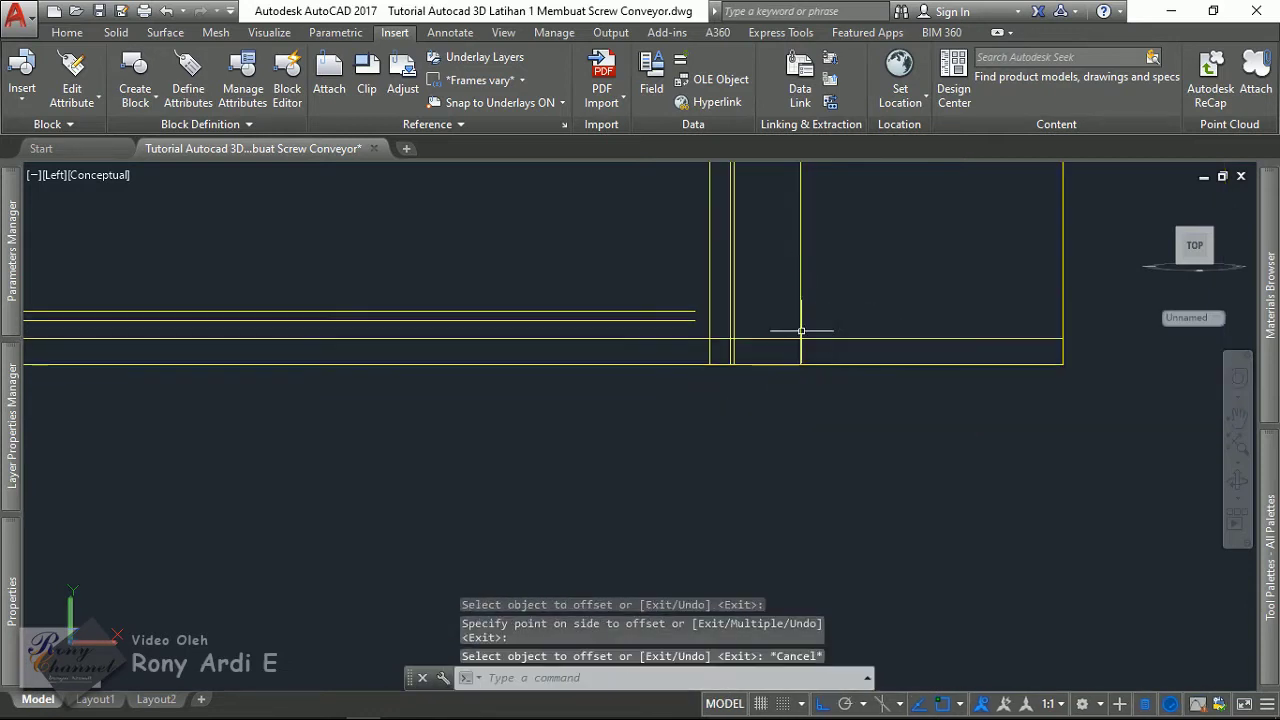
pyautogui.scroll(1, 690, 305)
pyautogui.scroll(1, 610, 320)
pyautogui.scroll(-2, 750, 365)
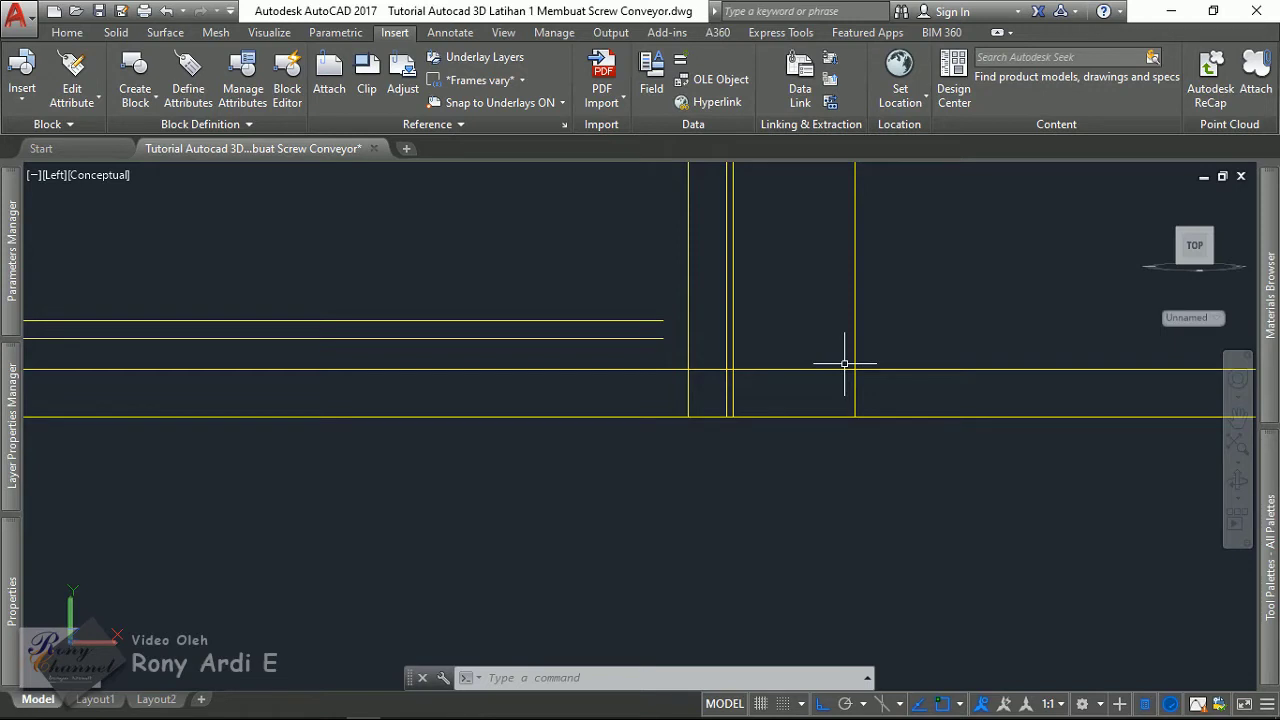
pyautogui.scroll(-4, 846, 362)
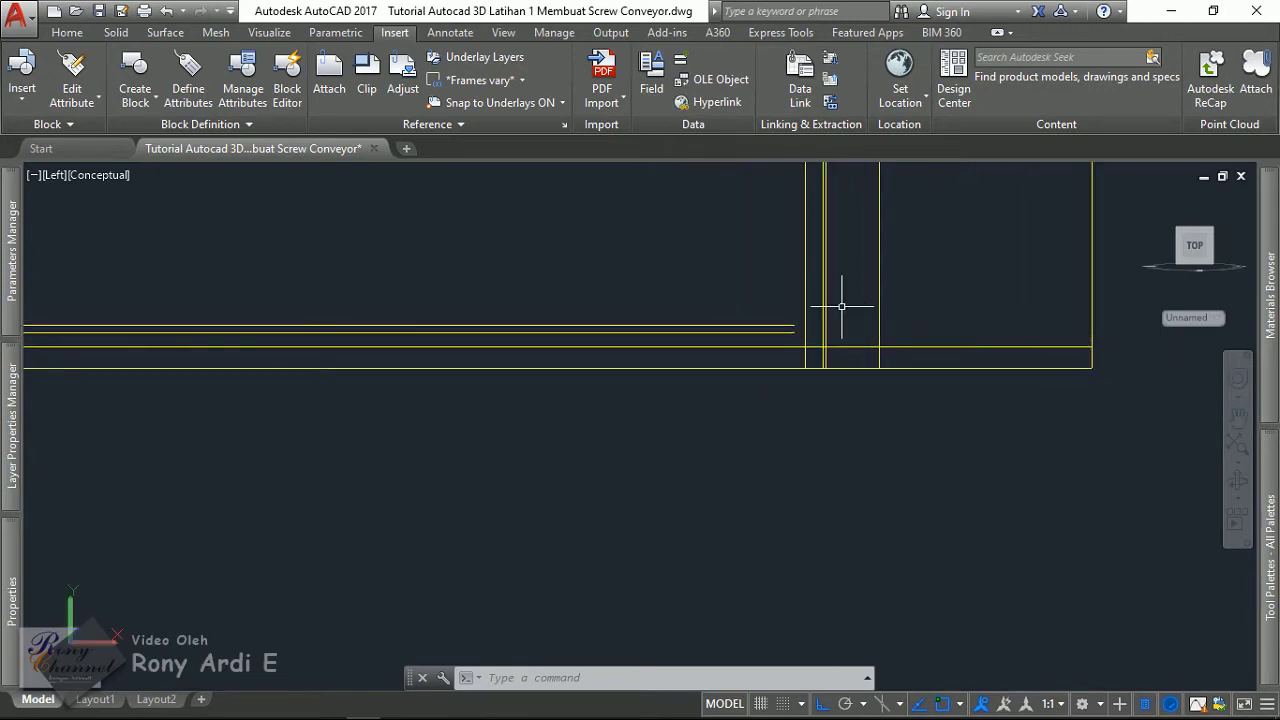
pyautogui.scroll(-3, 931, 323)
pyautogui.scroll(4, 191, 287)
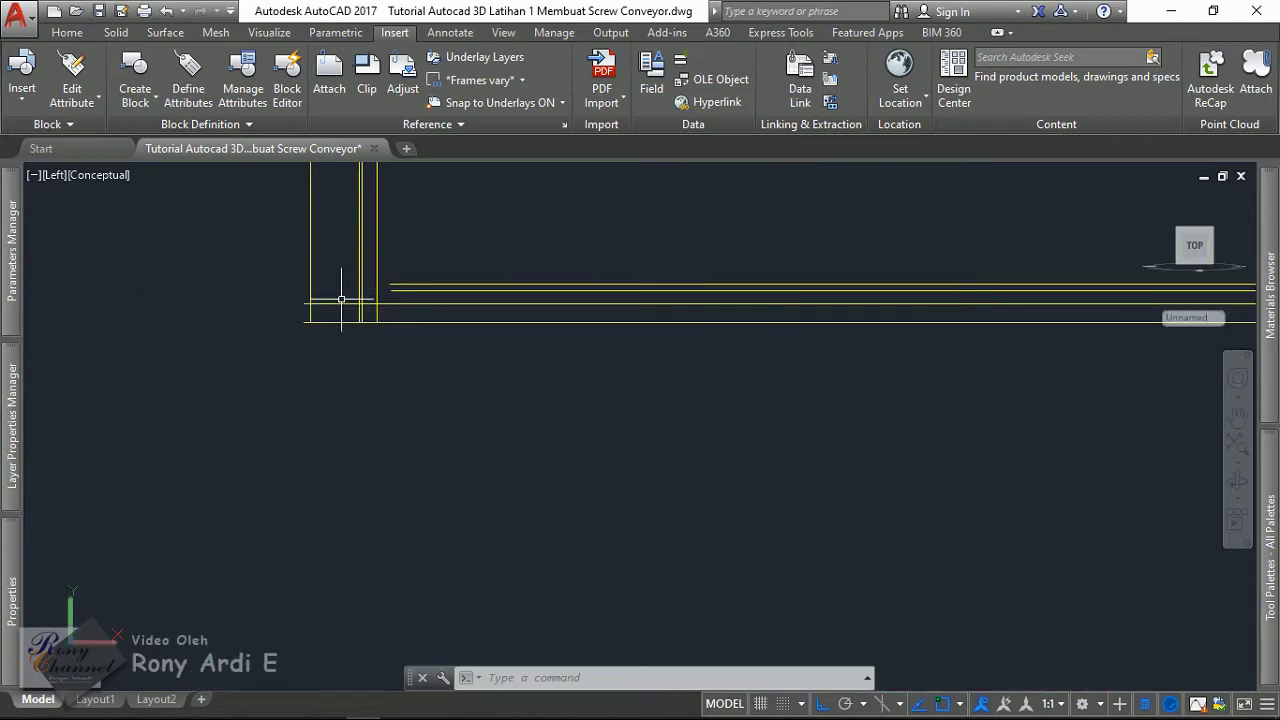
pyautogui.scroll(-7, 314, 309)
pyautogui.scroll(5, 578, 327)
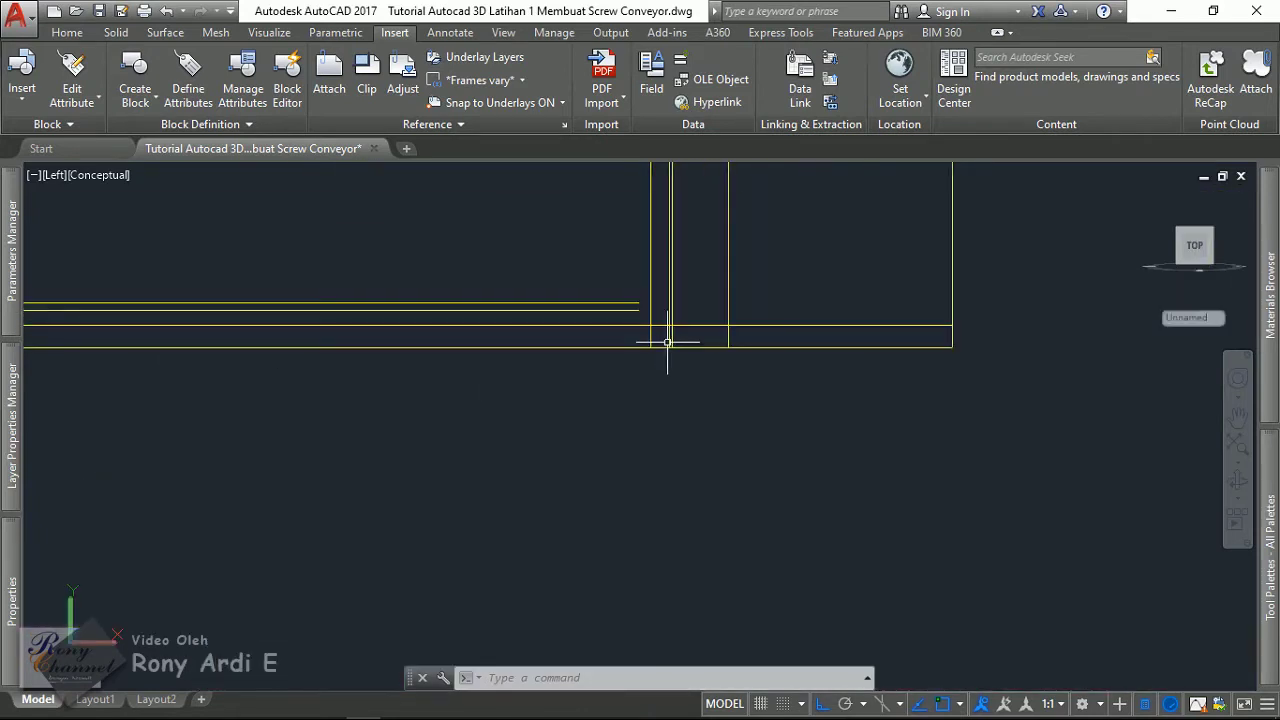
pyautogui.scroll(3, 811, 322)
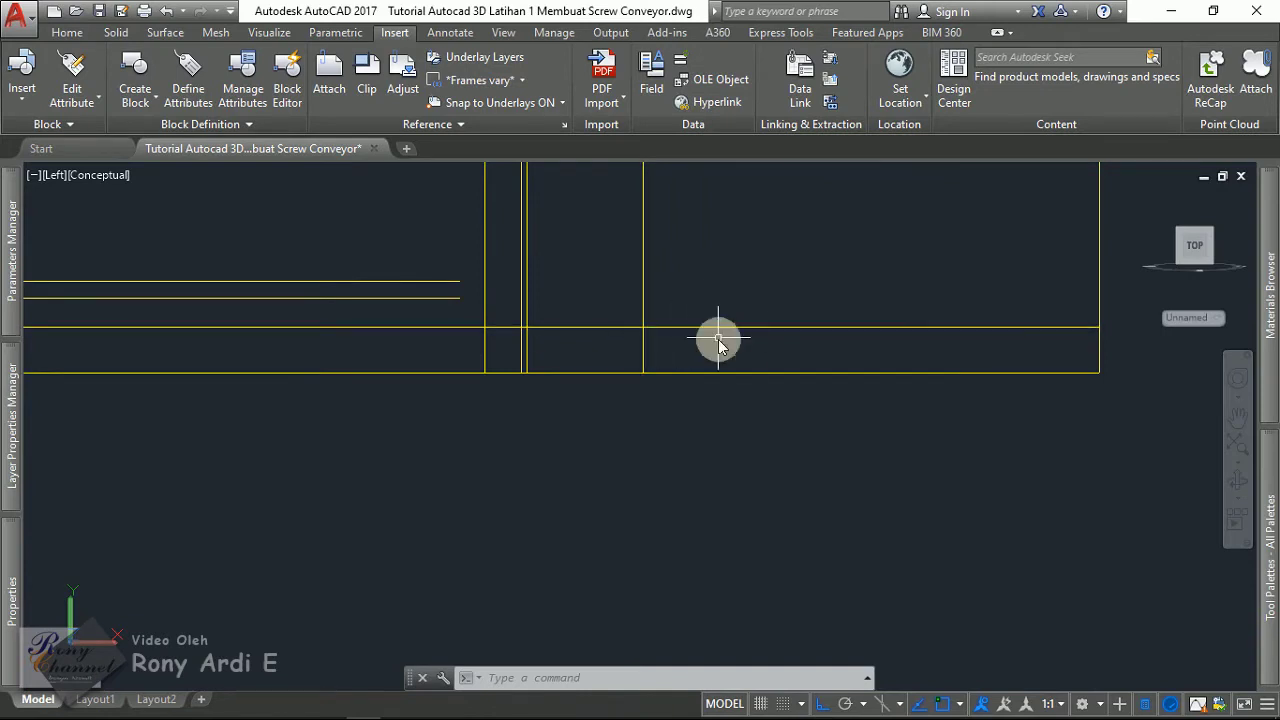
# - Offset the bottom horizontal line 14 units upward, after cancelling a 12.5 offset
pyautogui.write('o')
pyautogui.press('Return')
pyautogui.write('12')
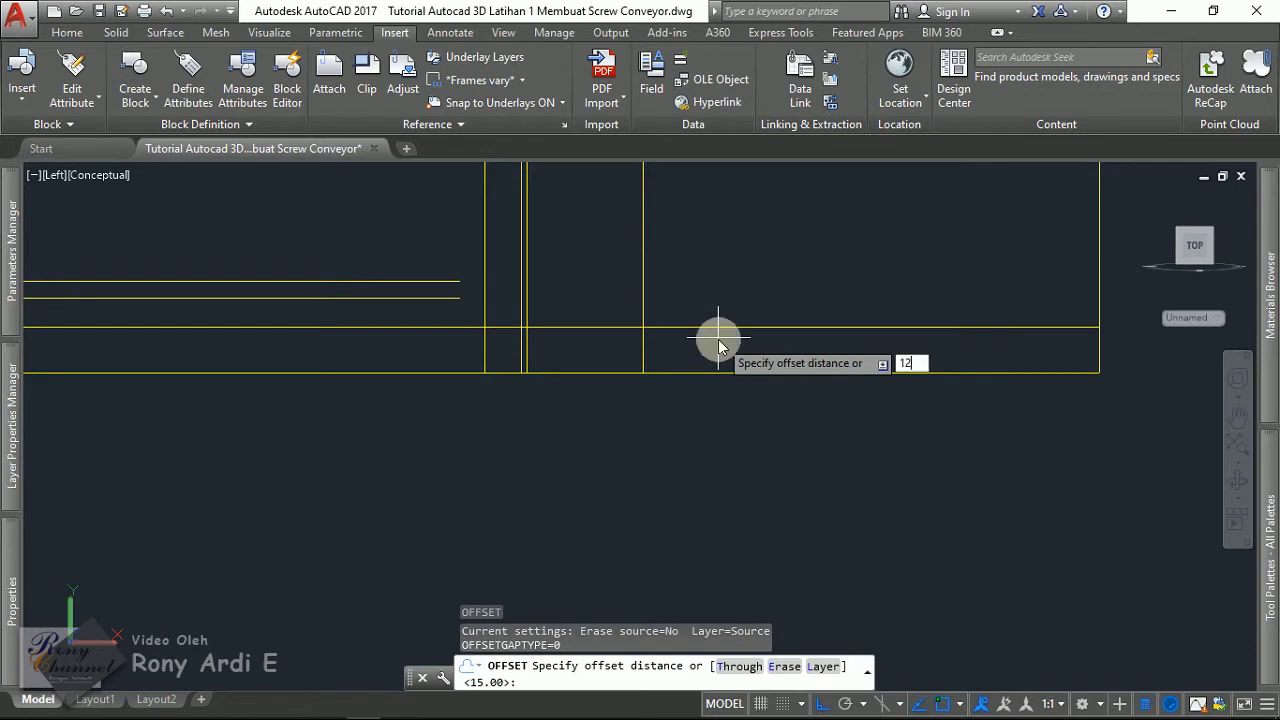
pyautogui.write('.5')
pyautogui.press('Return')
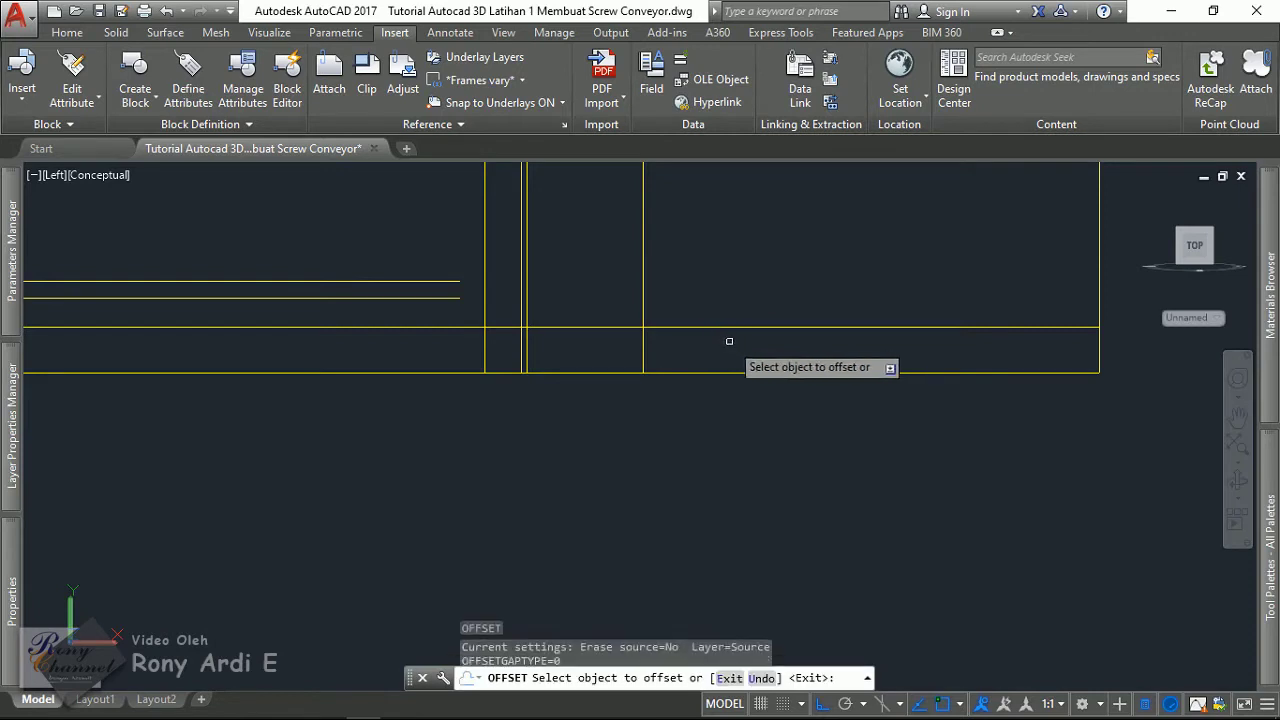
pyautogui.press('Escape')
pyautogui.write('o')
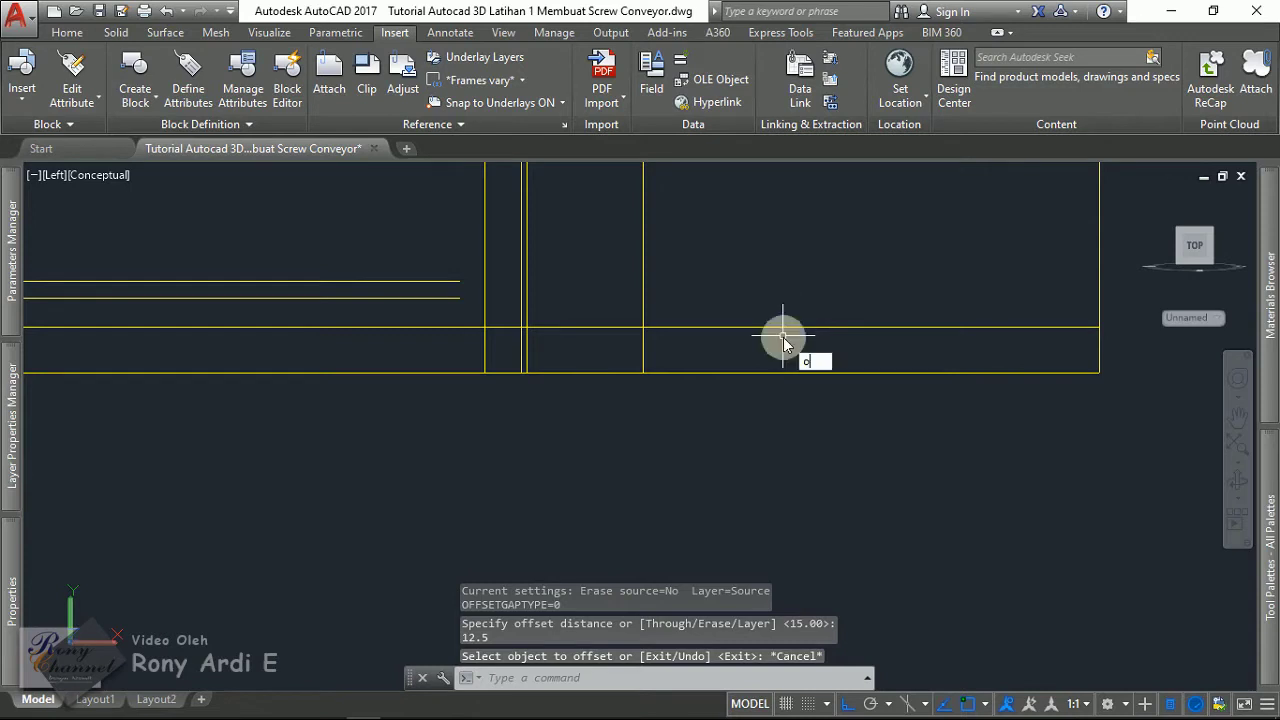
pyautogui.press('Return')
pyautogui.write('1')
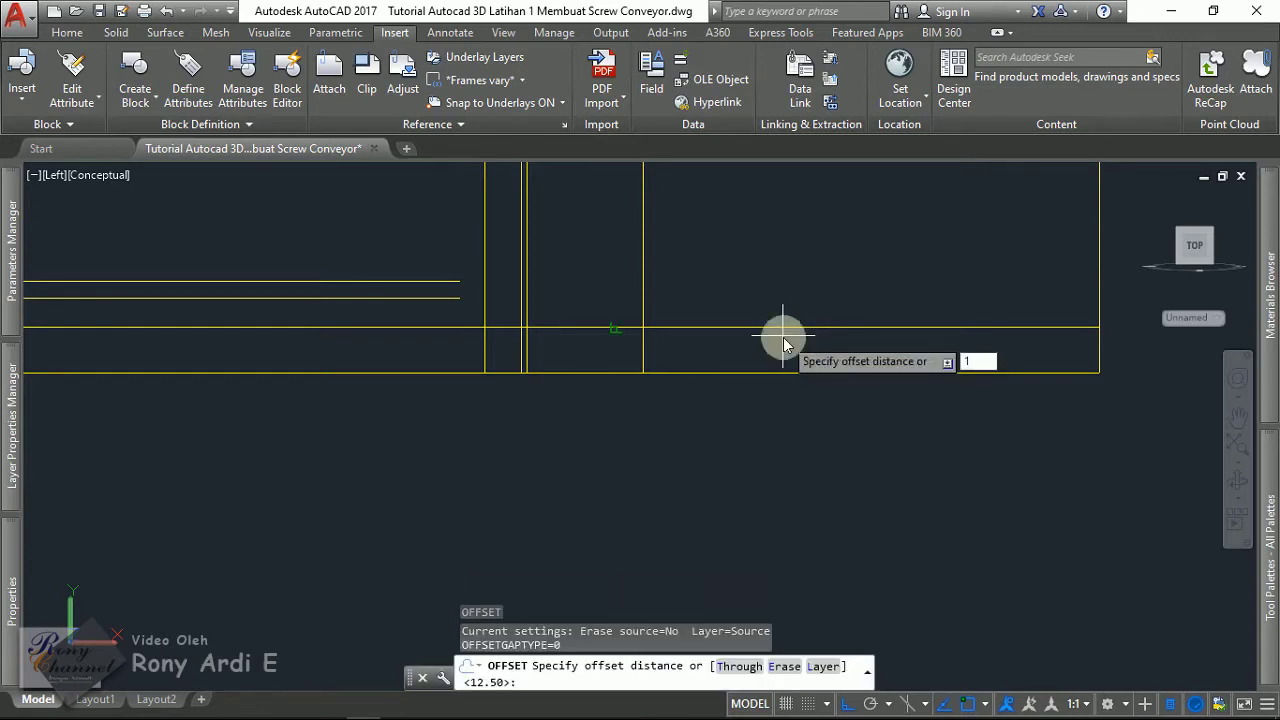
pyautogui.write('4')
pyautogui.press('Return')
pyautogui.click(775, 372)
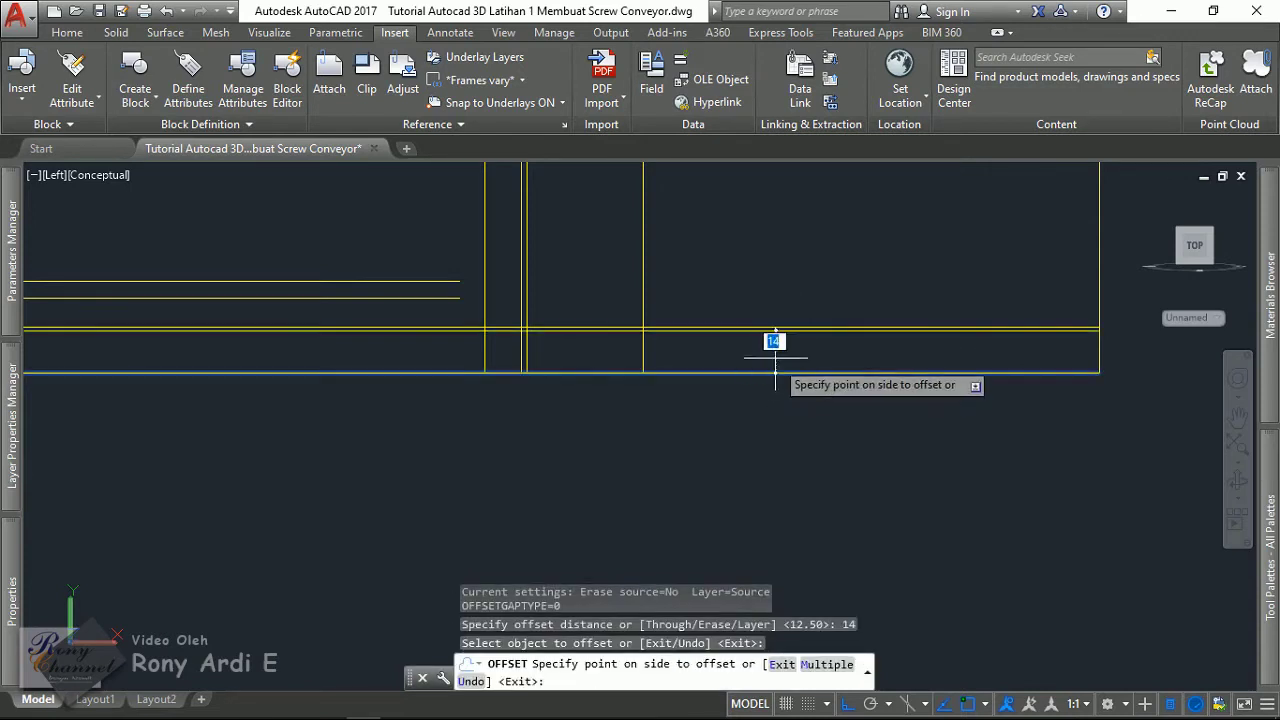
pyautogui.click(777, 352)
pyautogui.press('Escape')
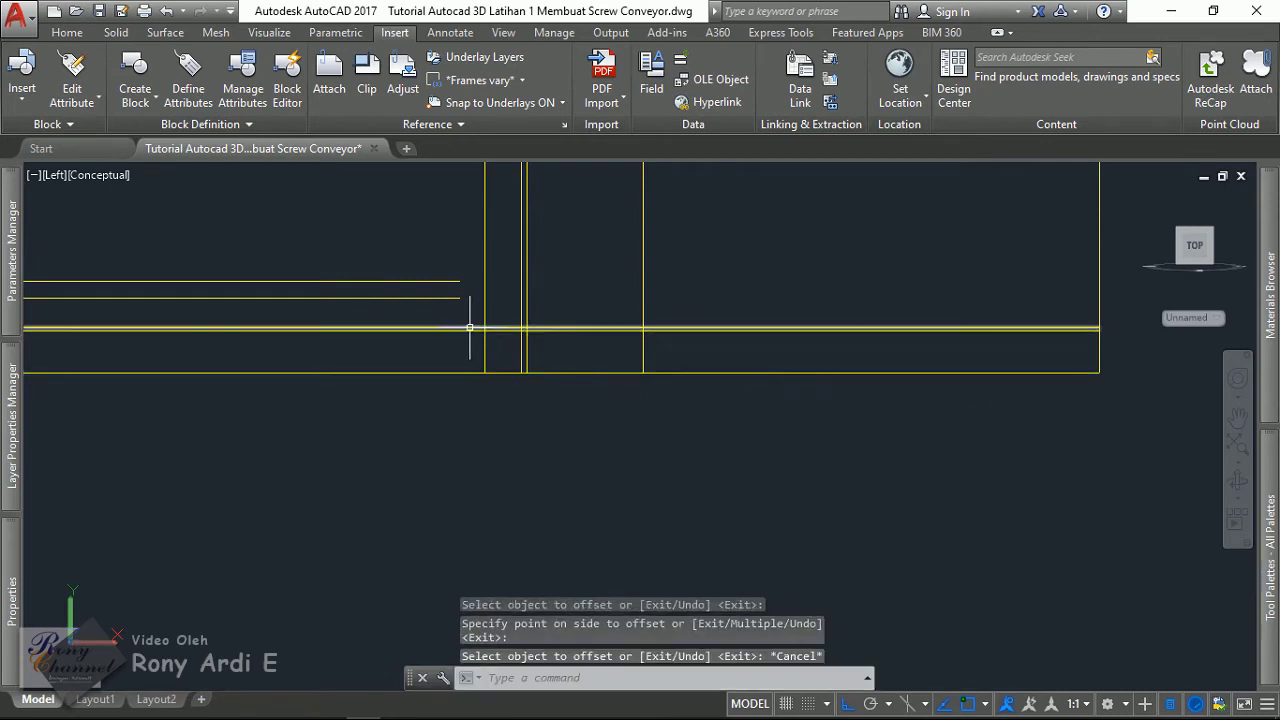
pyautogui.scroll(2, 466, 331)
# - Grip-stretch the new horizontal line's right end leftward to shorten it
pyautogui.click(466, 331)
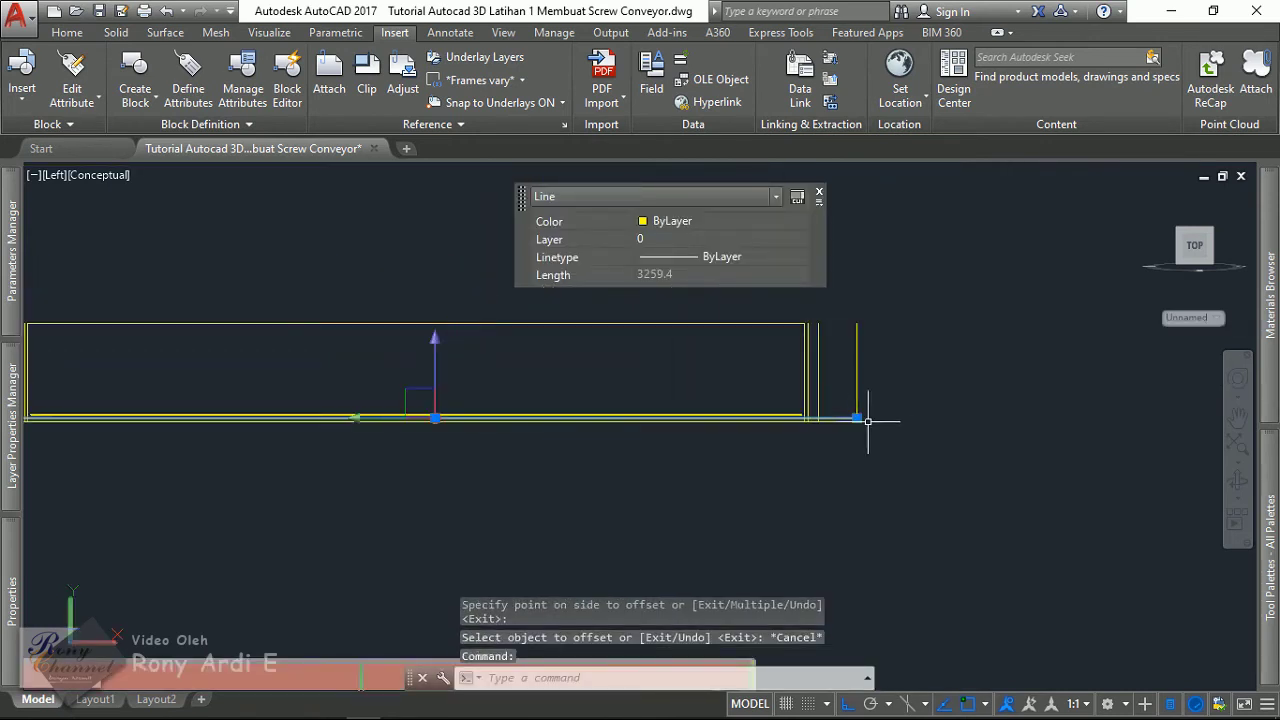
pyautogui.scroll(2, 860, 420)
pyautogui.scroll(3, 736, 418)
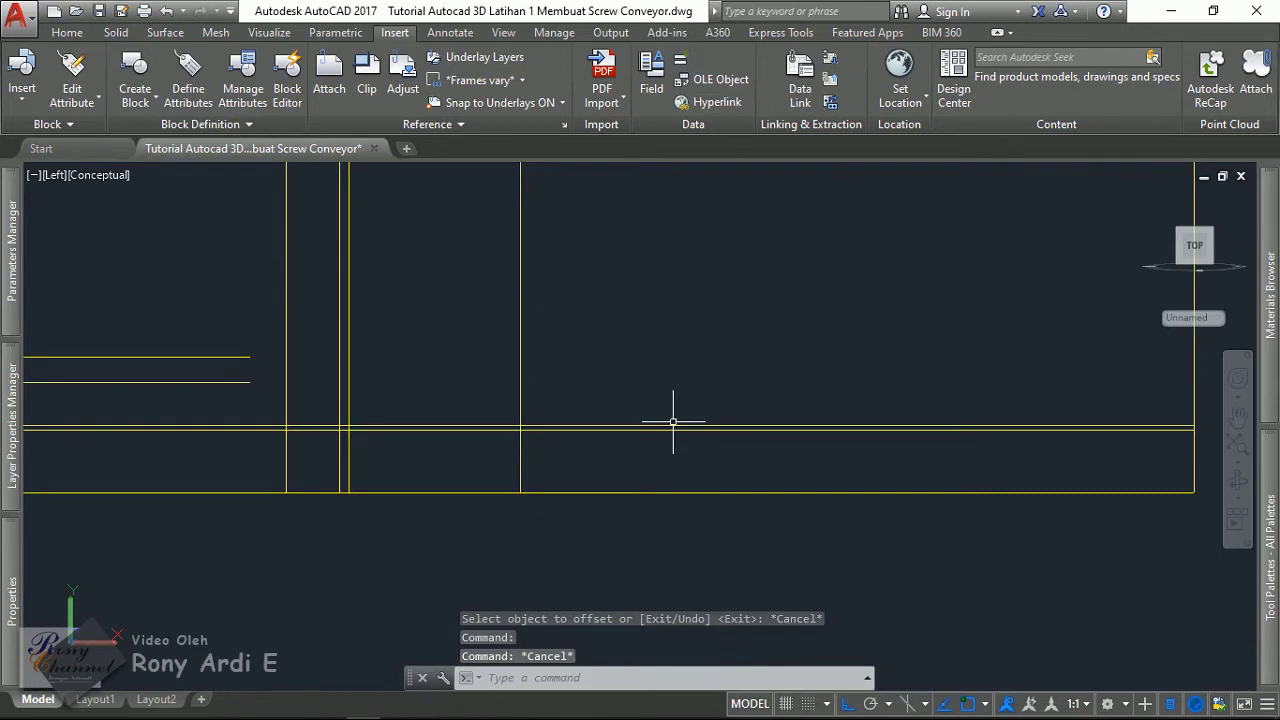
pyautogui.click(672, 427)
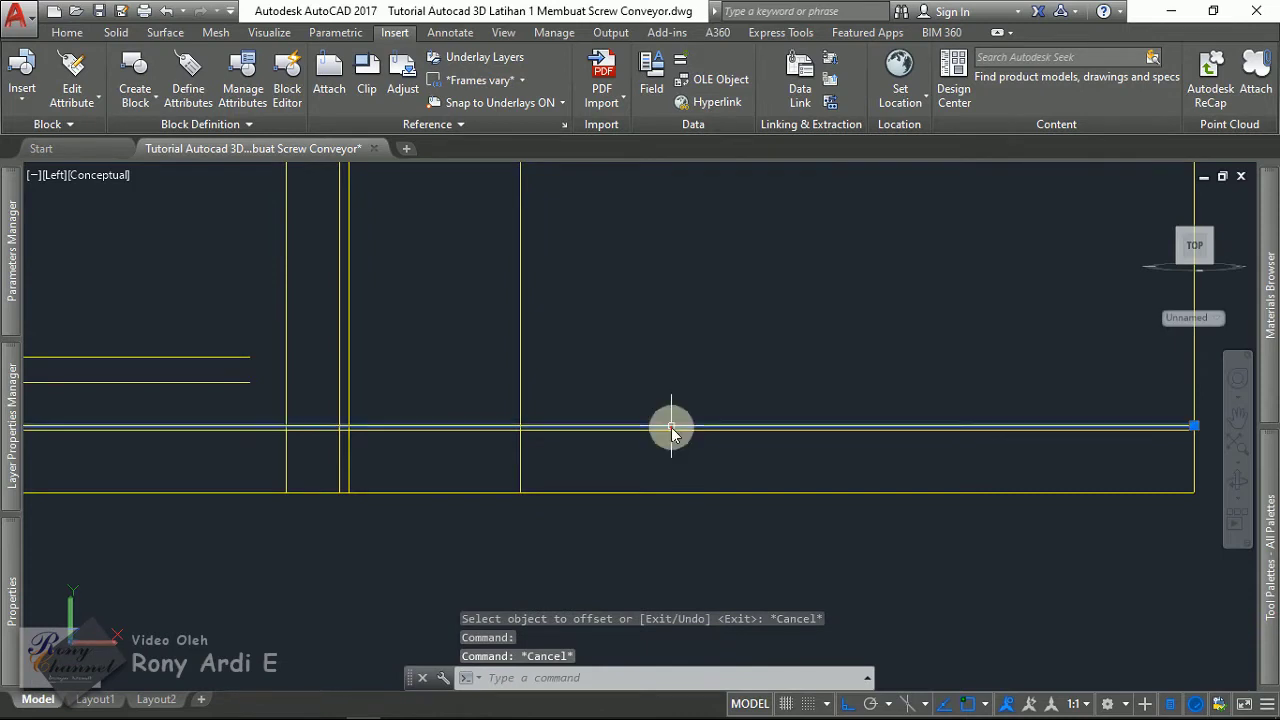
pyautogui.click(1193, 426)
pyautogui.click(542, 363)
pyautogui.press('Escape')
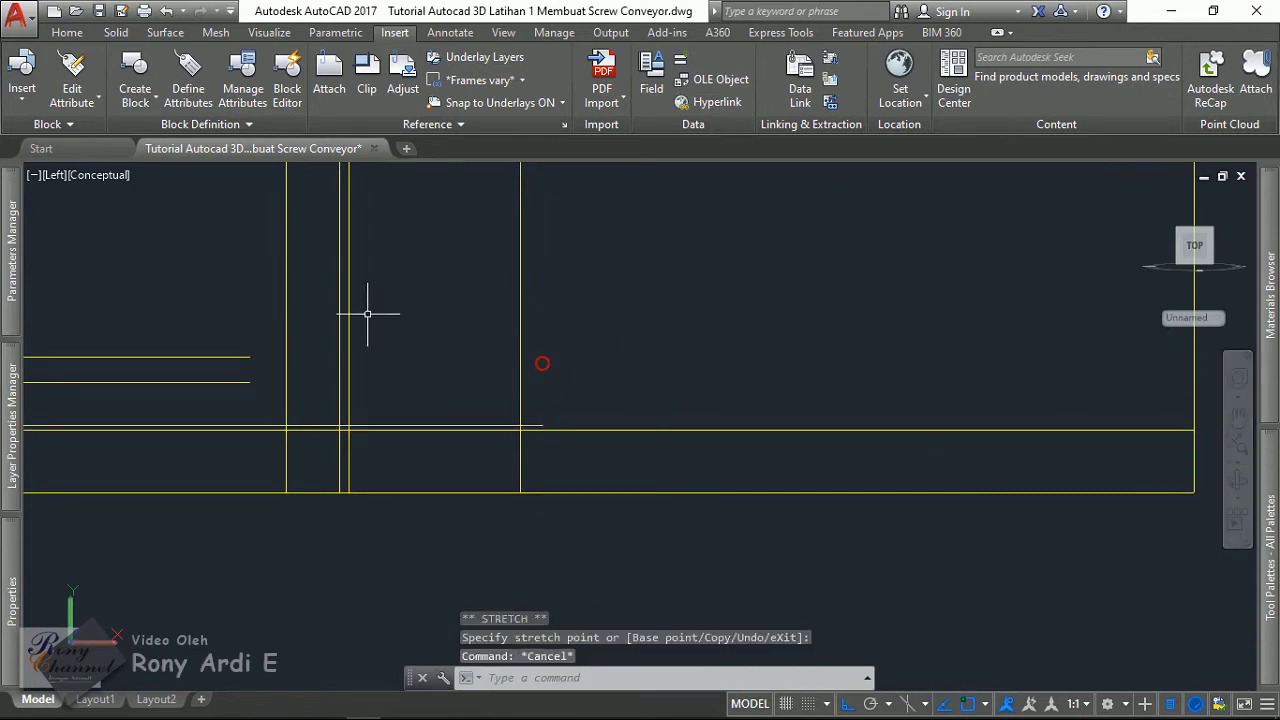
pyautogui.moveTo(367, 314); pyautogui.dragTo(643, 308, button='middle')
pyautogui.scroll(2, 523, 394)
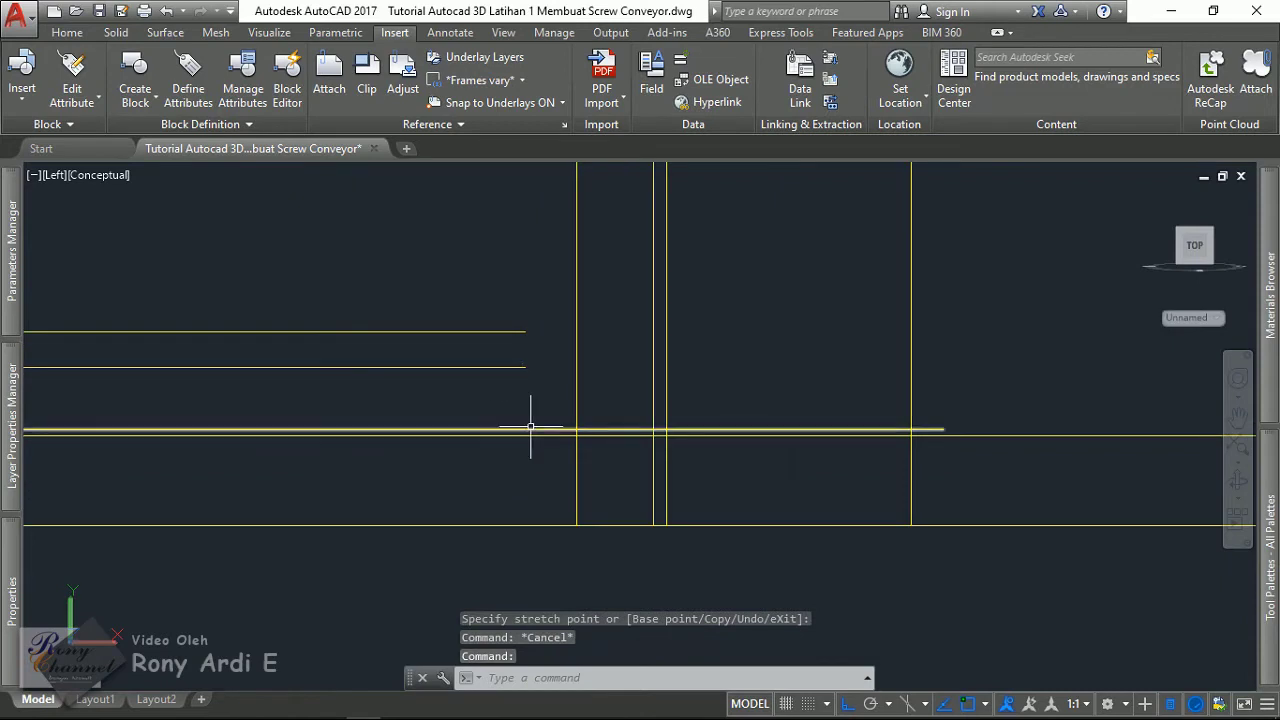
pyautogui.moveTo(530, 429)
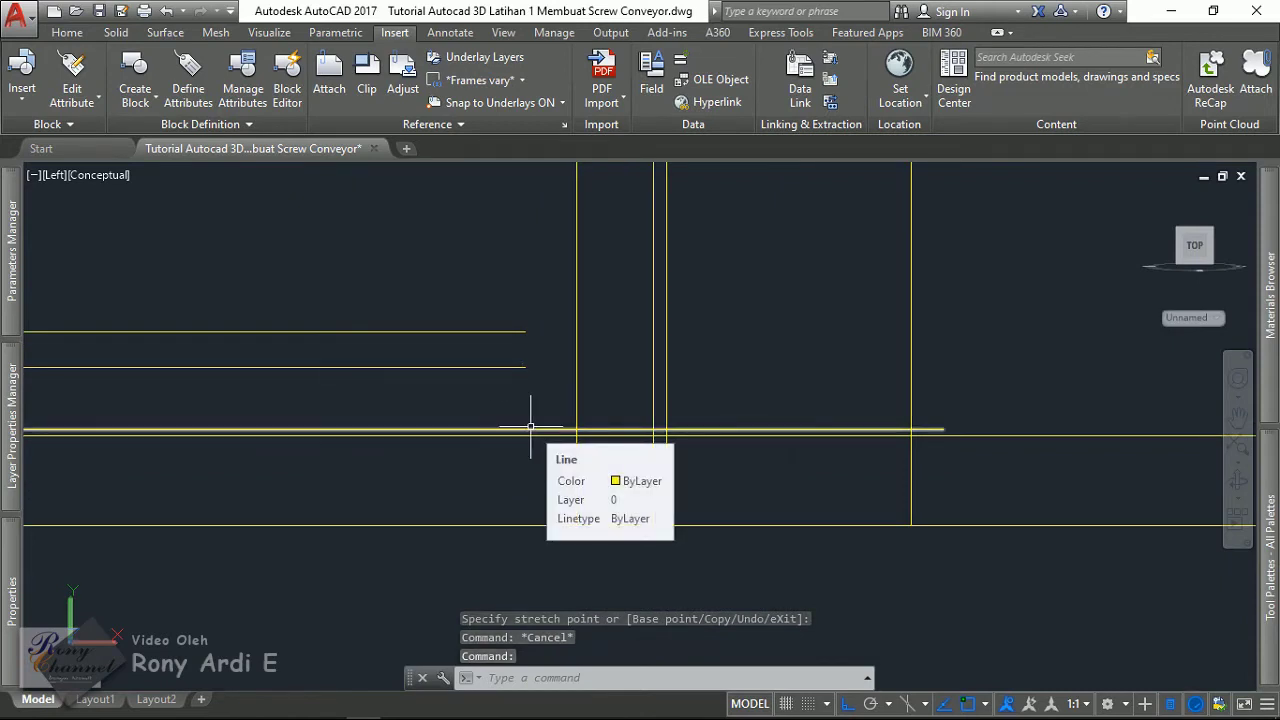
# - Offset a vertical shaft line 5 units to its left
pyautogui.press('Escape')
pyautogui.press('Return')
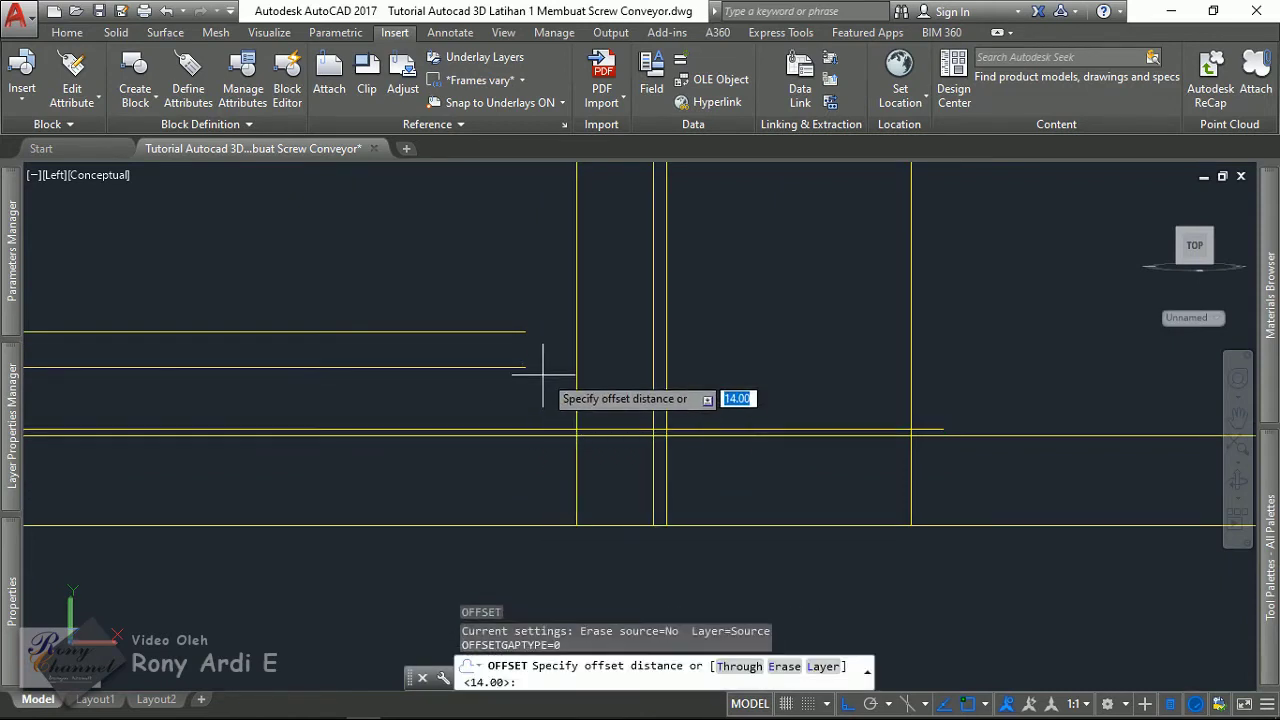
pyautogui.scroll(2, 529, 363)
pyautogui.press('Escape')
pyautogui.write('o')
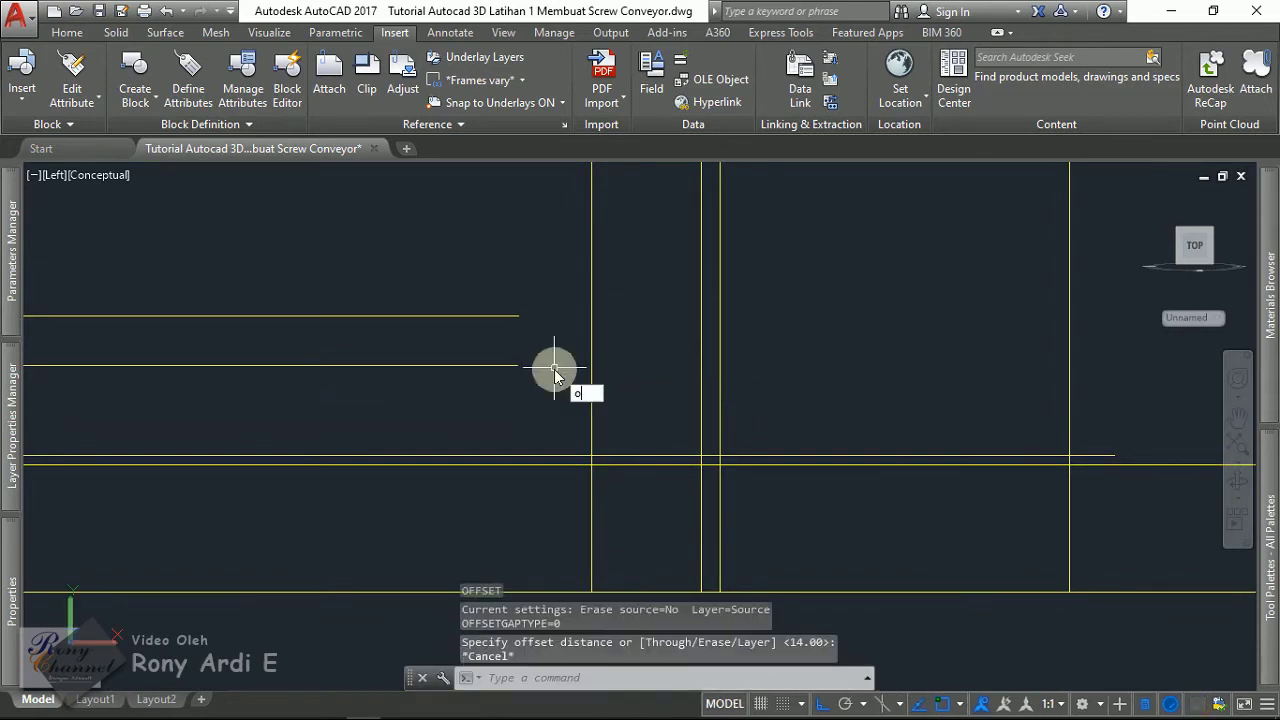
pyautogui.press('Return')
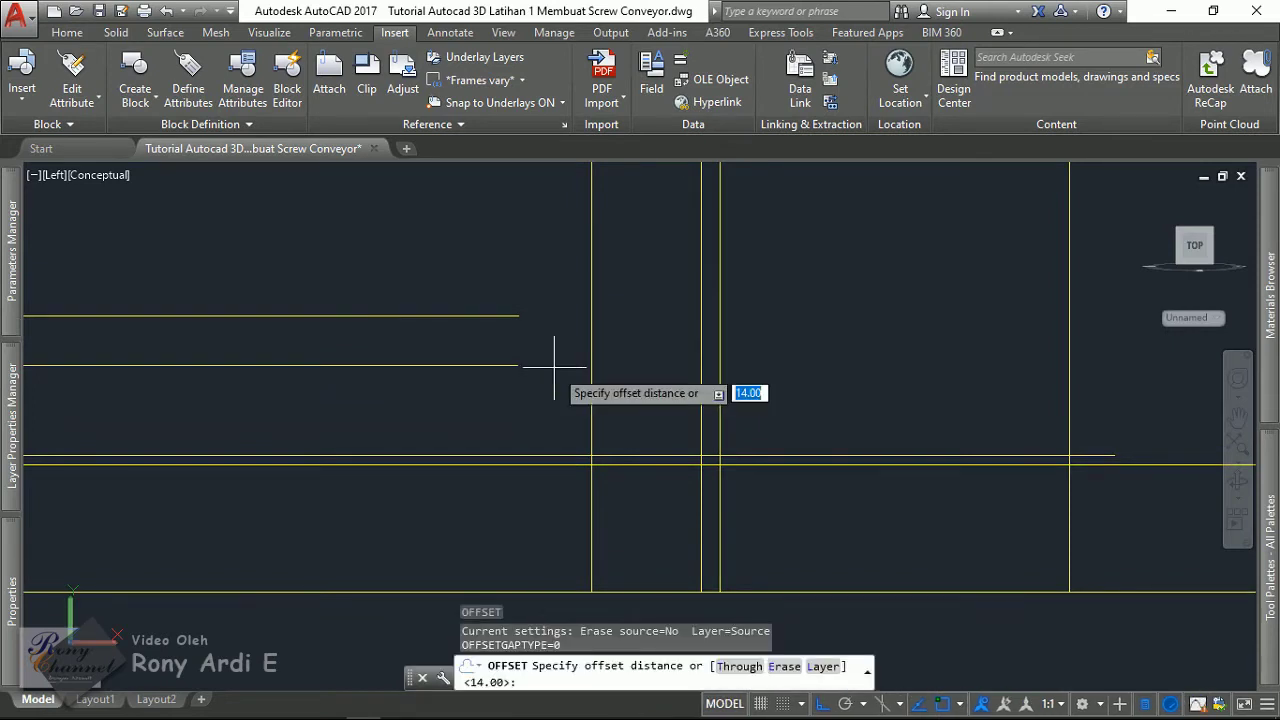
pyautogui.press('Return')
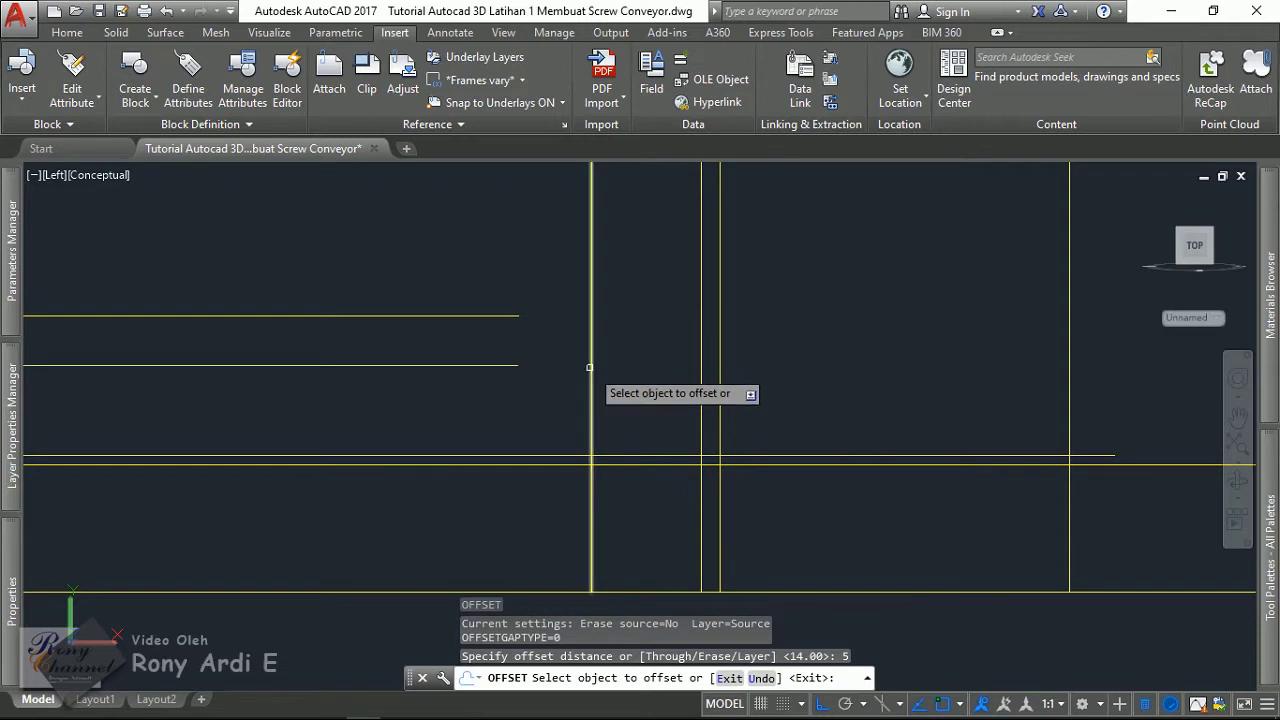
pyautogui.click(590, 368)
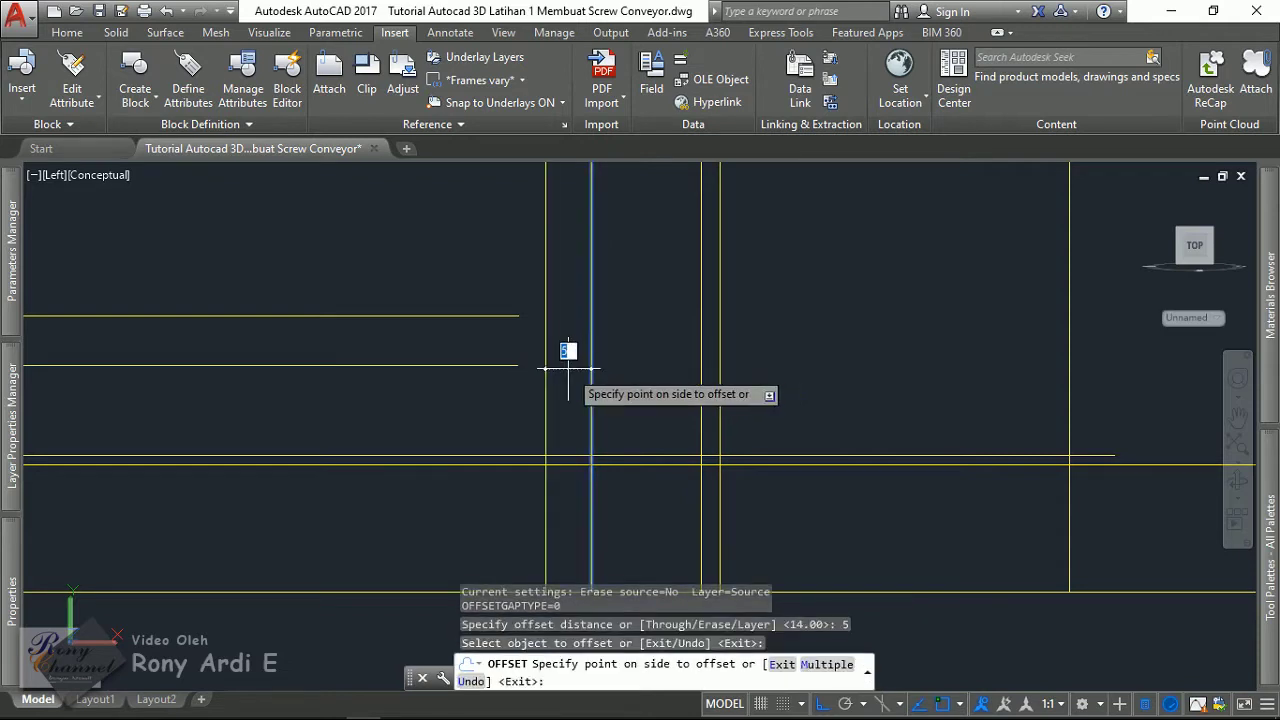
pyautogui.press('Escape')
pyautogui.write('O')
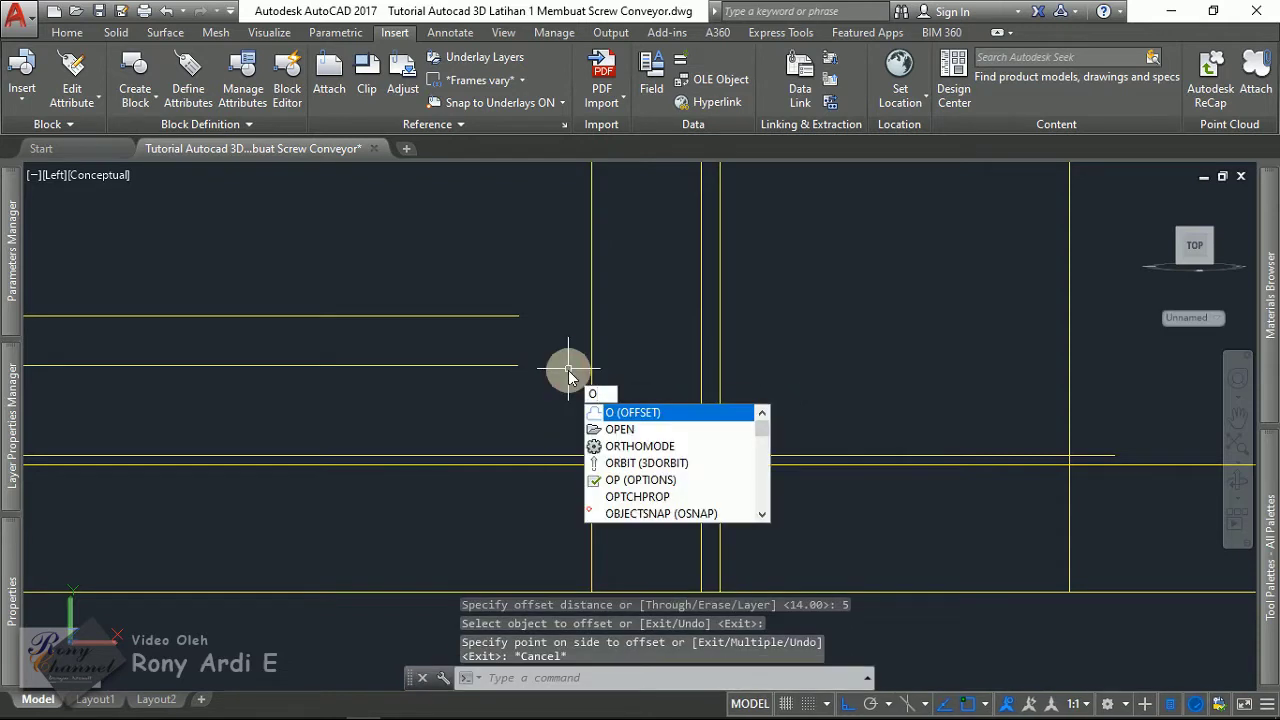
pyautogui.press('Escape')
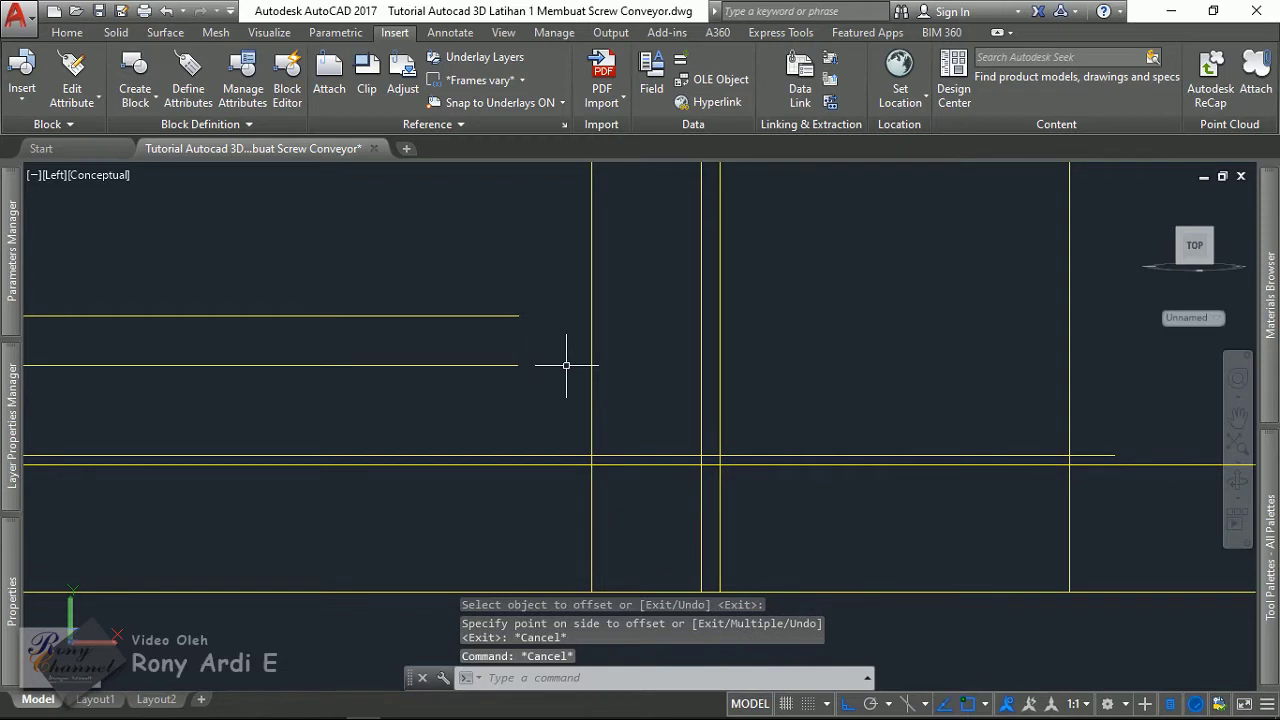
pyautogui.write('o')
pyautogui.press('Return')
pyautogui.press('Return')
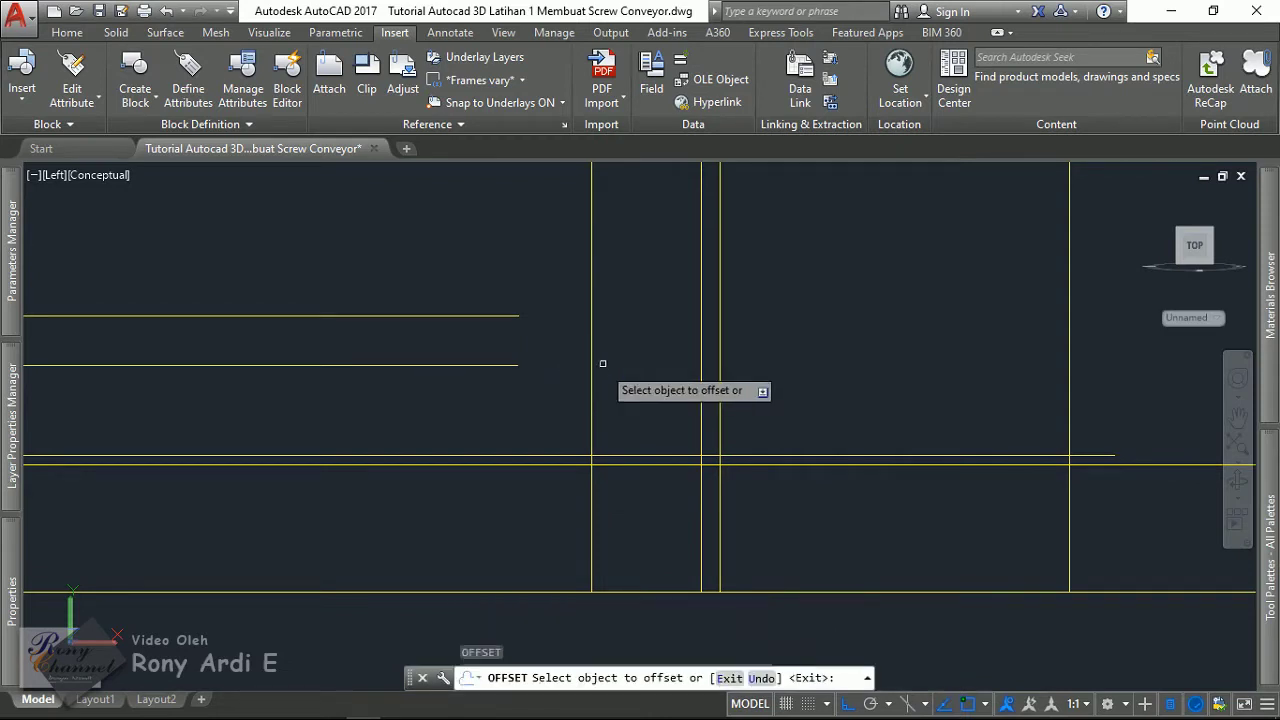
pyautogui.click(590, 380)
pyautogui.click(518, 420)
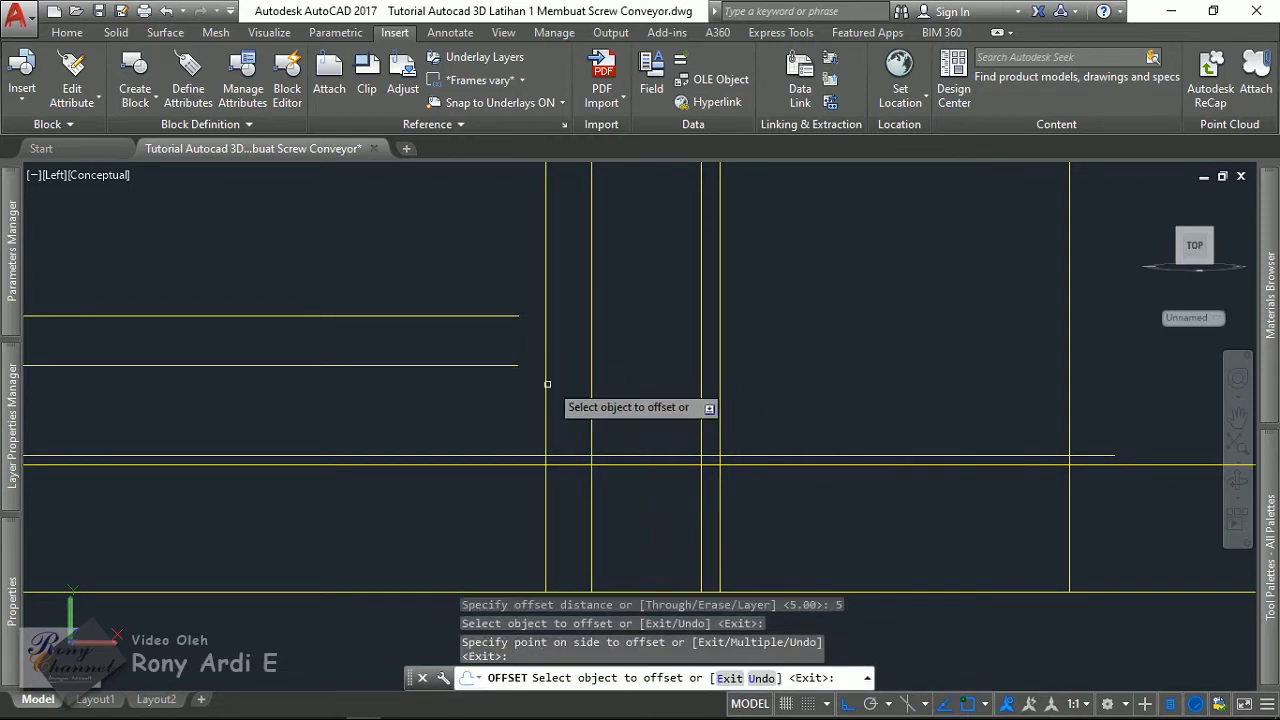
pyautogui.press('Escape')
pyautogui.scroll(3, 560, 365)
pyautogui.moveTo(563, 363); pyautogui.dragTo(726, 343, button='middle')
# - Offset another vertical line 10 units to its left
pyautogui.write('o')
pyautogui.press('Return')
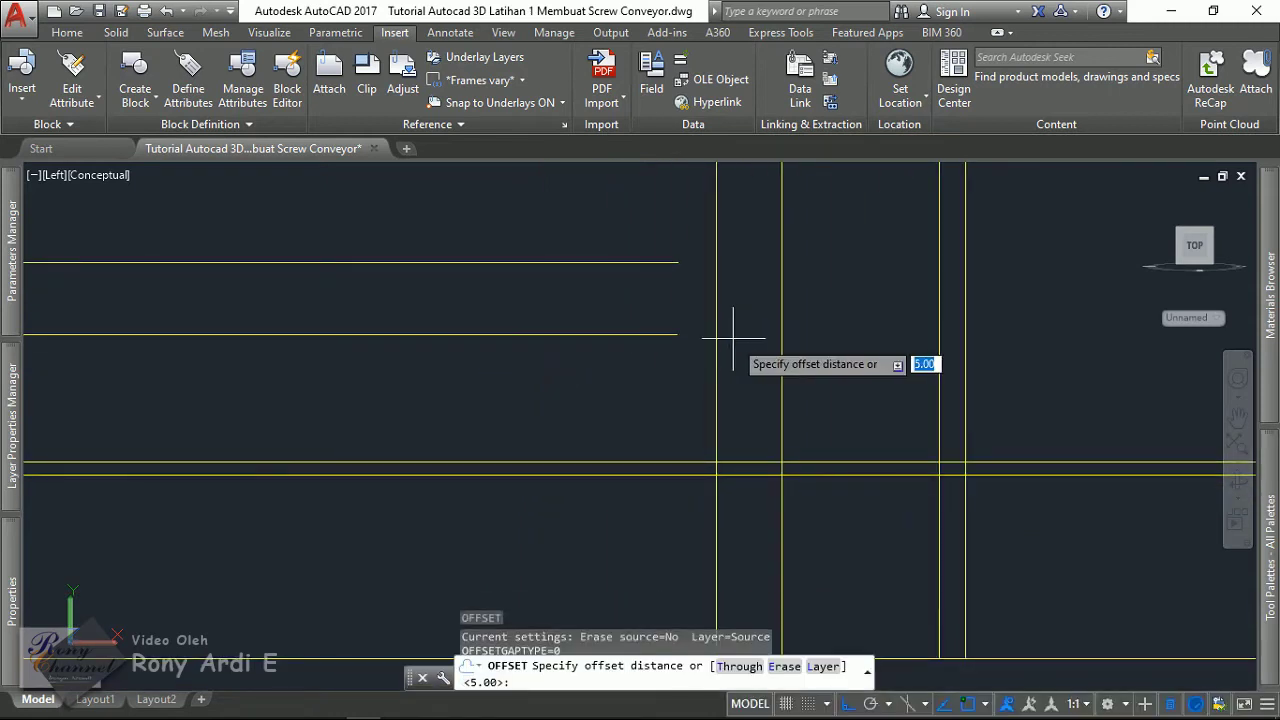
pyautogui.write('0')
pyautogui.press('Return')
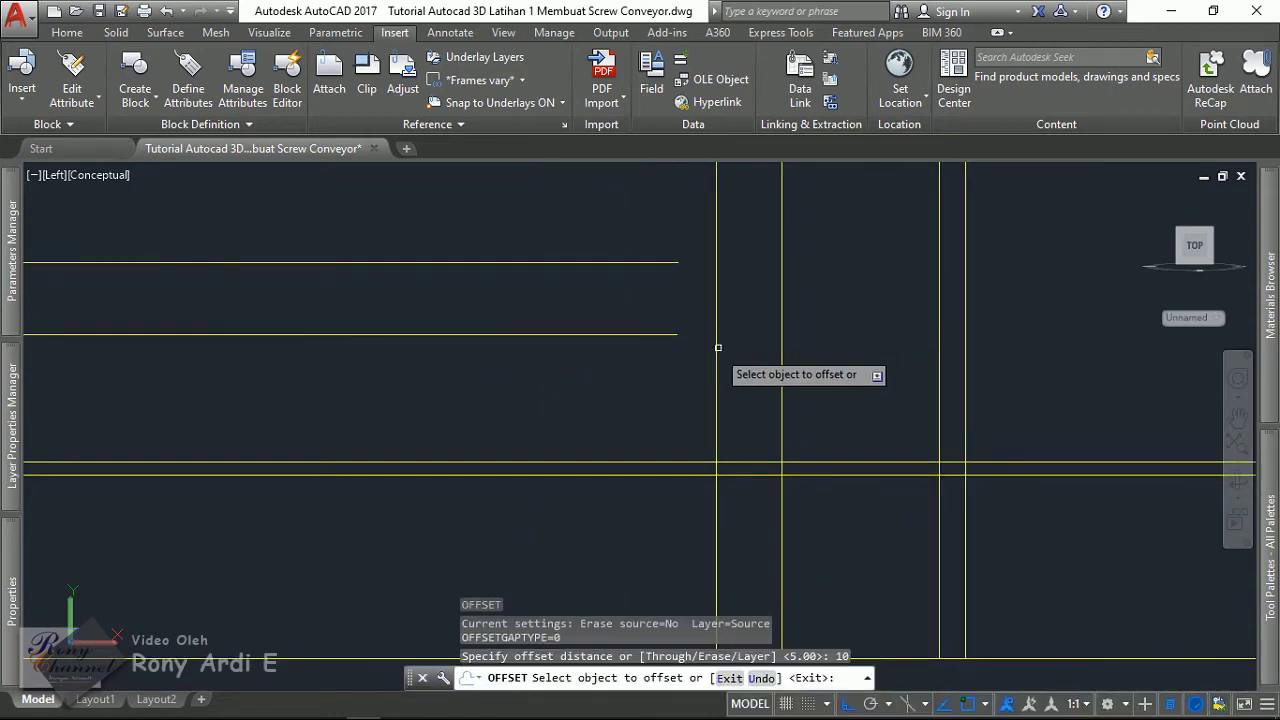
pyautogui.click(716, 355)
pyautogui.click(662, 340)
pyautogui.press('Escape')
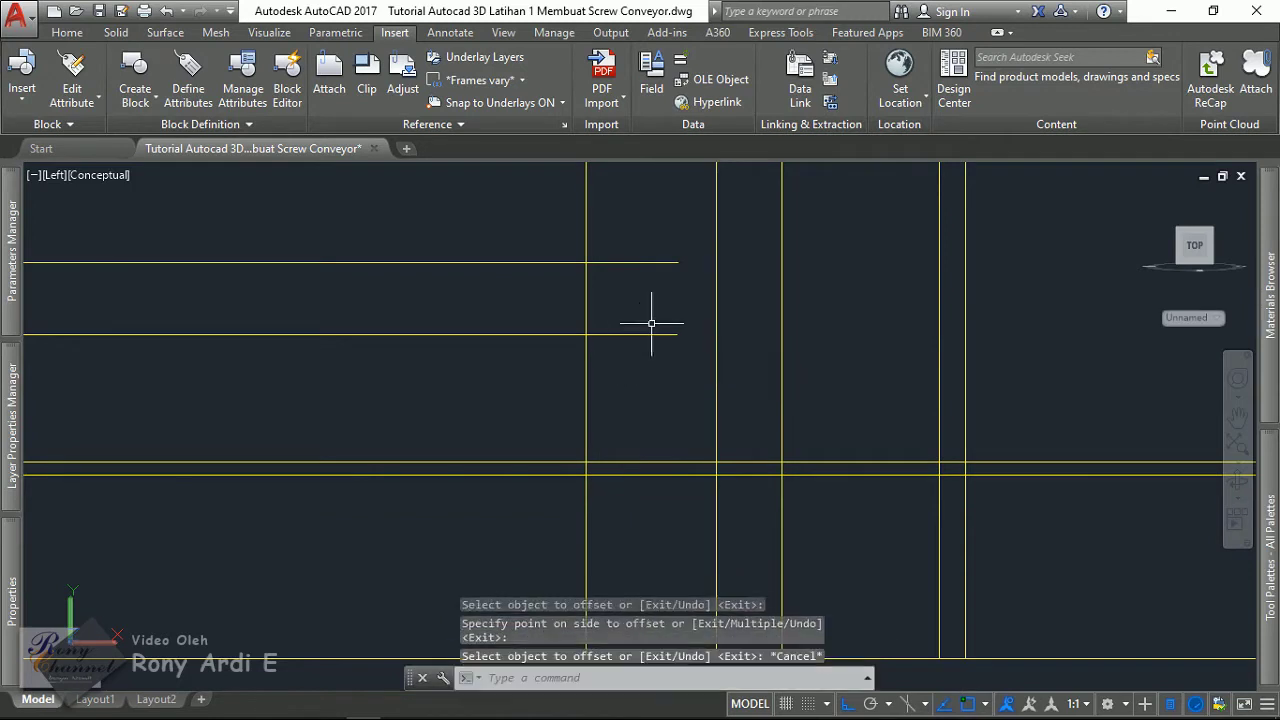
pyautogui.scroll(2, 660, 322)
pyautogui.write('s')
pyautogui.press('Return')
pyautogui.click(689, 359)
# - Stretch the right ends of the two upper horizontal lines back to the nearest vertical line
pyautogui.click(701, 176)
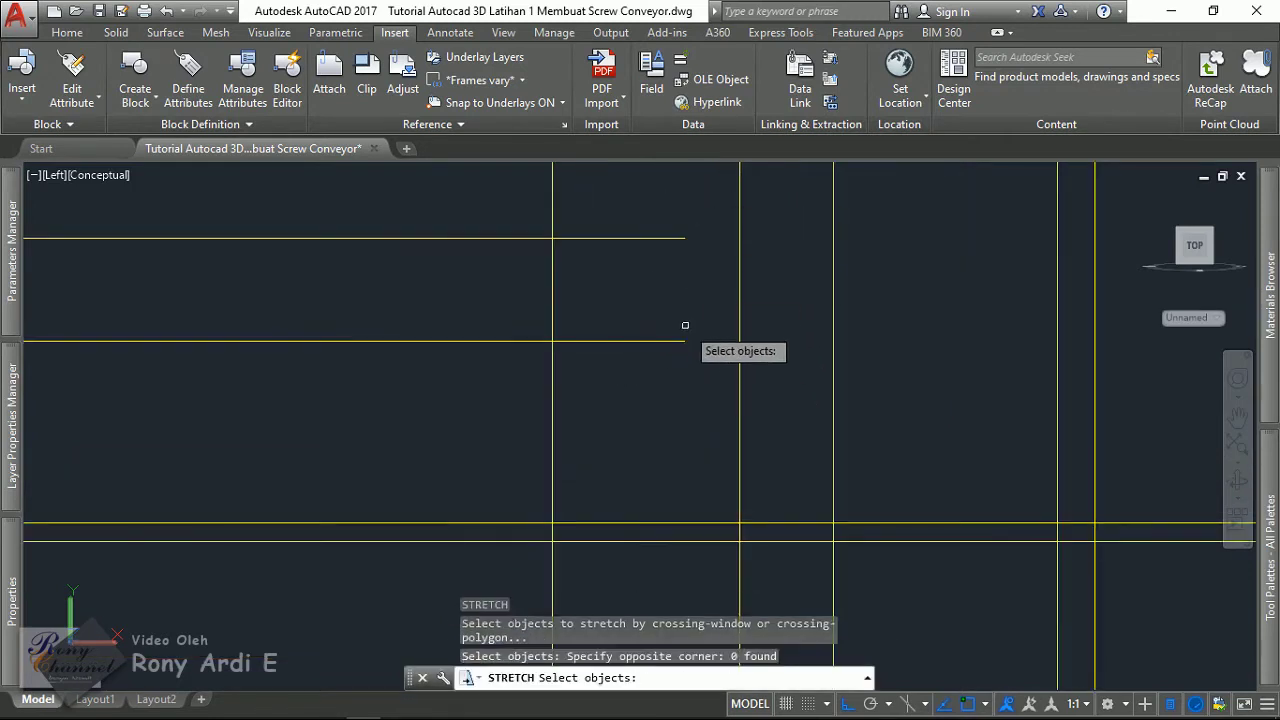
pyautogui.press('Escape')
pyautogui.press('Return')
pyautogui.click(699, 361)
pyautogui.click(685, 210)
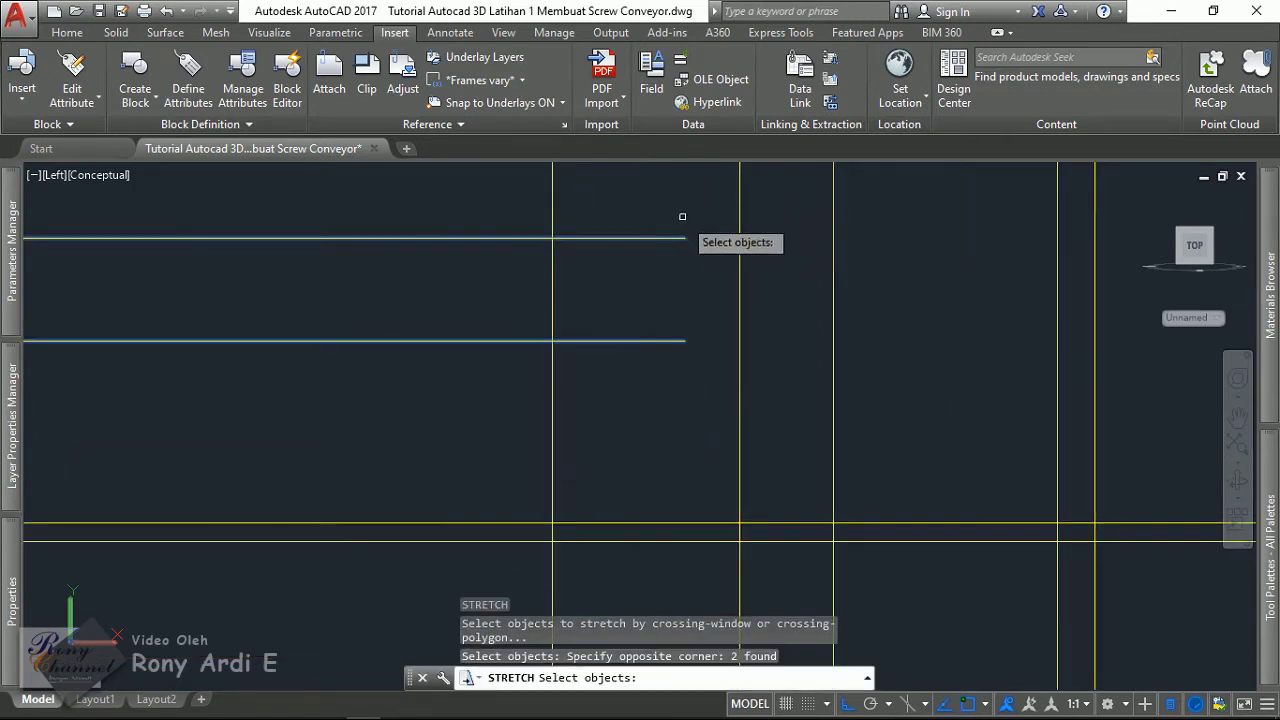
pyautogui.press('Return')
pyautogui.click(684, 238)
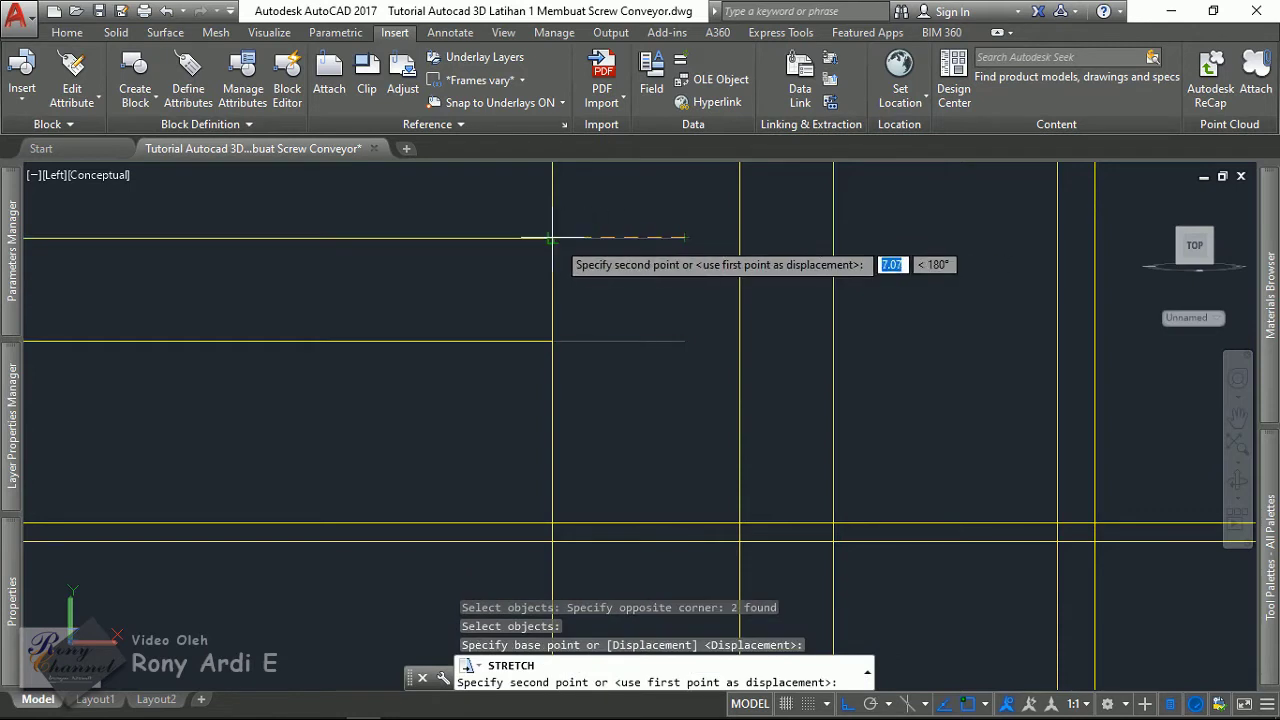
pyautogui.press('Escape')
pyautogui.scroll(-2, 663, 331)
pyautogui.scroll(-1, 675, 344)
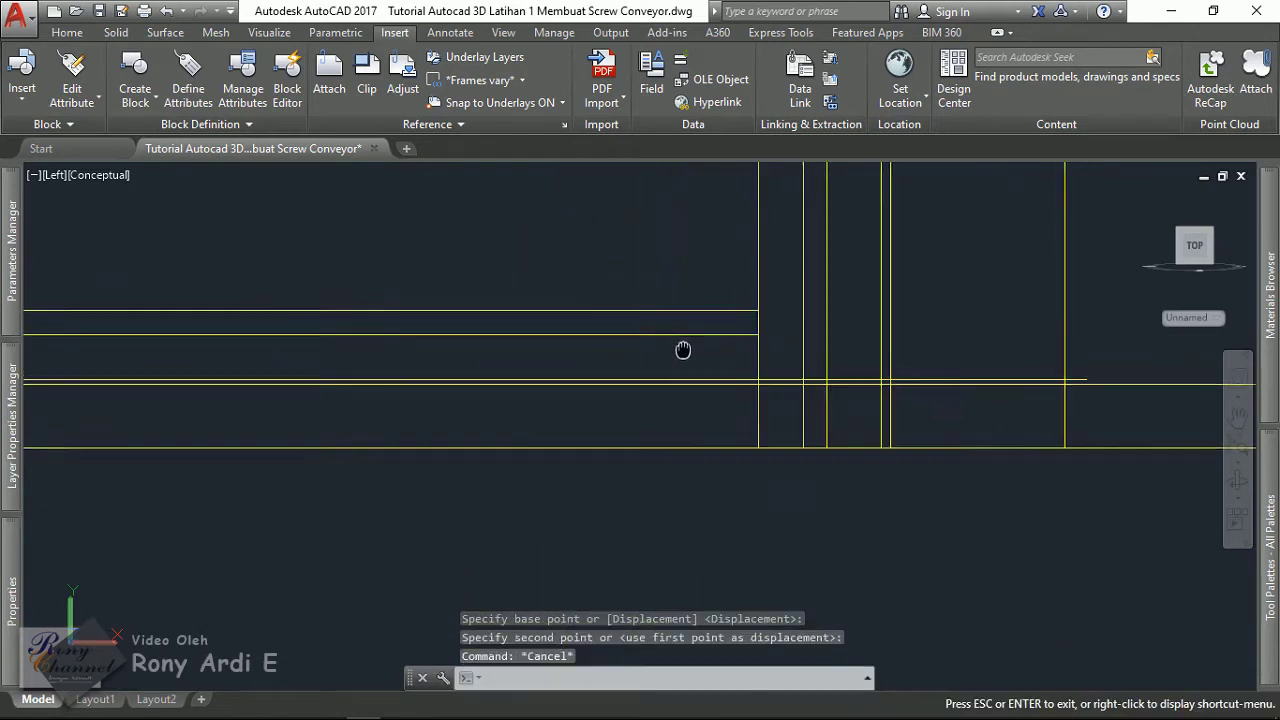
pyautogui.moveTo(674, 344); pyautogui.dragTo(731, 354, button='middle')
pyautogui.scroll(3, 731, 345)
pyautogui.write('O')
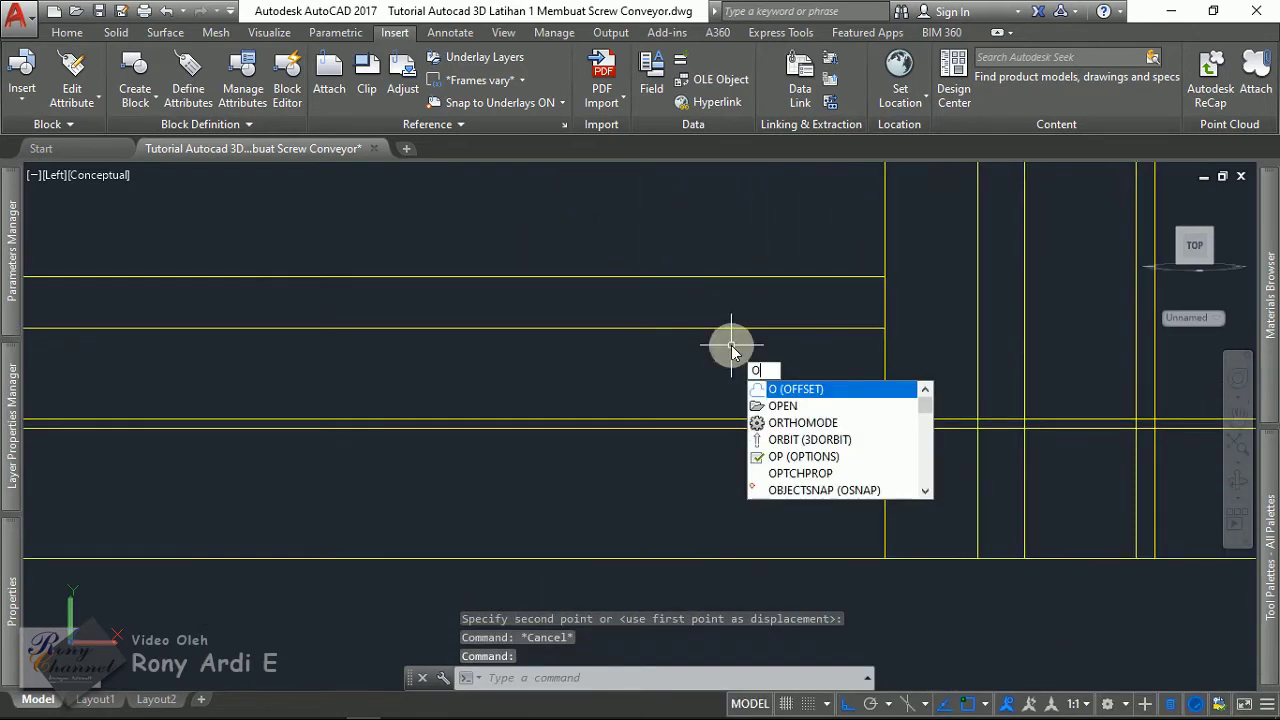
pyautogui.press('Return')
pyautogui.write('.5')
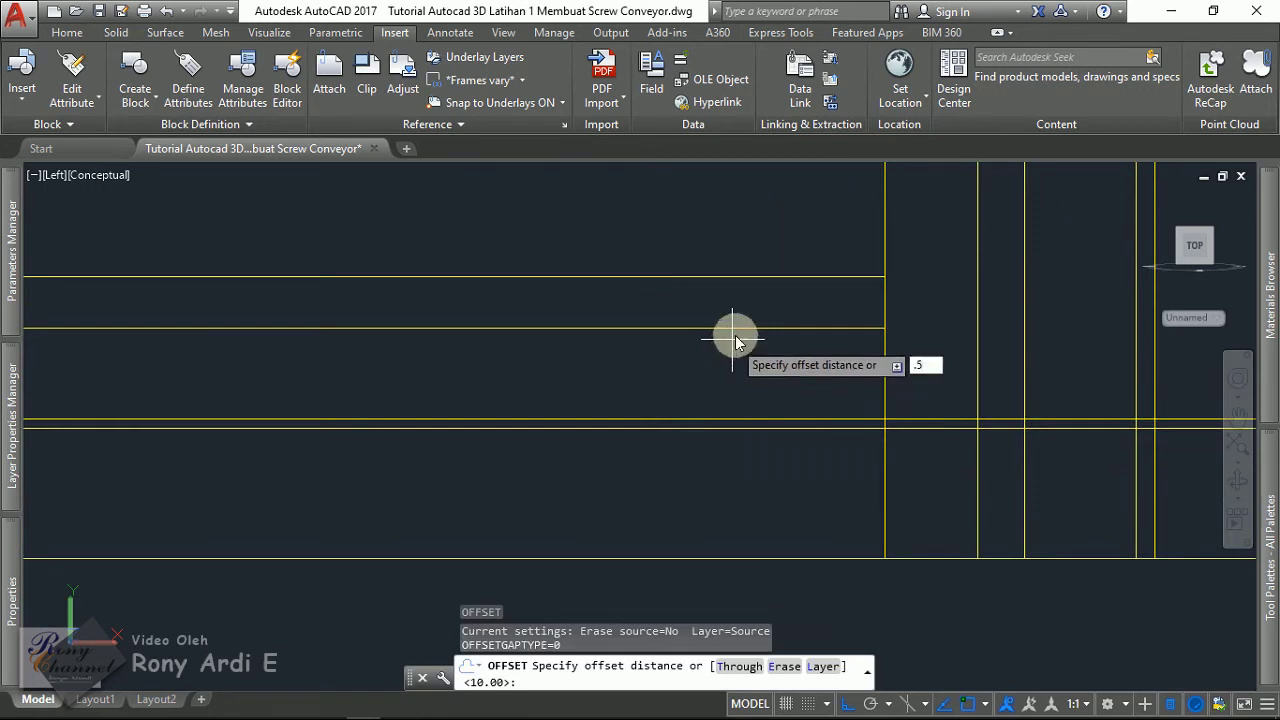
pyautogui.press('Return')
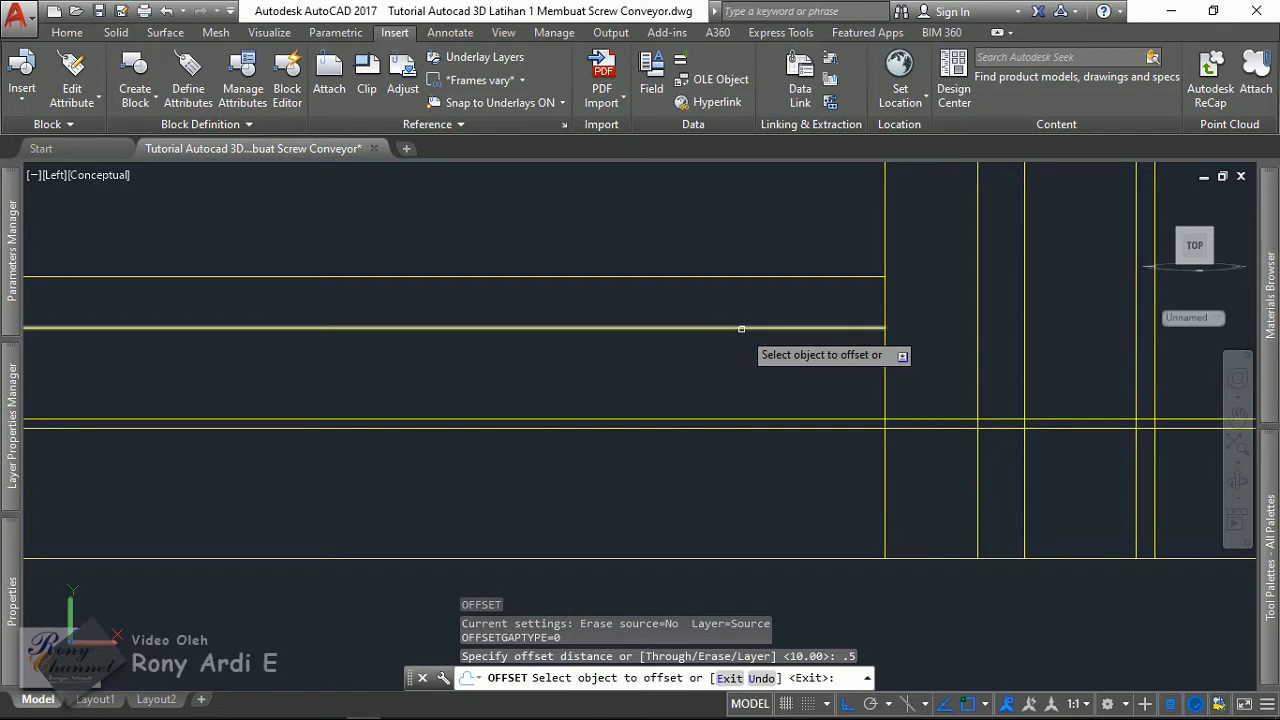
pyautogui.press('Escape')
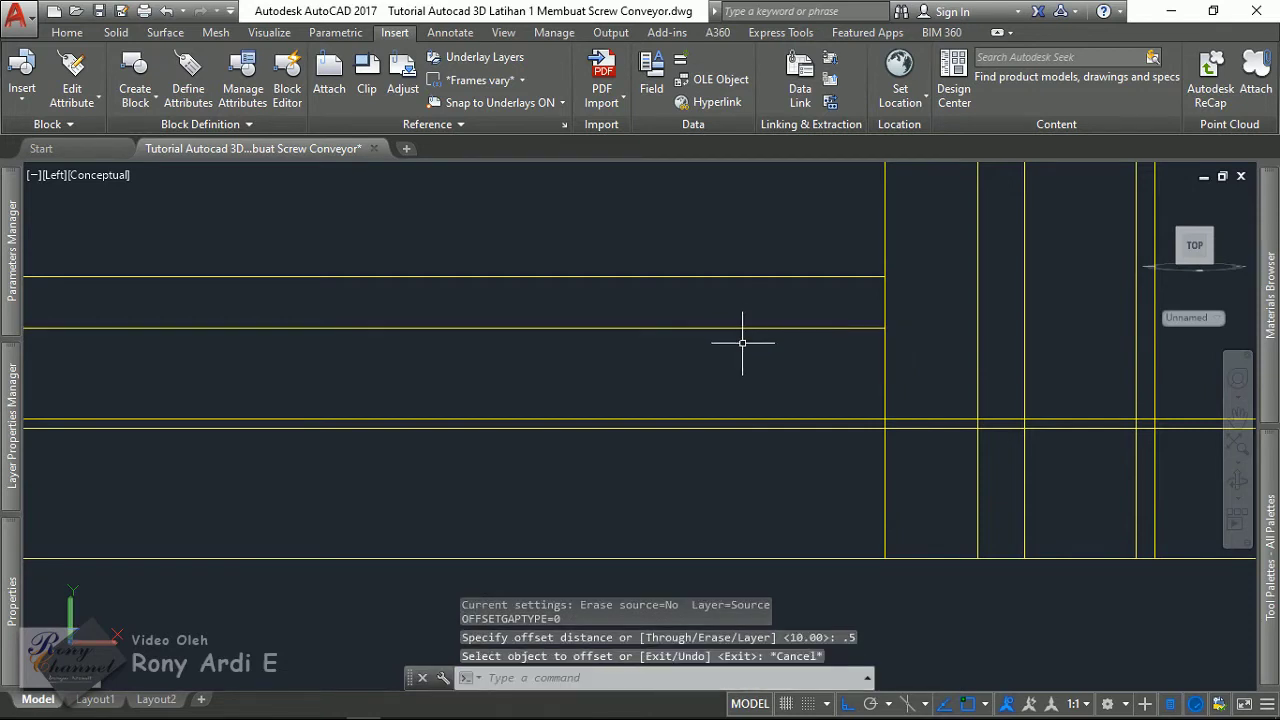
pyautogui.scroll(2, 910, 325)
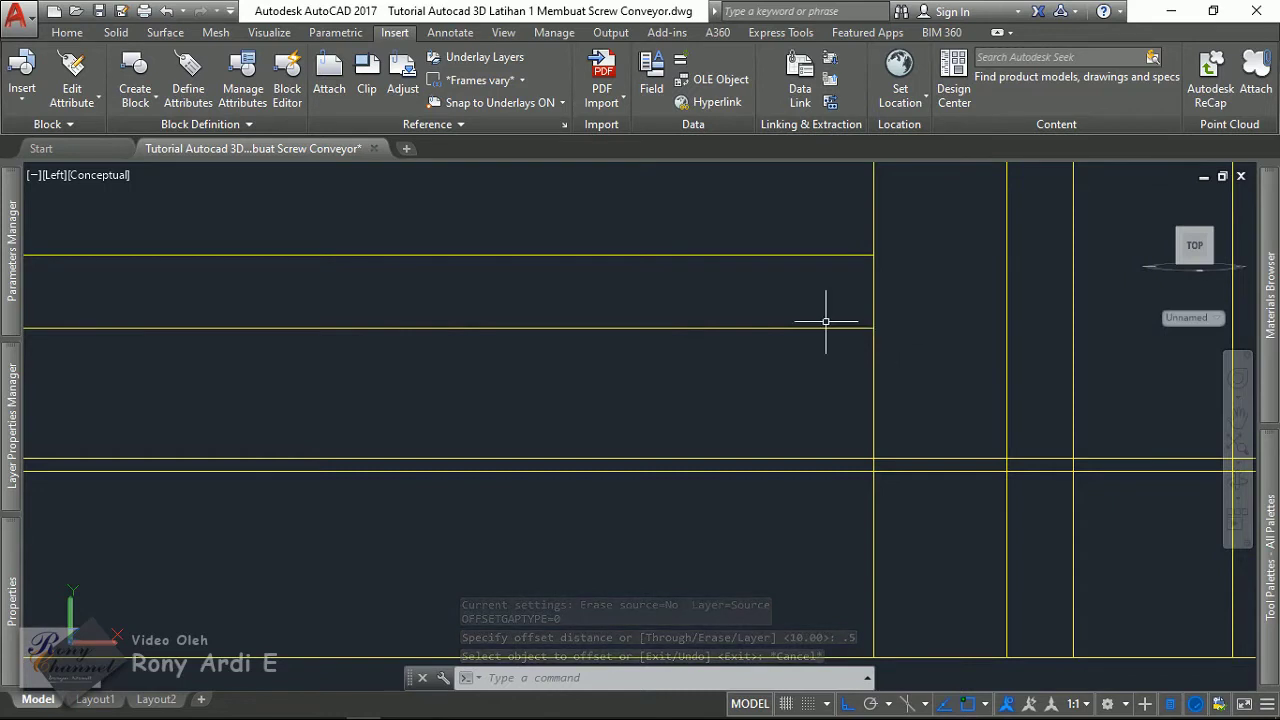
pyautogui.scroll(-6, 814, 328)
pyautogui.scroll(3, 810, 327)
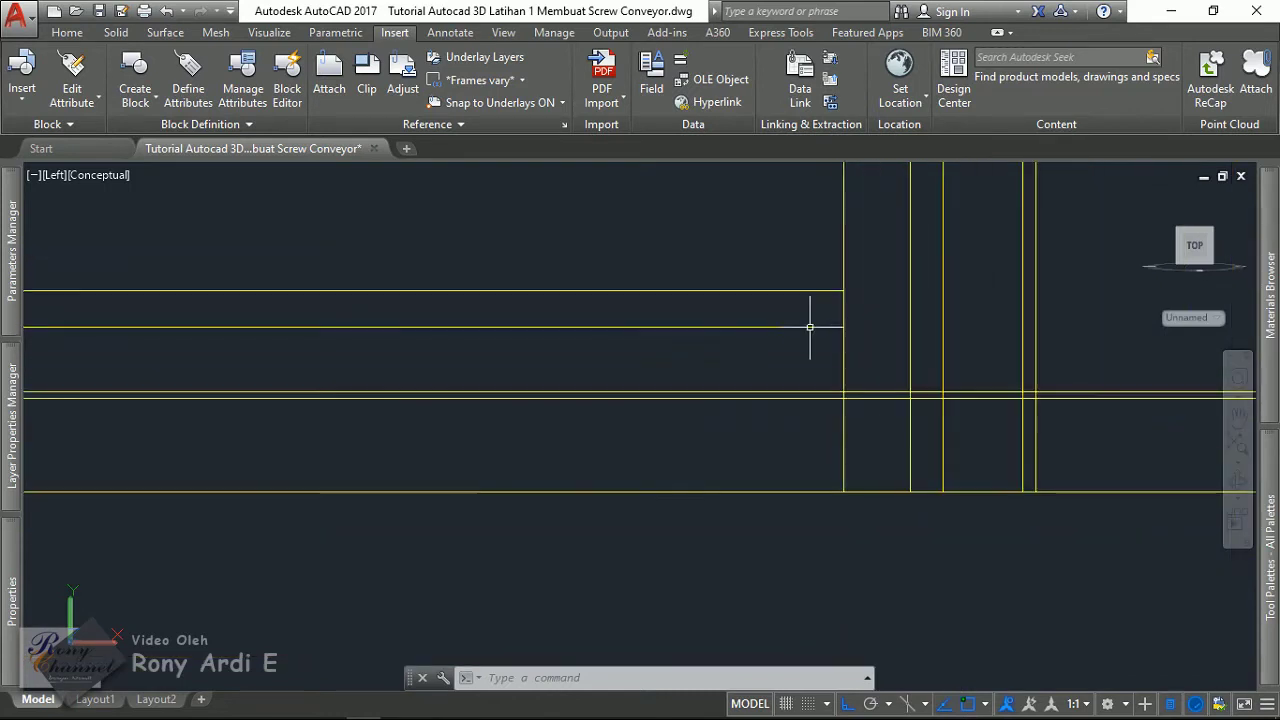
# - In the layer list, set Shaft 1 as the current layer and lock layer 0
pyautogui.click(8, 455)
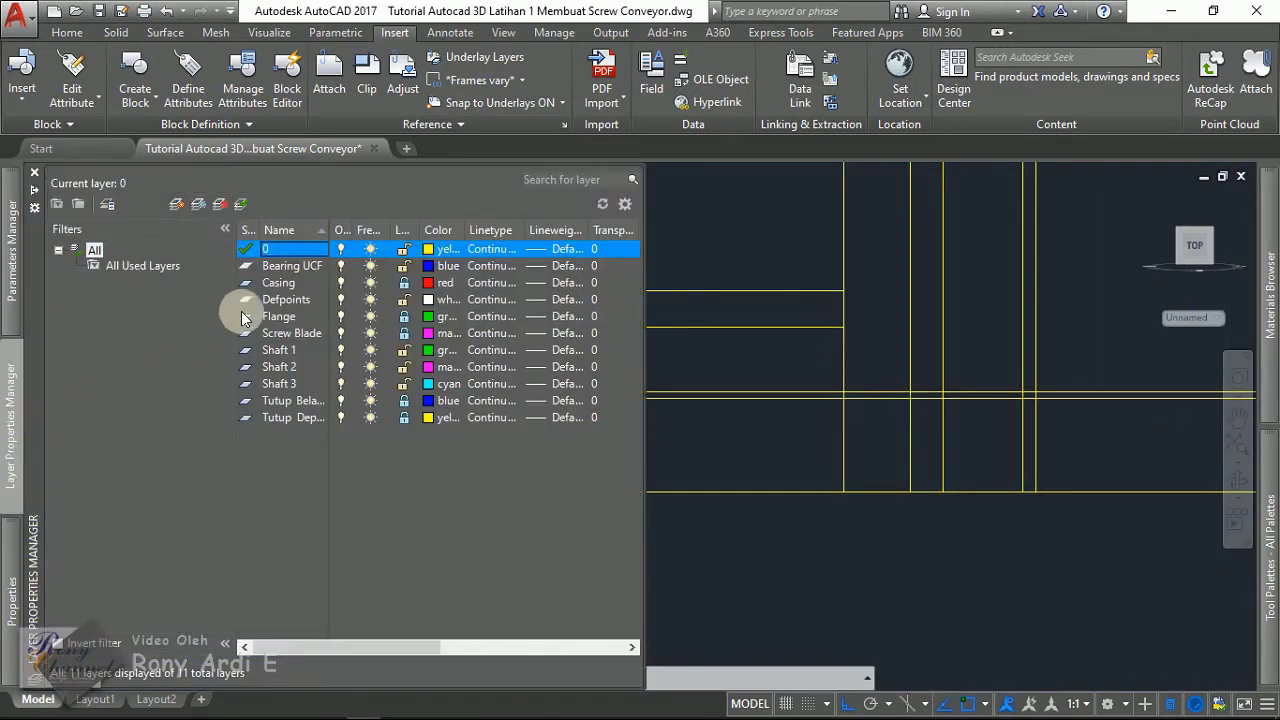
pyautogui.doubleClick(268, 352)
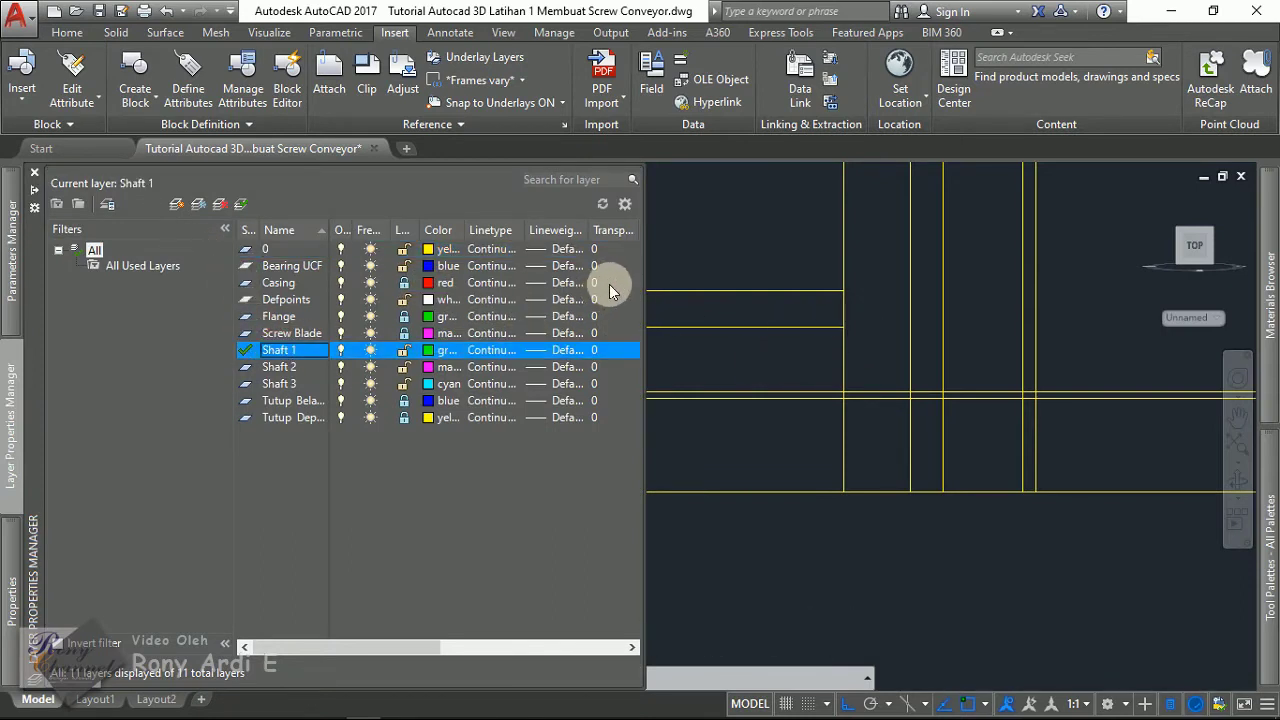
pyautogui.click(401, 252)
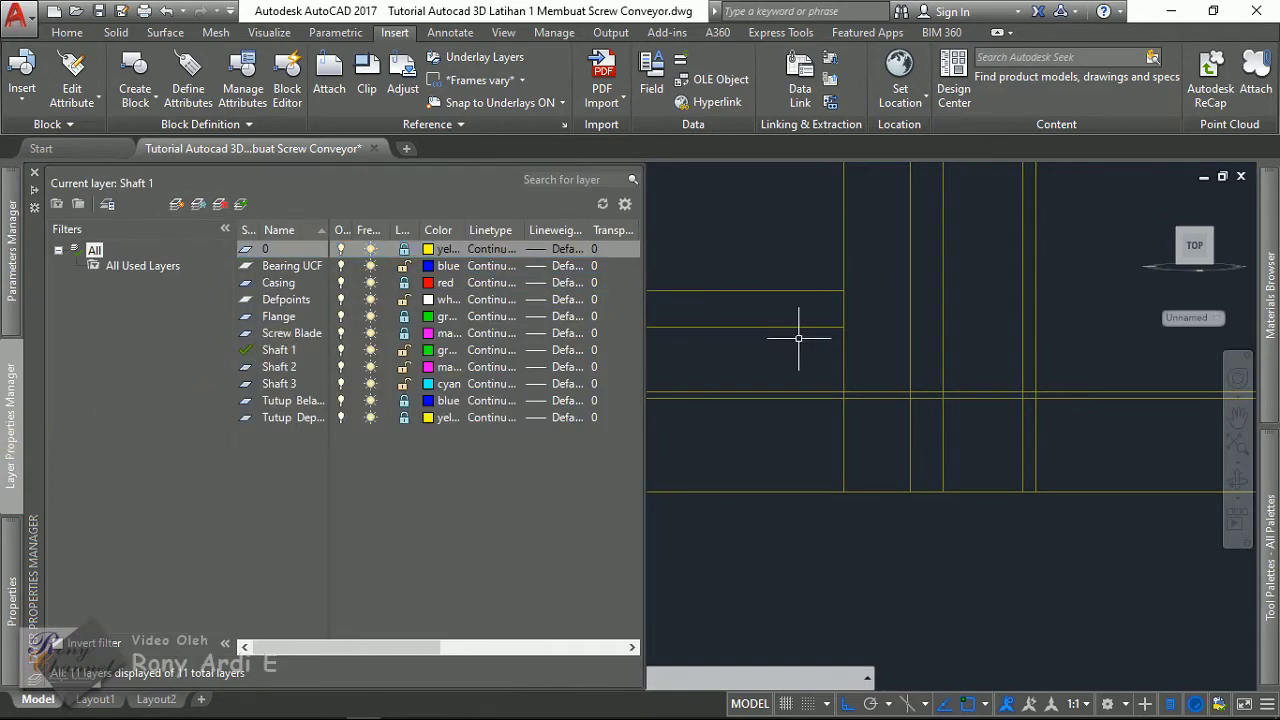
pyautogui.scroll(1, 797, 340)
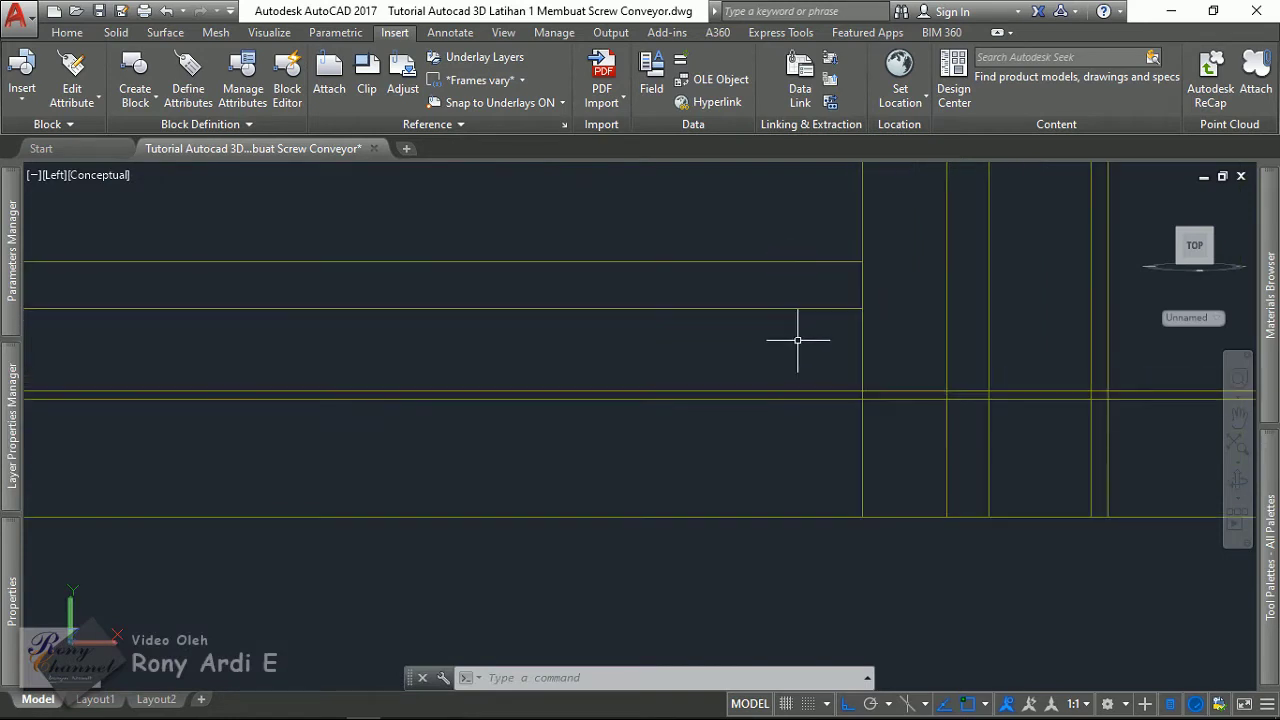
pyautogui.write('L')
# - Draw a 150-long horizontal line, then a vertical line down to the perpendicular point
pyautogui.press('Return')
pyautogui.click(871, 309)
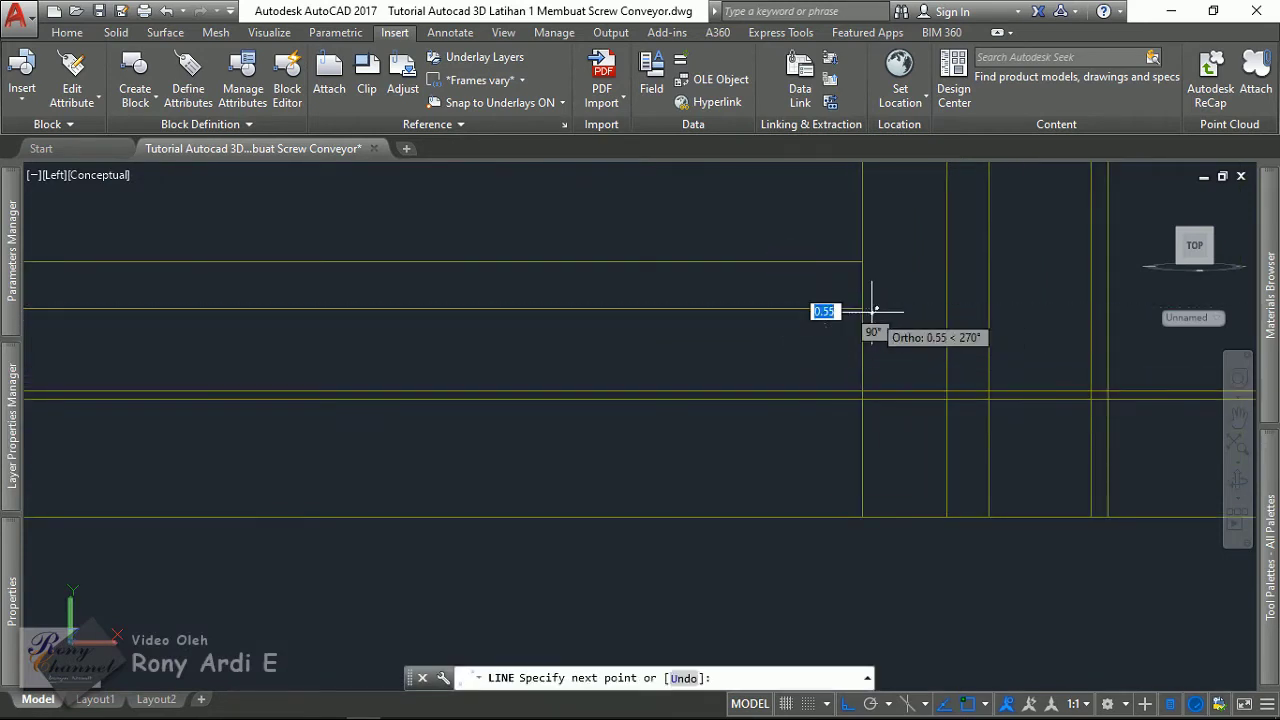
pyautogui.press('Escape')
pyautogui.press('Return')
pyautogui.click(862, 308)
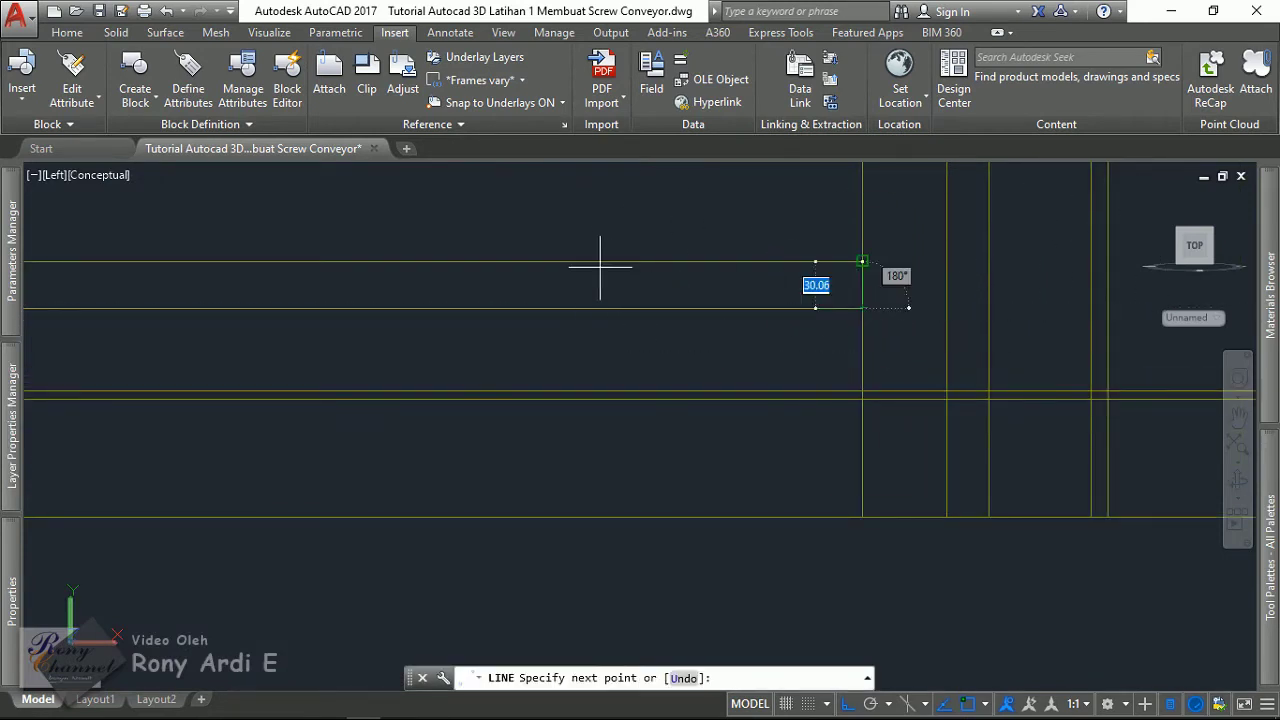
pyautogui.press('Return')
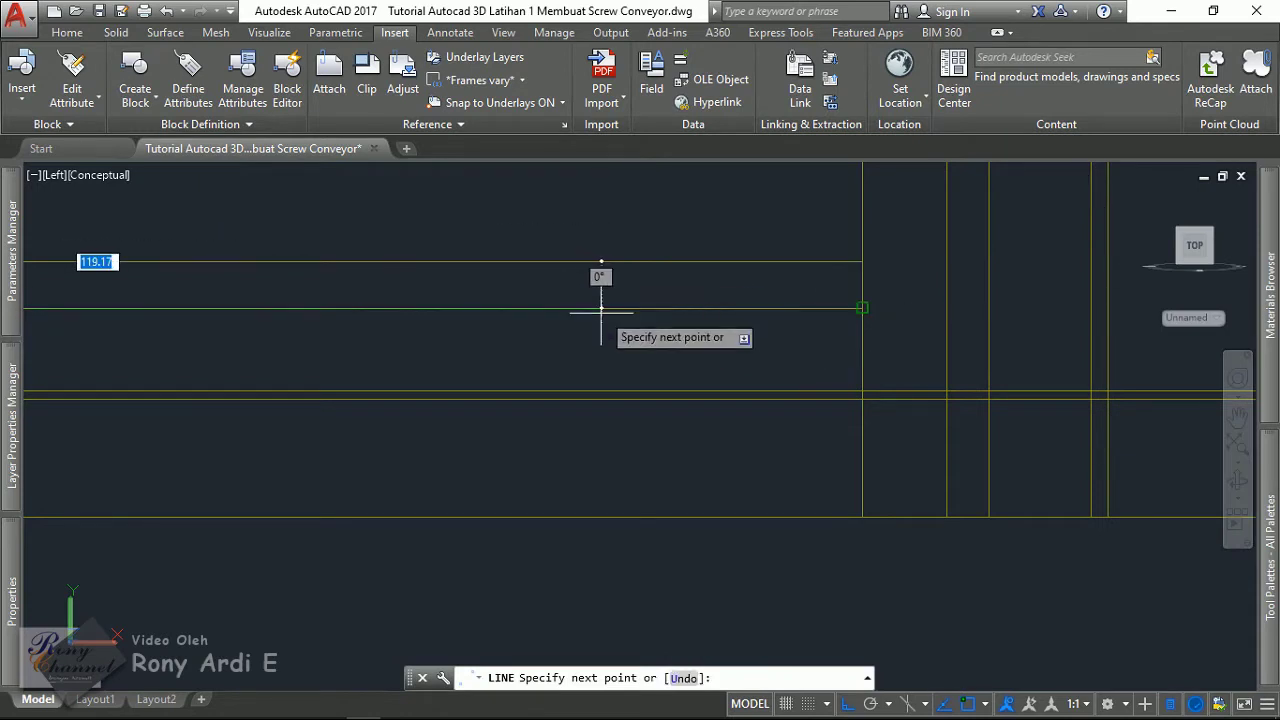
pyautogui.scroll(2, 600, 318)
pyautogui.scroll(2, 478, 323)
pyautogui.scroll(-2, 500, 315)
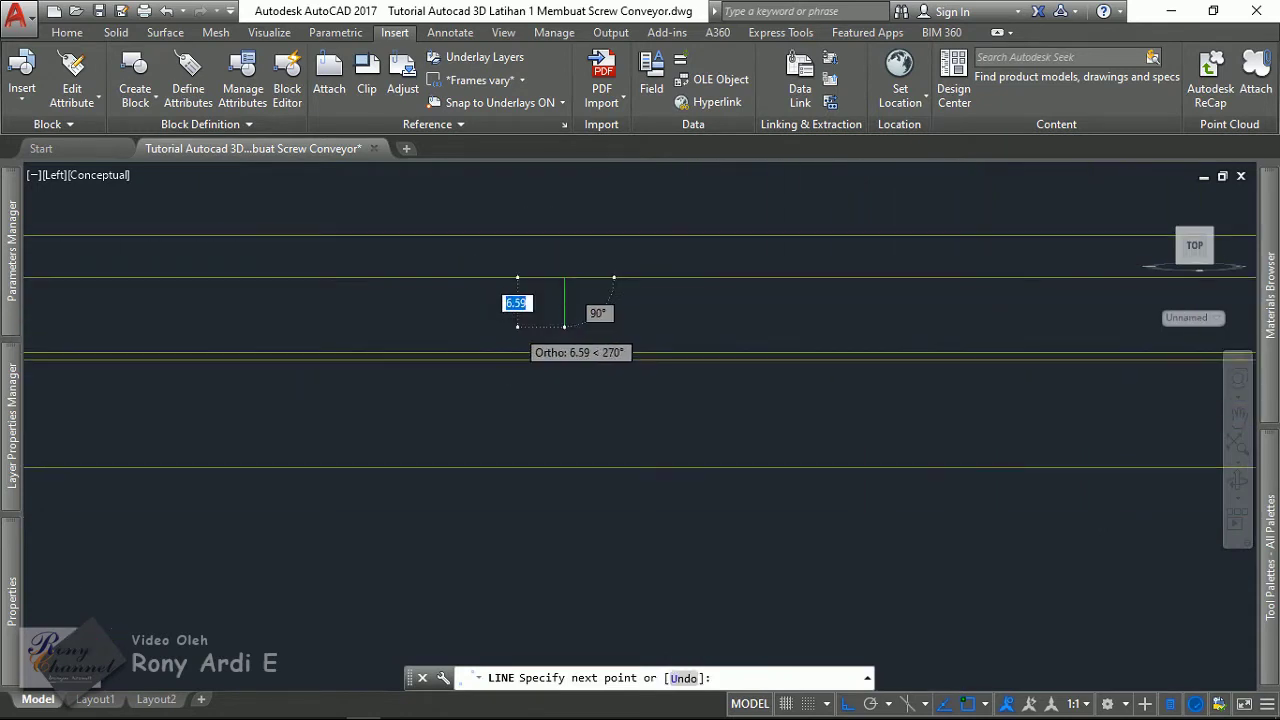
pyautogui.scroll(-2, 491, 348)
pyautogui.scroll(-1, 491, 348)
pyautogui.scroll(3, 945, 355)
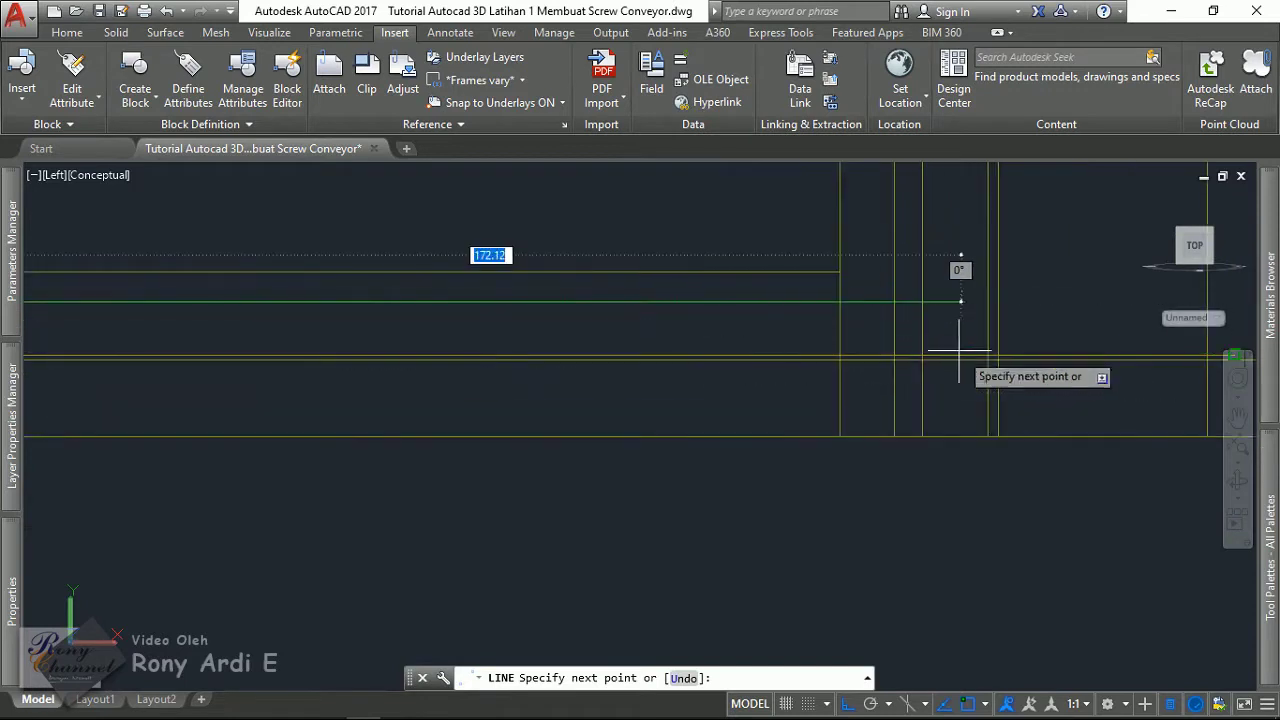
pyautogui.scroll(-4, 447, 335)
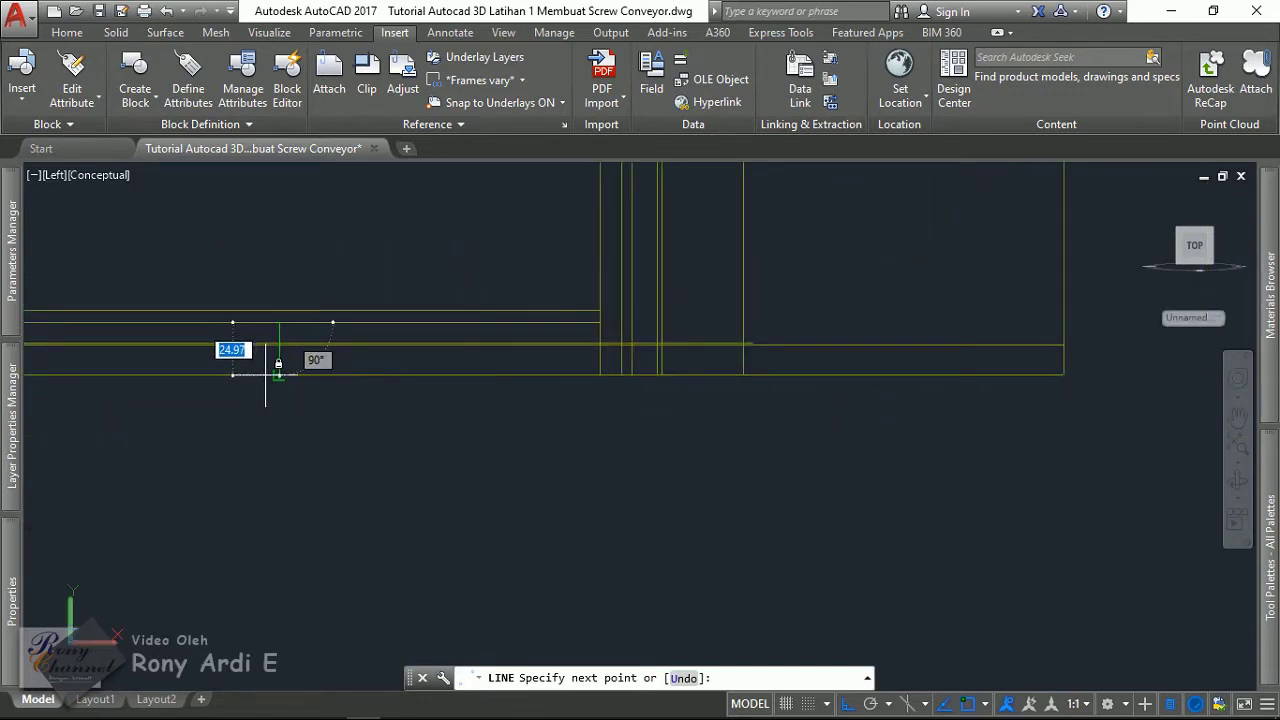
pyautogui.click(265, 375)
pyautogui.press('Return')
pyautogui.scroll(1, 545, 318)
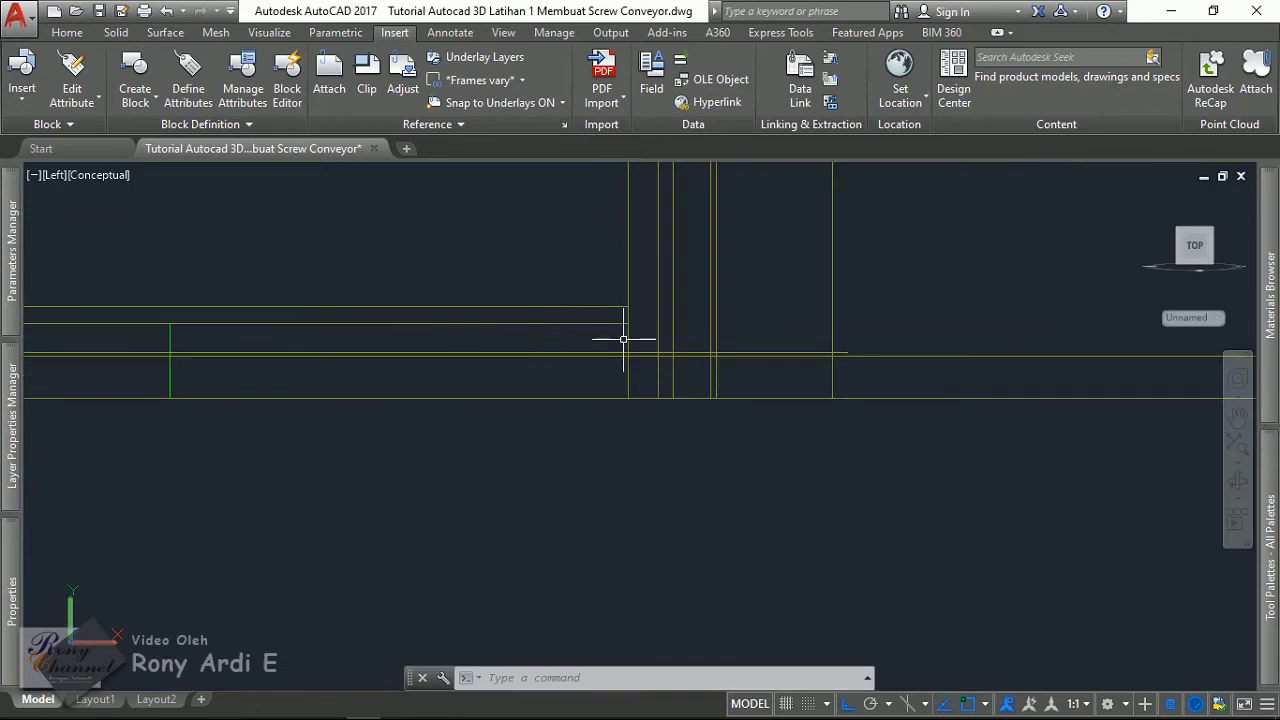
pyautogui.scroll(2, 623, 340)
# - From the intersection, draw the stepped profile up, across, down and along the bottom
pyautogui.press('Return')
pyautogui.click(631, 307)
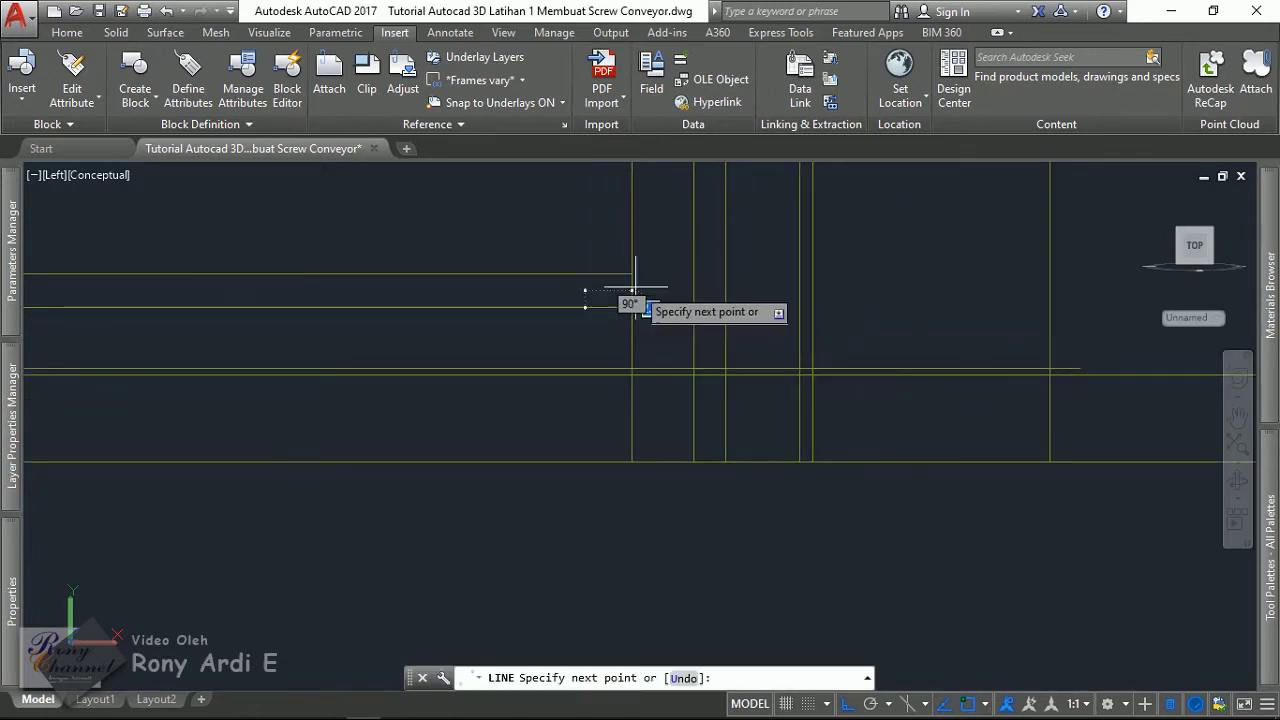
pyautogui.click(631, 272)
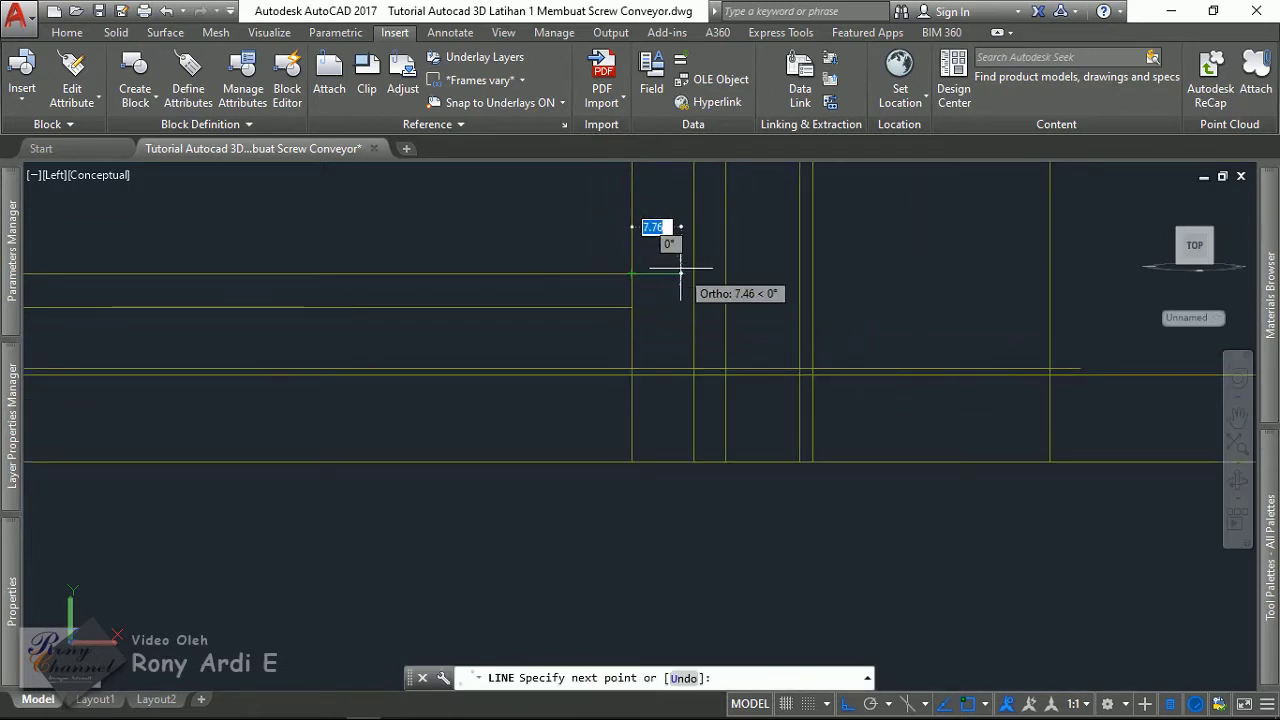
pyautogui.click(694, 272)
pyautogui.scroll(-1, 691, 272)
pyautogui.scroll(2, 691, 272)
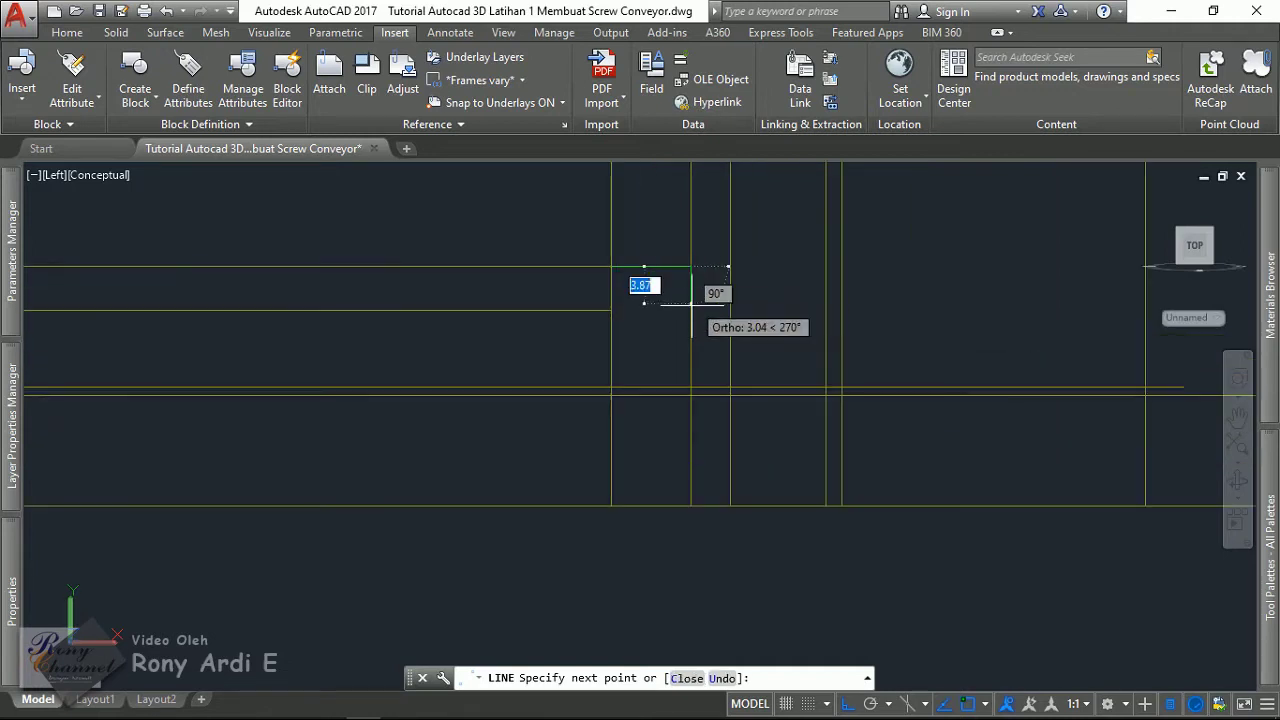
pyautogui.click(690, 378)
pyautogui.scroll(-2, 690, 378)
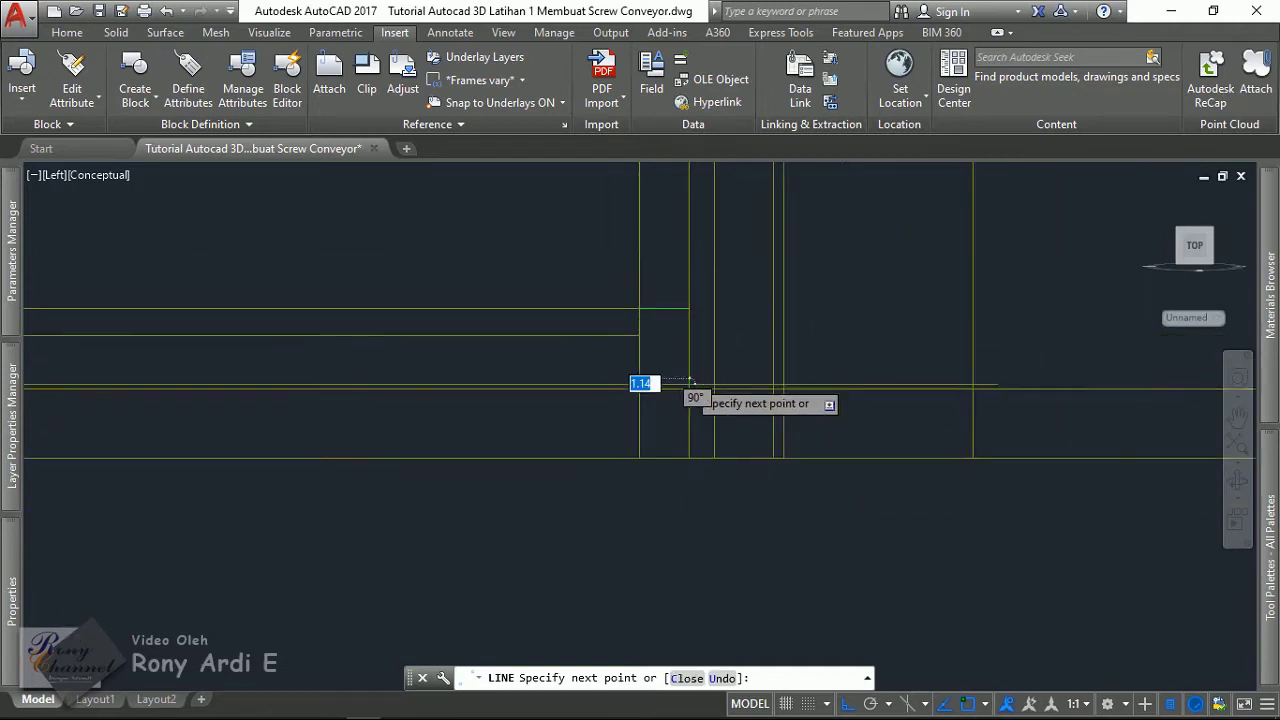
pyautogui.scroll(-2, 686, 386)
pyautogui.scroll(2, 684, 372)
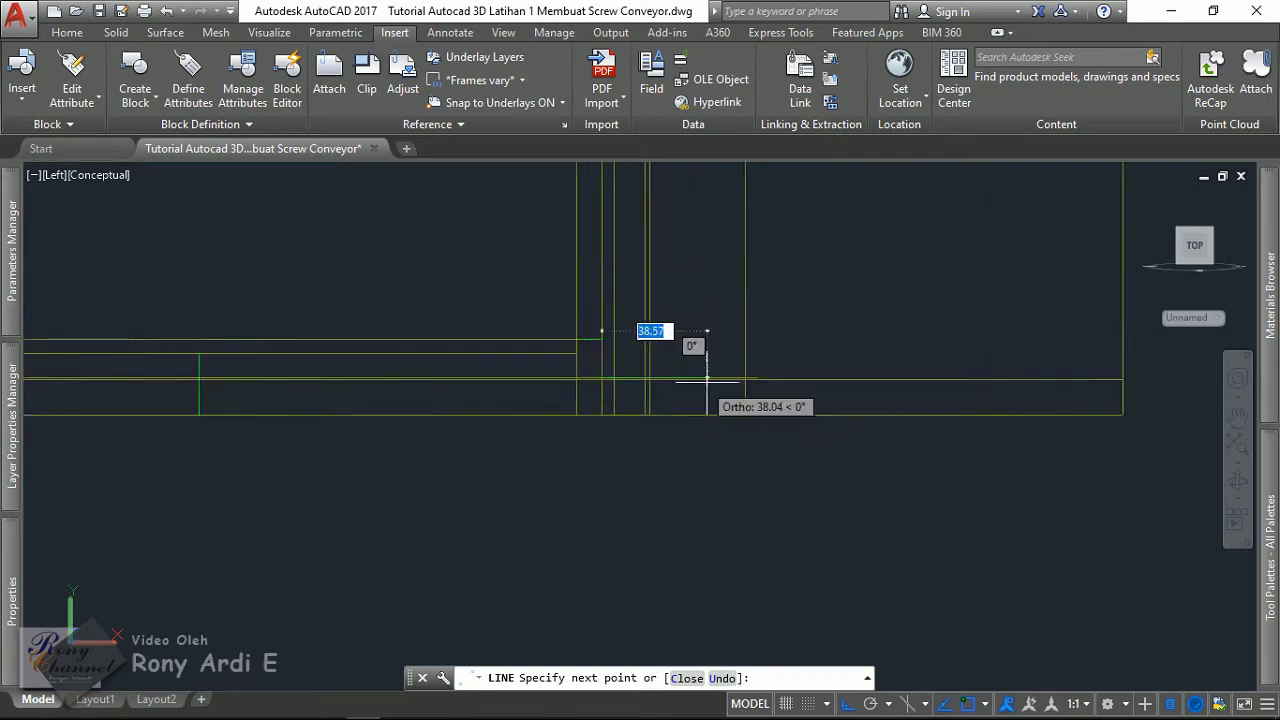
pyautogui.scroll(2, 760, 345)
pyautogui.scroll(2, 810, 360)
pyautogui.click(821, 363)
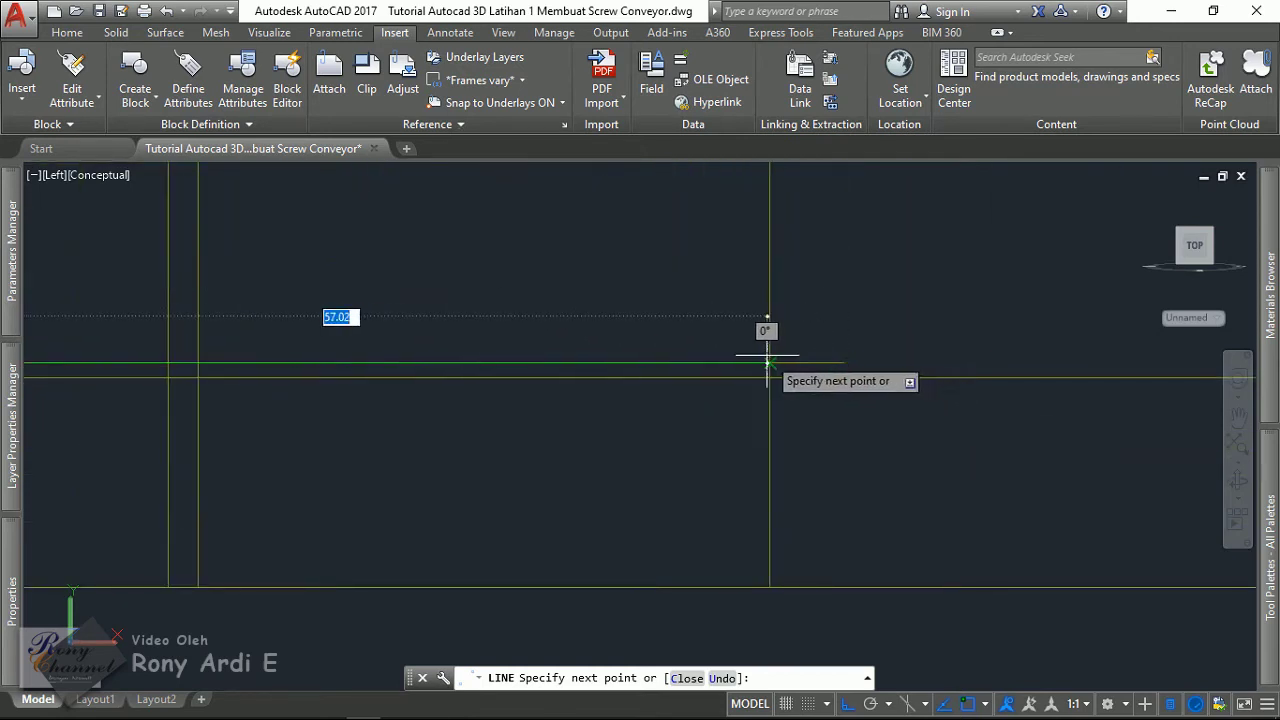
pyautogui.press('Return')
pyautogui.scroll(4, 790, 365)
# - Try stretching the picked line by 5 units with the S (STRETCH) command
pyautogui.write('s')
pyautogui.press('Return')
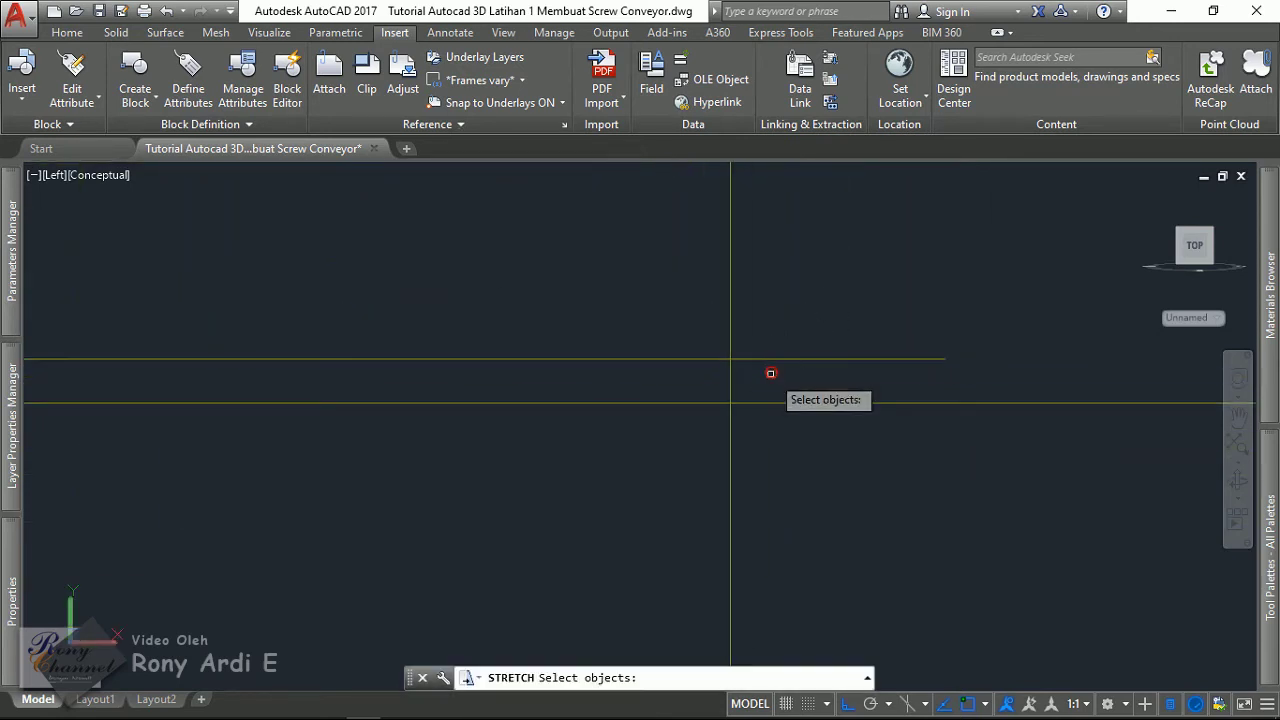
pyautogui.click(770, 371)
pyautogui.scroll(-3, 671, 309)
pyautogui.press('Return')
pyautogui.click(730, 265)
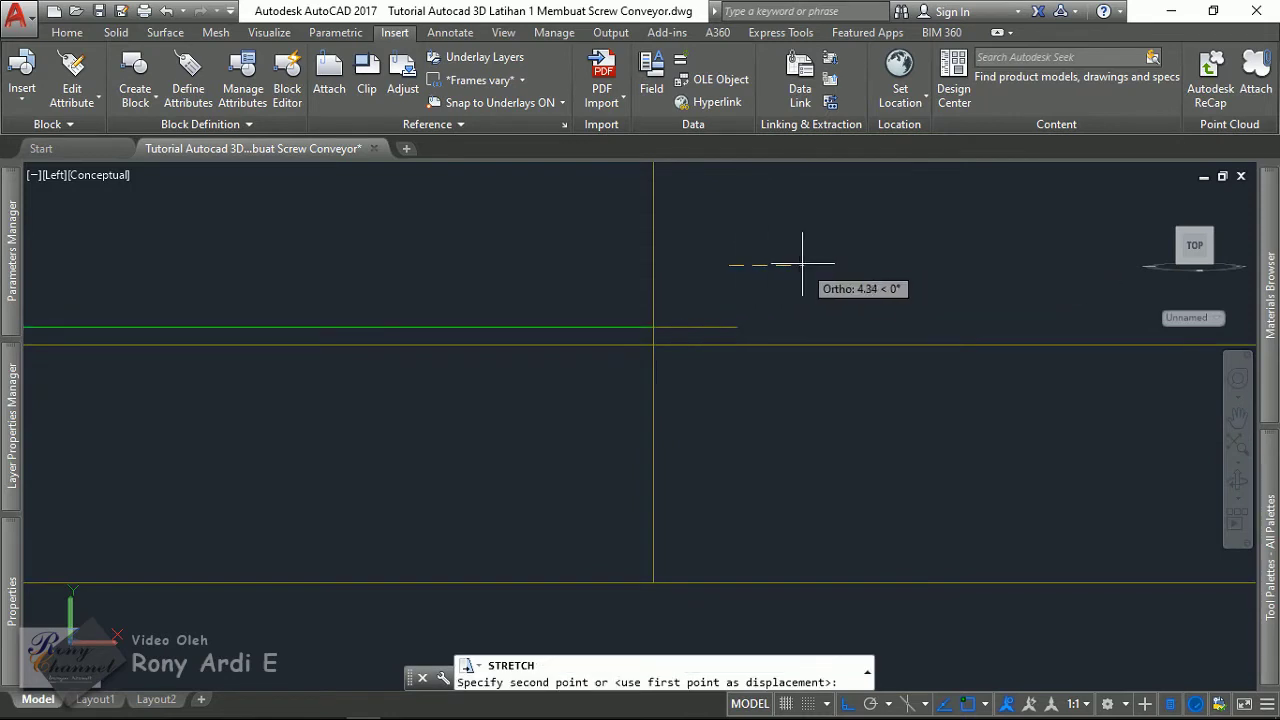
pyautogui.write('5')
pyautogui.press('Return')
pyautogui.scroll(3, 723, 297)
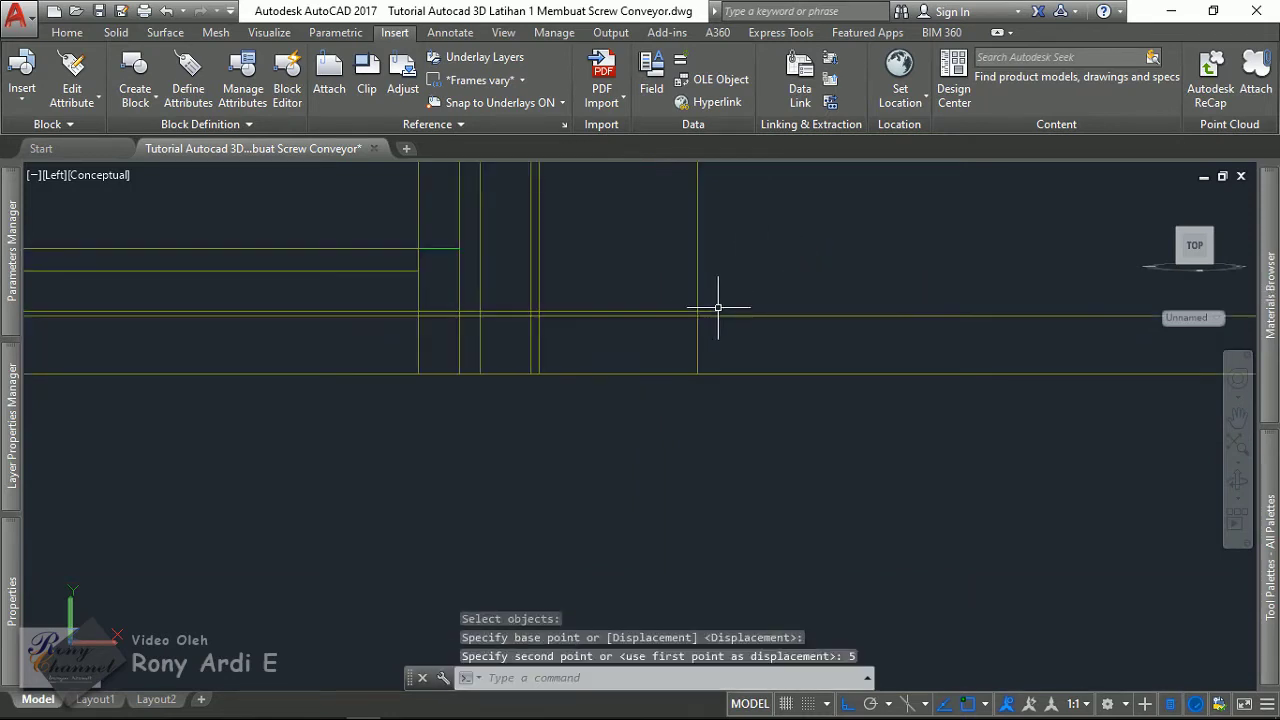
pyautogui.press('Escape')
# - Select the horizontal lines and several single lines in turn to check them
pyautogui.click(640, 314)
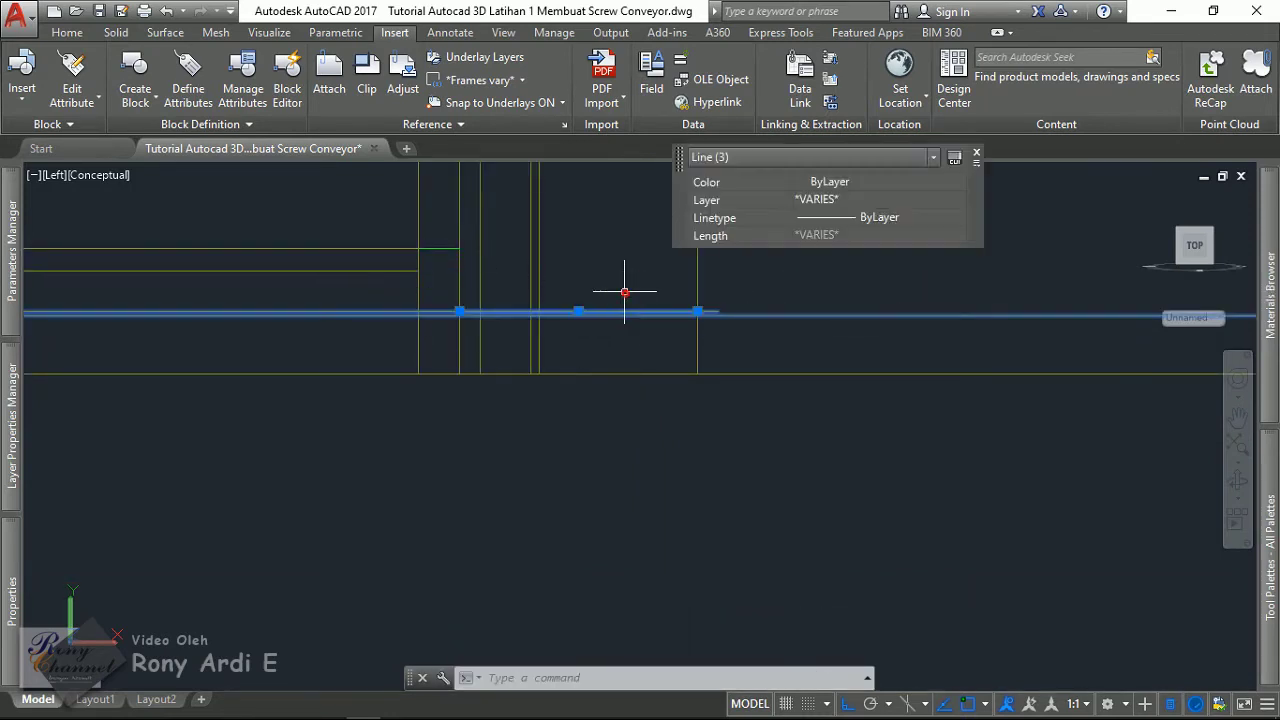
pyautogui.scroll(3, 623, 295)
pyautogui.press('Escape')
pyautogui.click(693, 336)
pyautogui.click(666, 340)
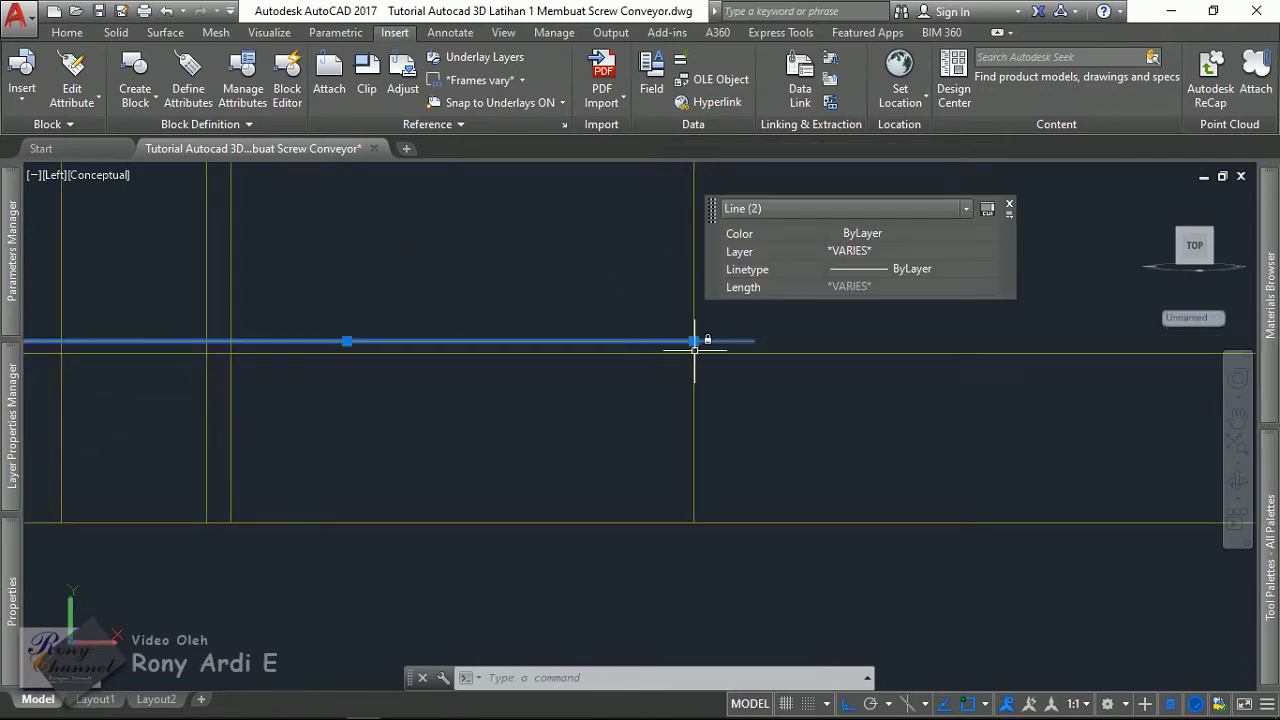
pyautogui.scroll(2, 705, 350)
pyautogui.scroll(2, 730, 342)
pyautogui.scroll(2, 733, 340)
pyautogui.scroll(1, 646, 490)
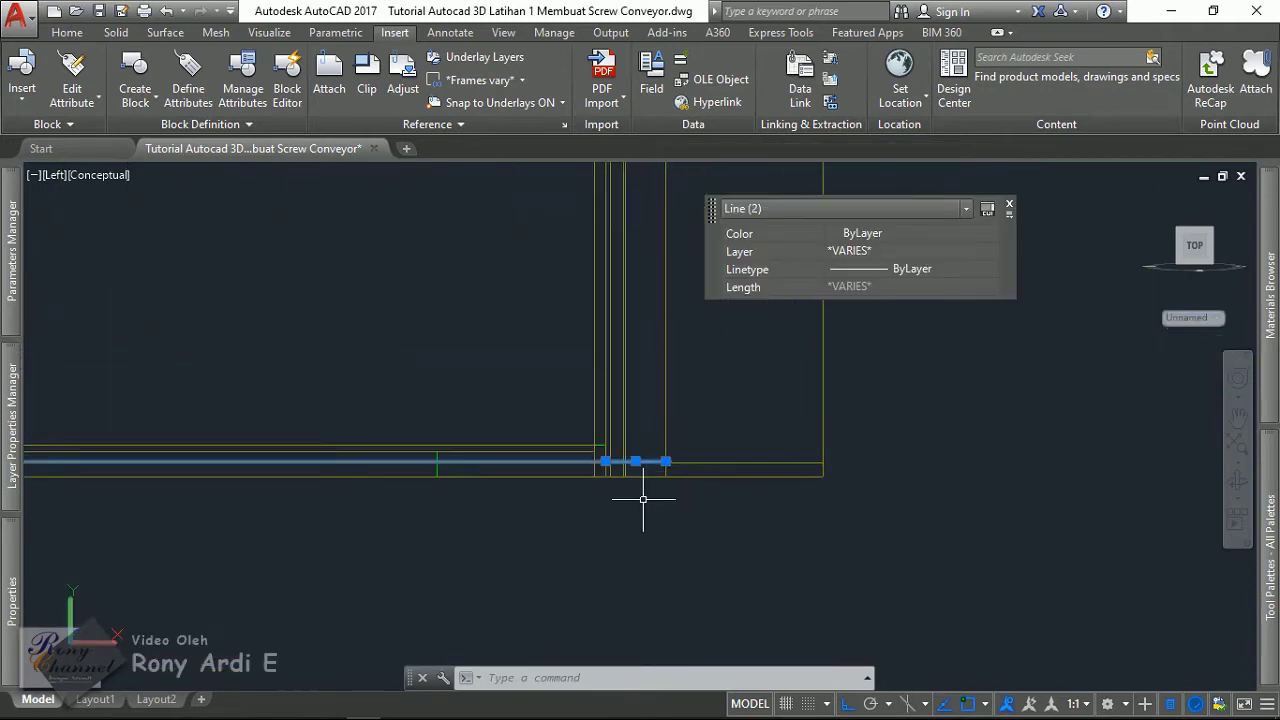
pyautogui.scroll(1, 660, 444)
pyautogui.press('Escape')
pyautogui.click(680, 486)
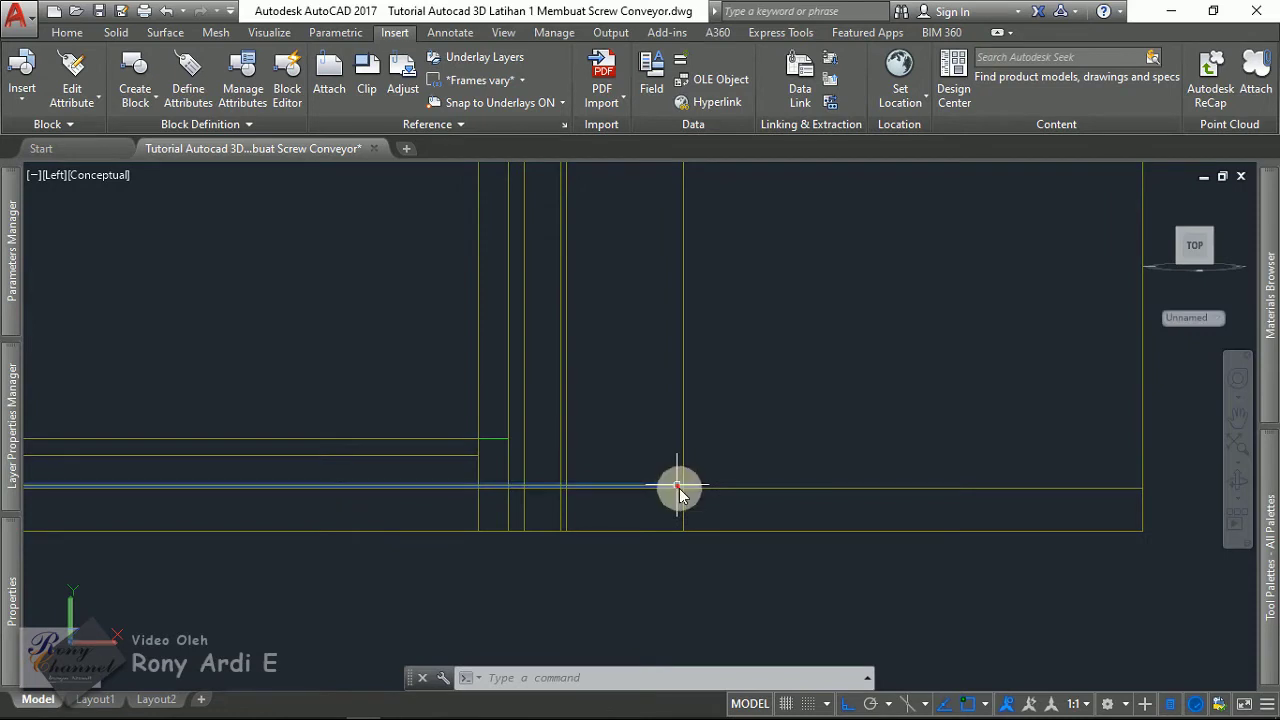
pyautogui.scroll(2, 695, 488)
pyautogui.scroll(1, 693, 487)
pyautogui.press('Escape')
pyautogui.scroll(-2, 691, 486)
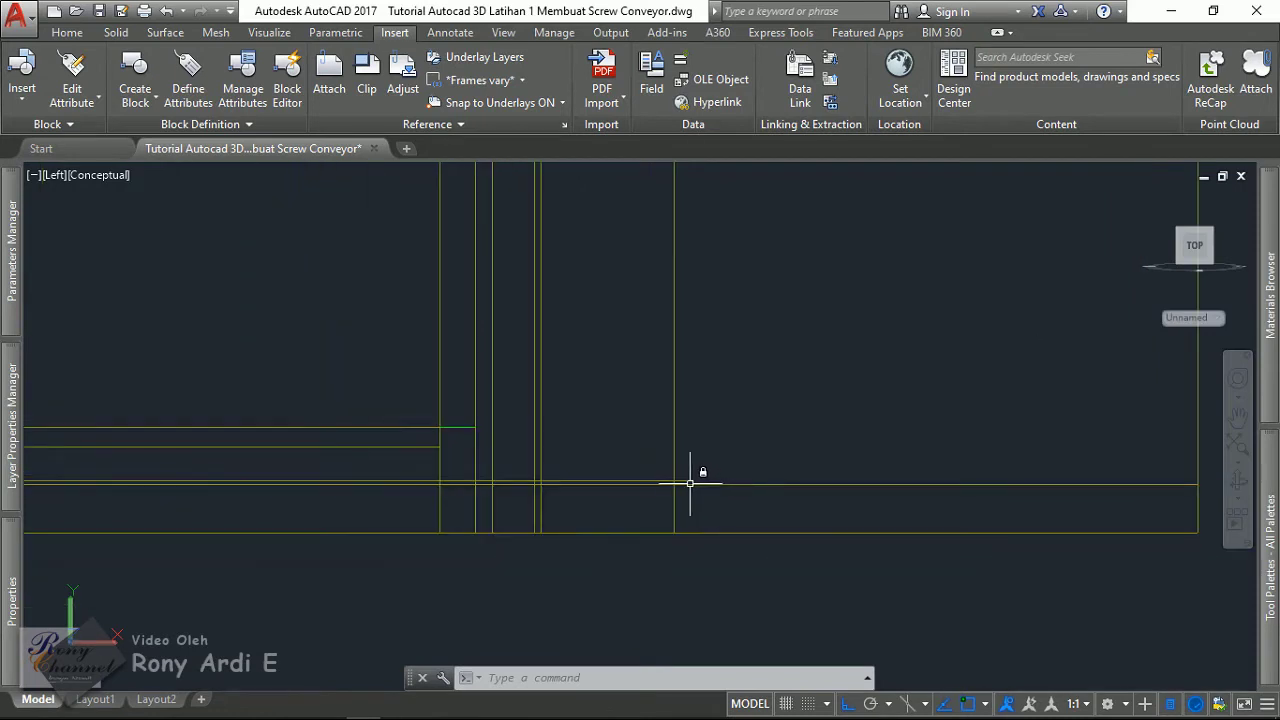
pyautogui.click(607, 483)
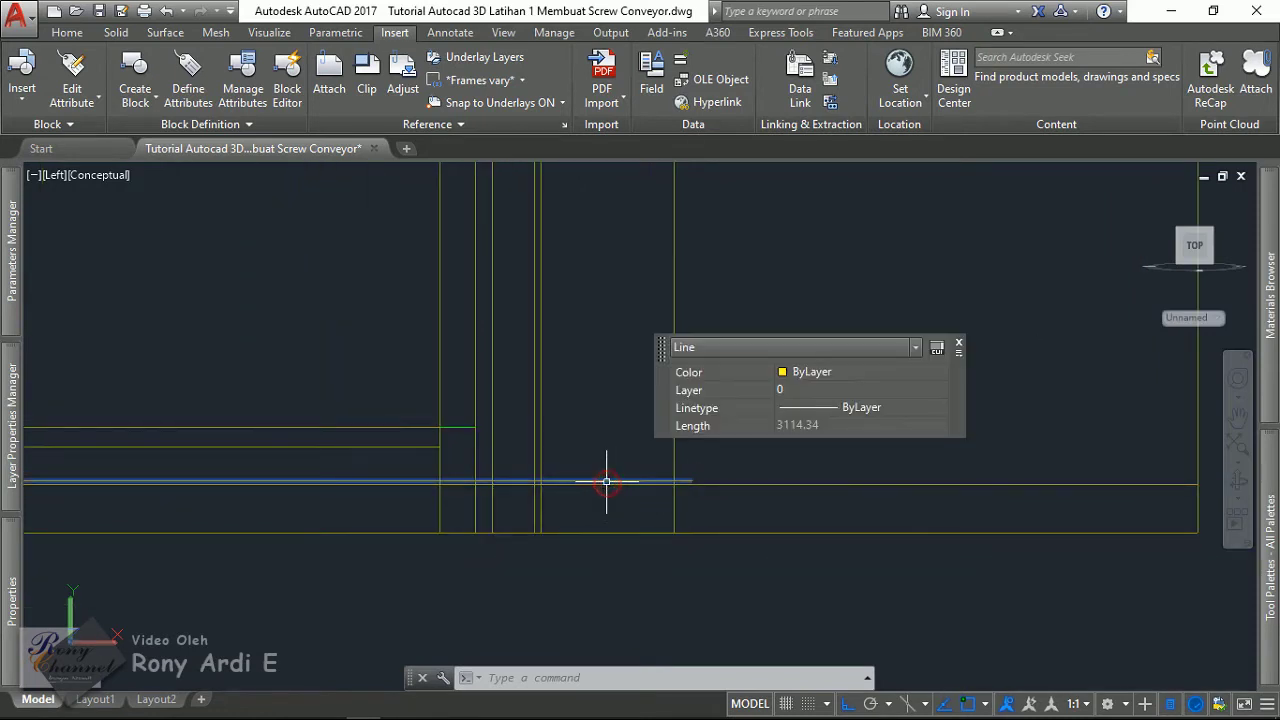
pyautogui.press('Escape')
pyautogui.scroll(-2, 695, 473)
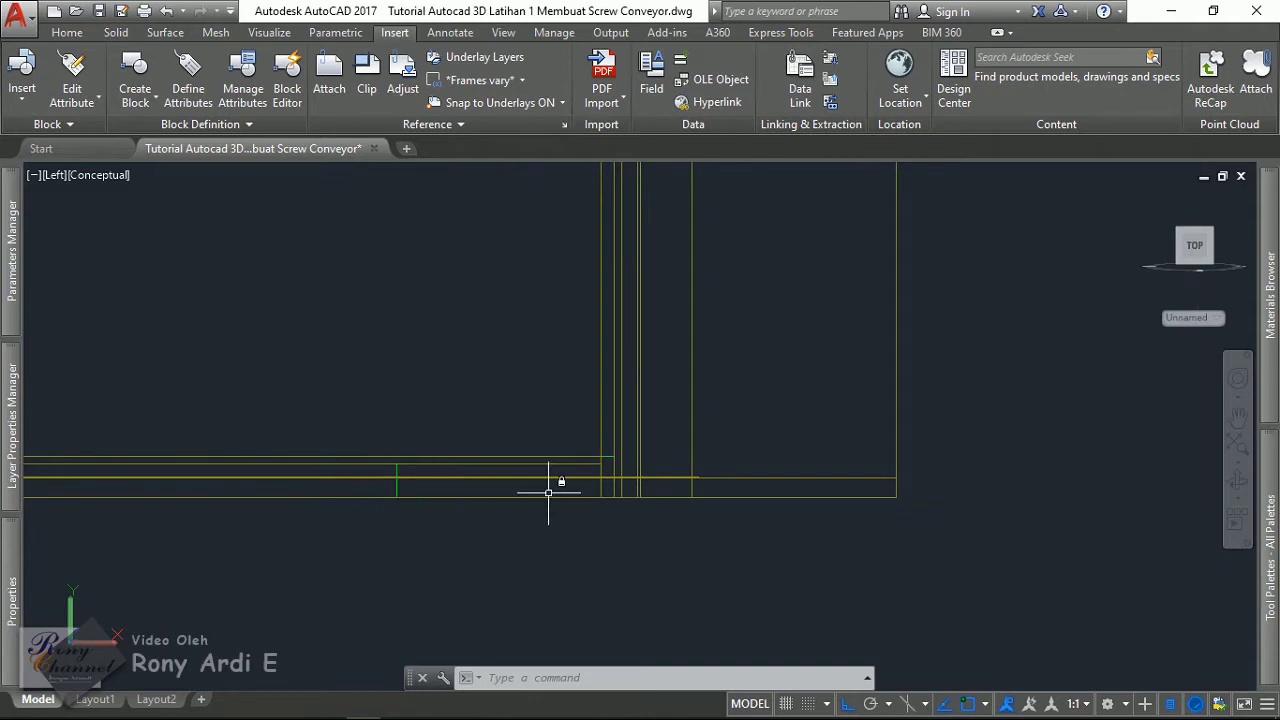
pyautogui.scroll(2, 653, 457)
# - Window-select the two corner lines and extend the bottom line's right end by 5
pyautogui.click(634, 363)
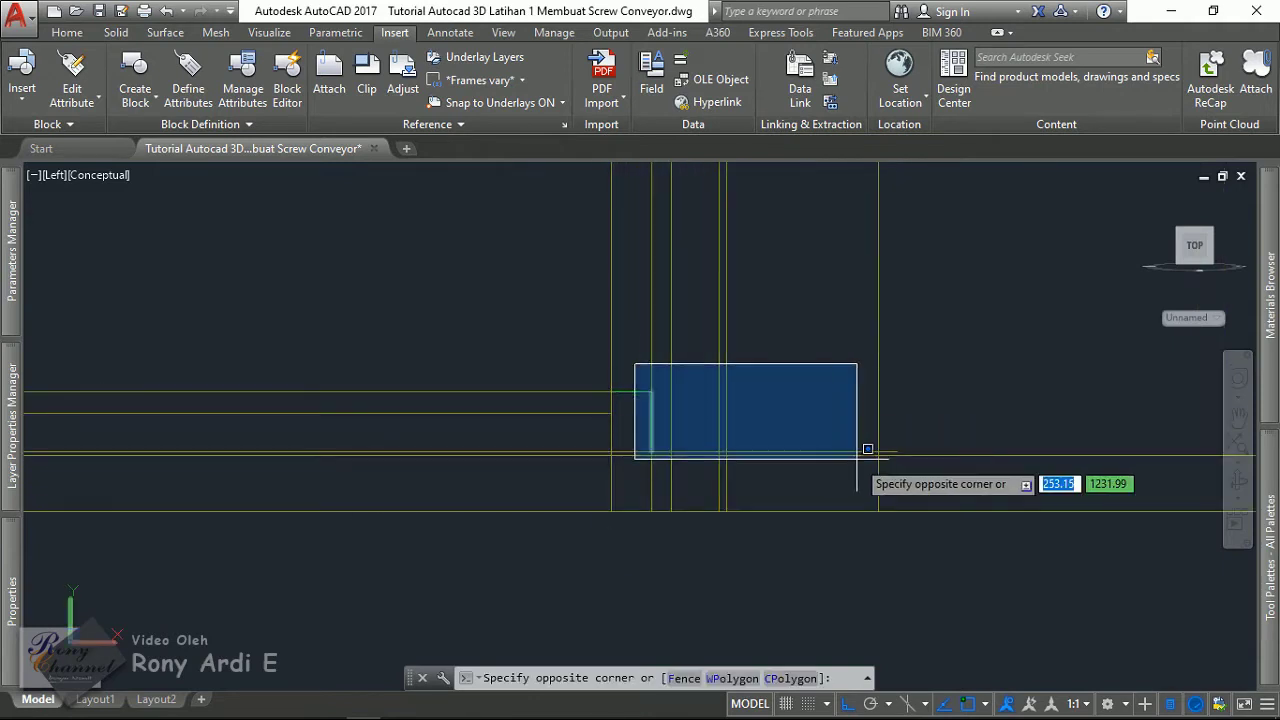
pyautogui.click(943, 477)
pyautogui.scroll(2, 920, 442)
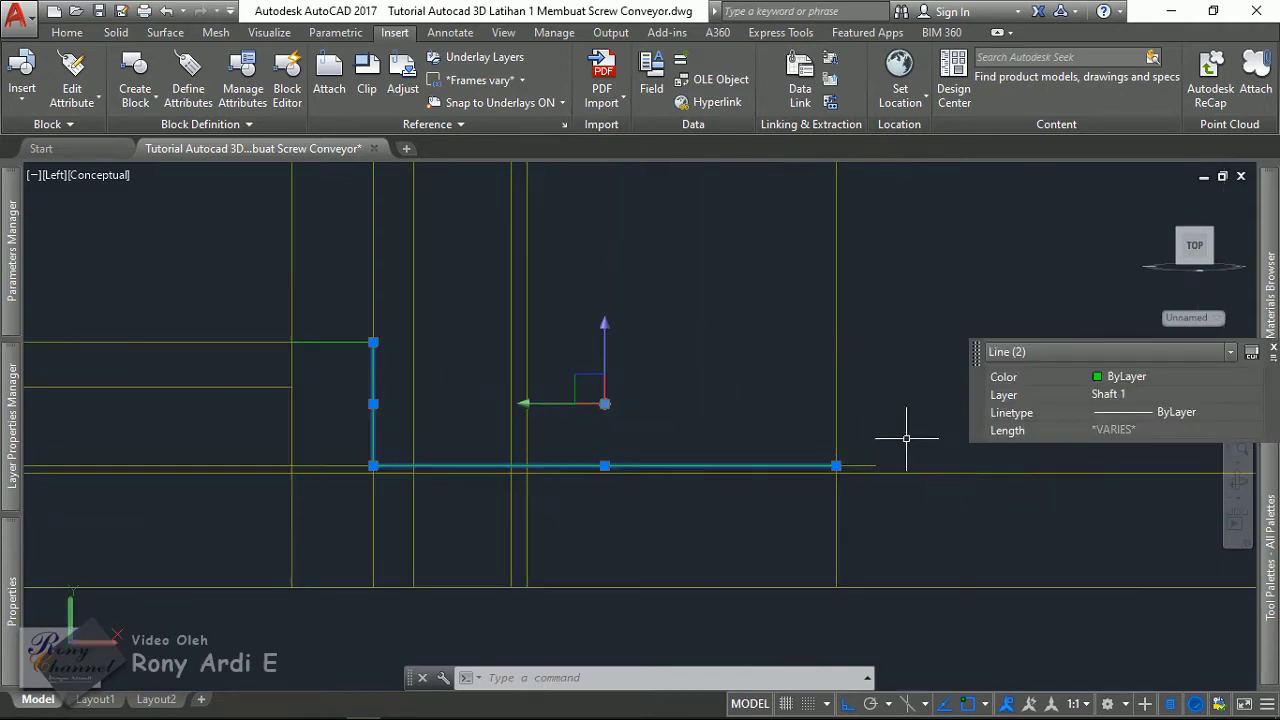
pyautogui.click(836, 465)
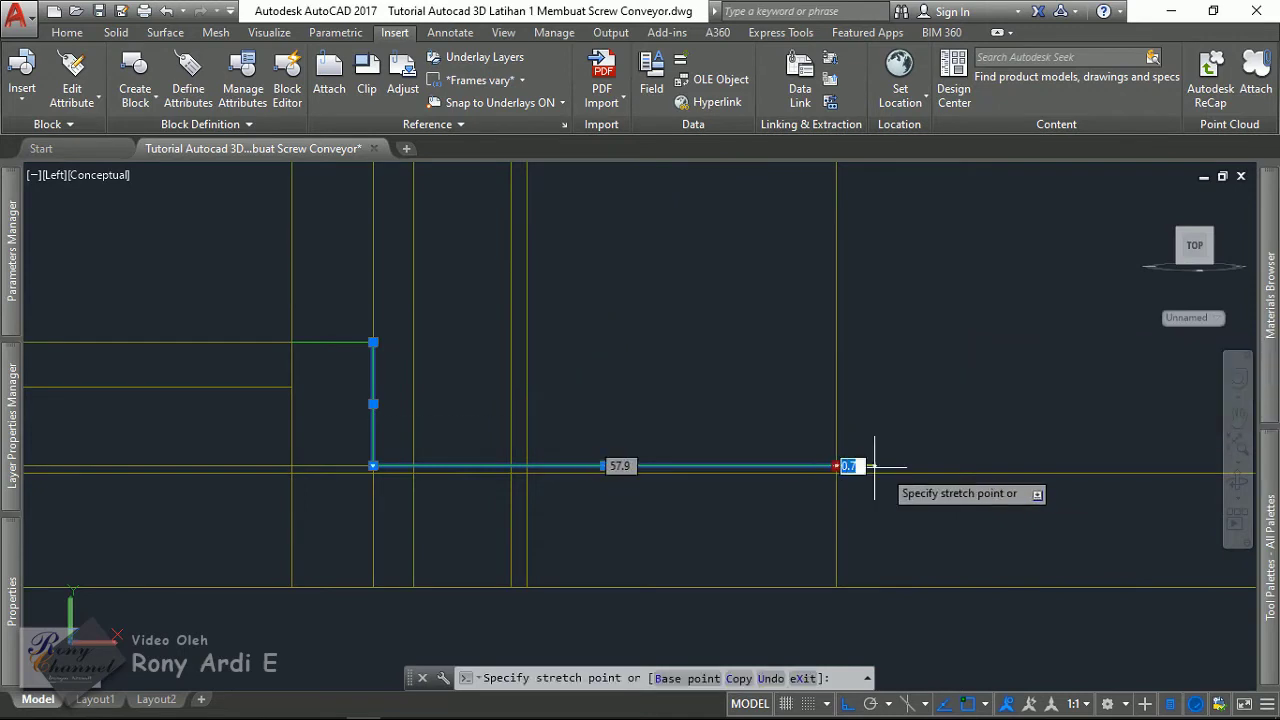
pyautogui.write('5')
pyautogui.click(931, 466)
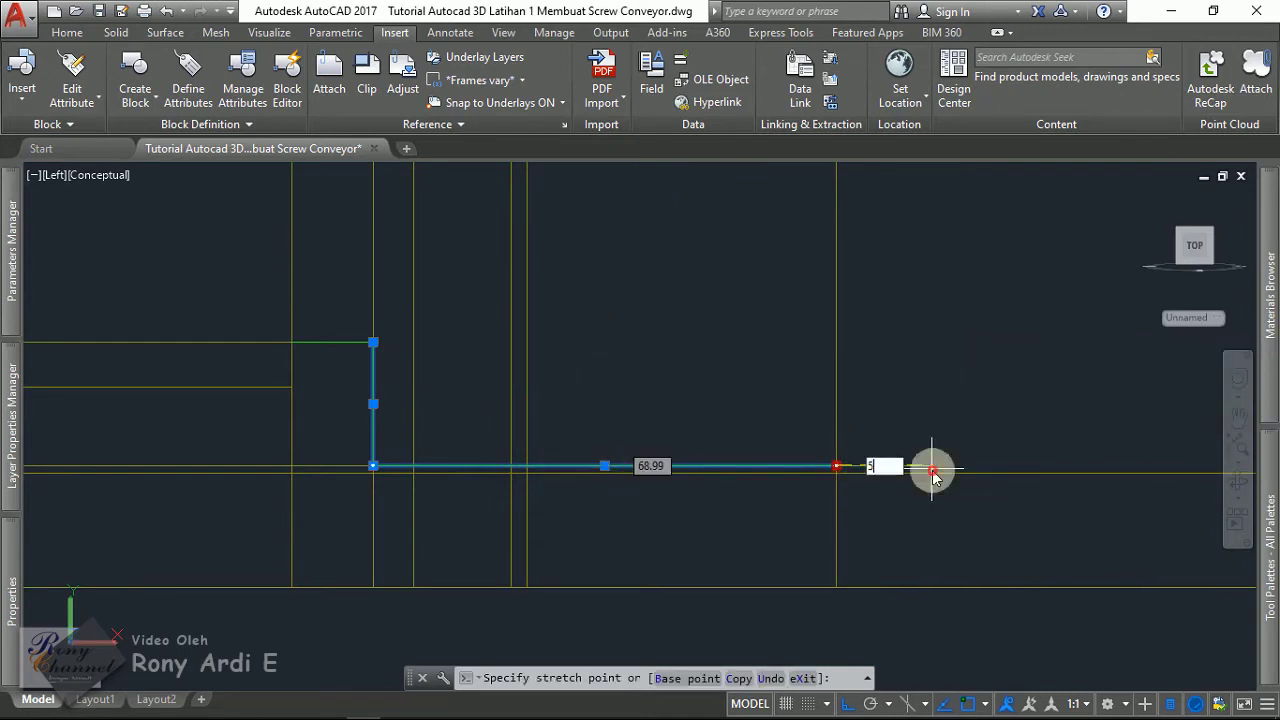
pyautogui.press('Escape')
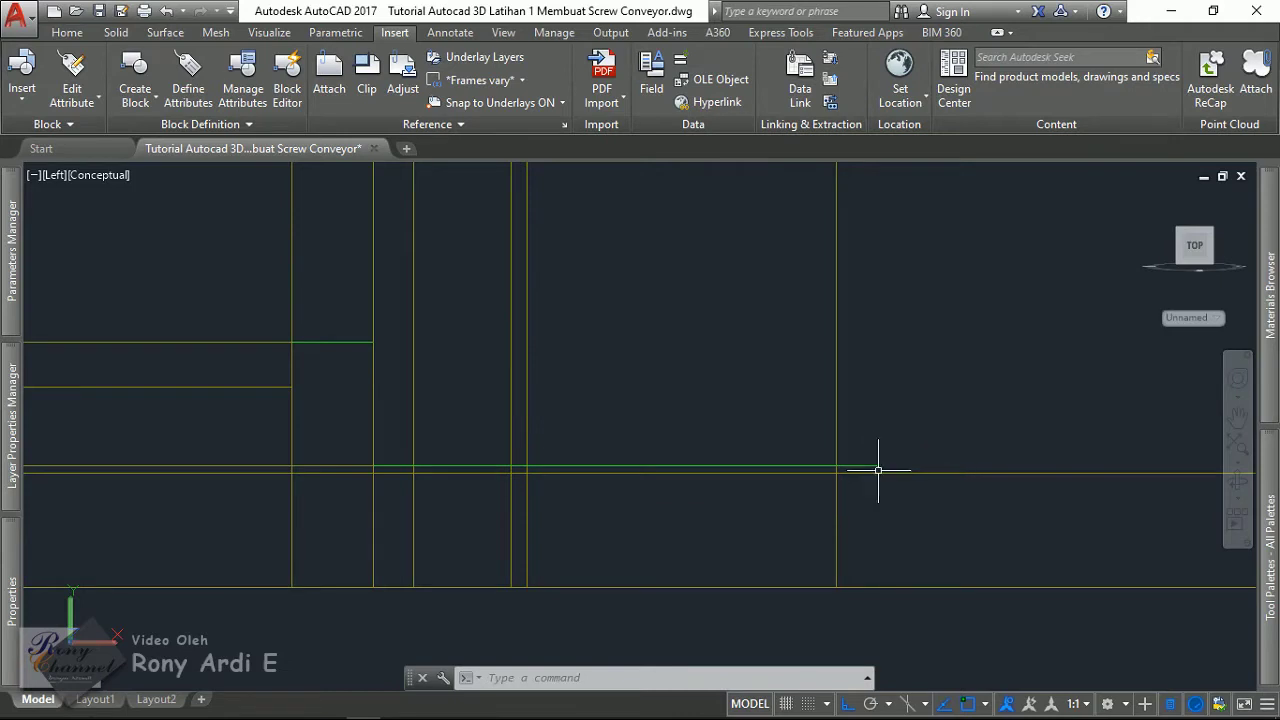
# - Draw the rectangle outline lines for the long next shaft section
pyautogui.scroll(-3, 838, 436)
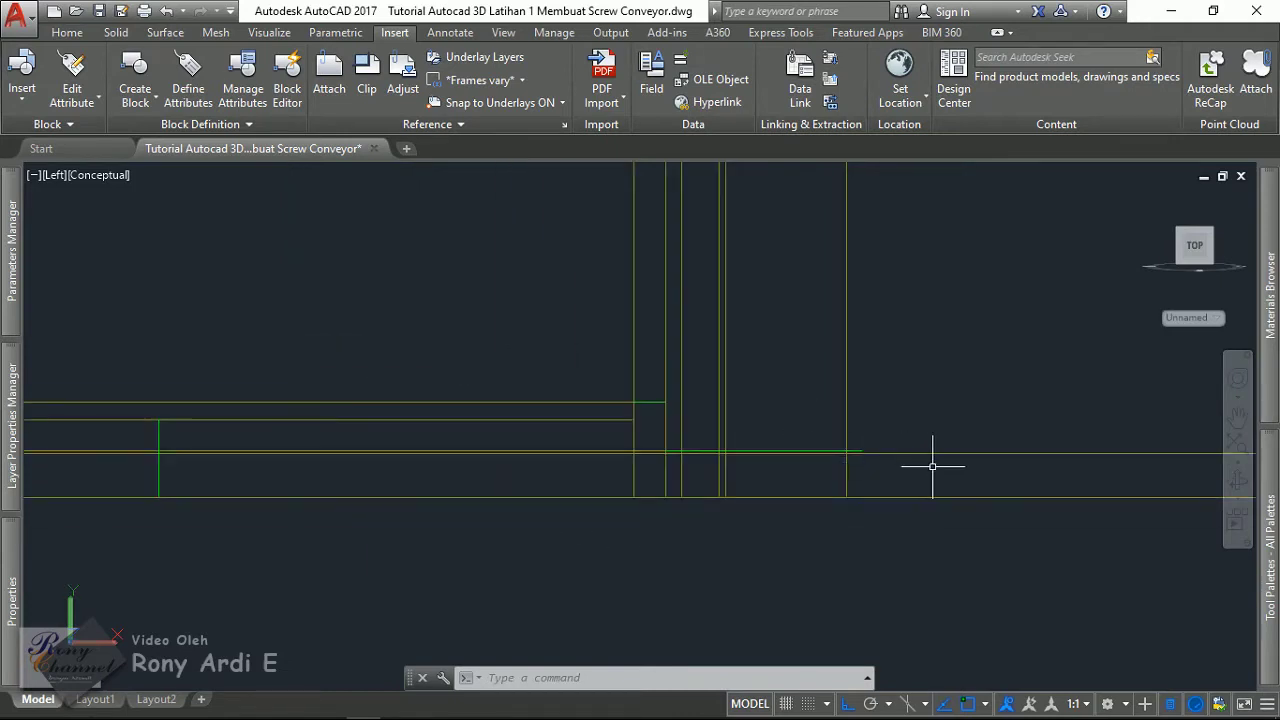
pyautogui.moveTo(835, 438); pyautogui.dragTo(720, 408, button='middle')
pyautogui.scroll(-1, 720, 408)
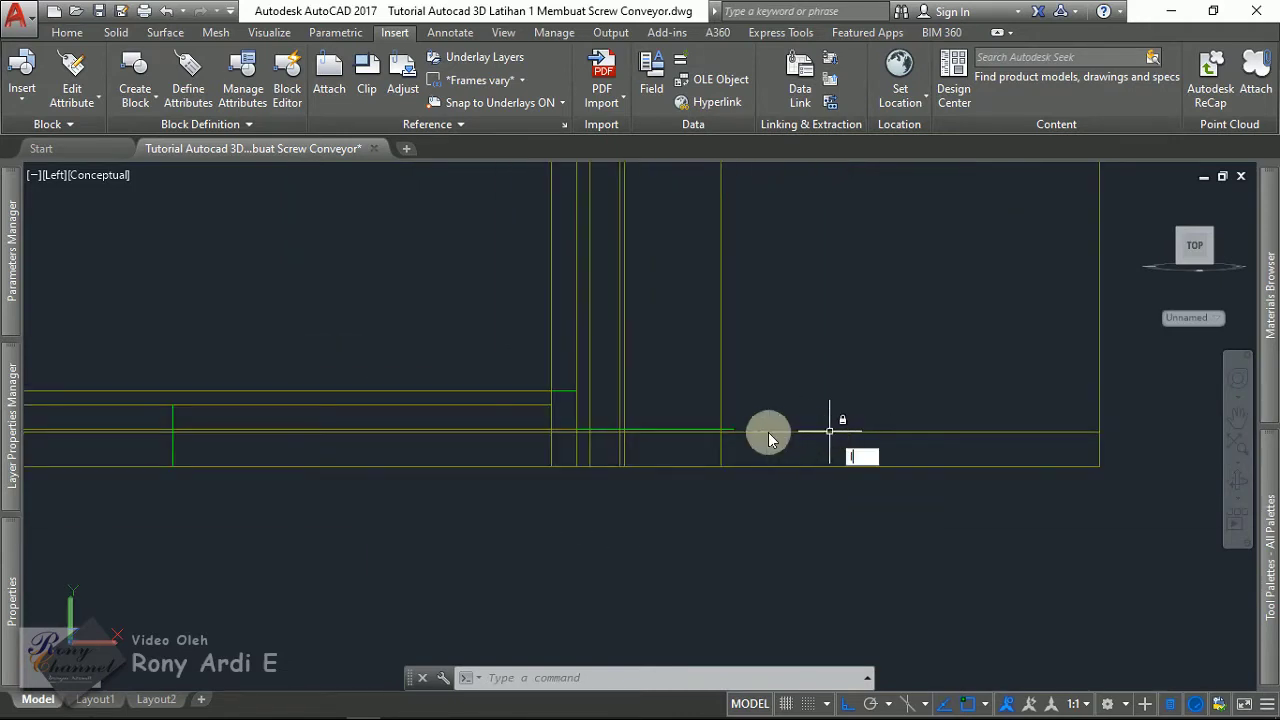
pyautogui.press('Return')
pyautogui.scroll(3, 737, 429)
pyautogui.scroll(2, 737, 420)
pyautogui.click(684, 435)
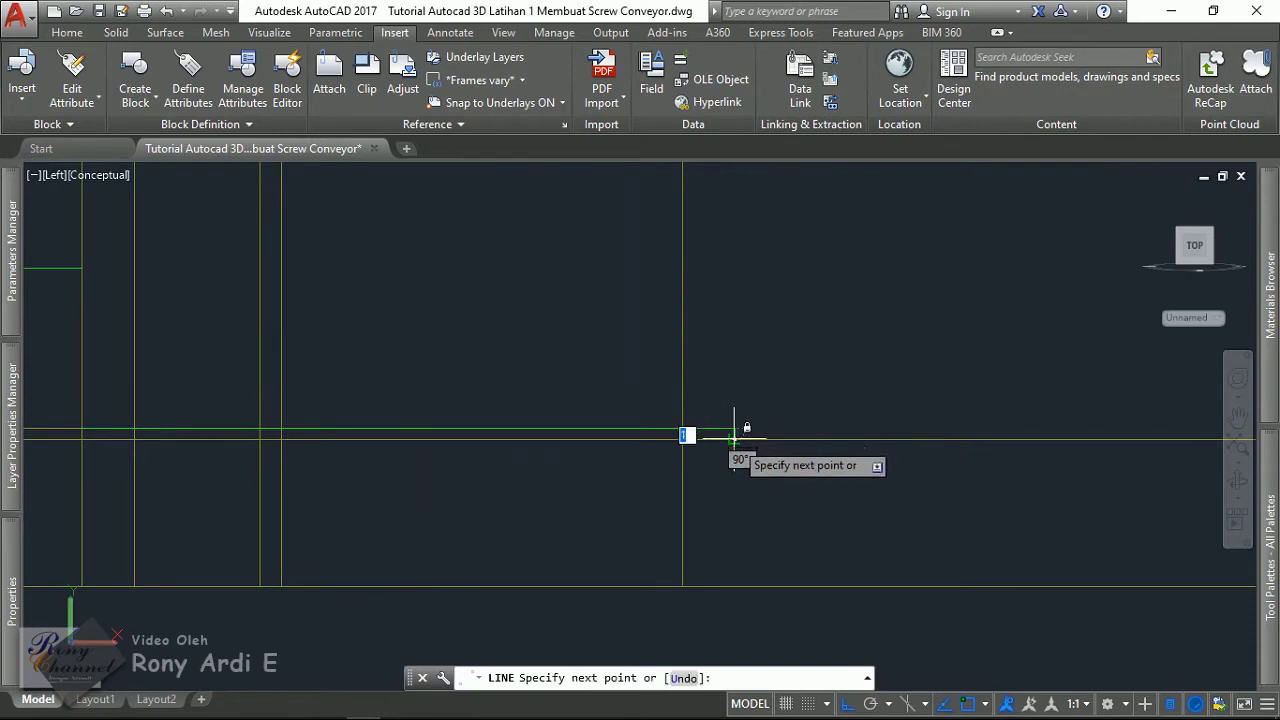
pyautogui.scroll(-2, 700, 435)
pyautogui.scroll(-2, 740, 430)
pyautogui.scroll(-1, 840, 380)
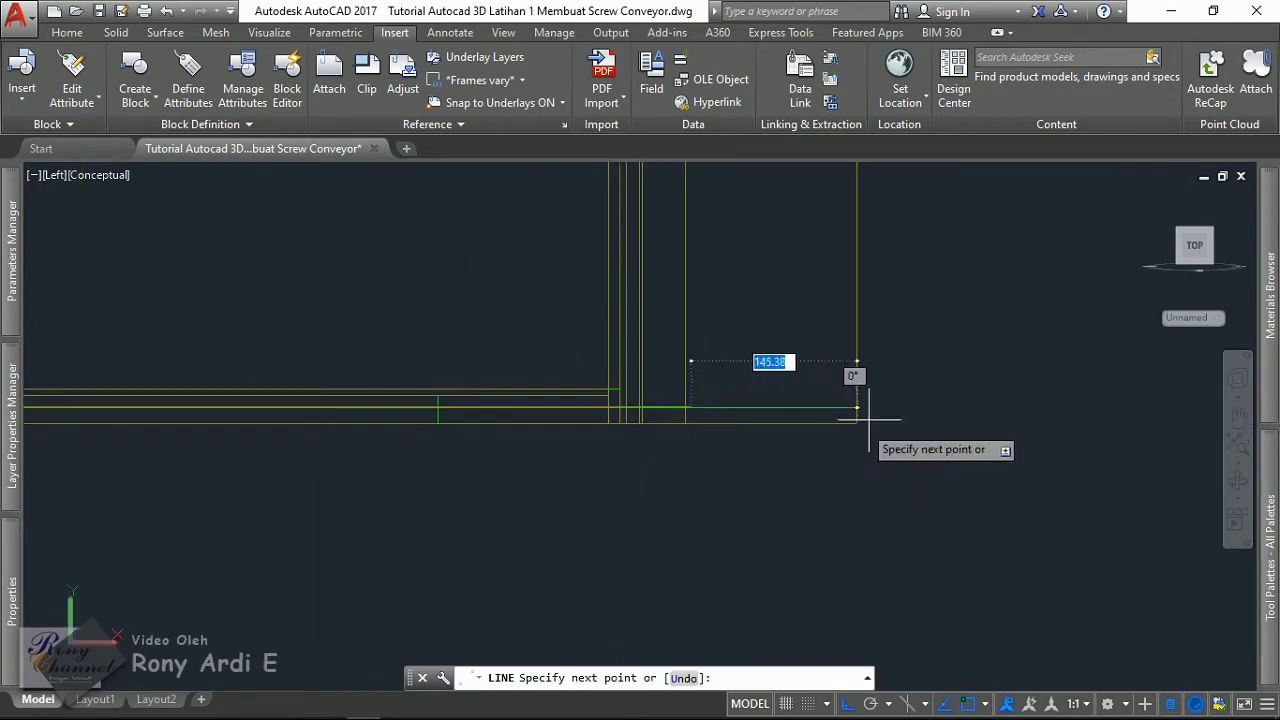
pyautogui.scroll(2, 805, 403)
pyautogui.click(807, 385)
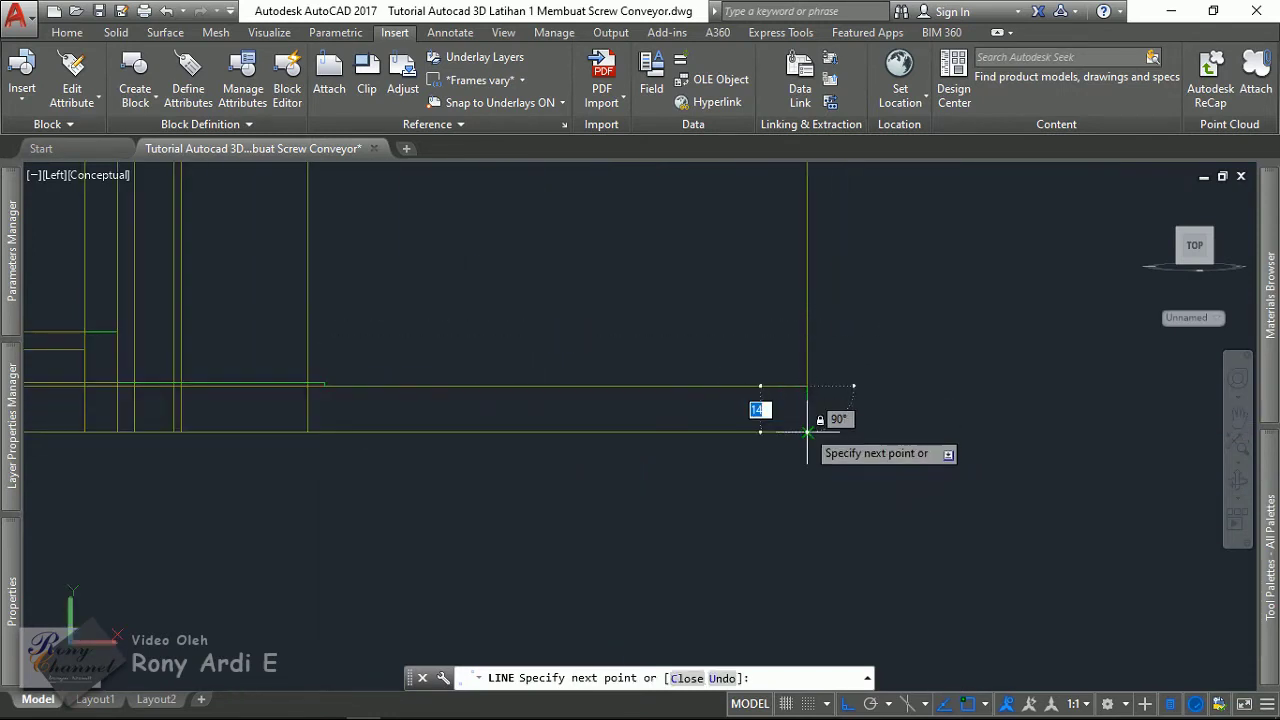
pyautogui.scroll(-2, 760, 425)
pyautogui.scroll(2, 640, 420)
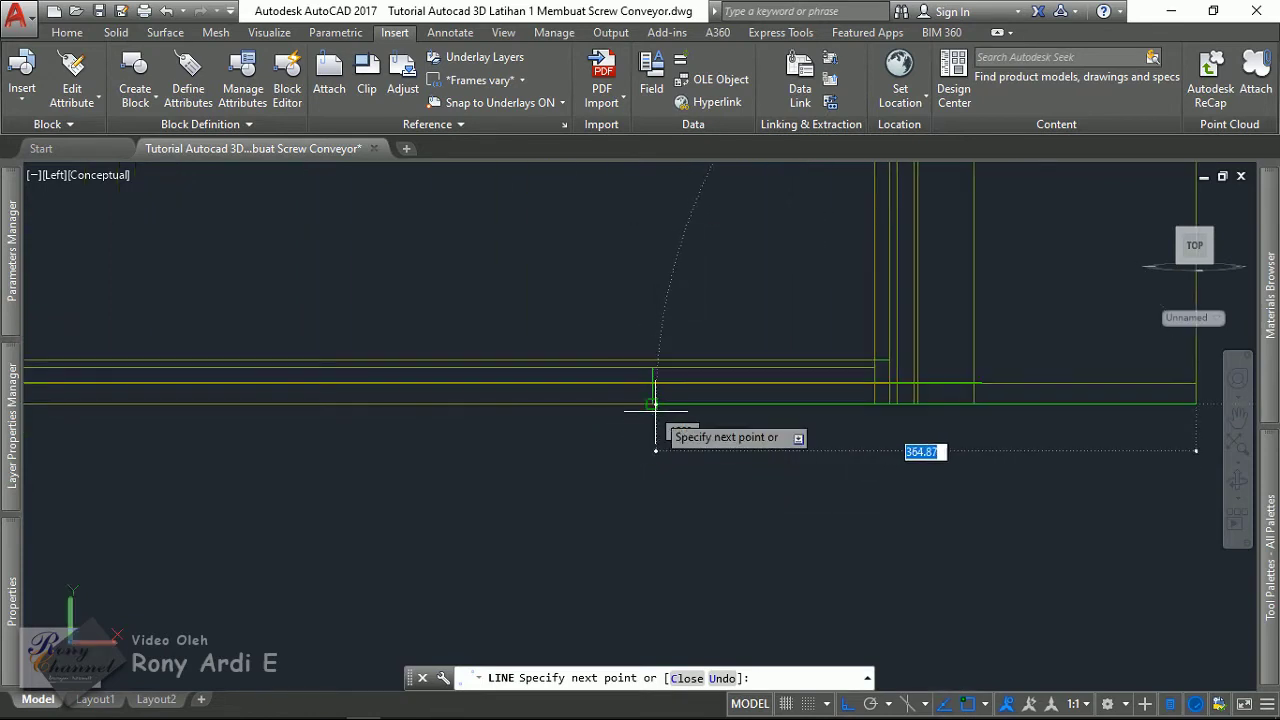
pyautogui.click(655, 405)
pyautogui.press('Return')
pyautogui.scroll(-2, 790, 410)
pyautogui.scroll(2, 820, 400)
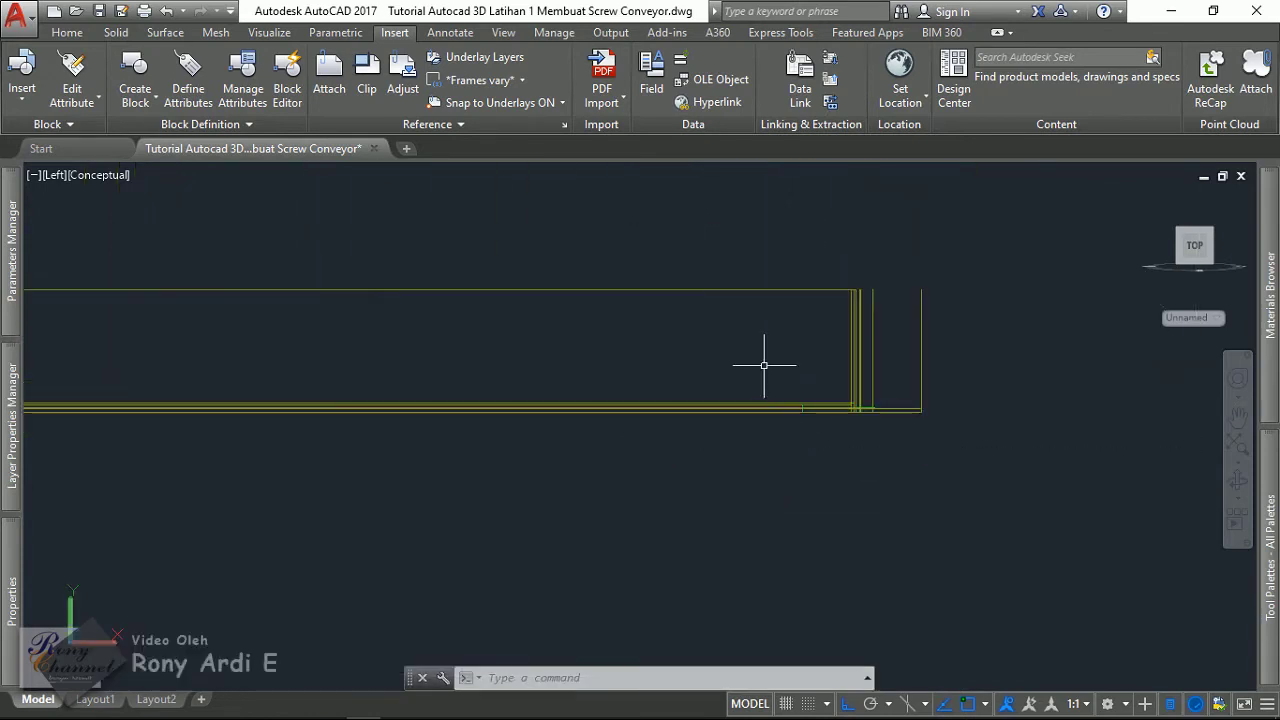
# - Mirror the window-selected end lines about the rectangle's top midpoint, keeping the originals
pyautogui.click(764, 365)
pyautogui.click(923, 447)
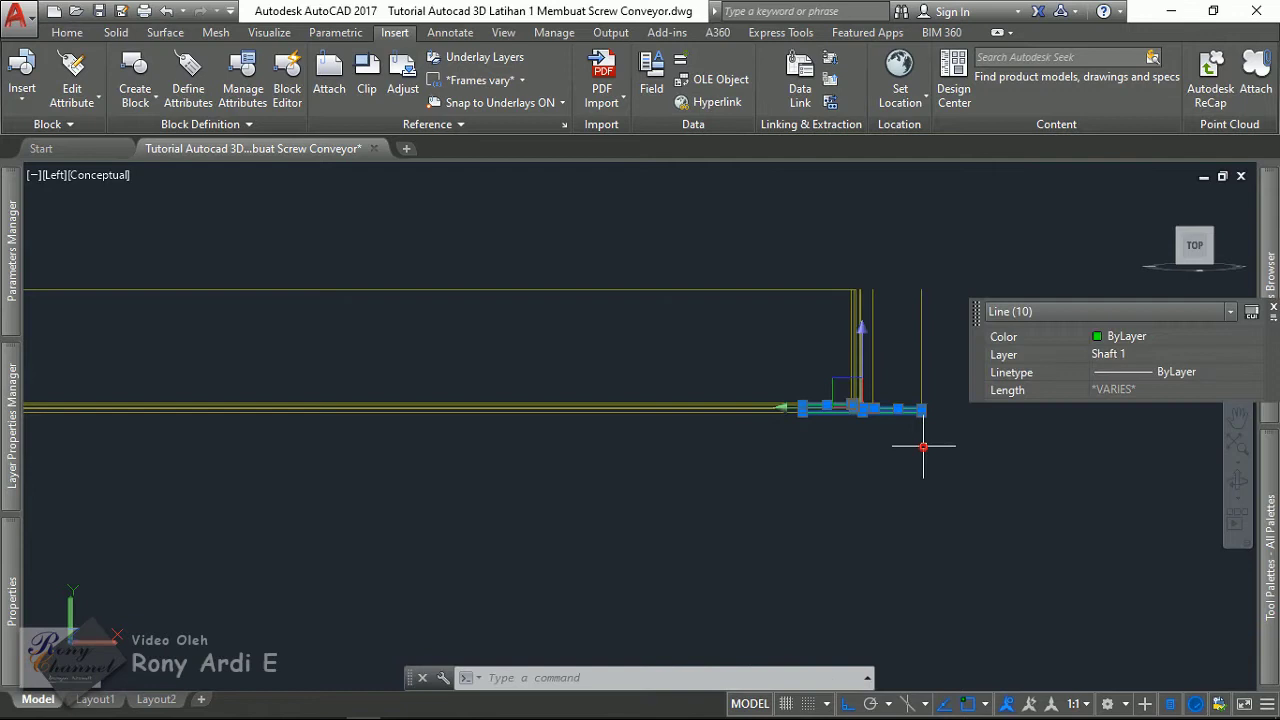
pyautogui.click(734, 334)
pyautogui.click(935, 445)
pyautogui.write('i')
pyautogui.press('Return')
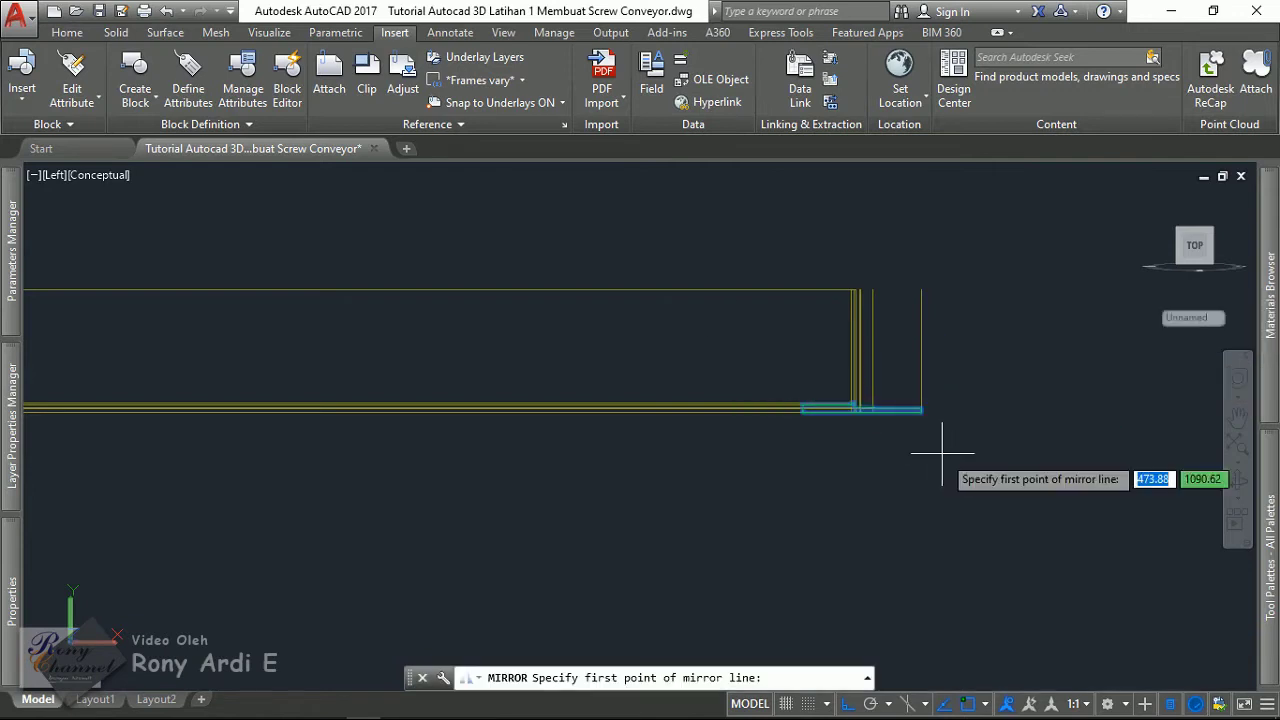
pyautogui.scroll(-2, 920, 449)
pyautogui.click(748, 382)
pyautogui.click(751, 301)
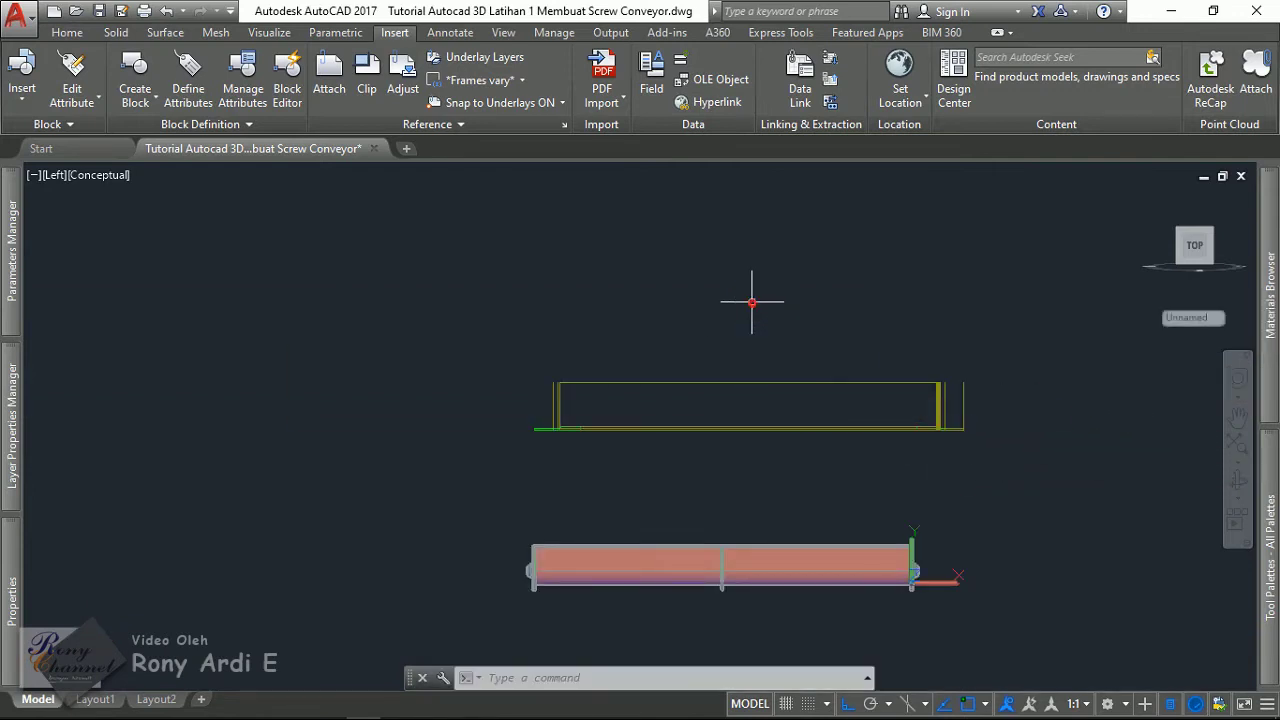
pyautogui.press('Return')
pyautogui.scroll(2, 500, 434)
pyautogui.scroll(2, 475, 428)
pyautogui.scroll(2, 480, 422)
pyautogui.scroll(3, 684, 423)
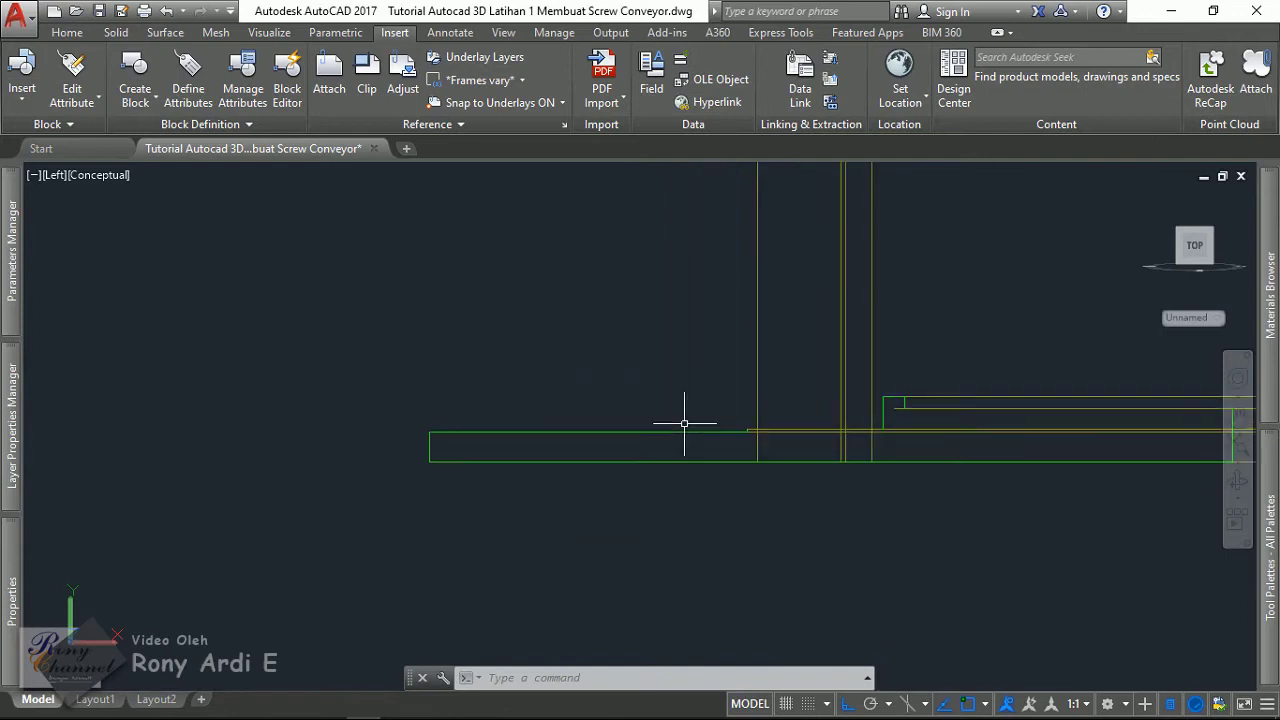
# - Delete the rectangle's top edge line and its left vertical edge
pyautogui.click(681, 434)
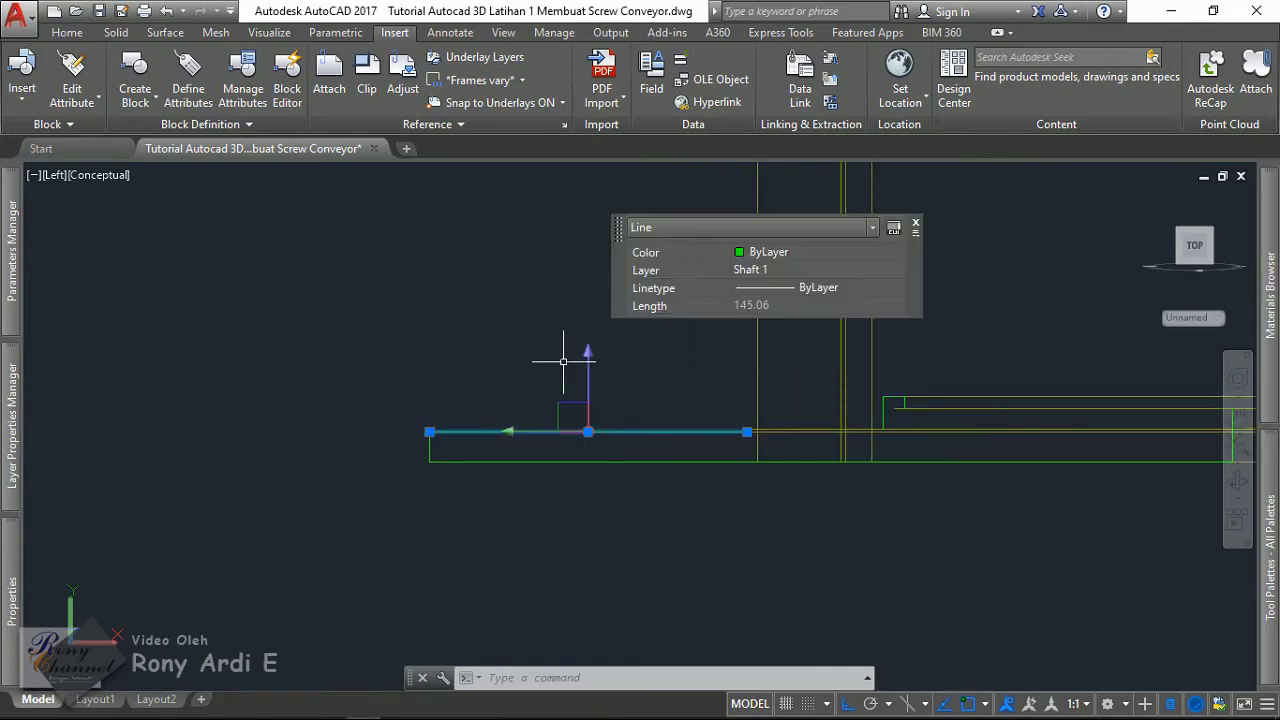
pyautogui.press('Delete')
pyautogui.click(463, 435)
pyautogui.click(378, 403)
pyautogui.press('Delete')
pyautogui.scroll(2, 760, 435)
pyautogui.scroll(1, 771, 437)
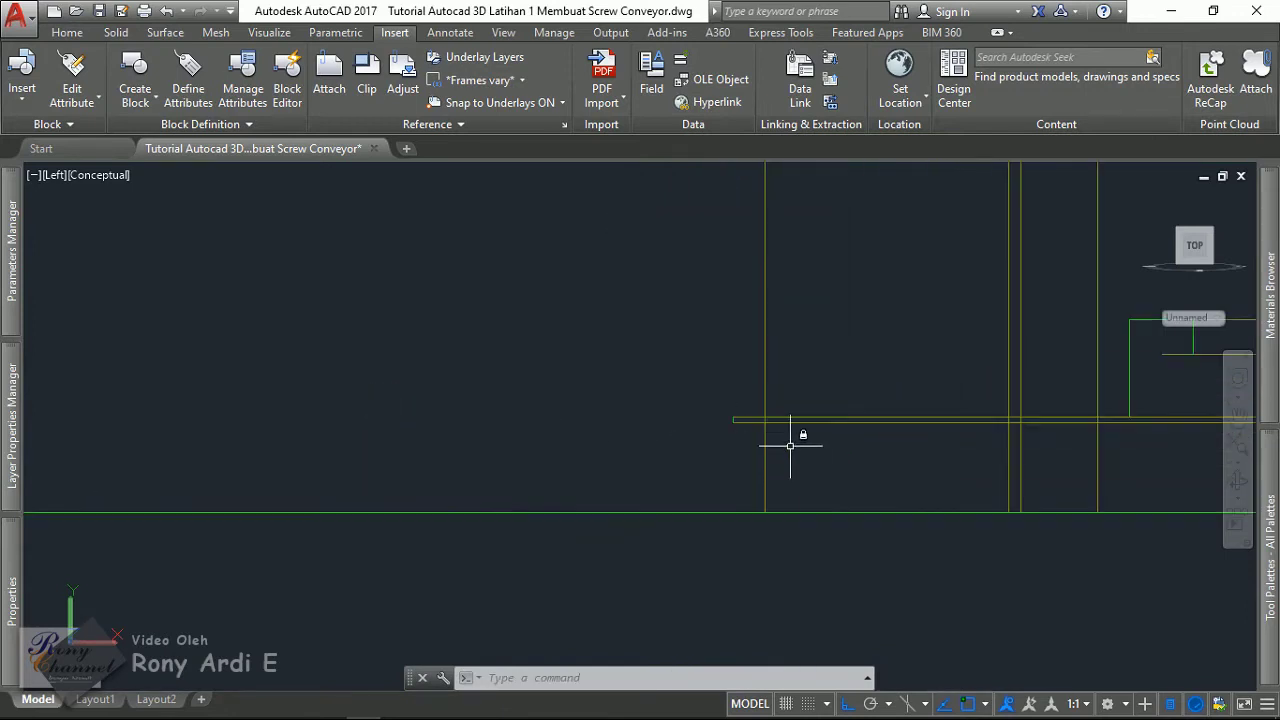
pyautogui.scroll(1, 800, 434)
pyautogui.scroll(-1, 700, 410)
pyautogui.scroll(2, 672, 408)
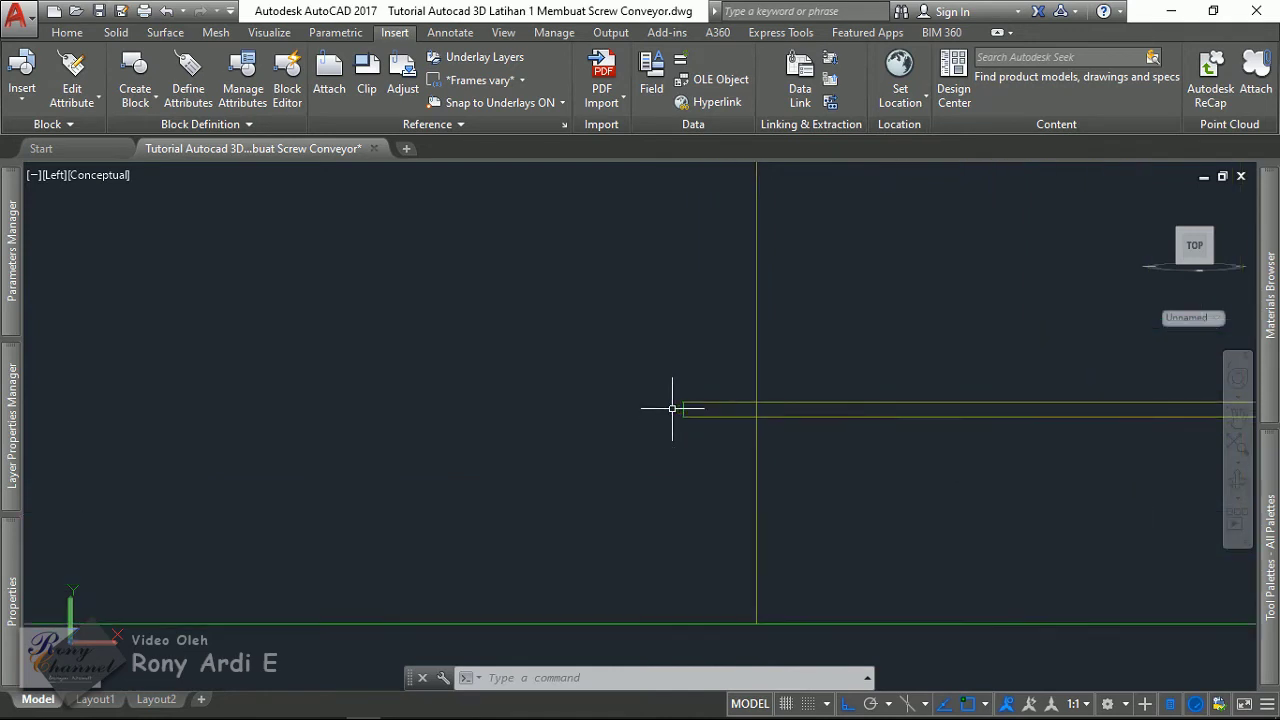
# - Start TRIM with all lines used as cutting boundaries
pyautogui.write('tr')
pyautogui.press('Return')
pyautogui.press('Return')
# - Extend the short left edge to the bottom line and finish the trim
pyautogui.keyDown('shift'); pyautogui.click(680, 408); pyautogui.keyUp('shift')
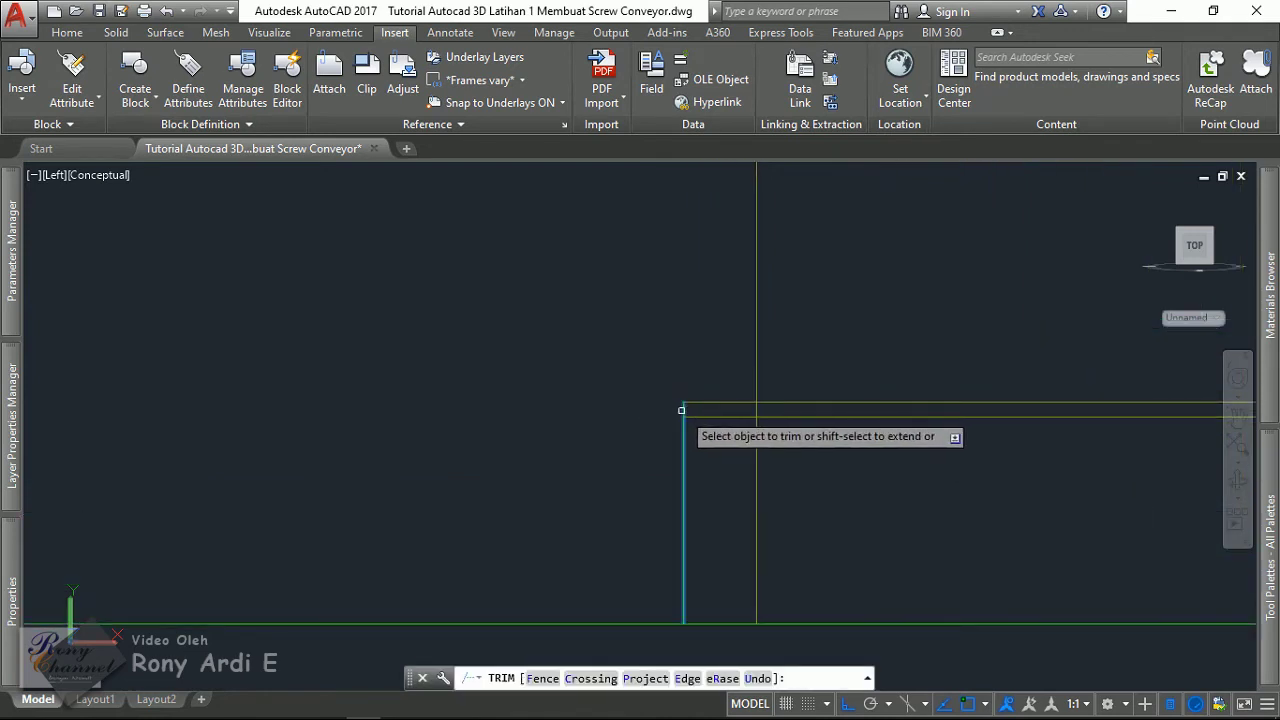
pyautogui.press('Return')
pyautogui.scroll(-2, 740, 477)
pyautogui.write('t')
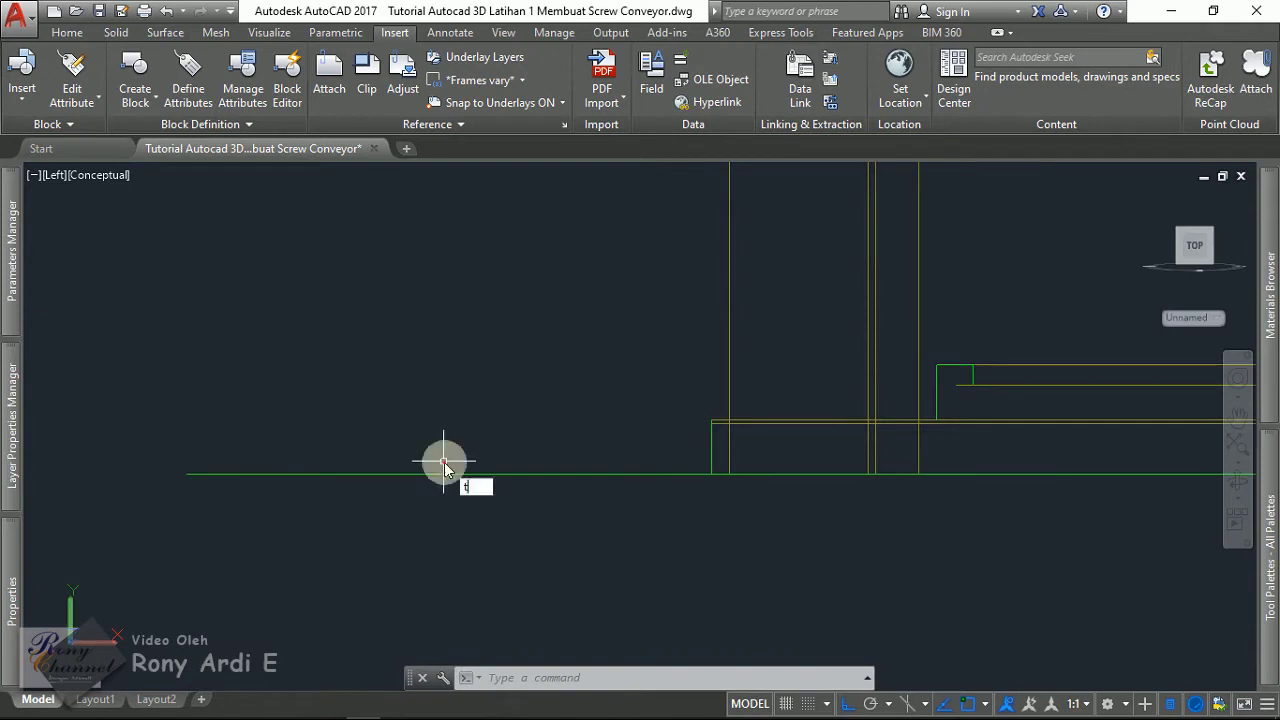
pyautogui.write('r')
pyautogui.press('Return')
pyautogui.press('Return')
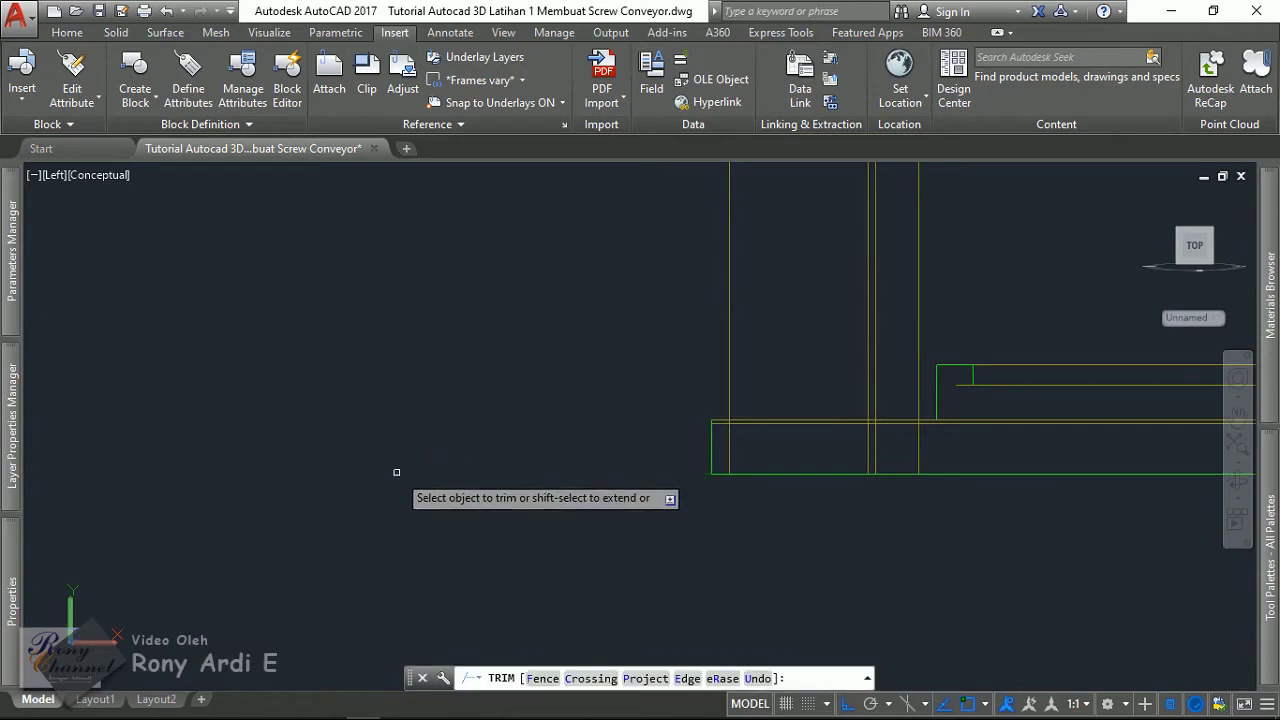
pyautogui.press('Return')
pyautogui.scroll(-1, 709, 449)
pyautogui.scroll(-1, 414, 423)
pyautogui.scroll(-1, 530, 395)
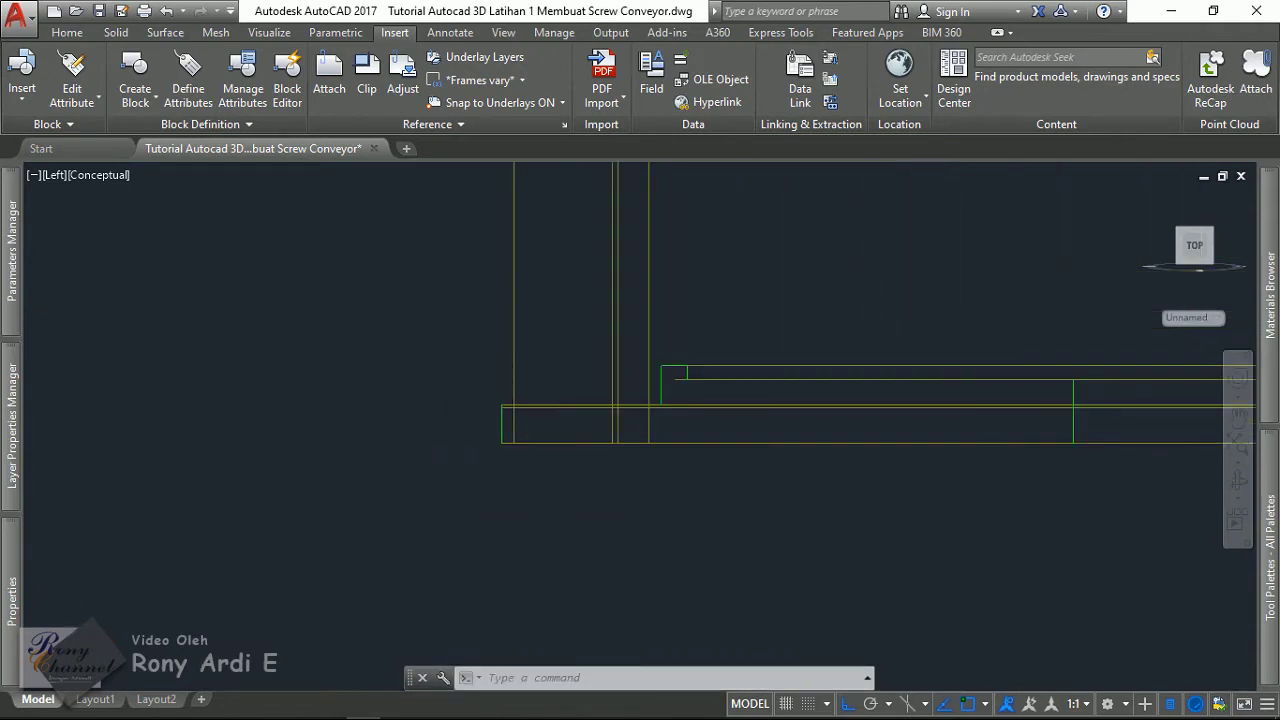
pyautogui.scroll(-1, 386, 400)
pyautogui.scroll(-1, 386, 400)
# - Window-select the whole shaft, then its right-end and left-end lines to check the outline
pyautogui.click(369, 358)
pyautogui.click(829, 516)
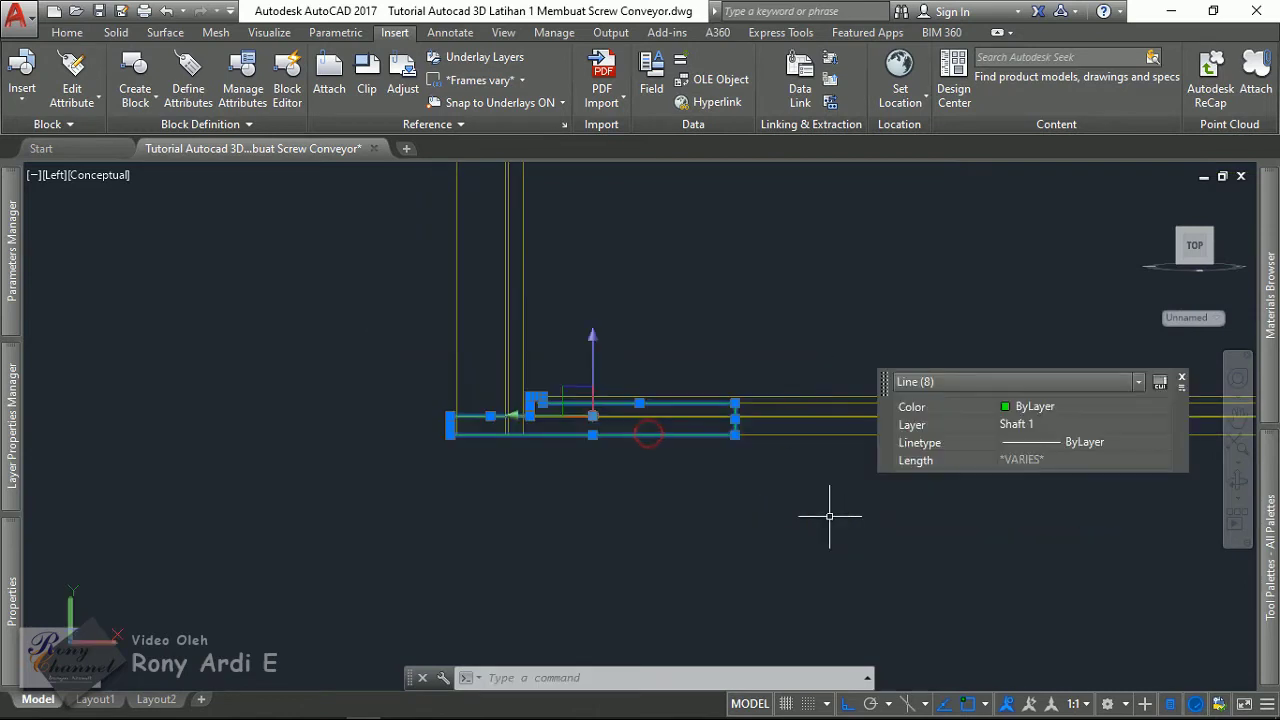
pyautogui.scroll(-1, 263, 477)
pyautogui.press('Escape')
pyautogui.scroll(5, 391, 486)
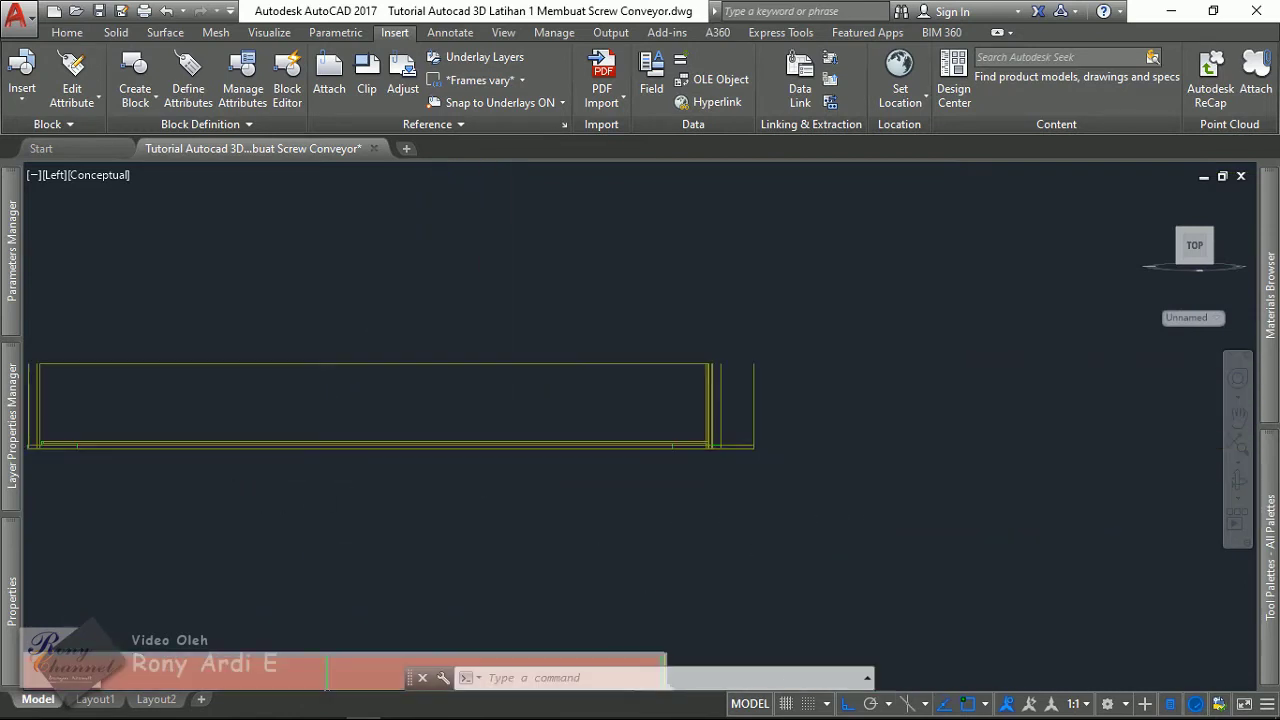
pyautogui.click(625, 410)
pyautogui.click(781, 472)
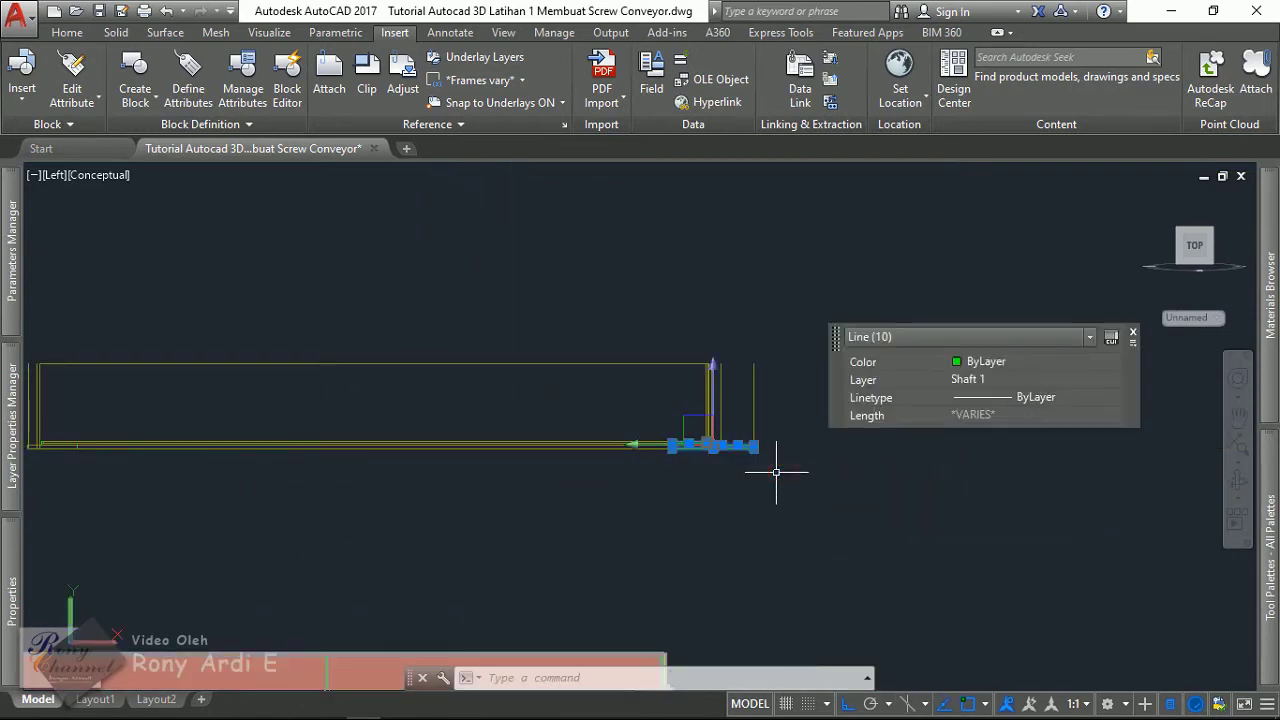
pyautogui.scroll(-4, 776, 459)
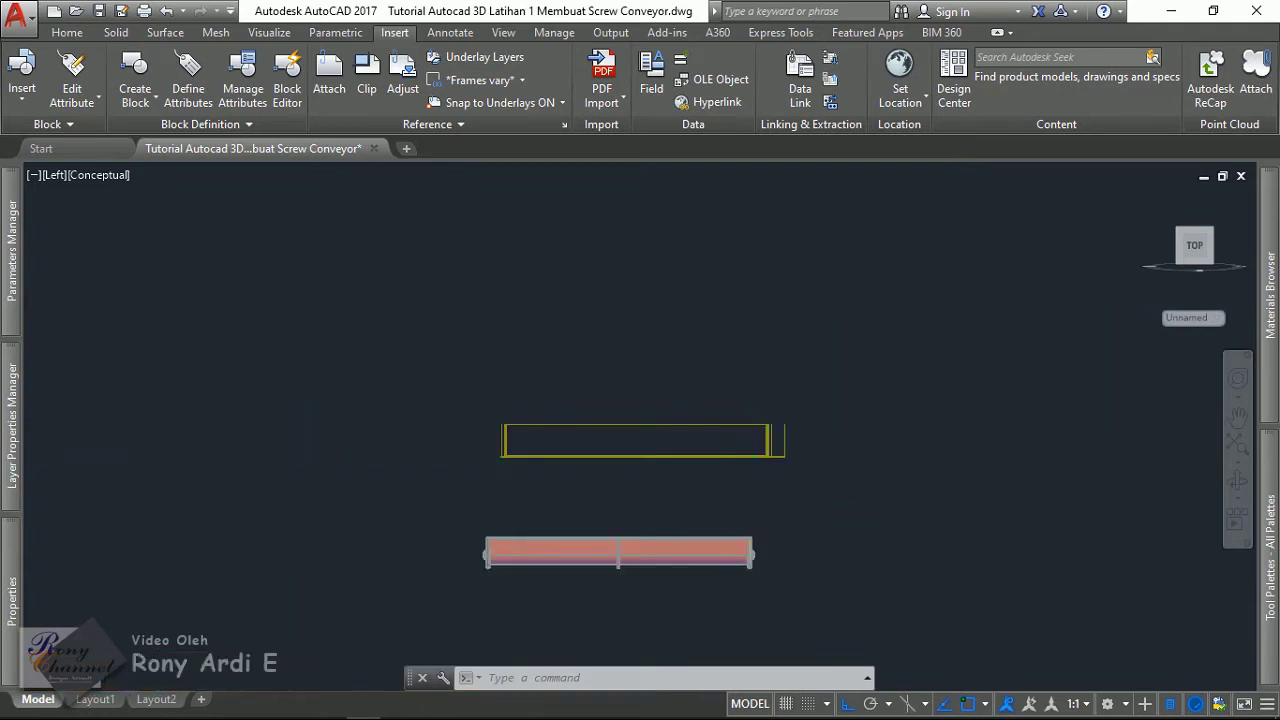
pyautogui.scroll(4, 451, 467)
pyautogui.scroll(1, 666, 457)
pyautogui.click(460, 391)
pyautogui.click(718, 520)
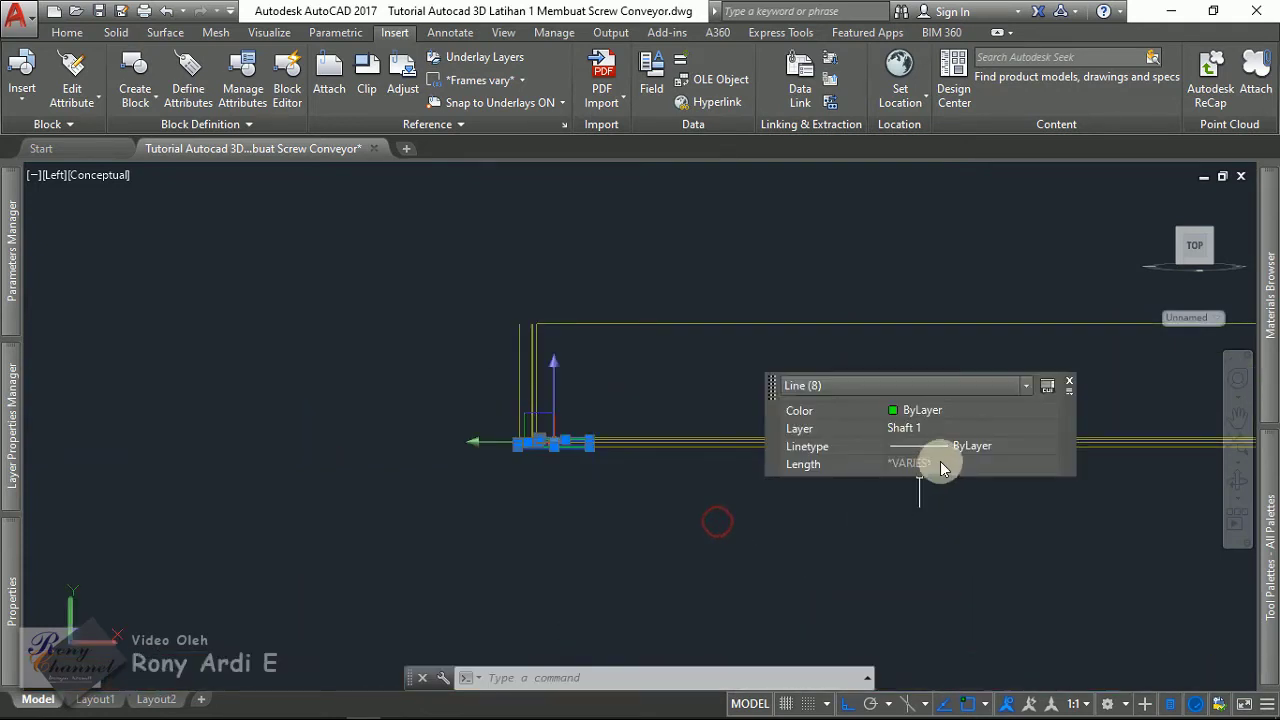
# - Move the eight selected left-end profile lines onto layer Shaft 2 so they turn magenta
pyautogui.click(956, 427)
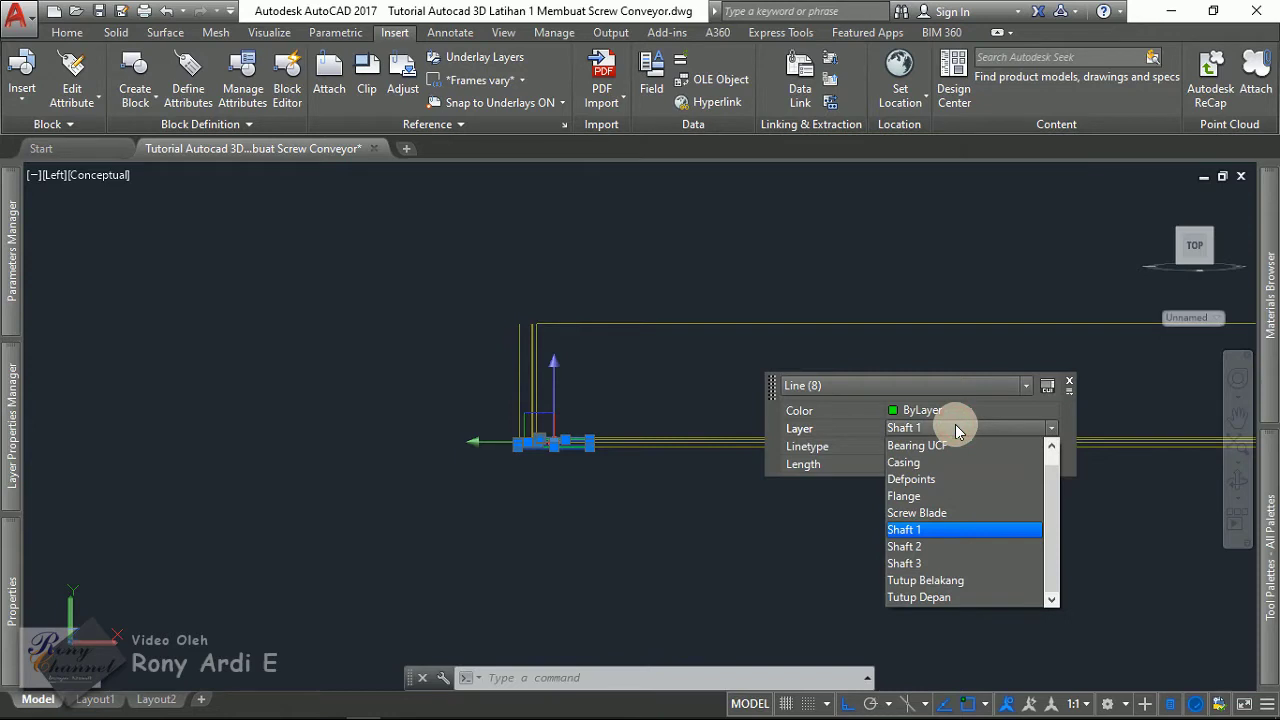
pyautogui.click(909, 546)
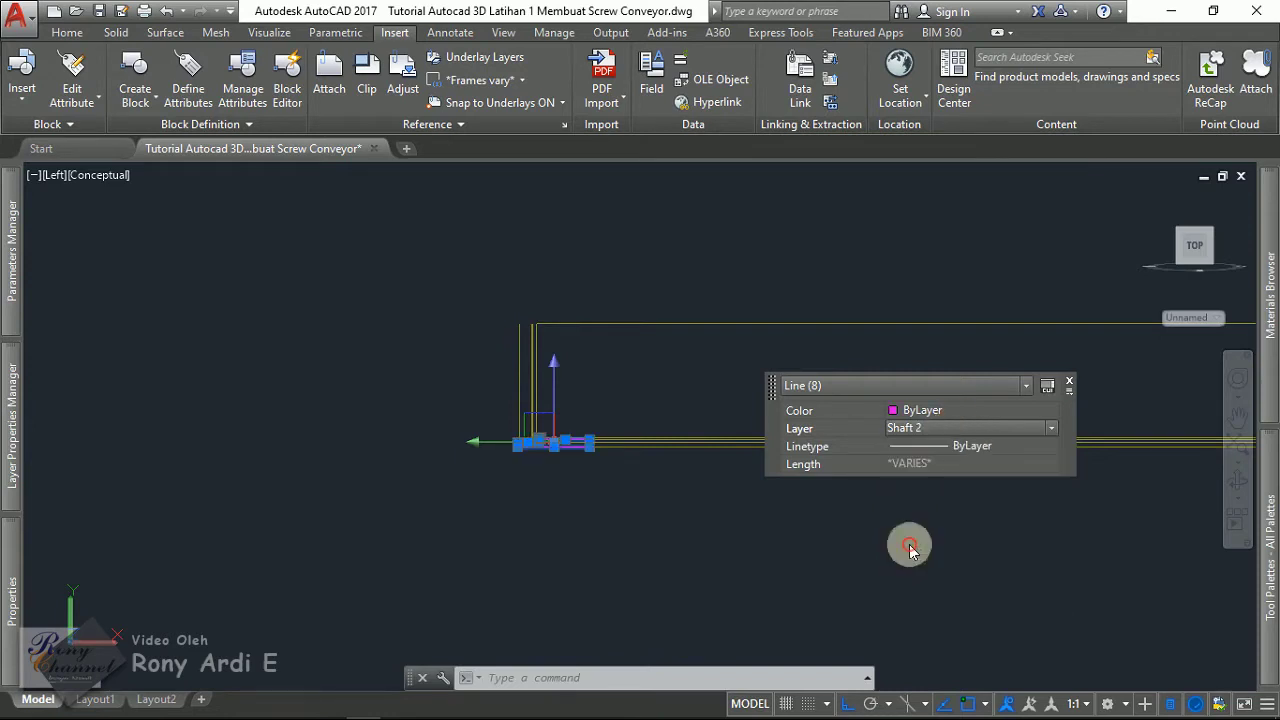
pyautogui.press('Escape')
pyautogui.scroll(2, 591, 500)
pyautogui.scroll(2, 411, 498)
pyautogui.scroll(2, 411, 498)
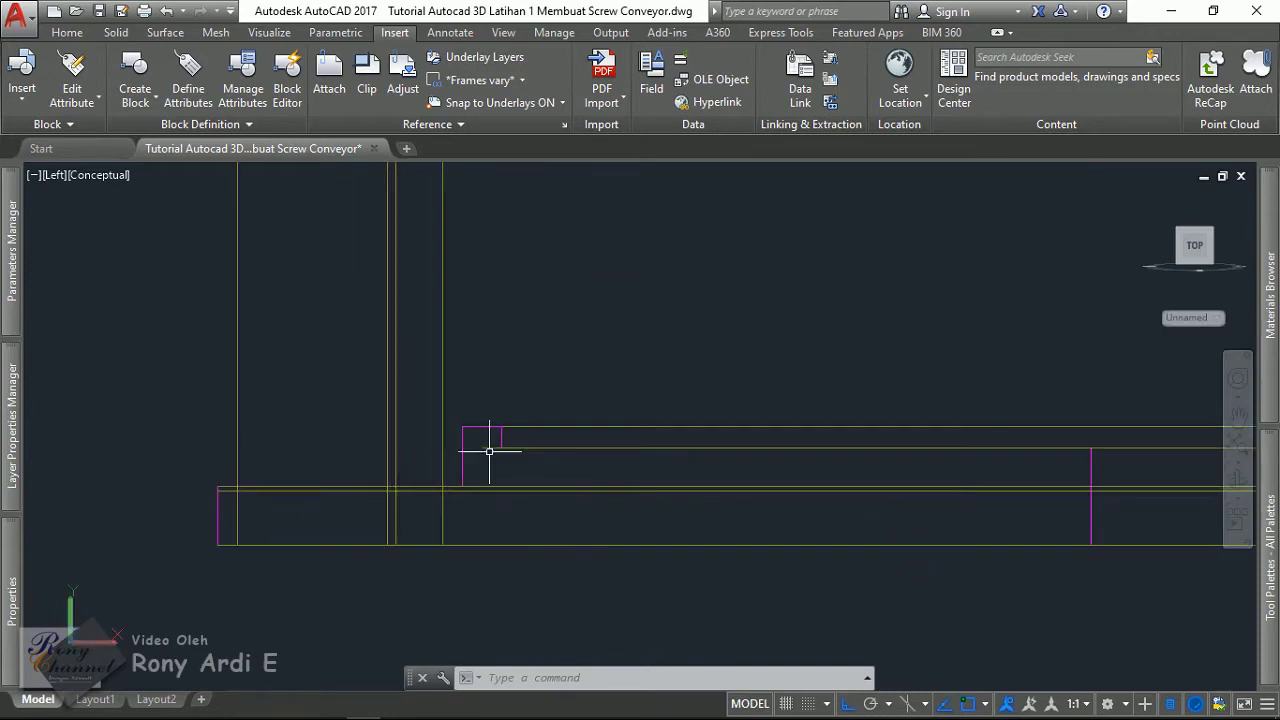
pyautogui.scroll(1, 491, 449)
pyautogui.scroll(-1, 491, 449)
pyautogui.scroll(-1, 459, 470)
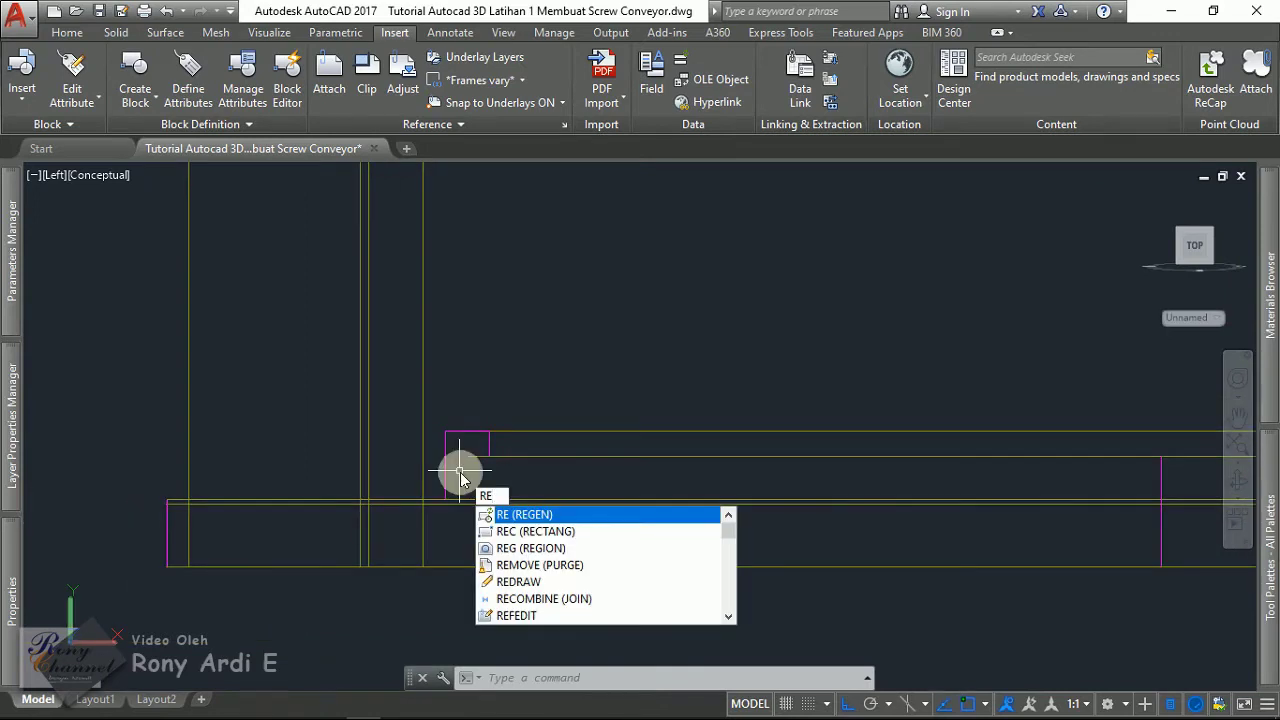
# - Start a rectangle at the shaft end, pan toward the far corner, then cancel it
pyautogui.write('c')
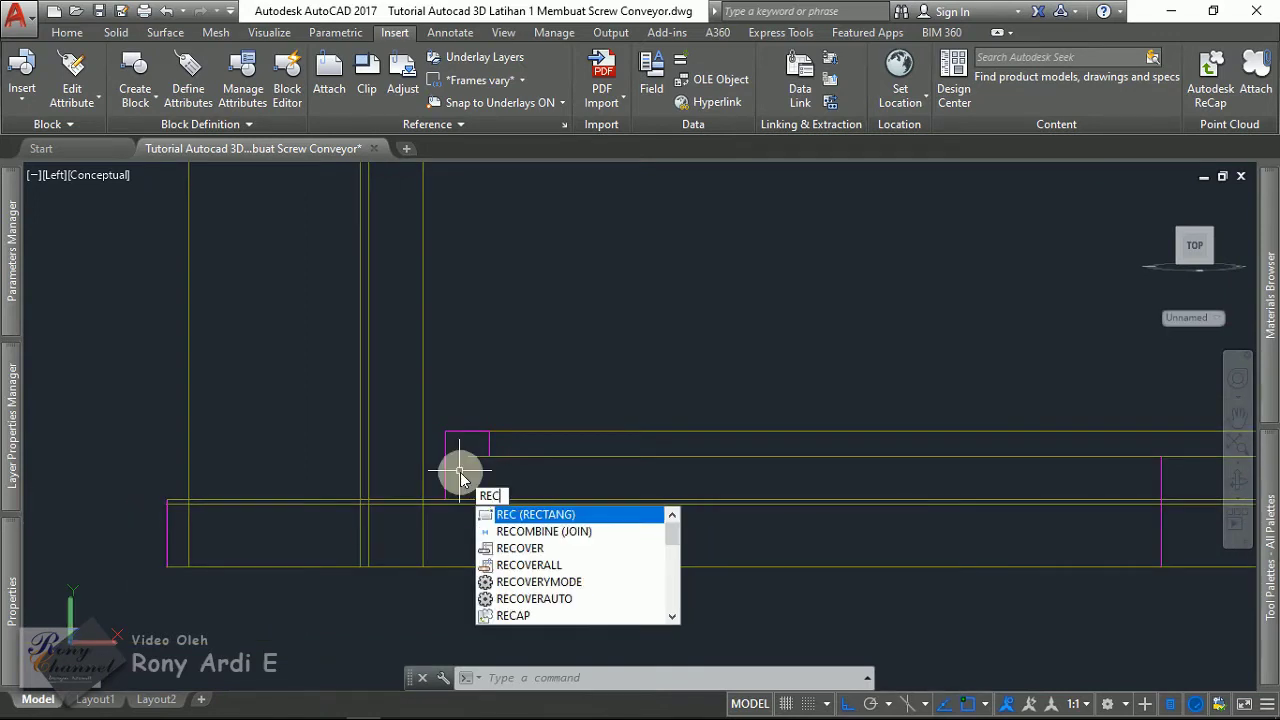
pyautogui.press('Return')
pyautogui.click(489, 431)
pyautogui.scroll(2, 489, 431)
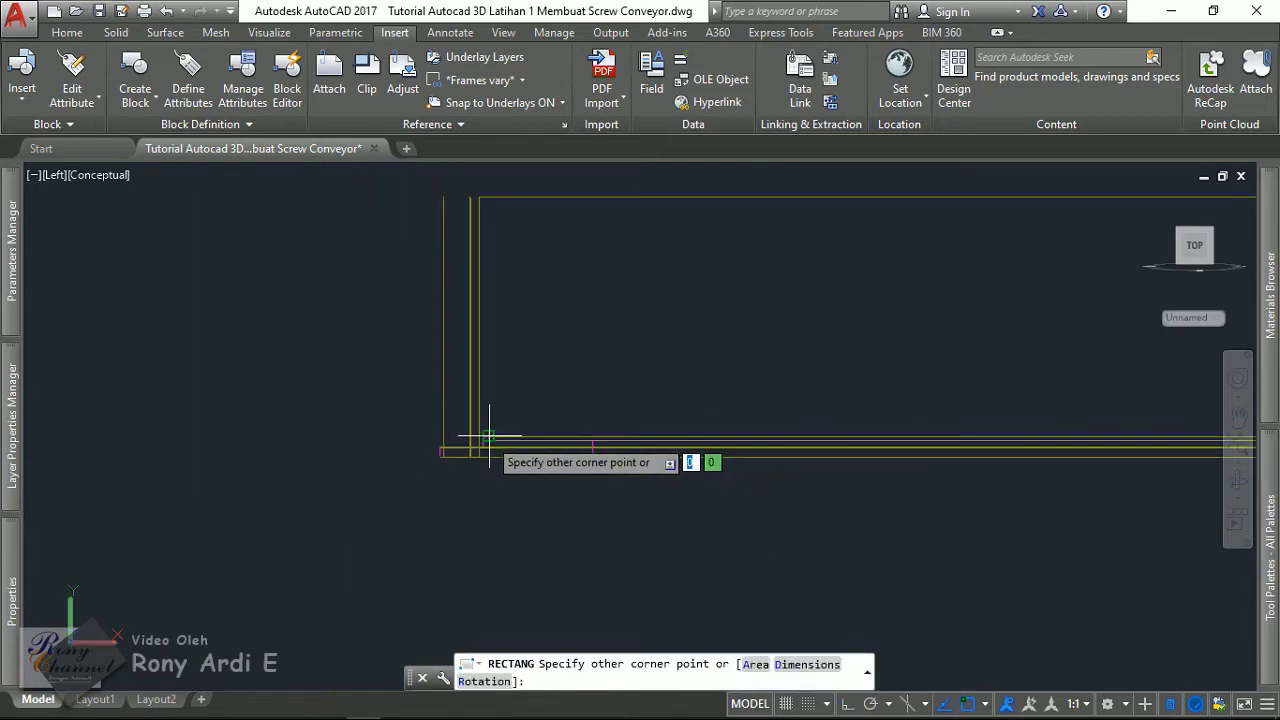
pyautogui.scroll(-3, 700, 471)
pyautogui.scroll(3, 1000, 430)
pyautogui.moveTo(1000, 430); pyautogui.dragTo(745, 349, button='middle')
pyautogui.scroll(3, 655, 348)
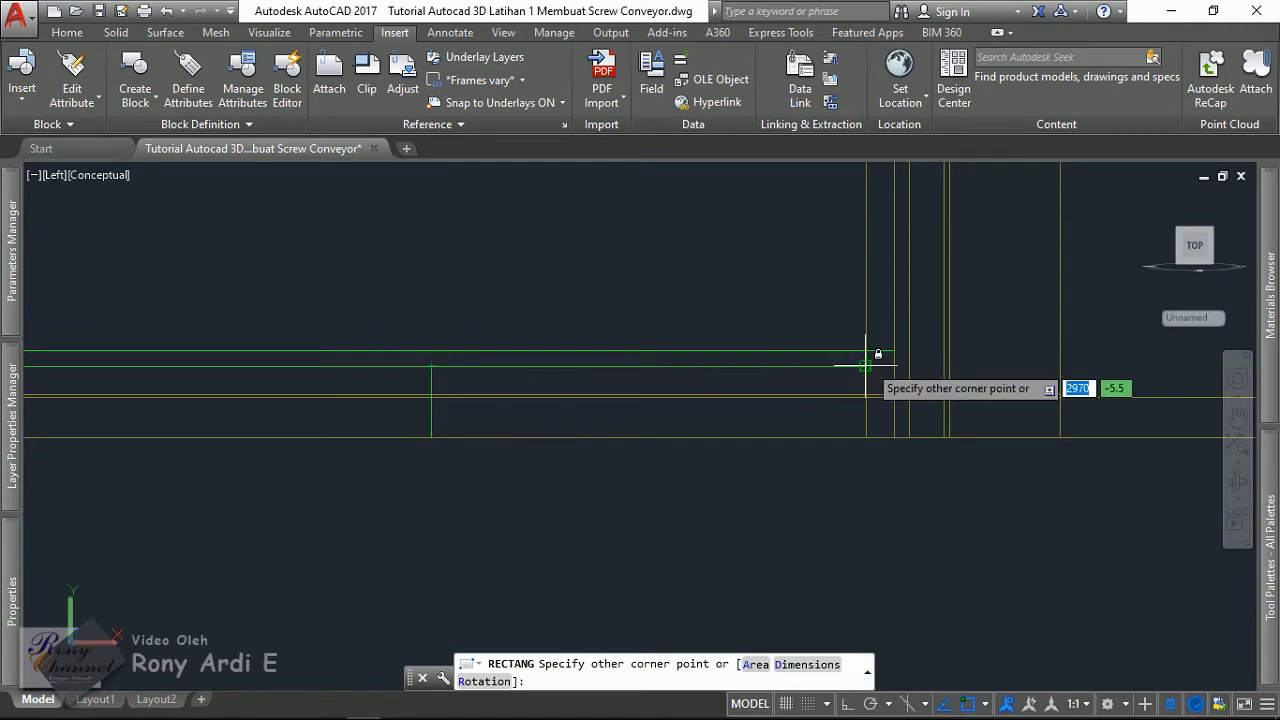
pyautogui.press('Escape')
pyautogui.scroll(-4, 1000, 368)
pyautogui.scroll(-2, 1037, 371)
pyautogui.scroll(3, 524, 418)
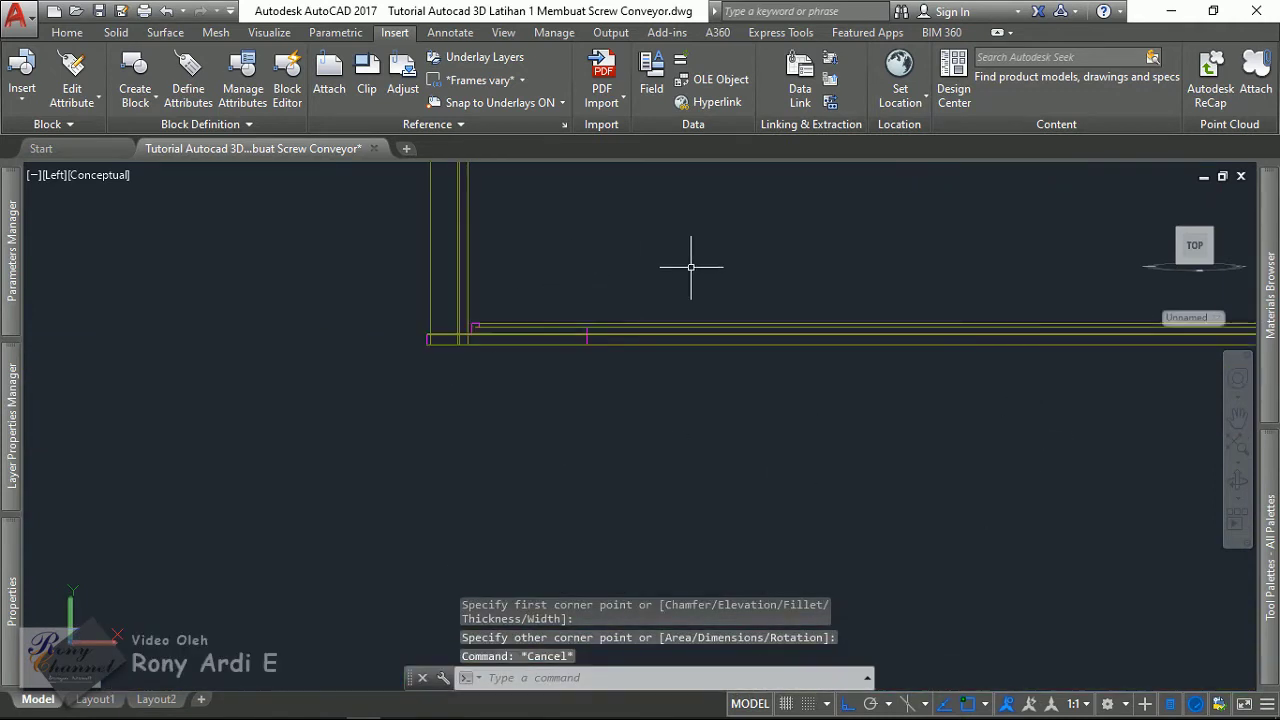
# - Crossing-select the five shaft objects and put them on layer Shaft 3; four locked objects stay unchanged
pyautogui.click(820, 286)
pyautogui.click(763, 361)
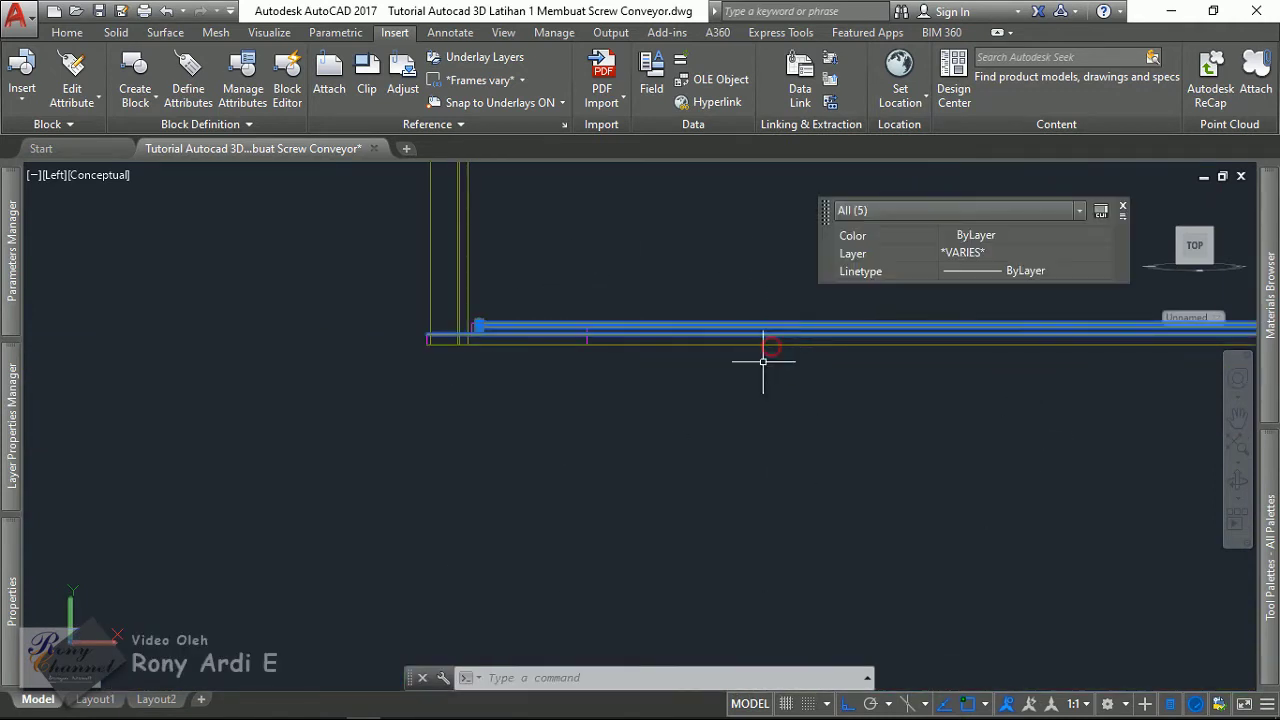
pyautogui.click(1029, 240)
pyautogui.click(1012, 234)
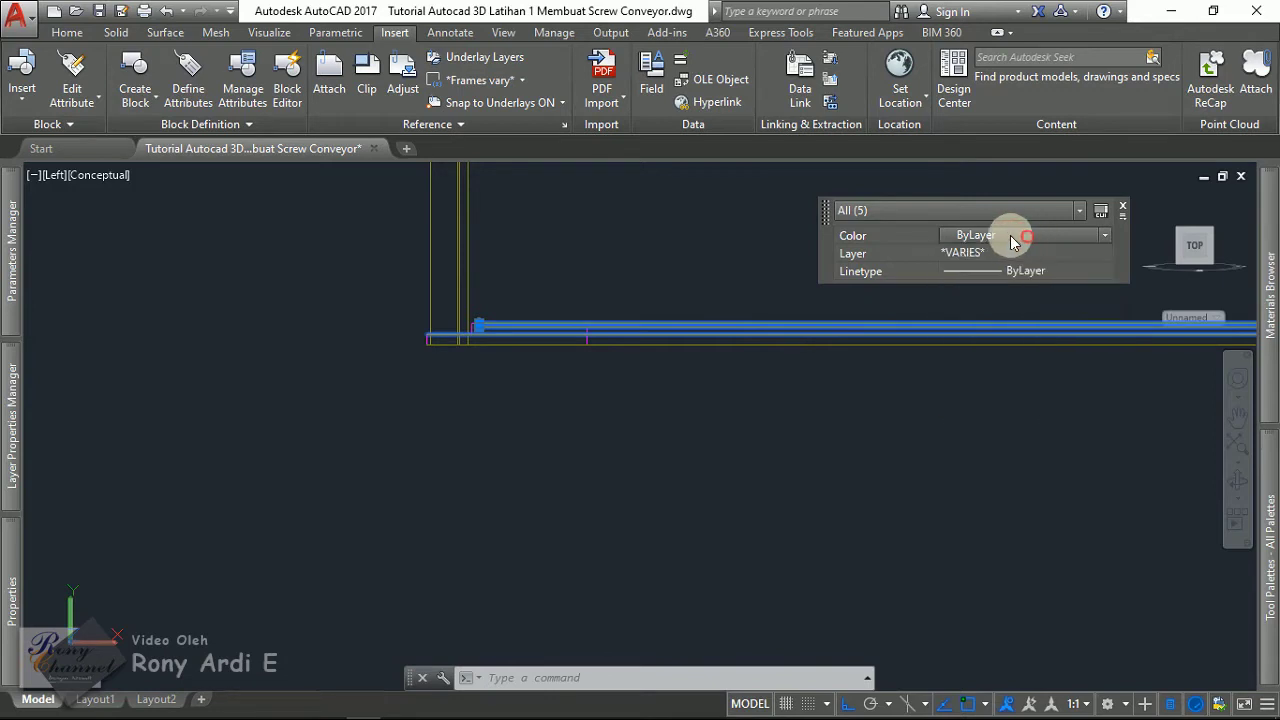
pyautogui.click(1001, 254)
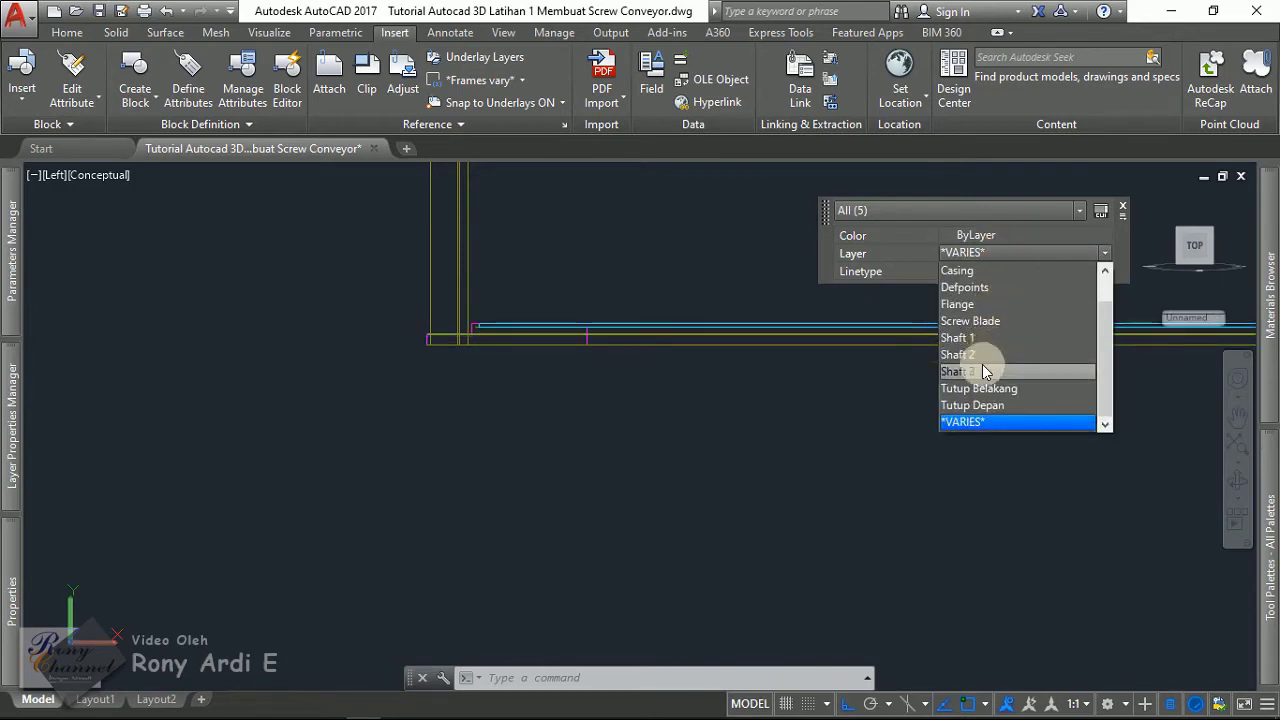
pyautogui.click(985, 372)
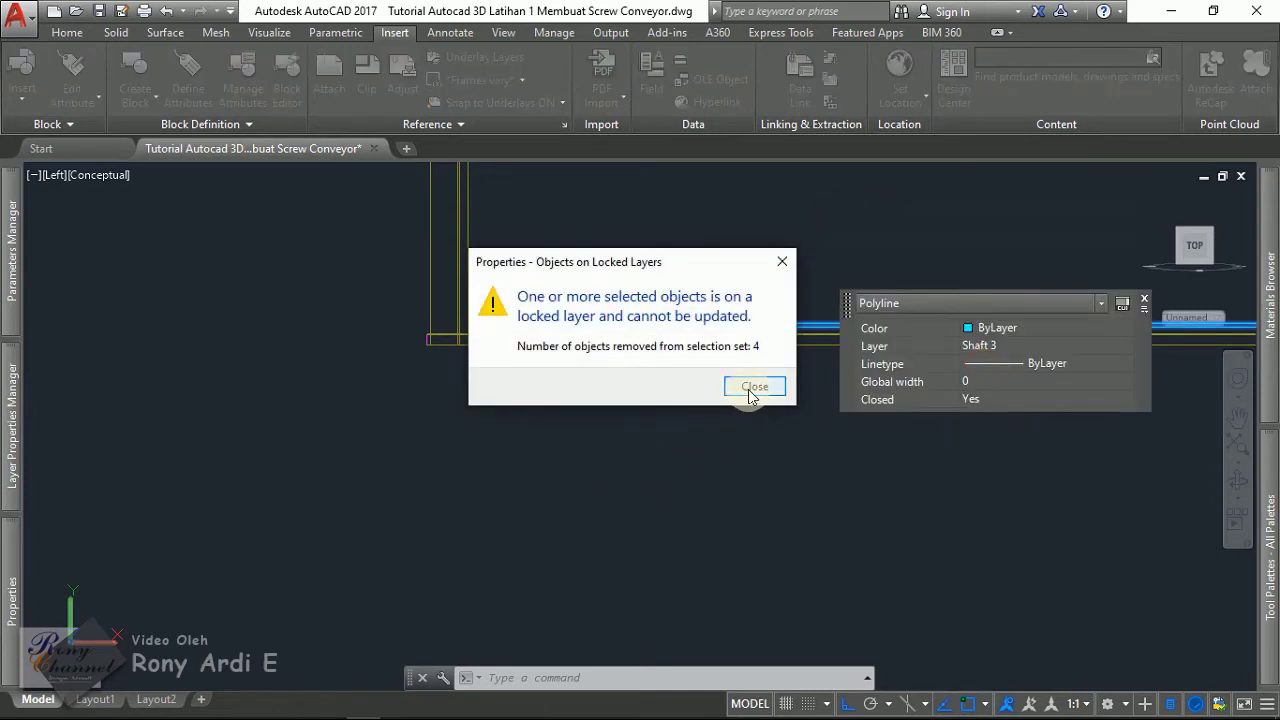
# - Dismiss the locked-layers warning and clear the selection
pyautogui.click(752, 396)
pyautogui.press('Escape')
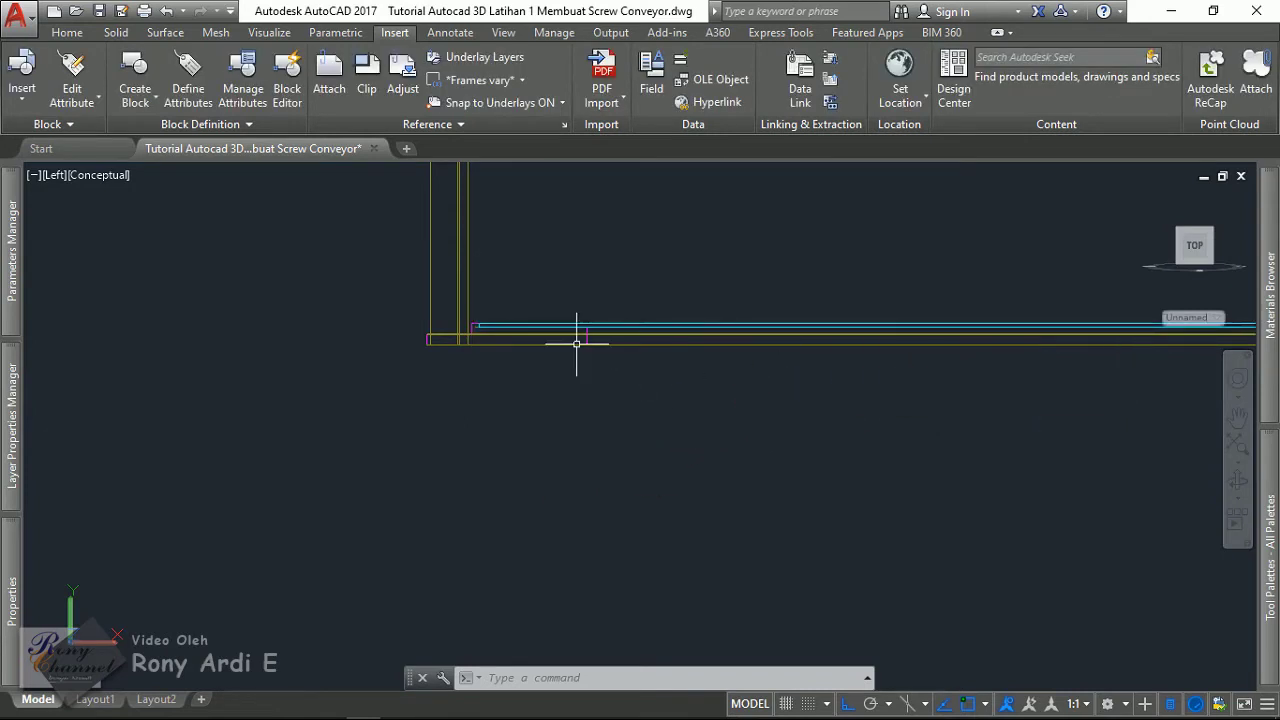
pyautogui.scroll(3, 497, 311)
pyautogui.scroll(1, 233, 329)
pyautogui.scroll(-4, 233, 329)
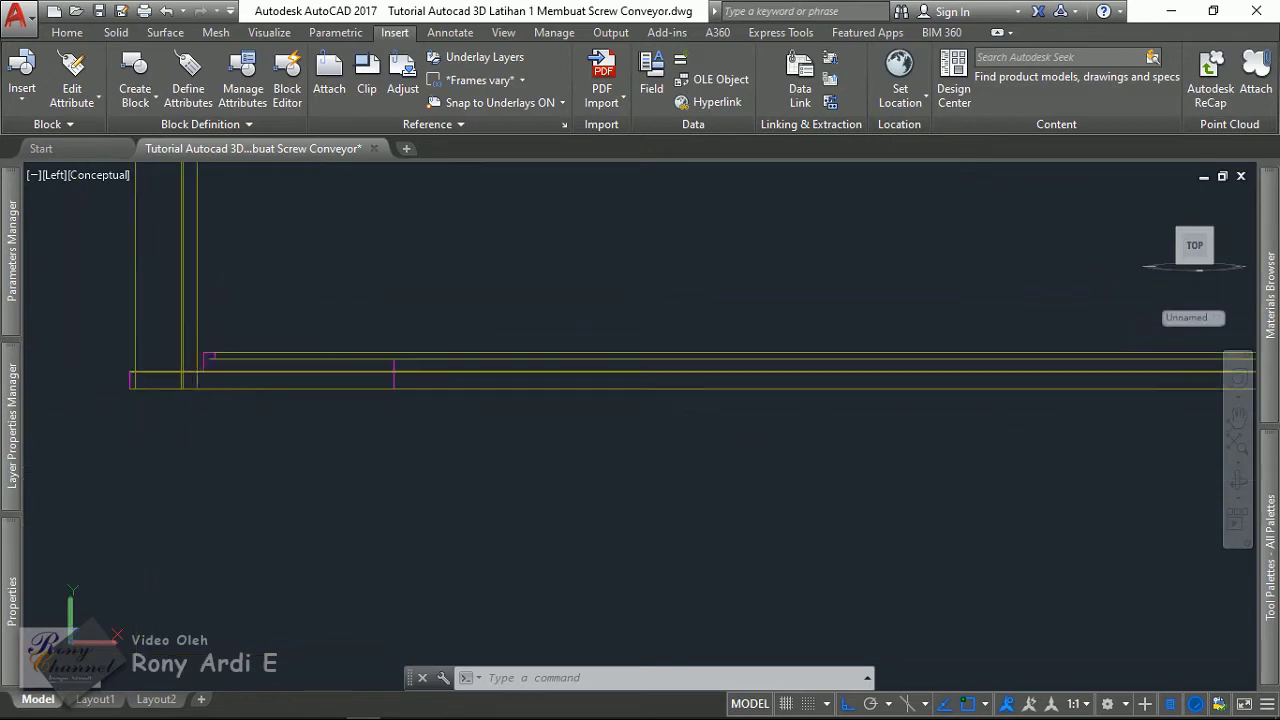
# - Show the layer list, then crossing-select the two horizontal lines and deselect them
pyautogui.click(12, 470)
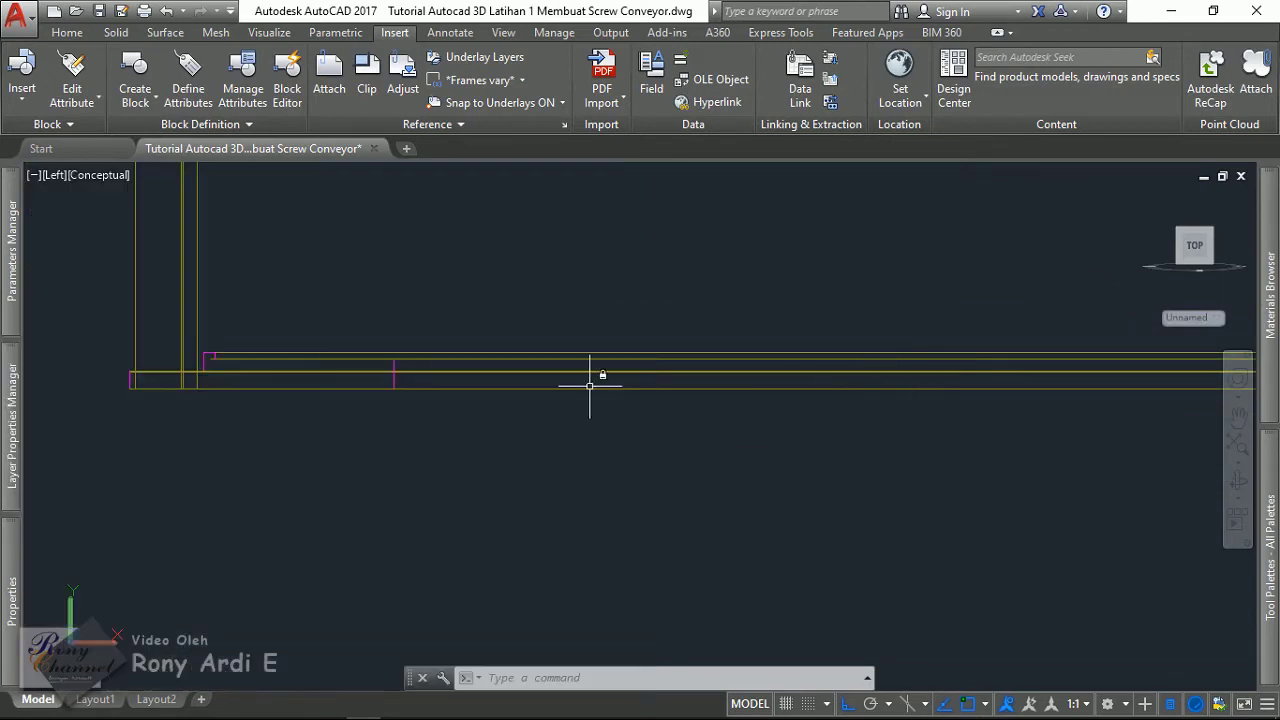
pyautogui.scroll(3, 337, 355)
pyautogui.click(483, 383)
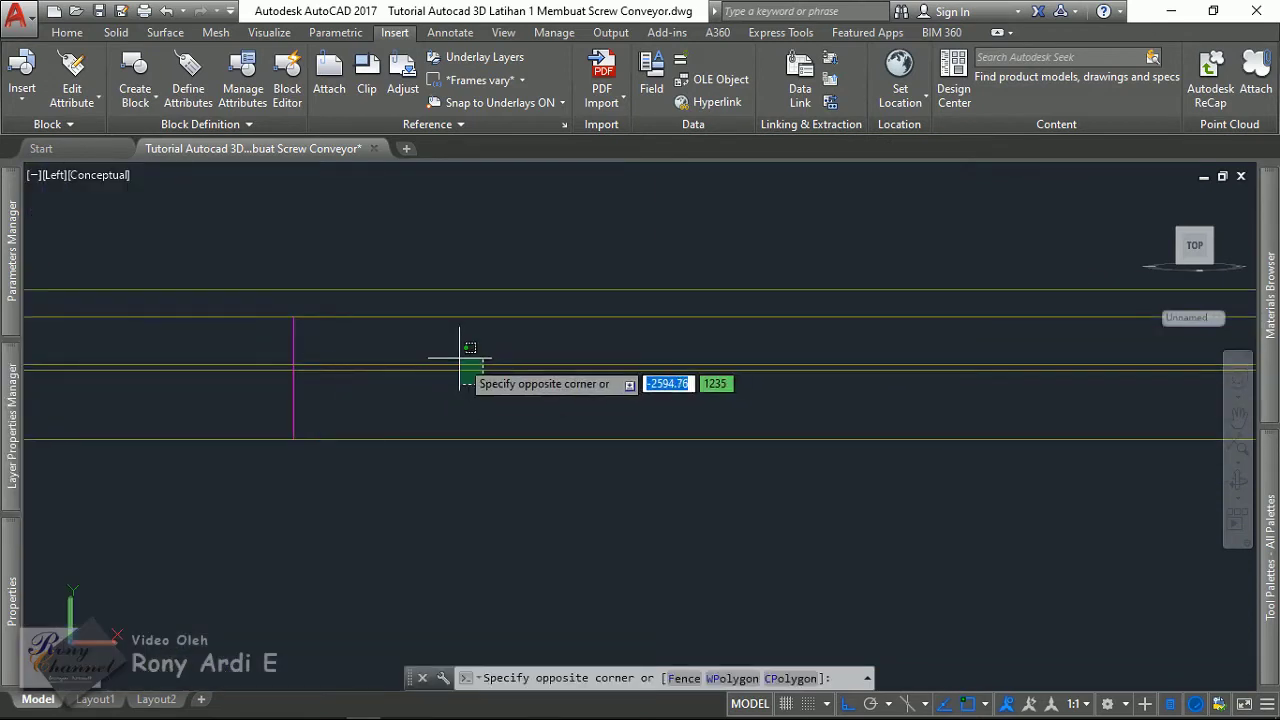
pyautogui.click(459, 357)
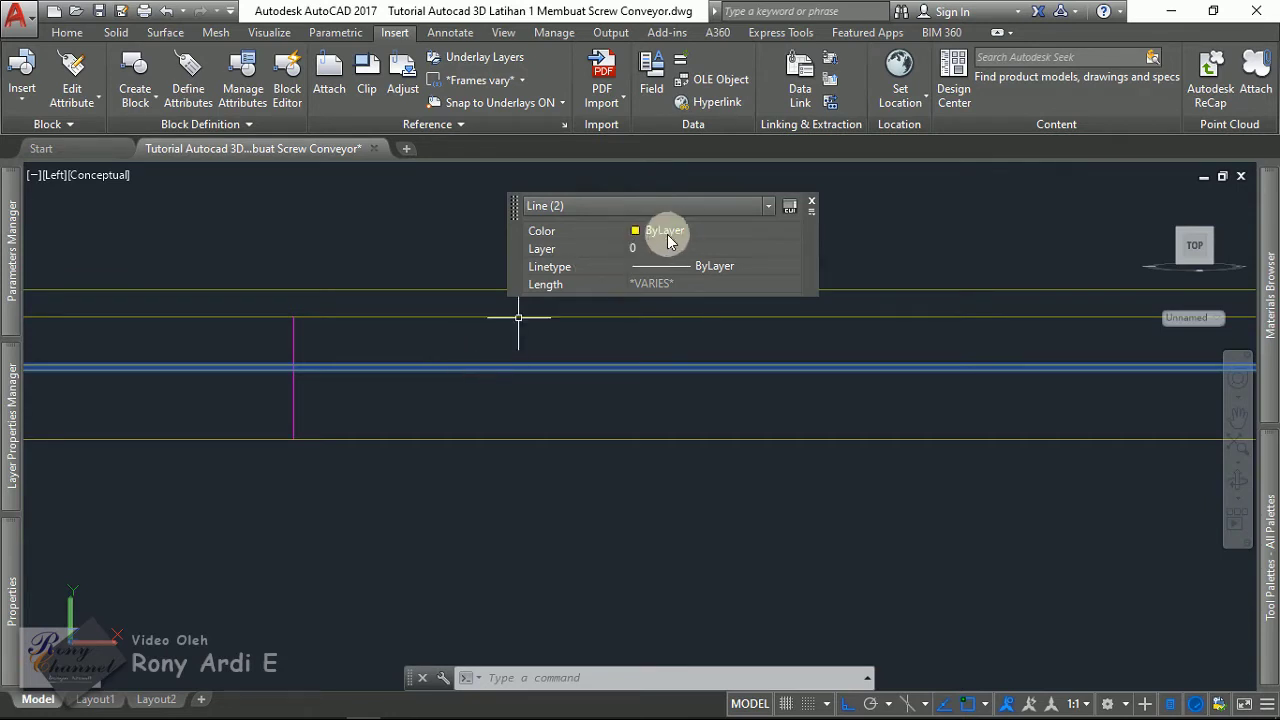
pyautogui.press('Escape')
pyautogui.scroll(-2, 523, 294)
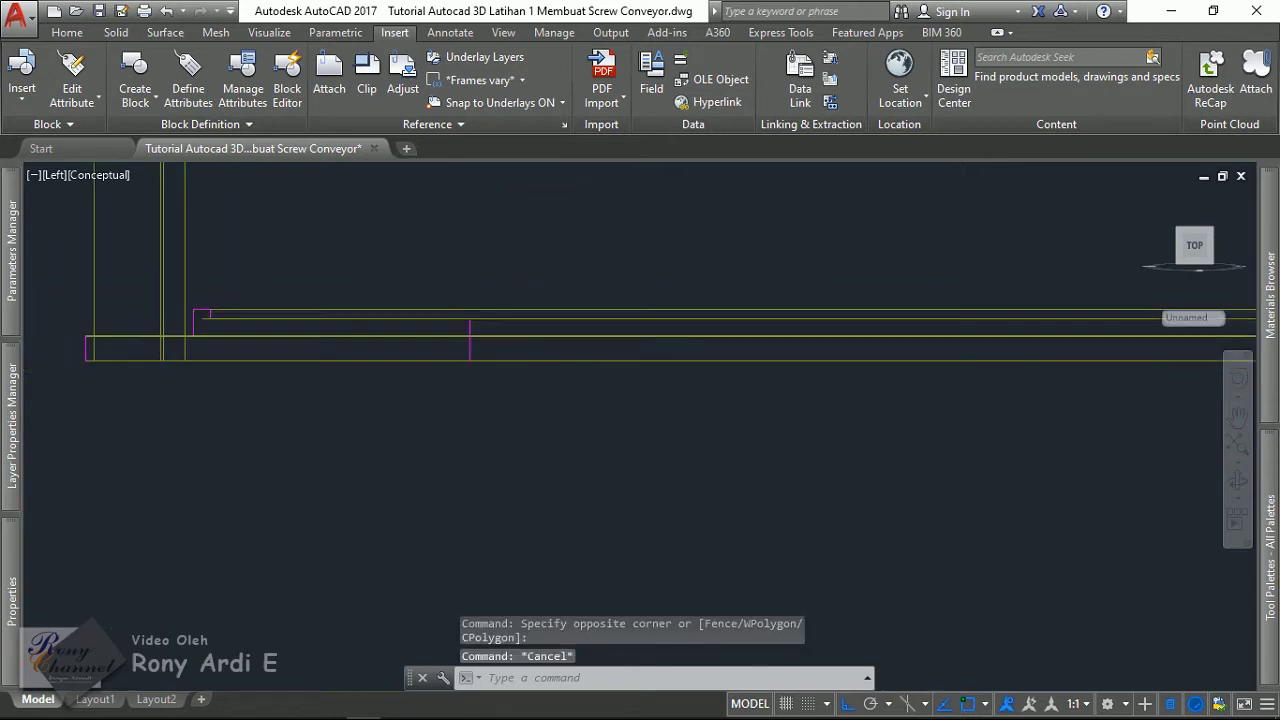
# - Reselect the two shaft lines and inspect their object types and layer without changing them
pyautogui.click(372, 282)
pyautogui.click(335, 318)
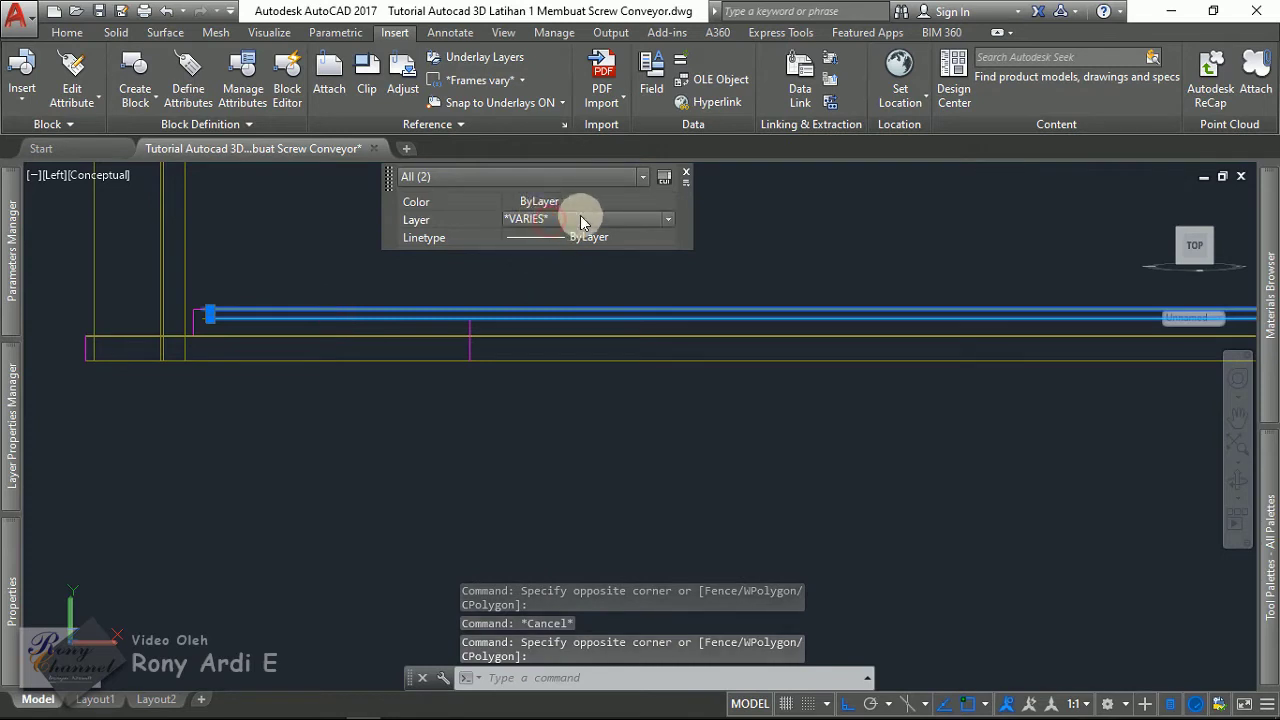
pyautogui.click(514, 176)
pyautogui.click(514, 176)
pyautogui.click(514, 176)
pyautogui.click(514, 176)
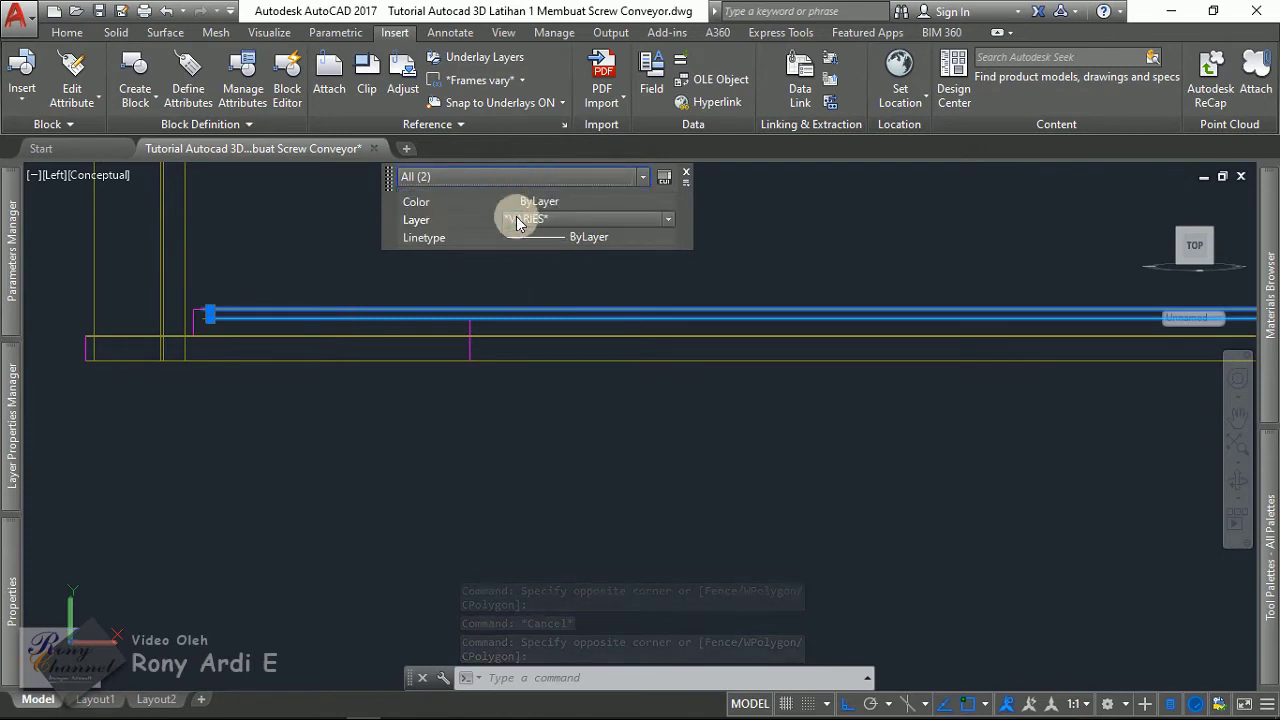
pyautogui.click(517, 220)
pyautogui.press('Escape')
pyautogui.press('Escape')
pyautogui.press('Escape')
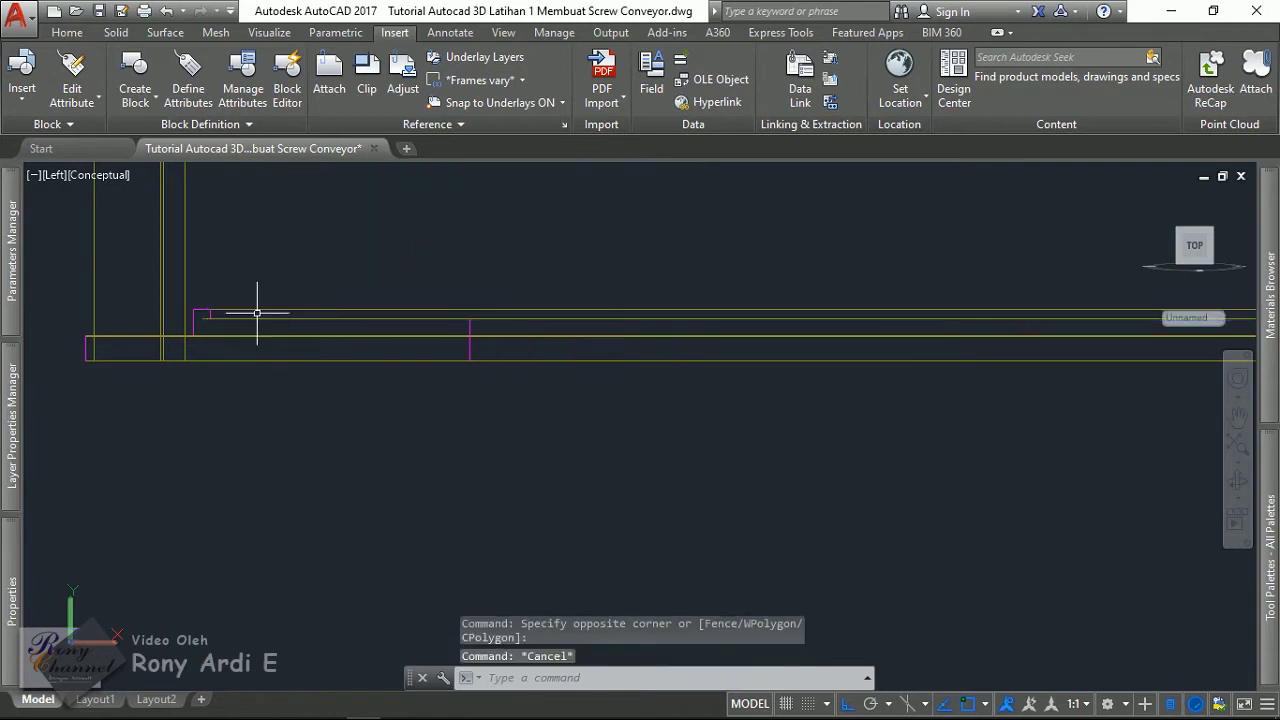
pyautogui.scroll(1, 257, 284)
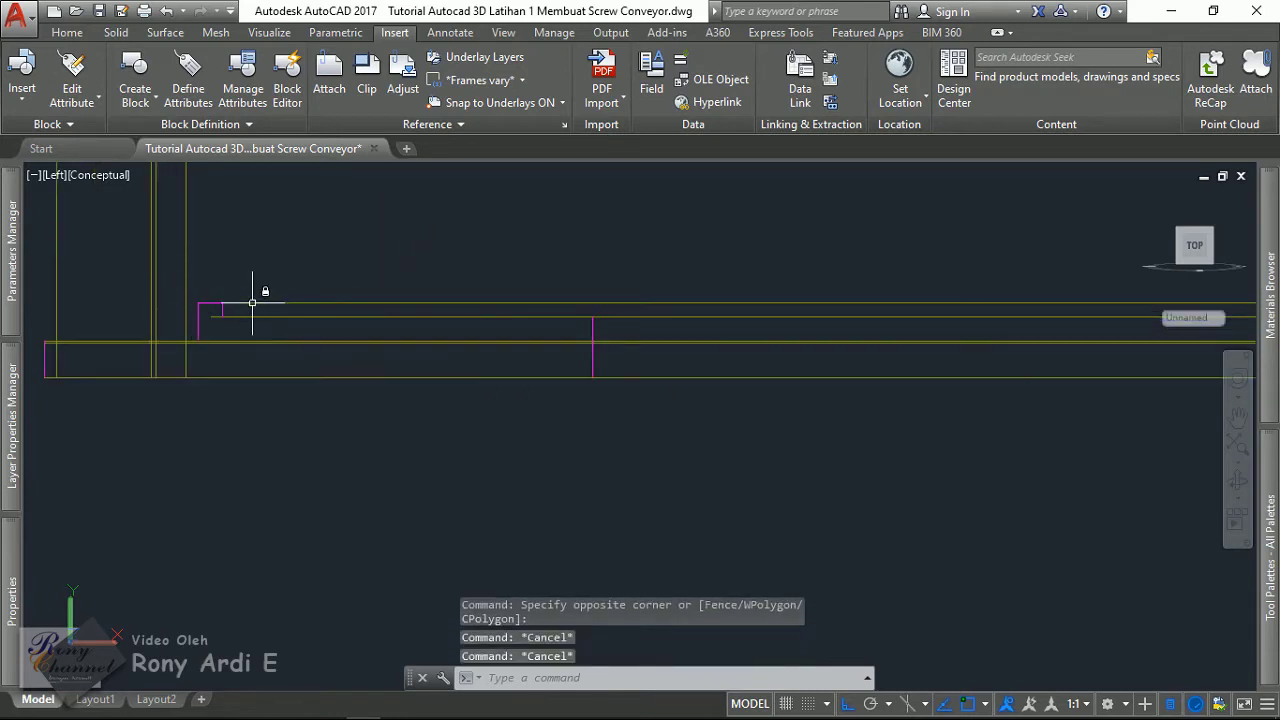
pyautogui.press('Escape')
pyautogui.scroll(-1, 297, 292)
# - Turn off layer 0 so its yellow lines are hidden, leaving the cyan shaft visible
pyautogui.click(8, 475)
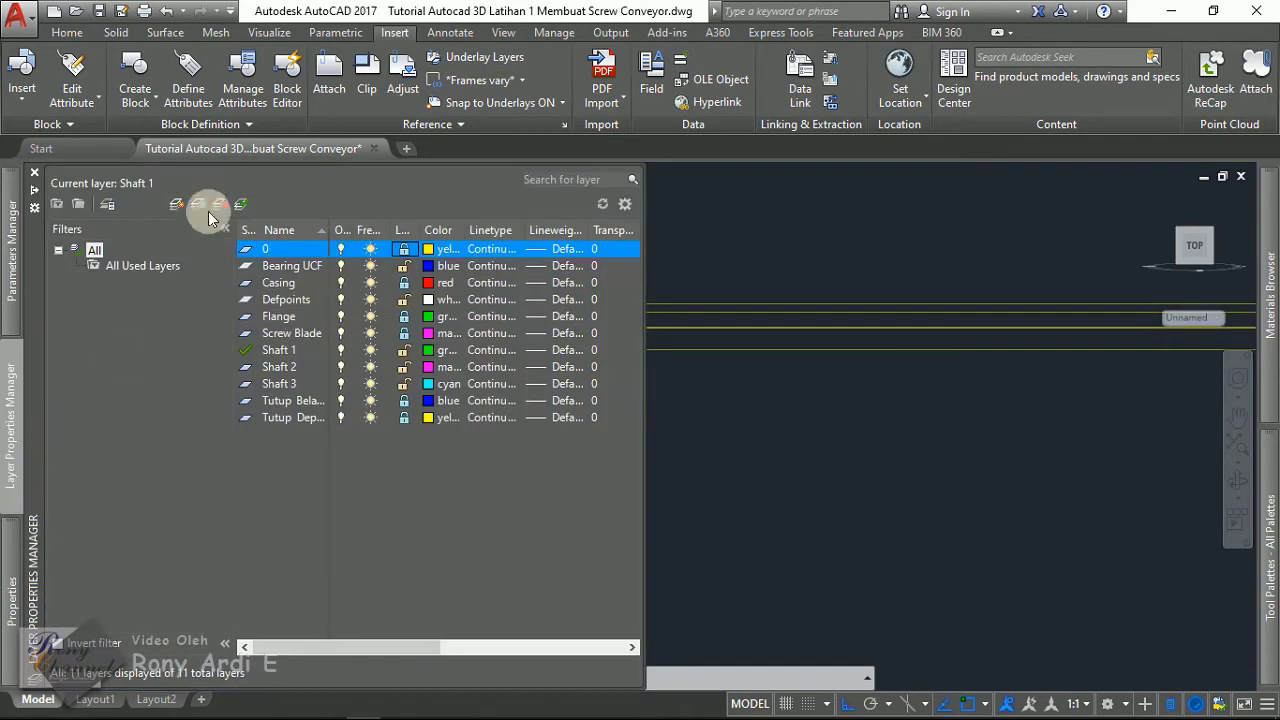
pyautogui.click(341, 249)
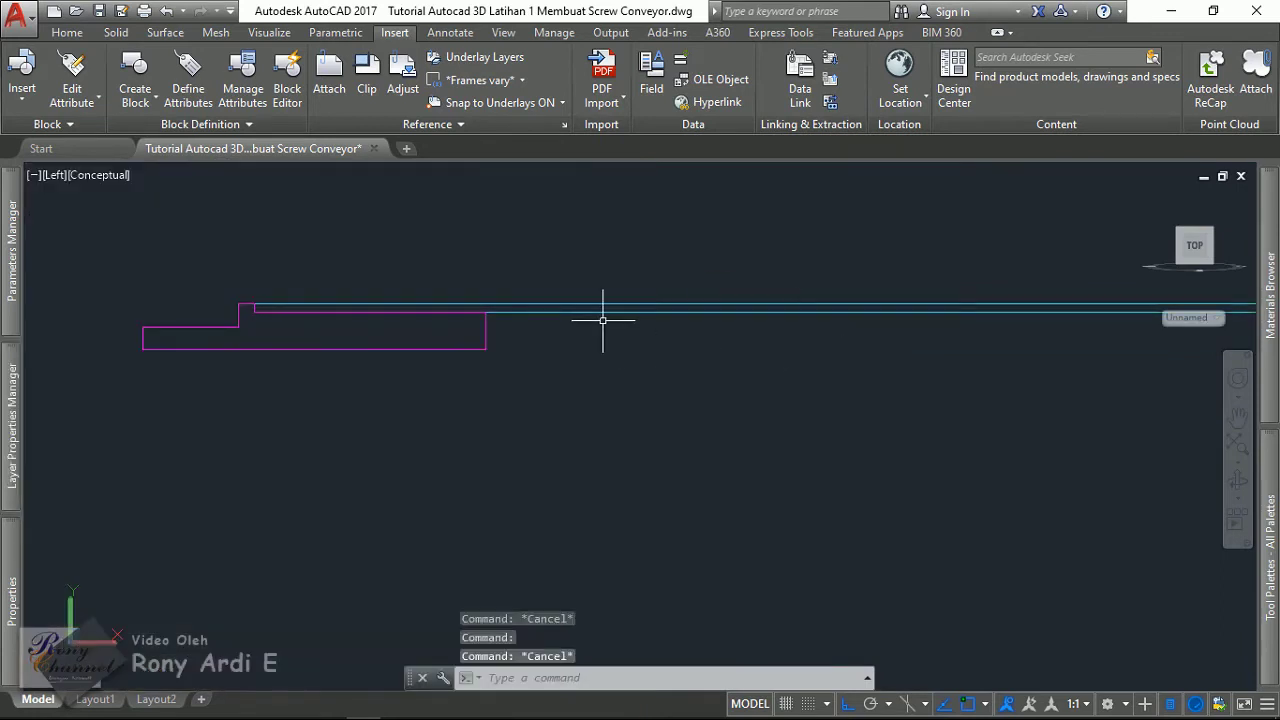
pyautogui.moveTo(603, 320); pyautogui.dragTo(591, 263)
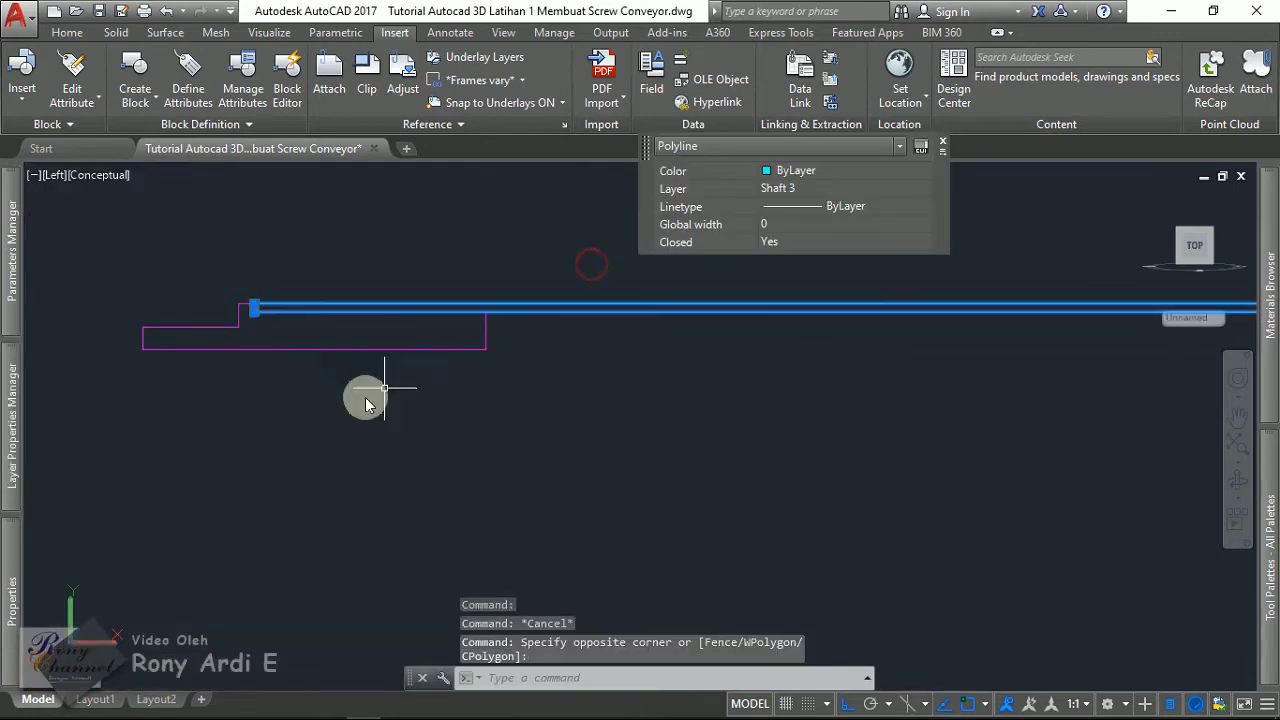
pyautogui.press('Escape')
pyautogui.scroll(-3, 365, 403)
pyautogui.scroll(-2, 608, 423)
pyautogui.scroll(4, 785, 412)
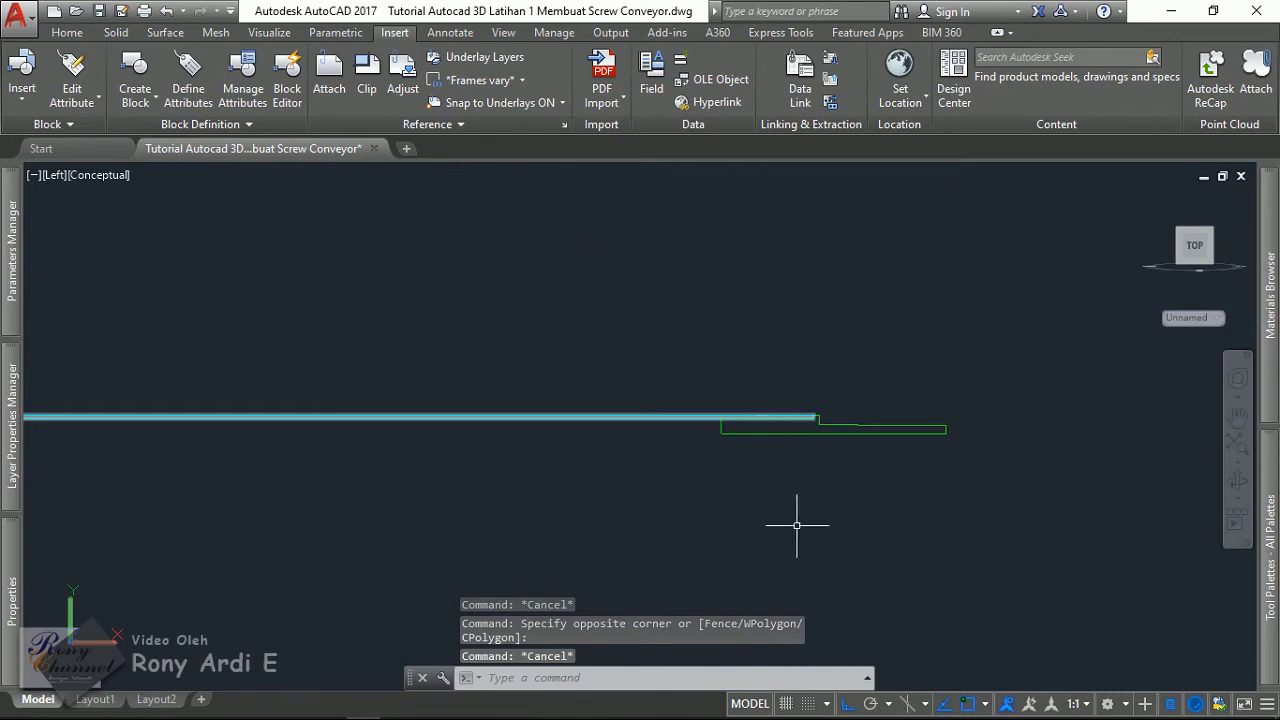
pyautogui.scroll(4, 800, 430)
pyautogui.scroll(-2, 846, 337)
pyautogui.scroll(2, 980, 251)
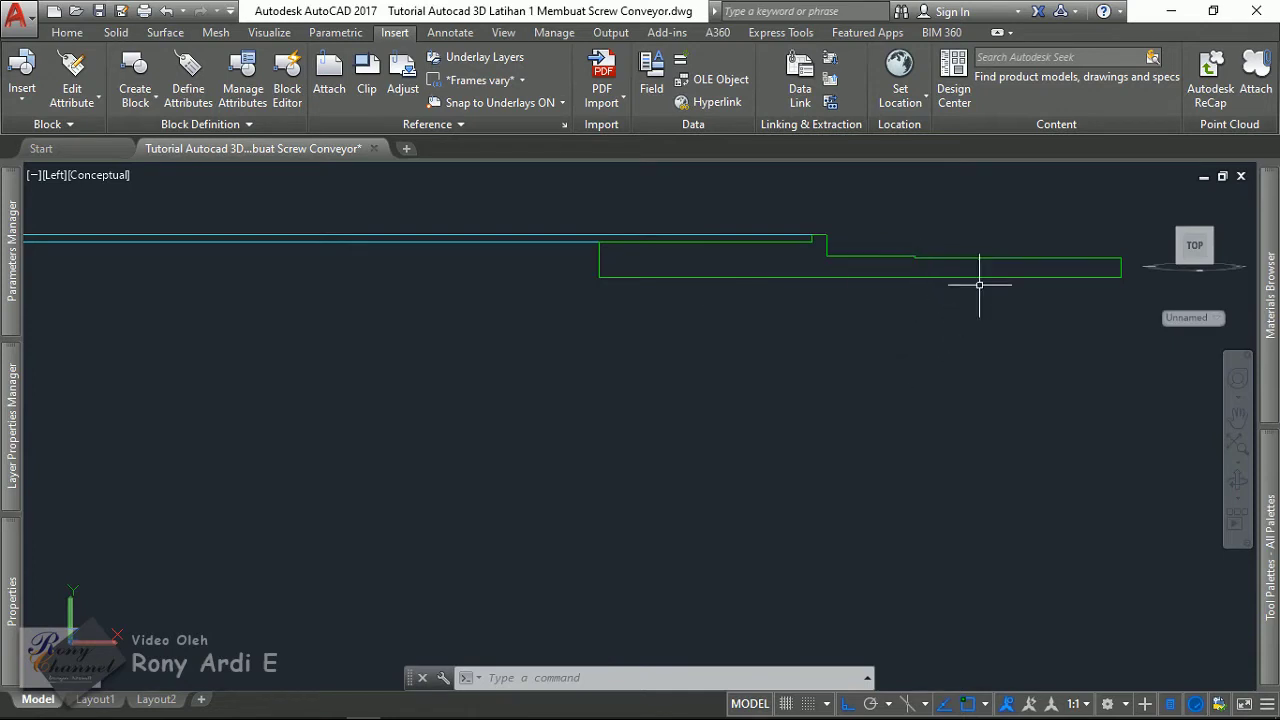
# - Window-select the green end profile and run Region on its ten lines; 0 regions result
pyautogui.moveTo(766, 207); pyautogui.dragTo(468, 279, button='middle')
pyautogui.click(308, 249)
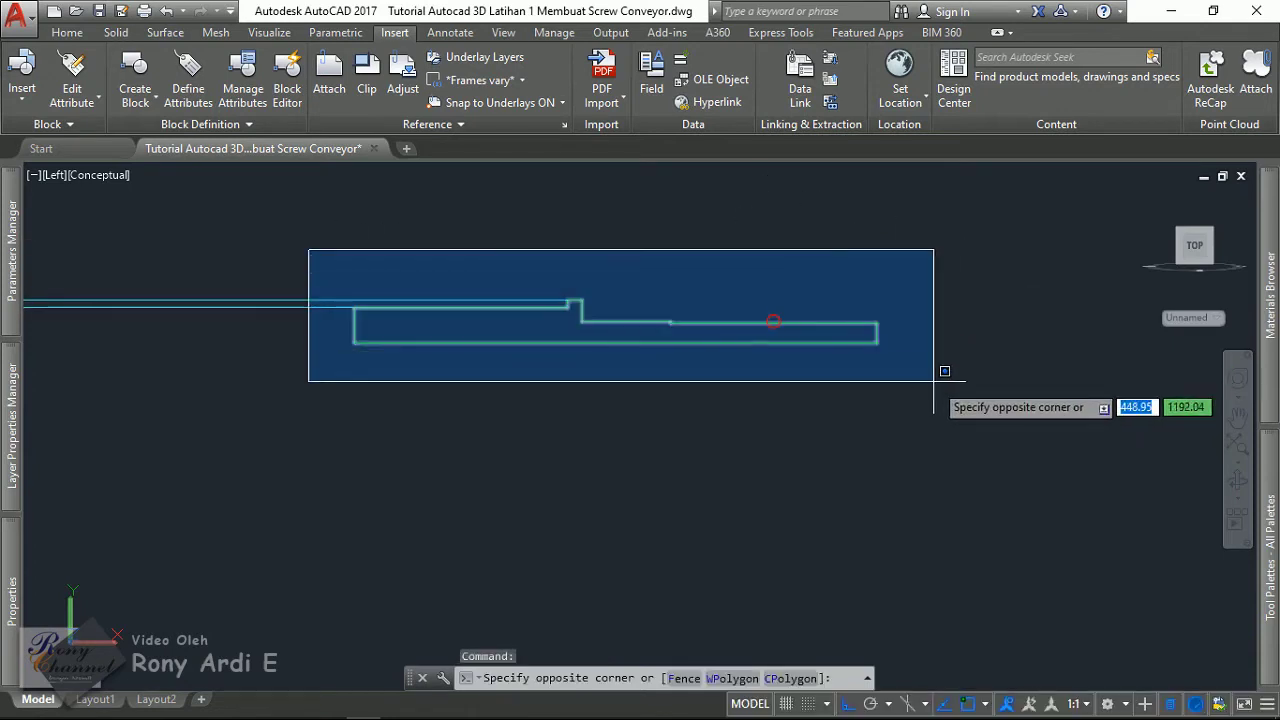
pyautogui.click(933, 381)
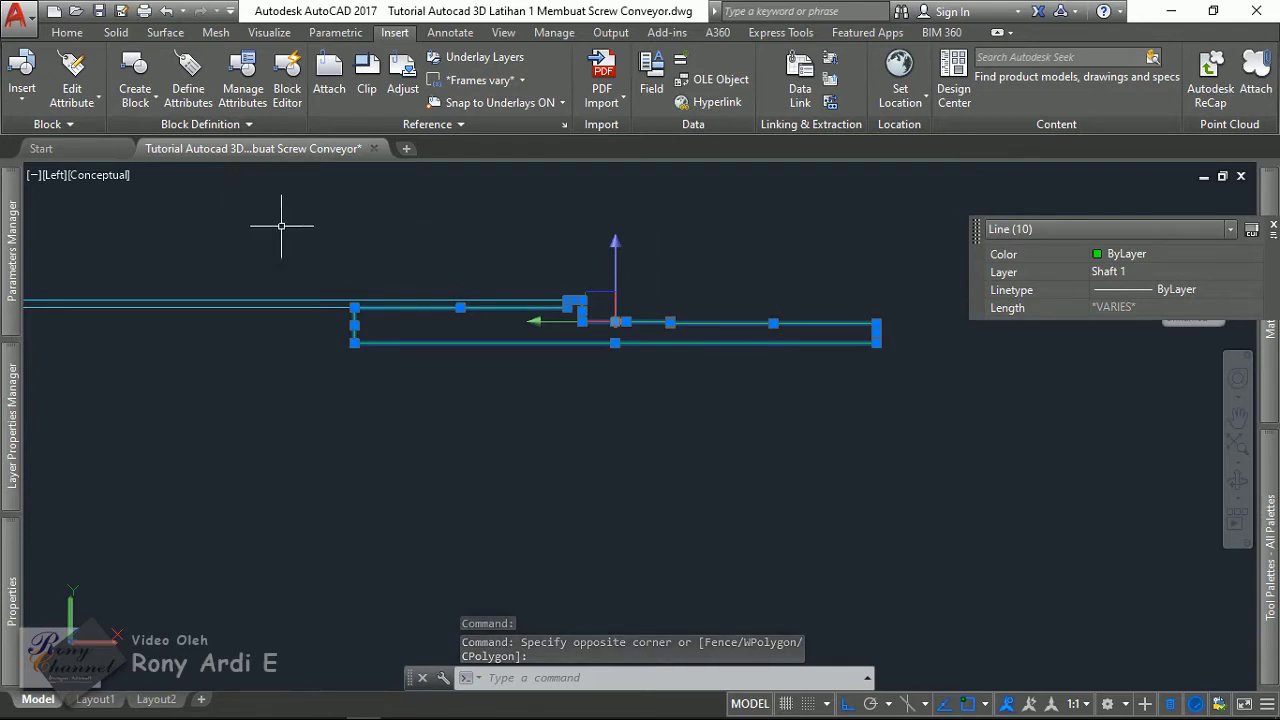
pyautogui.click(67, 32)
pyautogui.click(318, 128)
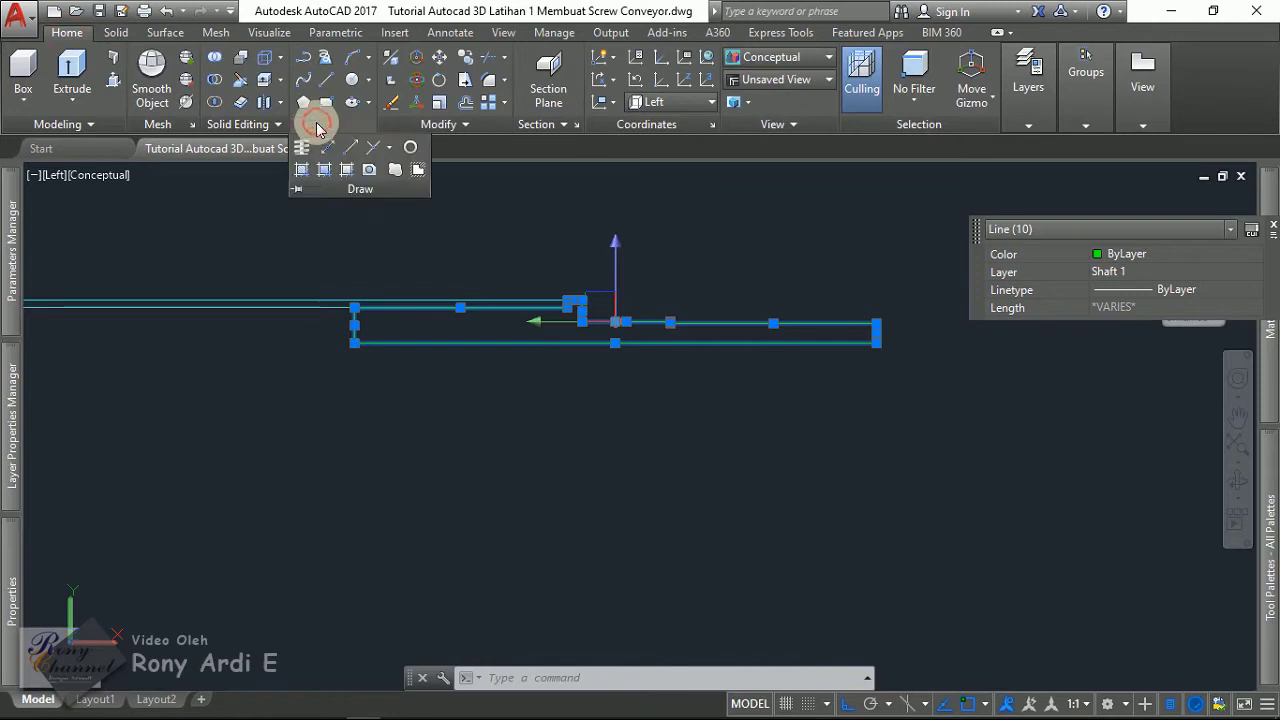
pyautogui.click(368, 168)
pyautogui.click(337, 262)
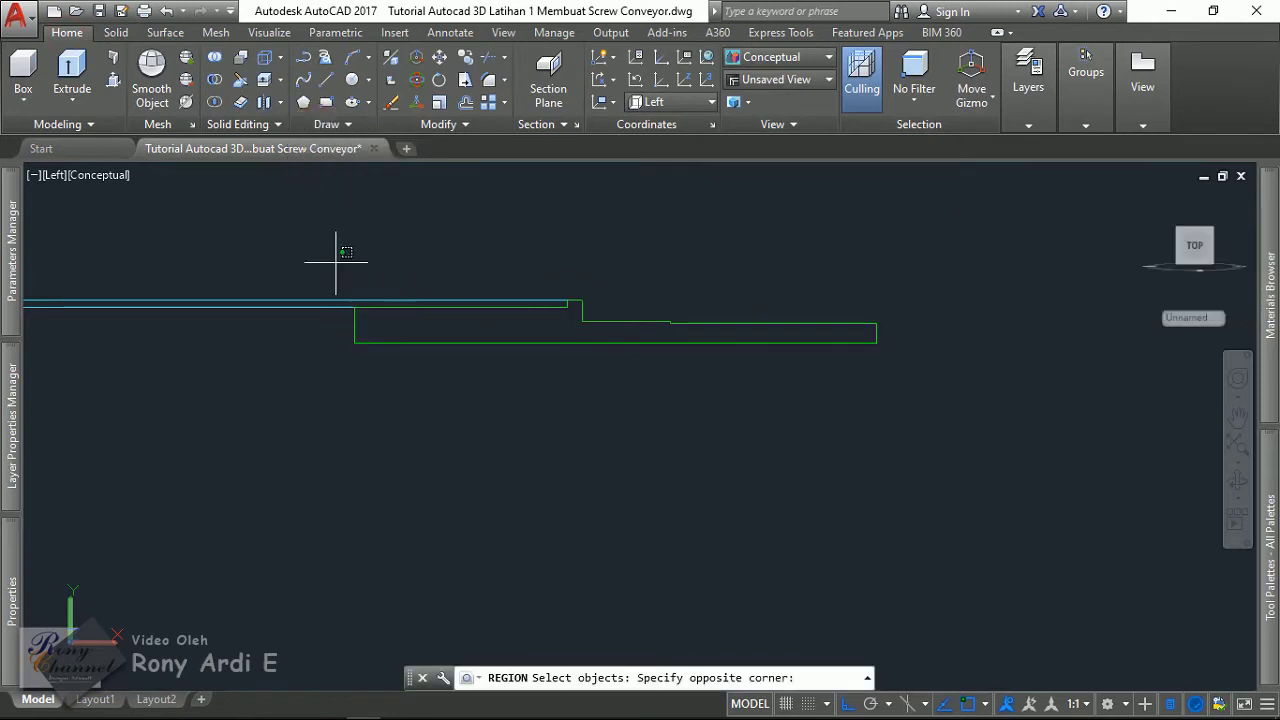
pyautogui.click(950, 410)
pyautogui.press('Return')
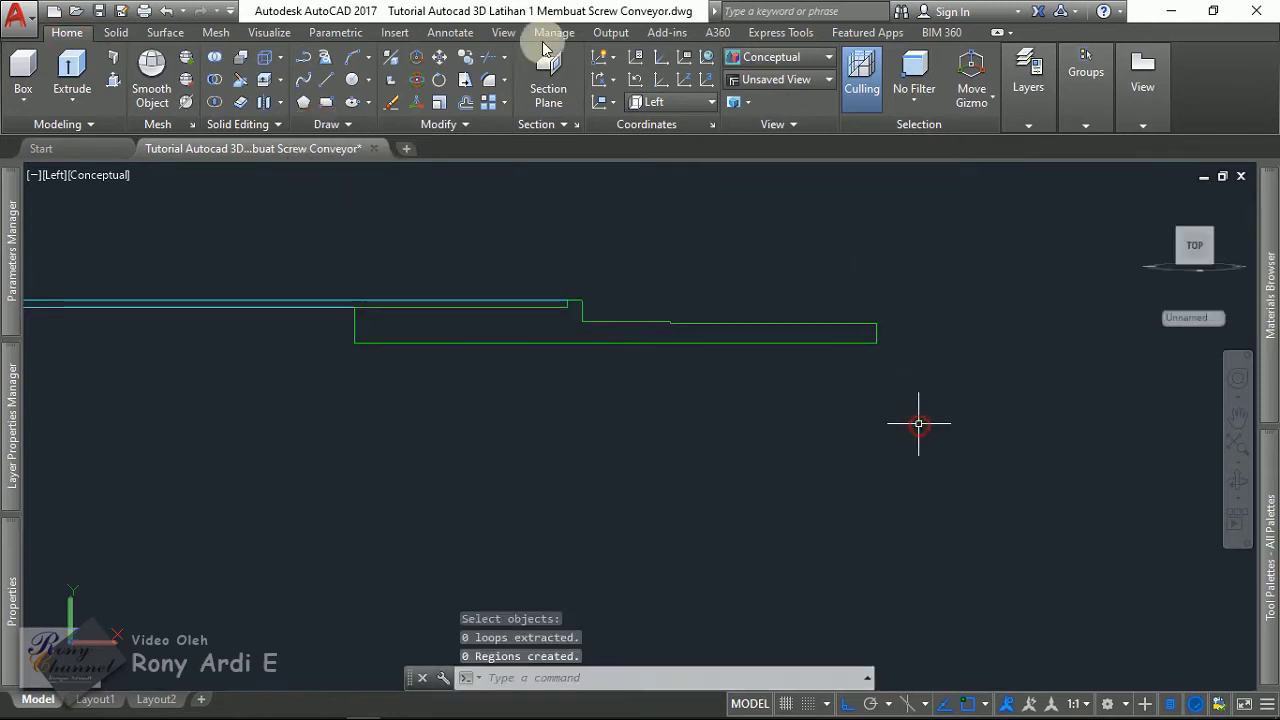
# - Select one green profile line to confirm it is still a separate line
pyautogui.click(730, 322)
pyautogui.scroll(3, 592, 380)
pyautogui.scroll(-2, 686, 371)
pyautogui.press('Escape')
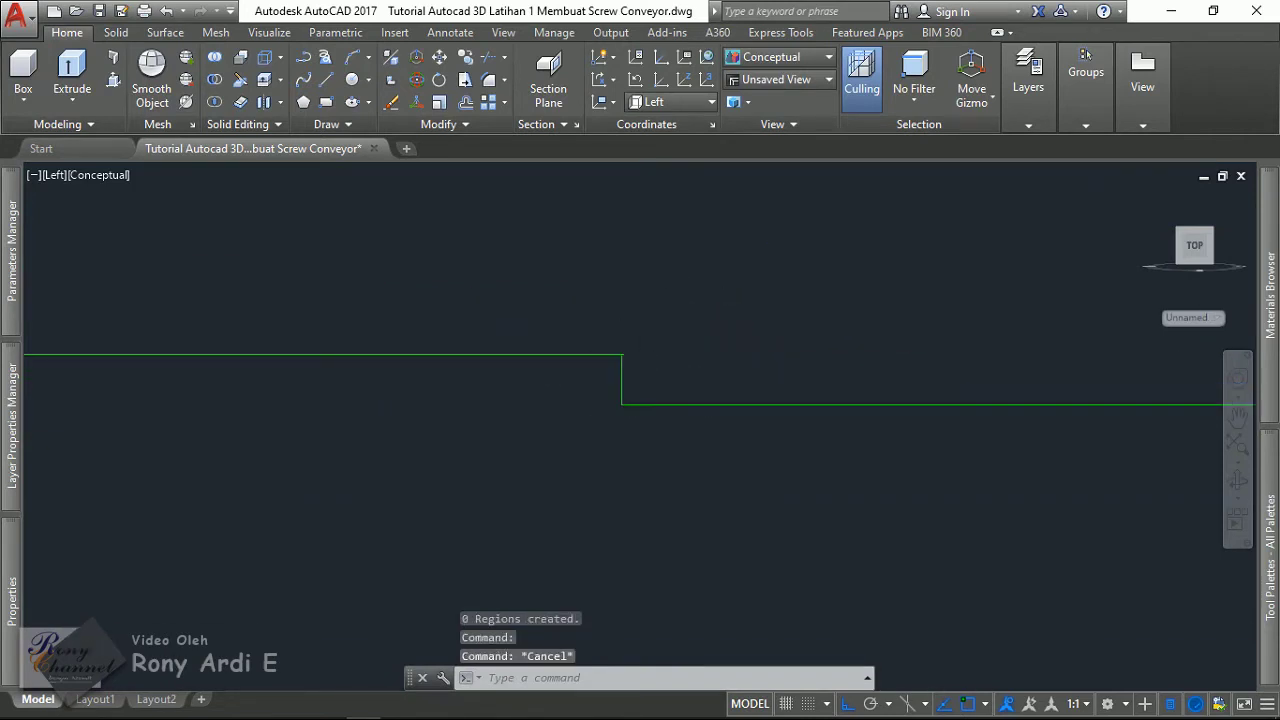
# - Zoom in and select the vertical lines at the shaft step to inspect them
pyautogui.scroll(3, 623, 337)
pyautogui.scroll(2, 660, 373)
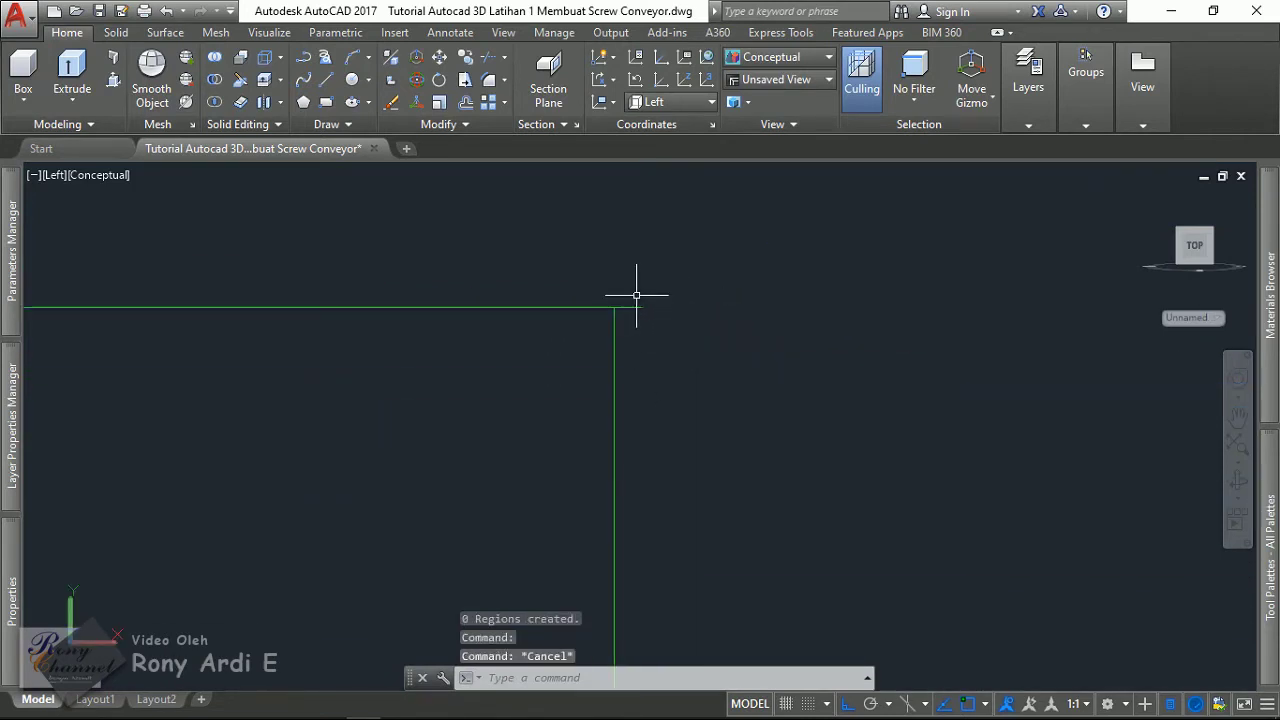
pyautogui.scroll(-2, 660, 320)
pyautogui.scroll(-1, 684, 340)
pyautogui.scroll(-2, 680, 337)
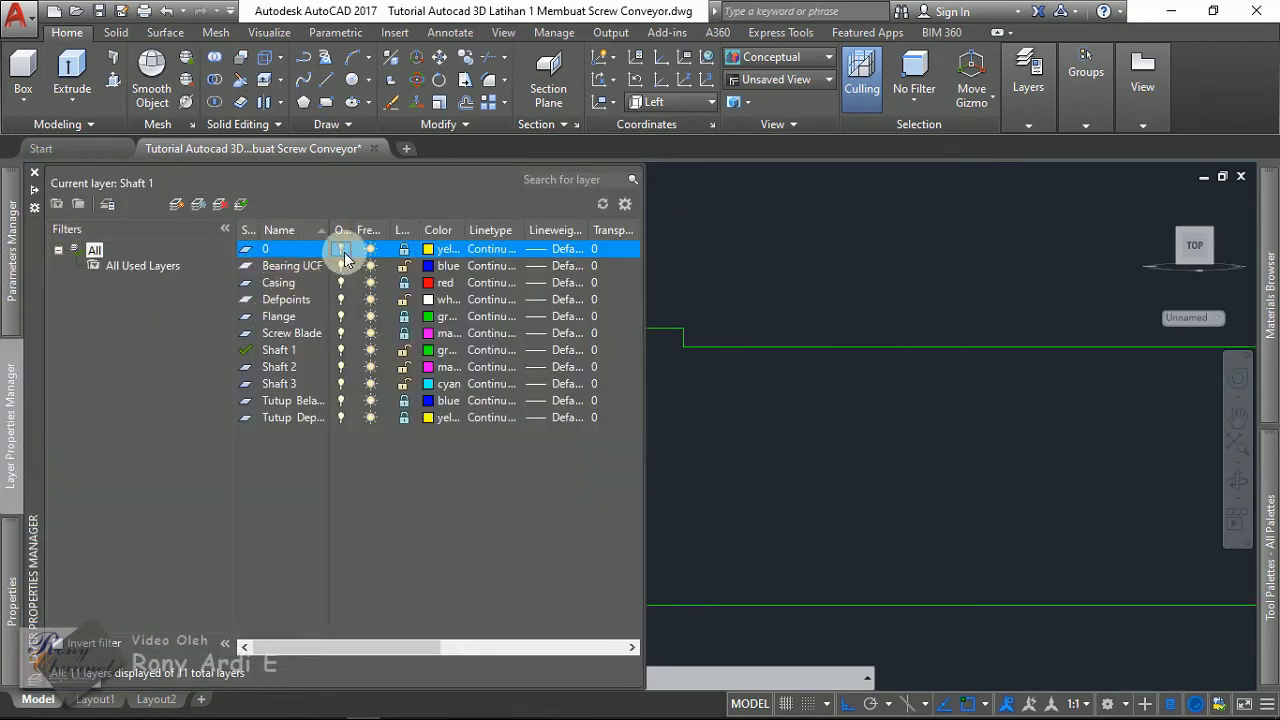
pyautogui.scroll(2, 686, 337)
pyautogui.scroll(2, 680, 340)
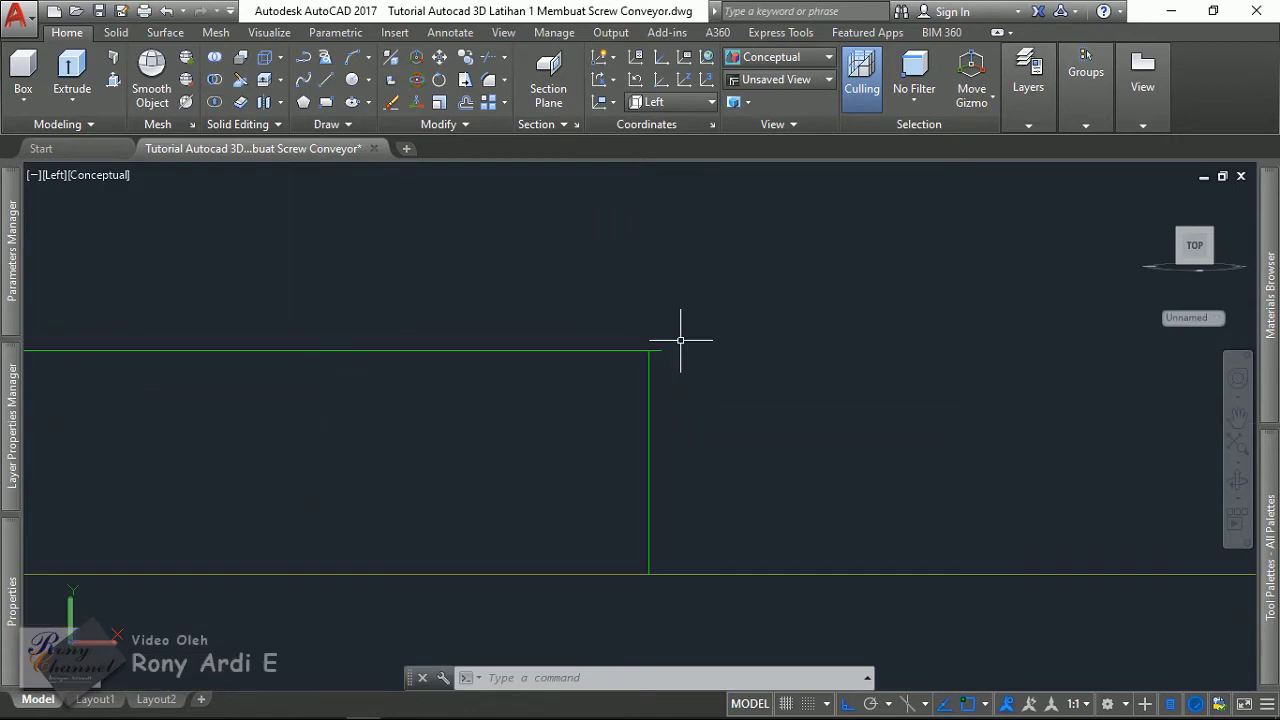
pyautogui.click(688, 432)
pyautogui.click(596, 418)
pyautogui.press('Escape')
pyautogui.scroll(-5, 726, 437)
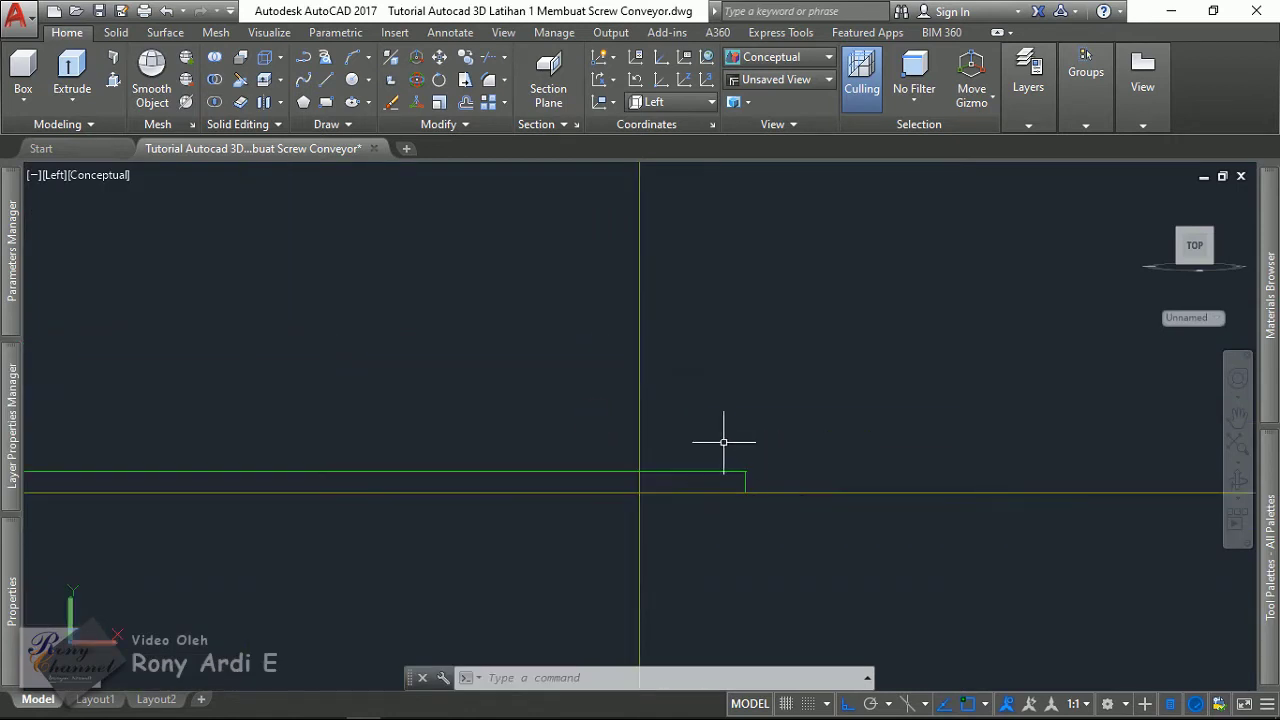
pyautogui.click(730, 428)
pyautogui.click(802, 521)
pyautogui.scroll(3, 791, 531)
pyautogui.press('Escape')
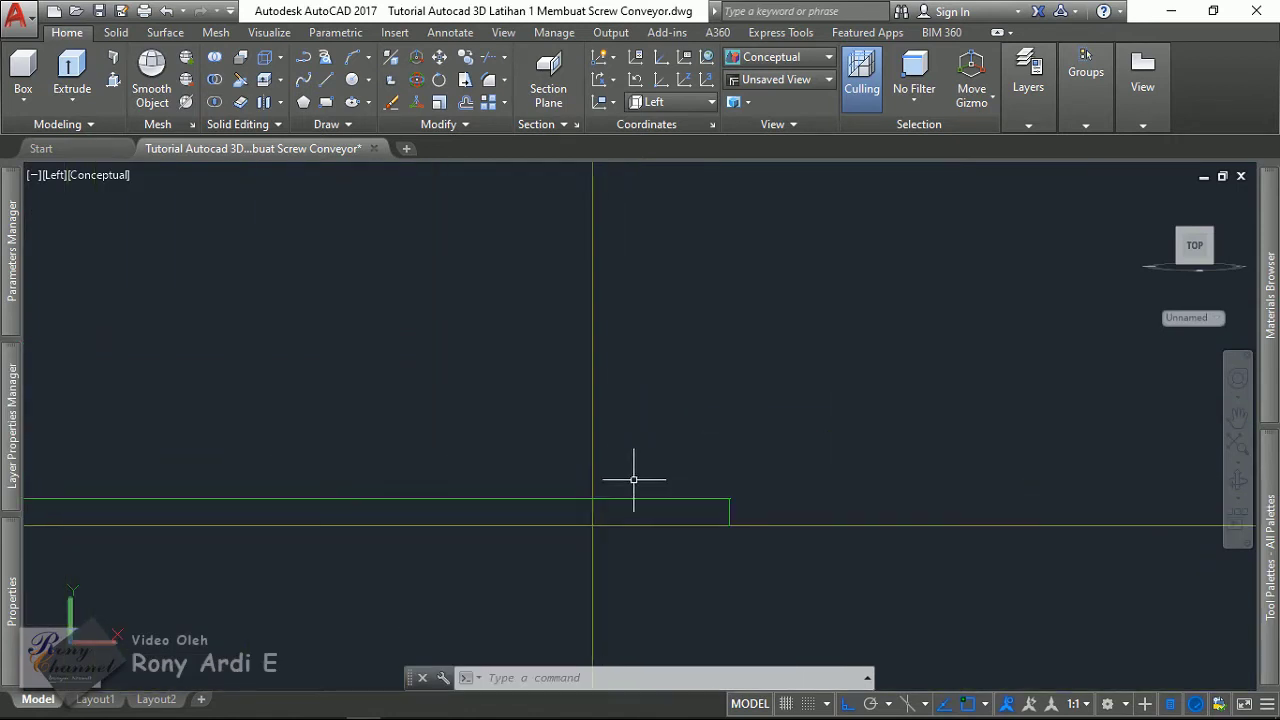
pyautogui.scroll(2, 680, 470)
pyautogui.scroll(3, 713, 458)
# - Start a line below the profile, abandon it, and pan to the profile's end
pyautogui.write('l')
pyautogui.press('Return')
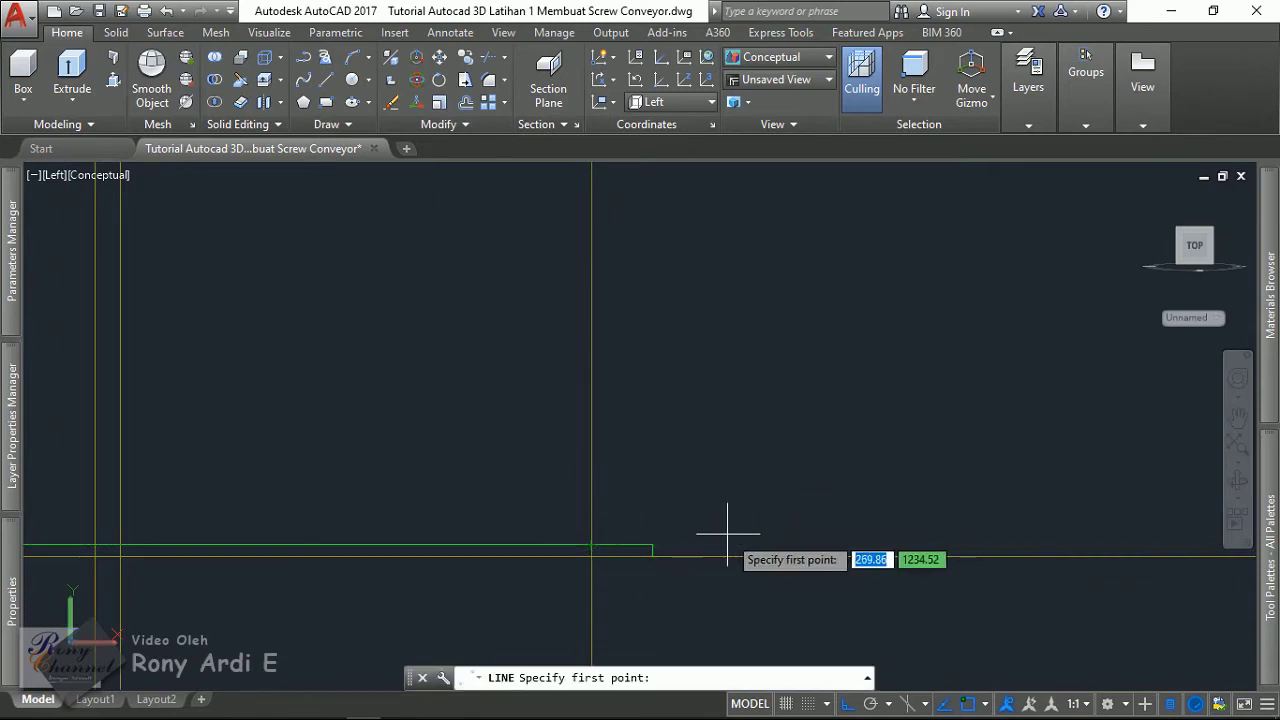
pyautogui.click(722, 545)
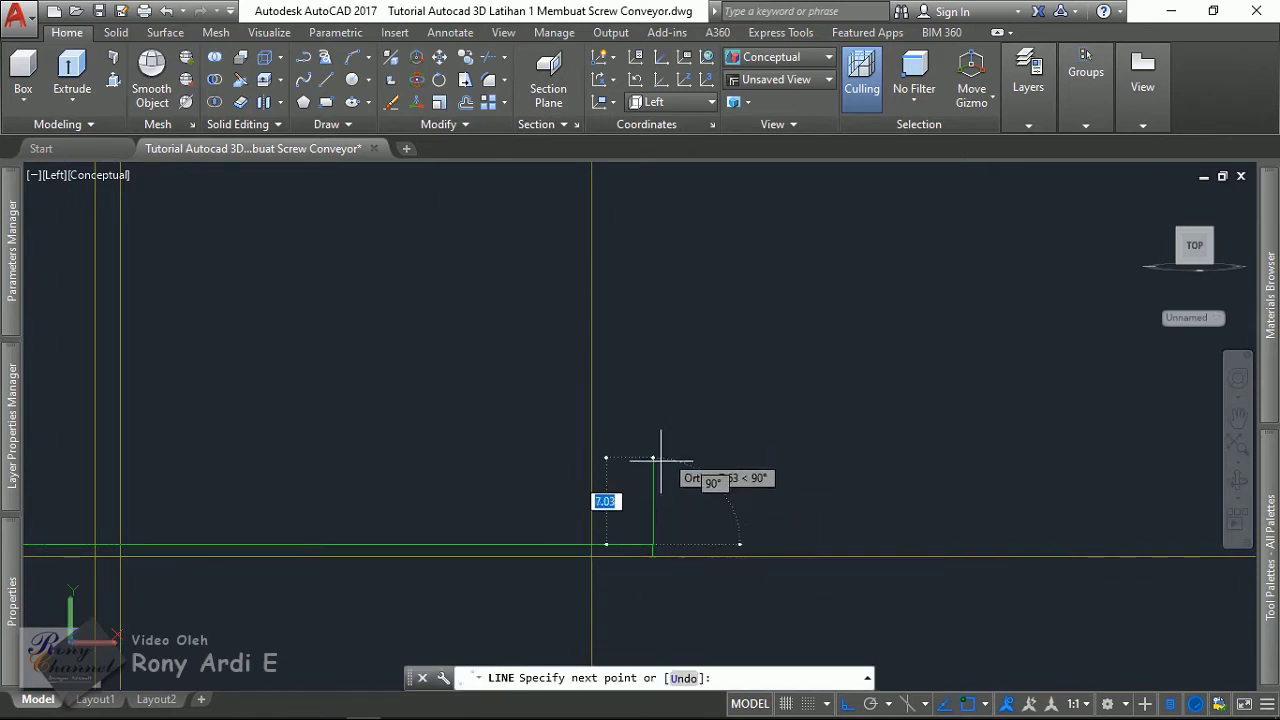
pyautogui.scroll(2, 660, 470)
pyautogui.press('Escape')
pyautogui.moveTo(724, 468); pyautogui.dragTo(709, 429, button='middle')
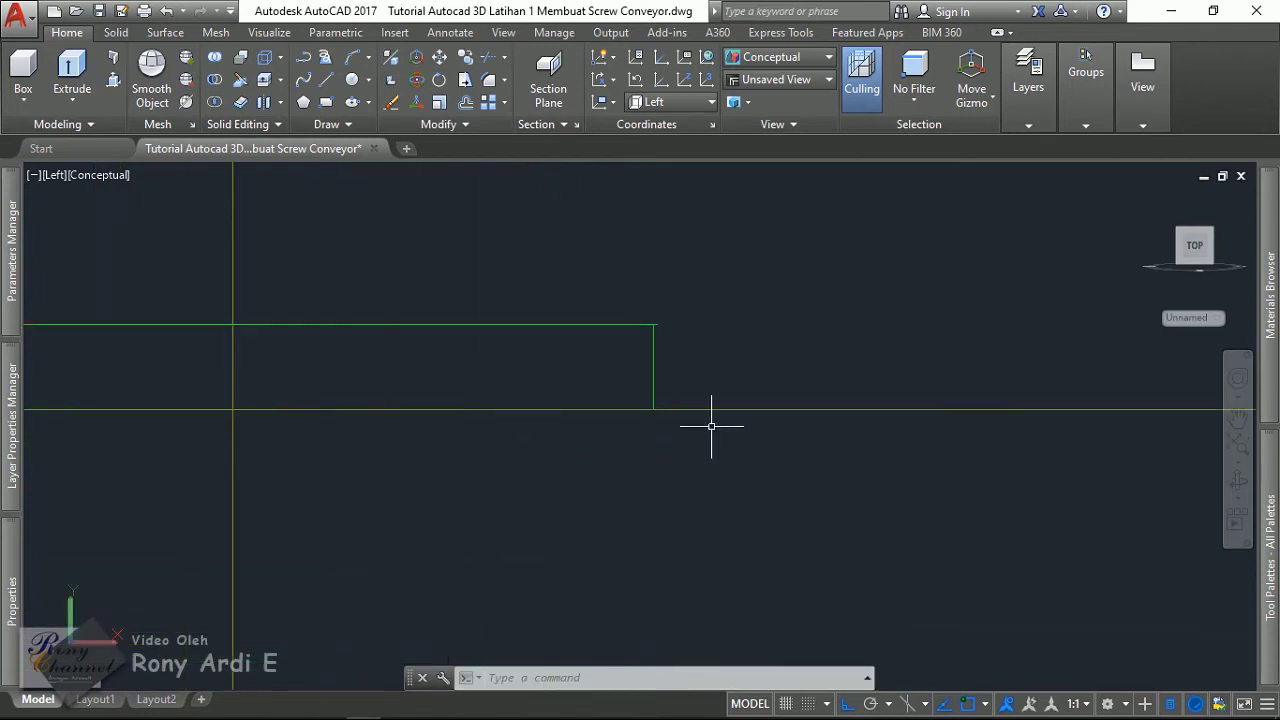
pyautogui.click(583, 355)
pyautogui.click(681, 373)
# - Draw a short vertical closing line from the green line's endpoint at the step
pyautogui.write('l')
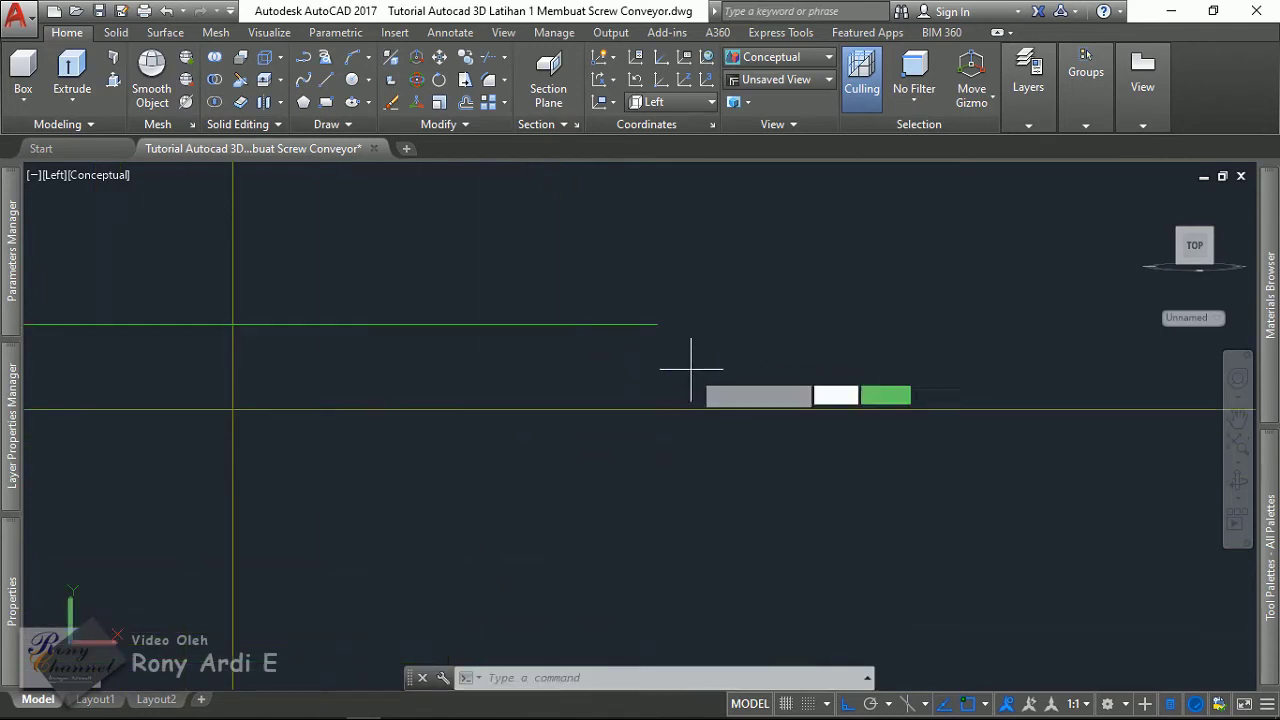
pyautogui.press('Return')
pyautogui.click(658, 325)
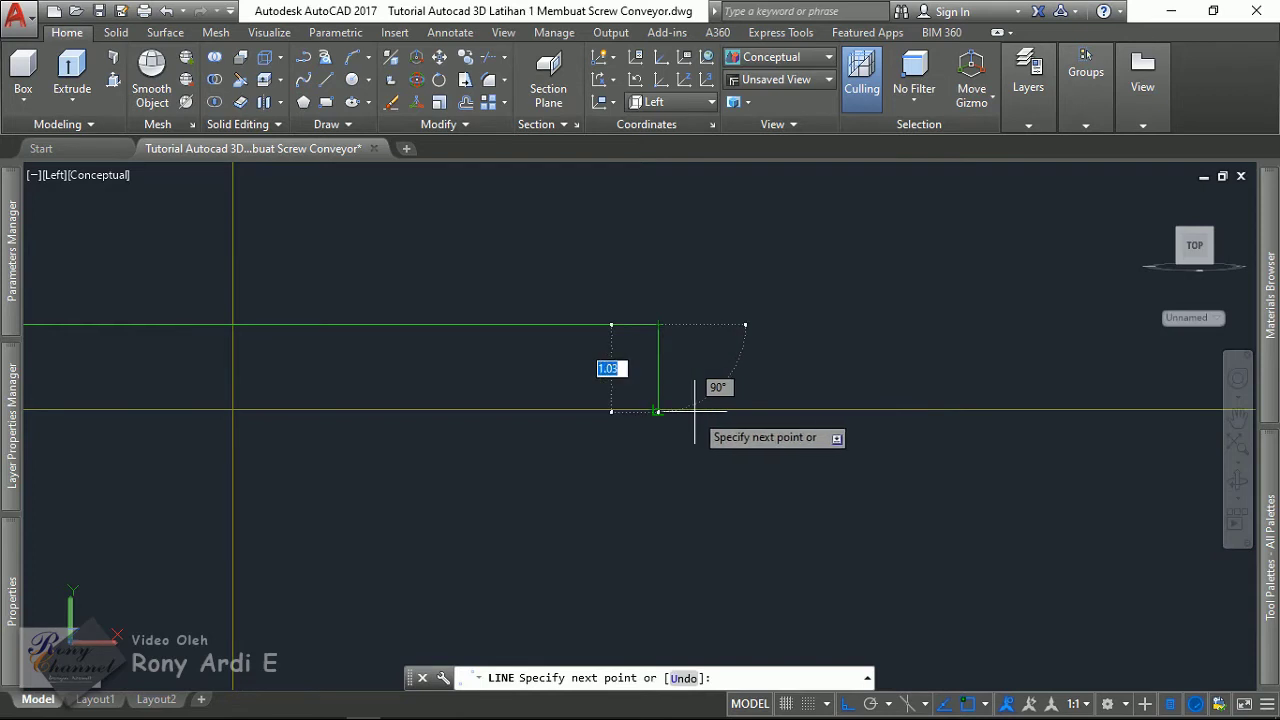
pyautogui.scroll(-5, 625, 400)
pyautogui.click(637, 451)
pyautogui.press('Escape')
pyautogui.scroll(-4, 588, 355)
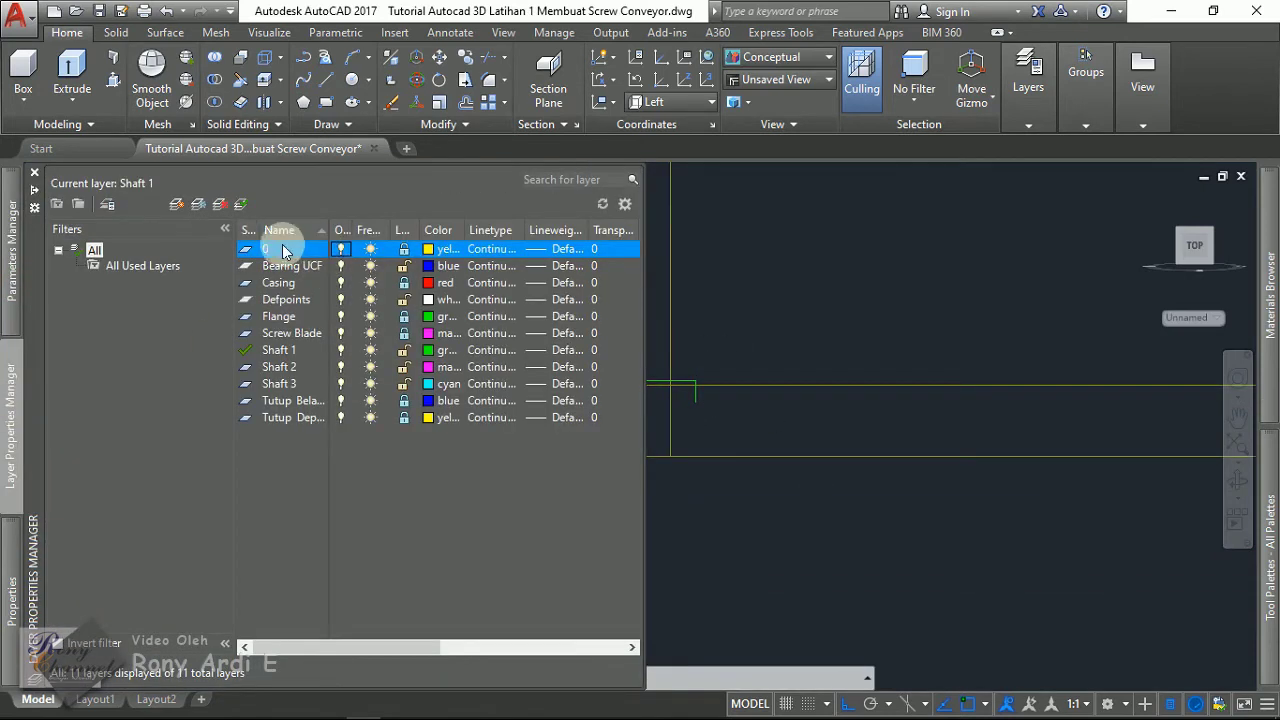
pyautogui.click(341, 250)
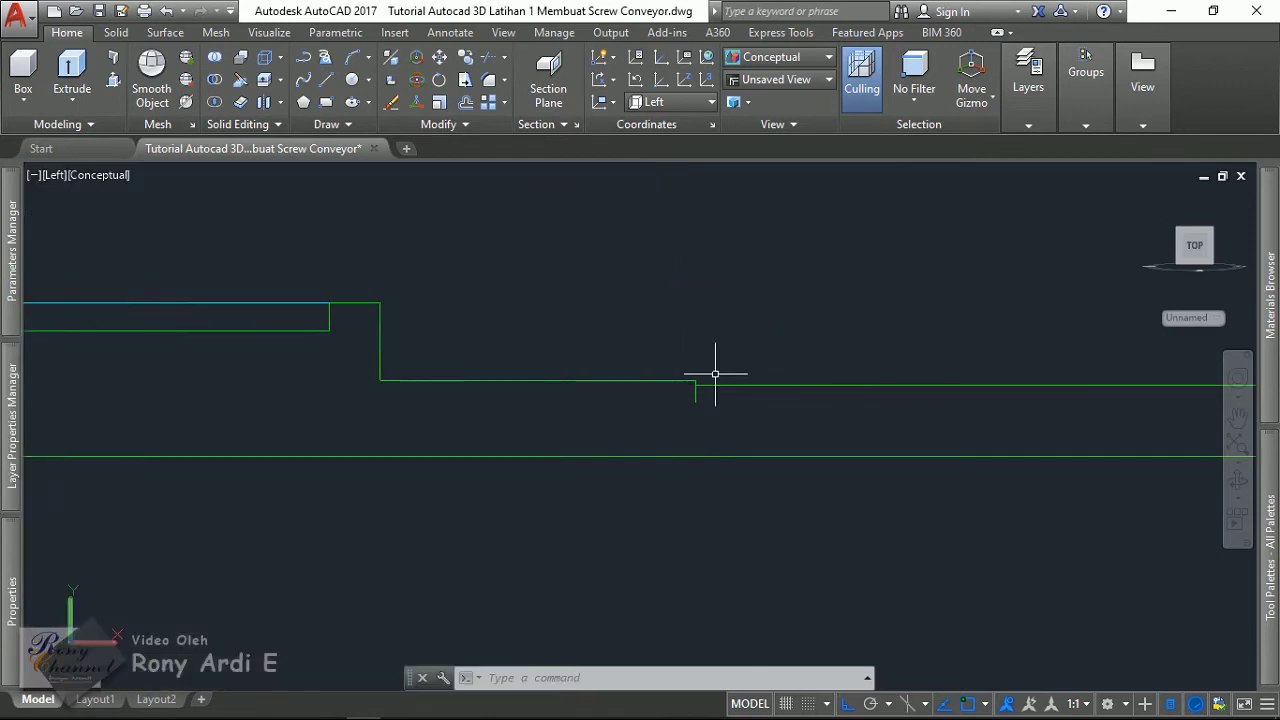
pyautogui.scroll(5, 684, 422)
# - Trim the overhanging line ends at the step with TRIM (TR)
pyautogui.write('tr')
pyautogui.press('Return')
pyautogui.press('Return')
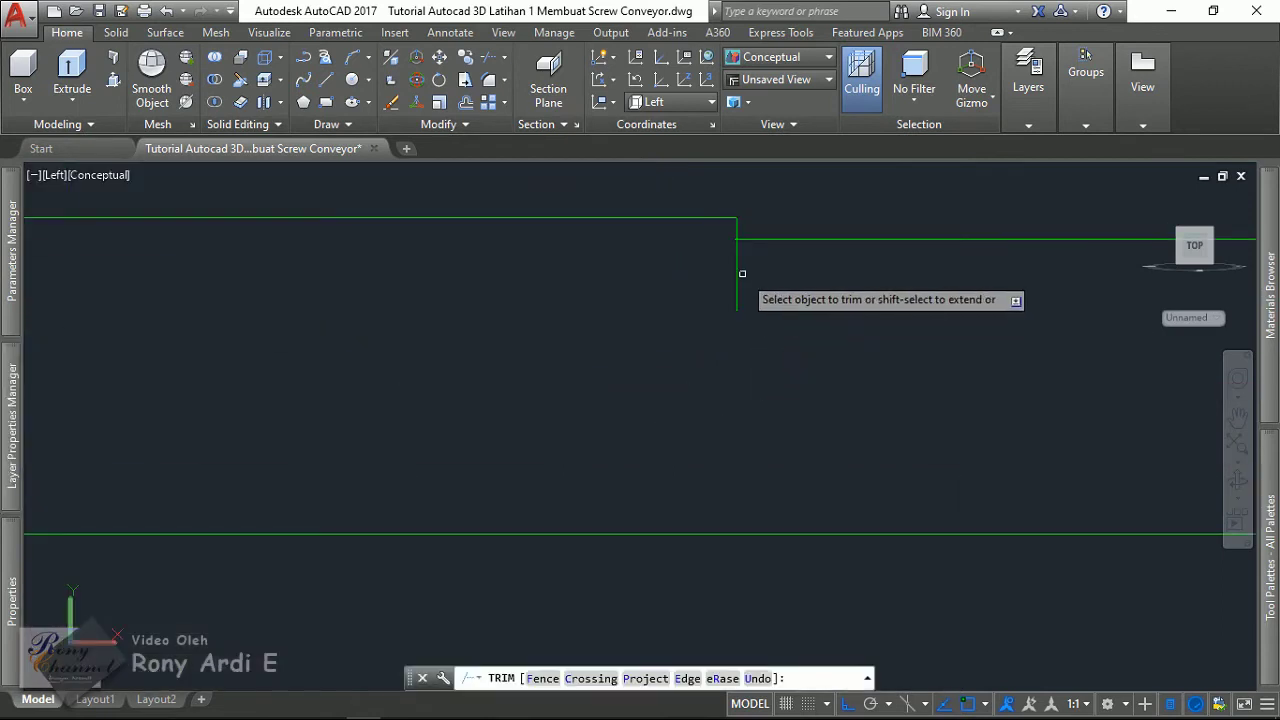
pyautogui.scroll(6, 738, 273)
pyautogui.scroll(1, 665, 315)
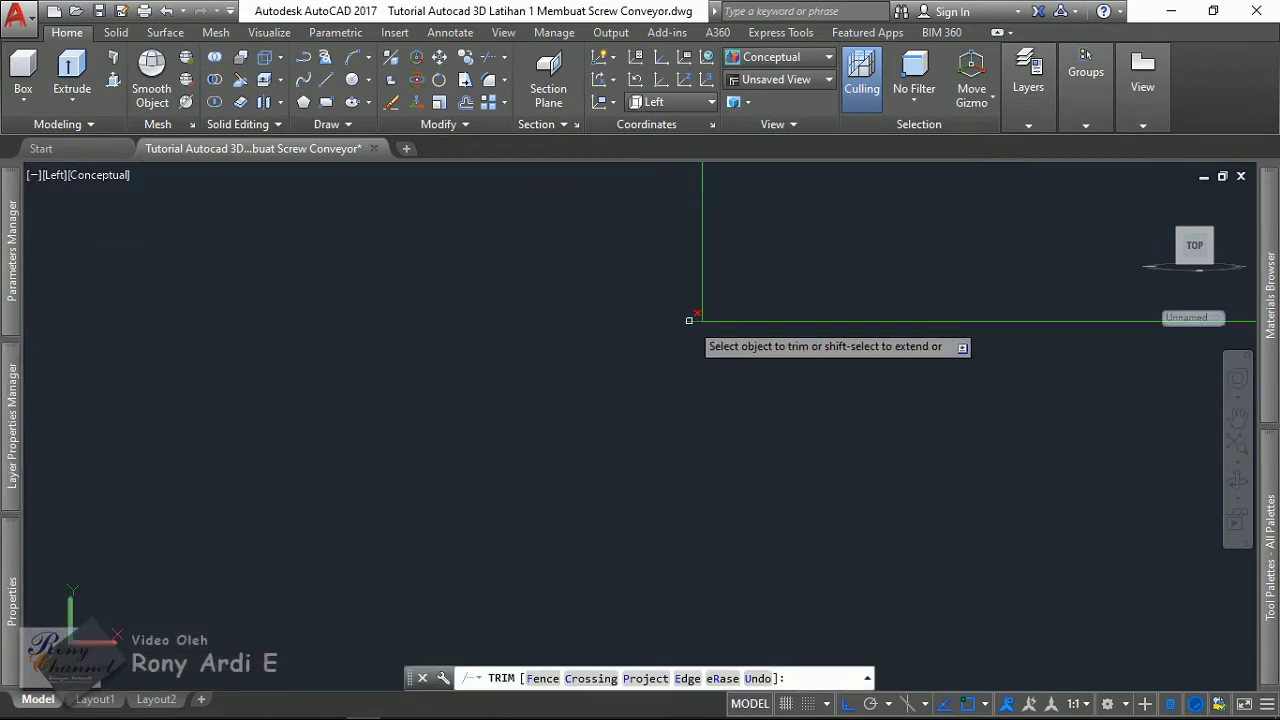
pyautogui.press('Escape')
pyautogui.scroll(-3, 600, 340)
pyautogui.scroll(-2, 791, 286)
pyautogui.scroll(1, 744, 269)
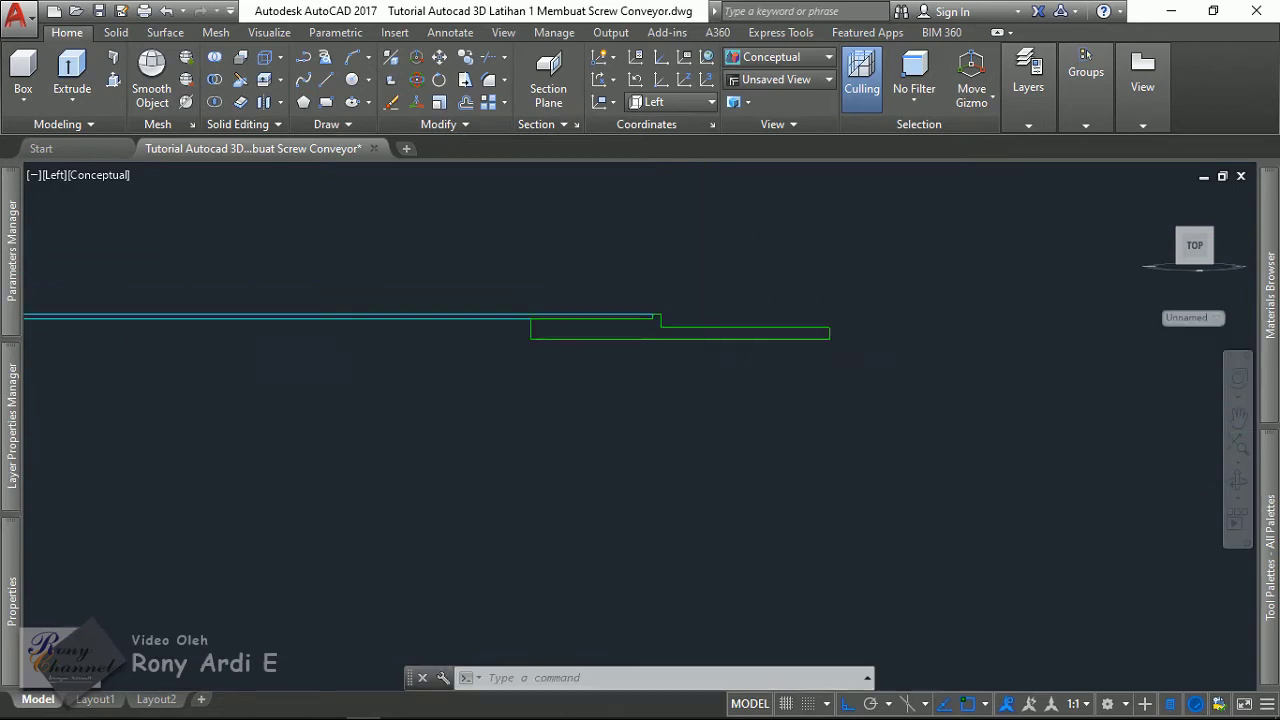
pyautogui.scroll(1, 589, 260)
# - Create a region from the window-selected green profile lines using Draw > Region
pyautogui.click(434, 124)
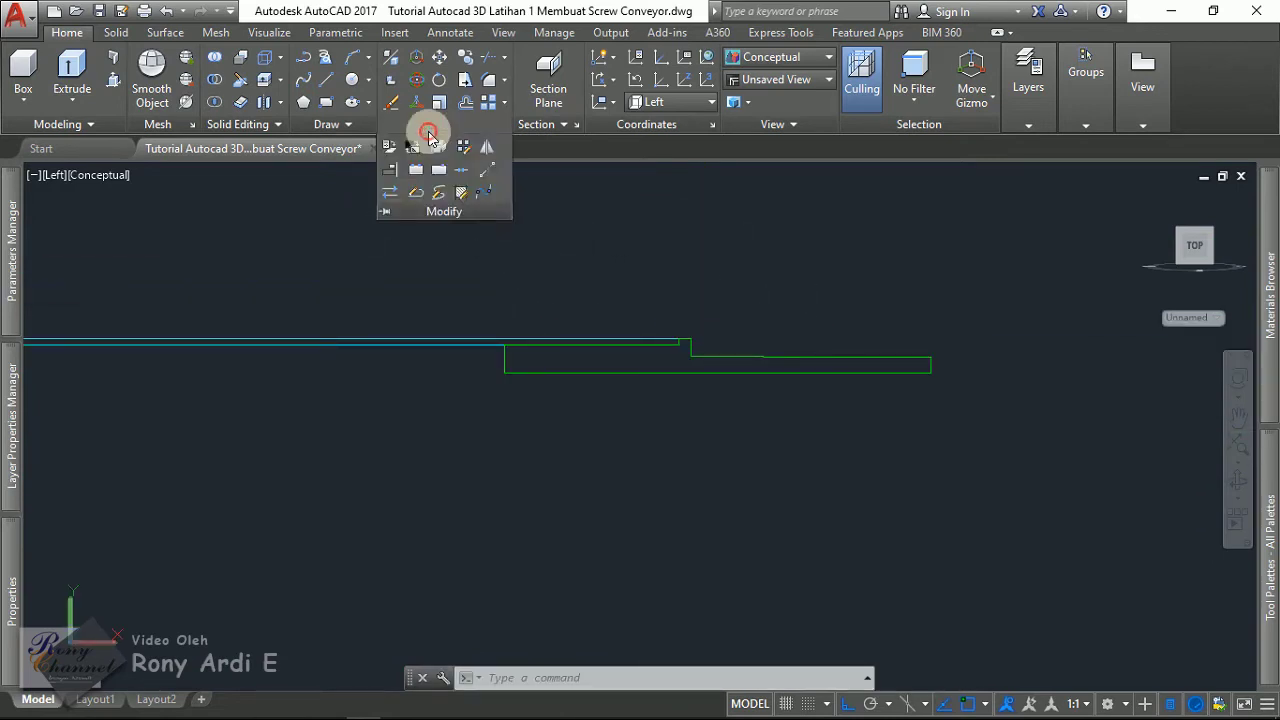
pyautogui.click(338, 127)
pyautogui.click(372, 168)
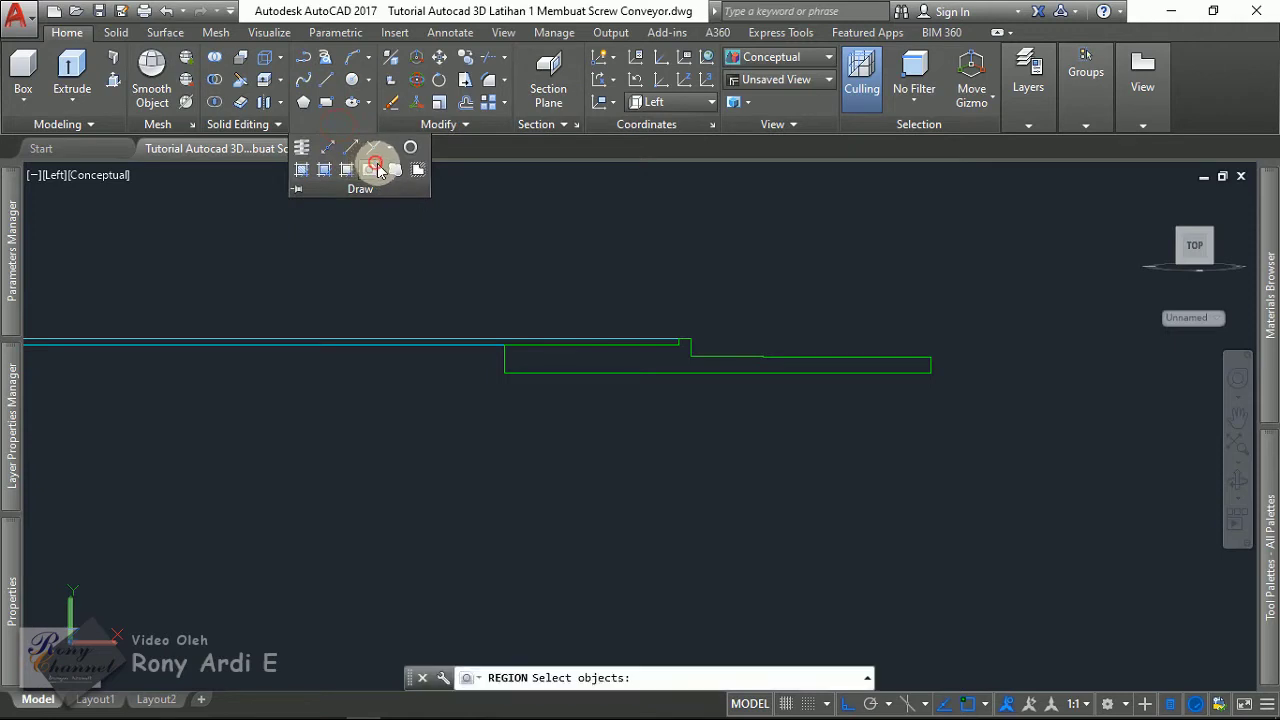
pyautogui.click(447, 273)
pyautogui.click(1007, 449)
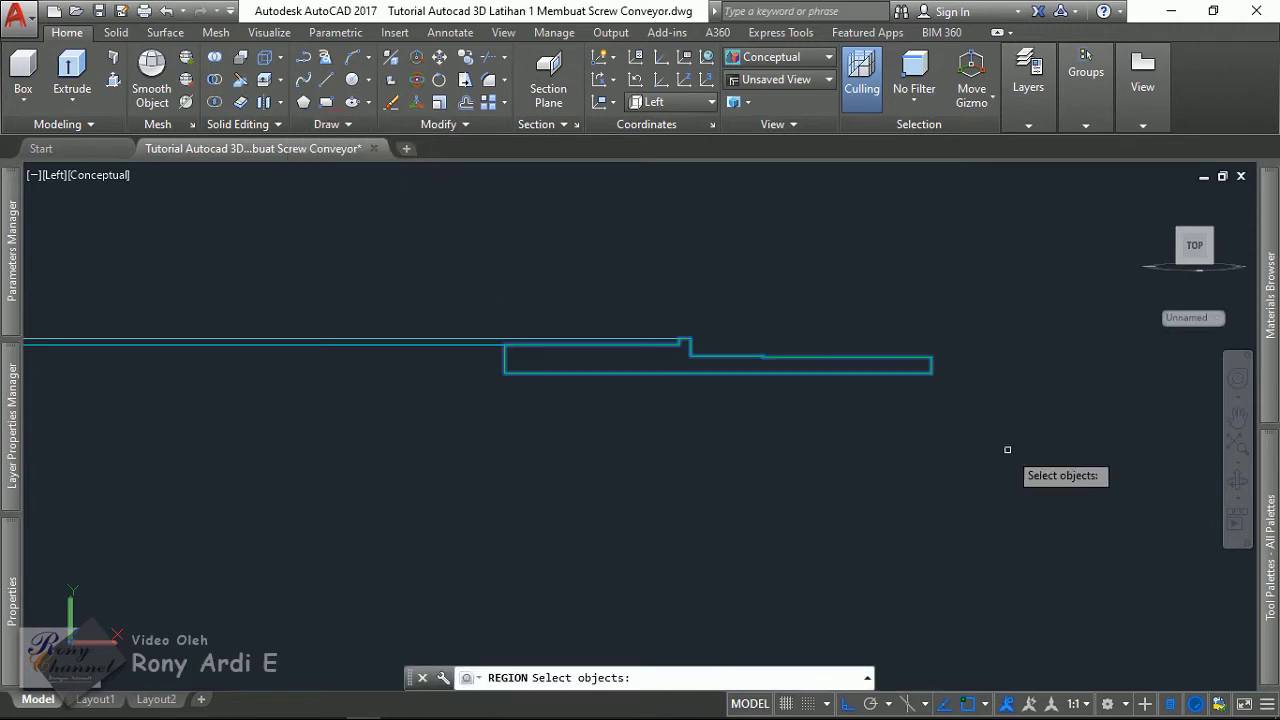
pyautogui.press('Return')
pyautogui.scroll(3, 815, 357)
pyautogui.scroll(-8, 970, 336)
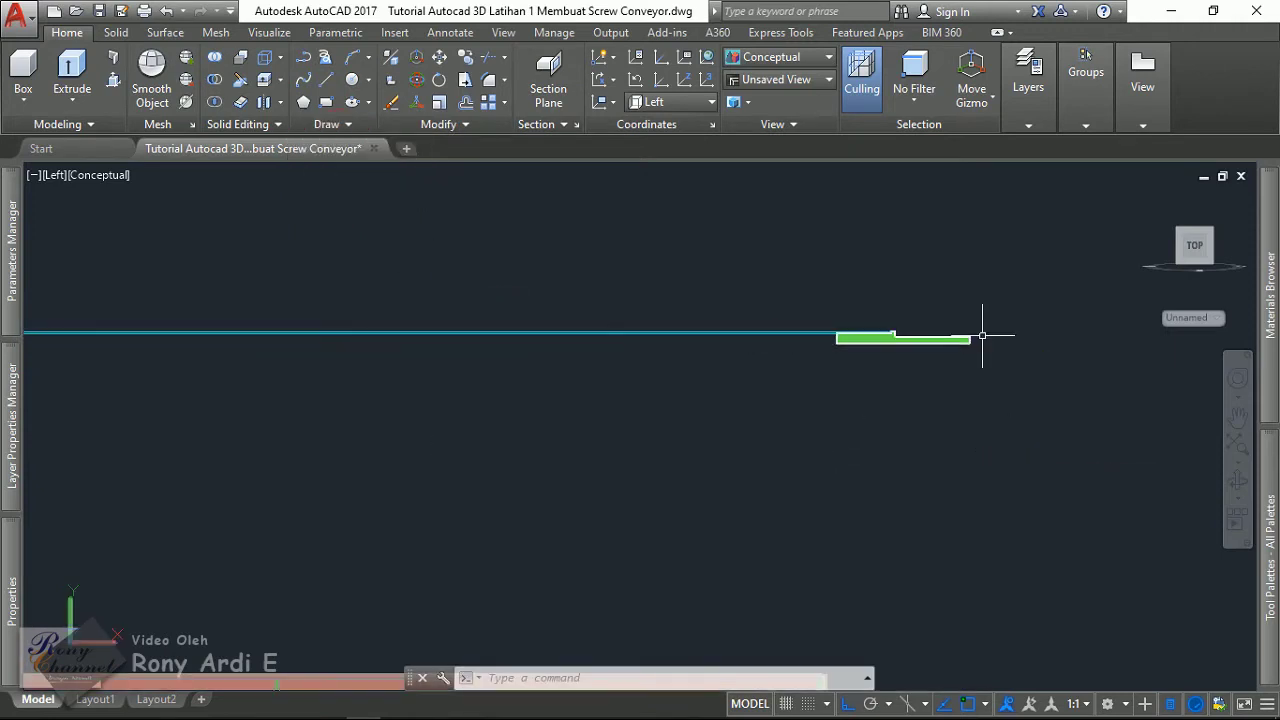
pyautogui.scroll(2, 937, 352)
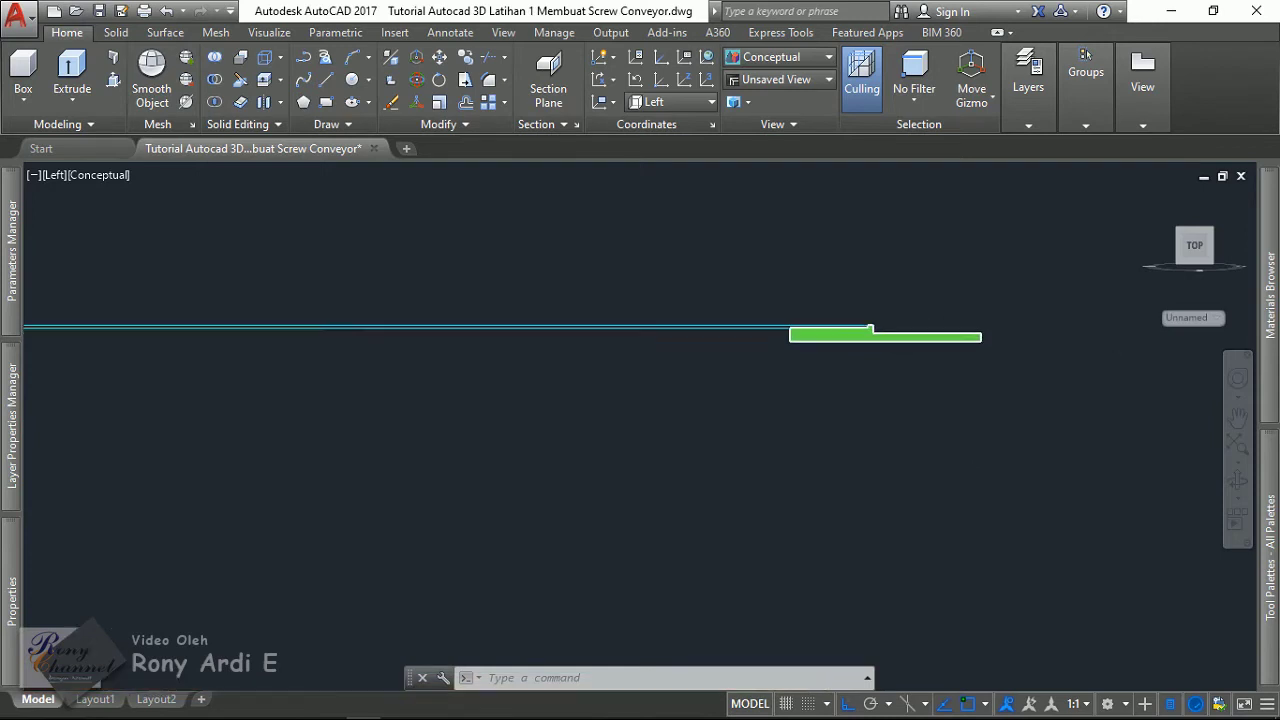
pyautogui.scroll(4, 935, 355)
pyautogui.scroll(2, 886, 338)
# - Select the new green region to confirm it is a single filled shape
pyautogui.click(829, 297)
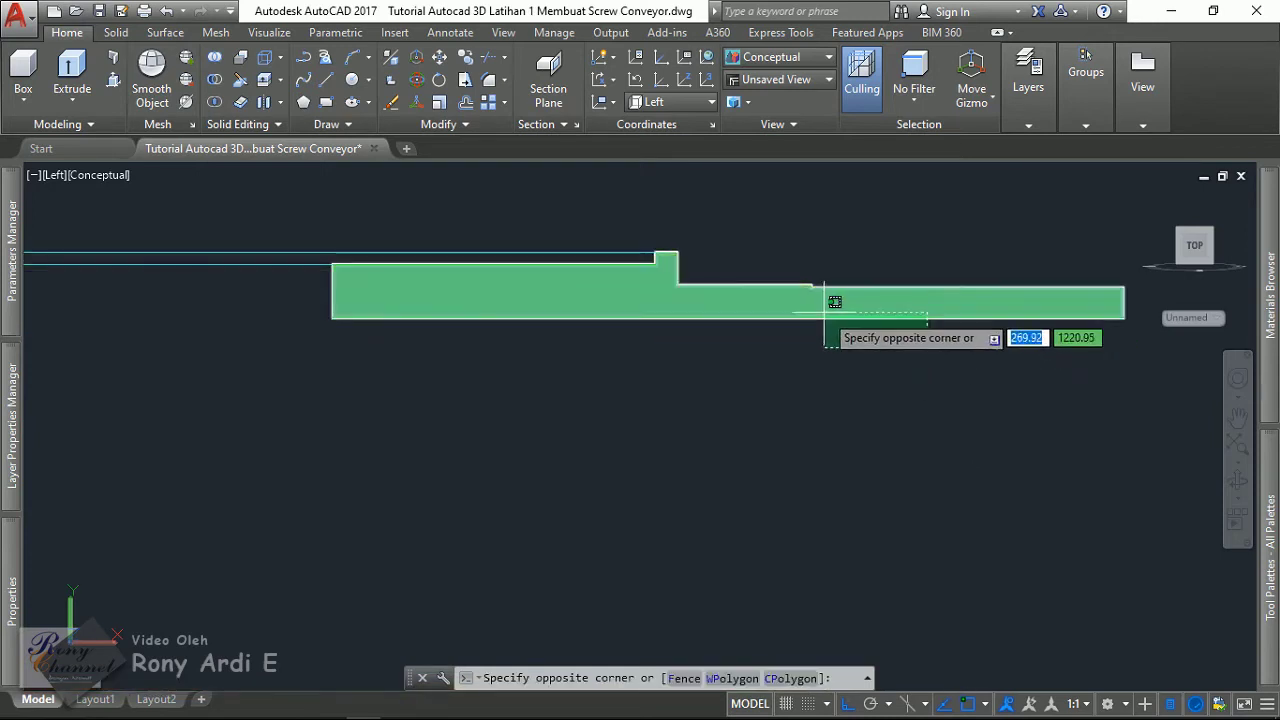
pyautogui.click(695, 421)
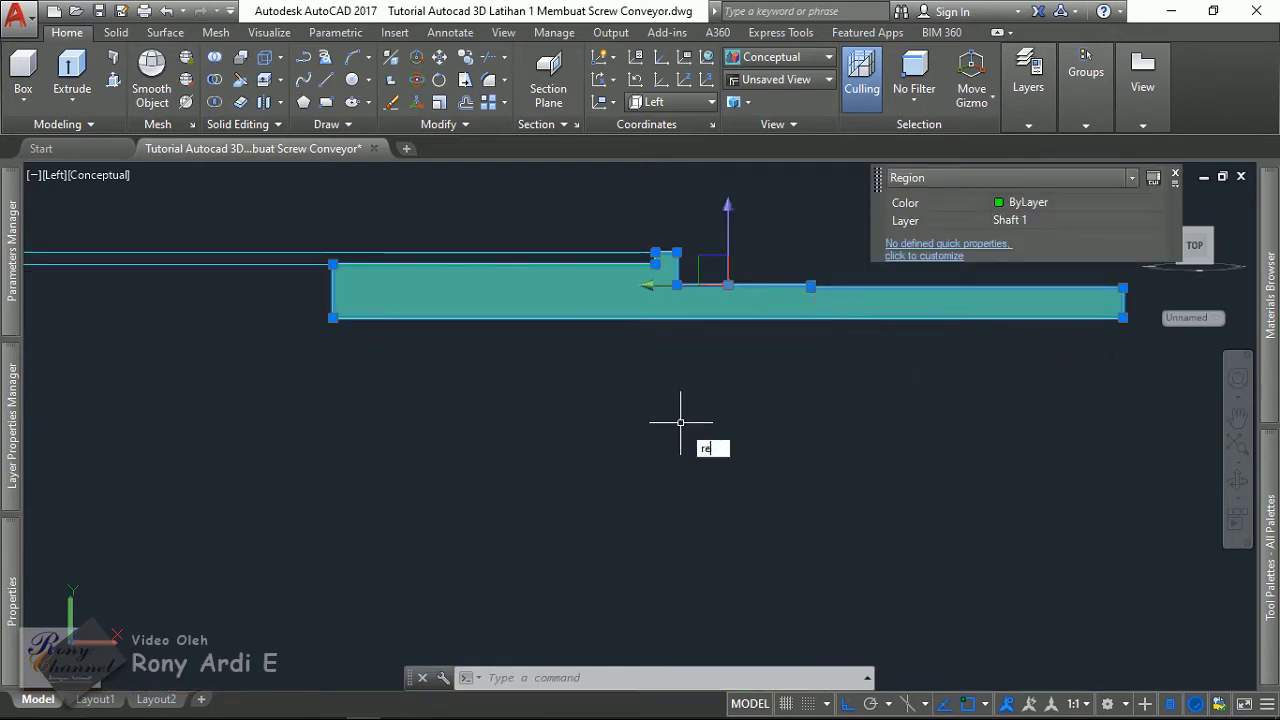
pyautogui.press('Escape')
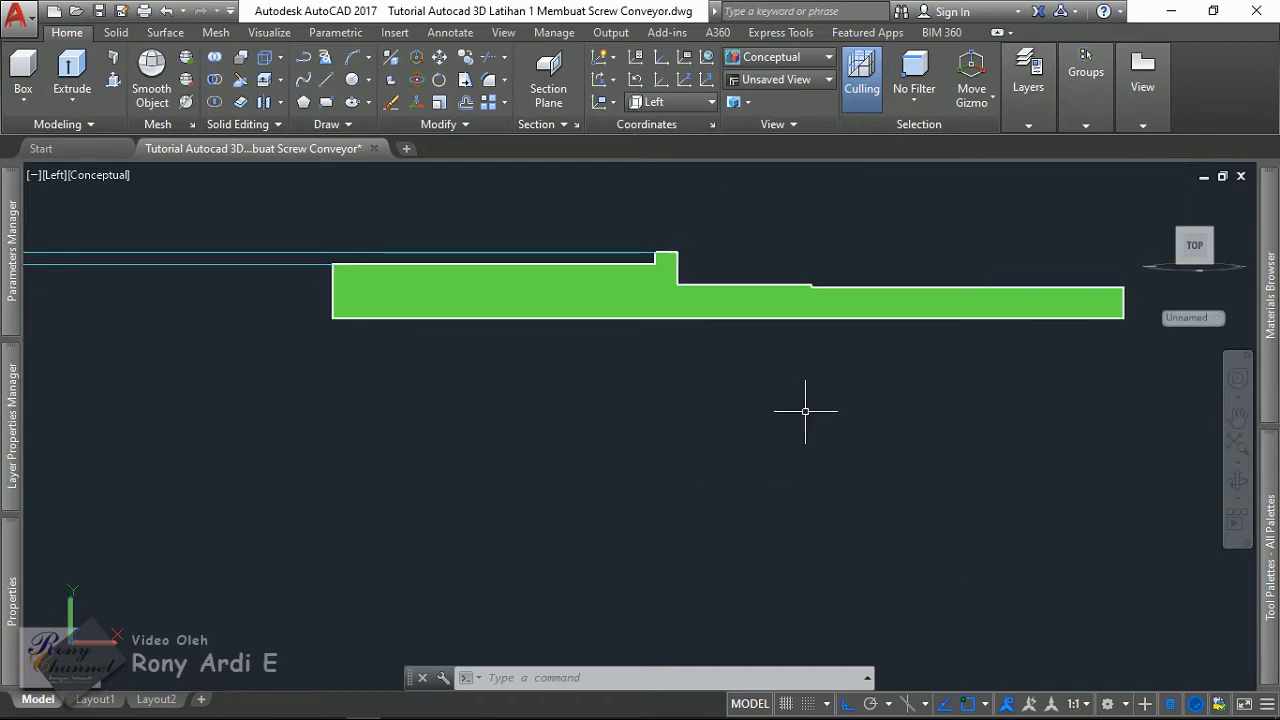
pyautogui.click(970, 360)
pyautogui.click(914, 277)
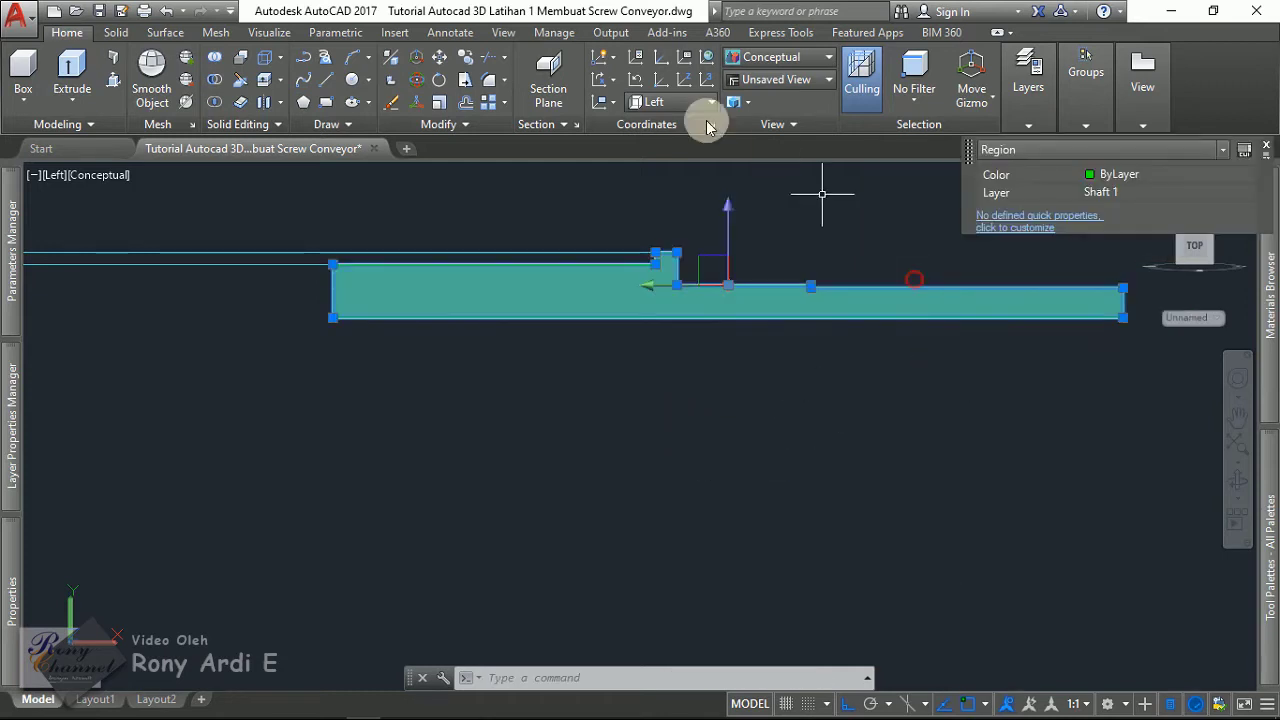
pyautogui.click(115, 32)
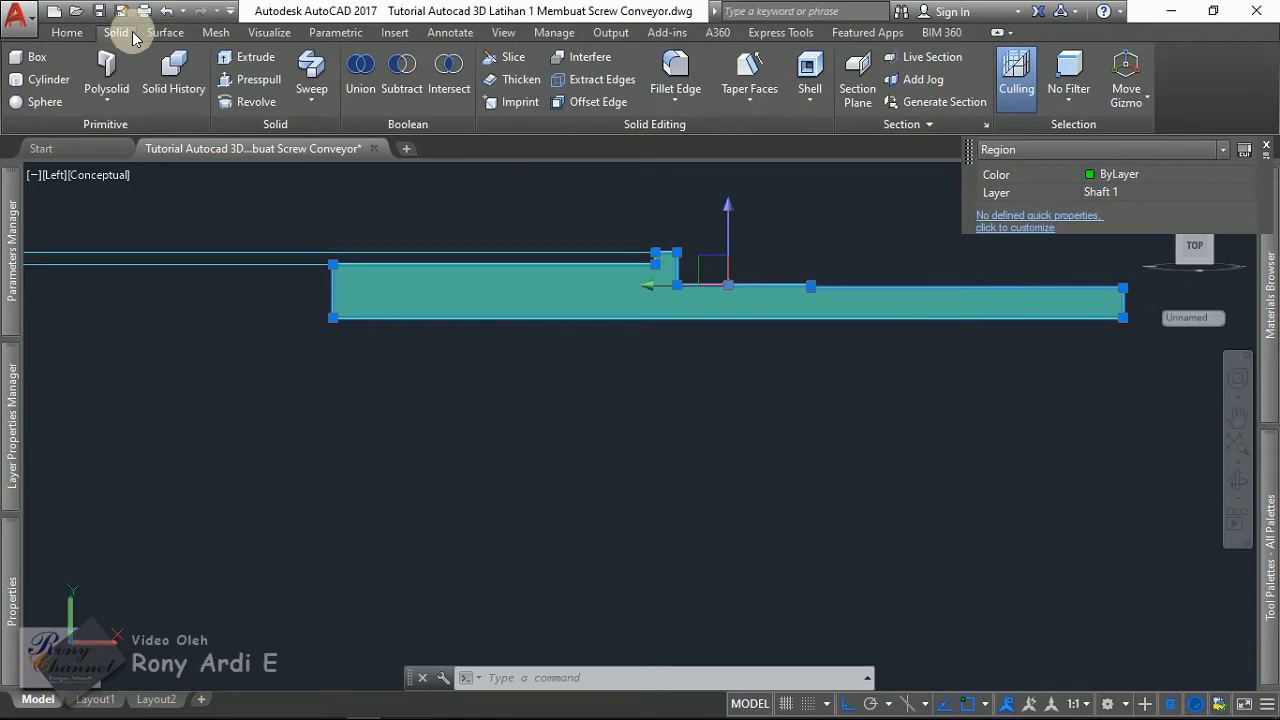
pyautogui.click(252, 101)
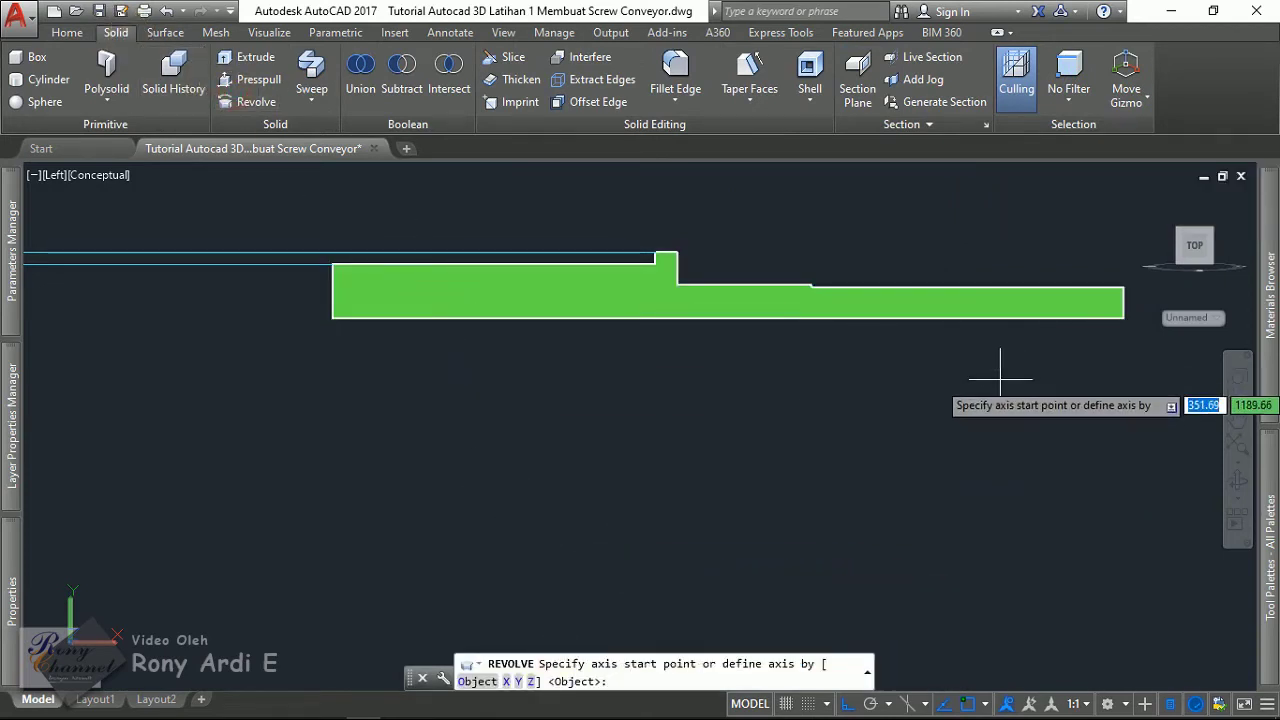
pyautogui.press('Escape')
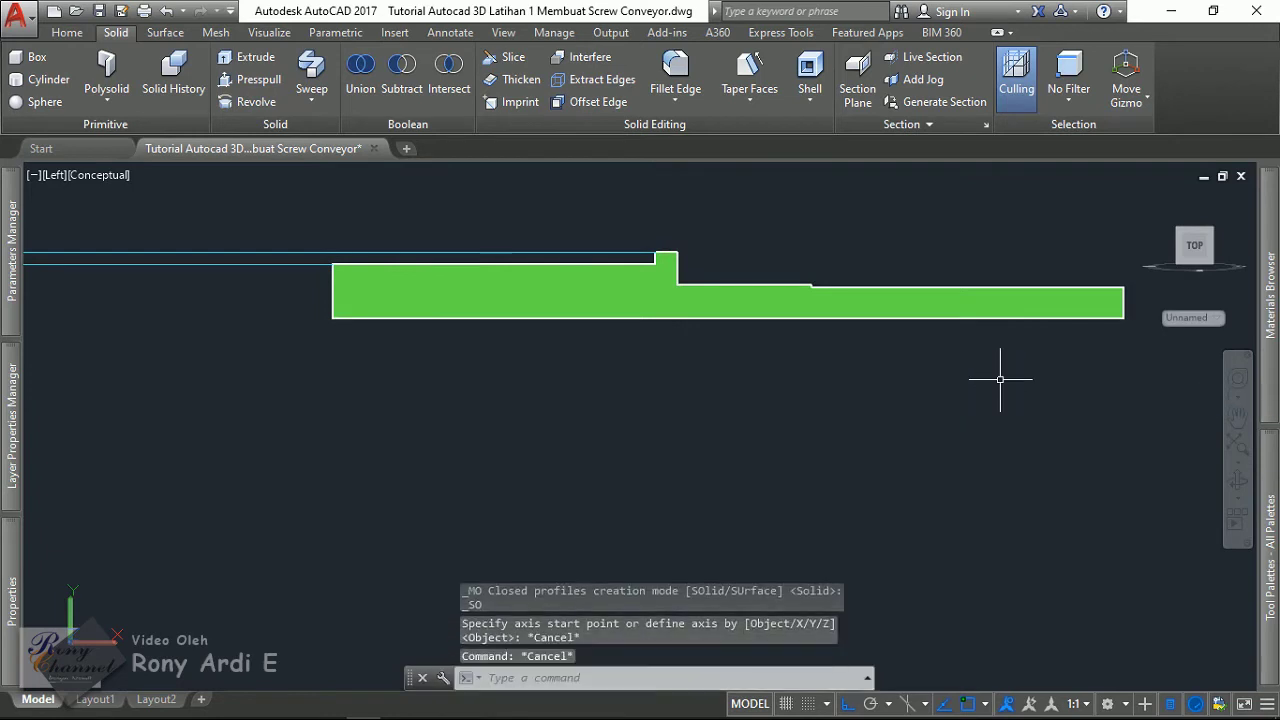
pyautogui.click(268, 105)
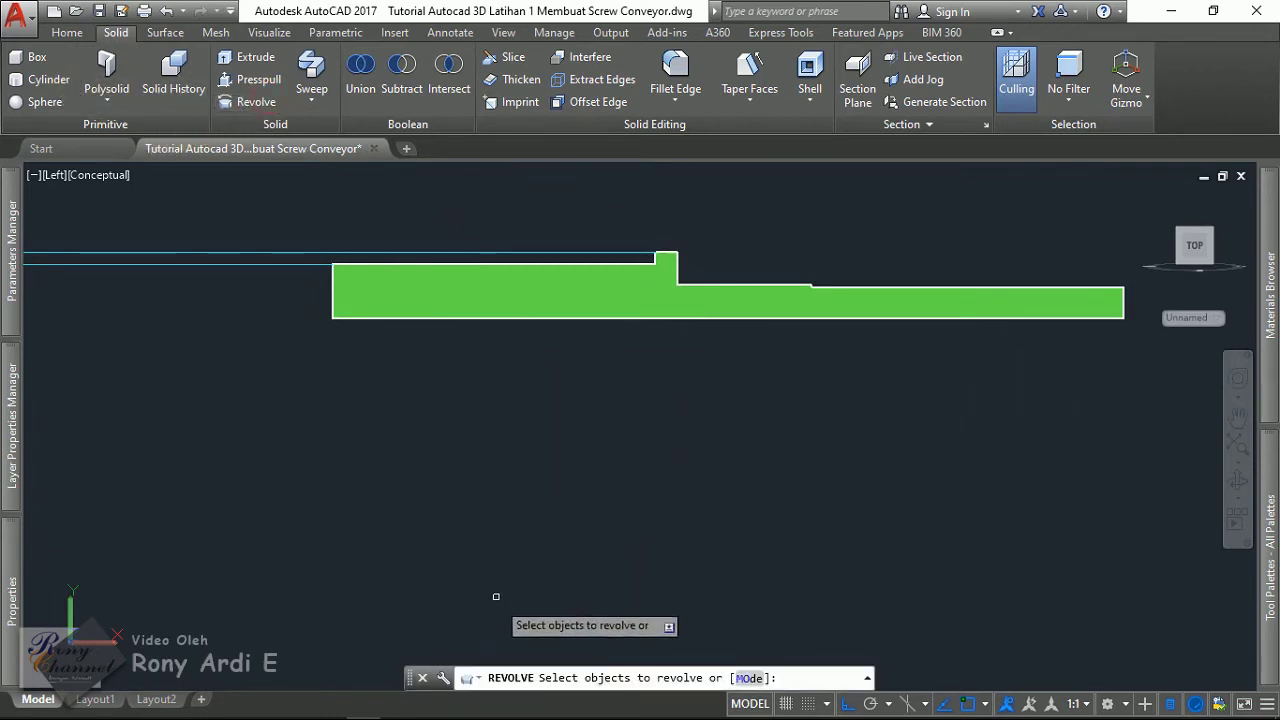
pyautogui.click(755, 312)
pyautogui.press('Return')
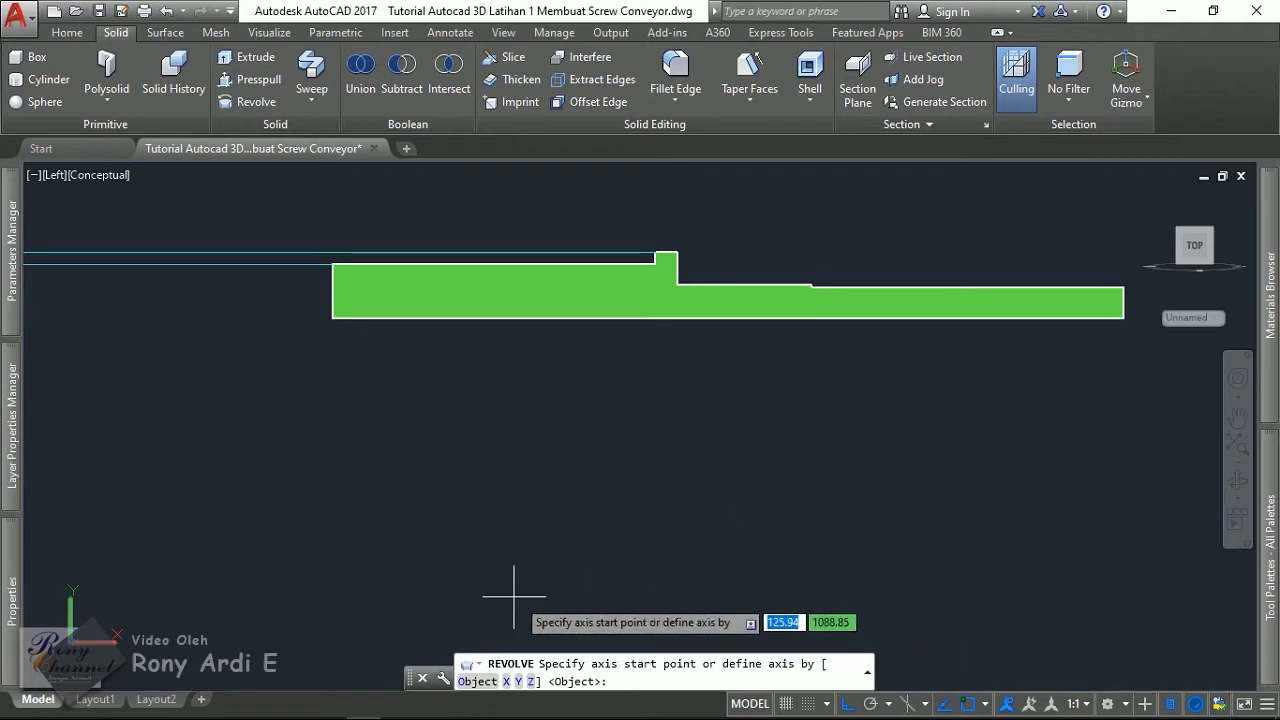
pyautogui.scroll(-2, 332, 317)
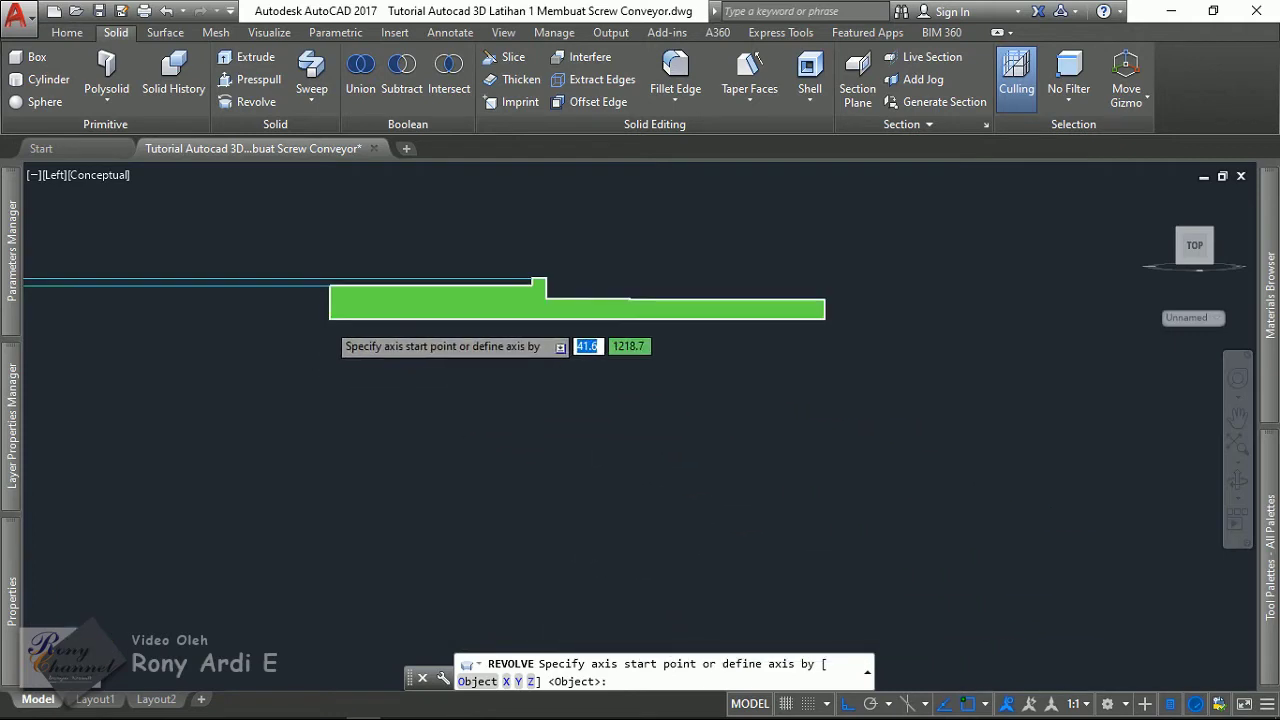
pyautogui.scroll(1, 330, 318)
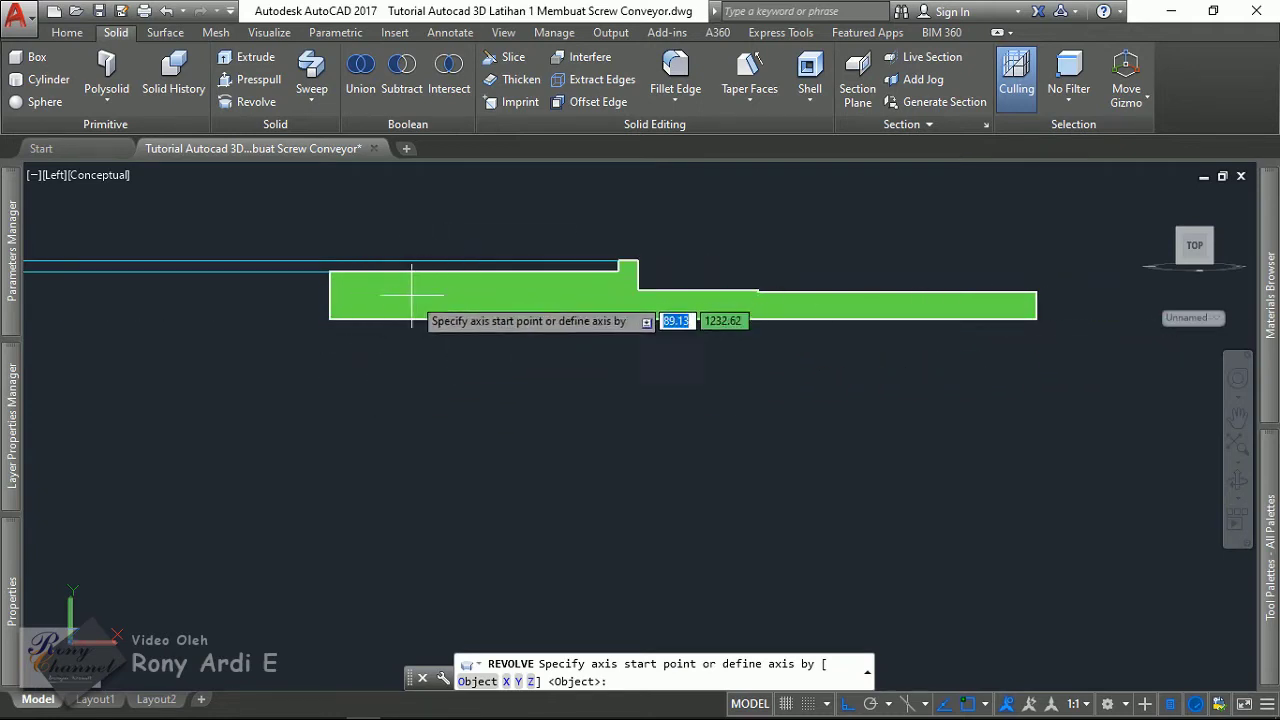
pyautogui.click(330, 318)
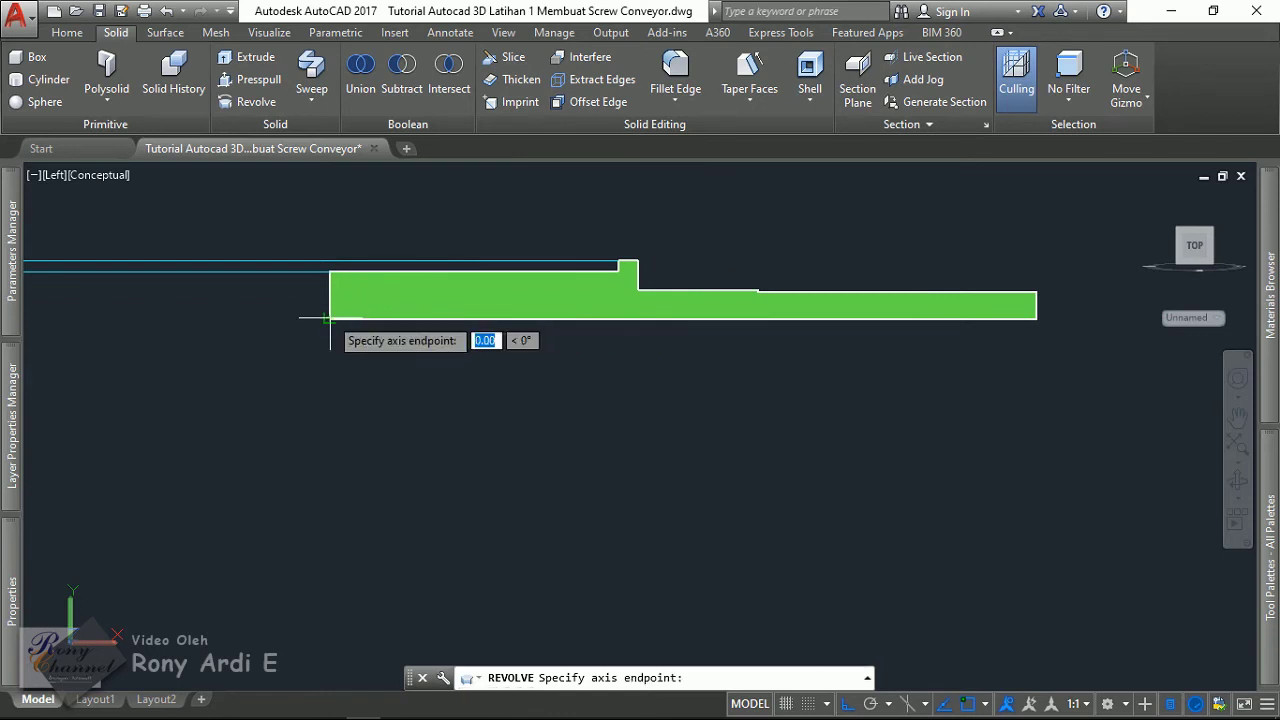
pyautogui.scroll(-2, 330, 318)
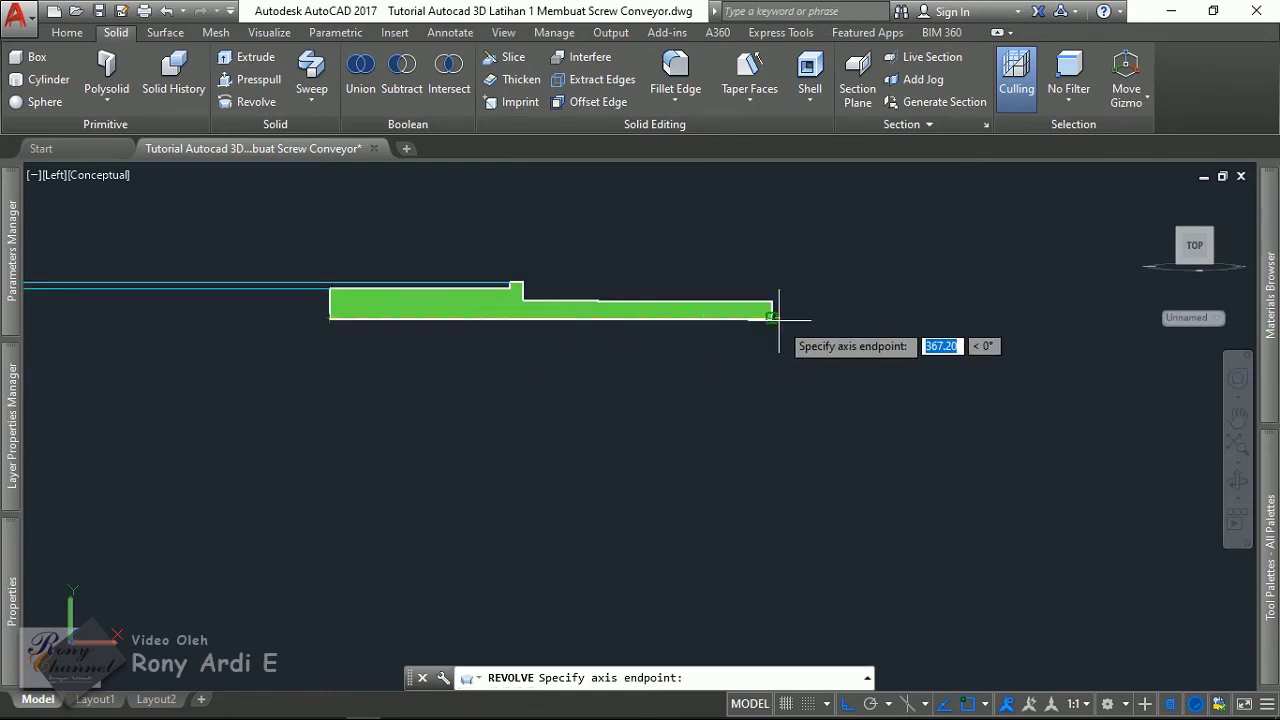
pyautogui.scroll(4, 771, 318)
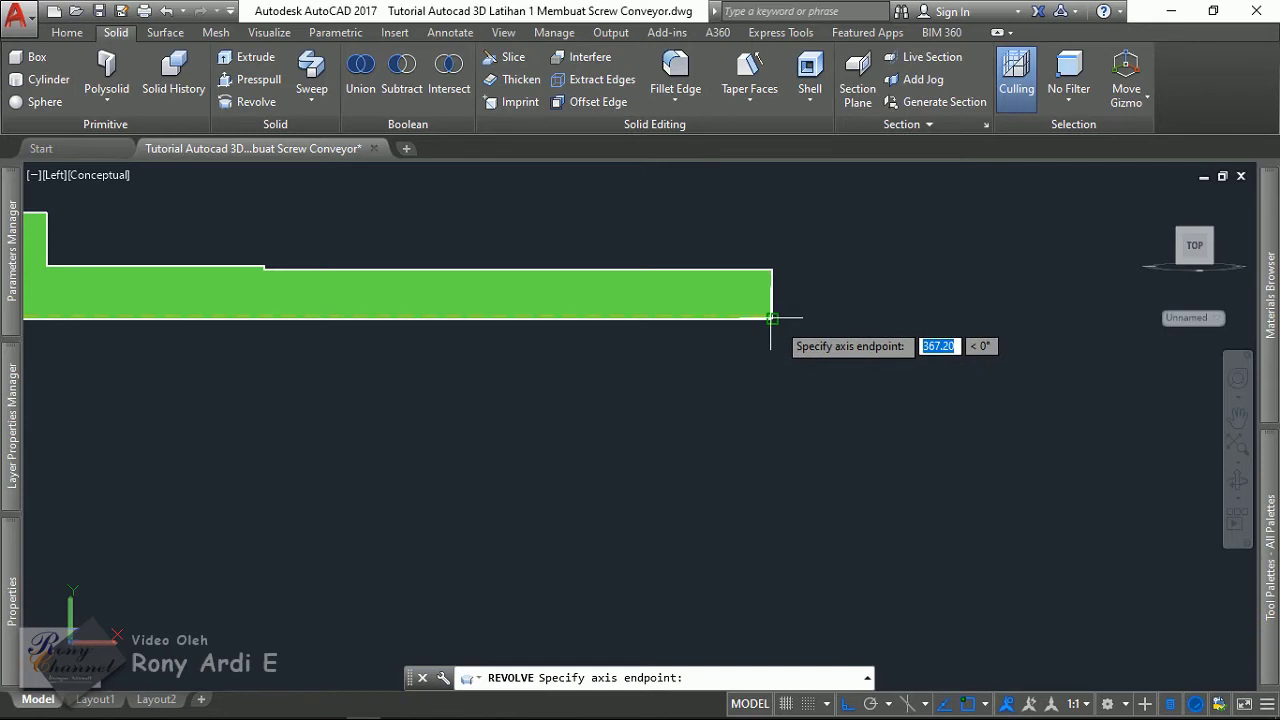
pyautogui.scroll(2, 771, 318)
pyautogui.scroll(-3, 850, 340)
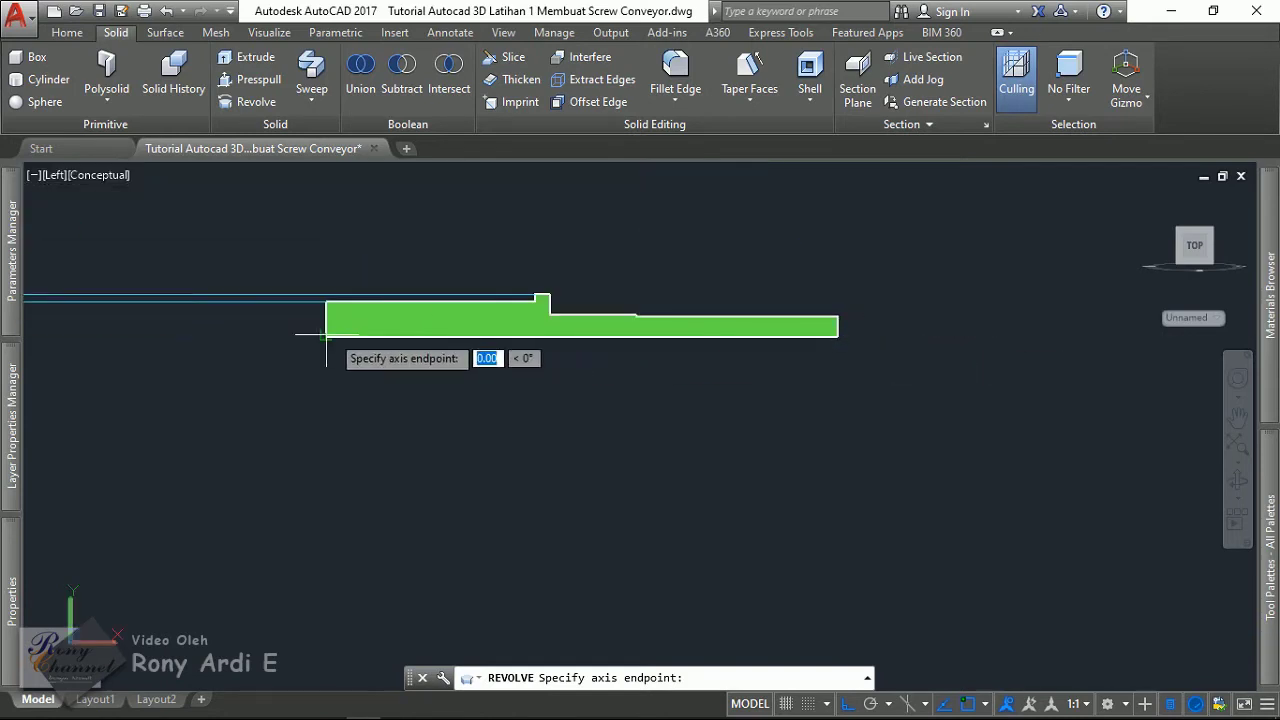
pyautogui.scroll(3, 381, 313)
pyautogui.scroll(1, 337, 337)
pyautogui.click(314, 366)
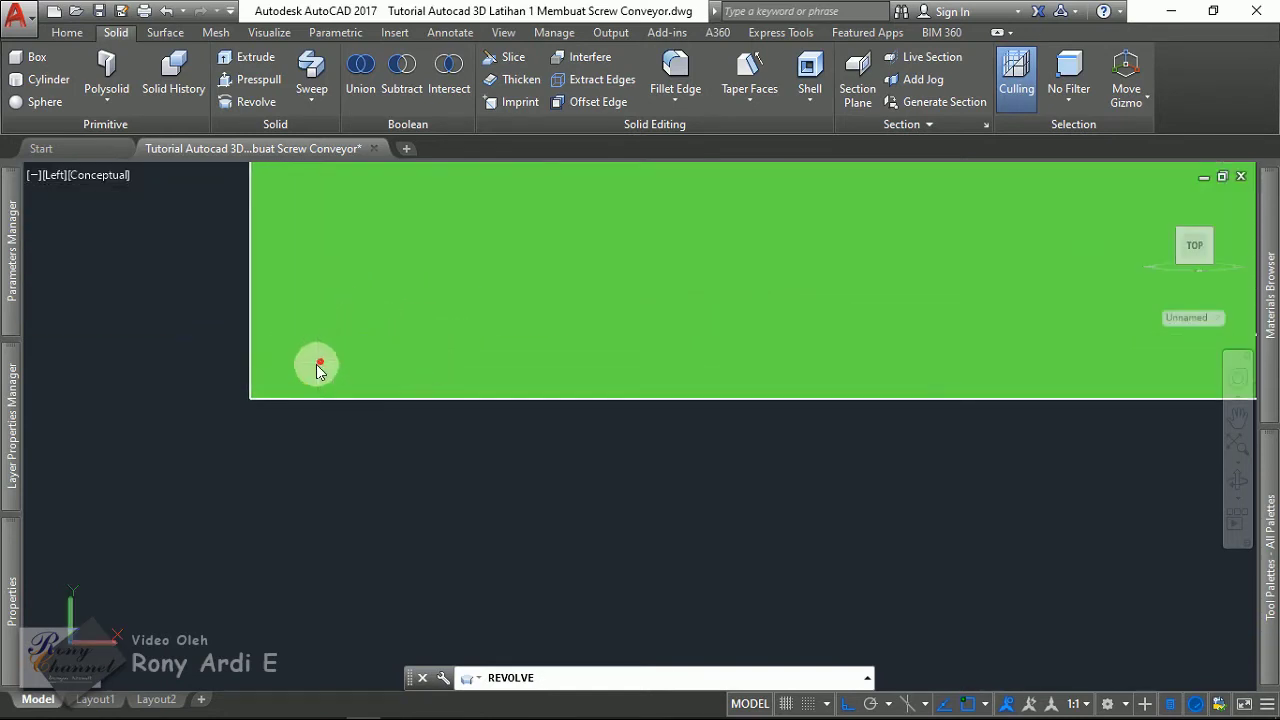
pyautogui.press('Return')
pyautogui.scroll(-3, 320, 394)
pyautogui.scroll(-1, 453, 432)
pyautogui.click(453, 432)
pyautogui.click(343, 306)
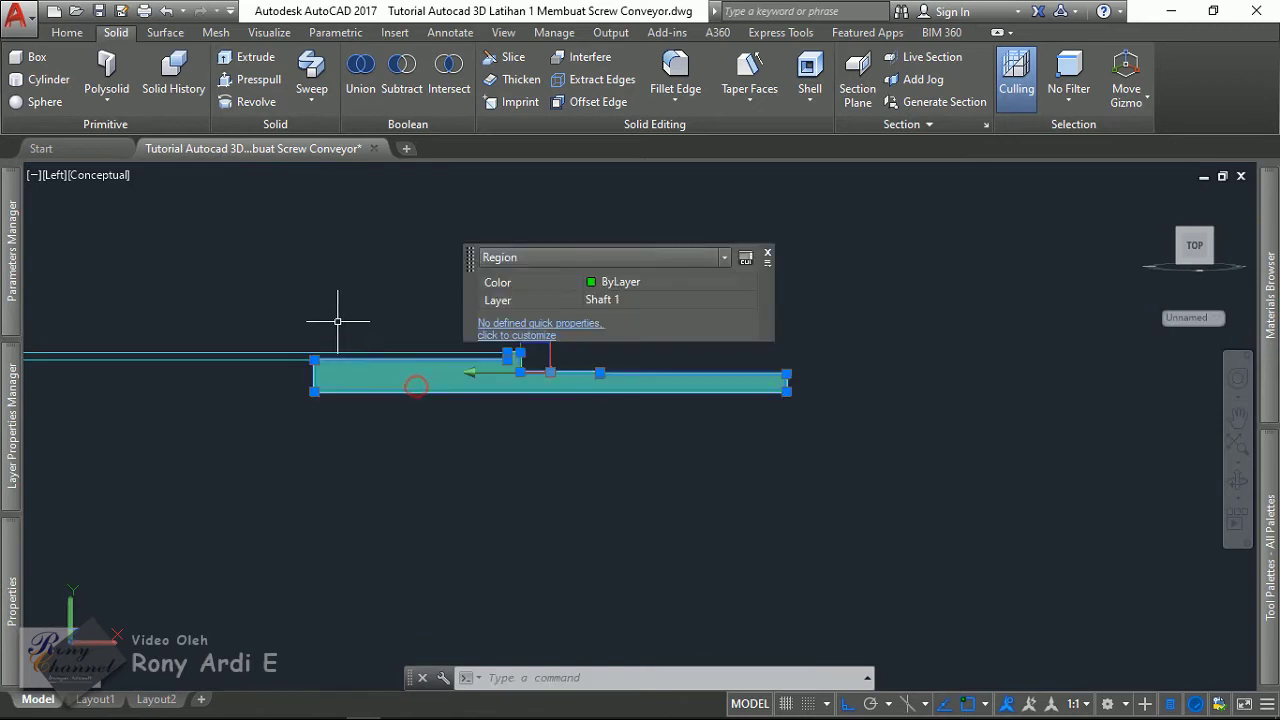
pyautogui.press('Escape')
pyautogui.click(257, 103)
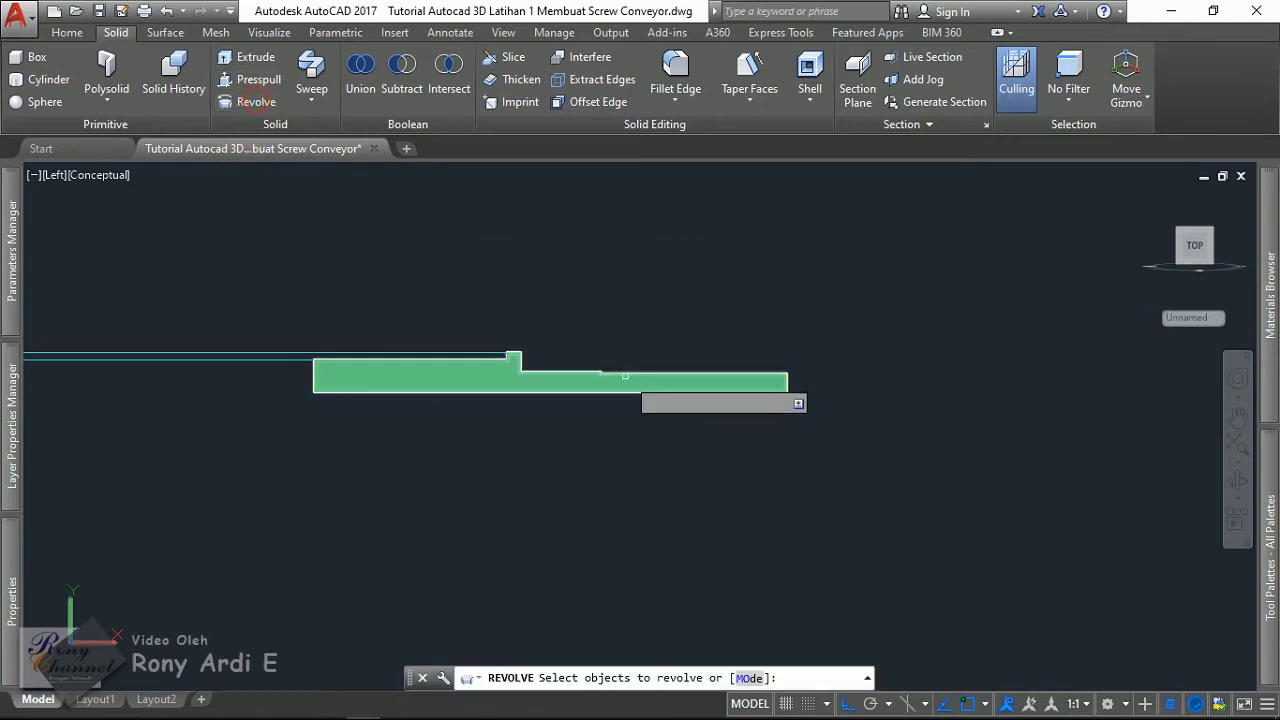
pyautogui.click(574, 388)
pyautogui.press('Return')
pyautogui.scroll(1, 349, 371)
pyautogui.scroll(2, 200, 423)
pyautogui.scroll(1, 325, 402)
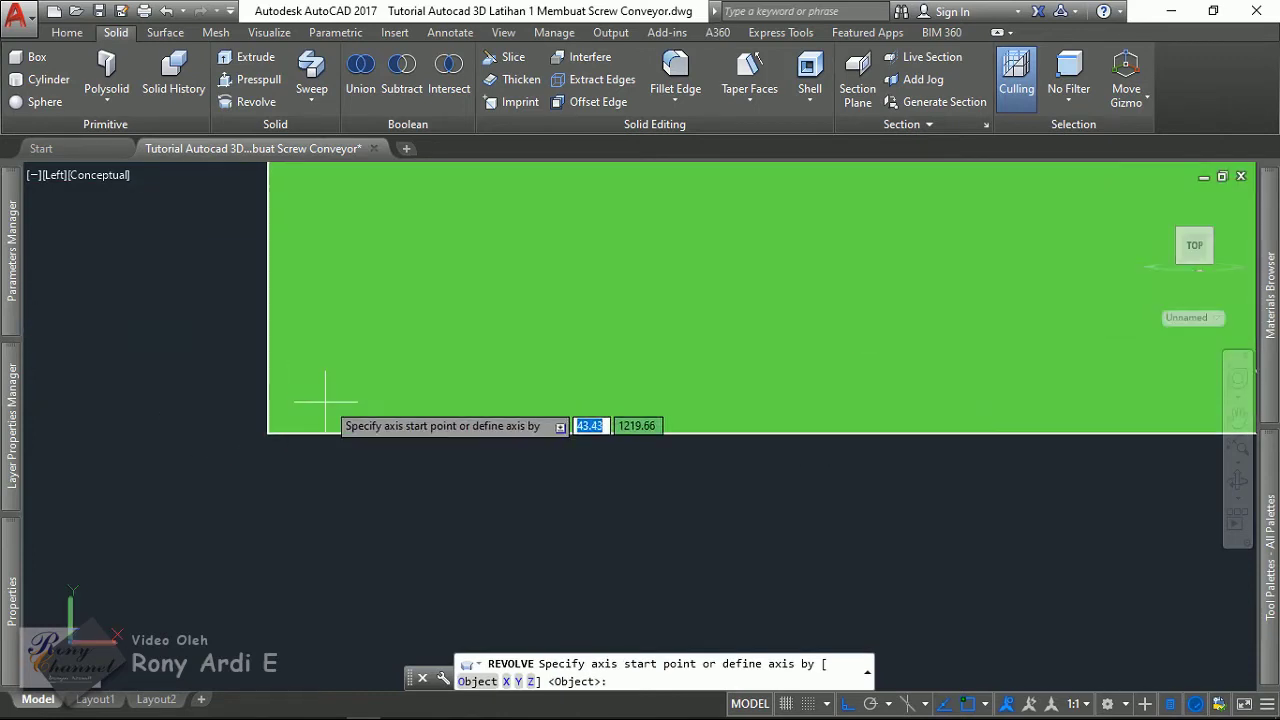
pyautogui.click(268, 433)
pyautogui.scroll(-3, 271, 433)
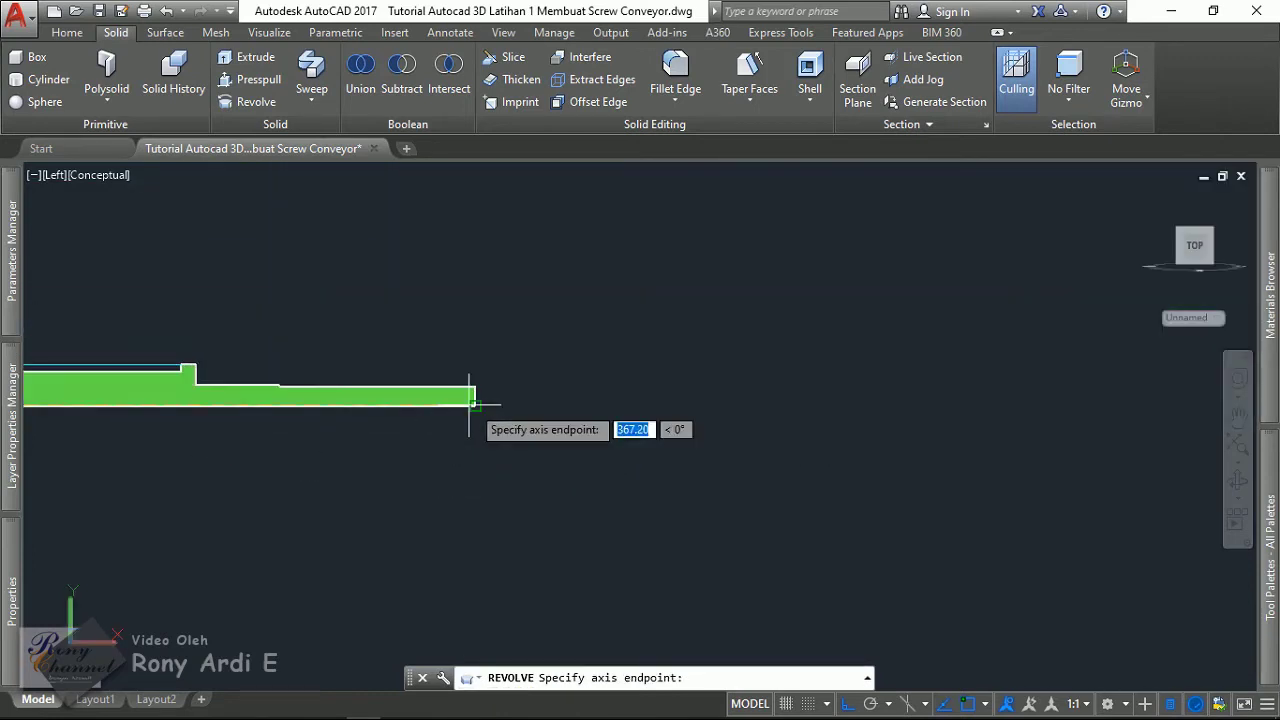
pyautogui.scroll(2, 455, 415)
pyautogui.scroll(2, 491, 371)
pyautogui.click(497, 354)
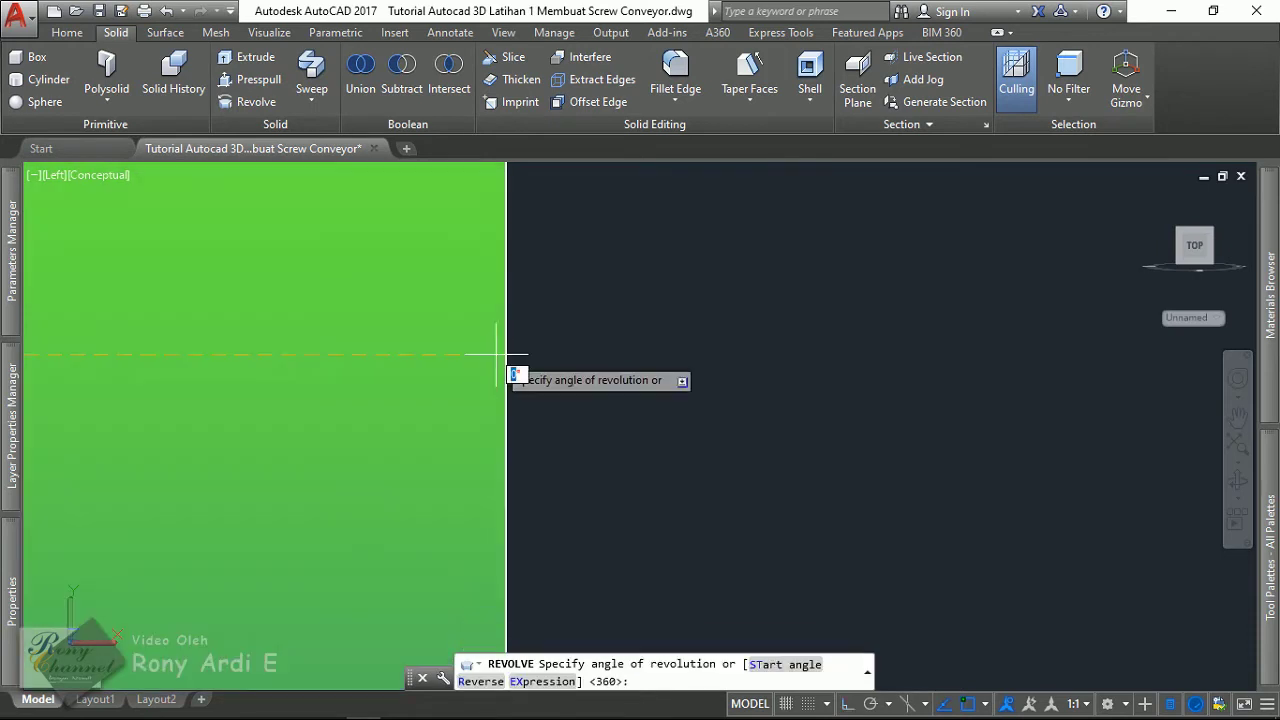
pyautogui.scroll(-2, 560, 356)
pyautogui.scroll(-1, 650, 365)
pyautogui.scroll(-2, 695, 340)
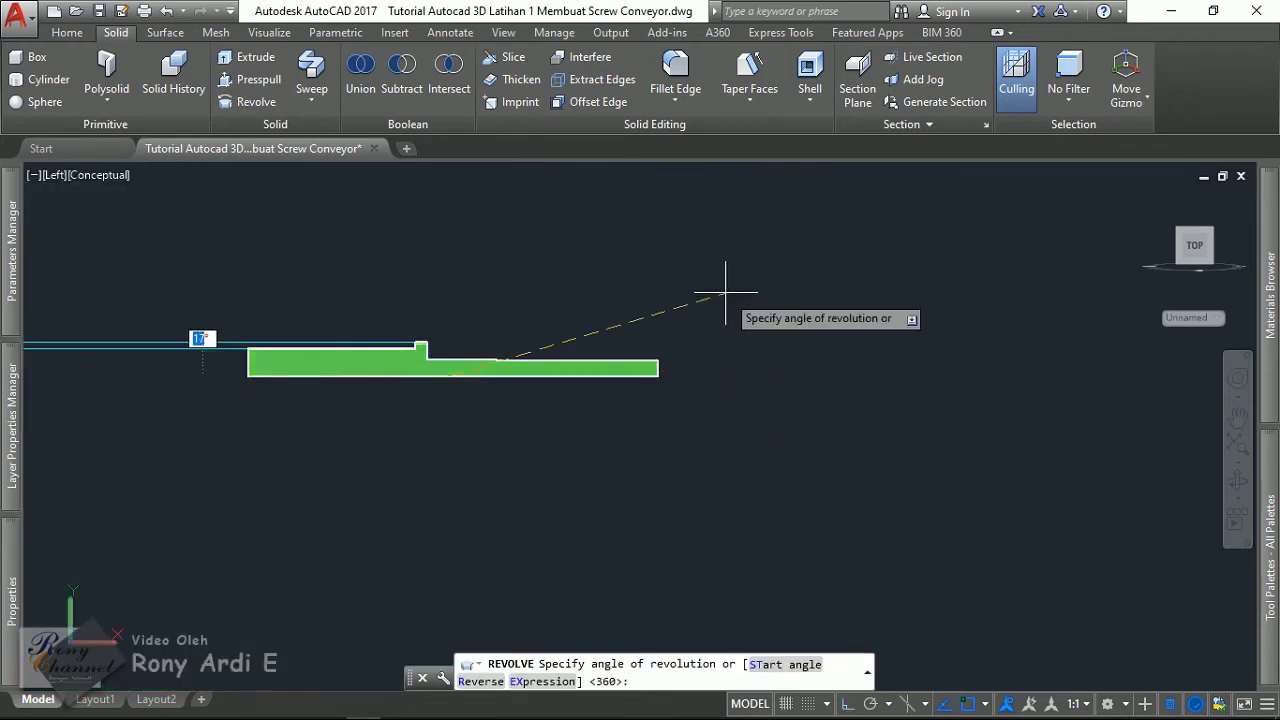
pyautogui.press('Escape')
pyautogui.scroll(2, 714, 420)
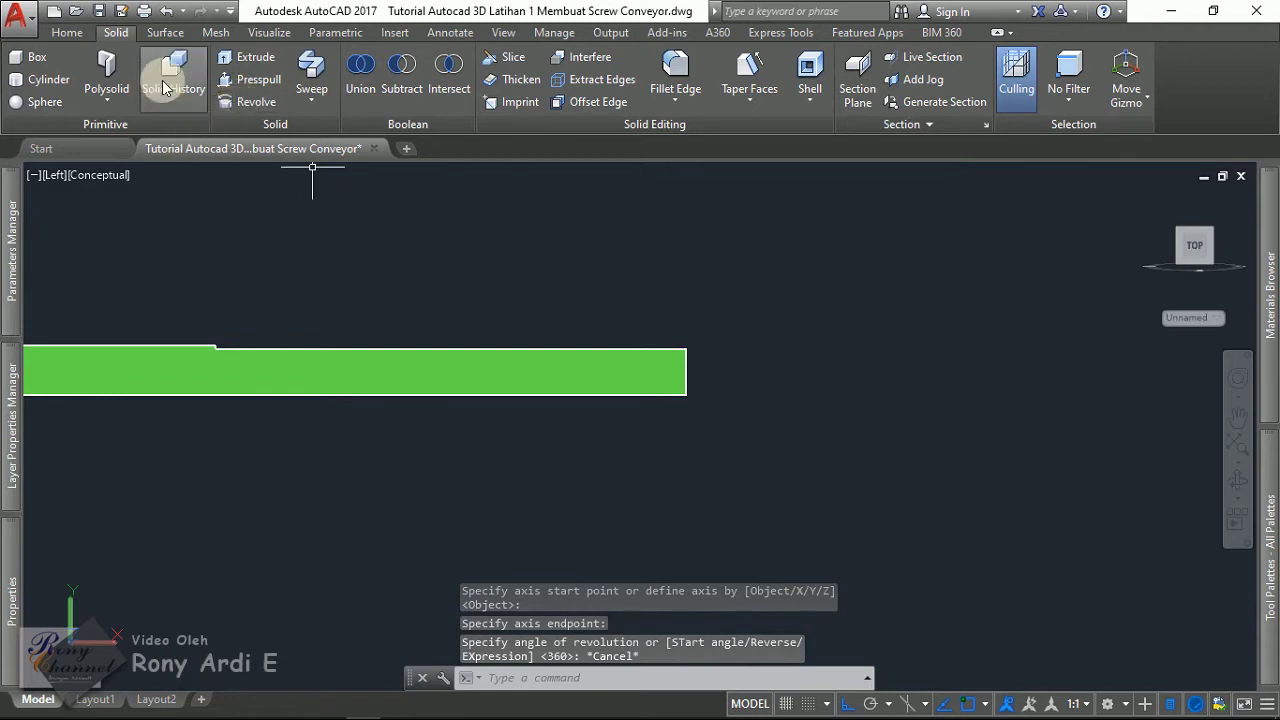
pyautogui.click(250, 100)
# - Revolve the green Shaft 1 region 360° about its bottom edge into a shaded stepped shaft end
pyautogui.click(571, 418)
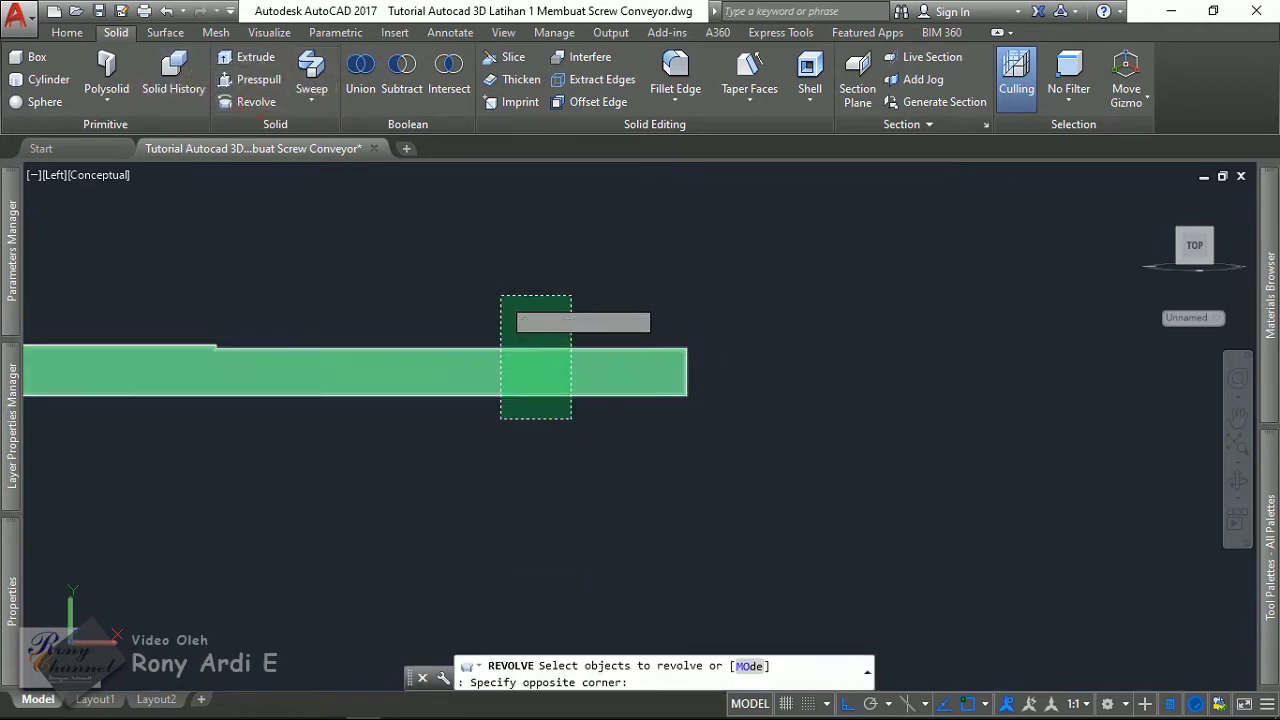
pyautogui.click(499, 294)
pyautogui.press('Return')
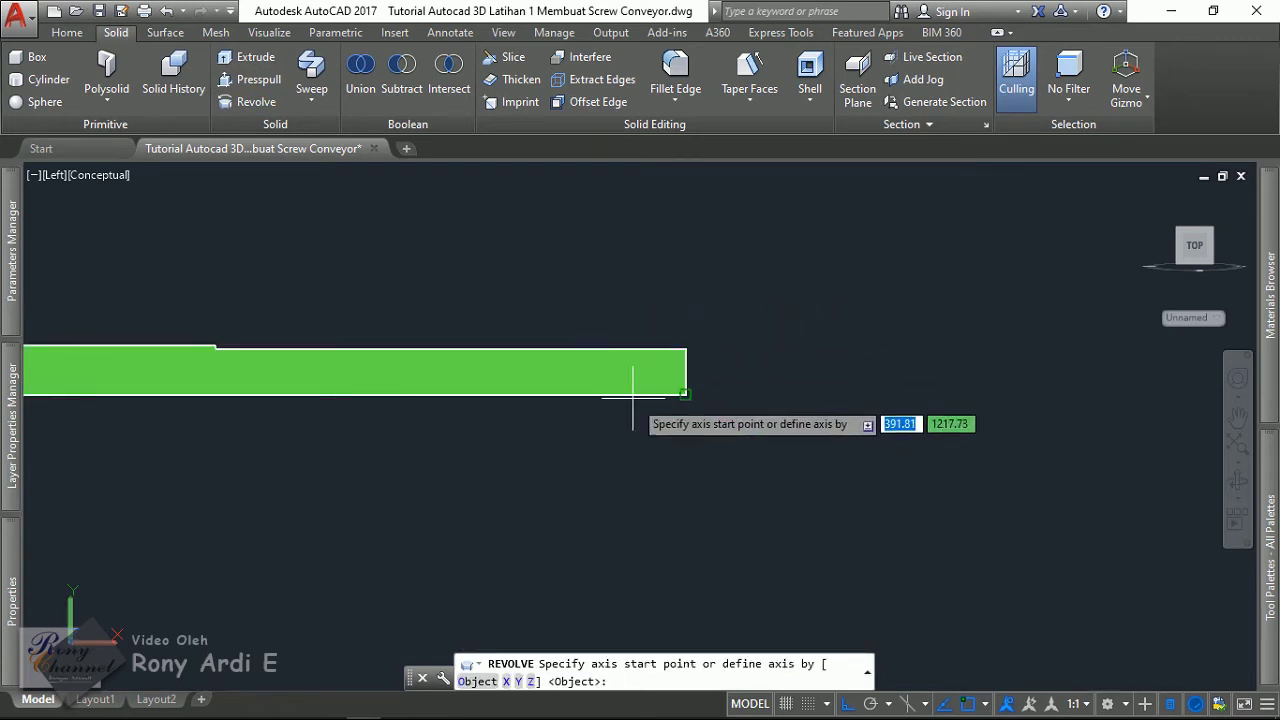
pyautogui.scroll(5, 634, 400)
pyautogui.scroll(3, 777, 315)
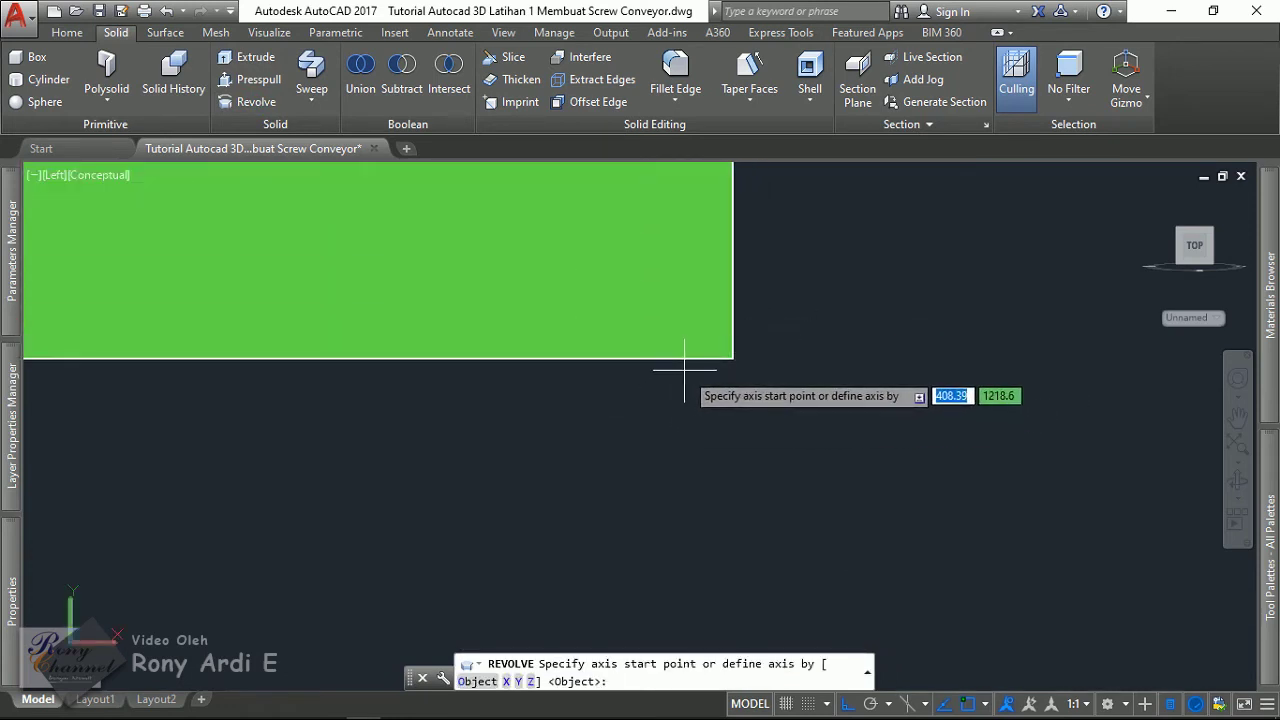
pyautogui.click(730, 358)
pyautogui.scroll(-5, 806, 409)
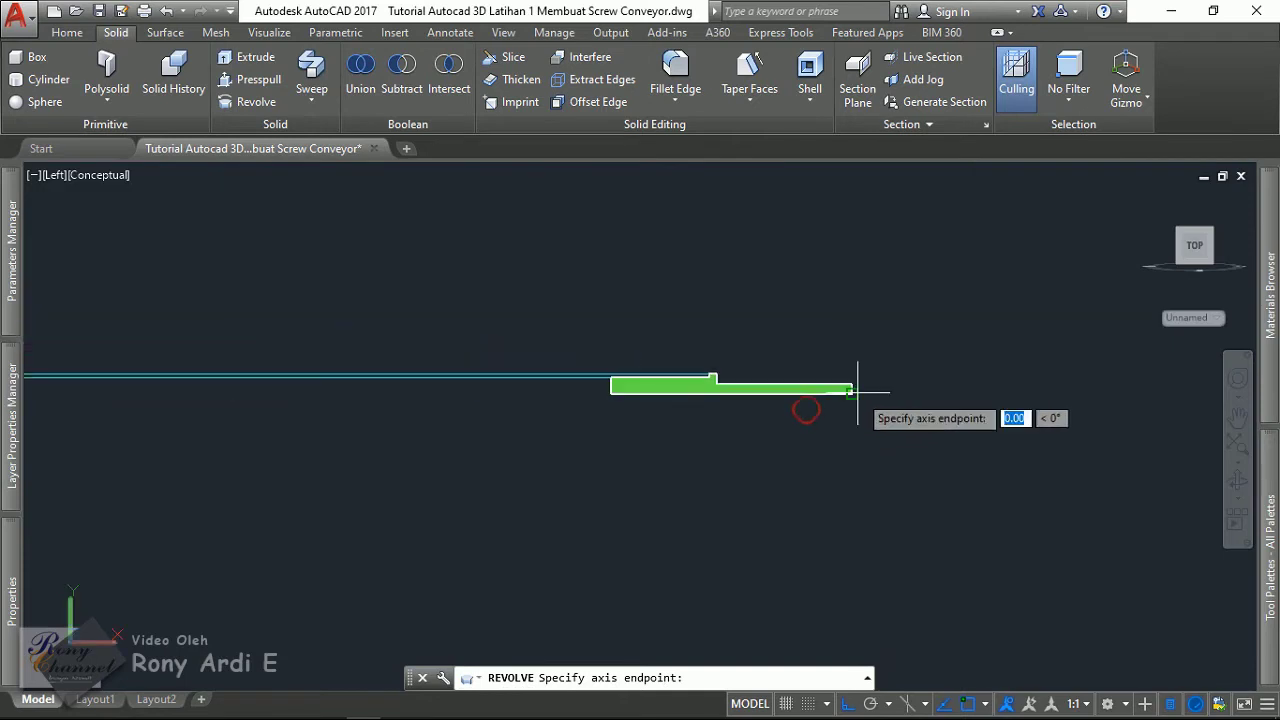
pyautogui.scroll(3, 614, 400)
pyautogui.scroll(3, 528, 355)
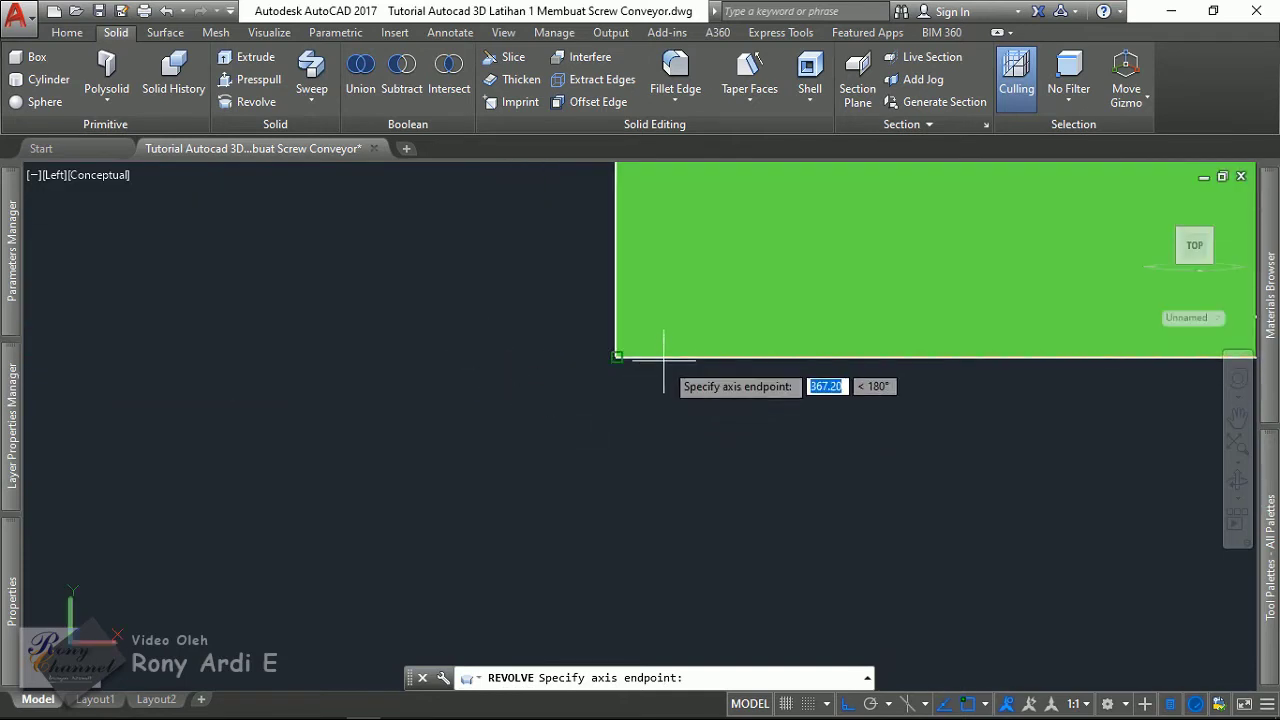
pyautogui.click(663, 365)
pyautogui.press('Return')
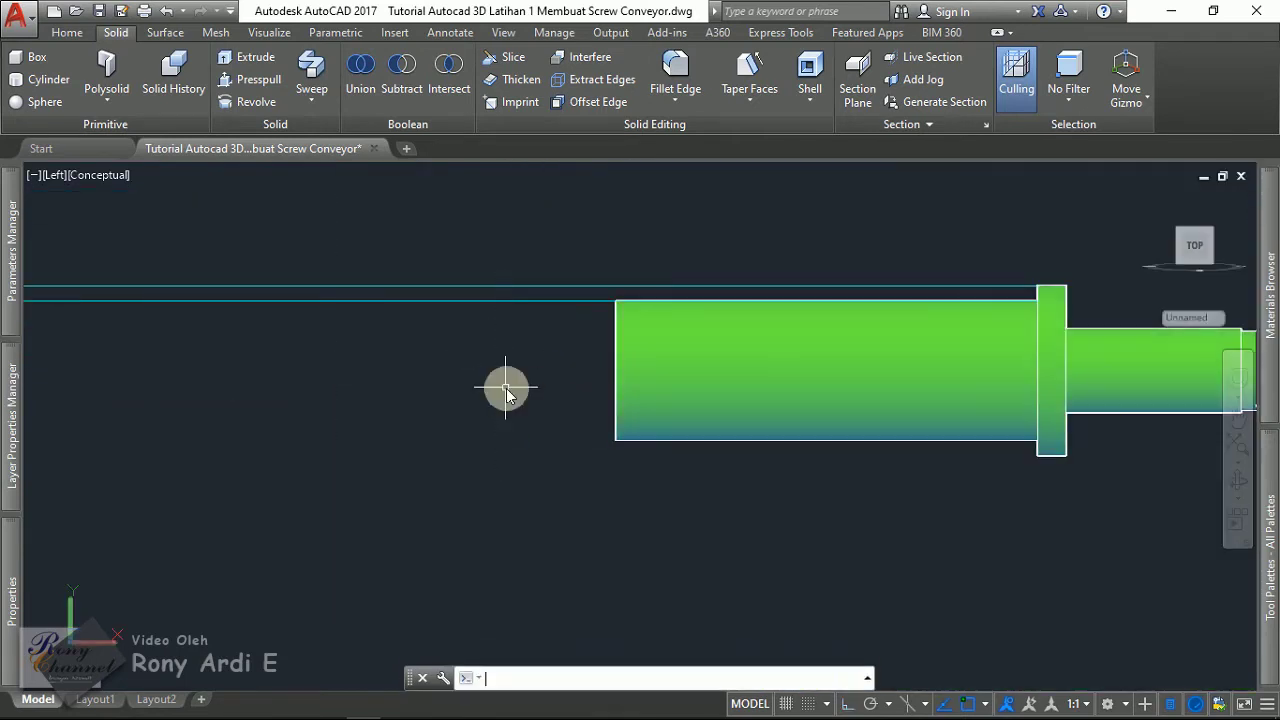
pyautogui.scroll(-4, 506, 386)
pyautogui.scroll(-2, 516, 387)
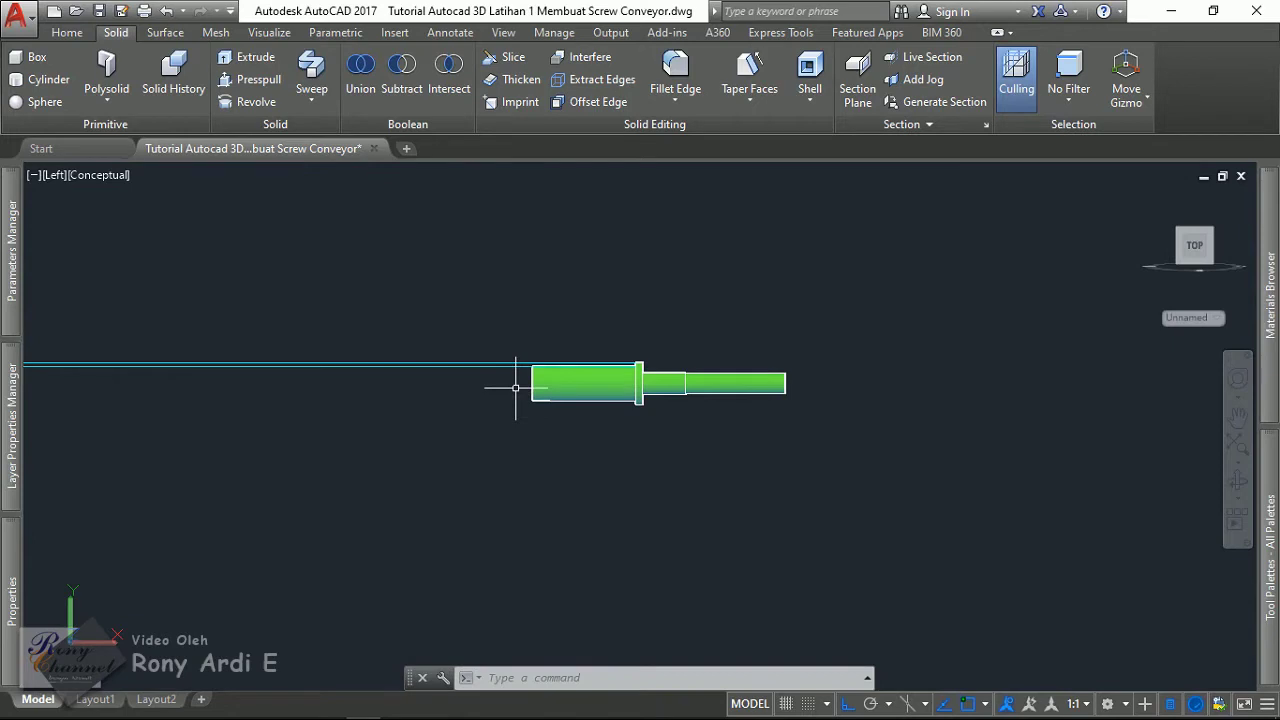
# - Pan to the magenta profile and make Shaft 2 the current layer in Layer Properties
pyautogui.scroll(-4, 521, 386)
pyautogui.moveTo(449, 337); pyautogui.dragTo(834, 357, button='middle')
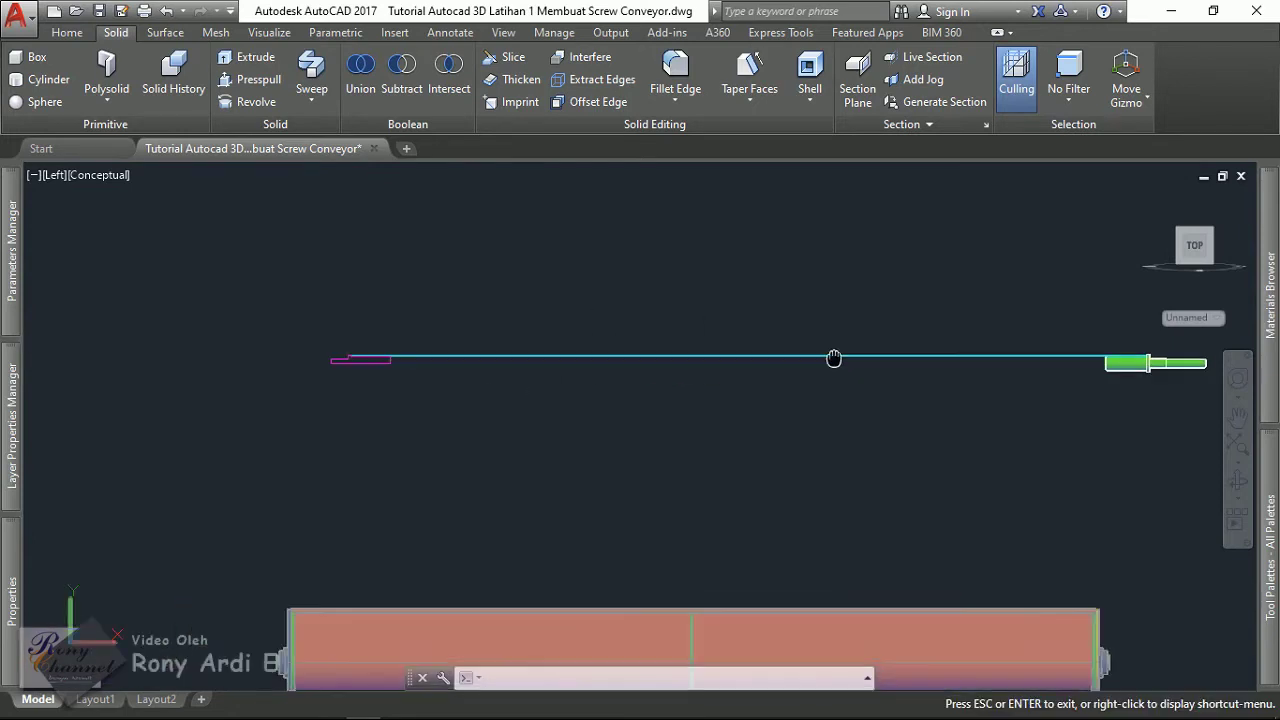
pyautogui.click(22, 416)
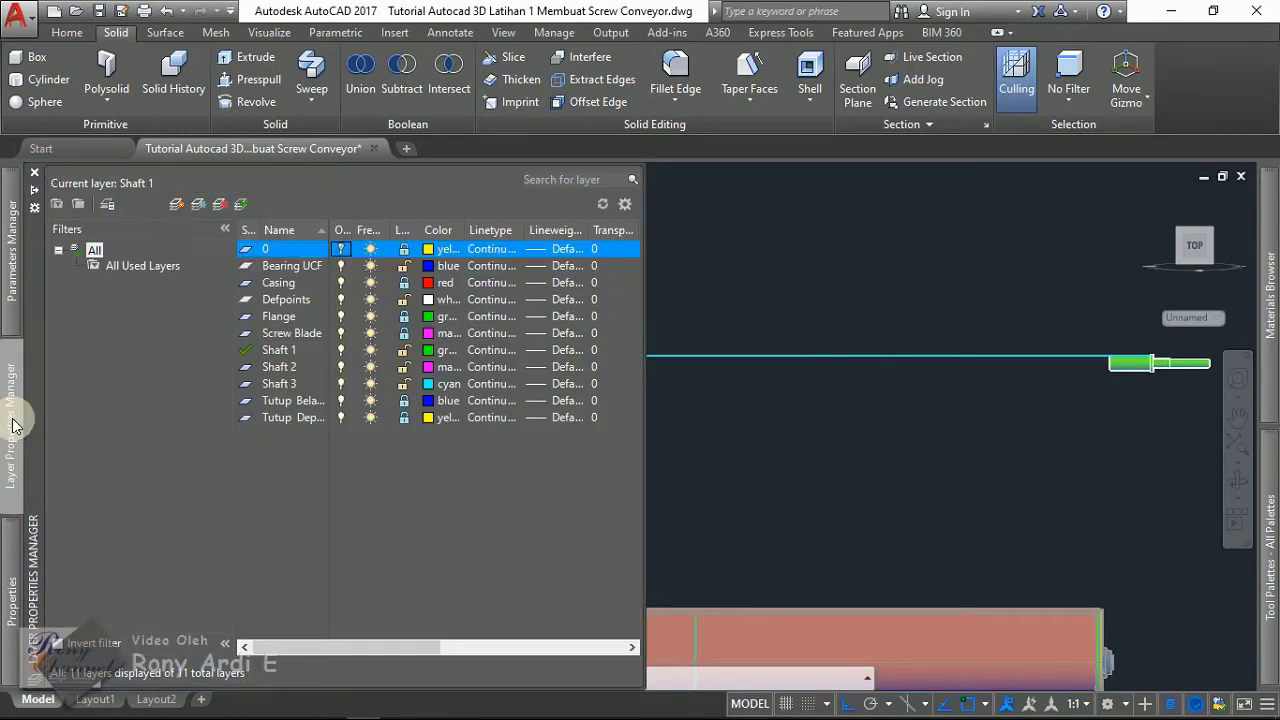
pyautogui.click(272, 368)
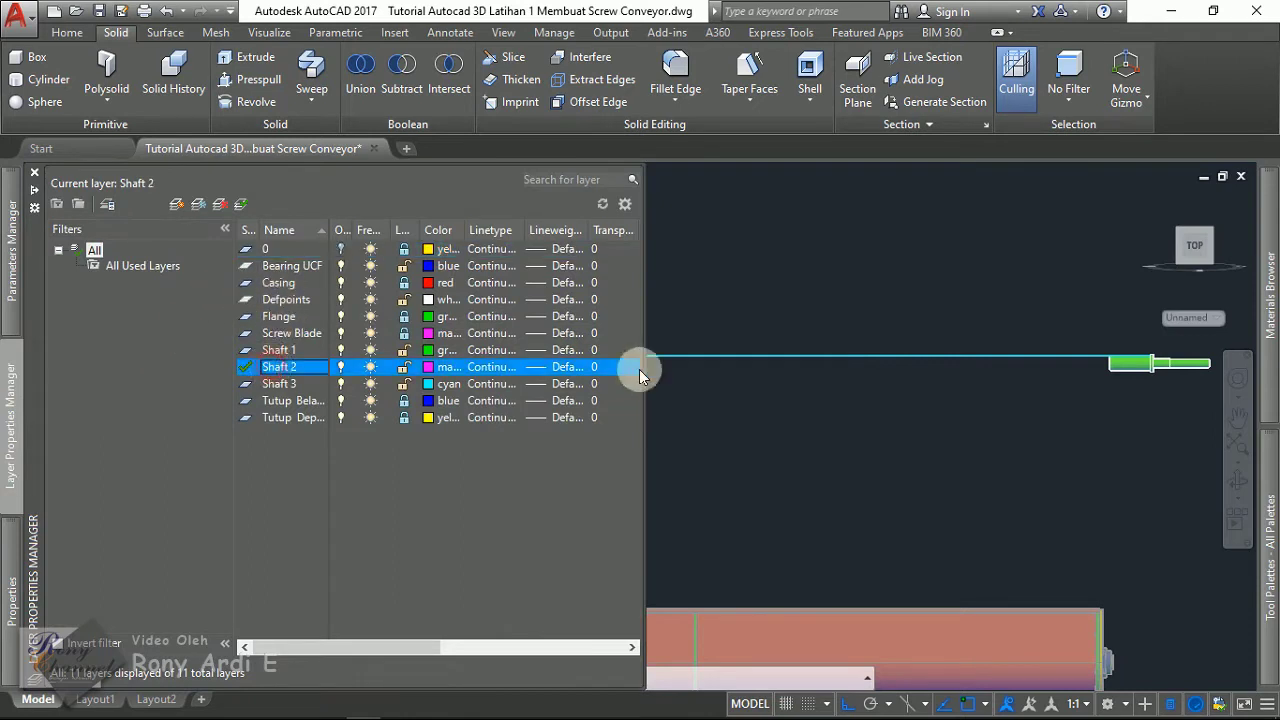
pyautogui.scroll(-3, 714, 360)
pyautogui.scroll(4, 851, 371)
# - Select the eight magenta profile lines to check them, then clear the selection
pyautogui.click(497, 373)
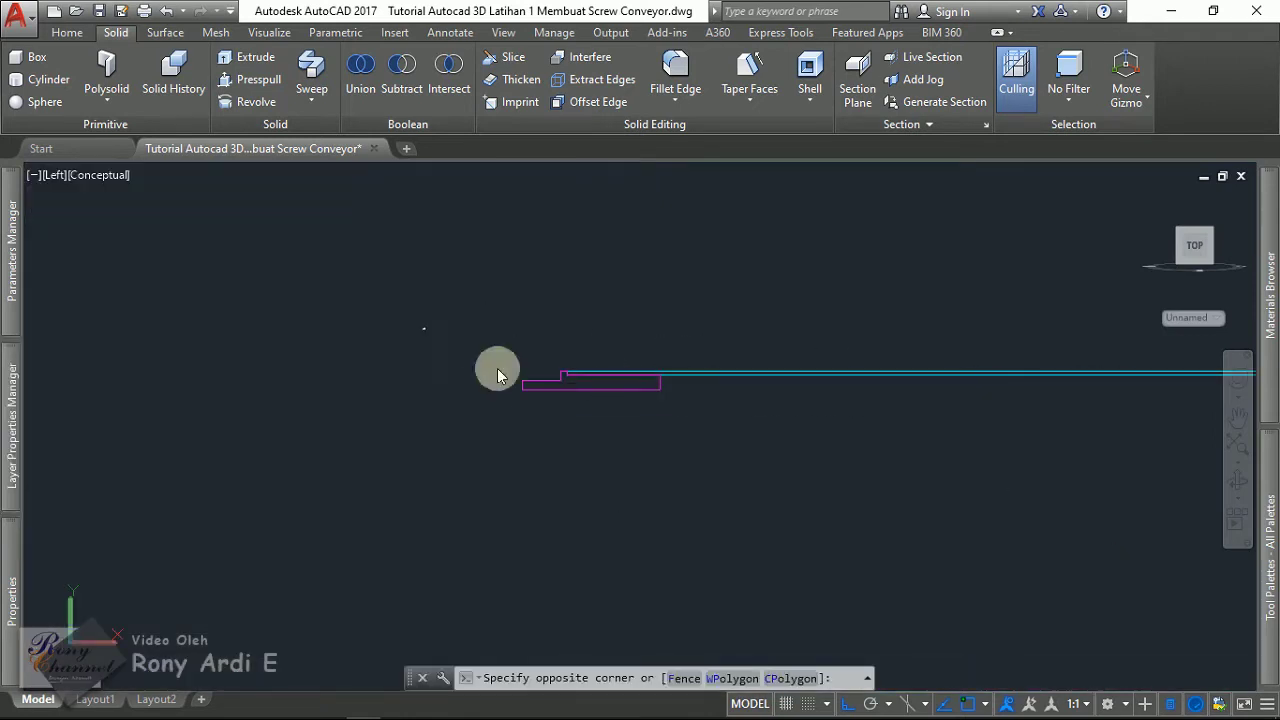
pyautogui.click(677, 434)
pyautogui.scroll(5, 640, 400)
pyautogui.press('Escape')
pyautogui.click(727, 460)
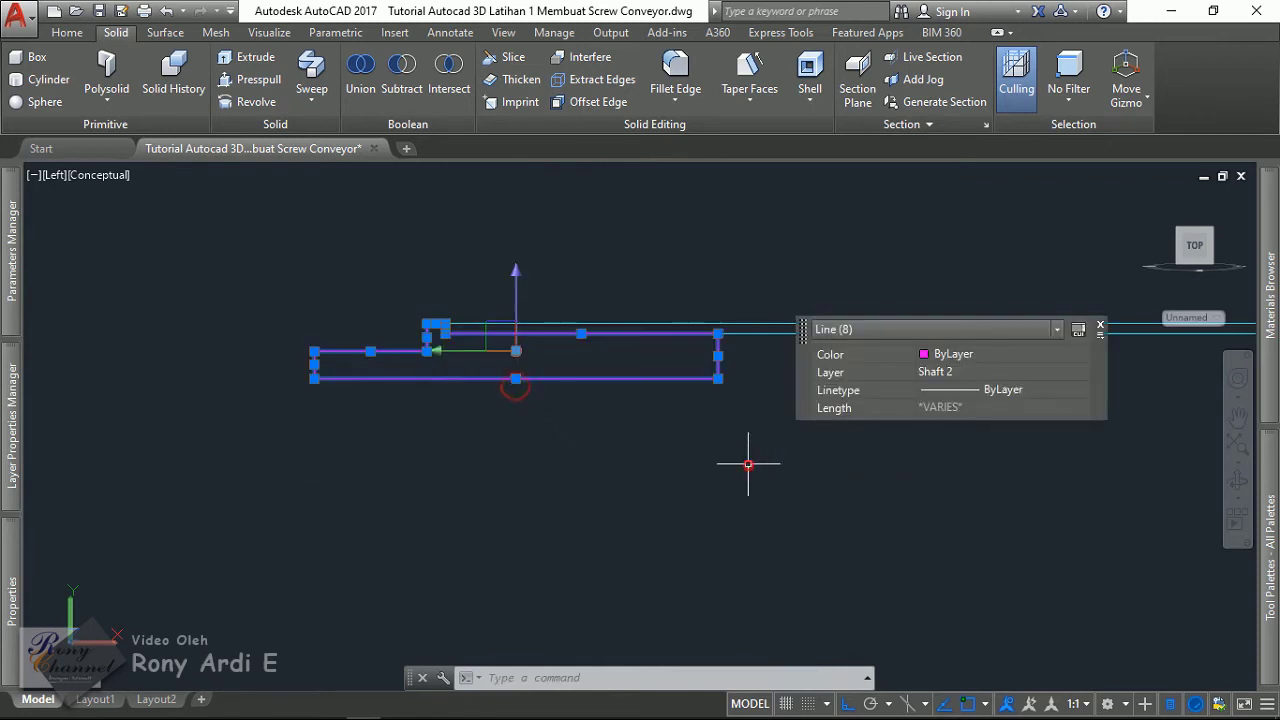
pyautogui.scroll(5, 295, 338)
pyautogui.press('Escape')
pyautogui.scroll(-2, 291, 338)
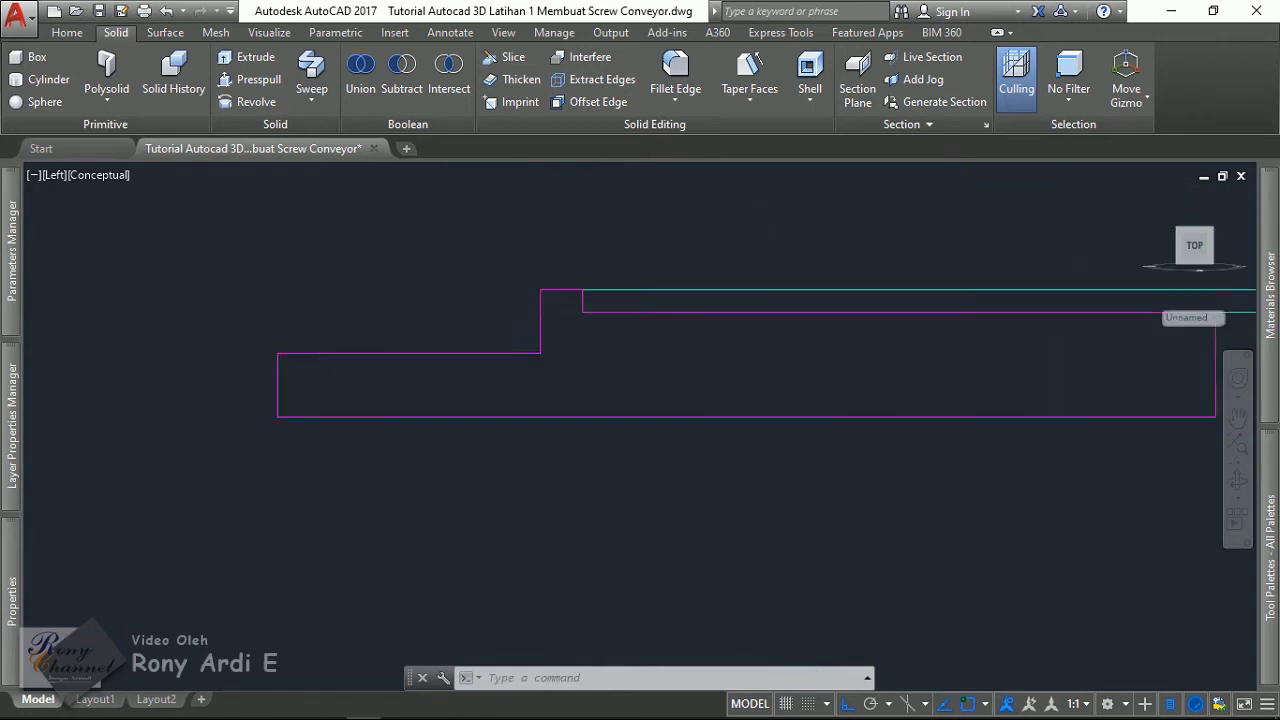
pyautogui.scroll(-2, 307, 327)
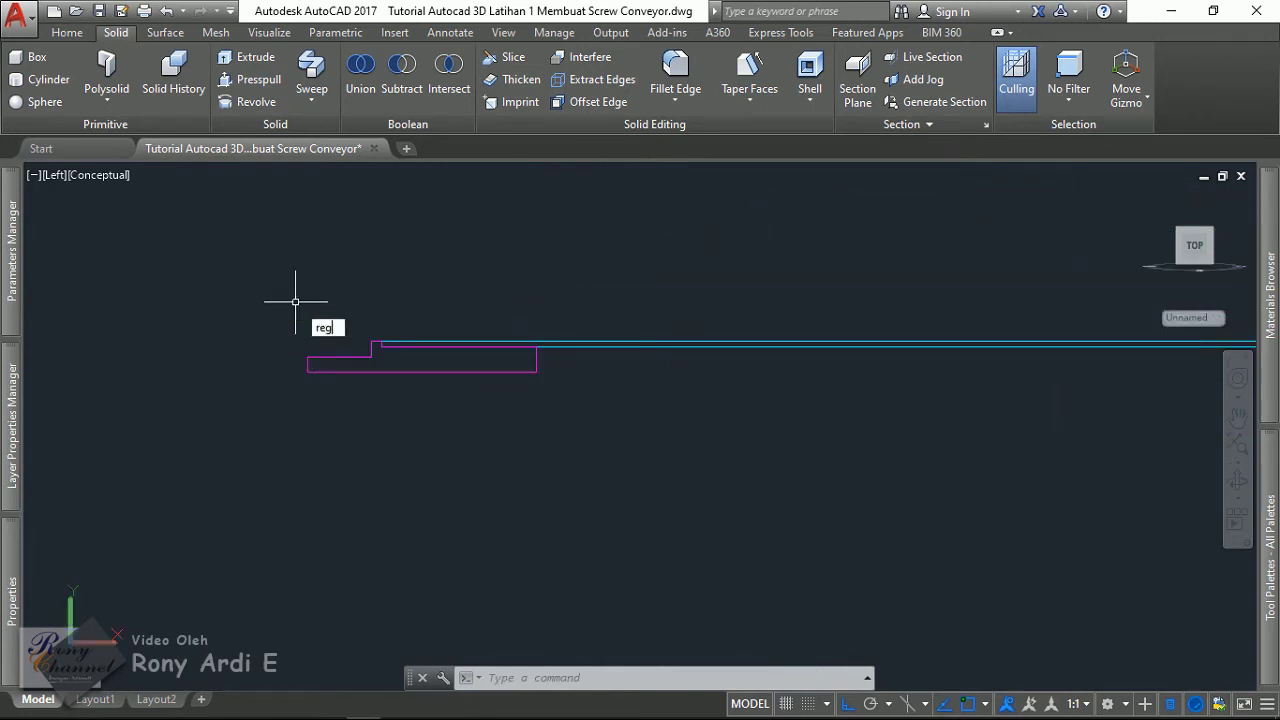
# - Try turning the window-selected magenta profile into a region
pyautogui.write('io')
pyautogui.press('Return')
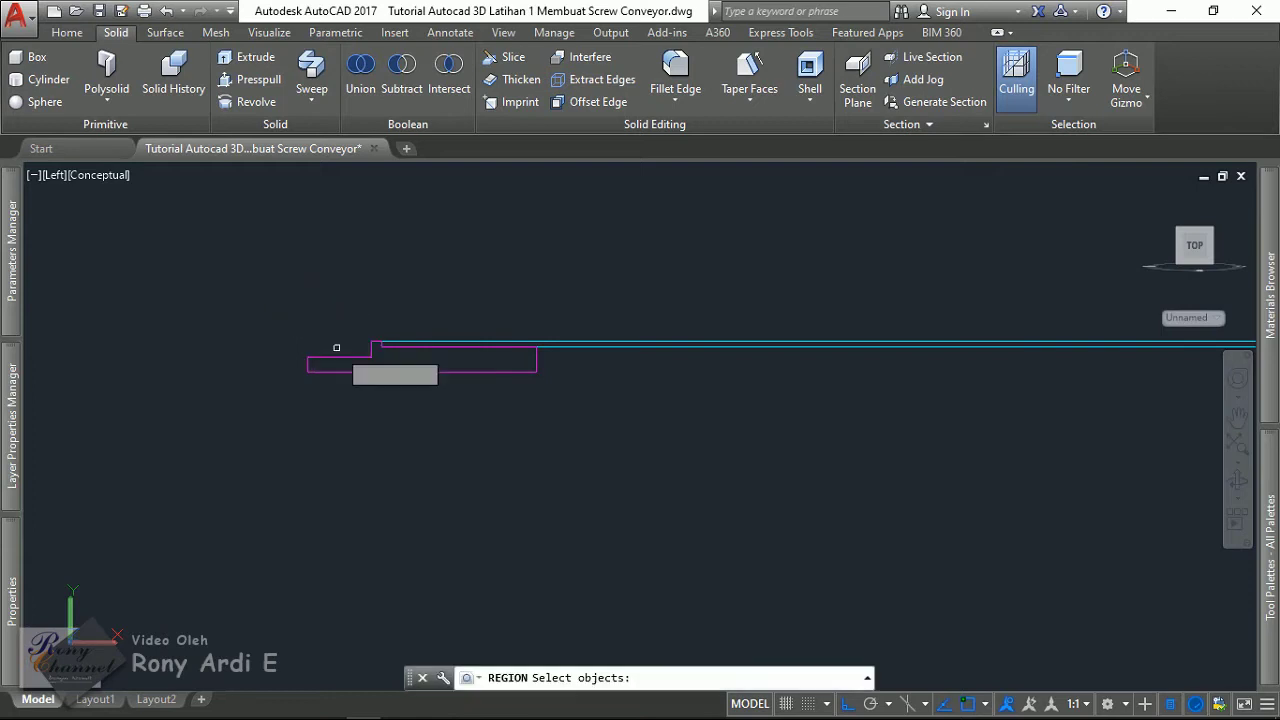
pyautogui.click(257, 288)
pyautogui.click(634, 417)
pyautogui.press('Return')
pyautogui.scroll(5, 291, 362)
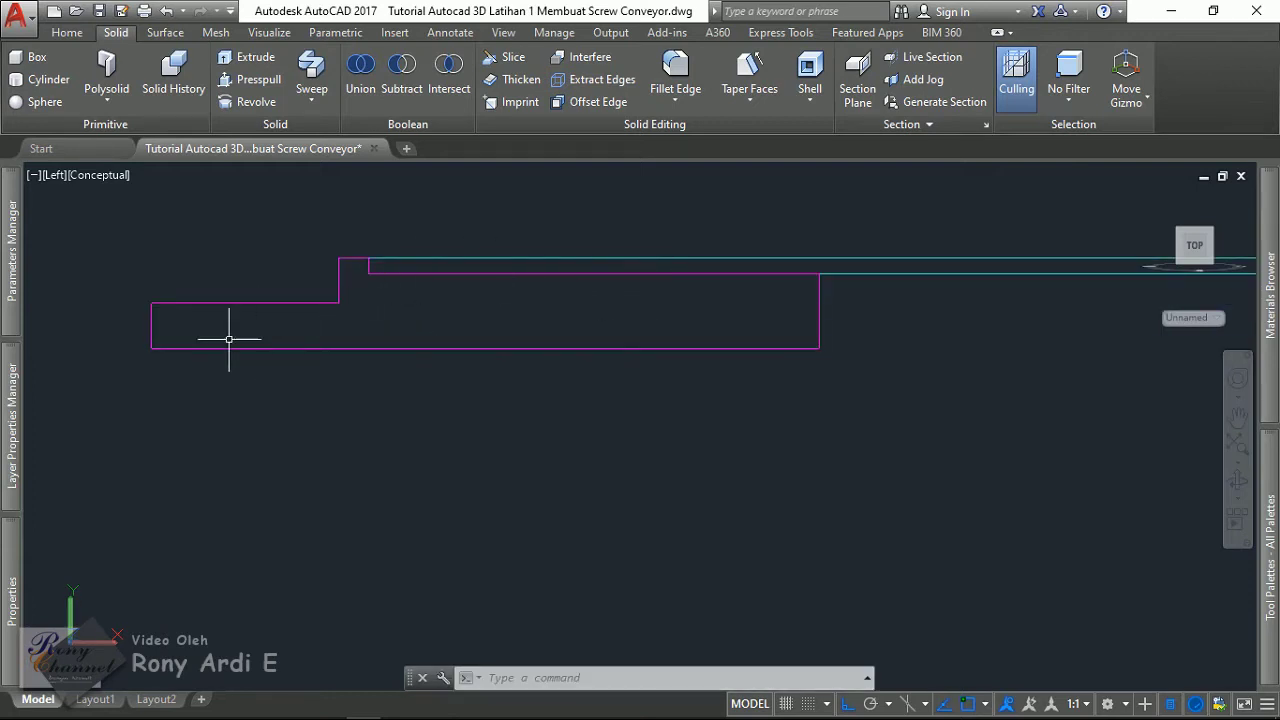
pyautogui.scroll(3, 837, 300)
pyautogui.scroll(-3, 823, 294)
pyautogui.scroll(3, 783, 191)
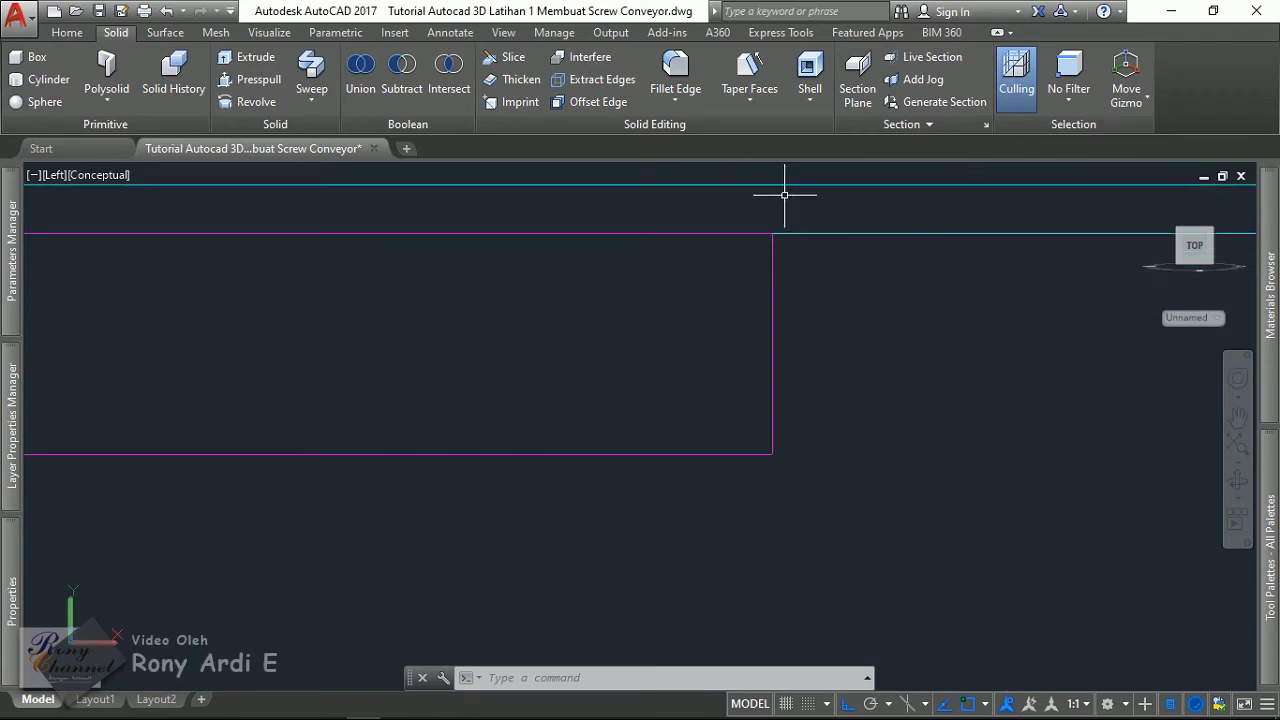
pyautogui.scroll(2, 718, 273)
pyautogui.scroll(-3, 994, 394)
pyautogui.scroll(2, 654, 380)
pyautogui.scroll(1, 851, 343)
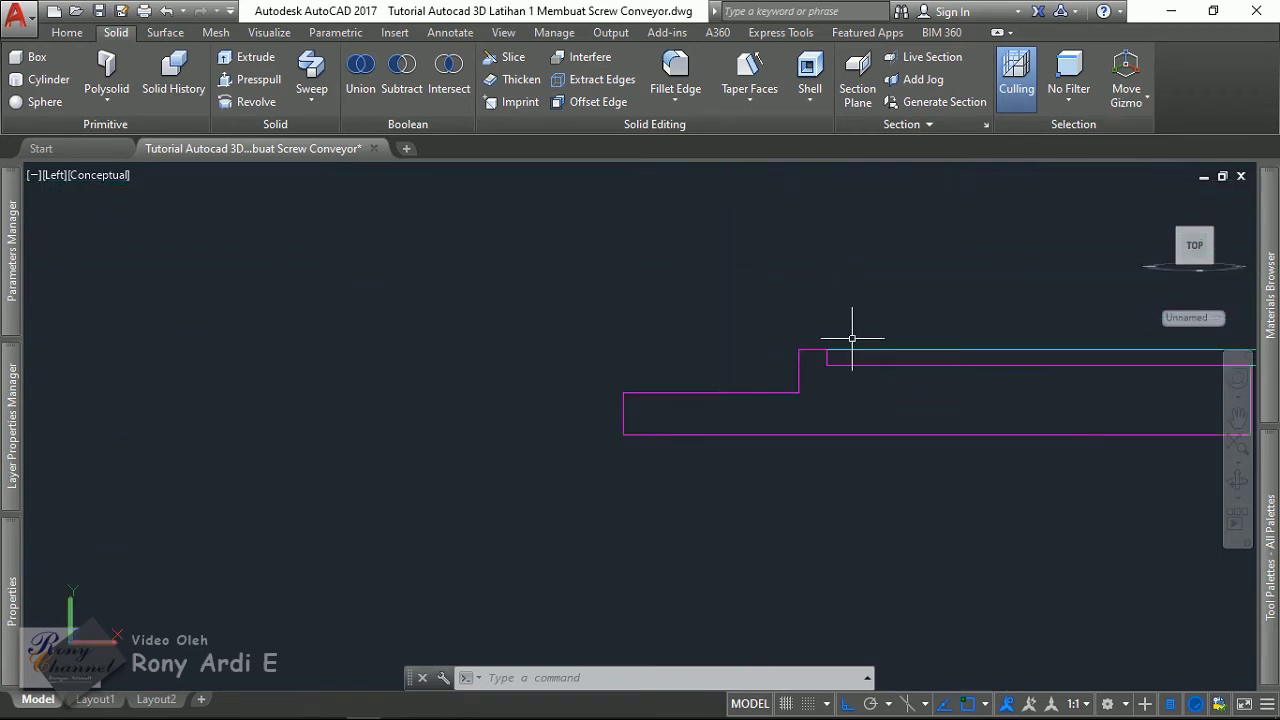
pyautogui.scroll(2, 751, 423)
pyautogui.scroll(-1, 640, 444)
pyautogui.scroll(2, 505, 438)
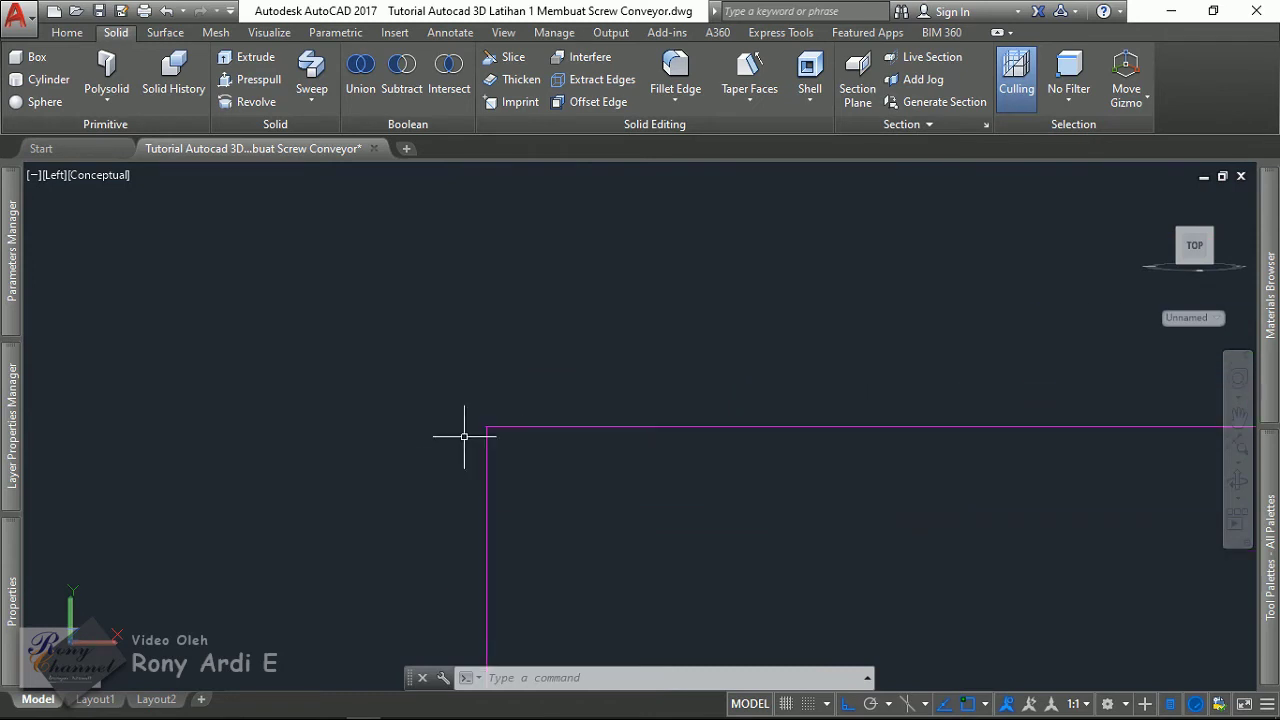
pyautogui.scroll(2, 477, 424)
pyautogui.scroll(1, 447, 500)
pyautogui.scroll(-1, 608, 391)
pyautogui.scroll(-2, 591, 457)
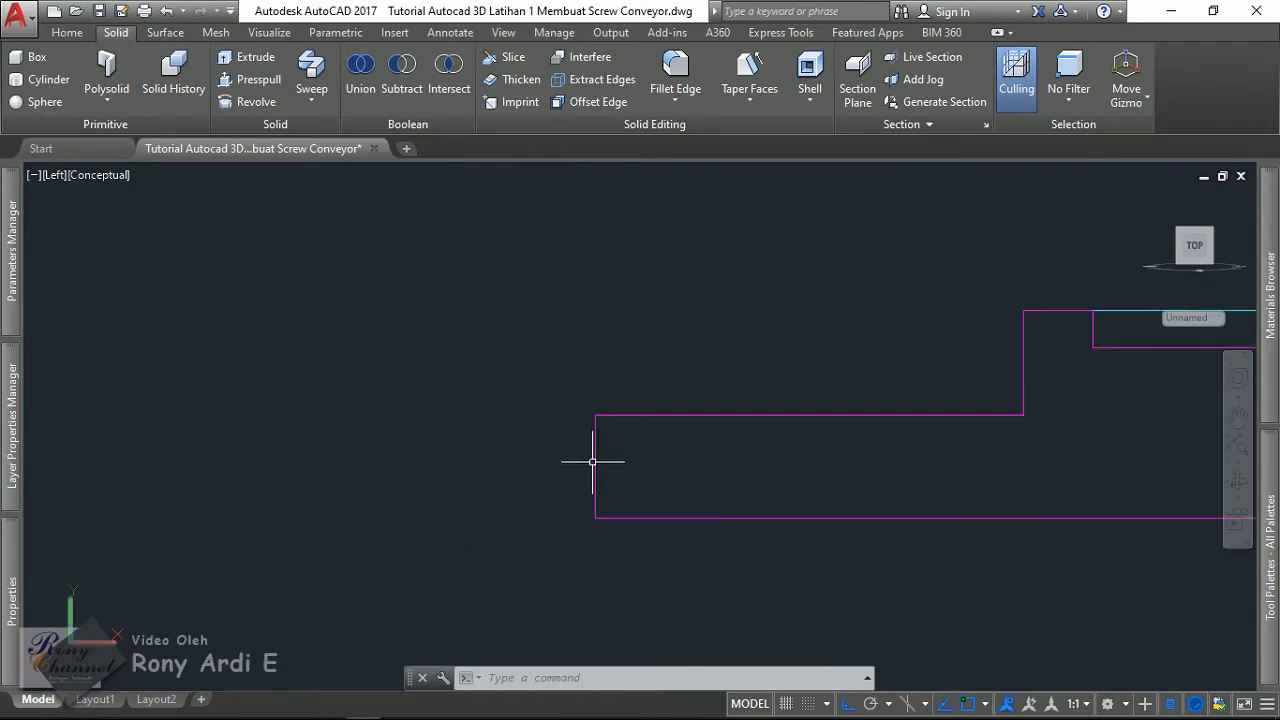
pyautogui.scroll(3, 600, 486)
# - Move the magenta profile's vertical end line into place to close the outline
pyautogui.click(603, 486)
pyautogui.click(550, 456)
pyautogui.press('Return')
pyautogui.scroll(2, 580, 357)
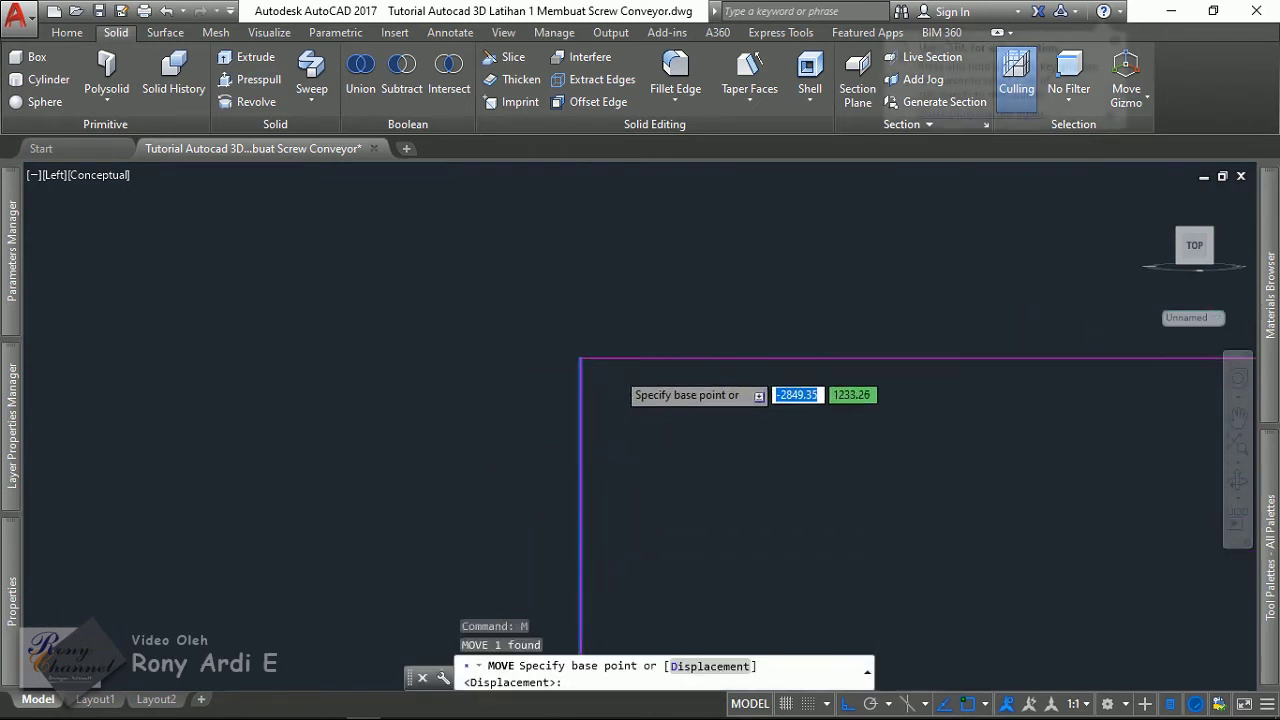
pyautogui.click(558, 357)
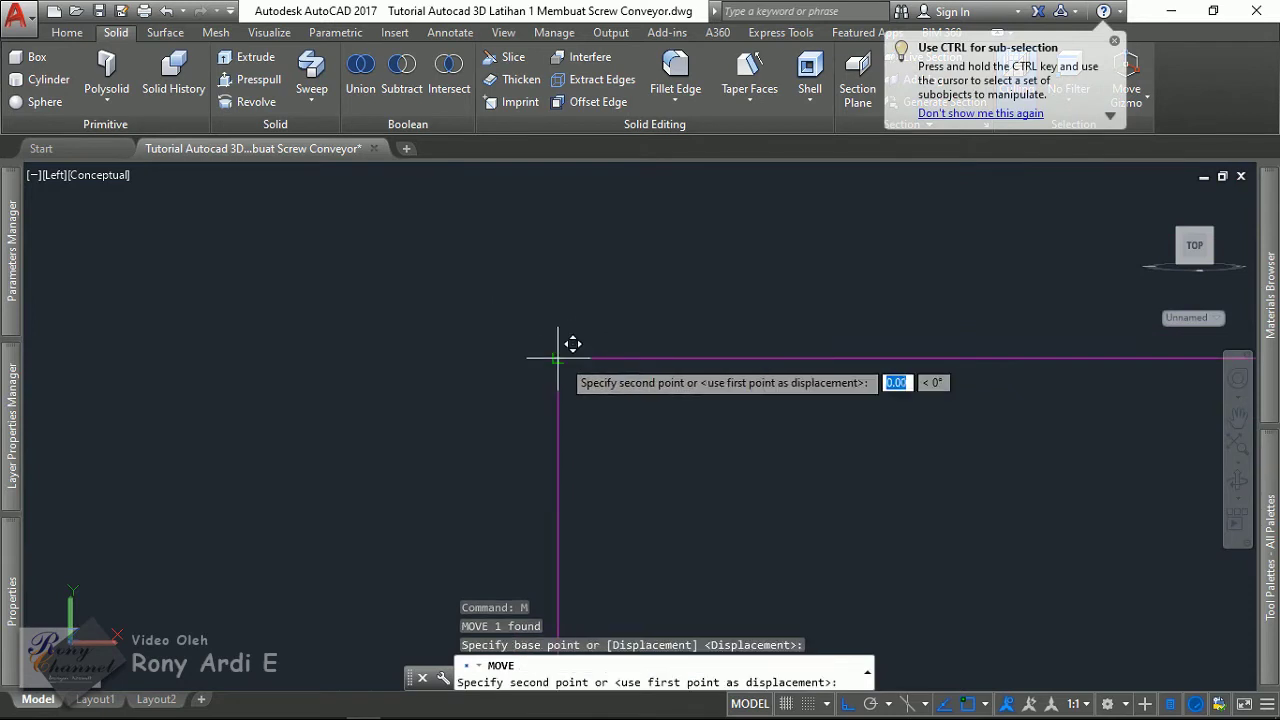
pyautogui.click(543, 358)
pyautogui.scroll(-2, 586, 294)
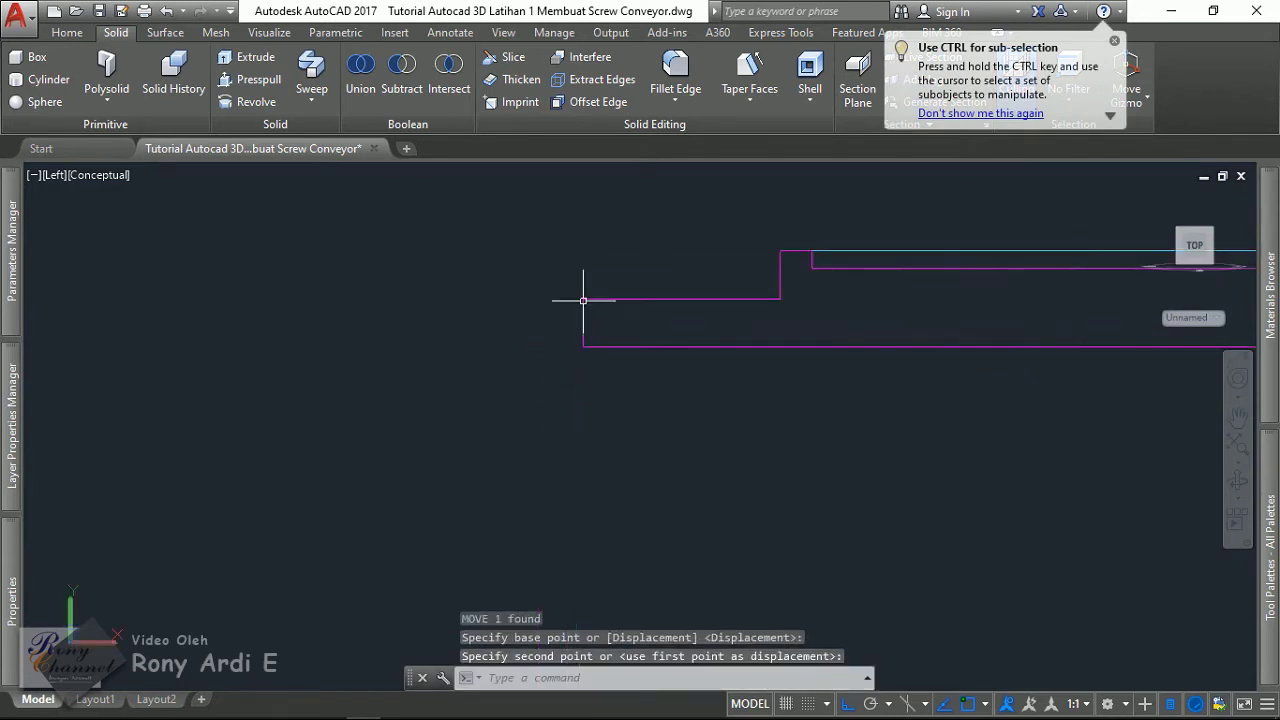
pyautogui.scroll(2, 629, 280)
# - Start and cancel TRIM, then window-select all the magenta profile lines
pyautogui.moveTo(685, 192); pyautogui.dragTo(646, 440, button='middle')
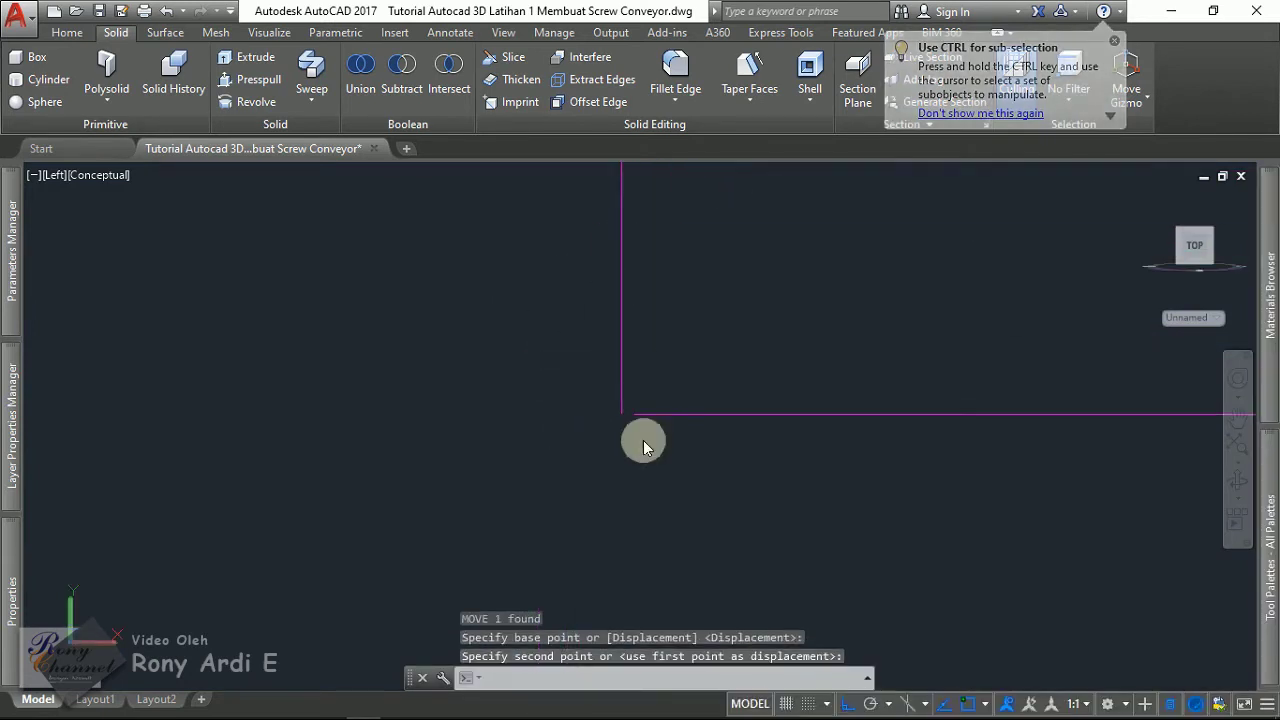
pyautogui.write('tr')
pyautogui.press('Return')
pyautogui.press('Return')
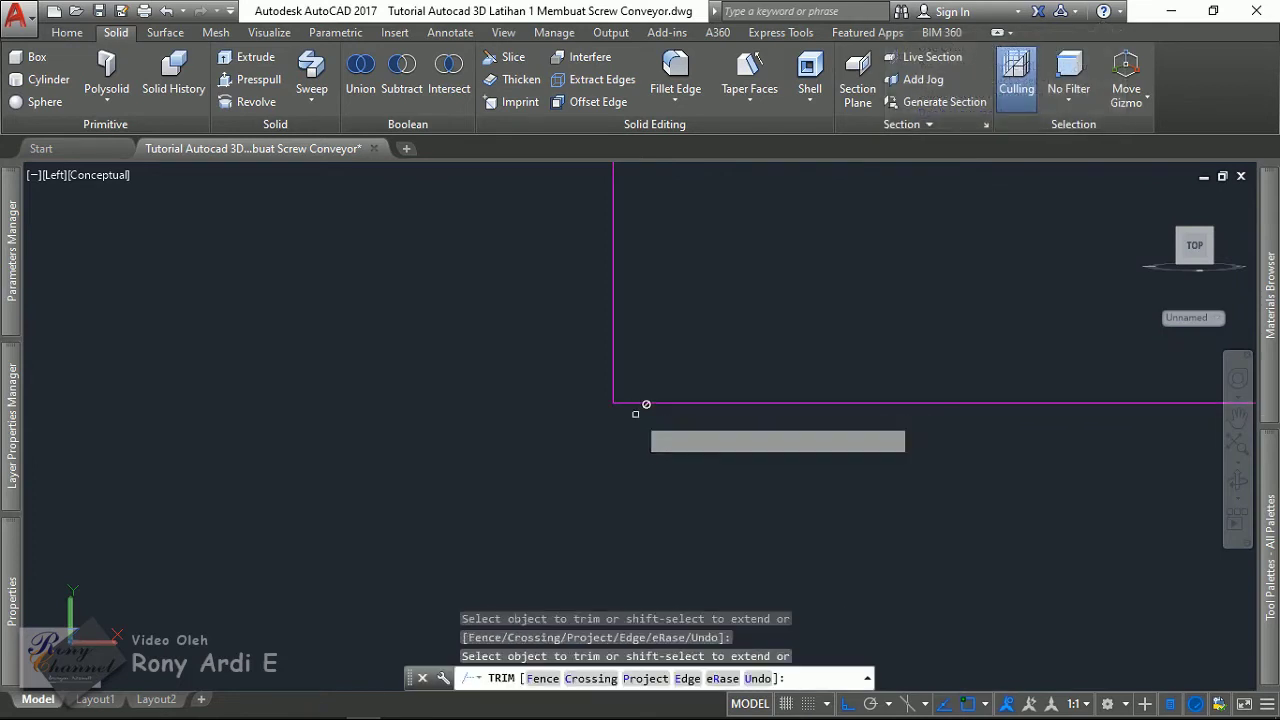
pyautogui.press('Escape')
pyautogui.scroll(-2, 491, 380)
pyautogui.click(429, 309)
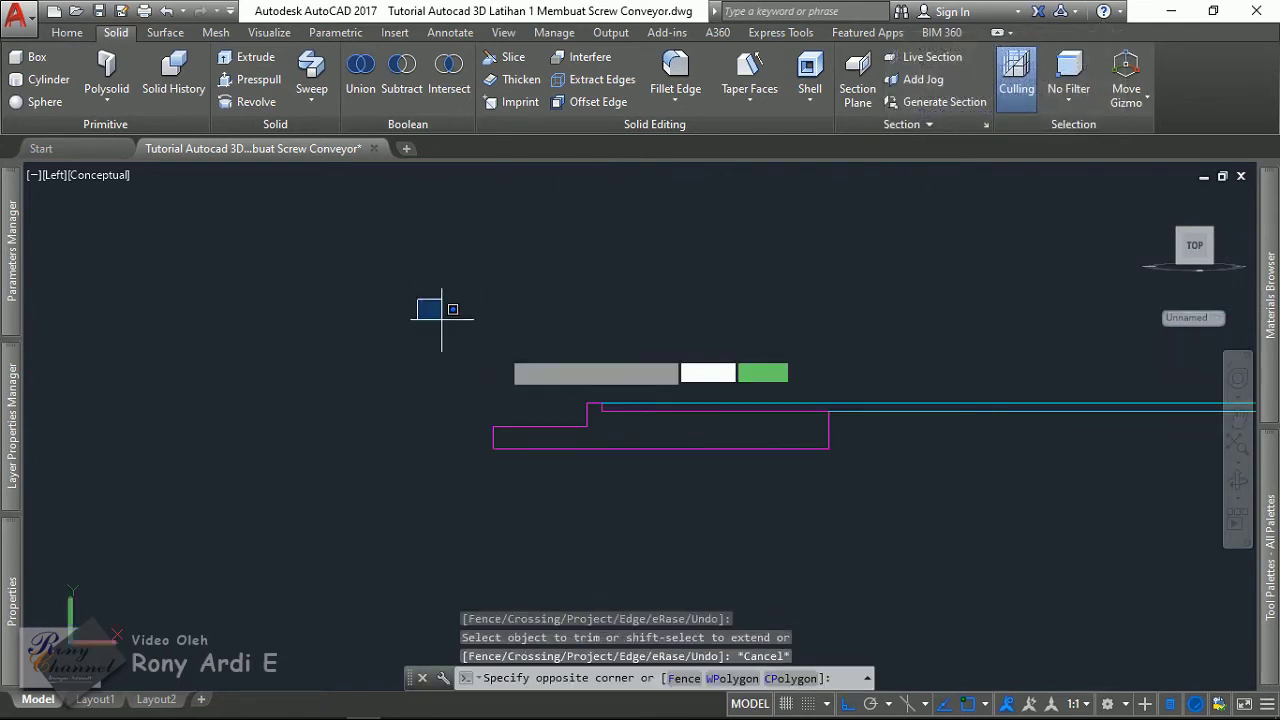
pyautogui.click(941, 514)
# - Convert the eight window-selected magenta profile lines into a region with REGION
pyautogui.write('reg')
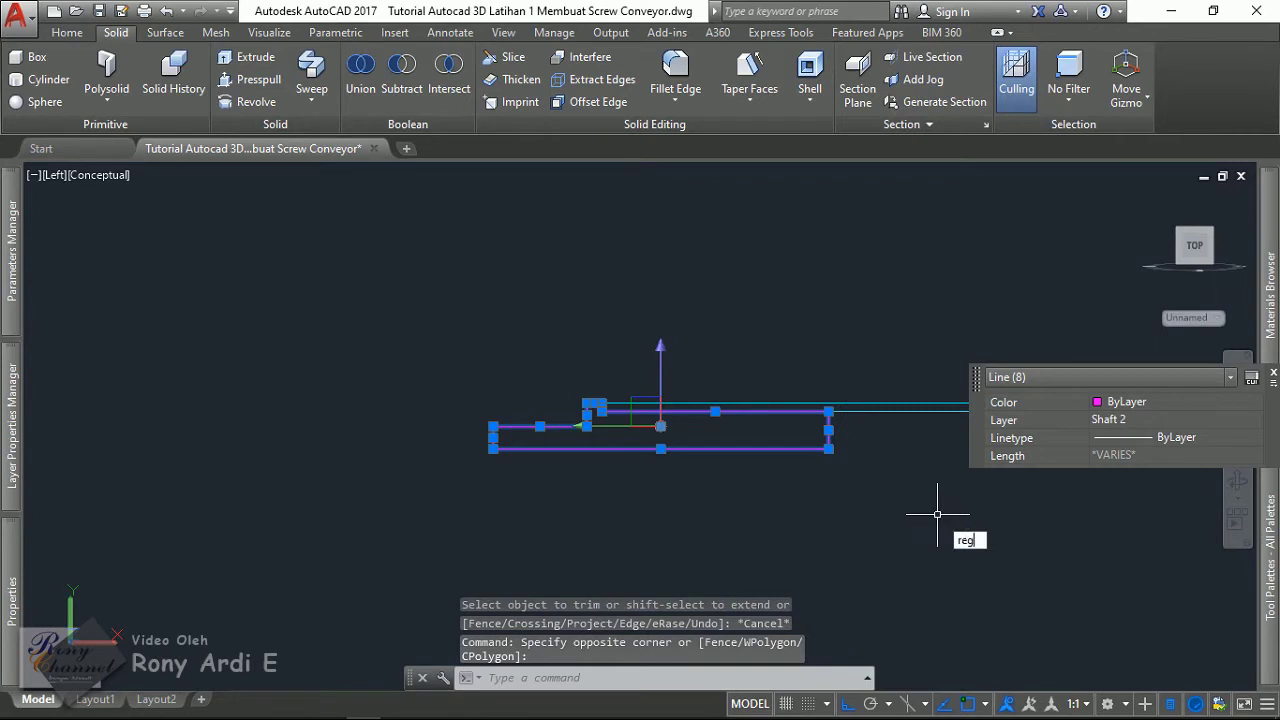
pyautogui.write('ion')
pyautogui.press('Return')
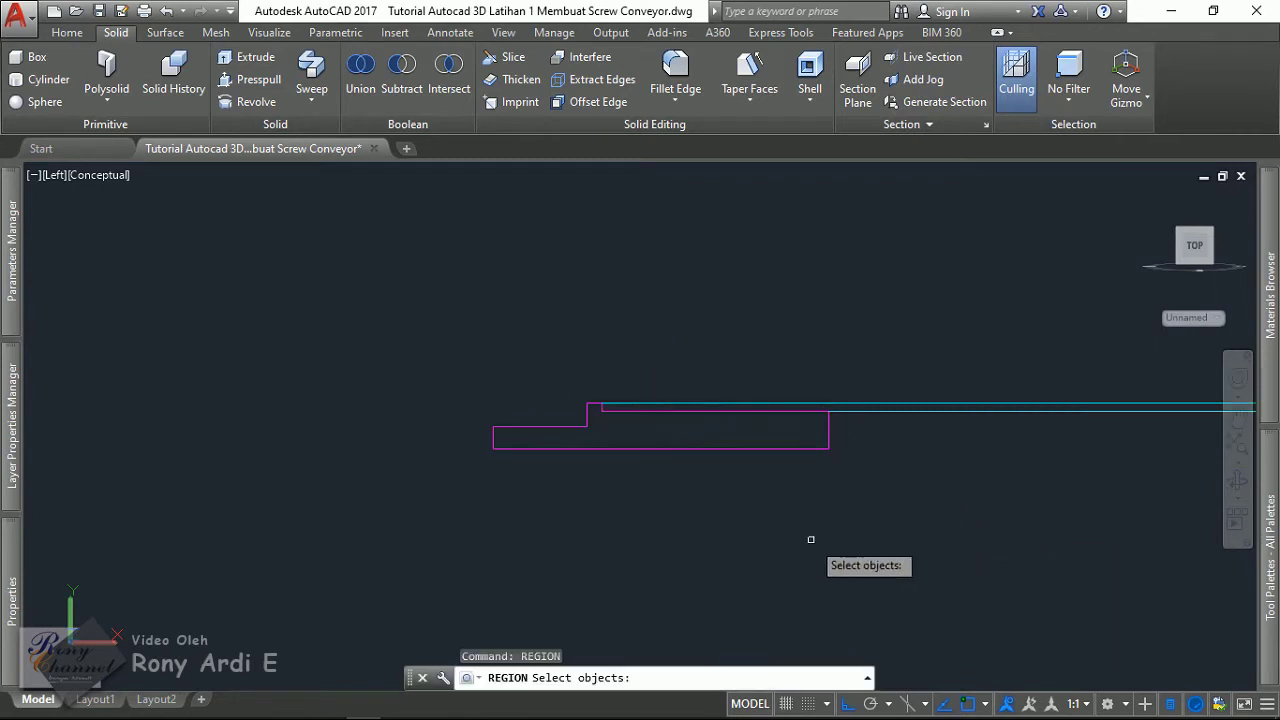
pyautogui.click(408, 333)
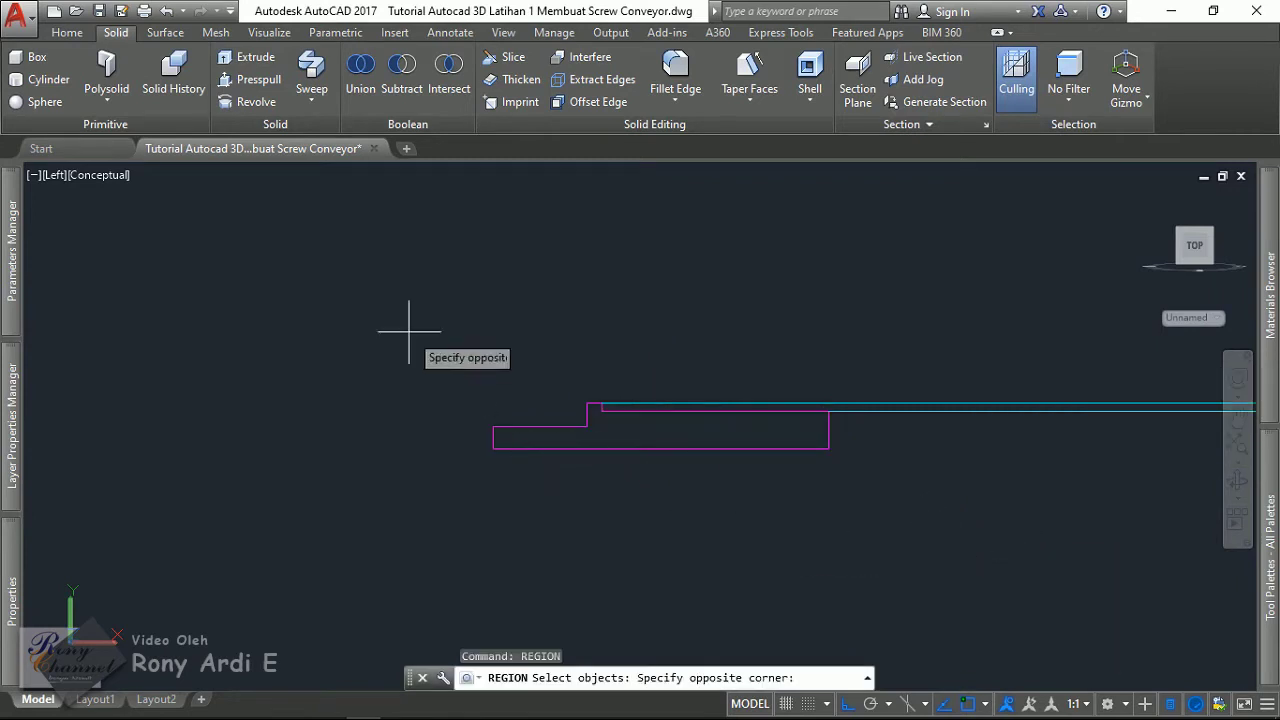
pyautogui.click(888, 512)
pyautogui.rightClick(888, 512)
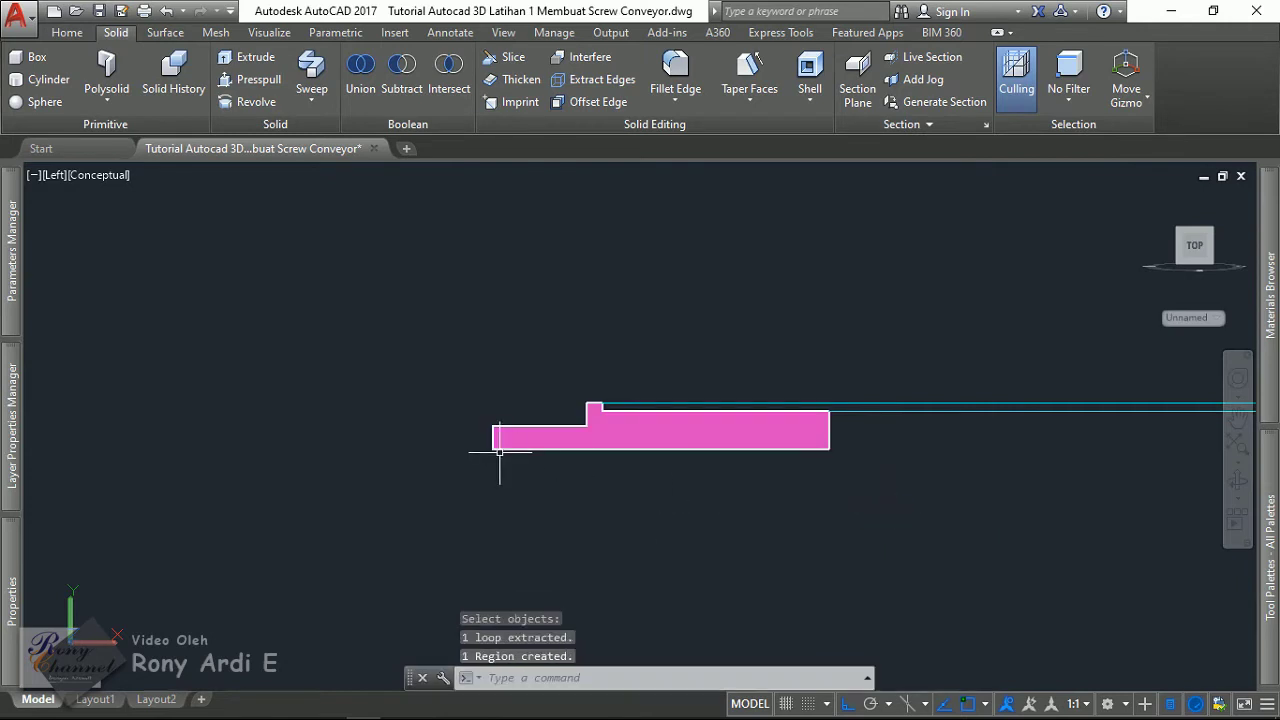
# - Select the new Shaft 2 region to check it in Quick Properties
pyautogui.scroll(3, 551, 458)
pyautogui.click(525, 402)
pyautogui.click(512, 411)
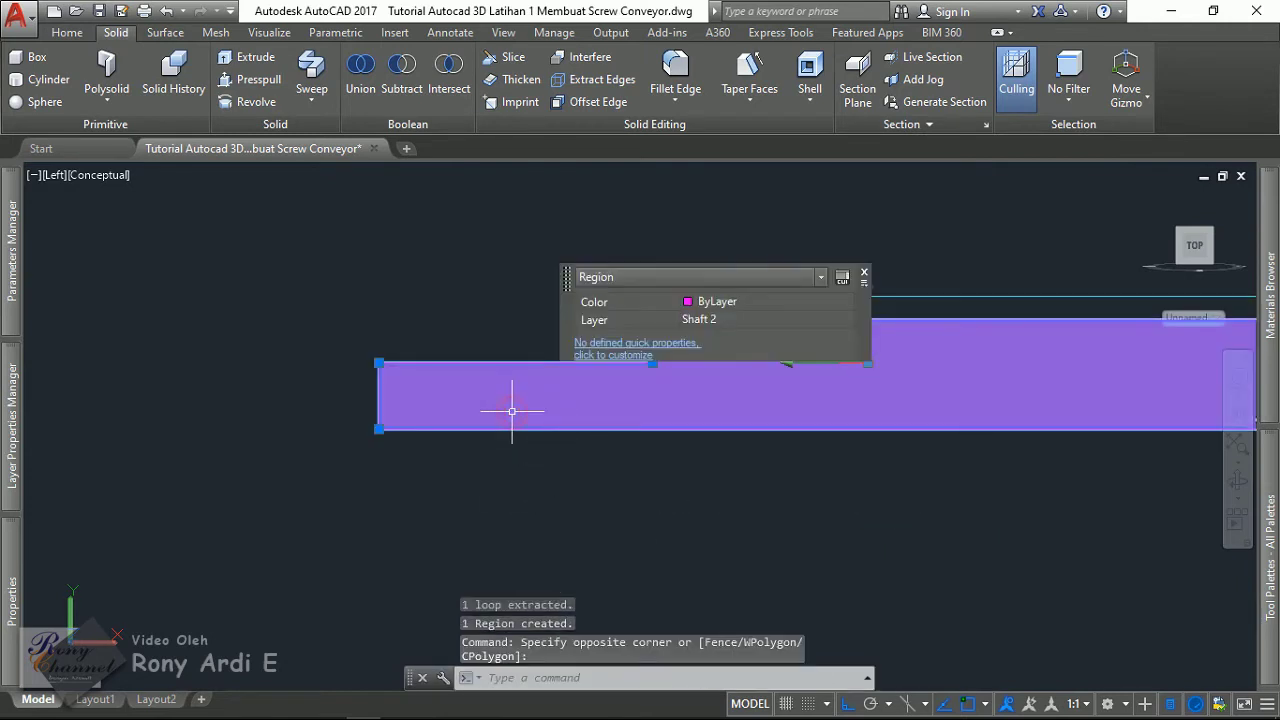
pyautogui.press('Escape')
pyautogui.press('Escape')
pyautogui.click(523, 471)
pyautogui.click(437, 381)
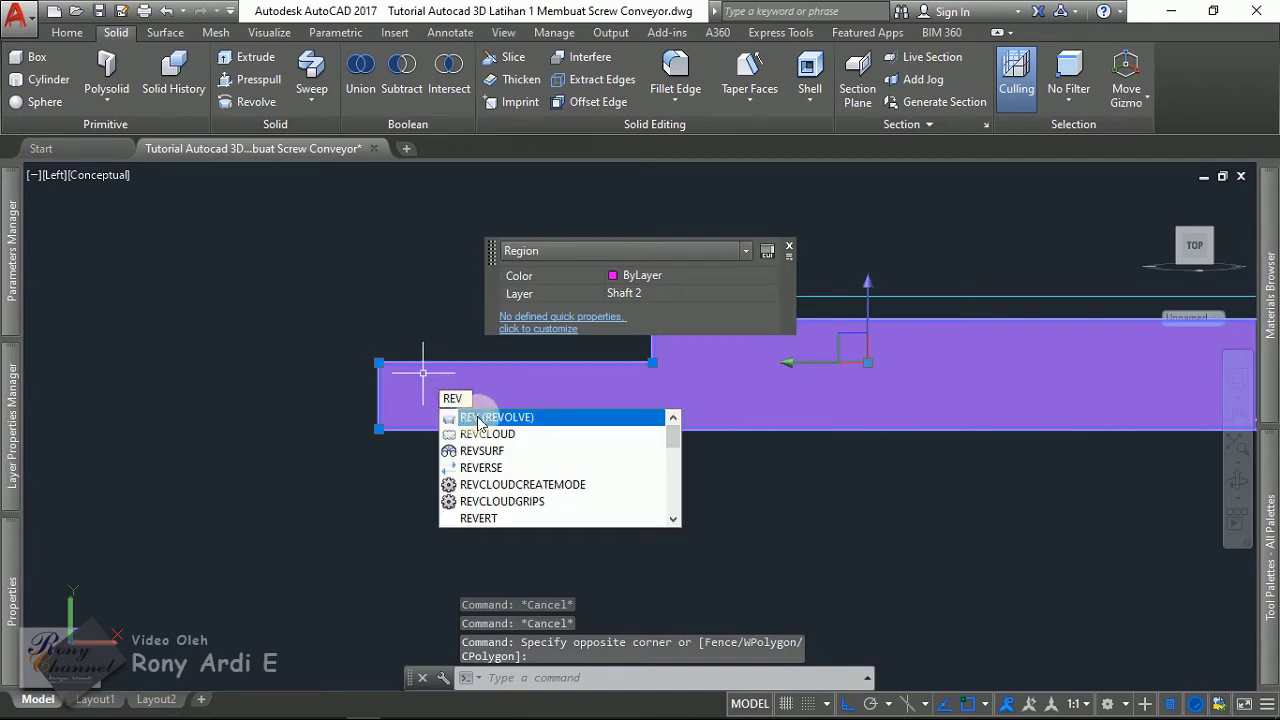
# - Revolve the Shaft 2 region 360° about its lower edge into a magenta flanged solid
pyautogui.press('Return')
pyautogui.scroll(2, 406, 427)
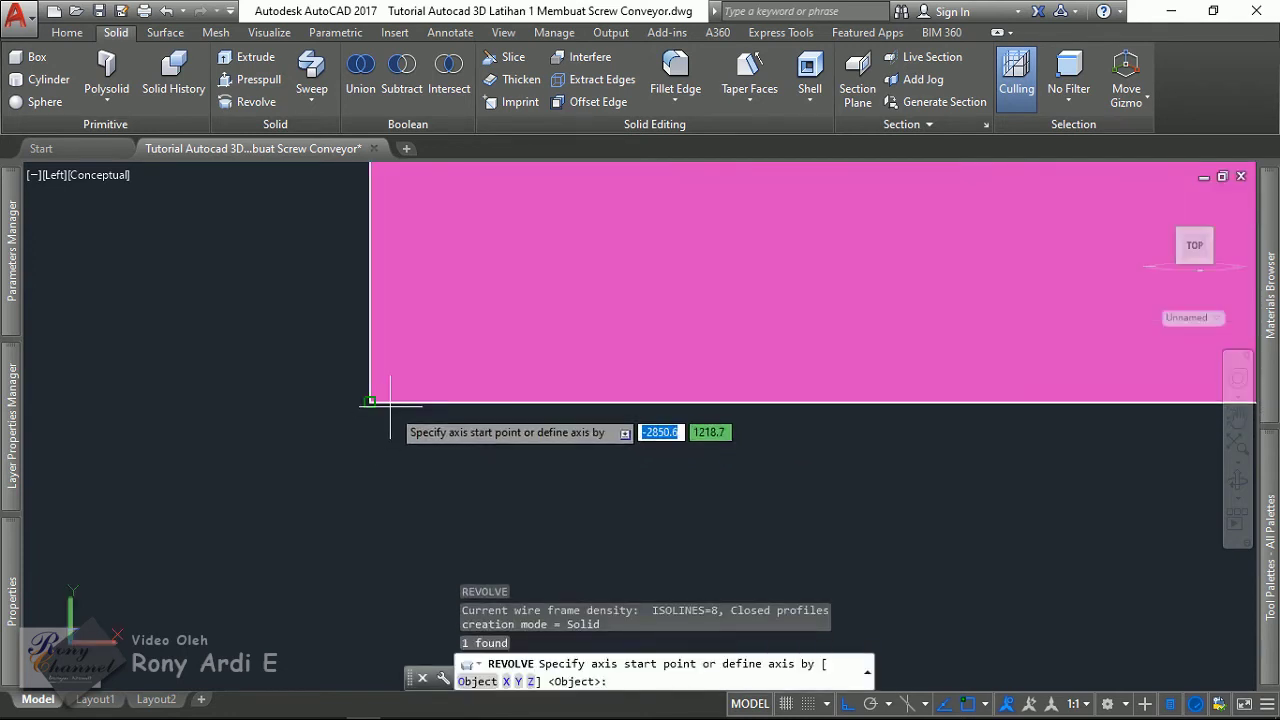
pyautogui.click(391, 423)
pyautogui.scroll(-4, 553, 431)
pyautogui.scroll(3, 553, 431)
pyautogui.click(577, 404)
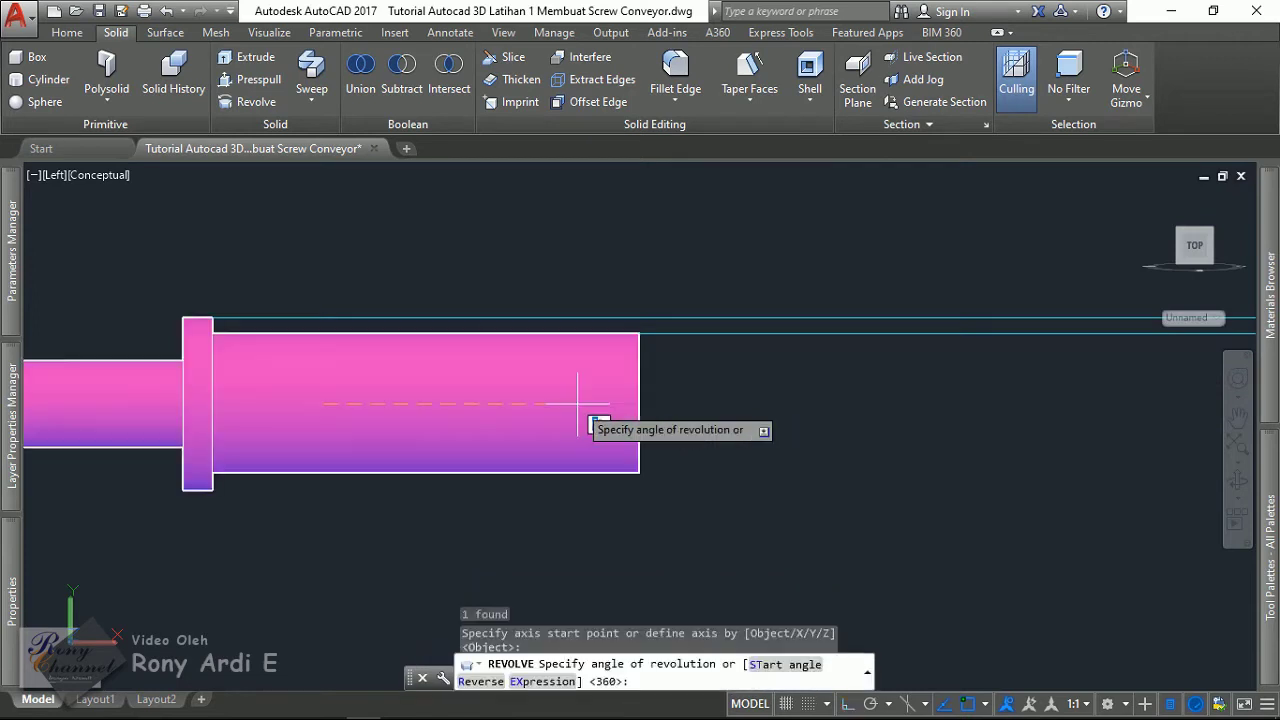
pyautogui.rightClick(577, 405)
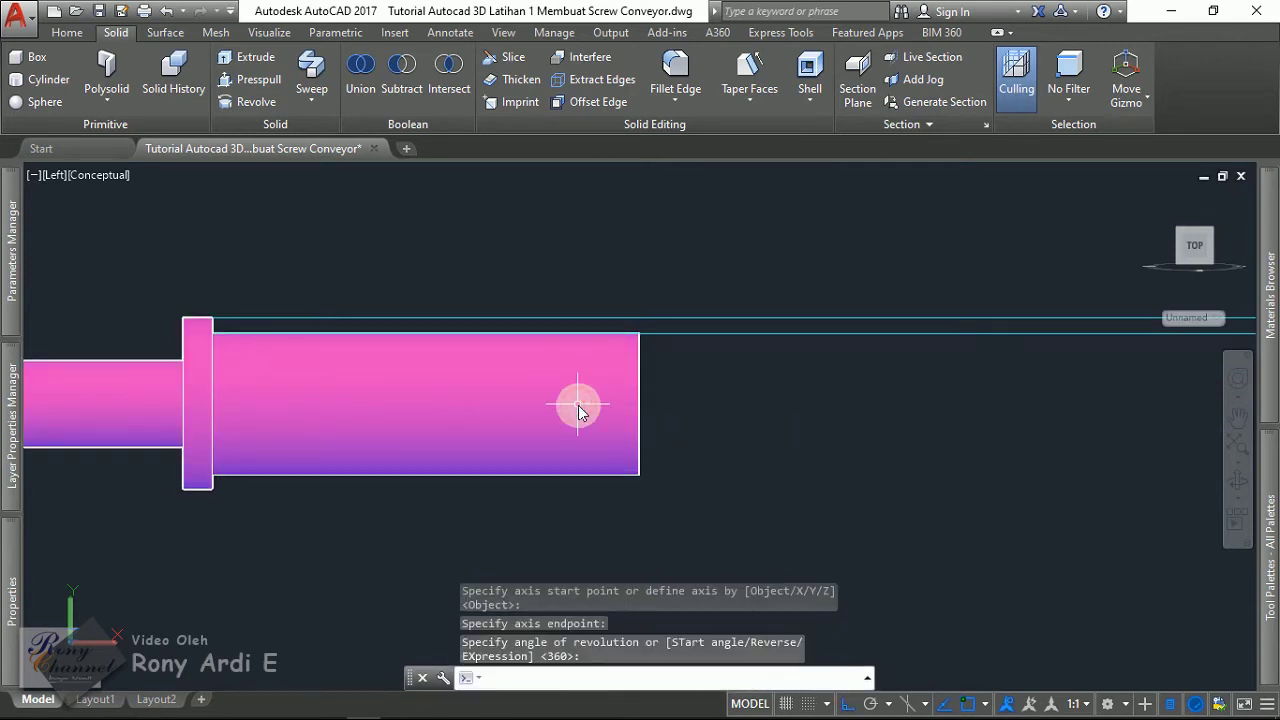
pyautogui.press('Escape')
pyautogui.scroll(-2, 577, 410)
pyautogui.scroll(1, 674, 249)
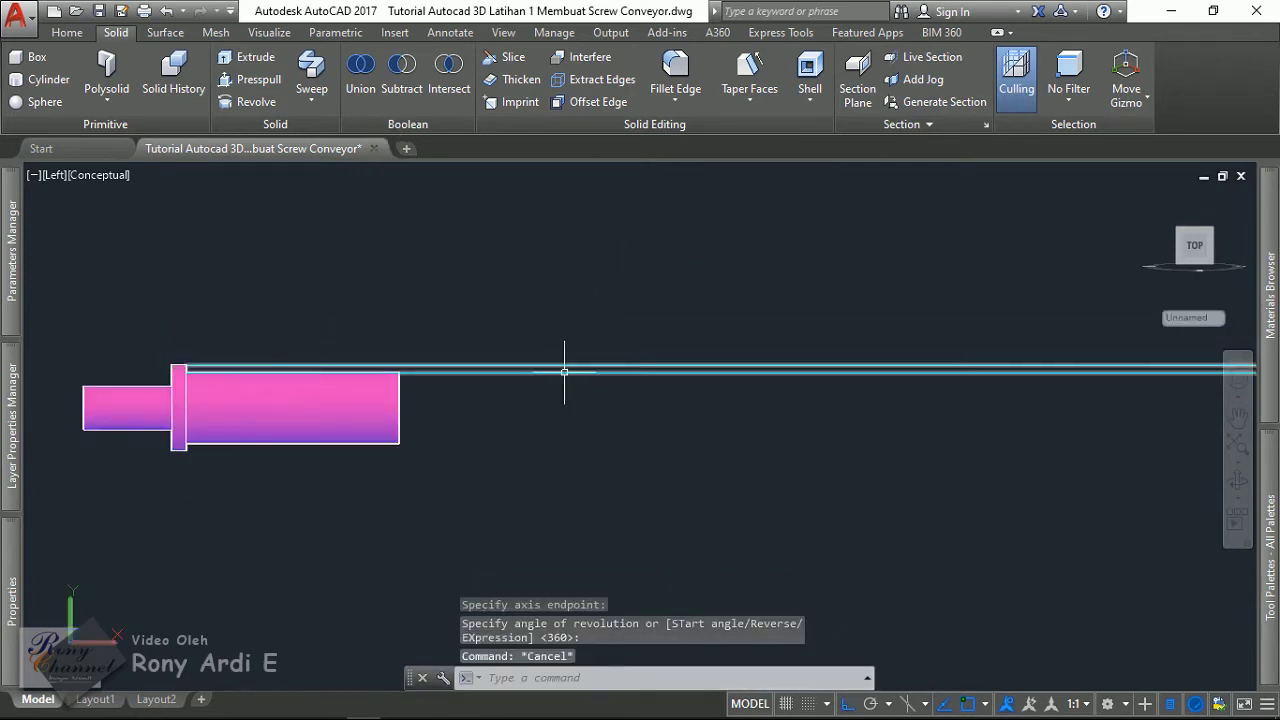
pyautogui.scroll(2, 265, 333)
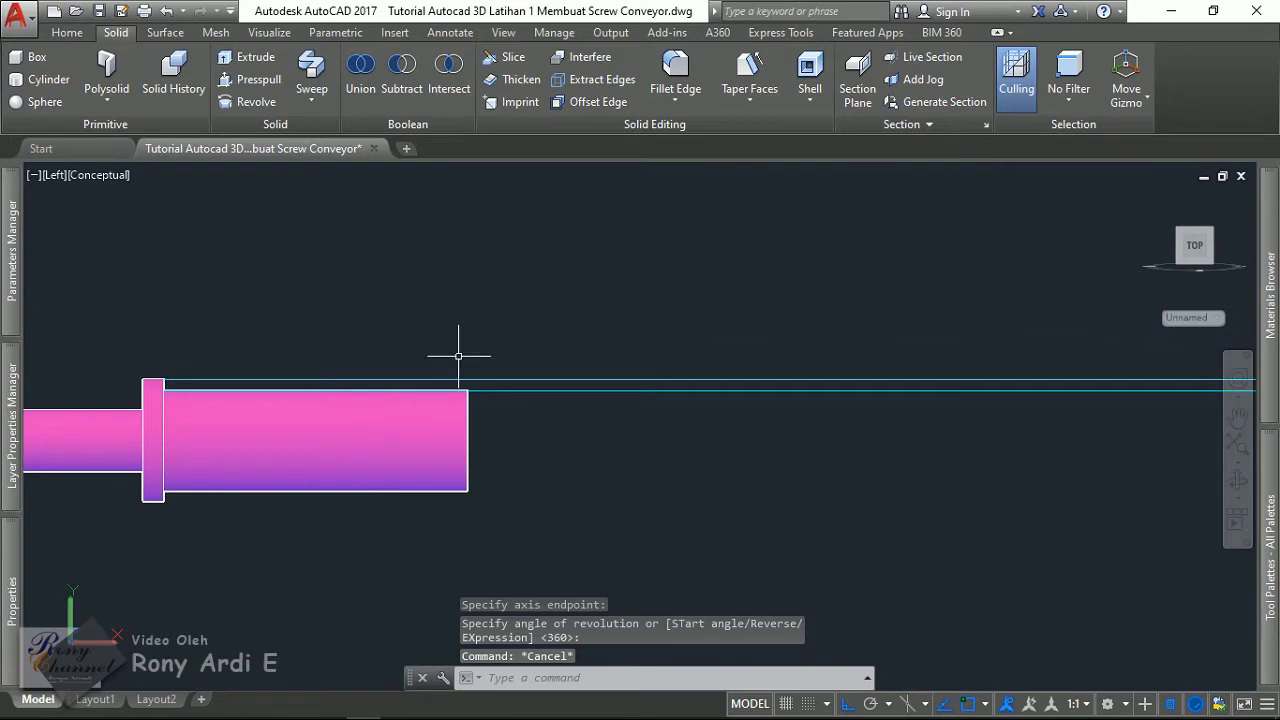
# - Select the cyan Shaft 3 polyline to inspect it
pyautogui.click(508, 378)
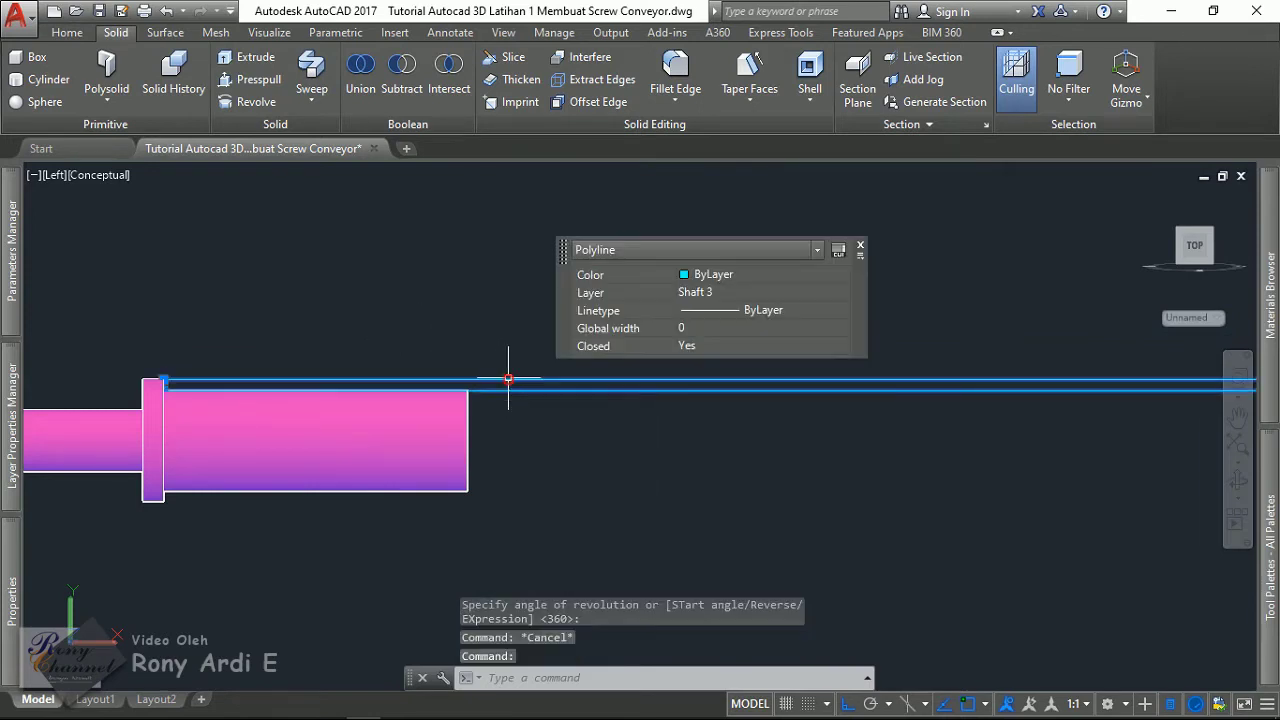
pyautogui.scroll(2, 98, 348)
pyautogui.scroll(1, 98, 348)
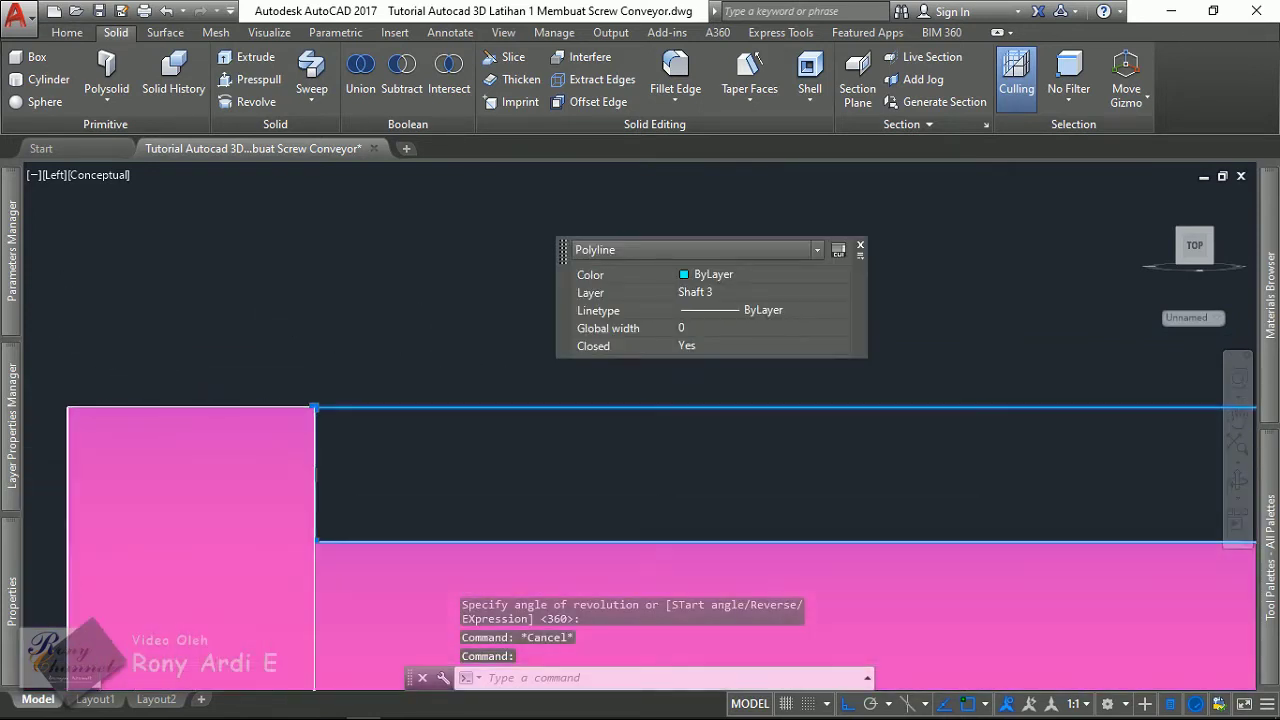
pyautogui.scroll(-3, 178, 402)
pyautogui.scroll(-2, 180, 400)
pyautogui.press('Escape')
pyautogui.click(514, 438)
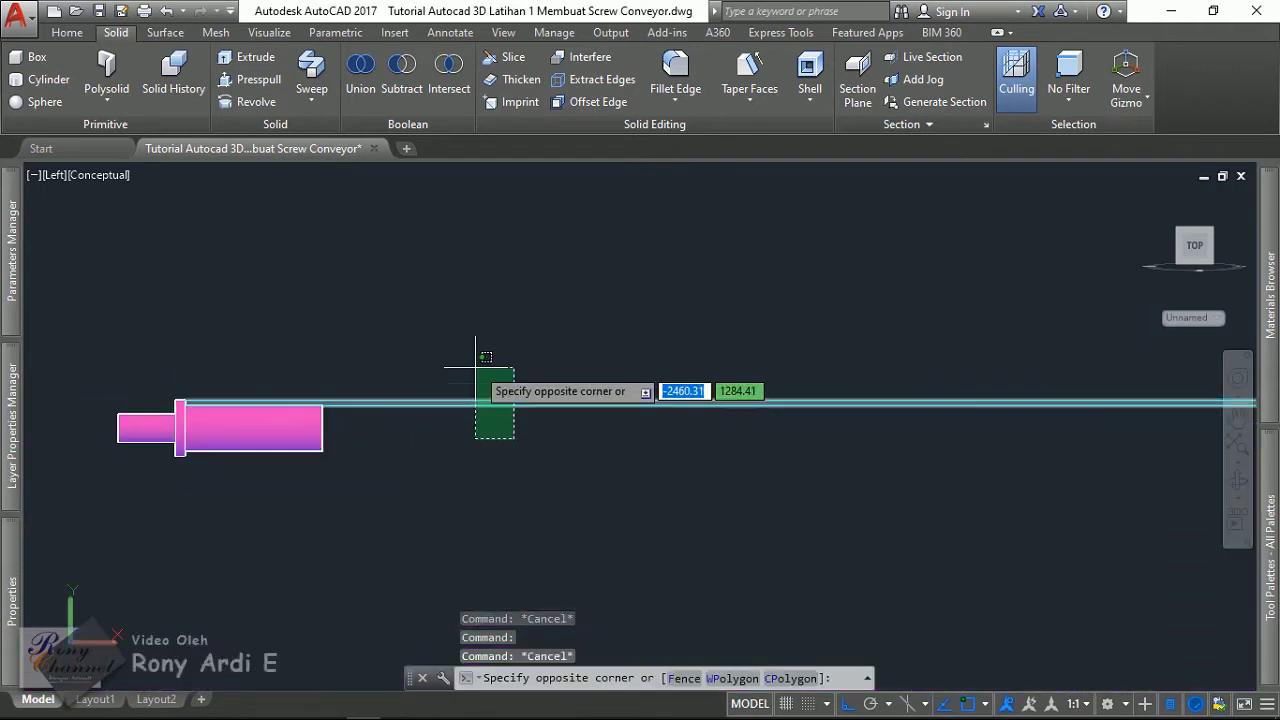
pyautogui.click(474, 366)
pyautogui.press('Escape')
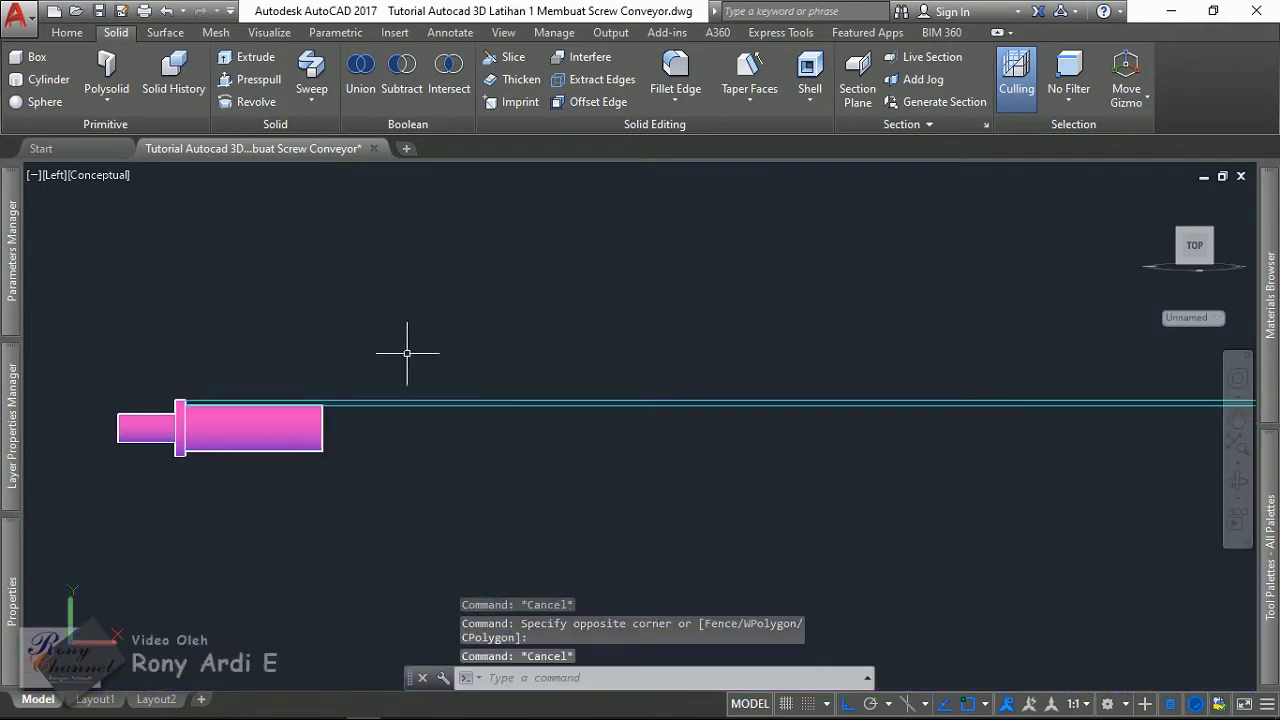
pyautogui.scroll(3, 398, 358)
pyautogui.click(516, 372)
pyautogui.click(420, 458)
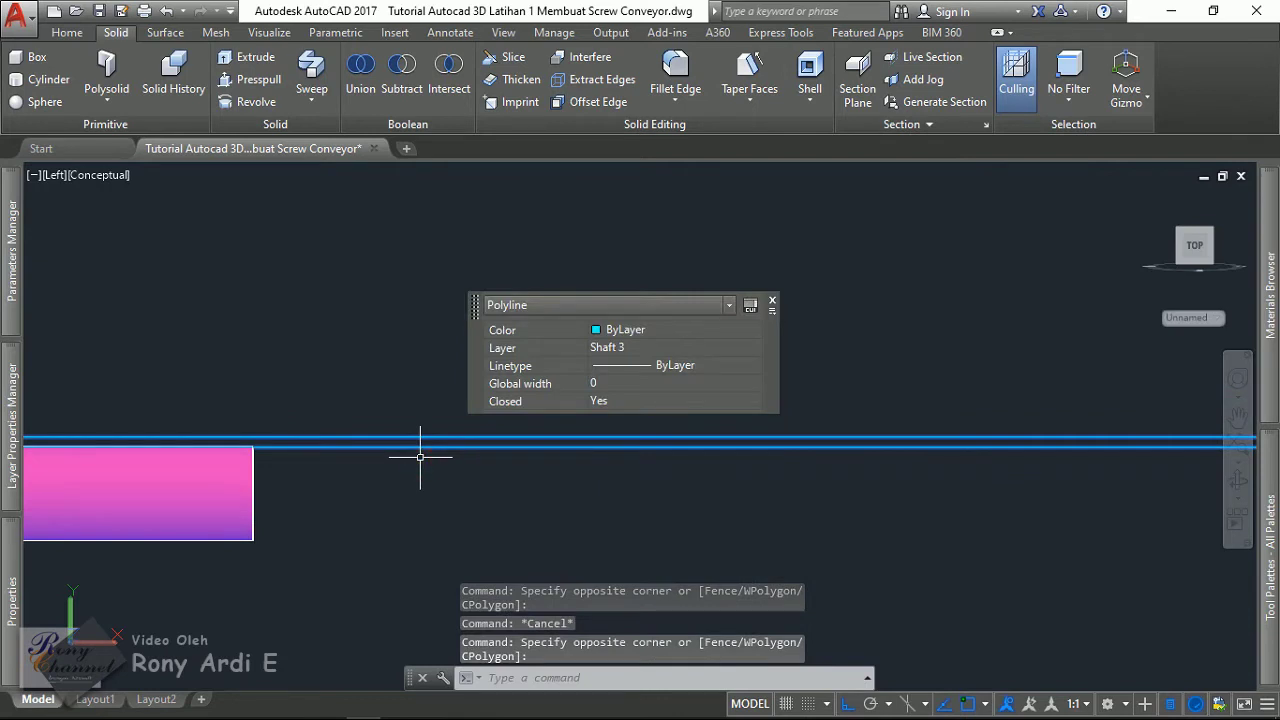
# - Clear the selection and turn on layer 0 to show its yellow lines
pyautogui.press('Escape')
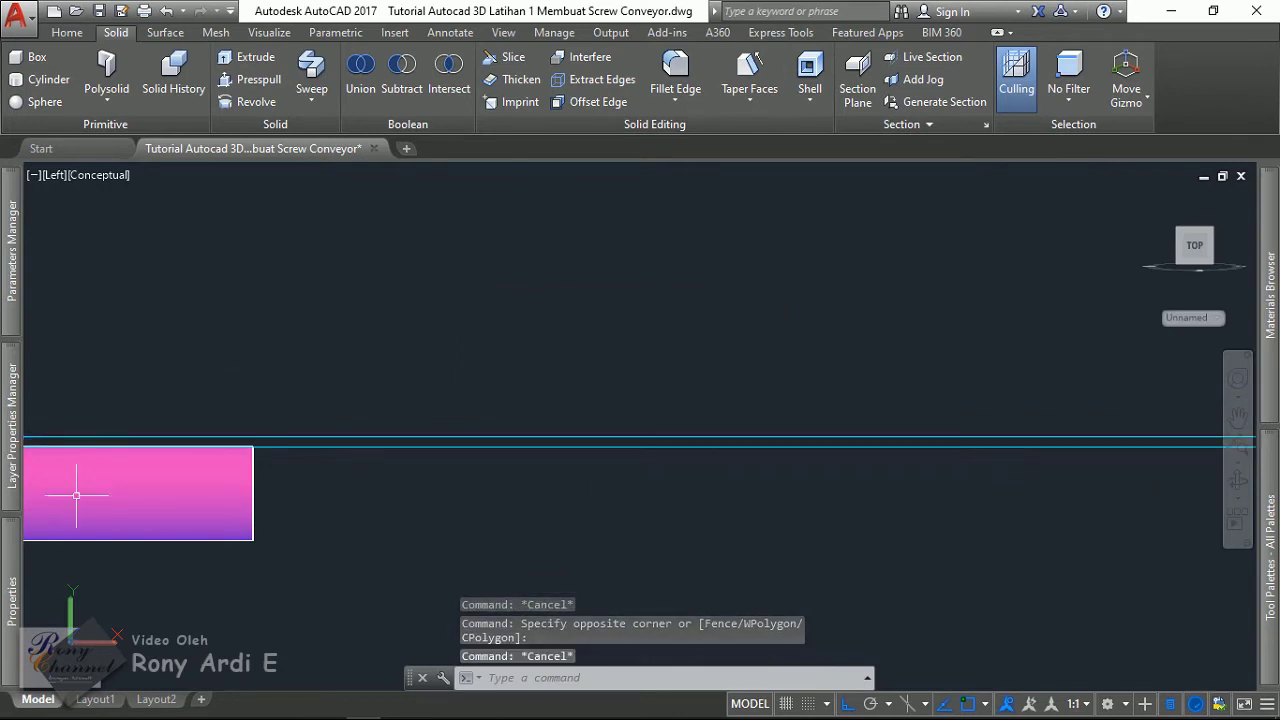
pyautogui.moveTo(12, 425)
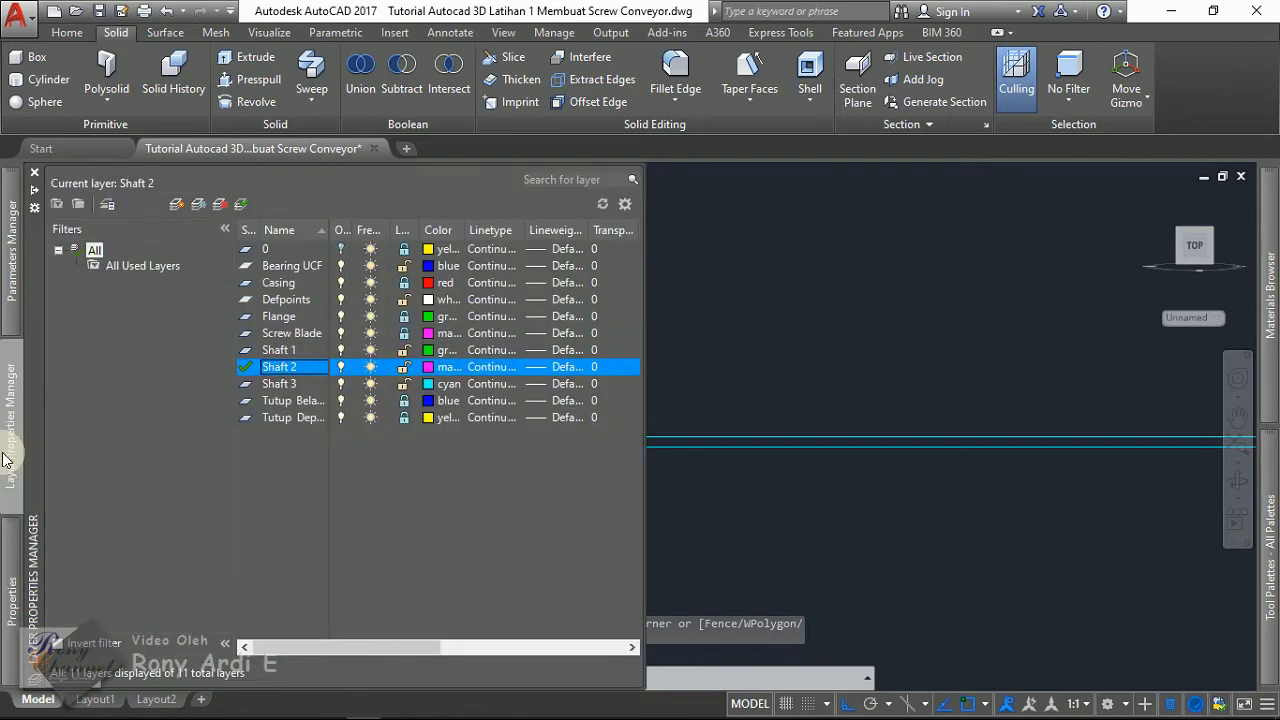
pyautogui.click(340, 249)
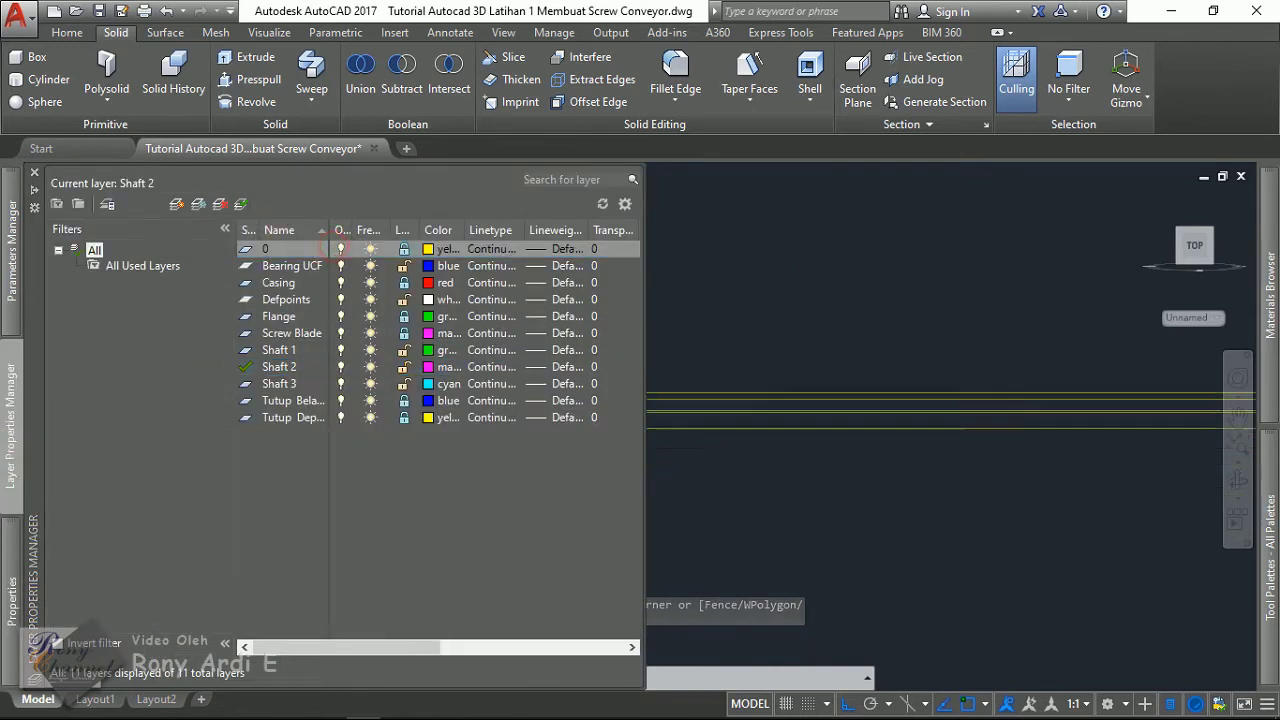
pyautogui.press('Escape')
pyautogui.write('REV')
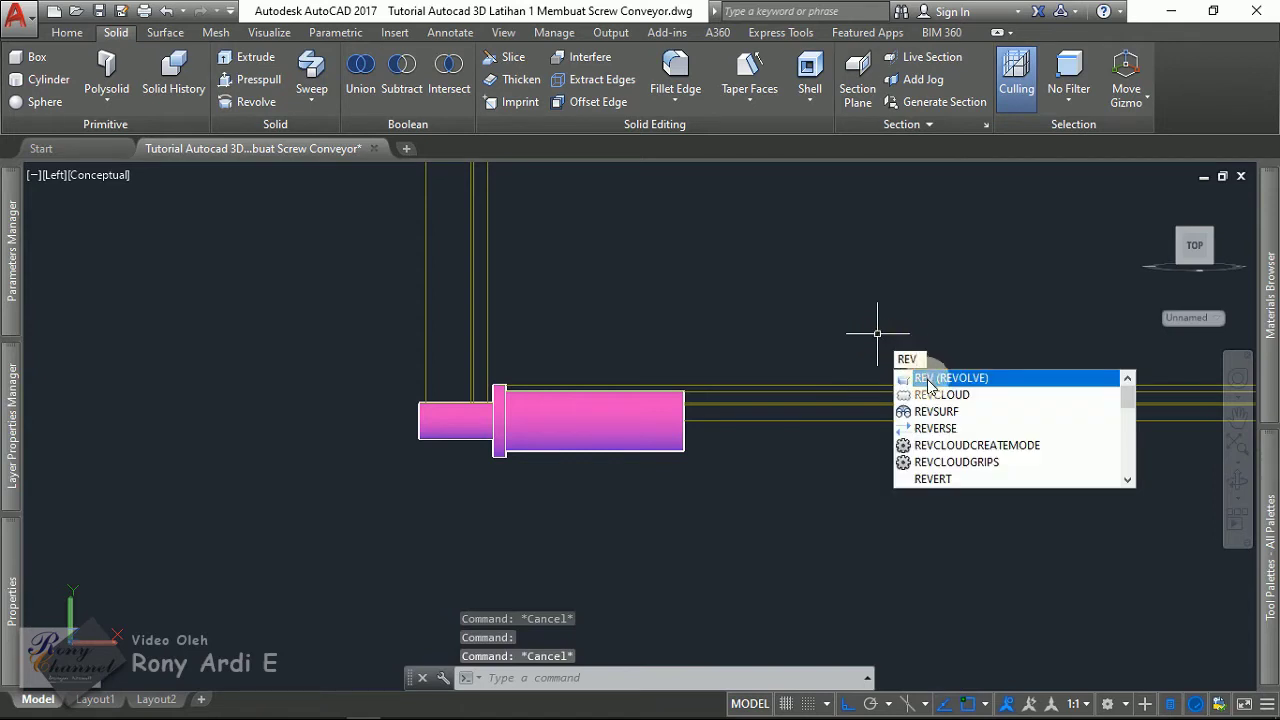
# - Revolve the two cyan Shaft 3 objects, picking axis points along the shaft
pyautogui.click(929, 386)
pyautogui.scroll(2, 755, 388)
pyautogui.click(797, 337)
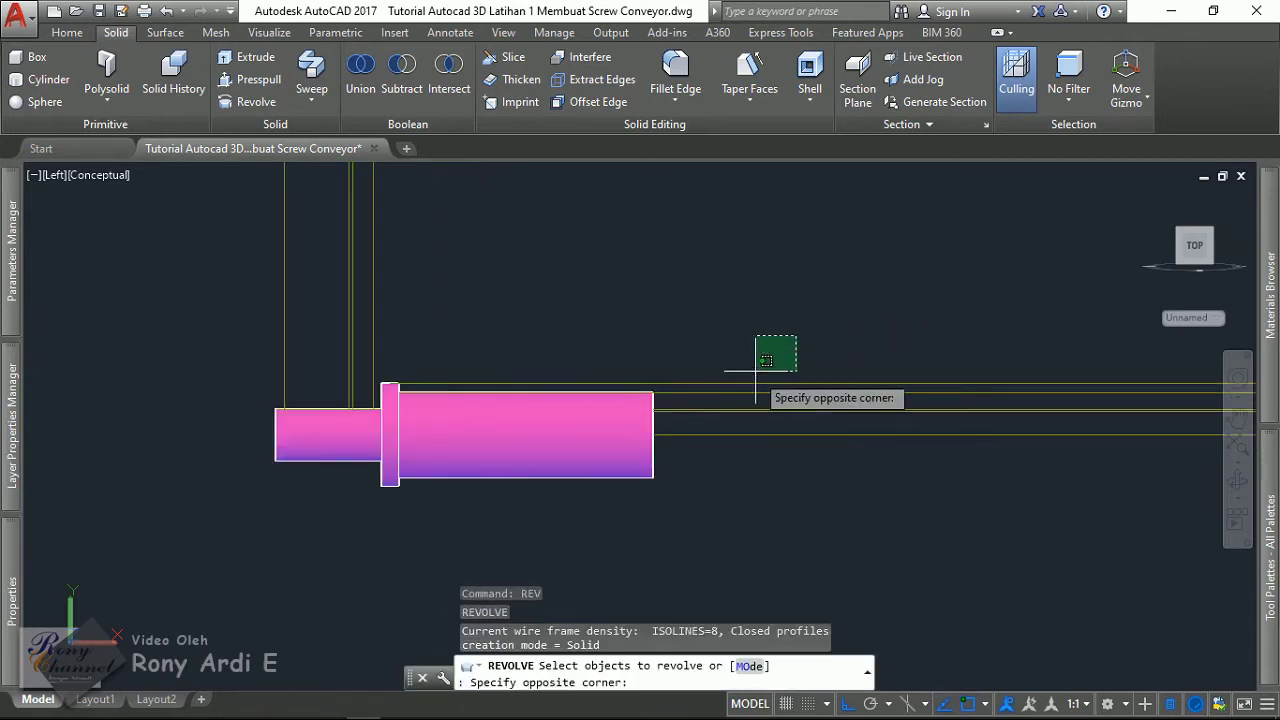
pyautogui.click(730, 390)
pyautogui.press('Return')
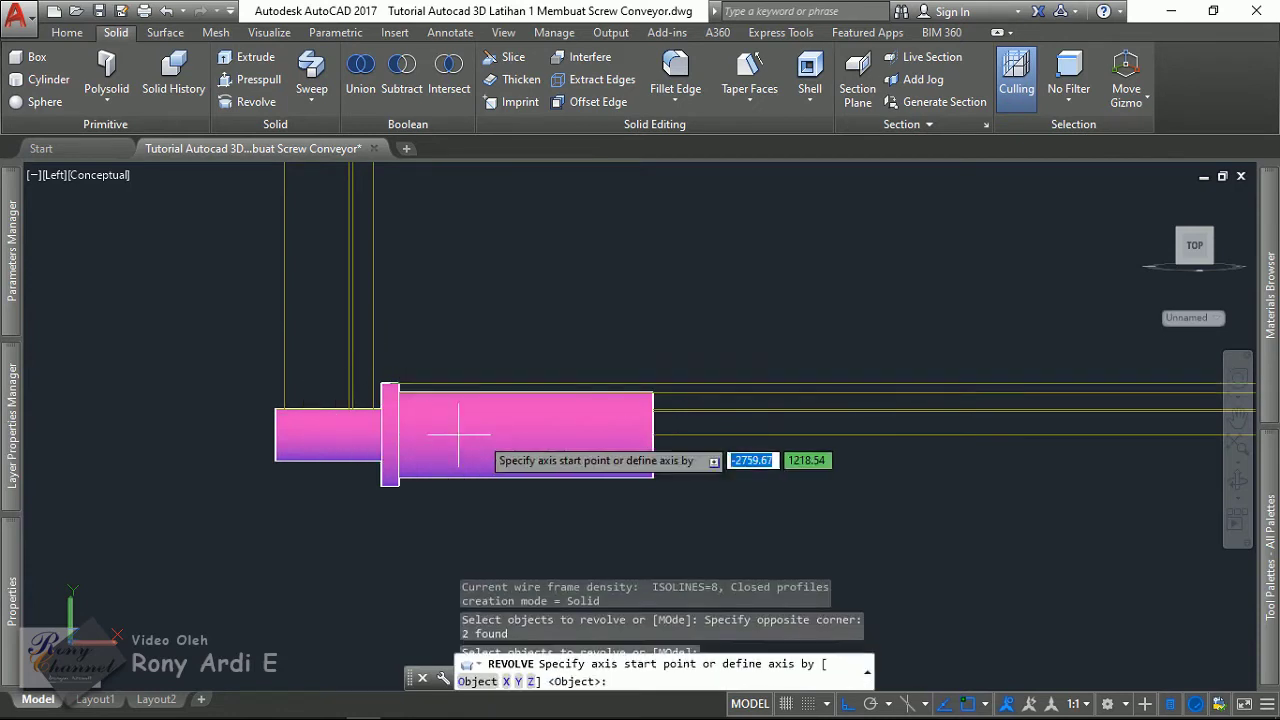
pyautogui.click(727, 420)
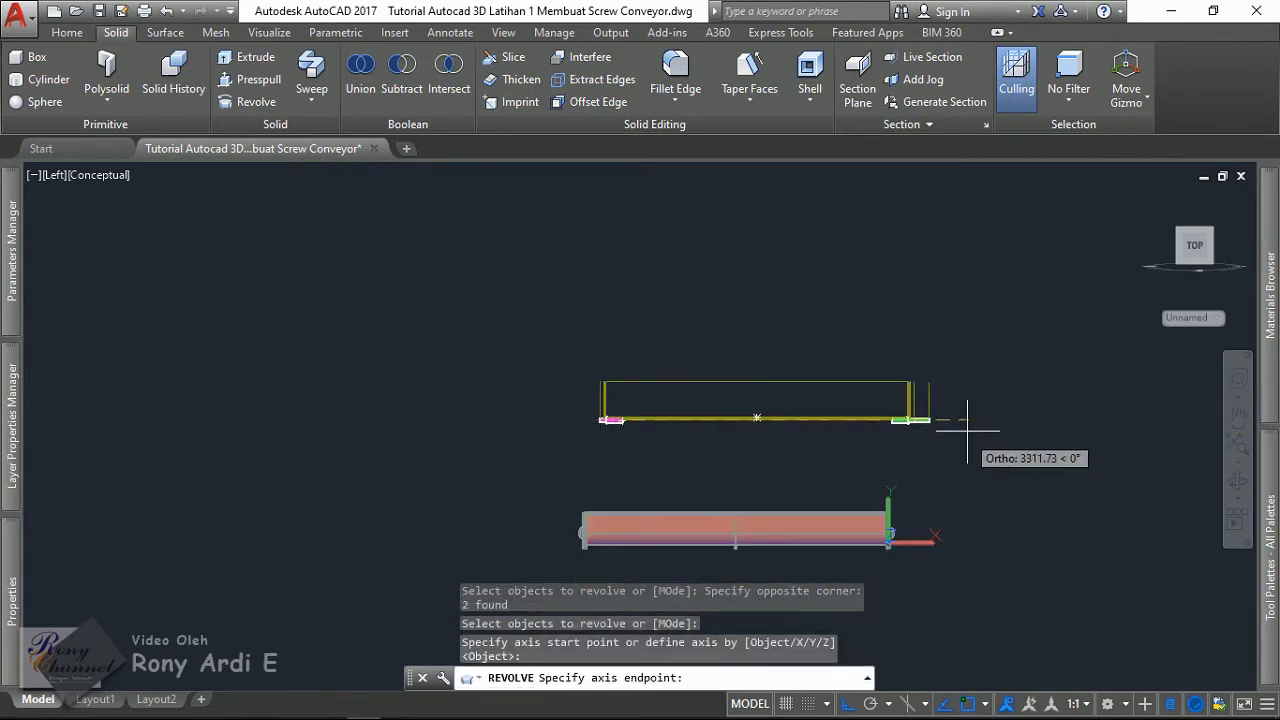
pyautogui.click(968, 429)
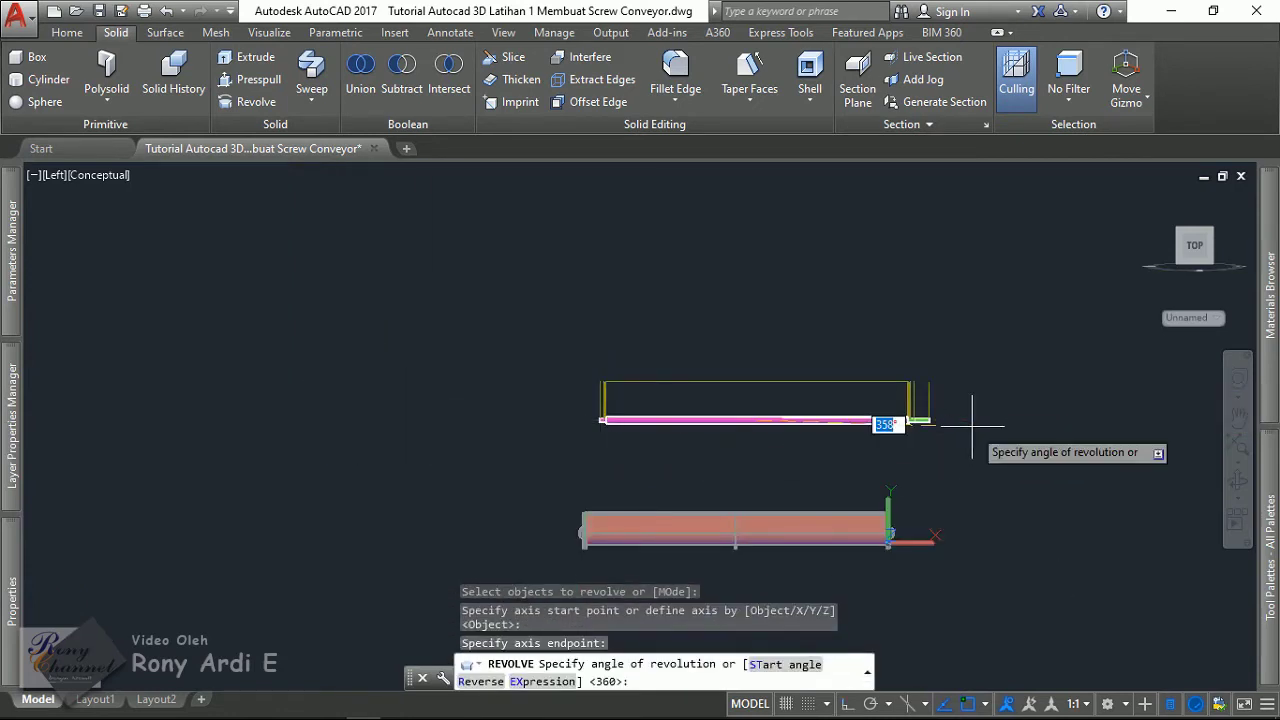
pyautogui.scroll(5, 980, 423)
pyautogui.scroll(-6, 870, 425)
pyautogui.scroll(5, 806, 367)
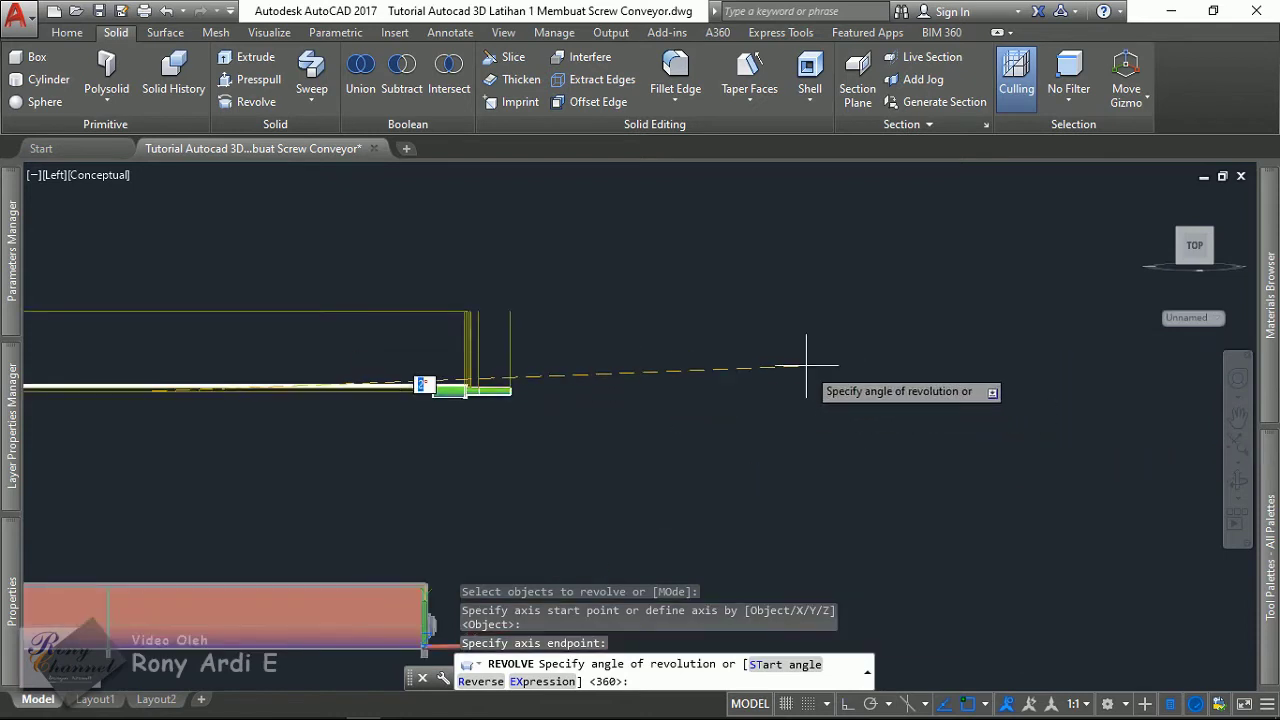
# - Turn on Ortho, recentre the shaft, and accept the full 360° revolution
pyautogui.click(848, 704)
pyautogui.scroll(-4, 829, 391)
pyautogui.scroll(4, 700, 385)
pyautogui.moveTo(1150, 440); pyautogui.dragTo(900, 430, button='middle')
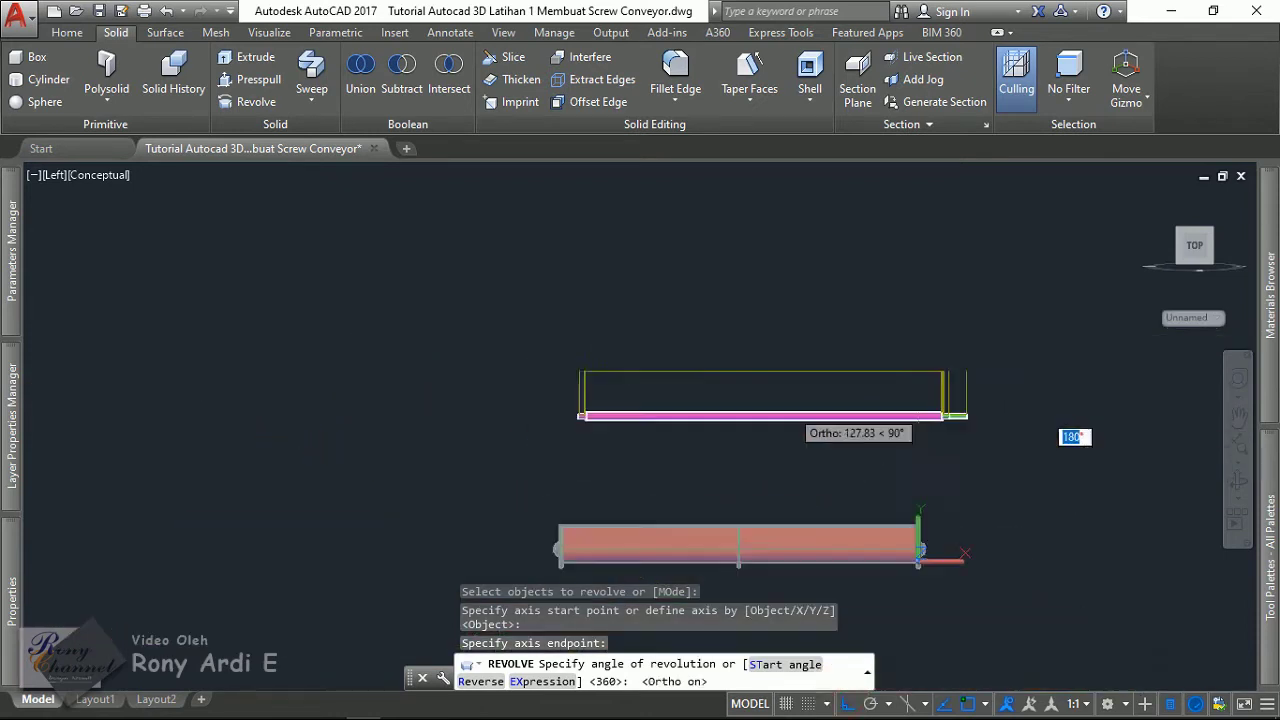
pyautogui.scroll(-3, 800, 400)
pyautogui.scroll(4, 880, 400)
pyautogui.press('Escape')
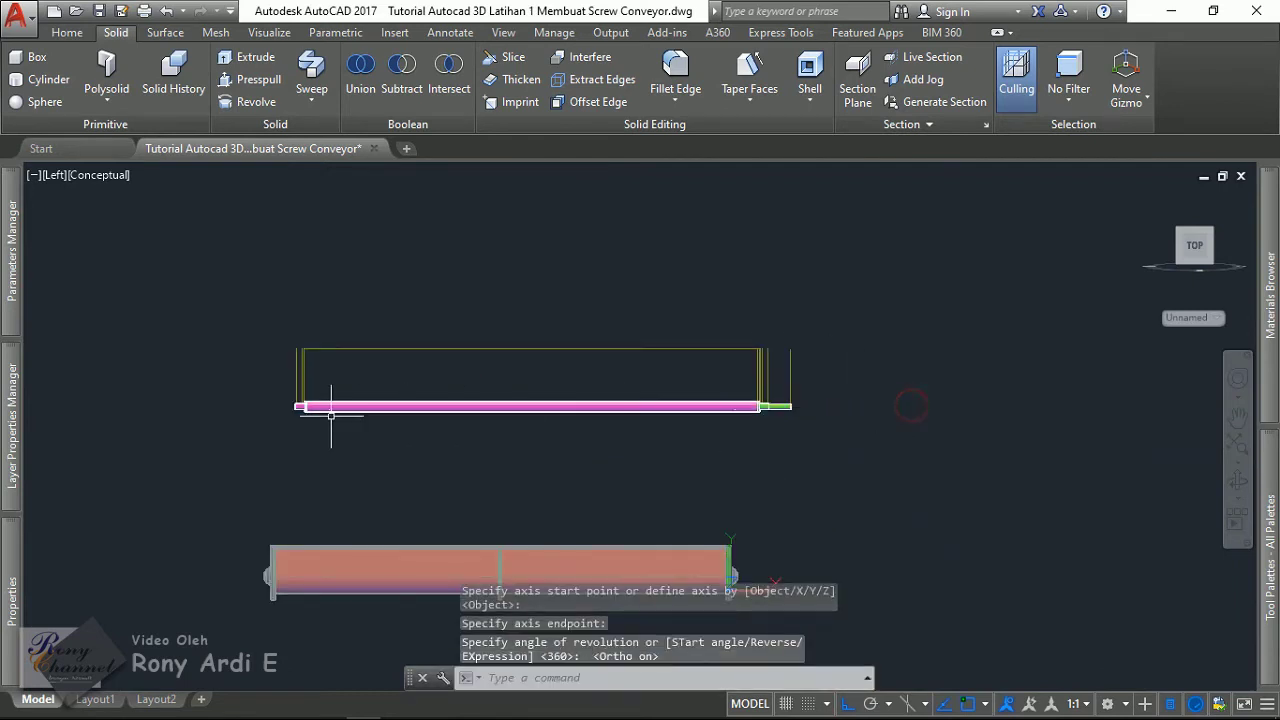
pyautogui.scroll(5, 331, 410)
pyautogui.press('Return')
pyautogui.press('Escape')
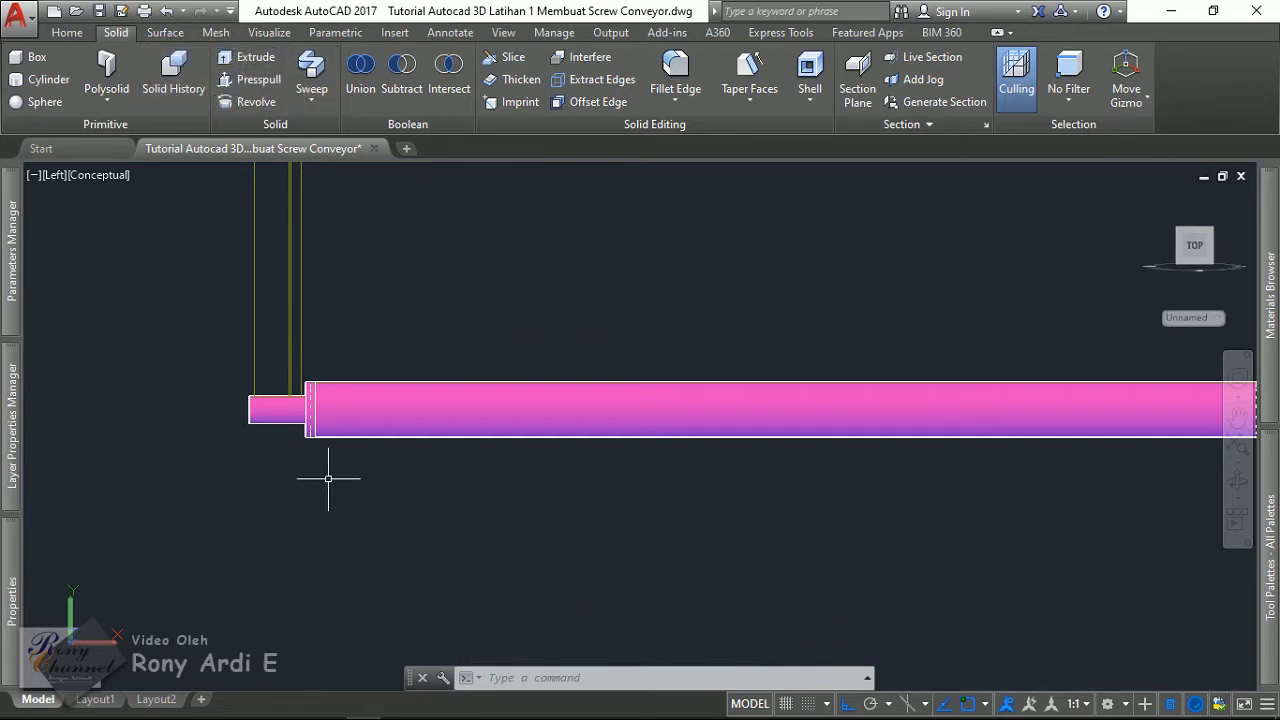
# - Undo three times to remove the long magenta revolved solid, then pan to the profile
pyautogui.hotkey('ctrl', 'z')
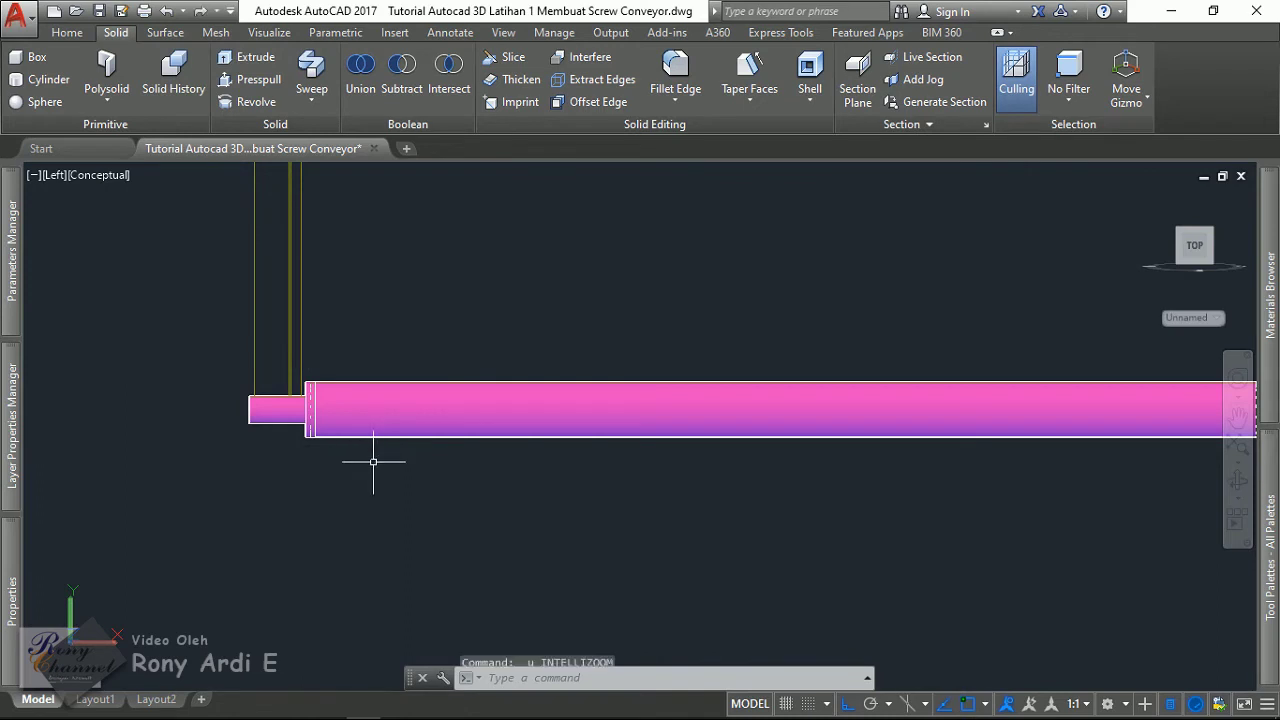
pyautogui.hotkey('ctrl', 'z')
pyautogui.hotkey('ctrl', 'z')
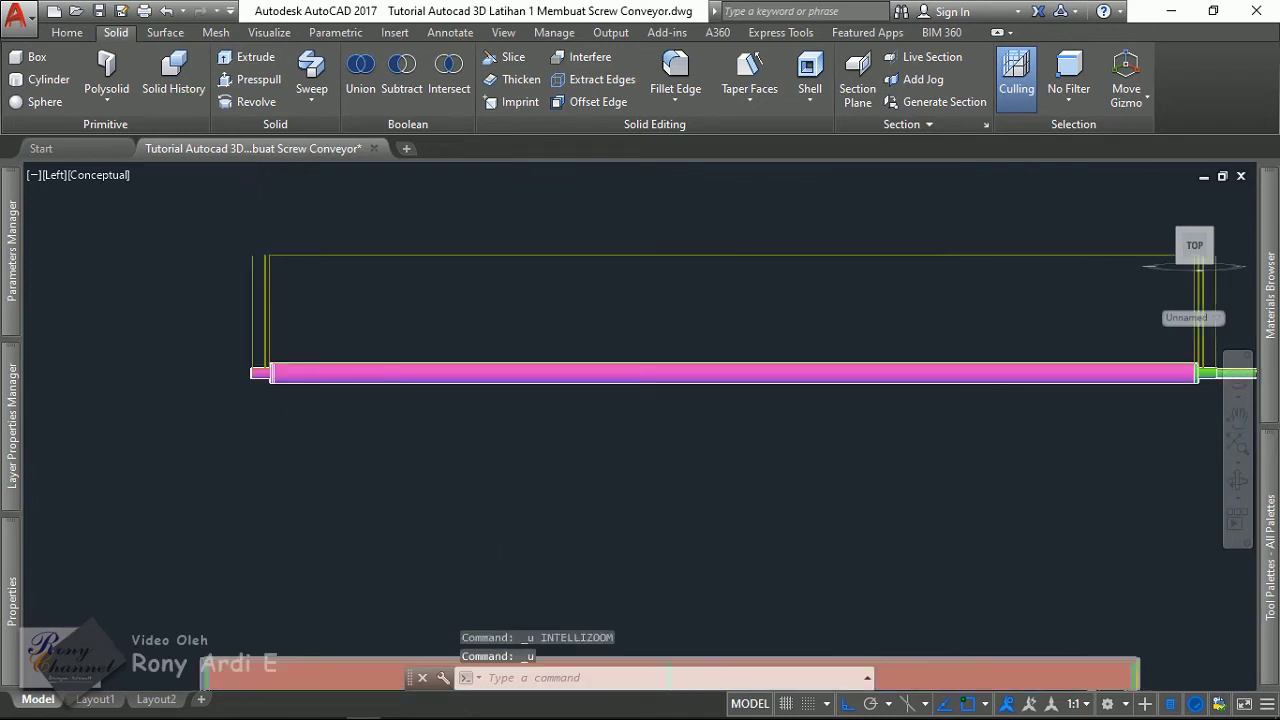
pyautogui.hotkey('ctrl', 'z')
pyautogui.hotkey('ctrl', 'z')
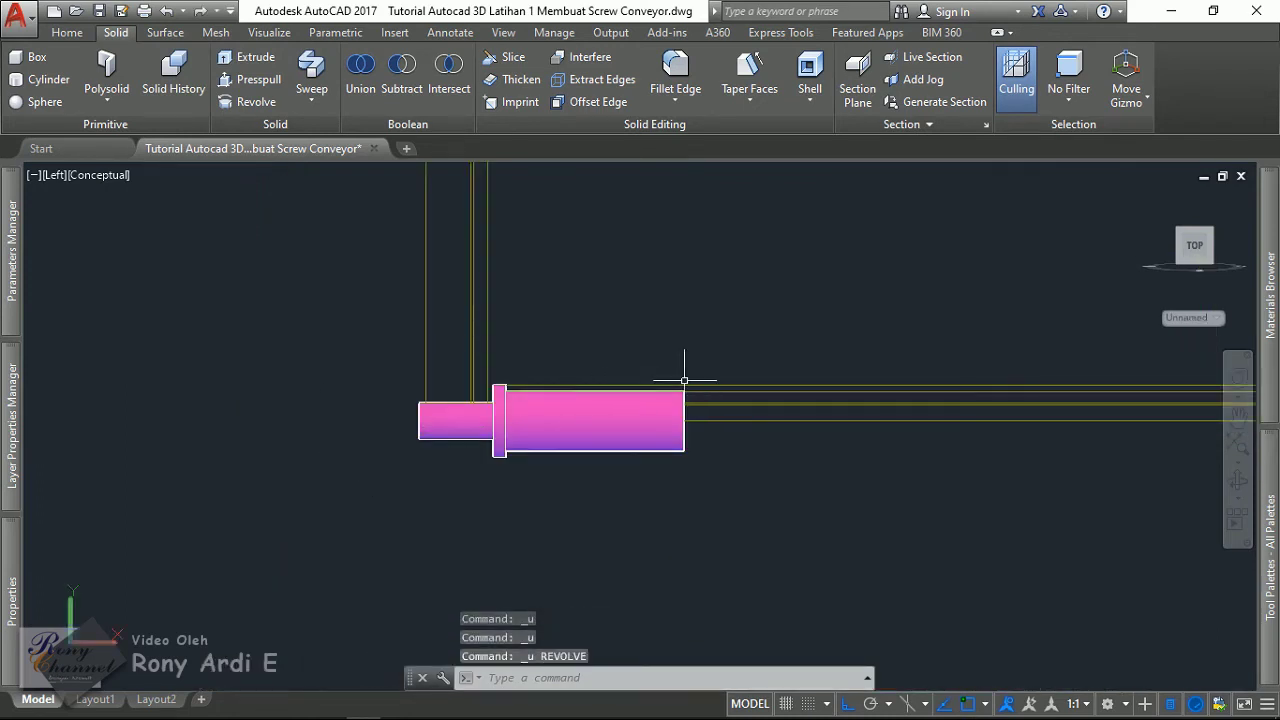
pyautogui.moveTo(684, 380); pyautogui.dragTo(443, 357, button='middle')
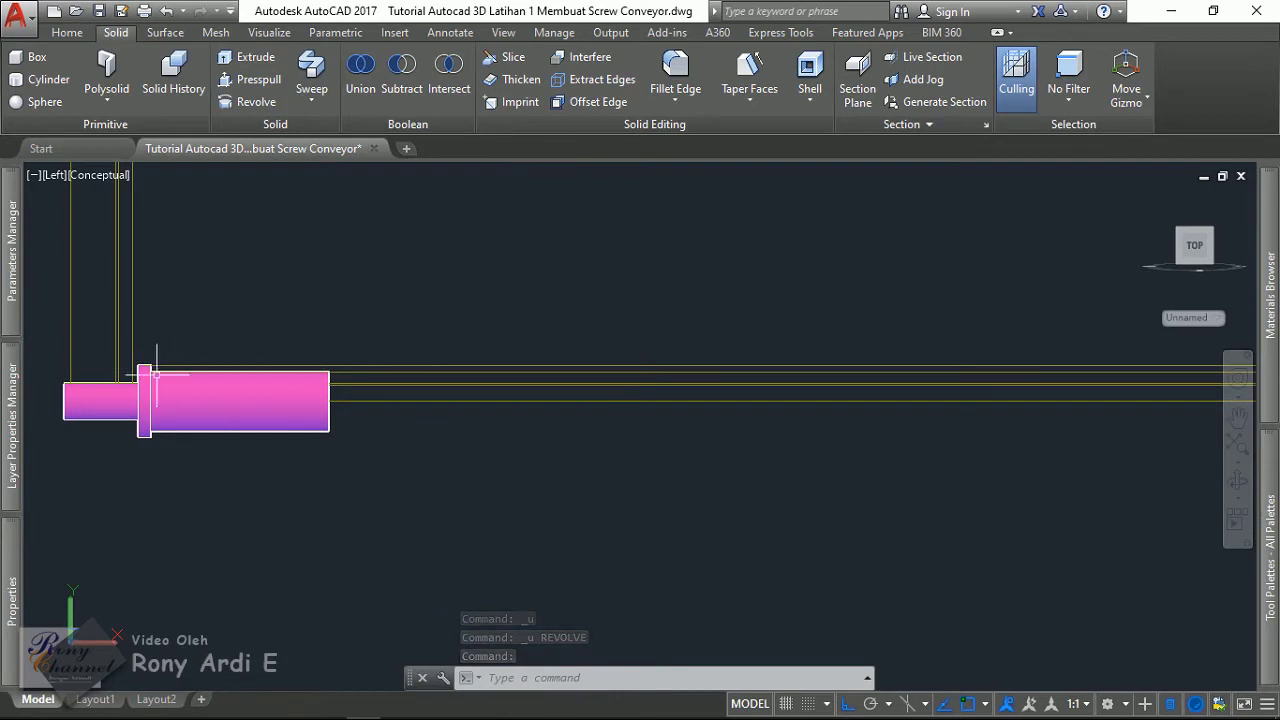
# - Try setting Shaft 3 current from the layer list, then check the profile lines
pyautogui.click(6, 445)
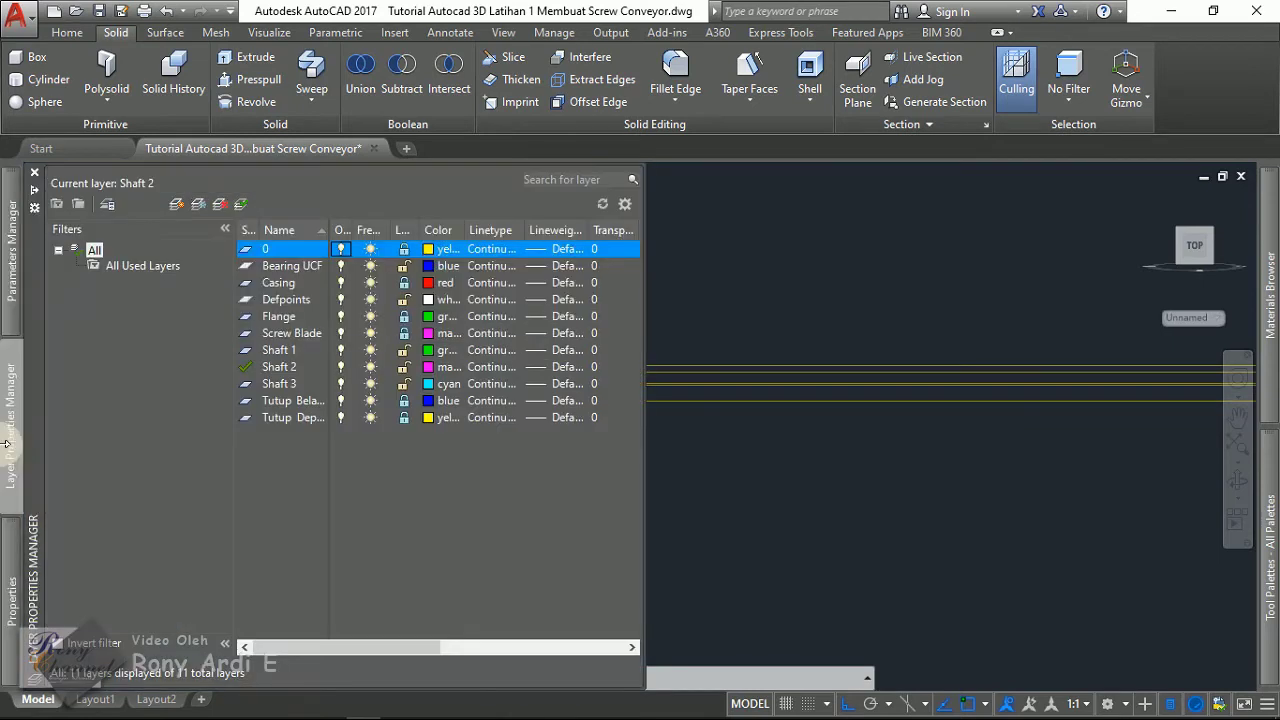
pyautogui.doubleClick(278, 385)
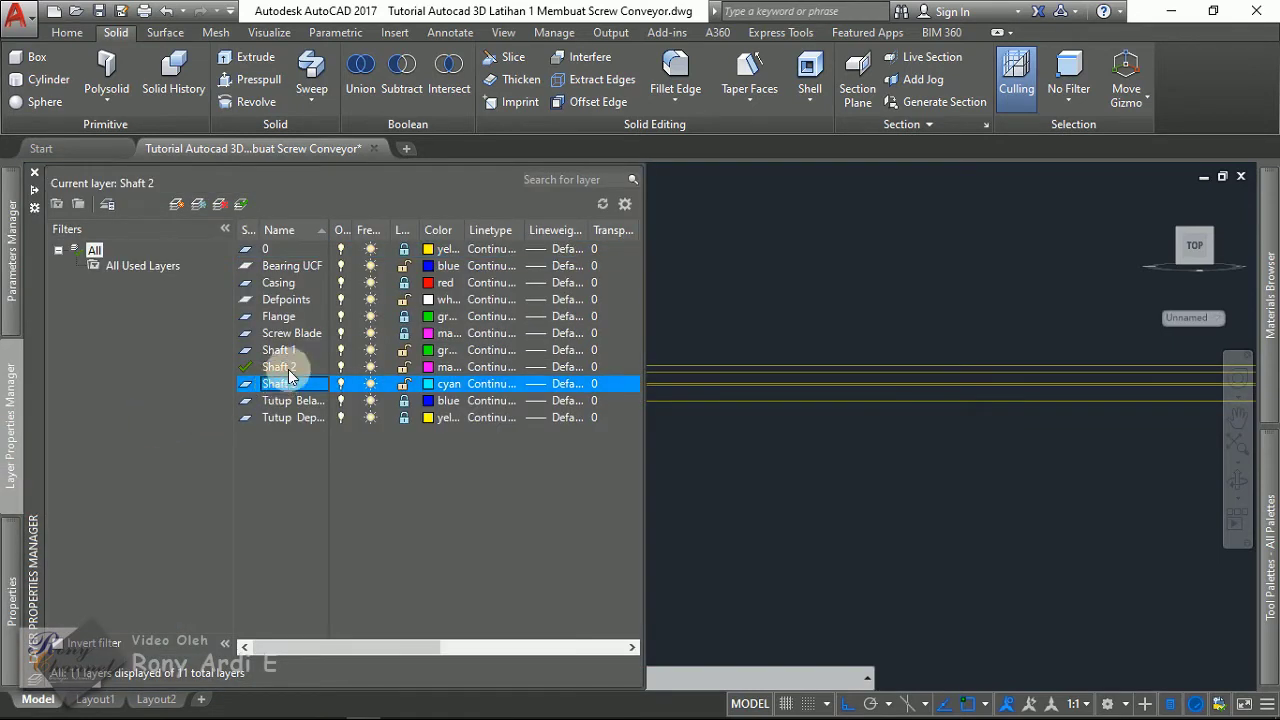
pyautogui.click(808, 363)
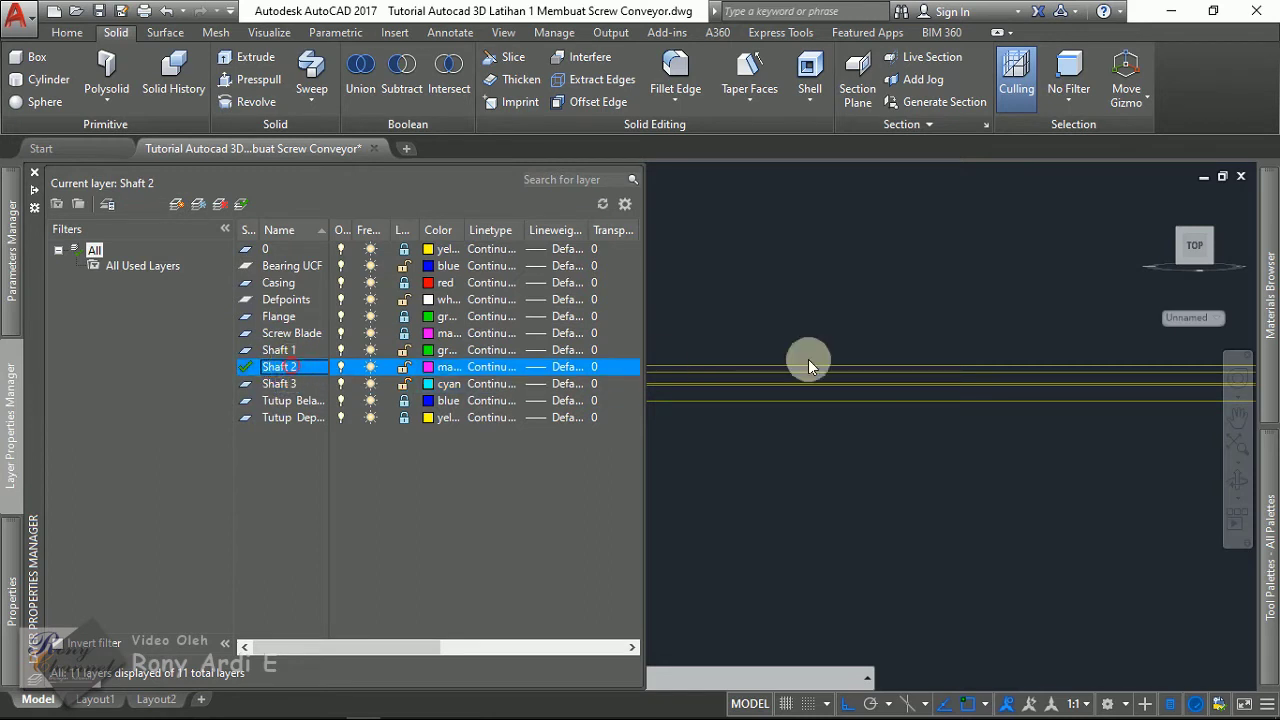
pyautogui.scroll(1, 751, 294)
pyautogui.scroll(3, 700, 330)
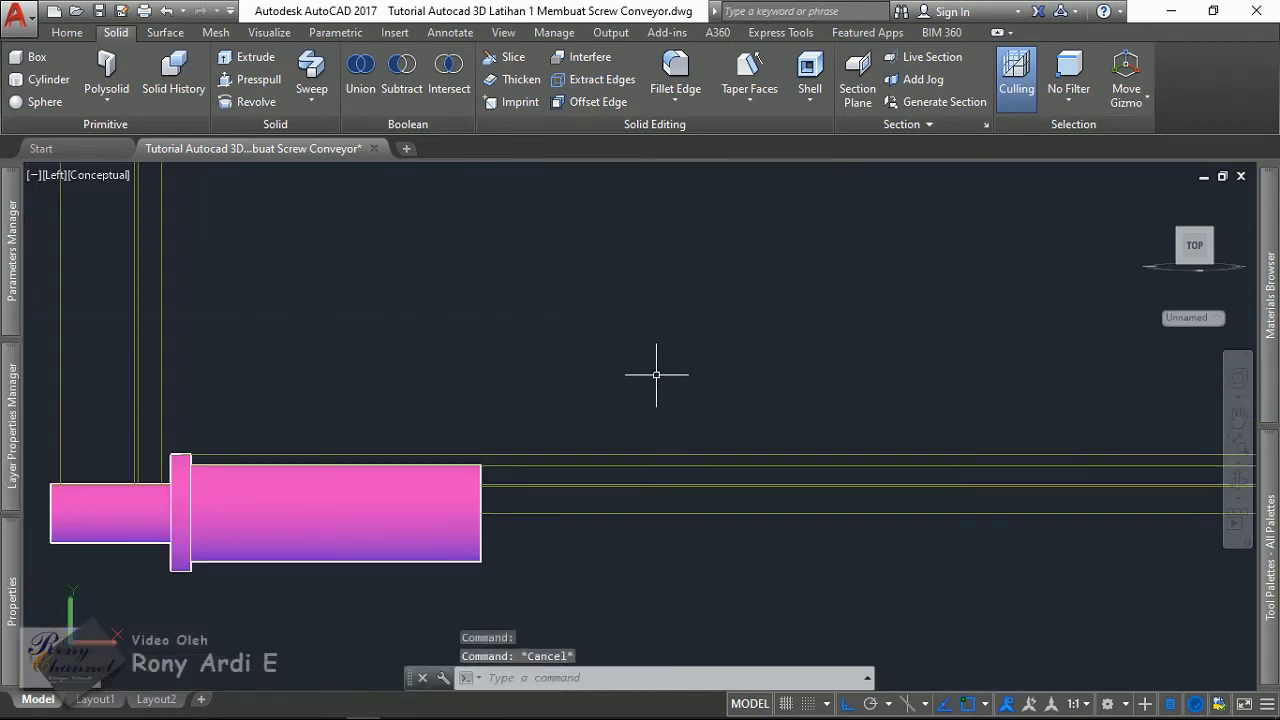
pyautogui.click(629, 430)
pyautogui.click(600, 459)
pyautogui.press('Escape')
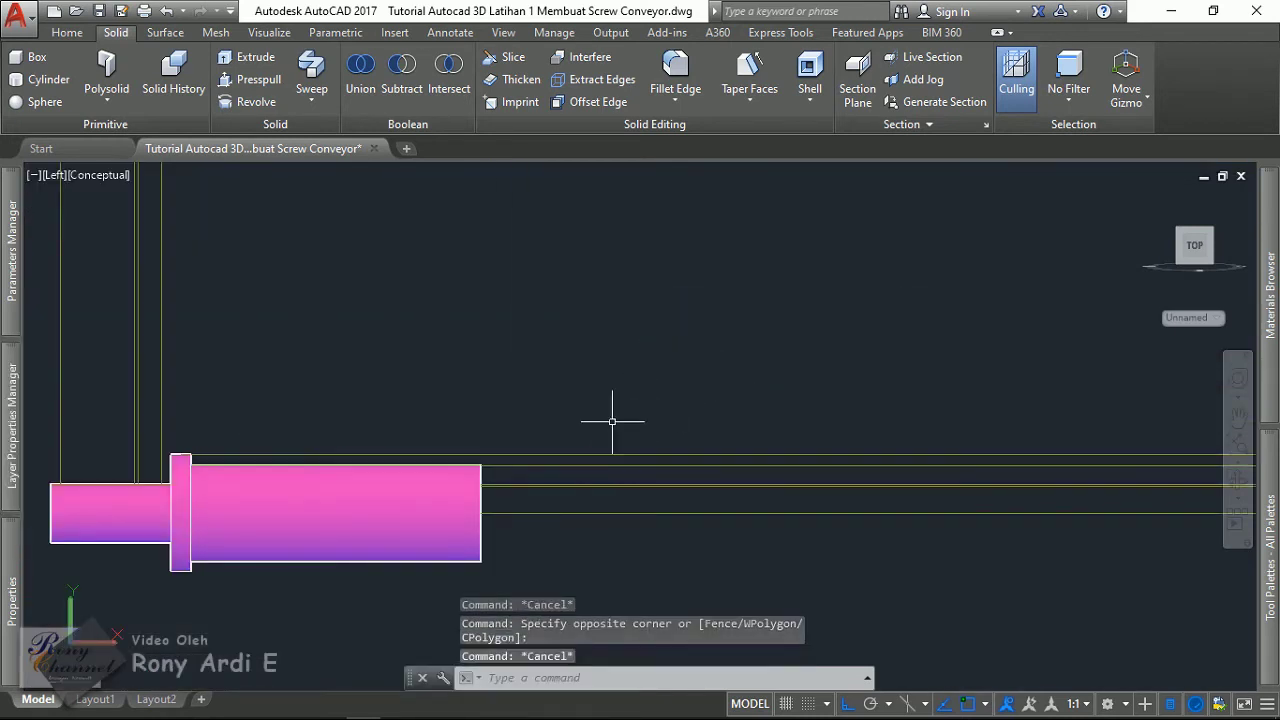
pyautogui.scroll(-2, 386, 366)
pyautogui.scroll(-1, 383, 373)
pyautogui.scroll(1, 383, 373)
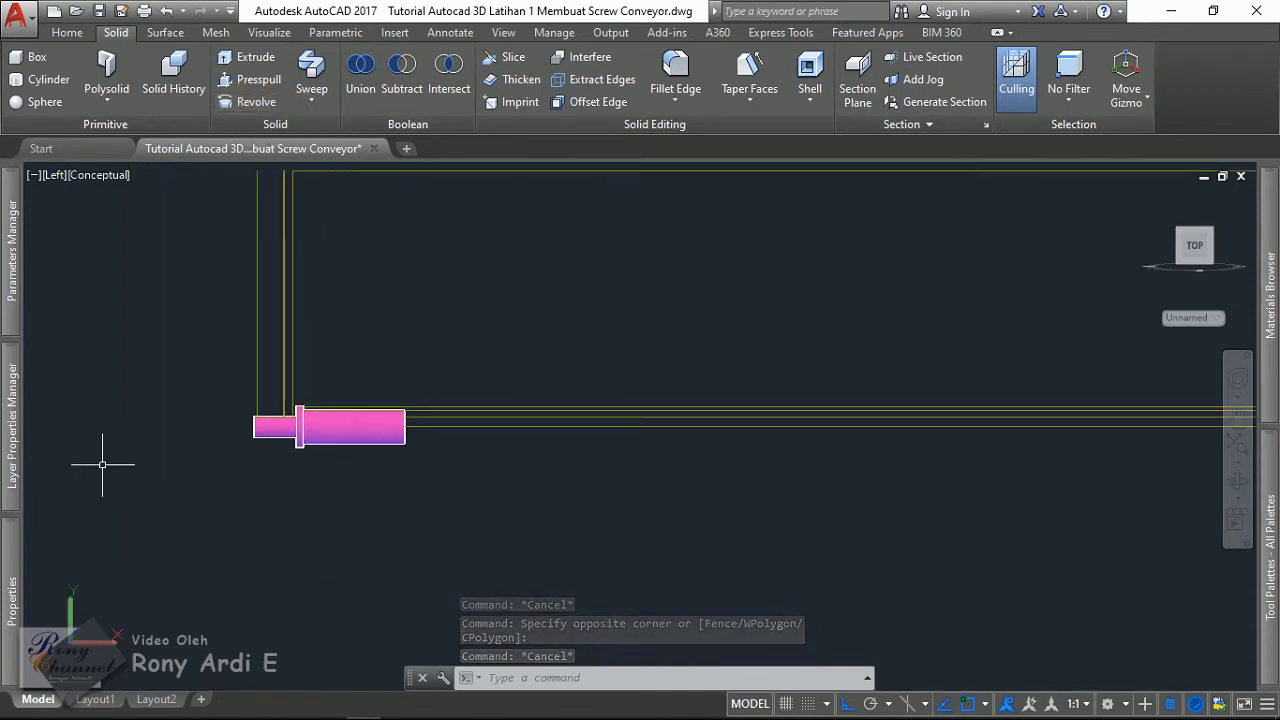
# - Finish the Shaft 2 layer name edit and make Shaft 3 the current layer
pyautogui.click(283, 368)
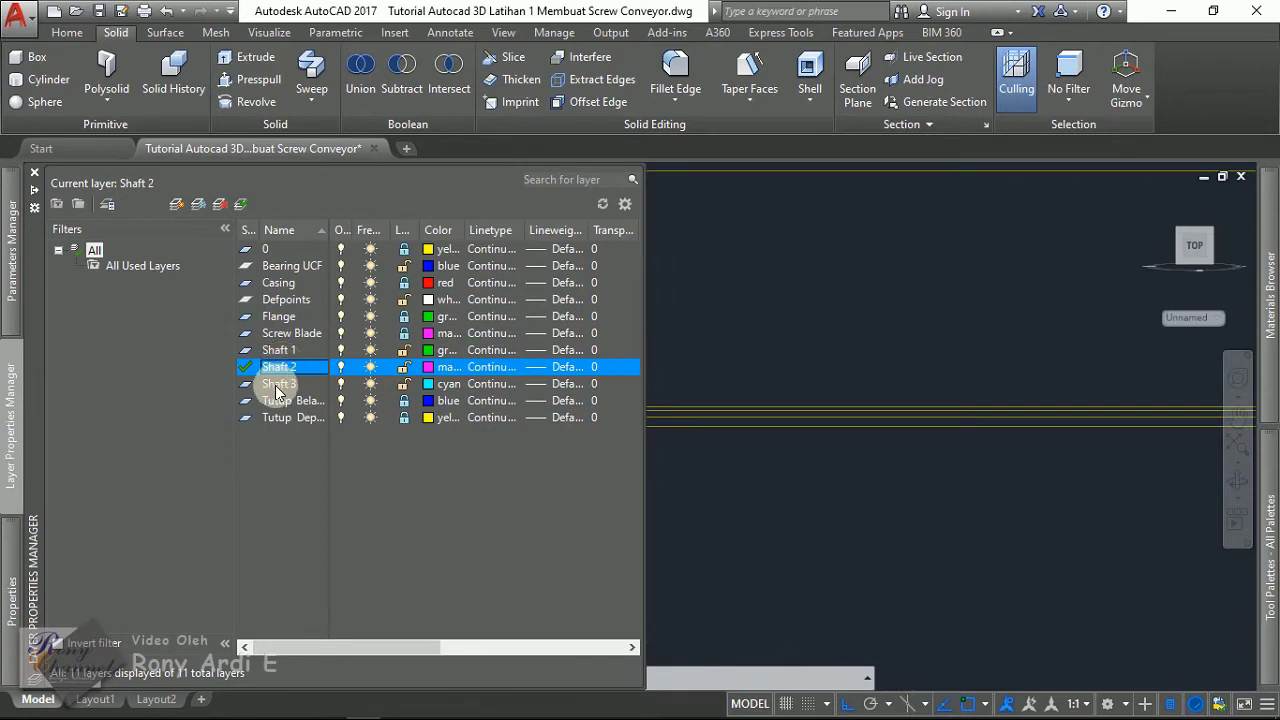
pyautogui.click(433, 370)
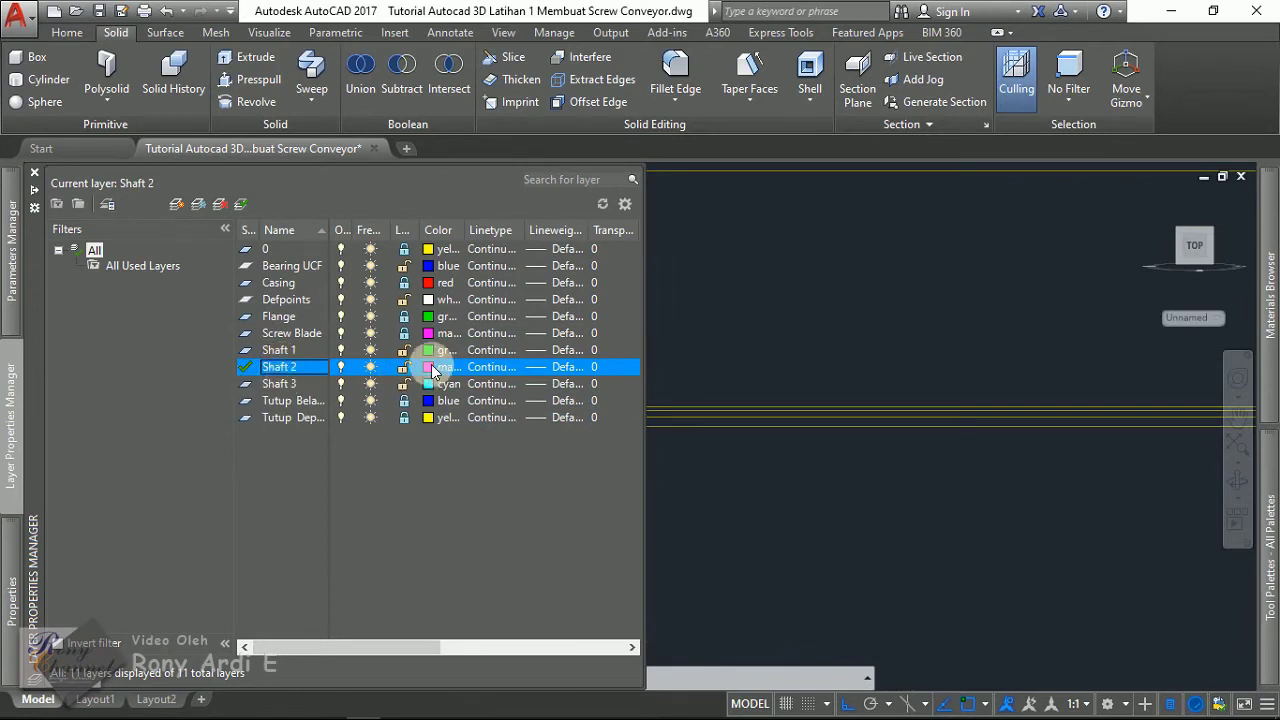
pyautogui.click(283, 370)
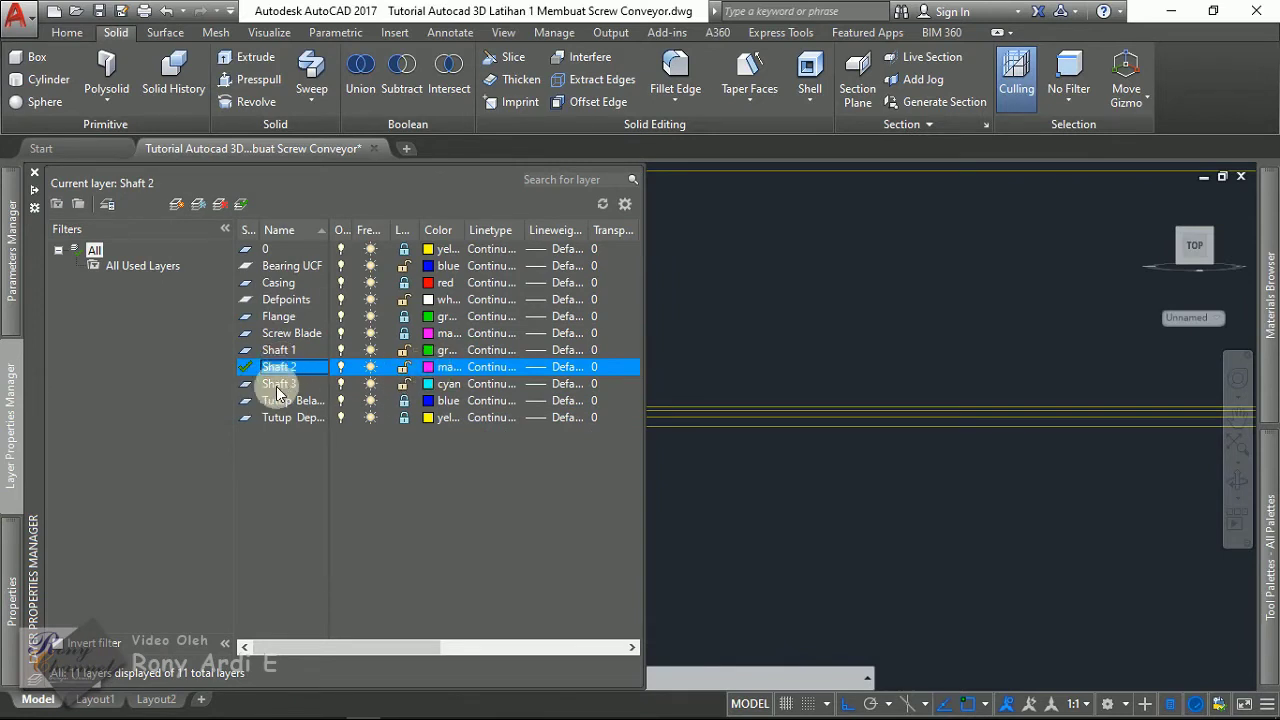
pyautogui.doubleClick(277, 388)
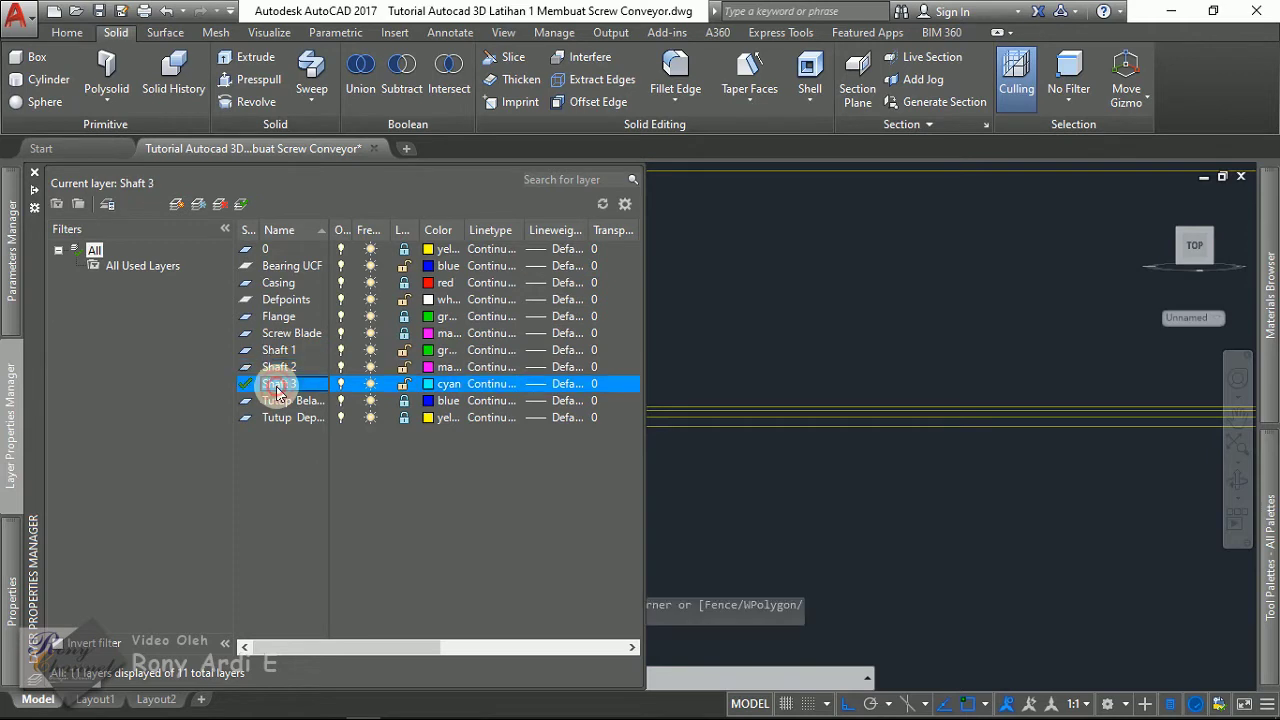
pyautogui.scroll(-1, 714, 294)
pyautogui.write('REV')
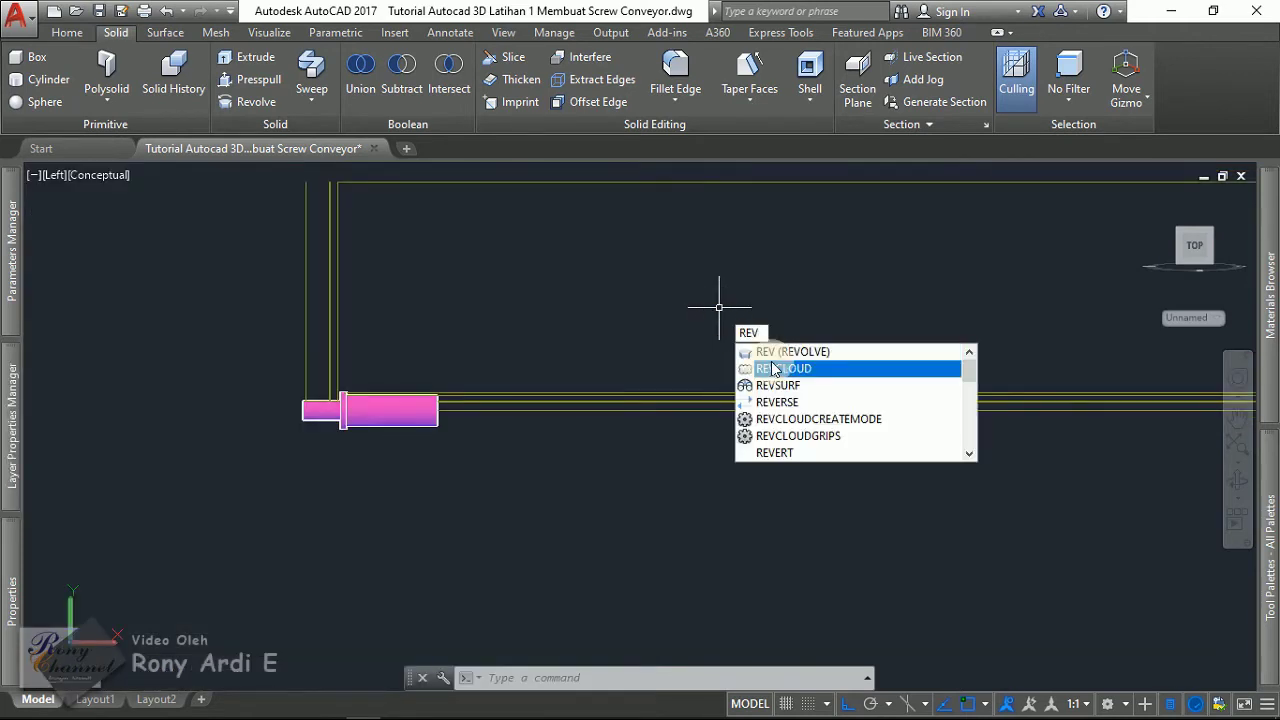
# - Revolve the window-selected long profile a full 360° about a two-point axis into the cyan solid
pyautogui.press('Return')
pyautogui.scroll(1, 480, 386)
pyautogui.click(540, 370)
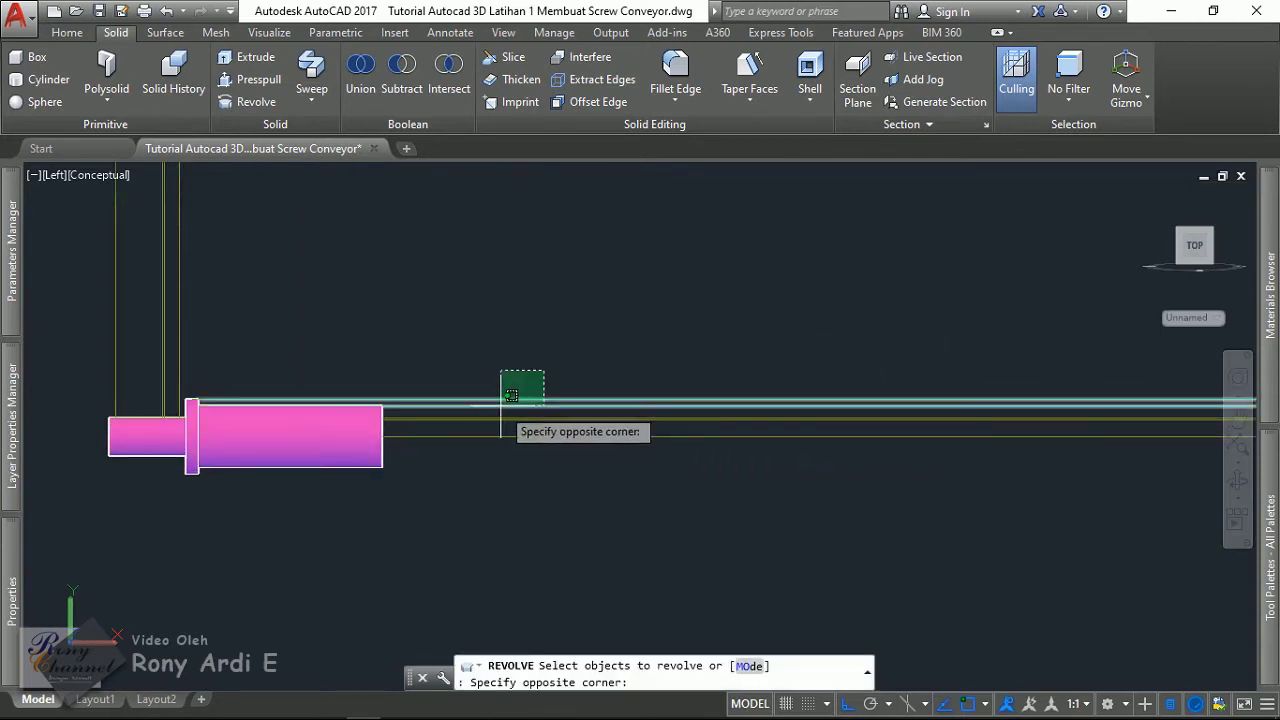
pyautogui.click(500, 402)
pyautogui.scroll(5, 421, 401)
pyautogui.press('Return')
pyautogui.click(472, 454)
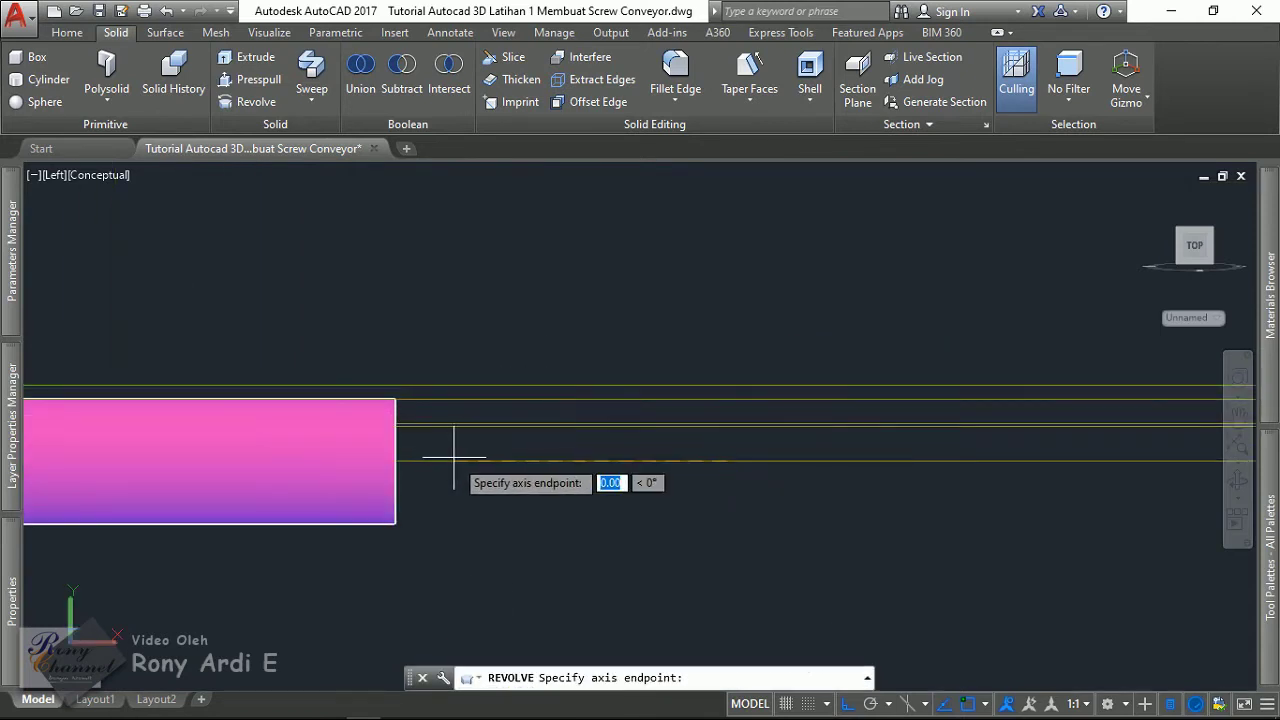
pyautogui.scroll(-3, 450, 445)
pyautogui.scroll(3, 608, 480)
pyautogui.click(803, 462)
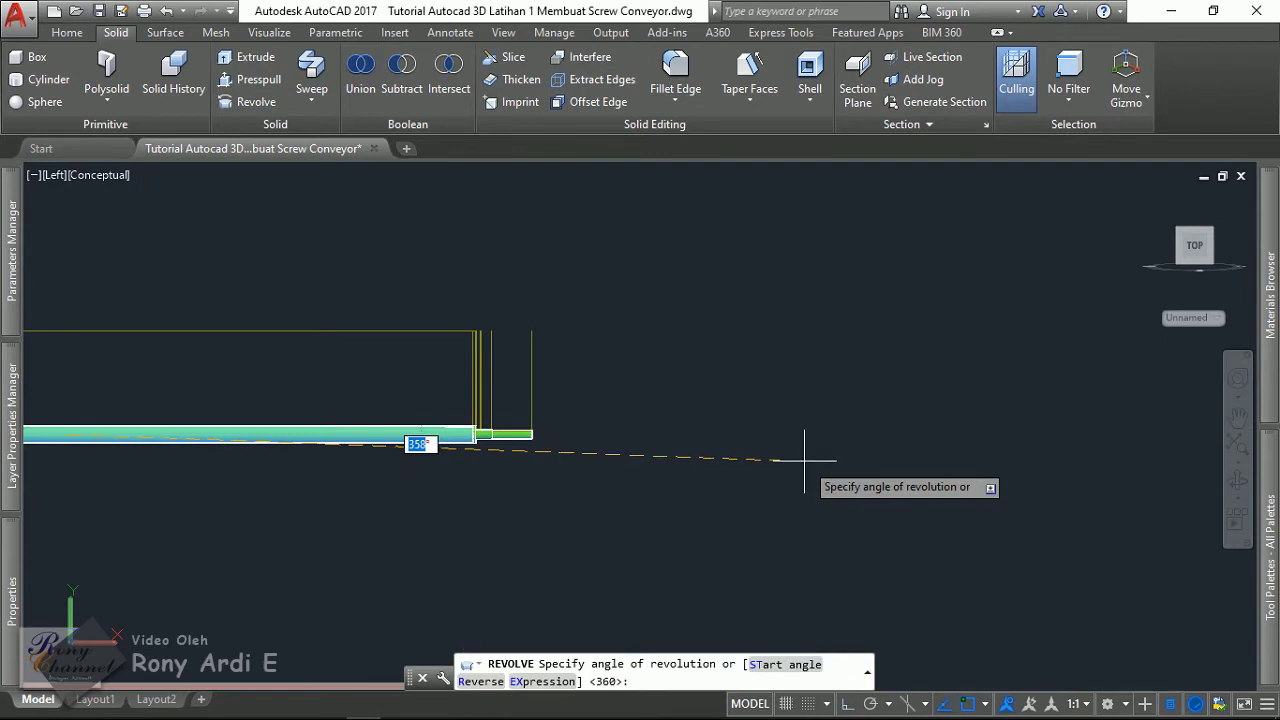
pyautogui.press('Return')
pyautogui.scroll(-3, 550, 432)
pyautogui.scroll(3, 737, 523)
pyautogui.scroll(2, 606, 443)
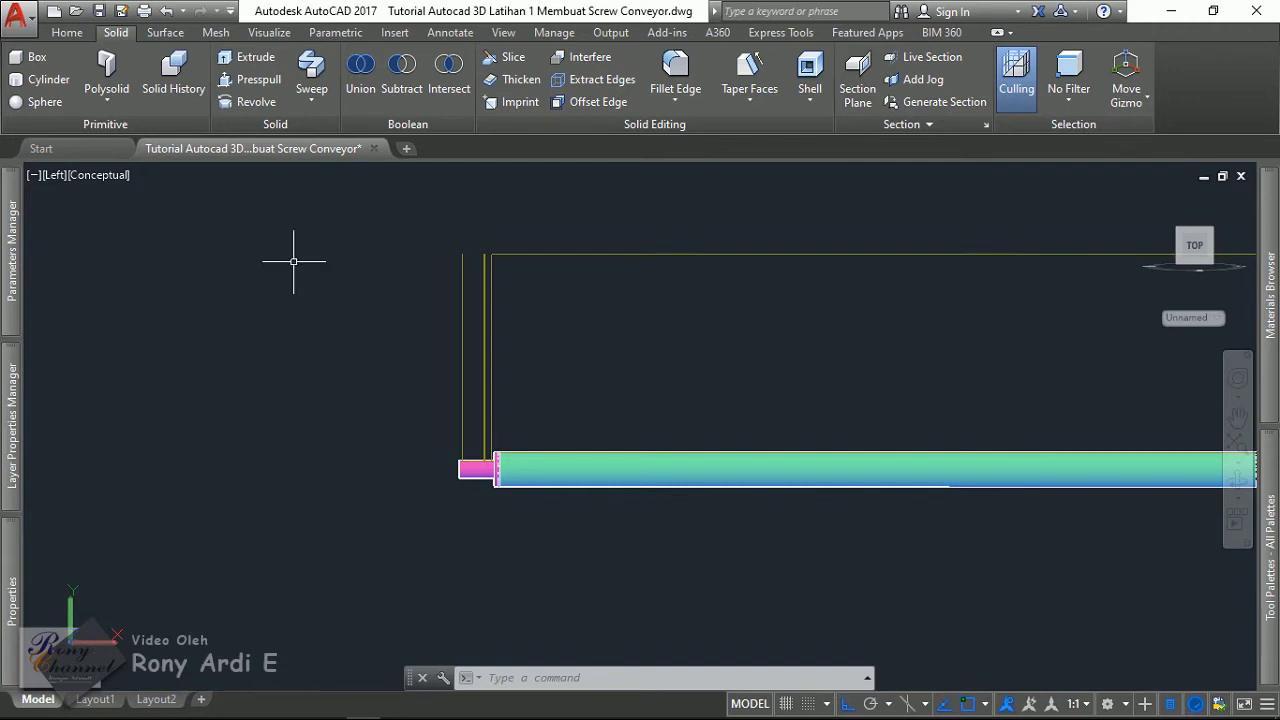
pyautogui.scroll(-5, 340, 420)
pyautogui.scroll(3, 398, 462)
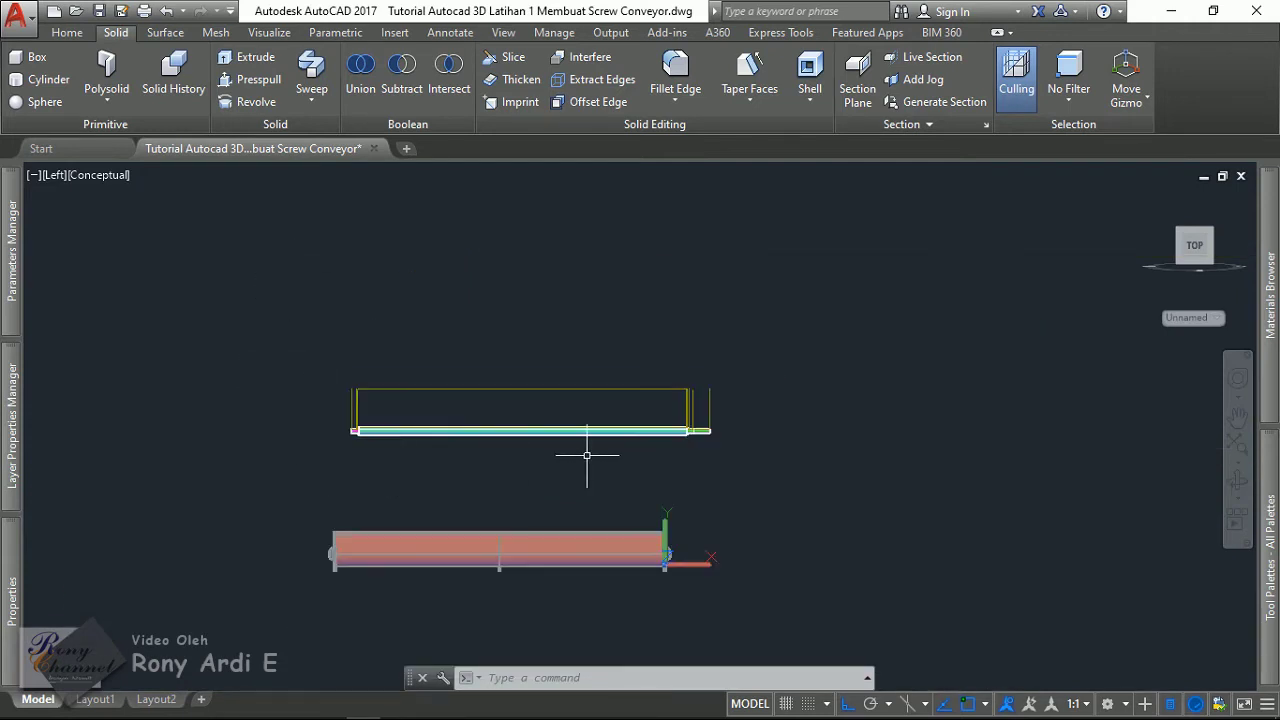
# - Orbit and zoom to an angled 3D view of the cyan shaft, trough and blade profiles
pyautogui.keyDown('shift'); pyautogui.moveTo(680, 457); pyautogui.dragTo(634, 485, button='middle'); pyautogui.keyUp('shift')
pyautogui.scroll(5, 634, 485)
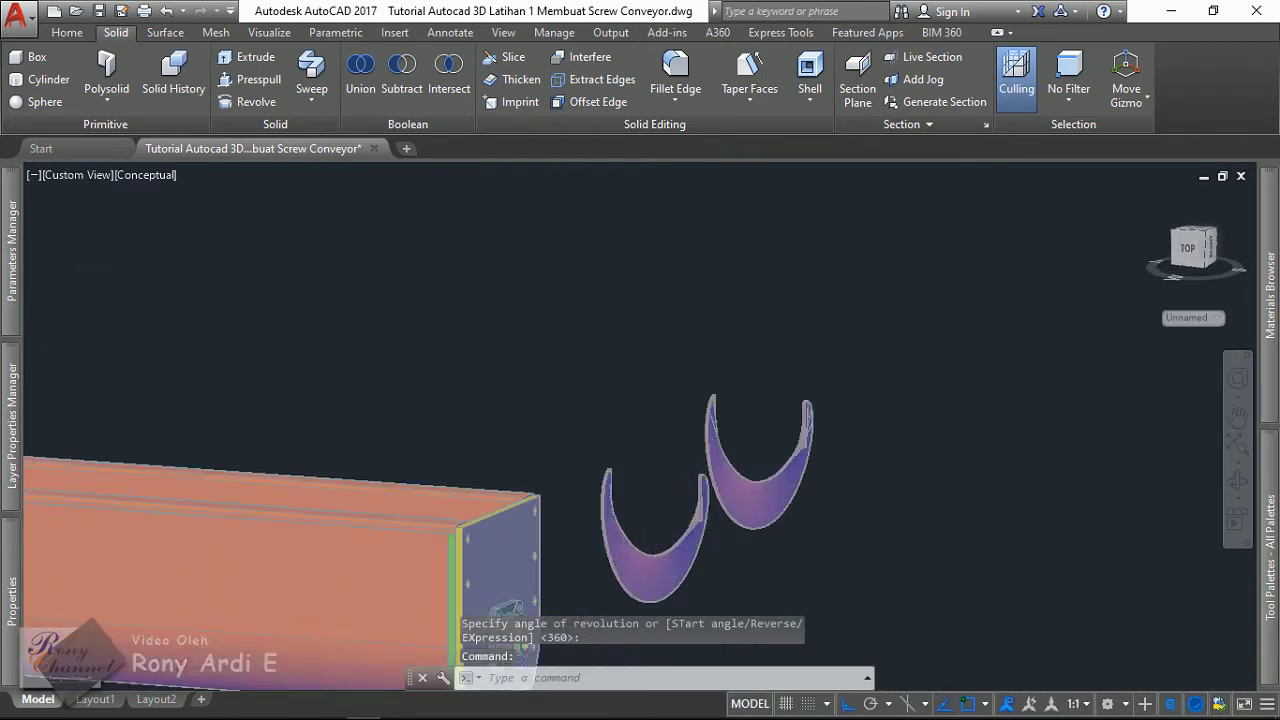
pyautogui.scroll(2, 714, 528)
pyautogui.scroll(-4, 740, 520)
pyautogui.scroll(1, 824, 540)
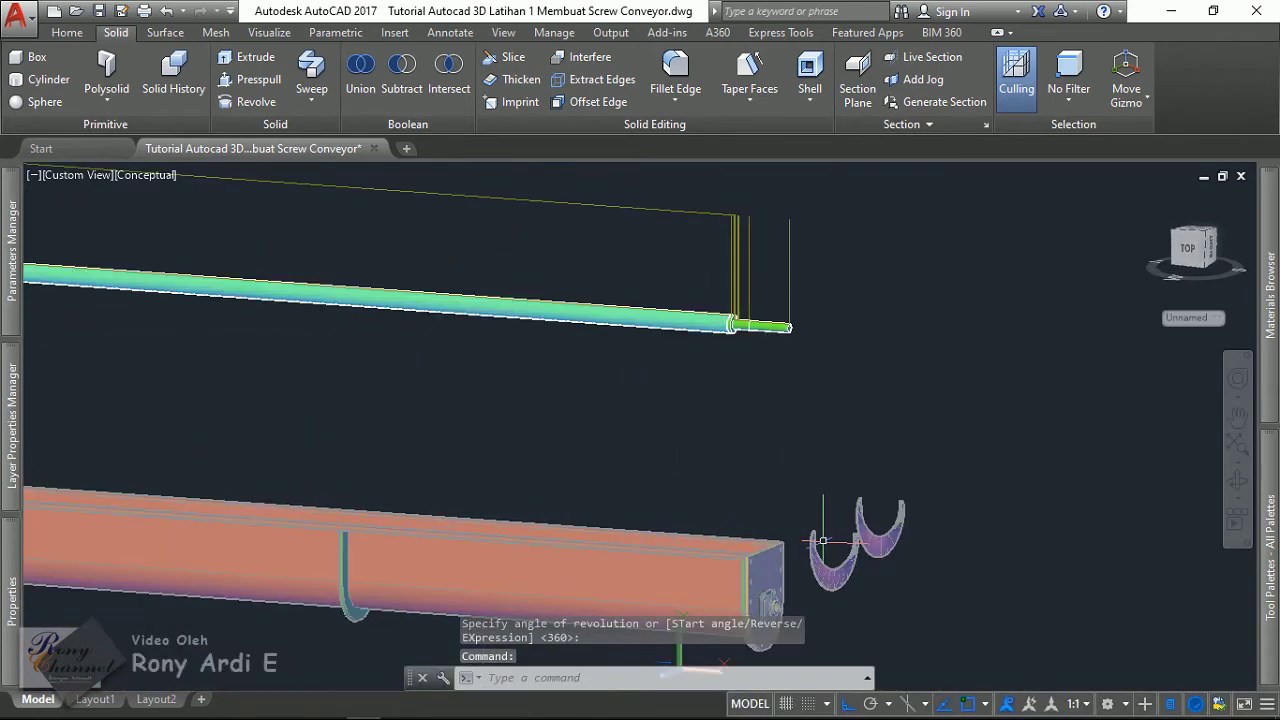
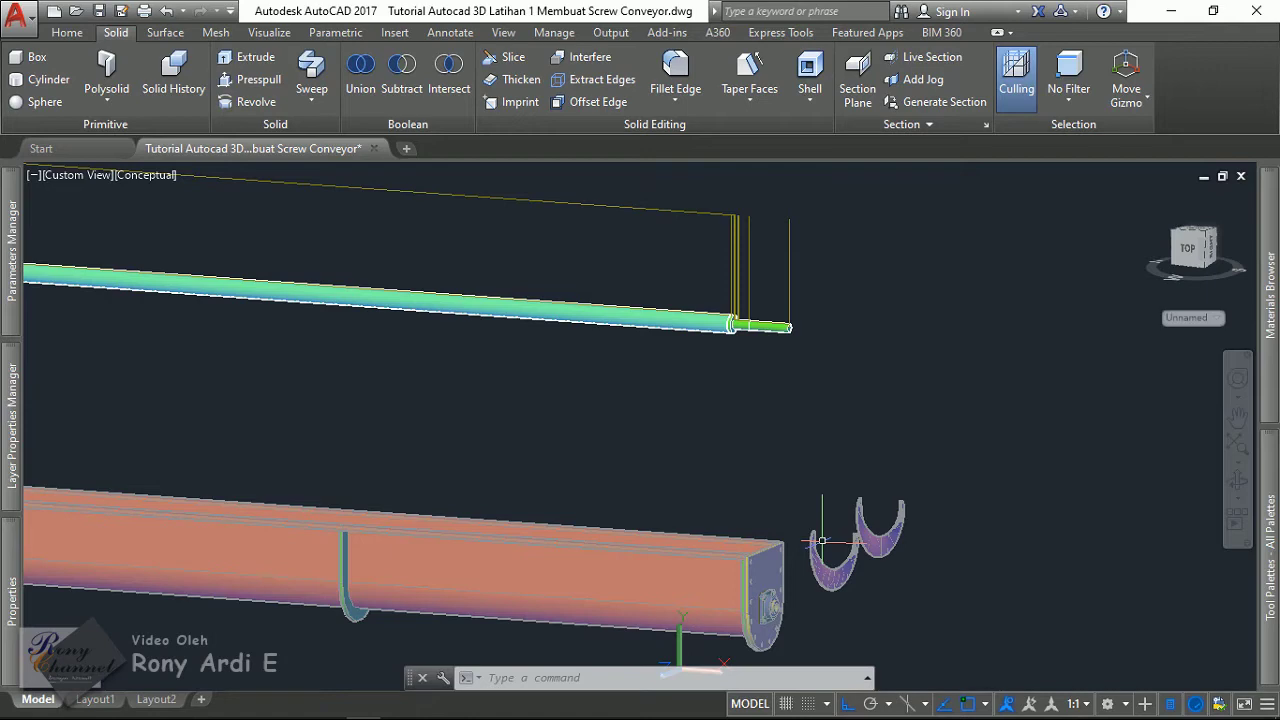
# - Lock every layer in the Layer Properties Manager
pyautogui.scroll(-2, 999, 424)
pyautogui.scroll(4, 970, 515)
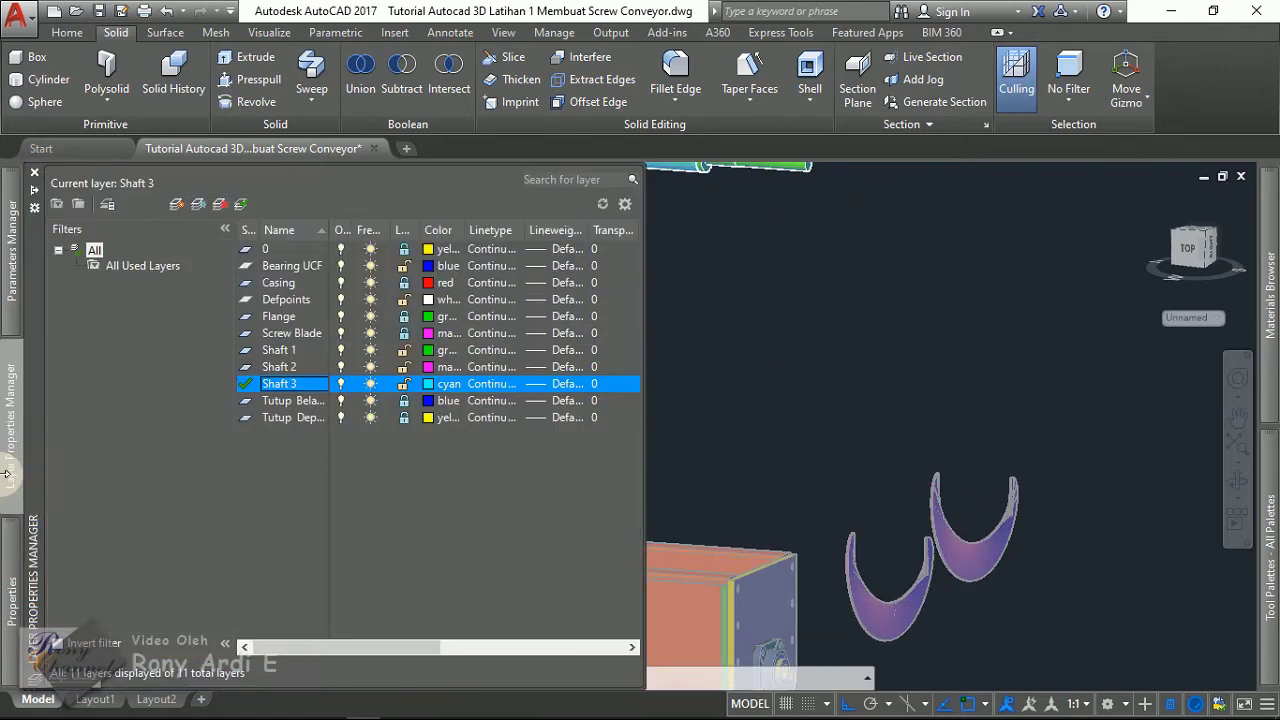
pyautogui.hotkey('ctrl', 'a')
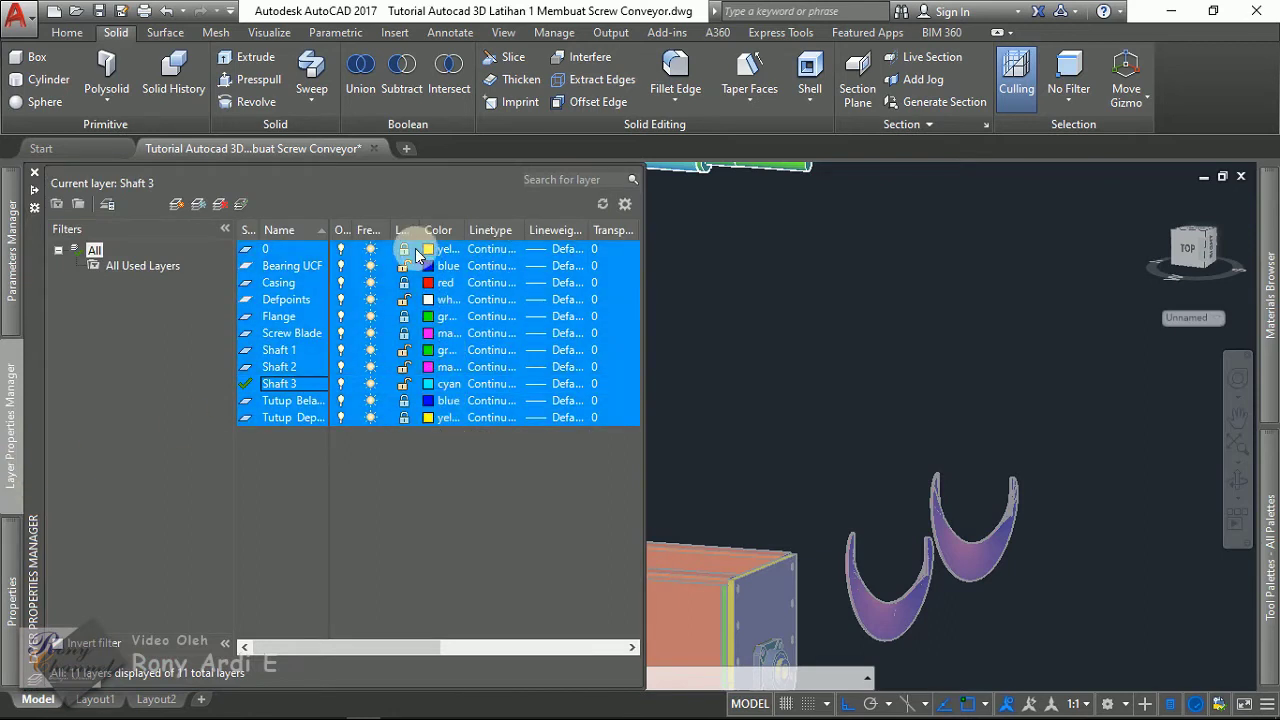
pyautogui.click(405, 270)
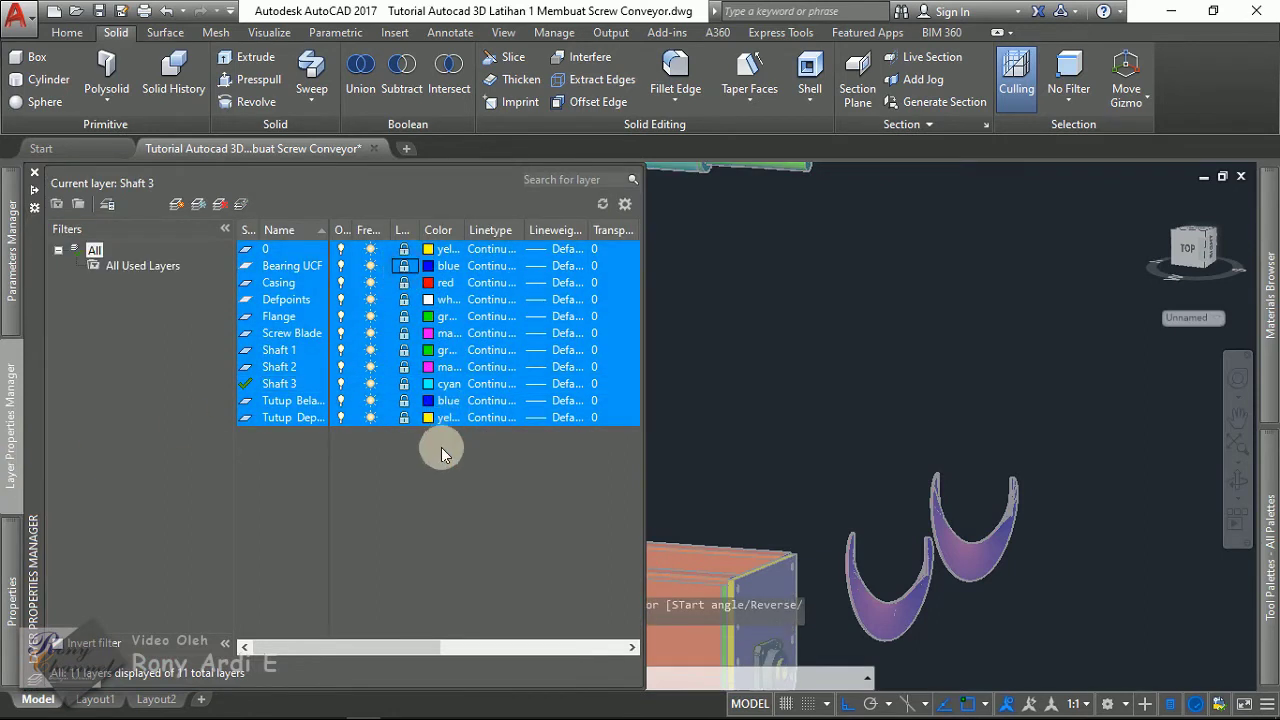
# - Make Screw Blade the current layer and unlock it, leaving the rest locked
pyautogui.click(441, 447)
pyautogui.doubleClick(282, 350)
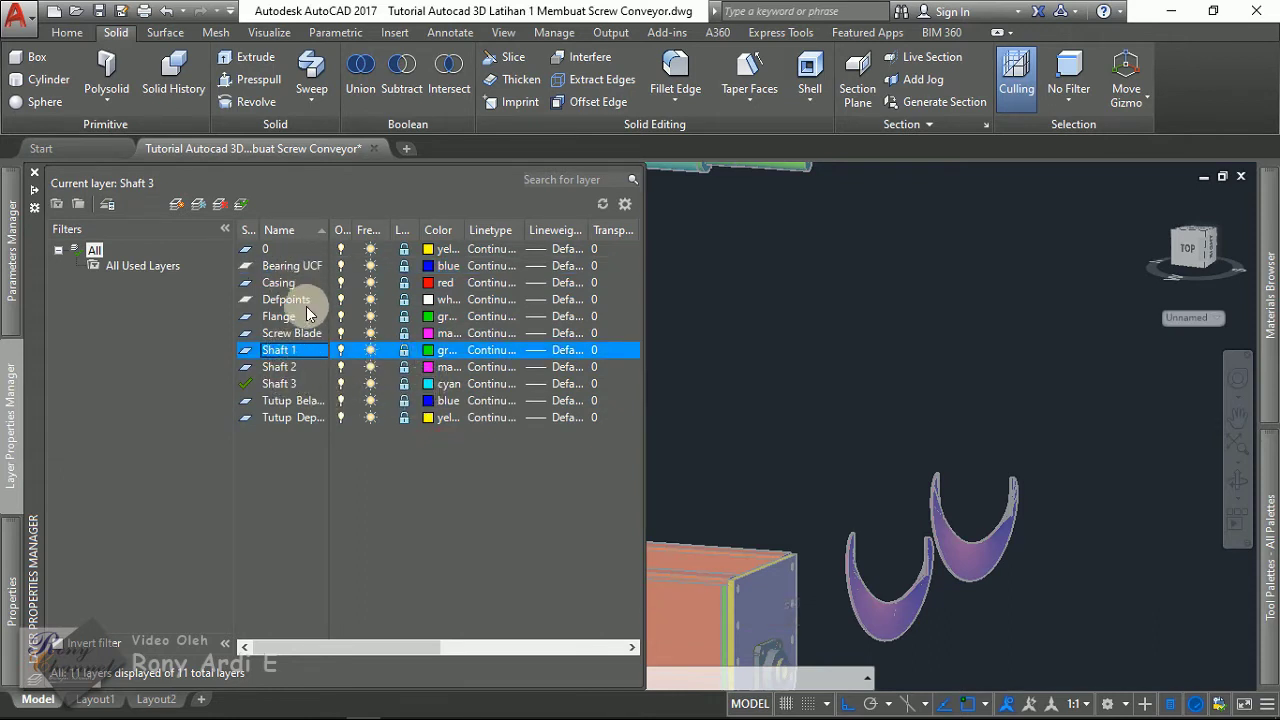
pyautogui.doubleClick(305, 333)
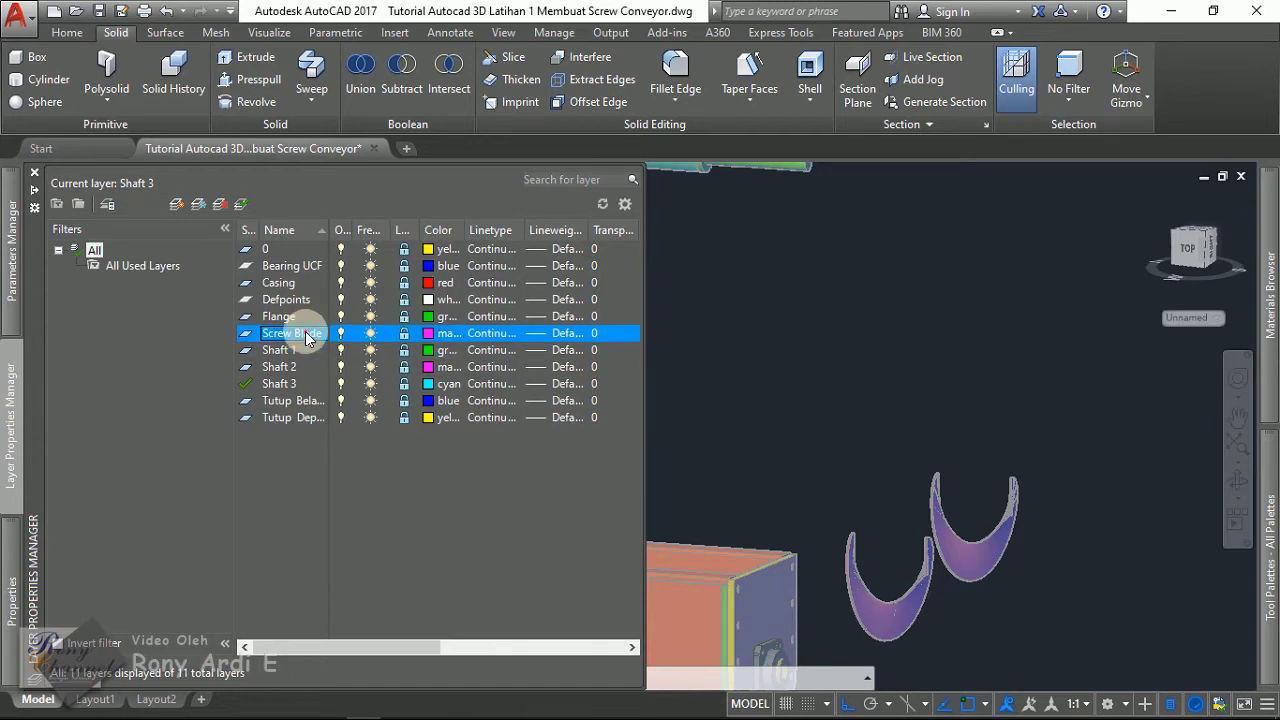
pyautogui.click(403, 334)
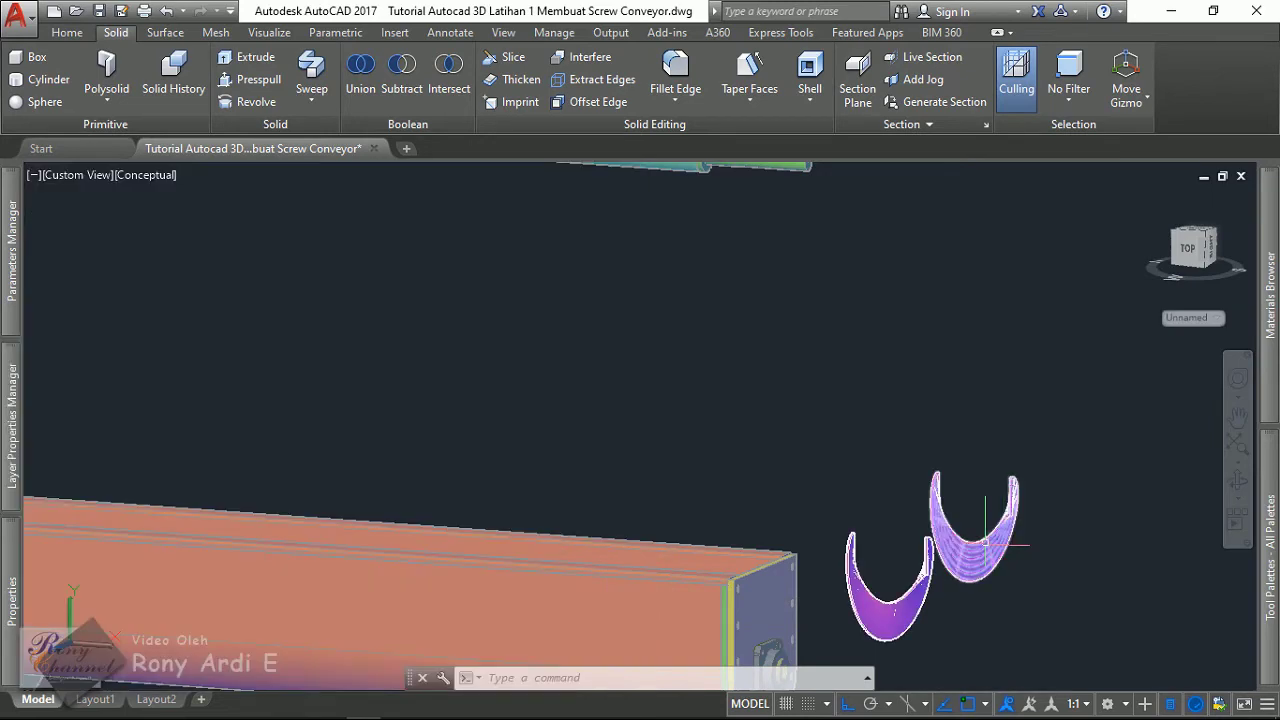
pyautogui.click(932, 455)
# - Orbit around the U-shaped screw blade and select it
pyautogui.scroll(-3, 900, 470)
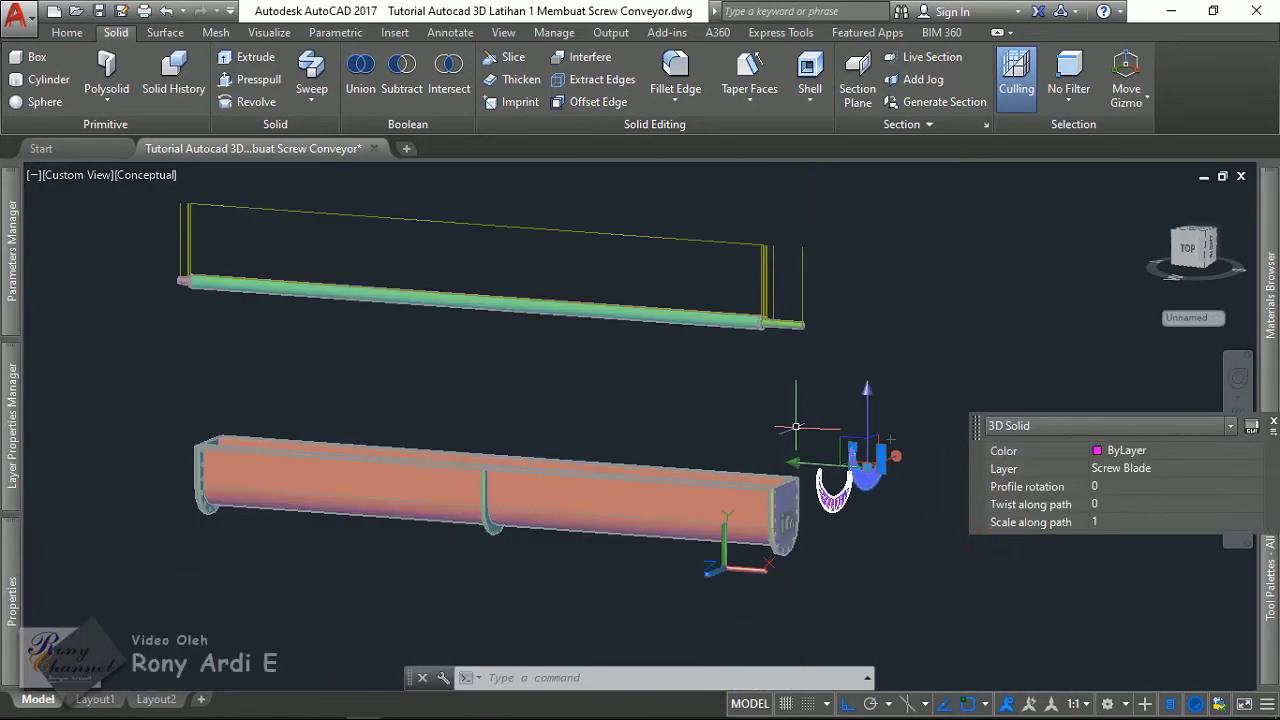
pyautogui.scroll(2, 862, 480)
pyautogui.press('Escape')
pyautogui.scroll(1, 840, 490)
pyautogui.click(750, 512)
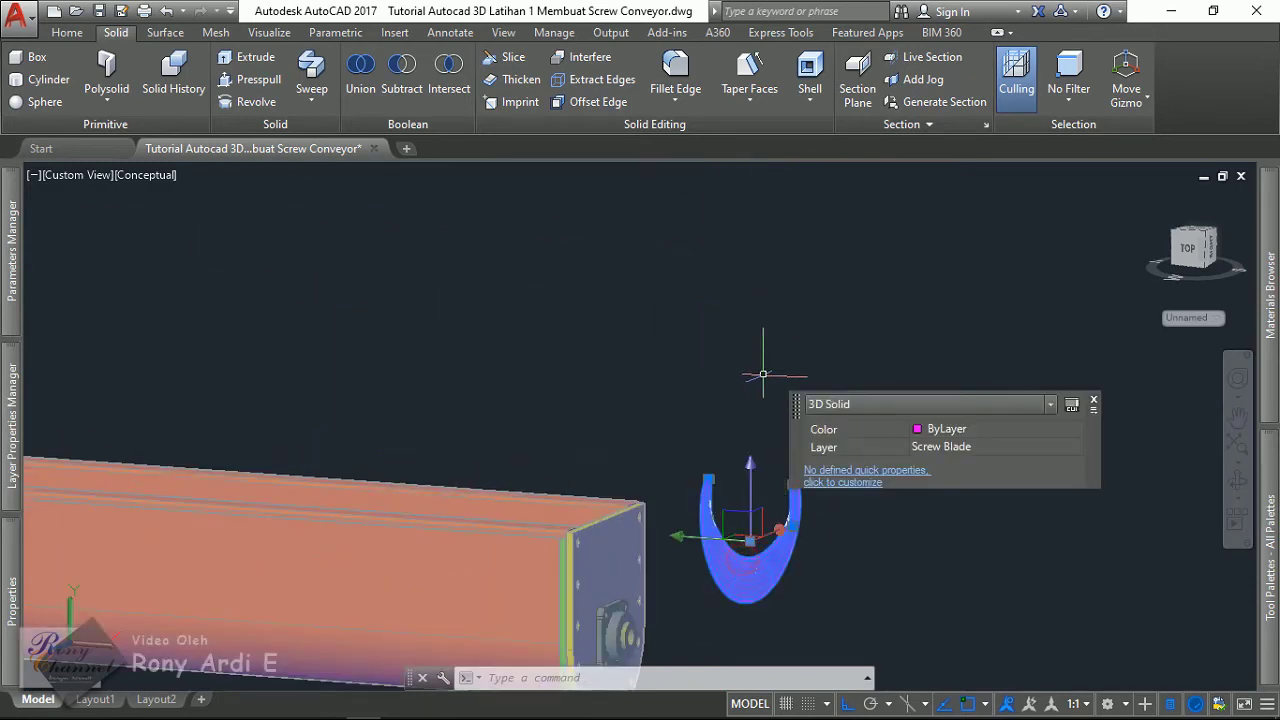
pyautogui.keyDown('shift'); pyautogui.moveTo(763, 363); pyautogui.dragTo(695, 417, button='middle'); pyautogui.keyUp('shift')
pyautogui.press('Escape')
pyautogui.scroll(2, 795, 377)
pyautogui.scroll(1, 795, 377)
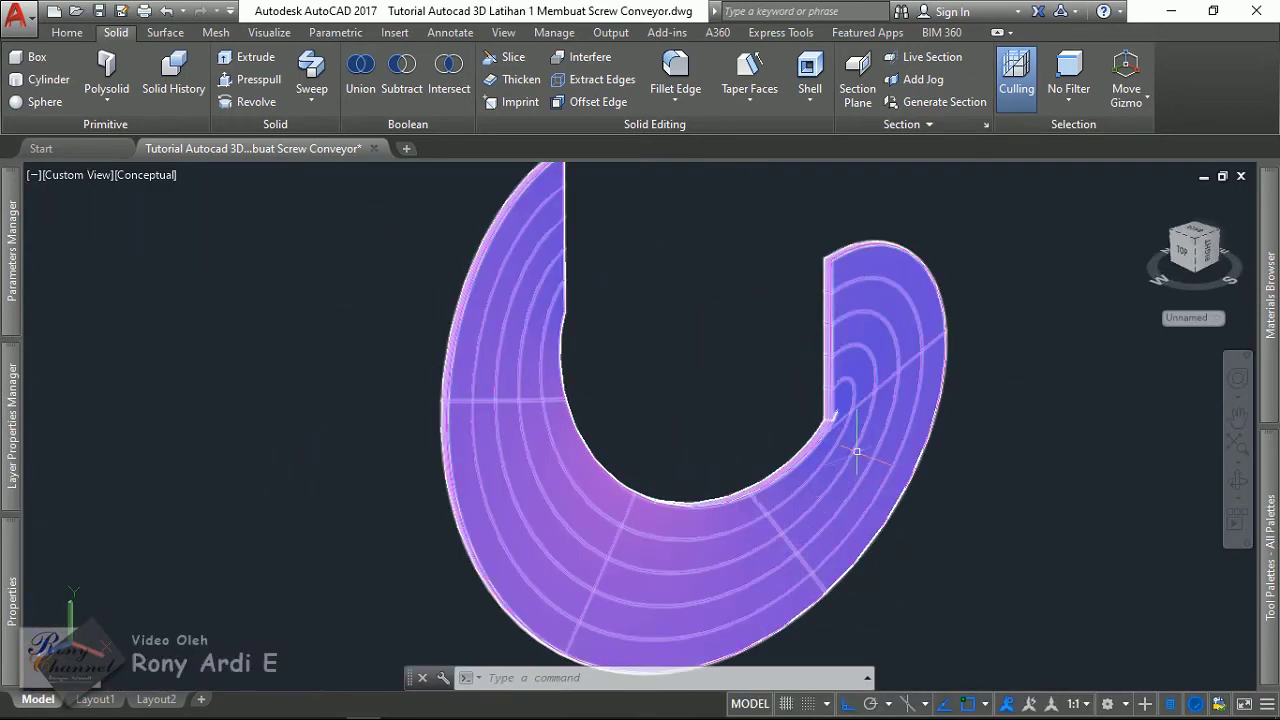
pyautogui.scroll(1, 795, 377)
pyautogui.scroll(-5, 858, 459)
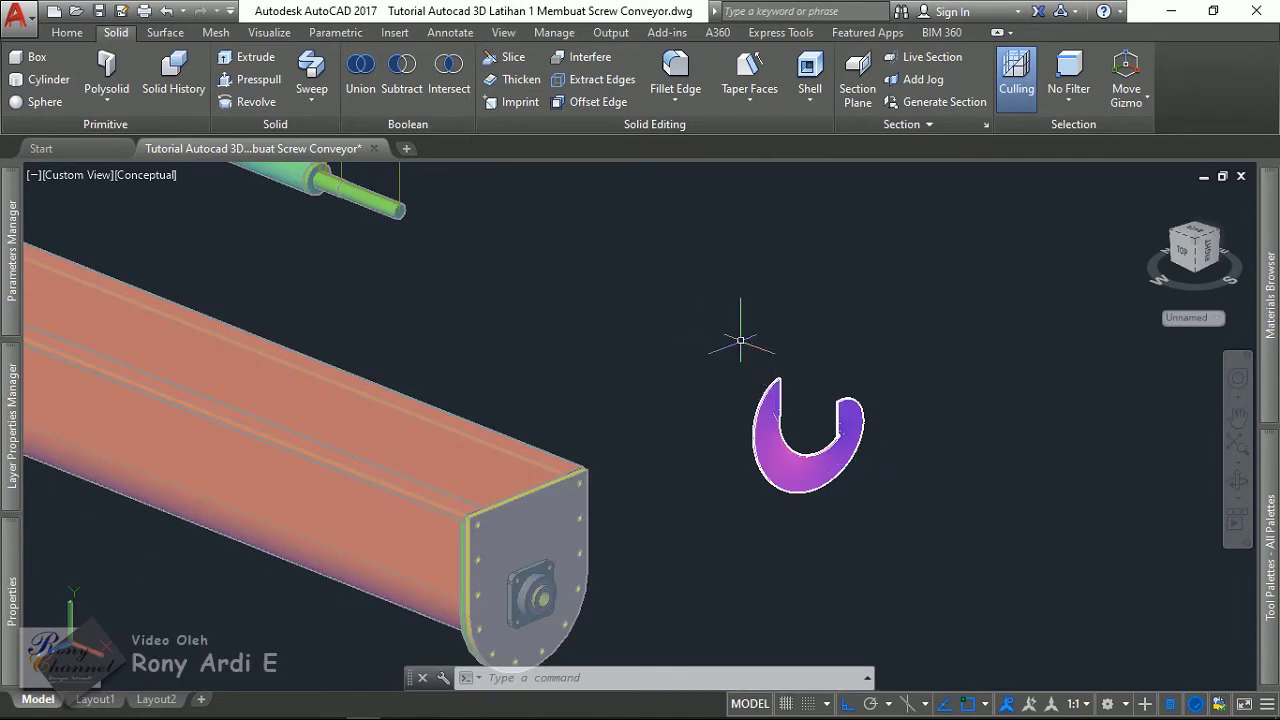
pyautogui.scroll(3, 745, 341)
pyautogui.click(752, 440)
pyautogui.click(757, 453)
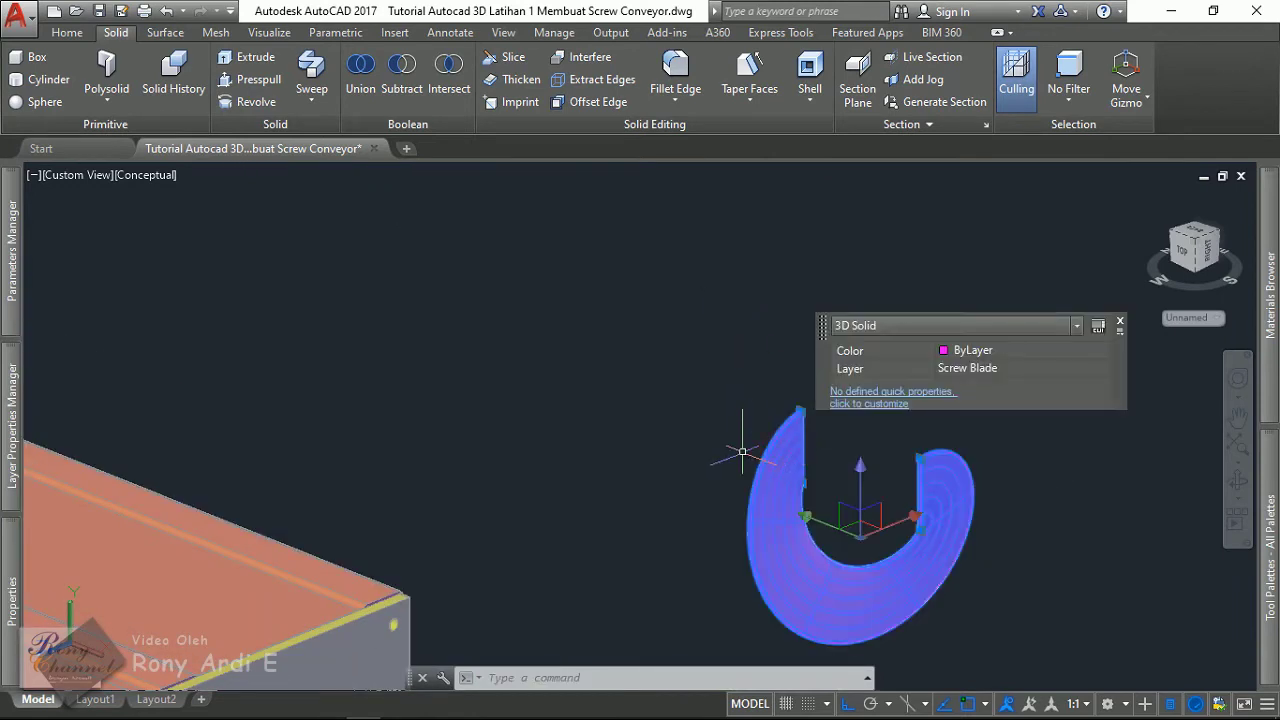
# - Copy the blade and paste a copy near the shaft end
pyautogui.scroll(-3, 697, 453)
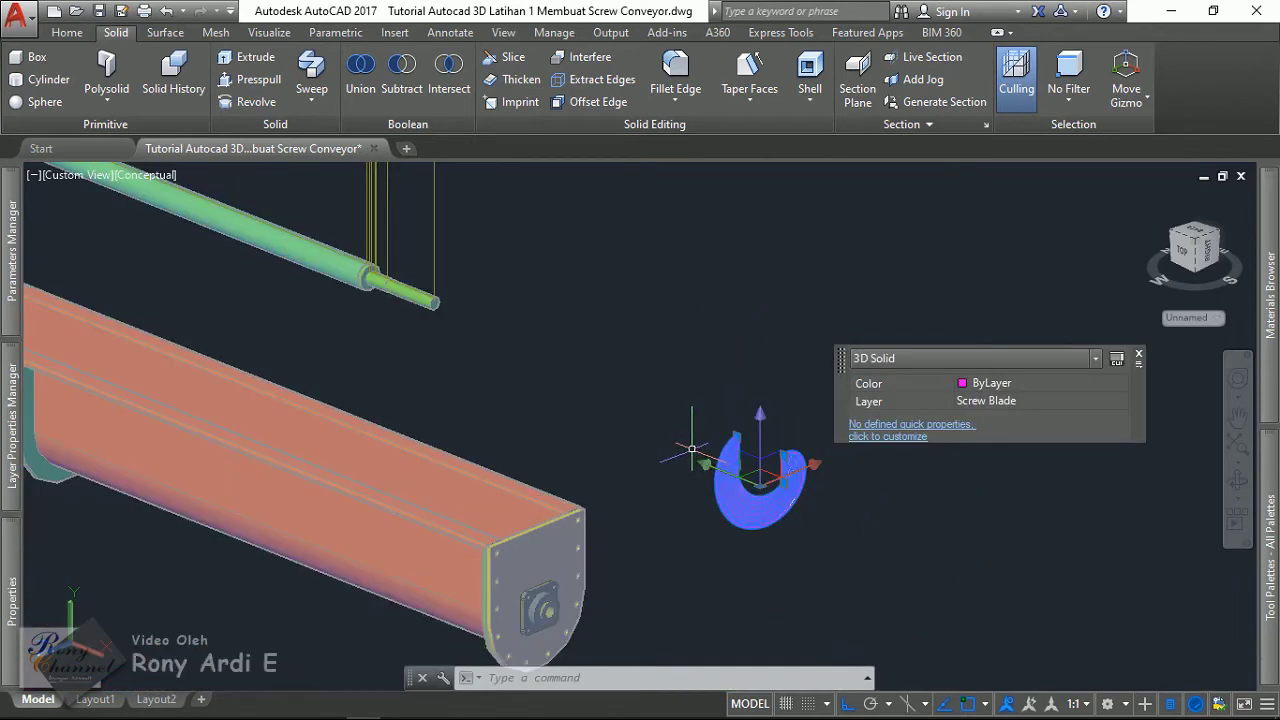
pyautogui.hotkey('ctrl', 'c')
pyautogui.scroll(4, 686, 423)
pyautogui.hotkey('ctrl', 'v')
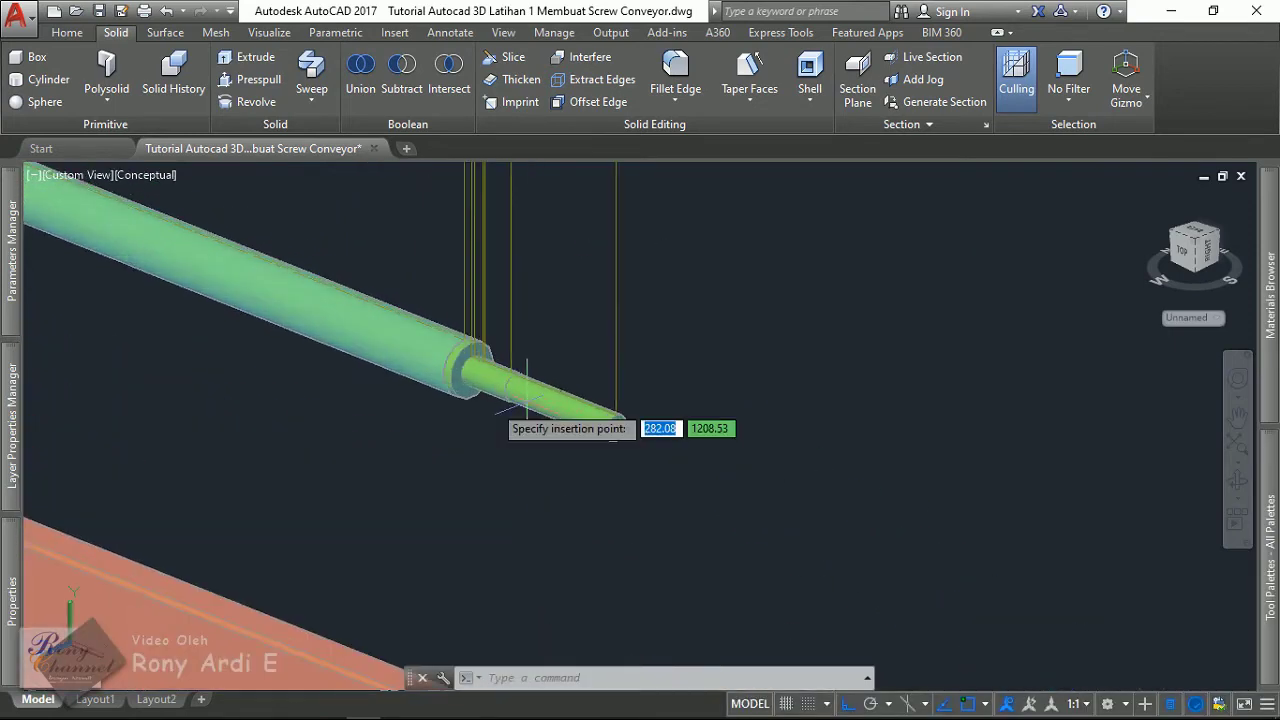
pyautogui.click(613, 390)
pyautogui.scroll(-3, 613, 390)
# - Select the U-shaped blade again and paste another copy
pyautogui.click(848, 540)
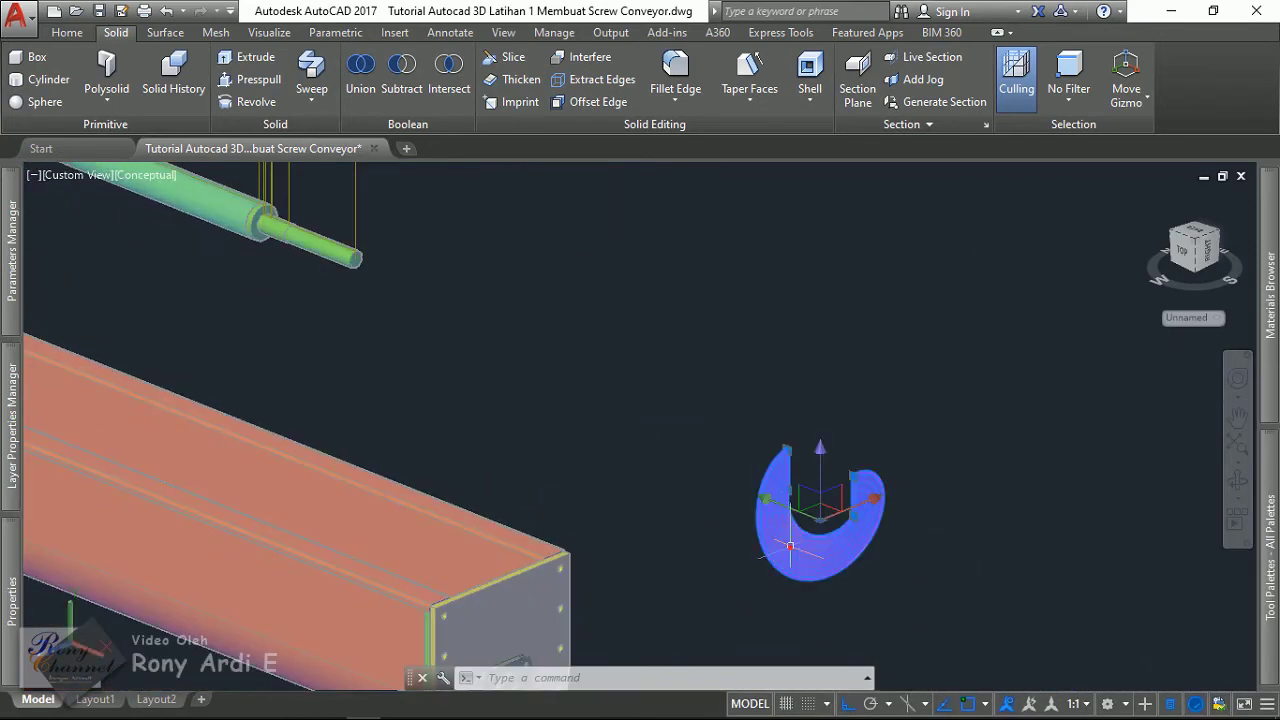
pyautogui.scroll(-5, 772, 468)
pyautogui.scroll(3, 600, 380)
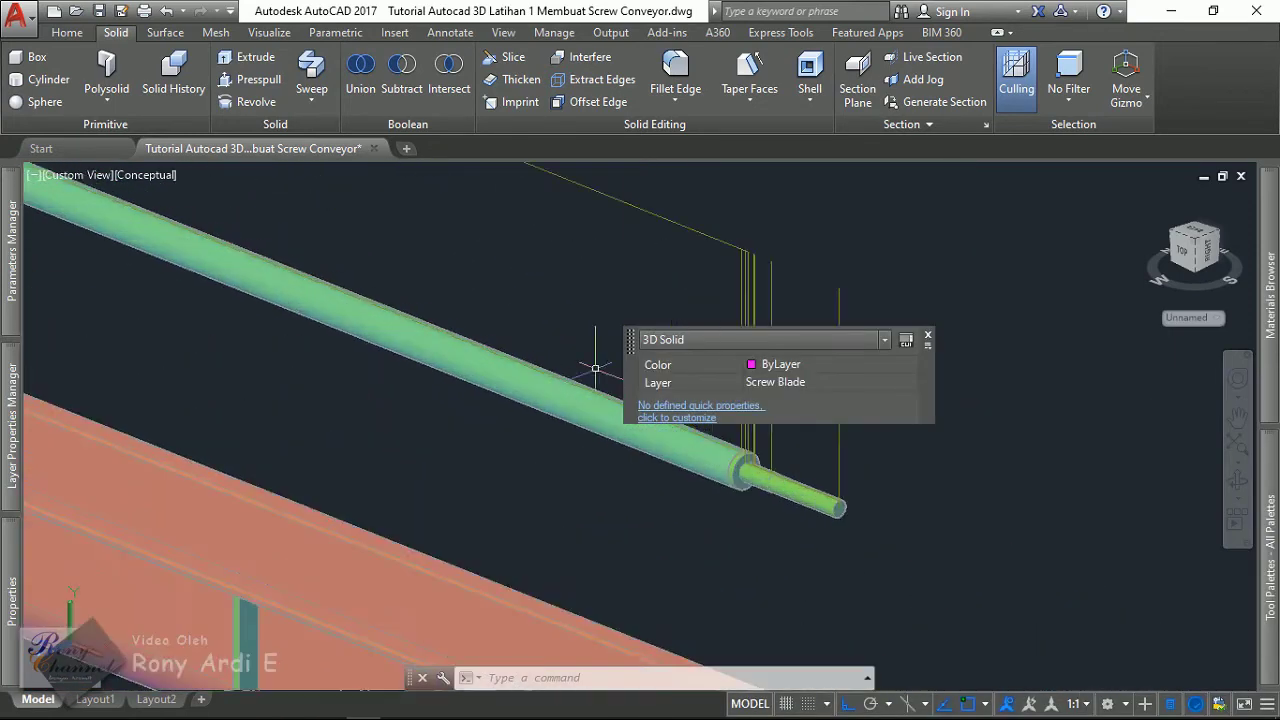
pyautogui.hotkey('ctrl', 'c')
pyautogui.hotkey('ctrl', 'v')
pyautogui.scroll(-4, 510, 430)
pyautogui.scroll(-1, 478, 436)
pyautogui.scroll(2, 478, 436)
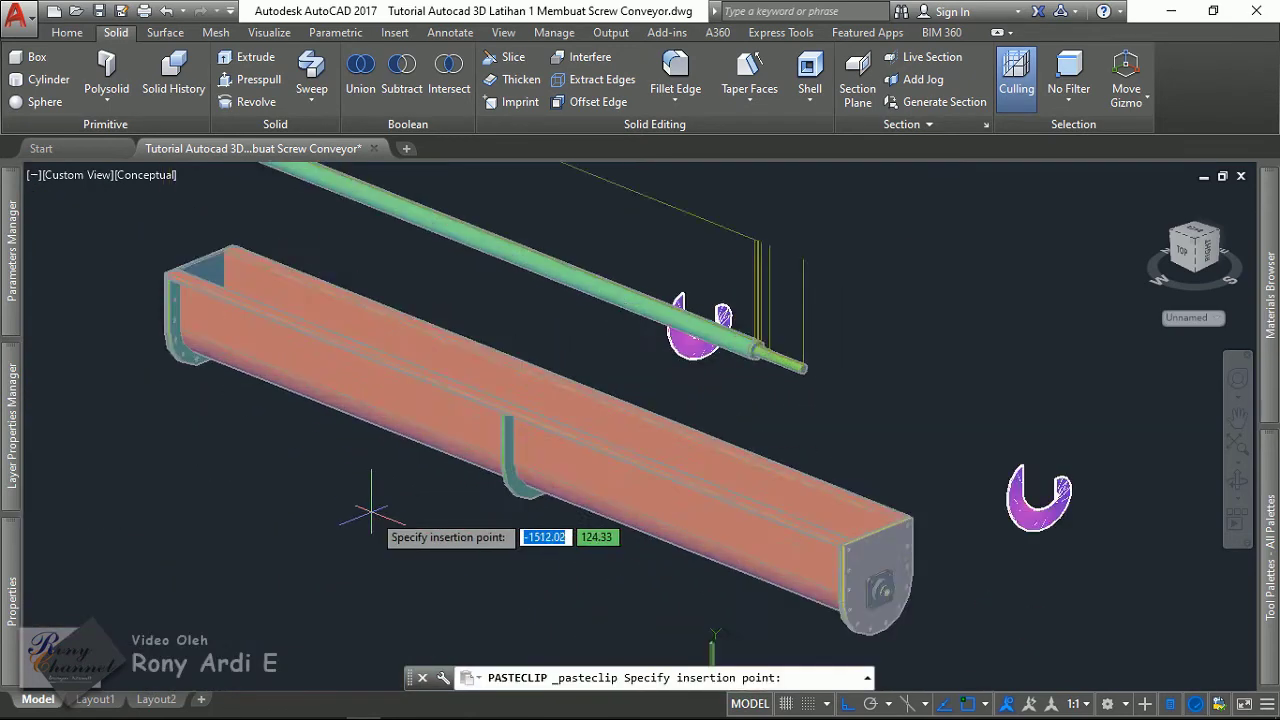
pyautogui.scroll(2, 470, 432)
# - Place the pasted blade copy and drag it to the shaft's narrow end
pyautogui.click(470, 432)
pyautogui.scroll(3, 937, 222)
pyautogui.scroll(2, 937, 222)
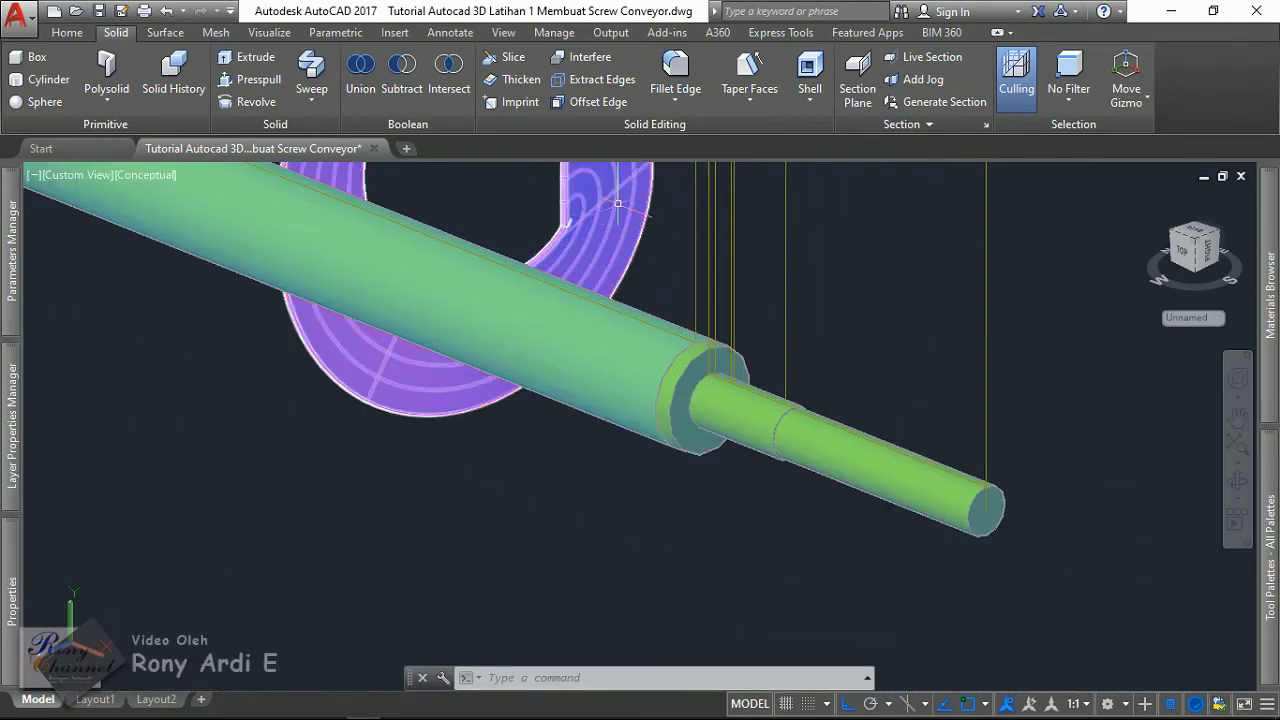
pyautogui.click(591, 206)
pyautogui.scroll(-1, 562, 226)
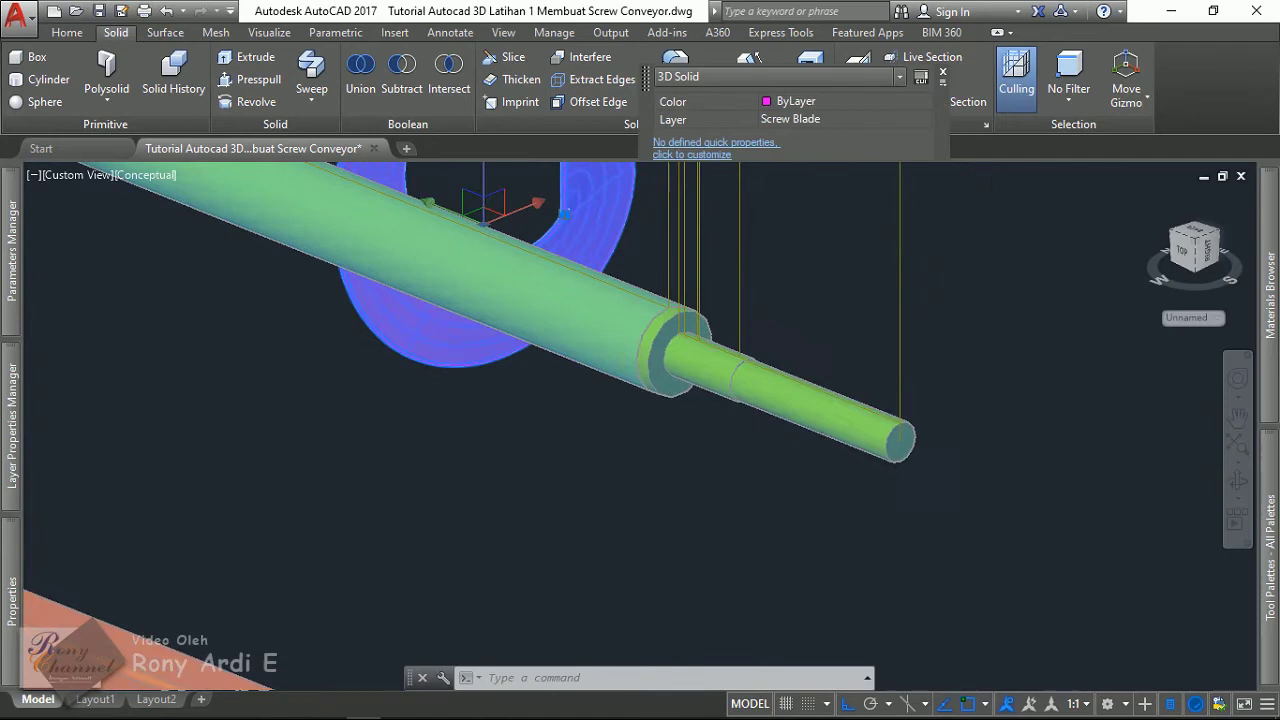
pyautogui.click(568, 222)
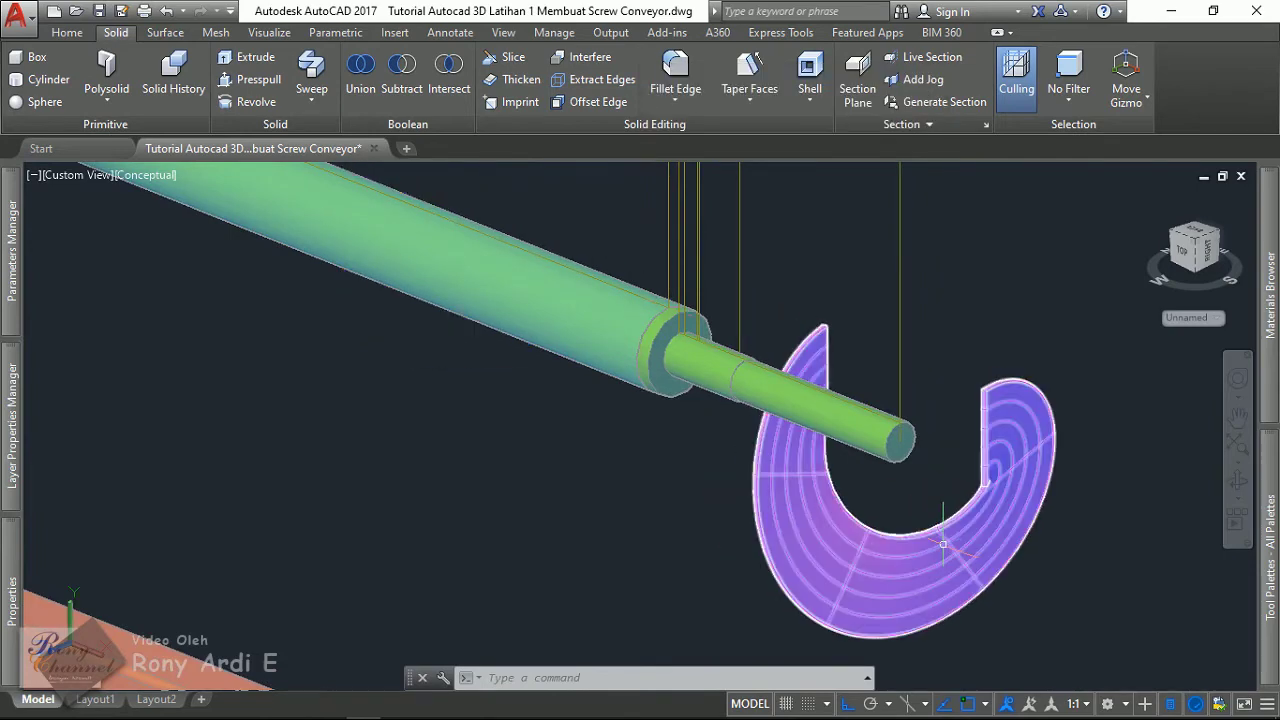
pyautogui.click(943, 545)
# - Start a MOVE with an endpoint snap, then cancel it
pyautogui.write('m')
pyautogui.press('Return')
pyautogui.scroll(1, 915, 535)
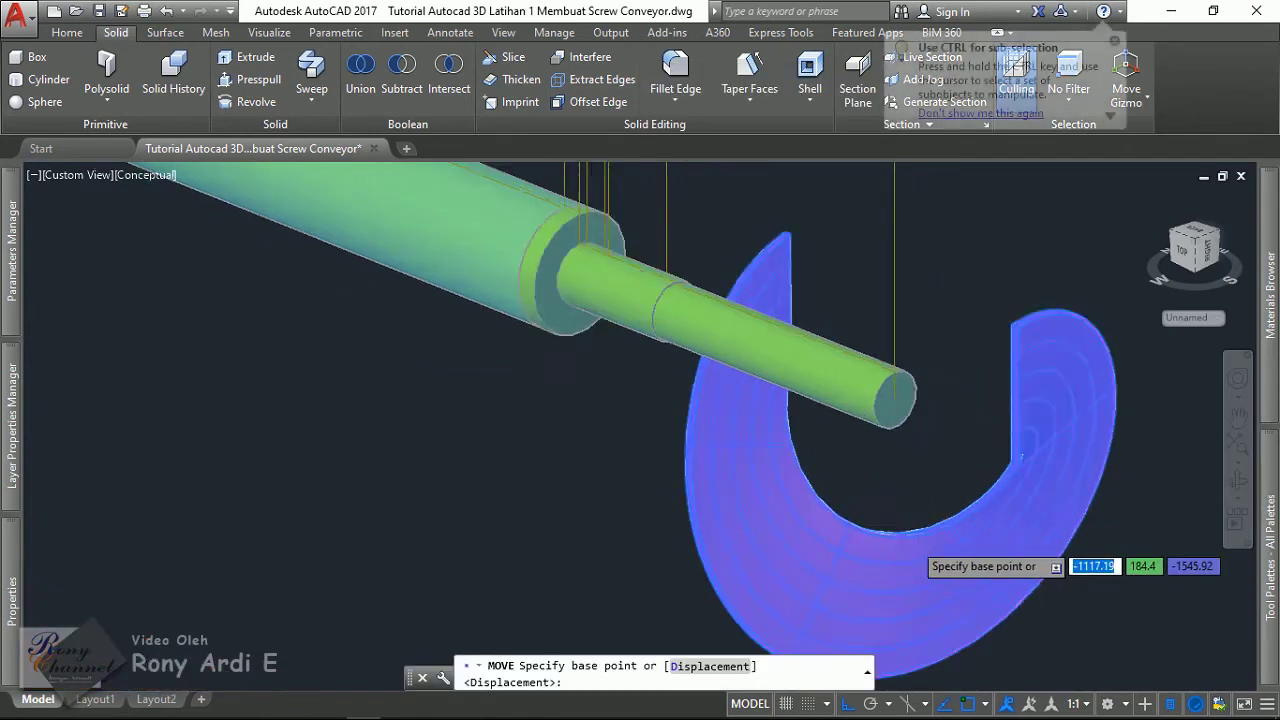
pyautogui.scroll(2, 913, 530)
pyautogui.write('c')
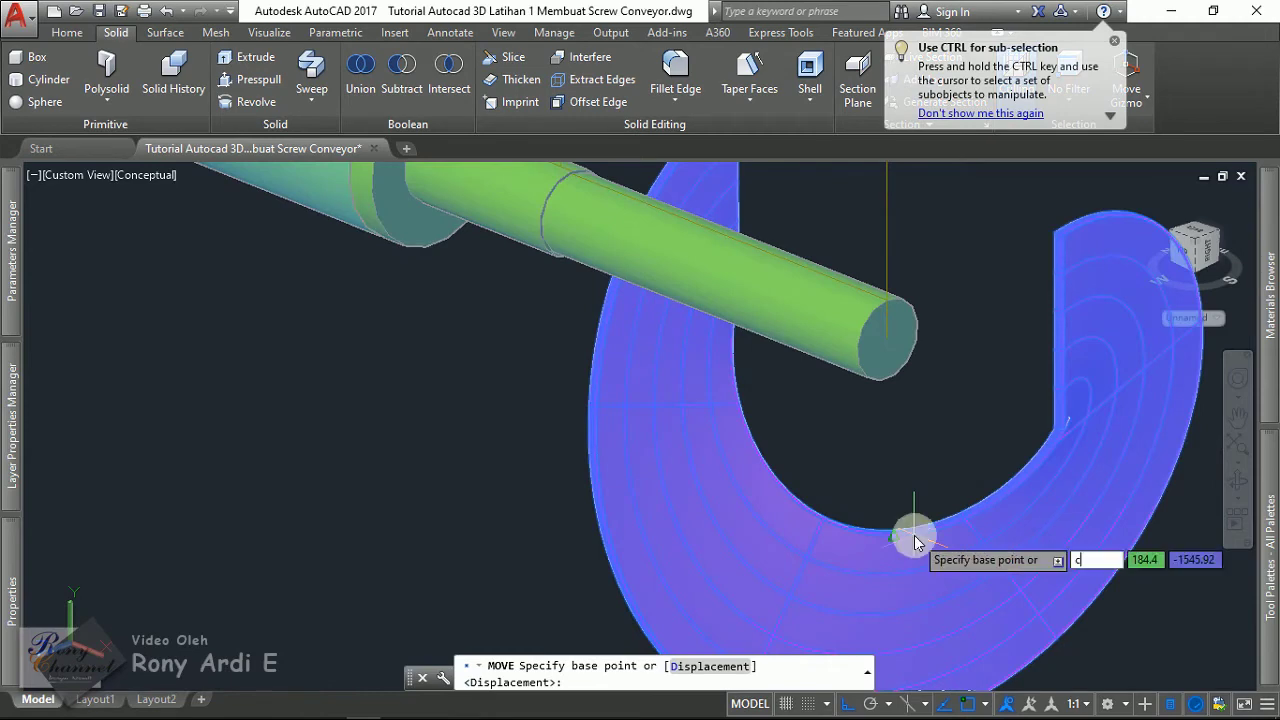
pyautogui.write('en')
pyautogui.press('Return')
pyautogui.scroll(1, 900, 538)
pyautogui.scroll(-2, 878, 540)
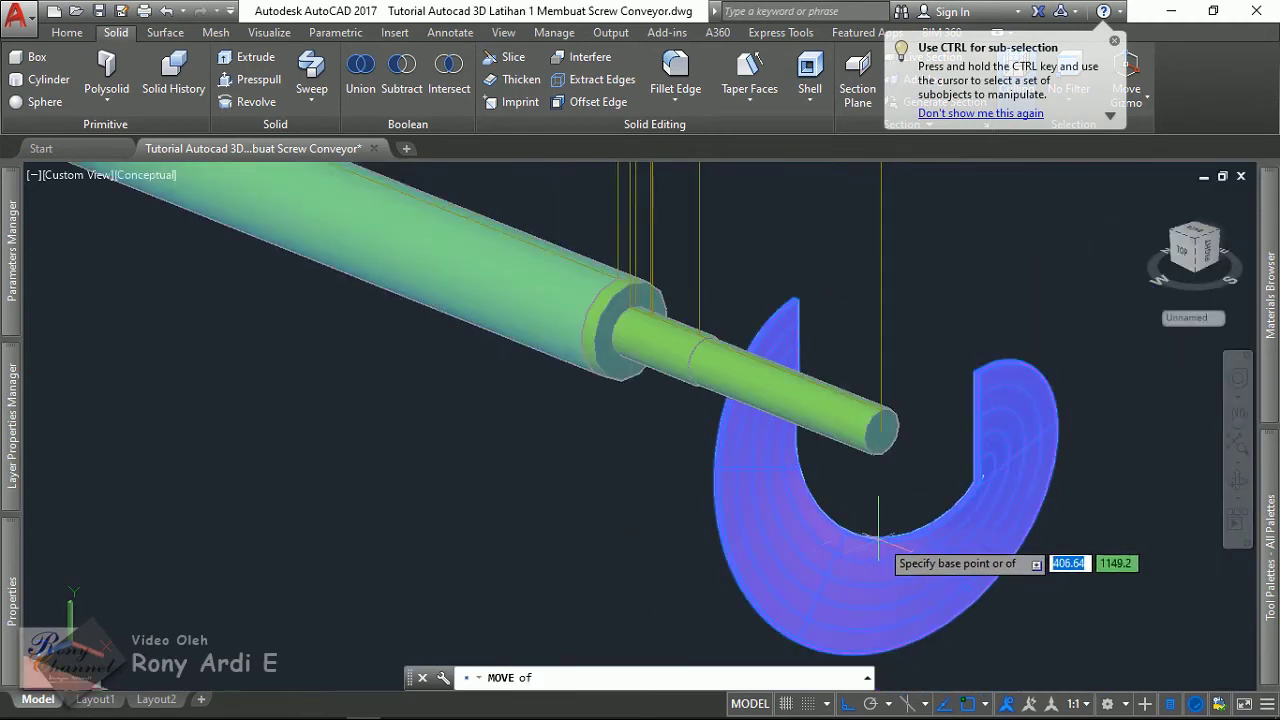
pyautogui.scroll(-1, 878, 540)
pyautogui.scroll(1, 814, 529)
pyautogui.scroll(-1, 863, 523)
pyautogui.scroll(-1, 1105, 543)
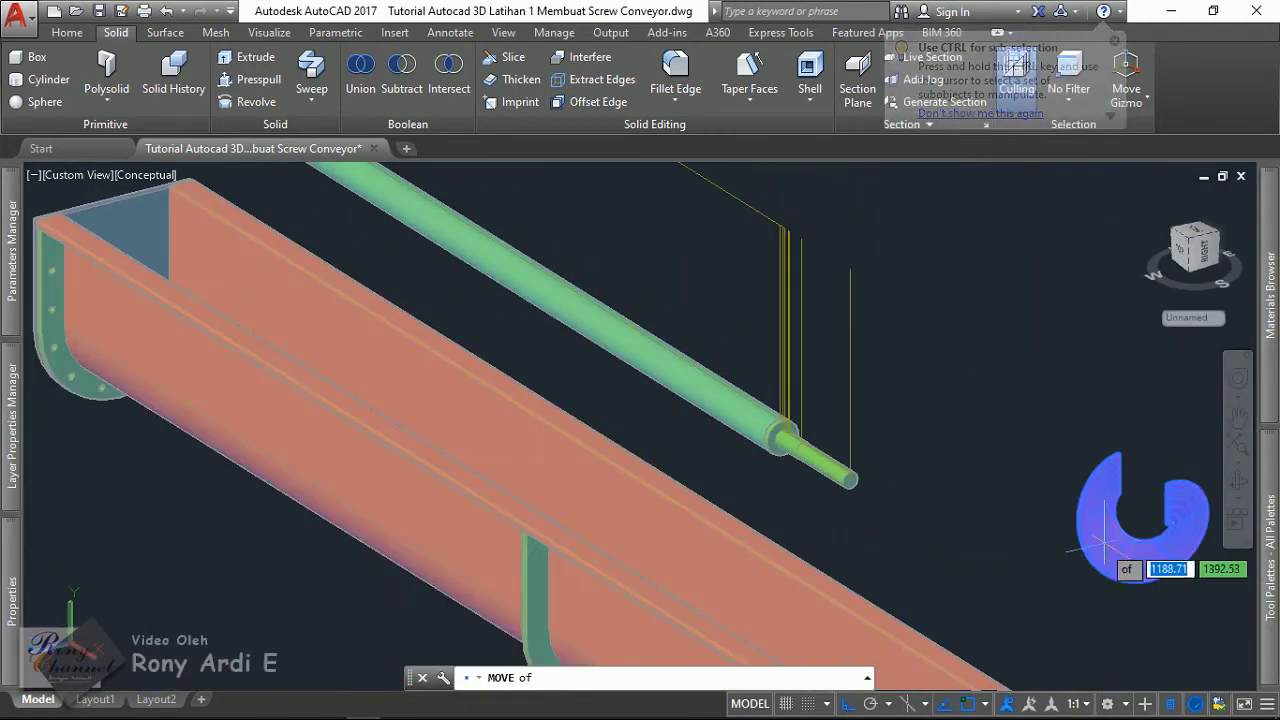
pyautogui.scroll(1, 1105, 543)
pyautogui.press('Escape')
# - Zoom around the shaft end and bring up the viewport's preset view list
pyautogui.scroll(-1, 838, 435)
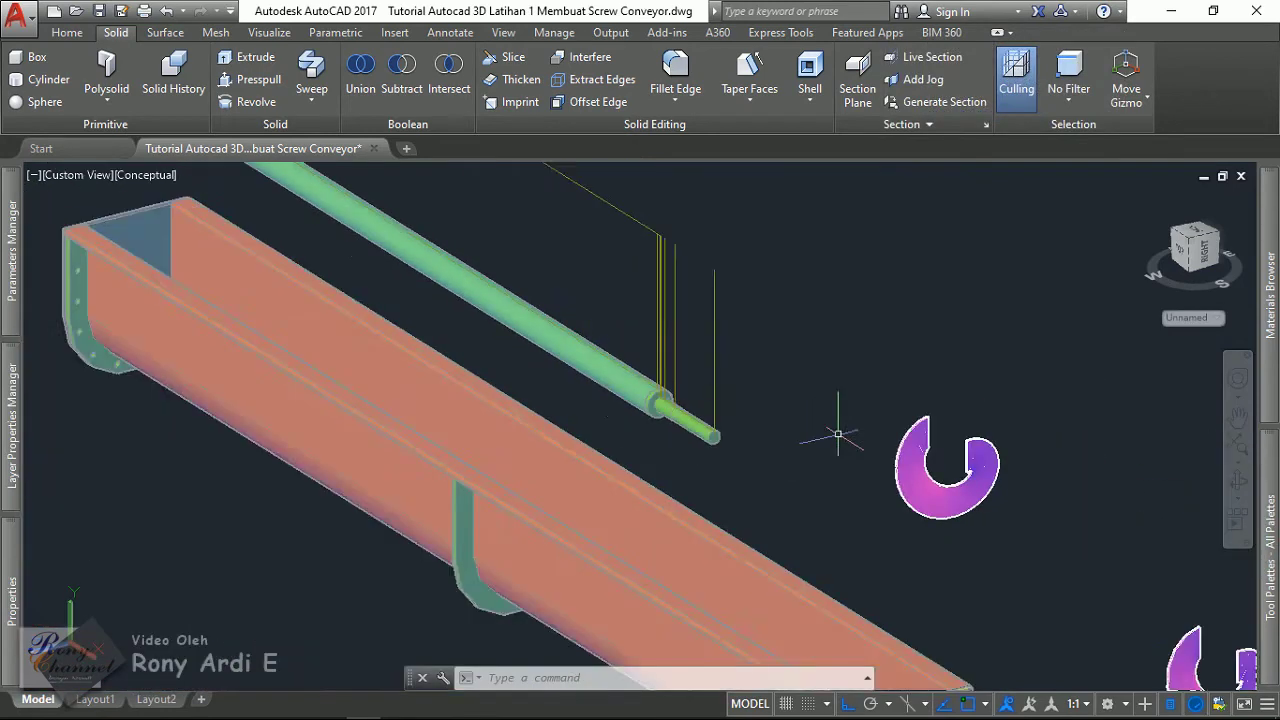
pyautogui.scroll(2, 956, 469)
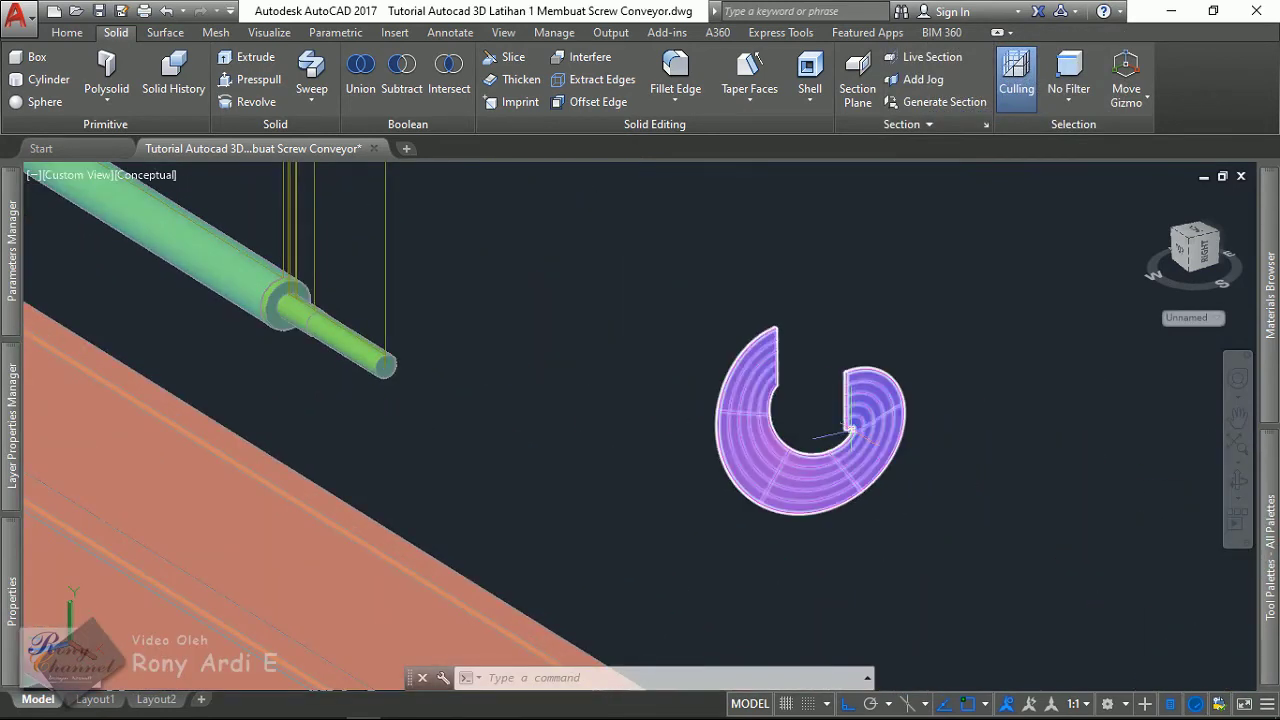
pyautogui.scroll(2, 850, 410)
pyautogui.scroll(-2, 865, 322)
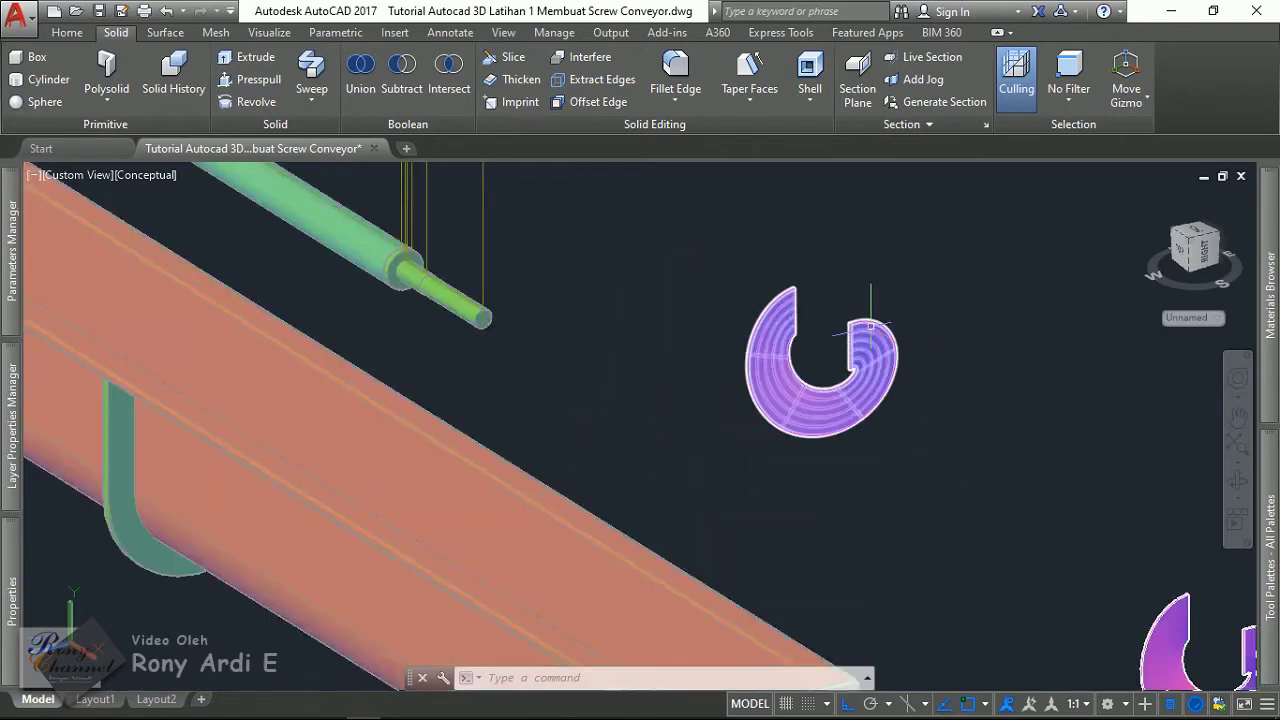
pyautogui.scroll(1, 767, 278)
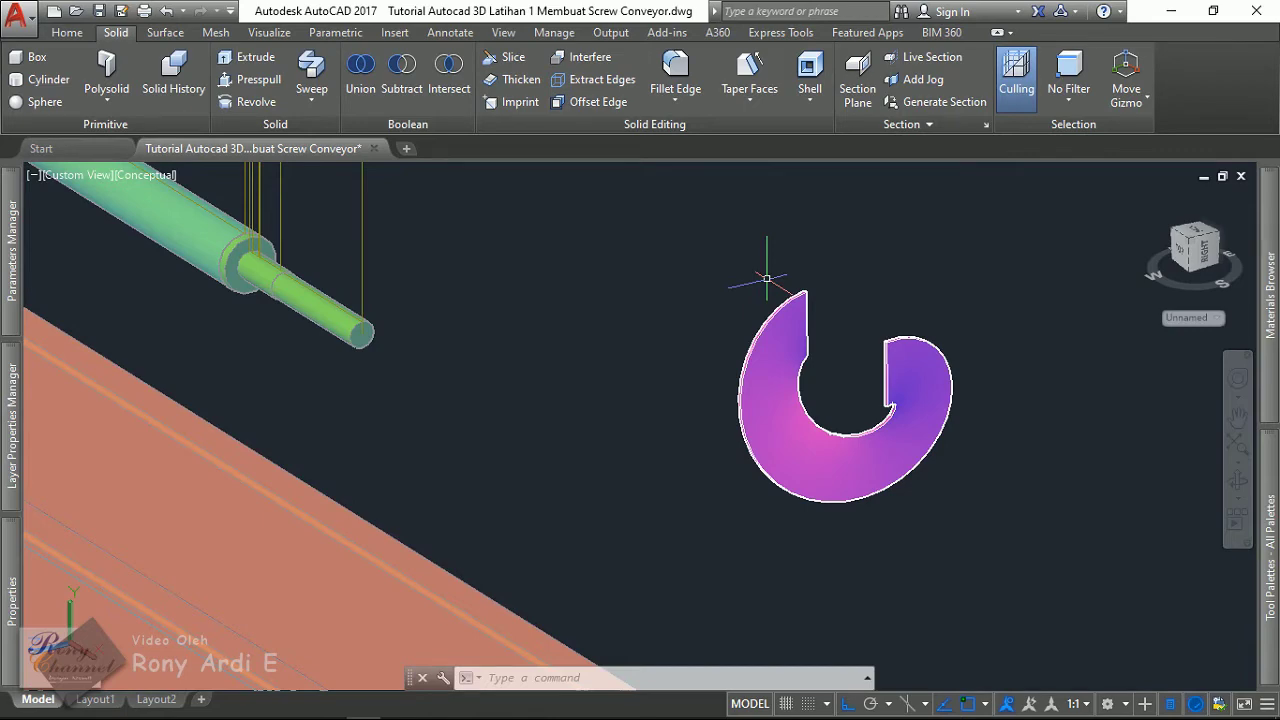
pyautogui.scroll(5, 767, 278)
pyautogui.scroll(-3, 1205, 400)
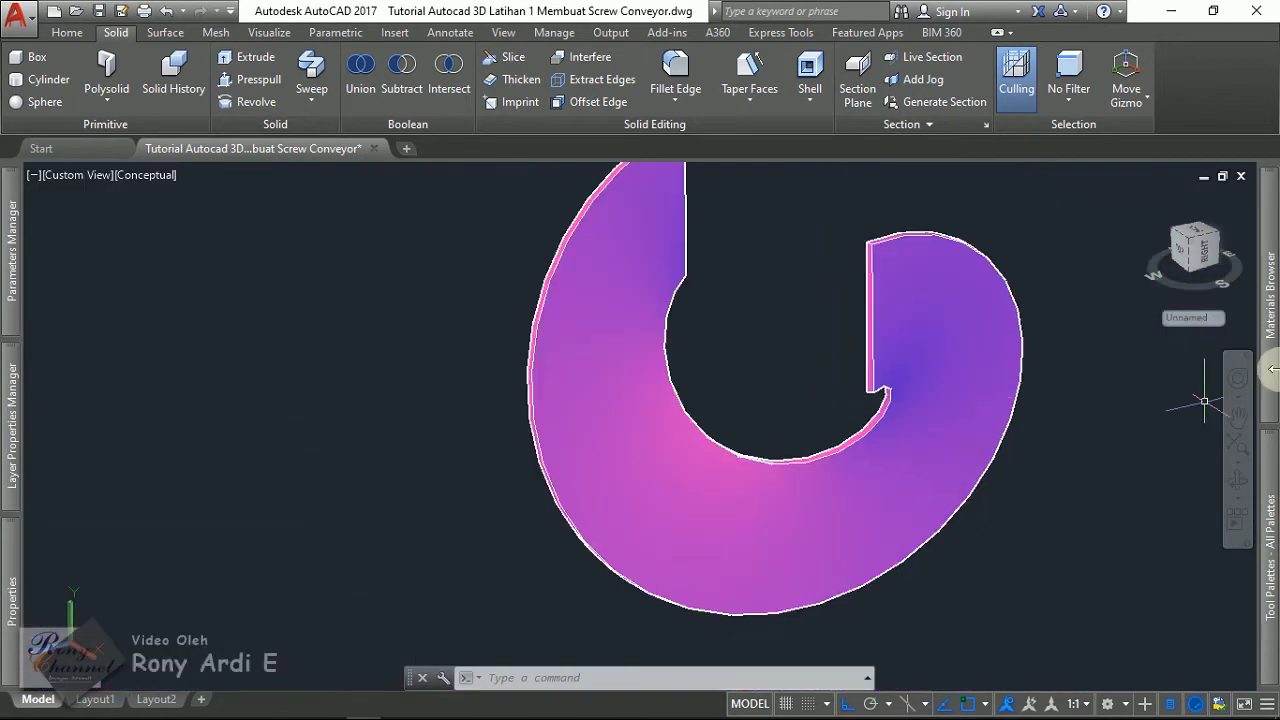
pyautogui.click(1273, 368)
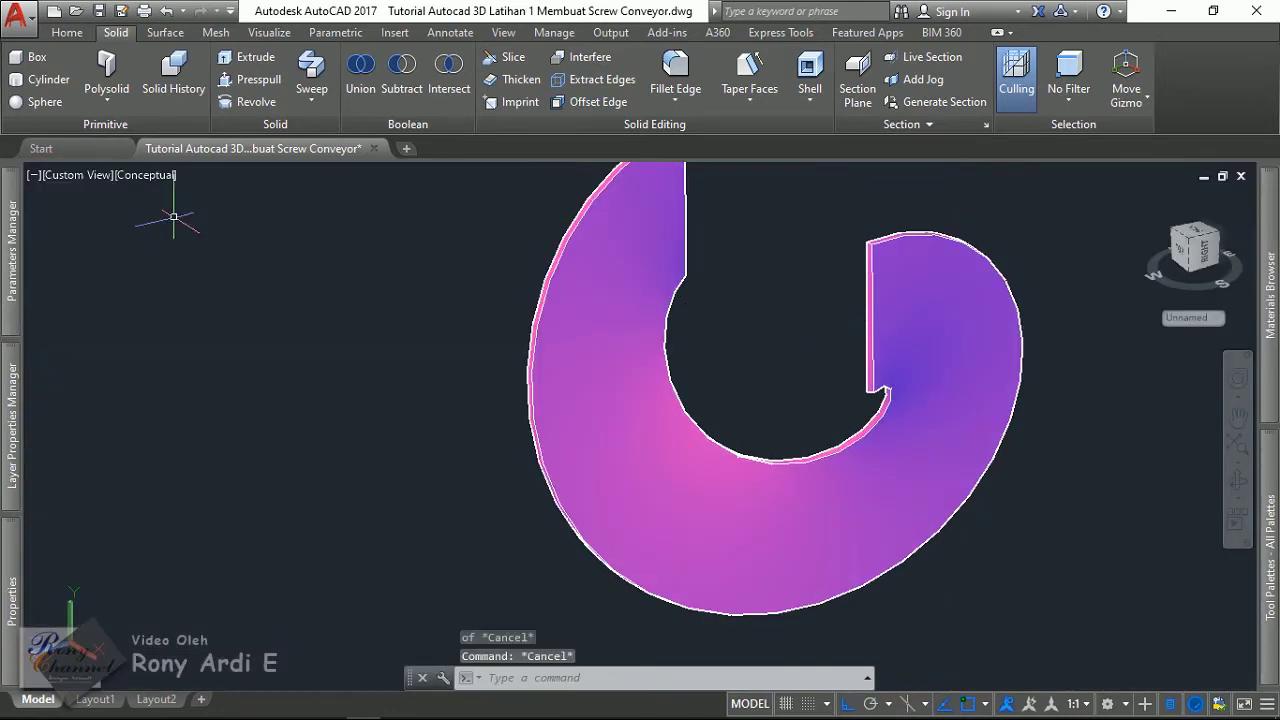
pyautogui.click(74, 176)
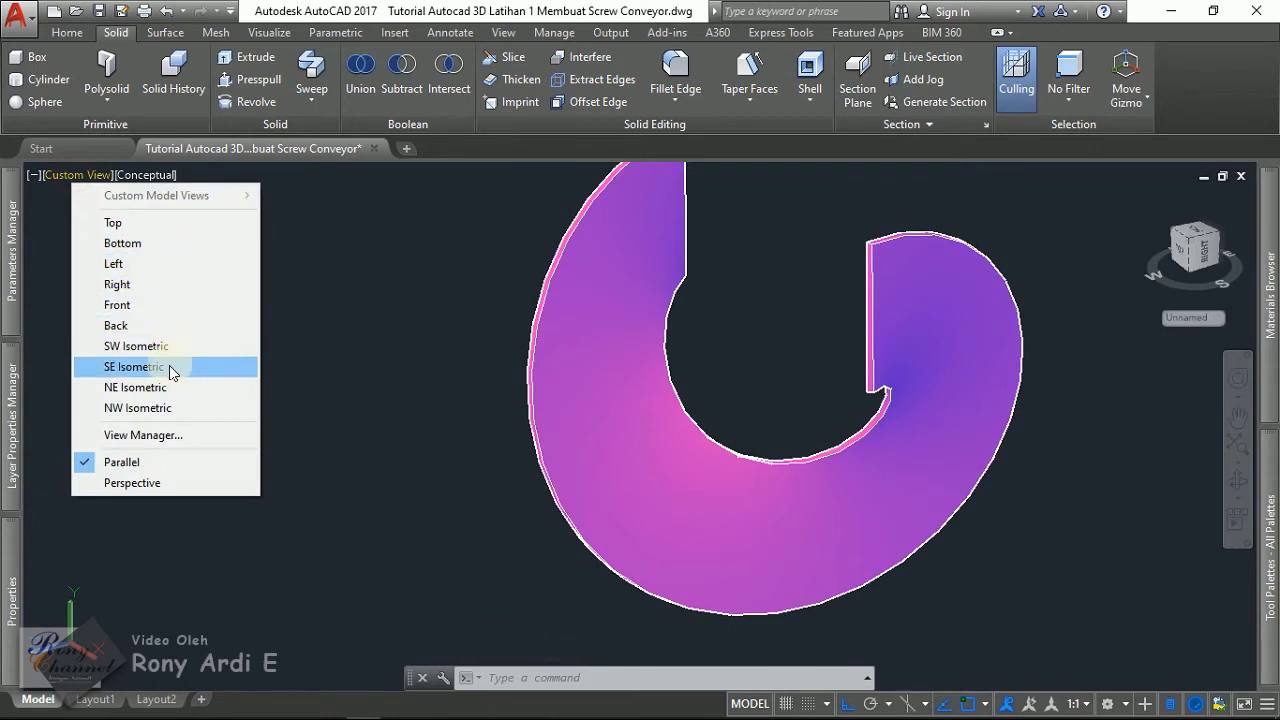
# - Switch to the Front view and begin moving the upper blade disc
pyautogui.click(137, 306)
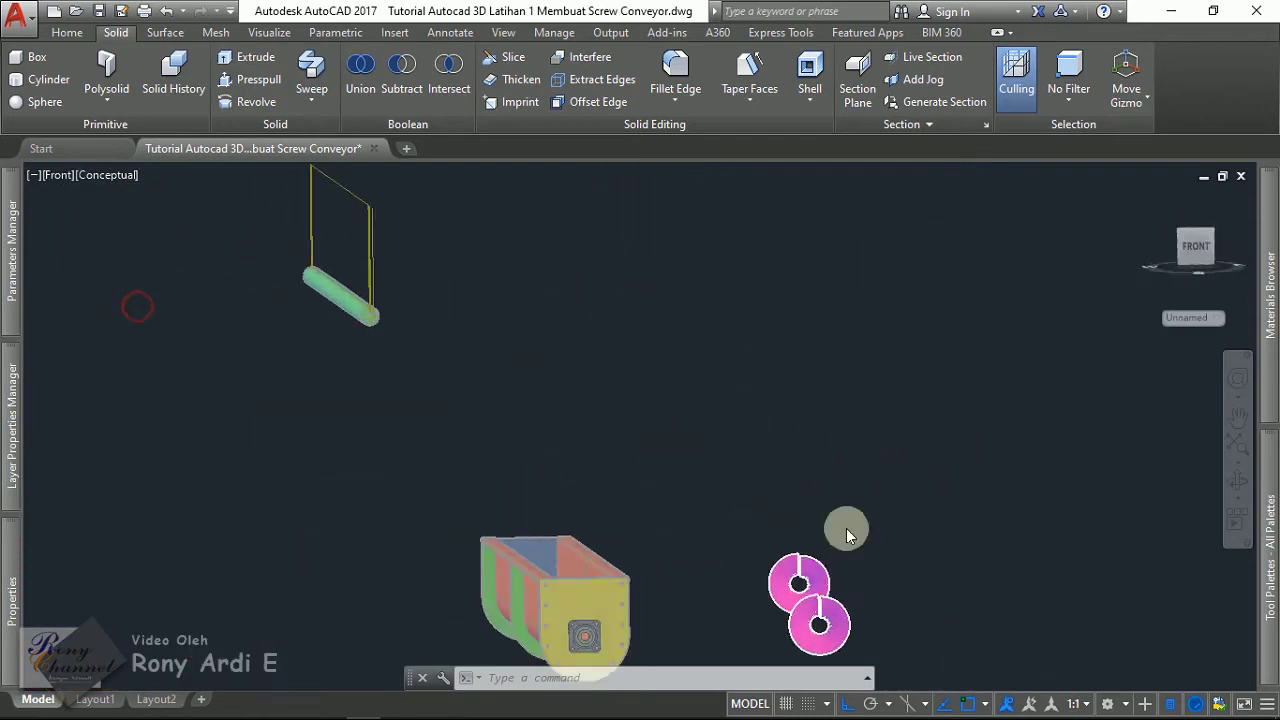
pyautogui.click(805, 475)
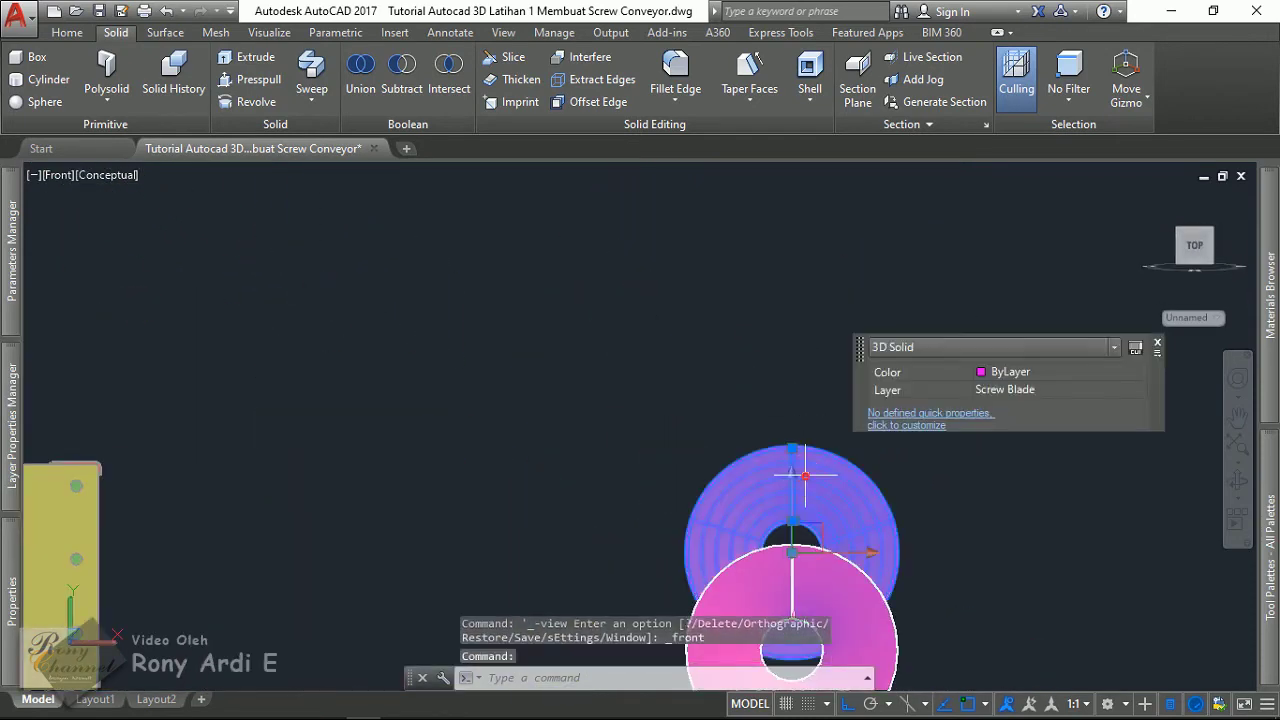
pyautogui.write('m')
pyautogui.press('Return')
pyautogui.click(742, 395)
pyautogui.scroll(3, 750, 420)
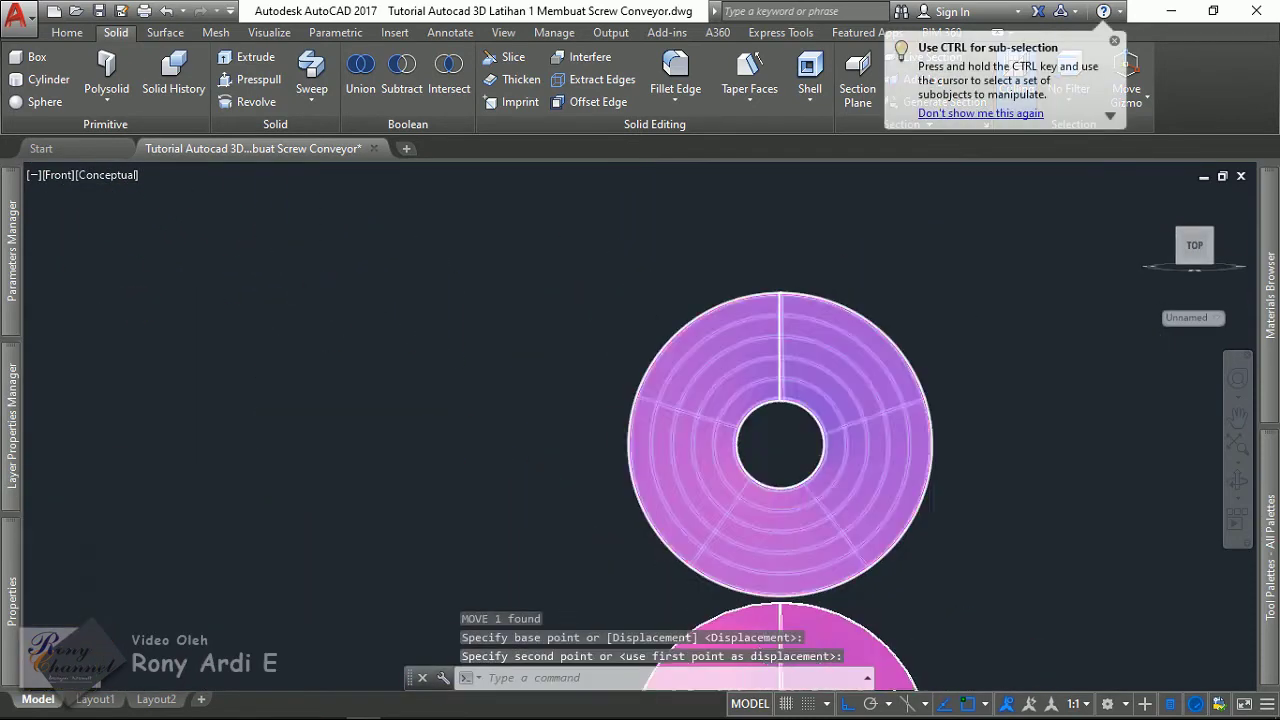
pyautogui.scroll(4, 750, 420)
pyautogui.scroll(-3, 750, 420)
# - Reselect the upper disc, cancel the move, and orbit until its slot shows
pyautogui.click(703, 343)
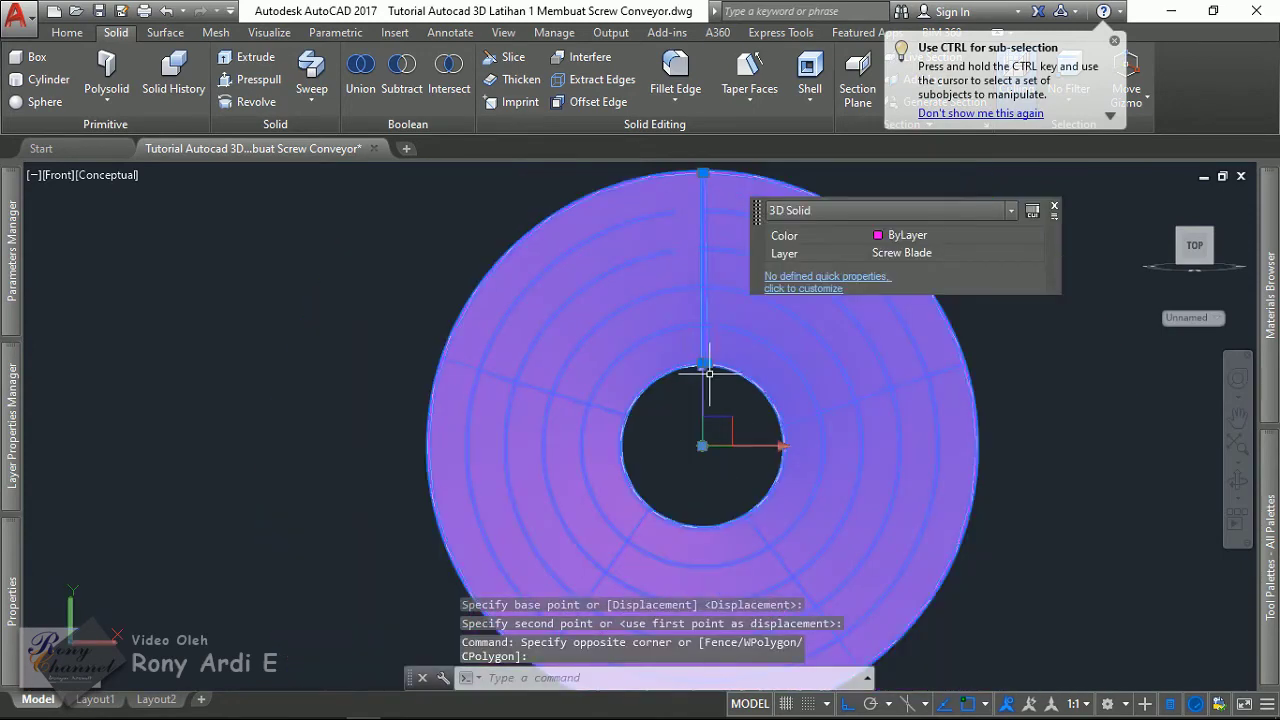
pyautogui.write('m')
pyautogui.press('Return')
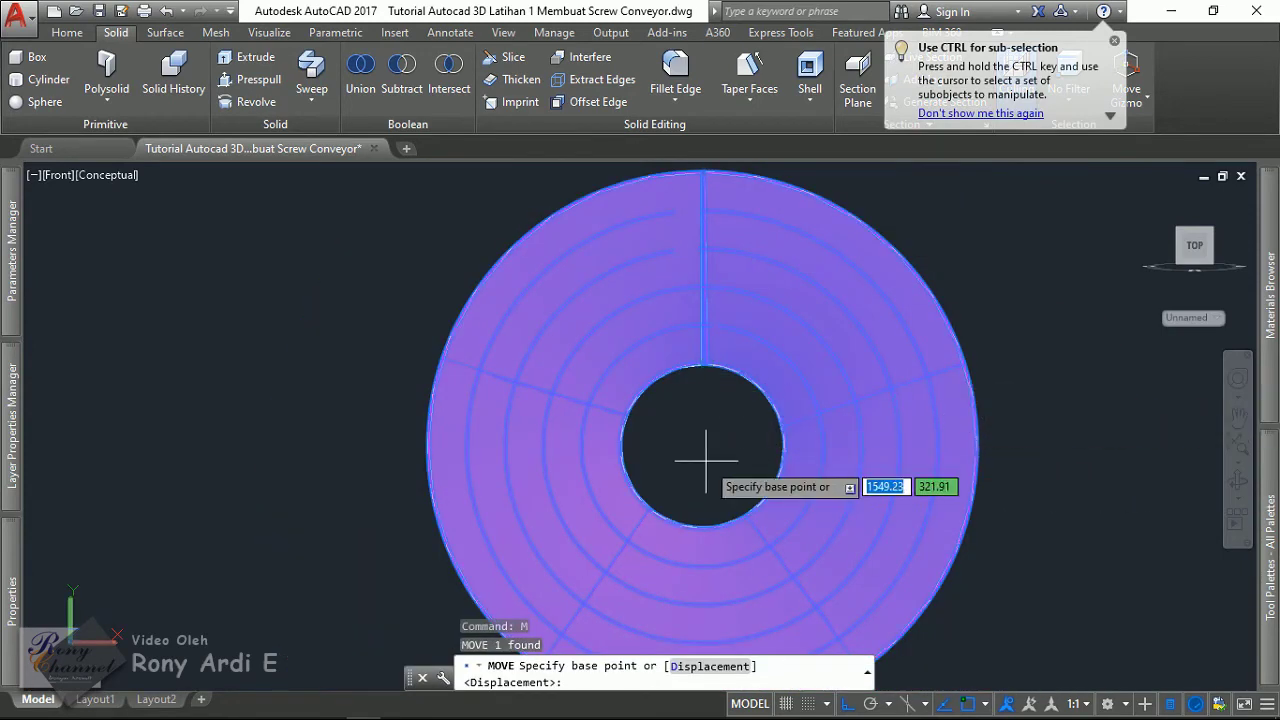
pyautogui.press('Escape')
pyautogui.moveTo(697, 449)
pyautogui.keyDown('shift'); pyautogui.mouseDown(button='middle')
pyautogui.moveTo(789, 479)
pyautogui.moveTo(751, 460)
pyautogui.mouseUp(button='middle'); pyautogui.keyUp('shift')
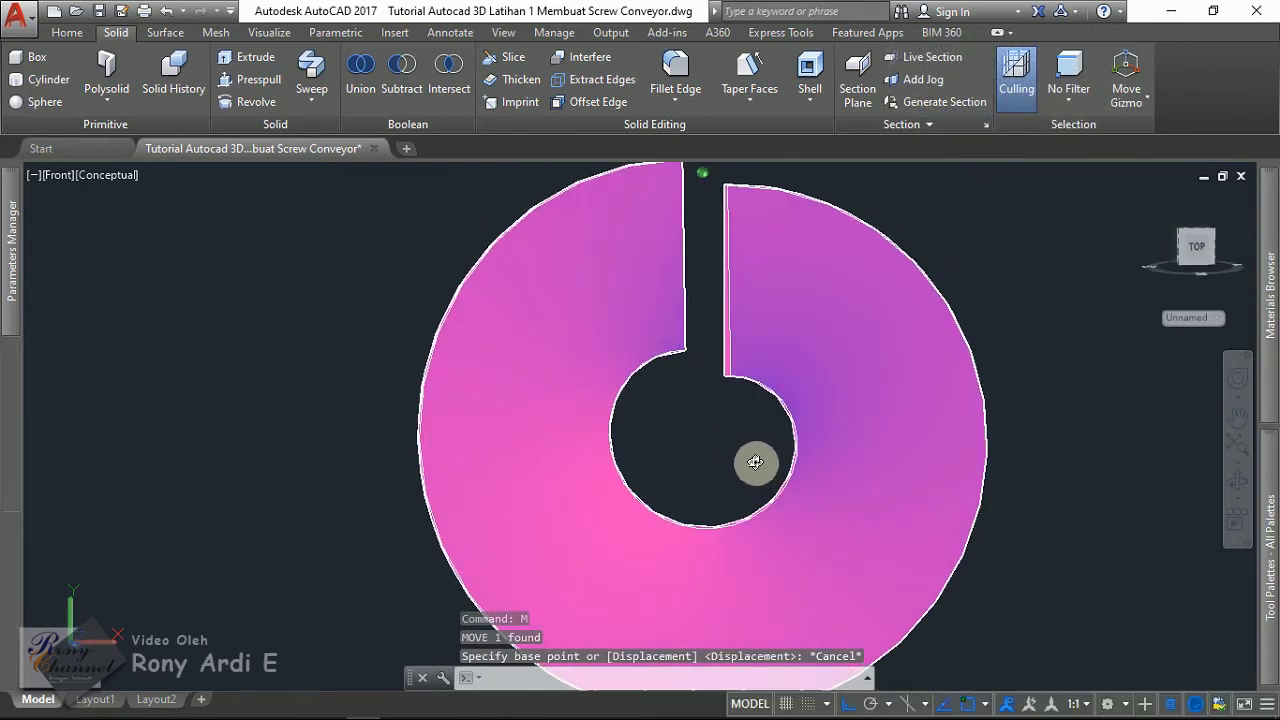
pyautogui.click(73, 185)
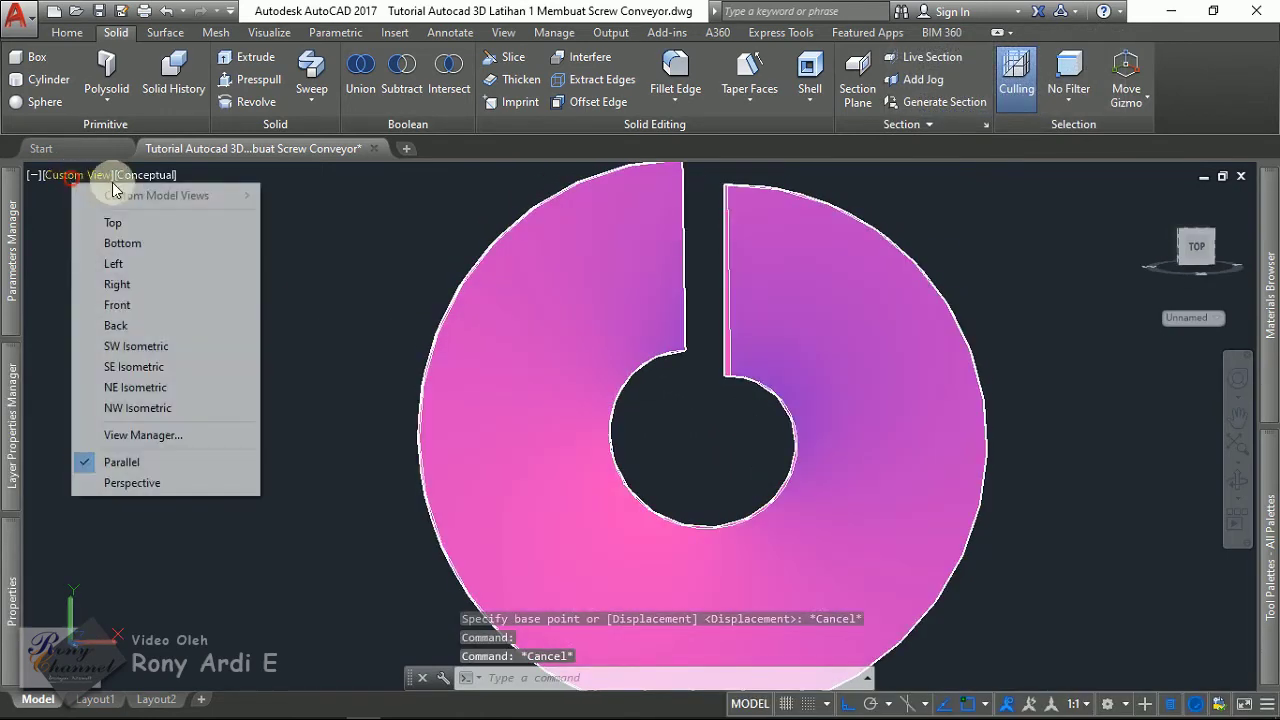
pyautogui.click(250, 306)
pyautogui.scroll(3, 795, 562)
pyautogui.scroll(5, 795, 562)
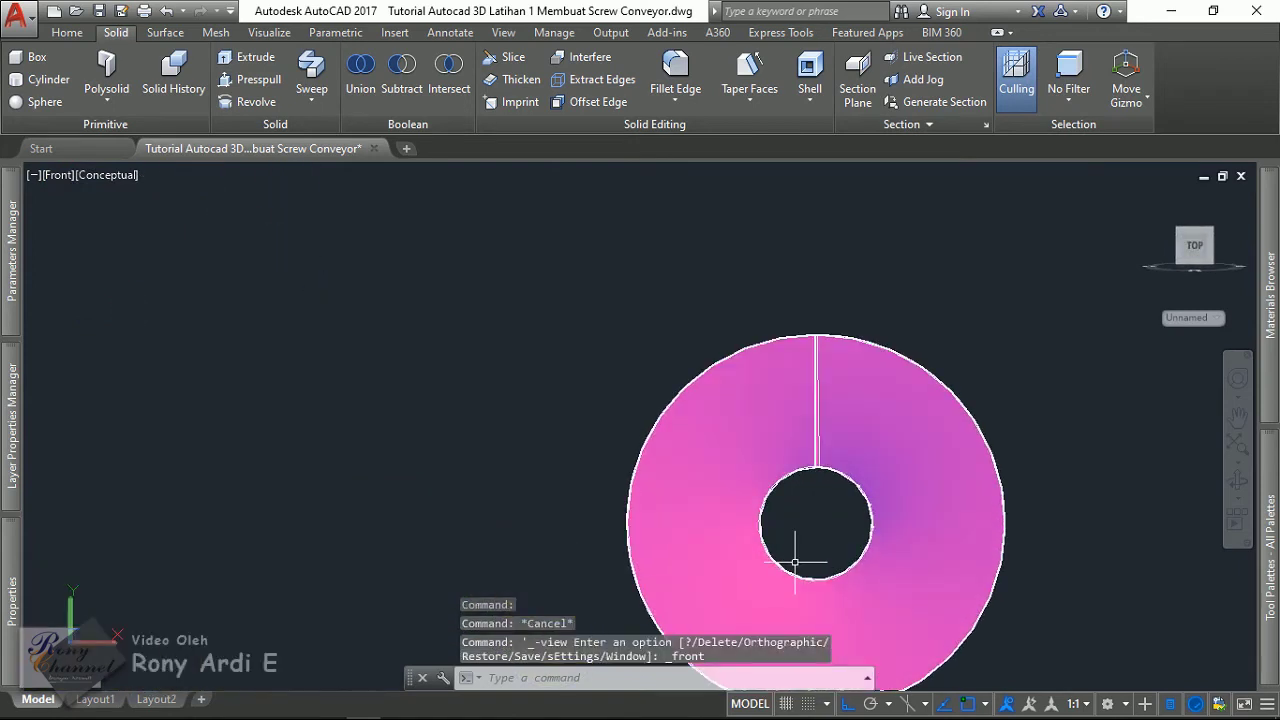
pyautogui.write('m')
pyautogui.press('Return')
pyautogui.press('Escape')
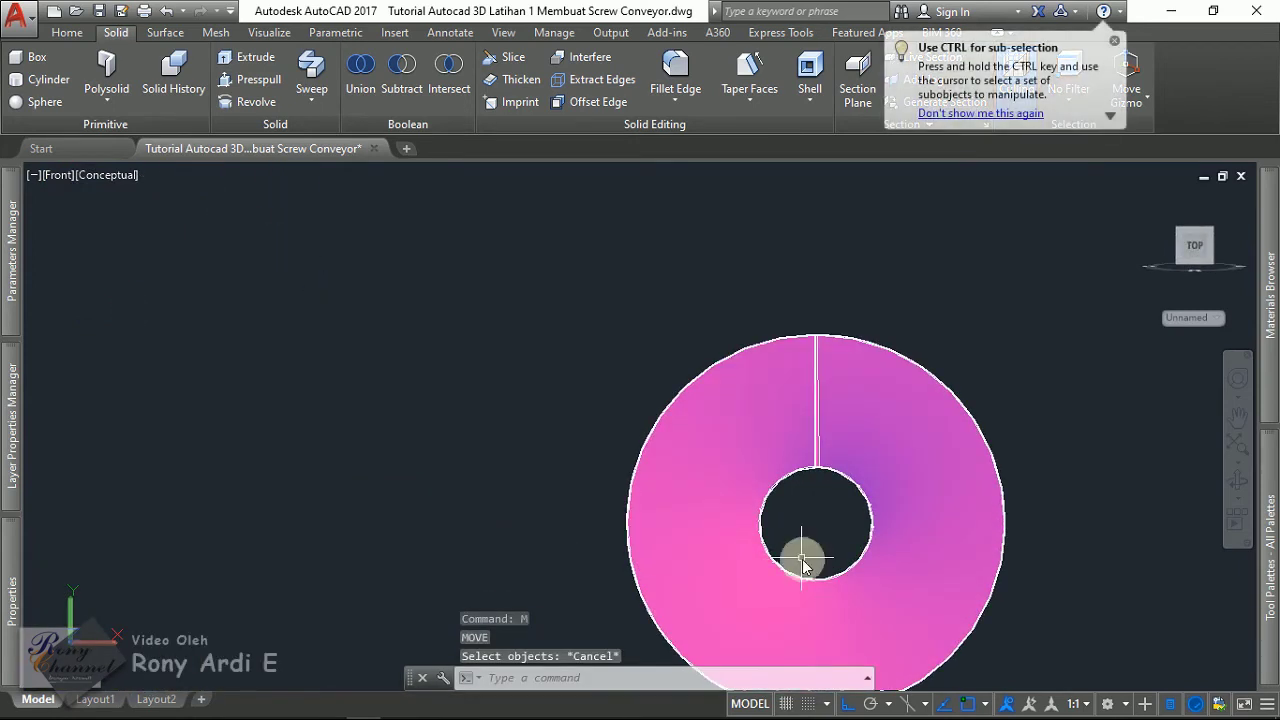
pyautogui.write('c')
pyautogui.press('Return')
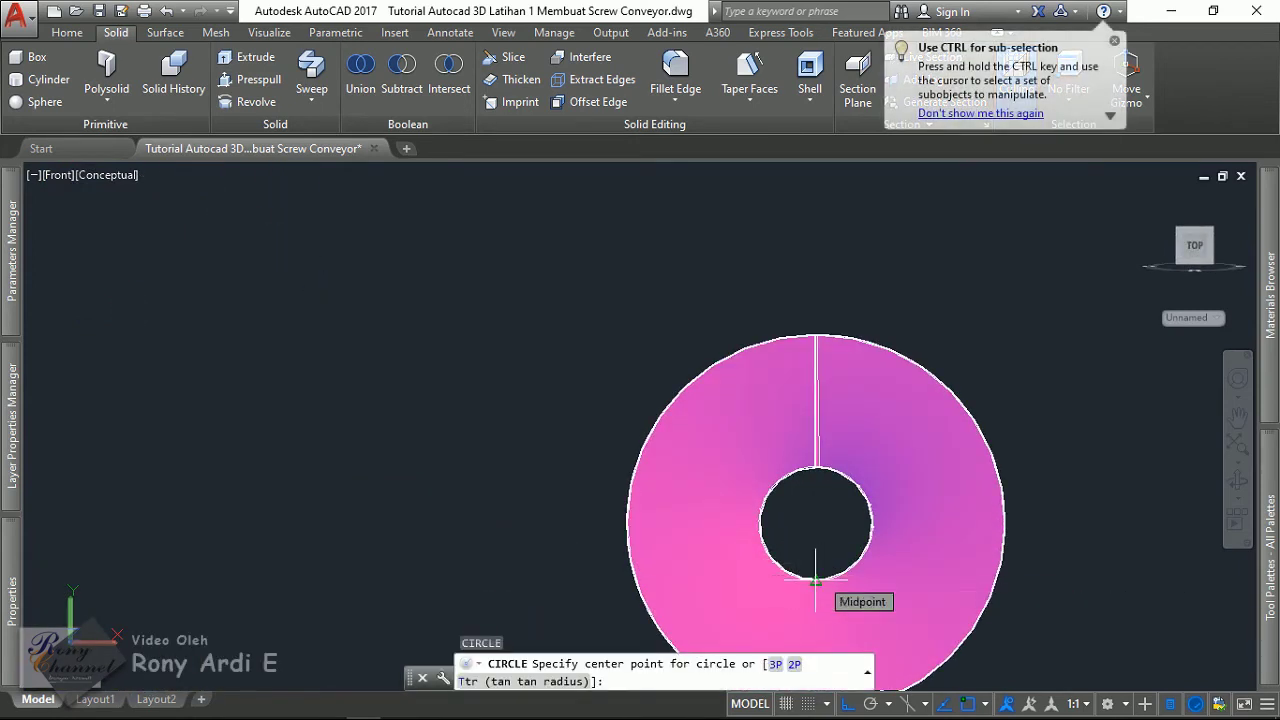
pyautogui.press('Escape')
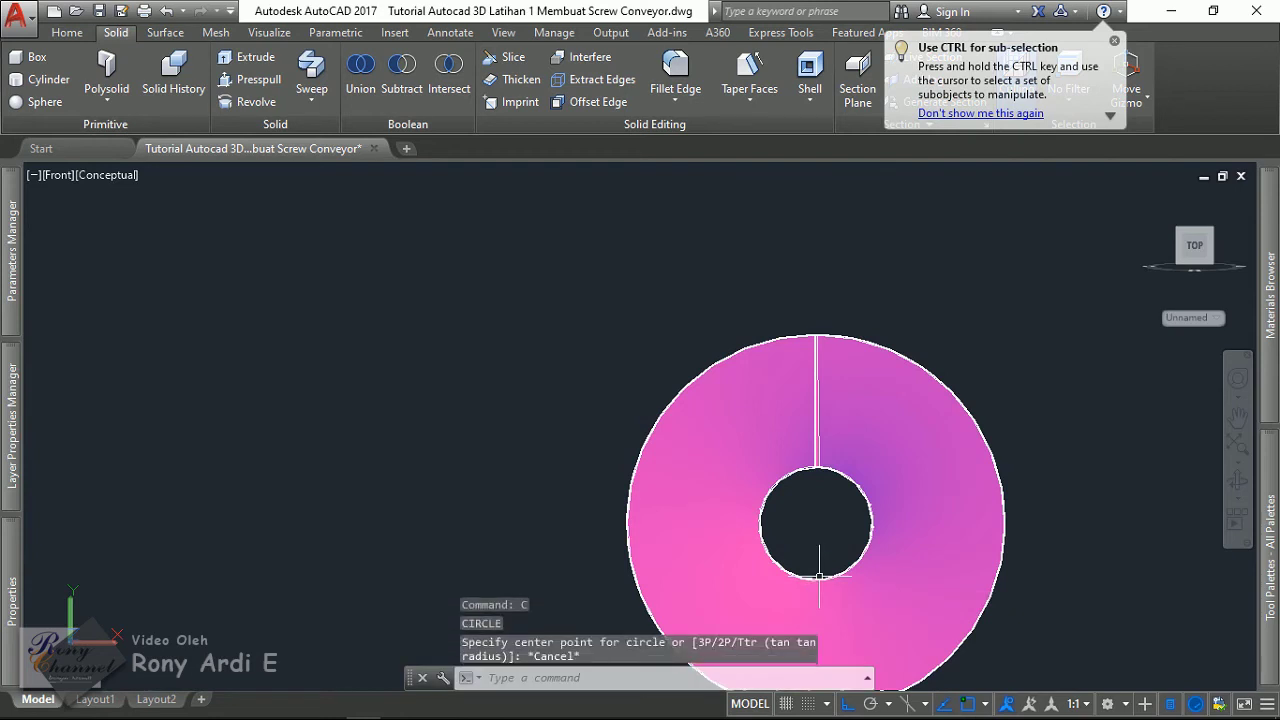
pyautogui.write('c')
pyautogui.press('Return')
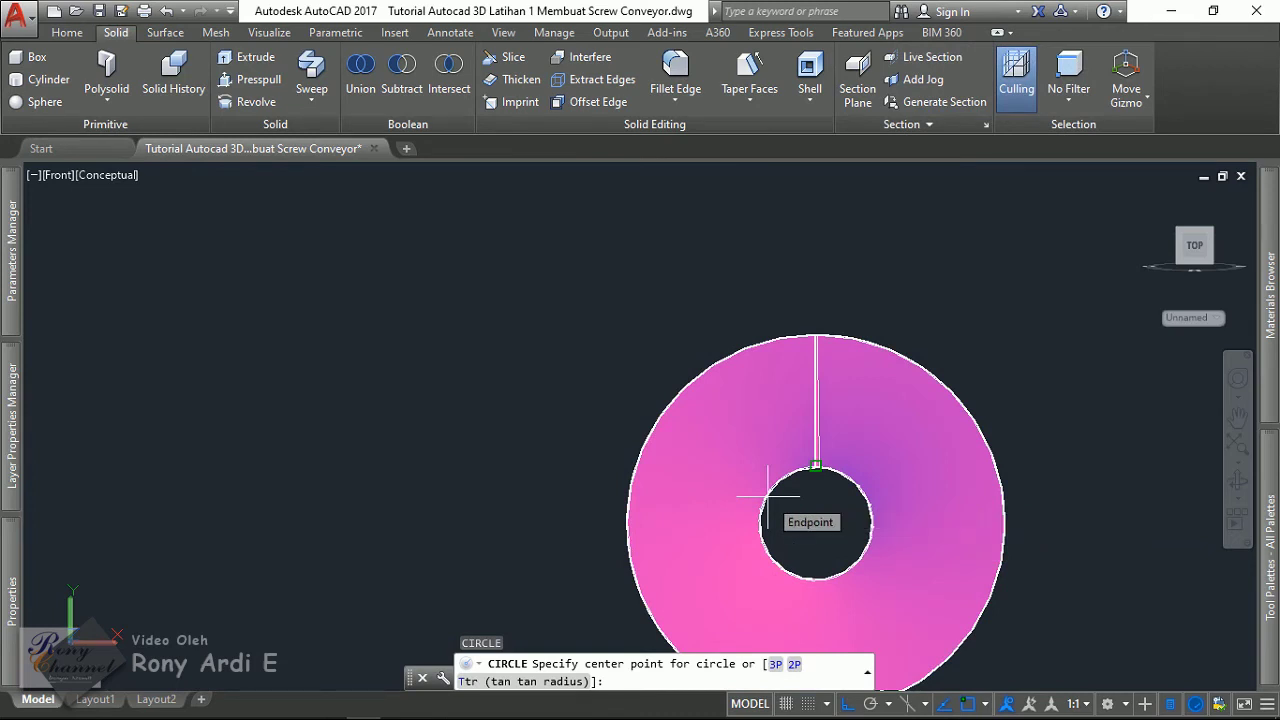
pyautogui.scroll(-3, 768, 500)
pyautogui.press('Escape')
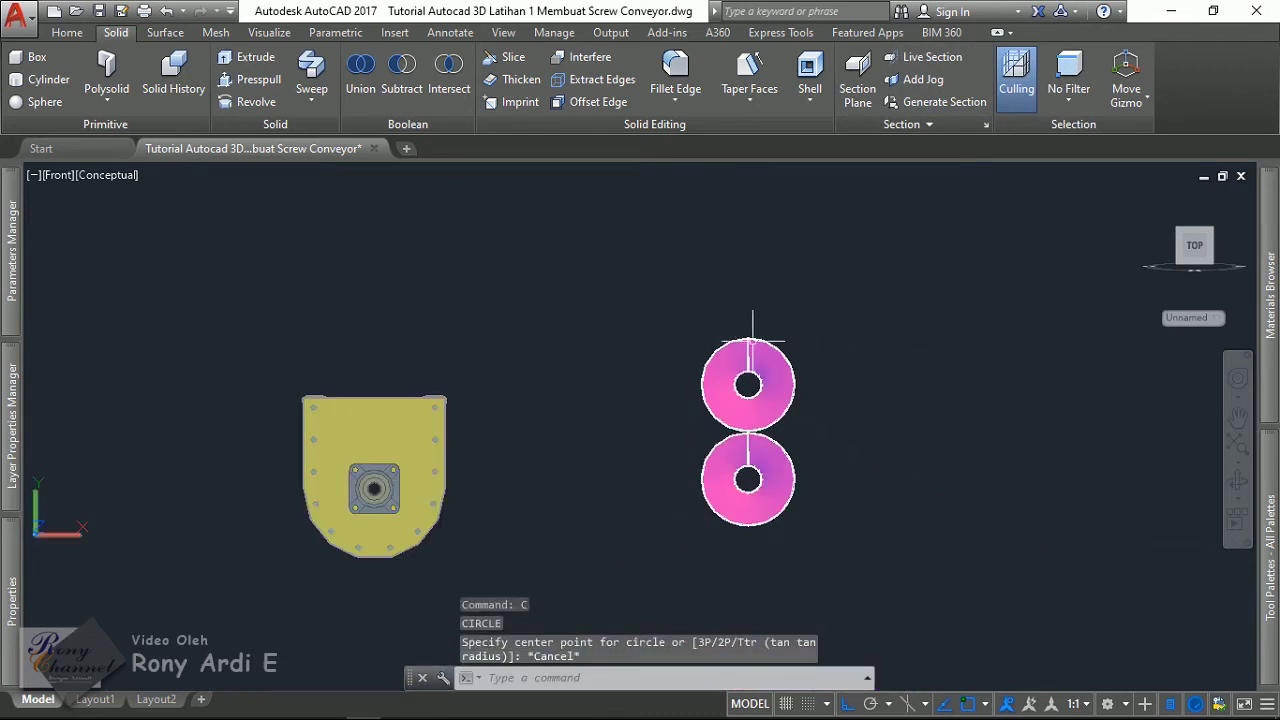
pyautogui.moveTo(866, 443)
pyautogui.keyDown('shift'); pyautogui.mouseDown(button='middle')
pyautogui.moveTo(1057, 527)
pyautogui.moveTo(751, 517)
pyautogui.mouseUp(button='middle'); pyautogui.keyUp('shift')
pyautogui.click(1057, 527)
pyautogui.click(1003, 523)
# - Select the split blade disc and orbit around it
pyautogui.scroll(-3, 751, 517)
pyautogui.scroll(3, 725, 387)
pyautogui.press('Escape')
pyautogui.click(725, 387)
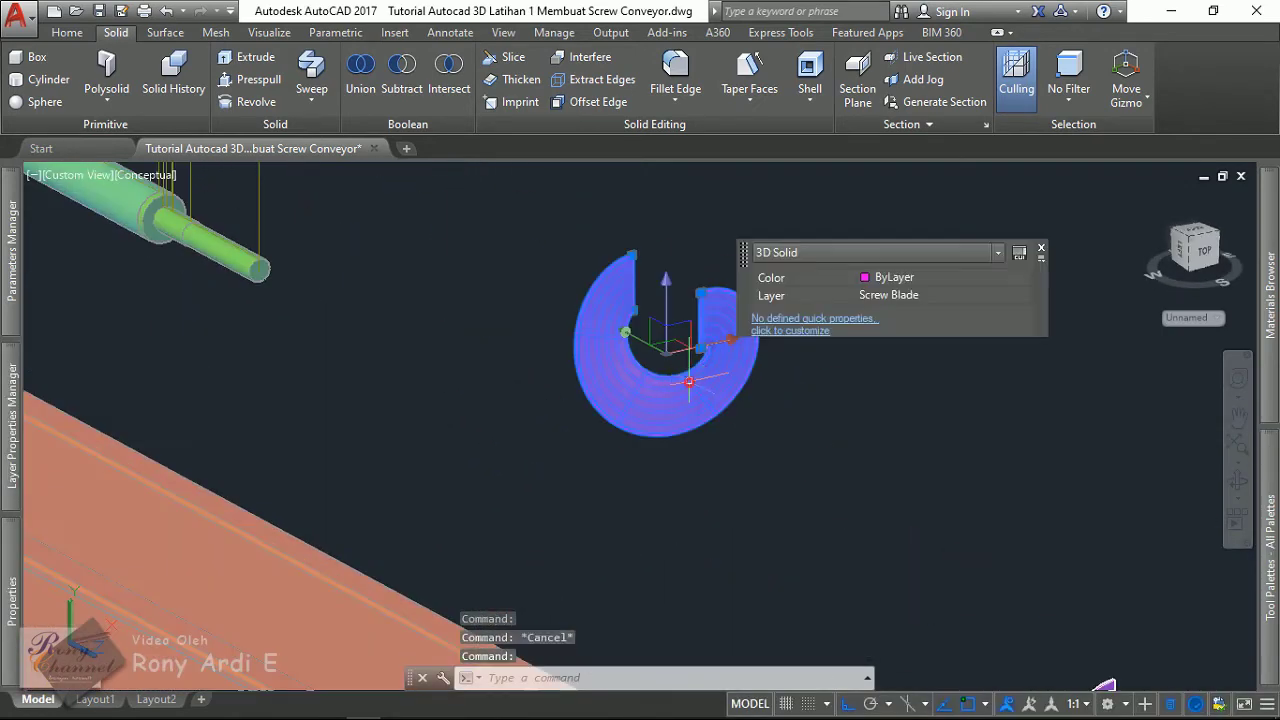
pyautogui.scroll(5, 660, 330)
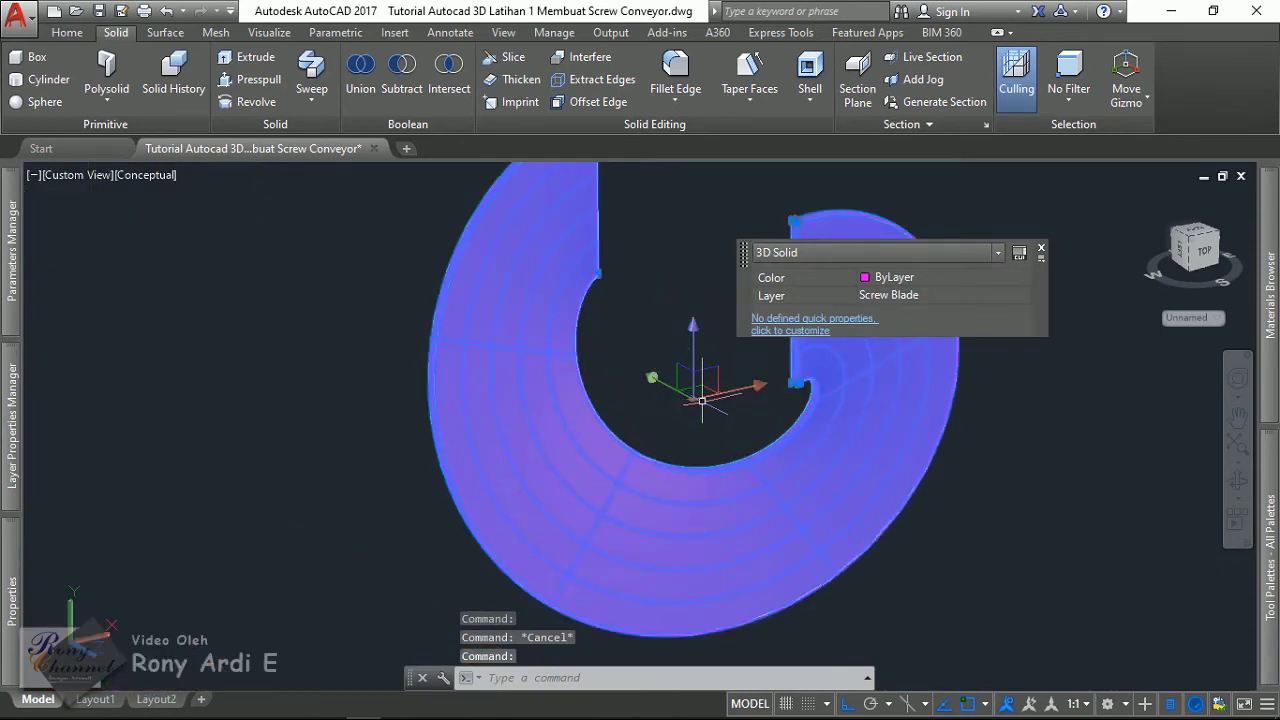
pyautogui.moveTo(702, 400)
pyautogui.keyDown('shift'); pyautogui.mouseDown(button='middle')
pyautogui.moveTo(634, 366)
pyautogui.moveTo(686, 394)
pyautogui.mouseUp(button='middle'); pyautogui.keyUp('shift')
pyautogui.scroll(5, 699, 397)
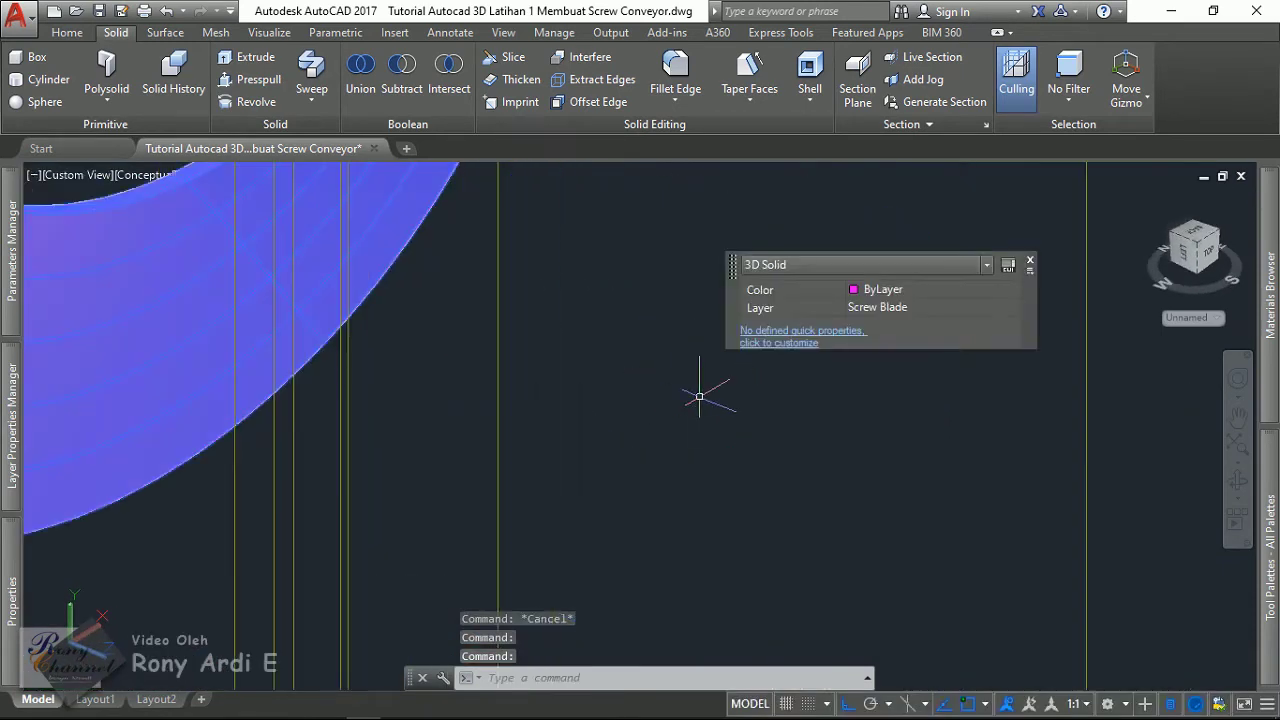
pyautogui.scroll(-5, 699, 397)
pyautogui.scroll(-2, 726, 429)
pyautogui.scroll(2, 663, 423)
# - Reselect the disc and zoom to check it against the shaft and trough
pyautogui.press('Escape')
pyautogui.click(622, 408)
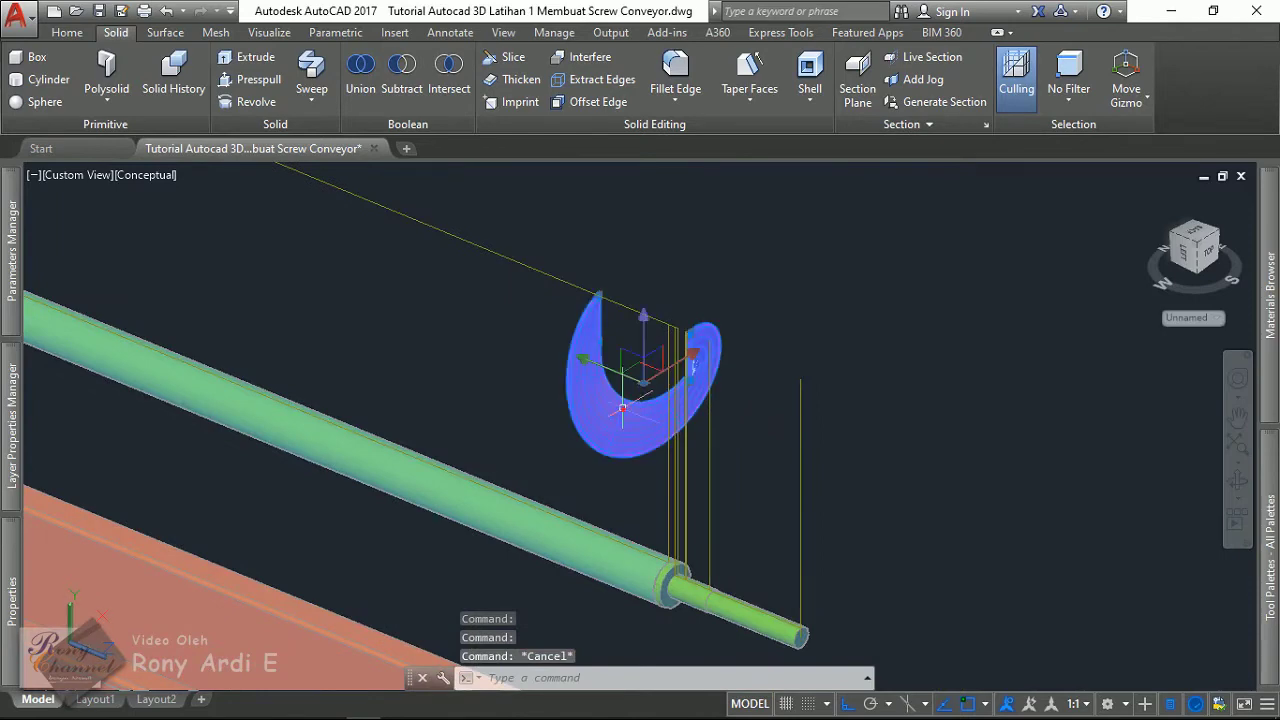
pyautogui.scroll(3, 630, 395)
pyautogui.scroll(-3, 634, 366)
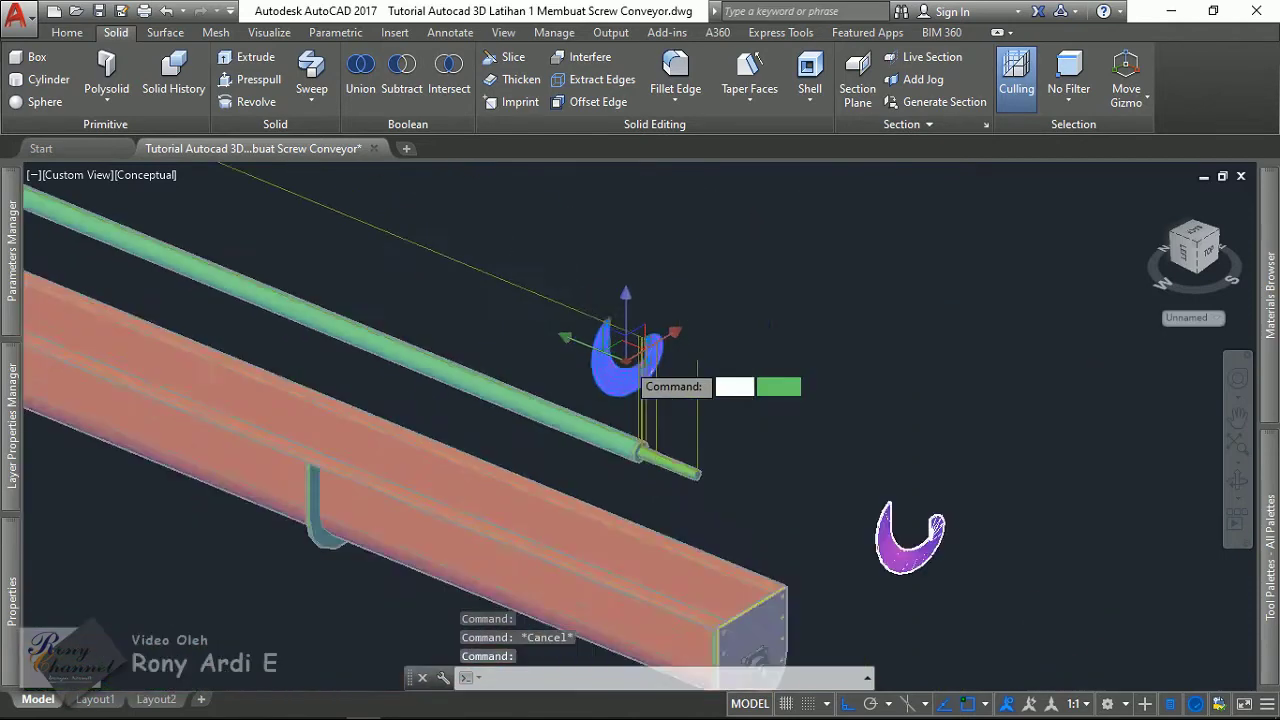
pyautogui.scroll(-2, 671, 383)
pyautogui.scroll(2, 800, 580)
pyautogui.scroll(2, 753, 605)
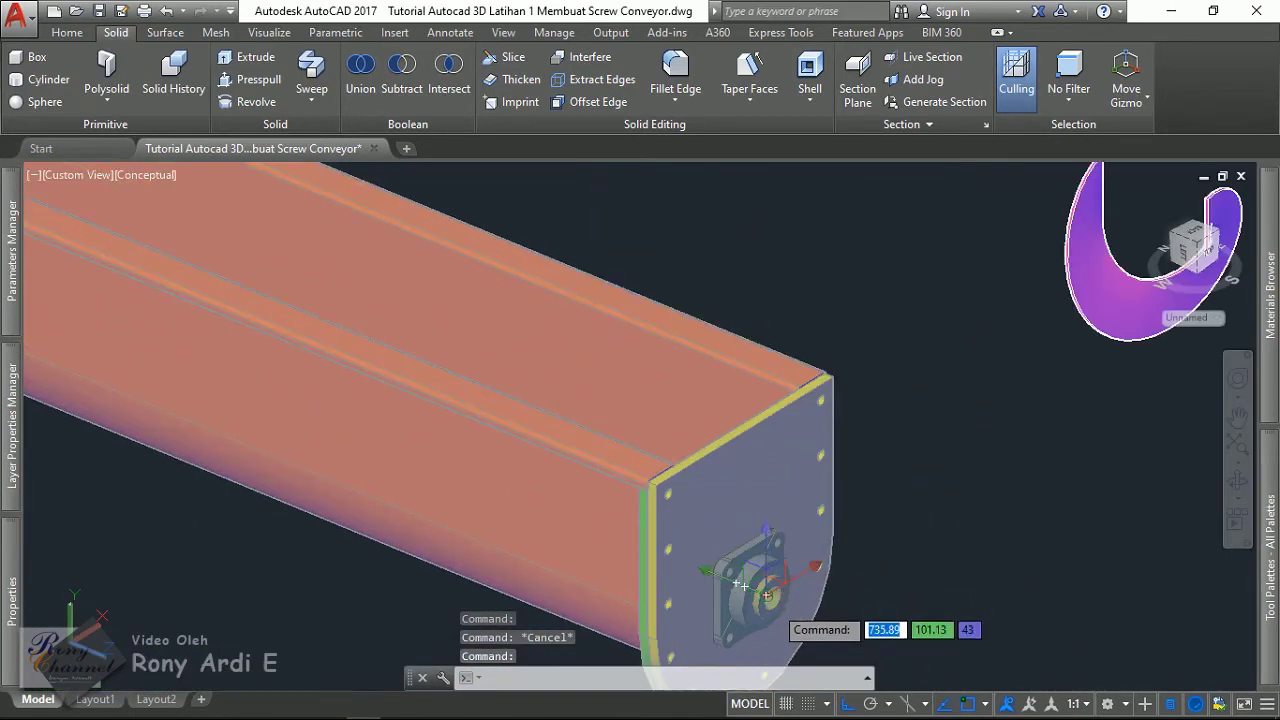
pyautogui.scroll(-3, 720, 540)
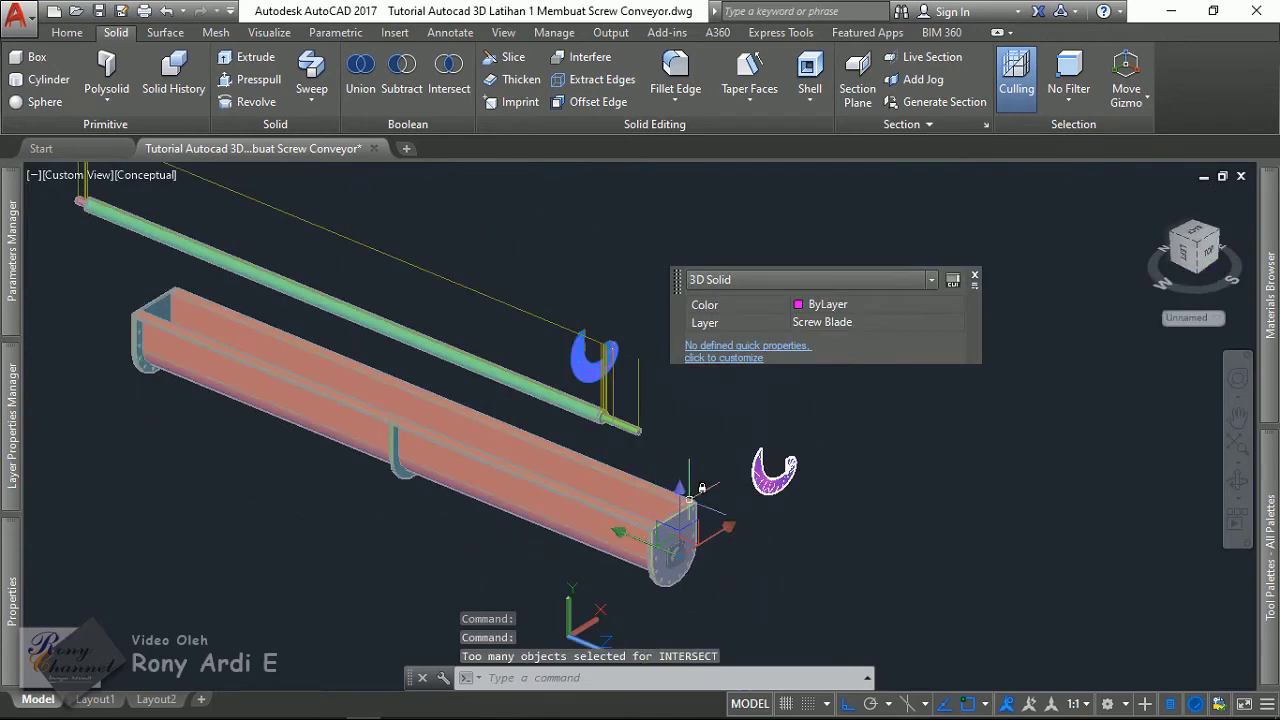
# - Cancel a started circle, deselect the disc, and orbit to face the split disc
pyautogui.write('c')
pyautogui.press('space')
pyautogui.press('Escape')
pyautogui.scroll(3, 757, 457)
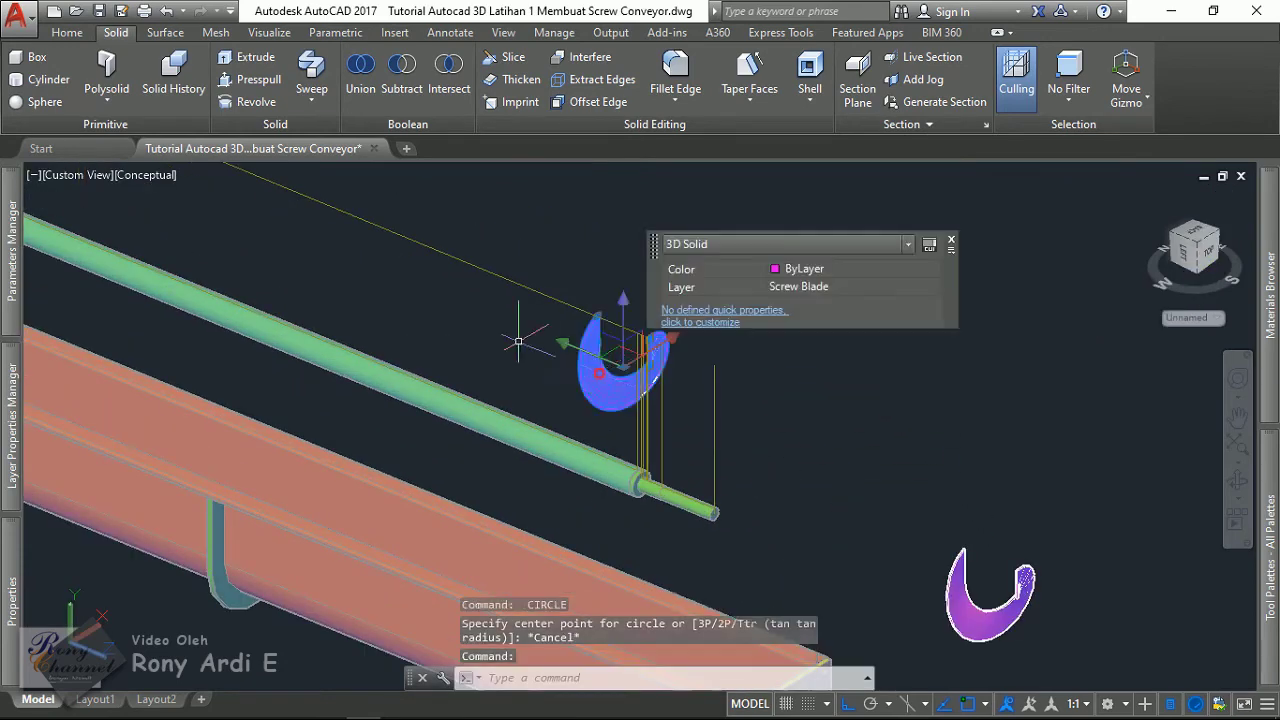
pyautogui.scroll(-4, 521, 337)
pyautogui.scroll(3, 521, 337)
pyautogui.press('Escape')
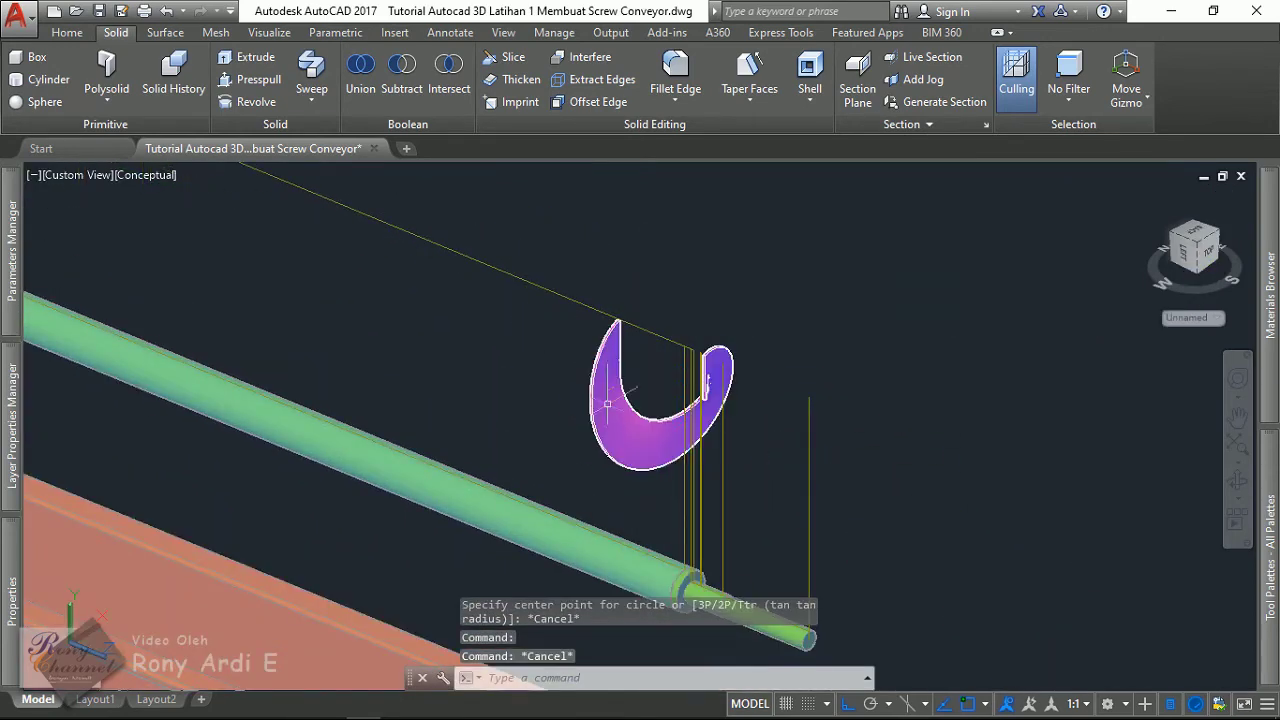
pyautogui.click(612, 405)
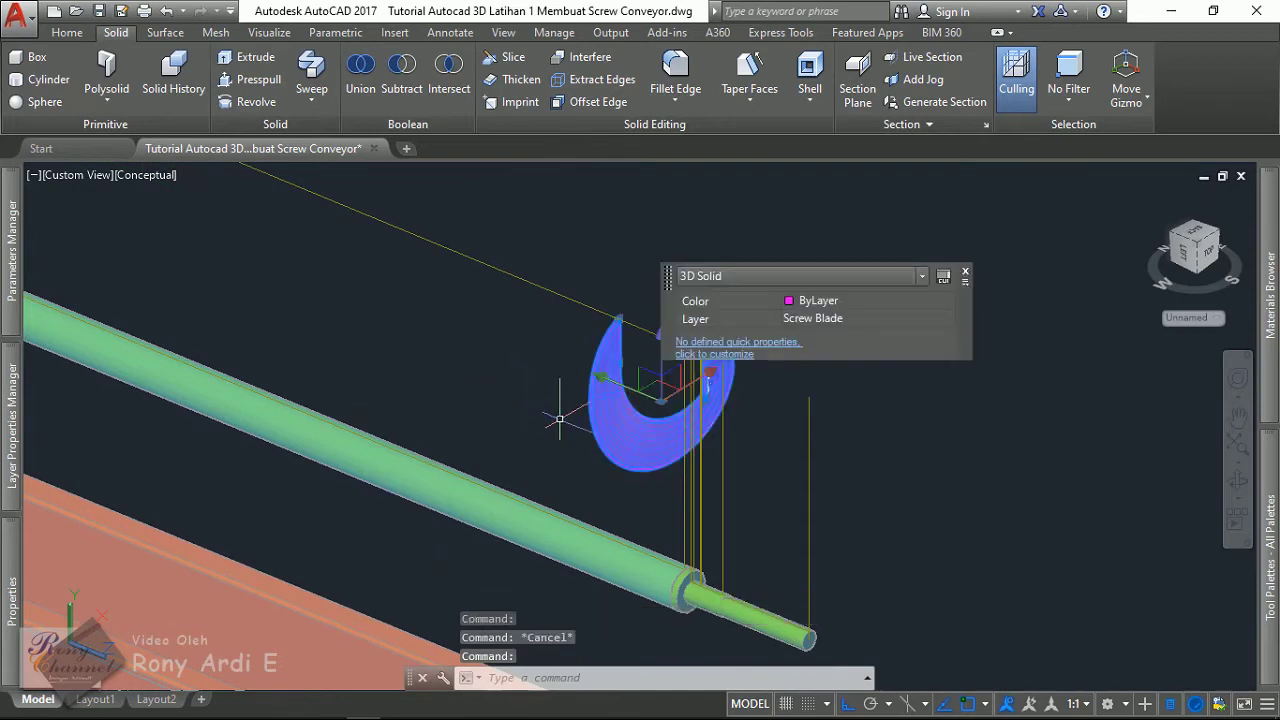
pyautogui.scroll(3, 652, 377)
pyautogui.press('Escape')
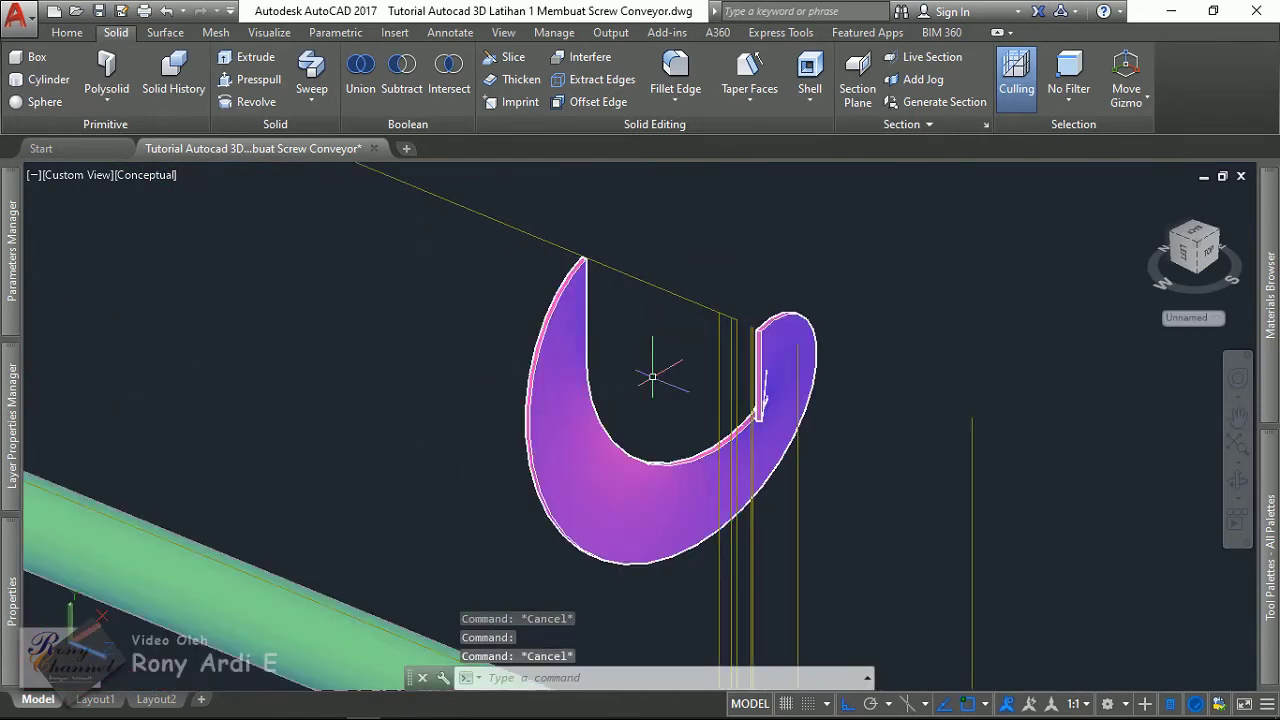
pyautogui.moveTo(661, 380); pyautogui.dragTo(565, 366, button='middle')
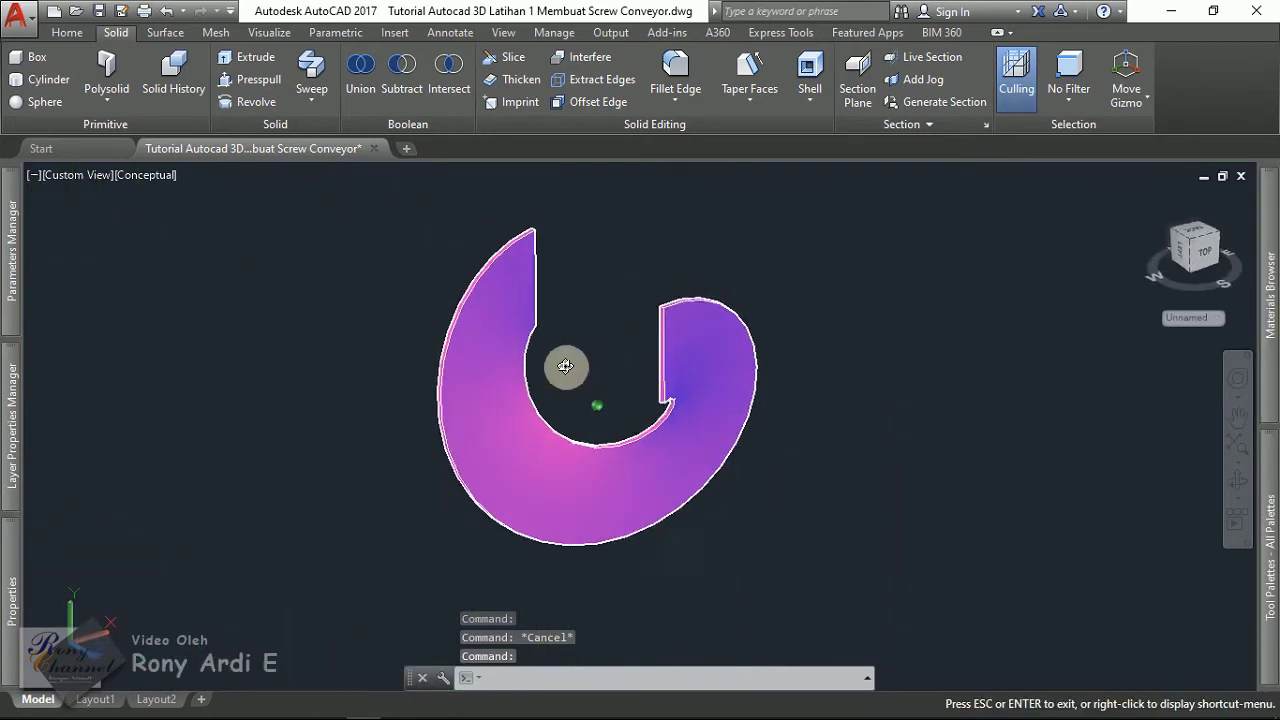
pyautogui.scroll(4, 628, 366)
# - Start a line at the blade ring's inner notch, then cancel it
pyautogui.write('l')
pyautogui.press('Return')
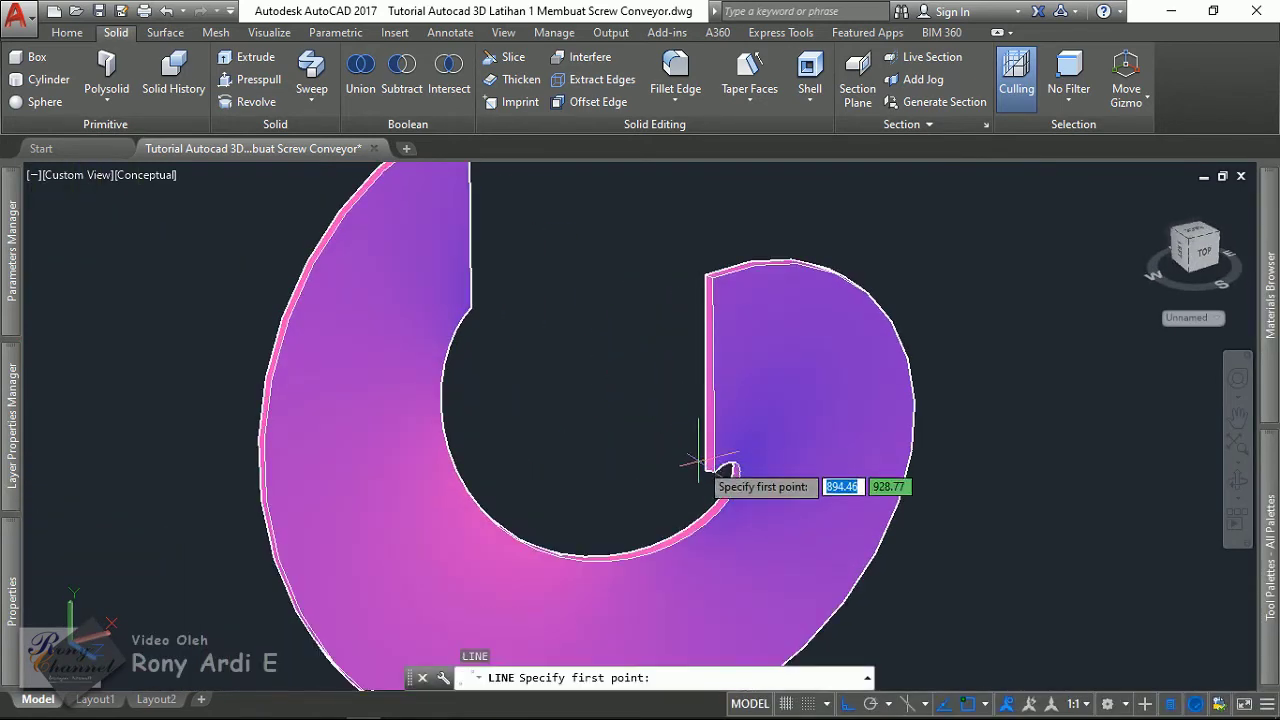
pyautogui.scroll(3, 714, 470)
pyautogui.click(731, 429)
pyautogui.scroll(-4, 731, 429)
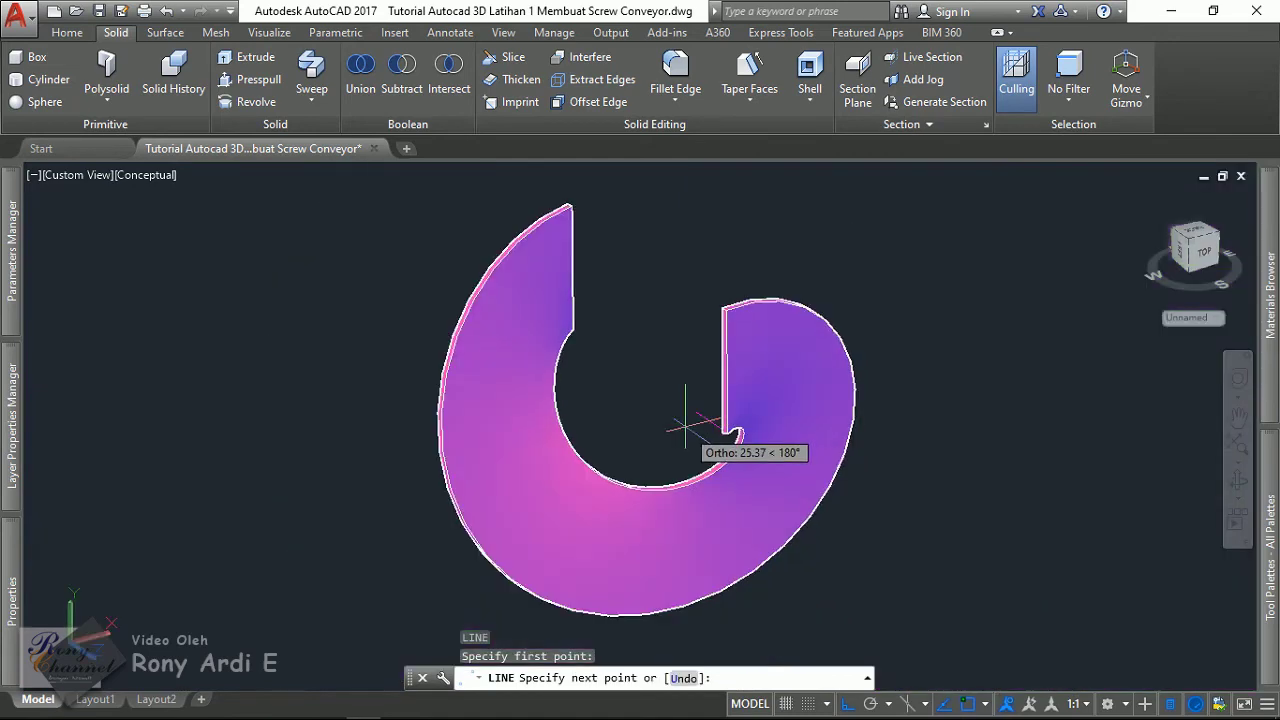
pyautogui.keyDown('shift'); pyautogui.moveTo(700, 429); pyautogui.dragTo(430, 443, button='middle'); pyautogui.keyUp('shift')
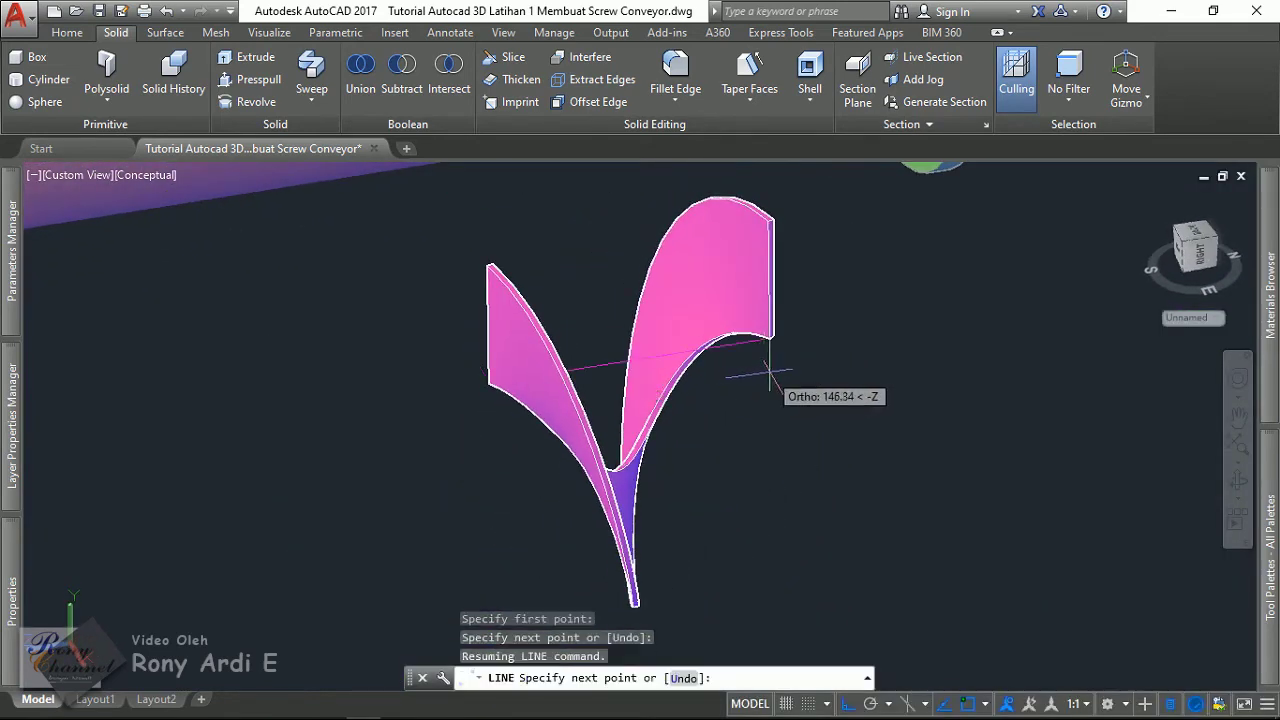
pyautogui.scroll(5, 740, 322)
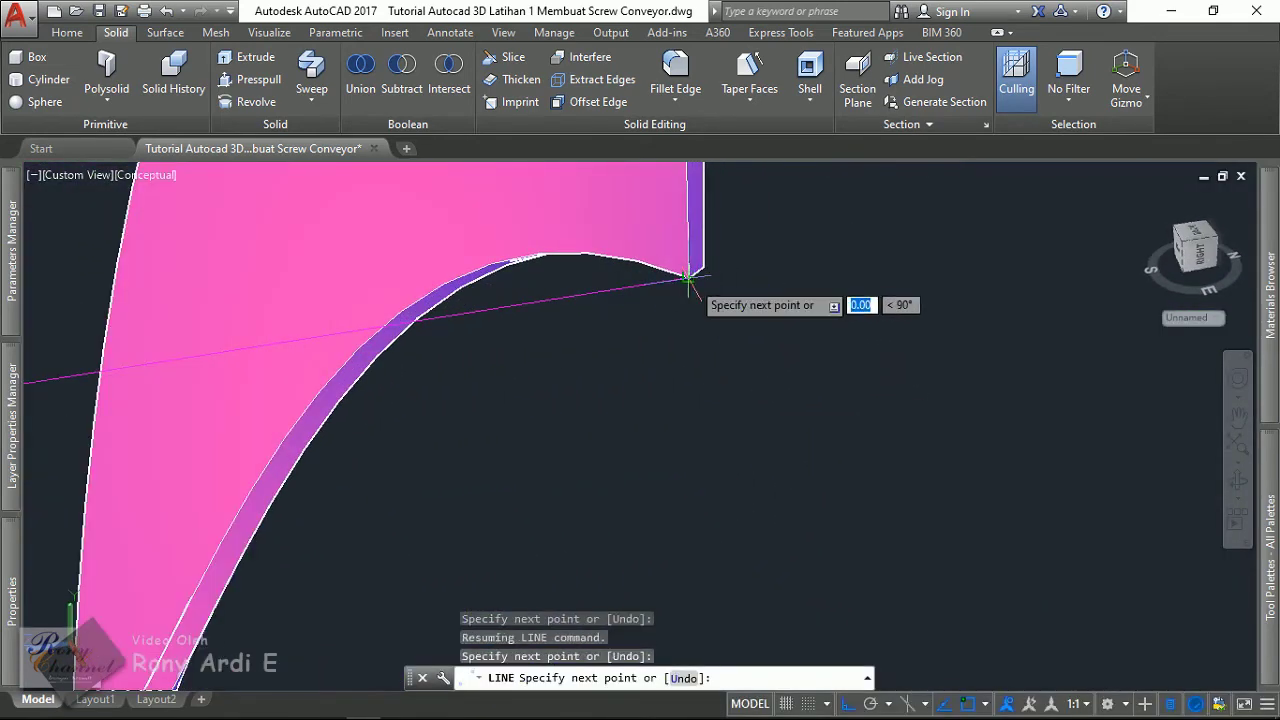
pyautogui.scroll(-4, 790, 305)
pyautogui.press('Escape')
# - Switch the view to the preset Front view
pyautogui.keyDown('shift'); pyautogui.moveTo(788, 300); pyautogui.dragTo(829, 403, button='middle'); pyautogui.keyUp('shift')
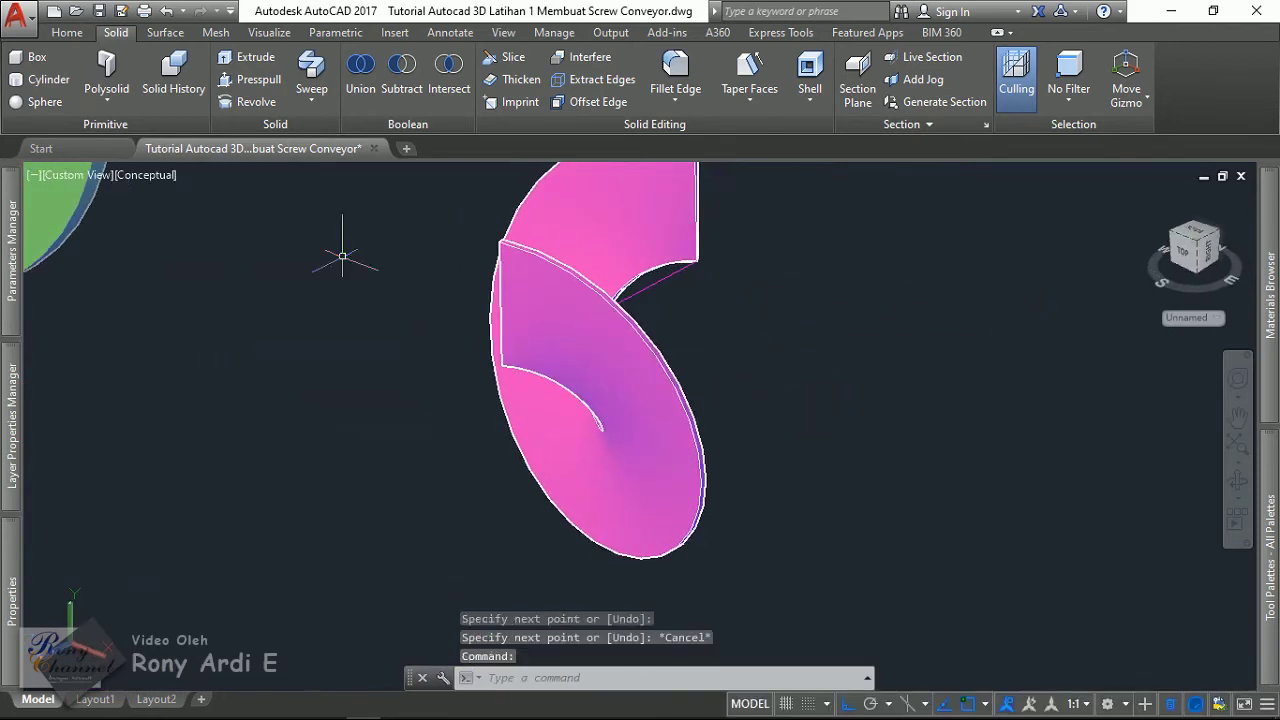
pyautogui.click(83, 175)
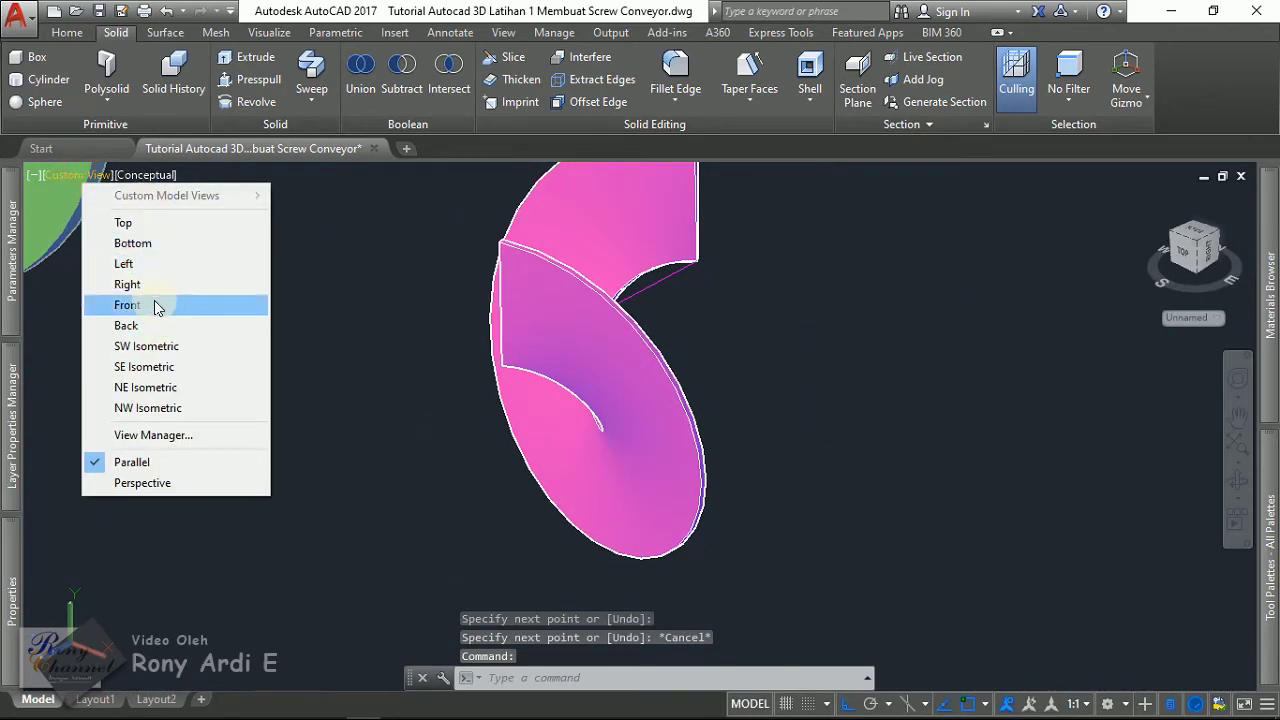
pyautogui.click(154, 300)
pyautogui.scroll(5, 843, 514)
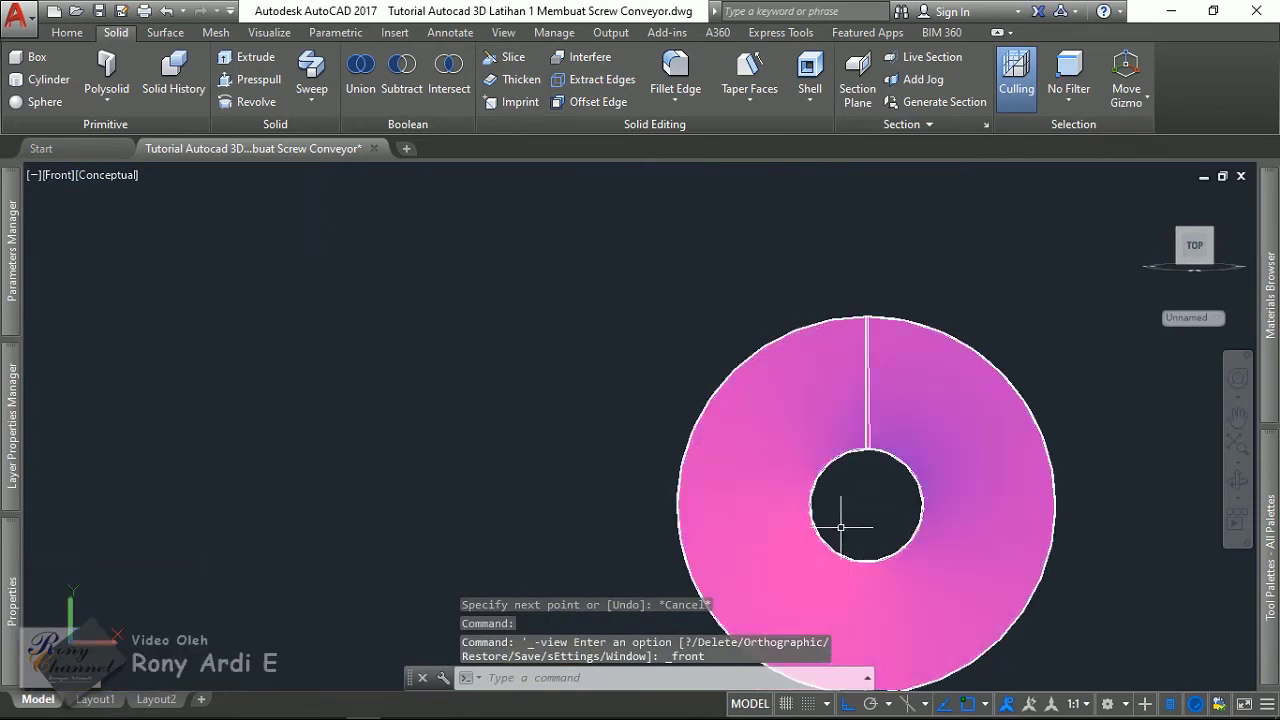
pyautogui.press('Escape')
# - Window-select the line at the disc's slot and start a move, then cancel it
pyautogui.click(591, 296)
pyautogui.click(928, 492)
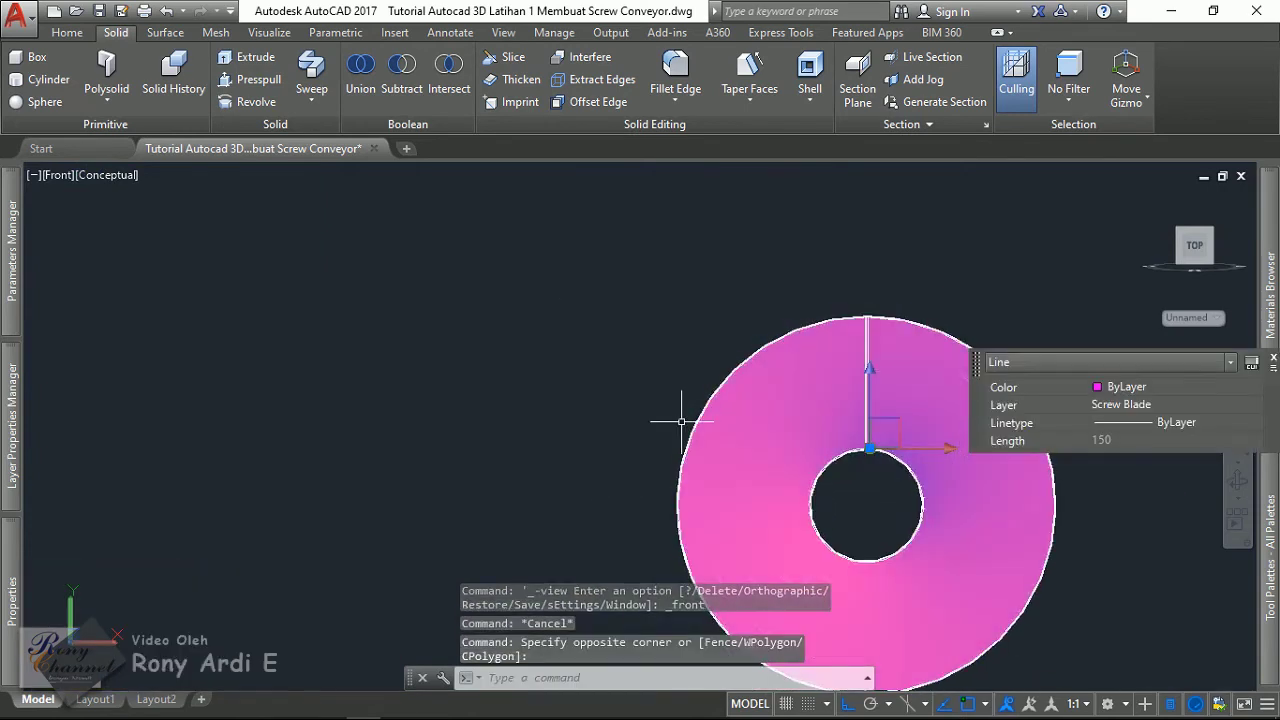
pyautogui.write('m')
pyautogui.press('Return')
pyautogui.click(586, 294)
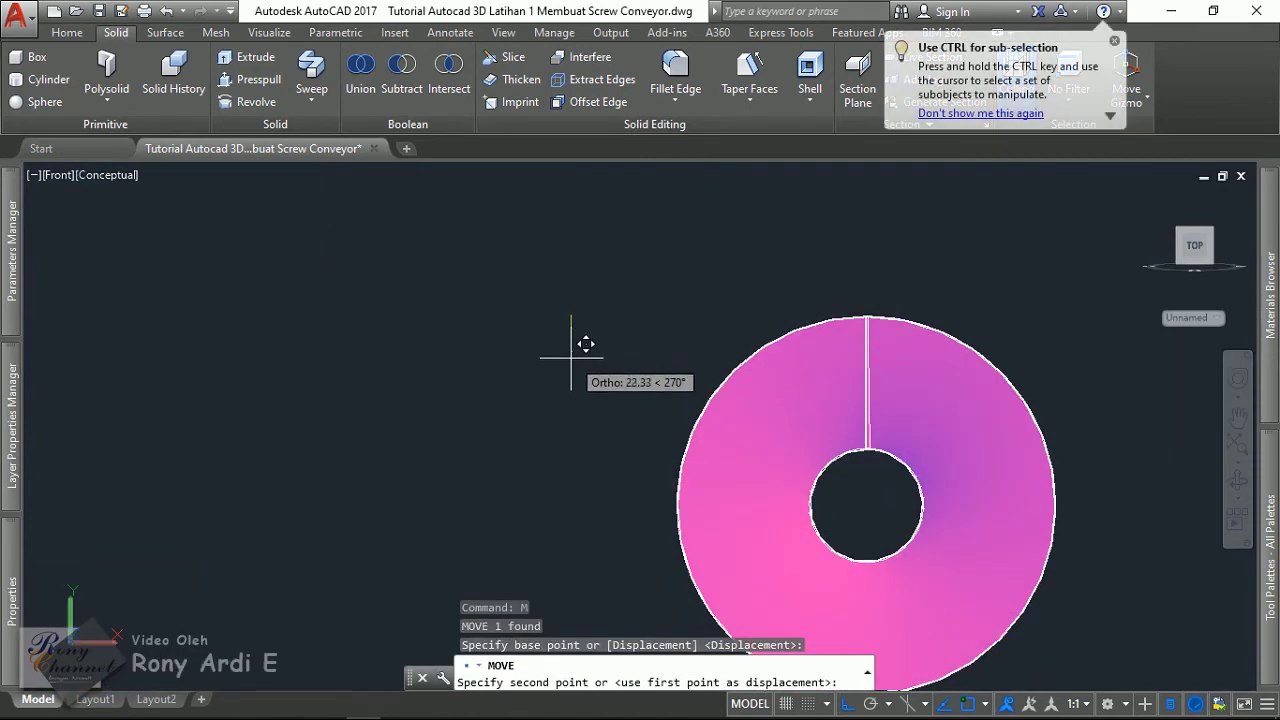
pyautogui.press('Escape')
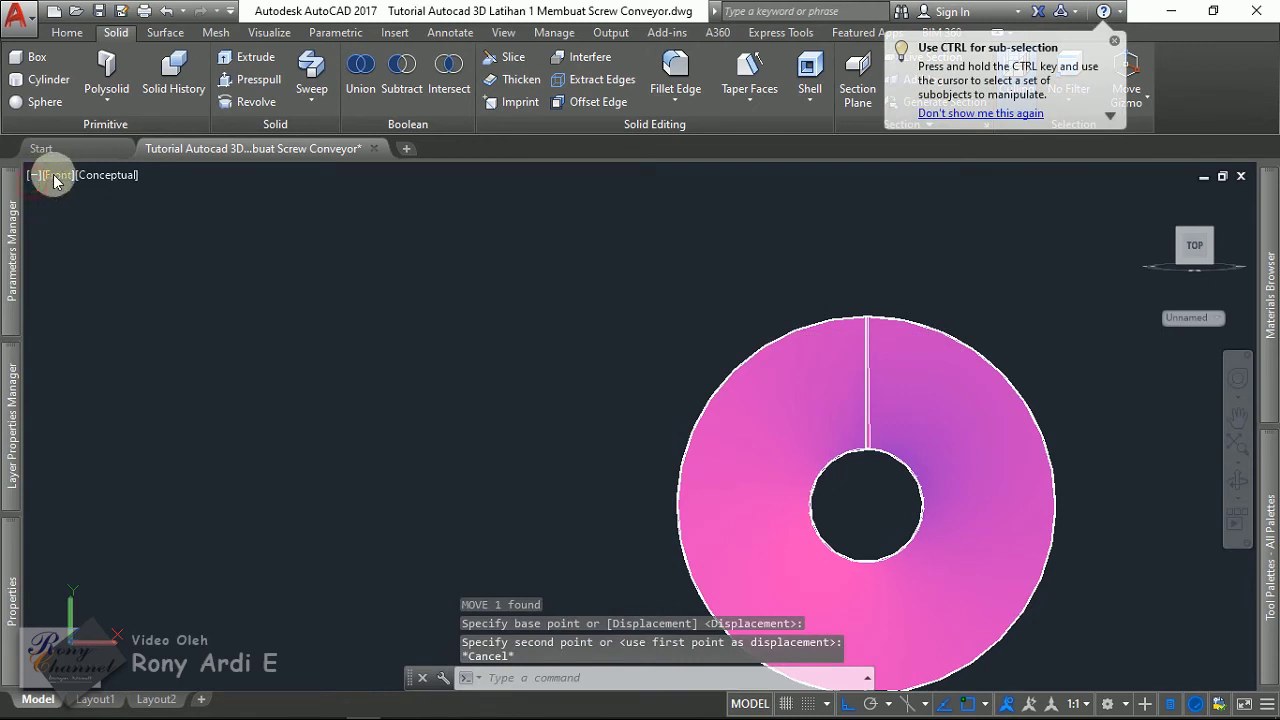
# - Copy the slit line on the ring 30.25 units straight down
pyautogui.scroll(2, 880, 430)
pyautogui.click(469, 316)
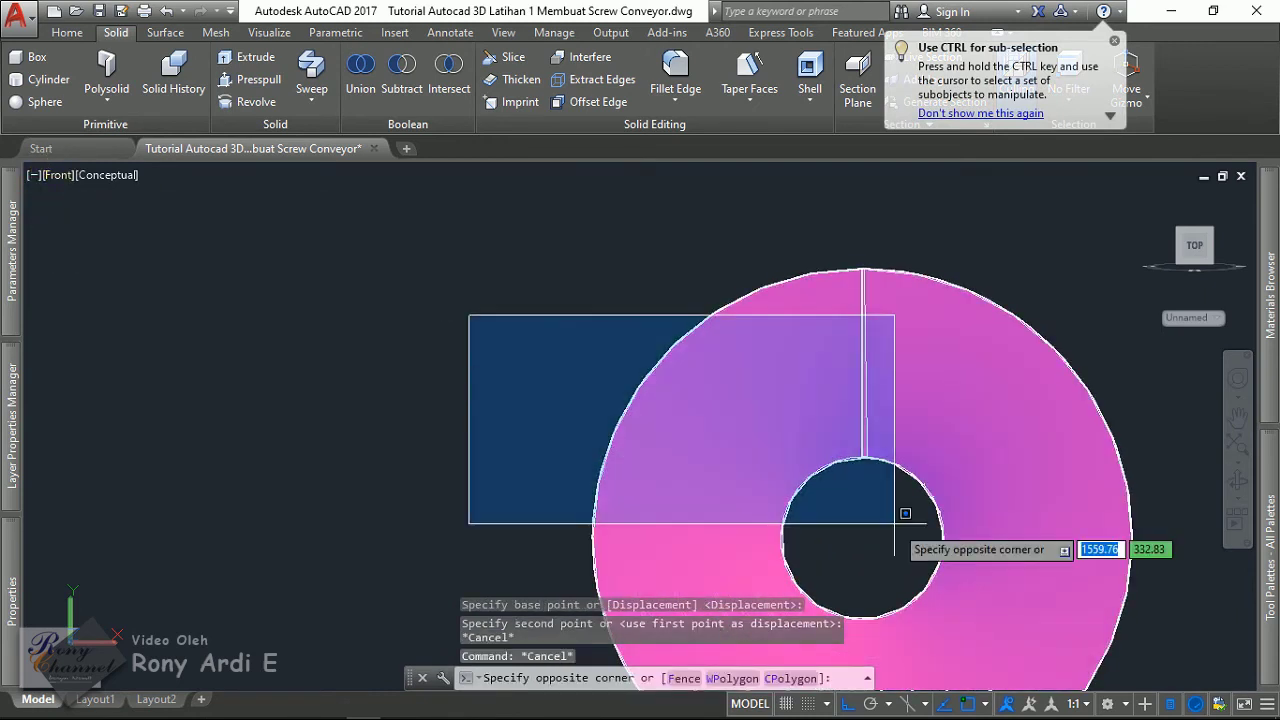
pyautogui.click(905, 513)
pyautogui.write('co')
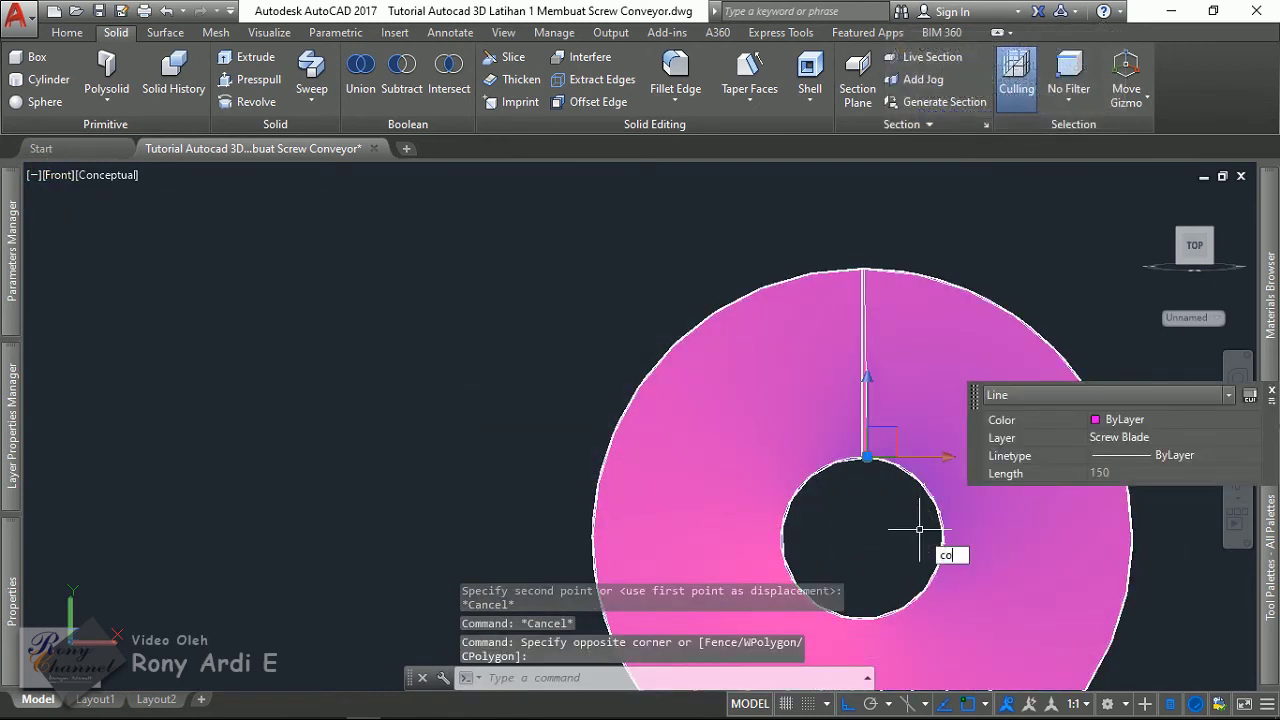
pyautogui.press('Return')
pyautogui.moveTo(590, 362); pyautogui.dragTo(420, 346, button='middle')
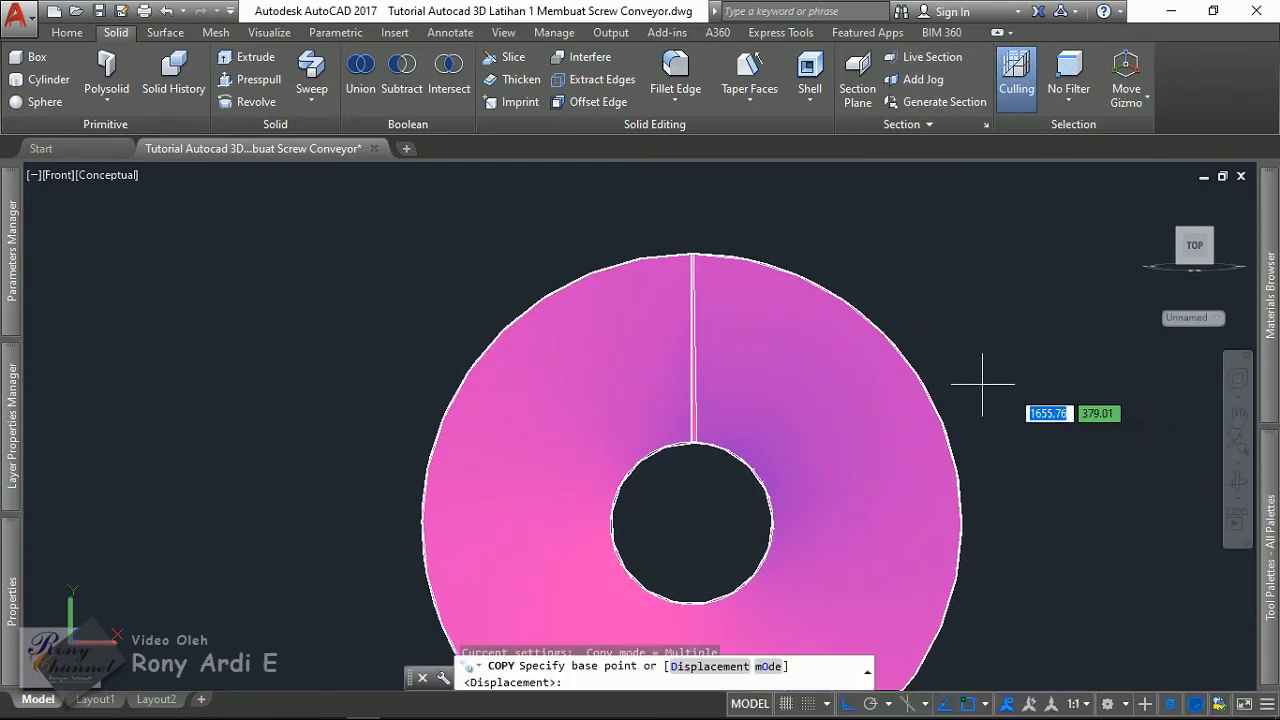
pyautogui.click(1065, 396)
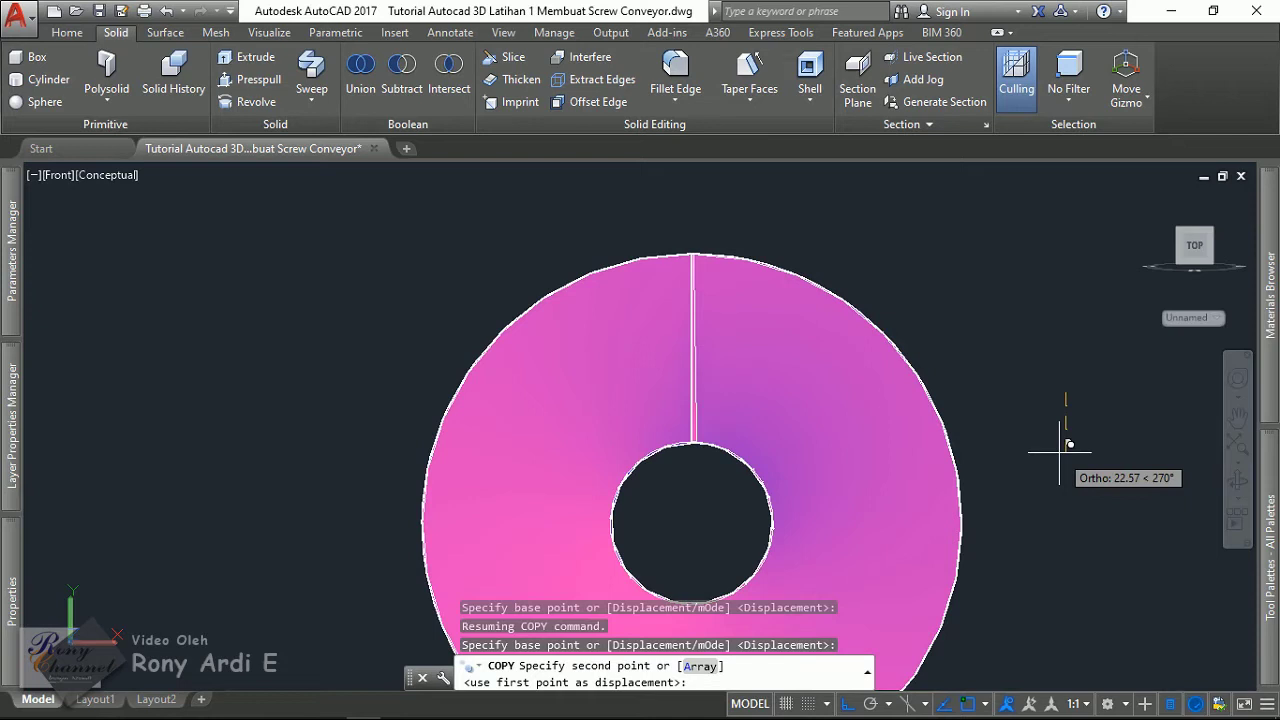
pyautogui.write('30.25')
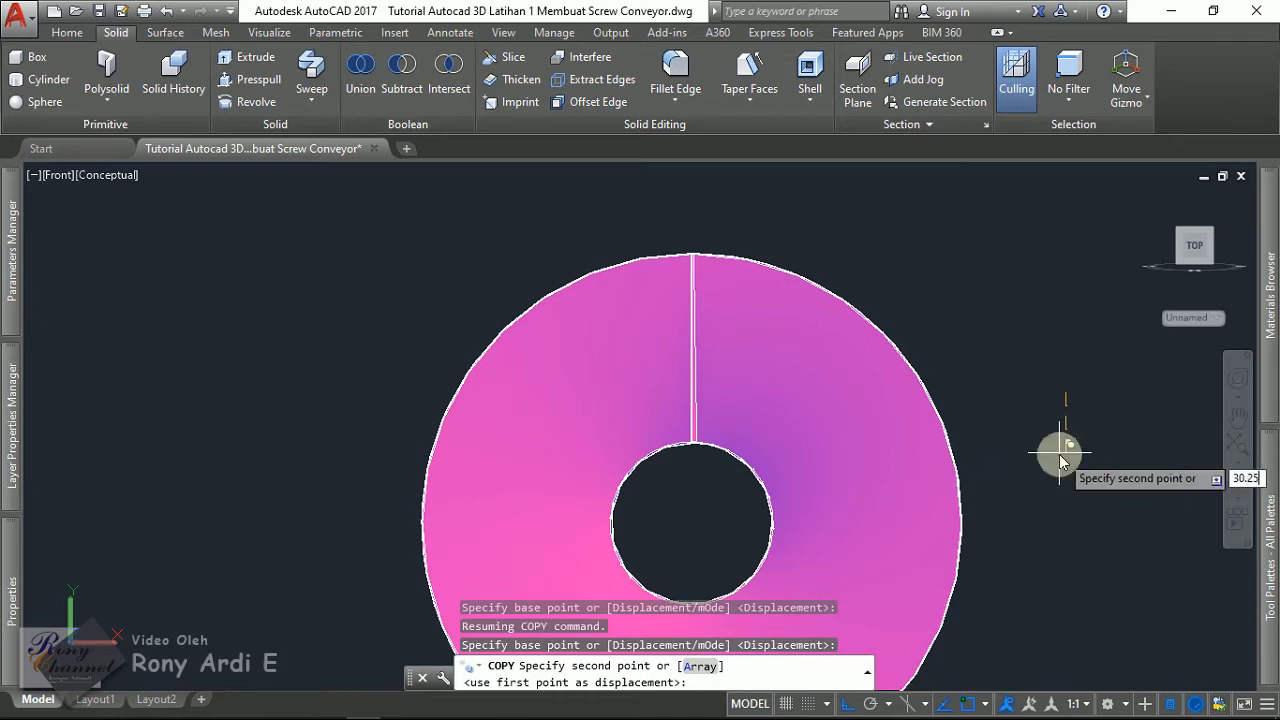
pyautogui.press('Return')
pyautogui.press('Escape')
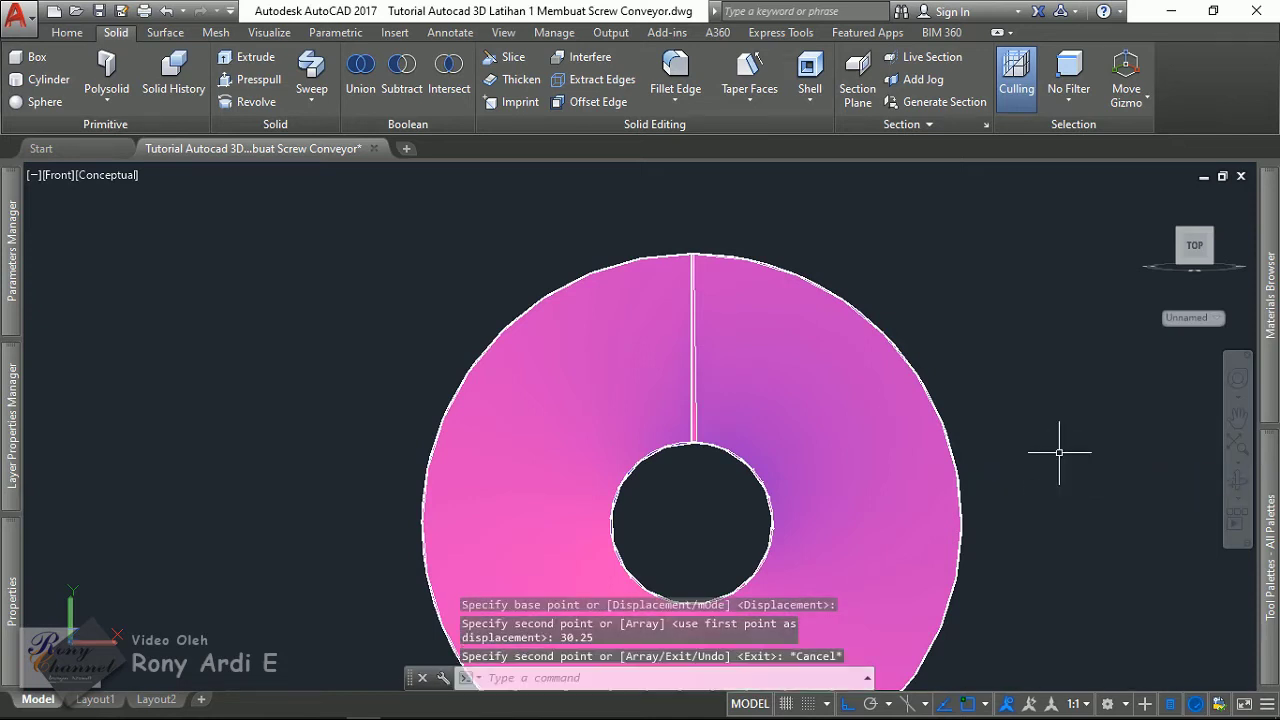
pyautogui.moveTo(1063, 443)
pyautogui.keyDown('shift'); pyautogui.mouseDown(button='middle')
pyautogui.moveTo(984, 474)
pyautogui.moveTo(1040, 480)
pyautogui.mouseUp(button='middle'); pyautogui.keyUp('shift')
# - Select the split blade ring and start copying it from a base point on the ring
pyautogui.scroll(-3, 983, 480)
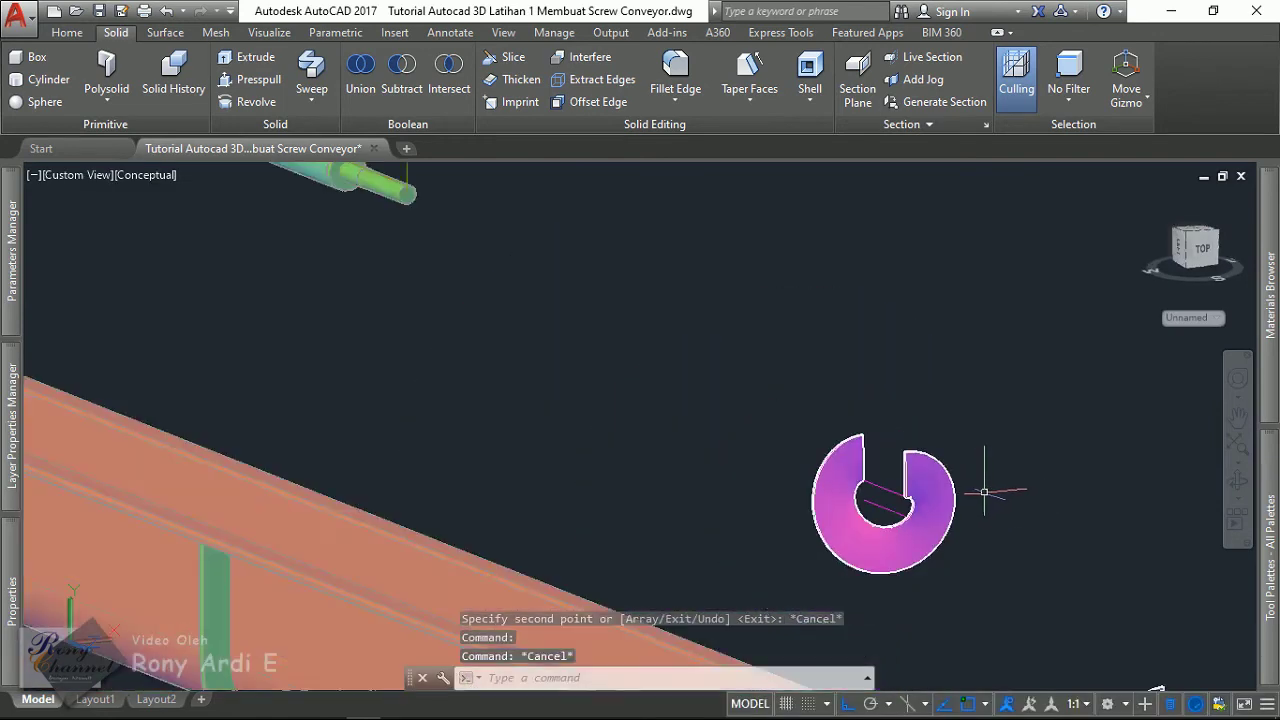
pyautogui.scroll(2, 983, 480)
pyautogui.scroll(2, 912, 516)
pyautogui.click(874, 506)
pyautogui.scroll(-5, 765, 380)
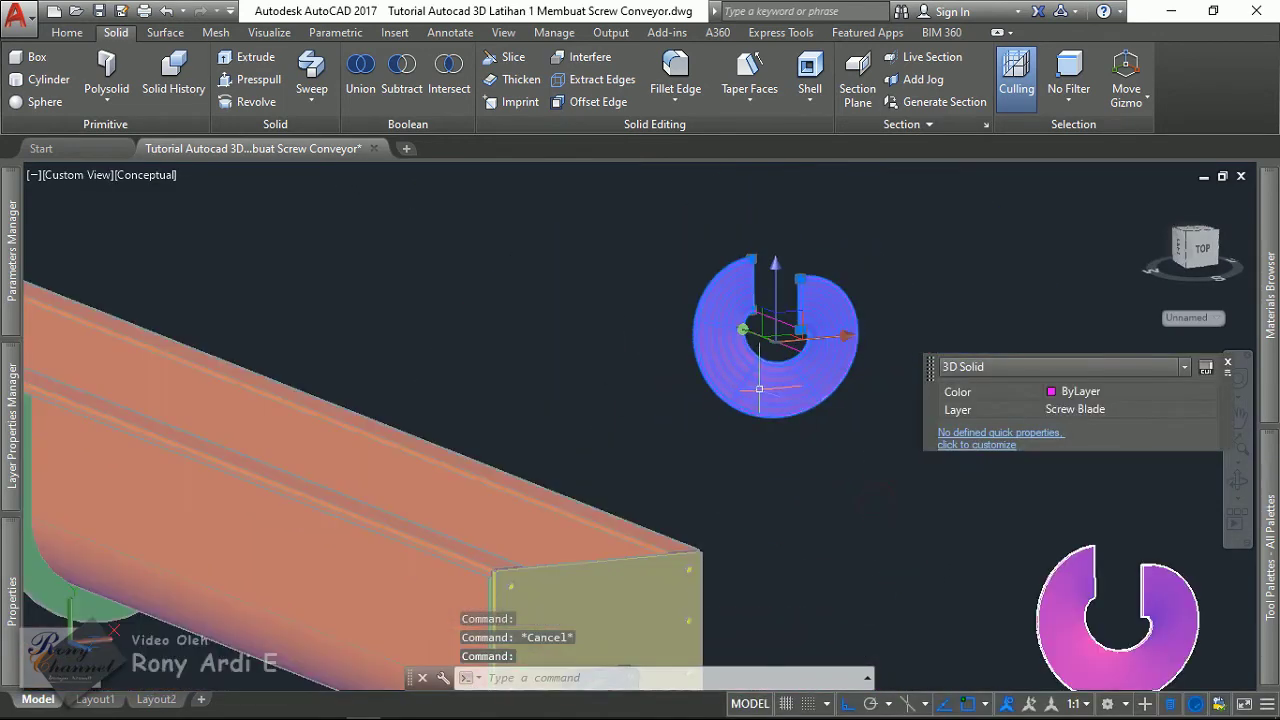
pyautogui.scroll(4, 765, 380)
pyautogui.moveTo(808, 375)
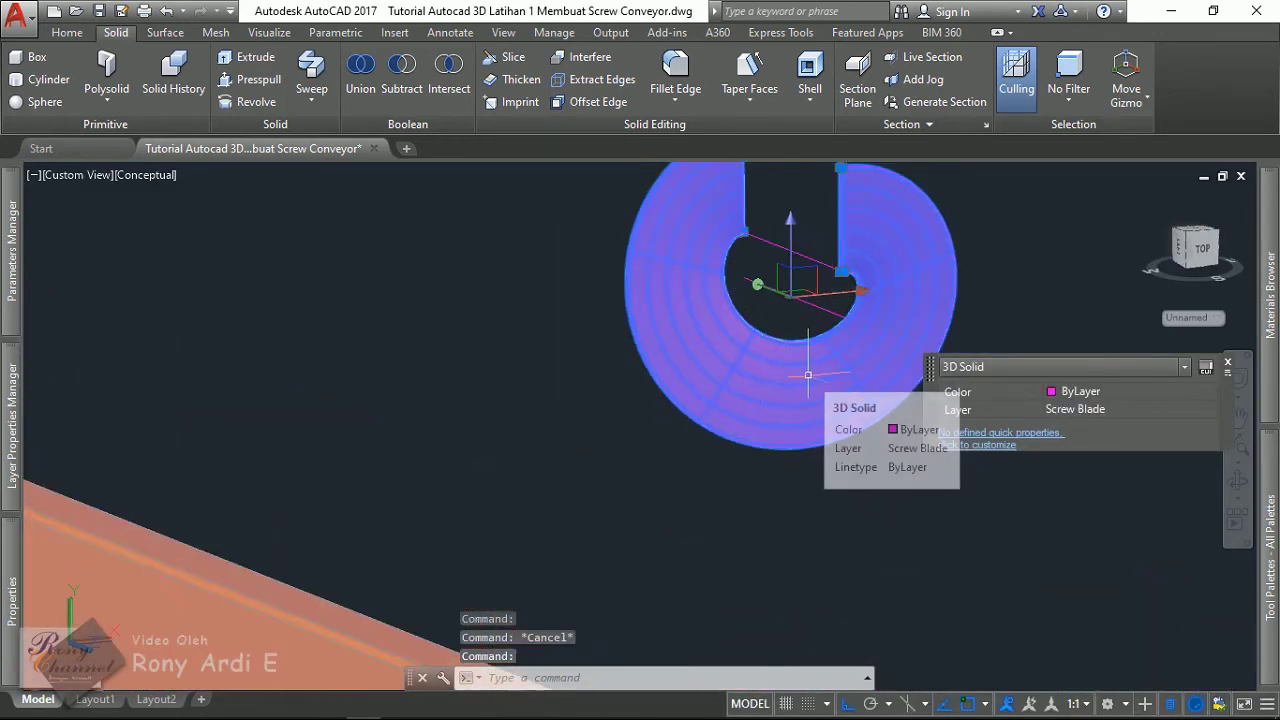
pyautogui.write('co')
pyautogui.press('Return')
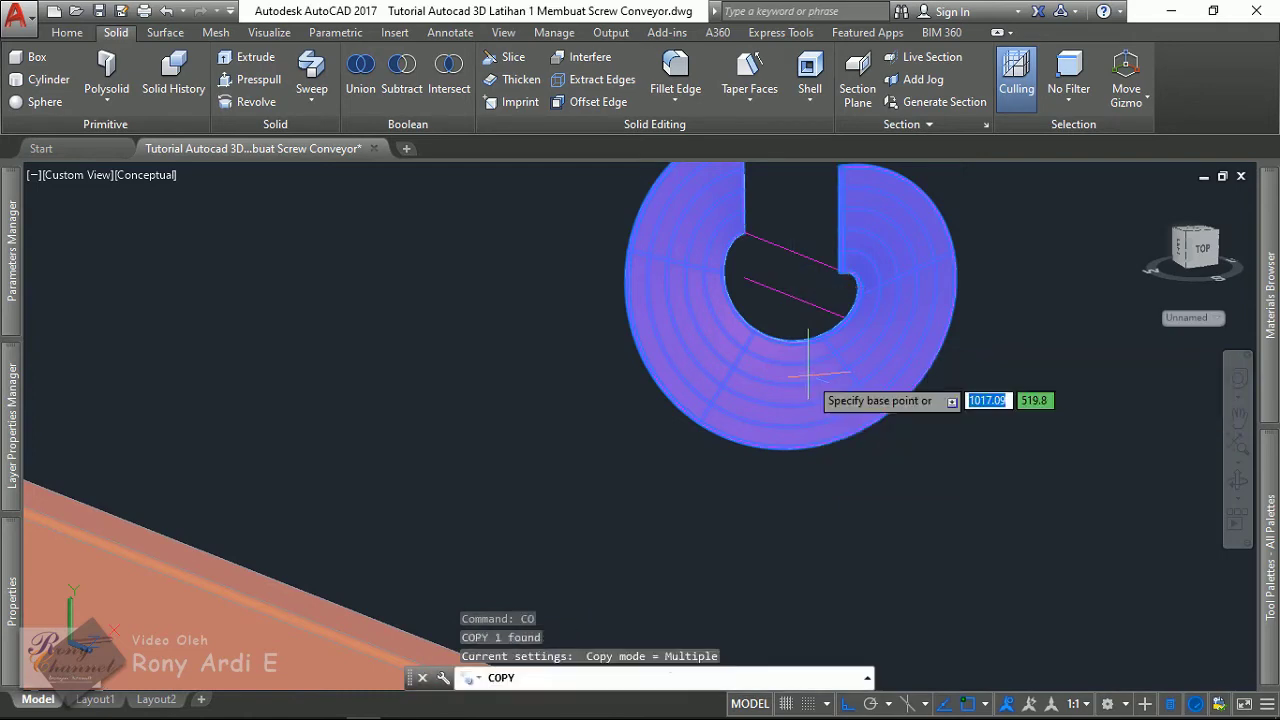
pyautogui.scroll(3, 845, 303)
pyautogui.click(851, 303)
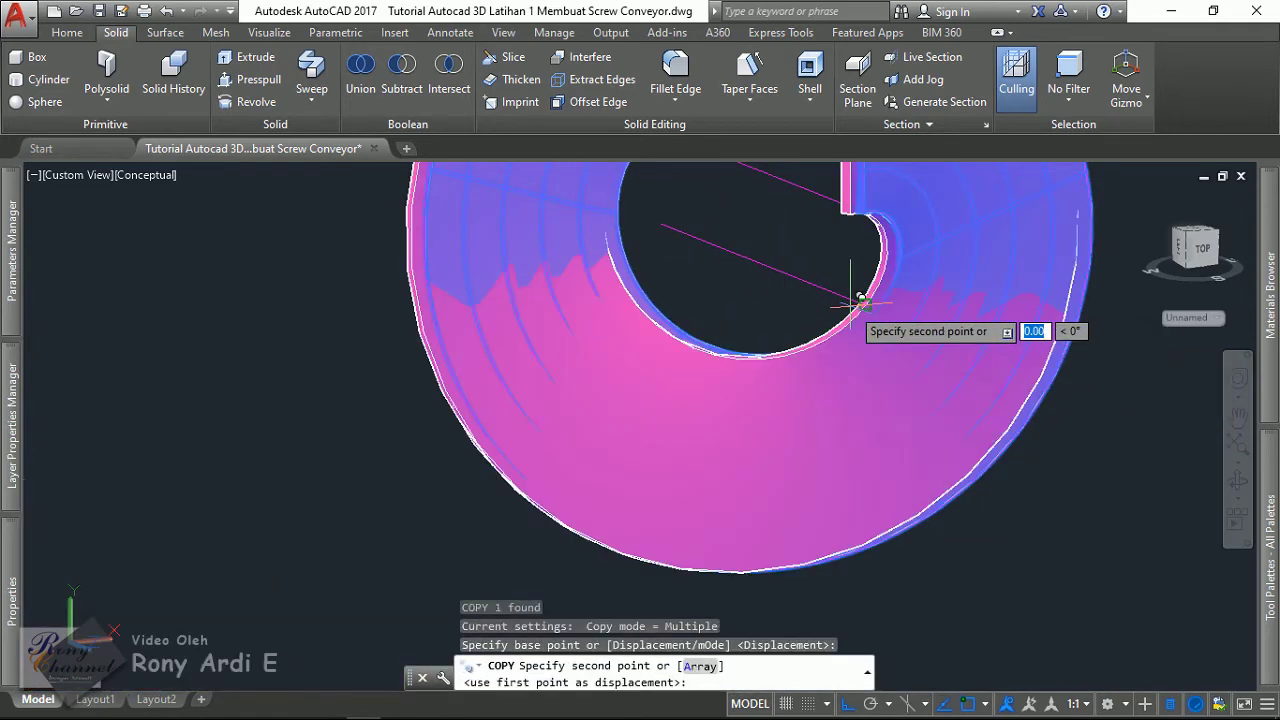
# - Place the ring copy at the centre of the shaft end's circular face
pyautogui.scroll(-5, 855, 295)
pyautogui.scroll(-1, 913, 432)
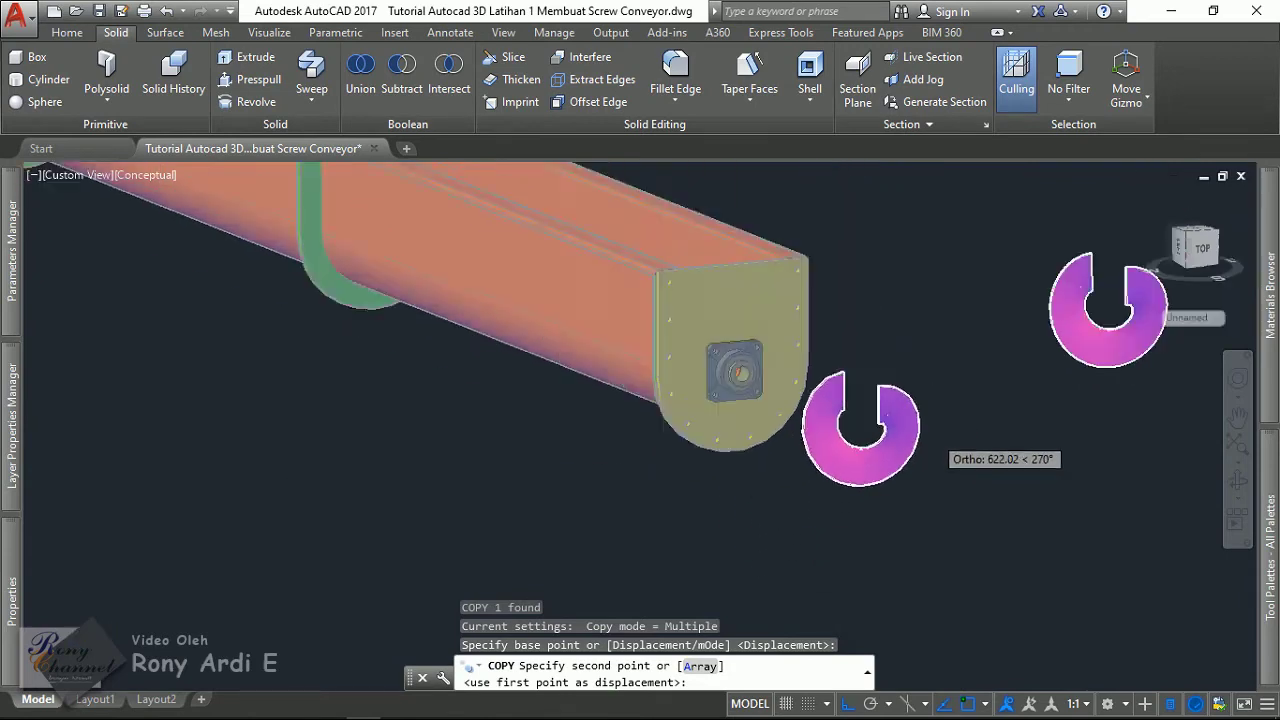
pyautogui.scroll(-3, 890, 450)
pyautogui.scroll(2, 886, 470)
pyautogui.scroll(3, 817, 417)
pyautogui.scroll(2, 805, 425)
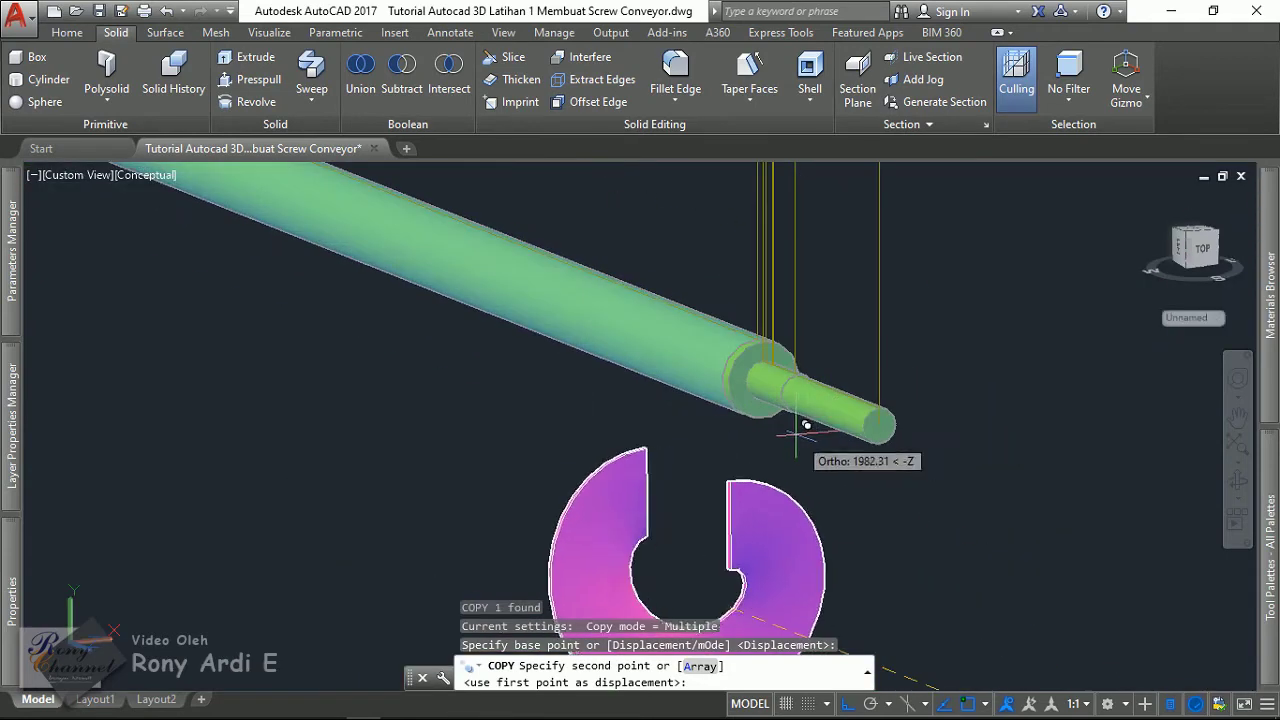
pyautogui.scroll(3, 723, 286)
pyautogui.scroll(1, 709, 264)
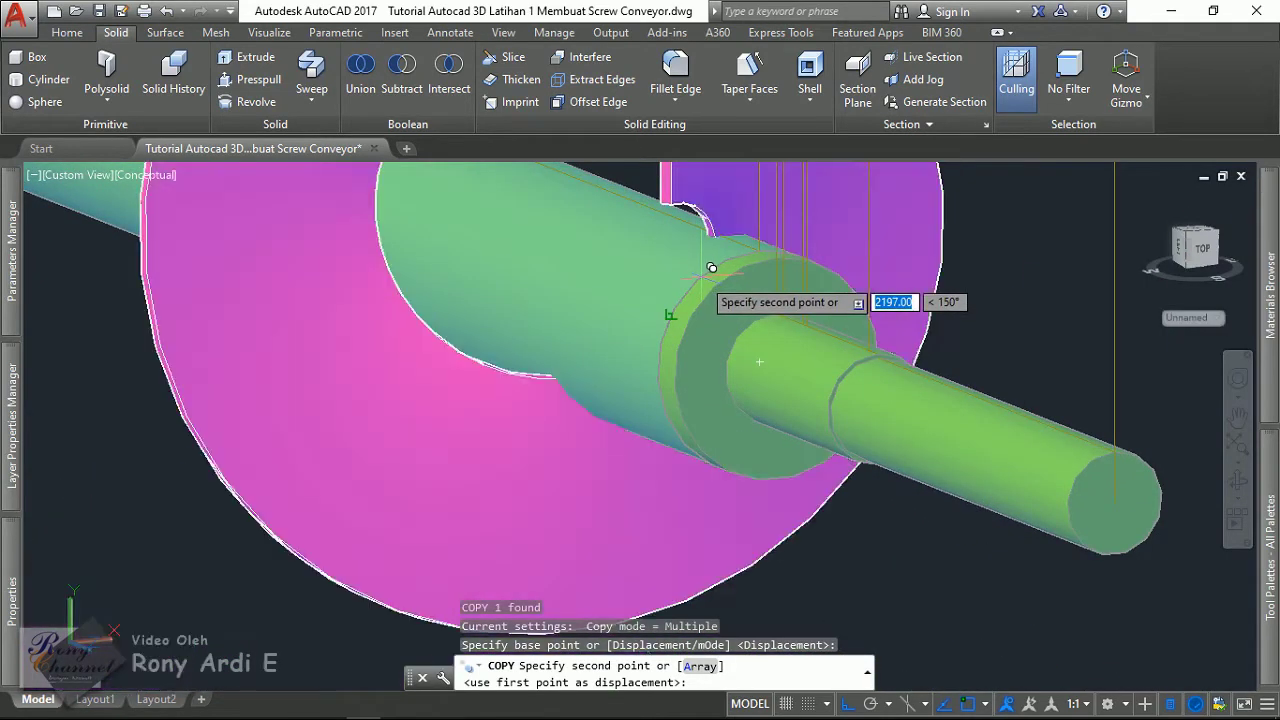
pyautogui.write('con')
pyautogui.press('Return')
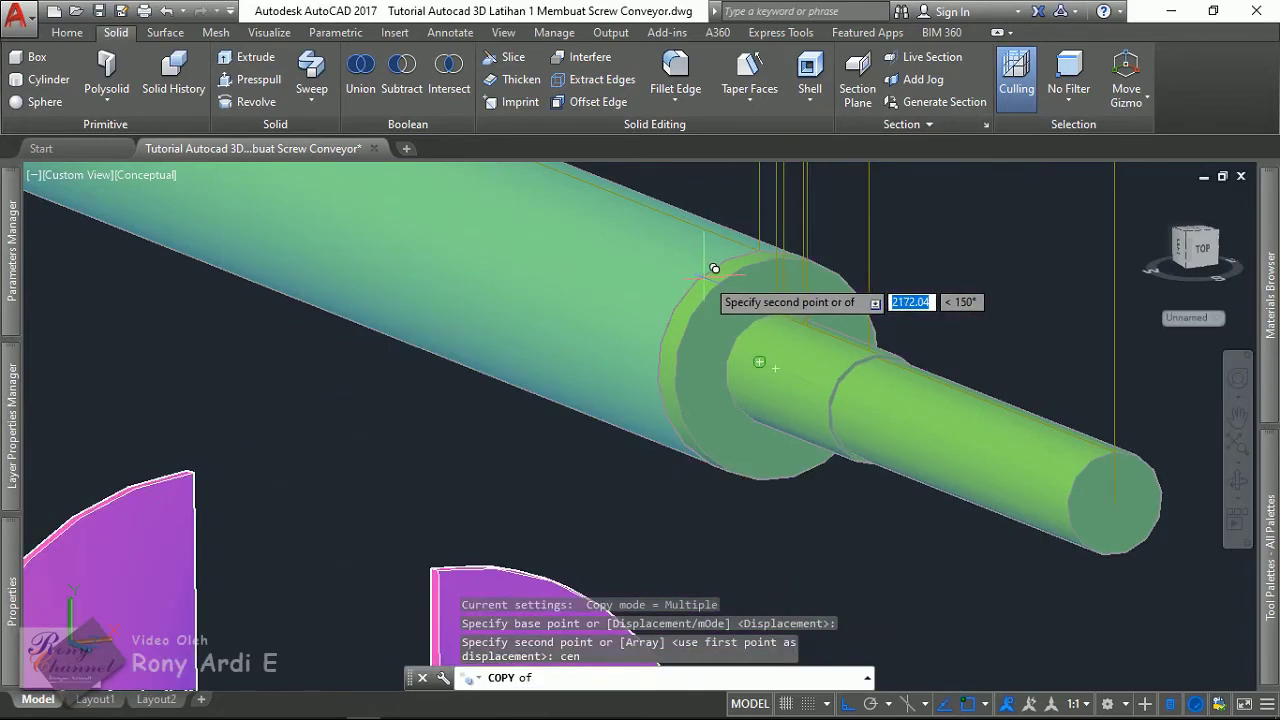
pyautogui.click(715, 268)
pyautogui.scroll(-3, 821, 326)
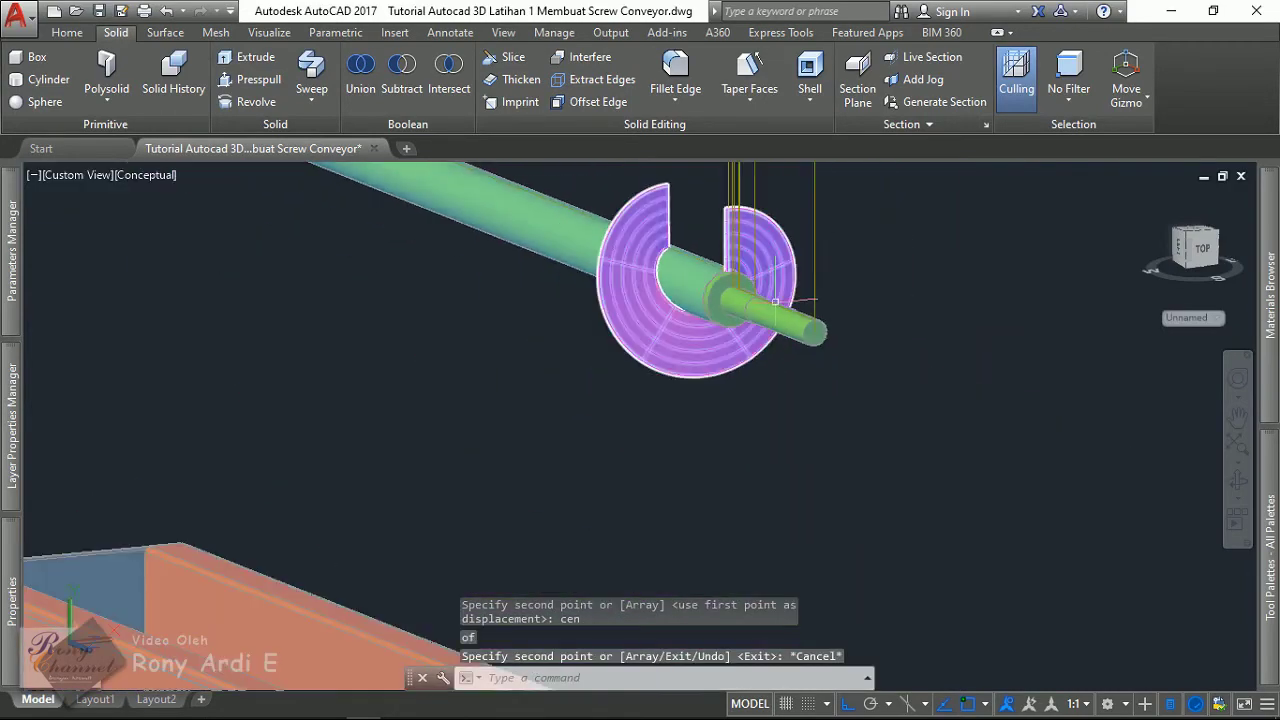
pyautogui.press('Escape')
# - View the blades along the shaft and select the screw blade
pyautogui.moveTo(821, 326)
pyautogui.keyDown('shift'); pyautogui.mouseDown(button='middle')
pyautogui.moveTo(951, 457)
pyautogui.moveTo(829, 337)
pyautogui.moveTo(831, 320)
pyautogui.moveTo(838, 340)
pyautogui.mouseUp(button='middle'); pyautogui.keyUp('shift')
pyautogui.scroll(-3, 838, 345)
pyautogui.scroll(-2, 900, 395)
pyautogui.scroll(4, 900, 400)
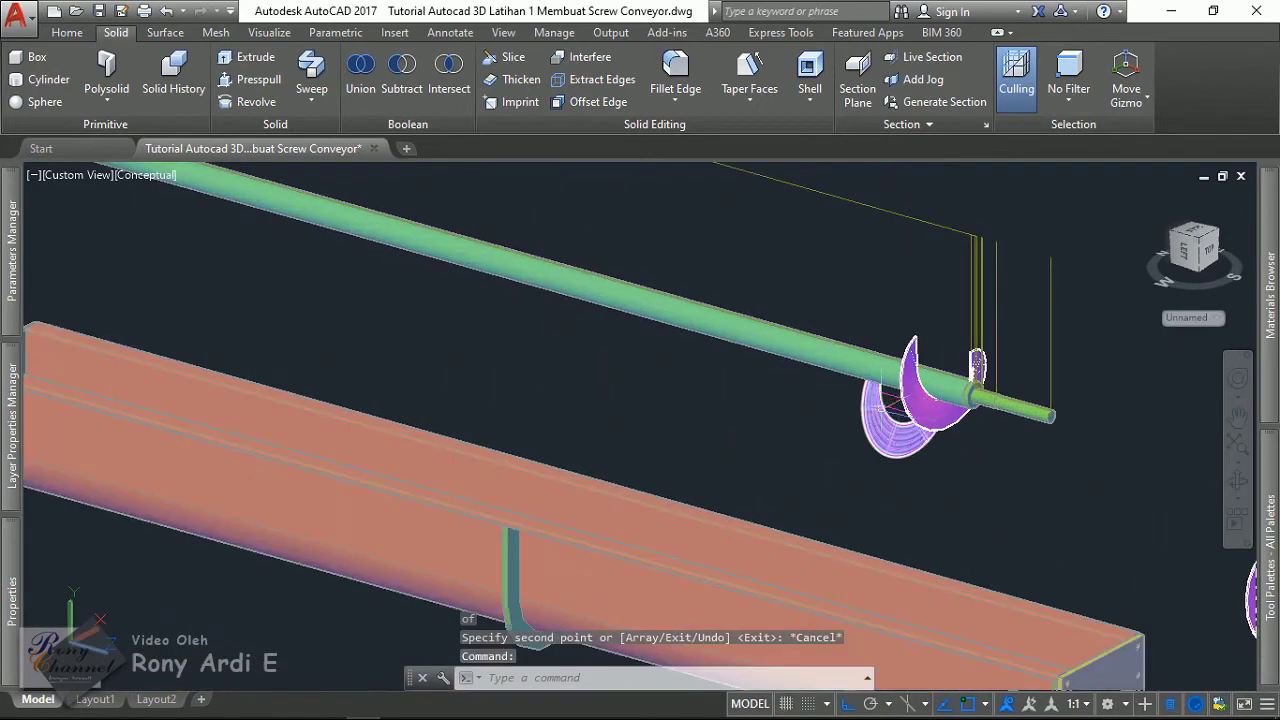
pyautogui.click(931, 420)
pyautogui.write('A')
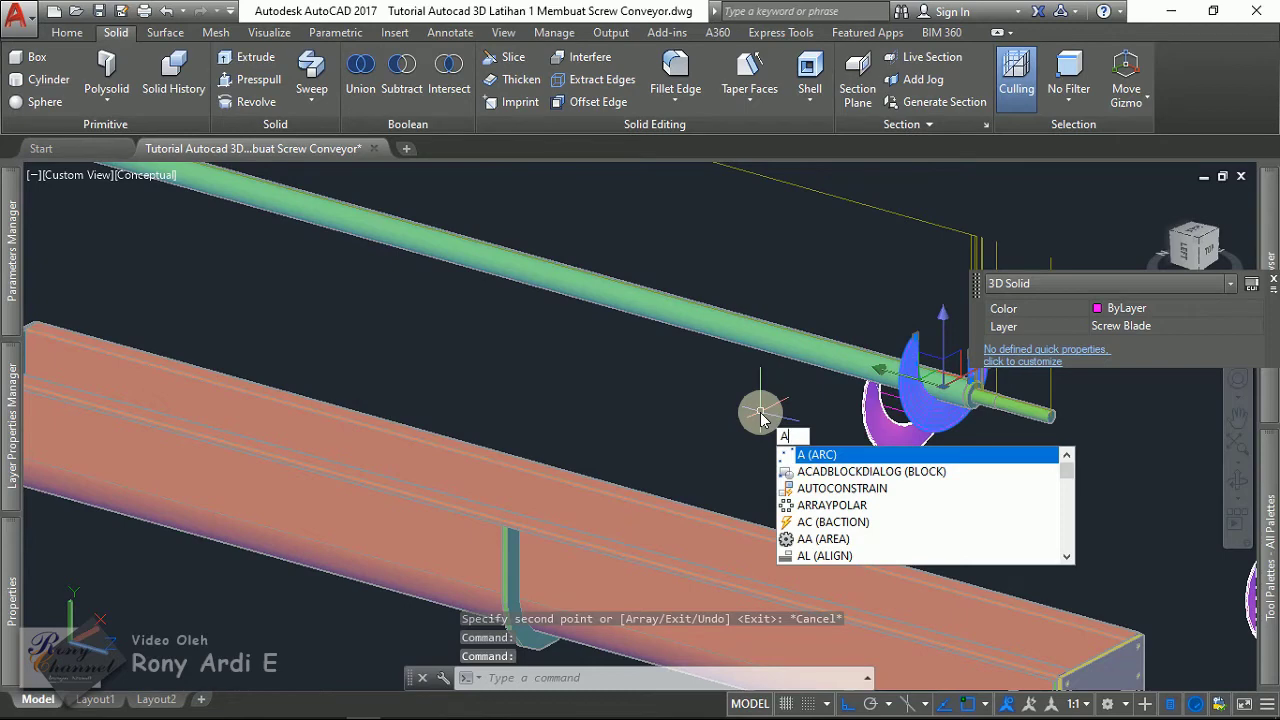
# - Clear the selection and measure the distance between two points on the blade
pyautogui.press('Escape')
pyautogui.scroll(3, 757, 386)
pyautogui.scroll(2, 744, 276)
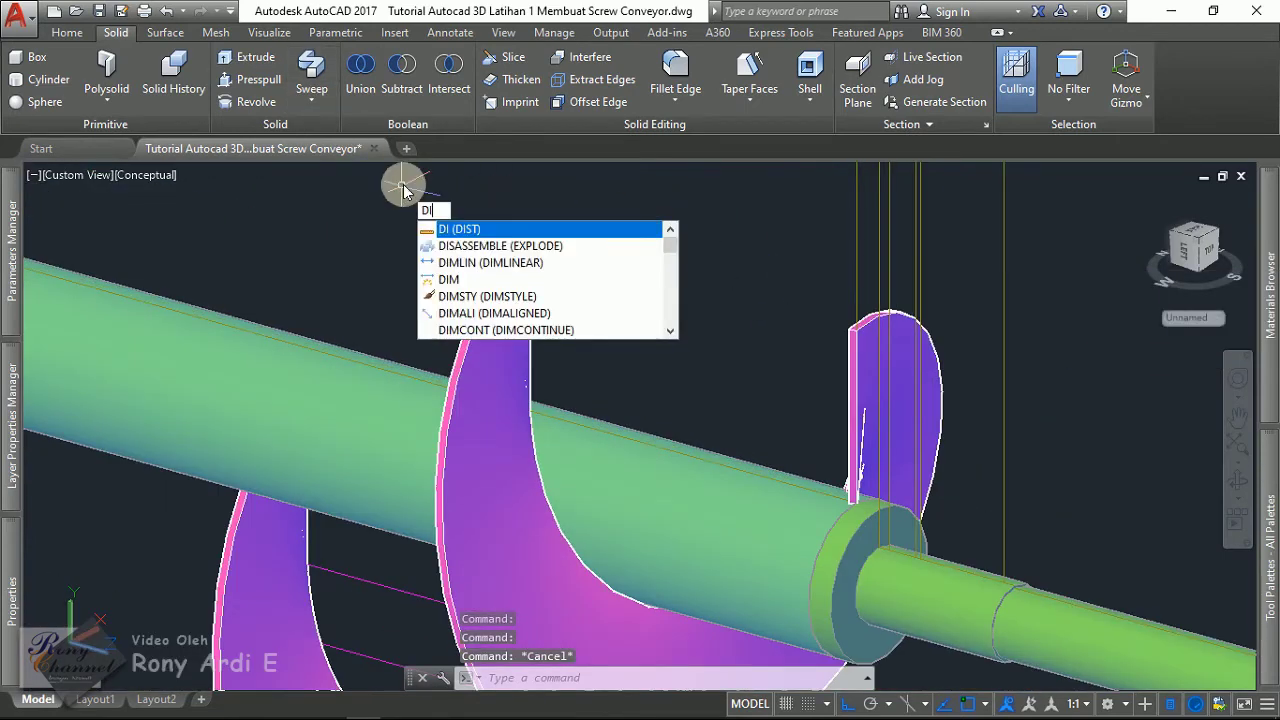
pyautogui.write('T')
pyautogui.click(446, 231)
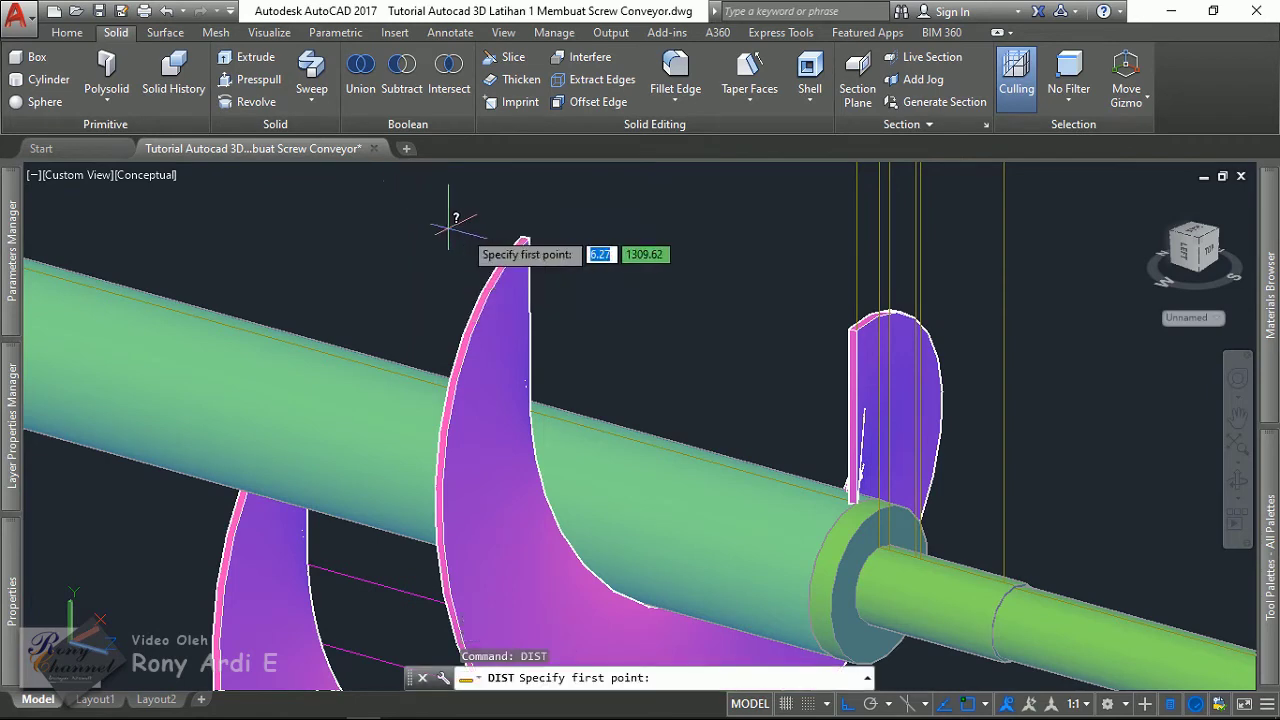
pyautogui.scroll(3, 830, 340)
pyautogui.scroll(2, 866, 390)
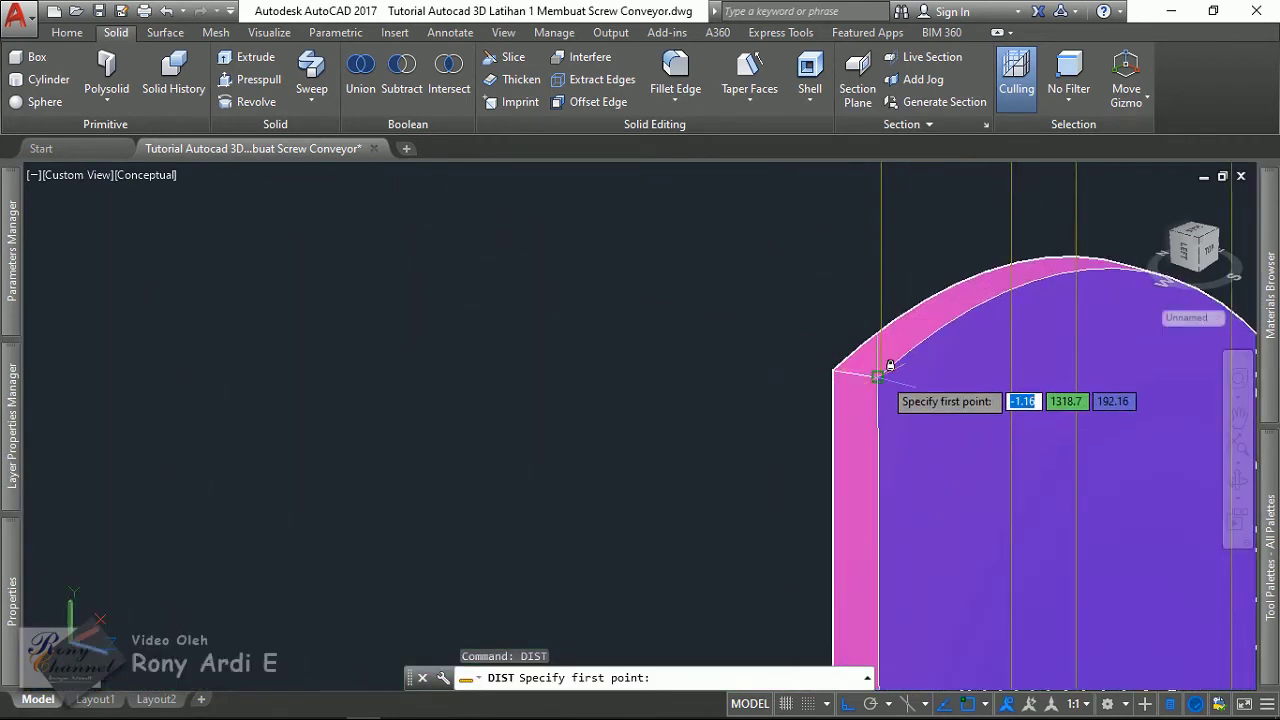
pyautogui.click(877, 377)
pyautogui.scroll(-3, 890, 400)
pyautogui.scroll(3, 755, 368)
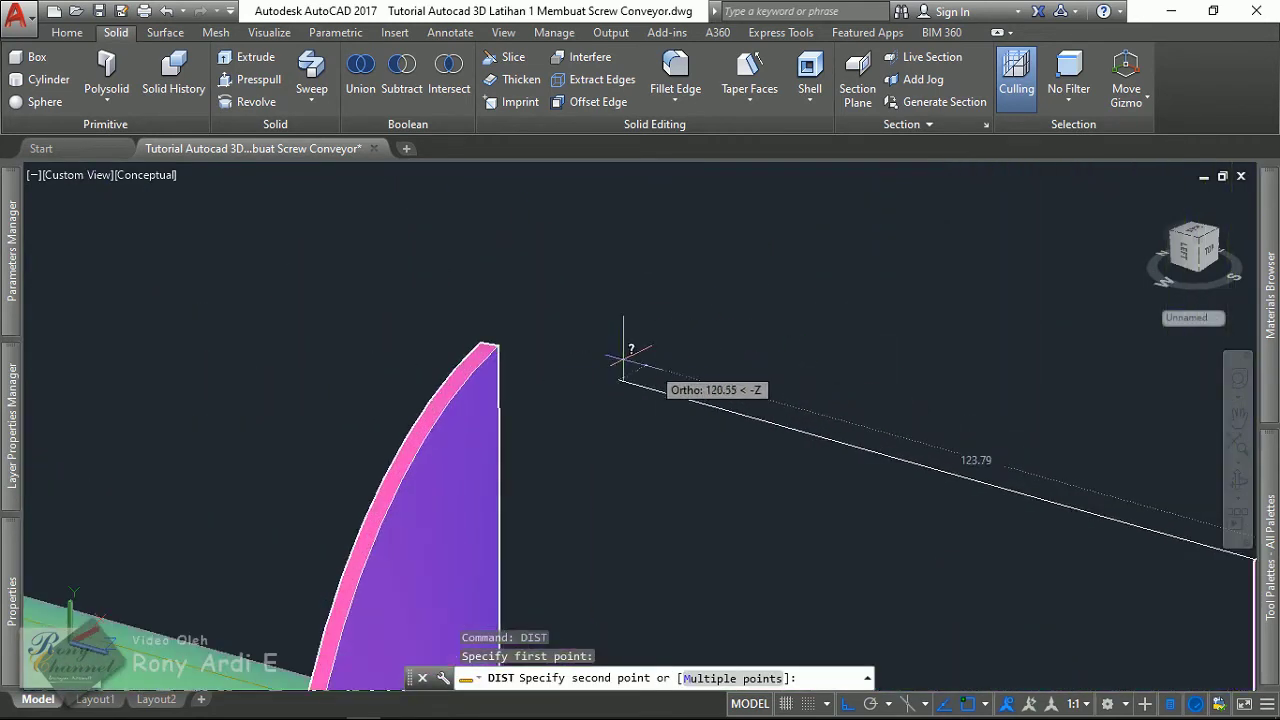
pyautogui.scroll(1, 495, 335)
pyautogui.scroll(1, 514, 386)
pyautogui.scroll(1, 528, 373)
pyautogui.scroll(1, 511, 403)
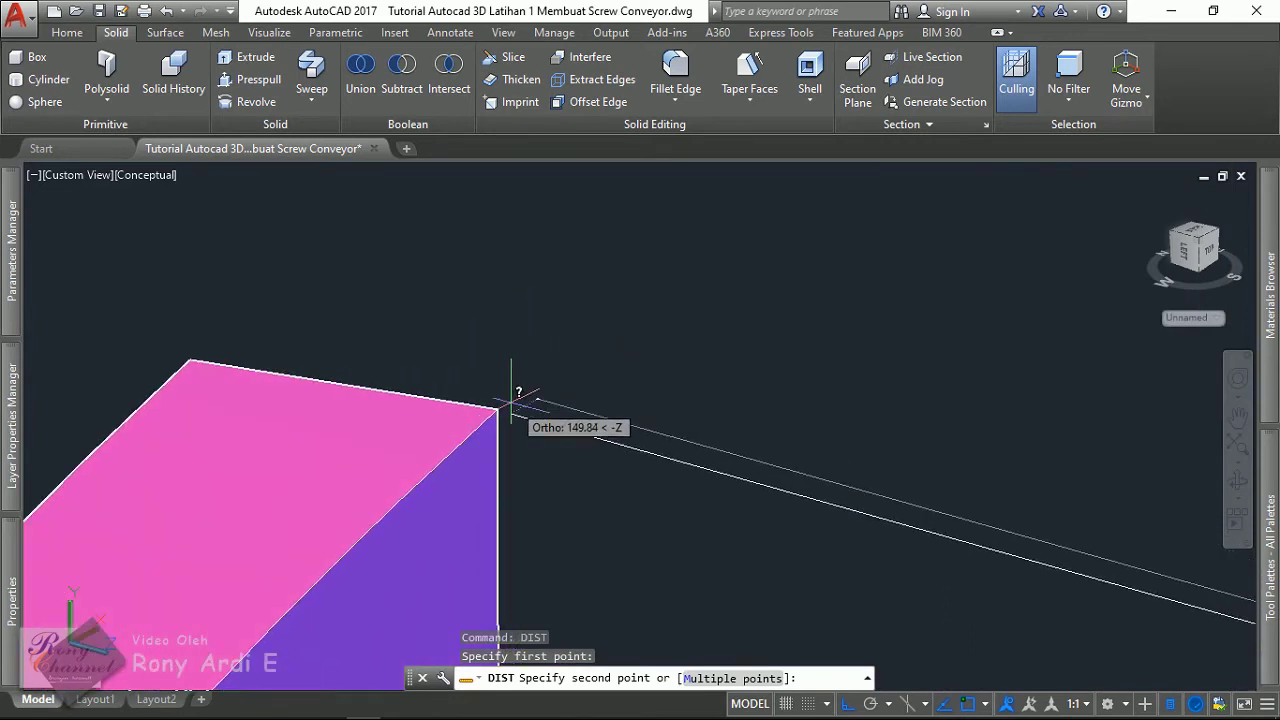
pyautogui.scroll(1, 505, 402)
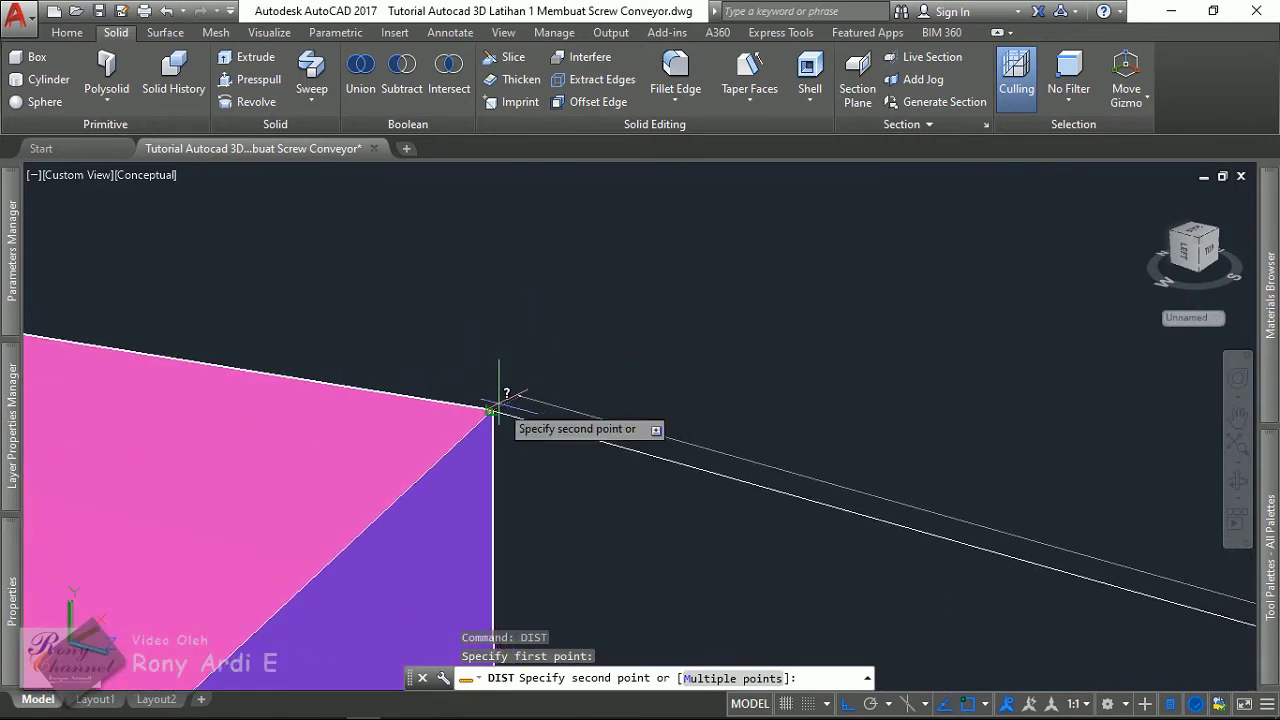
pyautogui.click(493, 410)
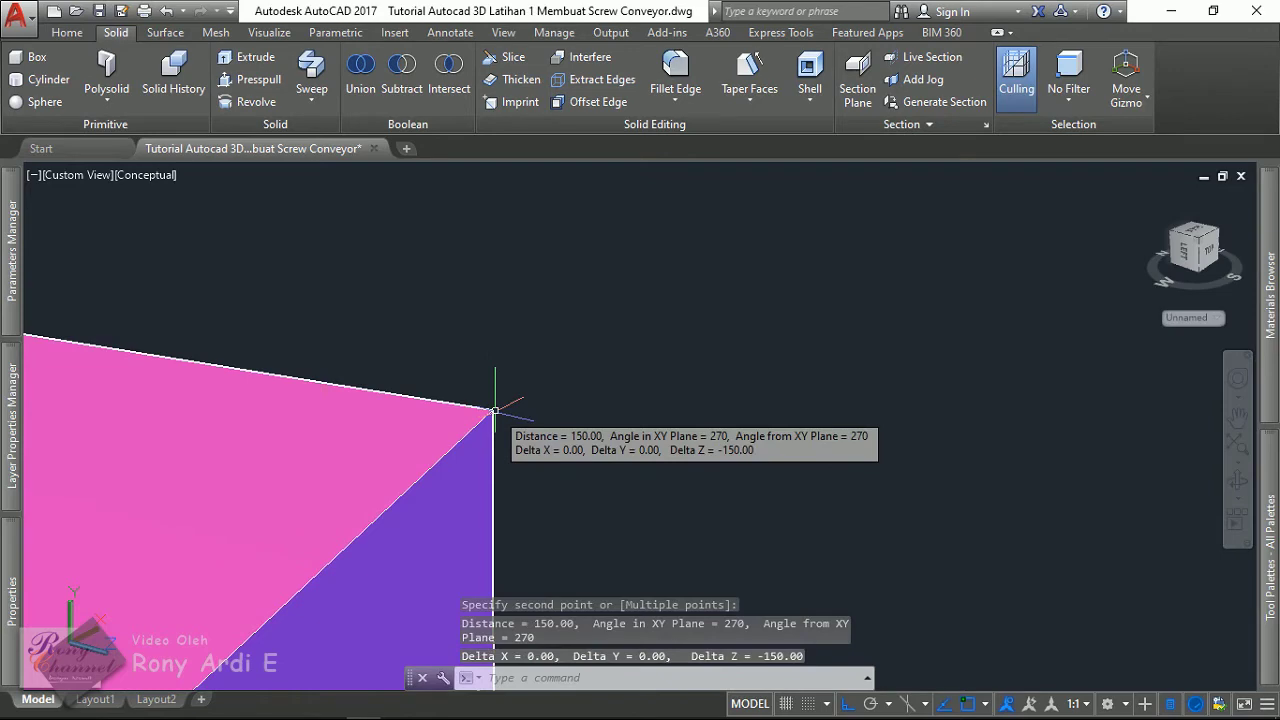
pyautogui.press('Escape')
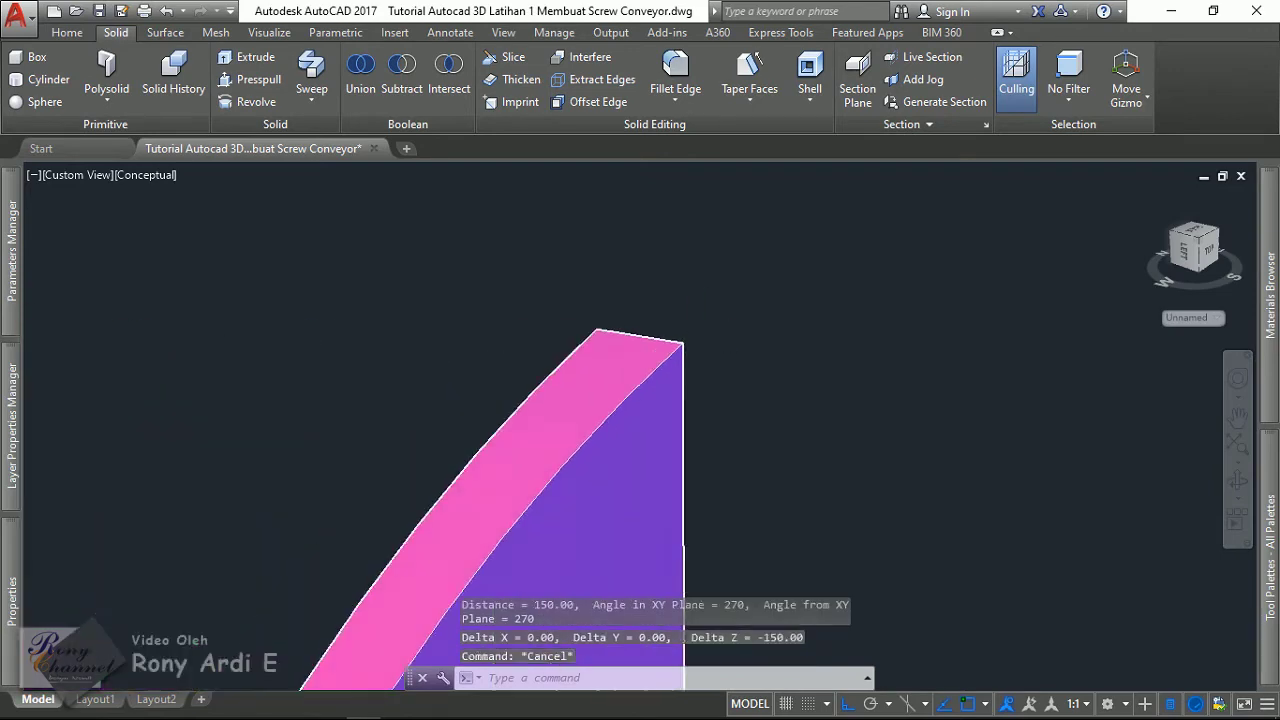
# - Start a path array of the blade, then cancel it
pyautogui.scroll(-4, 495, 410)
pyautogui.scroll(2, 700, 450)
pyautogui.scroll(-2, 660, 355)
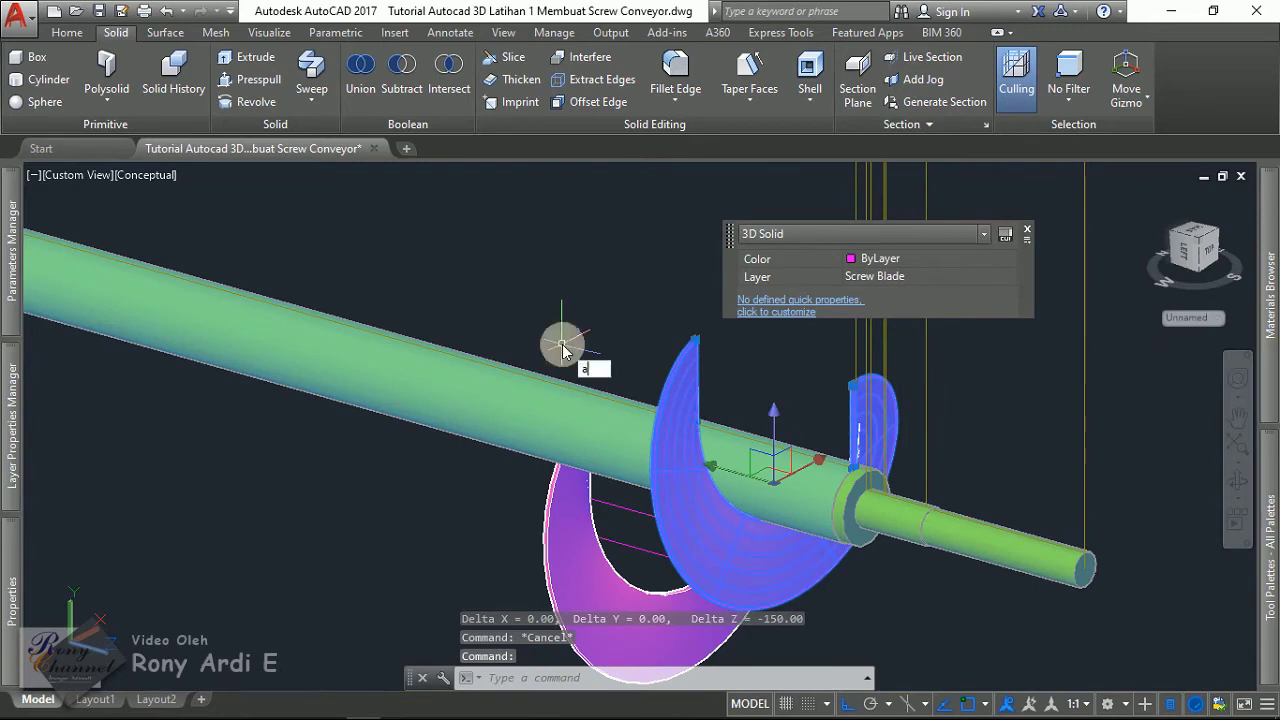
pyautogui.write('rray')
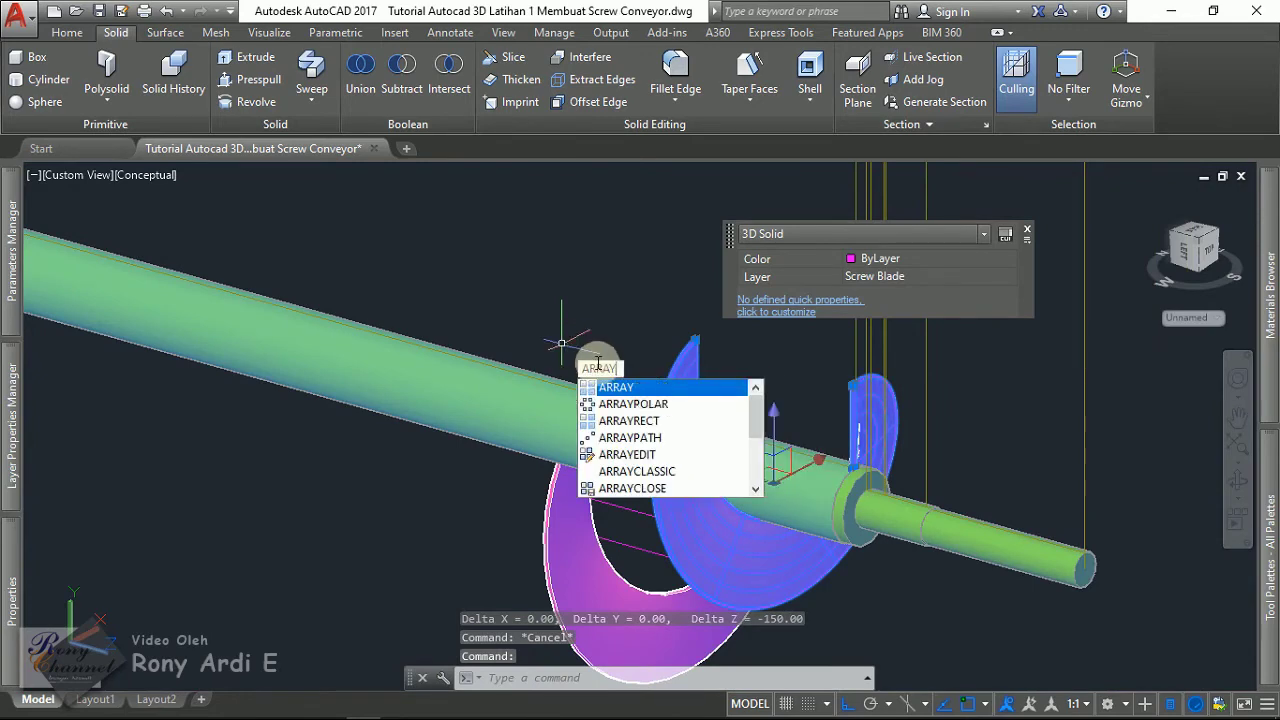
pyautogui.click(597, 388)
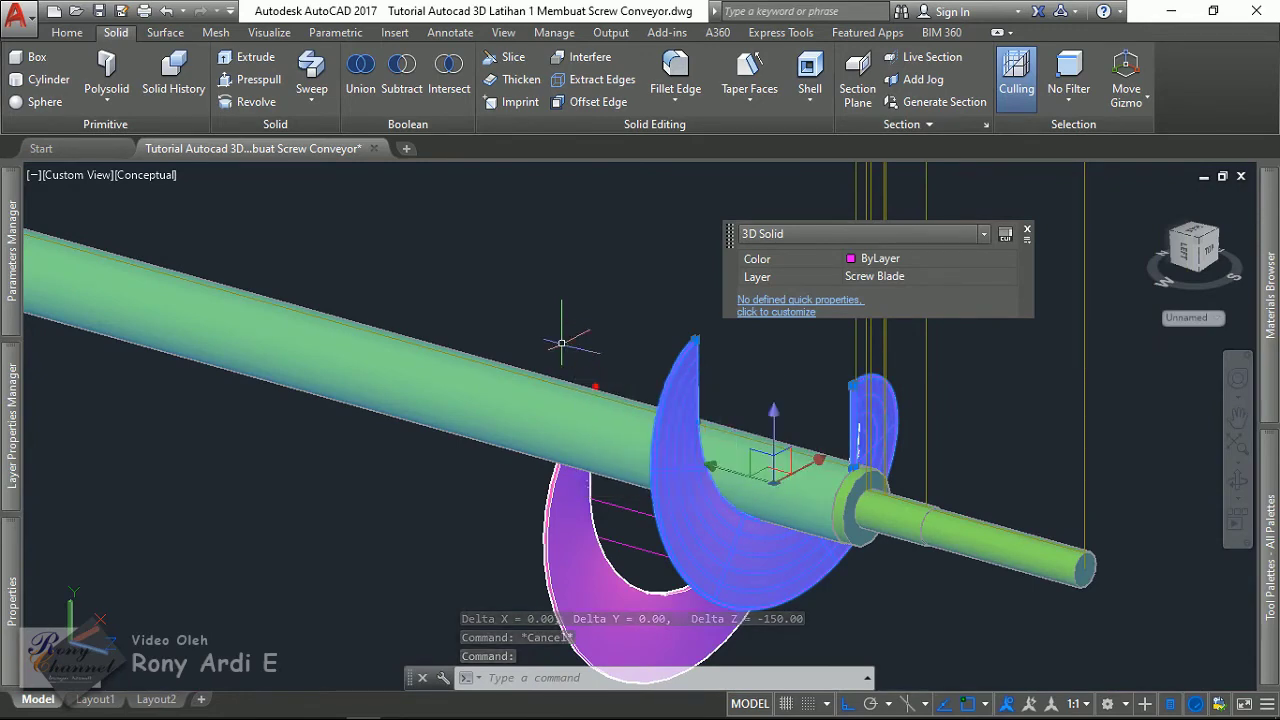
pyautogui.click(647, 454)
pyautogui.write('PA')
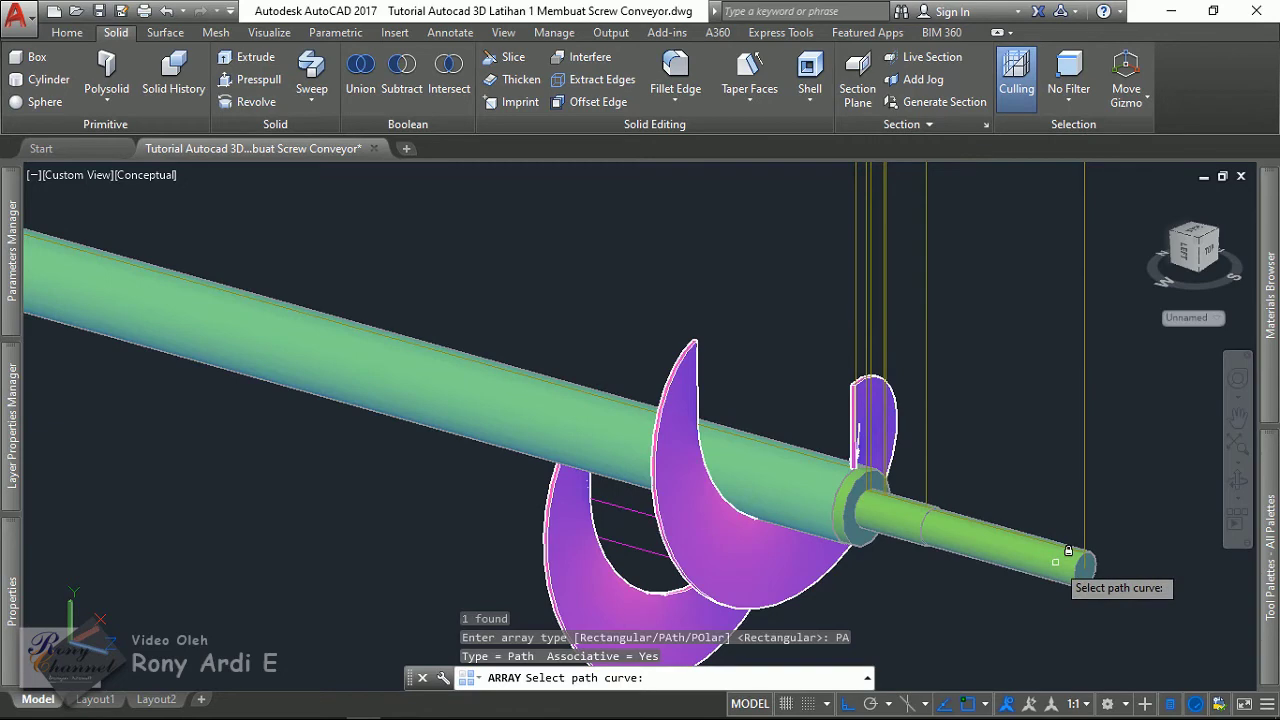
pyautogui.scroll(3, 1085, 553)
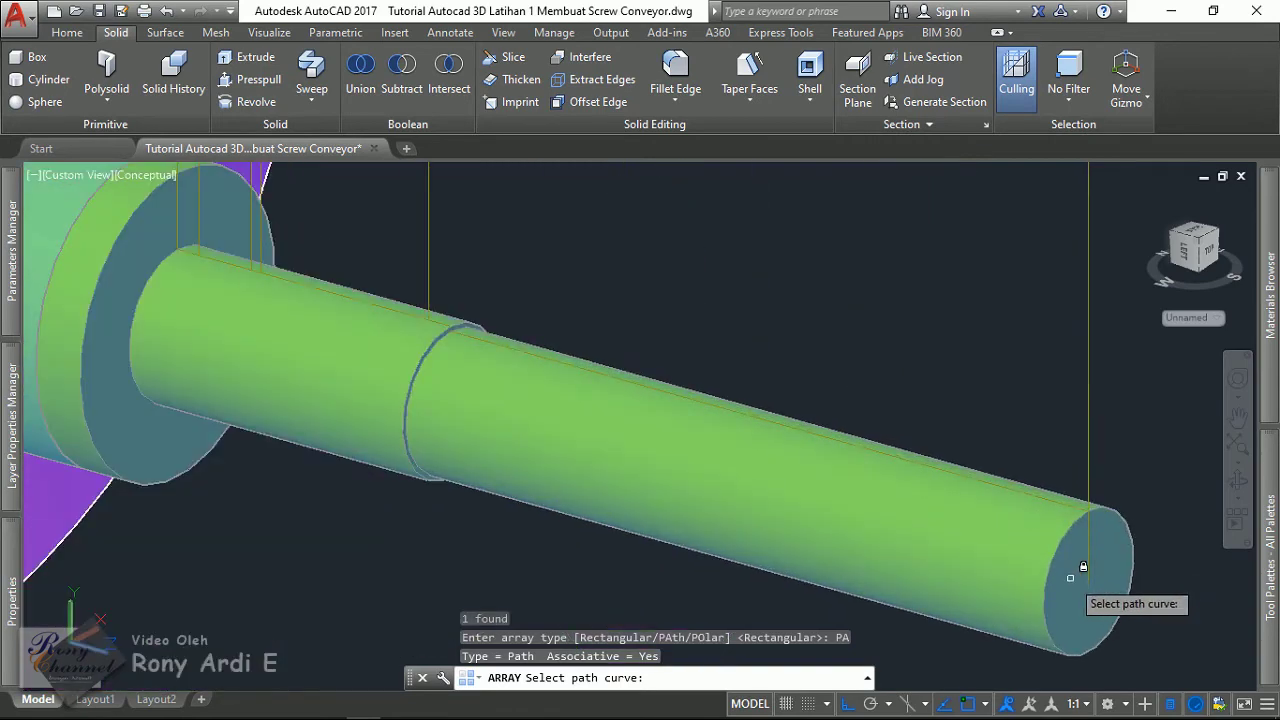
pyautogui.scroll(-5, 1083, 567)
pyautogui.press('Escape')
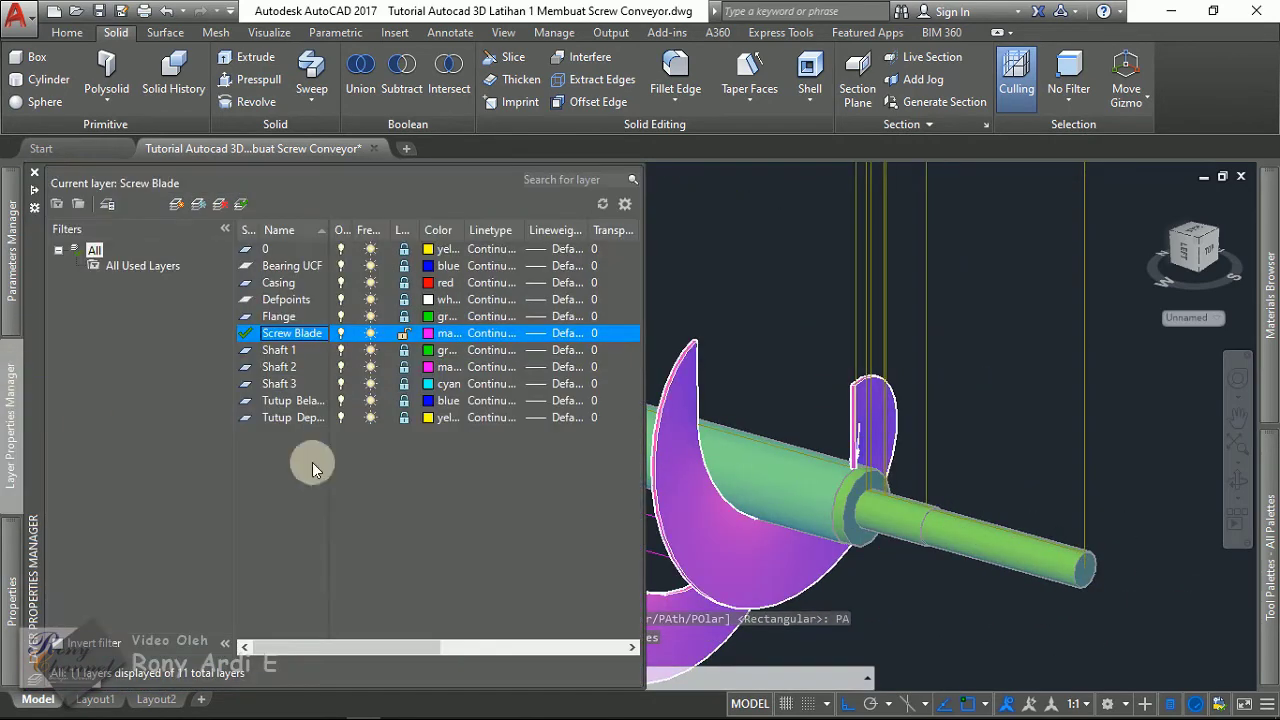
# - Turn off the Shaft 1, Shaft 2 and Shaft 3 layers
pyautogui.click(285, 350)
pyautogui.keyDown('shift'); pyautogui.click(280, 384); pyautogui.keyUp('shift')
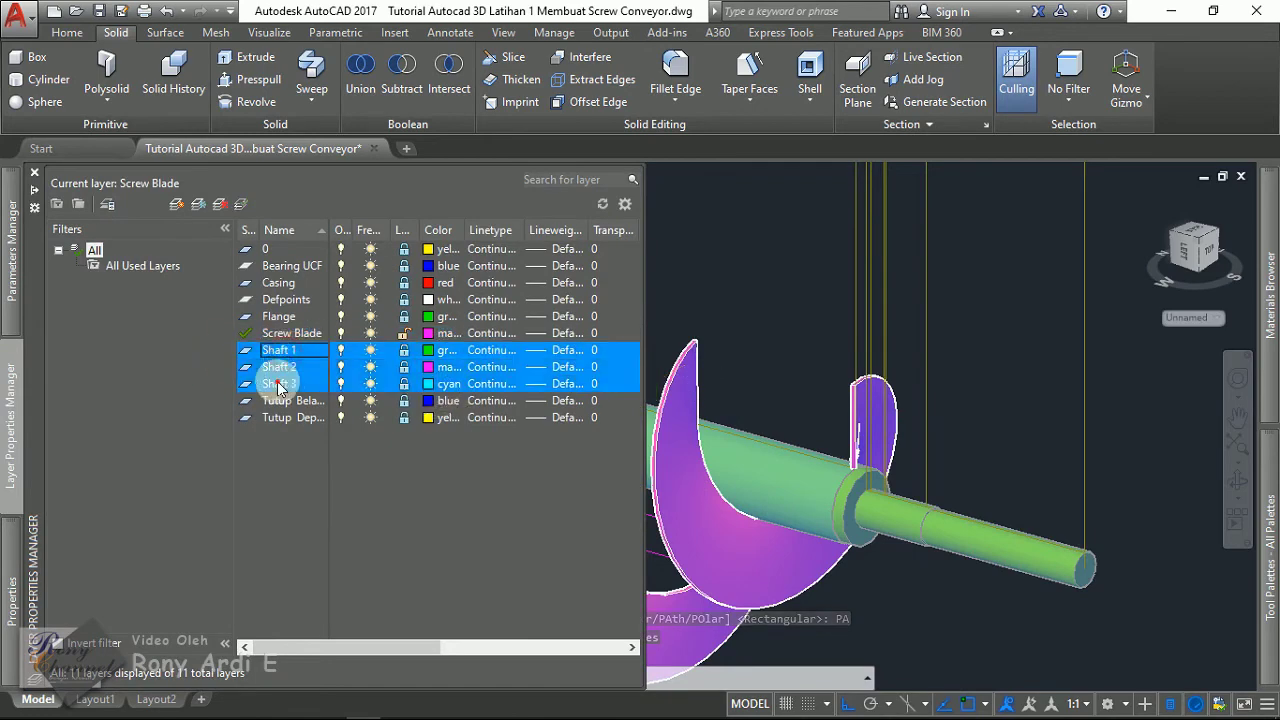
pyautogui.click(340, 350)
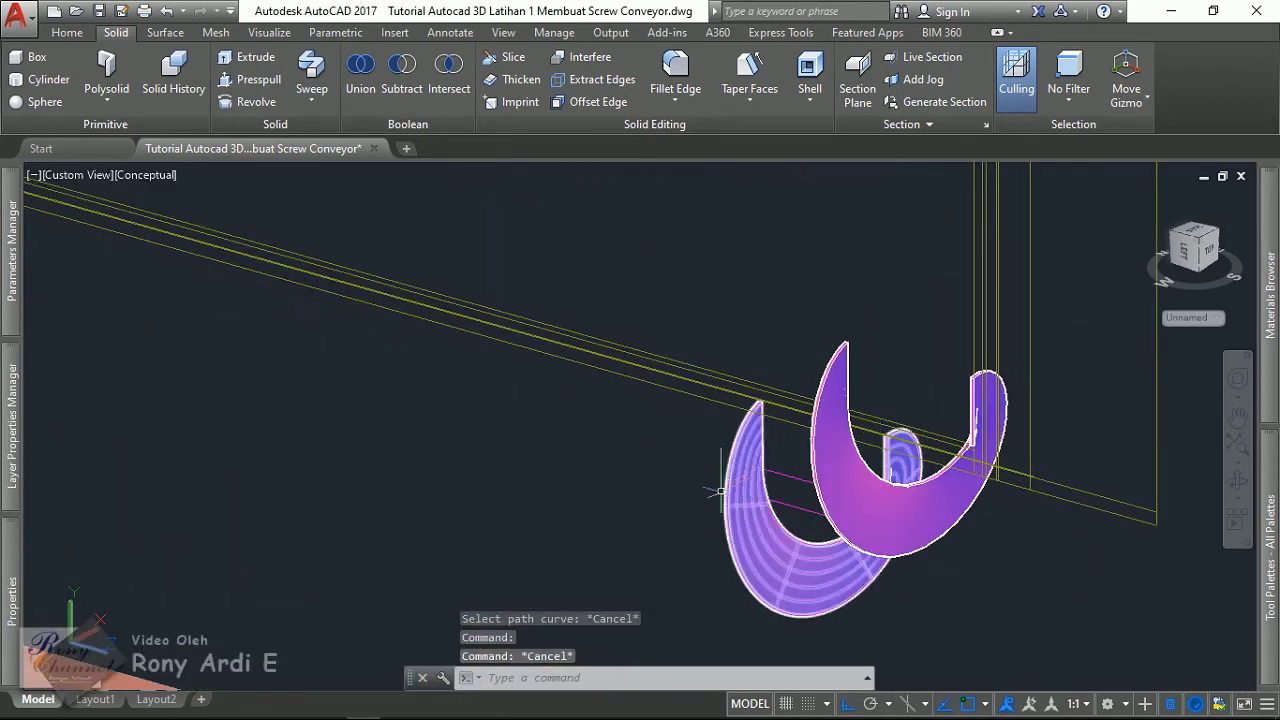
pyautogui.moveTo(718, 492)
pyautogui.keyDown('shift'); pyautogui.mouseDown(button='middle')
pyautogui.moveTo(677, 520)
pyautogui.moveTo(706, 514)
pyautogui.mouseUp(button='middle'); pyautogui.keyUp('shift')
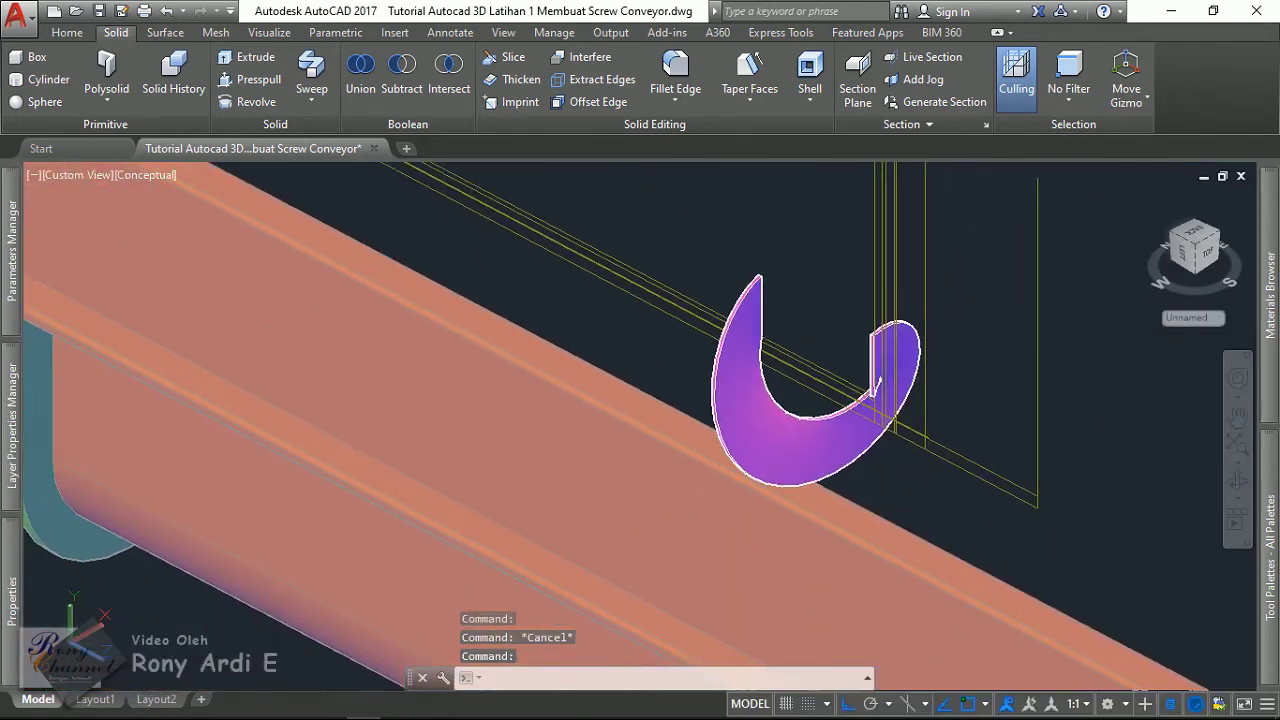
pyautogui.scroll(2, 975, 468)
# - Try a path array of the screw blade along the guide line, then cancel it
pyautogui.click(748, 420)
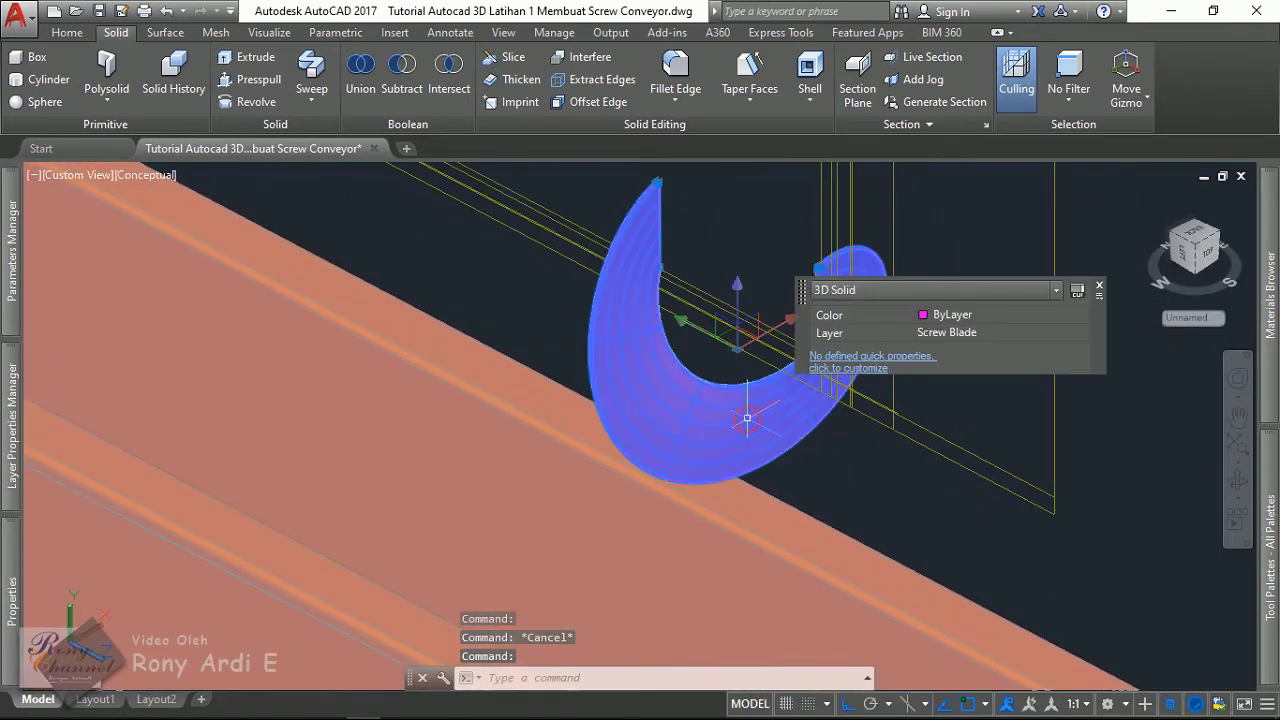
pyautogui.write('ARray')
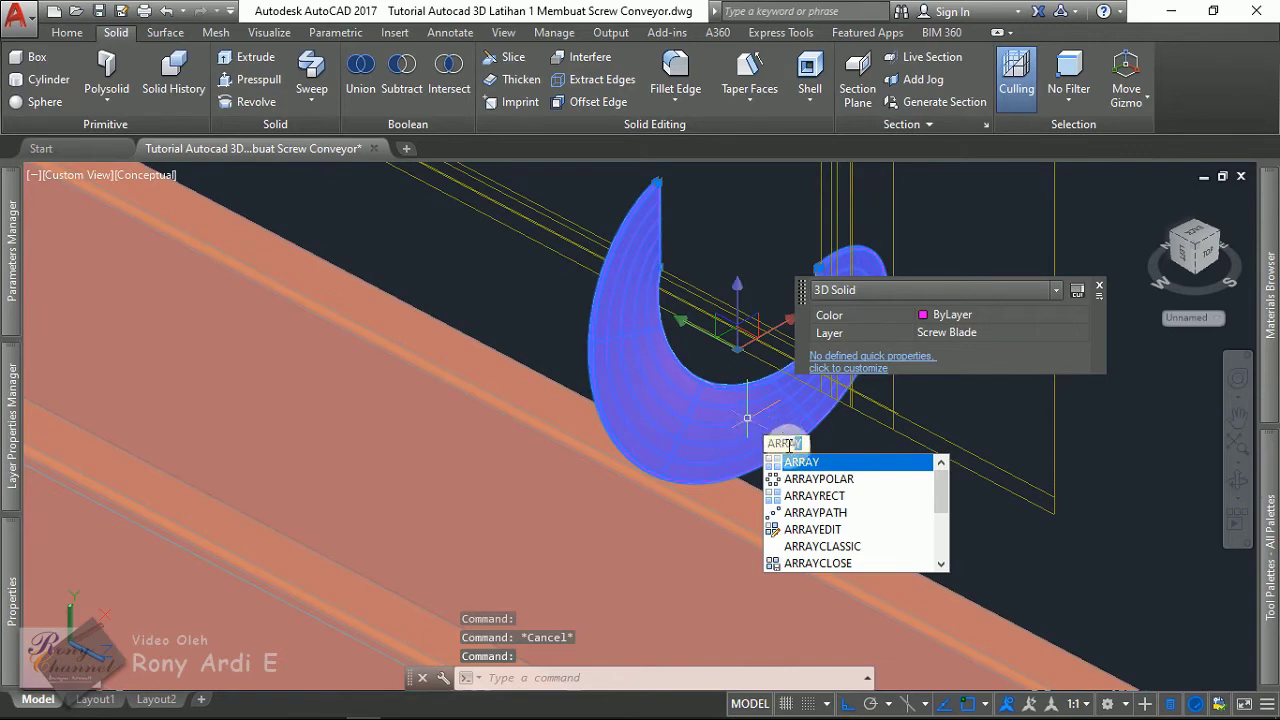
pyautogui.click(803, 466)
pyautogui.click(836, 531)
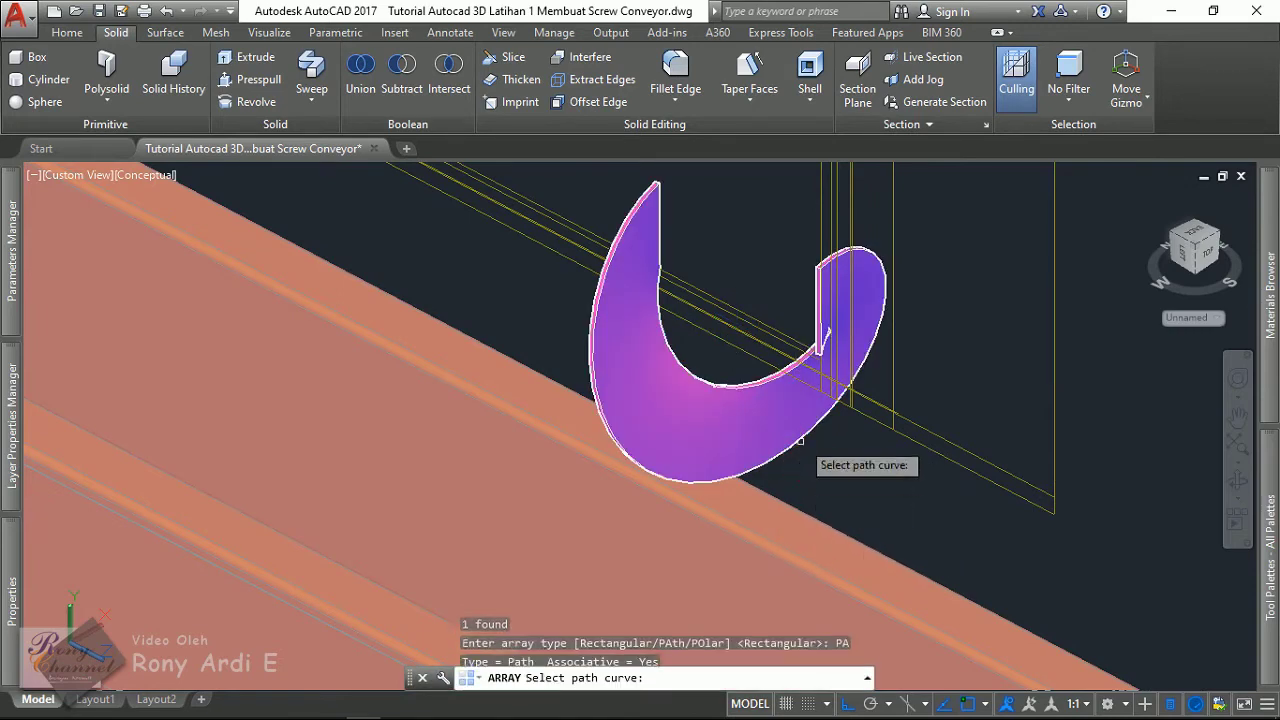
pyautogui.click(866, 412)
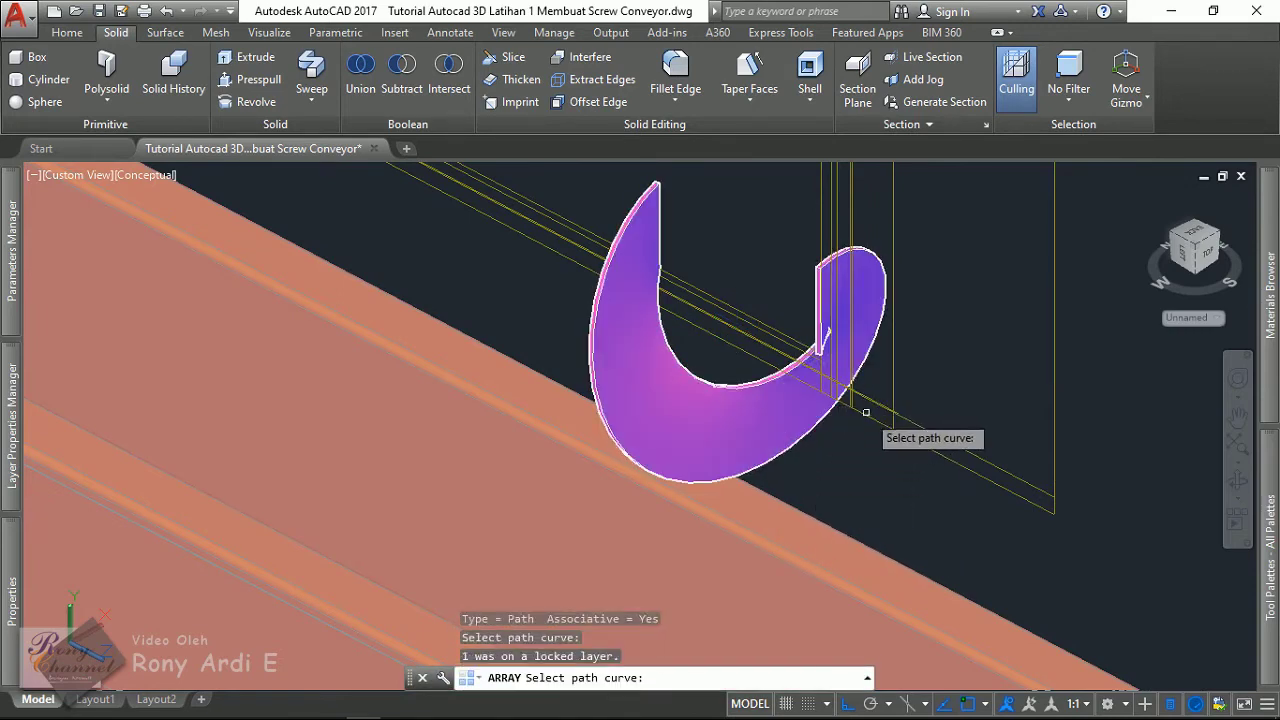
pyautogui.press('Escape')
# - Reselect the blade and start another path array, then cancel it
pyautogui.click(711, 385)
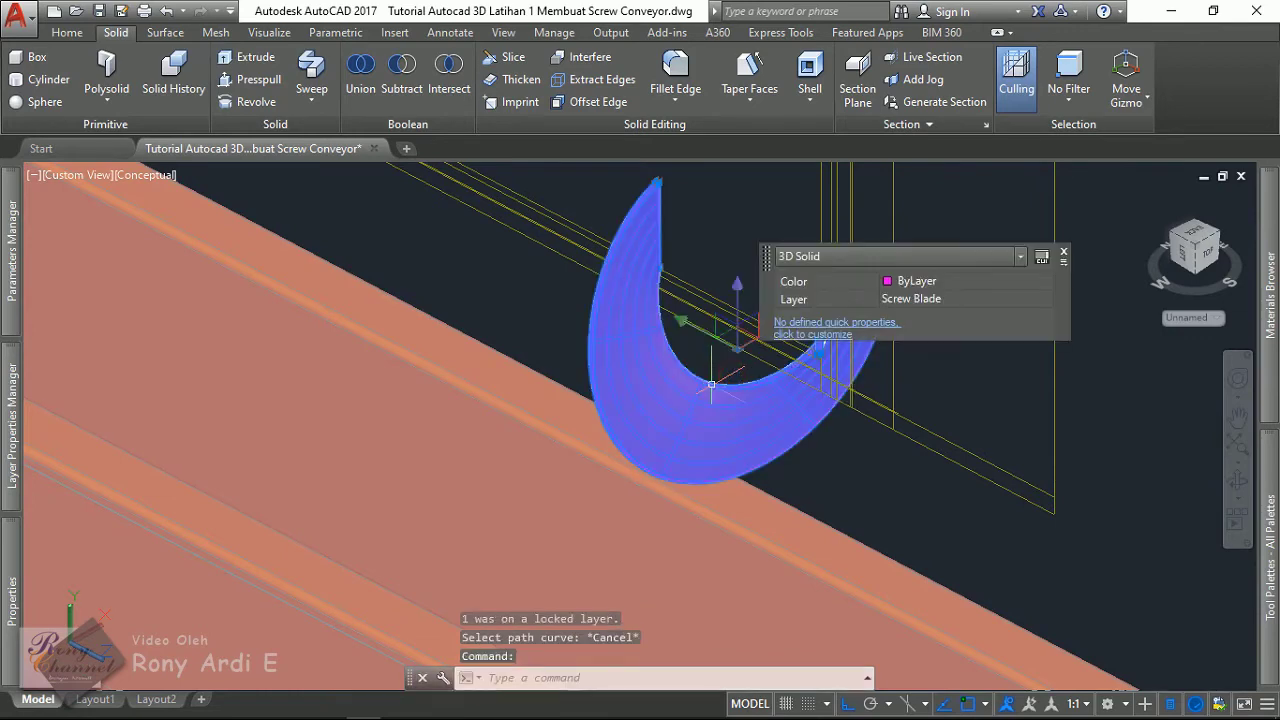
pyautogui.write('ar')
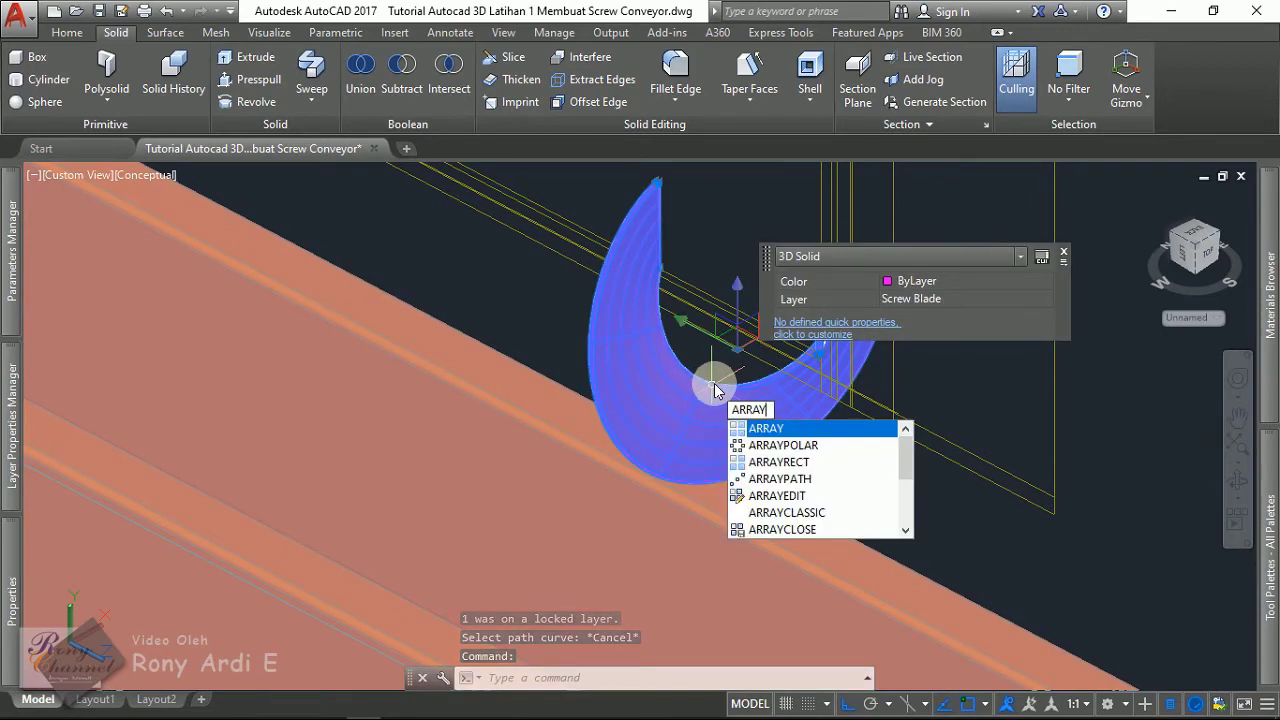
pyautogui.click(772, 434)
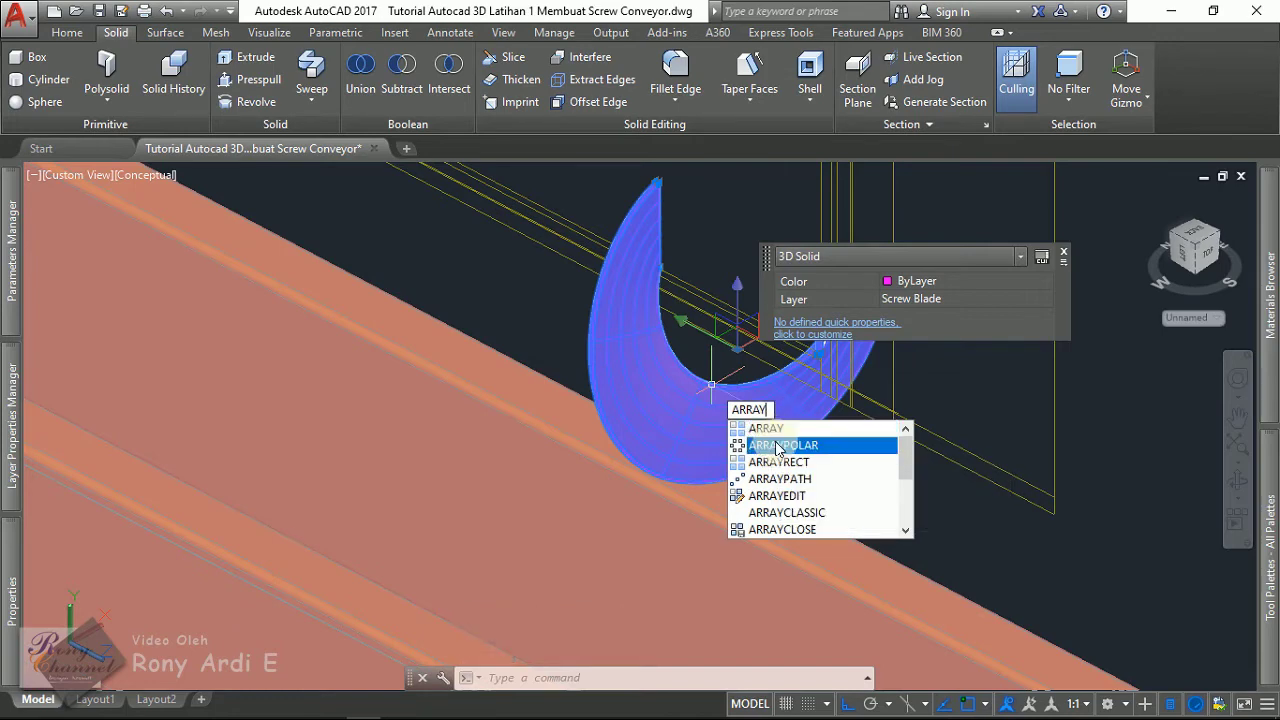
pyautogui.click(778, 432)
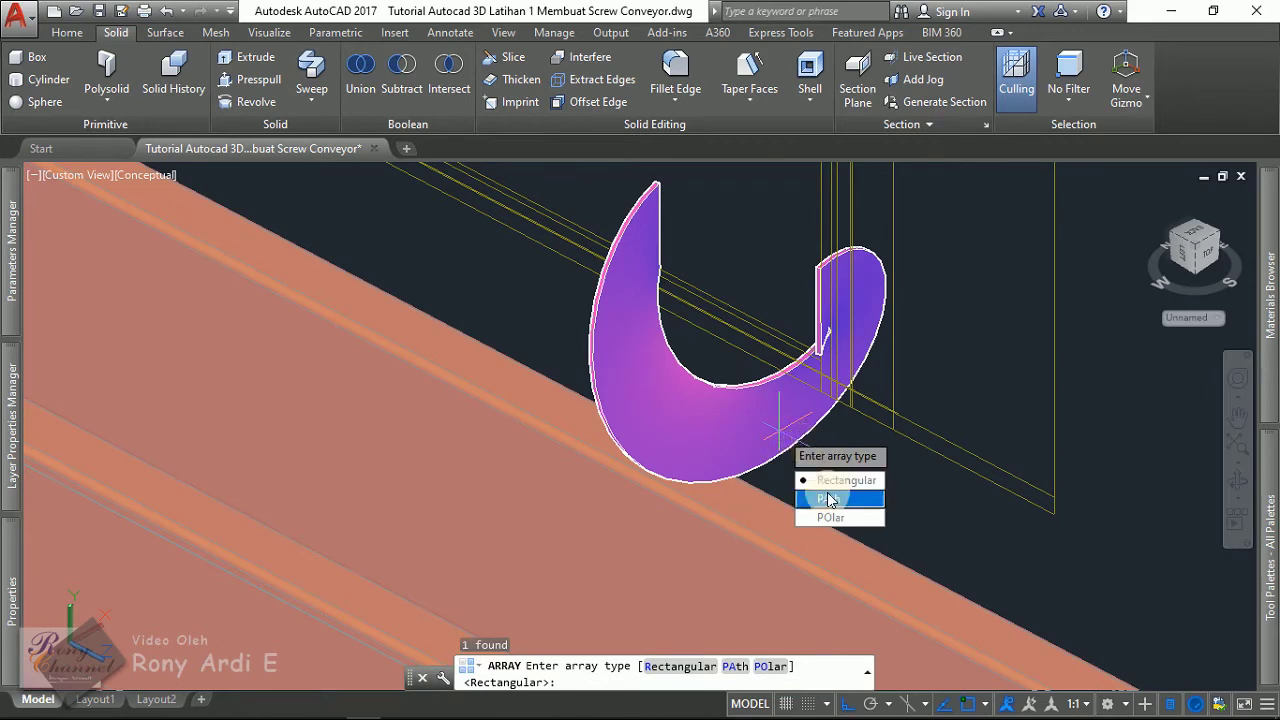
pyautogui.click(828, 499)
pyautogui.press('Escape')
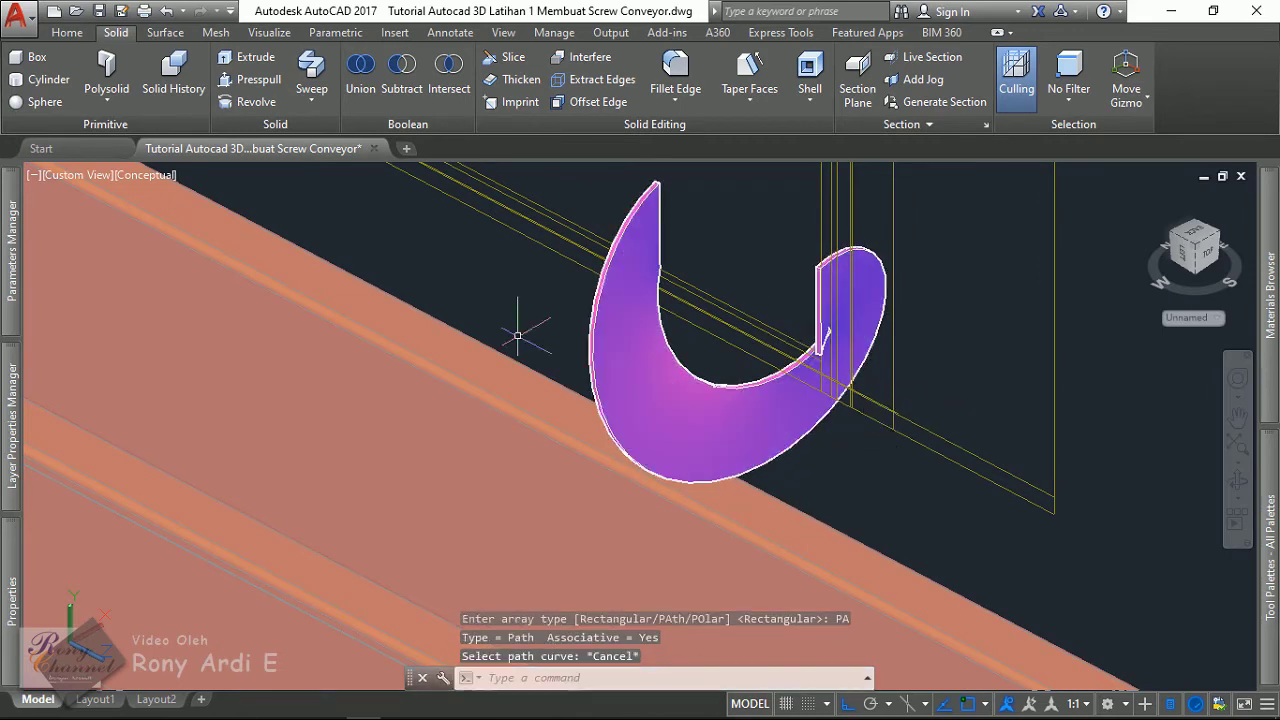
# - Reopen the layer list, select layer 0, and reselect the screw blade
pyautogui.click(10, 314)
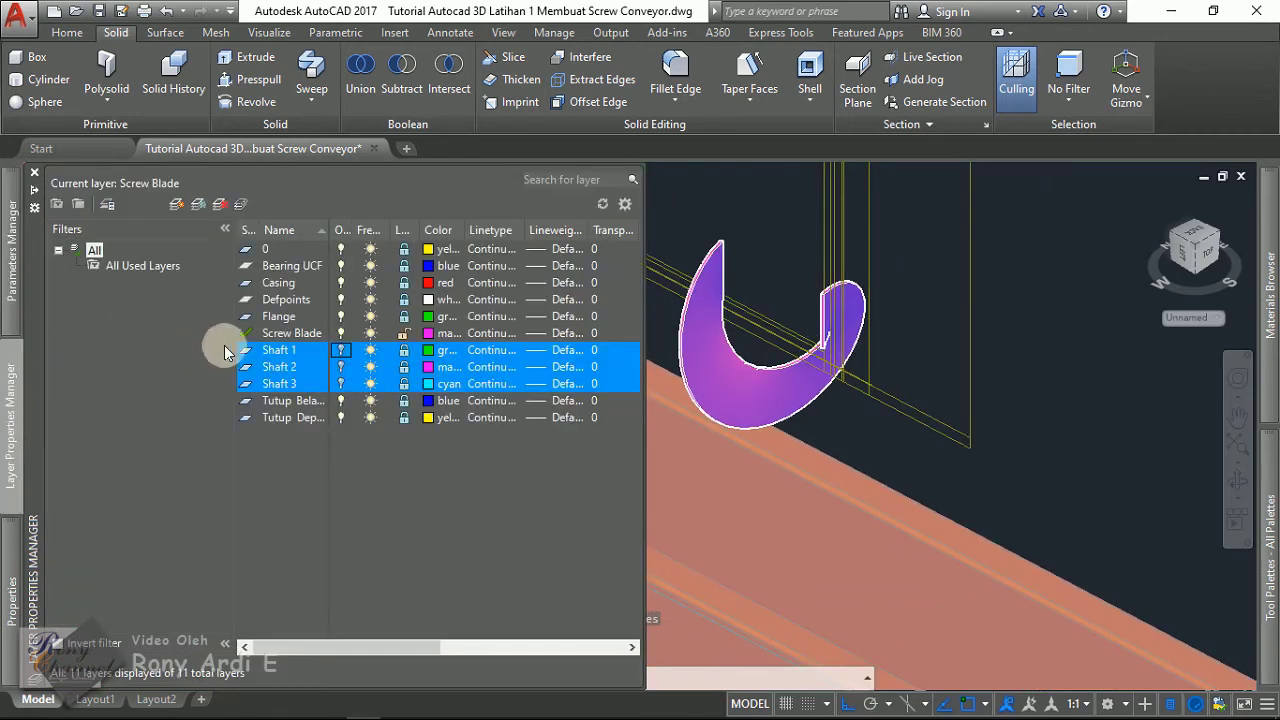
pyautogui.click(411, 254)
pyautogui.scroll(3, 820, 330)
pyautogui.click(780, 381)
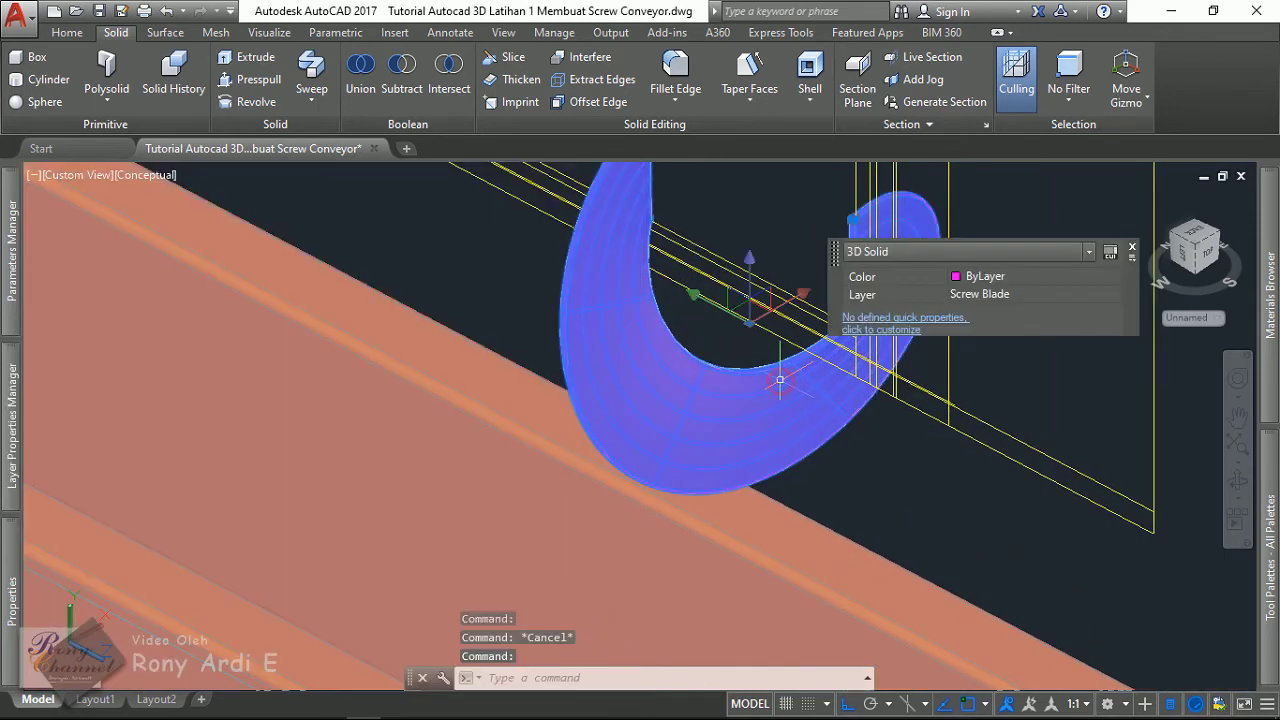
# - Path-array the screw blade along the guide line: 11 copies, 300.01 apart
pyautogui.write('a')
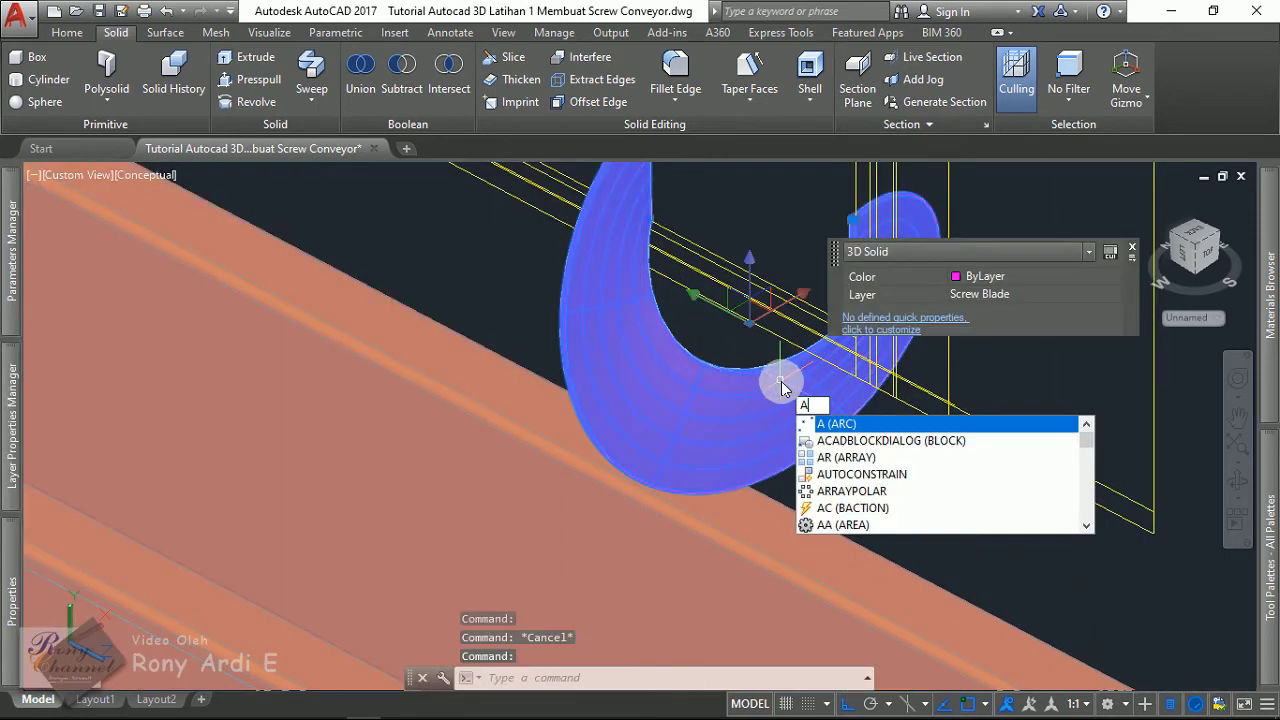
pyautogui.write('Rra')
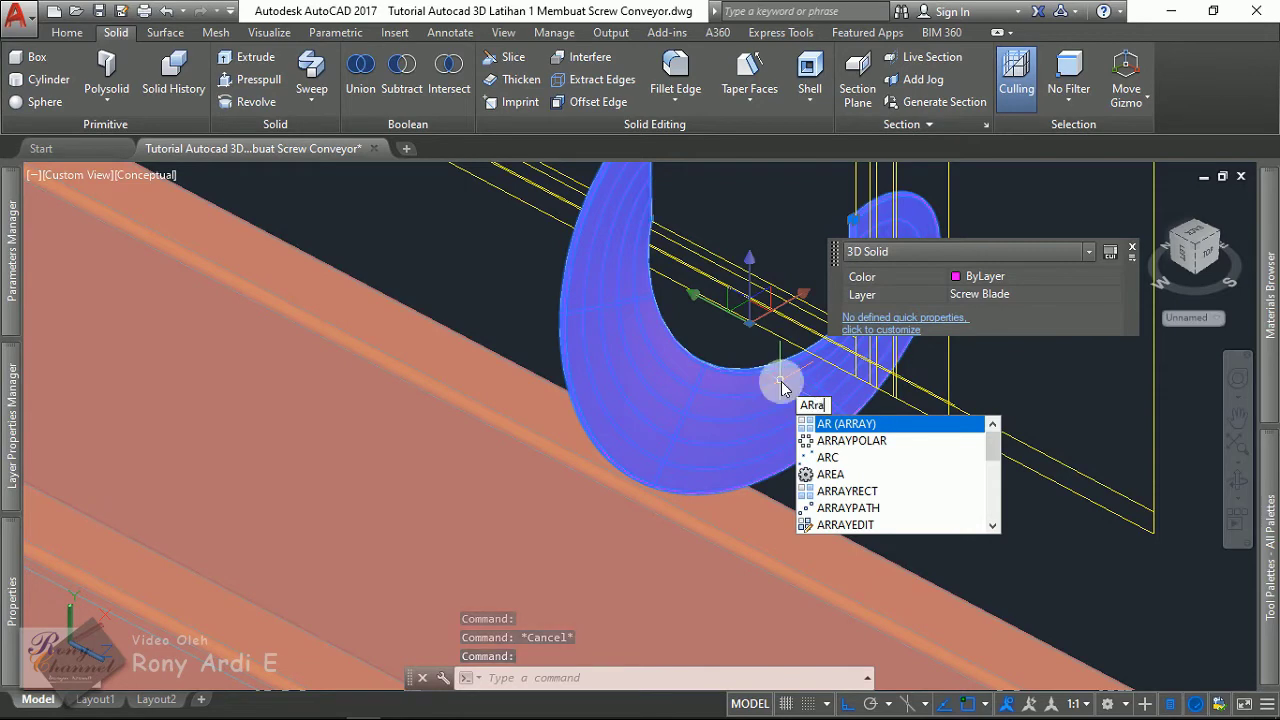
pyautogui.write('y')
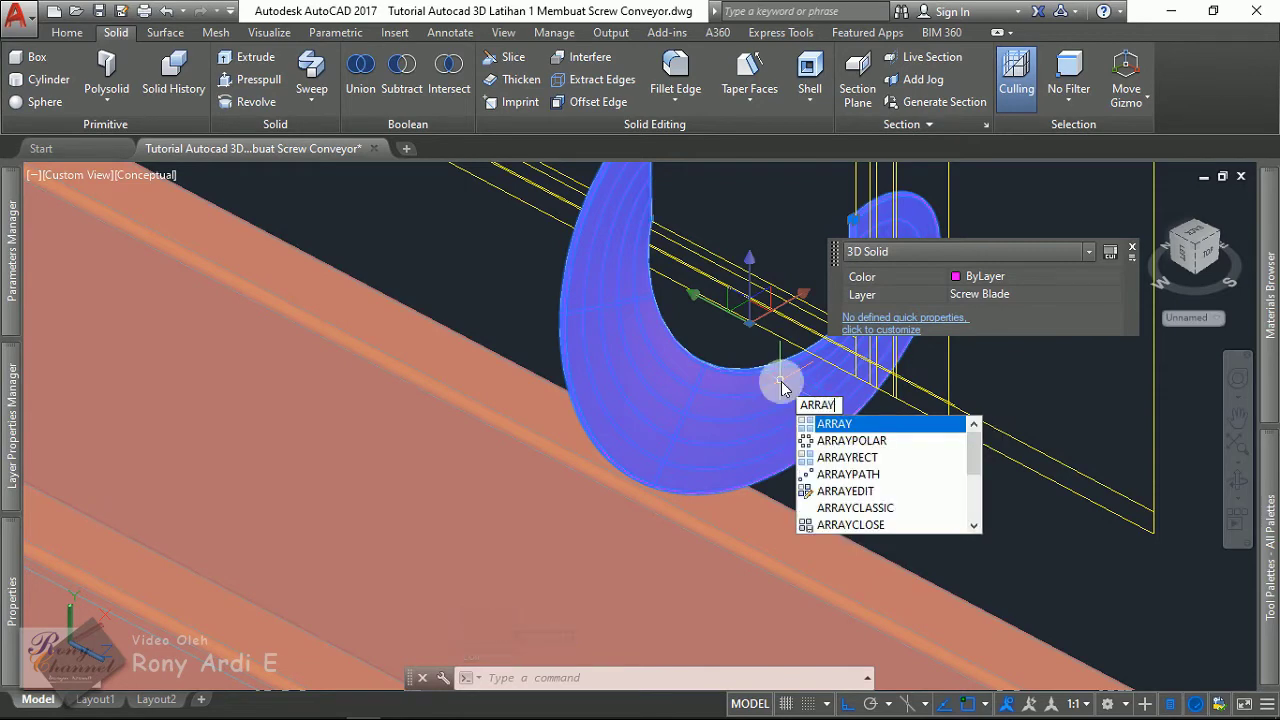
pyautogui.click(860, 474)
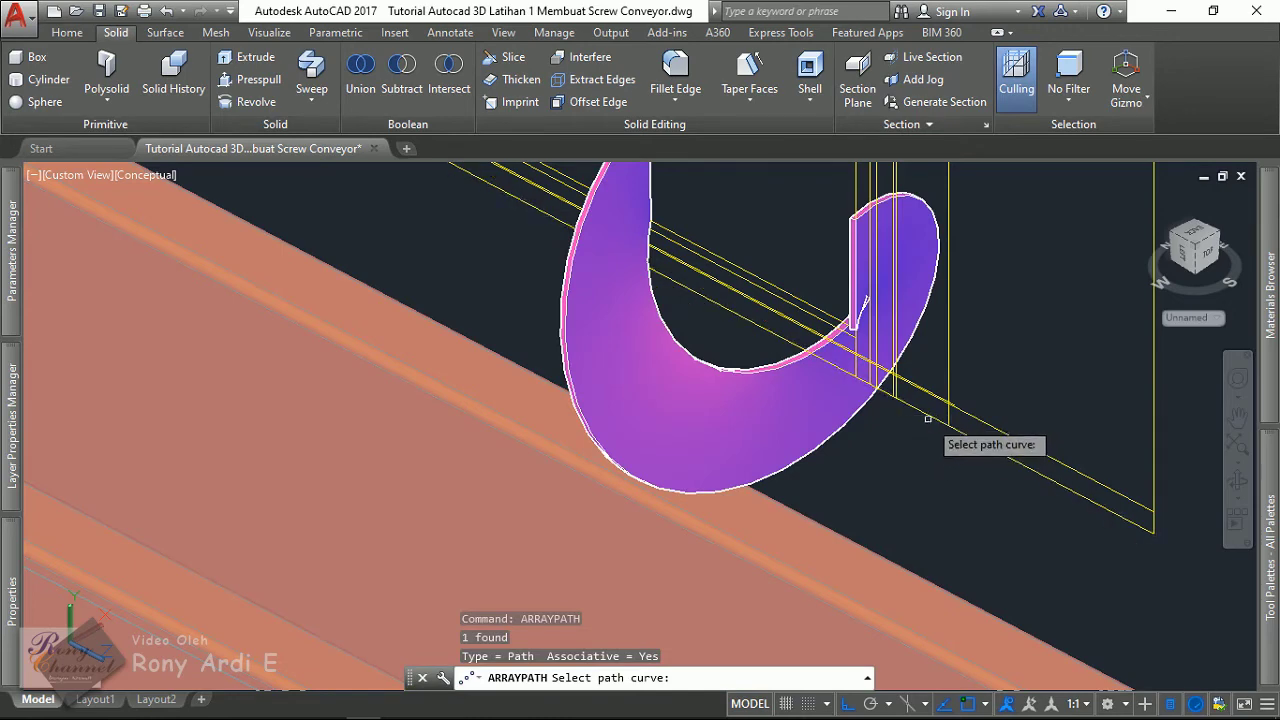
pyautogui.click(928, 412)
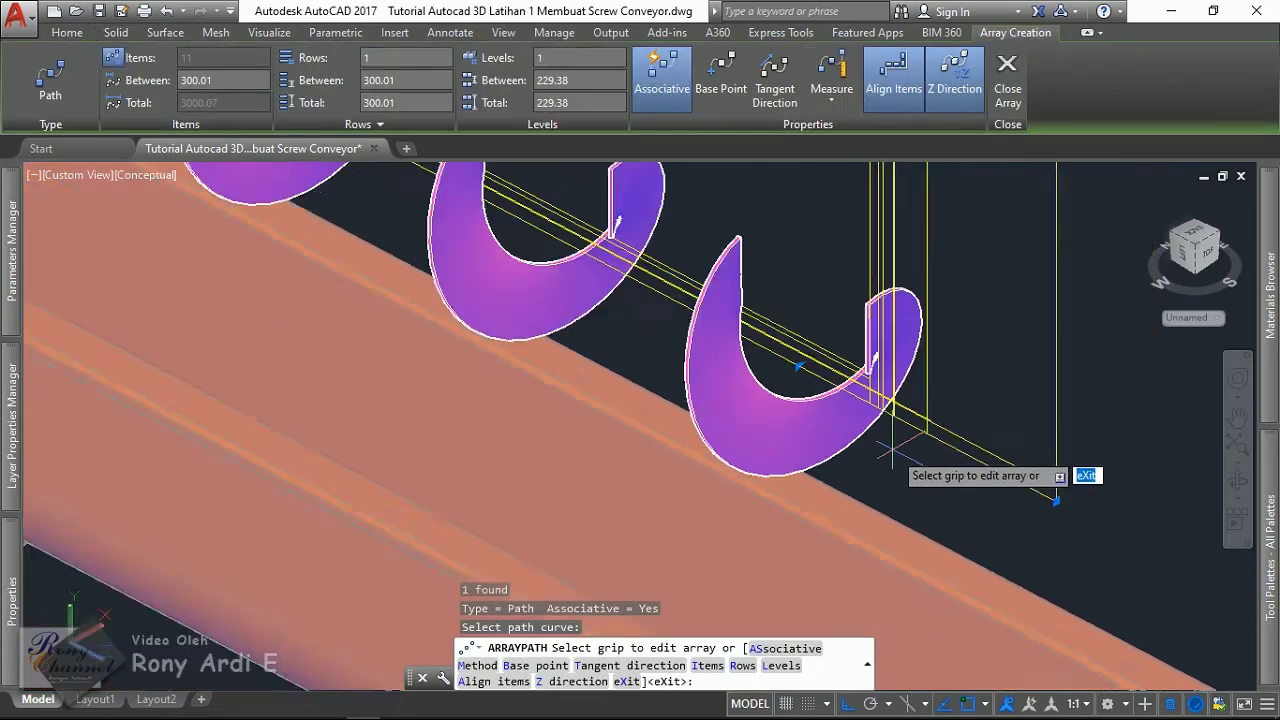
pyautogui.scroll(-5, 890, 450)
pyautogui.scroll(5, 492, 252)
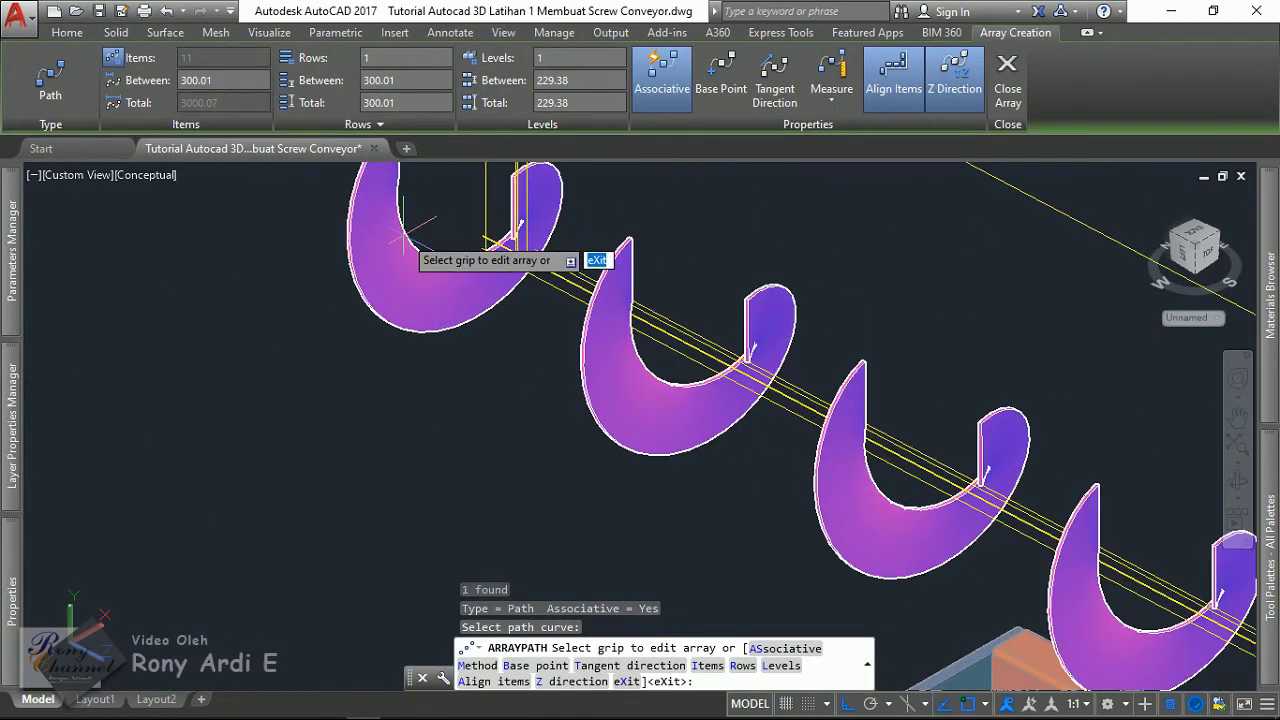
pyautogui.scroll(-3, 425, 245)
pyautogui.scroll(2, 560, 345)
# - Check the blade row from the Left view and finish the array
pyautogui.keyDown('shift'); pyautogui.moveTo(591, 331); pyautogui.dragTo(582, 300, button='middle'); pyautogui.keyUp('shift')
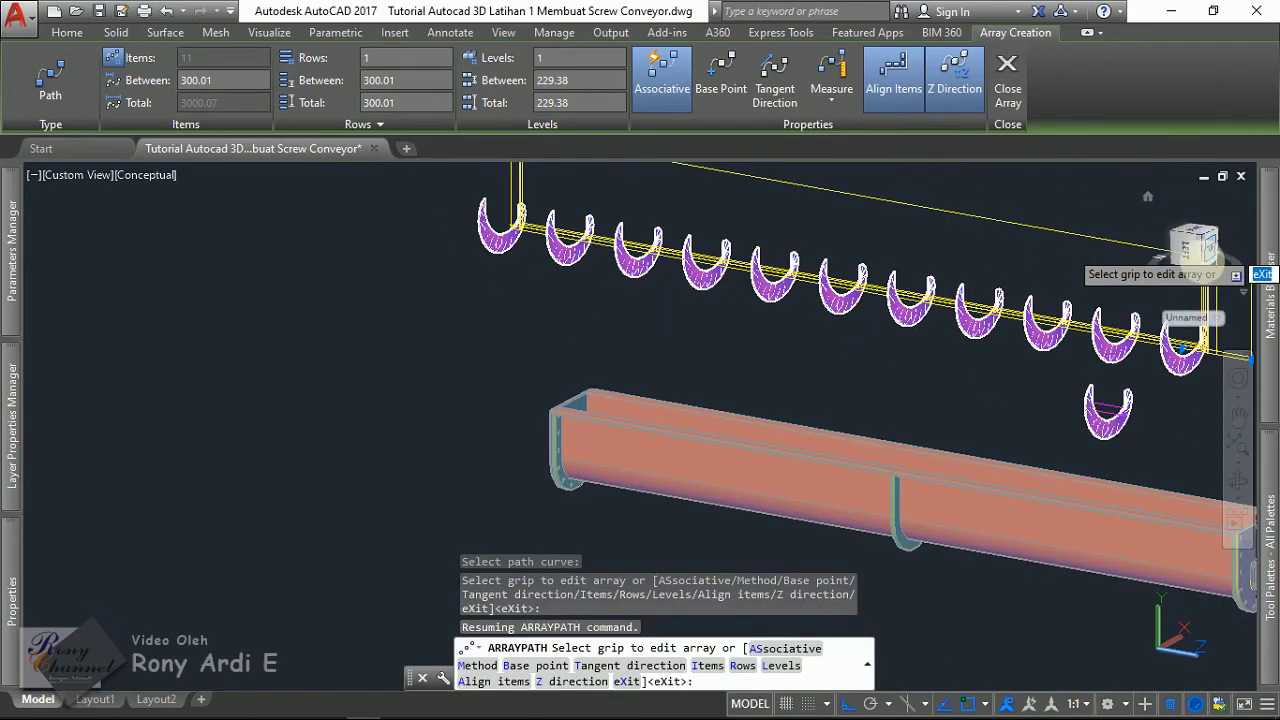
pyautogui.click(1186, 246)
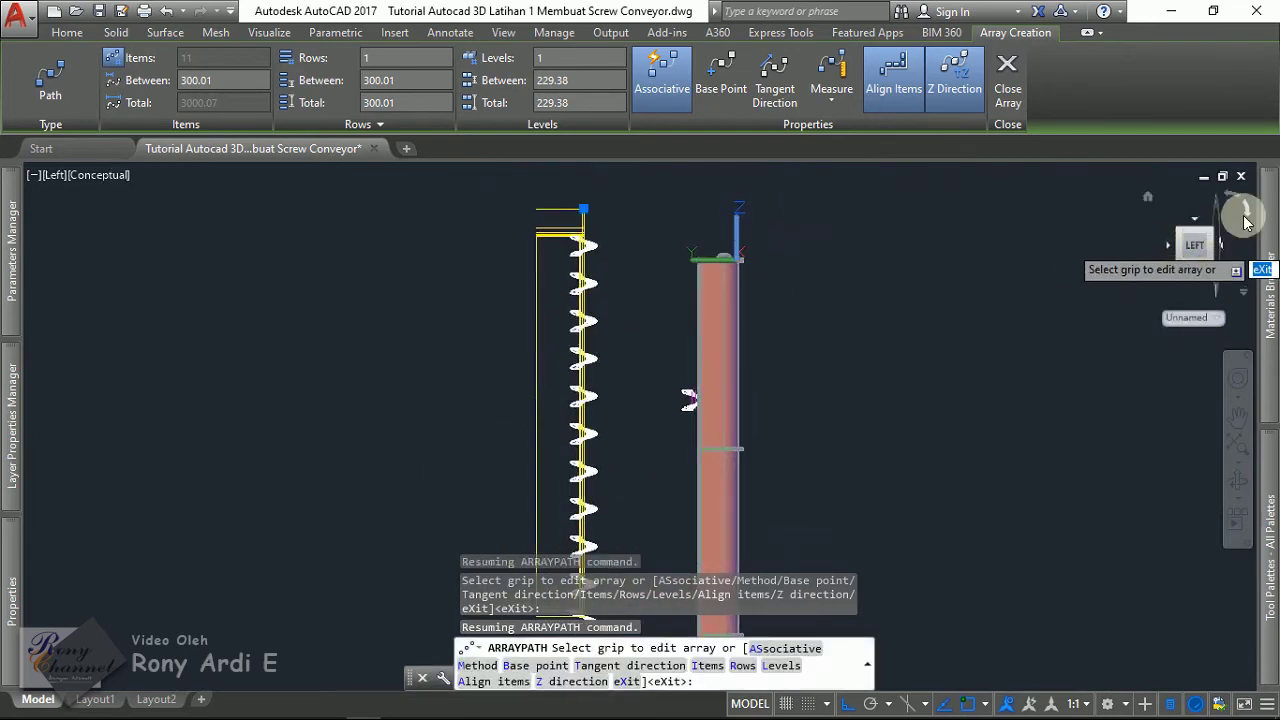
pyautogui.click(1194, 246)
pyautogui.scroll(3, 516, 353)
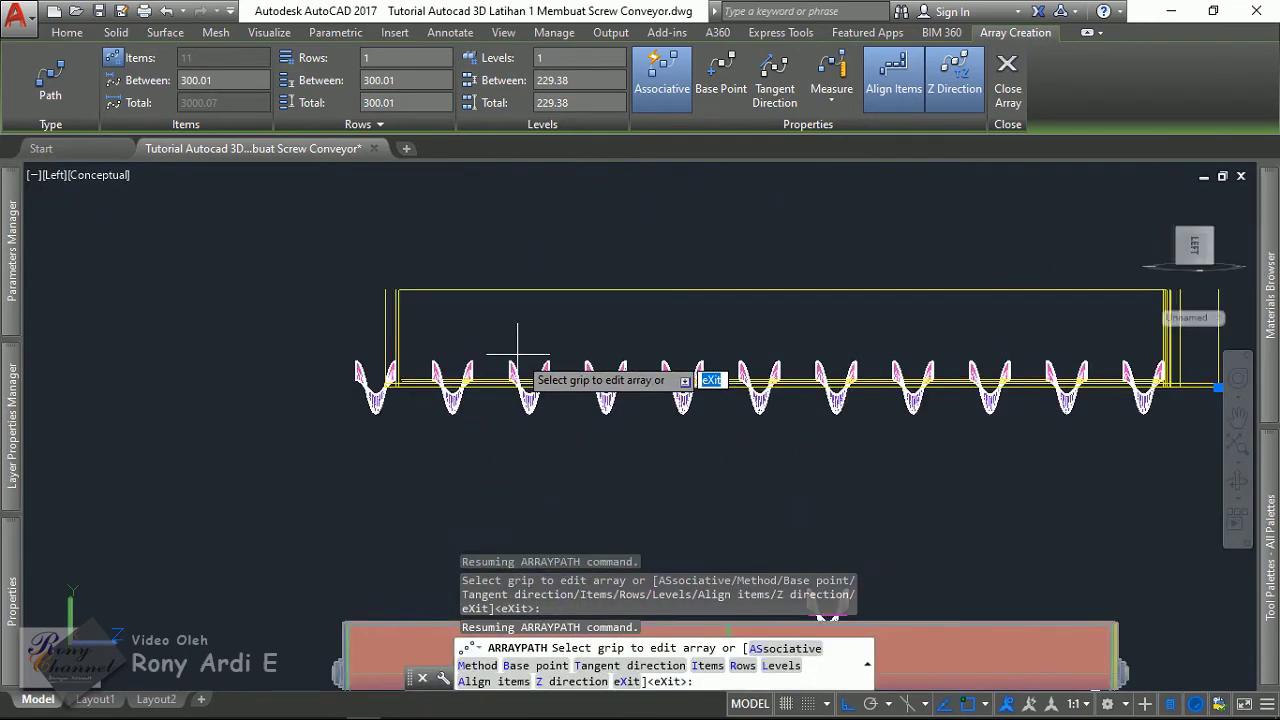
pyautogui.rightClick(517, 353)
pyautogui.click(570, 340)
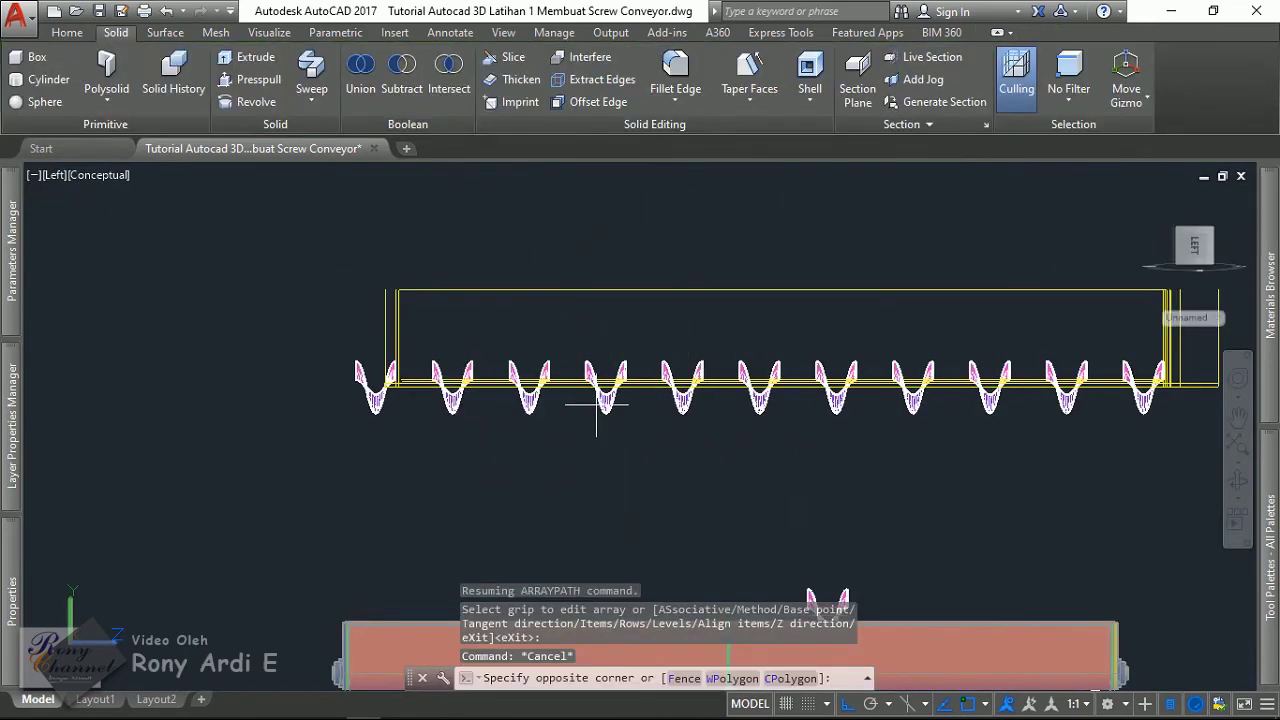
# - Change the blade path array's item spacing from 300.01 to 150, giving 22 blades
pyautogui.press('Escape')
pyautogui.click(601, 402)
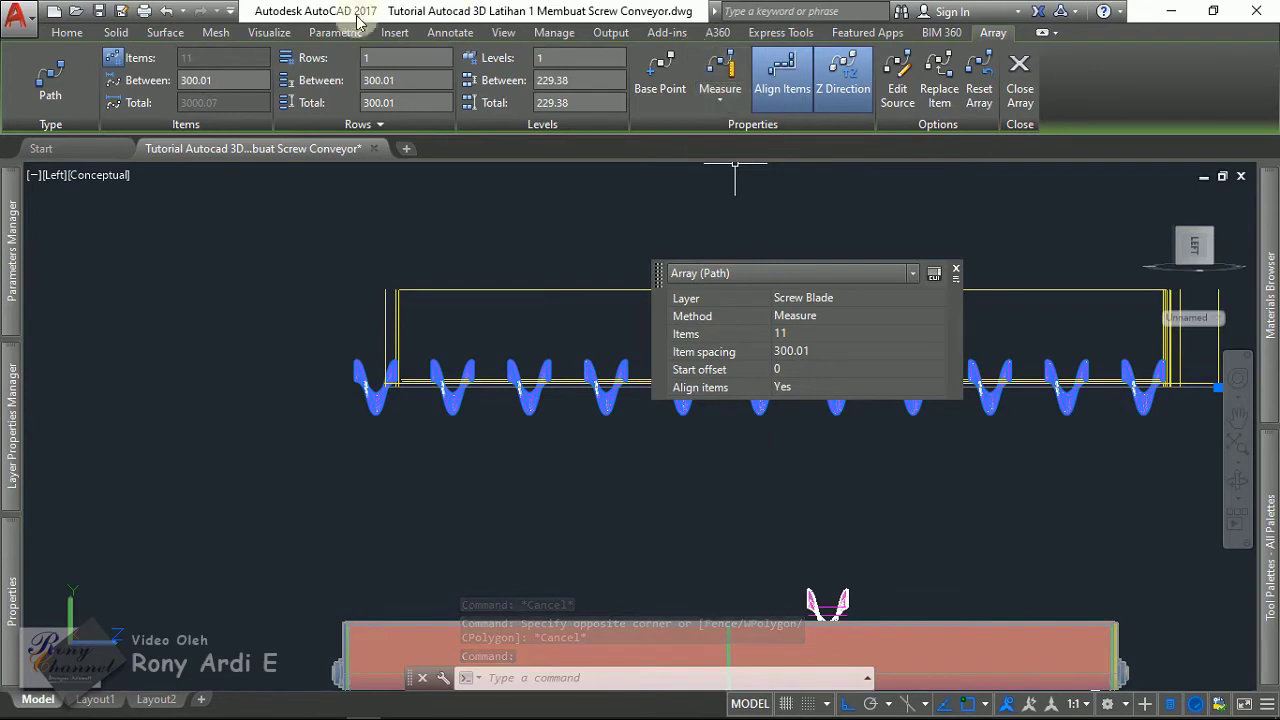
pyautogui.click(250, 72)
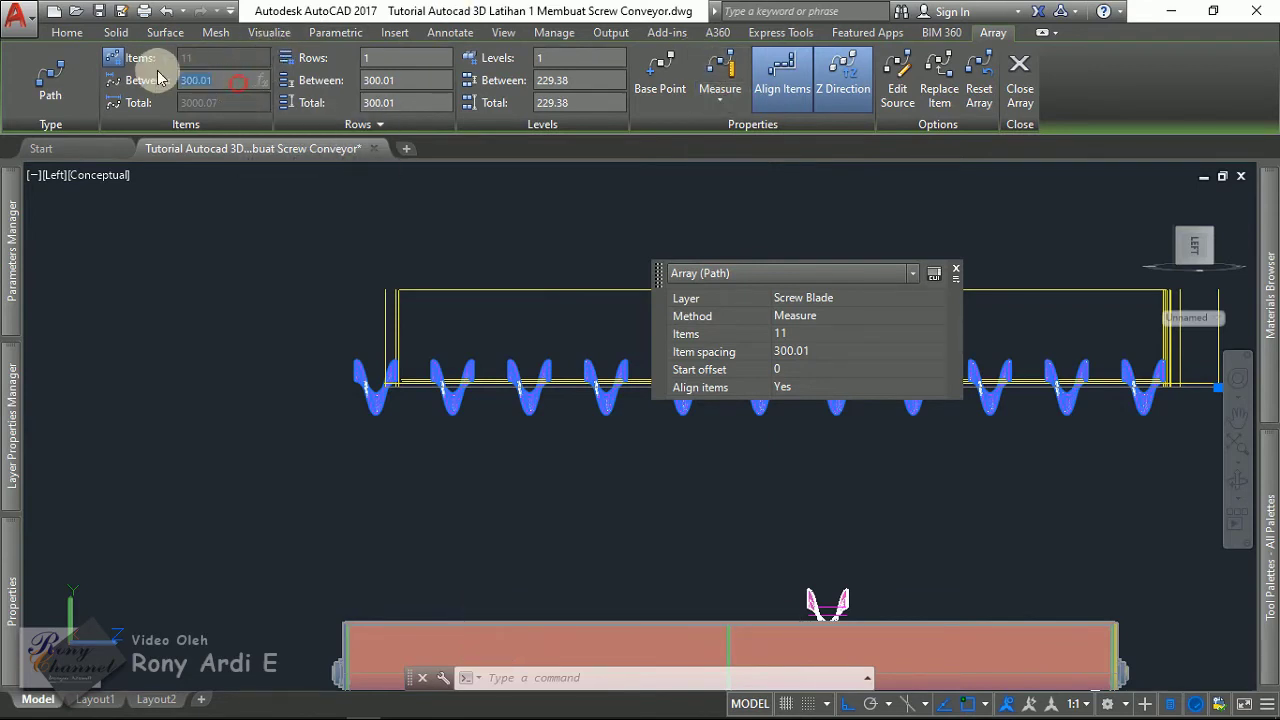
pyautogui.doubleClick(212, 82)
pyautogui.write('14')
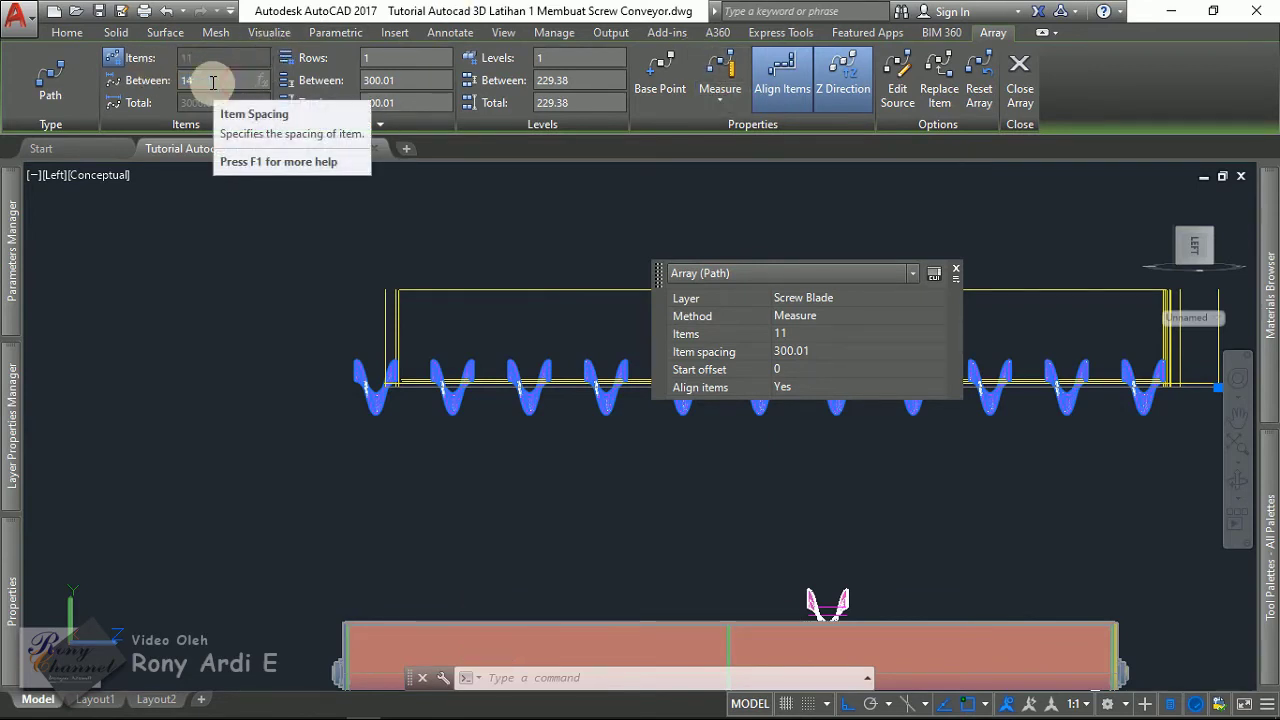
pyautogui.press('Return')
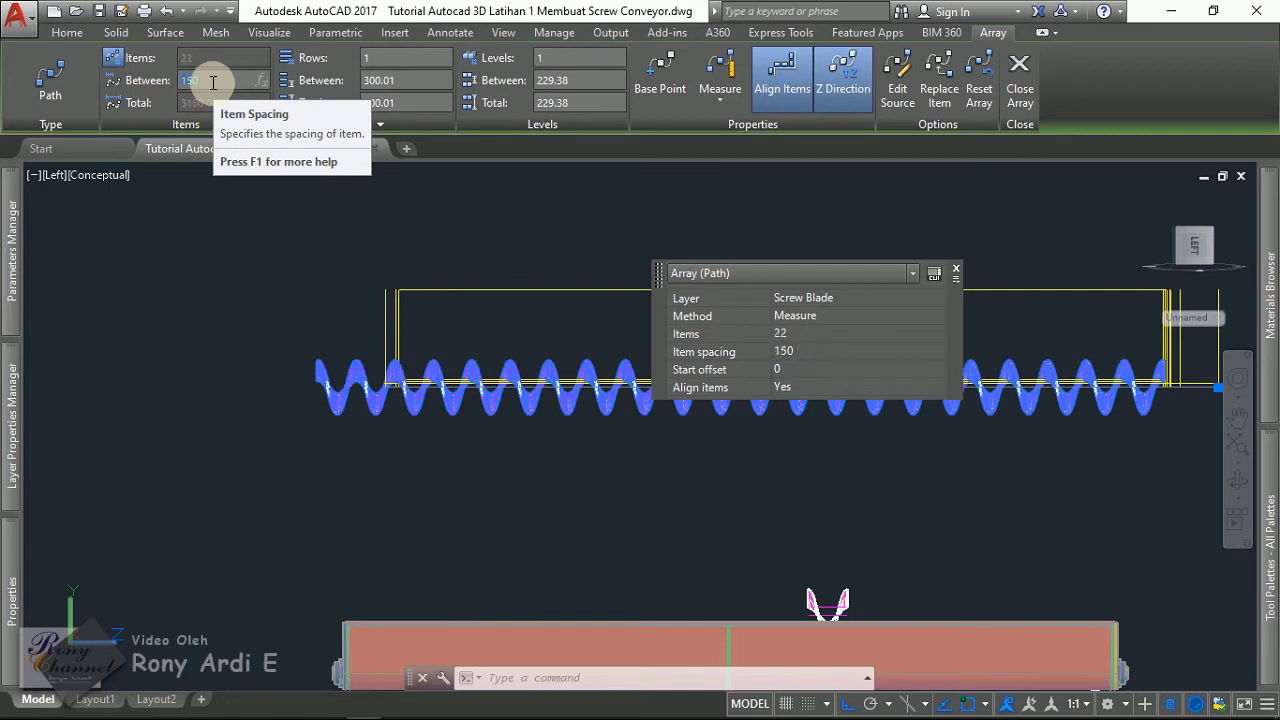
pyautogui.doubleClick(400, 82)
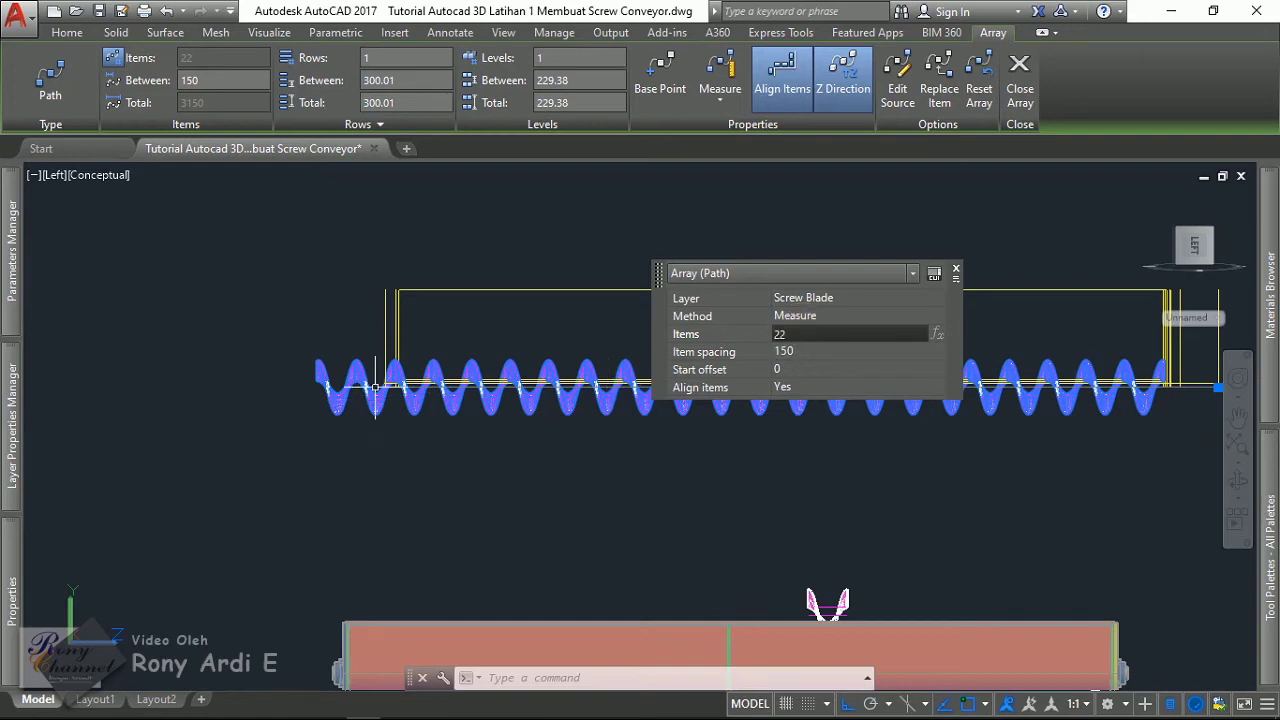
pyautogui.scroll(3, 395, 390)
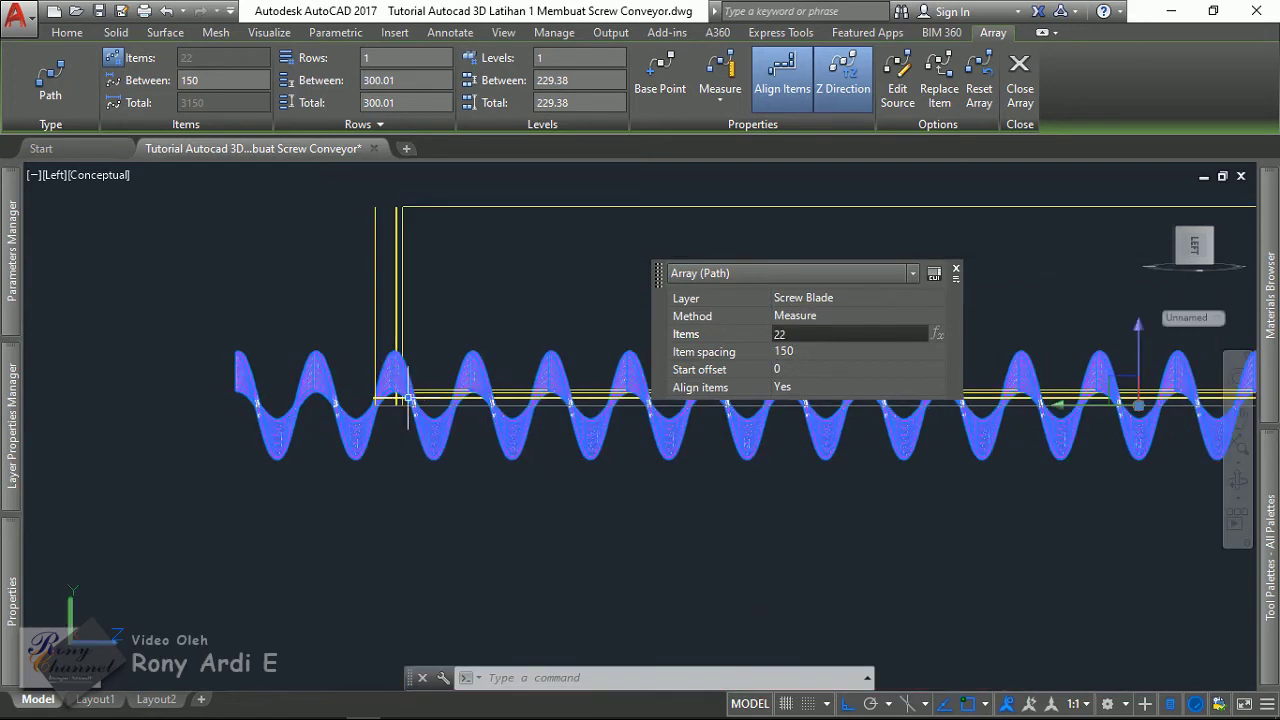
pyautogui.moveTo(818, 338); pyautogui.dragTo(760, 338)
pyautogui.write('19')
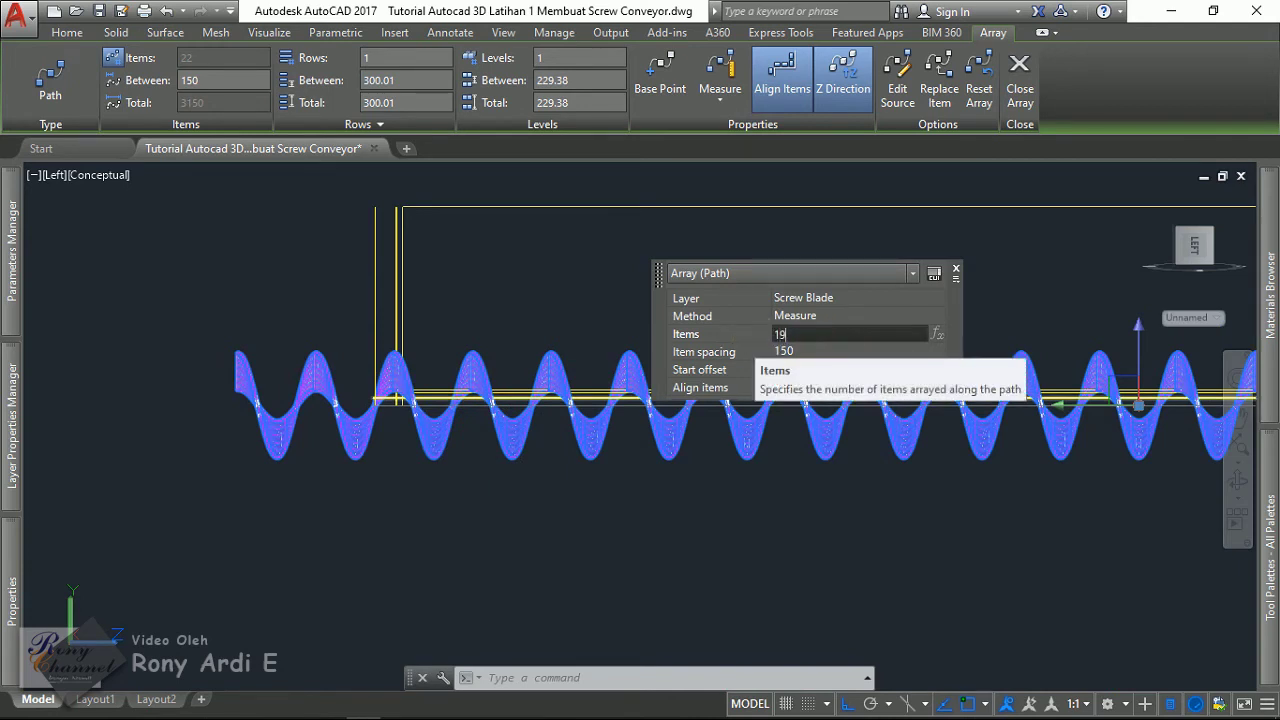
# - Keep the blade spacing at 150, turn on Align Items, toggle Z Direction and keep Measure
pyautogui.press('Tab')
pyautogui.click(842, 389)
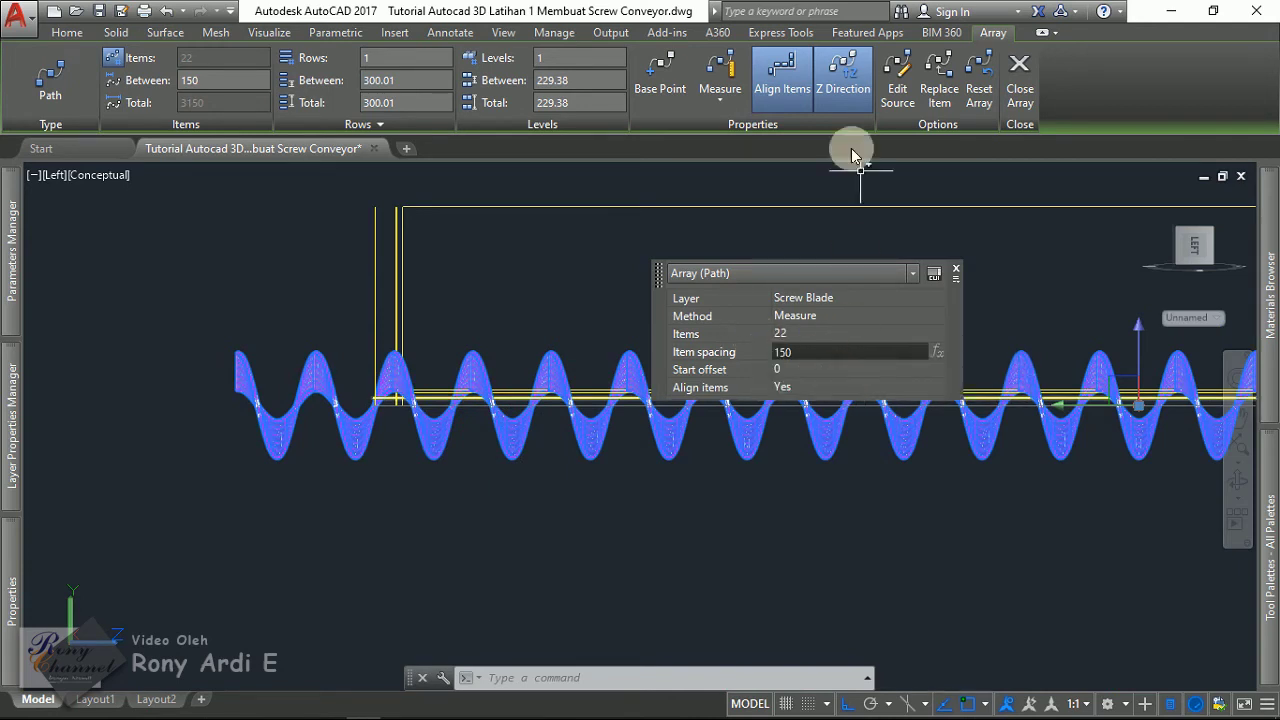
pyautogui.click(788, 70)
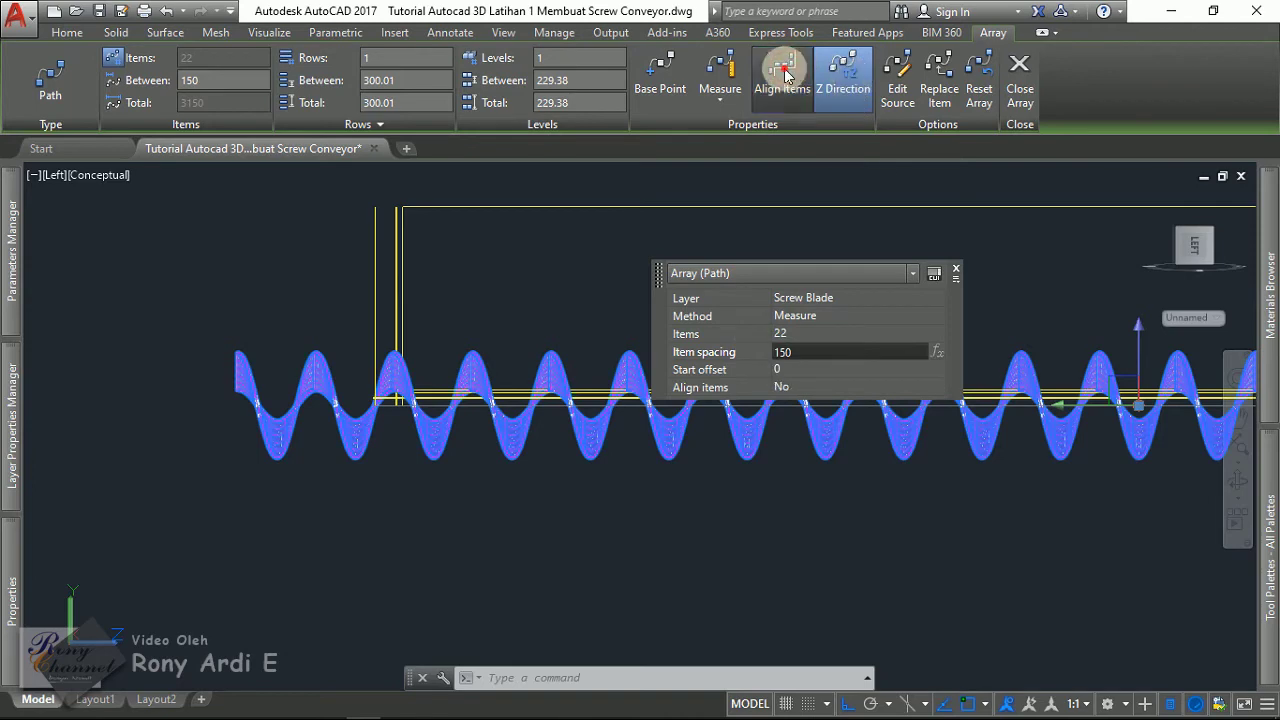
pyautogui.click(837, 68)
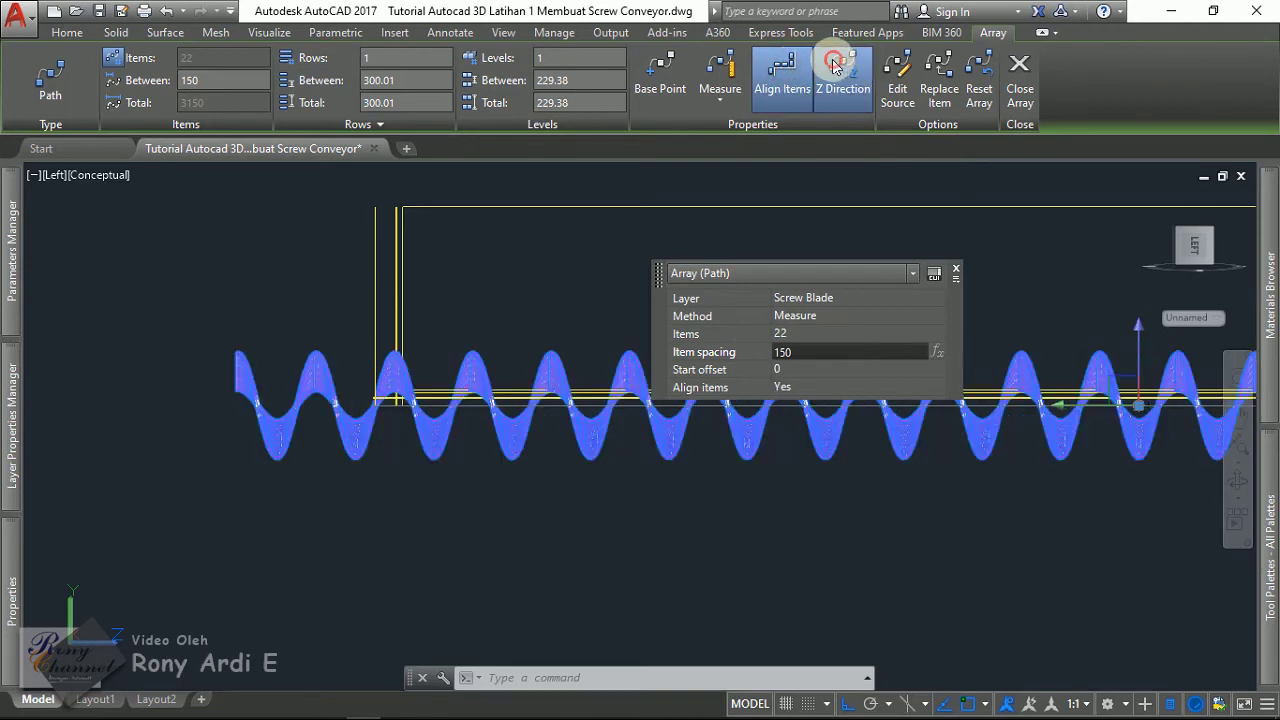
pyautogui.click(728, 100)
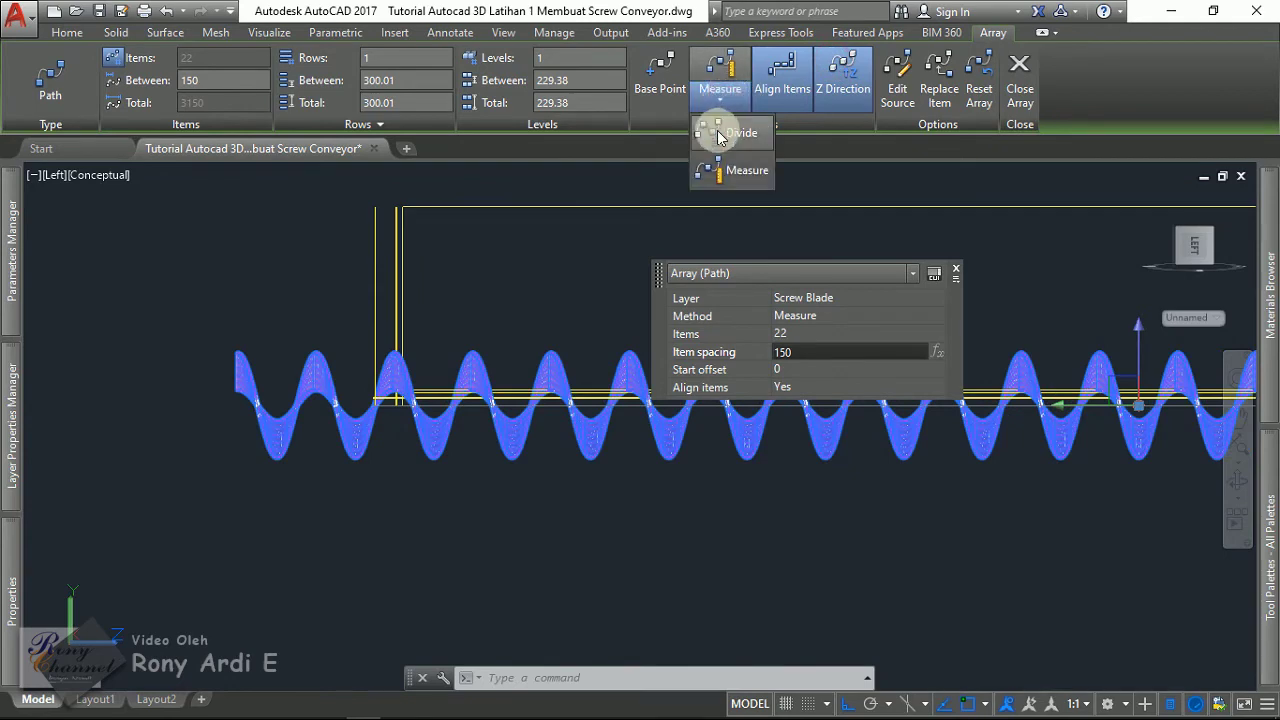
pyautogui.click(721, 170)
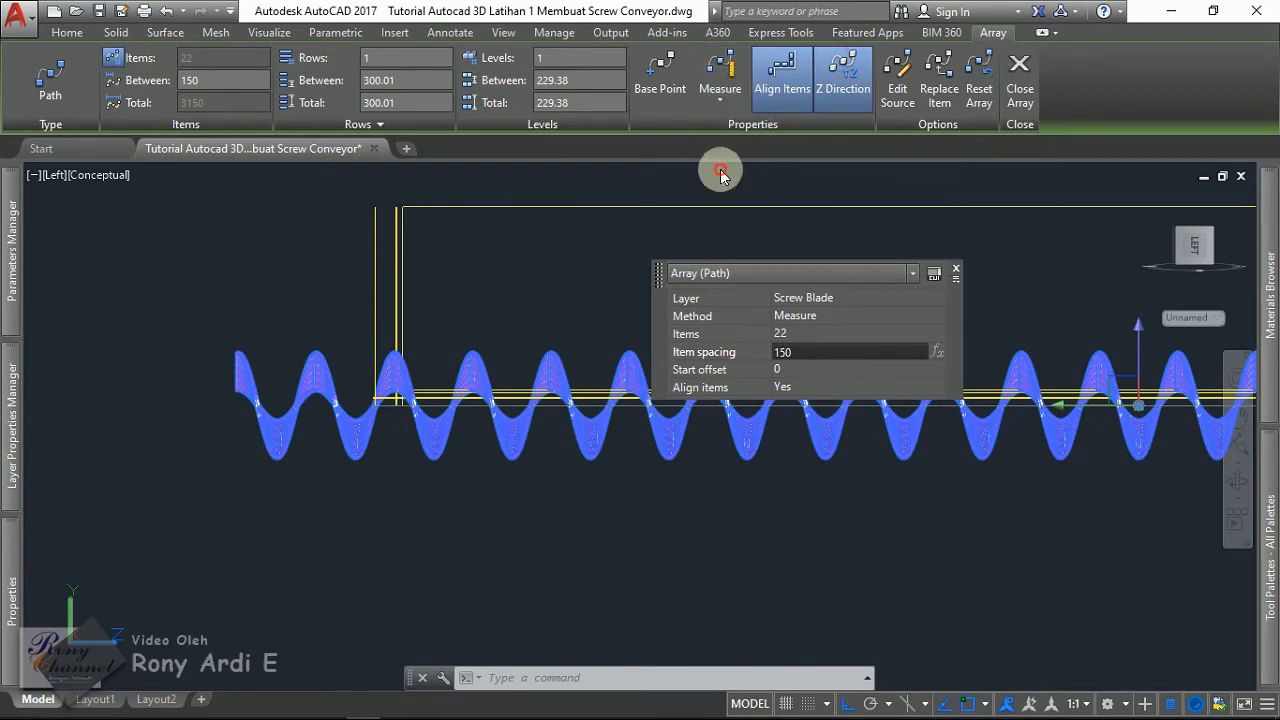
# - Change the screw blade array's item count from 22 to 19
pyautogui.click(799, 332)
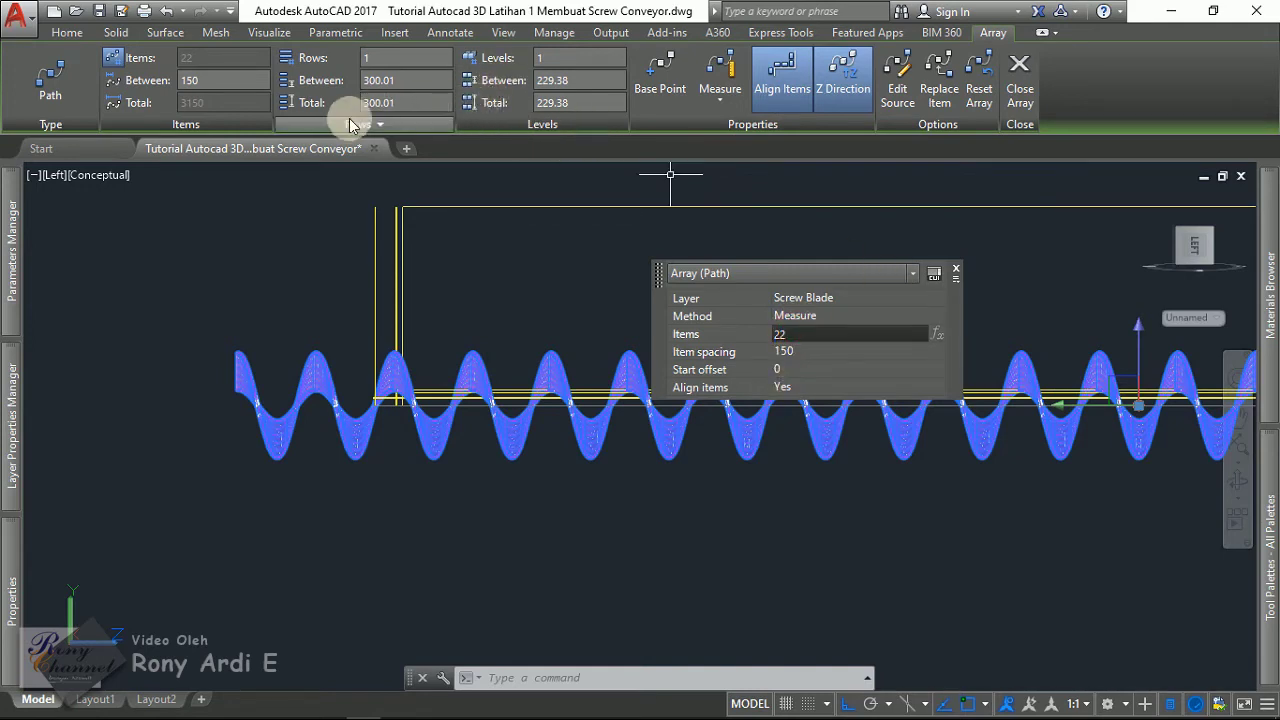
pyautogui.click(115, 58)
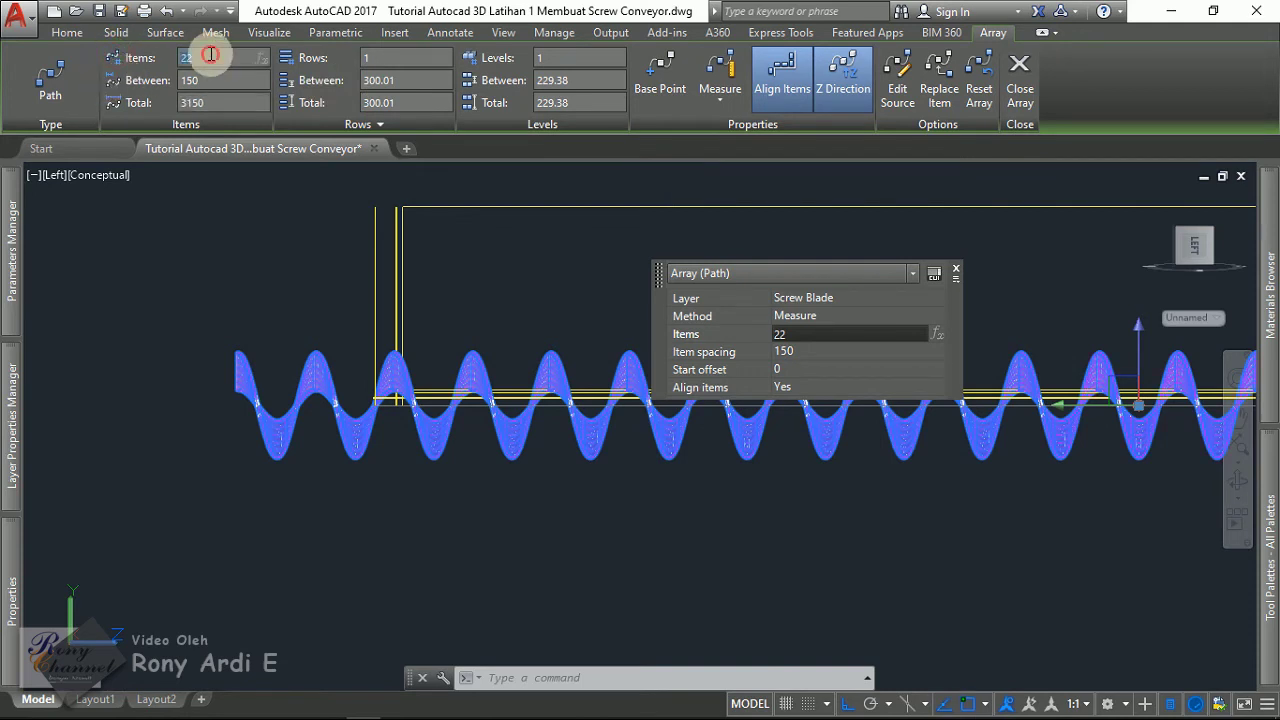
pyautogui.write('1')
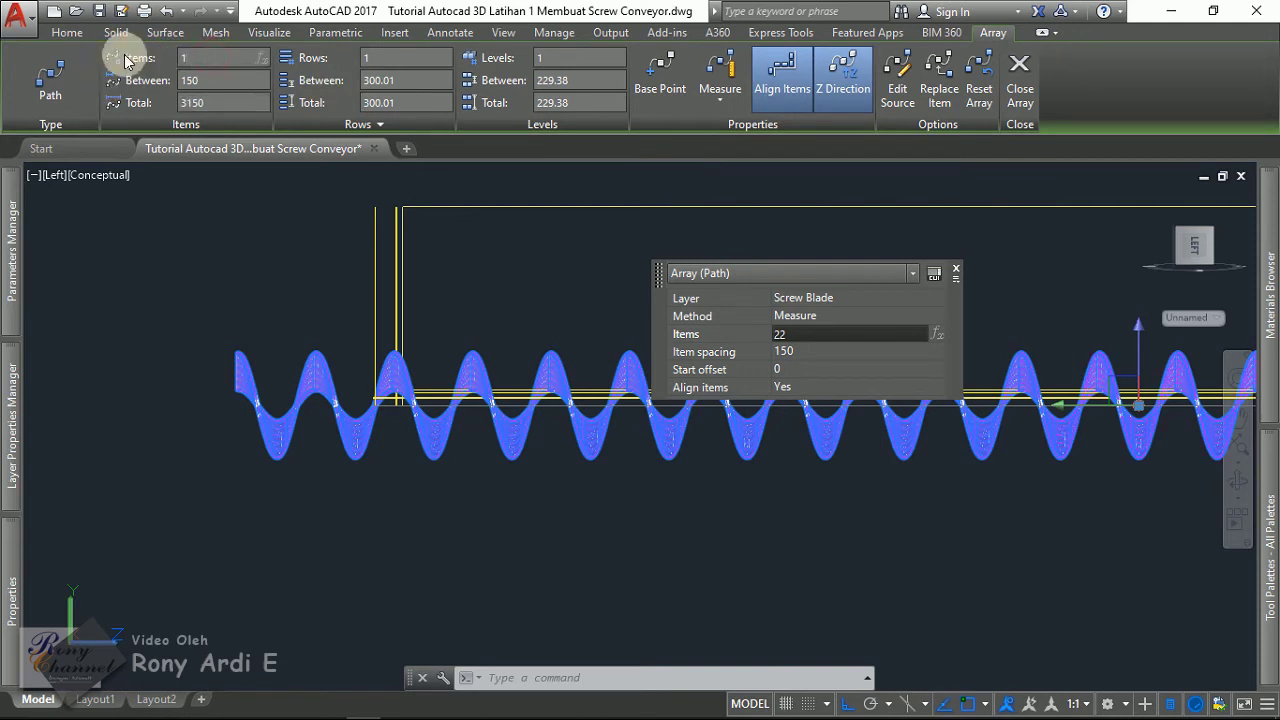
pyautogui.write('9')
pyautogui.press('Return')
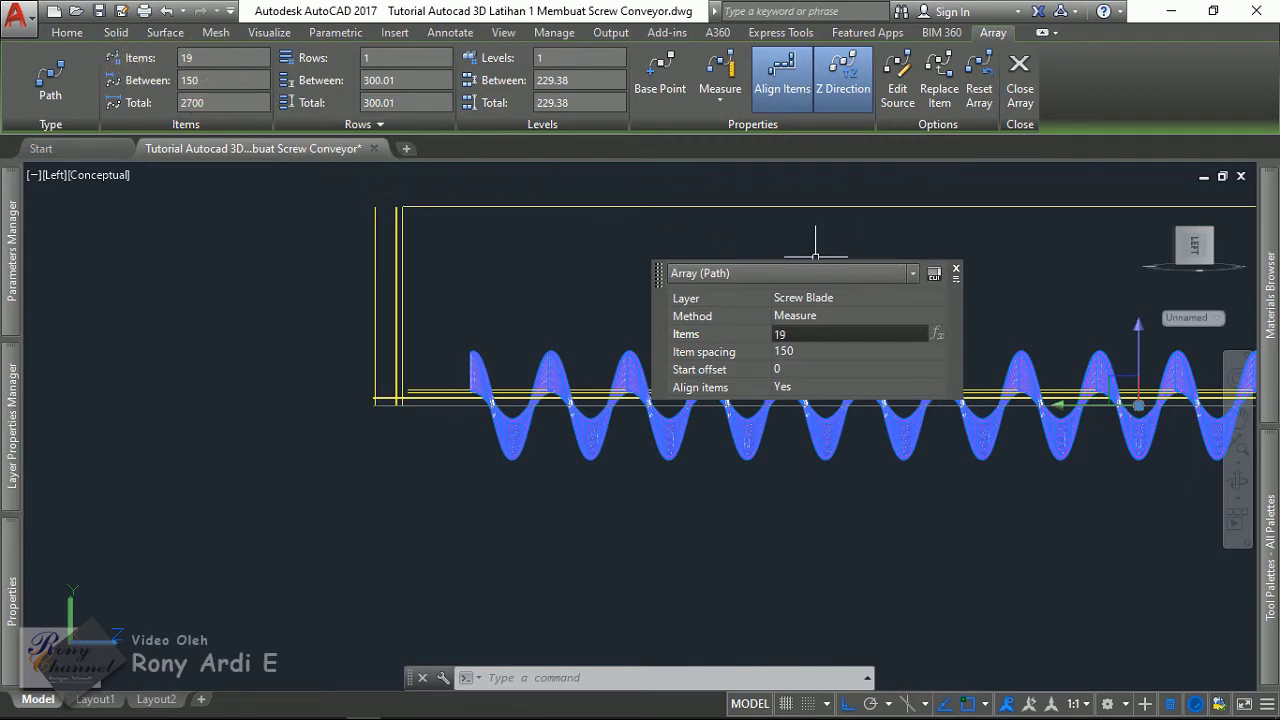
# - Exit array editing, reselect the 19-blade array and zoom around to inspect it
pyautogui.press('Escape')
pyautogui.scroll(-3, 591, 286)
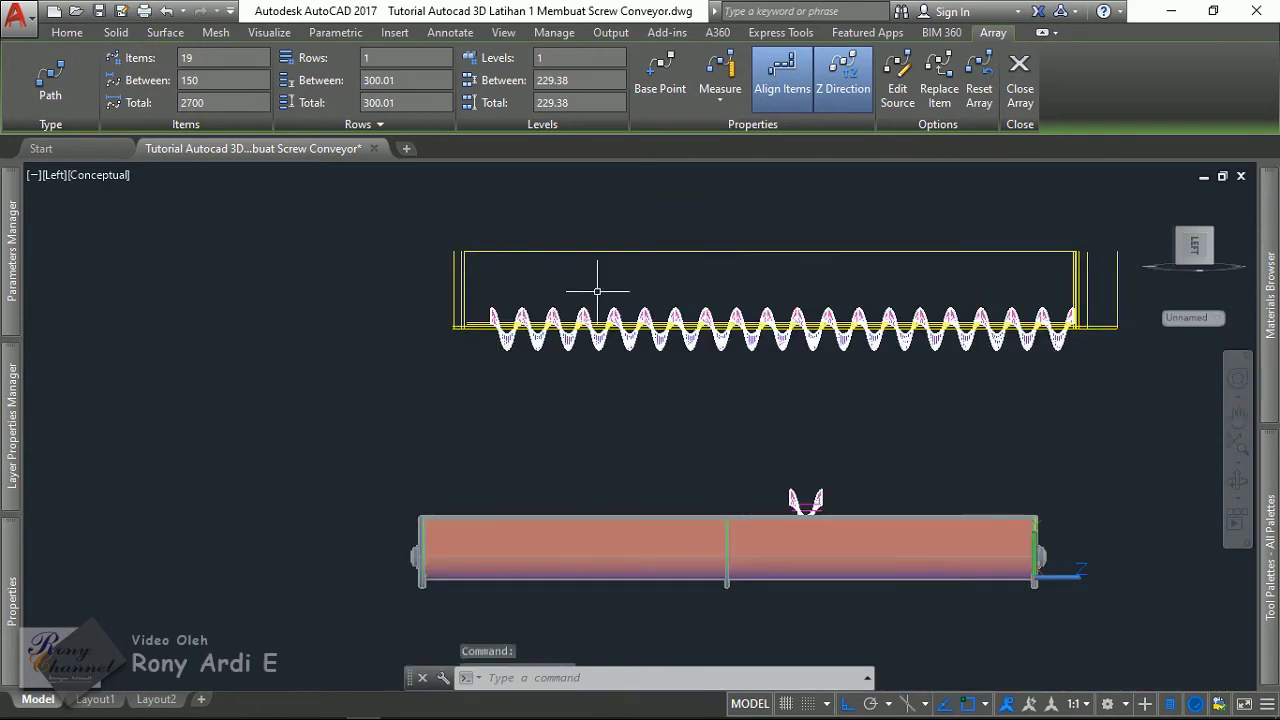
pyautogui.scroll(3, 1135, 390)
pyautogui.click(1135, 390)
pyautogui.scroll(-2, 1010, 425)
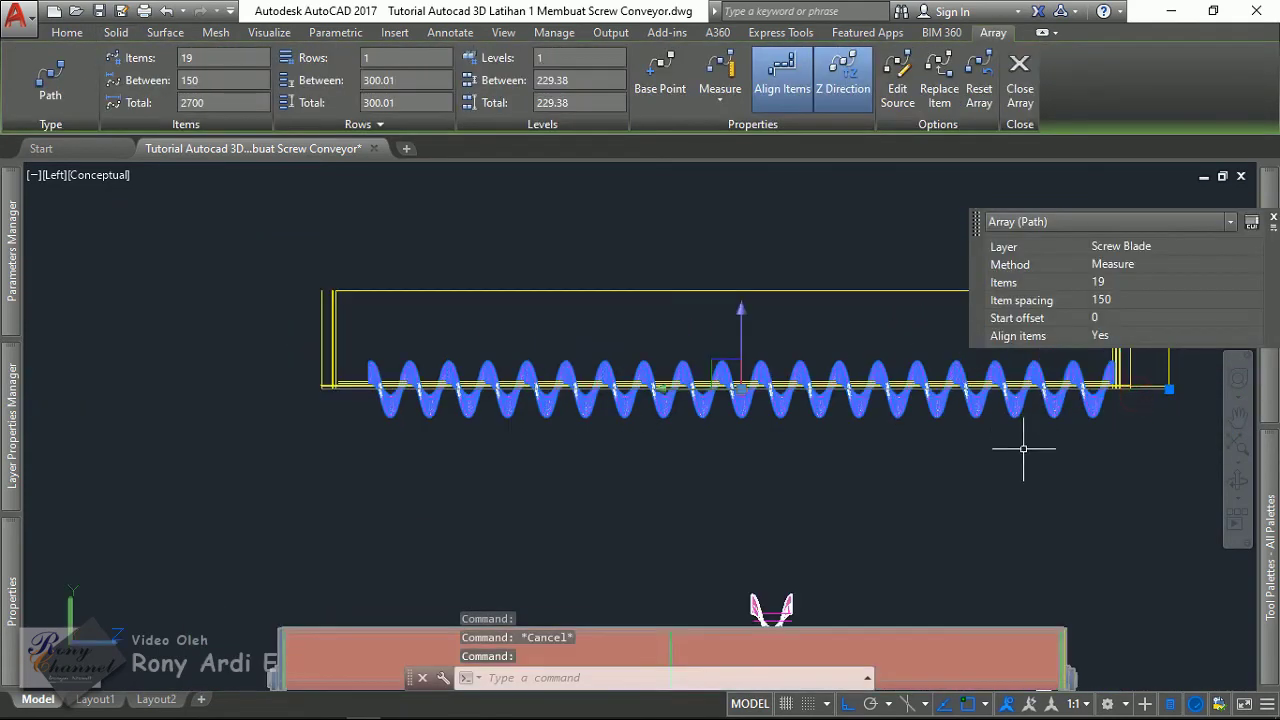
pyautogui.scroll(3, 357, 390)
pyautogui.scroll(3, 350, 365)
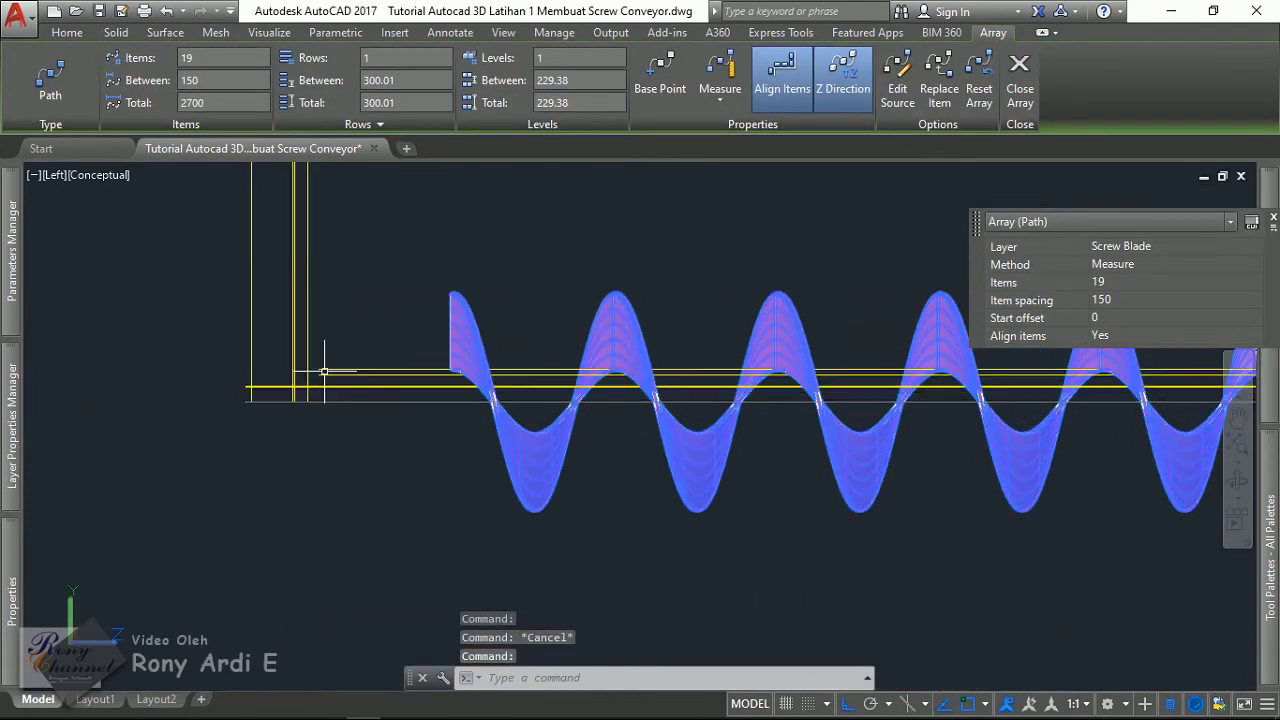
pyautogui.scroll(2, 357, 371)
pyautogui.scroll(-5, 490, 372)
pyautogui.scroll(3, 880, 380)
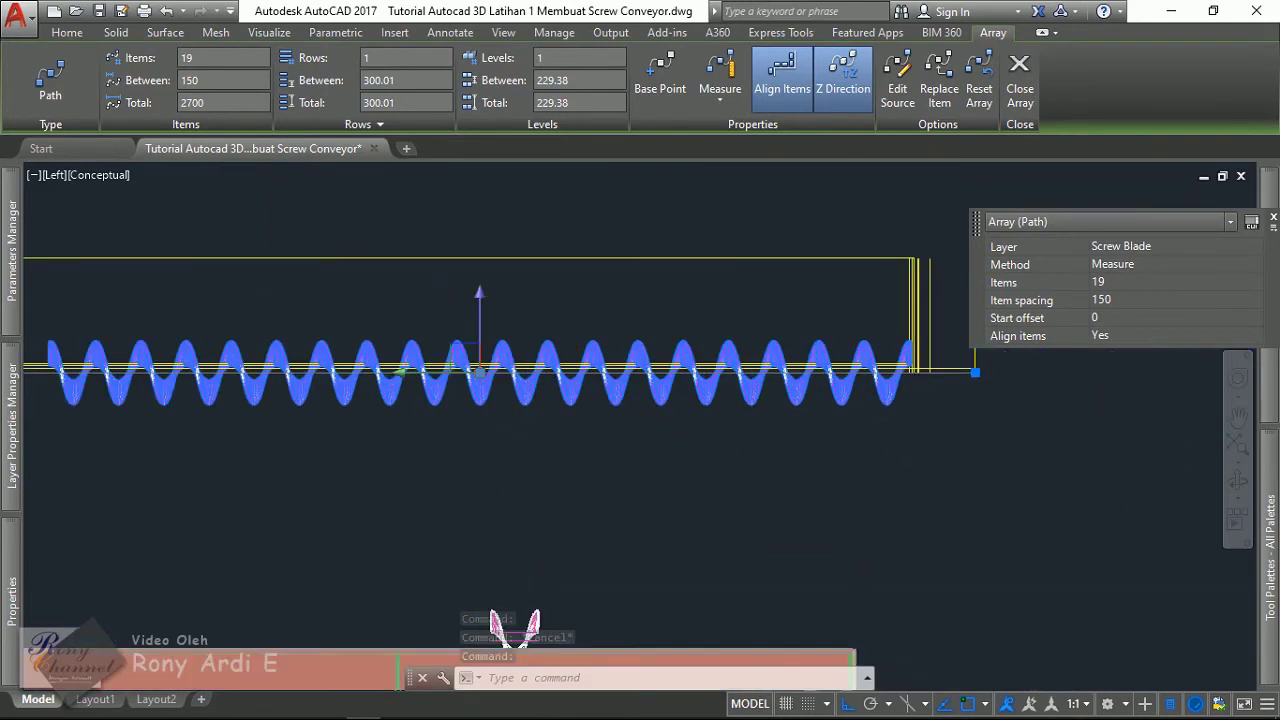
pyautogui.scroll(3, 862, 376)
pyautogui.scroll(-5, 862, 376)
pyautogui.scroll(3, 677, 389)
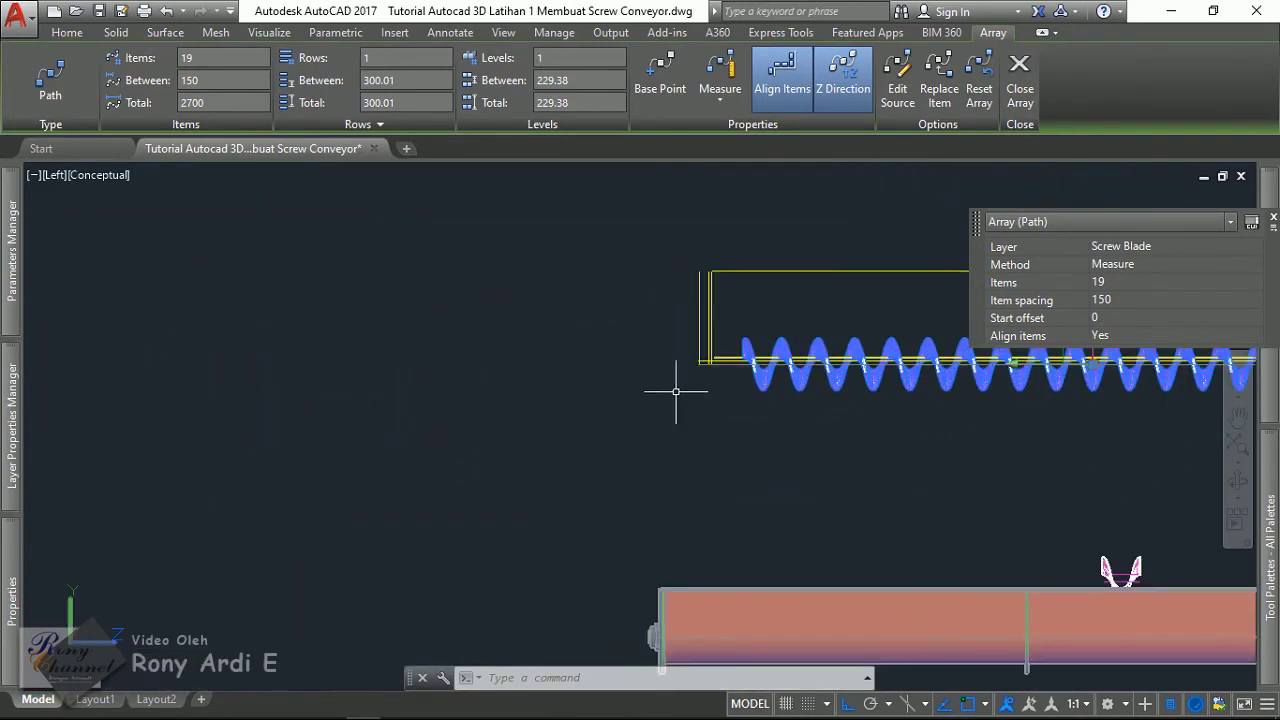
pyautogui.scroll(2, 790, 325)
pyautogui.scroll(1, 709, 340)
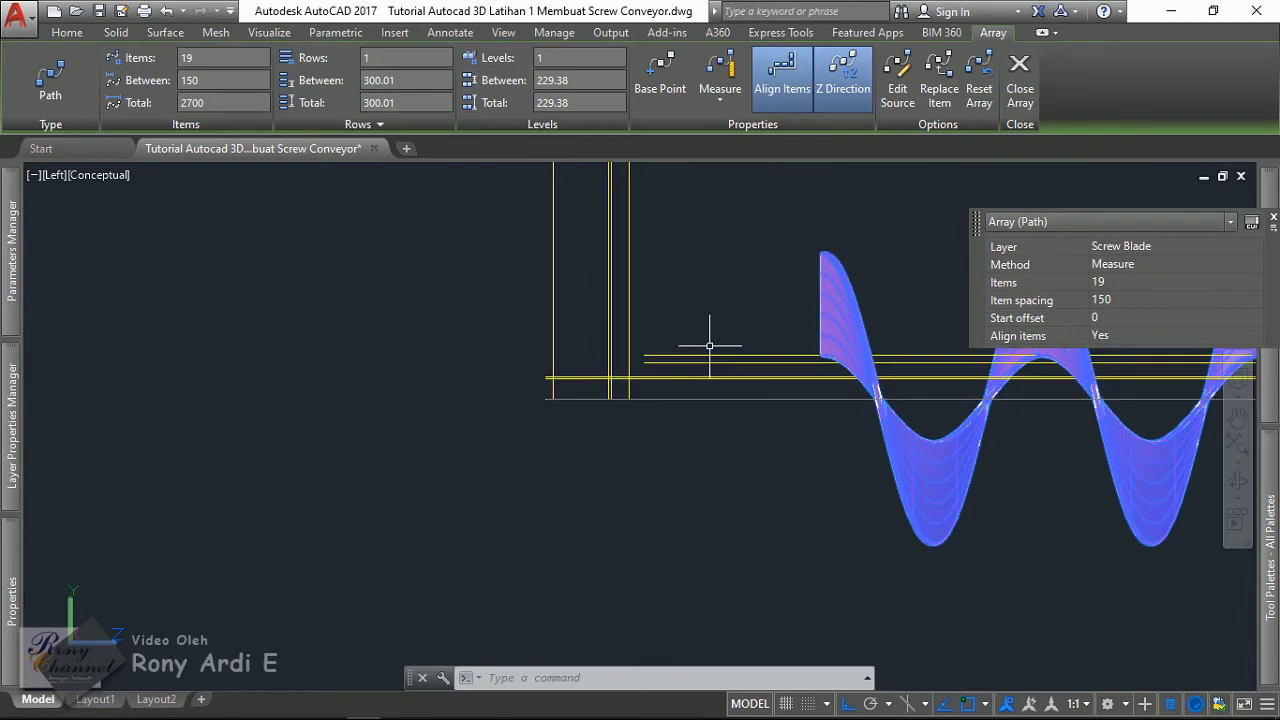
pyautogui.scroll(-2, 690, 352)
pyautogui.scroll(-2, 675, 360)
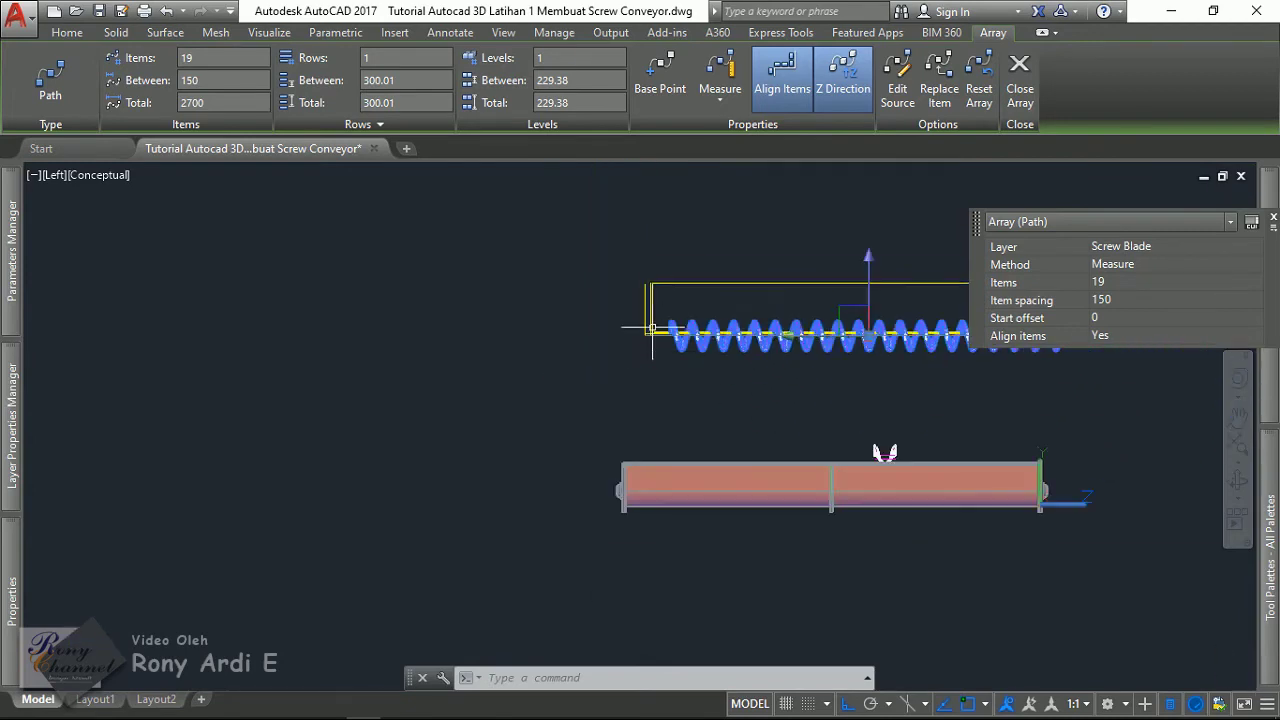
pyautogui.scroll(1, 658, 369)
pyautogui.scroll(5, 694, 375)
pyautogui.scroll(-3, 695, 290)
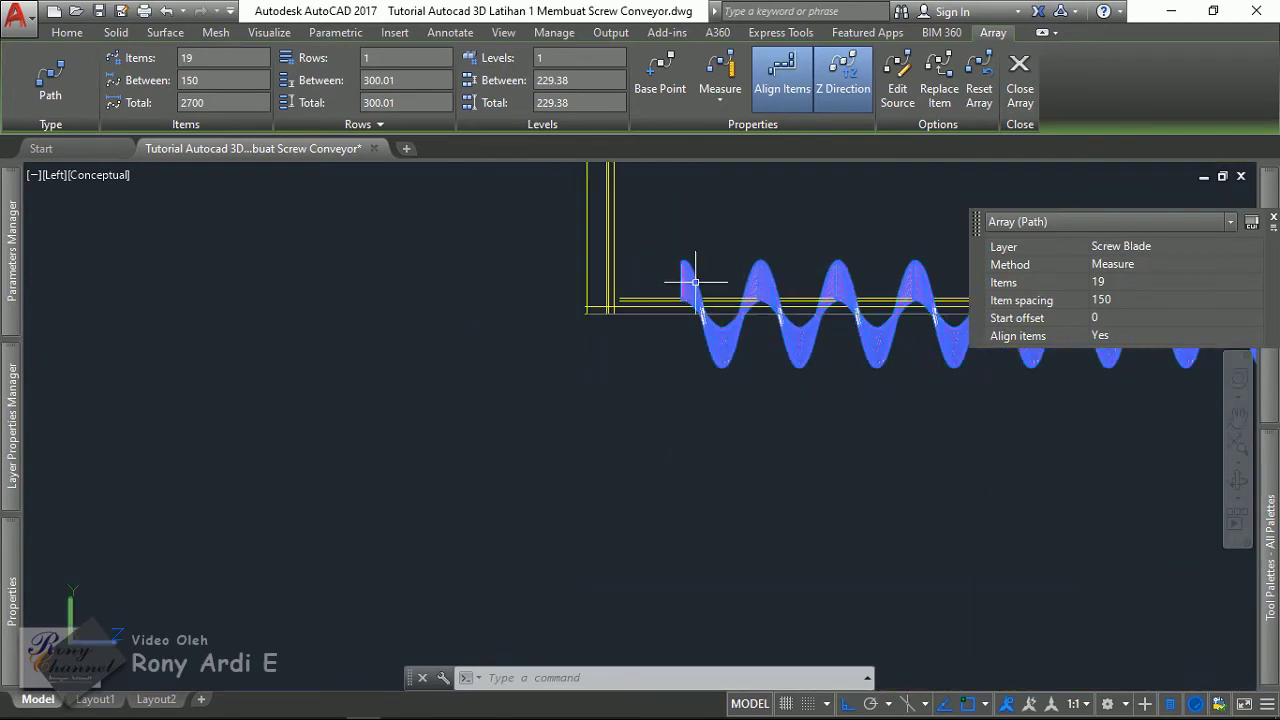
pyautogui.scroll(5, 680, 277)
pyautogui.scroll(-4, 671, 328)
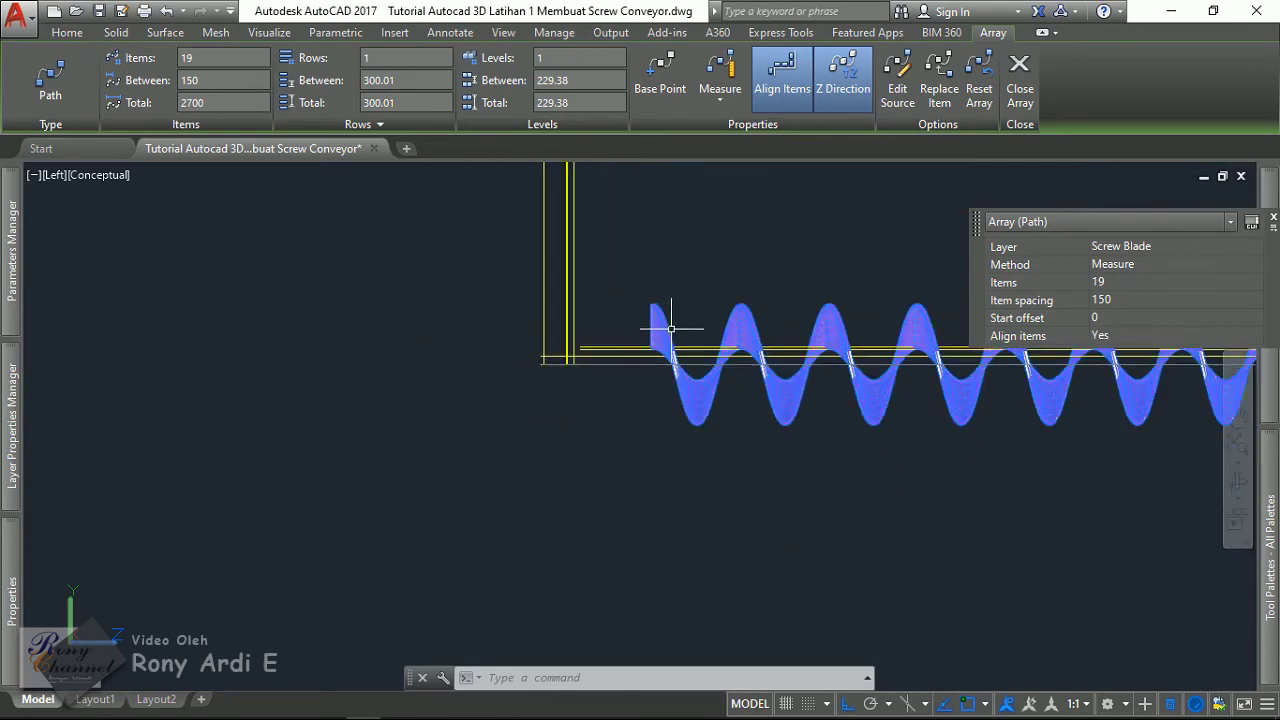
# - Start a trial move of the selected blade array, accept the associativity warning, then cancel
pyautogui.click(672, 328)
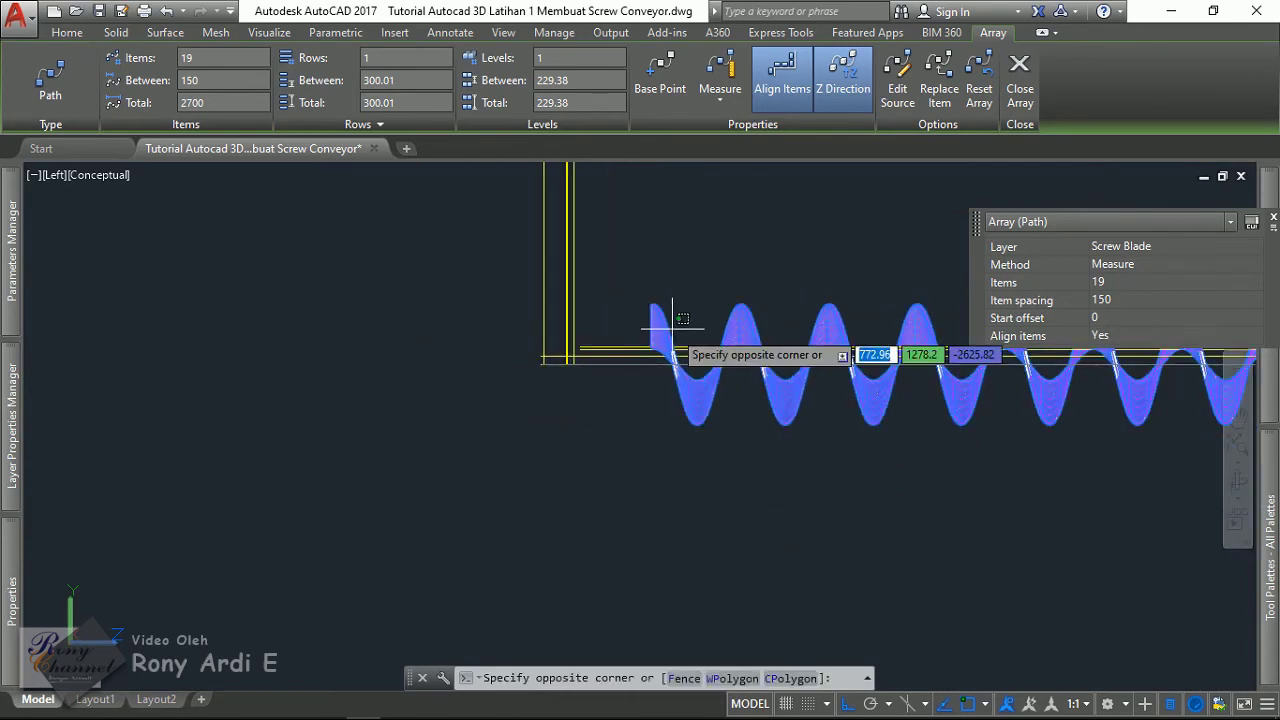
pyautogui.click(679, 530)
pyautogui.write('m')
pyautogui.press('Return')
pyautogui.click(690, 488)
pyautogui.click(682, 494)
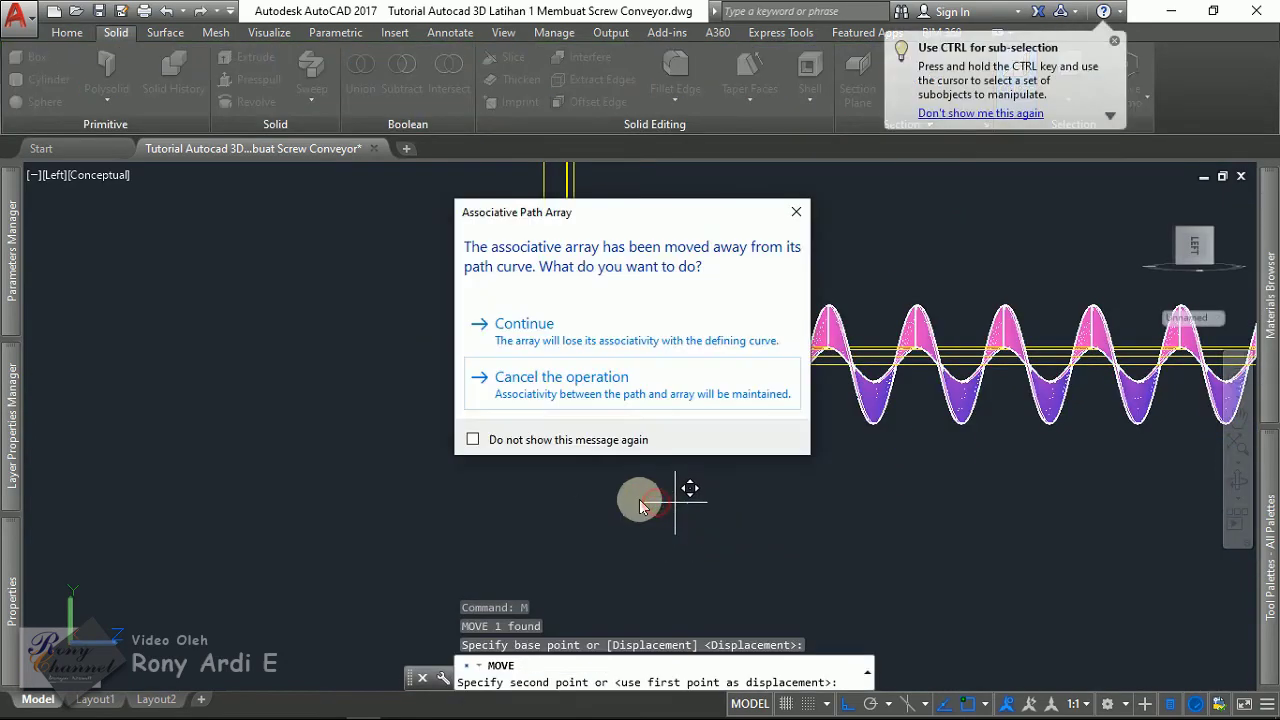
pyautogui.click(545, 343)
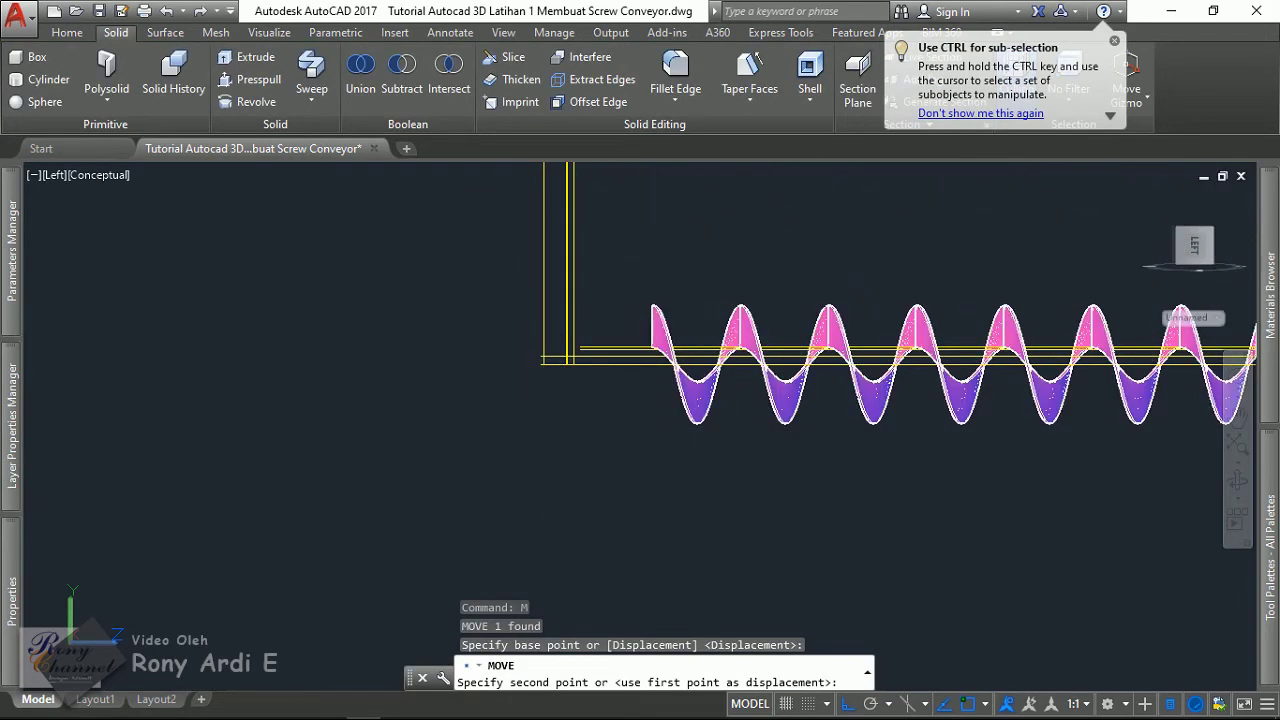
pyautogui.press('Escape')
pyautogui.press('Escape')
# - Switch to the Bottom view and then back to the Left view
pyautogui.click(52, 175)
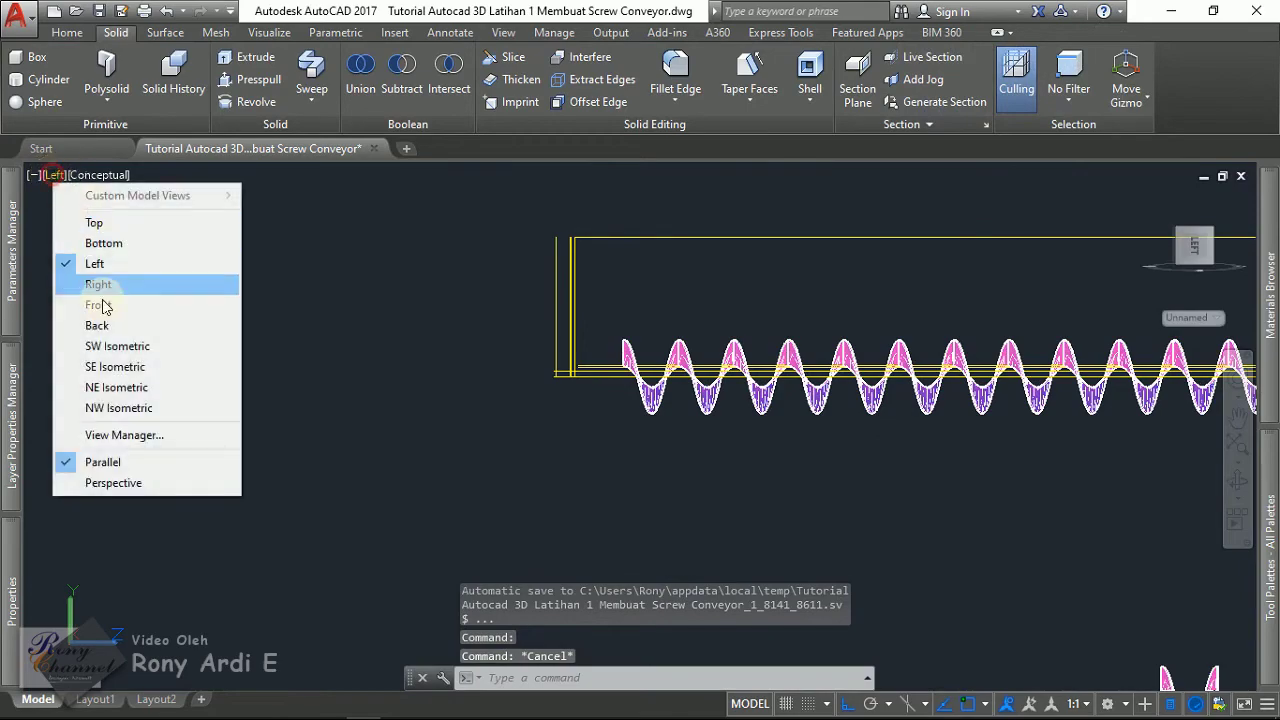
pyautogui.click(104, 244)
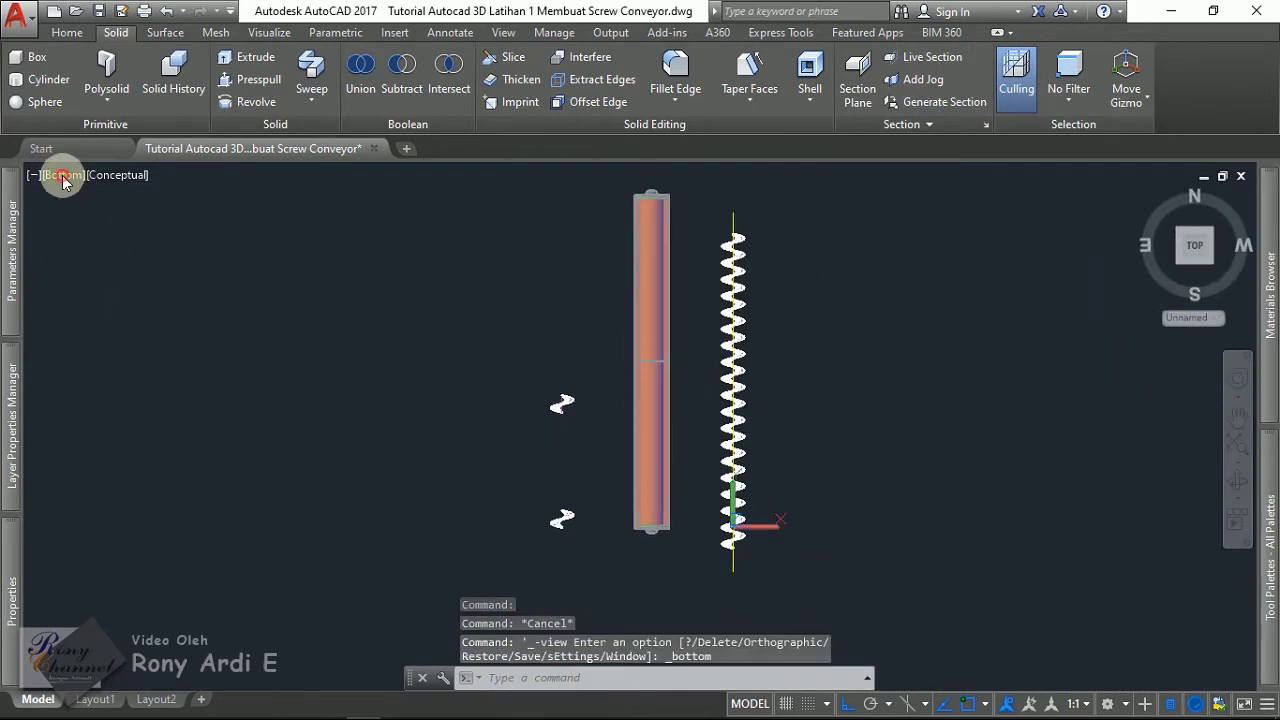
pyautogui.click(52, 175)
pyautogui.click(104, 264)
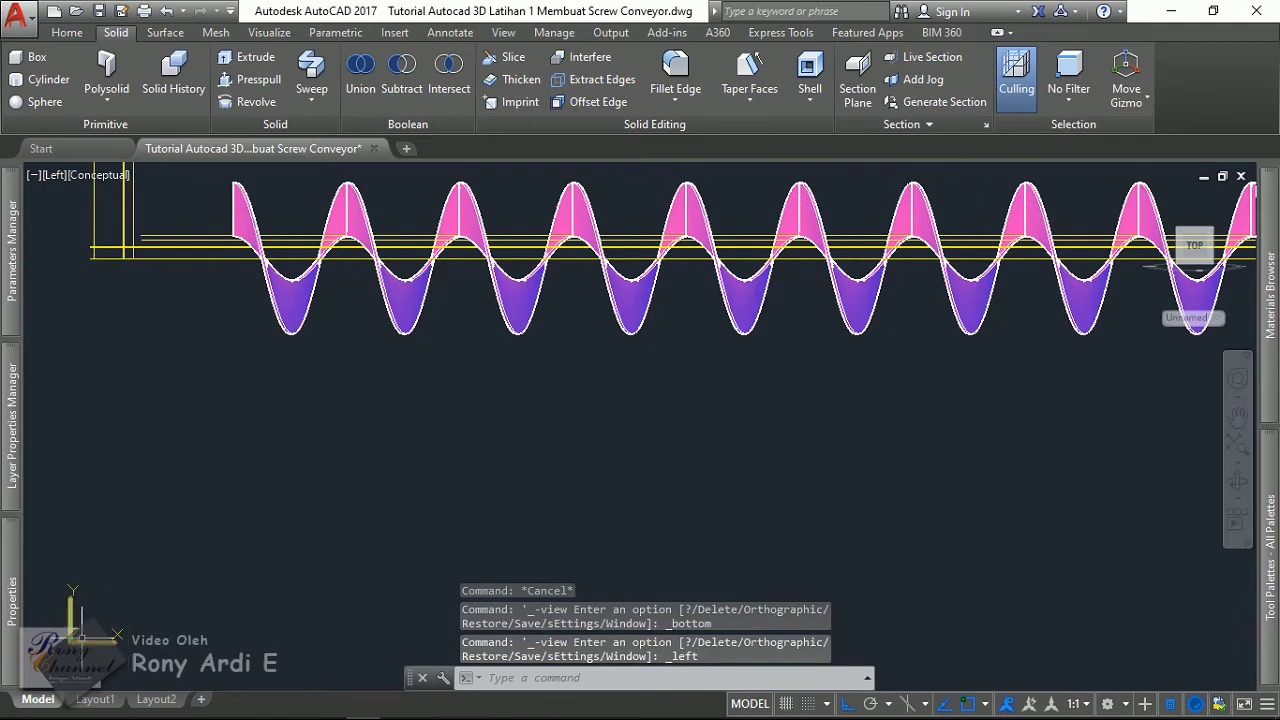
# - Move the screw blade array 50 units to the left, accepting the associativity loss
pyautogui.click(560, 380)
pyautogui.click(302, 288)
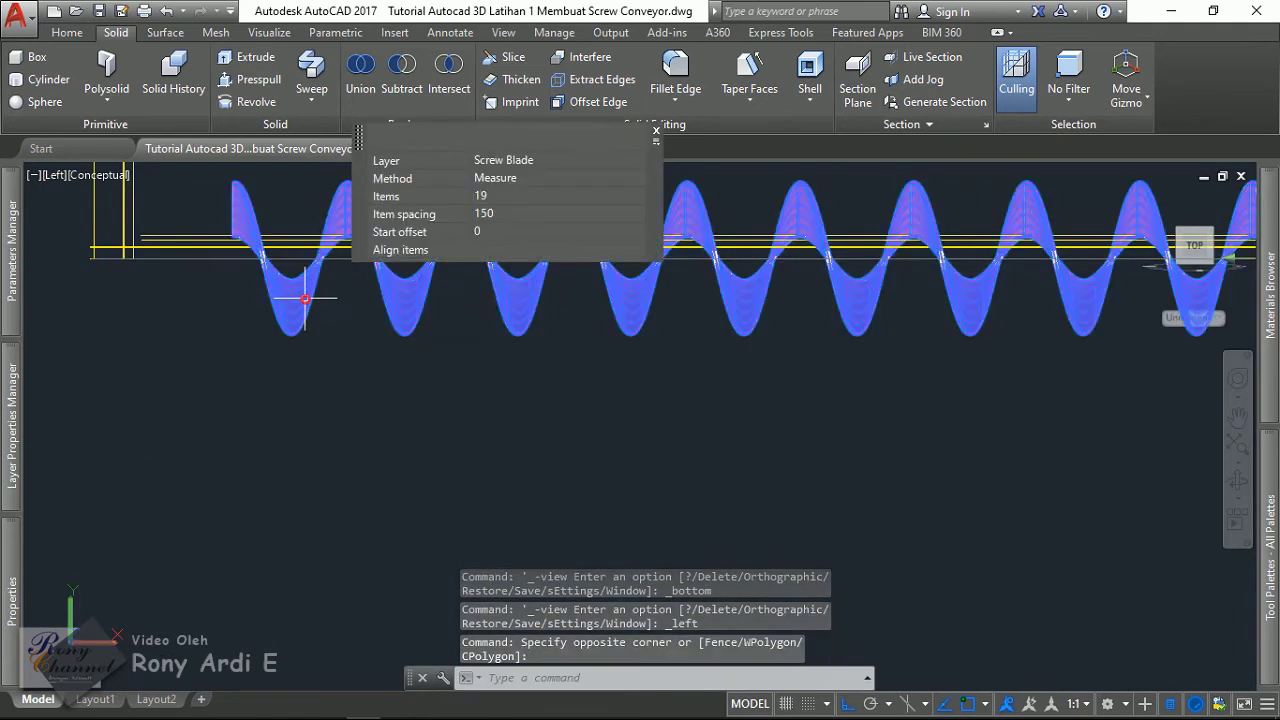
pyautogui.write('m')
pyautogui.press('Return')
pyautogui.click(500, 409)
pyautogui.click(386, 414)
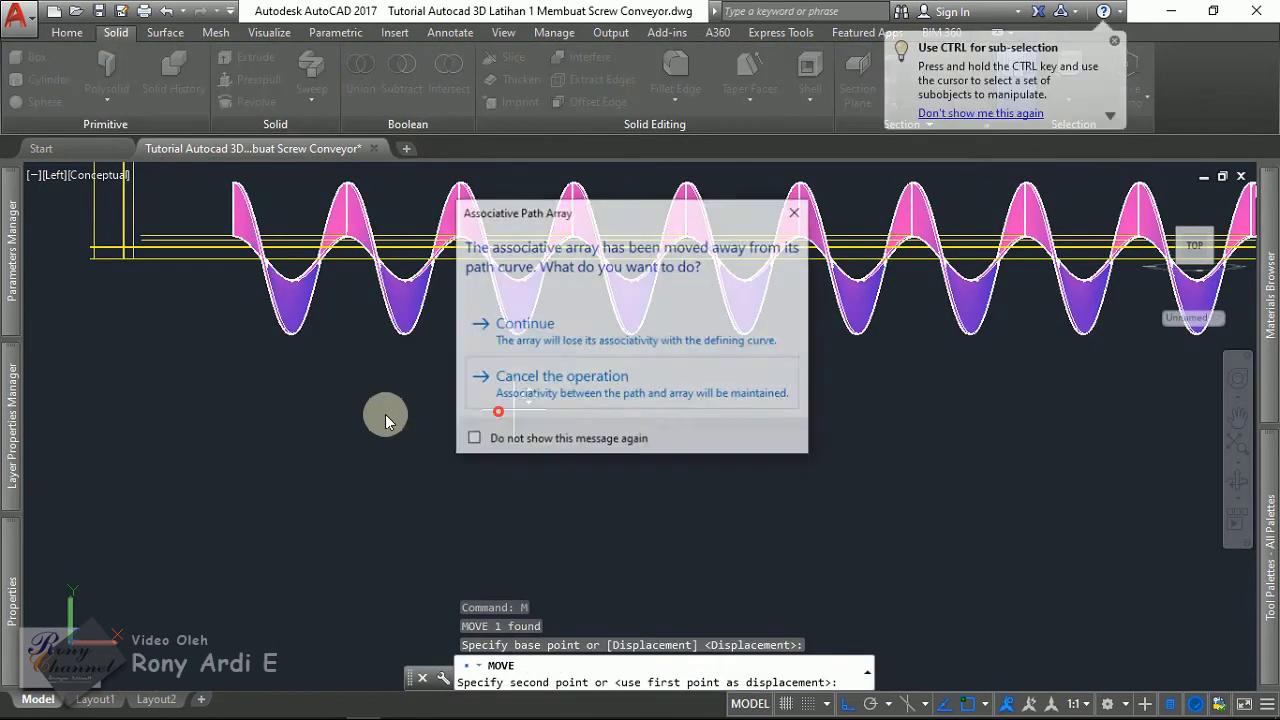
pyautogui.click(510, 335)
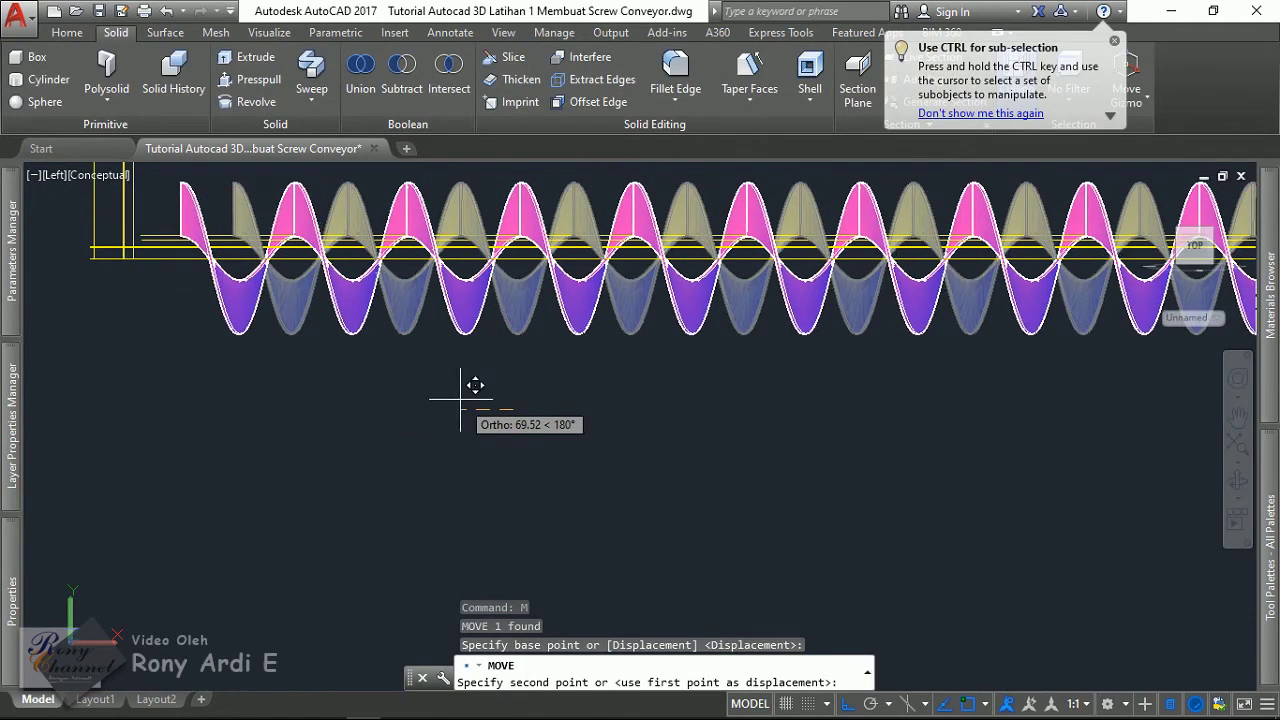
pyautogui.write('5')
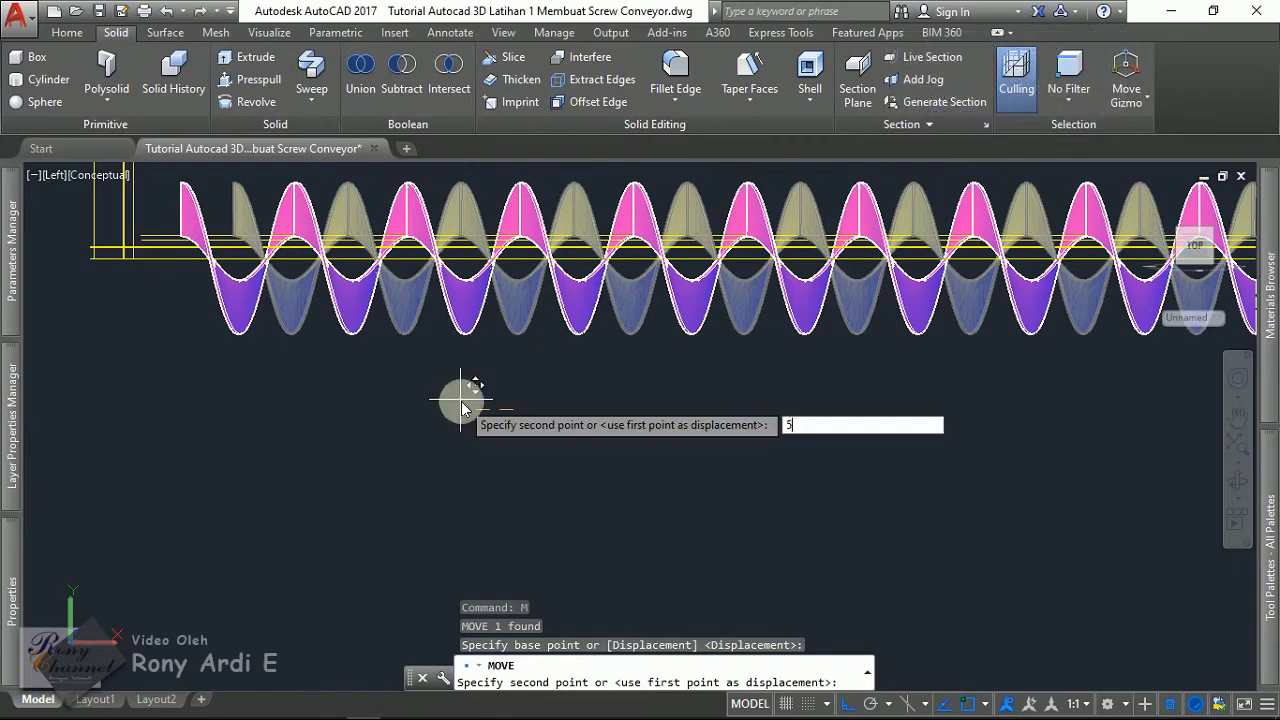
pyautogui.write('0')
pyautogui.press('Return')
pyautogui.press('Escape')
pyautogui.scroll(-5, 461, 403)
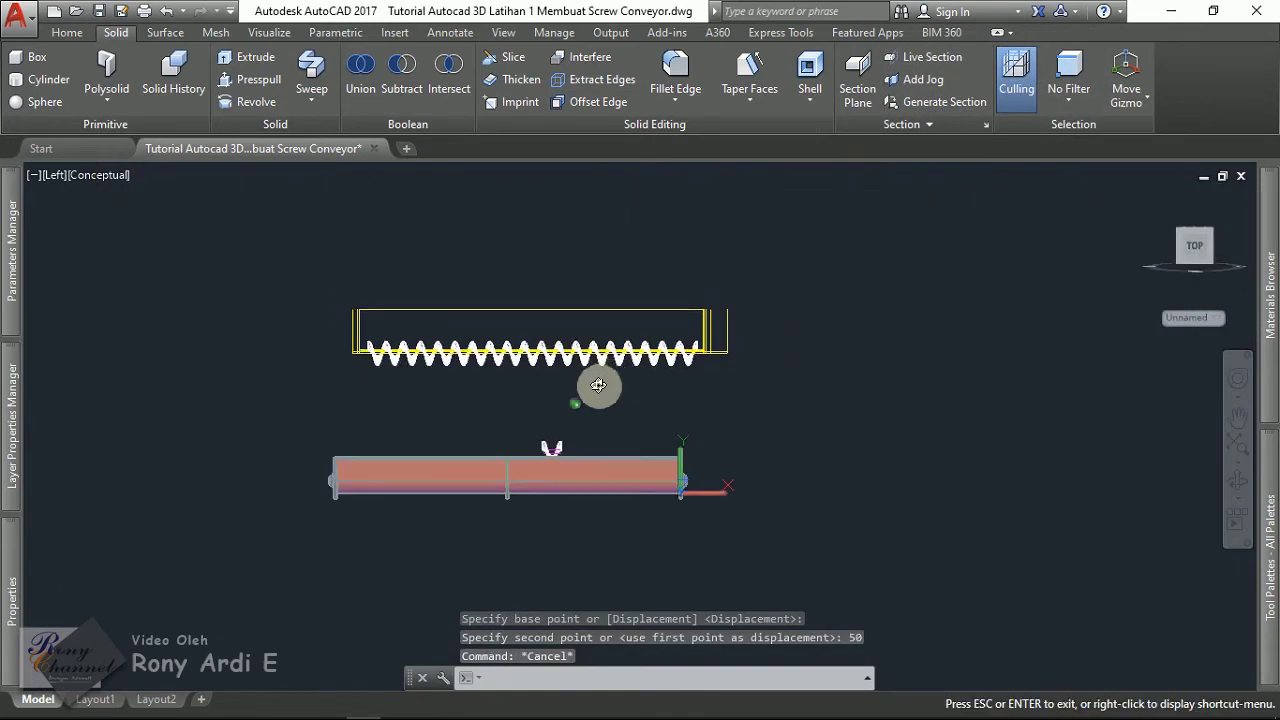
# - Erase the small and right stray blade pieces beside the trough, then open the layer list
pyautogui.moveTo(597, 386)
pyautogui.keyDown('shift'); pyautogui.mouseDown(button='middle')
pyautogui.moveTo(537, 414)
pyautogui.moveTo(604, 432)
pyautogui.mouseUp(button='middle'); pyautogui.keyUp('shift')
pyautogui.click(606, 440)
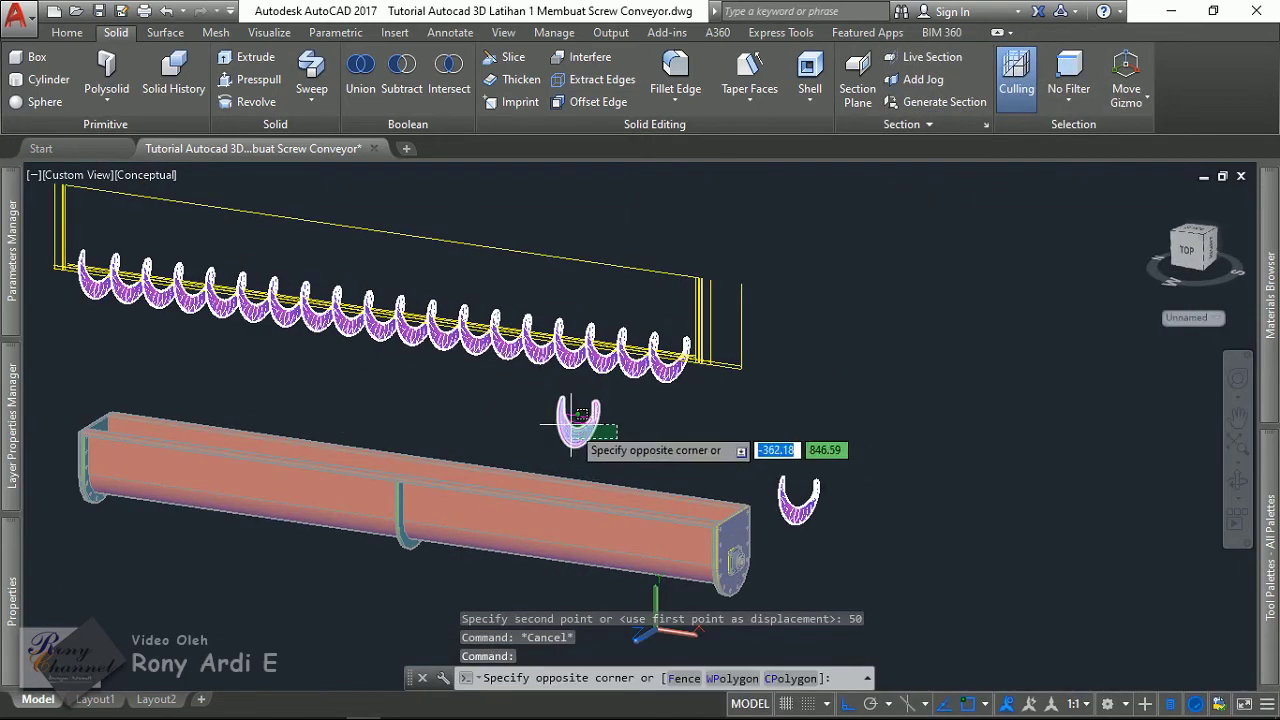
pyautogui.click(538, 395)
pyautogui.press('Delete')
pyautogui.click(891, 521)
pyautogui.click(828, 471)
pyautogui.press('Delete')
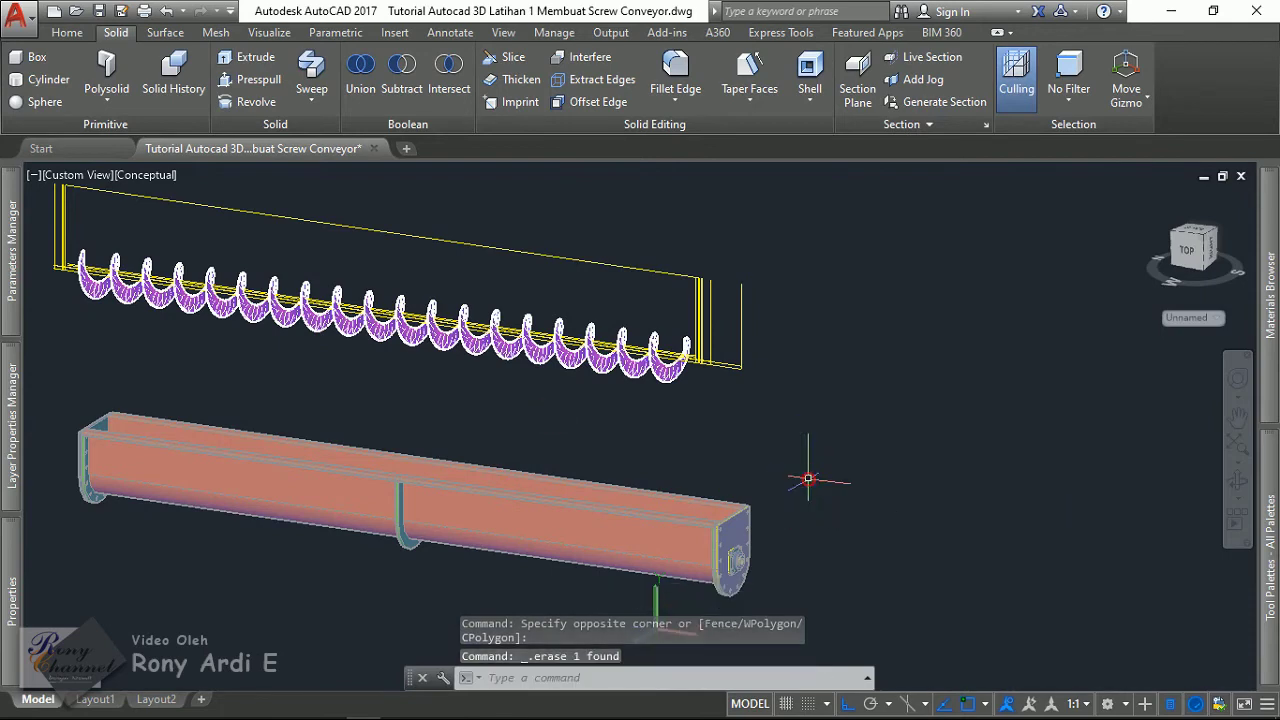
pyautogui.moveTo(686, 443); pyautogui.dragTo(862, 438, button='middle')
pyautogui.click(12, 425)
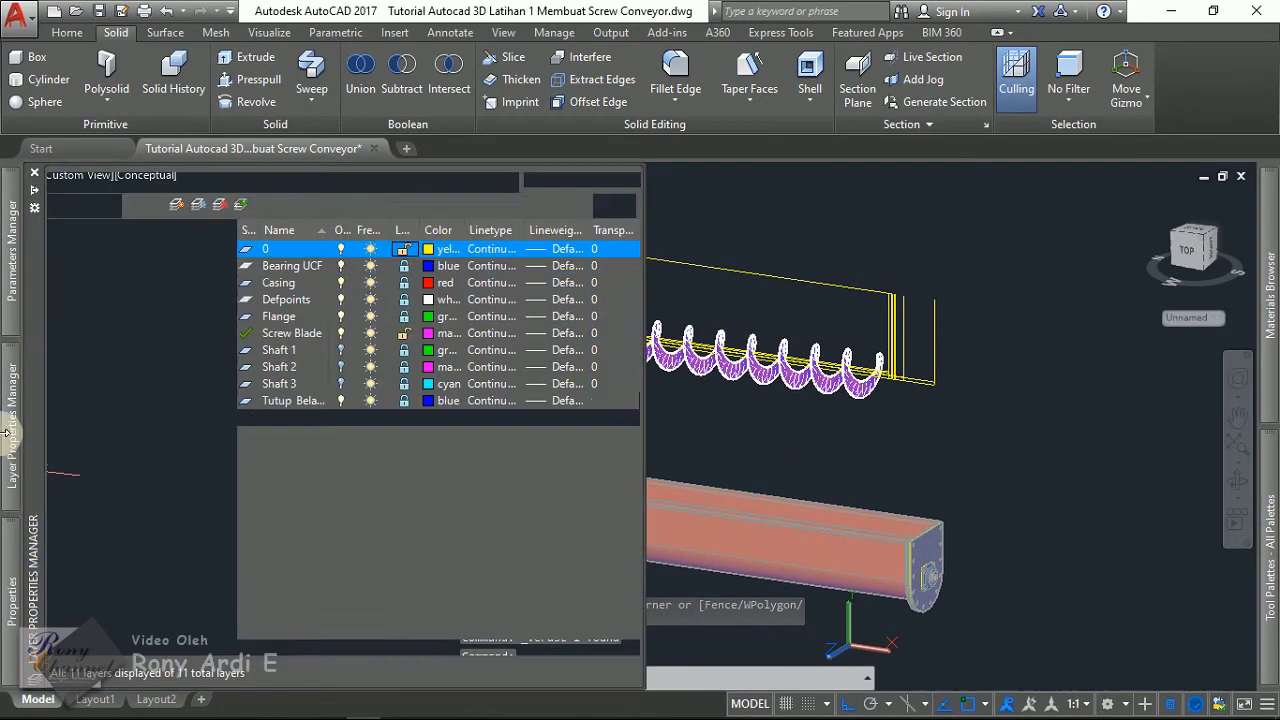
# - Turn on the Shaft 1 layer so the shaft shows again
pyautogui.click(280, 350)
pyautogui.keyDown('shift'); pyautogui.click(285, 383); pyautogui.keyUp('shift')
pyautogui.click(340, 350)
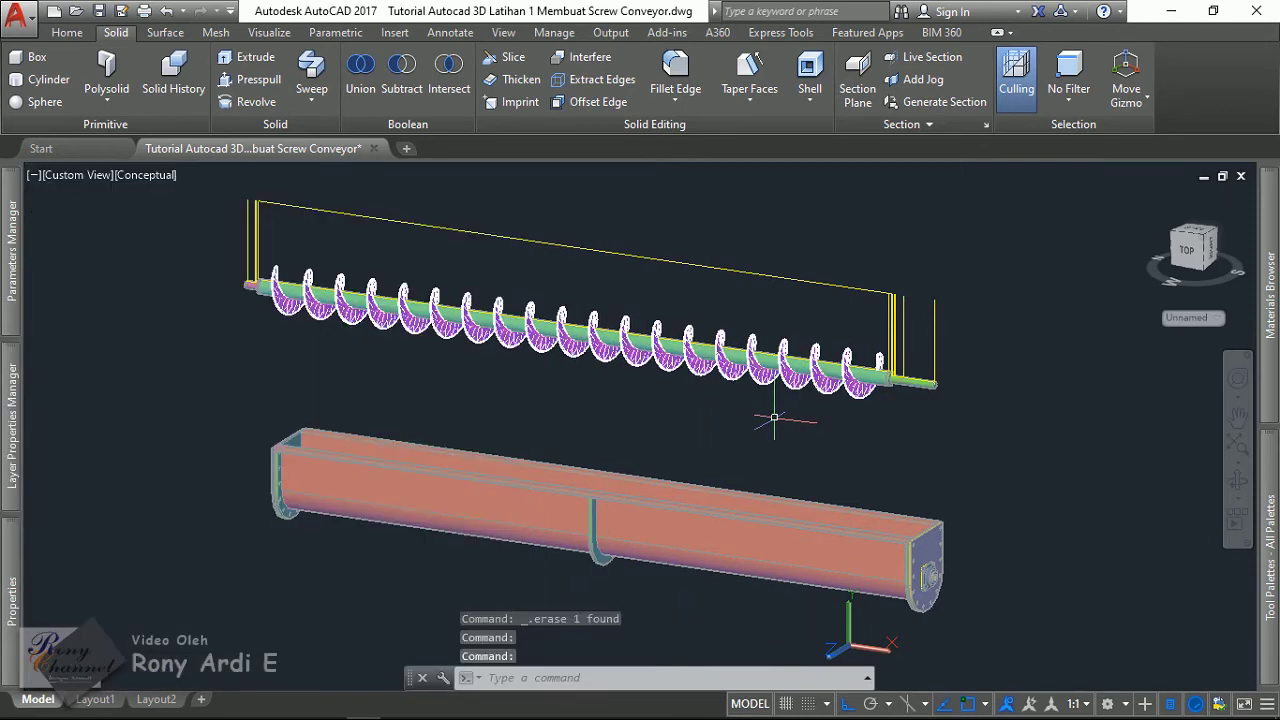
pyautogui.press('Escape')
pyautogui.scroll(2, 287, 258)
pyautogui.scroll(-4, 290, 262)
pyautogui.scroll(1, 333, 300)
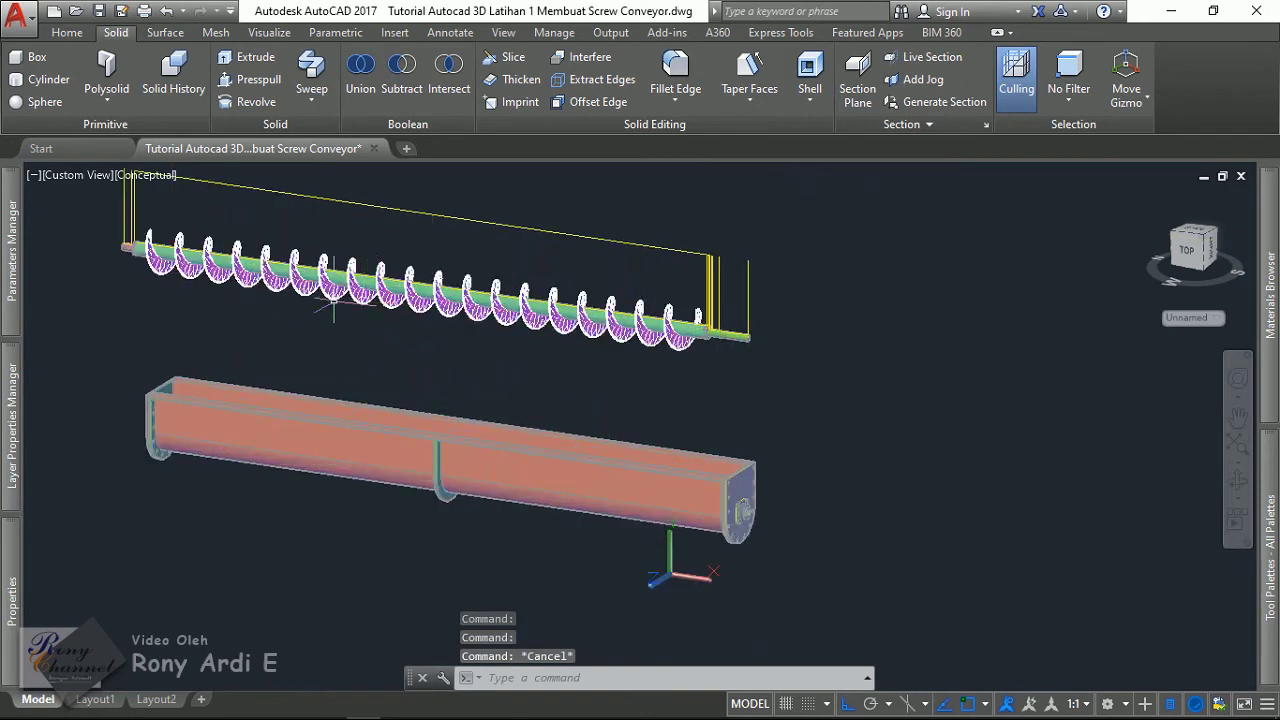
pyautogui.moveTo(12, 420)
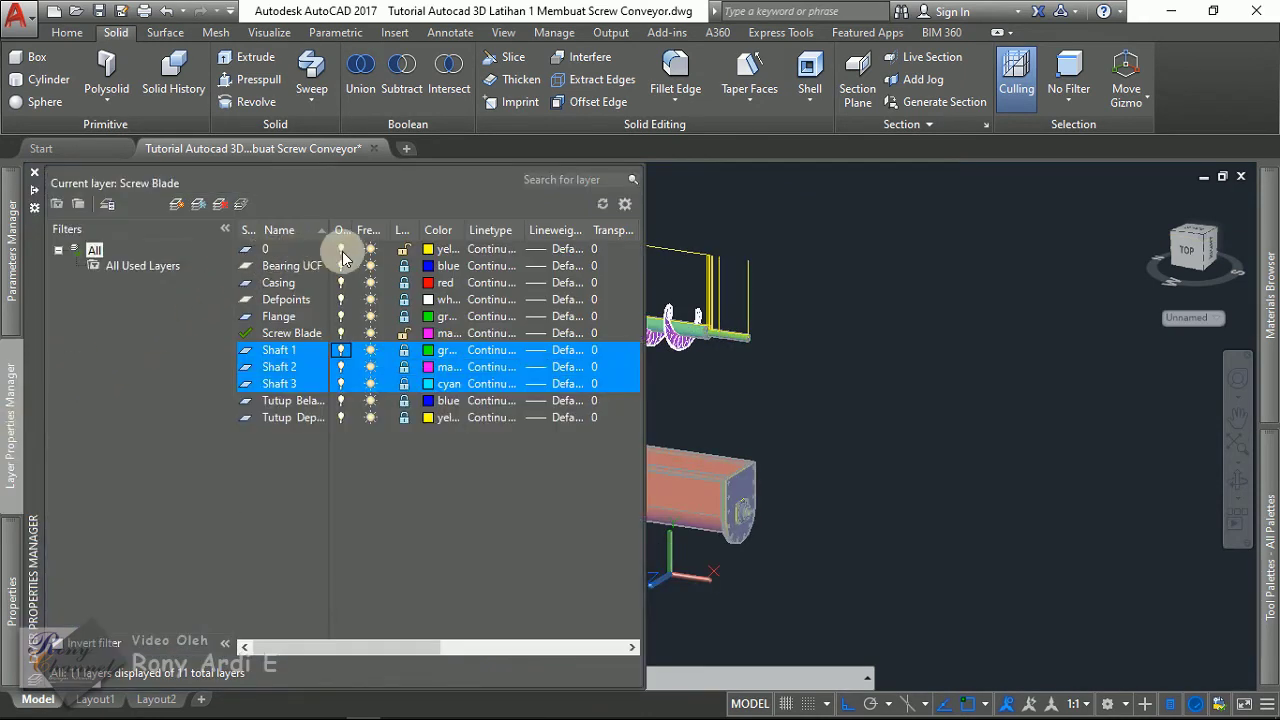
# - Lock layer 0 and unlock the Shaft 1, Shaft 2 and Shaft 3 layers
pyautogui.click(404, 258)
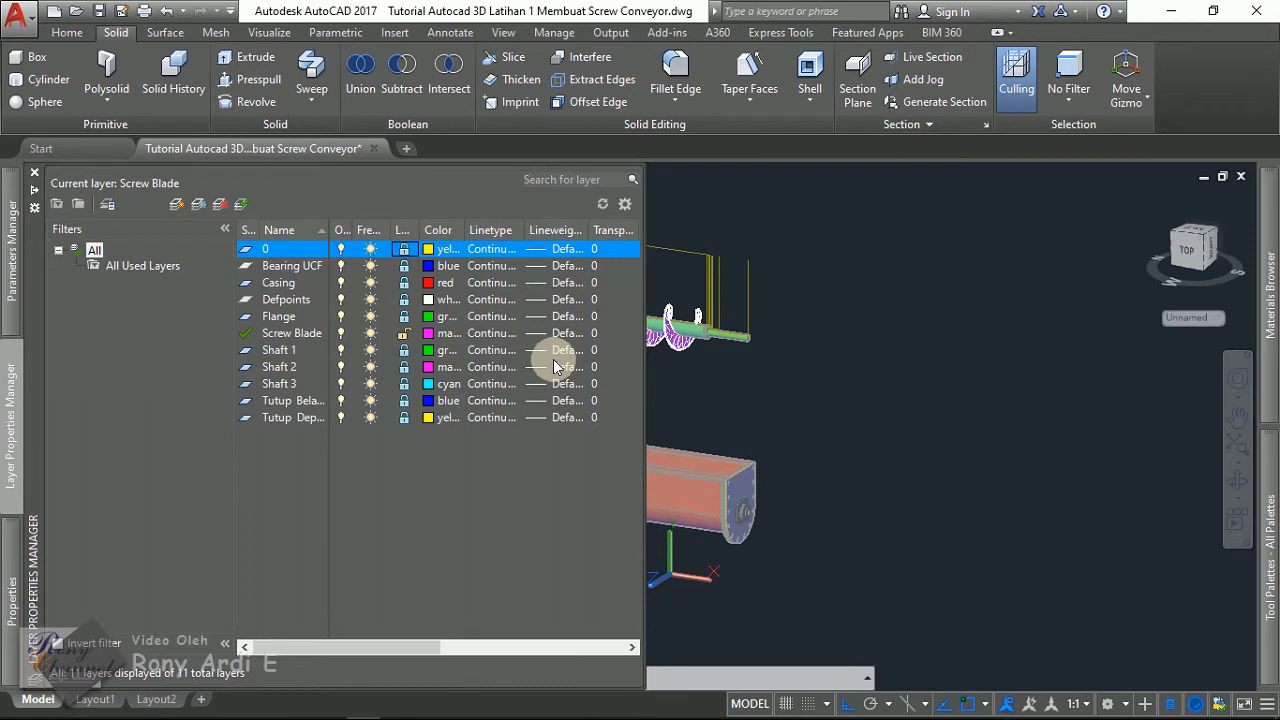
pyautogui.doubleClick(300, 335)
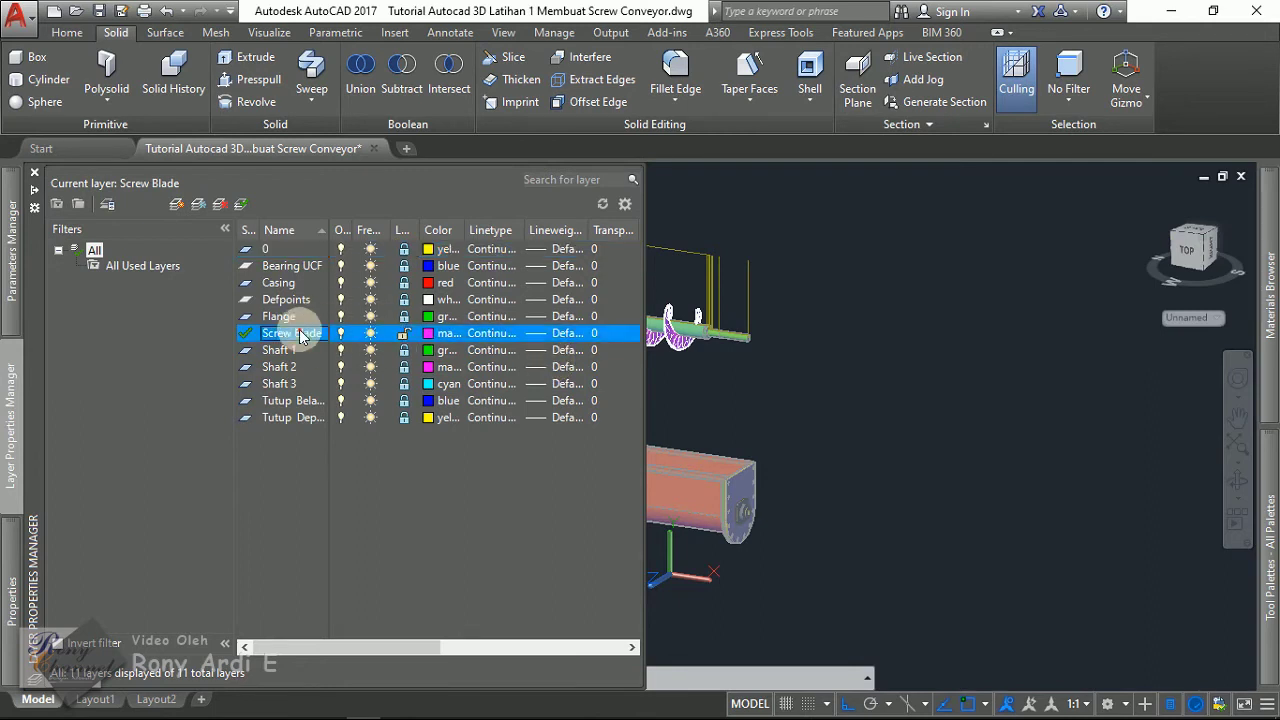
pyautogui.moveTo(295, 350); pyautogui.dragTo(268, 390)
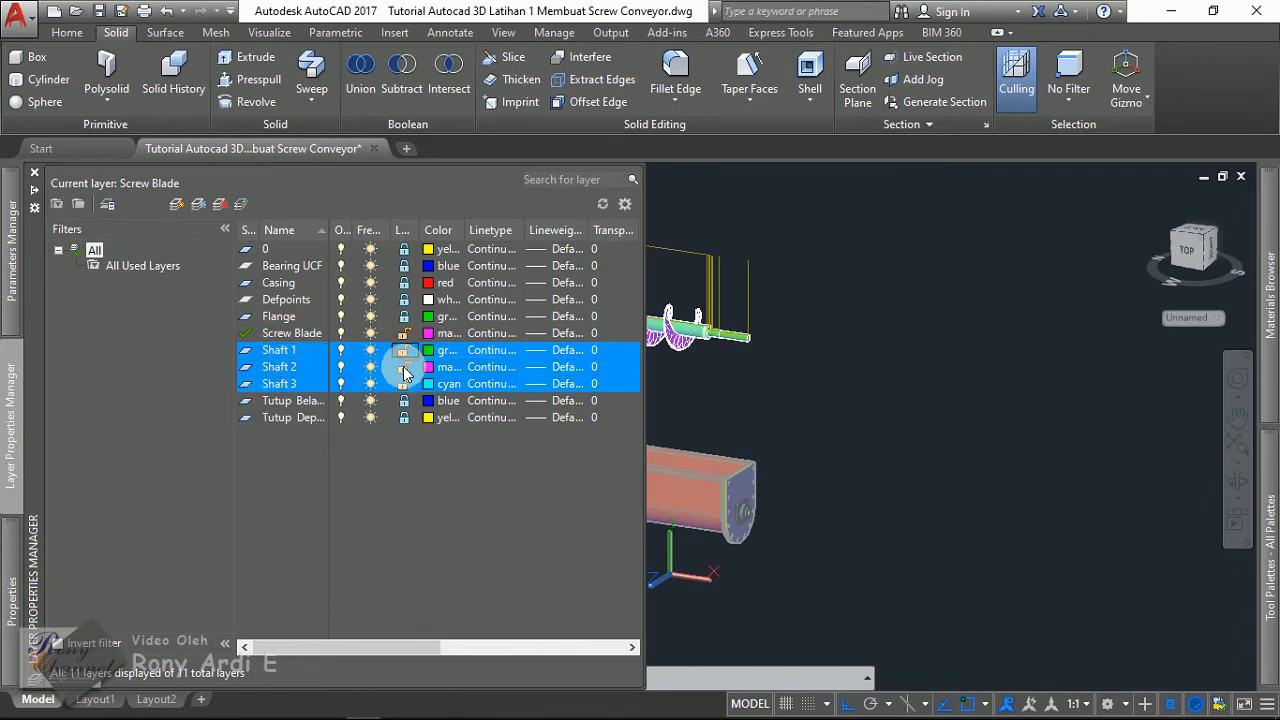
pyautogui.click(403, 367)
# - Window-select the whole screw assembly and start the MOVE command
pyautogui.scroll(3, 754, 320)
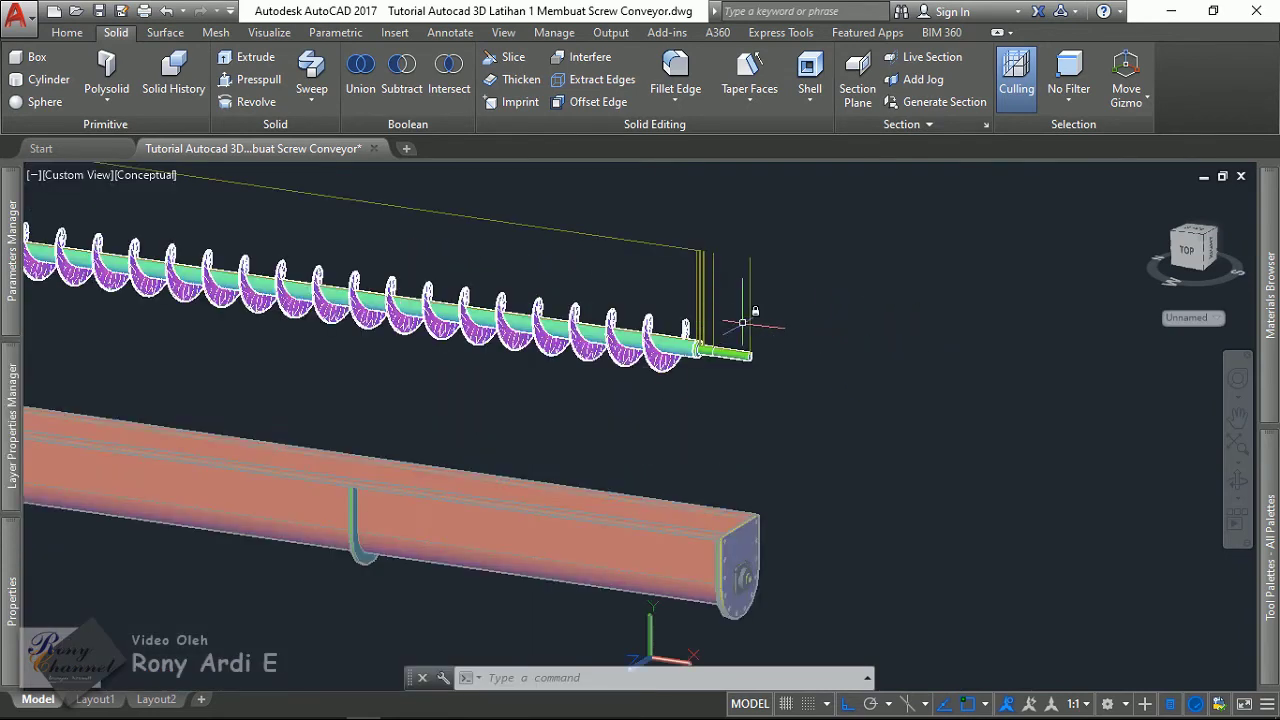
pyautogui.scroll(-3, 754, 320)
pyautogui.scroll(2, 823, 437)
pyautogui.scroll(2, 823, 437)
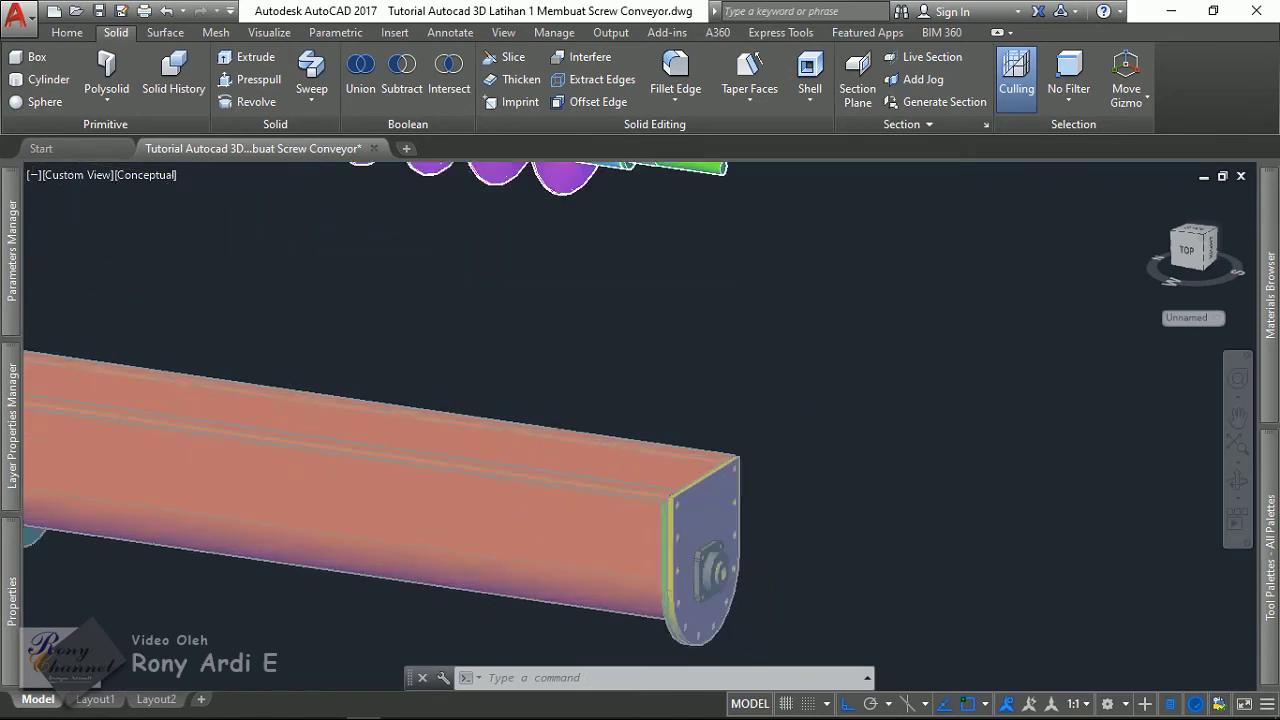
pyautogui.scroll(-1, 744, 434)
pyautogui.scroll(2, 730, 365)
pyautogui.scroll(2, 727, 362)
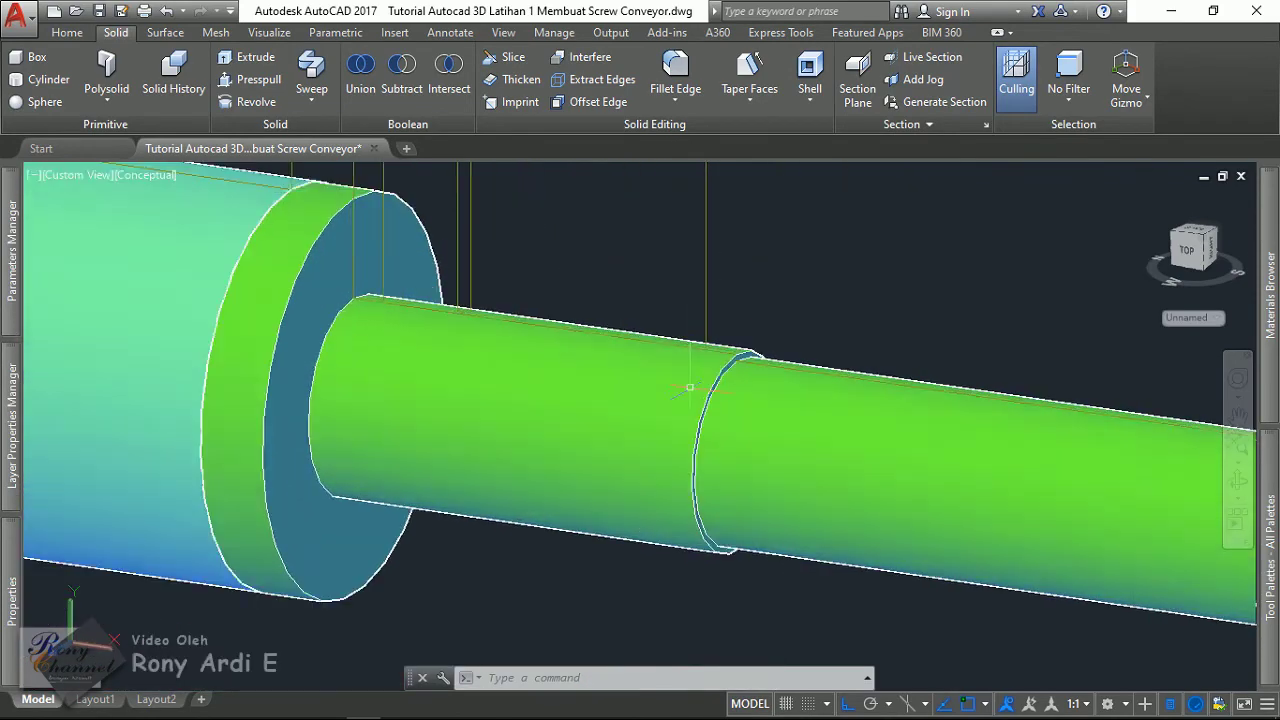
pyautogui.scroll(-1, 727, 362)
pyautogui.scroll(-1, 727, 362)
pyautogui.scroll(2, 727, 362)
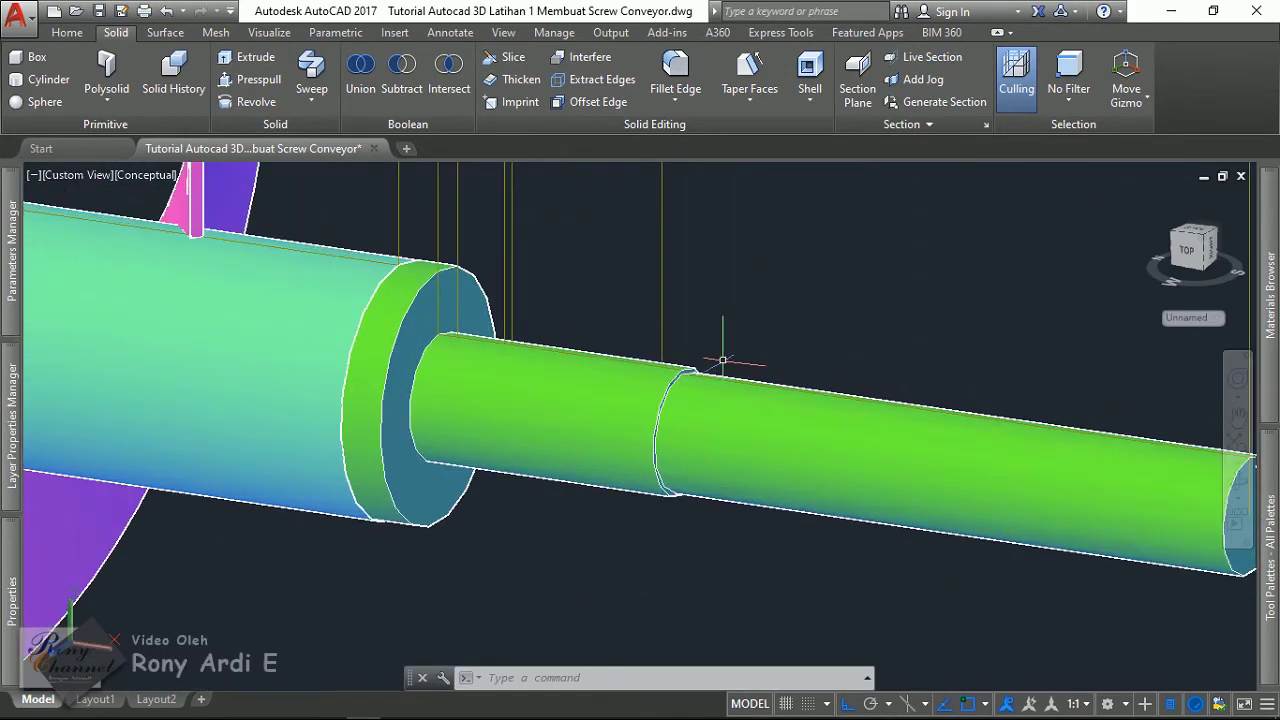
pyautogui.scroll(2, 729, 352)
pyautogui.scroll(1, 731, 347)
pyautogui.scroll(-3, 731, 347)
pyautogui.scroll(2, 740, 360)
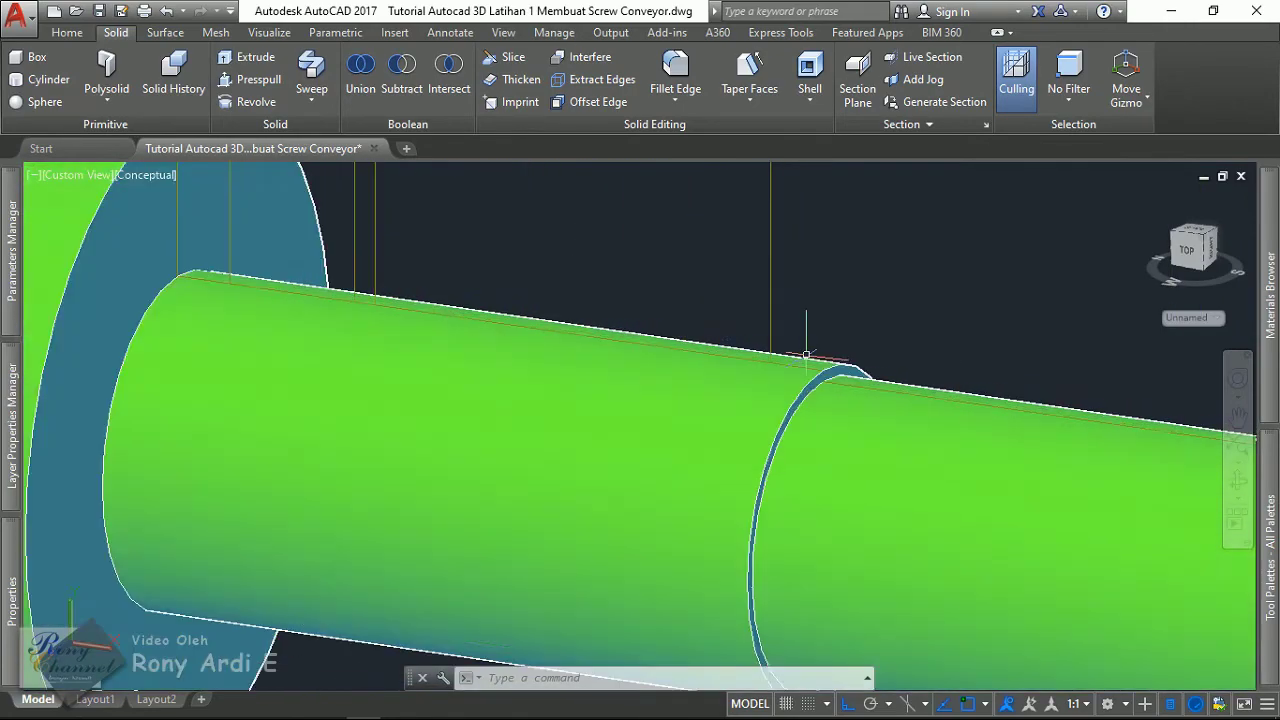
pyautogui.scroll(2, 745, 365)
pyautogui.scroll(1, 753, 371)
pyautogui.scroll(-2, 753, 371)
pyautogui.scroll(-1, 750, 370)
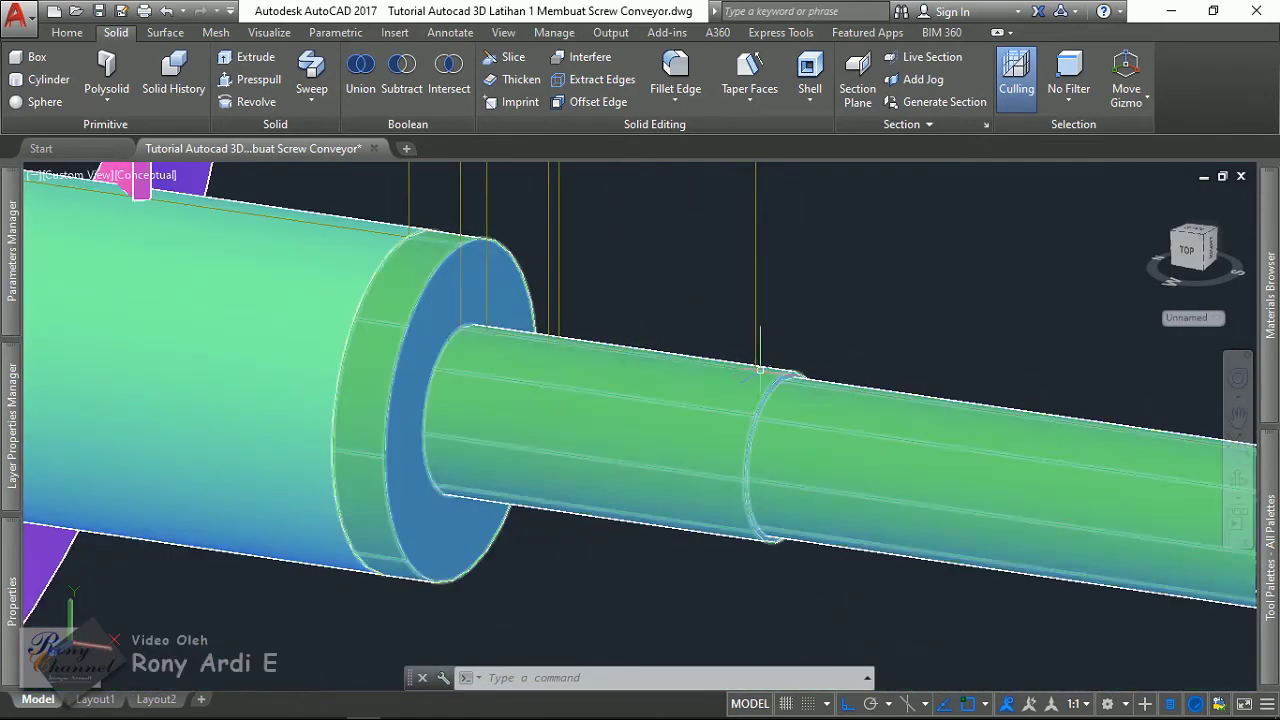
pyautogui.scroll(-2, 740, 368)
pyautogui.scroll(-1, 729, 367)
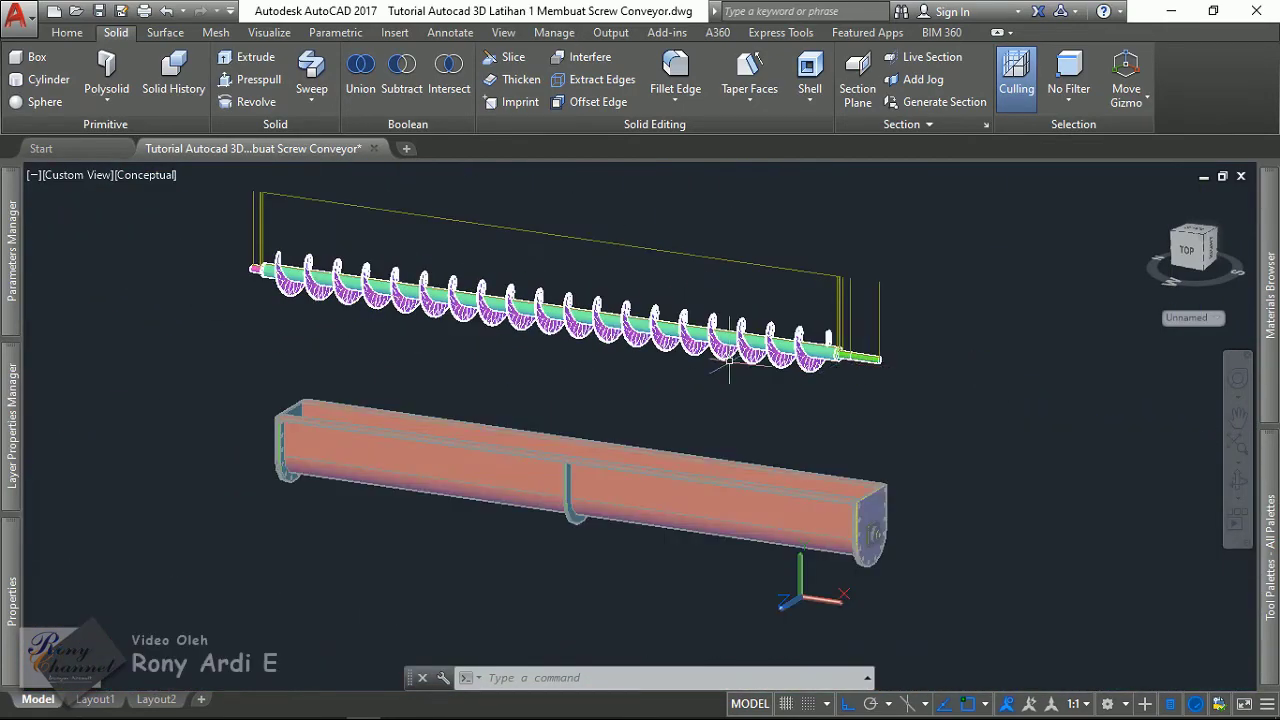
pyautogui.click(208, 247)
pyautogui.click(1012, 432)
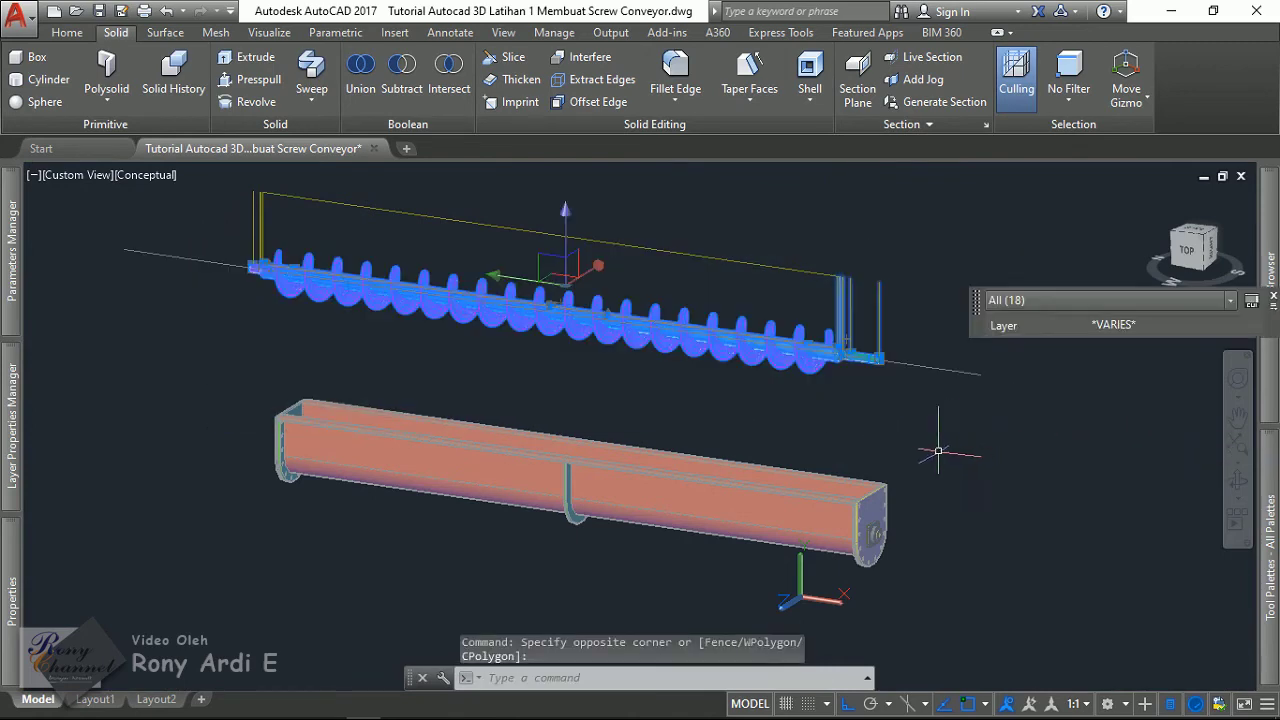
pyautogui.write('m')
pyautogui.press('Return')
# - Snap the move's base point to the shaft end's centre, accepting the associativity warning
pyautogui.scroll(3, 842, 355)
pyautogui.scroll(3, 885, 380)
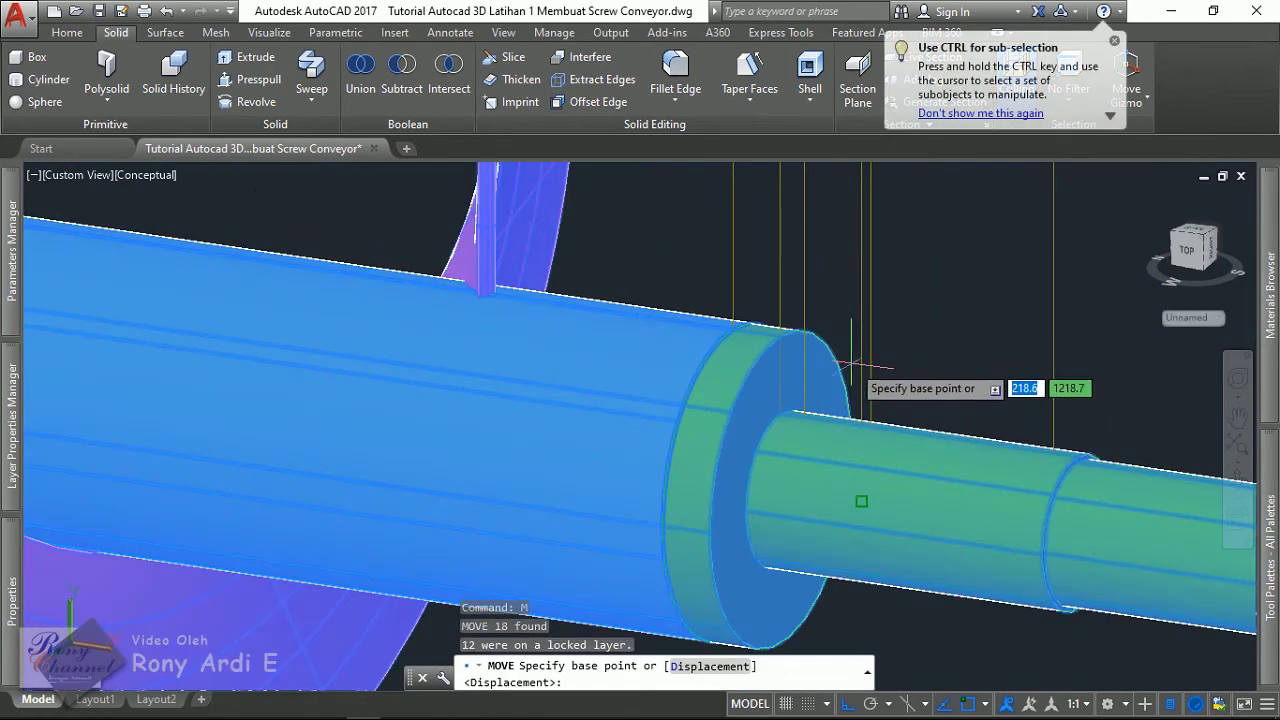
pyautogui.scroll(-3, 688, 360)
pyautogui.scroll(4, 771, 486)
pyautogui.scroll(2, 777, 371)
pyautogui.write('ce')
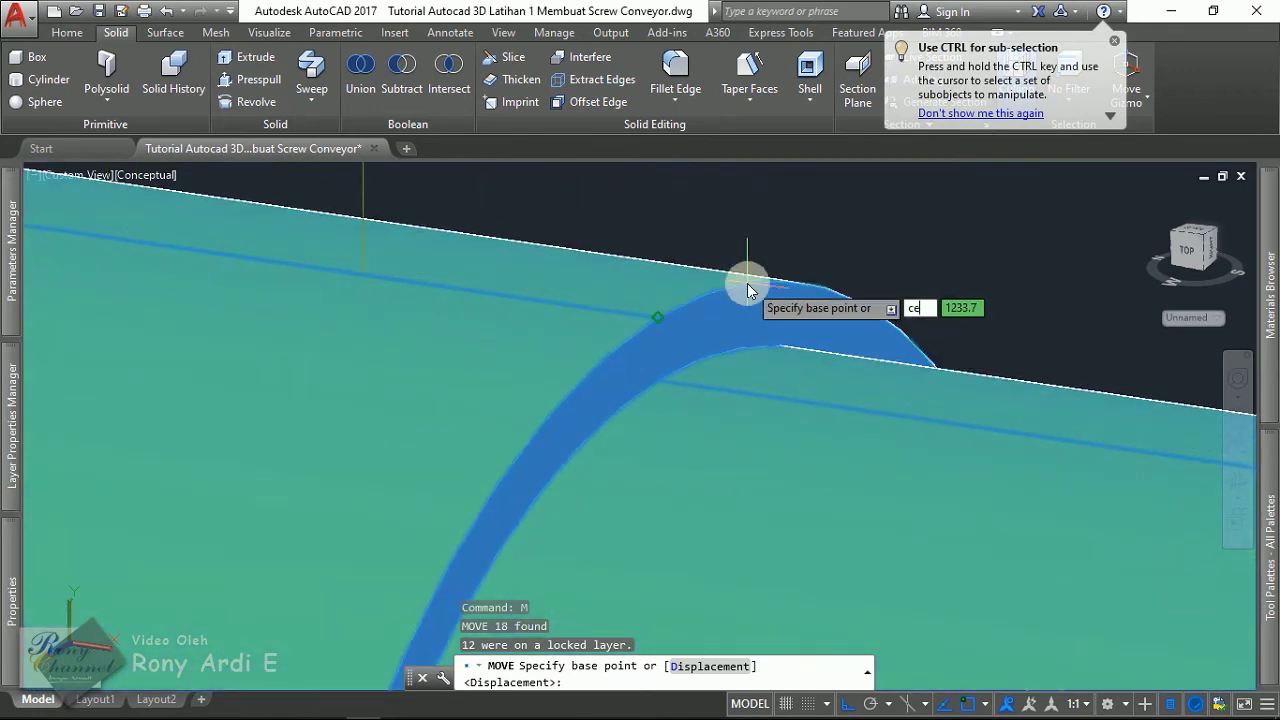
pyautogui.write('n')
pyautogui.press('Return')
pyautogui.scroll(1, 745, 280)
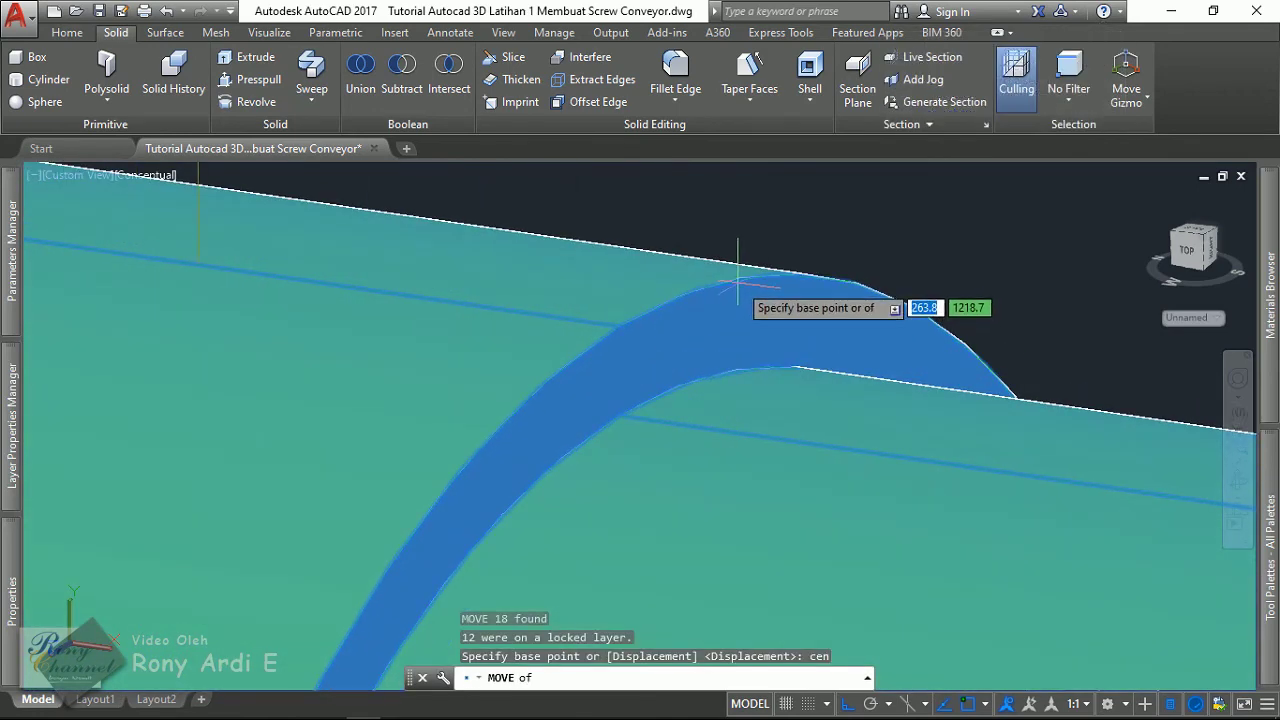
pyautogui.click(738, 283)
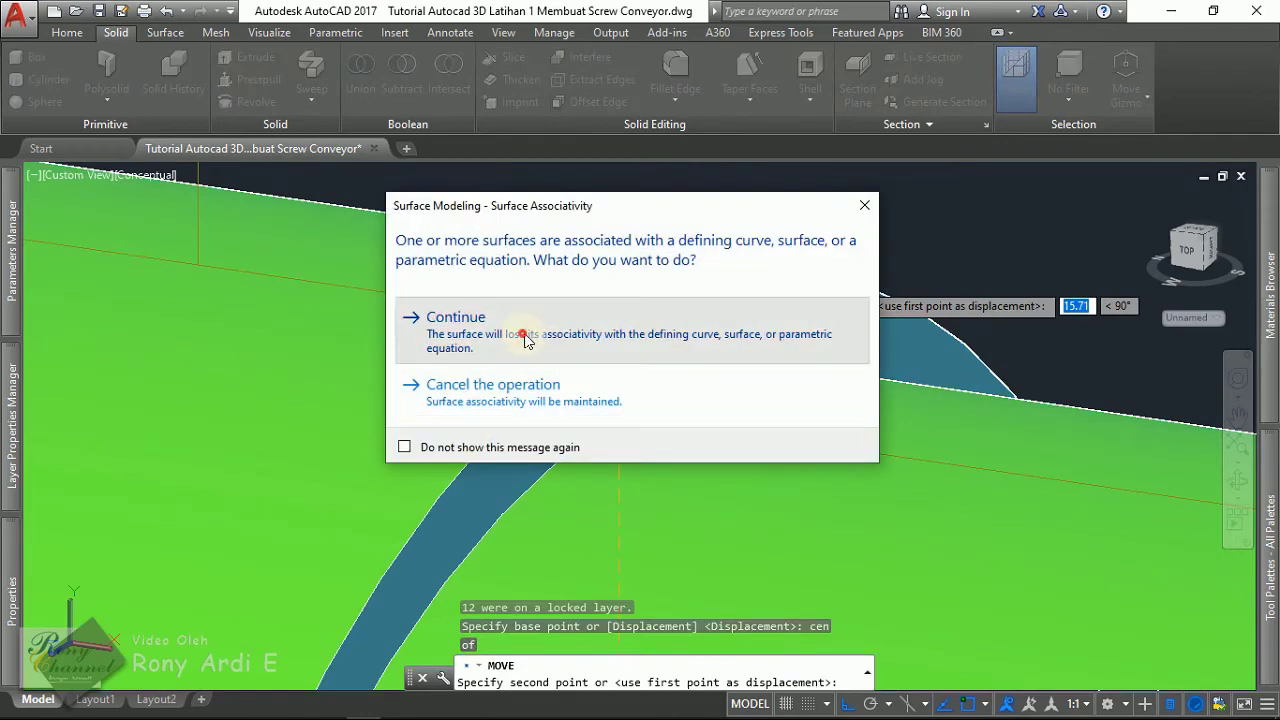
pyautogui.click(576, 329)
# - Place the shaft end at the bearing hole's centre using a CEN snap
pyautogui.scroll(-4, 651, 286)
pyautogui.scroll(-2, 666, 300)
pyautogui.scroll(-2, 666, 300)
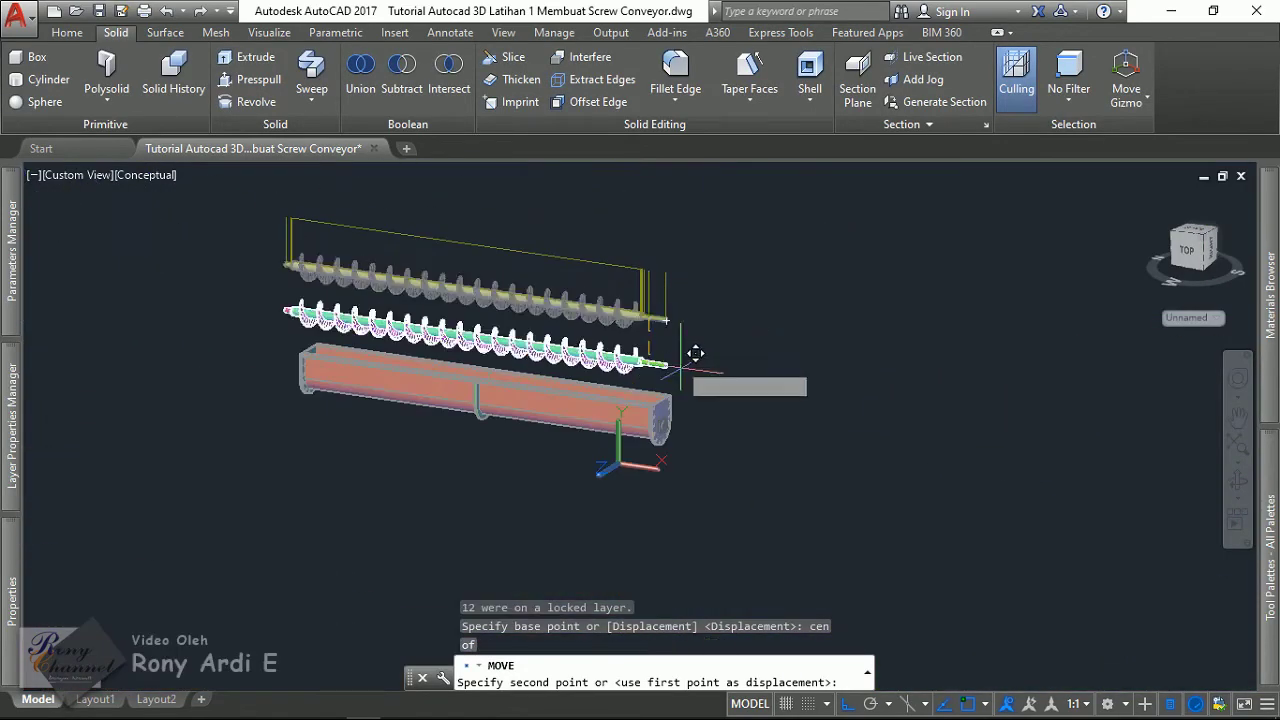
pyautogui.scroll(4, 694, 354)
pyautogui.scroll(2, 563, 294)
pyautogui.scroll(2, 667, 388)
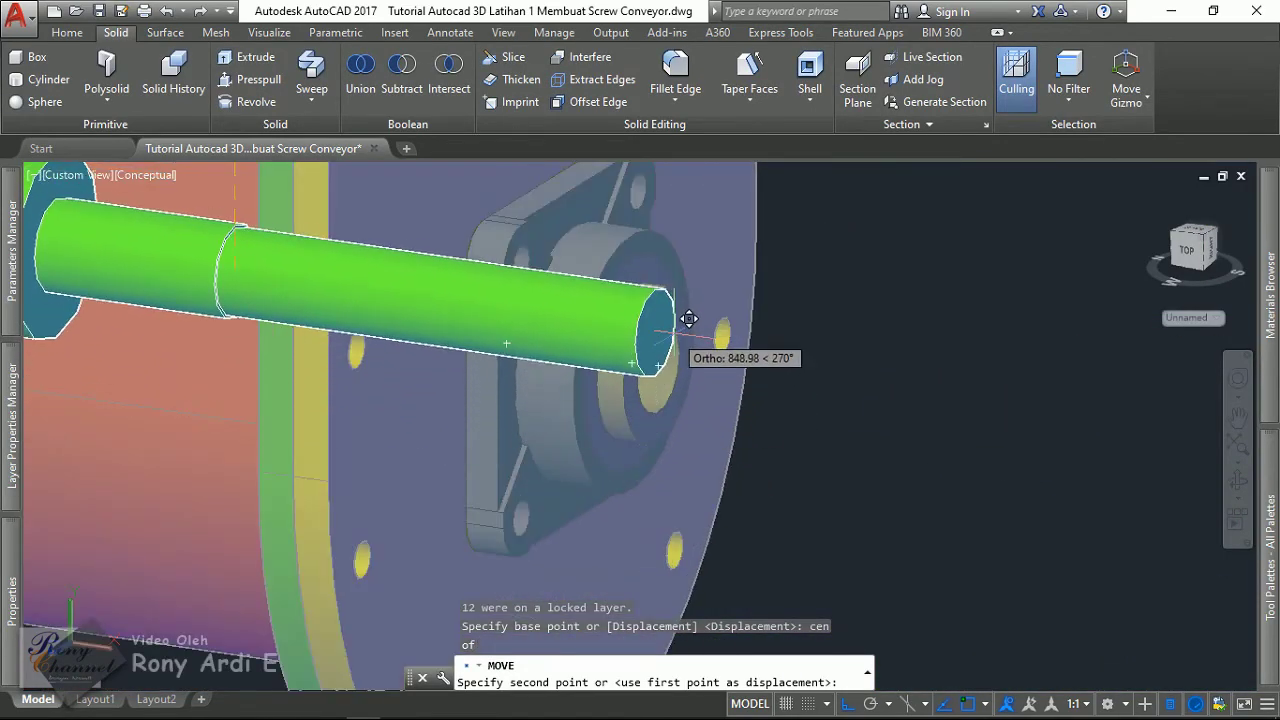
pyautogui.scroll(3, 684, 316)
pyautogui.write('c')
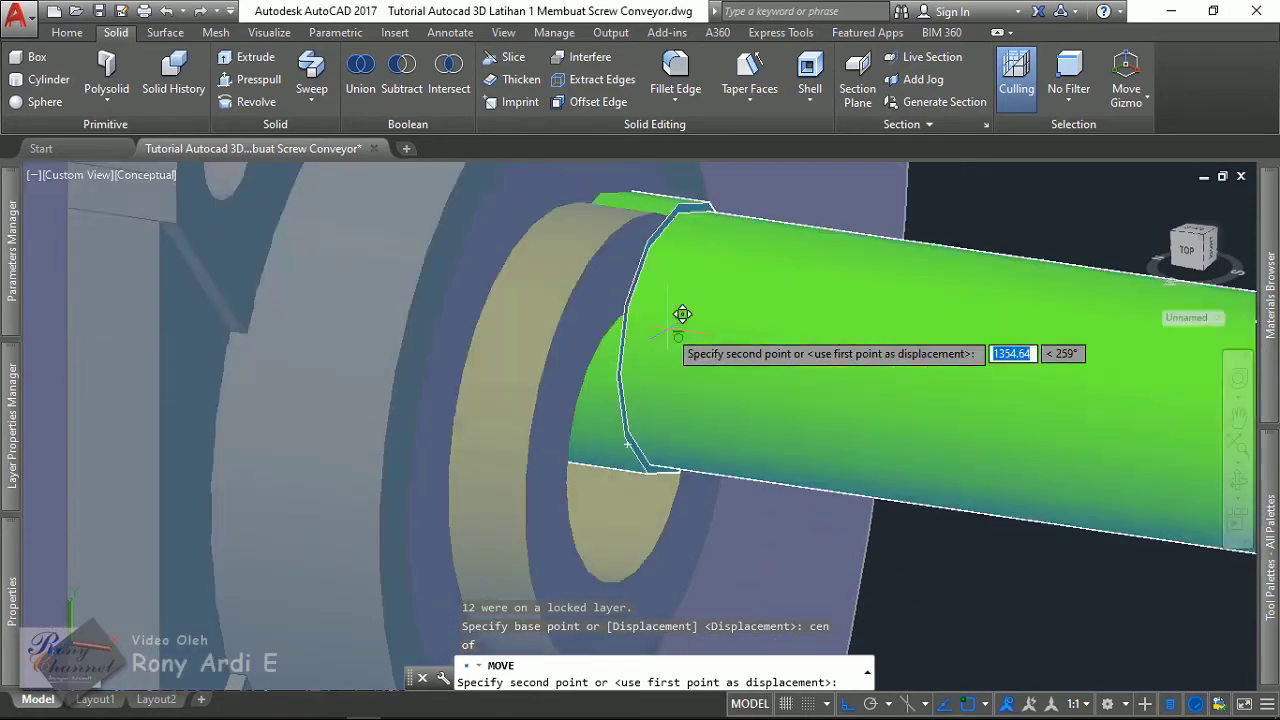
pyautogui.write('en')
pyautogui.press('Return')
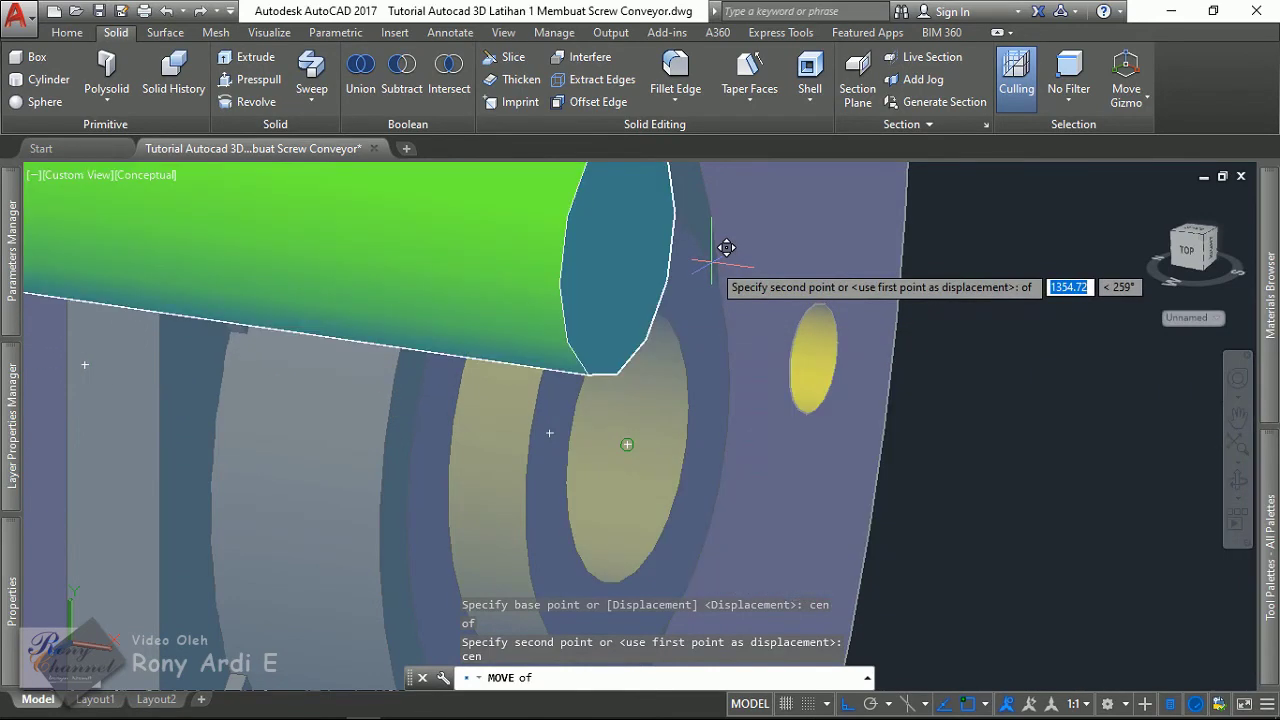
pyautogui.click(724, 249)
pyautogui.scroll(-3, 720, 251)
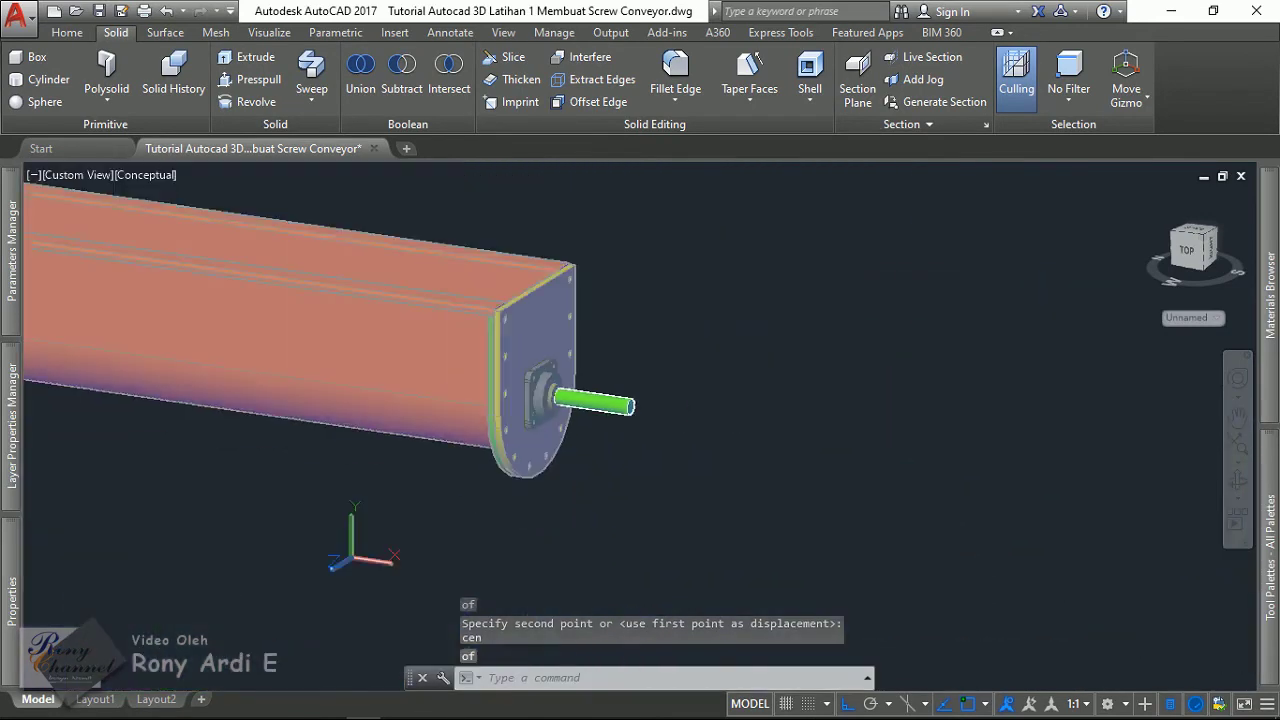
pyautogui.scroll(1, 720, 300)
pyautogui.scroll(-3, 820, 452)
pyautogui.scroll(2, 771, 406)
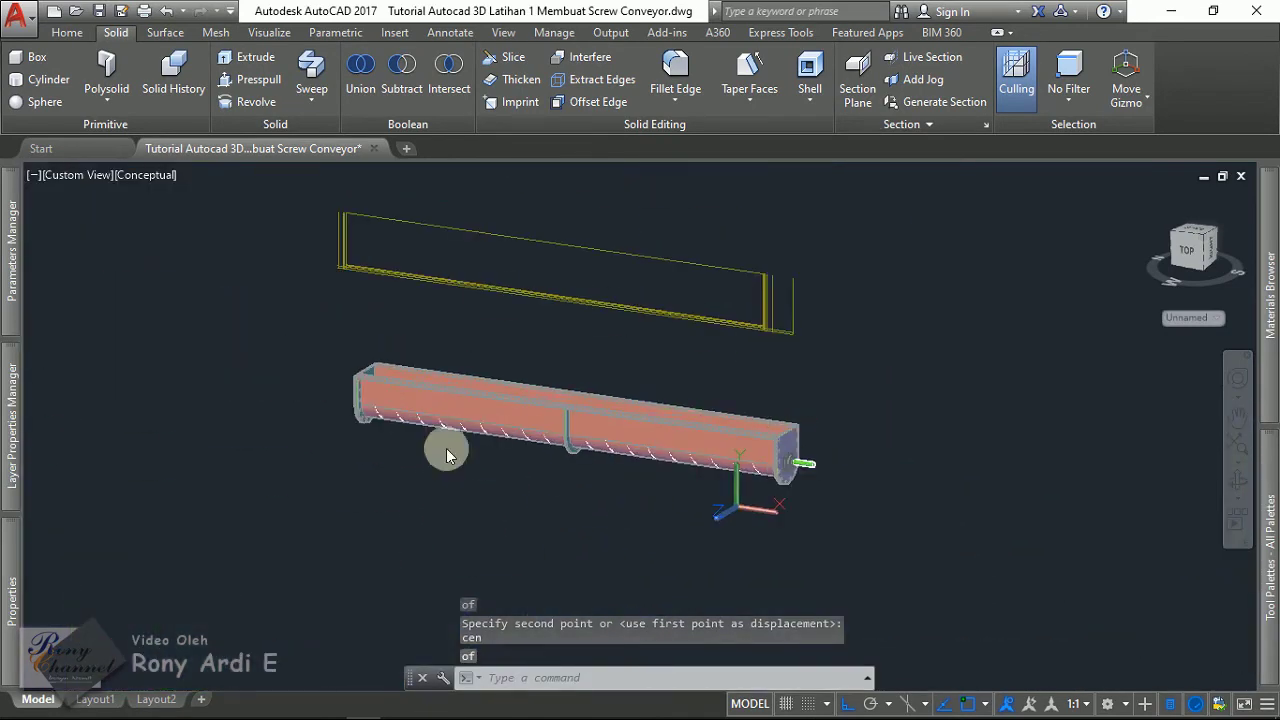
pyautogui.press('Escape')
# - Orbit the model, then switch the viewport to the Top preset view
pyautogui.scroll(3, 443, 446)
pyautogui.moveTo(400, 400)
pyautogui.keyDown('shift'); pyautogui.mouseDown(button='middle')
pyautogui.moveTo(347, 574)
pyautogui.moveTo(414, 549)
pyautogui.moveTo(449, 571)
pyautogui.mouseUp(button='middle'); pyautogui.keyUp('shift')
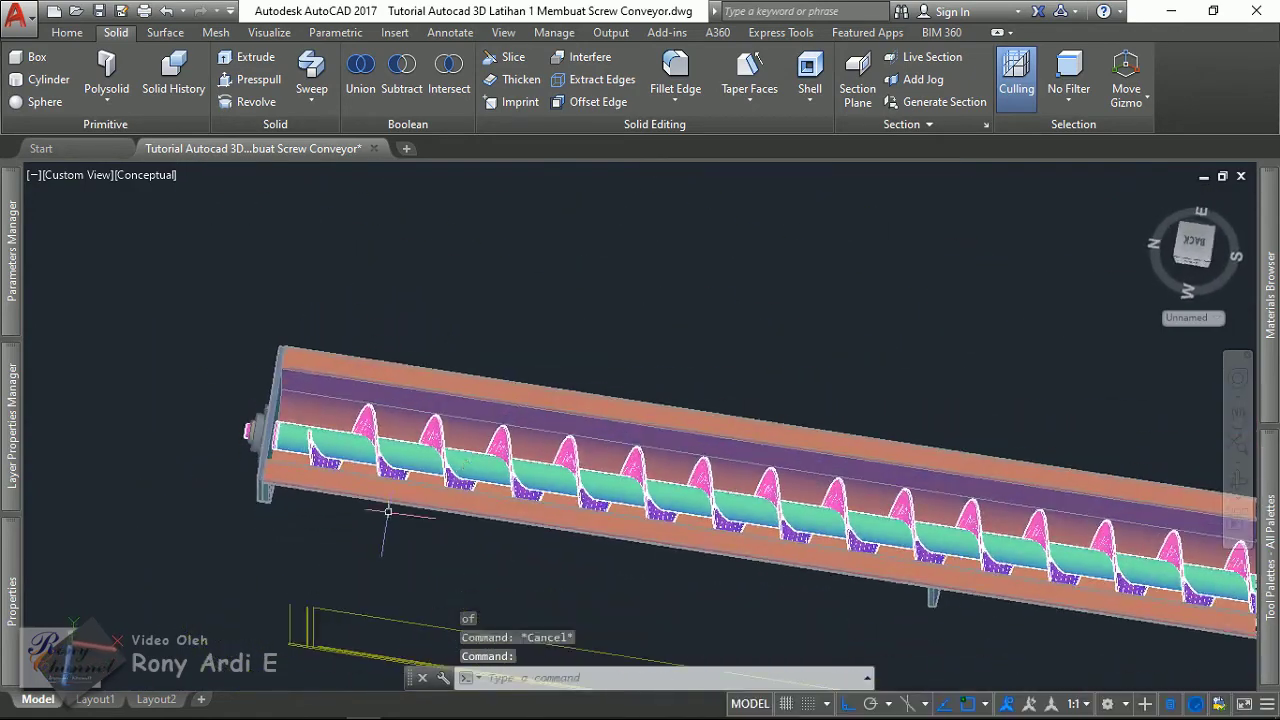
pyautogui.scroll(-5, 388, 511)
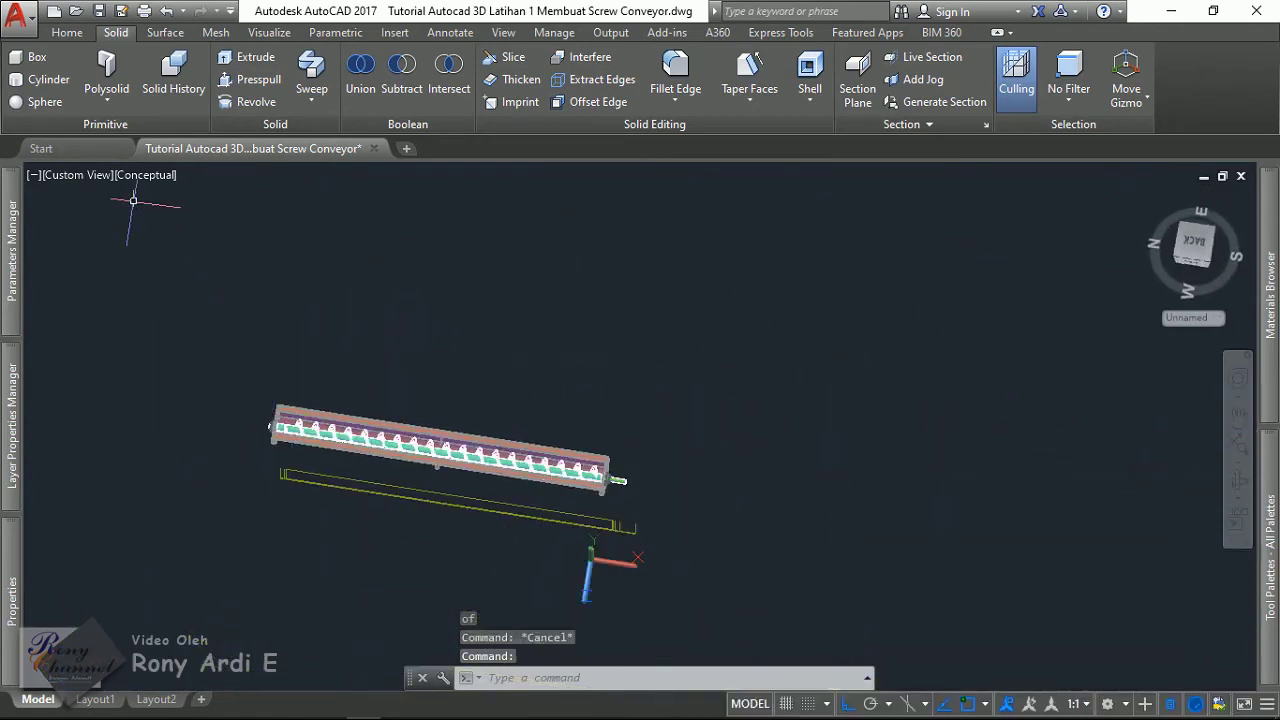
pyautogui.click(82, 175)
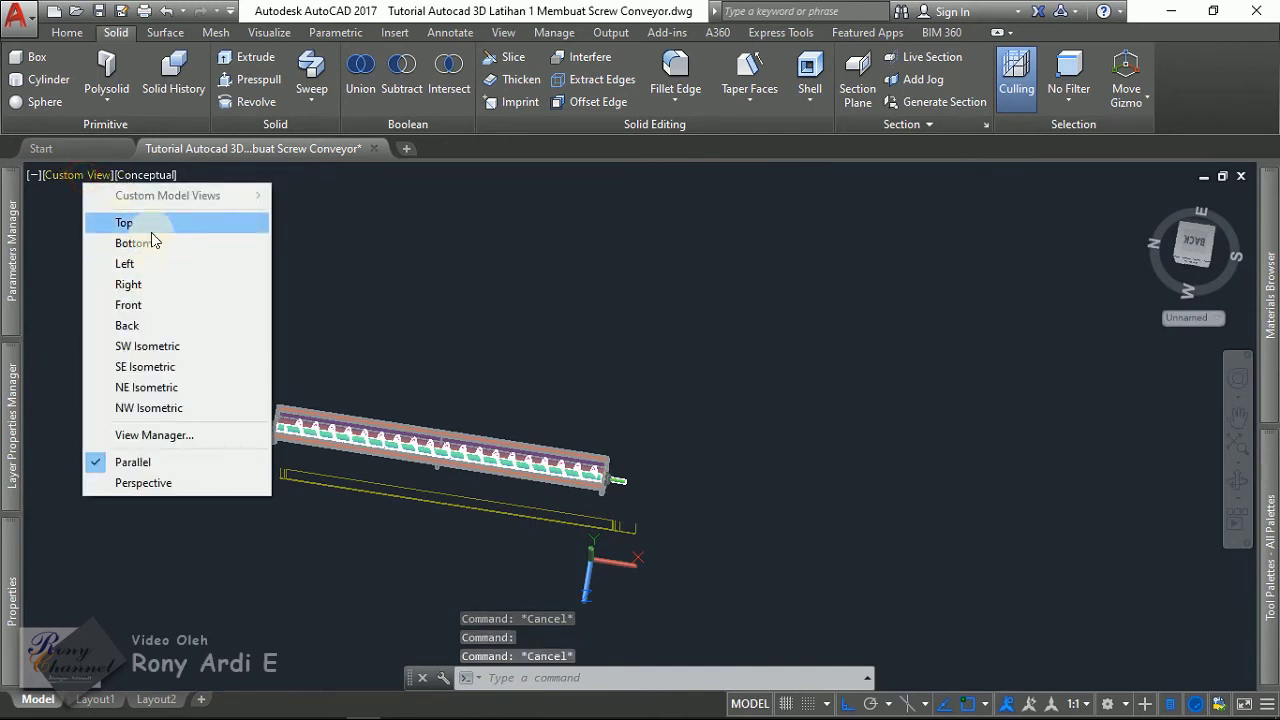
pyautogui.click(140, 222)
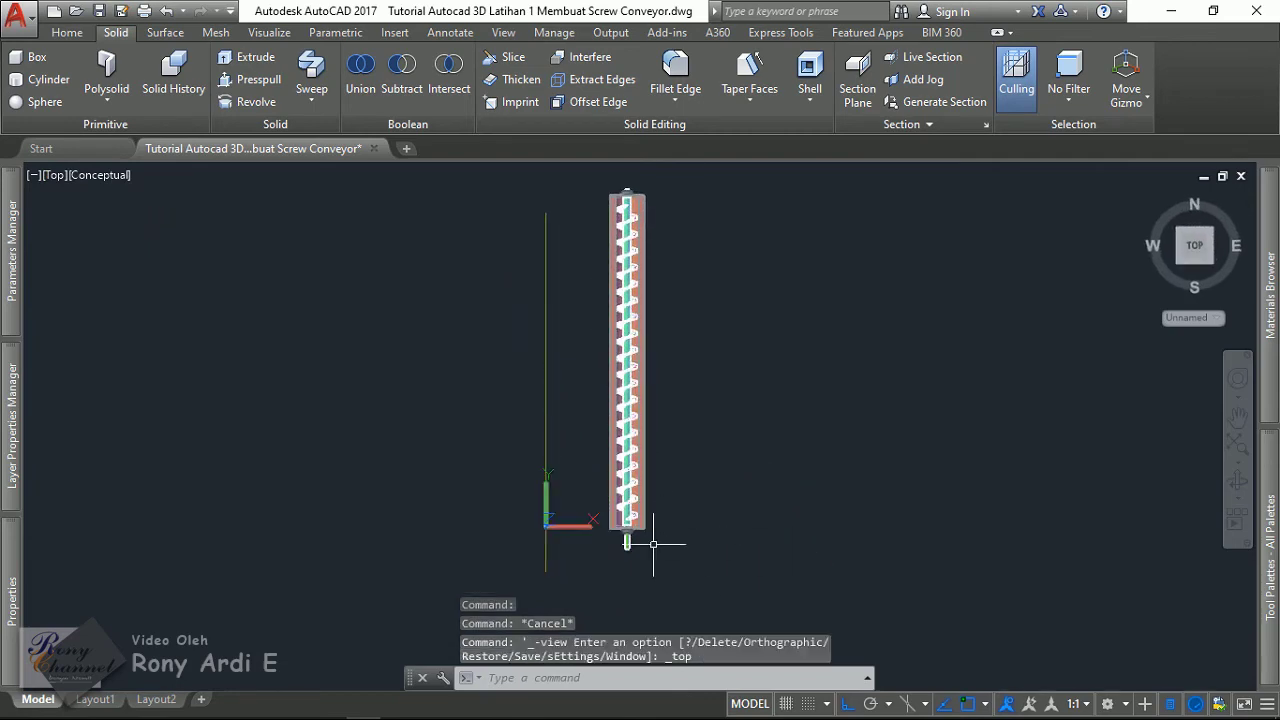
# - Zoom along the conveyor from above to inspect both ends of the screw in the trough
pyautogui.scroll(5, 596, 496)
pyautogui.scroll(3, 608, 407)
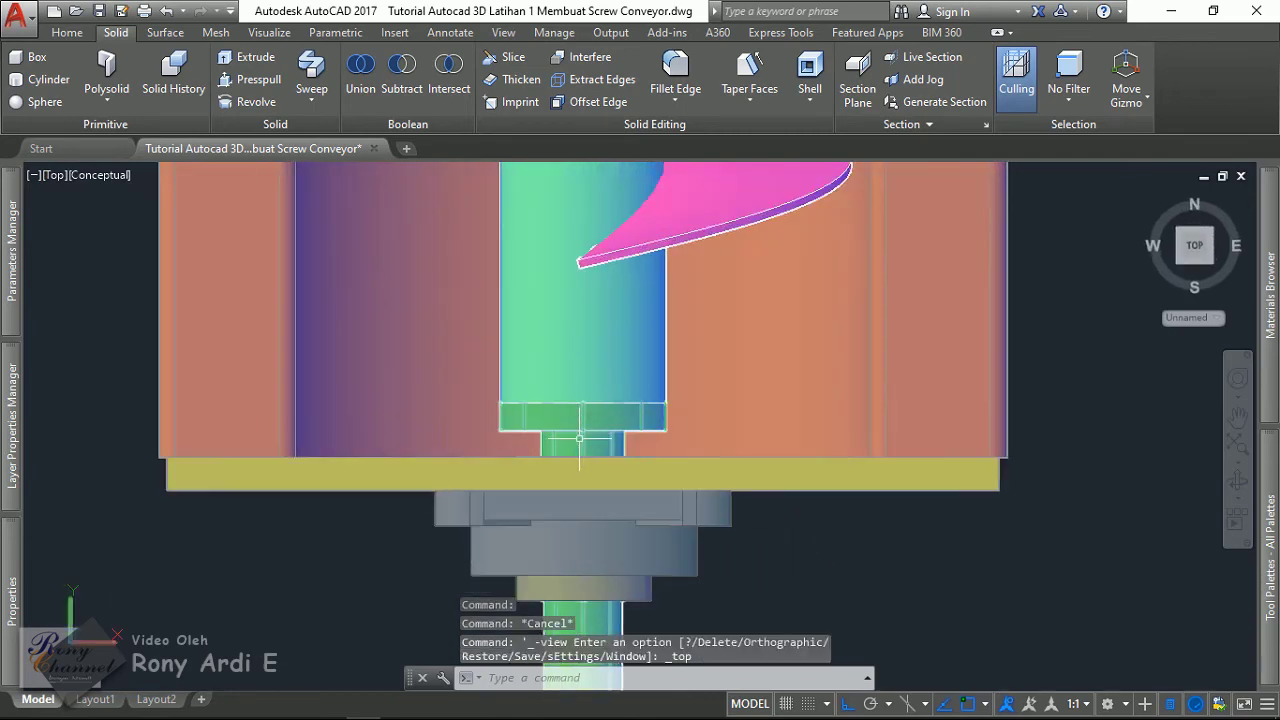
pyautogui.scroll(-2, 577, 427)
pyautogui.scroll(-4, 600, 410)
pyautogui.scroll(-3, 651, 357)
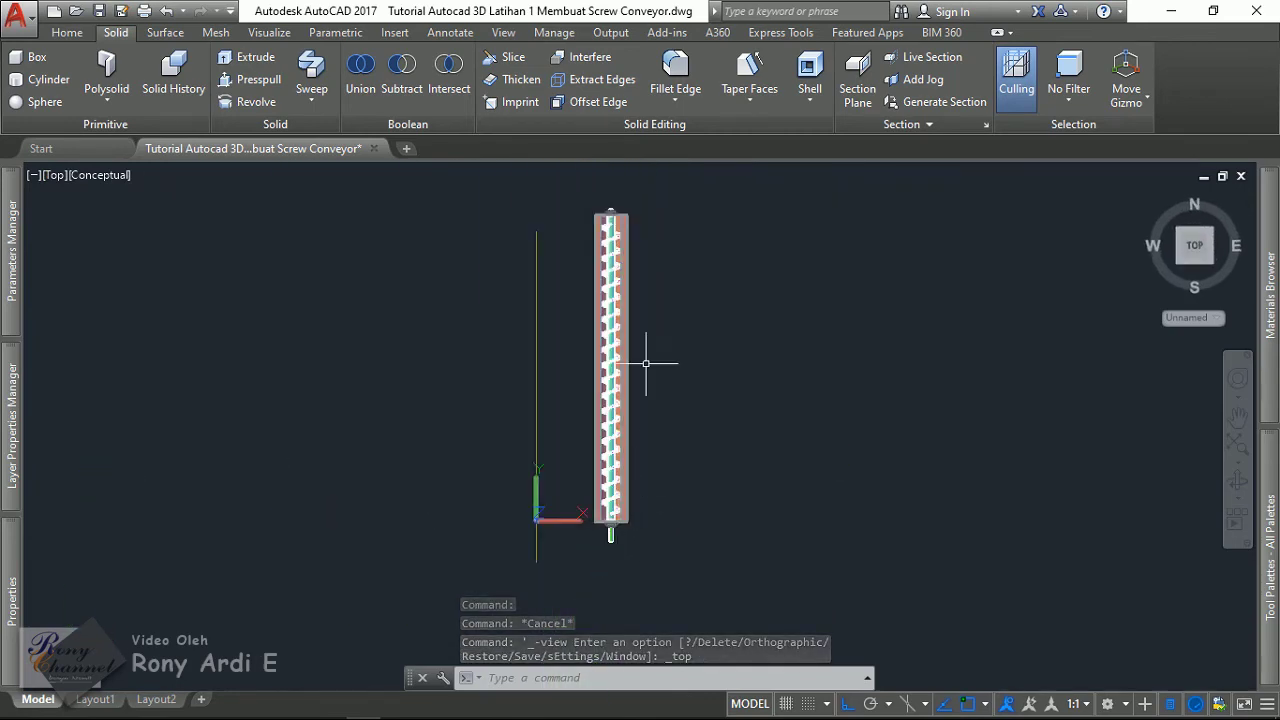
pyautogui.scroll(2, 591, 173)
pyautogui.scroll(3, 591, 173)
pyautogui.scroll(4, 610, 225)
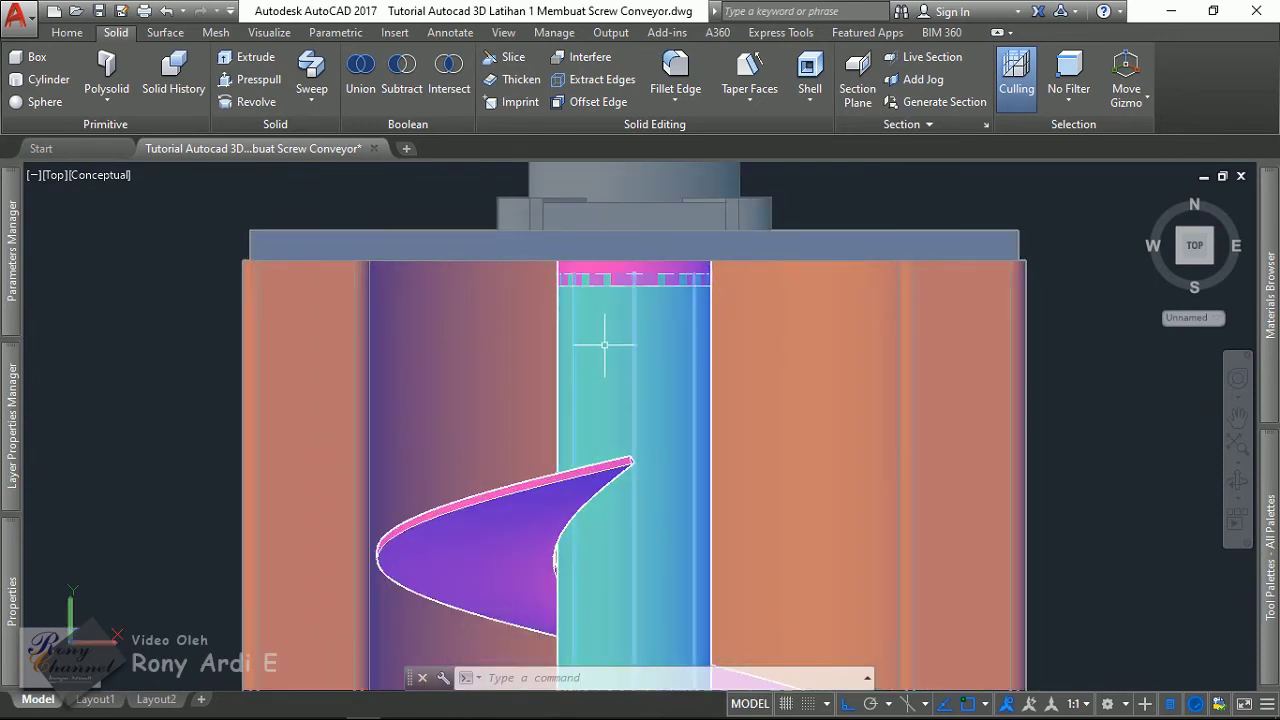
pyautogui.scroll(-6, 600, 260)
pyautogui.scroll(-2, 595, 226)
pyautogui.scroll(-1, 594, 214)
pyautogui.scroll(-4, 571, 206)
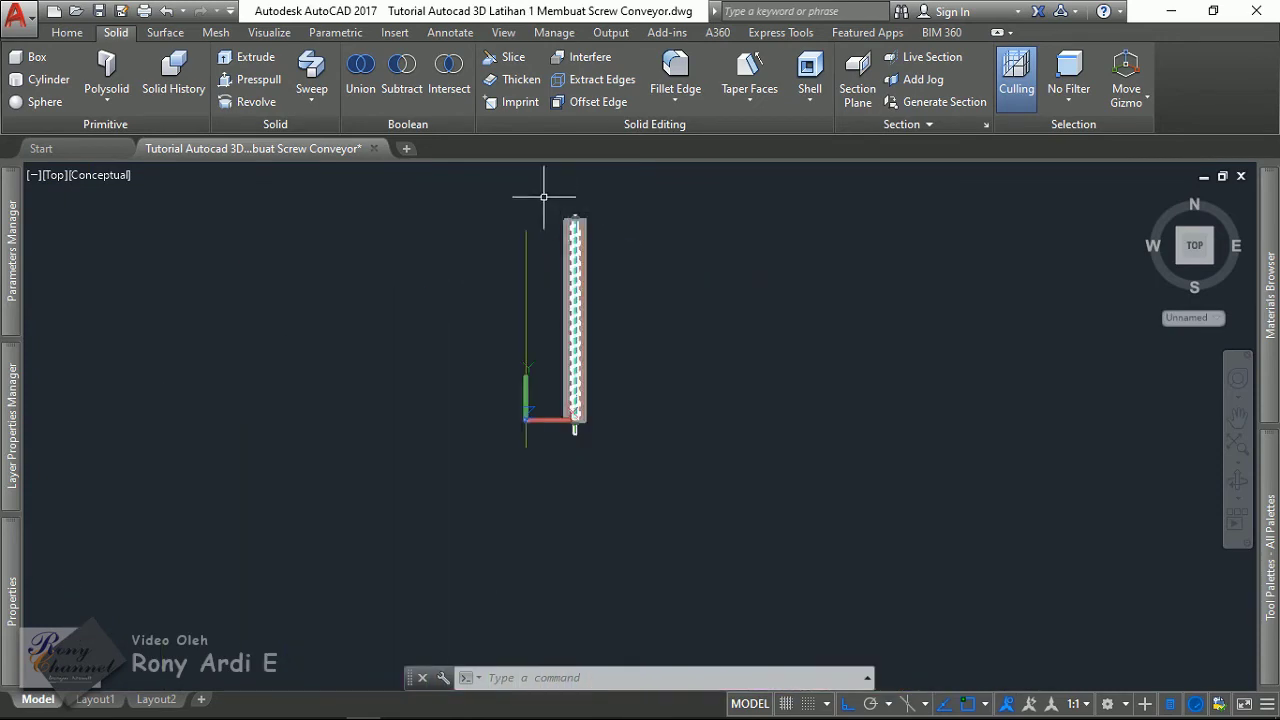
# - Window-select the parts at the conveyor's lower end
pyautogui.click(529, 190)
pyautogui.click(636, 445)
pyautogui.scroll(5, 634, 457)
# - Move the selected lower-end parts 5 units downward with MOVE, then clear the selection
pyautogui.scroll(6, 540, 520)
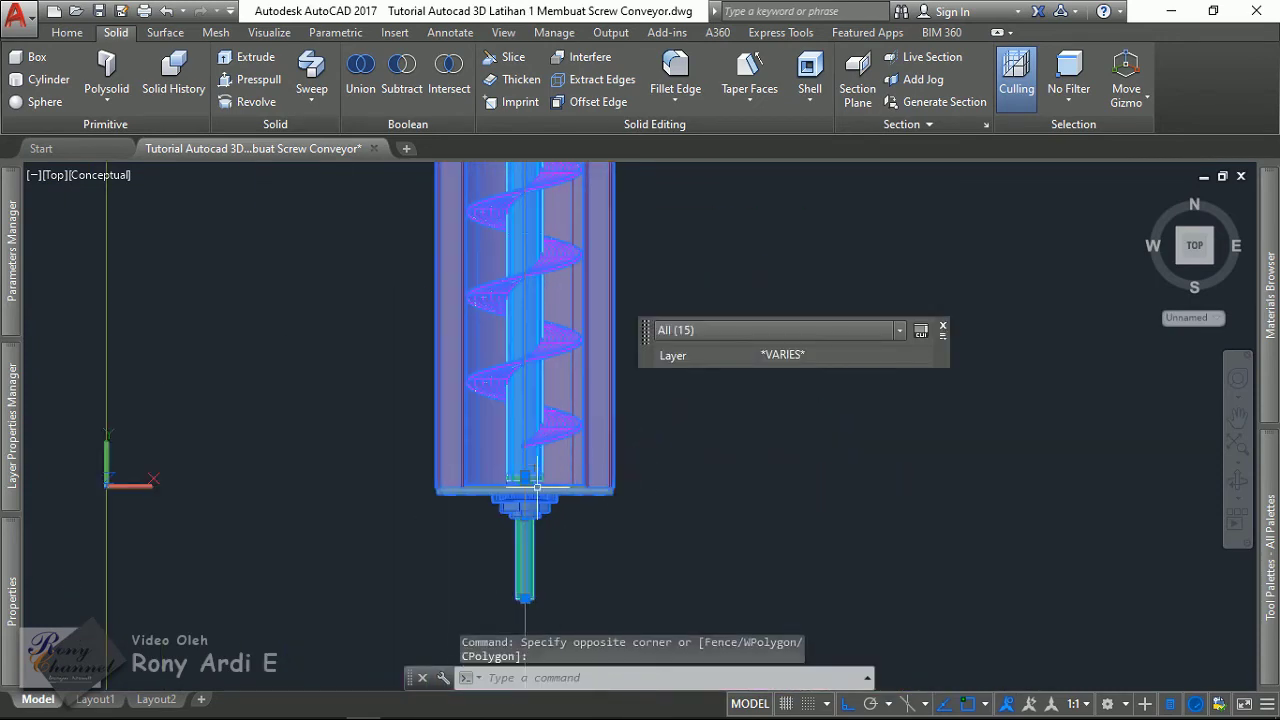
pyautogui.scroll(2, 535, 533)
pyautogui.write('m')
pyautogui.press('Return')
pyautogui.click(806, 305)
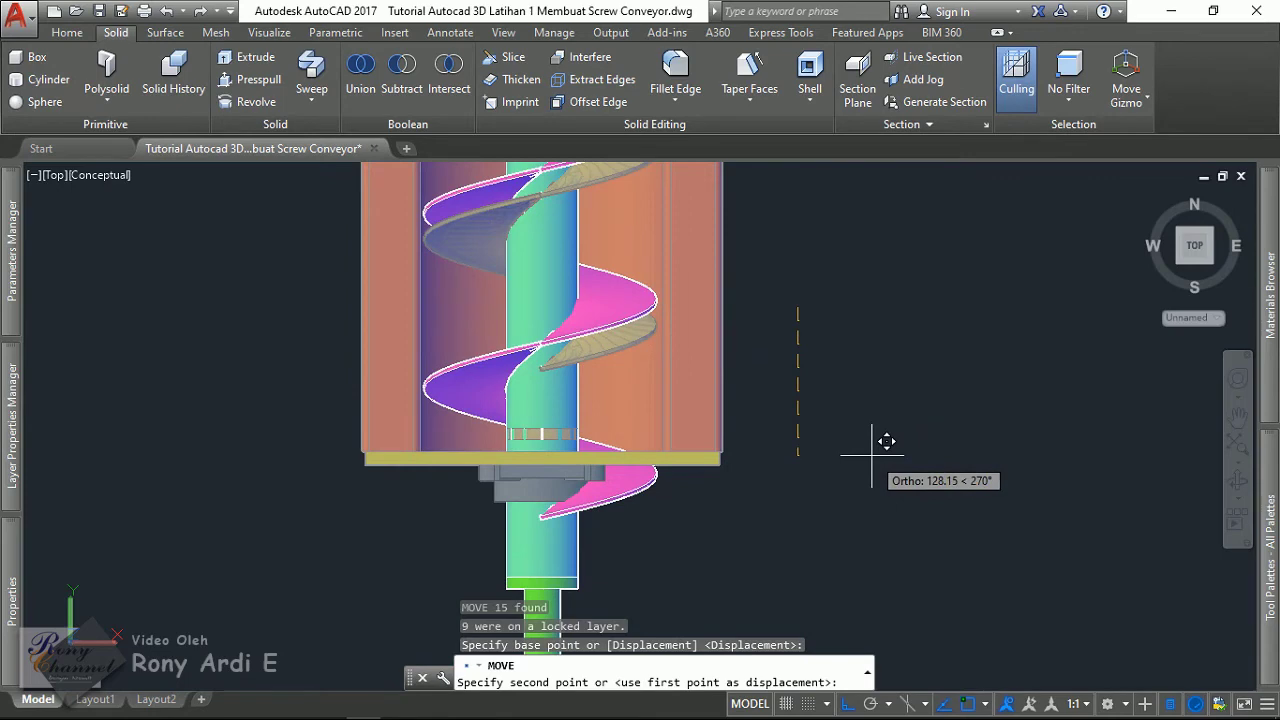
pyautogui.write('5')
pyautogui.press('Return')
pyautogui.press('Escape')
# - Zoom in and select the shaft solid to check its properties
pyautogui.scroll(2, 493, 493)
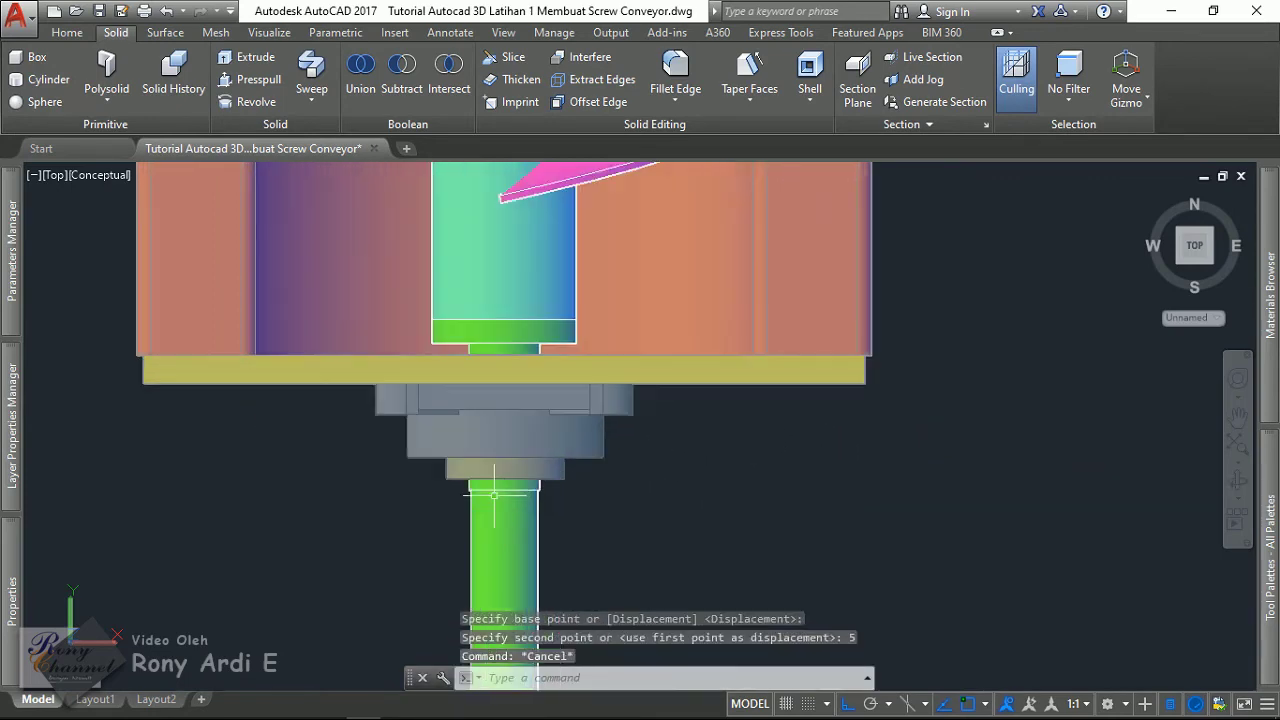
pyautogui.scroll(-5, 493, 493)
pyautogui.scroll(-2, 631, 334)
pyautogui.scroll(2, 536, 427)
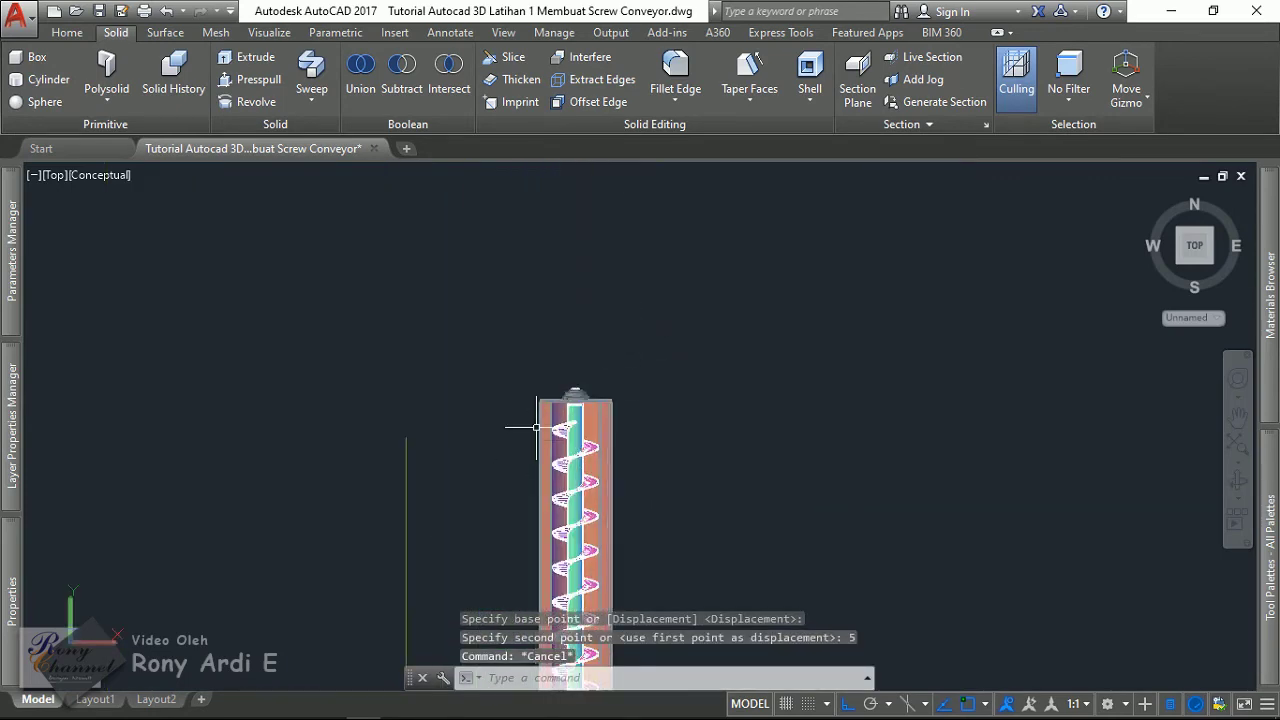
pyautogui.scroll(2, 536, 427)
pyautogui.scroll(3, 561, 392)
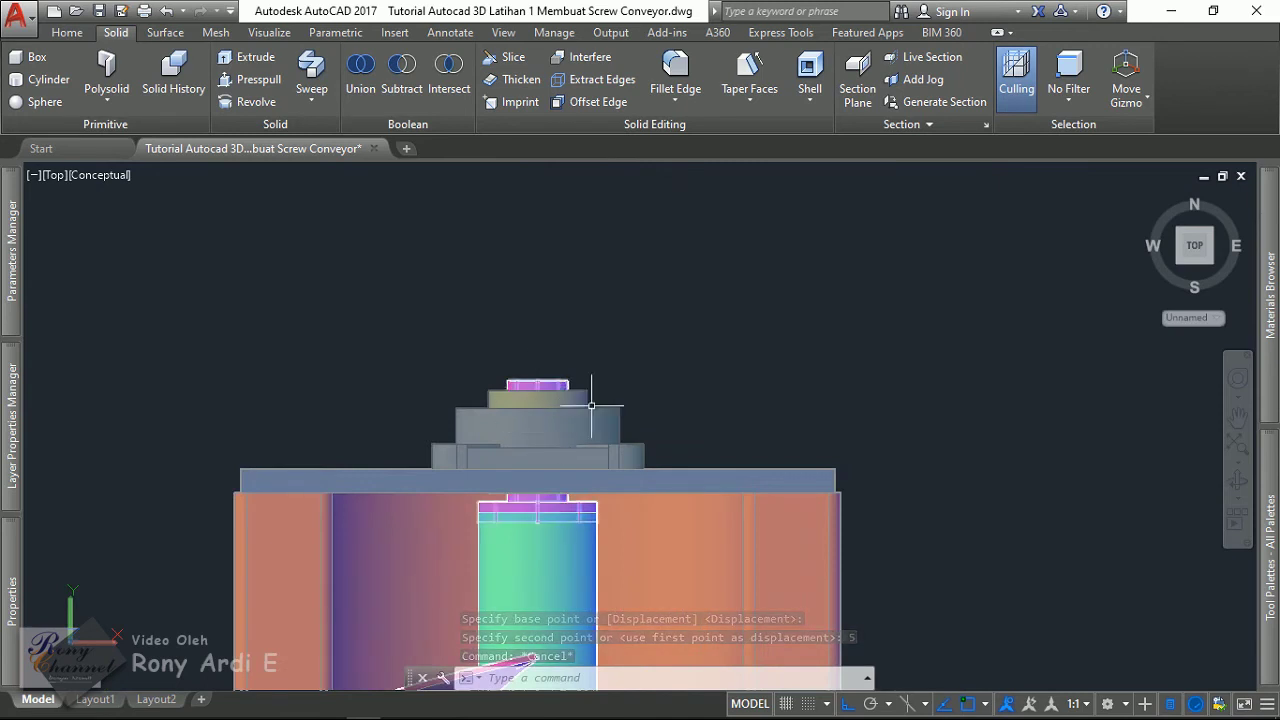
pyautogui.scroll(-2, 591, 406)
pyautogui.scroll(3, 591, 390)
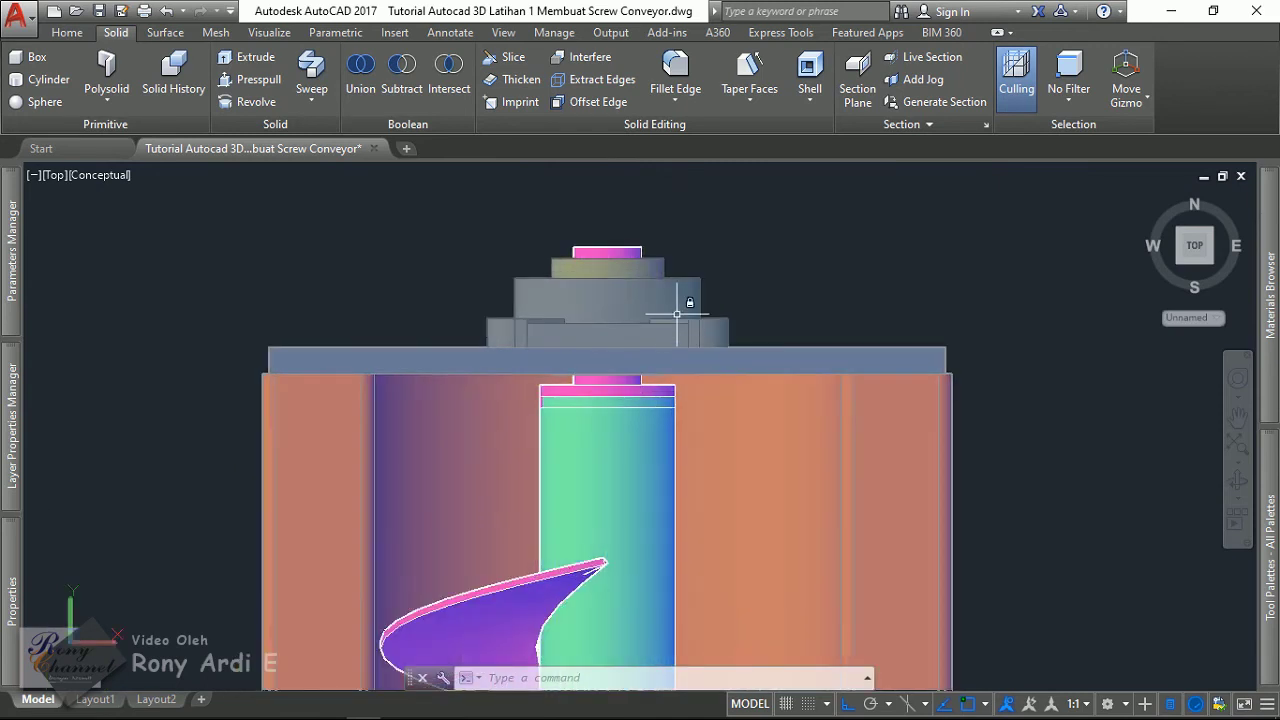
pyautogui.scroll(2, 578, 415)
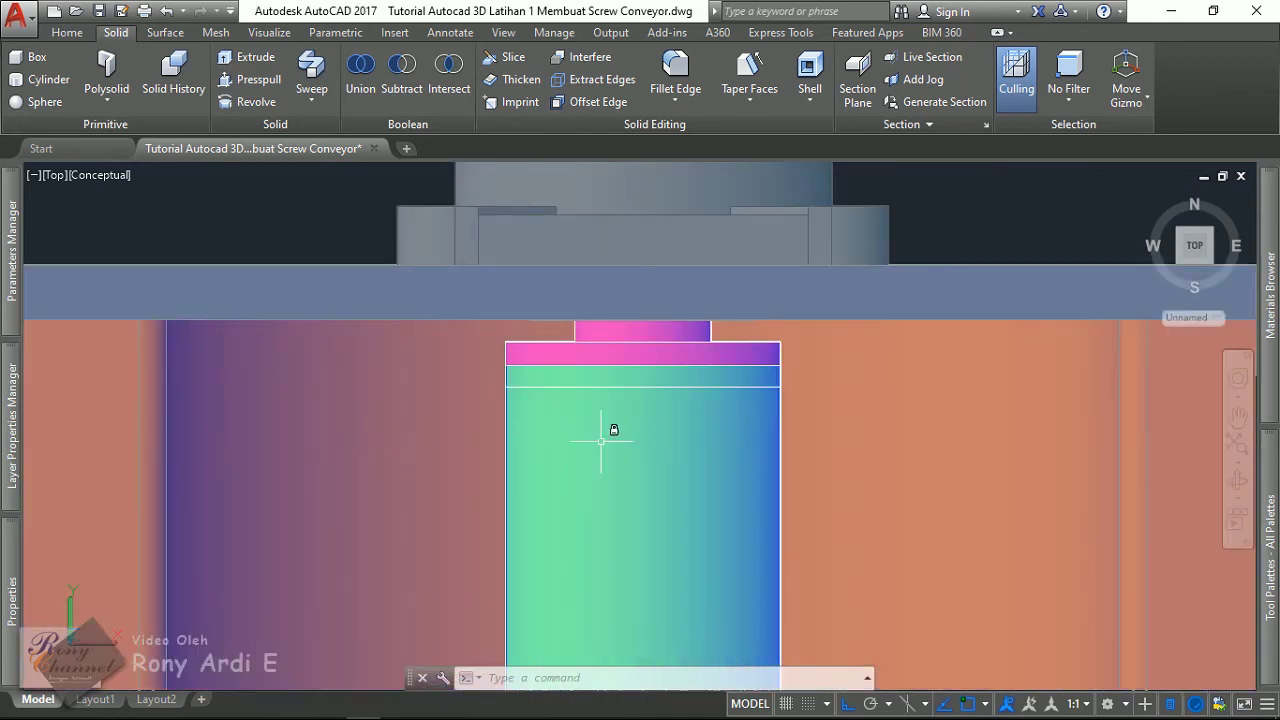
pyautogui.click(653, 368)
pyautogui.scroll(-2, 653, 368)
pyautogui.press('Escape')
pyautogui.scroll(2, 626, 358)
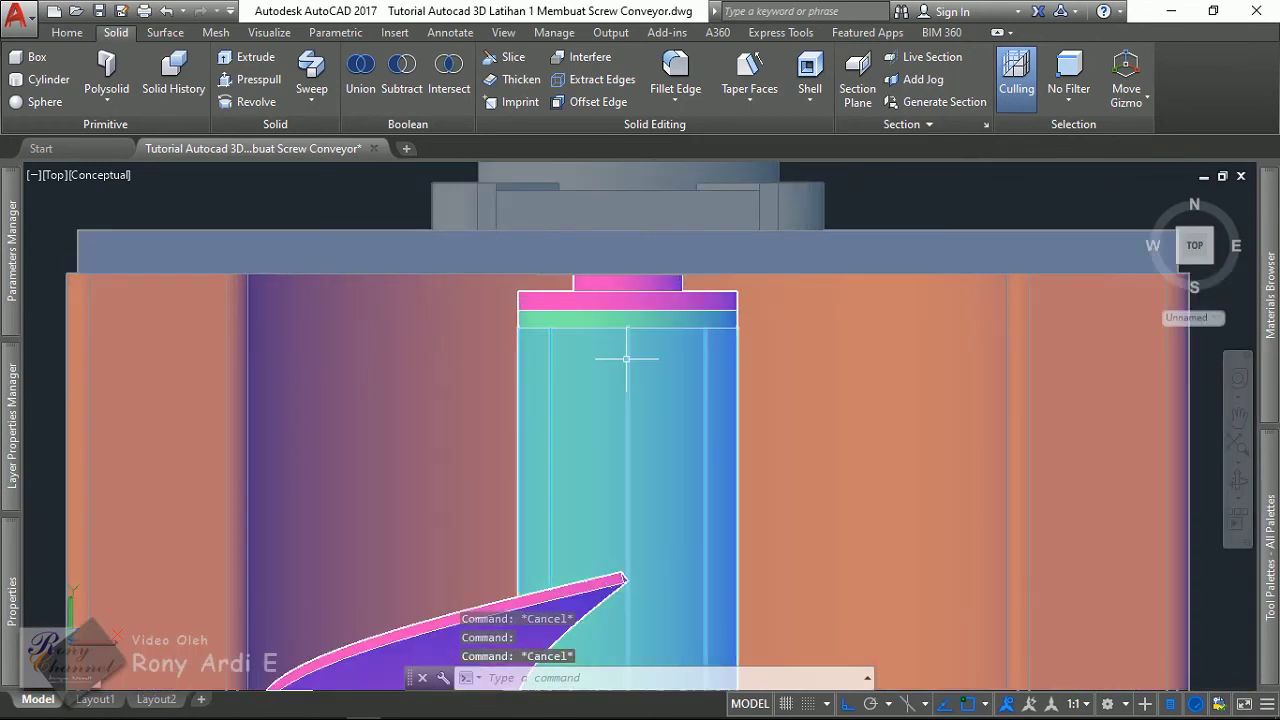
pyautogui.click(589, 348)
pyautogui.scroll(-2, 586, 355)
# - Erase the selected shaft object and pick the revolved surface at the shaft bottom
pyautogui.scroll(-2, 518, 340)
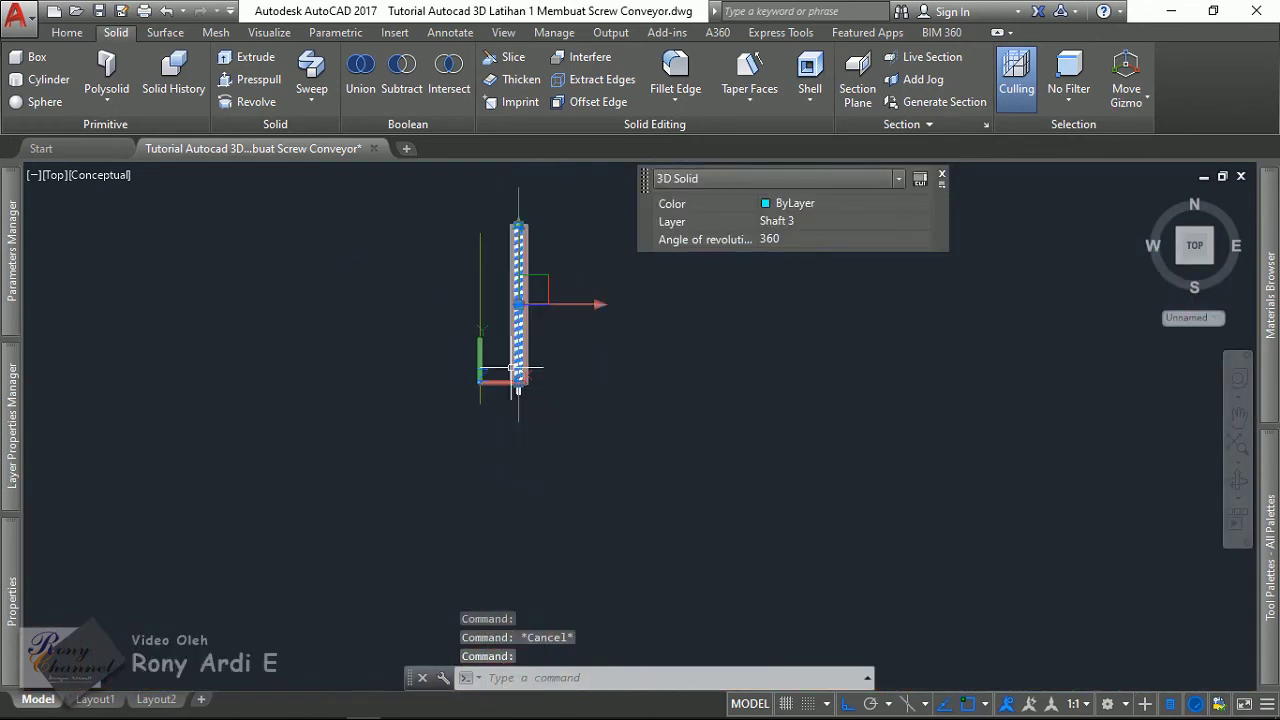
pyautogui.scroll(3, 530, 350)
pyautogui.scroll(2, 571, 371)
pyautogui.press('Delete')
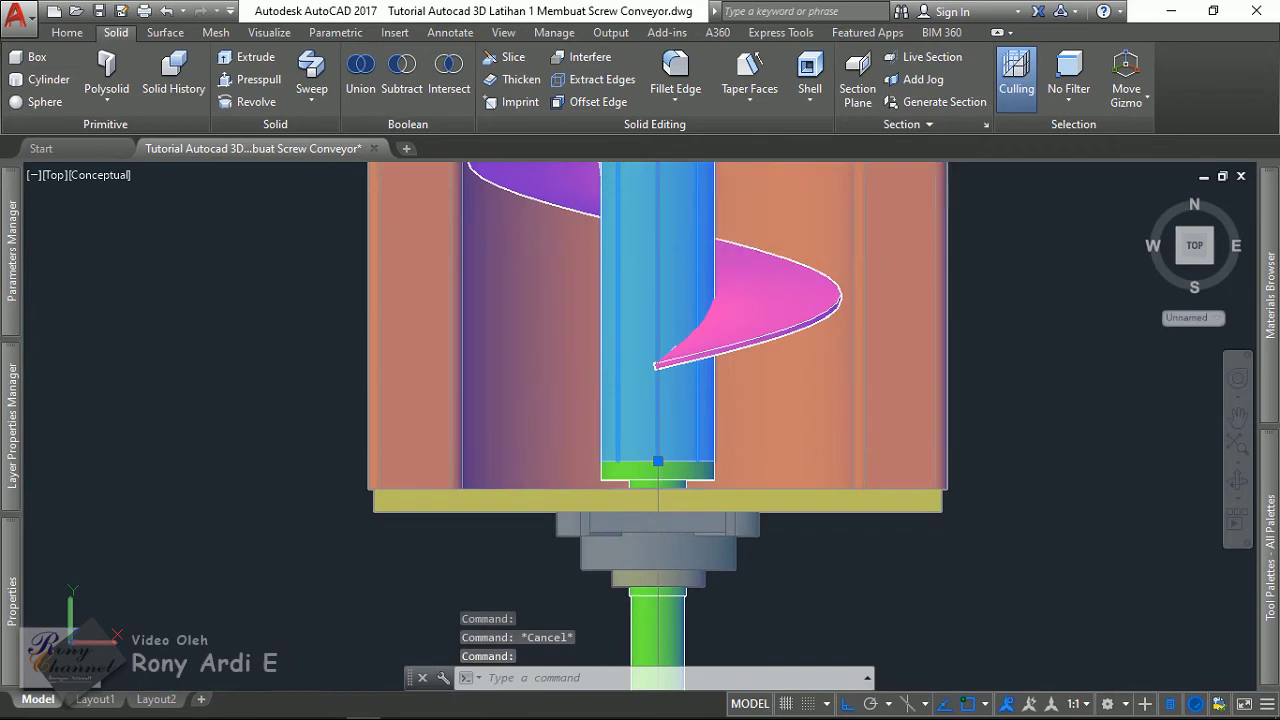
pyautogui.click(646, 446)
pyautogui.scroll(3, 630, 449)
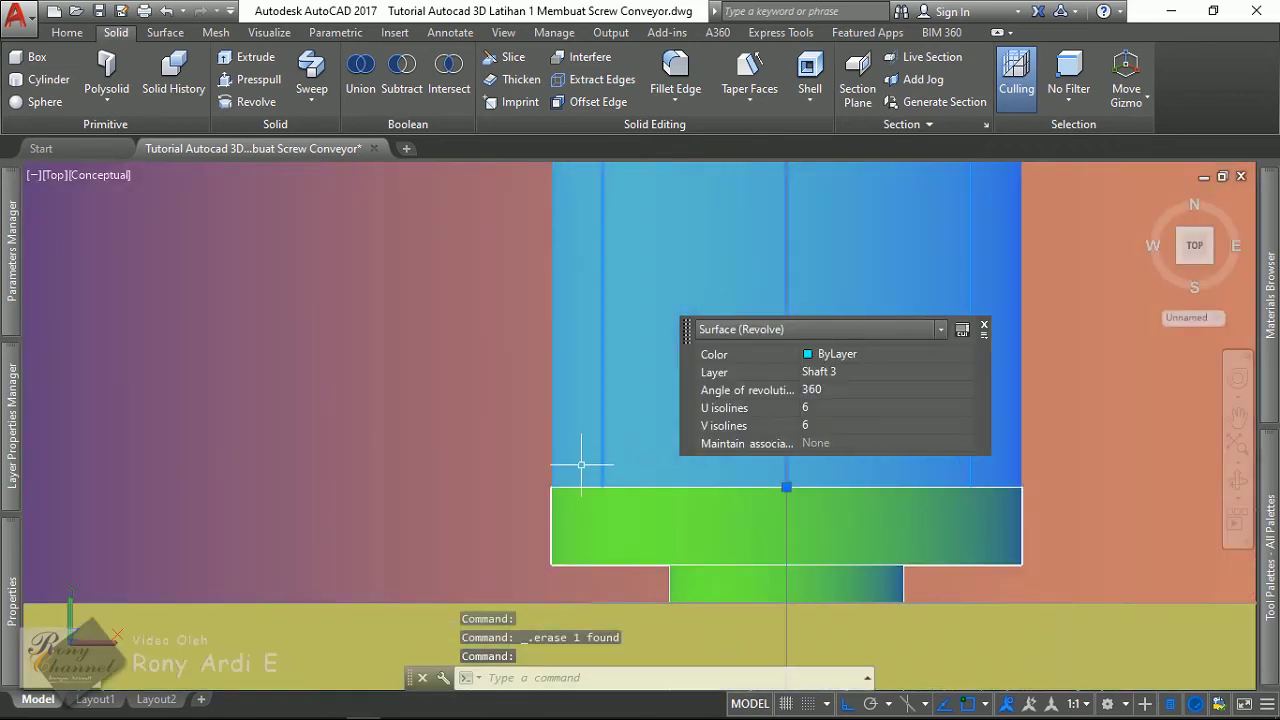
pyautogui.press('Escape')
# - Recentre the shaft in view and erase the revolved surface at its top
pyautogui.scroll(-3, 581, 465)
pyautogui.scroll(-2, 610, 370)
pyautogui.scroll(2, 610, 368)
pyautogui.moveTo(630, 368); pyautogui.dragTo(610, 368, button='middle')
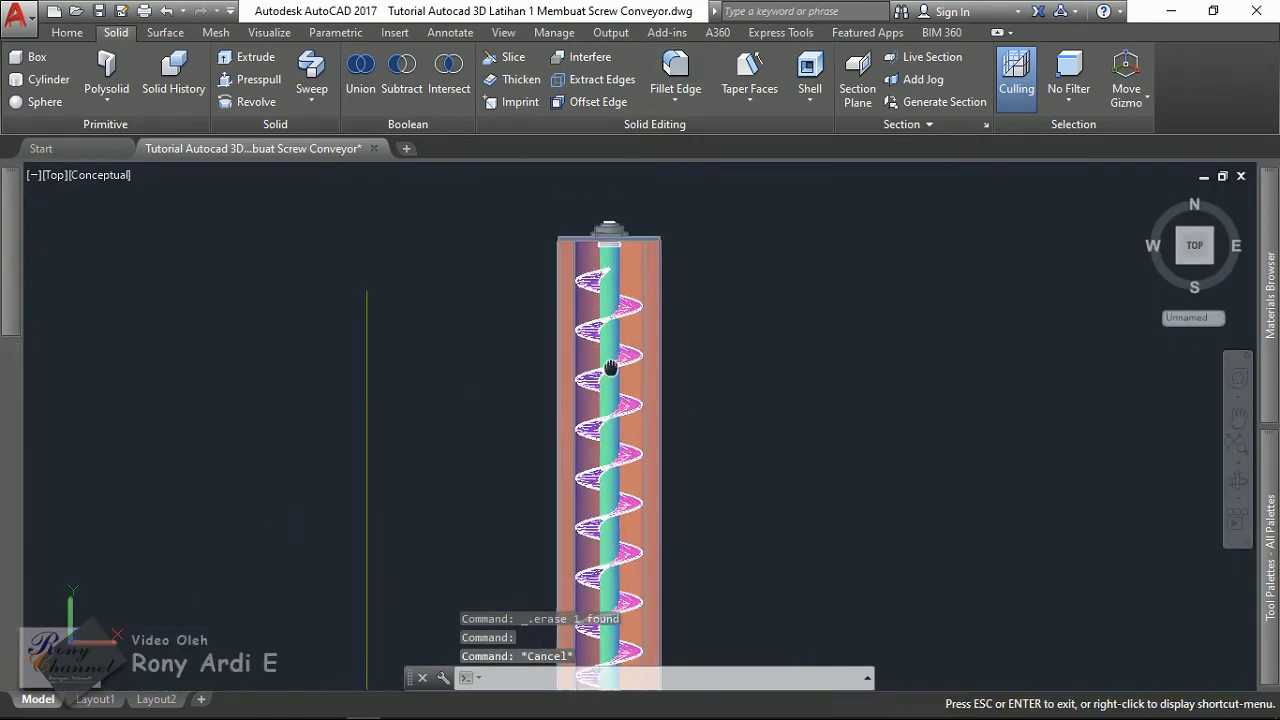
pyautogui.scroll(2, 600, 290)
pyautogui.scroll(1, 595, 275)
pyautogui.scroll(1, 593, 268)
pyautogui.scroll(1, 592, 266)
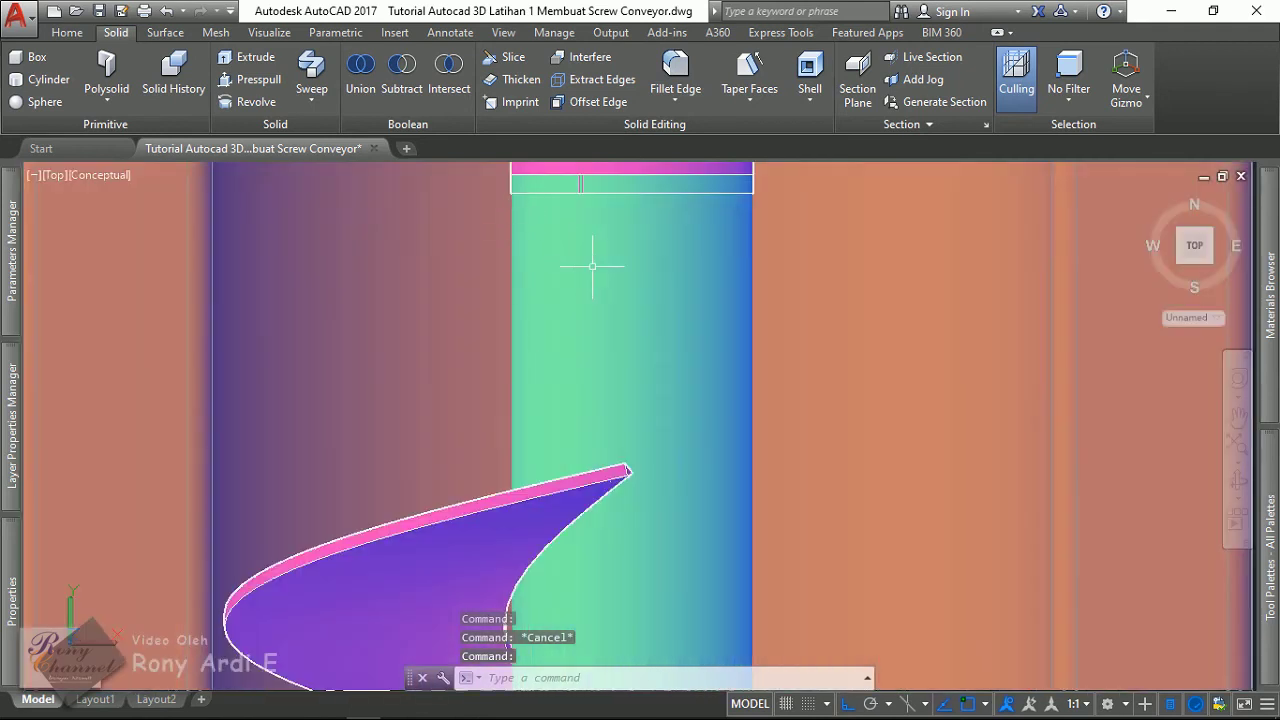
pyautogui.click(594, 268)
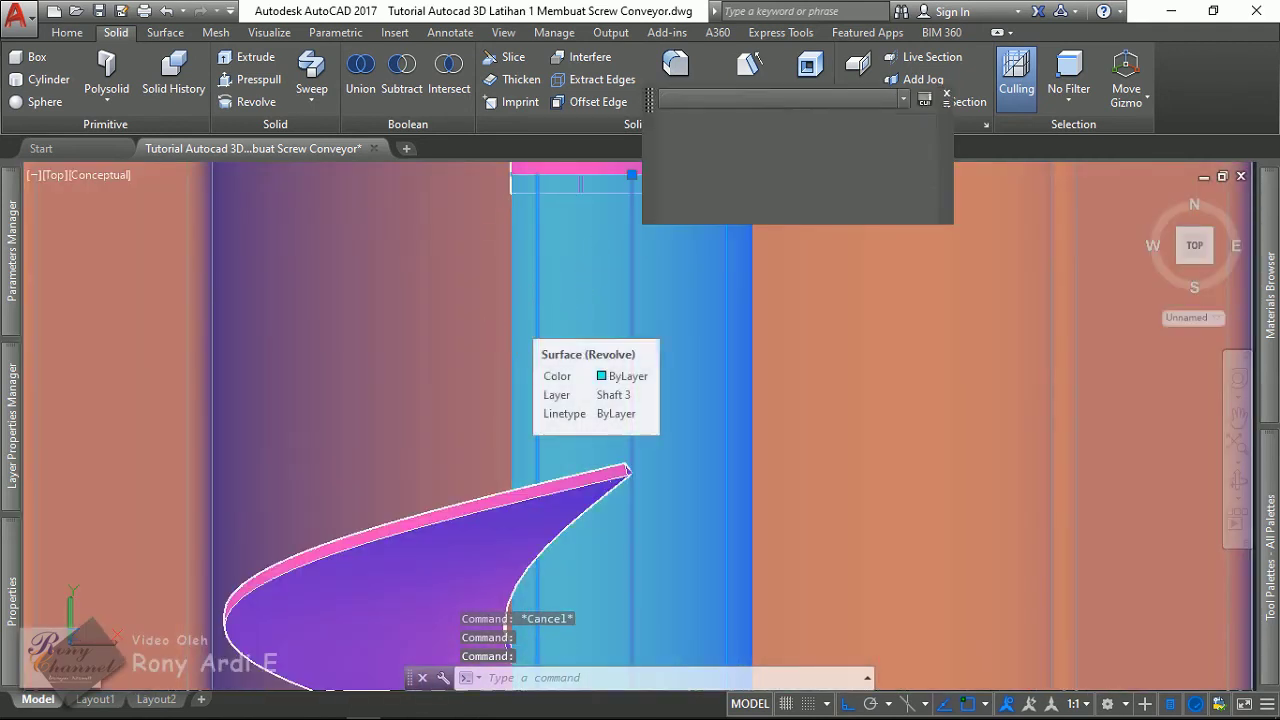
pyautogui.press('Delete')
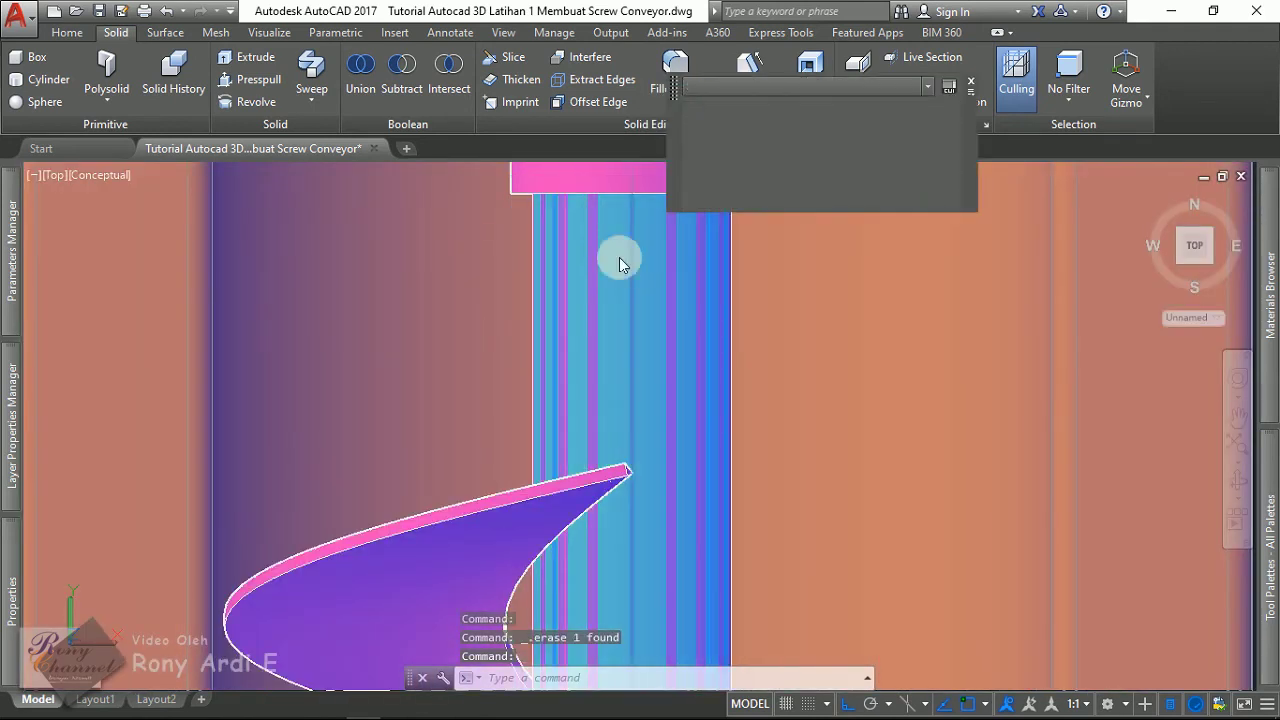
# - Undo both surface erasures and the last two zoom changes
pyautogui.hotkey('ctrl', 'z')
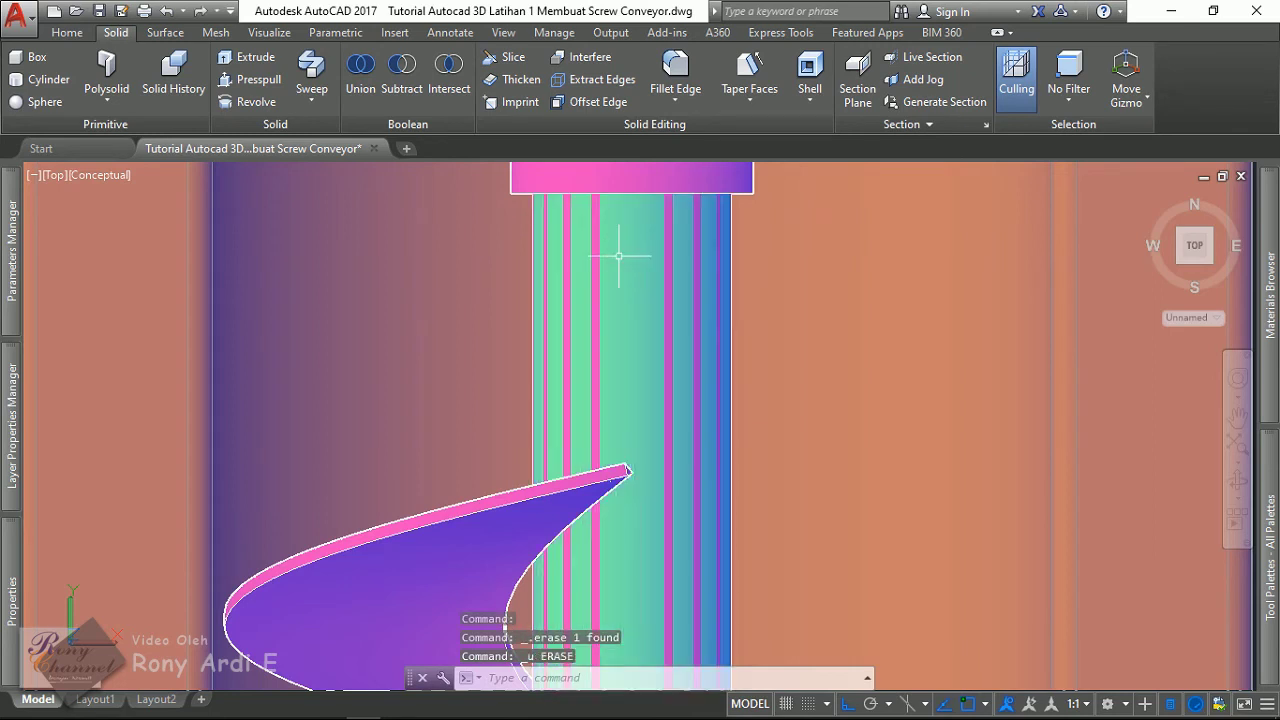
pyautogui.hotkey('ctrl', 'z')
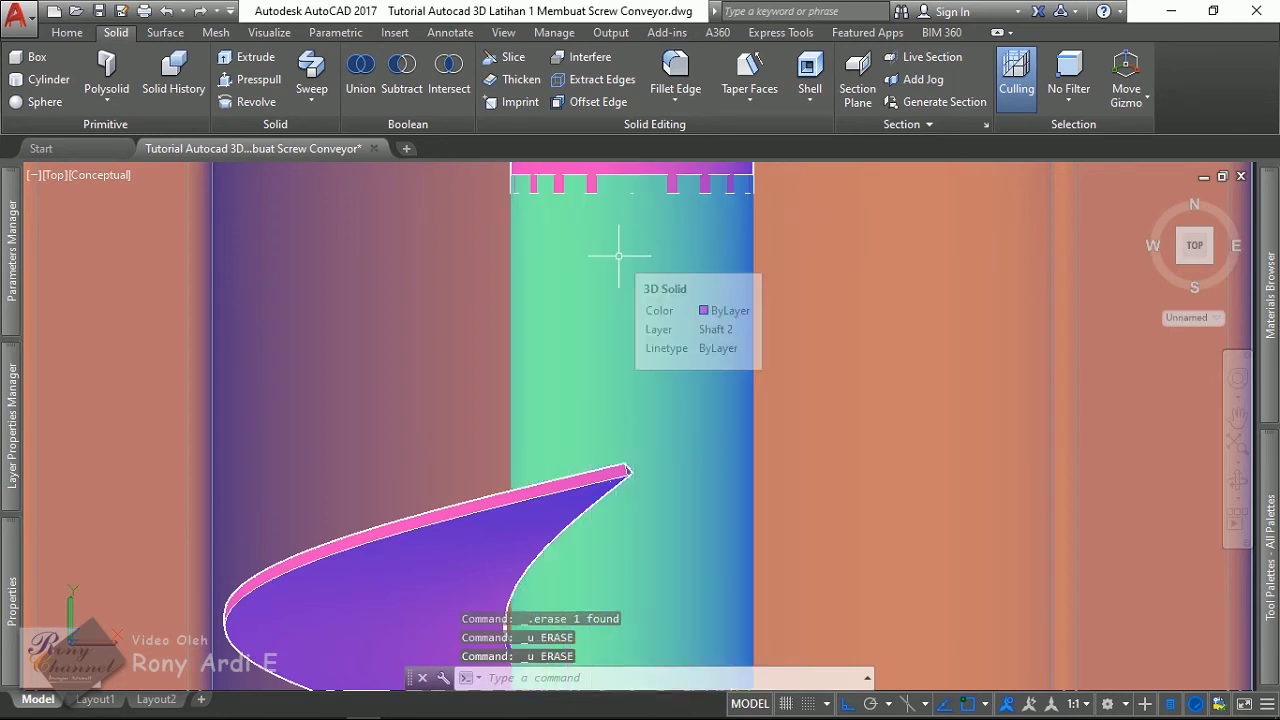
pyautogui.scroll(5, 510, 218)
pyautogui.hotkey('ctrl', 'z')
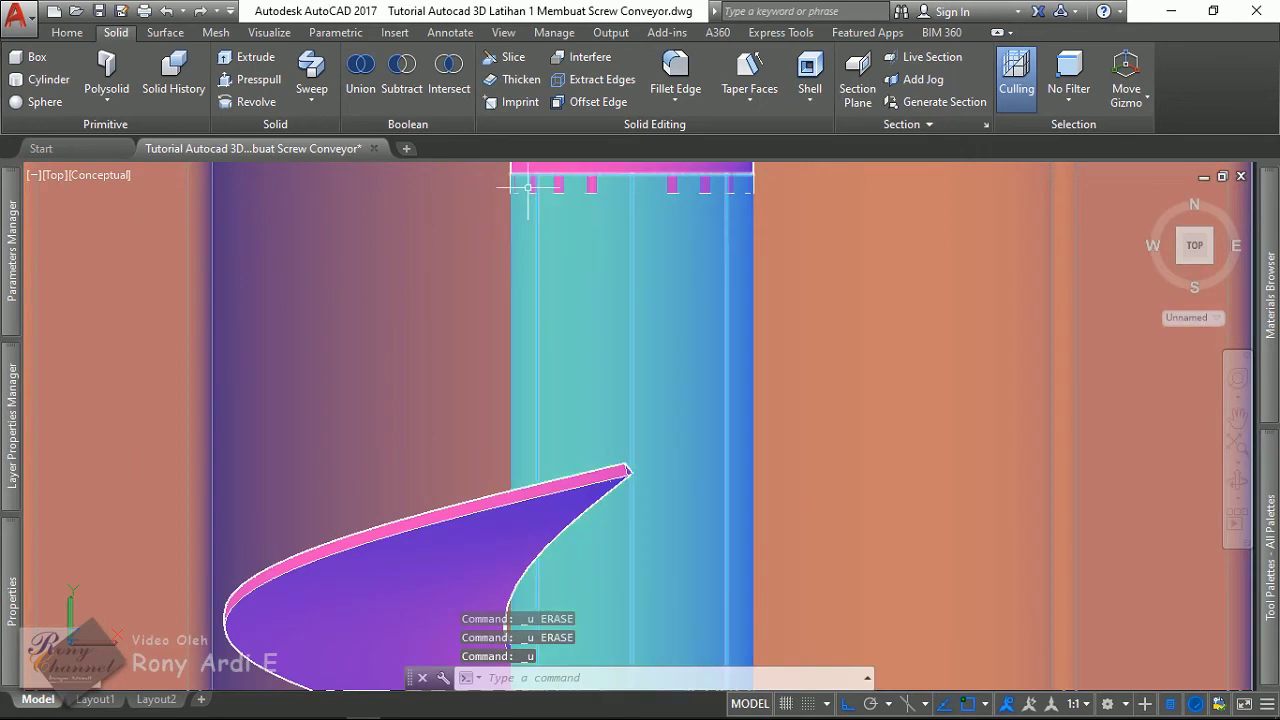
pyautogui.hotkey('ctrl', 'z')
# - Zoom in on the shaft and select its revolved surface, then clear the selection
pyautogui.scroll(-3, 641, 206)
pyautogui.scroll(5, 540, 337)
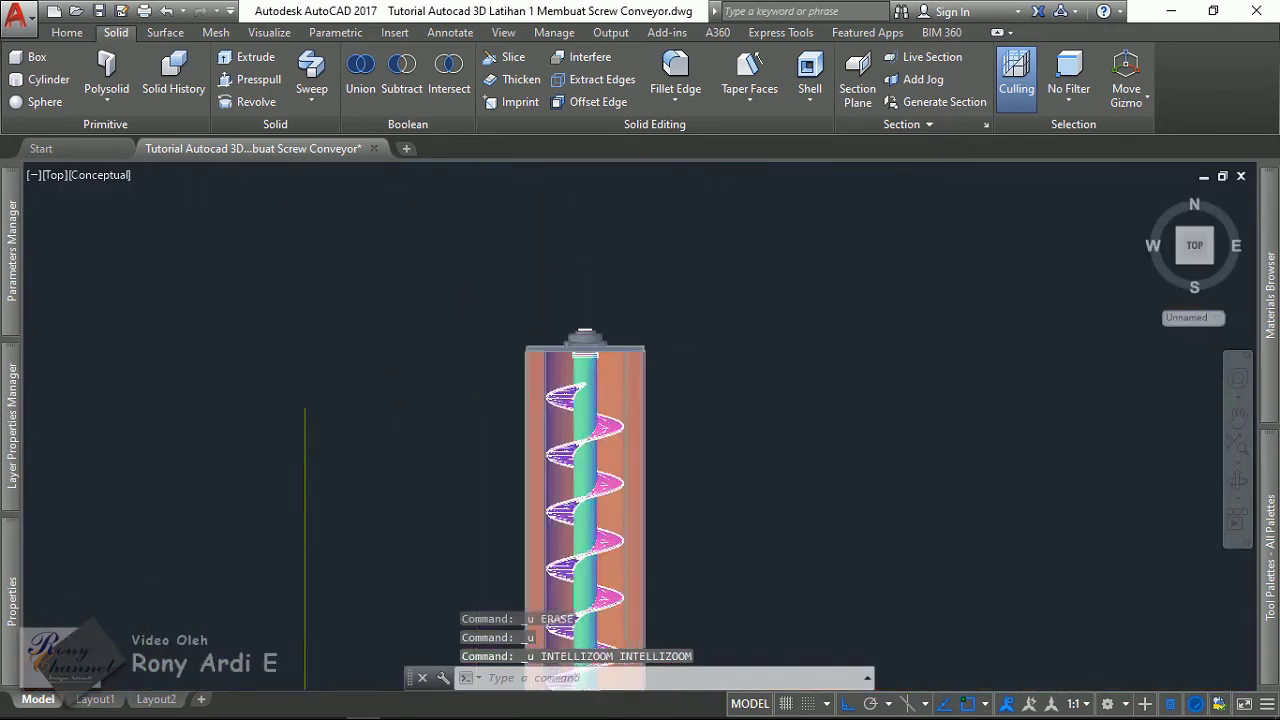
pyautogui.scroll(5, 540, 337)
pyautogui.scroll(3, 540, 337)
pyautogui.scroll(4, 500, 290)
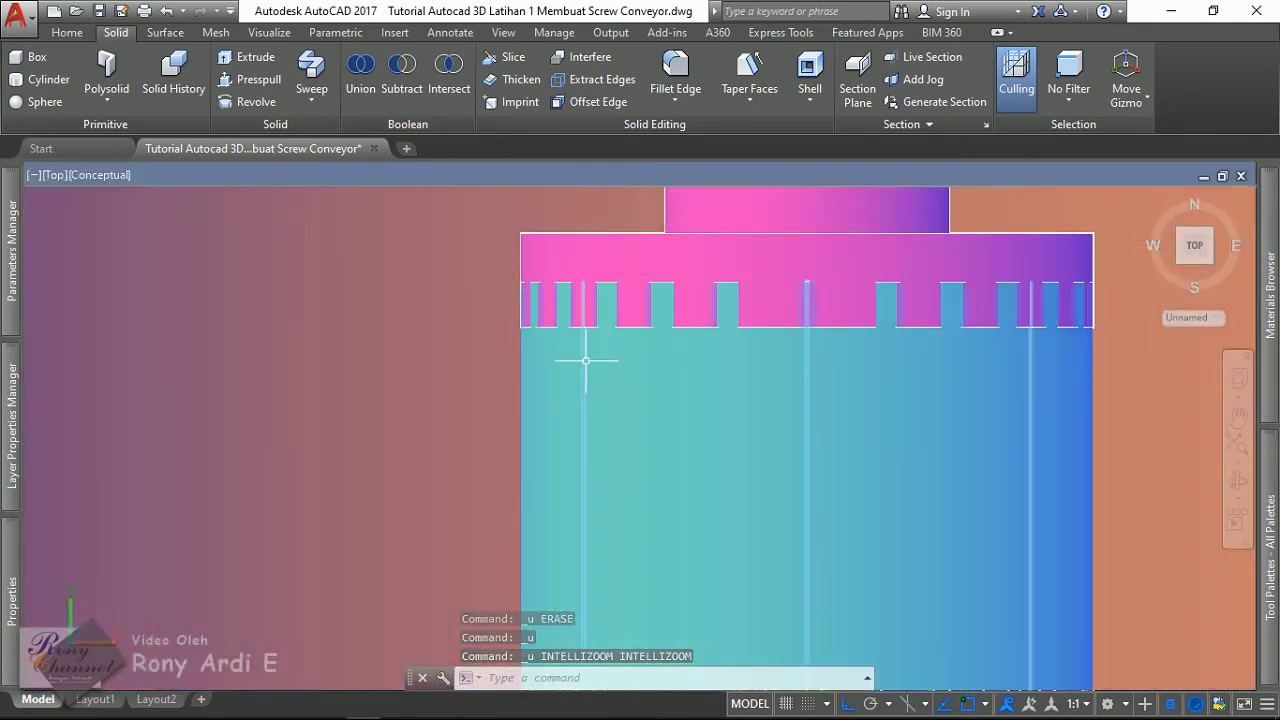
pyautogui.scroll(-10, 551, 363)
pyautogui.click(548, 298)
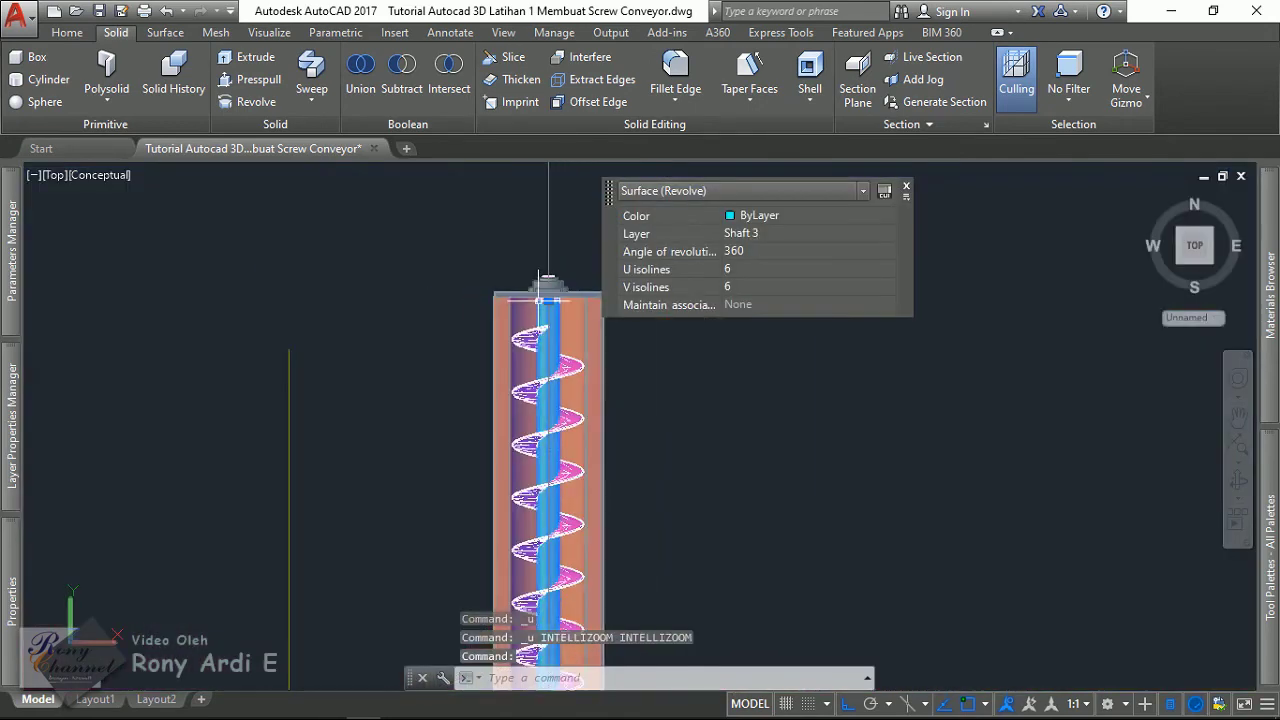
pyautogui.scroll(2, 499, 273)
pyautogui.scroll(2, 499, 273)
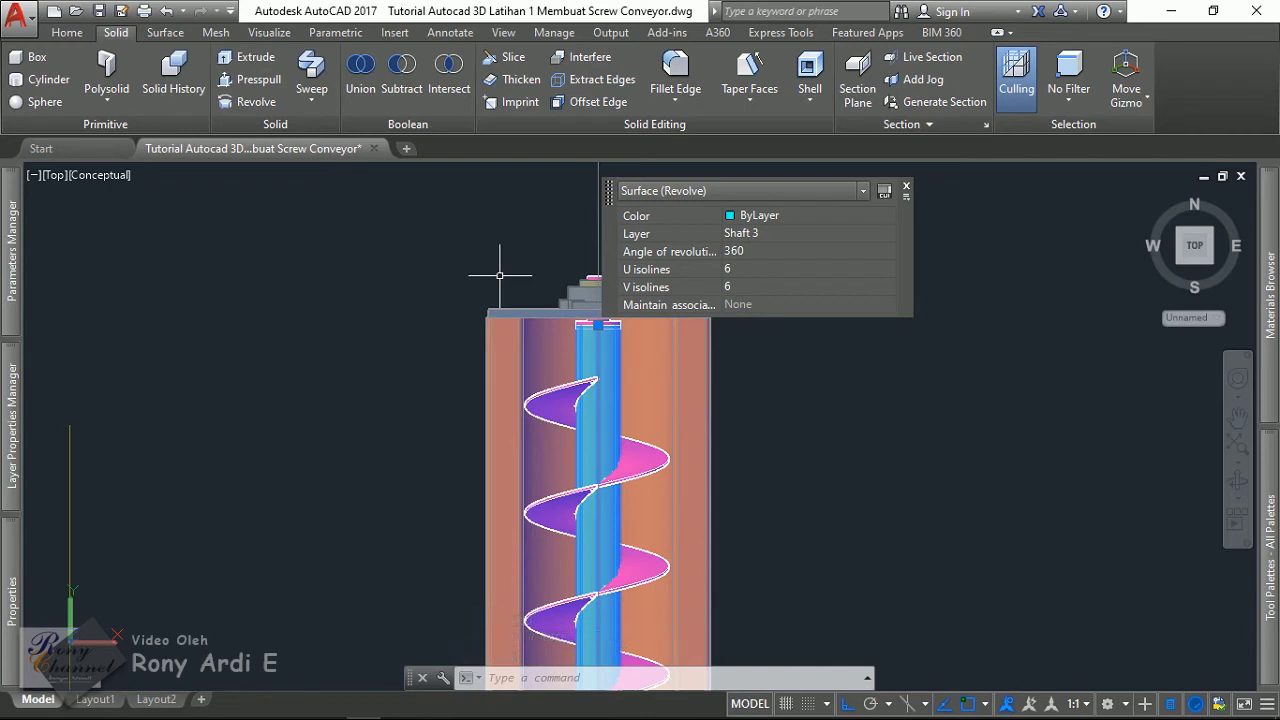
pyautogui.press('Escape')
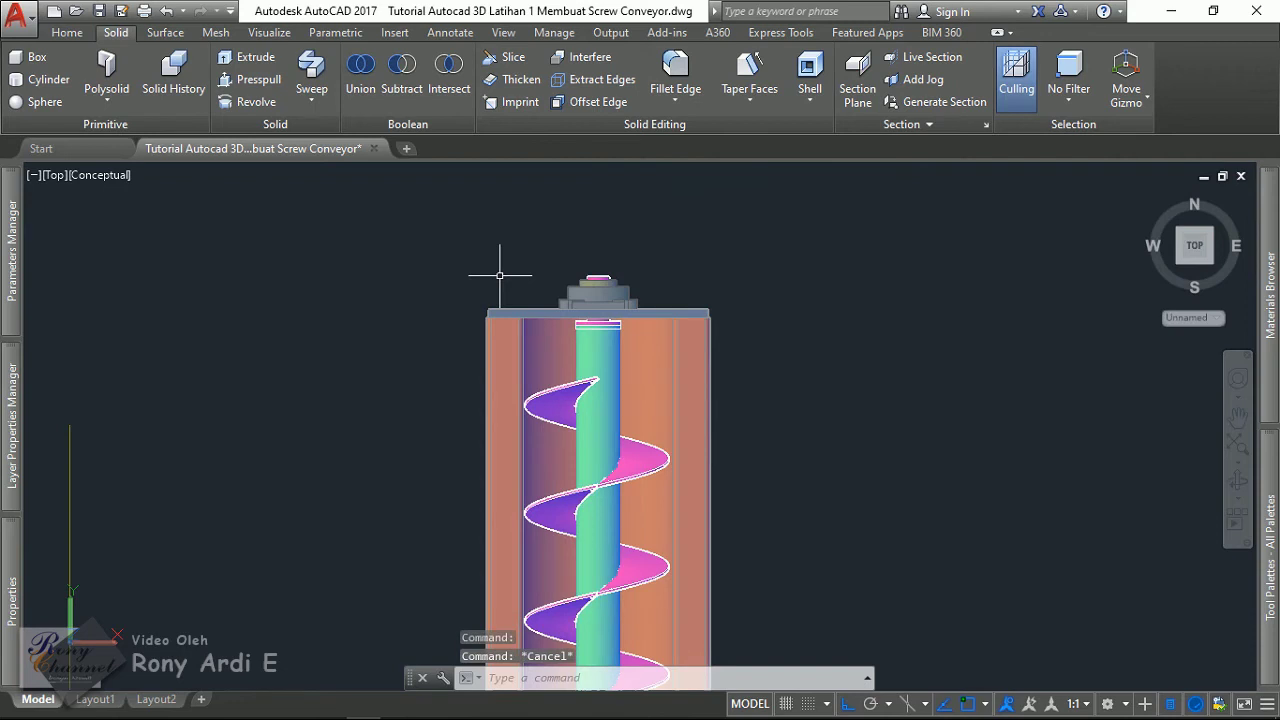
# - Erase the revolved surfaces near the shaft top, then undo both erasures
pyautogui.scroll(3, 577, 332)
pyautogui.click(594, 340)
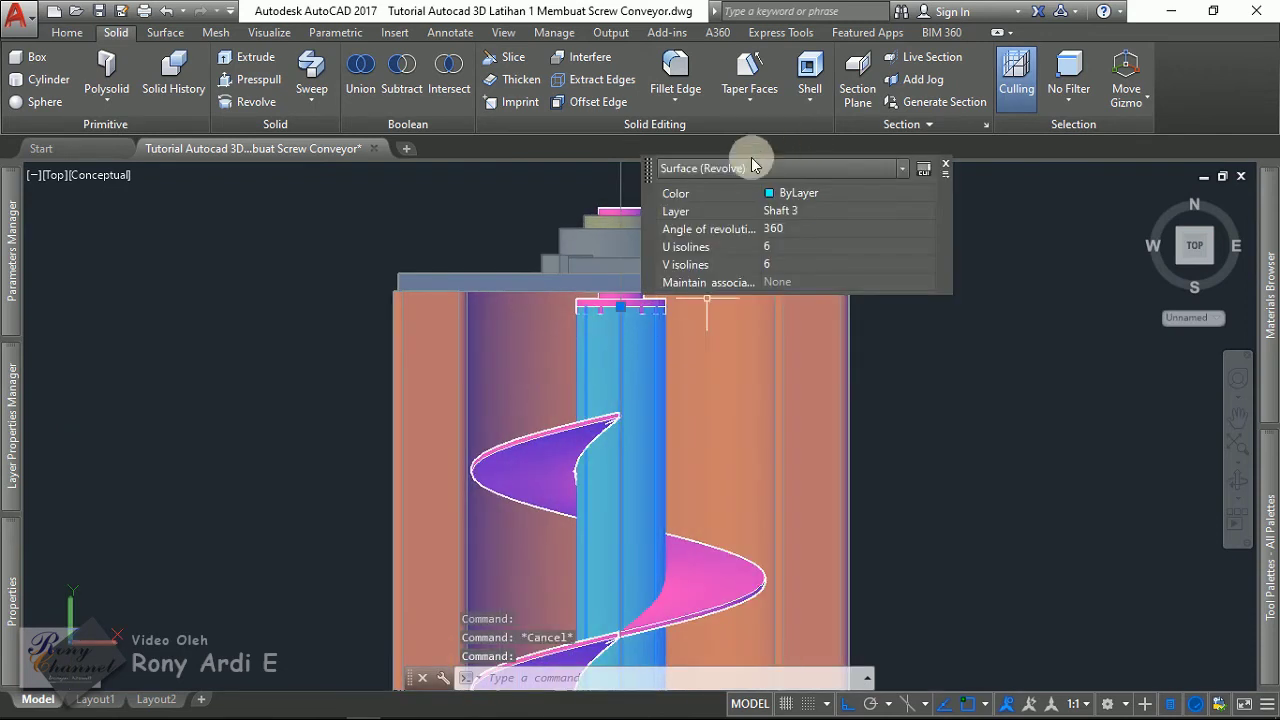
pyautogui.press('Delete')
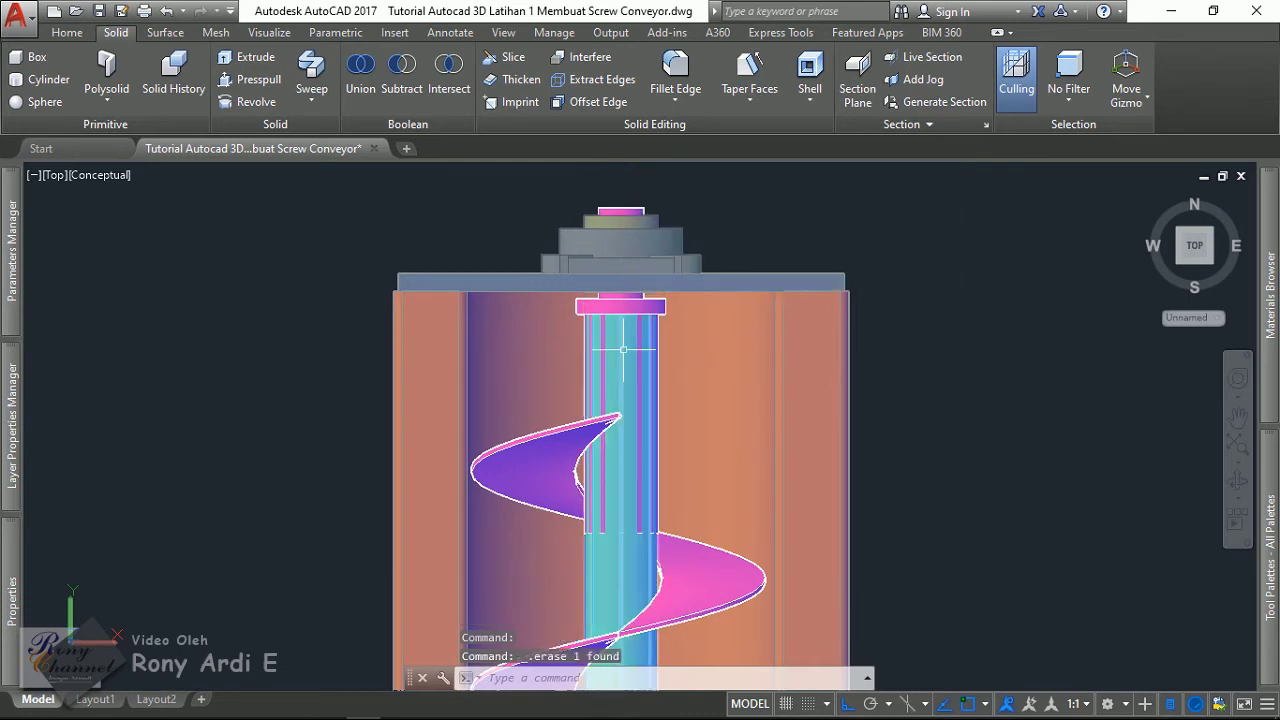
pyautogui.click(622, 349)
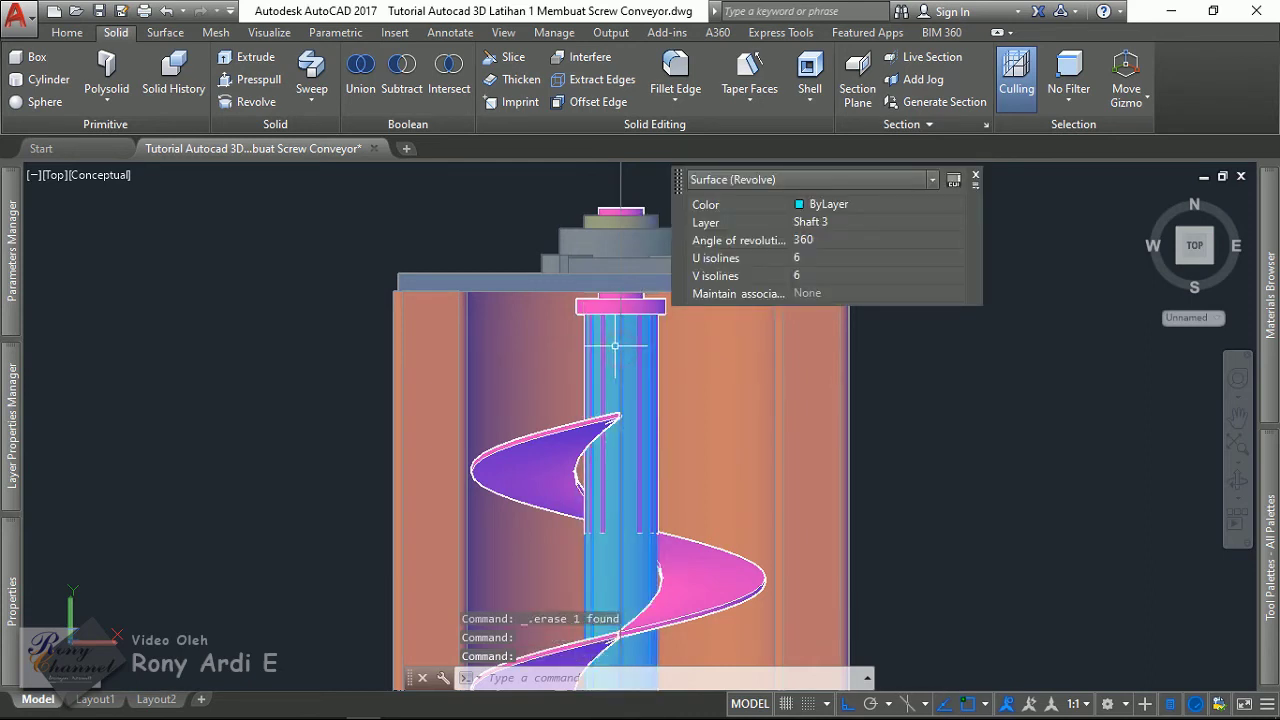
pyautogui.click(615, 346)
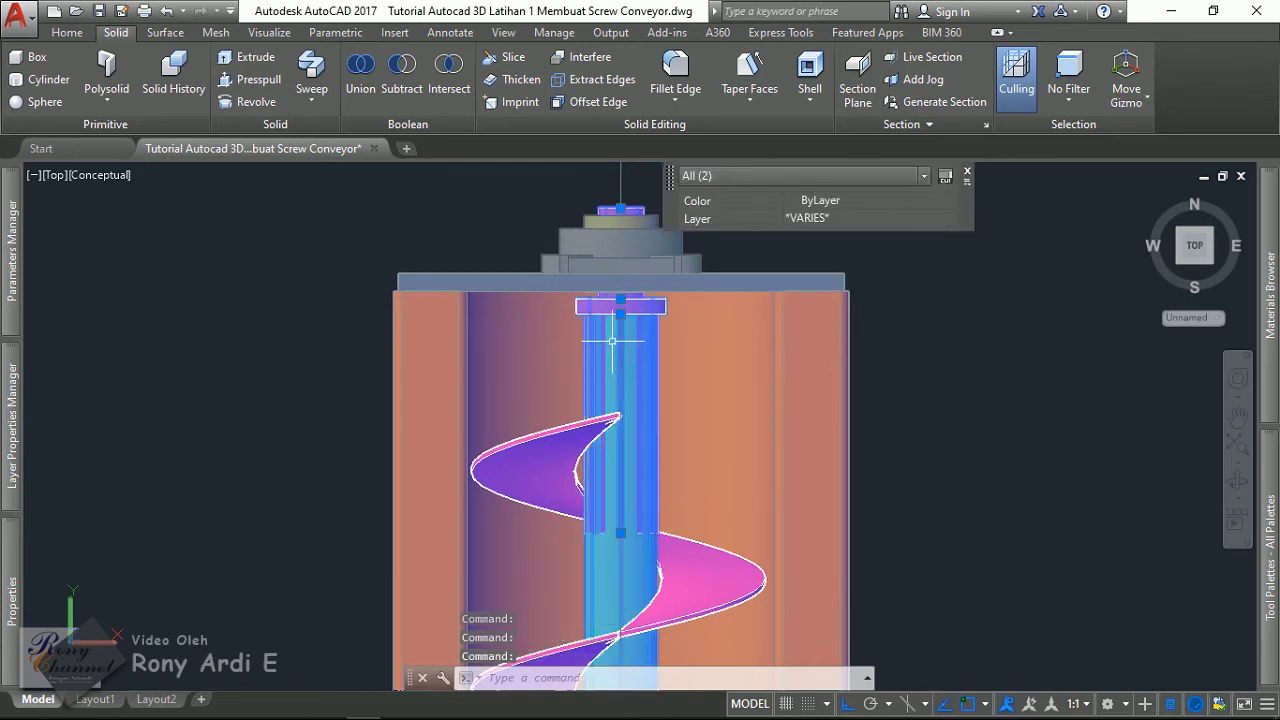
pyautogui.press('Delete')
pyautogui.hotkey('ctrl', 'z')
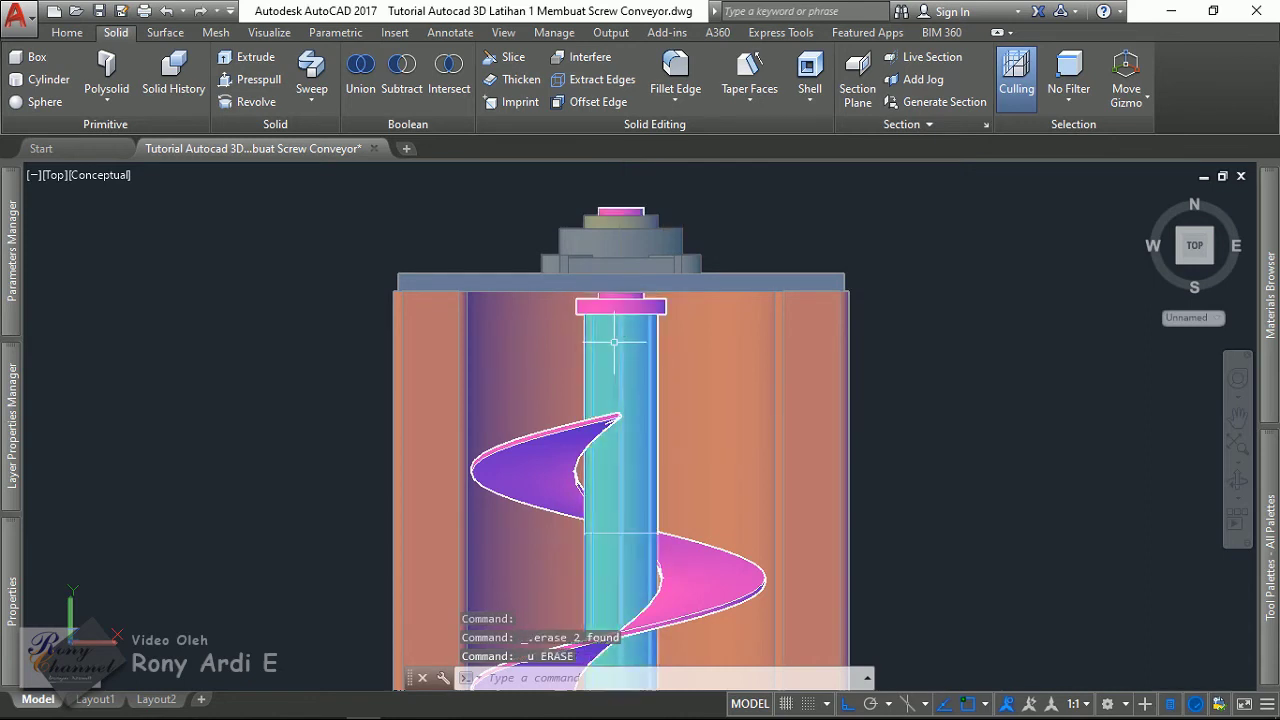
pyautogui.hotkey('ctrl', 'z')
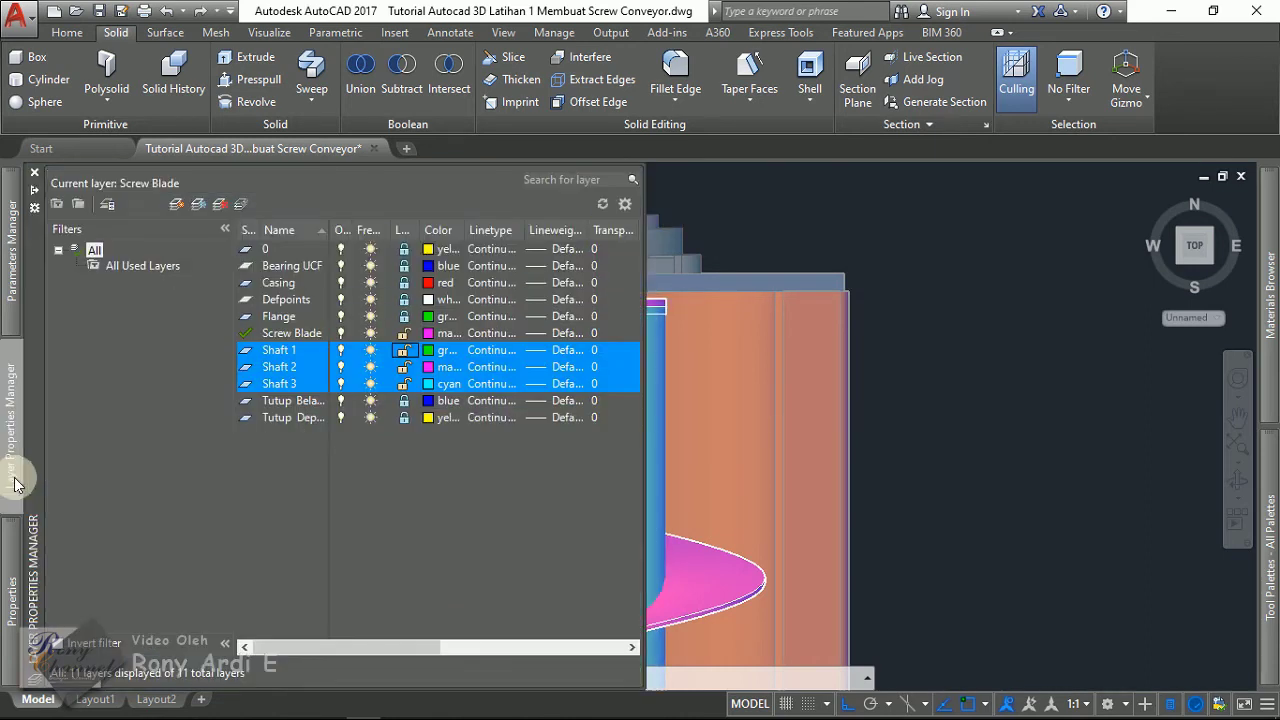
# - Lock Screw Blade and Shaft 2, leave Shaft 3 unlocked and current, then select the shaft
pyautogui.click(405, 348)
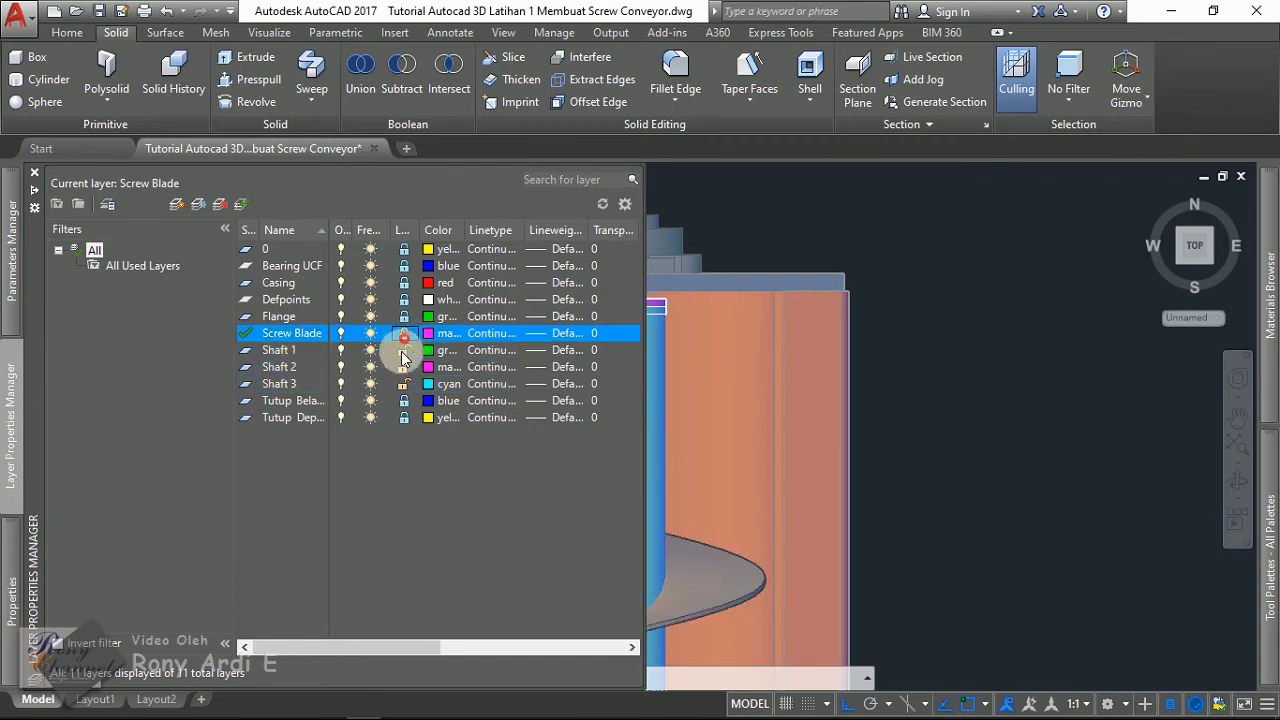
pyautogui.click(400, 367)
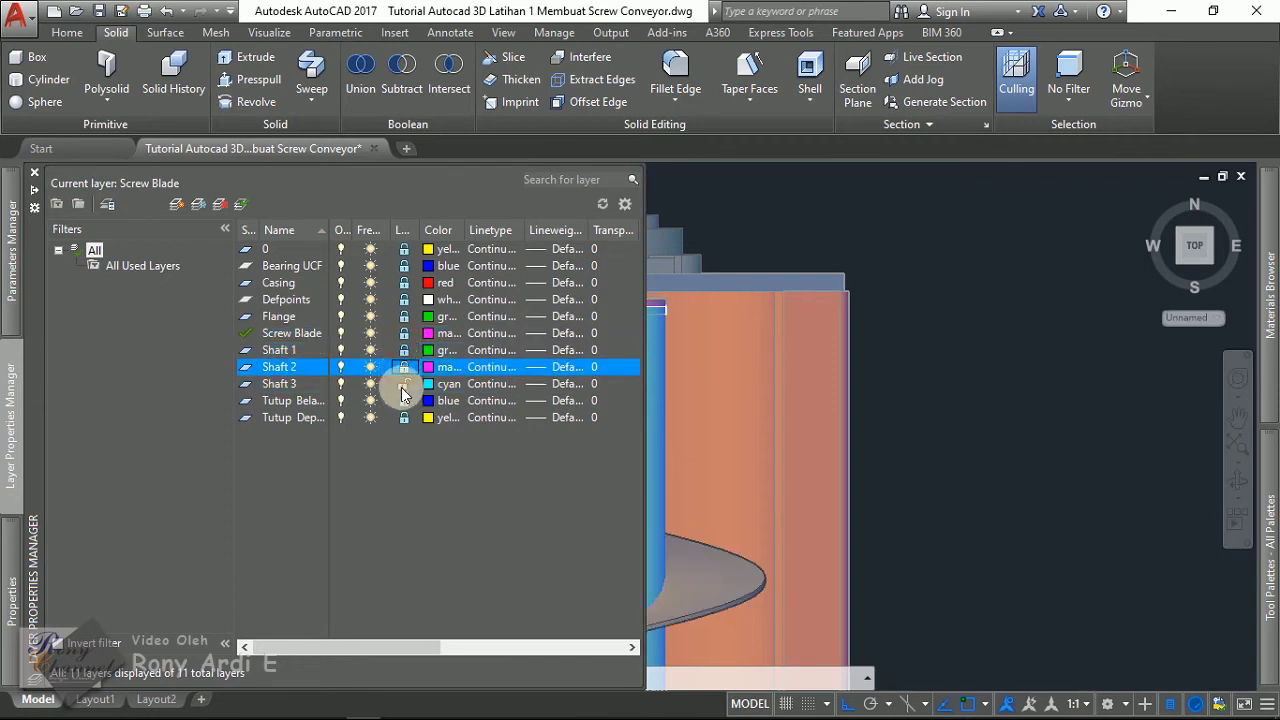
pyautogui.click(403, 384)
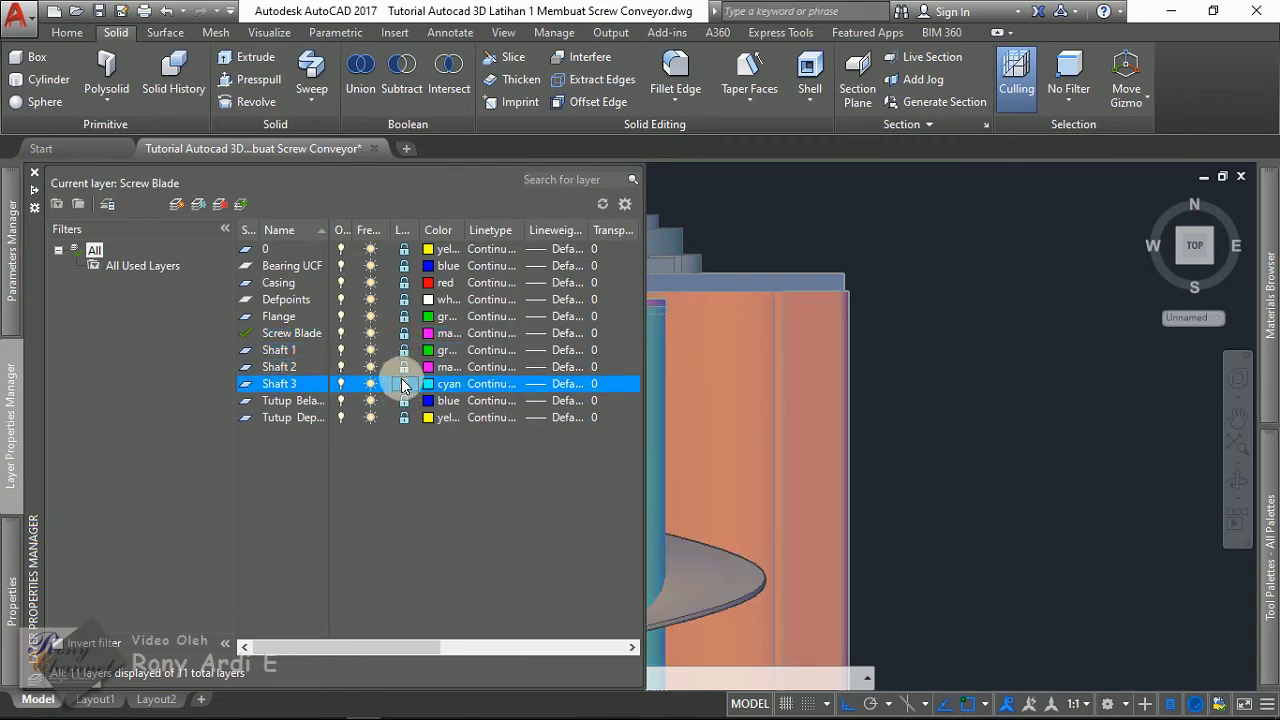
pyautogui.click(402, 384)
pyautogui.doubleClick(280, 388)
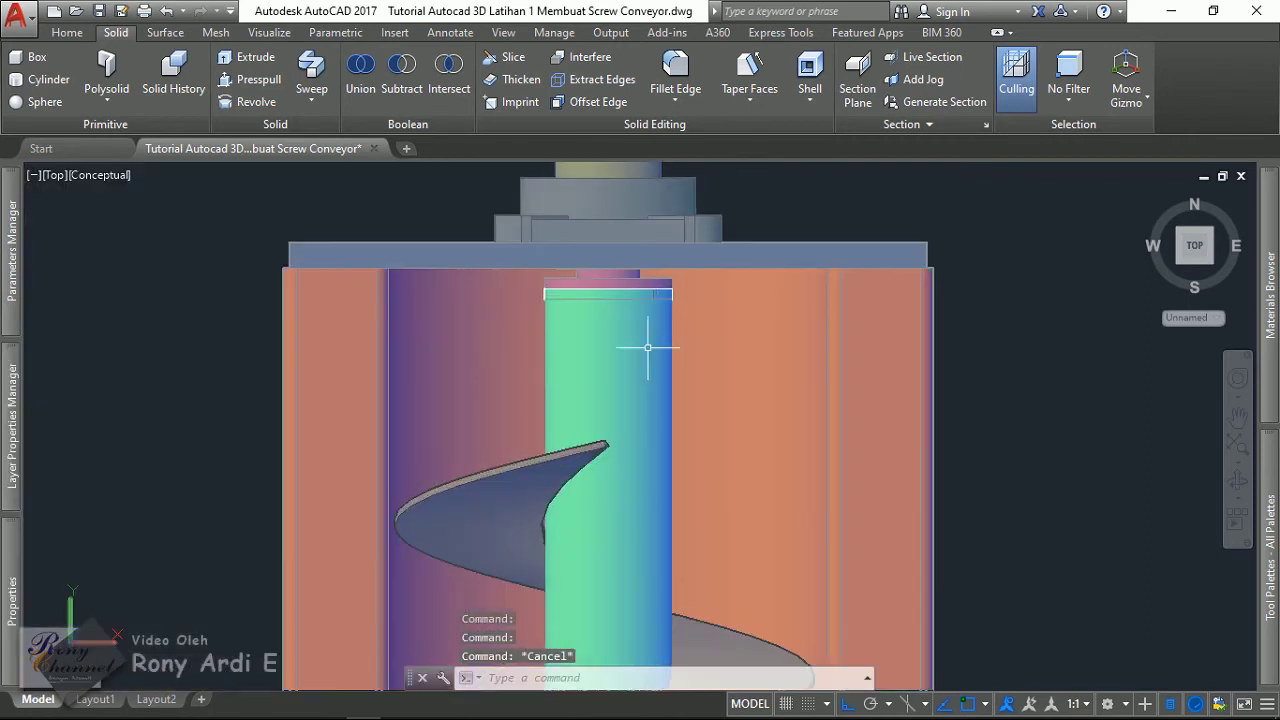
pyautogui.click(651, 343)
pyautogui.scroll(-2, 651, 343)
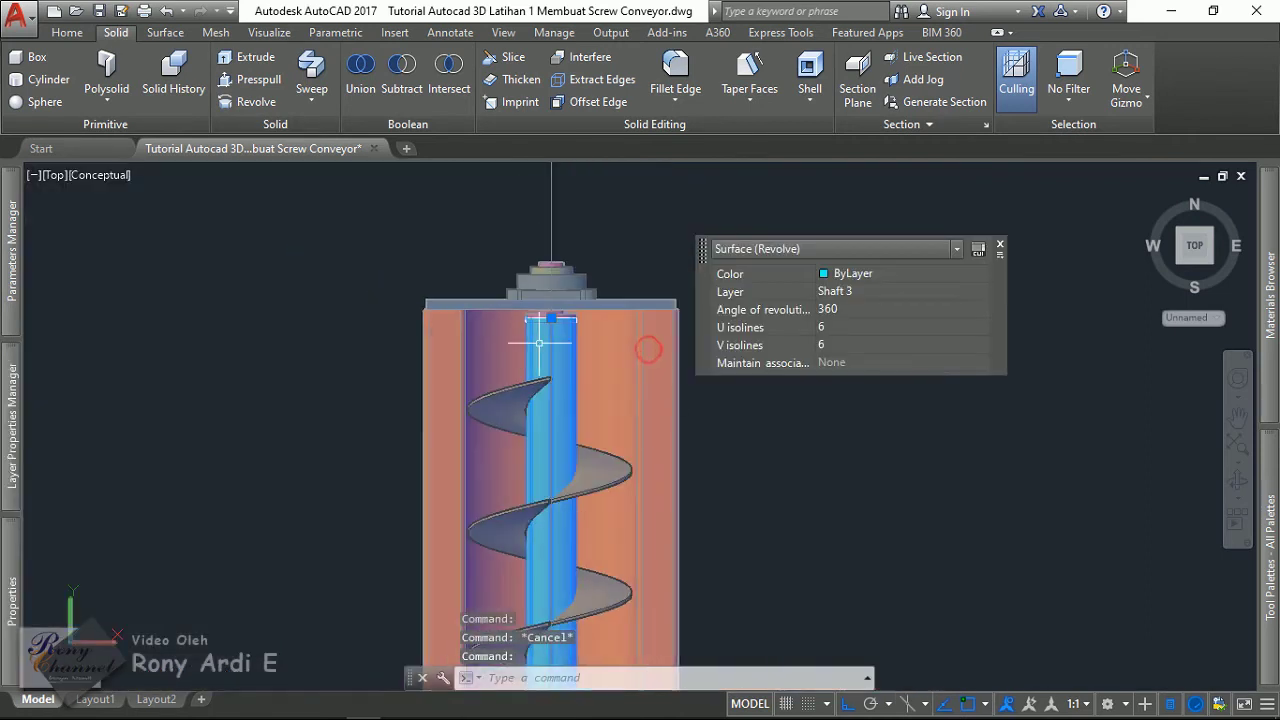
pyautogui.write('m')
# - Move the first revolved shaft 200 units to the right
pyautogui.press('Return')
pyautogui.click(737, 316)
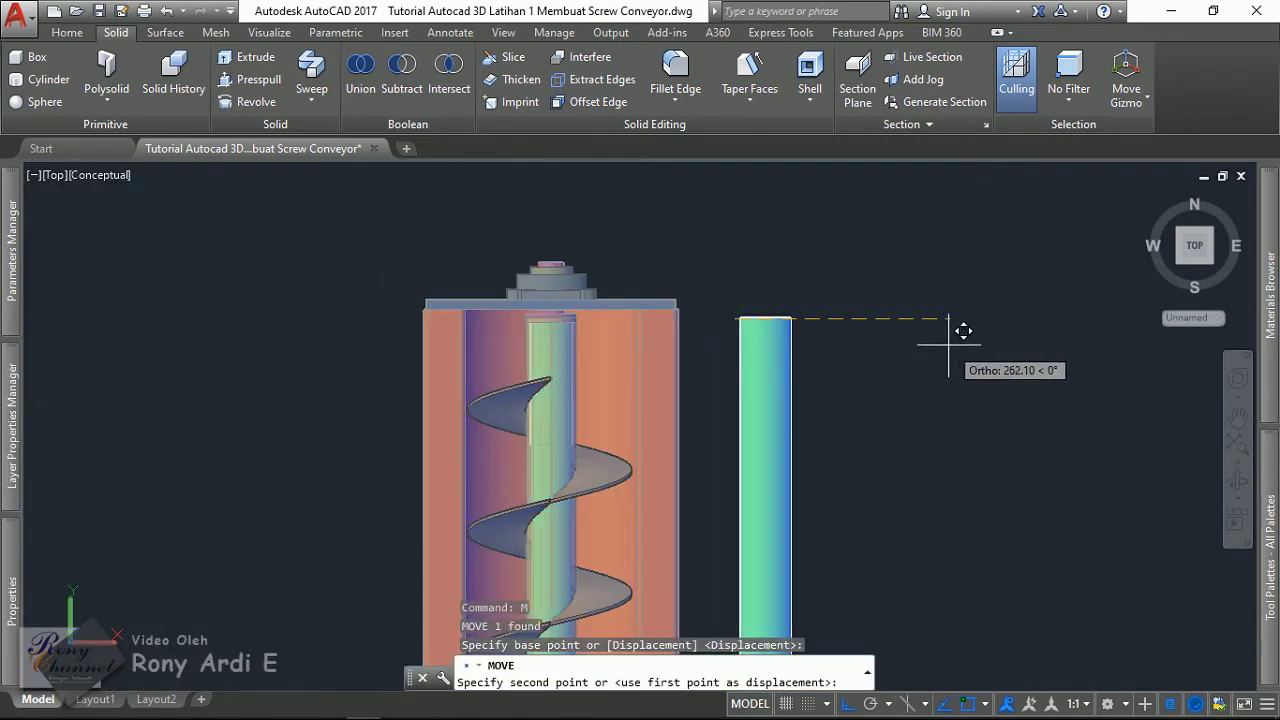
pyautogui.write('2')
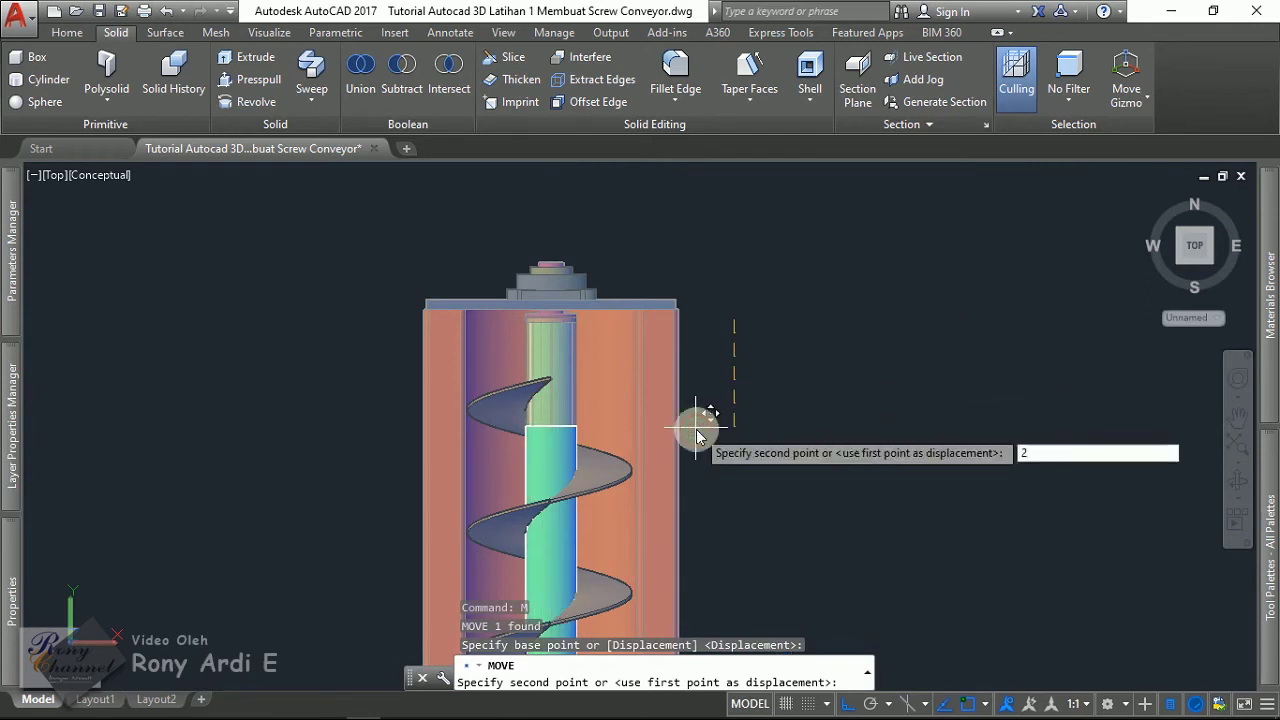
pyautogui.press('Escape')
pyautogui.click(565, 427)
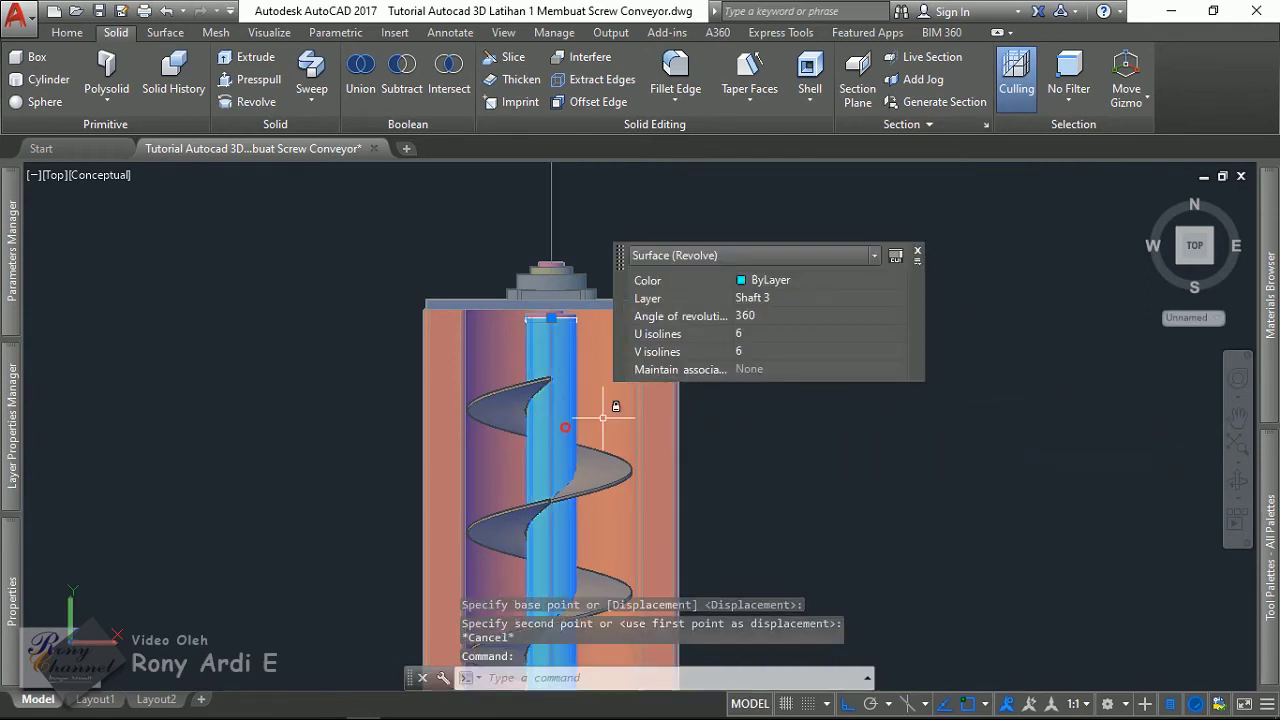
pyautogui.write('m')
pyautogui.press('Return')
pyautogui.click(752, 419)
pyautogui.write('200')
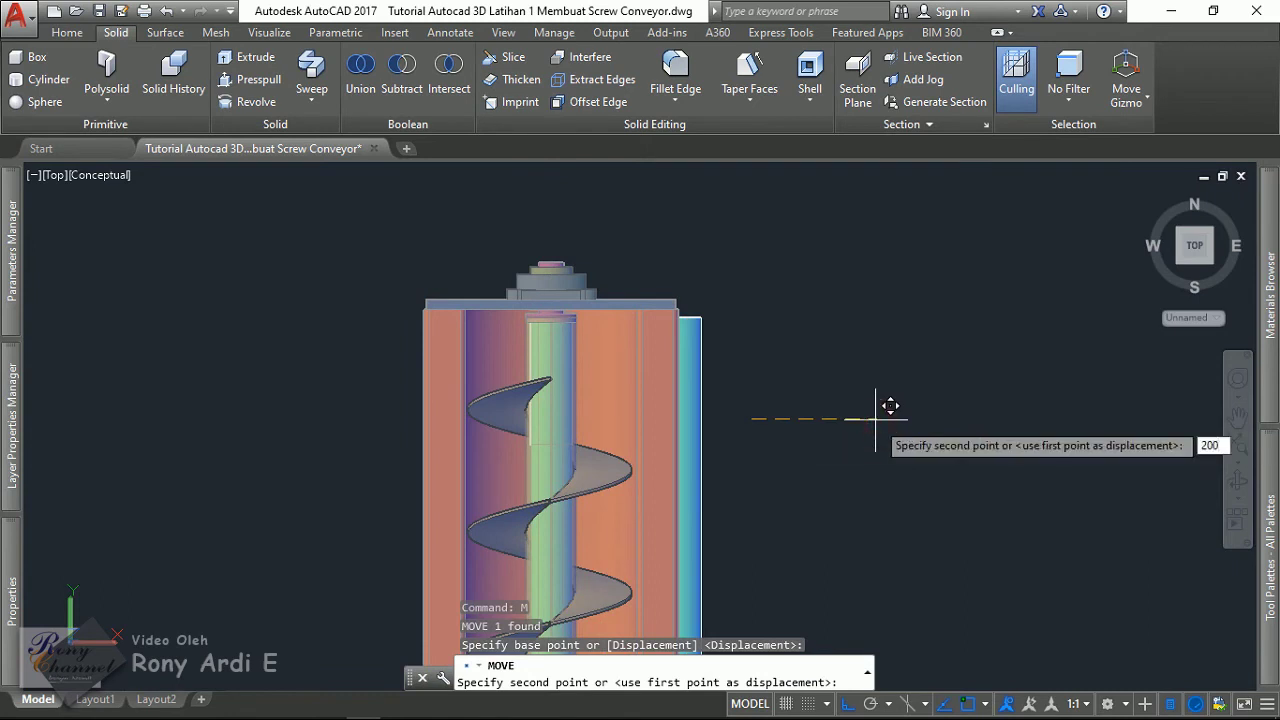
pyautogui.press('Return')
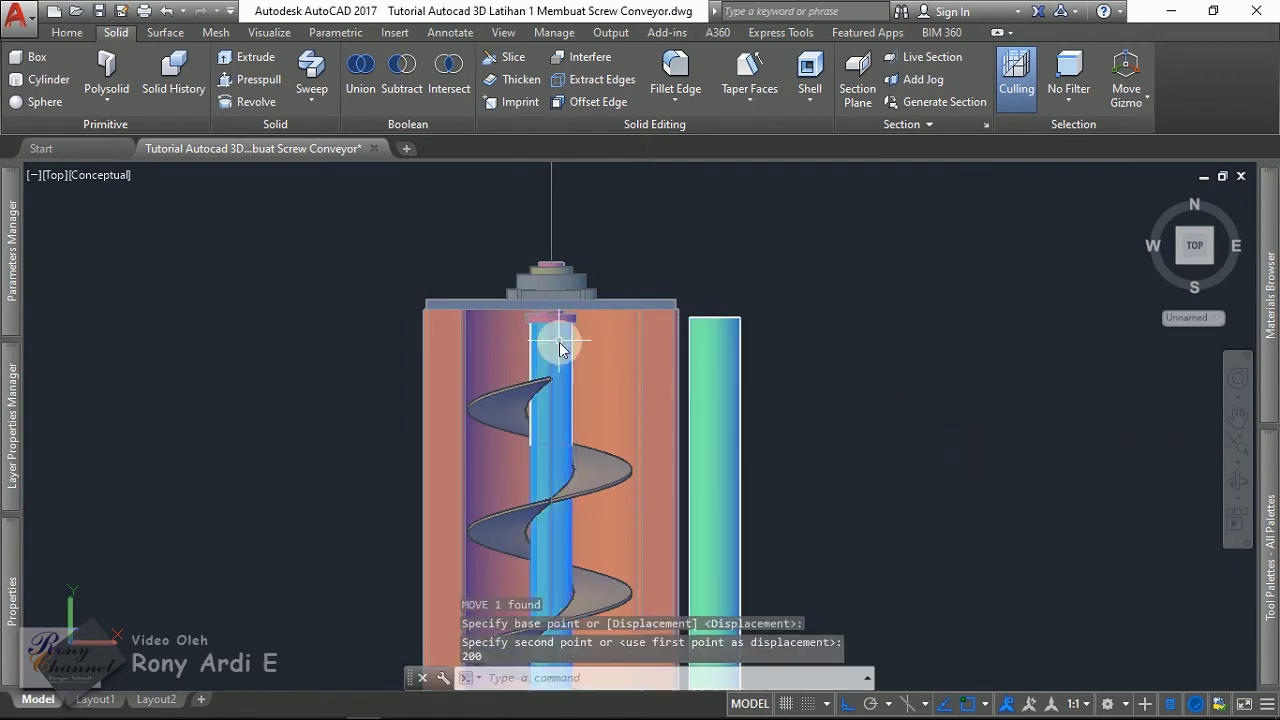
# - Move the shaft still in the trough 200 units to the left
pyautogui.click(557, 337)
pyautogui.write('m')
pyautogui.press('Return')
pyautogui.click(928, 364)
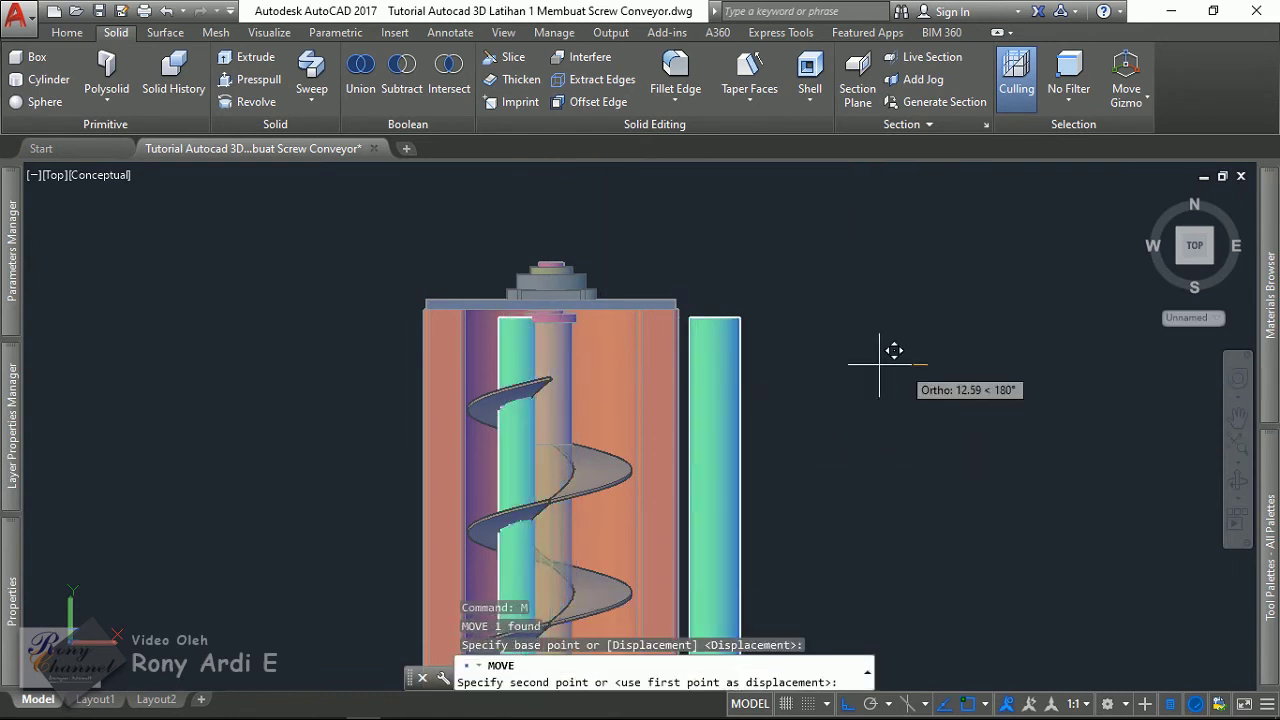
pyautogui.write('200')
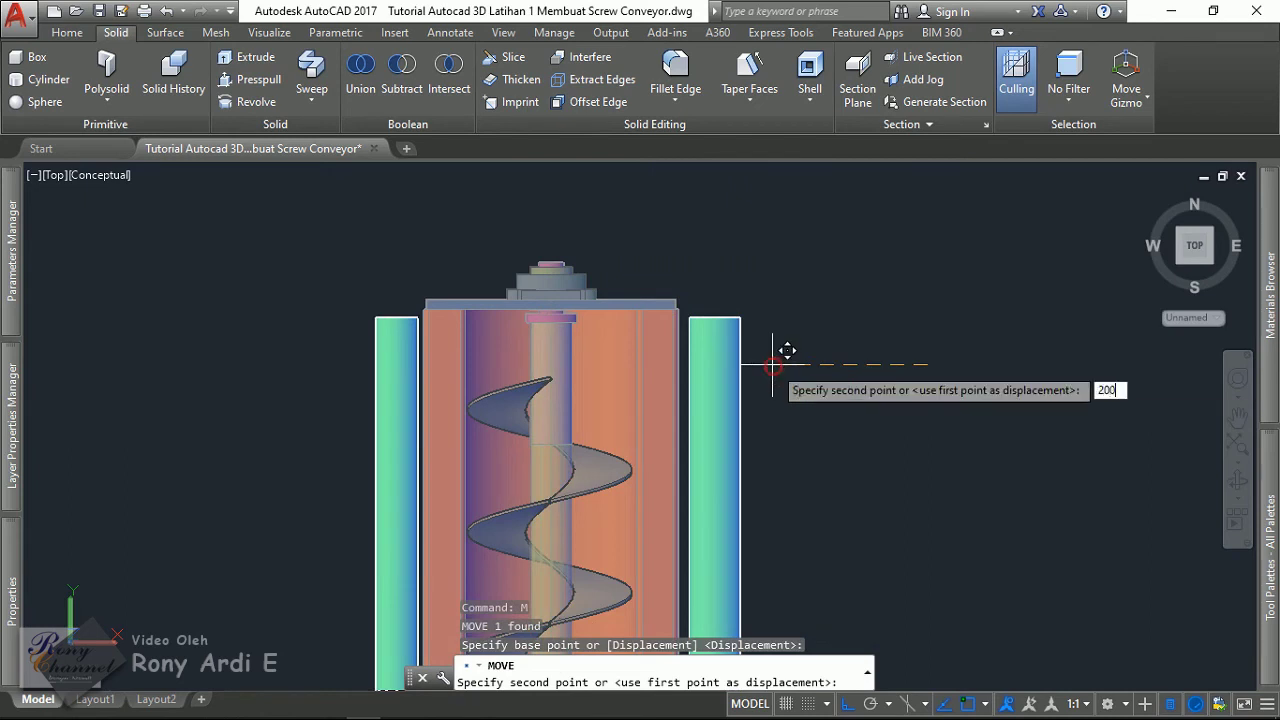
pyautogui.press('Return')
# - Zoom out and select the left shaft to check its new position, then clear the selection
pyautogui.scroll(3, 567, 325)
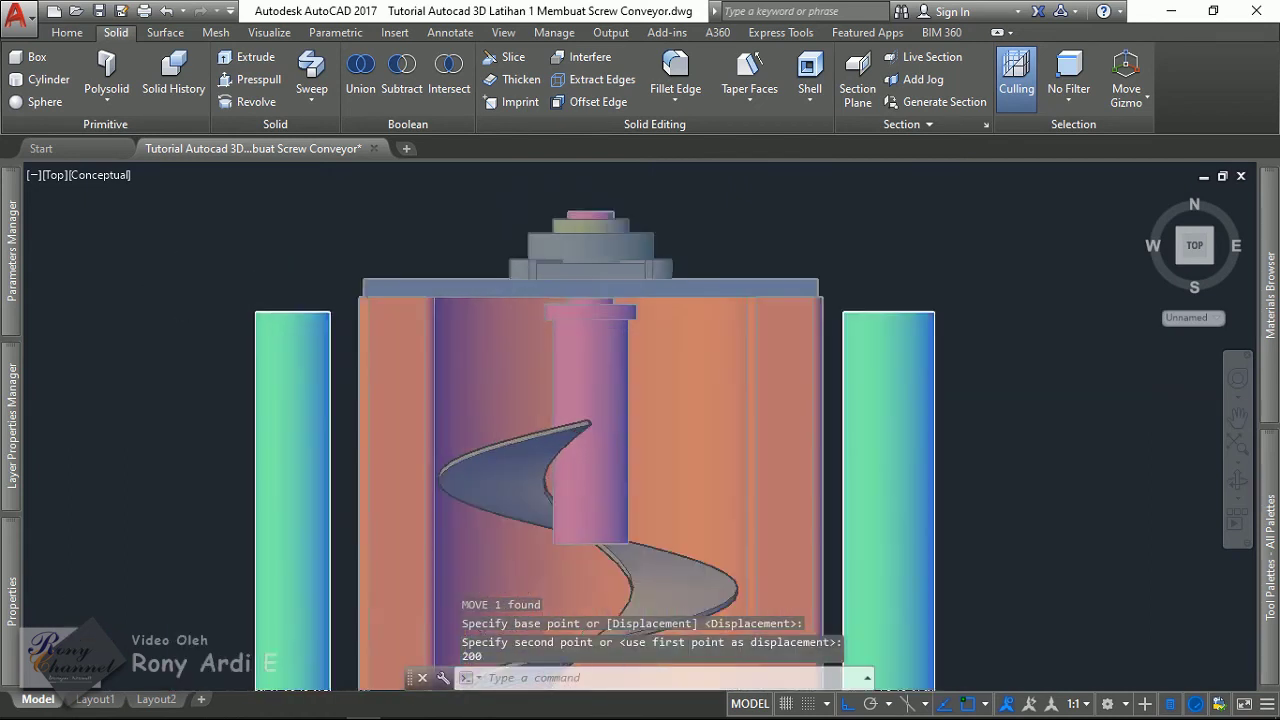
pyautogui.scroll(1, 257, 357)
pyautogui.click(257, 357)
pyautogui.press('Escape')
pyautogui.click(342, 352)
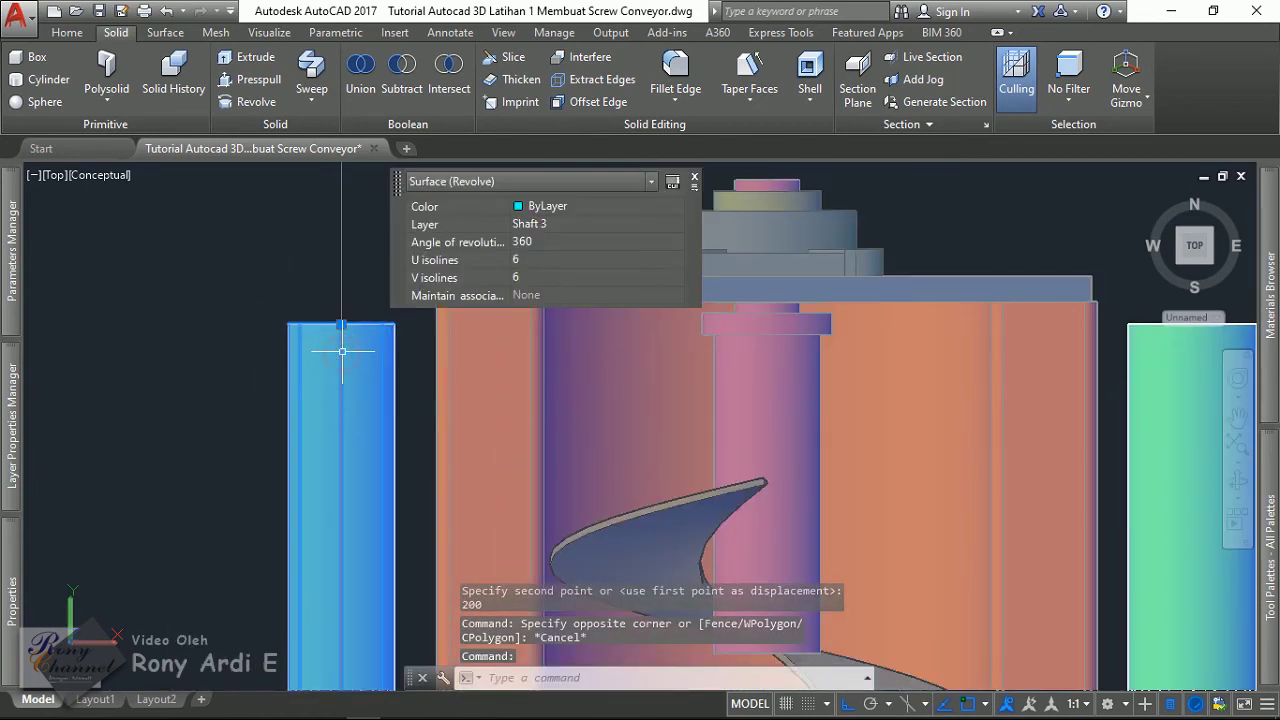
pyautogui.press('Escape')
pyautogui.scroll(-3, 342, 352)
pyautogui.scroll(3, 700, 300)
# - Delete the left and right shafts beside the trough
pyautogui.scroll(1, 683, 308)
pyautogui.click(683, 308)
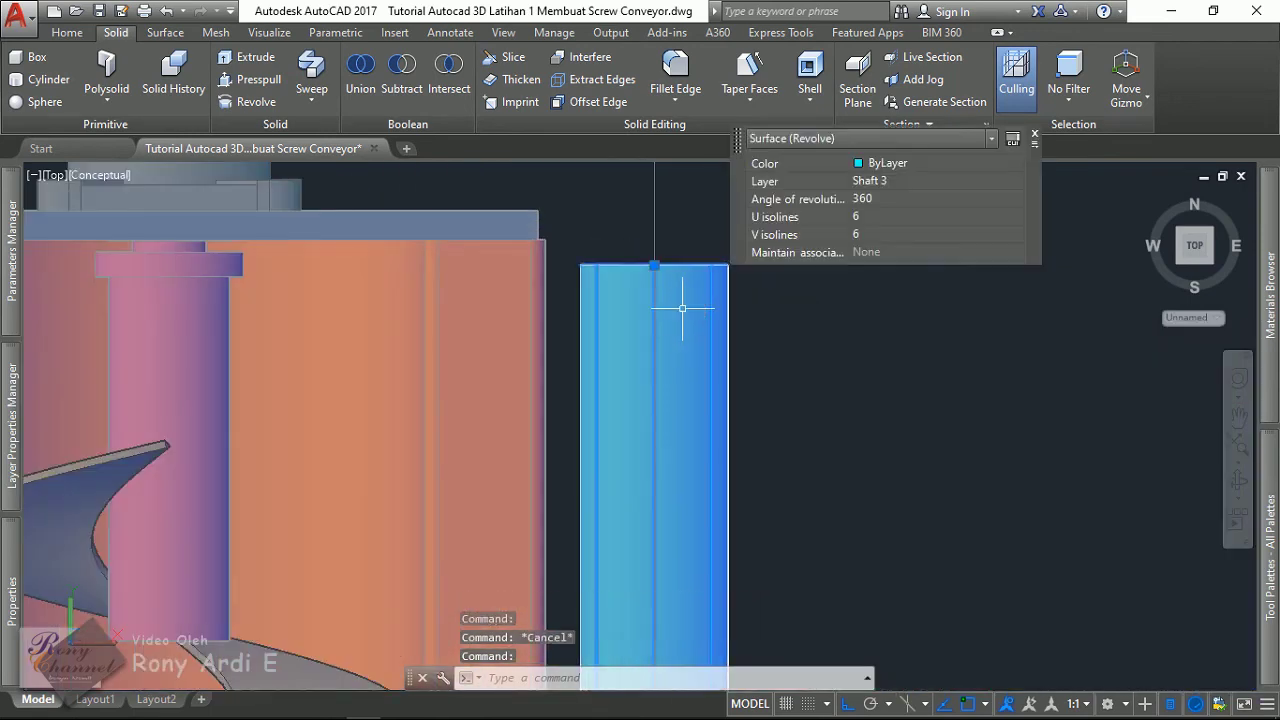
pyautogui.moveTo(341, 350)
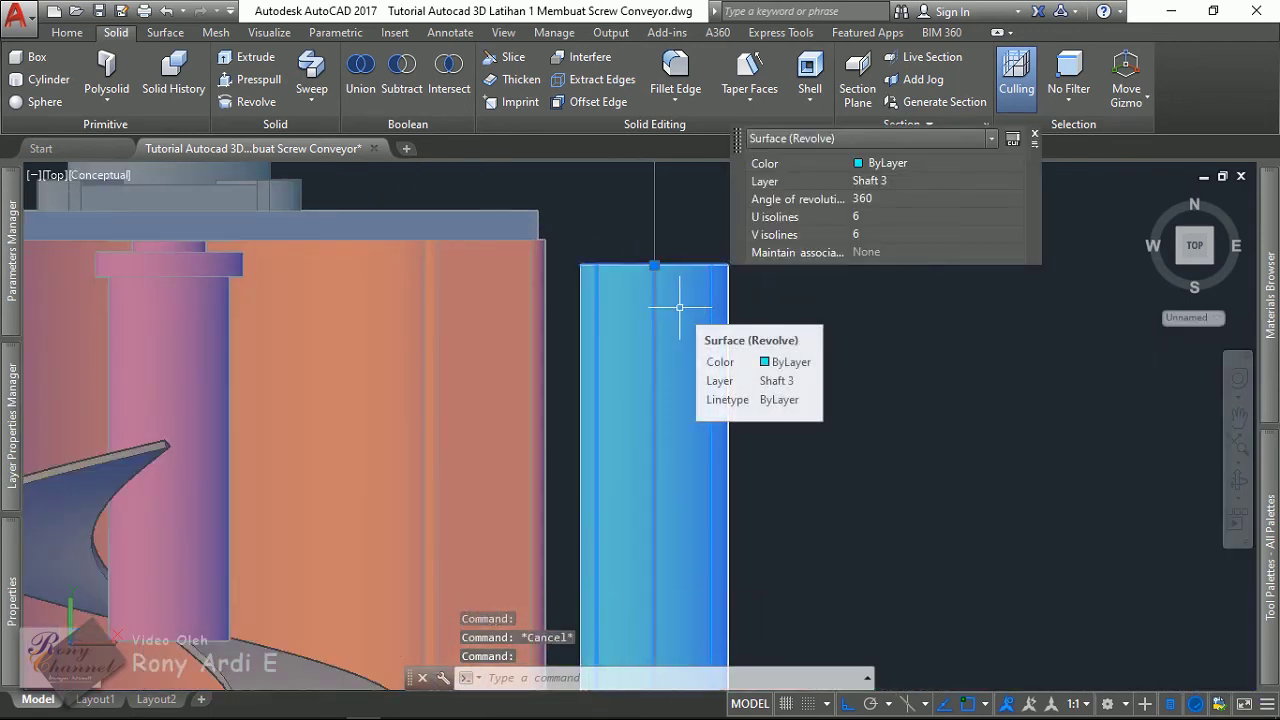
pyautogui.scroll(-3, 680, 307)
pyautogui.press('Escape')
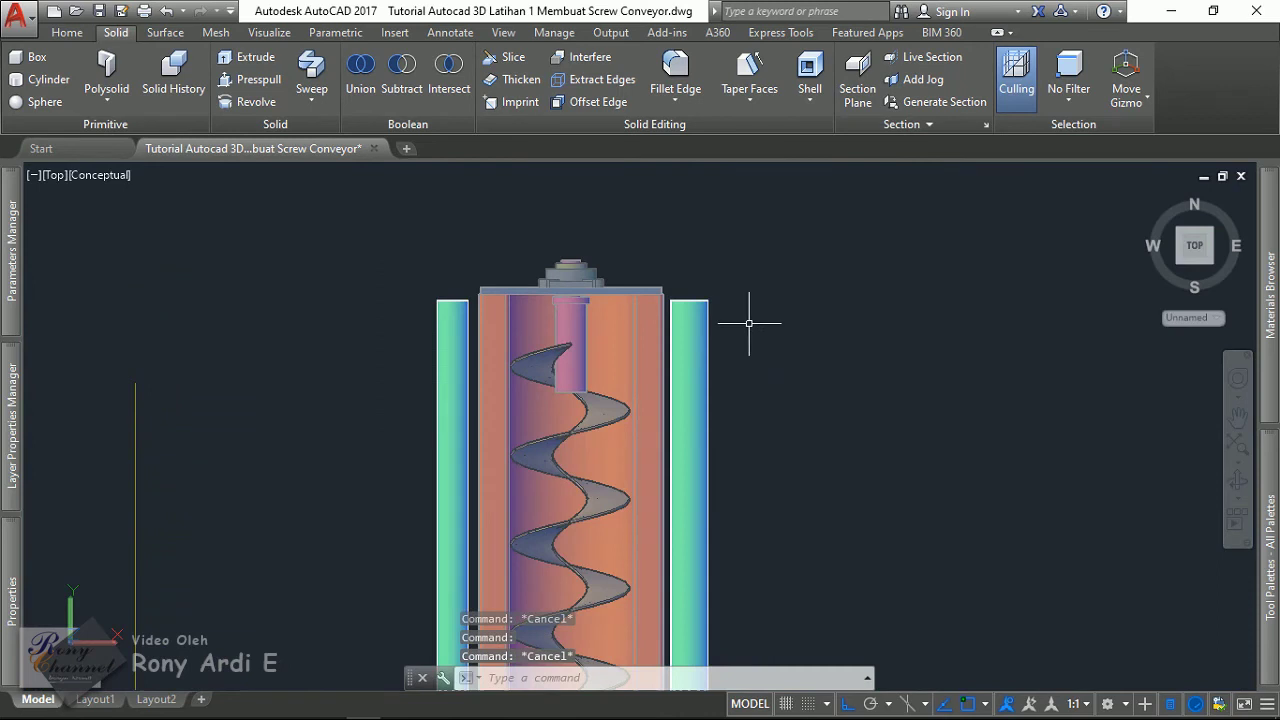
pyautogui.hotkey('ctrl', 'z')
pyautogui.click(713, 322)
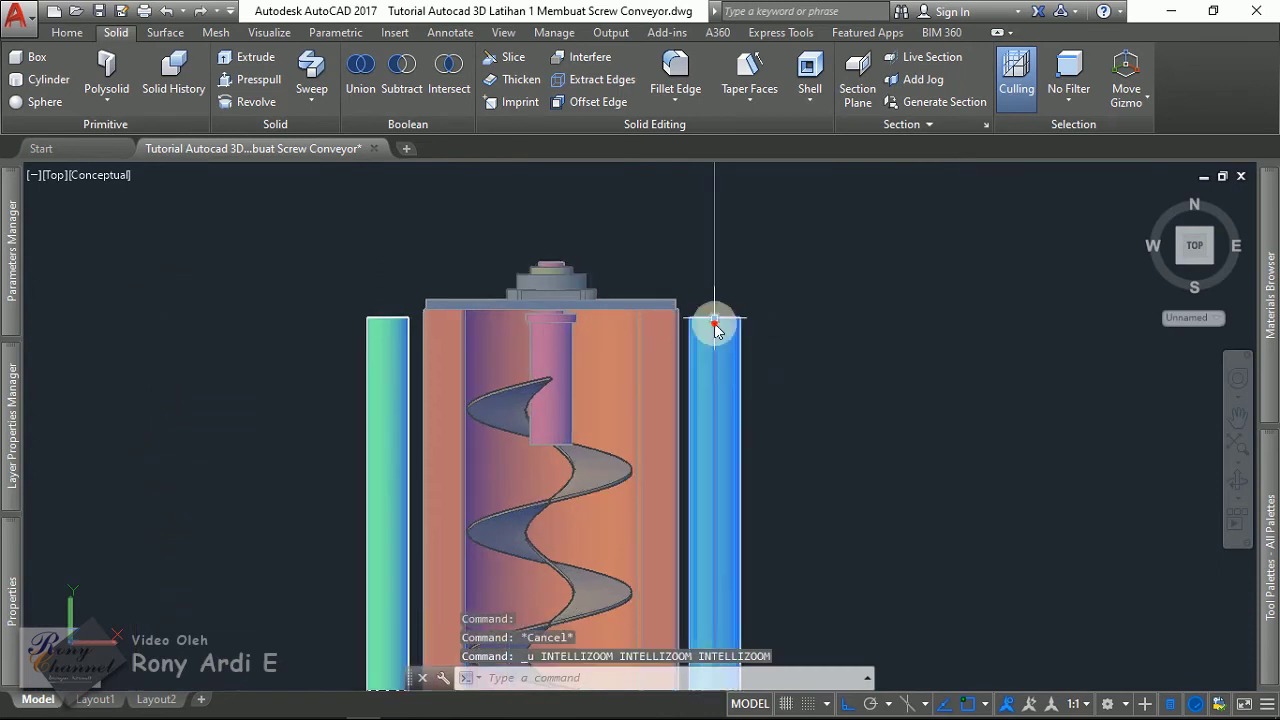
pyautogui.click(390, 316)
pyautogui.press('Delete')
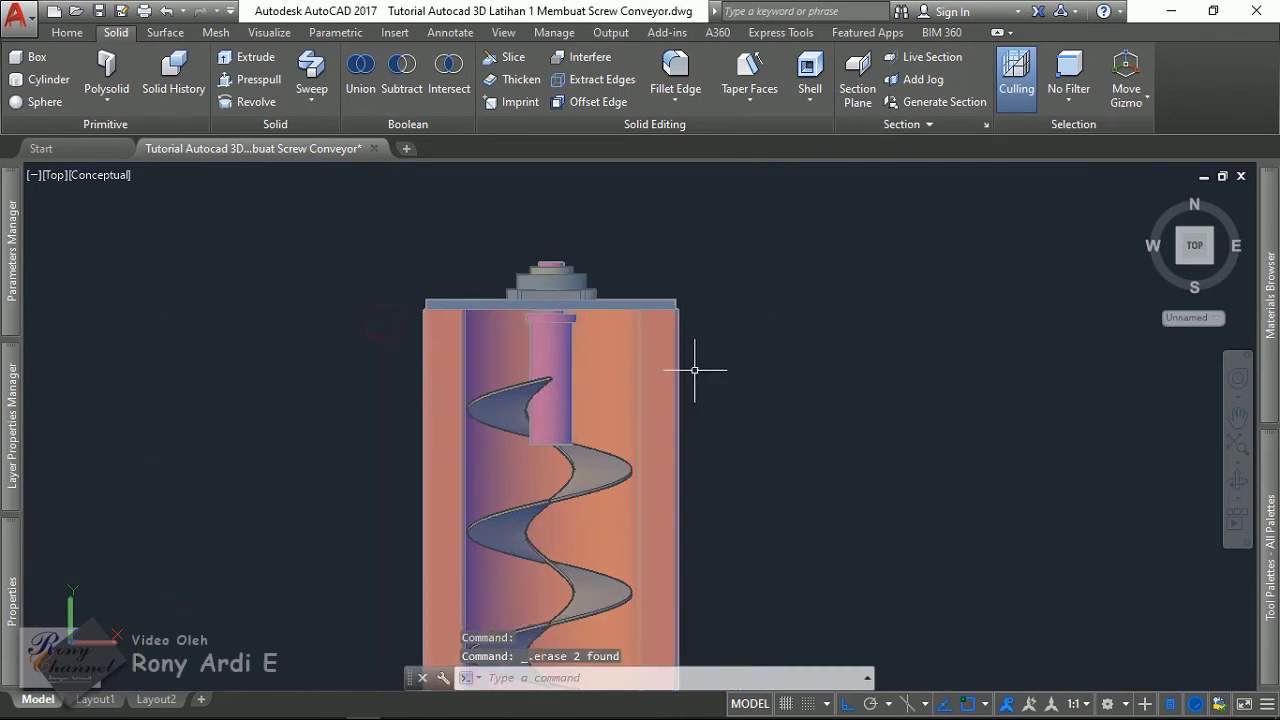
# - Orbit and zoom the model to see the conveyor end from the side
pyautogui.scroll(-3, 697, 250)
pyautogui.scroll(-3, 815, 287)
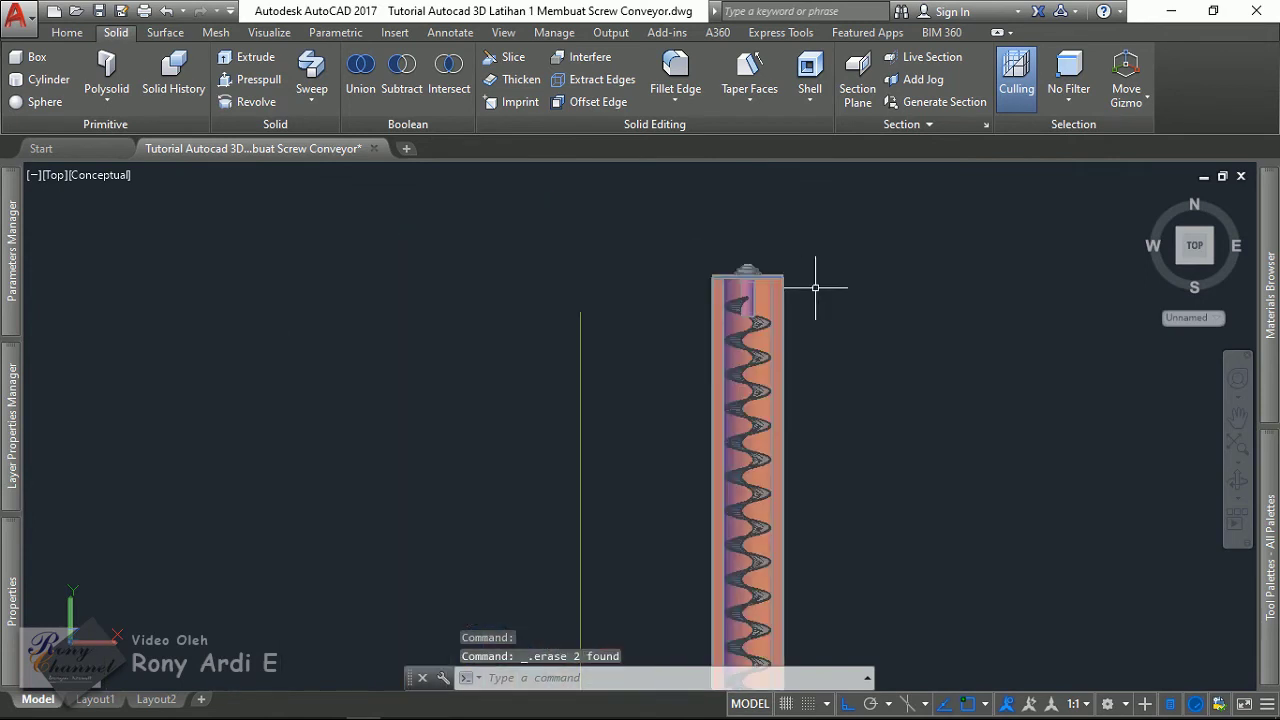
pyautogui.click(582, 348)
pyautogui.press('Escape')
pyautogui.scroll(-2, 534, 440)
pyautogui.scroll(2, 543, 400)
pyautogui.press('Escape')
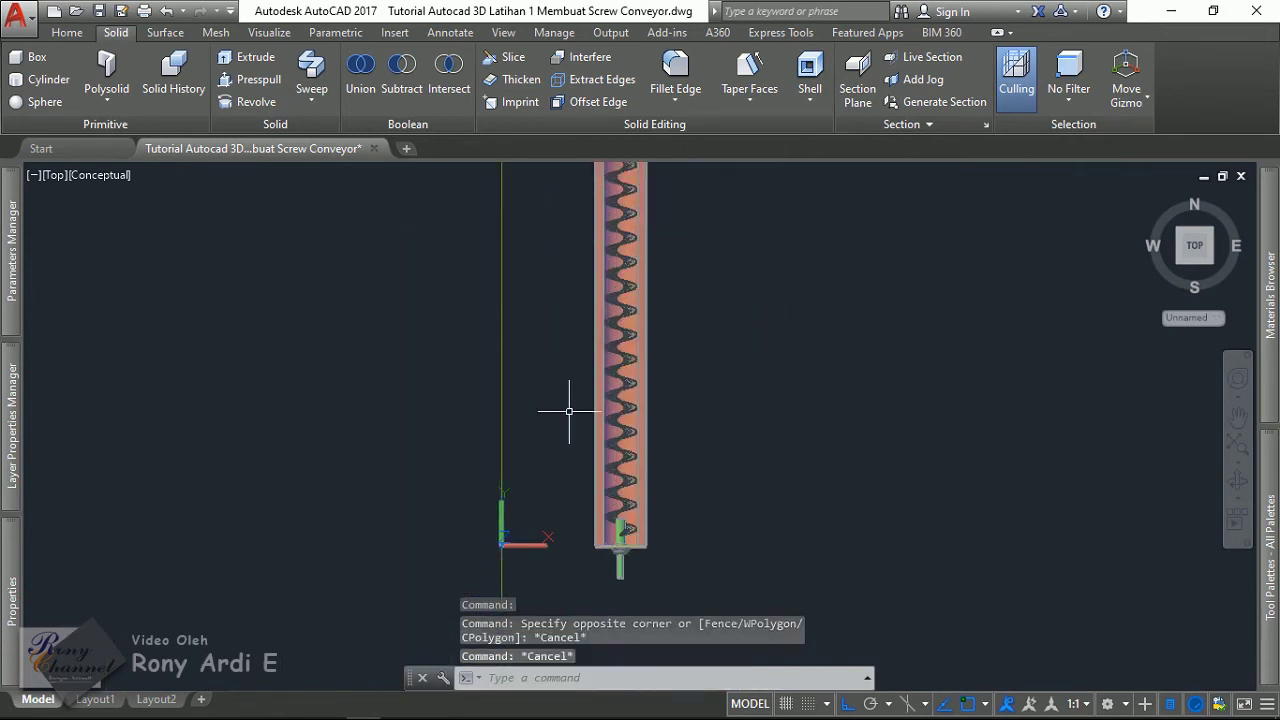
pyautogui.keyDown('shift'); pyautogui.moveTo(569, 411); pyautogui.dragTo(886, 226, button='middle'); pyautogui.keyUp('shift')
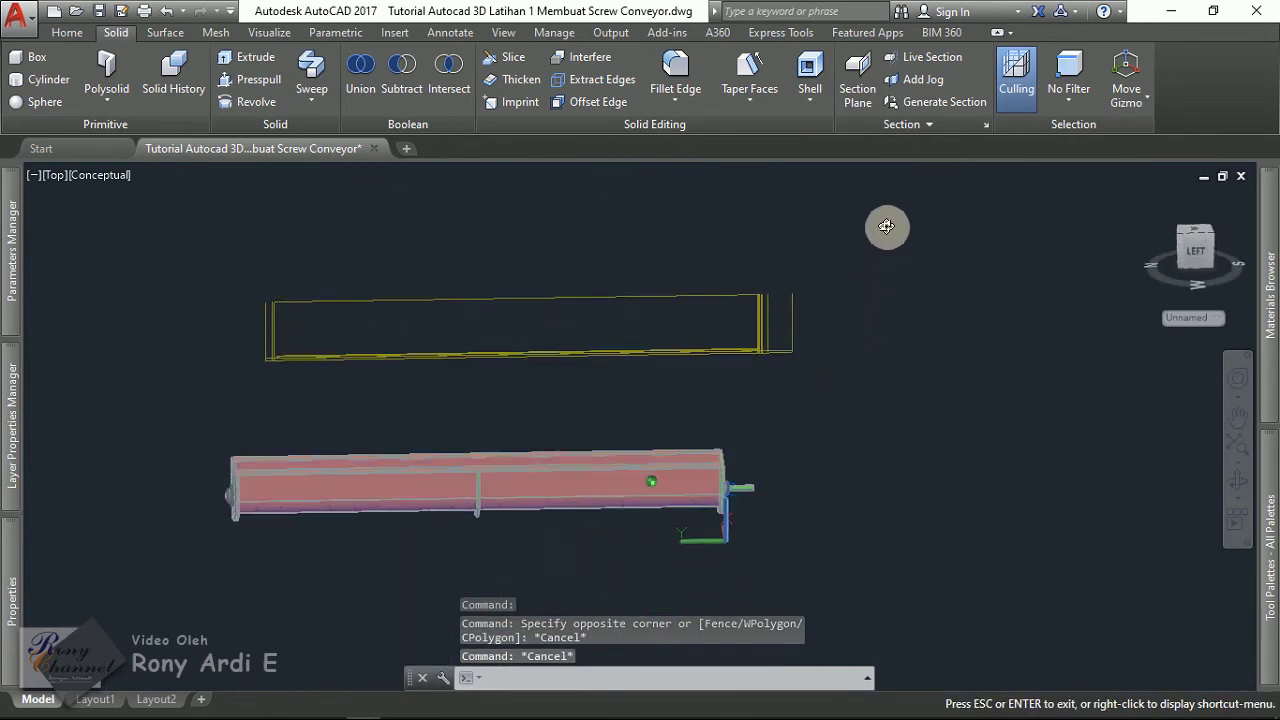
pyautogui.scroll(3, 131, 357)
pyautogui.scroll(3, 229, 363)
pyautogui.scroll(2, 271, 271)
pyautogui.scroll(2, 173, 353)
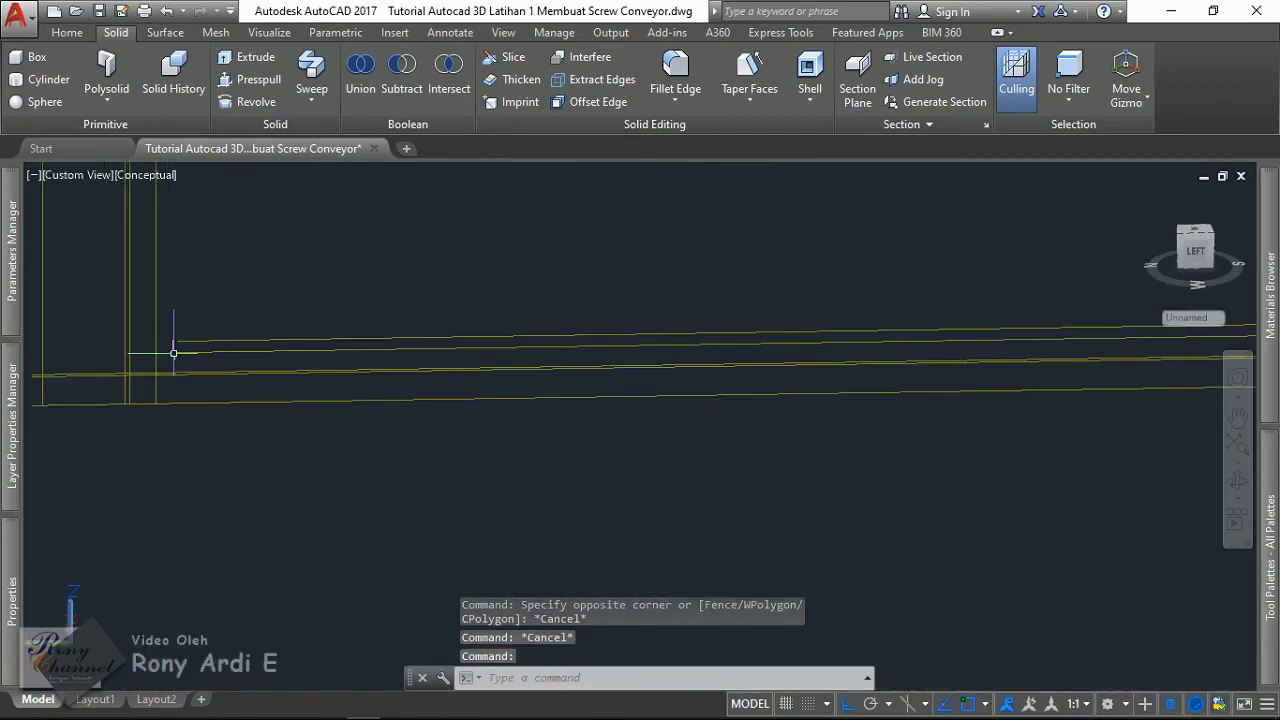
pyautogui.scroll(1, 173, 353)
pyautogui.moveTo(286, 297); pyautogui.dragTo(229, 371)
pyautogui.press('Escape')
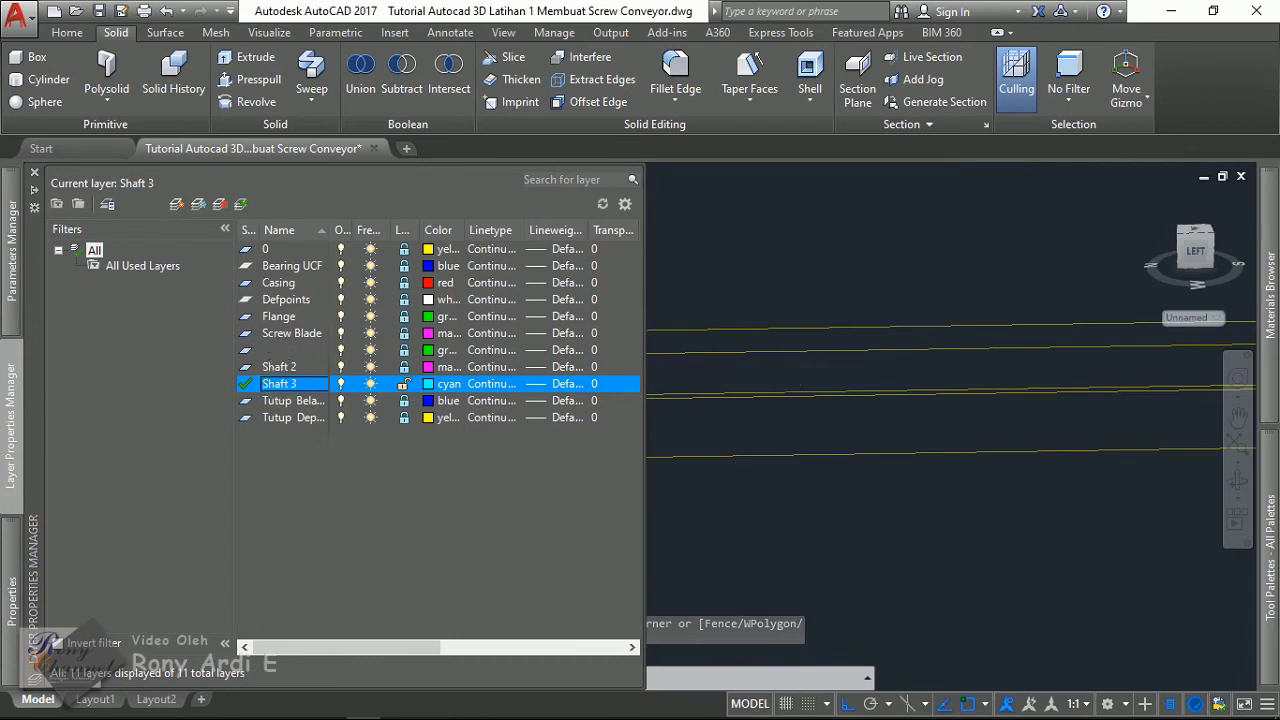
pyautogui.press('Escape')
pyautogui.press('Escape')
# - Switch the viewport to the Left preset view of the conveyor outline
pyautogui.click(76, 184)
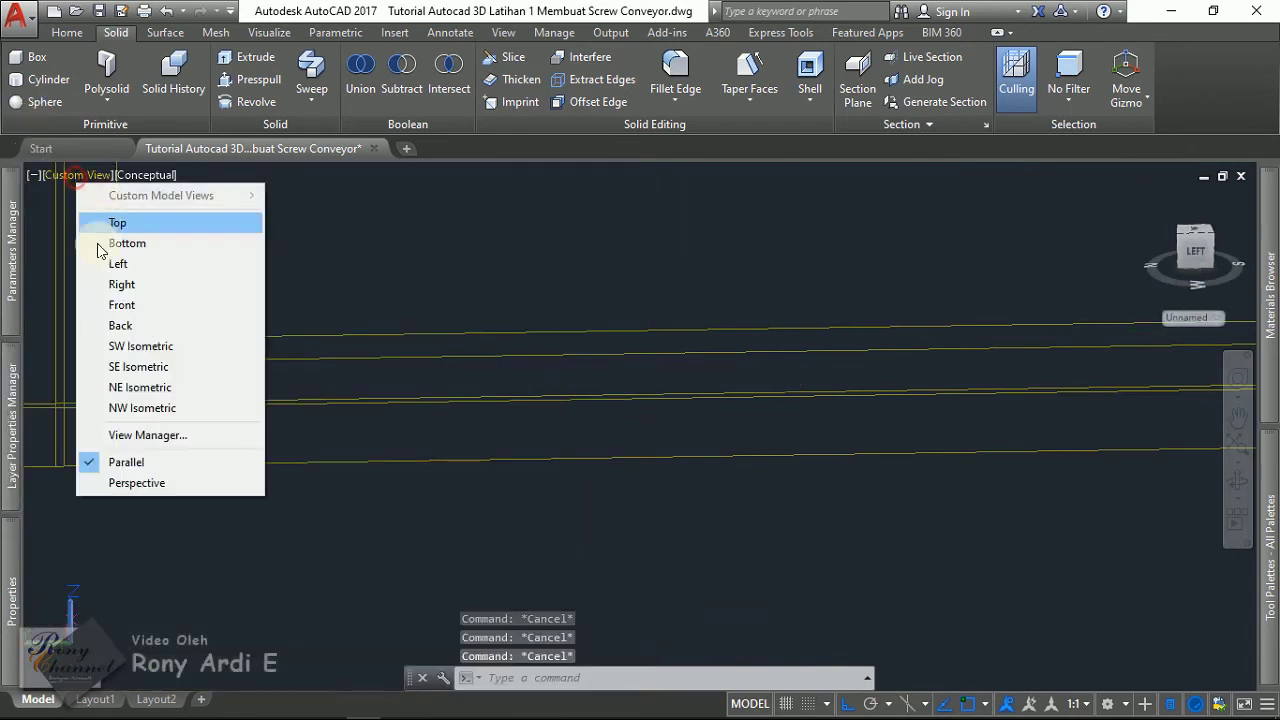
pyautogui.click(110, 262)
pyautogui.scroll(2, 109, 329)
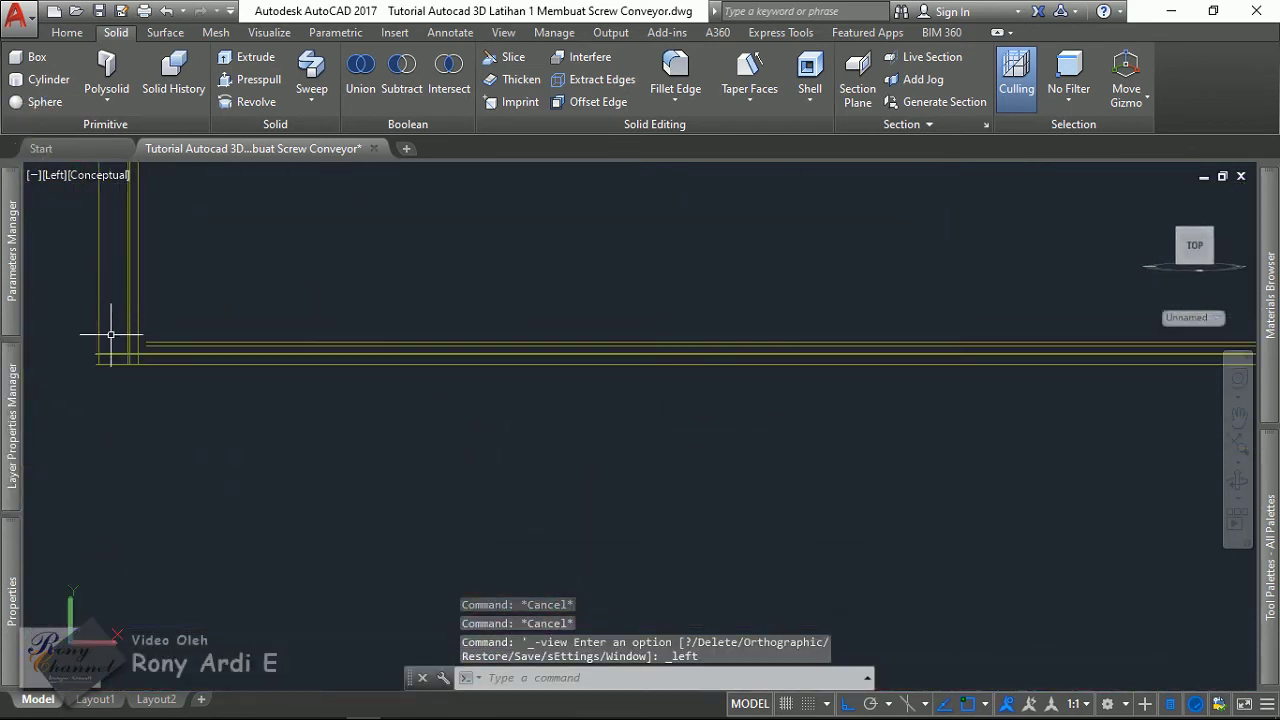
pyautogui.scroll(1, 120, 337)
pyautogui.scroll(1, 123, 337)
pyautogui.scroll(-5, 123, 337)
pyautogui.scroll(3, 620, 366)
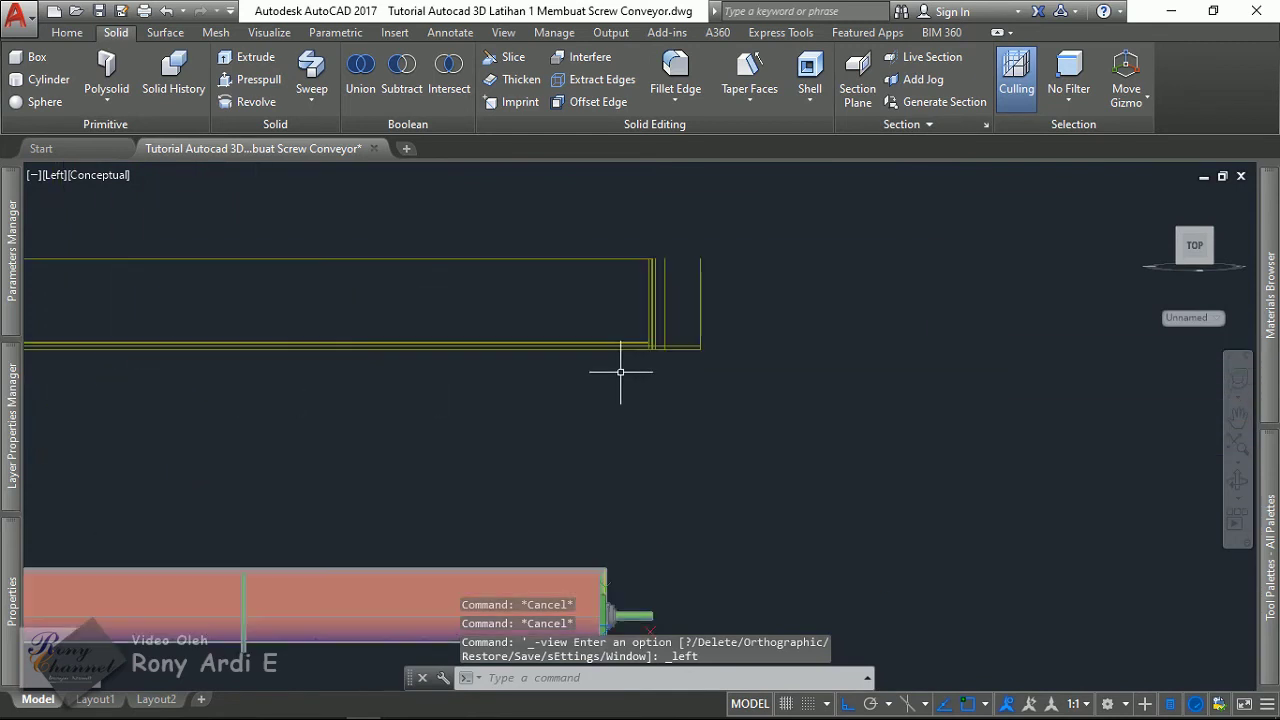
pyautogui.scroll(2, 705, 283)
pyautogui.scroll(4, 535, 357)
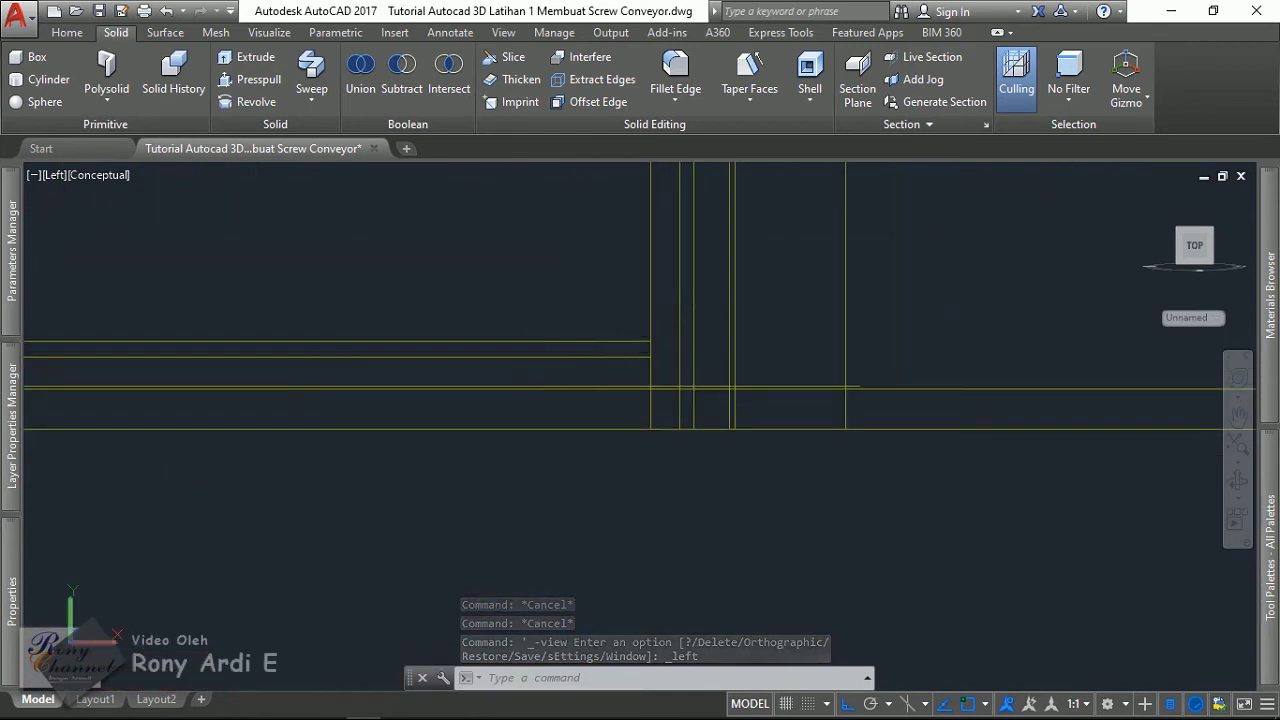
pyautogui.scroll(-3, 856, 294)
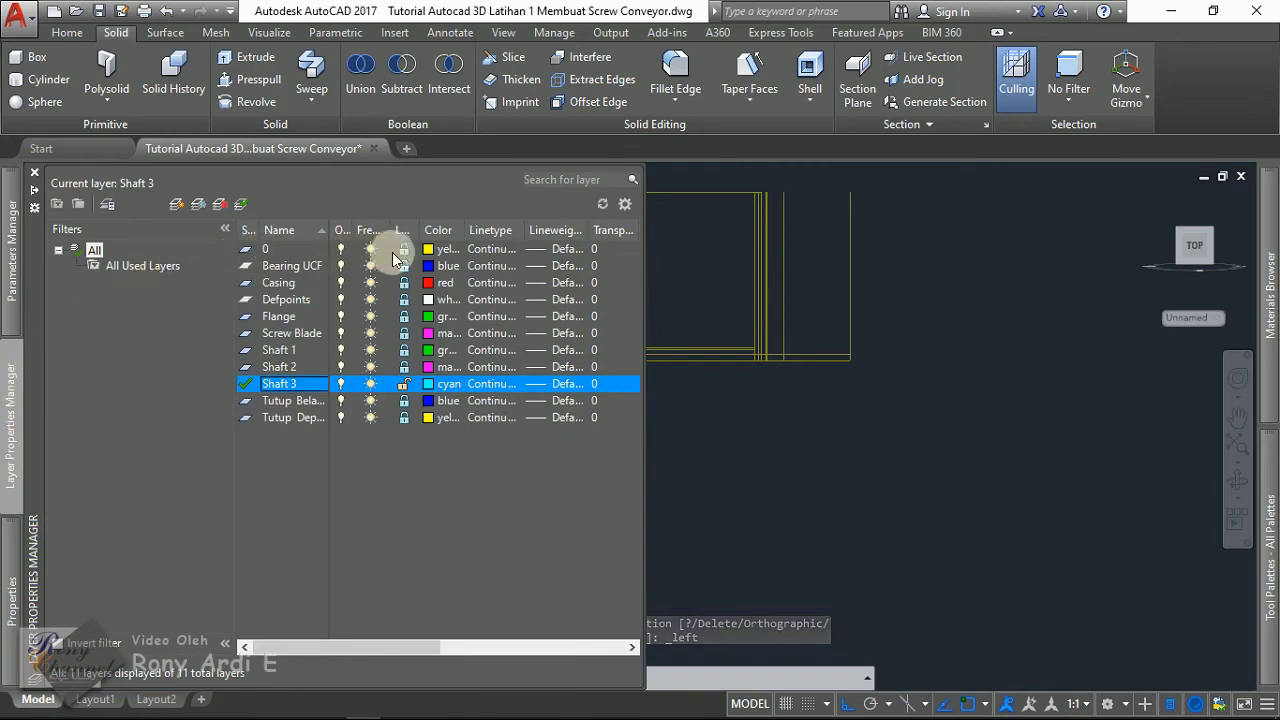
# - Make layer 0 the current layer
pyautogui.doubleClick(393, 252)
pyautogui.scroll(2, 829, 357)
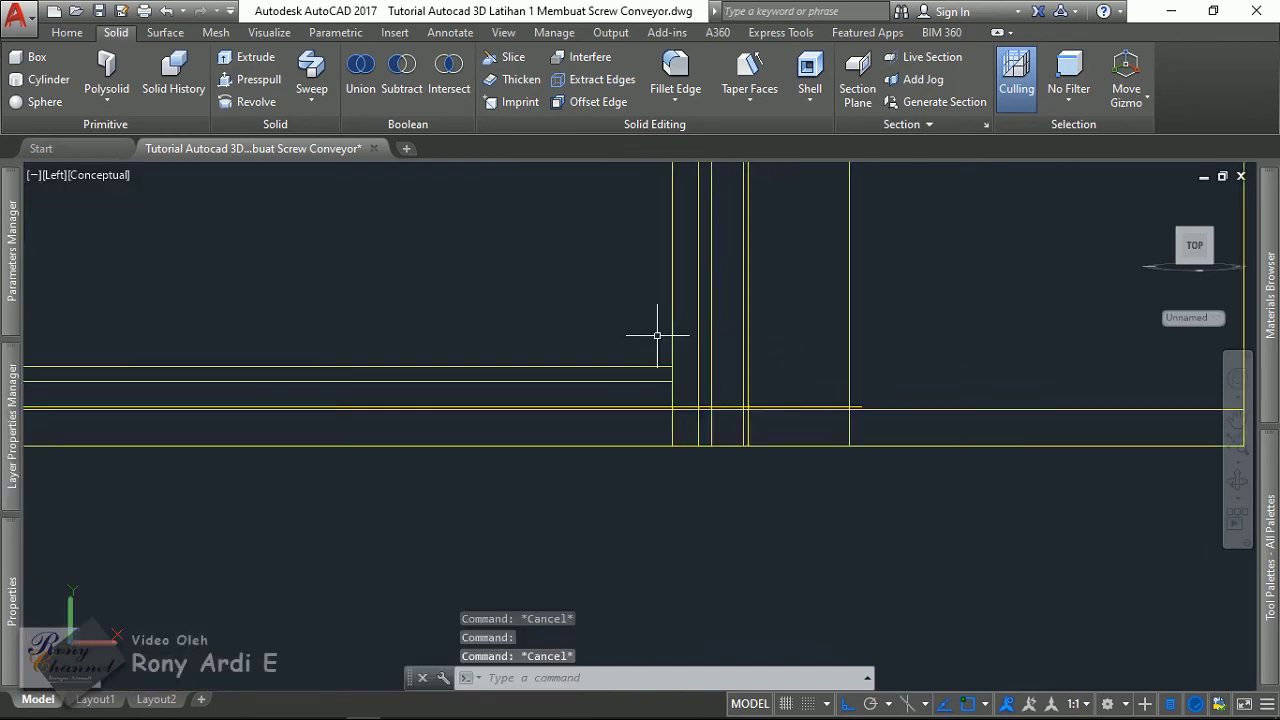
pyautogui.scroll(1, 657, 335)
# - Mirror the selected end line about a vertical axis through the top-edge midpoint, keeping the original
pyautogui.click(695, 330)
pyautogui.scroll(-5, 820, 430)
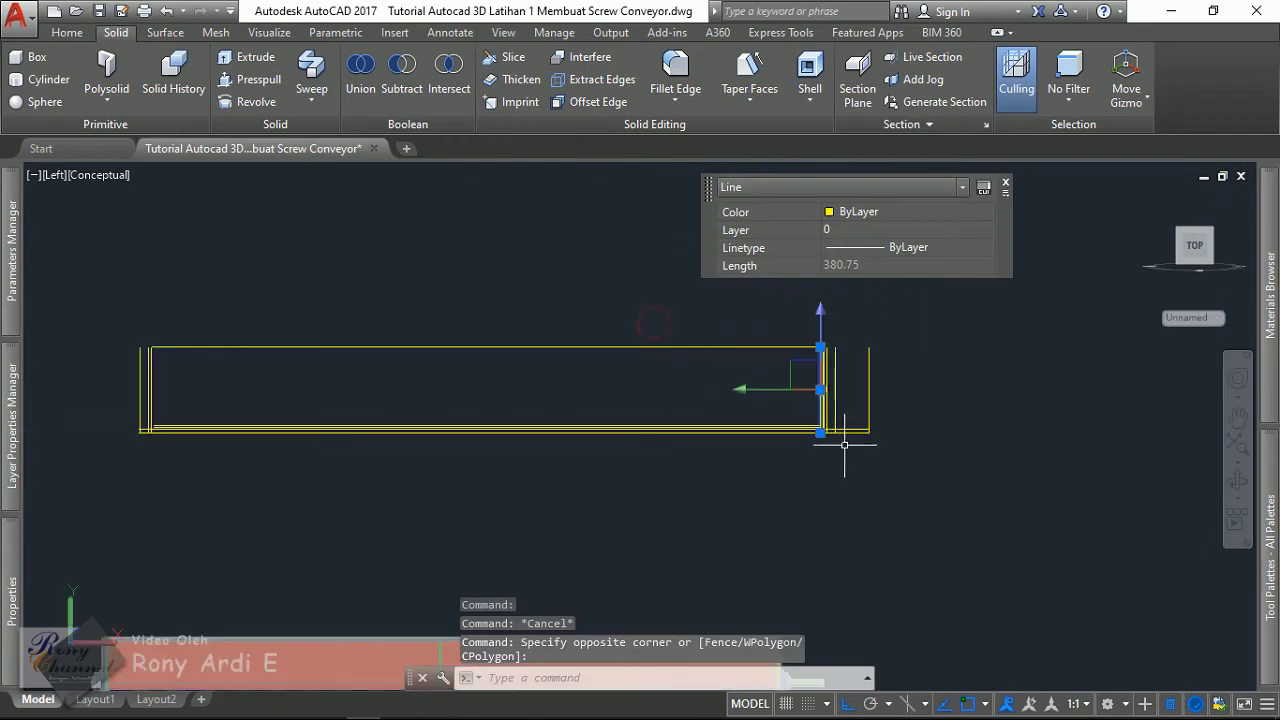
pyautogui.scroll(2, 815, 360)
pyautogui.scroll(3, 791, 357)
pyautogui.scroll(-5, 824, 367)
pyautogui.scroll(-3, 824, 367)
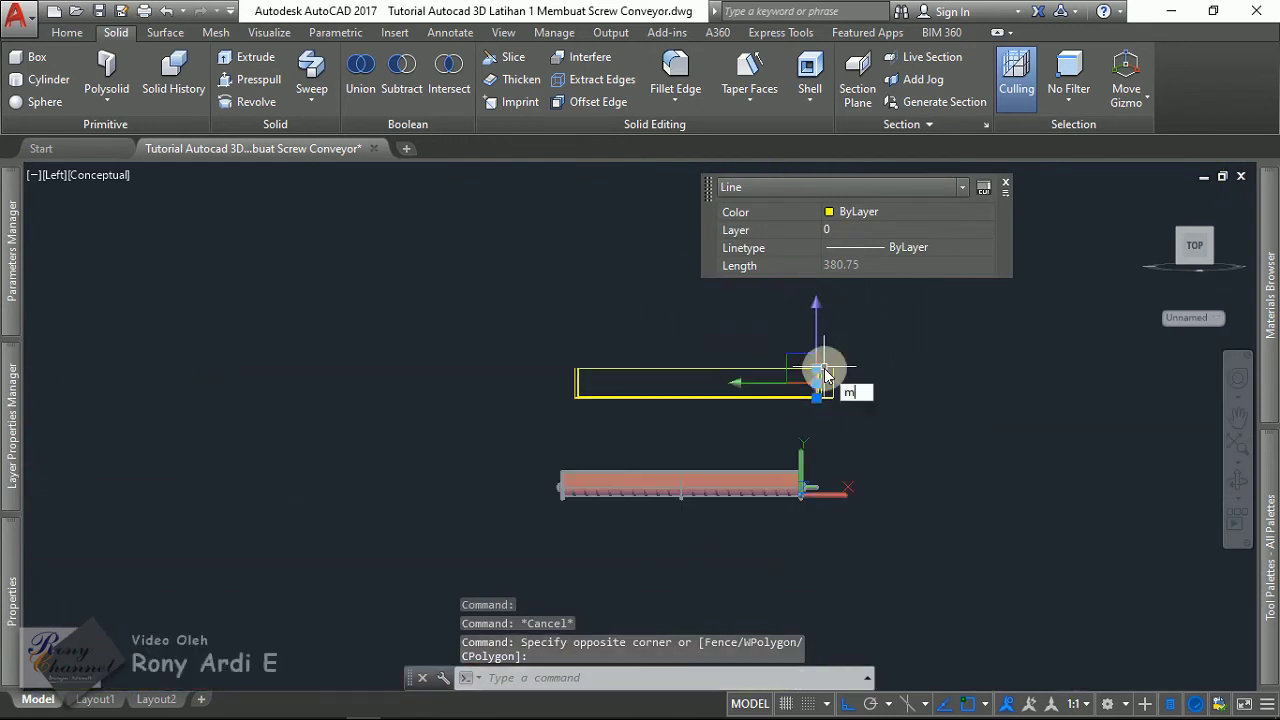
pyautogui.write('mi')
pyautogui.press('Return')
pyautogui.scroll(3, 686, 343)
pyautogui.click(692, 383)
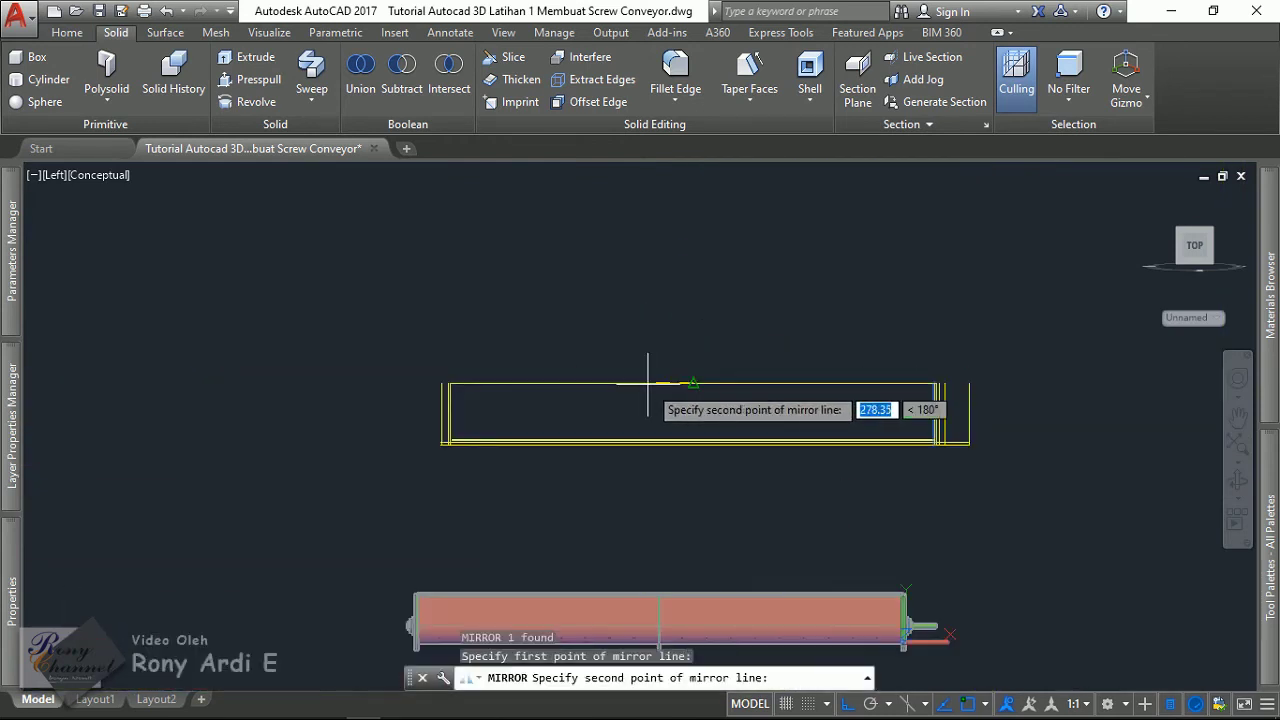
pyautogui.click(694, 349)
pyautogui.press('Return')
pyautogui.scroll(3, 497, 434)
# - Begin a rectangle at the conveyor end, then cancel it unfinished
pyautogui.moveTo(497, 434); pyautogui.dragTo(594, 283, button='middle')
pyautogui.scroll(2, 594, 283)
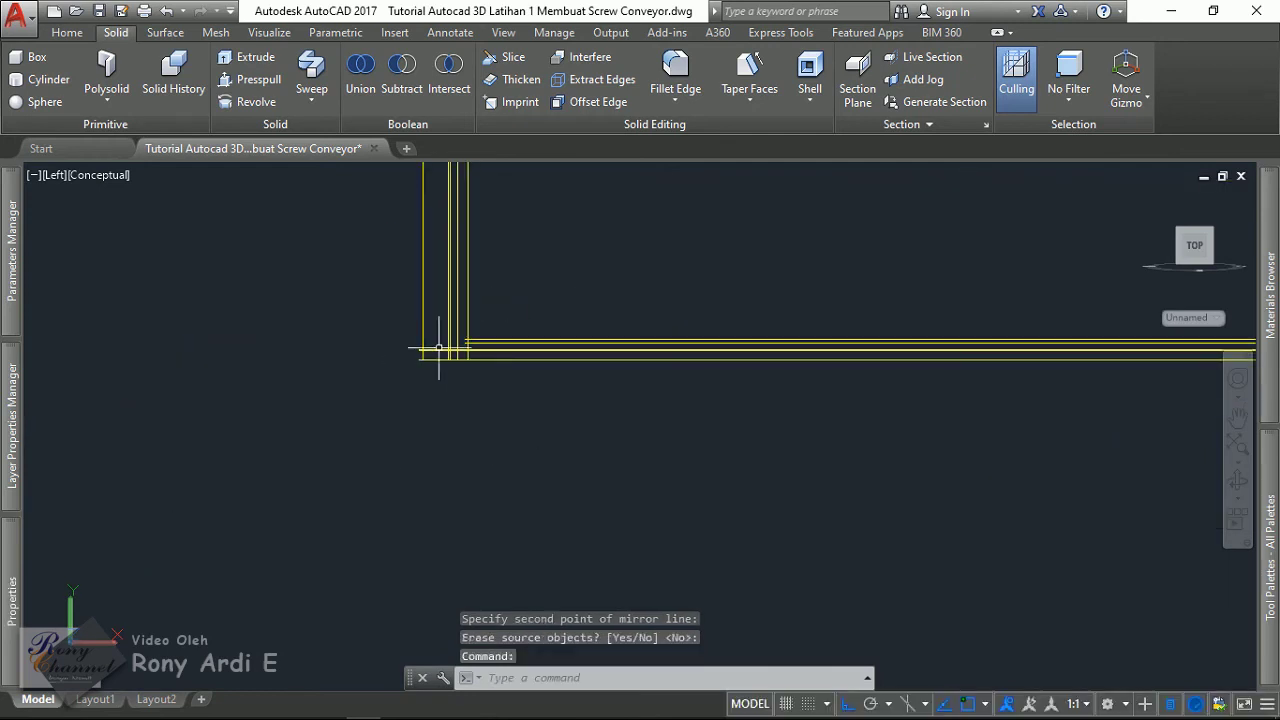
pyautogui.scroll(3, 486, 357)
pyautogui.scroll(3, 491, 377)
pyautogui.write('re')
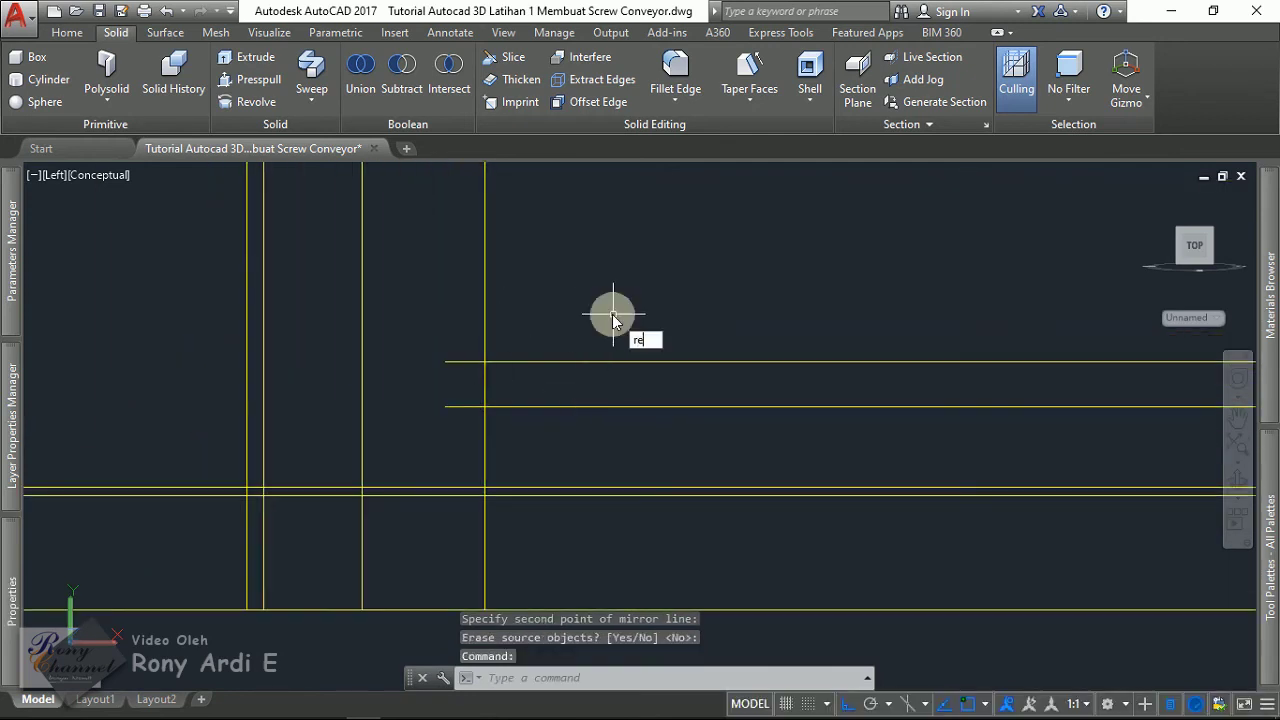
pyautogui.write('c')
pyautogui.press('Return')
pyautogui.click(445, 361)
pyautogui.scroll(-3, 445, 370)
pyautogui.scroll(-2, 900, 380)
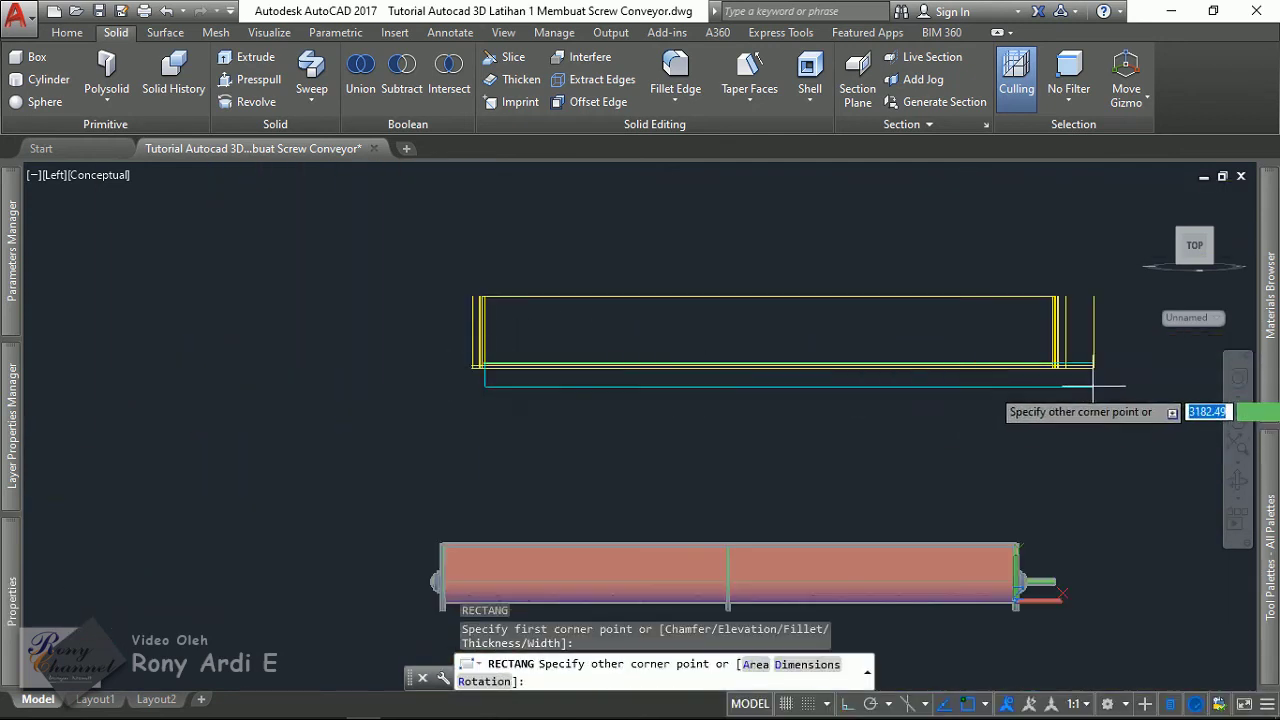
pyautogui.scroll(2, 1000, 385)
pyautogui.scroll(2, 960, 380)
pyautogui.scroll(2, 980, 388)
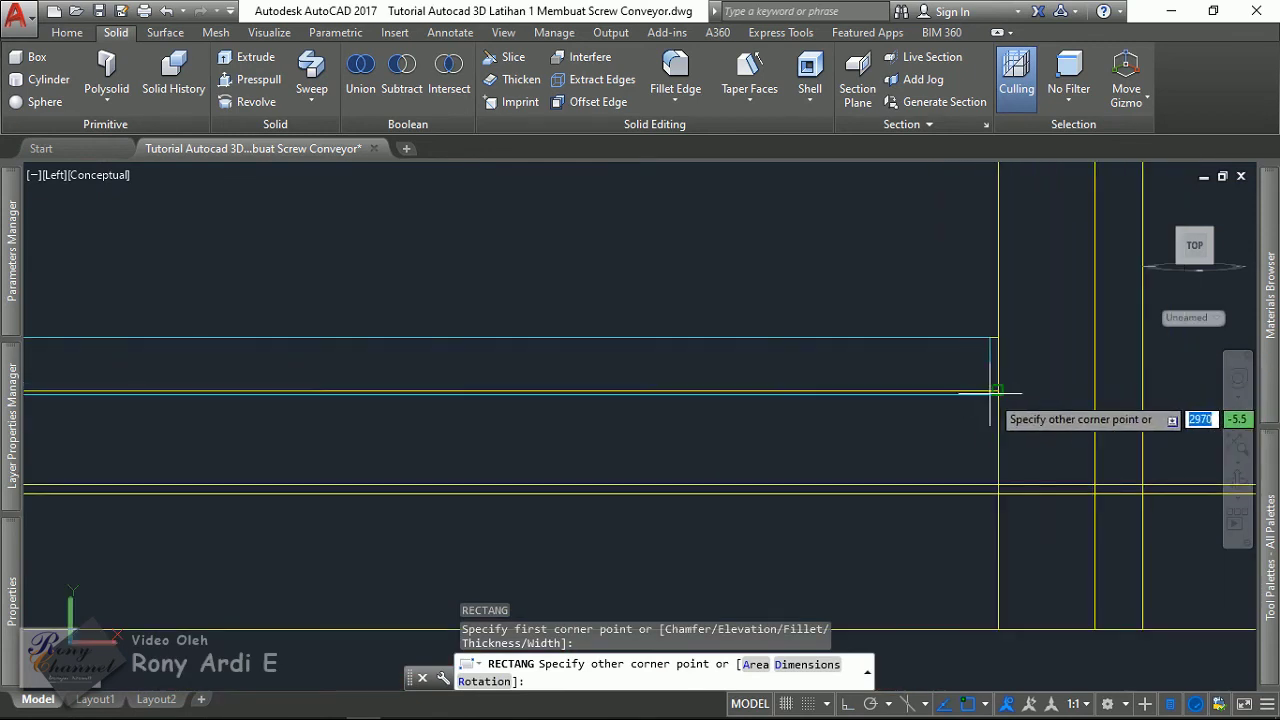
pyautogui.press('Escape')
pyautogui.scroll(-2, 943, 366)
pyautogui.scroll(-1, 945, 368)
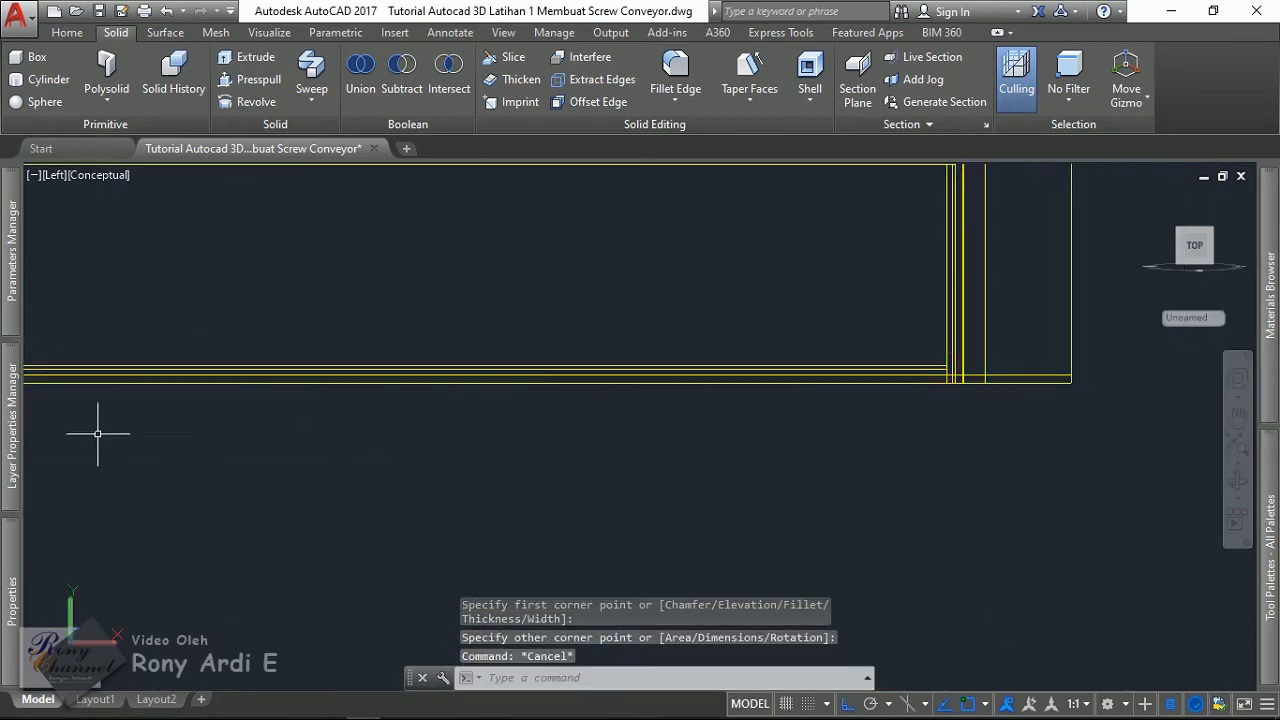
# - Lock layer 0 in the layer list so its objects can't be picked
pyautogui.click(10, 440)
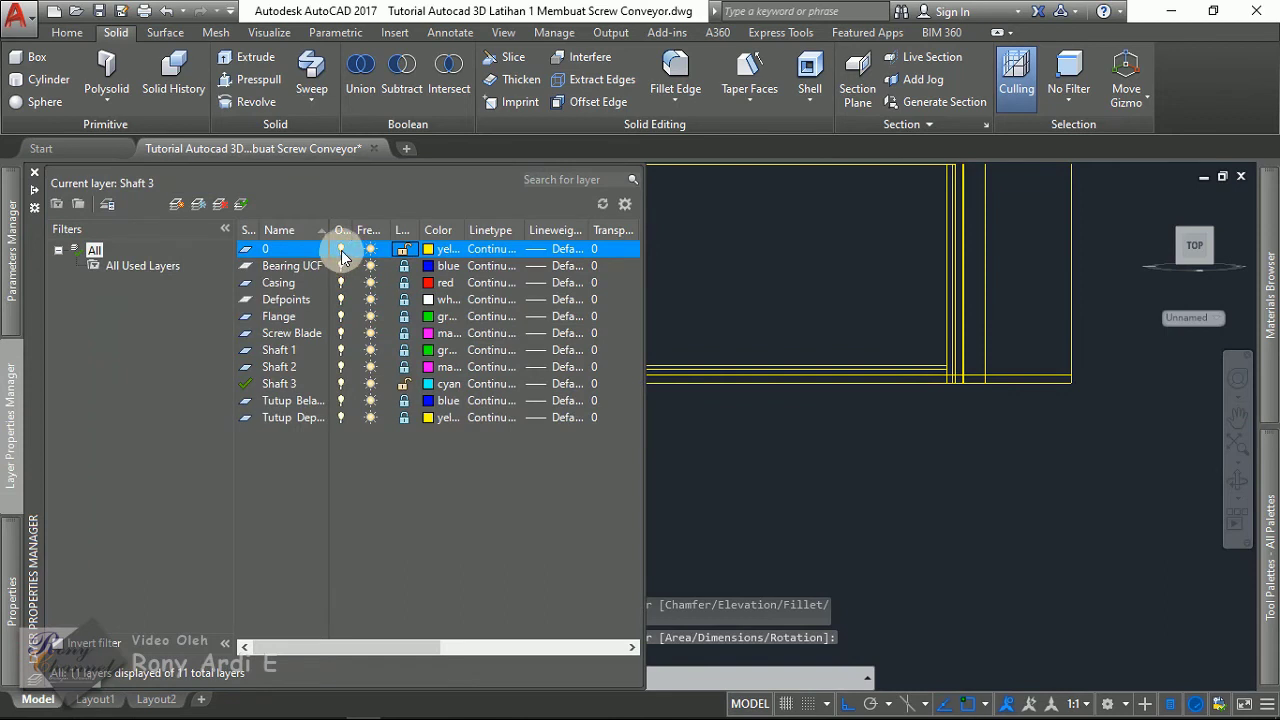
pyautogui.click(404, 249)
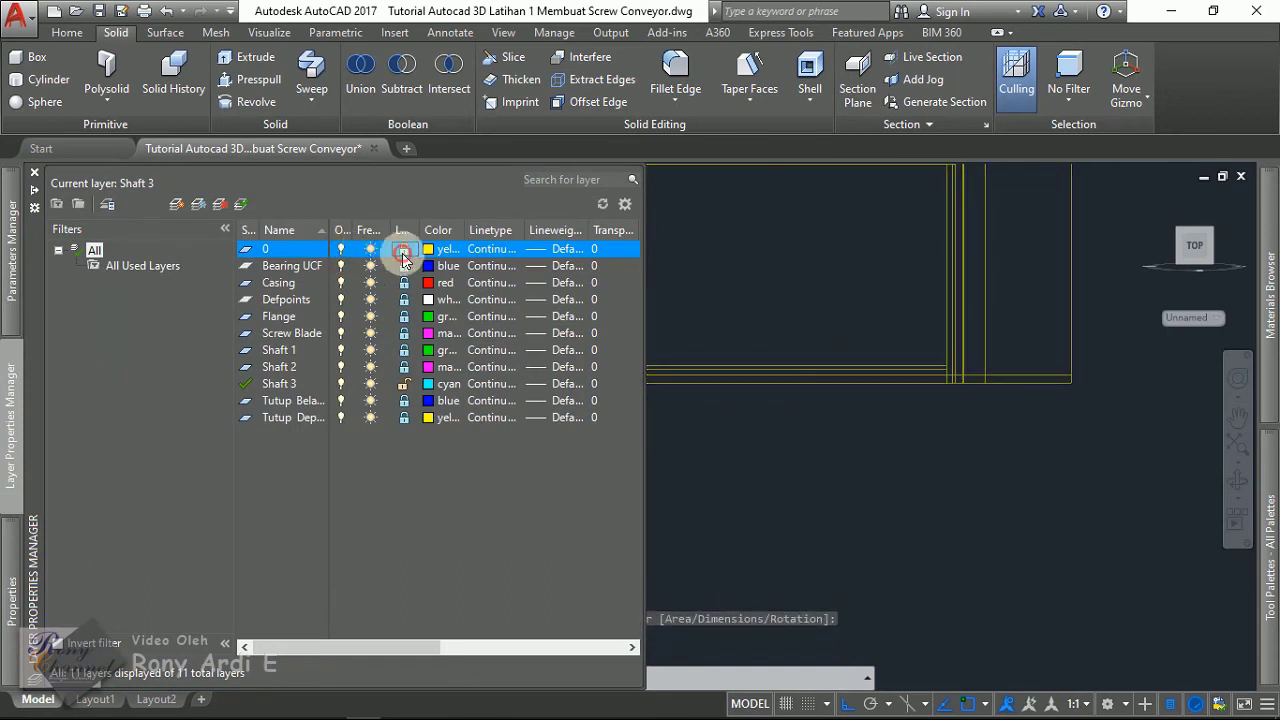
pyautogui.scroll(-3, 863, 380)
pyautogui.scroll(3, 544, 385)
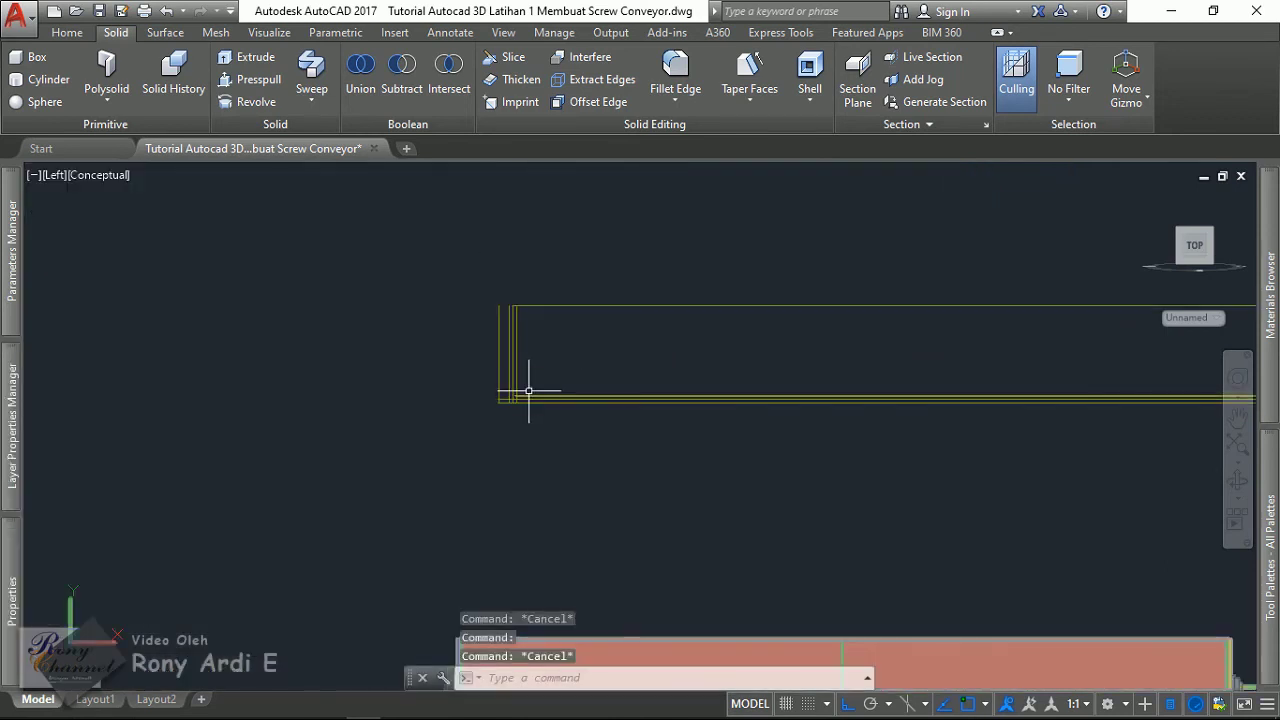
pyautogui.write('rev')
pyautogui.press('Escape')
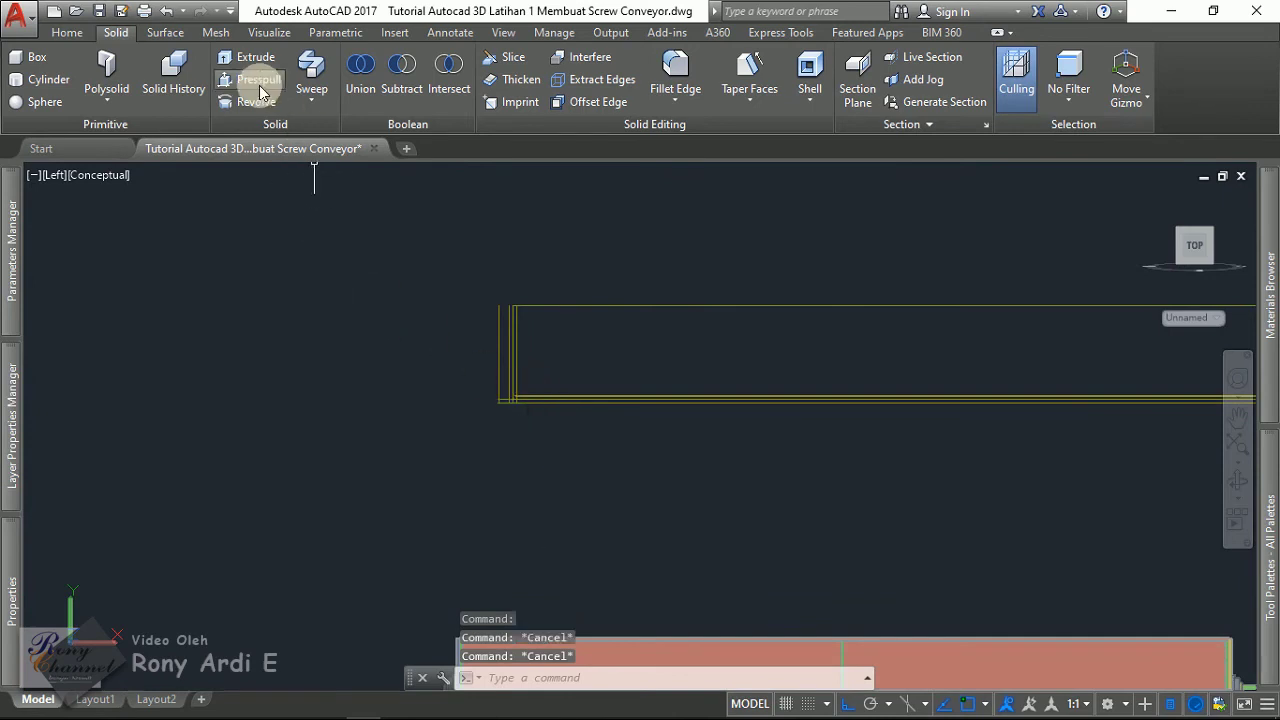
pyautogui.click(256, 104)
pyautogui.scroll(3, 585, 442)
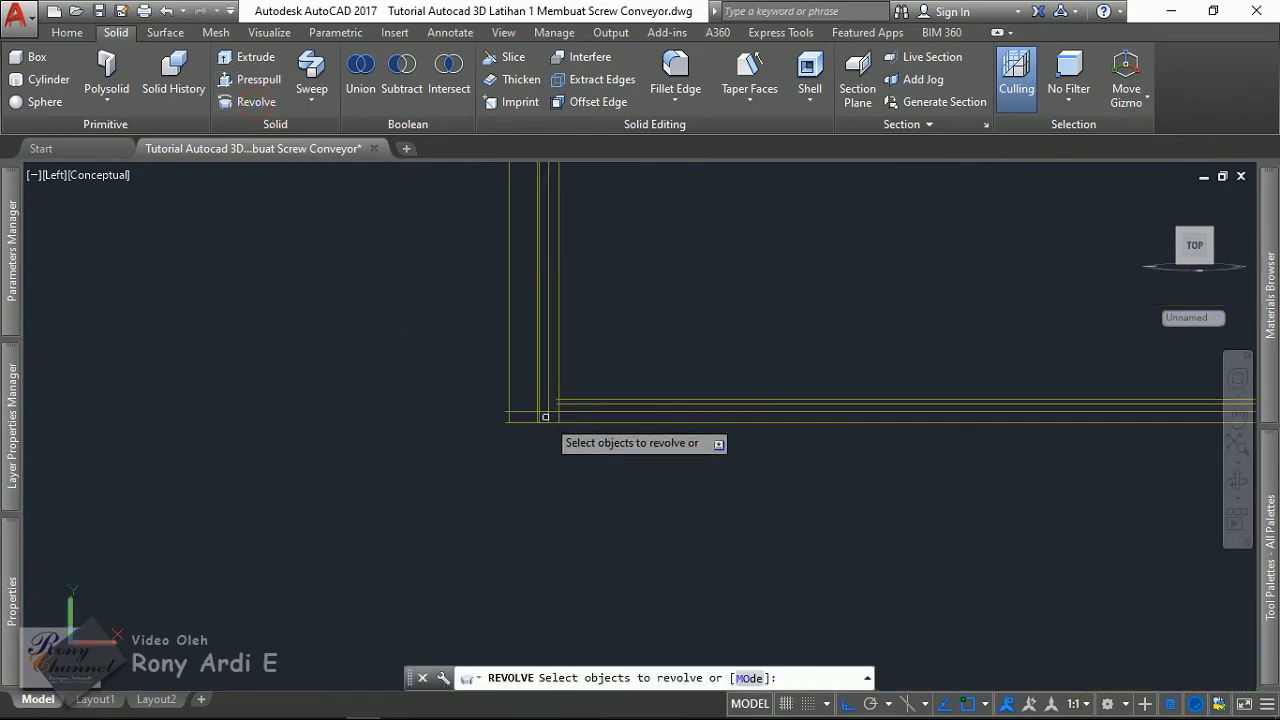
pyautogui.scroll(2, 614, 400)
pyautogui.scroll(3, 626, 391)
pyautogui.click(646, 381)
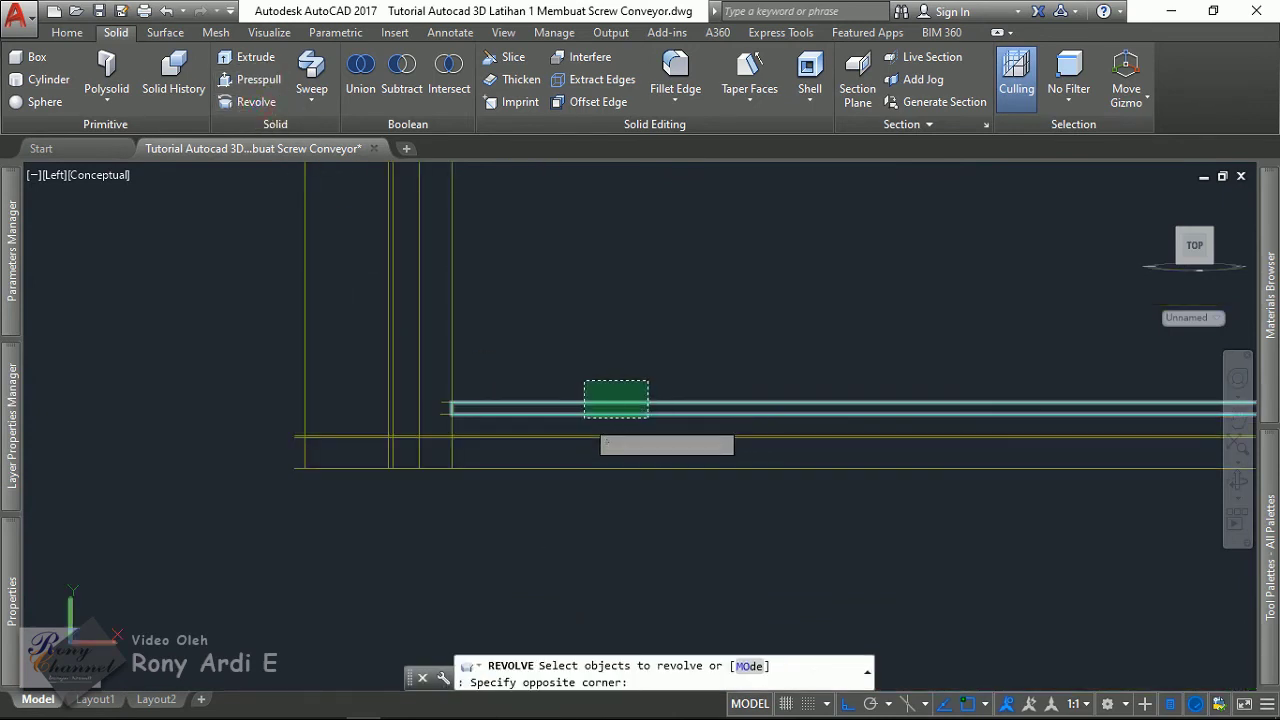
pyautogui.click(586, 417)
pyautogui.press('Return')
pyautogui.scroll(-2, 387, 410)
pyautogui.scroll(4, 340, 470)
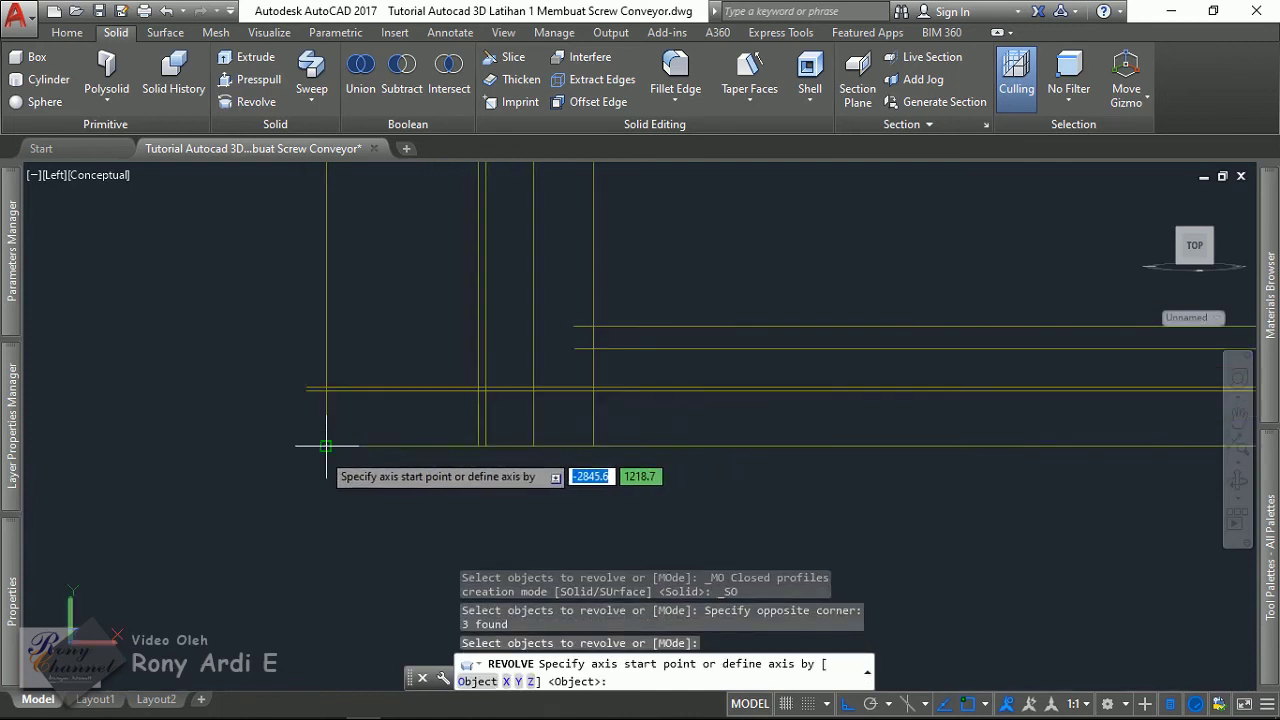
pyautogui.click(308, 447)
pyautogui.click(143, 440)
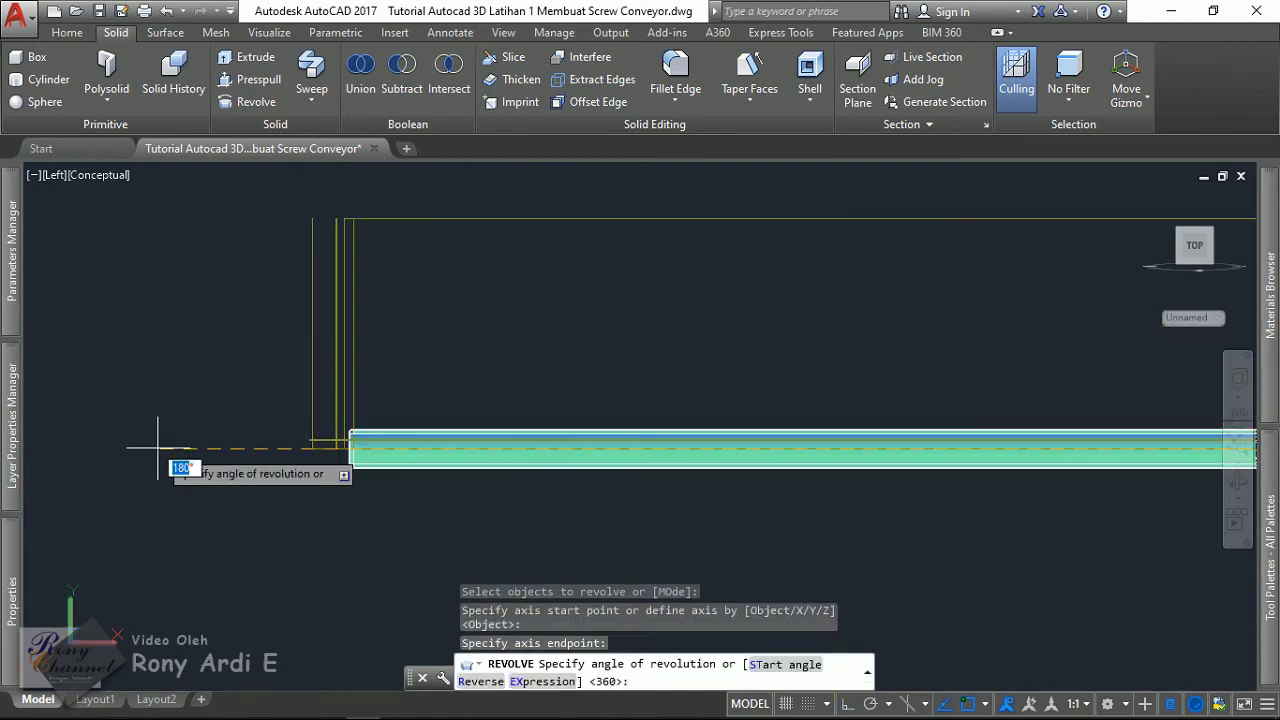
pyautogui.rightClick(158, 449)
pyautogui.click(443, 469)
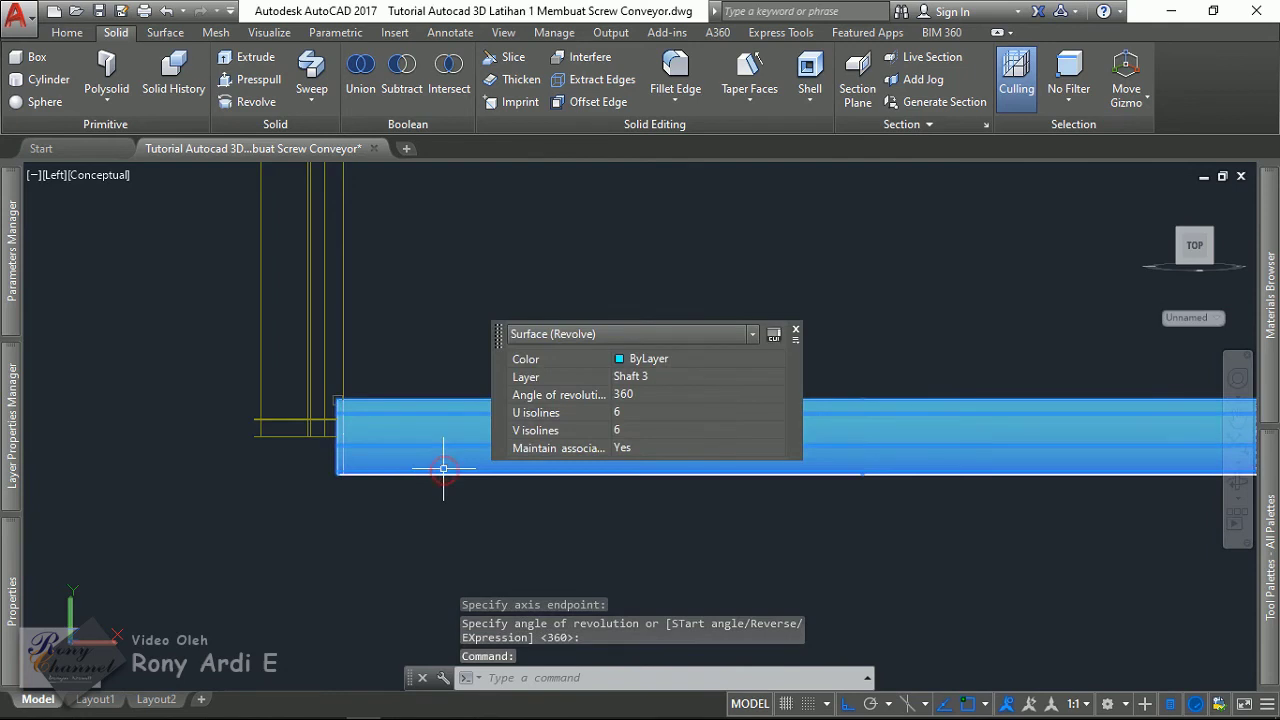
pyautogui.scroll(1, 371, 394)
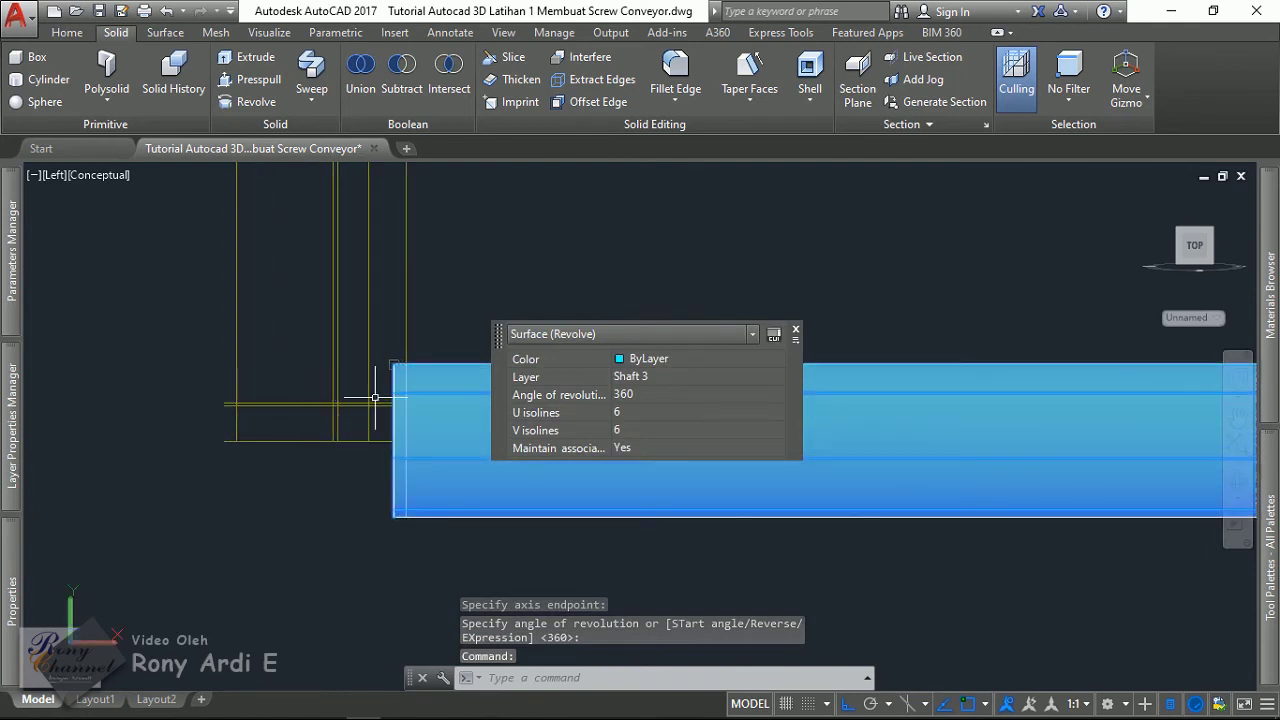
pyautogui.scroll(2, 424, 390)
pyautogui.press('Escape')
pyautogui.click(460, 365)
pyautogui.moveTo(386, 286)
pyautogui.keyDown('shift'); pyautogui.mouseDown(button='middle')
pyautogui.moveTo(400, 349)
pyautogui.moveTo(429, 357)
pyautogui.moveTo(462, 362)
pyautogui.moveTo(560, 330)
pyautogui.mouseUp(button='middle'); pyautogui.keyUp('shift')
pyautogui.scroll(2, 620, 320)
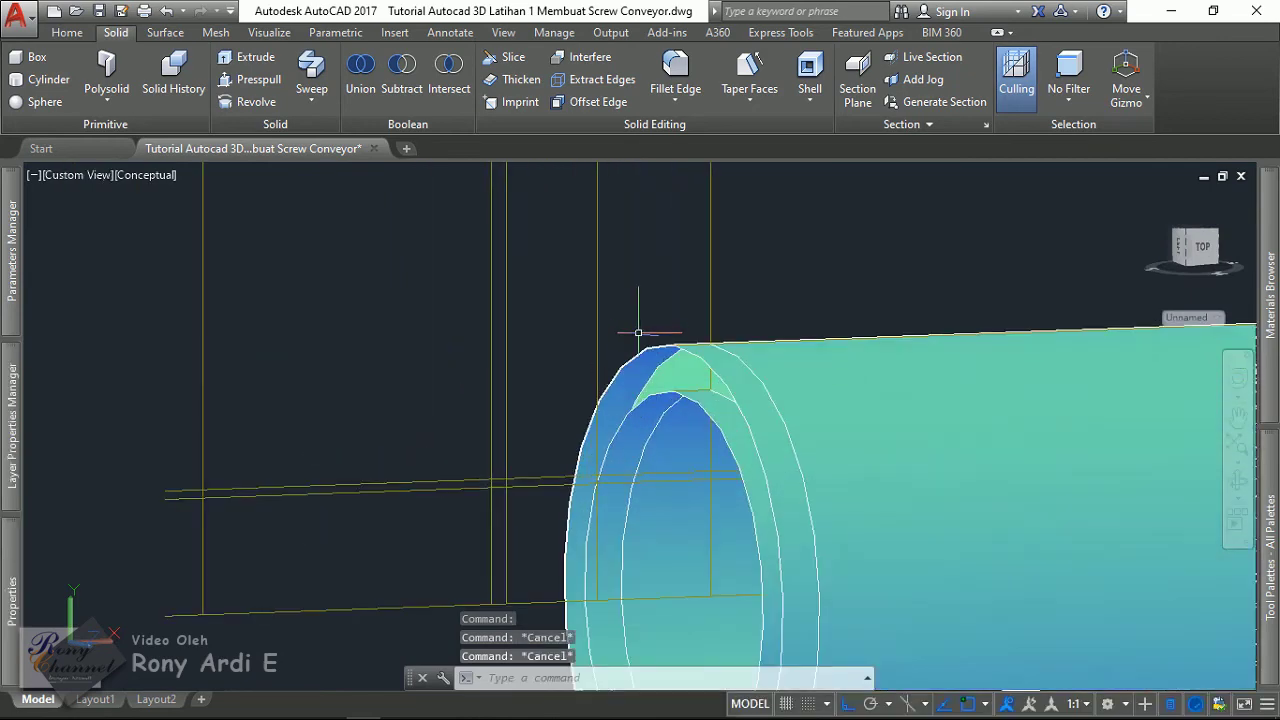
pyautogui.click(651, 312)
pyautogui.press('Escape')
pyautogui.scroll(1, 699, 391)
pyautogui.click(614, 357)
pyautogui.press('Escape')
pyautogui.scroll(-2, 568, 360)
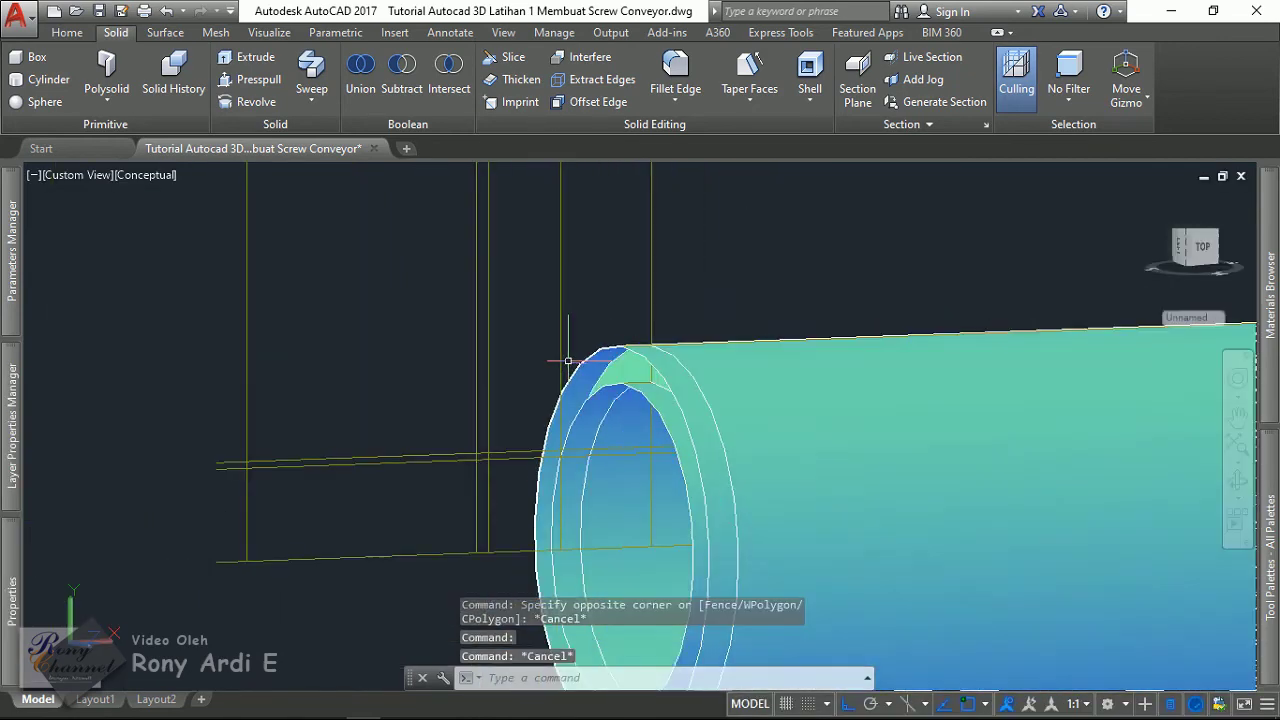
pyautogui.hotkey('ctrl', 'z')
pyautogui.hotkey('ctrl', 'z')
pyautogui.hotkey('ctrl', 'z')
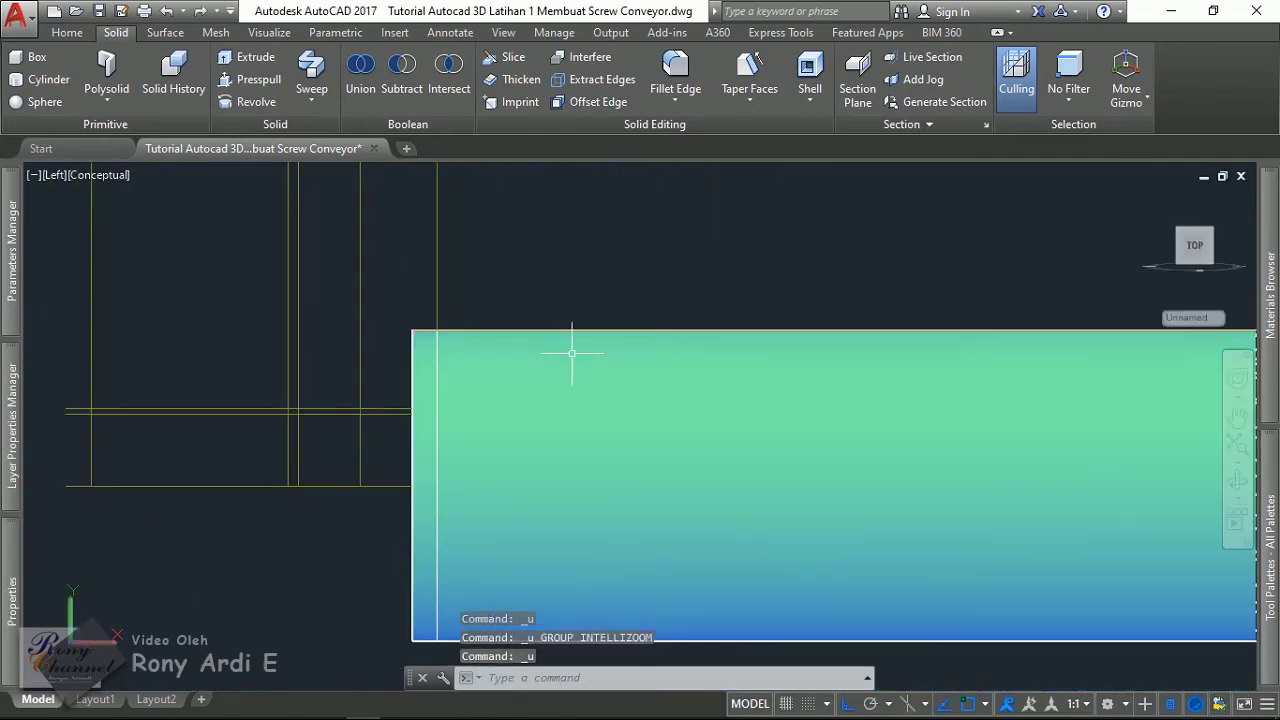
pyautogui.hotkey('ctrl', 'z')
pyautogui.hotkey('ctrl', 'z')
pyautogui.write('REG')
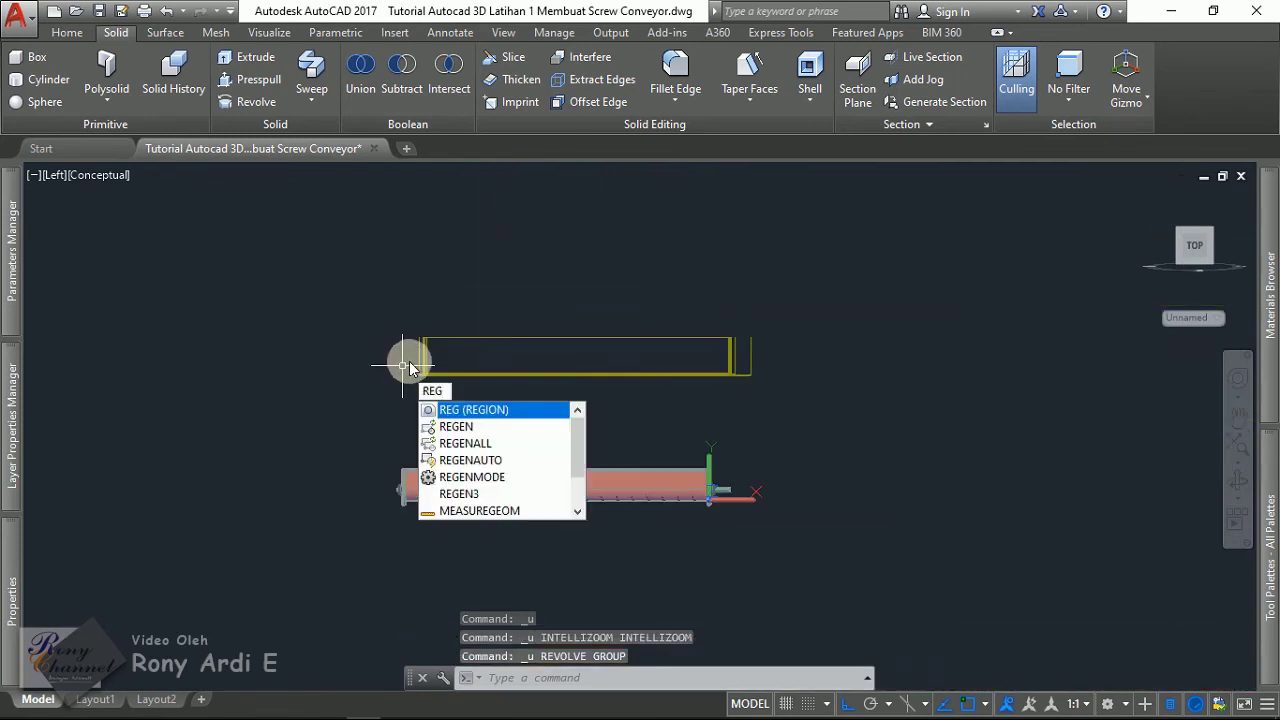
# - Window-select the whole shaft profile outline and convert it into a region
pyautogui.press('Return')
pyautogui.scroll(3, 414, 357)
pyautogui.scroll(-2, 414, 357)
pyautogui.click(376, 344)
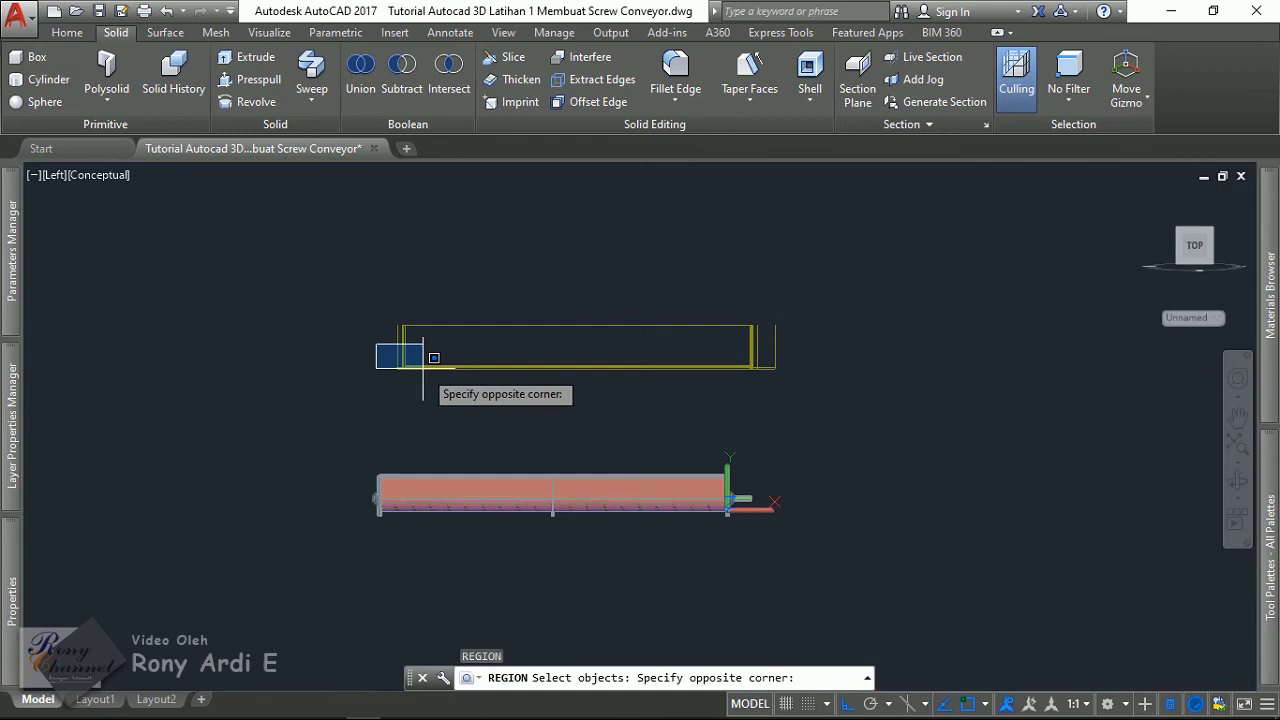
pyautogui.click(784, 420)
pyautogui.press('Return')
pyautogui.scroll(2, 760, 371)
pyautogui.scroll(3, 800, 370)
pyautogui.scroll(3, 858, 368)
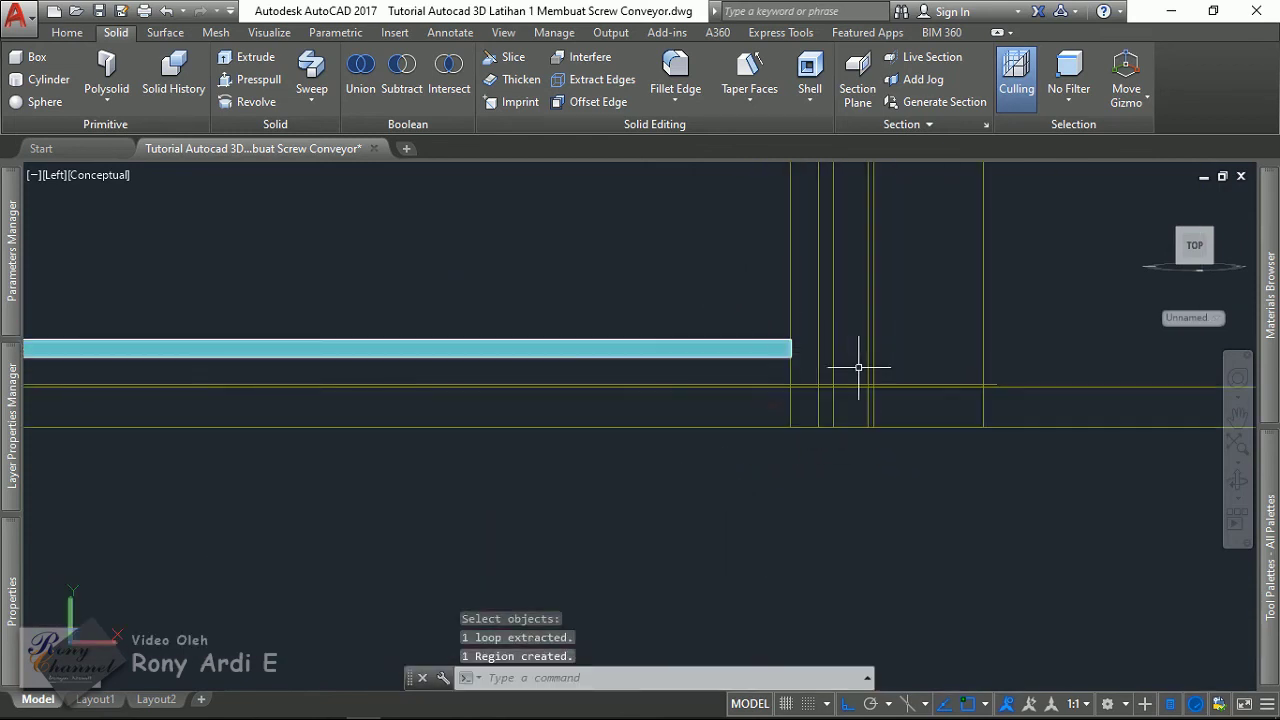
pyautogui.scroll(-3, 649, 280)
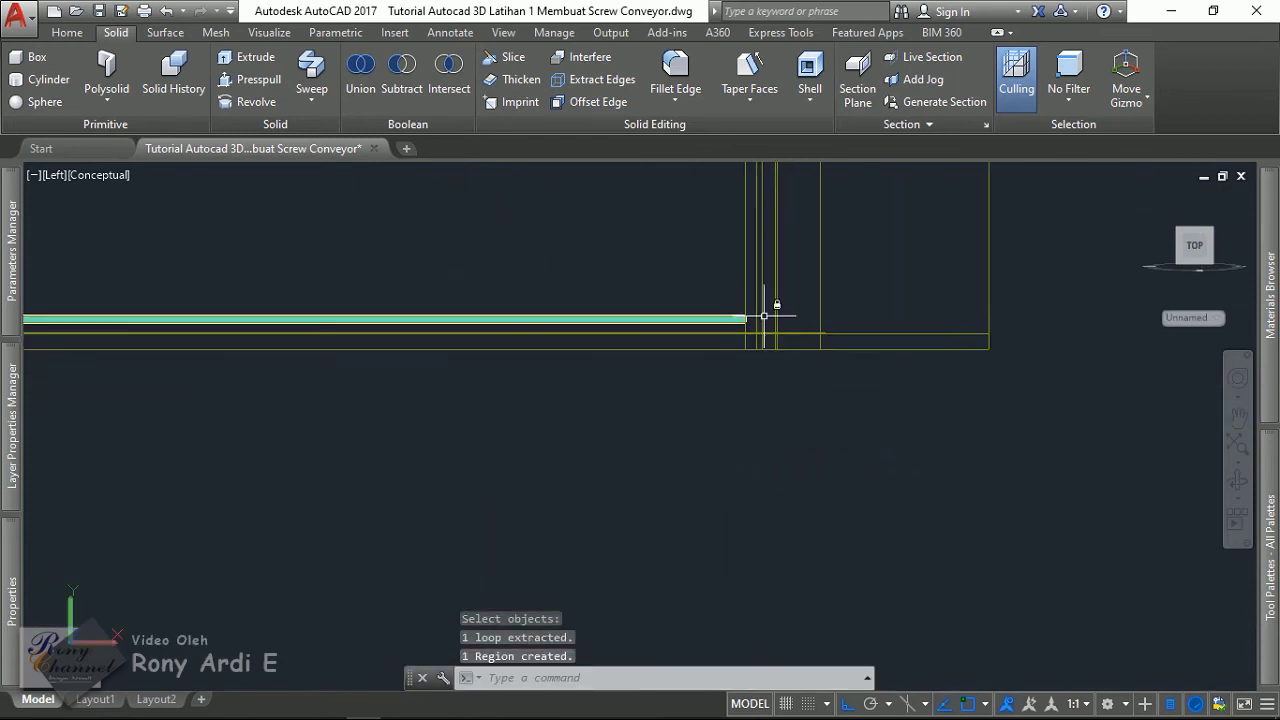
# - Restore the Left side view of the model
pyautogui.click(238, 106)
pyautogui.press('Escape')
pyautogui.click(40, 176)
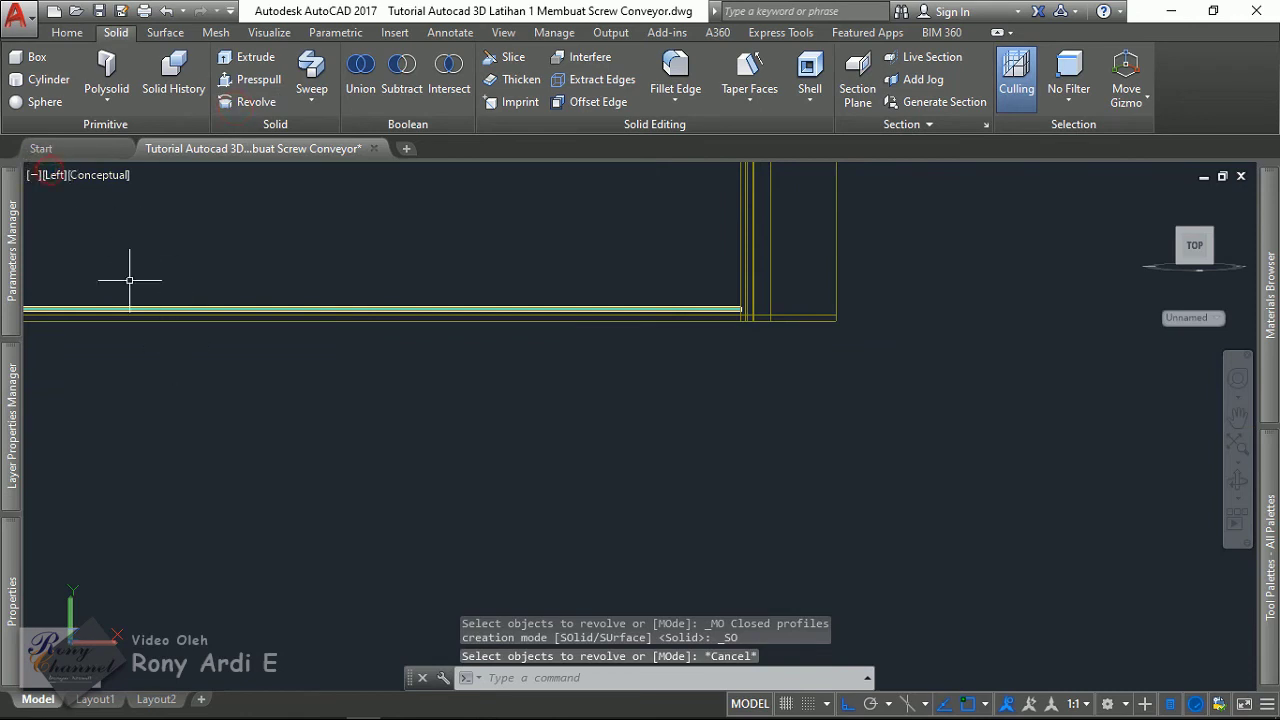
pyautogui.click(50, 176)
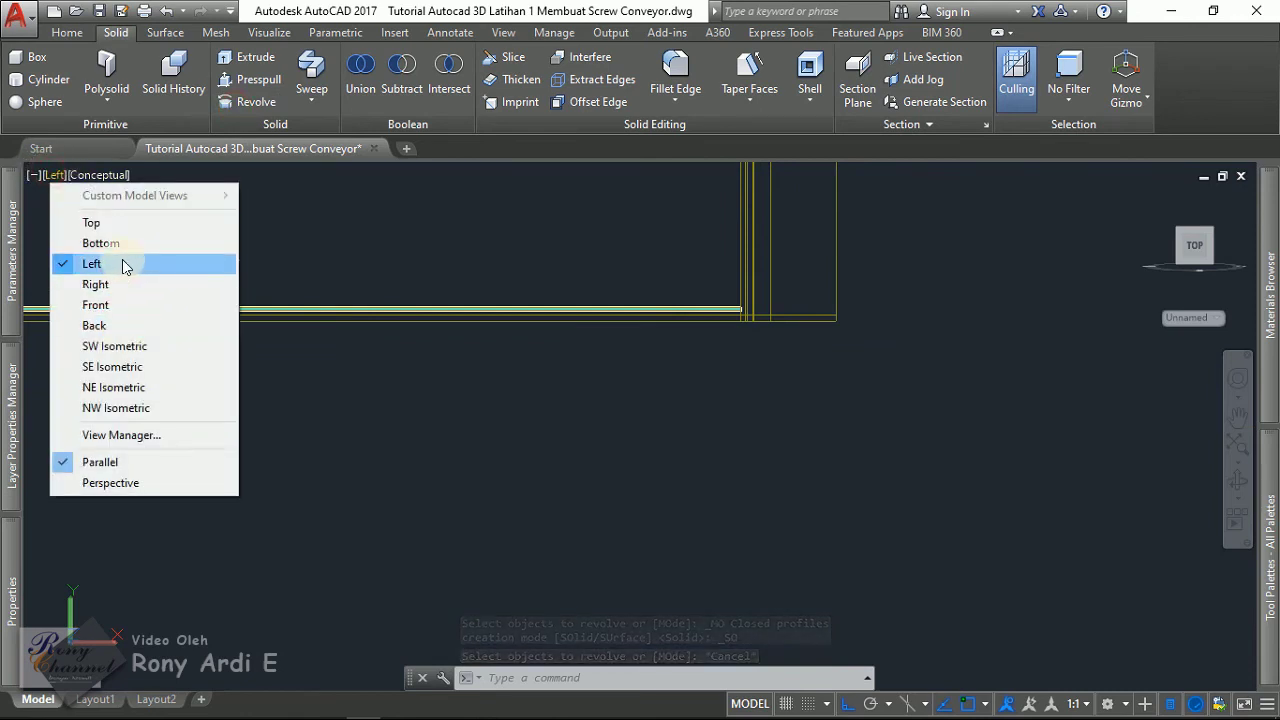
pyautogui.click(92, 263)
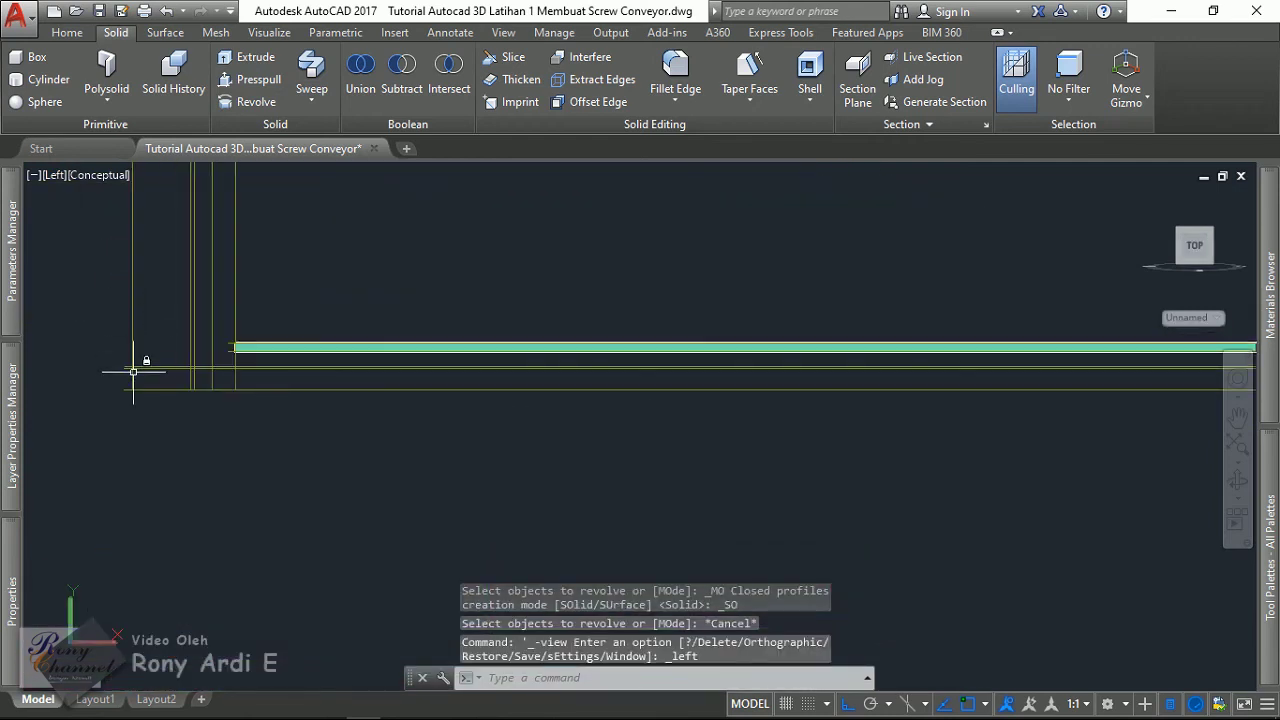
pyautogui.click(136, 374)
pyautogui.write('R')
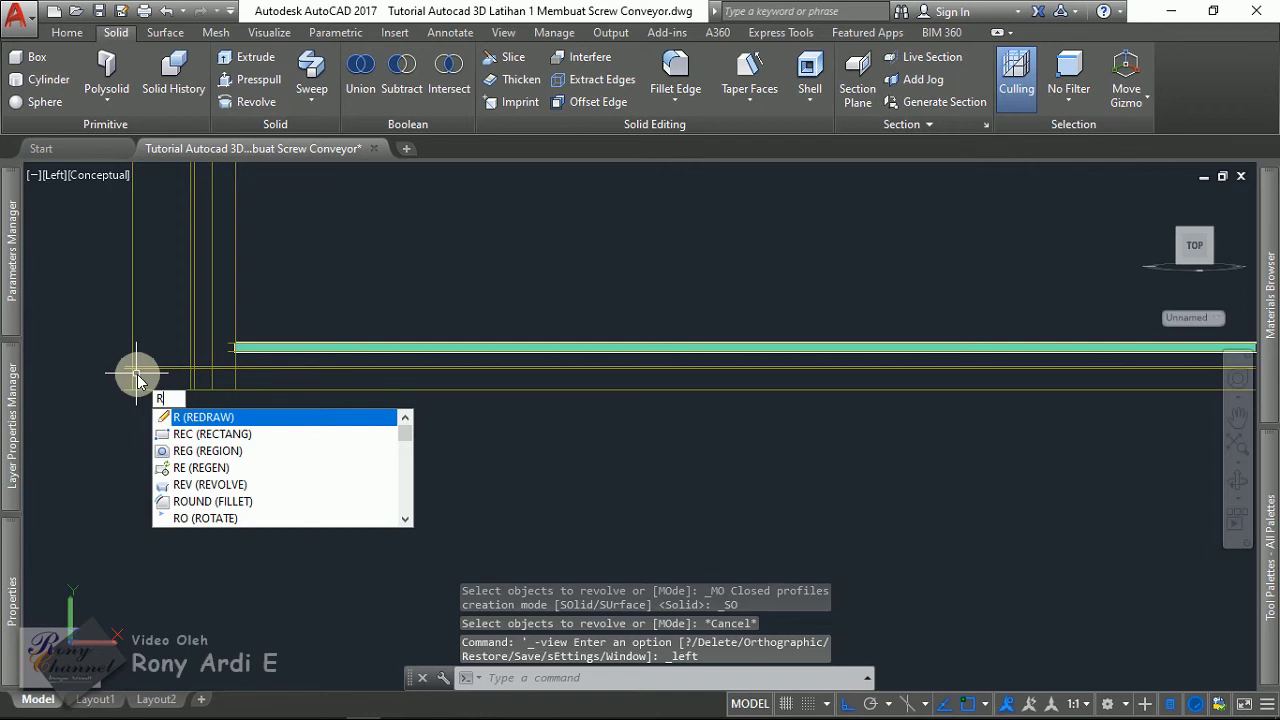
pyautogui.write('EV')
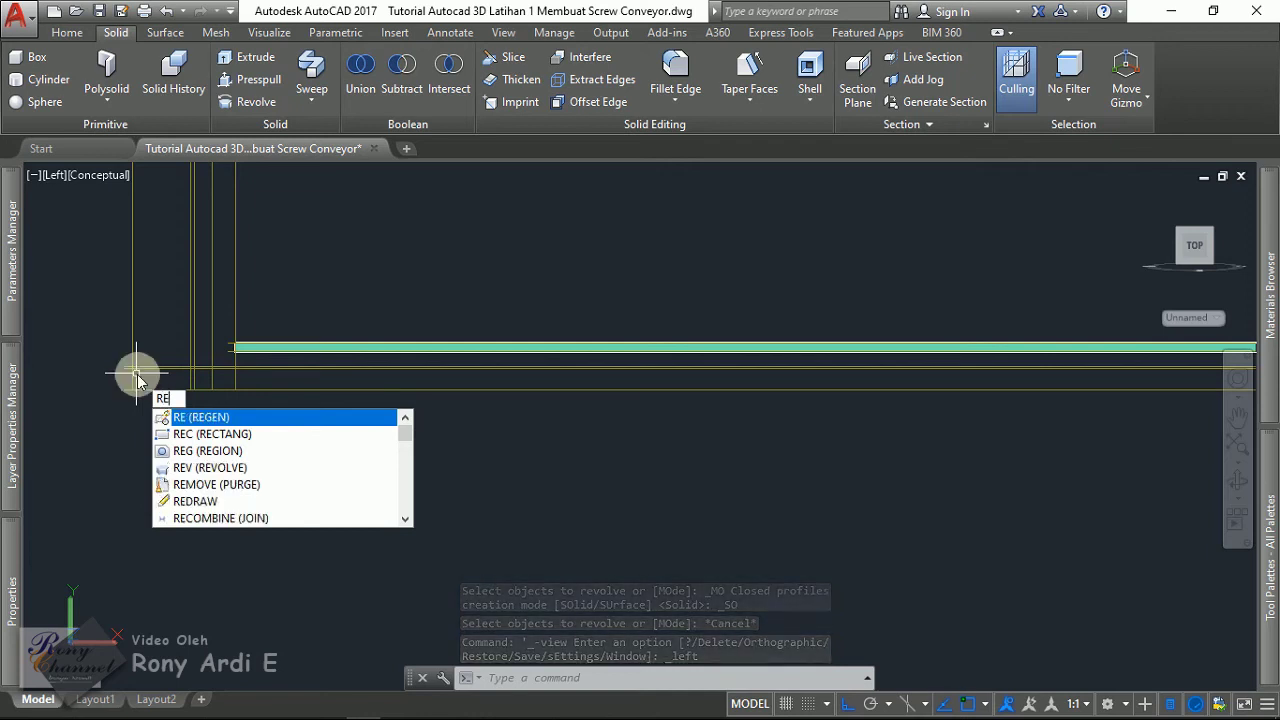
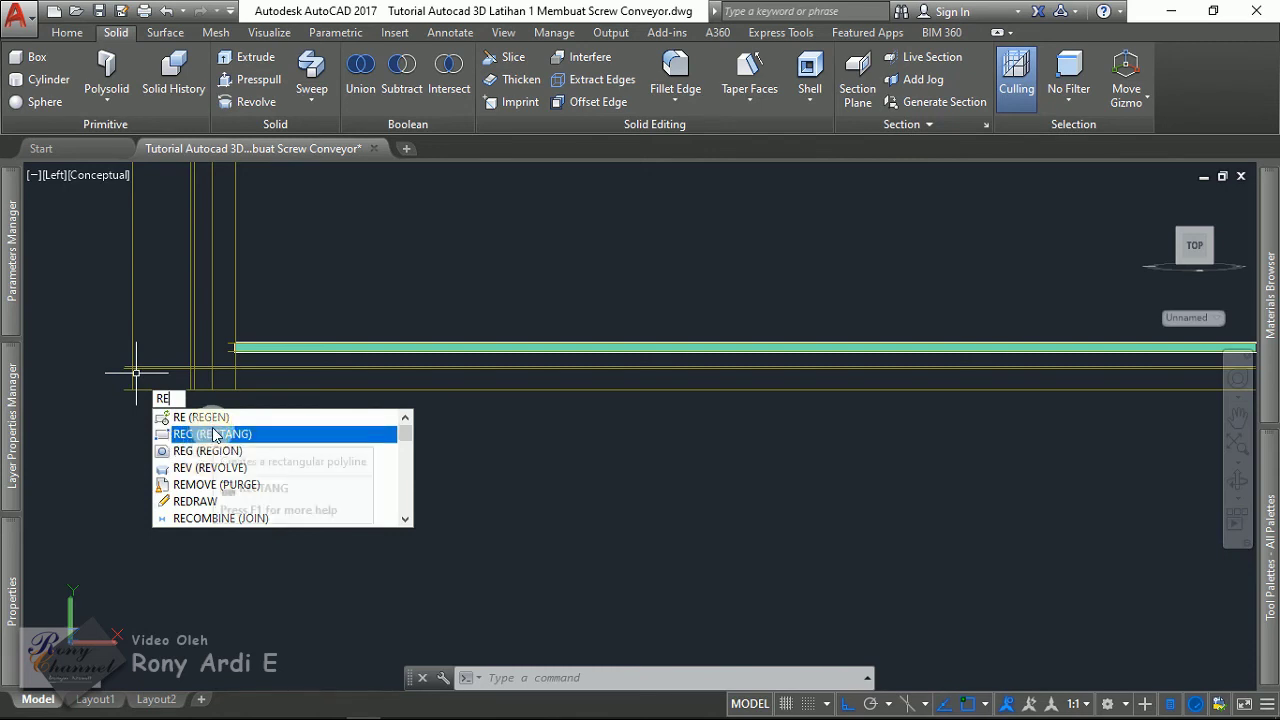
# - Revolve the long shaft profile a full 360° about its centreline into a round solid, then view it in 3D
pyautogui.write('V')
pyautogui.press('Return')
pyautogui.scroll(2, 235, 383)
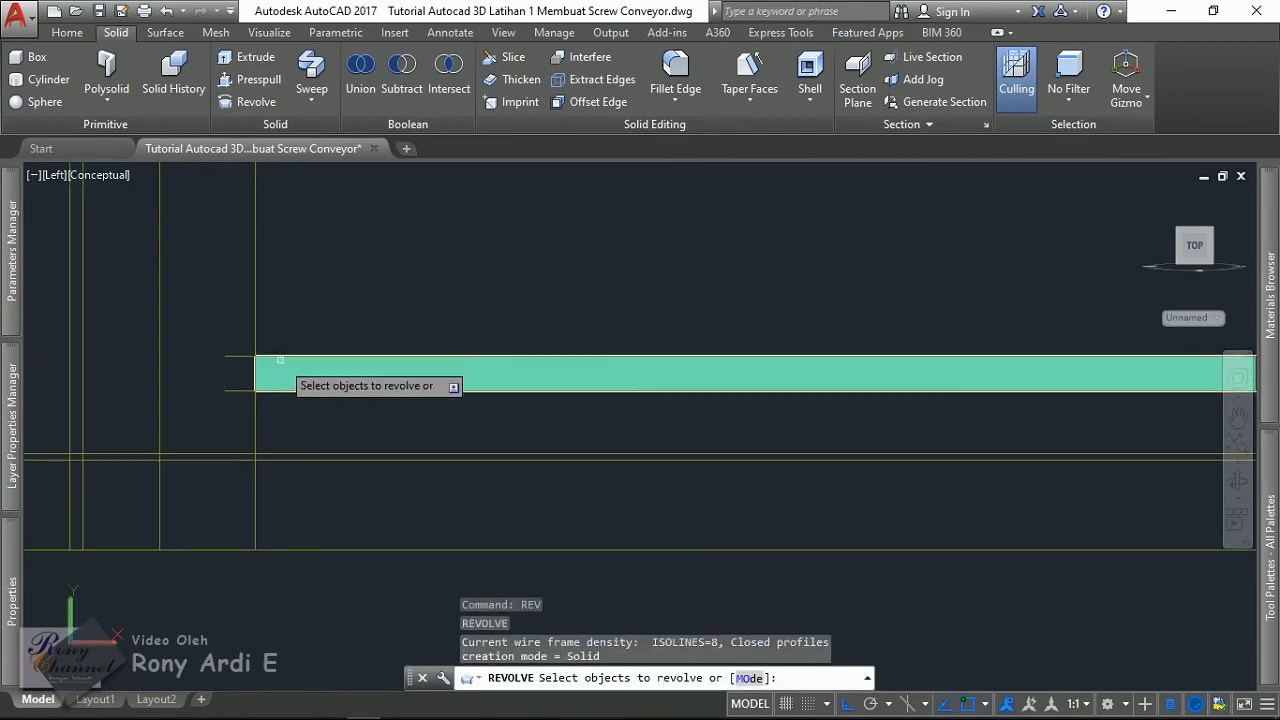
pyautogui.click(300, 376)
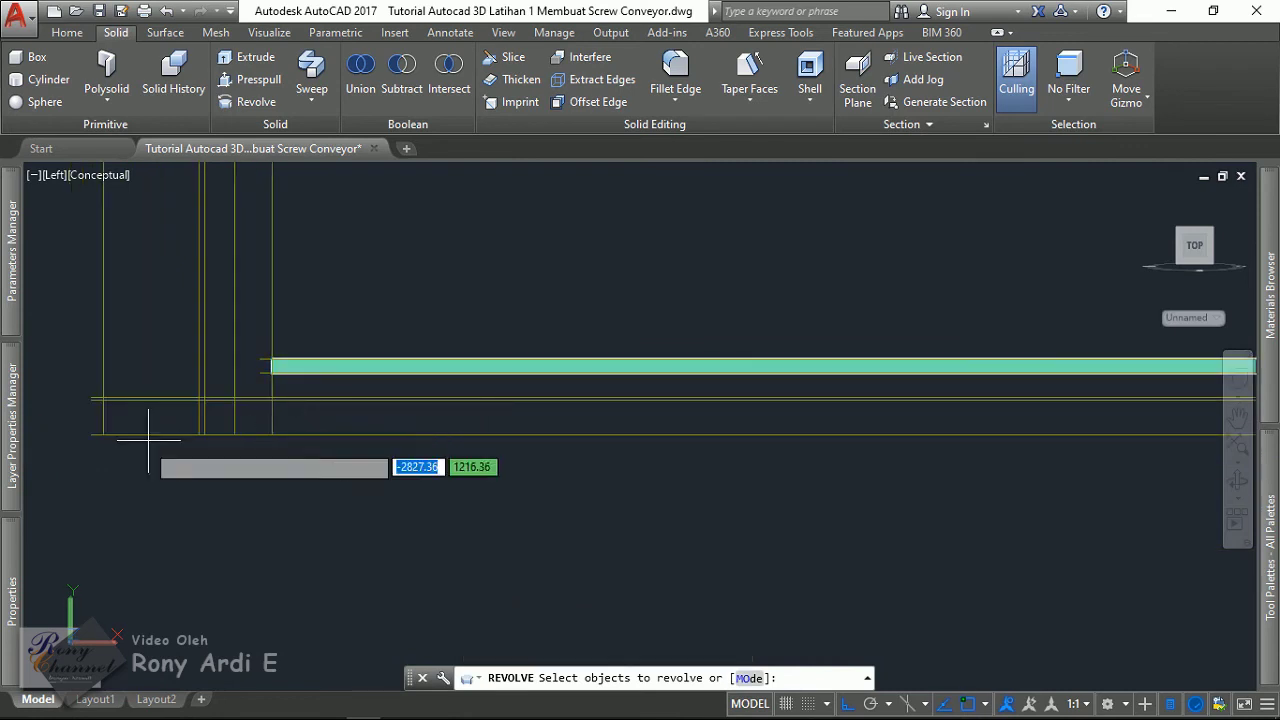
pyautogui.press('Return')
pyautogui.scroll(-5, 150, 432)
pyautogui.click(248, 436)
pyautogui.click(98, 436)
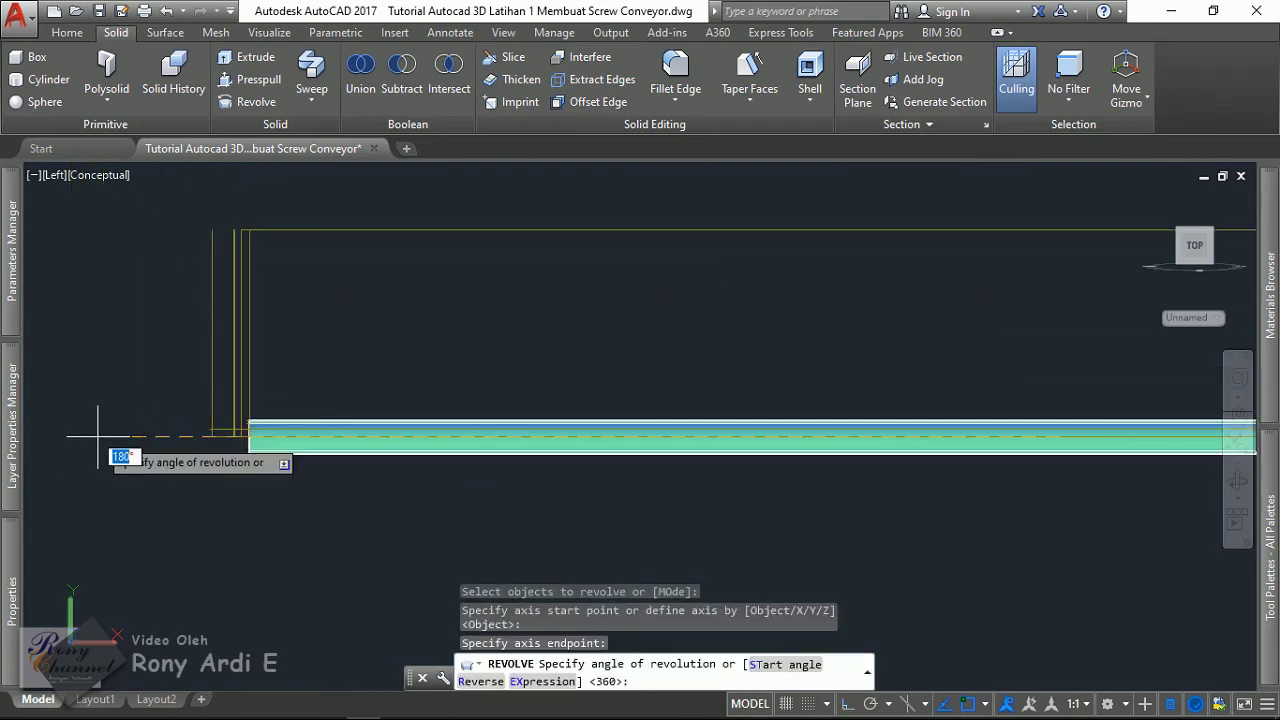
pyautogui.press('Return')
pyautogui.scroll(1, 97, 437)
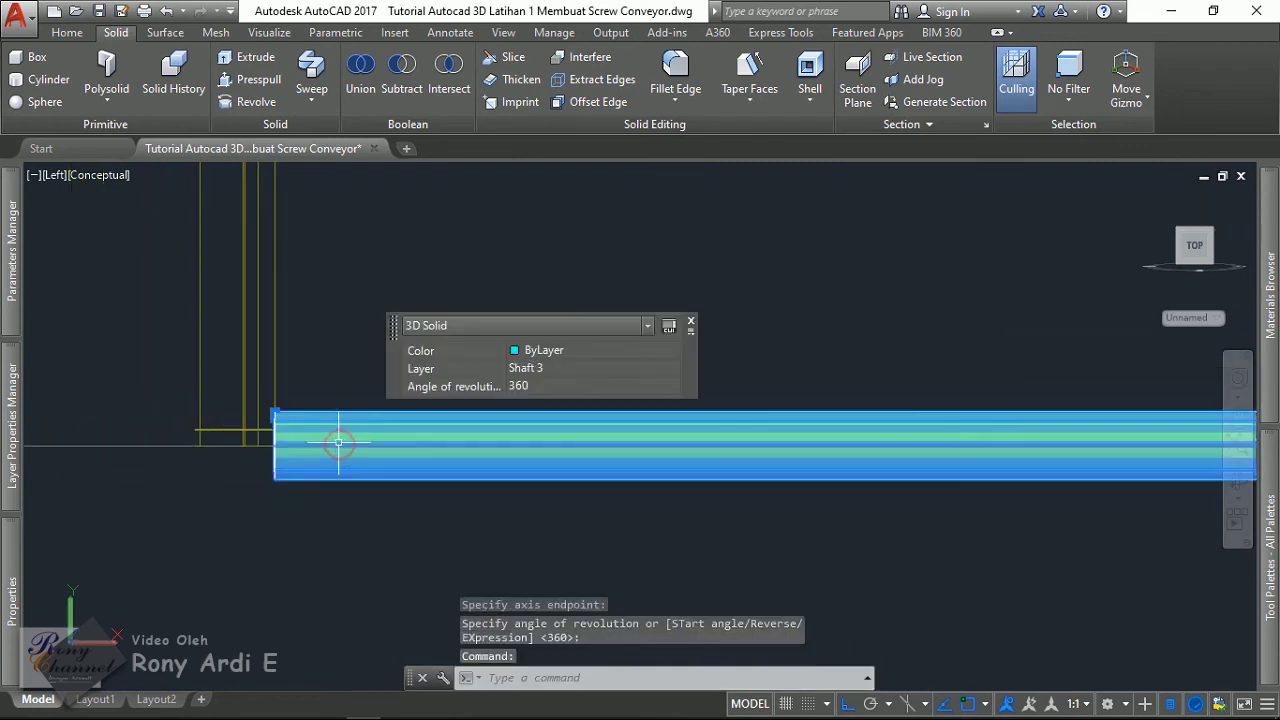
pyautogui.press('Escape')
pyautogui.scroll(-2, 337, 391)
pyautogui.keyDown('shift'); pyautogui.moveTo(337, 391); pyautogui.dragTo(363, 446, button='middle'); pyautogui.keyUp('shift')
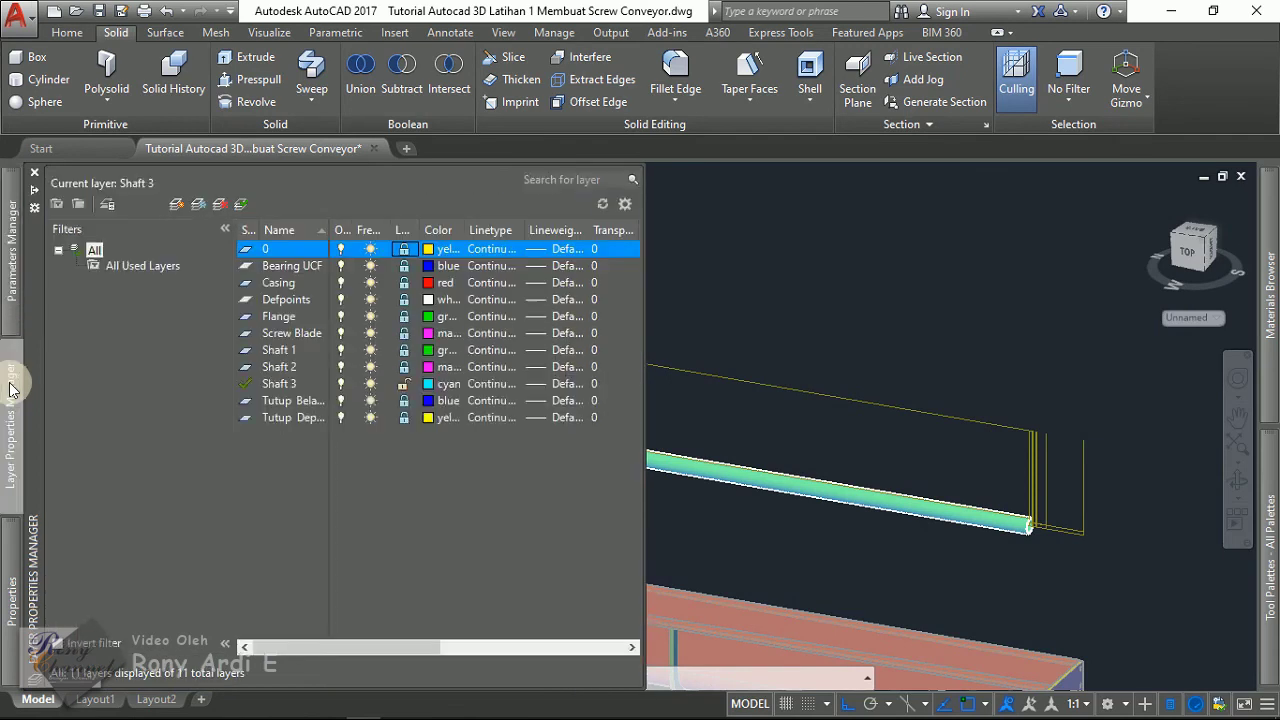
# - Turn off the Casing layer to hide the trough
pyautogui.click(341, 282)
pyautogui.scroll(-3, 991, 386)
pyautogui.scroll(3, 793, 405)
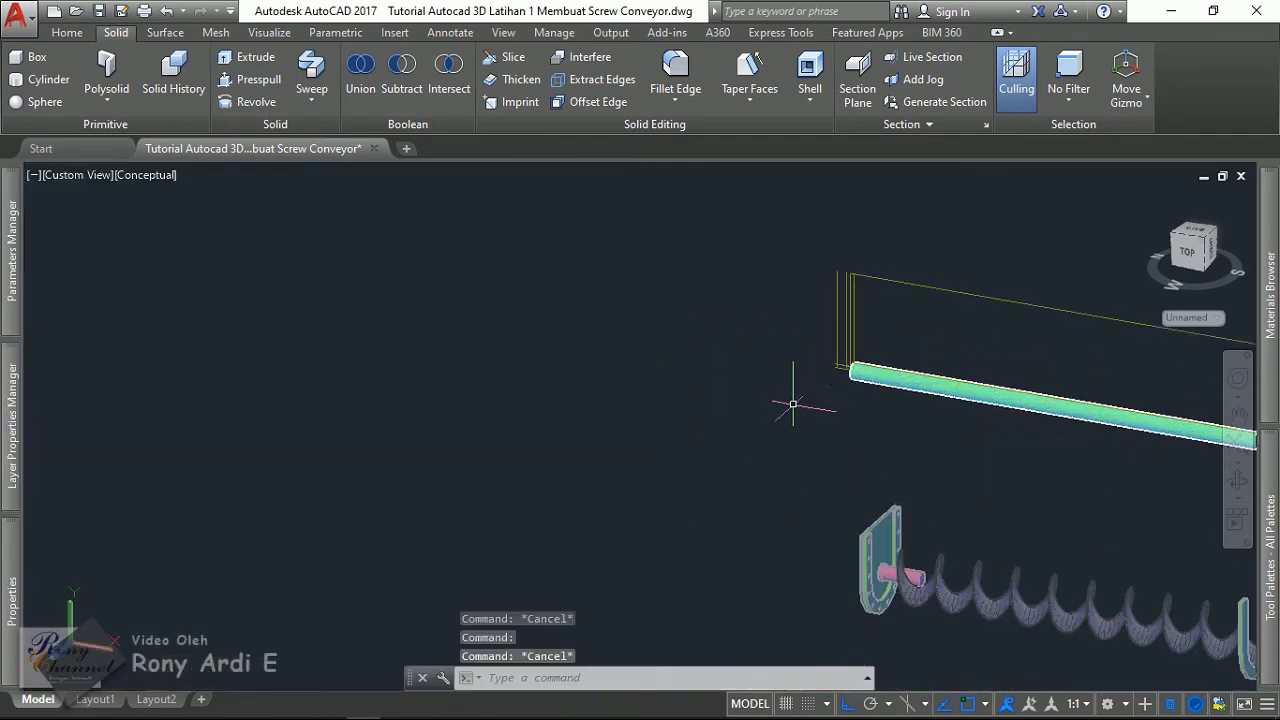
# - Select the new shaft and start a move from the centre of its end
pyautogui.click(946, 397)
pyautogui.scroll(2, 831, 400)
pyautogui.write('M')
pyautogui.press('Return')
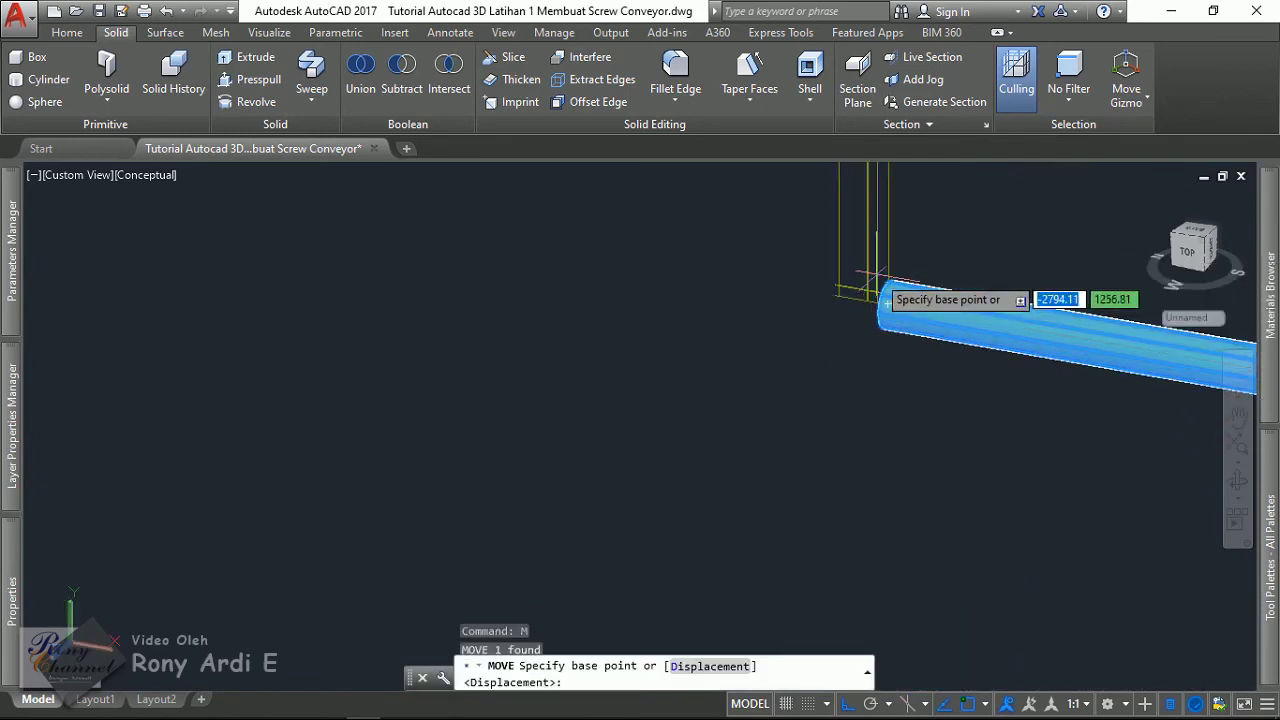
pyautogui.scroll(3, 906, 313)
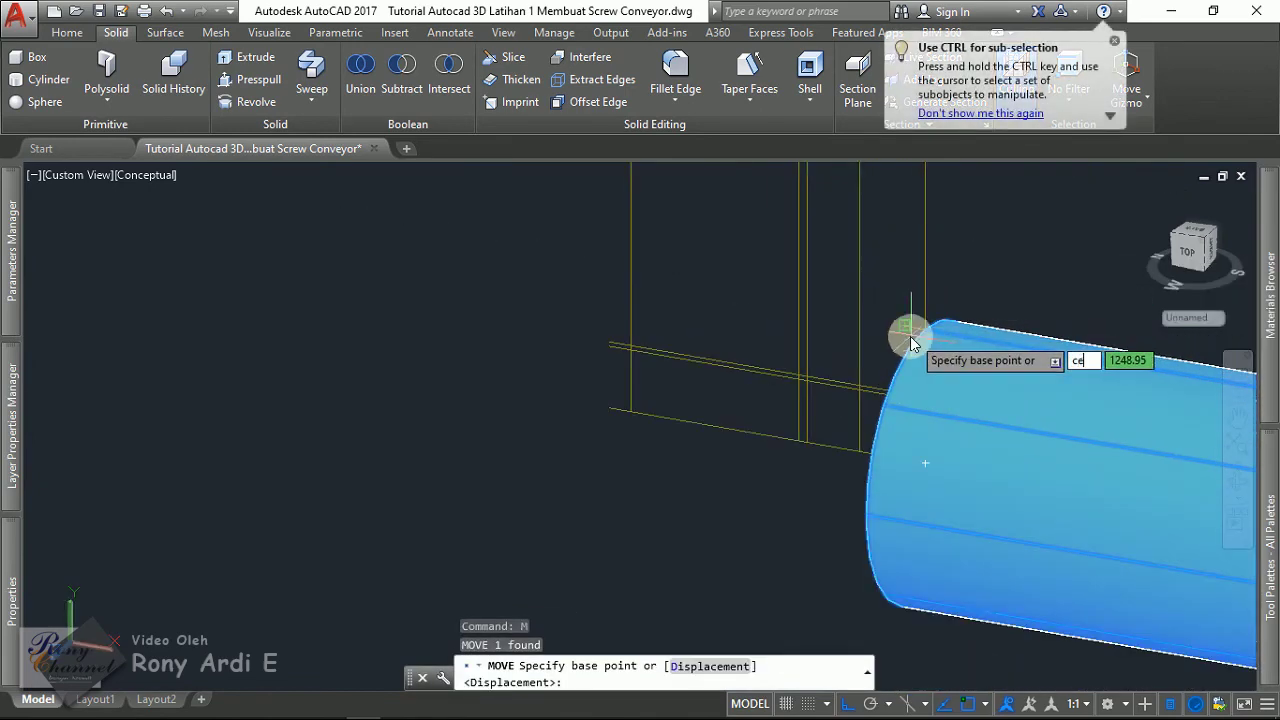
pyautogui.write('cen')
pyautogui.scroll(3, 908, 335)
pyautogui.press('Return')
pyautogui.click(900, 357)
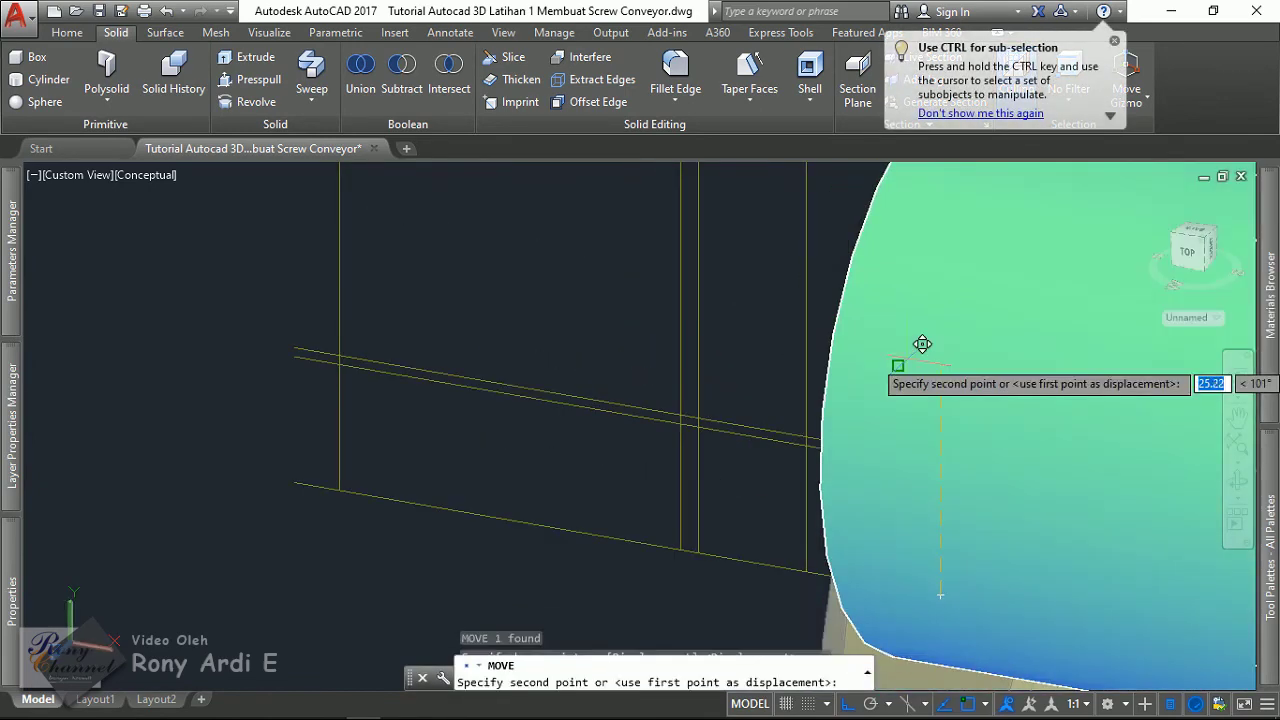
# - Place the shaft with its end centre on the pink shaft's centre
pyautogui.scroll(-3, 880, 320)
pyautogui.scroll(-2, 814, 363)
pyautogui.scroll(-2, 840, 420)
pyautogui.scroll(3, 855, 467)
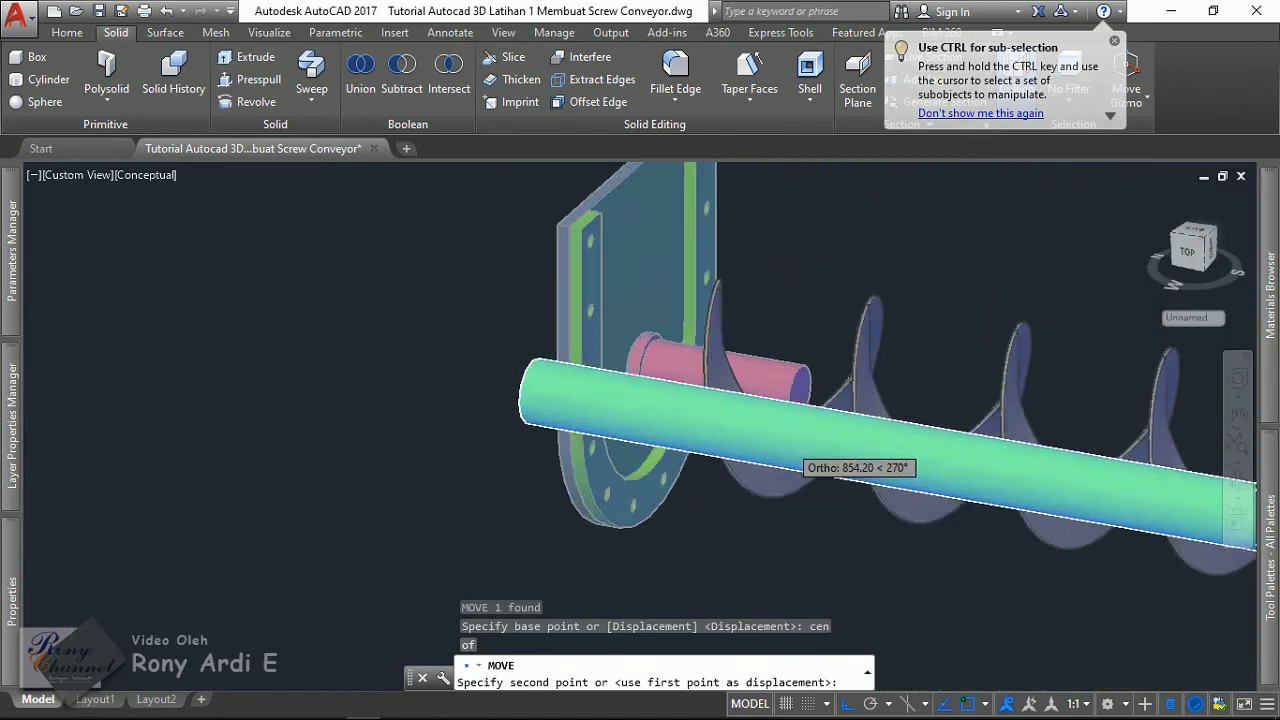
pyautogui.scroll(2, 809, 426)
pyautogui.scroll(2, 463, 263)
pyautogui.scroll(-2, 523, 240)
pyautogui.write('cen')
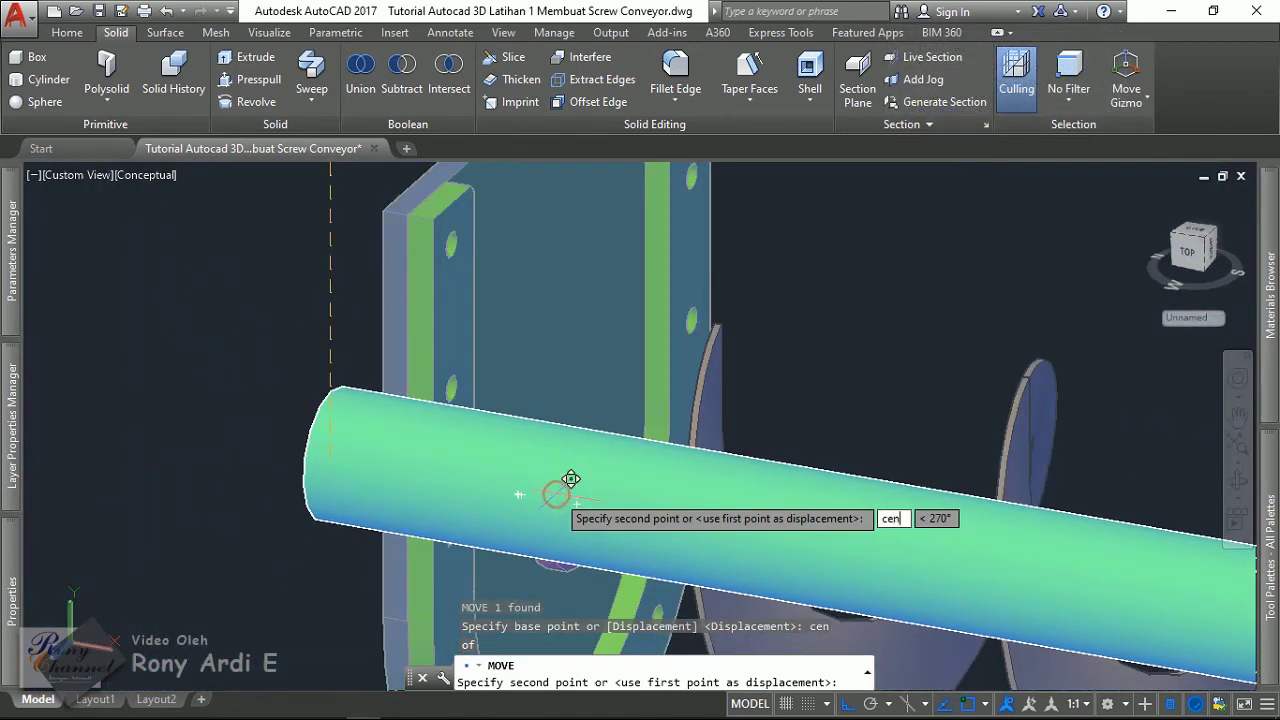
pyautogui.press('Return')
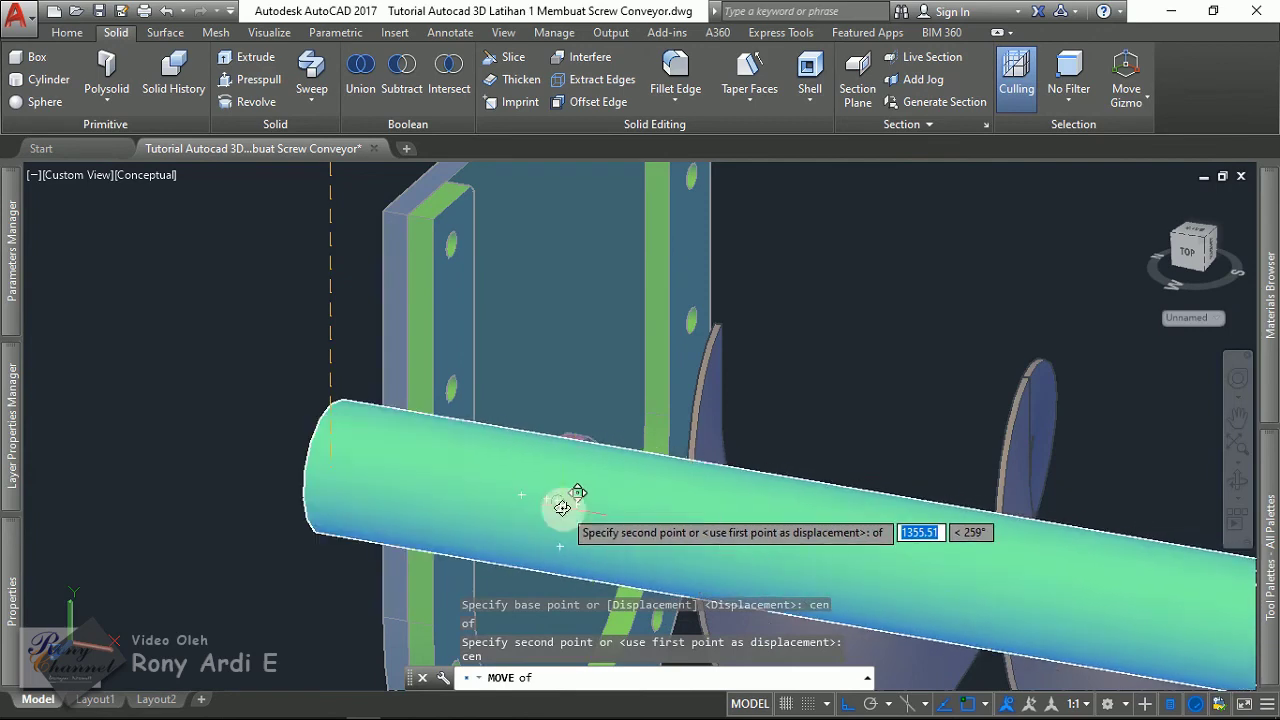
pyautogui.middleClick(559, 525)
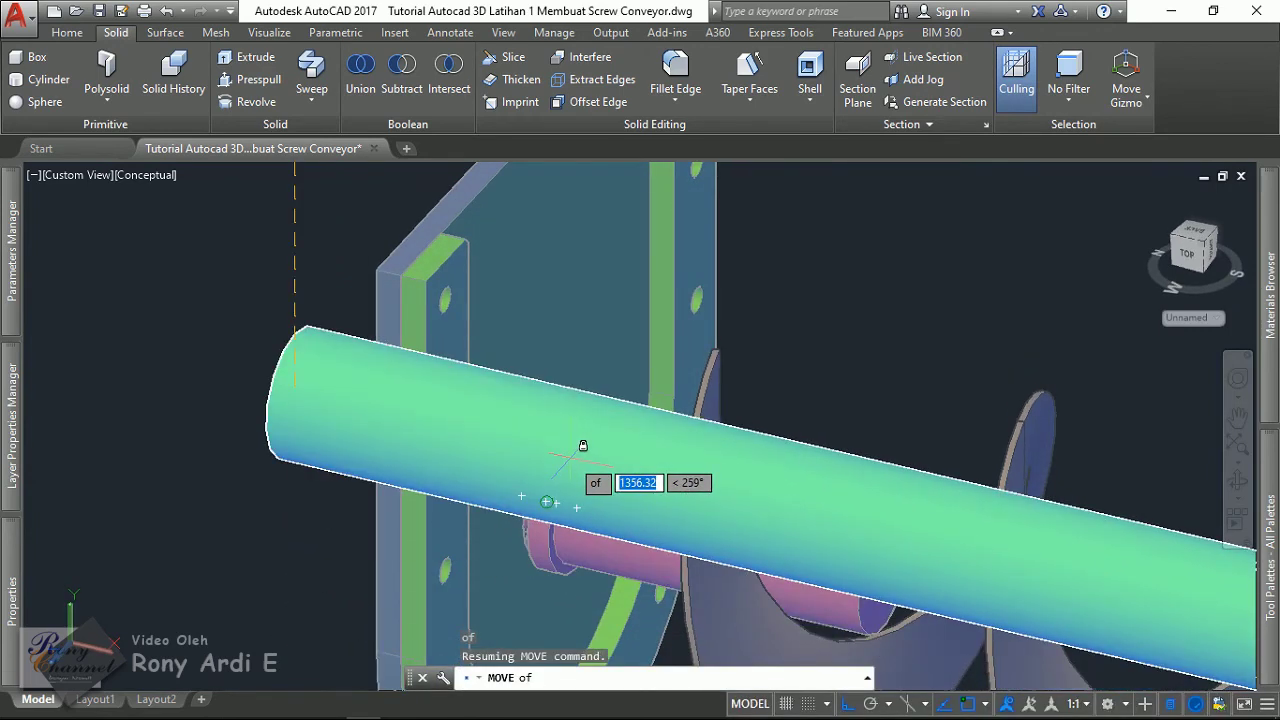
pyautogui.click(570, 458)
pyautogui.press('Escape')
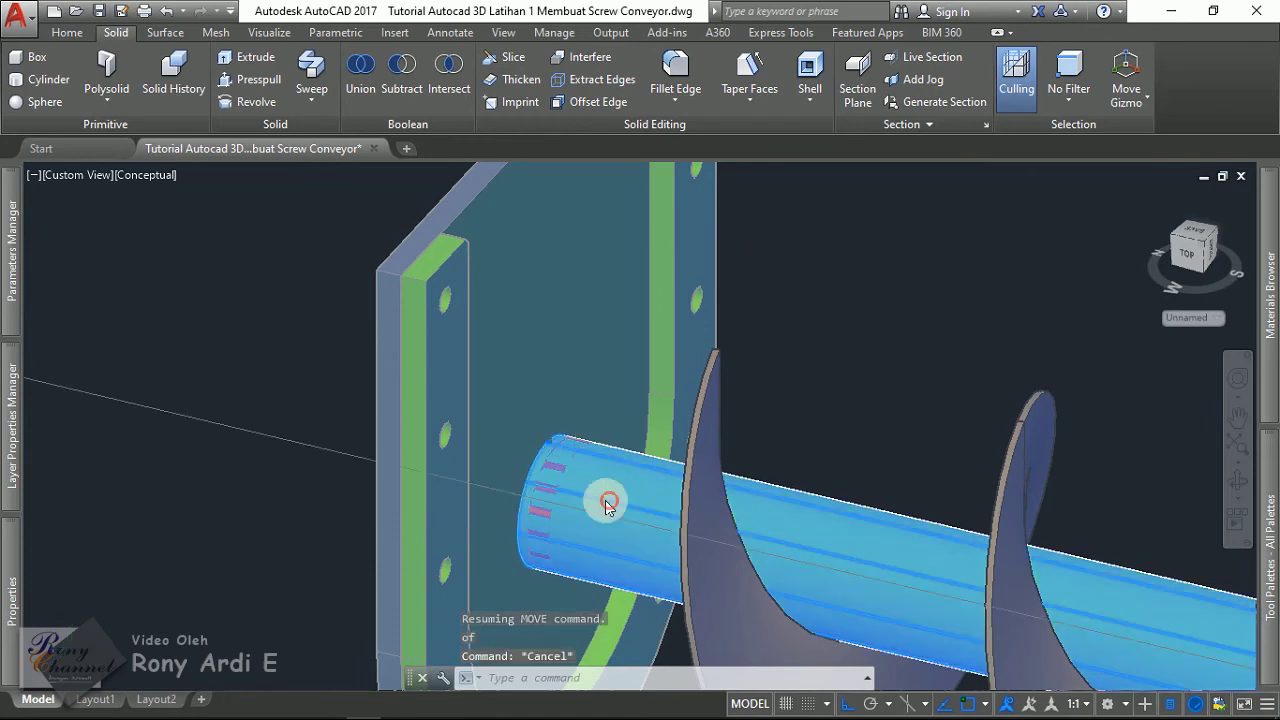
# - Reselect the shaft and begin another move, then cancel it
pyautogui.click(608, 497)
pyautogui.scroll(3, 563, 452)
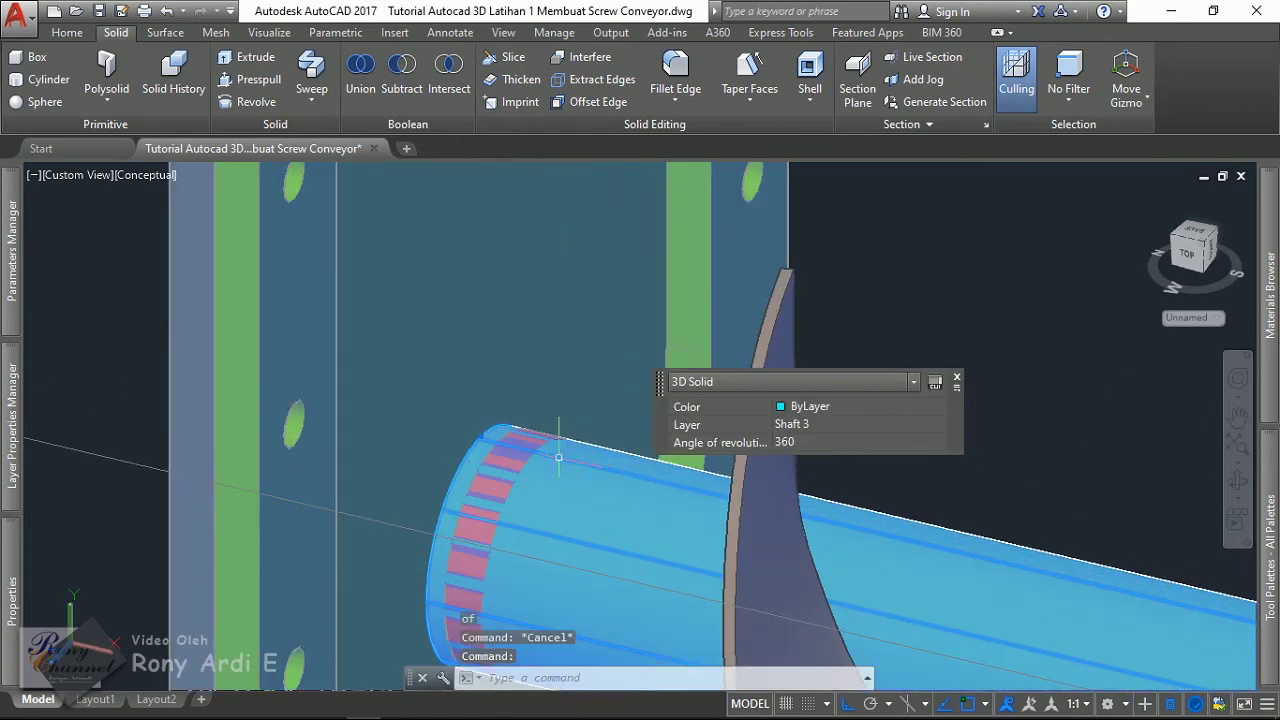
pyautogui.scroll(-3, 558, 457)
pyautogui.write('m')
pyautogui.press('Return')
pyautogui.click(686, 320)
pyautogui.press('Escape')
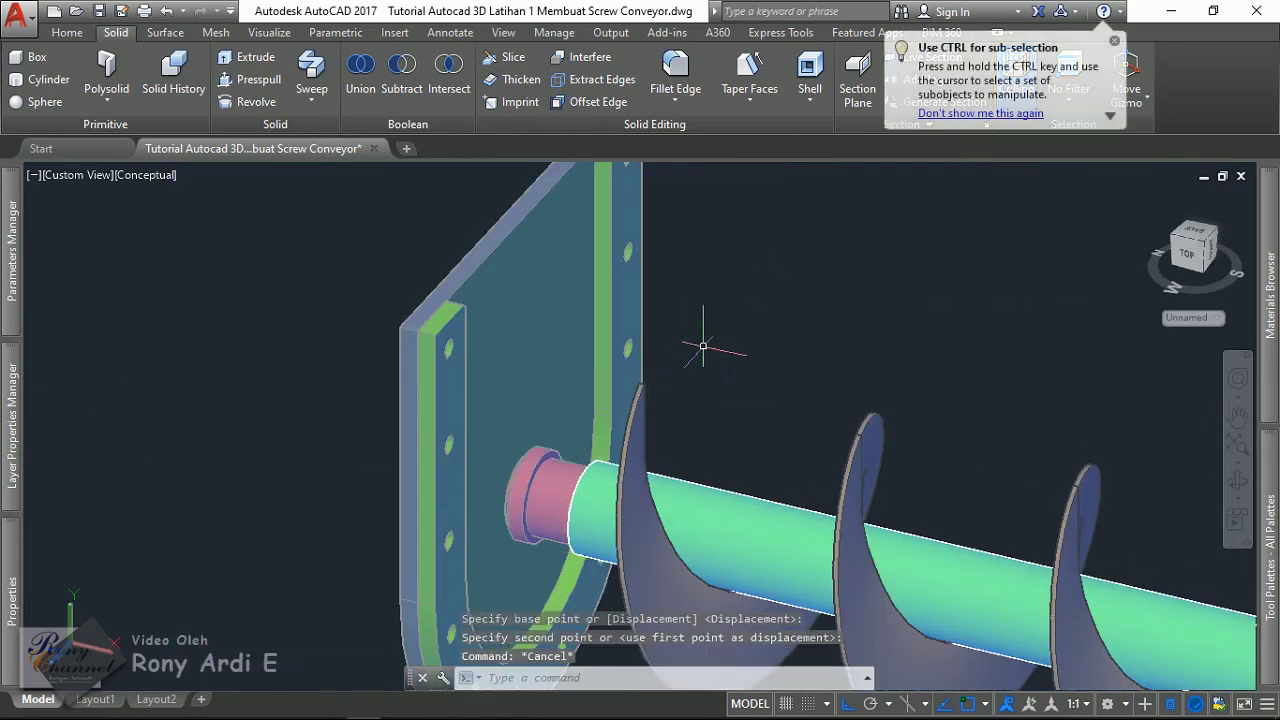
# - Switch to the Left view and centre the screw conveyor on screen
pyautogui.moveTo(636, 492)
pyautogui.keyDown('shift'); pyautogui.mouseDown(button='middle')
pyautogui.moveTo(640, 508)
pyautogui.moveTo(680, 503)
pyautogui.mouseUp(button='middle'); pyautogui.keyUp('shift')
pyautogui.scroll(4, 595, 454)
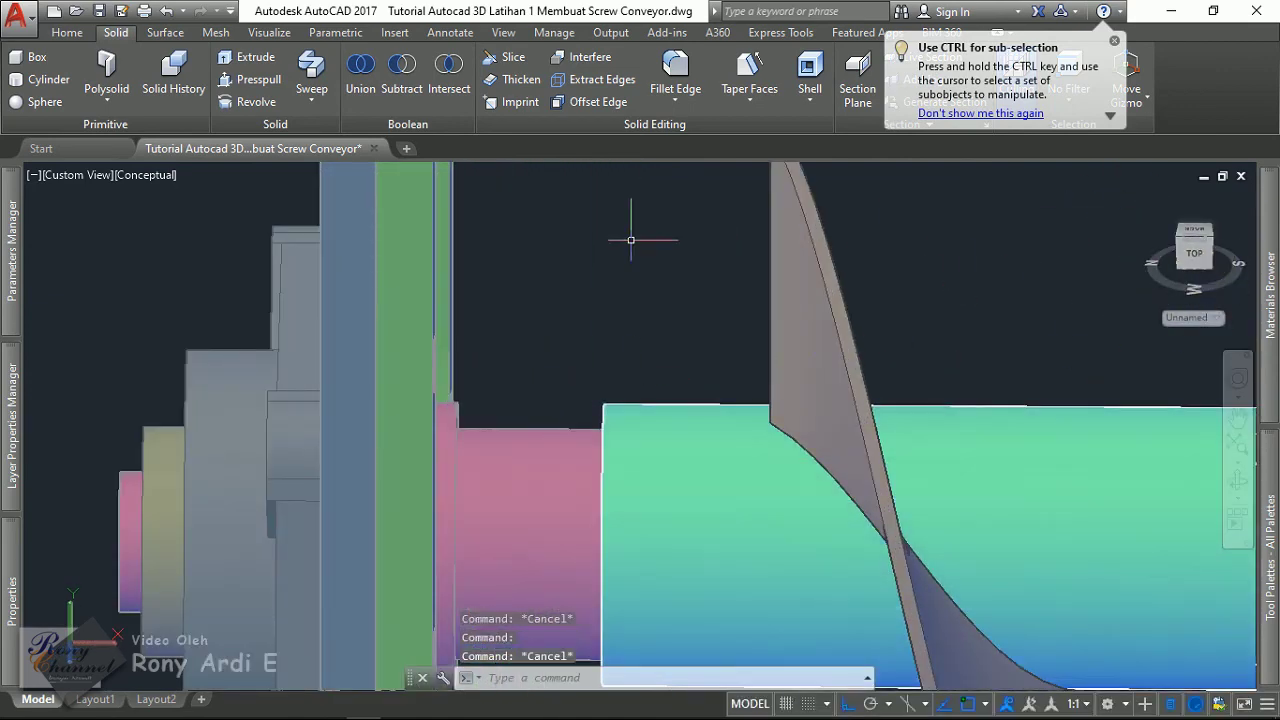
pyautogui.click(76, 176)
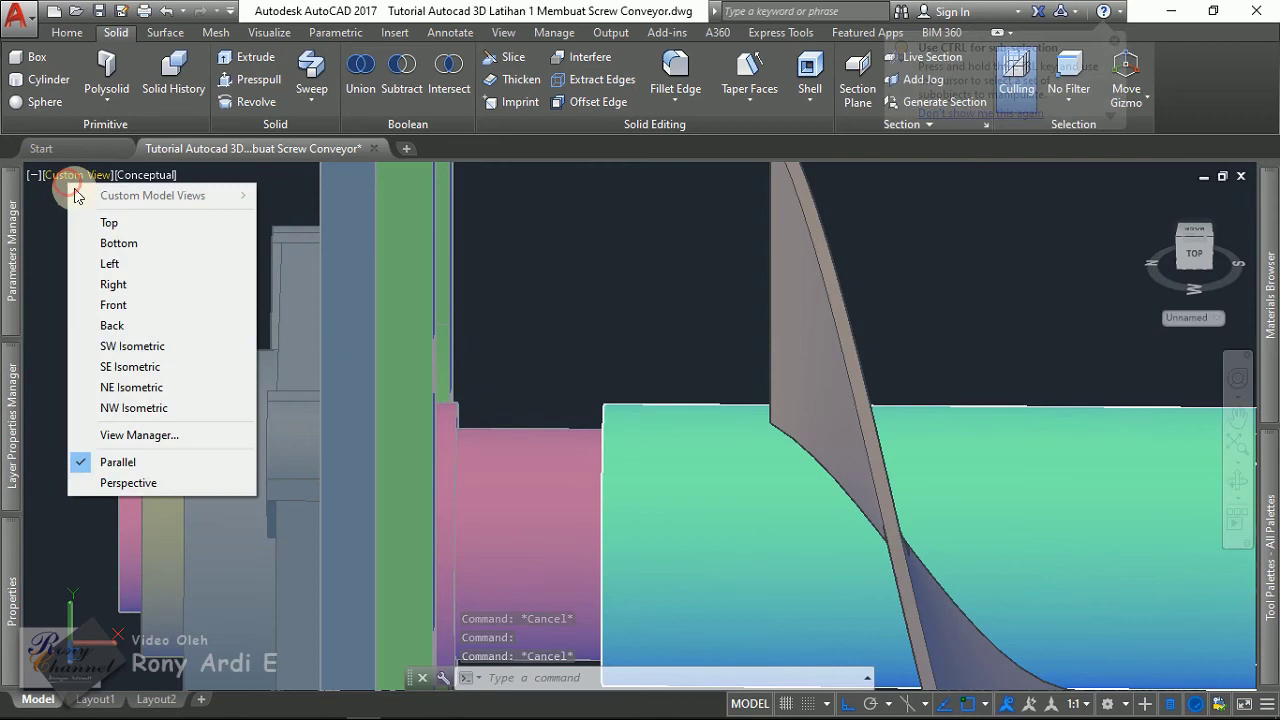
pyautogui.click(113, 265)
pyautogui.moveTo(300, 543); pyautogui.dragTo(567, 442, button='middle')
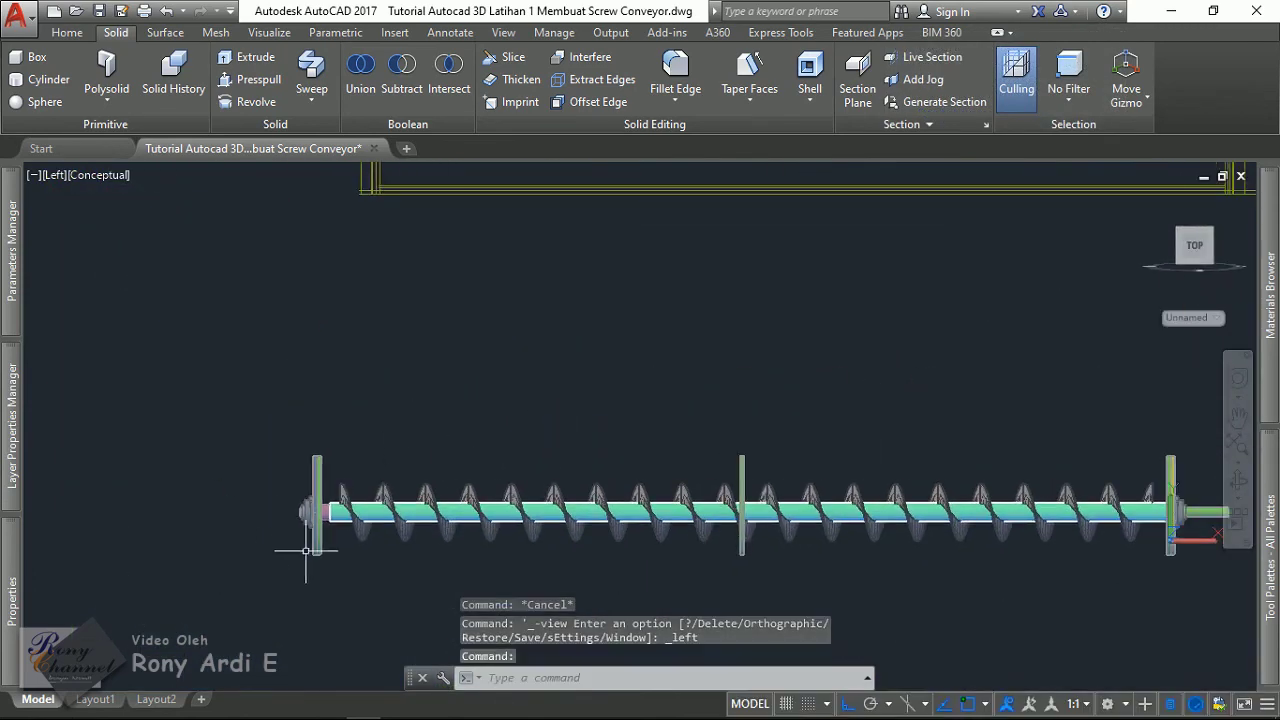
pyautogui.scroll(5, 306, 549)
# - Move the shaft centre-to-centre so its end seats on the pink stub
pyautogui.click(322, 465)
pyautogui.moveTo(228, 513); pyautogui.dragTo(571, 543, button='middle')
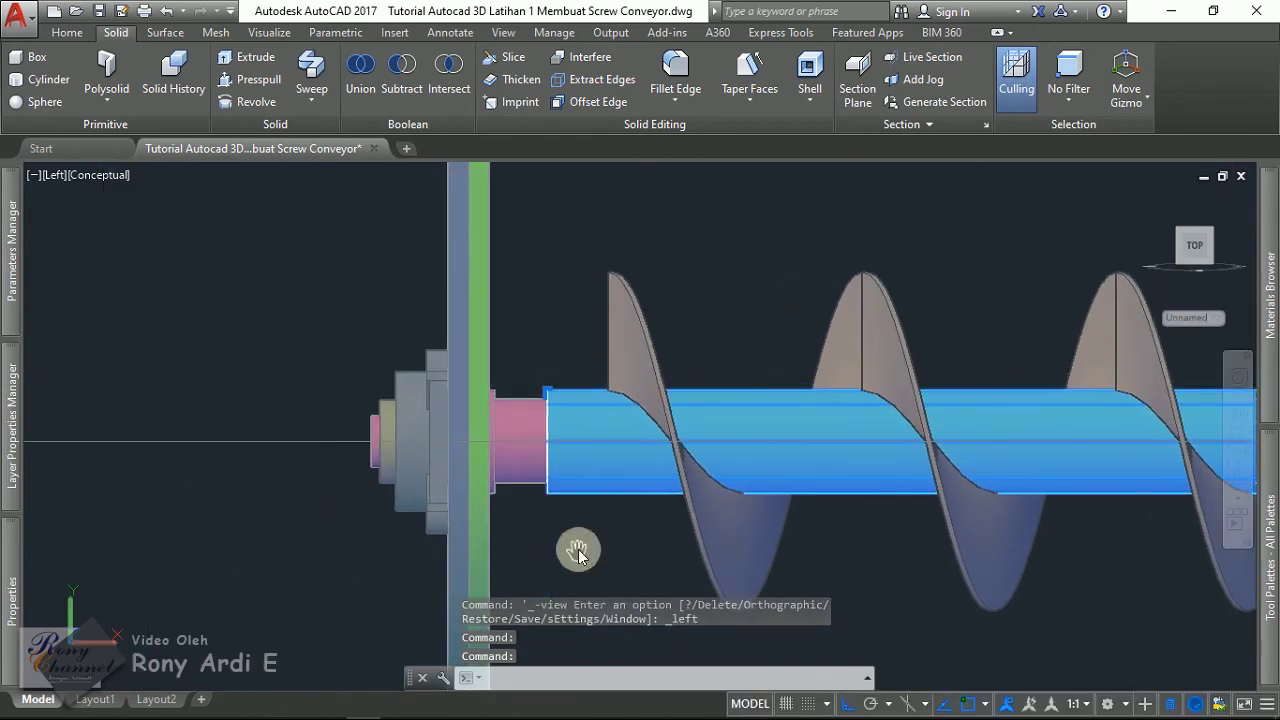
pyautogui.write('M')
pyautogui.press('Return')
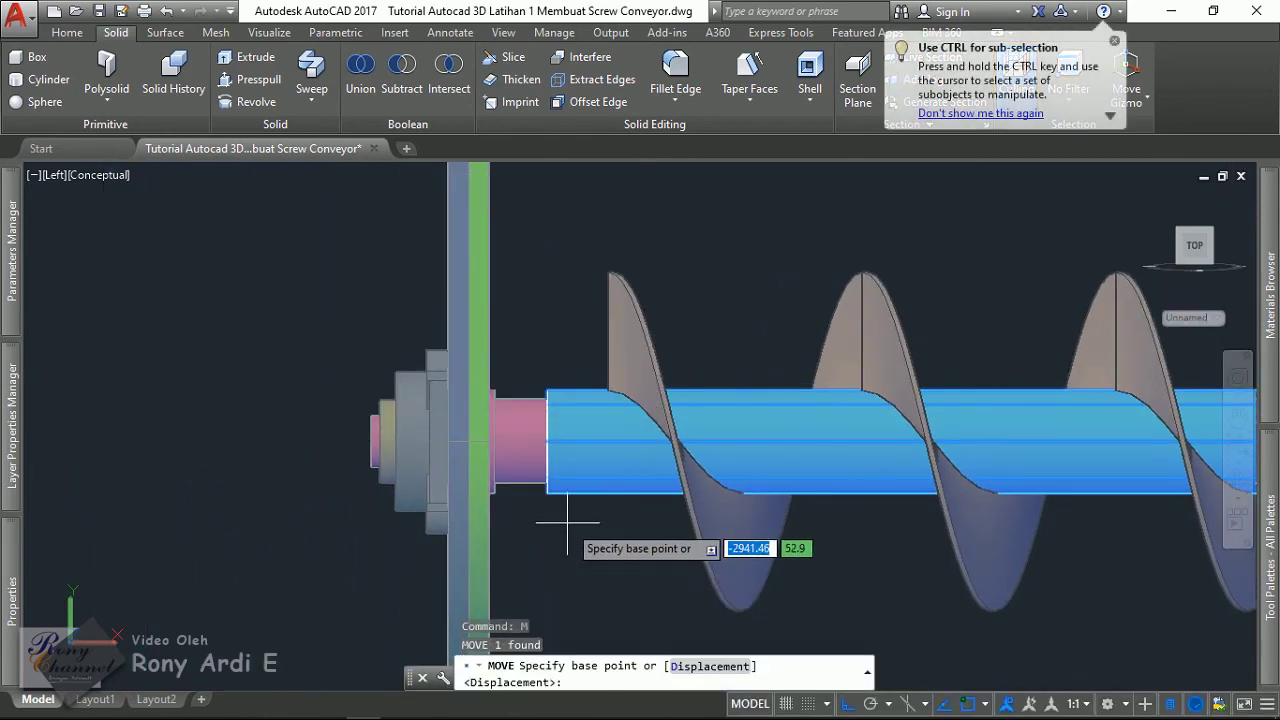
pyautogui.write('n')
pyautogui.press('Return')
pyautogui.scroll(2, 567, 530)
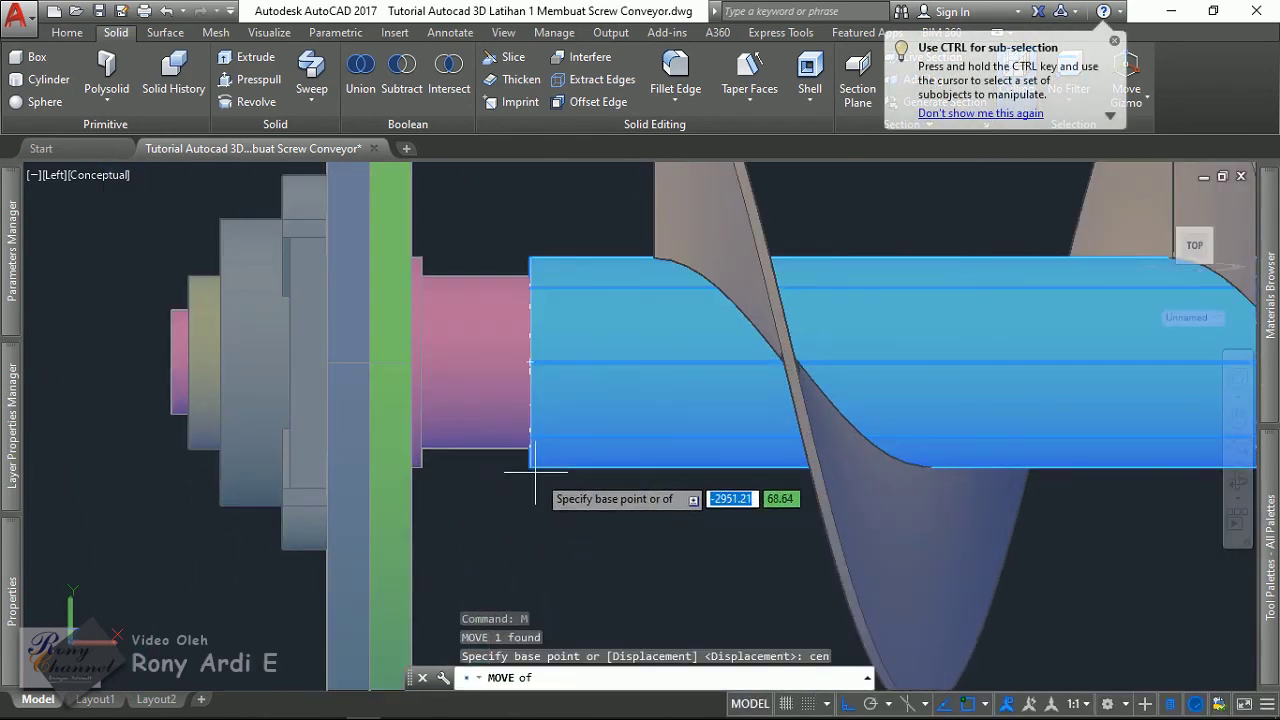
pyautogui.click(543, 451)
pyautogui.write('cen')
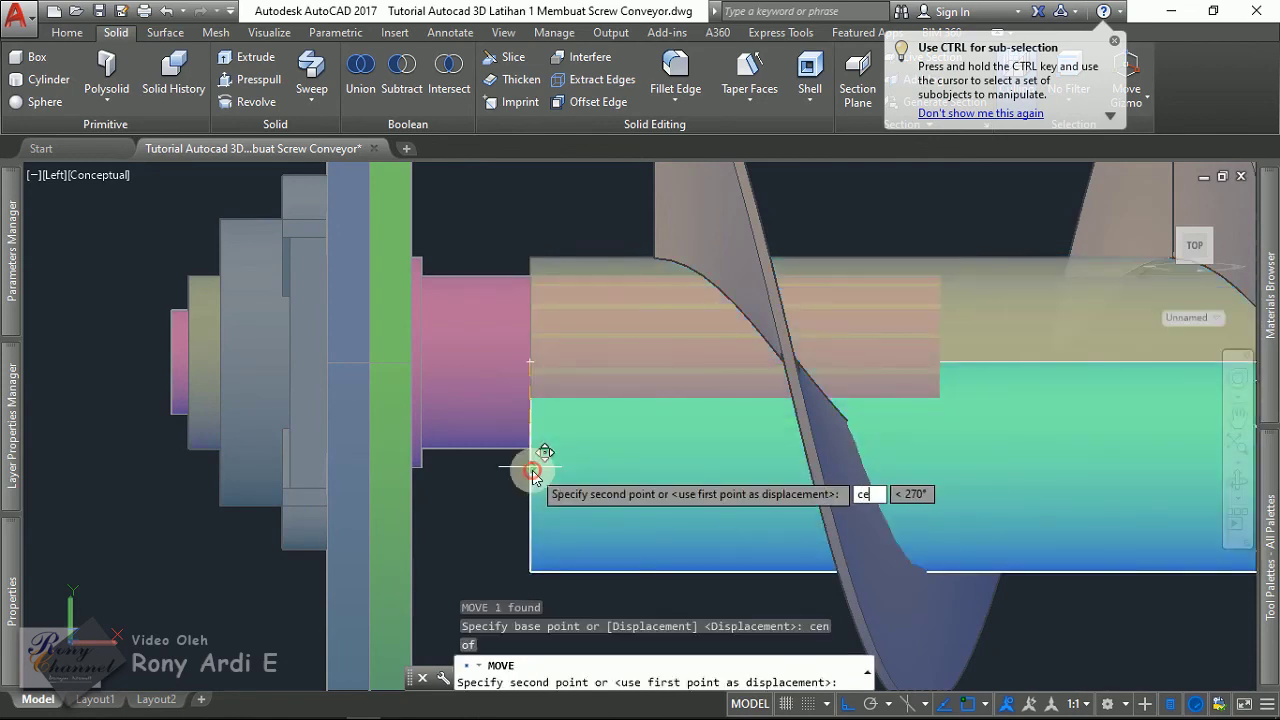
pyautogui.press('Return')
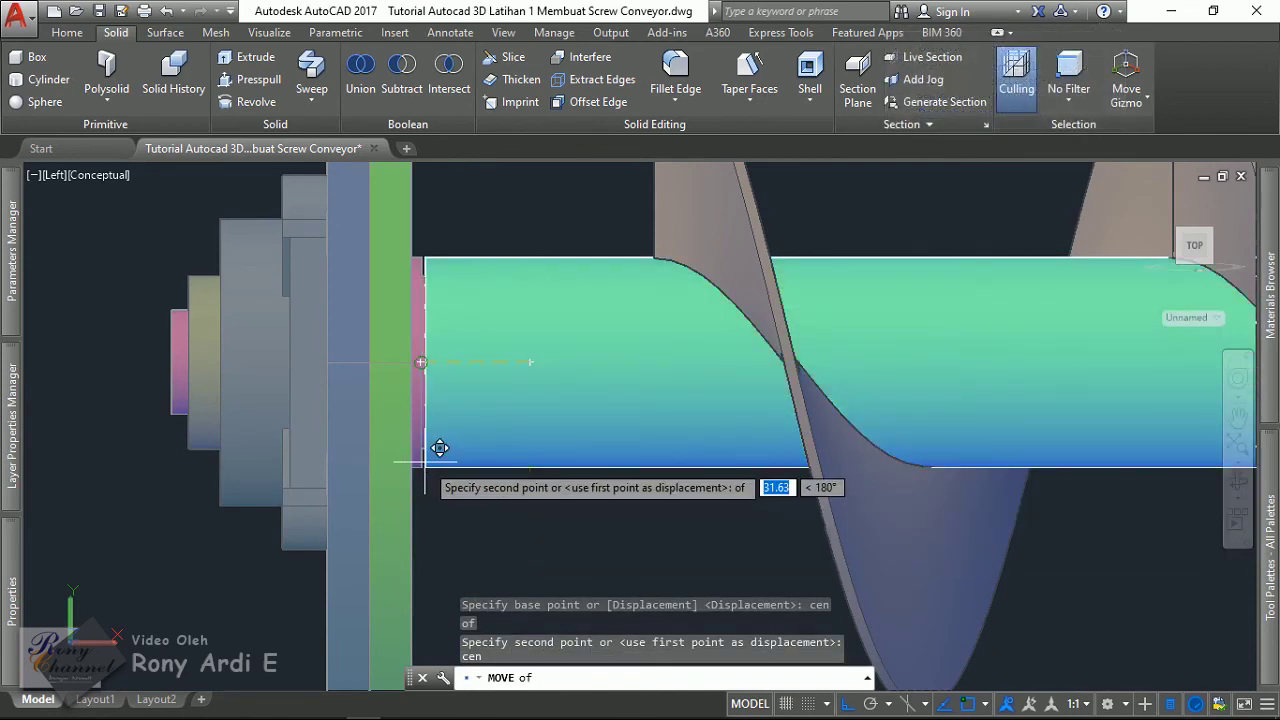
pyautogui.click(428, 447)
# - Orbit to a 3D view with the flange in front to check the shaft's fit
pyautogui.scroll(-3, 423, 451)
pyautogui.scroll(-5, 371, 423)
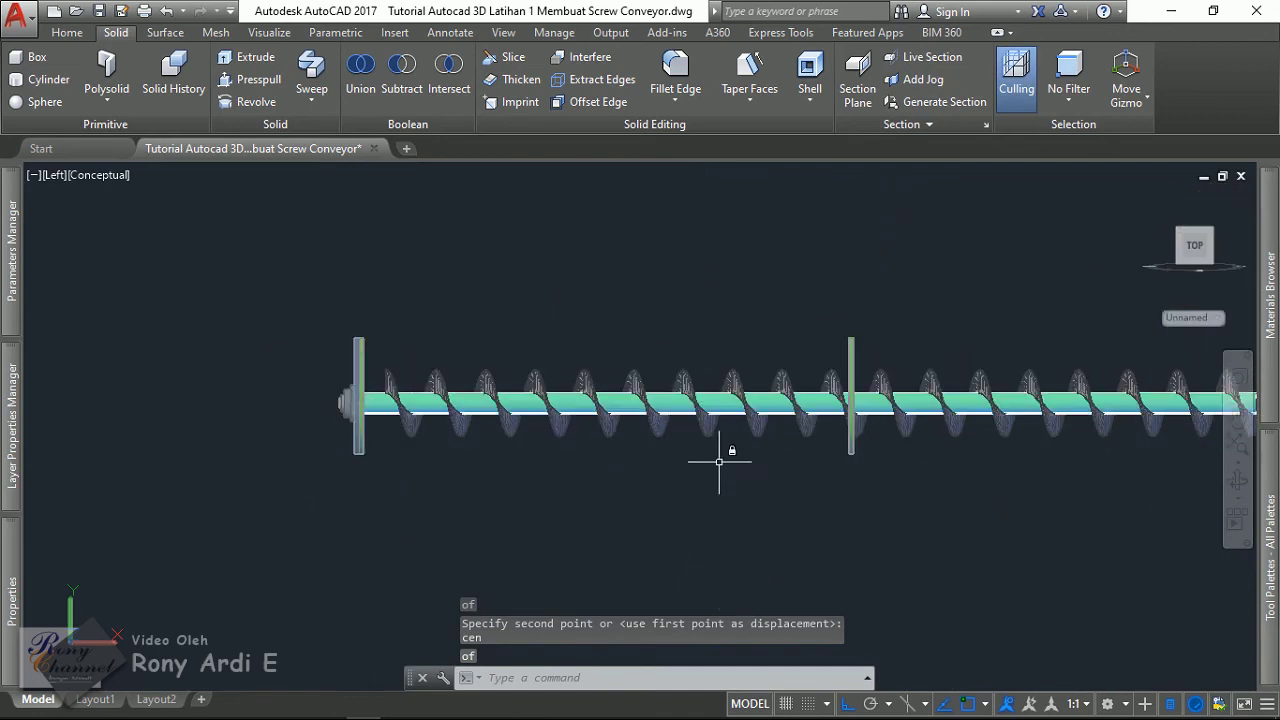
pyautogui.scroll(-3, 857, 400)
pyautogui.scroll(7, 971, 514)
pyautogui.scroll(2, 749, 368)
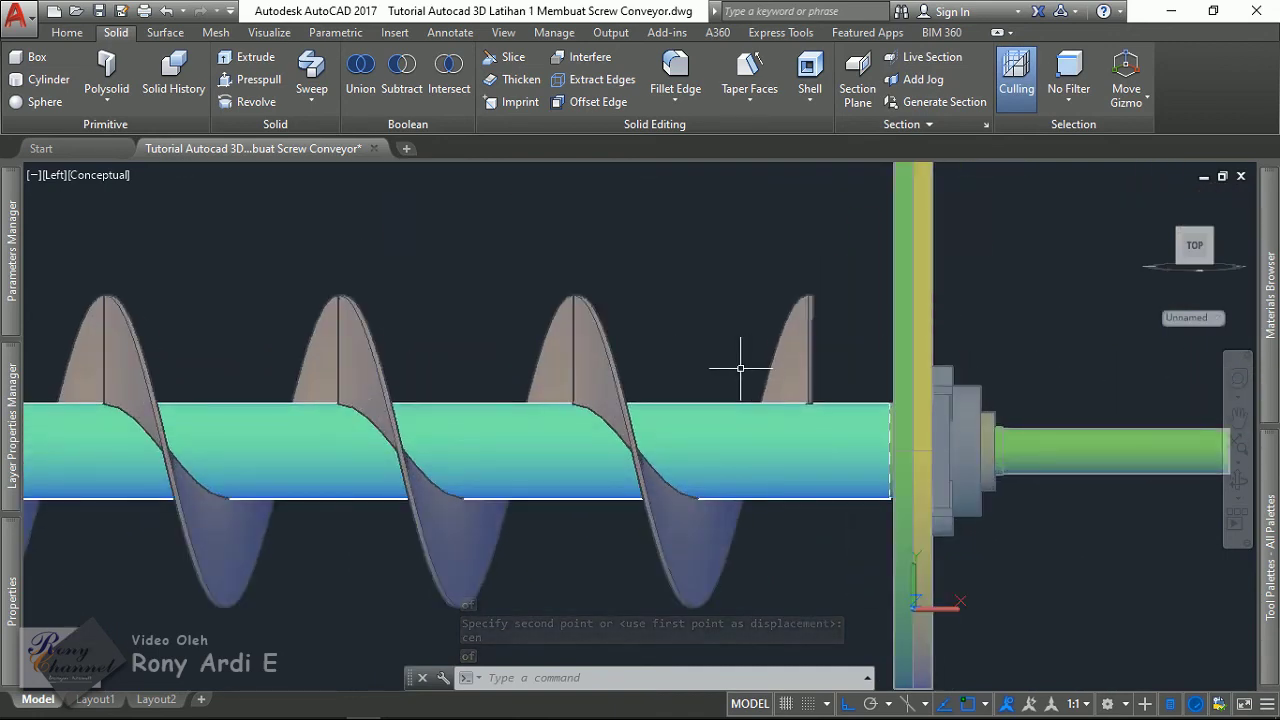
pyautogui.scroll(-5, 640, 380)
pyautogui.moveTo(706, 403)
pyautogui.keyDown('shift'); pyautogui.mouseDown(button='middle')
pyautogui.moveTo(597, 460)
pyautogui.moveTo(539, 355)
pyautogui.mouseUp(button='middle'); pyautogui.keyUp('shift')
pyautogui.scroll(-3, 923, 634)
pyautogui.scroll(-3, 923, 634)
pyautogui.scroll(4, 510, 305)
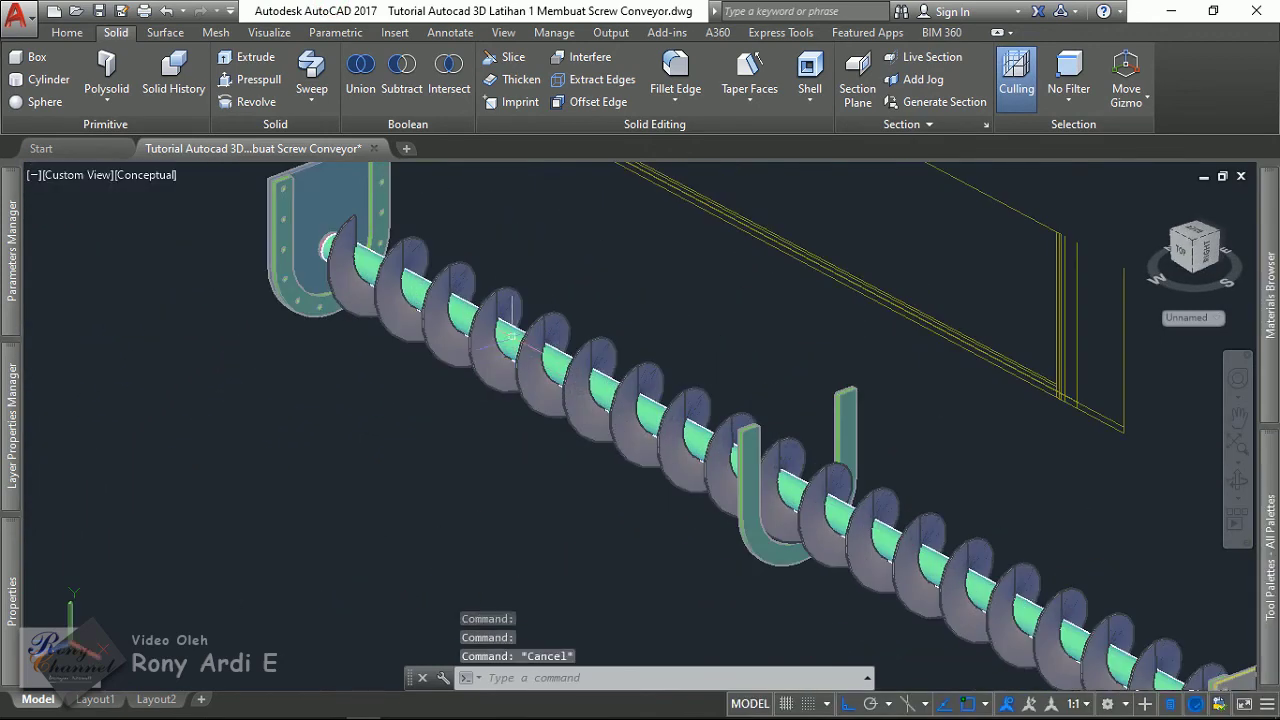
# - Turn the Casing layer back on in the Layer Properties Manager
pyautogui.click(510, 305)
pyautogui.press('Escape')
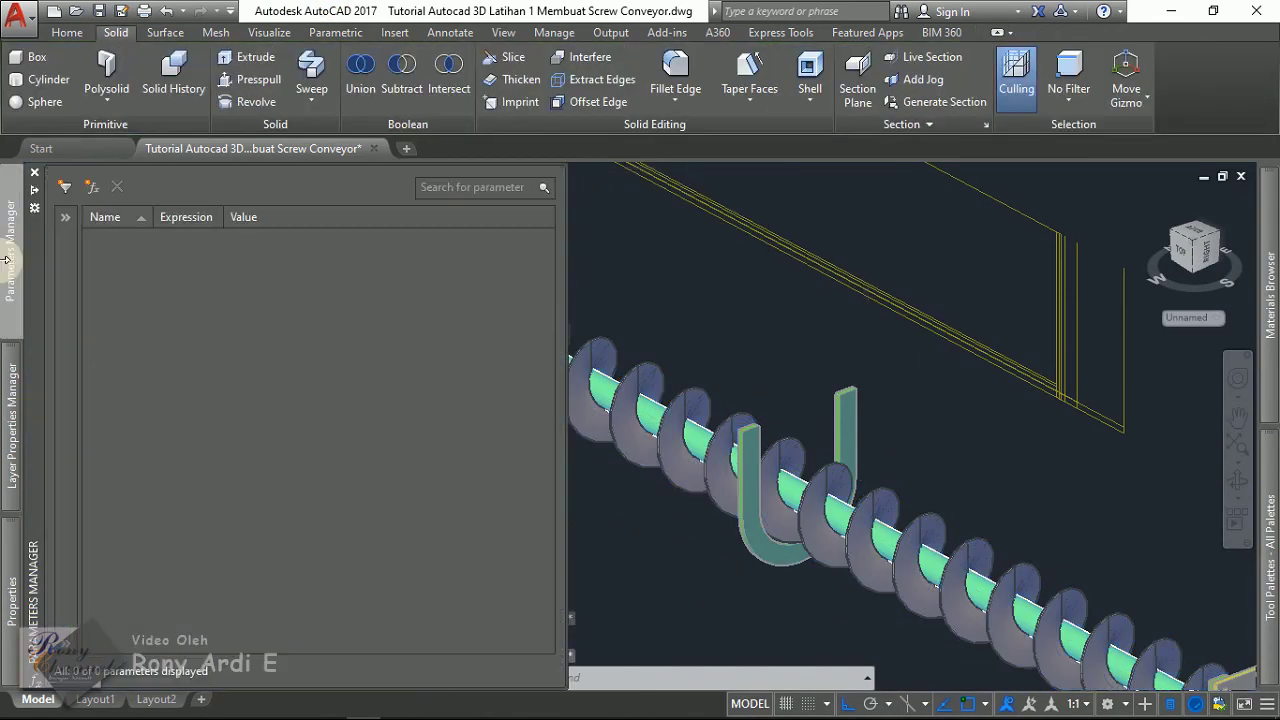
pyautogui.moveTo(12, 425)
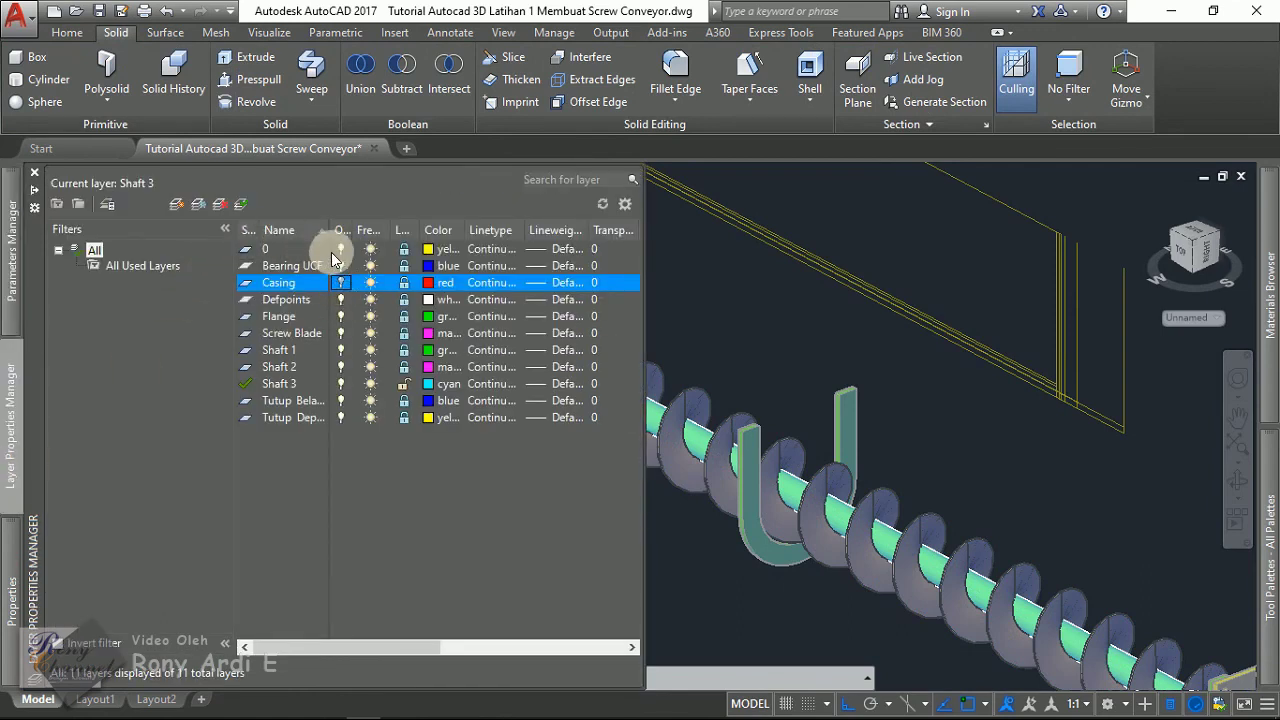
pyautogui.hotkey('ctrl', 'a')
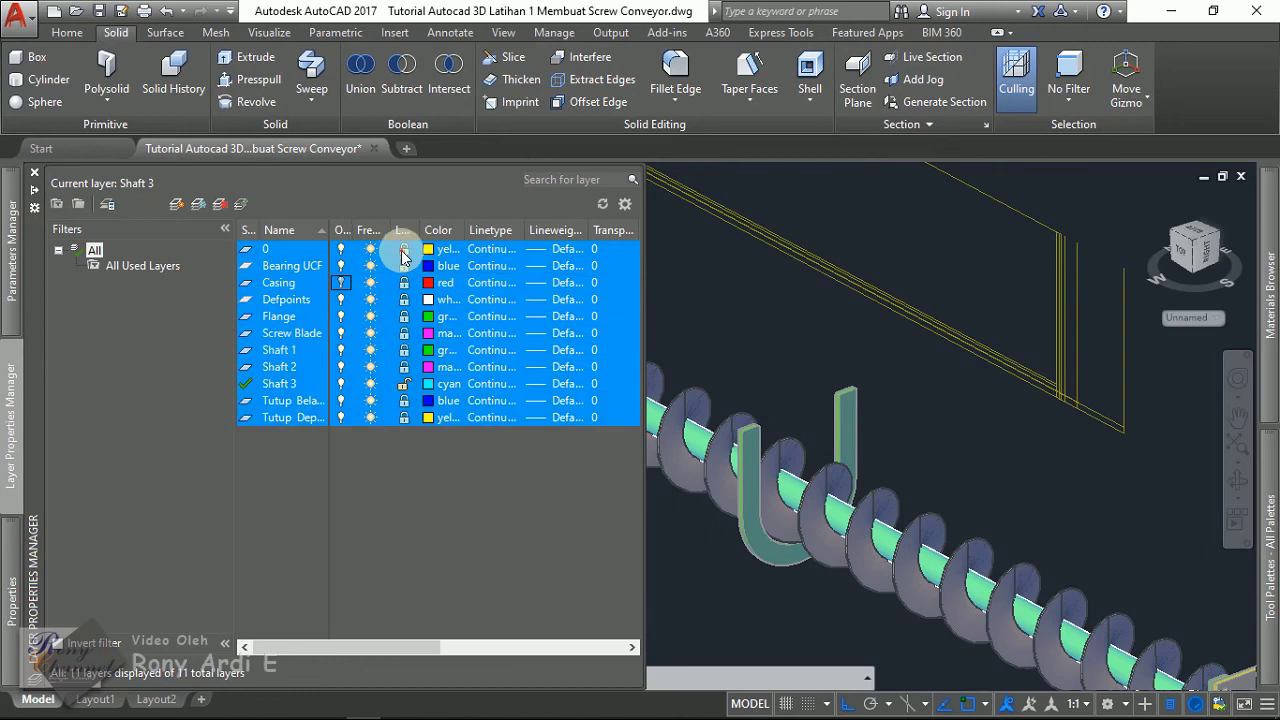
pyautogui.click(402, 251)
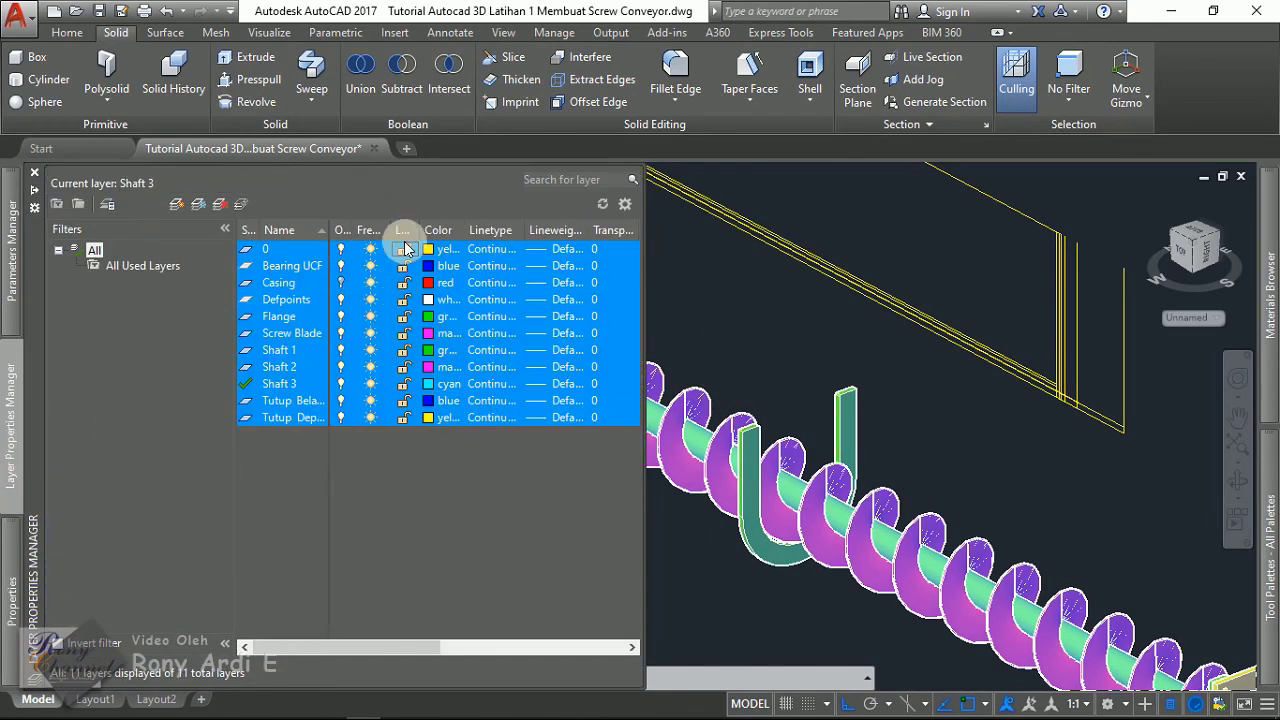
pyautogui.click(404, 250)
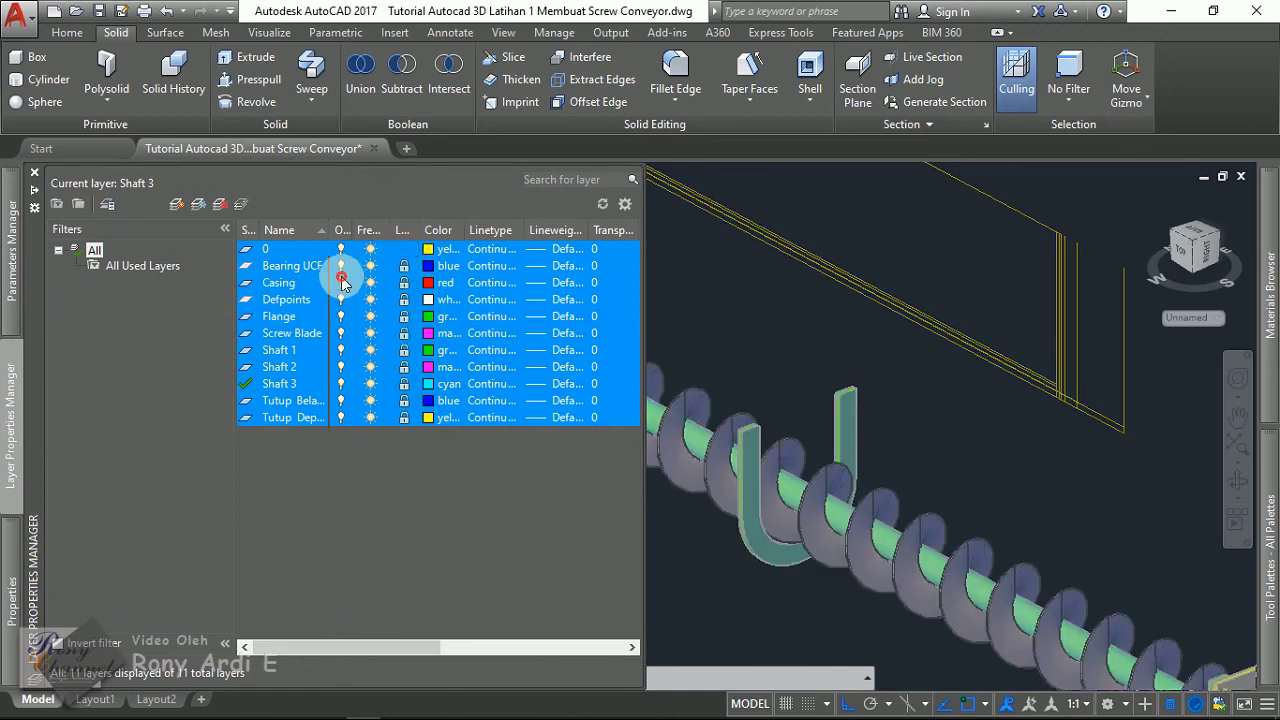
pyautogui.click(341, 283)
pyautogui.click(412, 496)
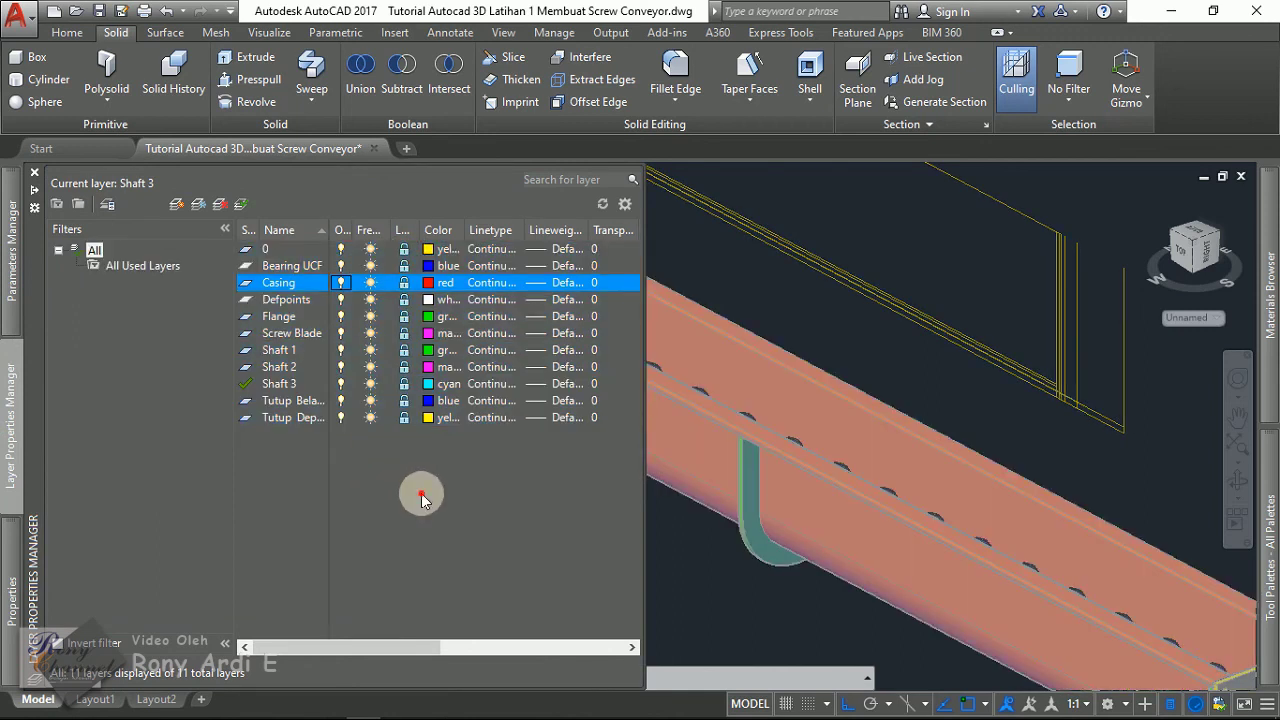
pyautogui.click(341, 283)
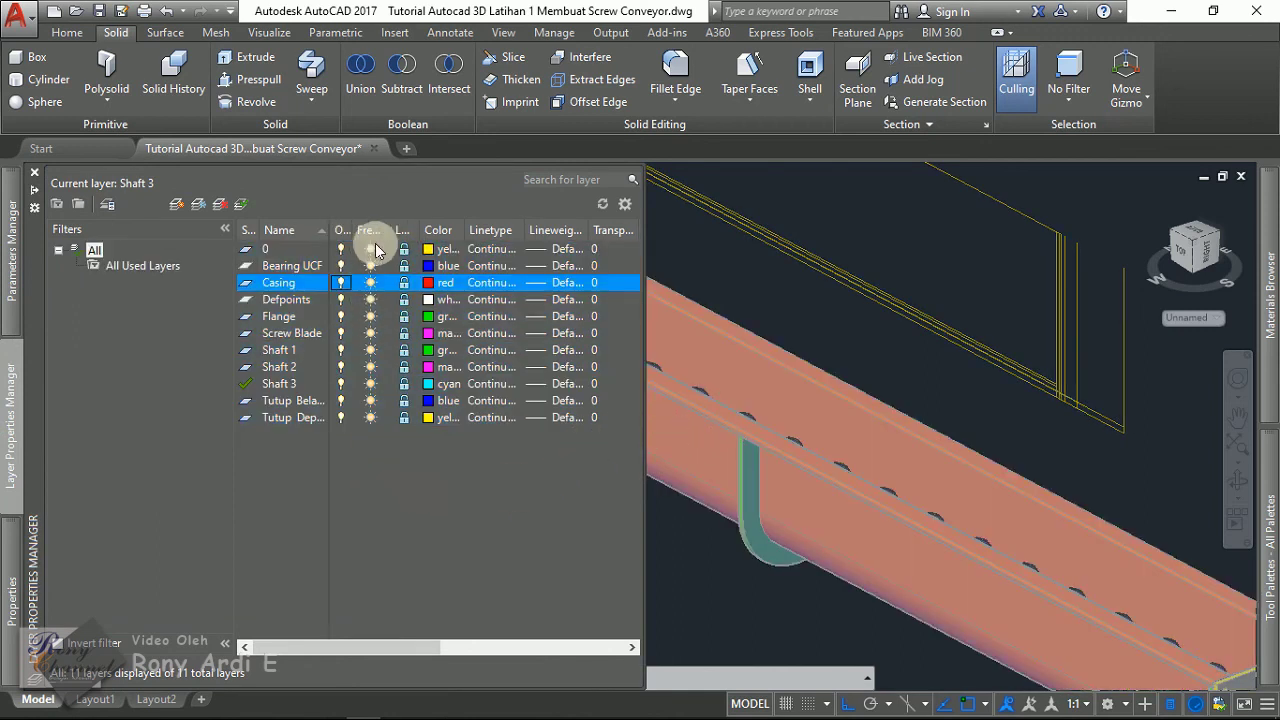
pyautogui.click(377, 250)
pyautogui.scroll(-3, 1050, 420)
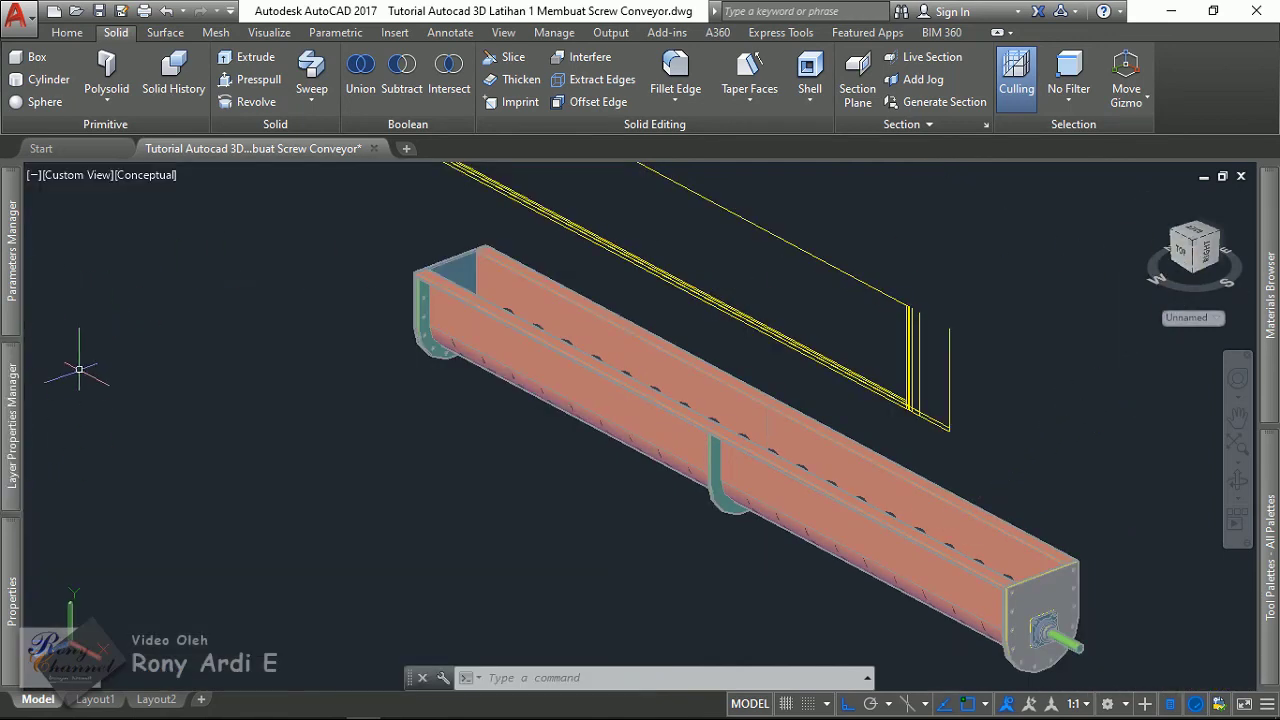
# - In the Left view, crossing-select and delete the stray yellow rectangle
pyautogui.click(75, 176)
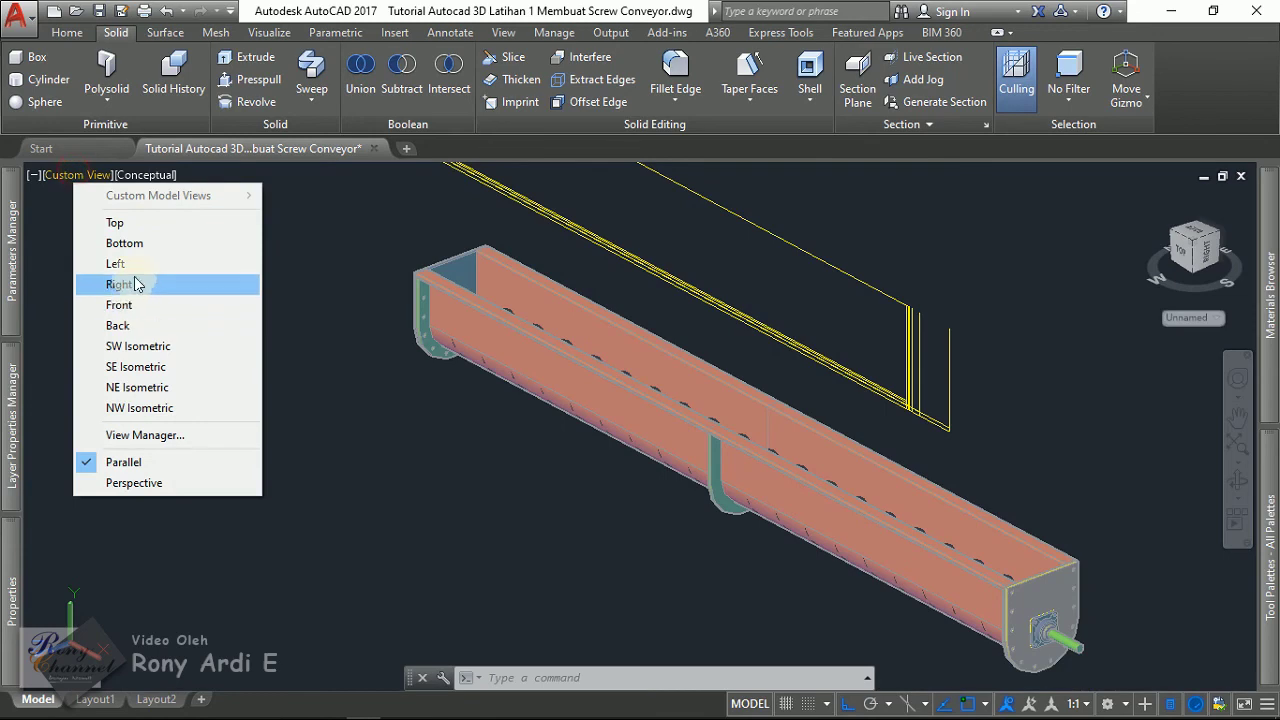
pyautogui.click(135, 266)
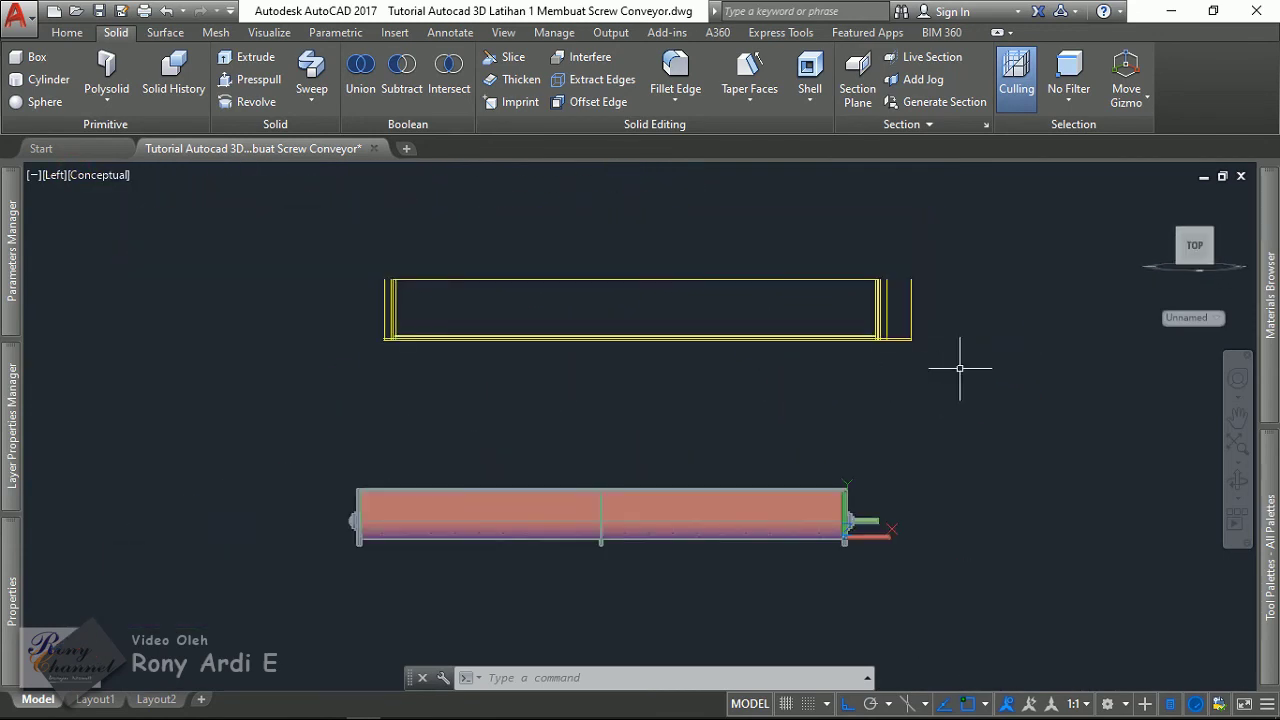
pyautogui.click(960, 368)
pyautogui.click(306, 243)
pyautogui.press('Delete')
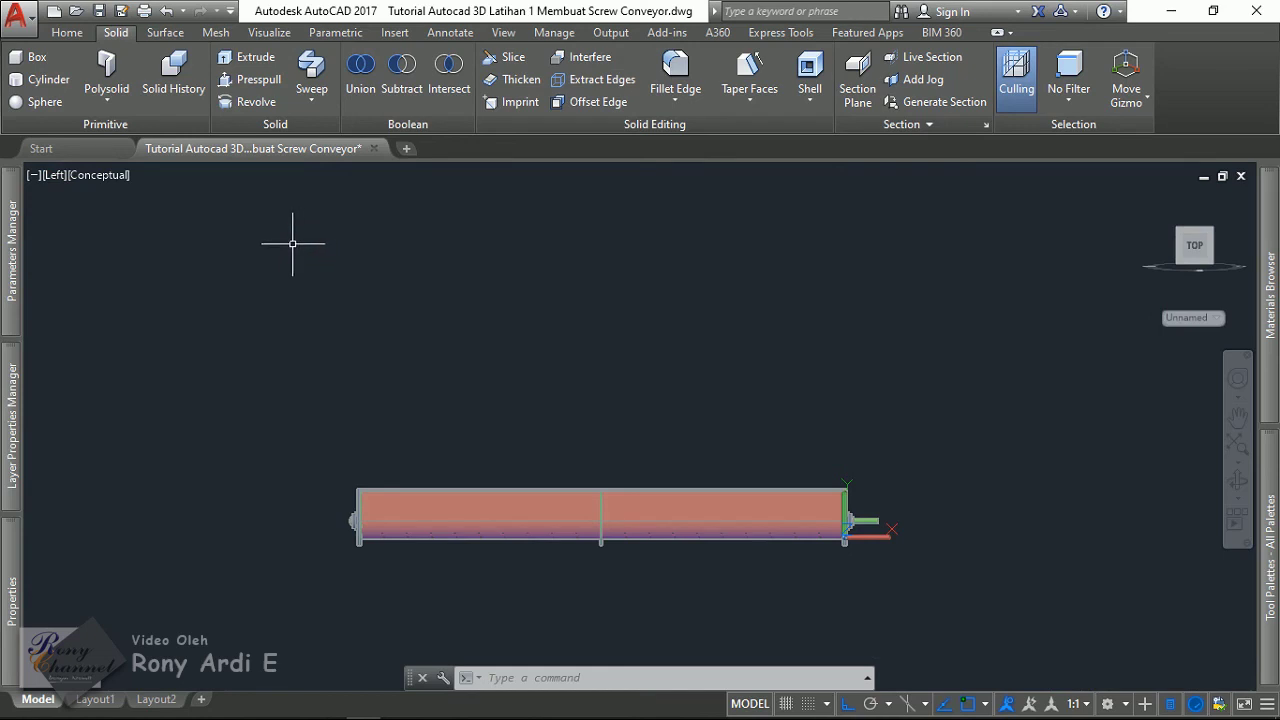
pyautogui.click(52, 178)
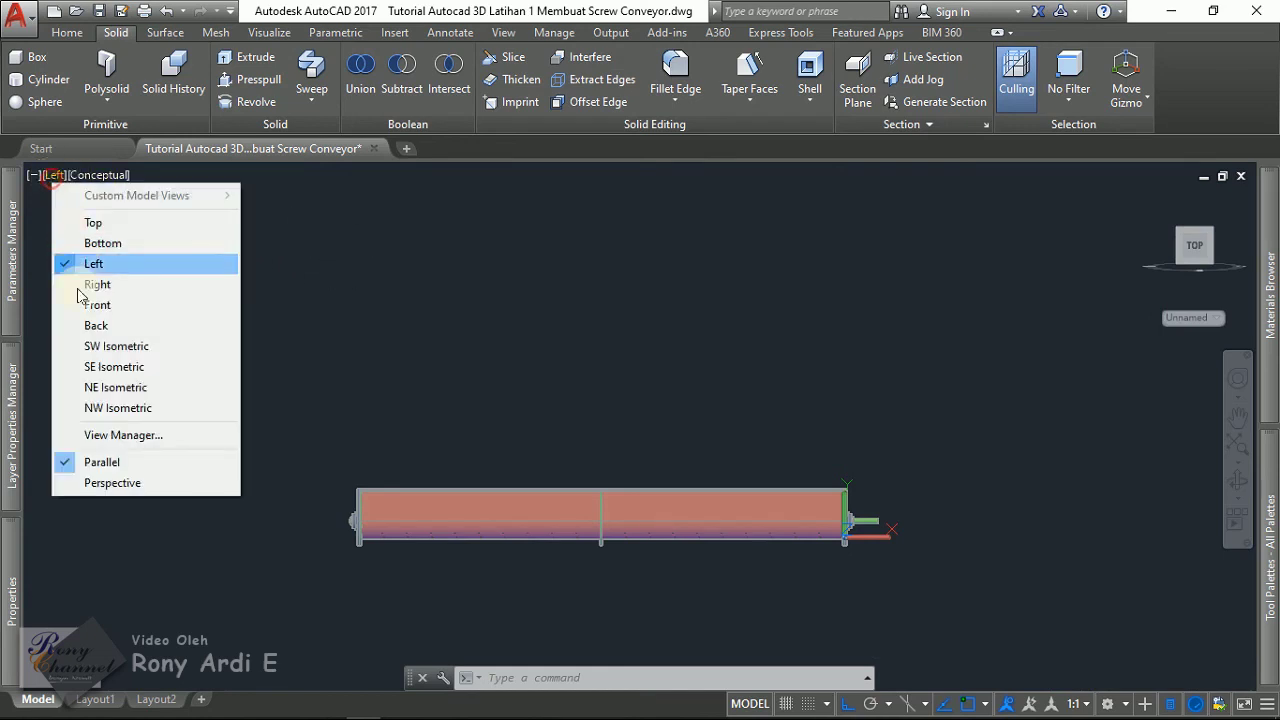
pyautogui.click(63, 175)
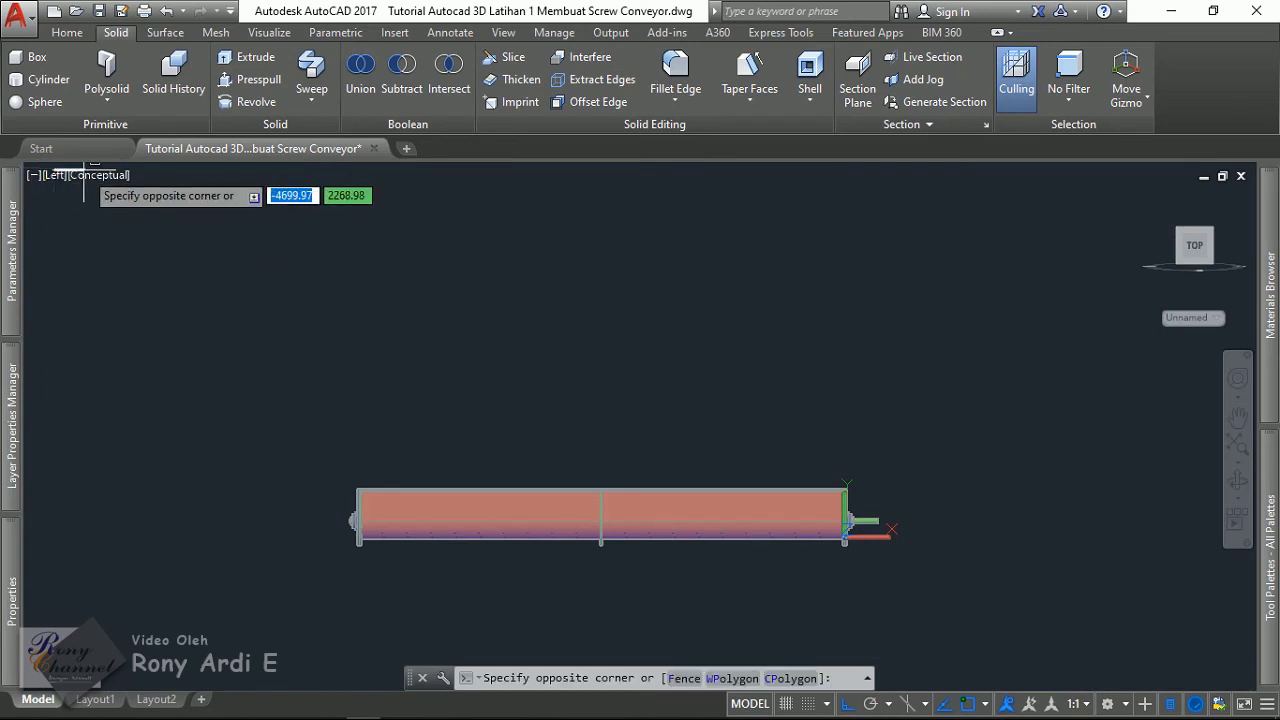
pyautogui.click(100, 175)
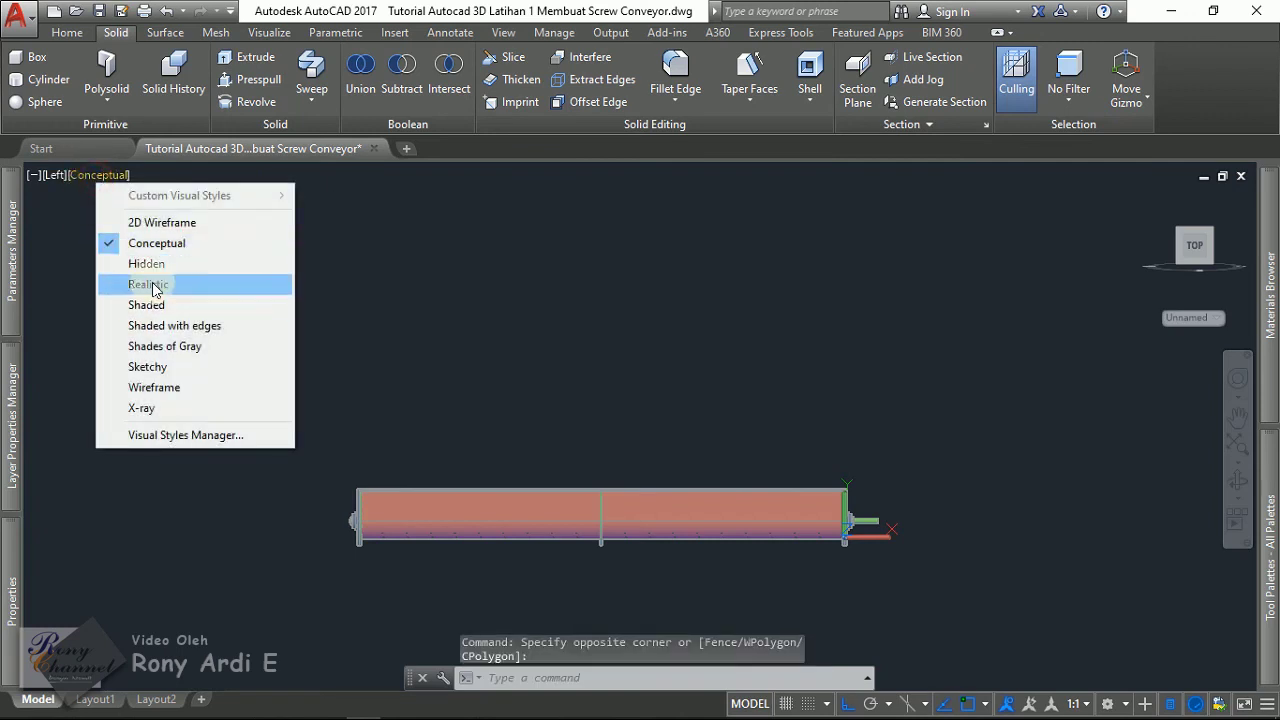
# - Switch to the SW Isometric view and orbit to look along the conveyor
pyautogui.click(63, 170)
pyautogui.click(55, 178)
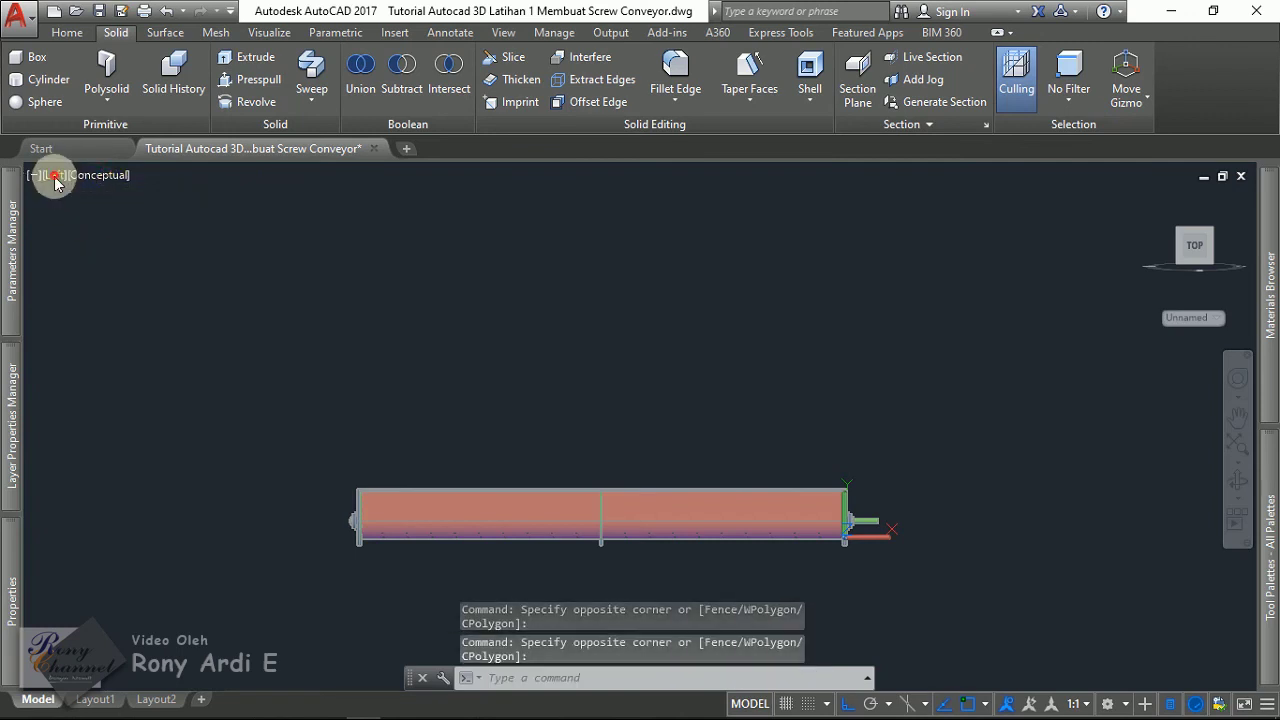
pyautogui.click(95, 340)
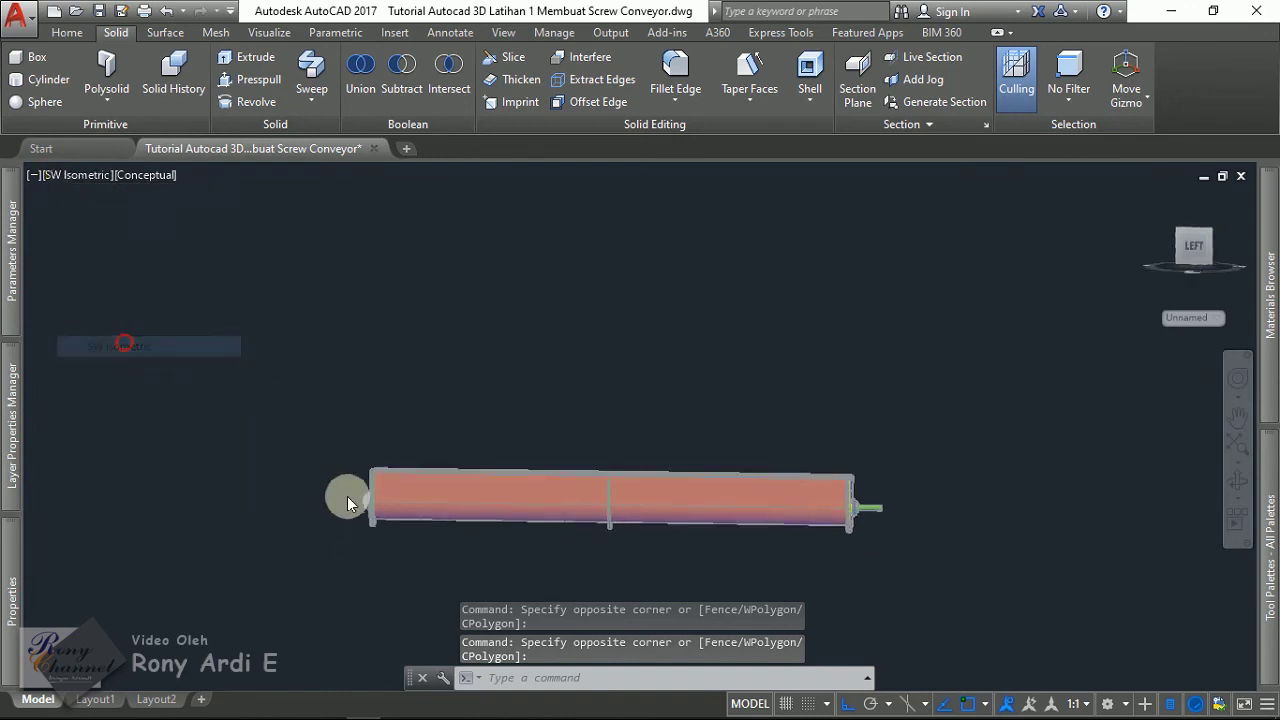
pyautogui.scroll(5, 527, 404)
pyautogui.scroll(-5, 320, 443)
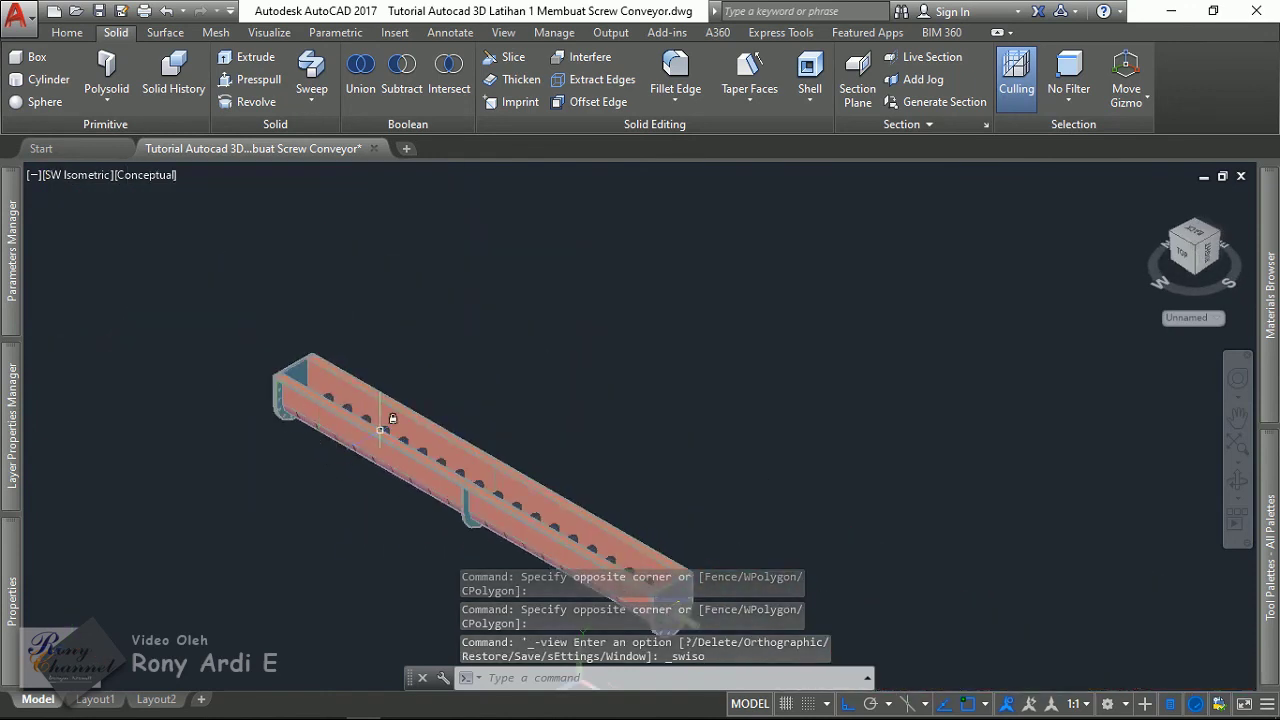
pyautogui.scroll(3, 355, 525)
pyautogui.keyDown('shift'); pyautogui.moveTo(355, 525); pyautogui.dragTo(472, 495, button='middle'); pyautogui.keyUp('shift')
pyautogui.keyDown('shift'); pyautogui.moveTo(525, 466); pyautogui.dragTo(874, 526, button='middle'); pyautogui.keyUp('shift')
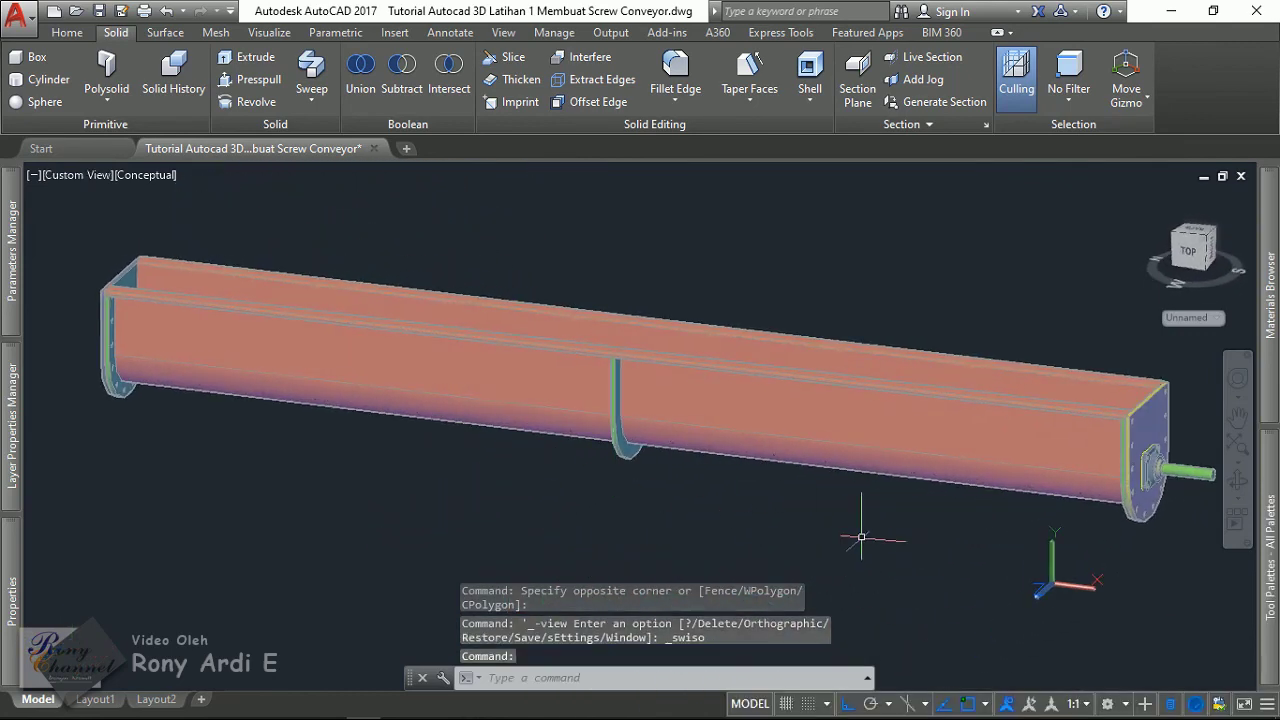
pyautogui.scroll(2, 97, 280)
pyautogui.scroll(1, 97, 280)
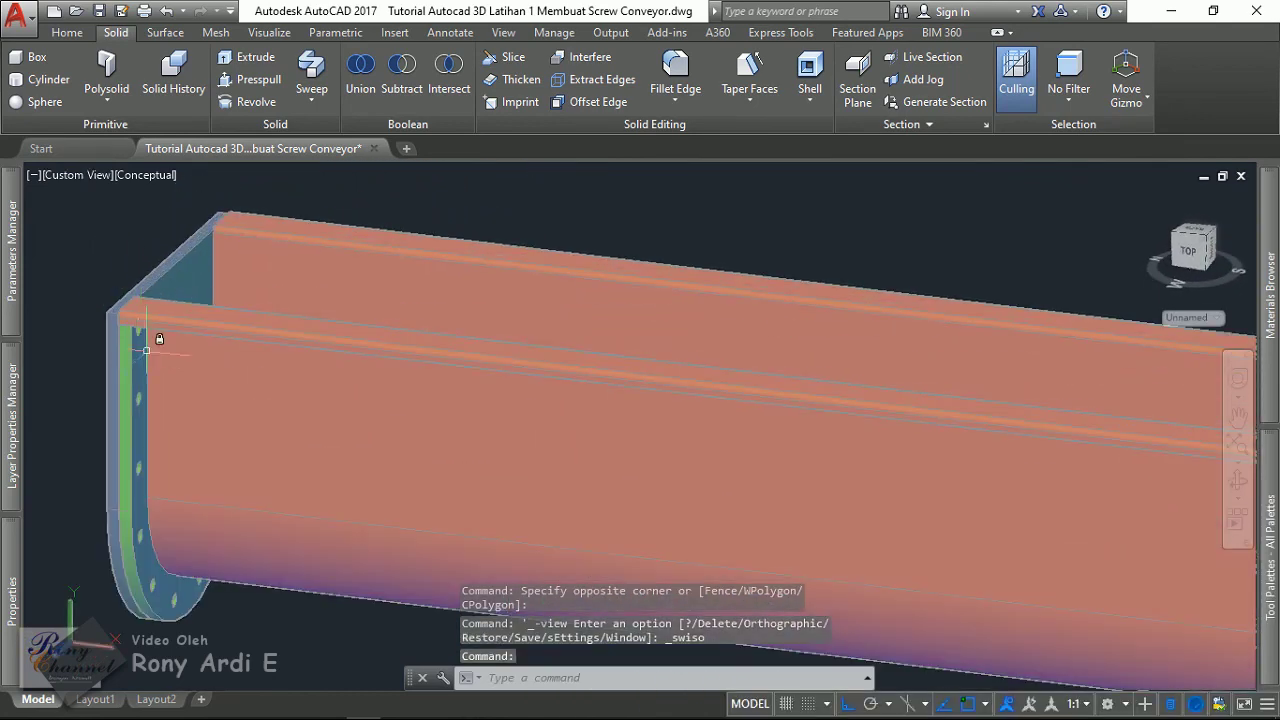
pyautogui.scroll(-4, 220, 265)
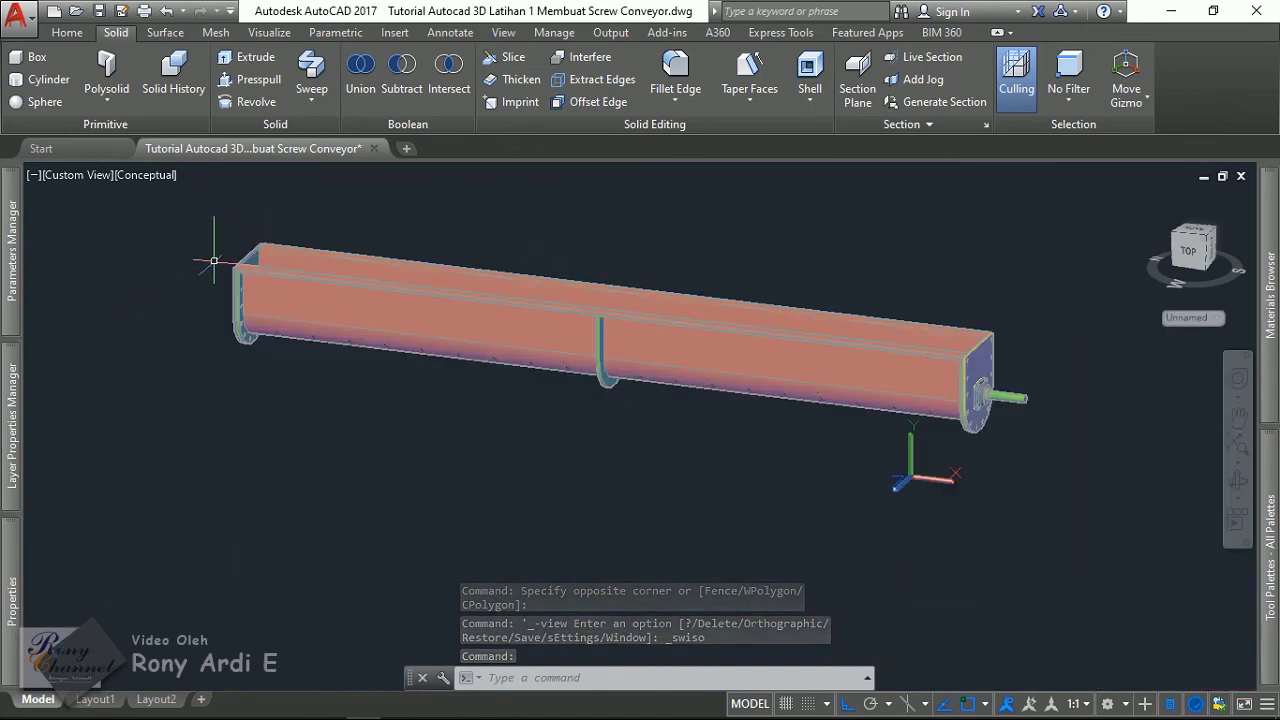
# - Orbit to view the casing's open top, select the casing and expand the layer list
pyautogui.click(14, 416)
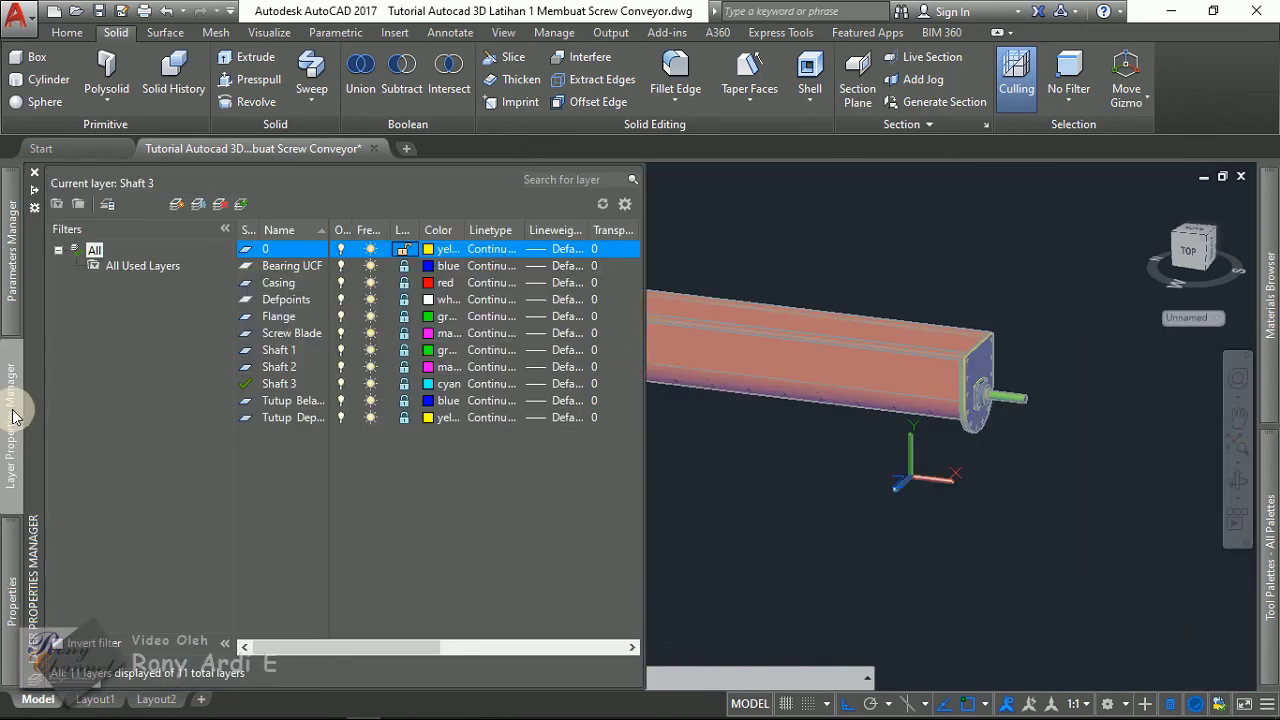
pyautogui.scroll(3, 944, 388)
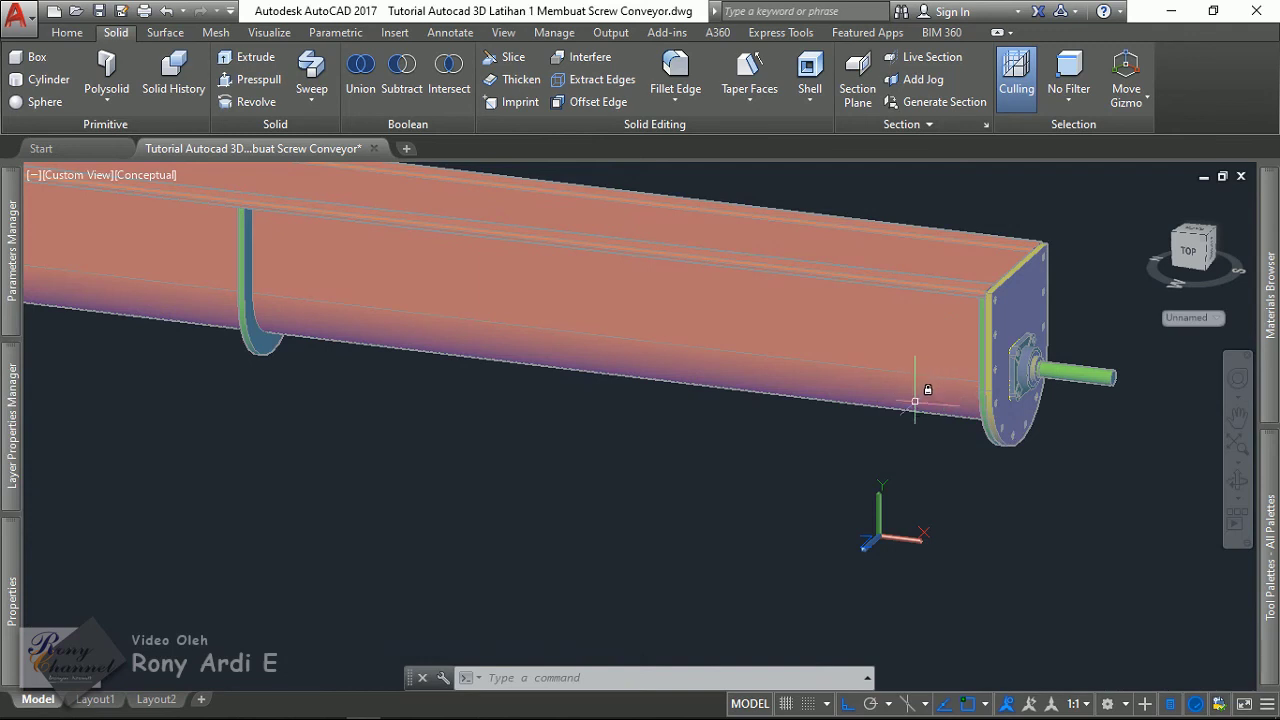
pyautogui.scroll(-3, 944, 404)
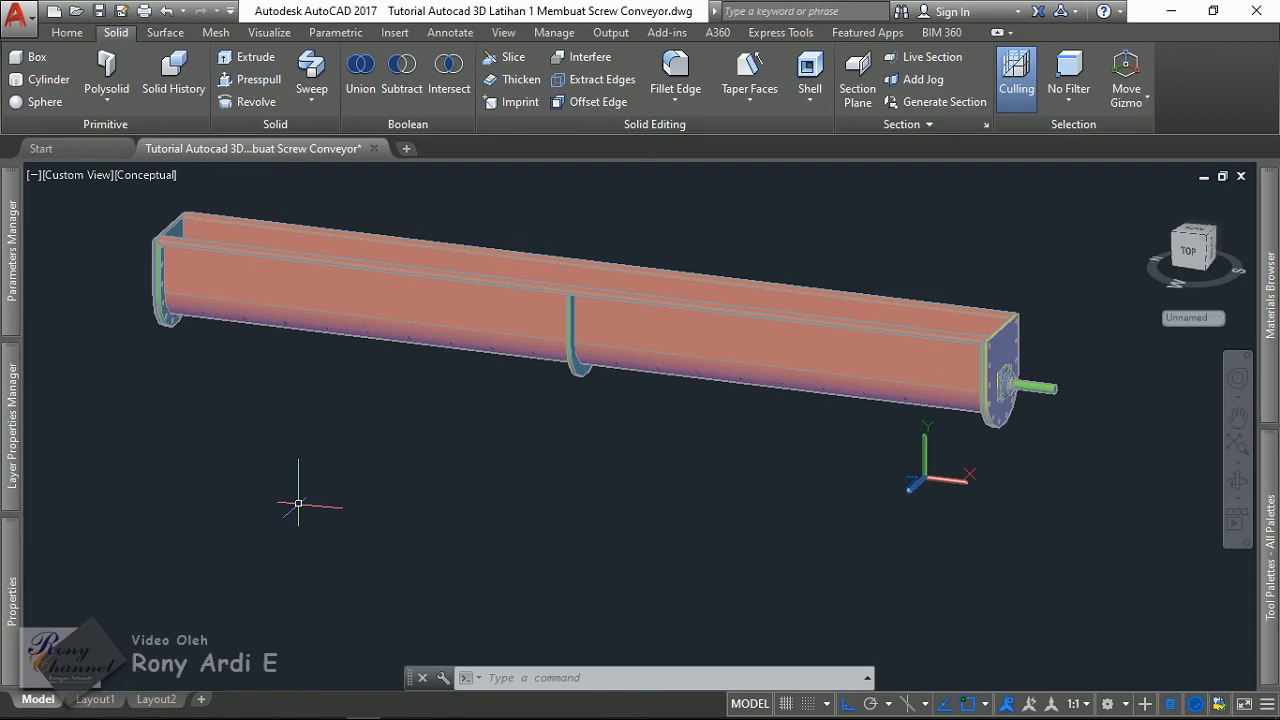
pyautogui.keyDown('shift'); pyautogui.moveTo(298, 504); pyautogui.dragTo(277, 520, button='middle'); pyautogui.keyUp('shift')
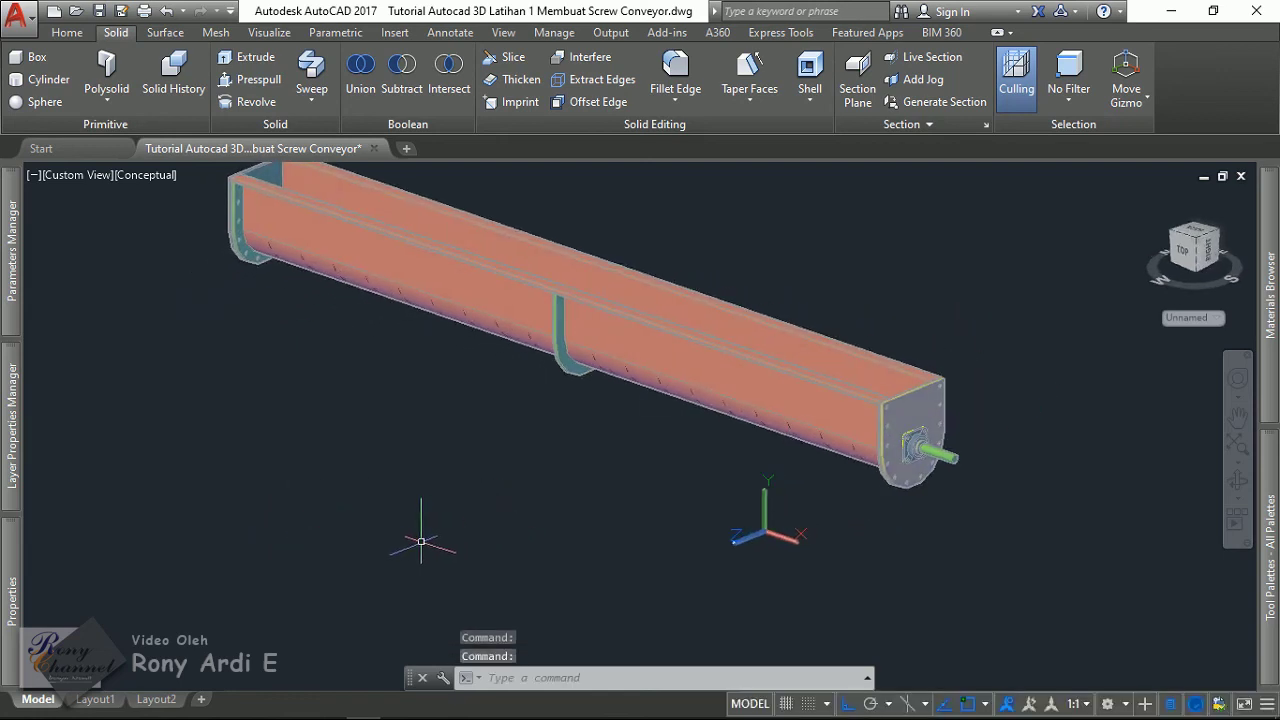
pyautogui.click(375, 280)
pyautogui.click(12, 428)
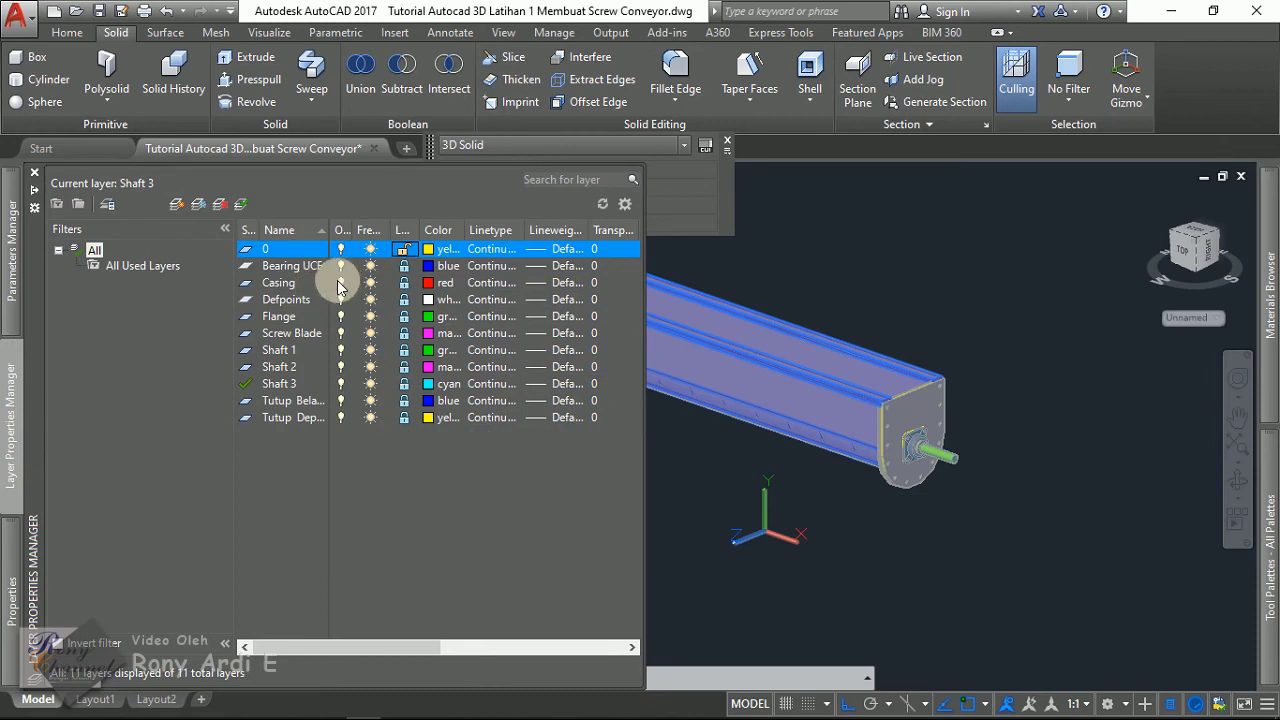
# - Turn off the Casing layer to expose the screw flights
pyautogui.click(340, 282)
pyautogui.scroll(5, 677, 423)
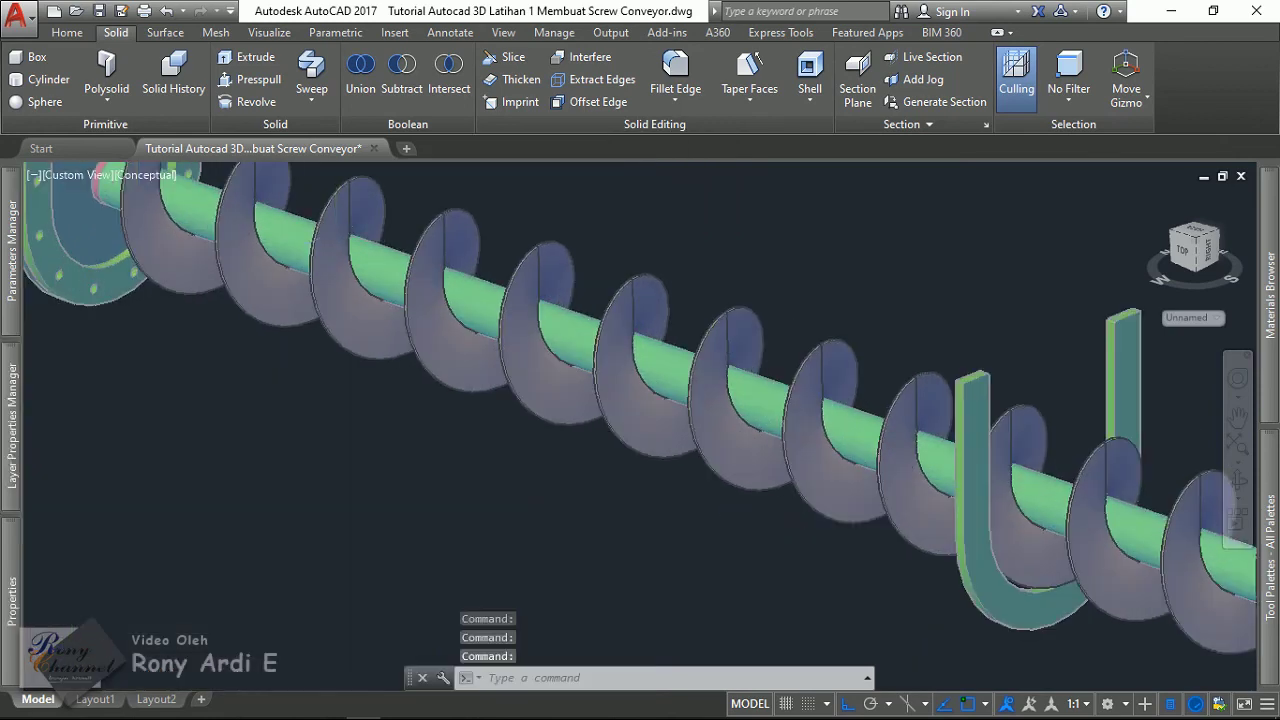
pyautogui.scroll(-5, 455, 318)
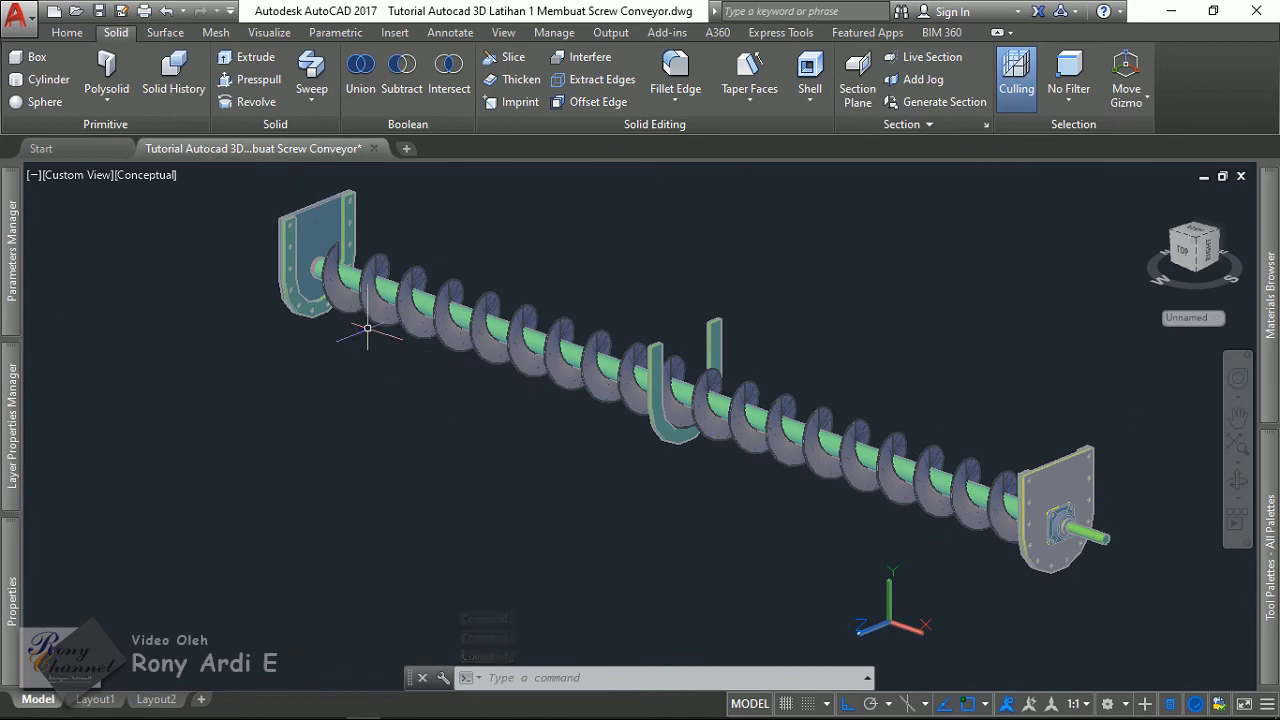
pyautogui.scroll(2, 332, 268)
pyautogui.scroll(-3, 371, 360)
# - Orbit and zoom around the screw flights for a close-up inspection
pyautogui.keyDown('shift'); pyautogui.moveTo(443, 371); pyautogui.dragTo(251, 380, button='middle'); pyautogui.keyUp('shift')
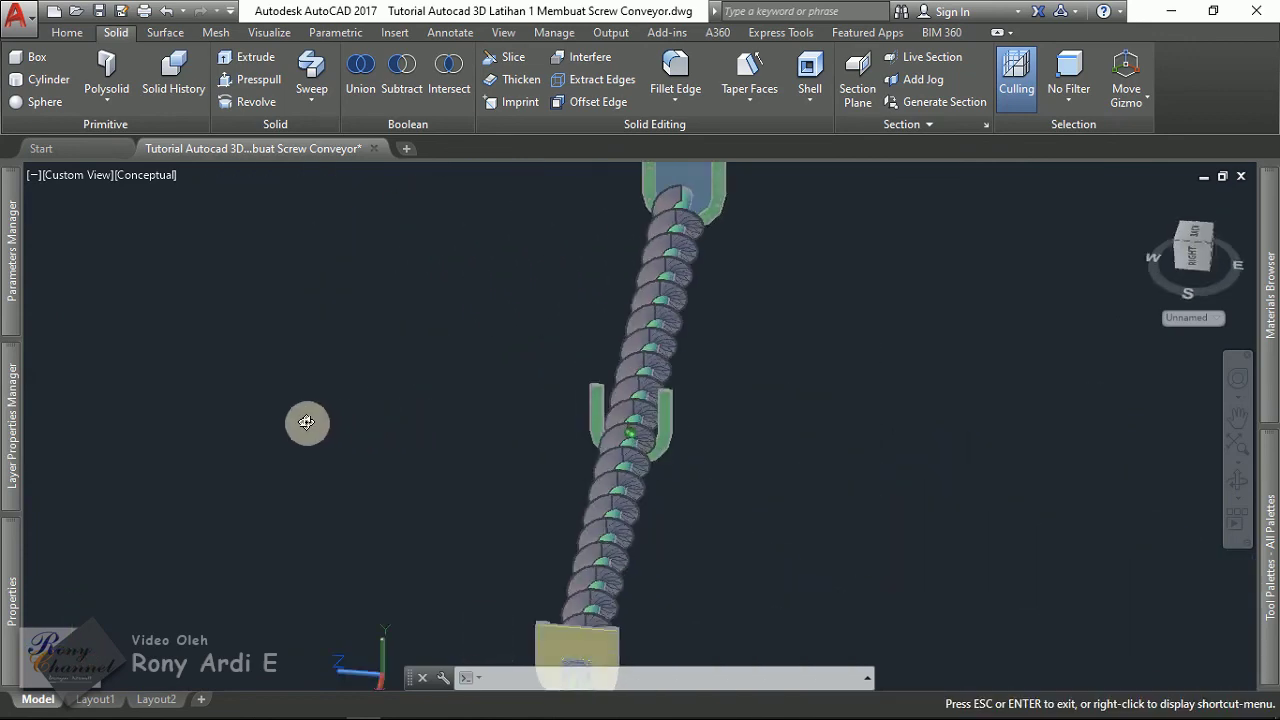
pyautogui.scroll(5, 791, 350)
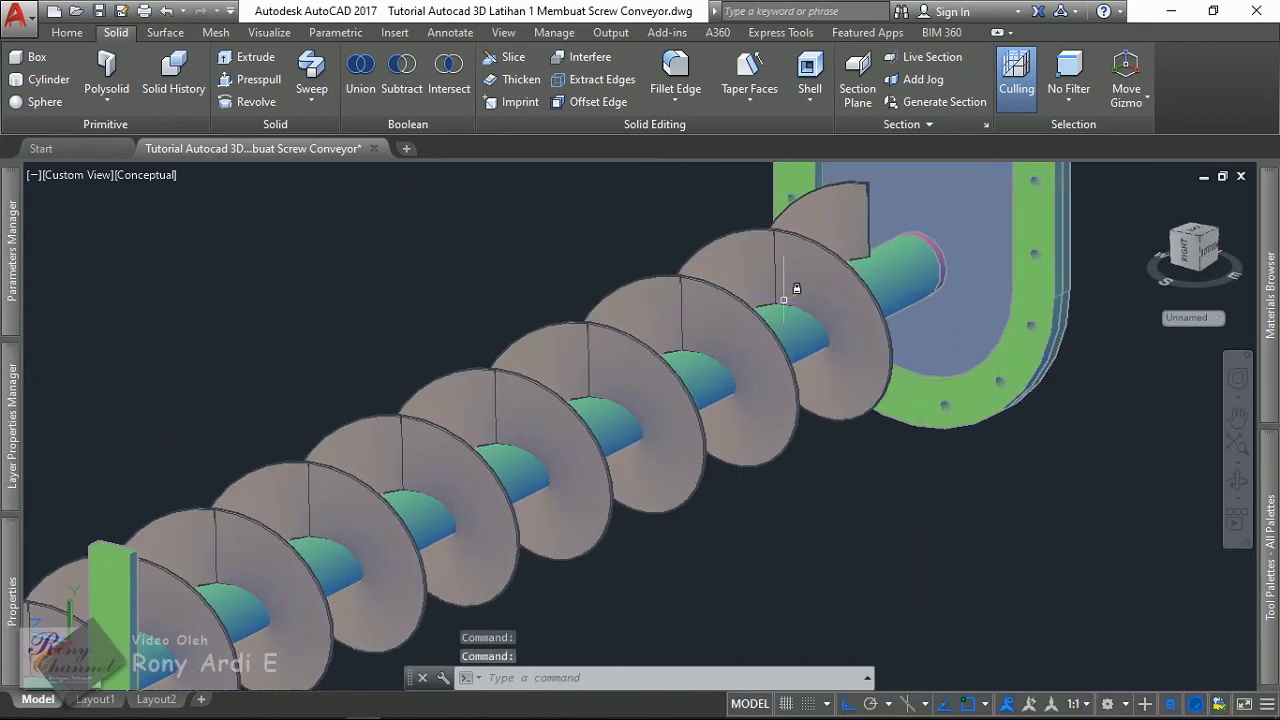
pyautogui.scroll(5, 682, 275)
pyautogui.scroll(-10, 761, 250)
pyautogui.keyDown('shift'); pyautogui.moveTo(734, 337); pyautogui.dragTo(614, 360, button='middle'); pyautogui.keyUp('shift')
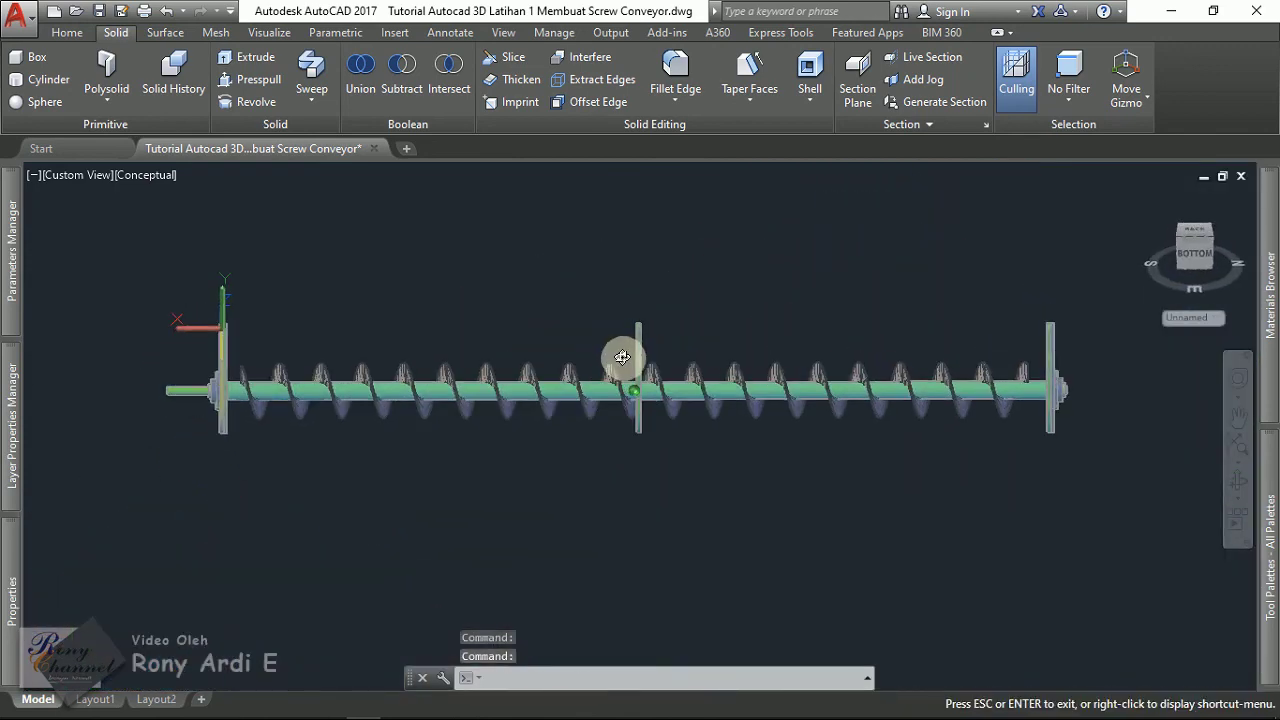
pyautogui.scroll(5, 544, 347)
pyautogui.scroll(5, 544, 347)
pyautogui.scroll(2, 417, 380)
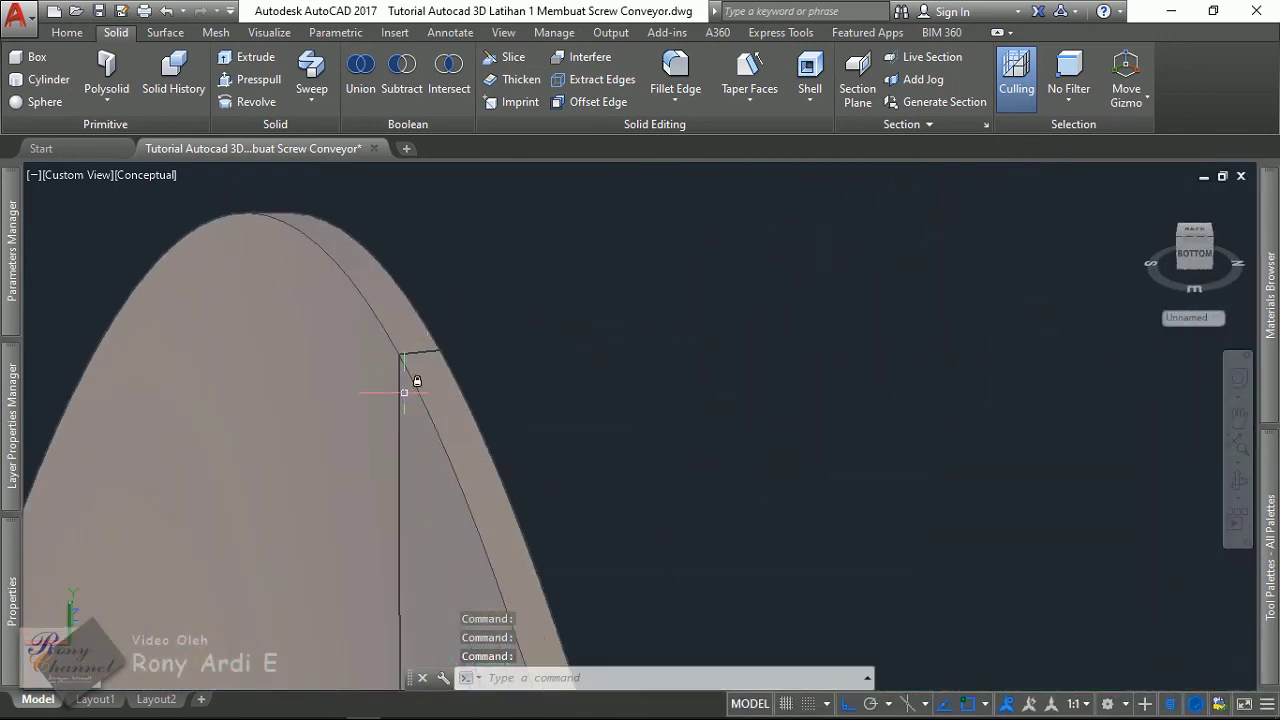
pyautogui.scroll(-4, 537, 343)
pyautogui.scroll(-4, 514, 346)
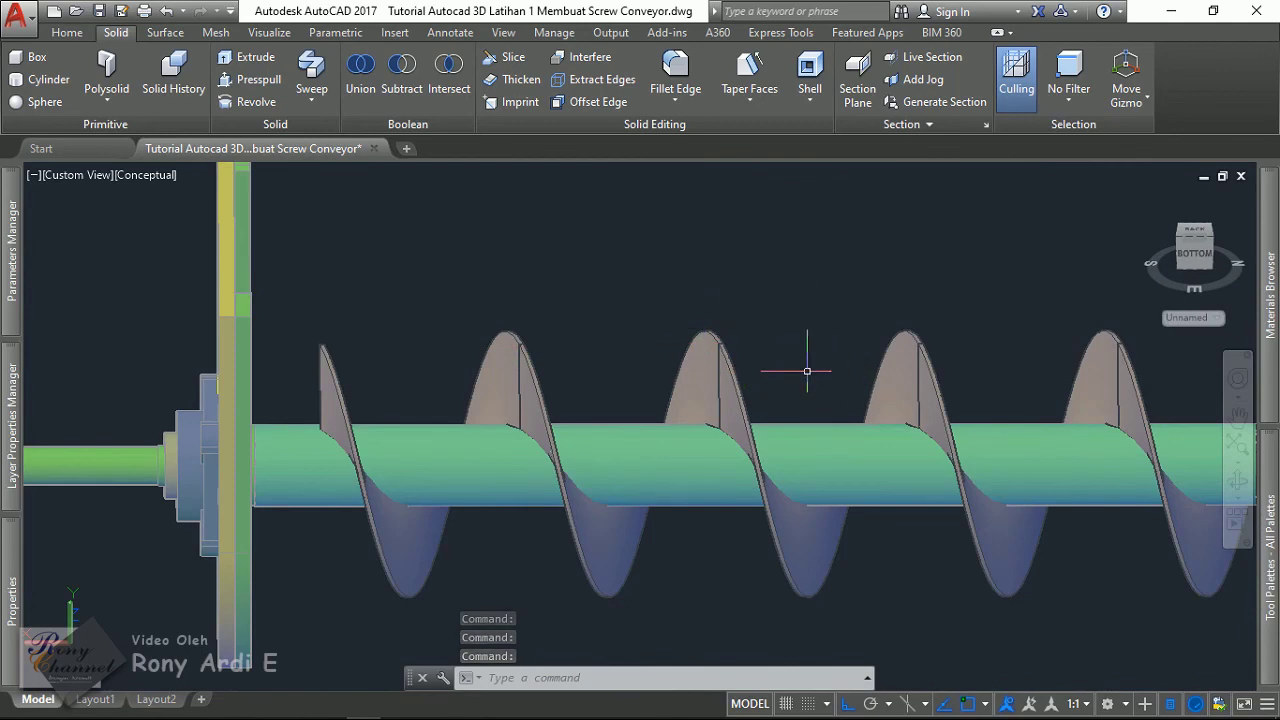
pyautogui.scroll(-6, 811, 363)
pyautogui.keyDown('shift'); pyautogui.moveTo(937, 400); pyautogui.dragTo(939, 401, button='middle'); pyautogui.keyUp('shift')
pyautogui.scroll(2, 960, 400)
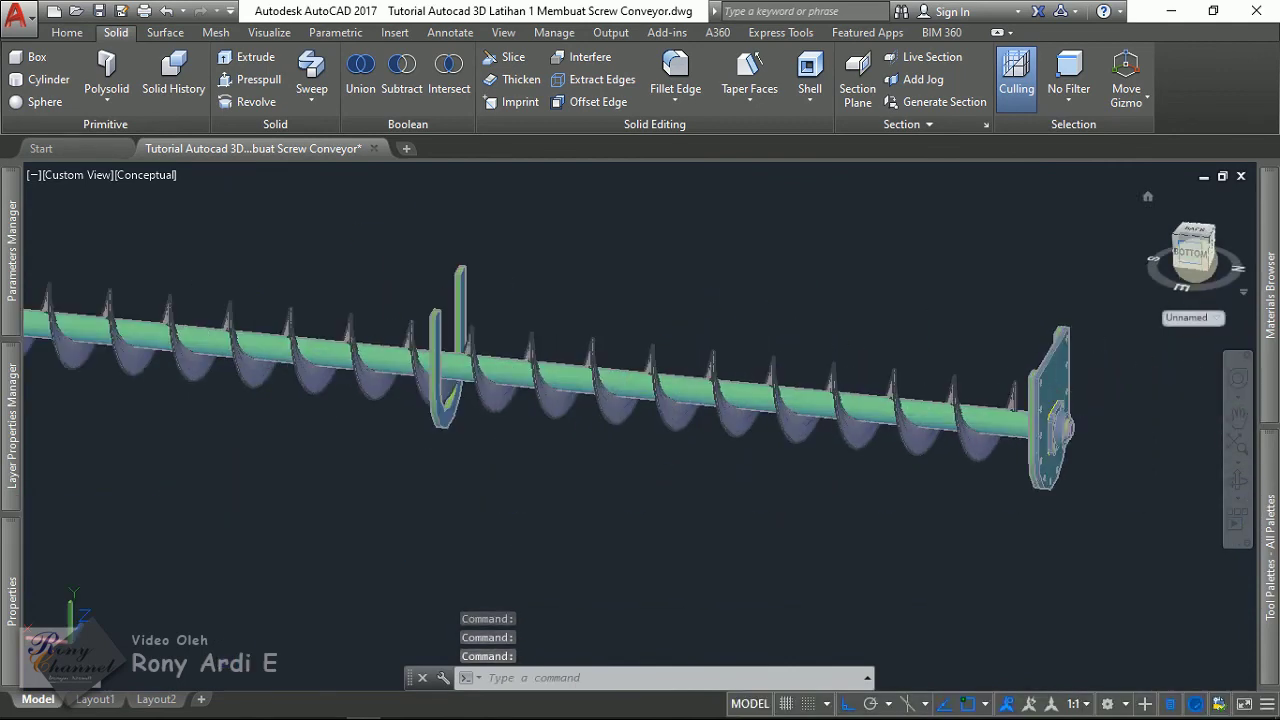
# - Snap to the Right side view, then show the whole screw in SW Isometric
pyautogui.click(1180, 262)
pyautogui.scroll(5, 874, 412)
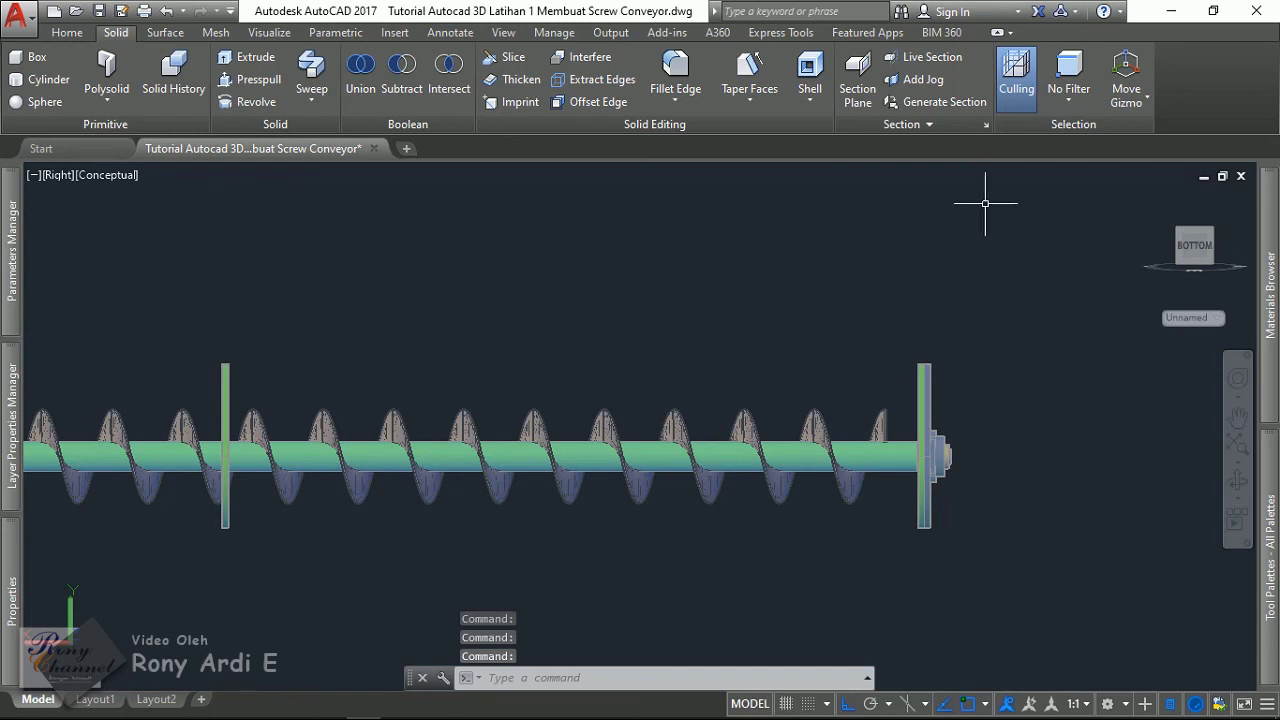
pyautogui.click(50, 181)
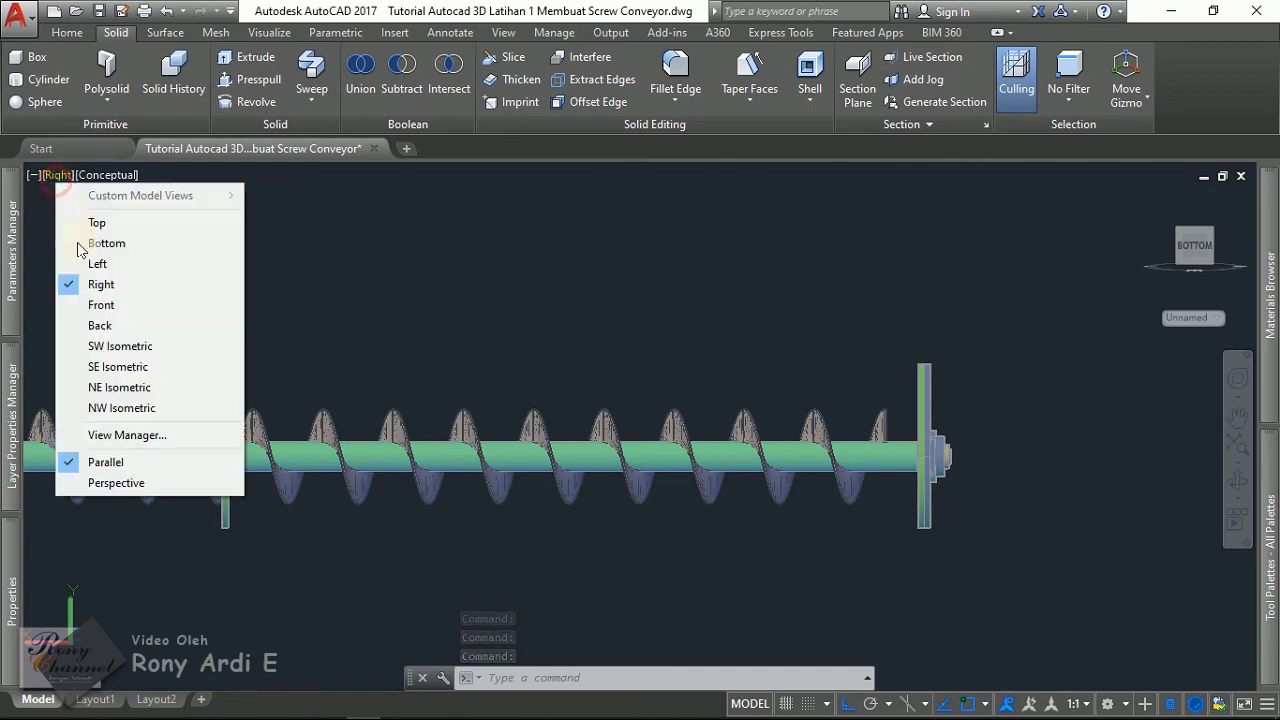
pyautogui.click(103, 345)
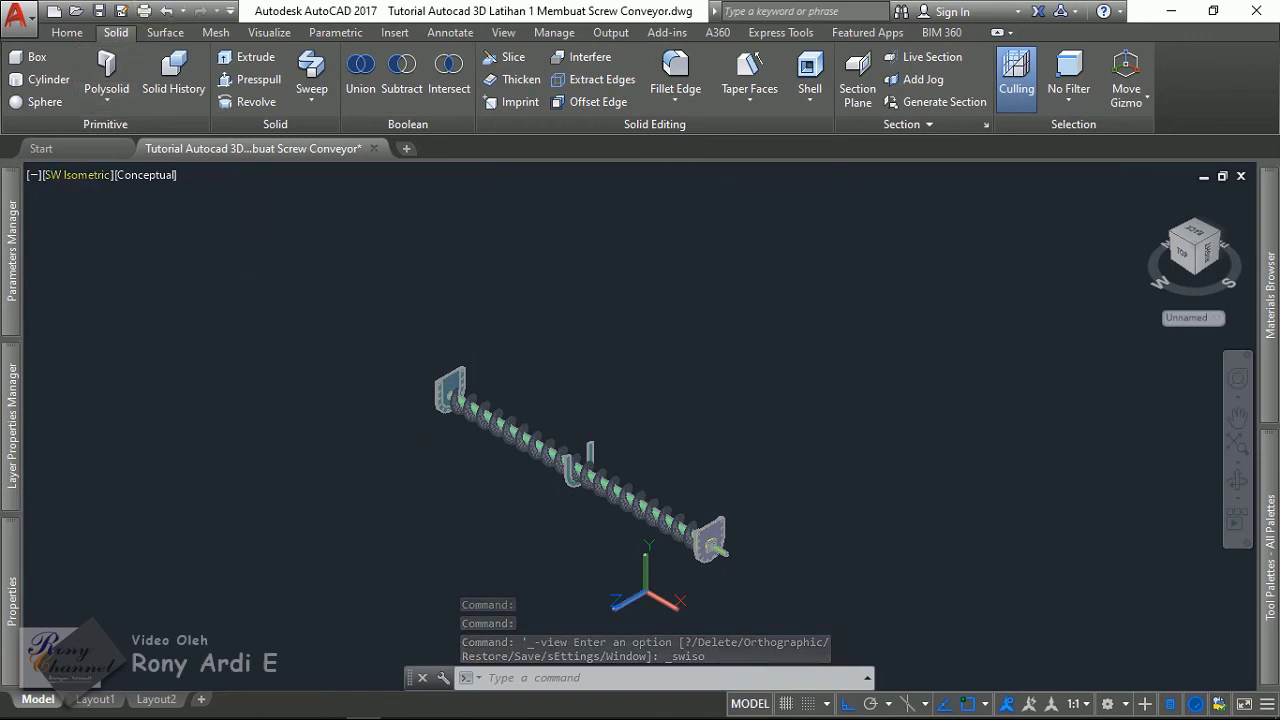
# - Turn on the Casing layer so the red trough shows around the screw
pyautogui.click(341, 282)
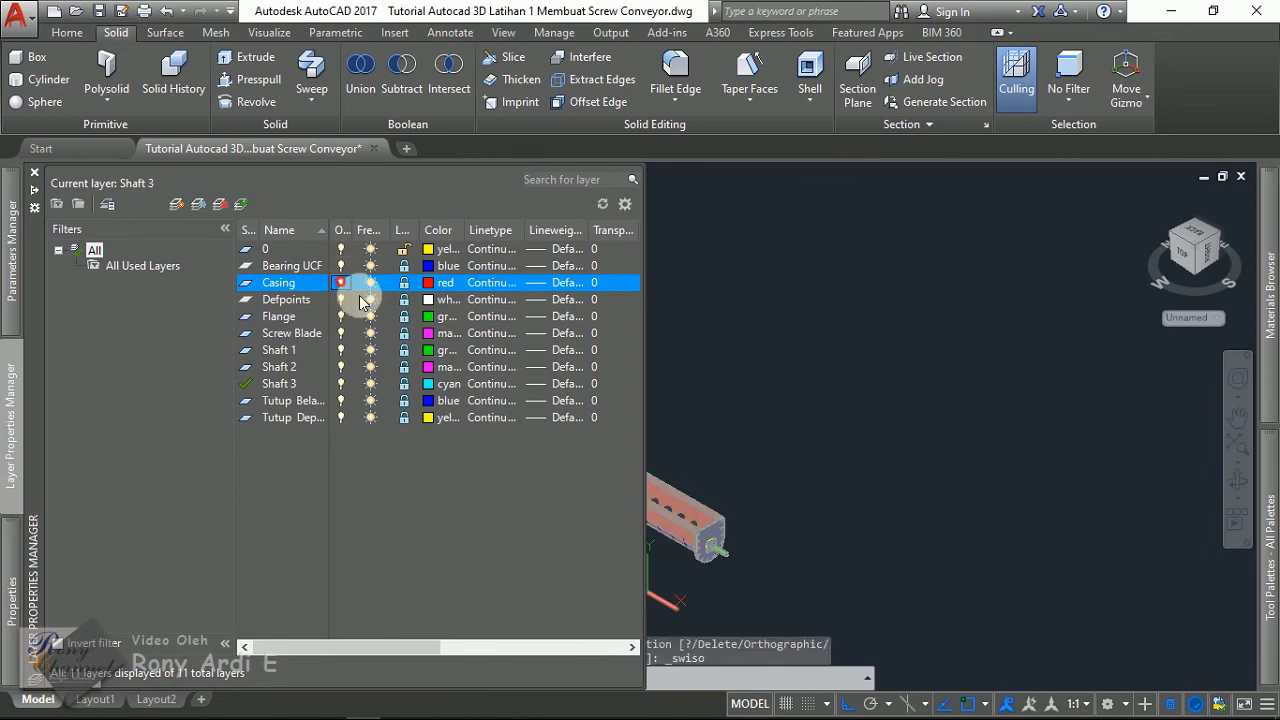
pyautogui.scroll(2, 545, 508)
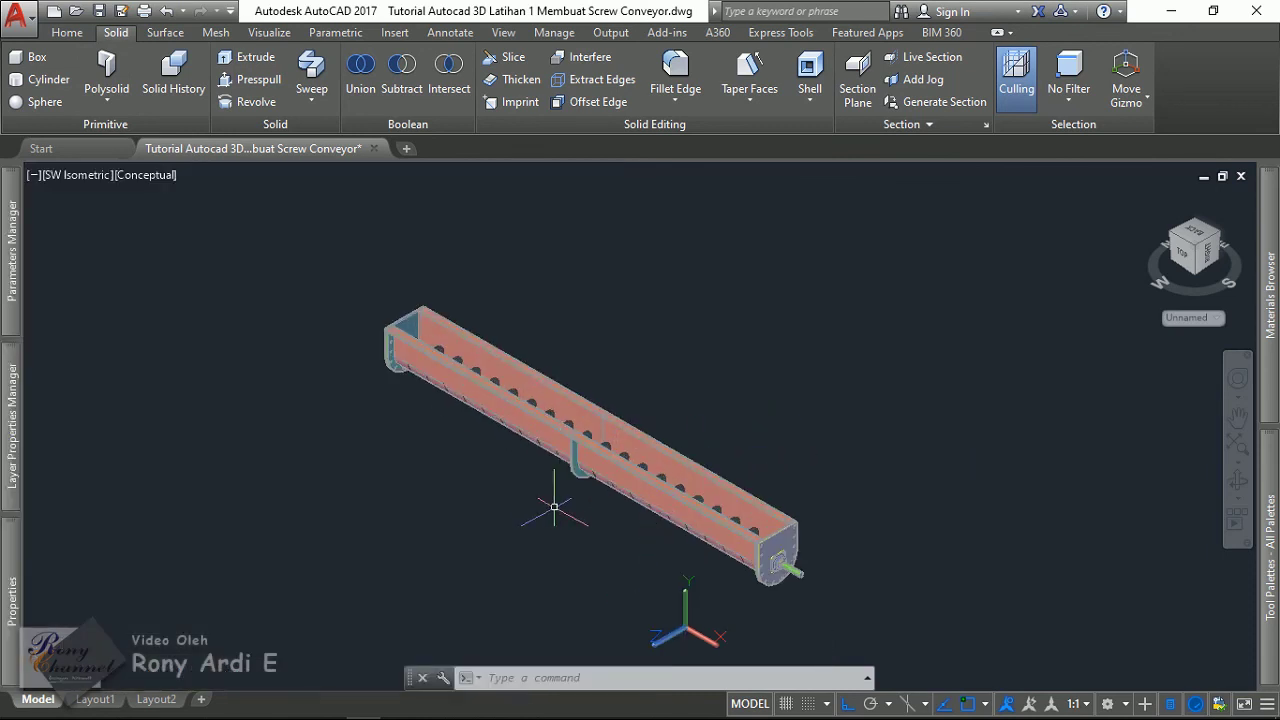
pyautogui.scroll(1, 557, 504)
pyautogui.scroll(3, 380, 200)
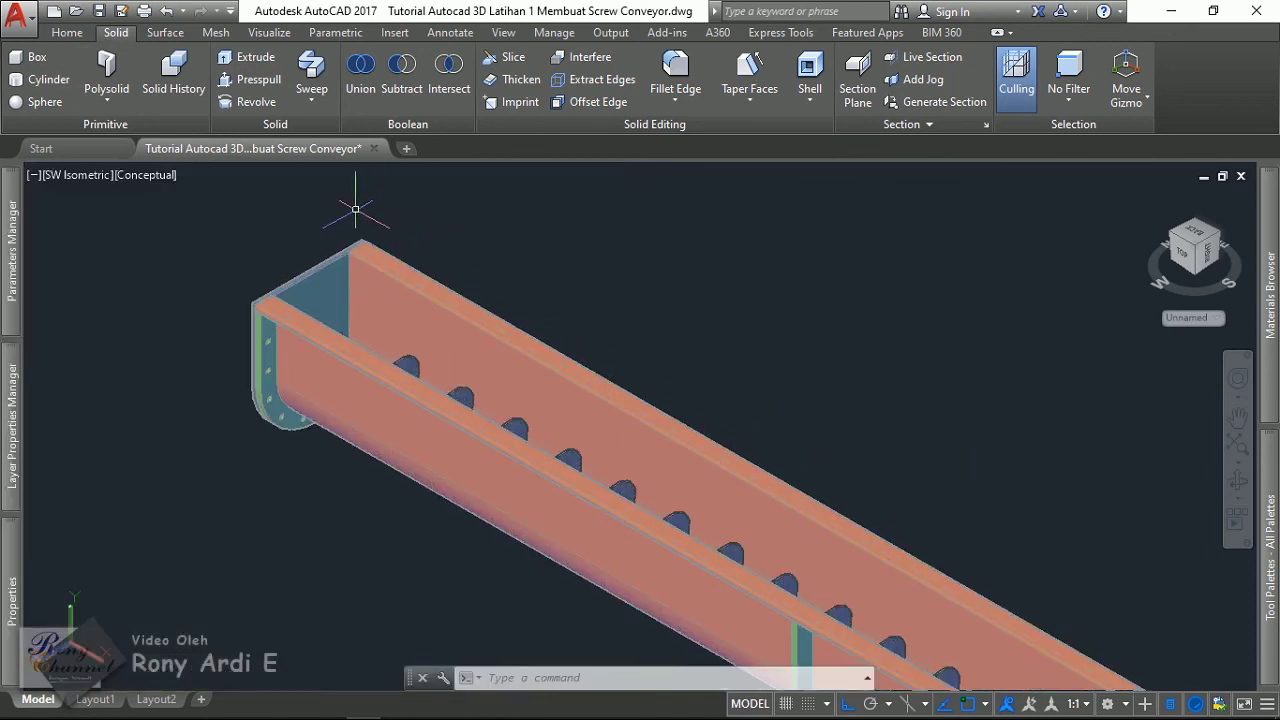
# - Zoom in to inspect the bolted end plate, flanged bearing and shaft end
pyautogui.scroll(-2, 232, 275)
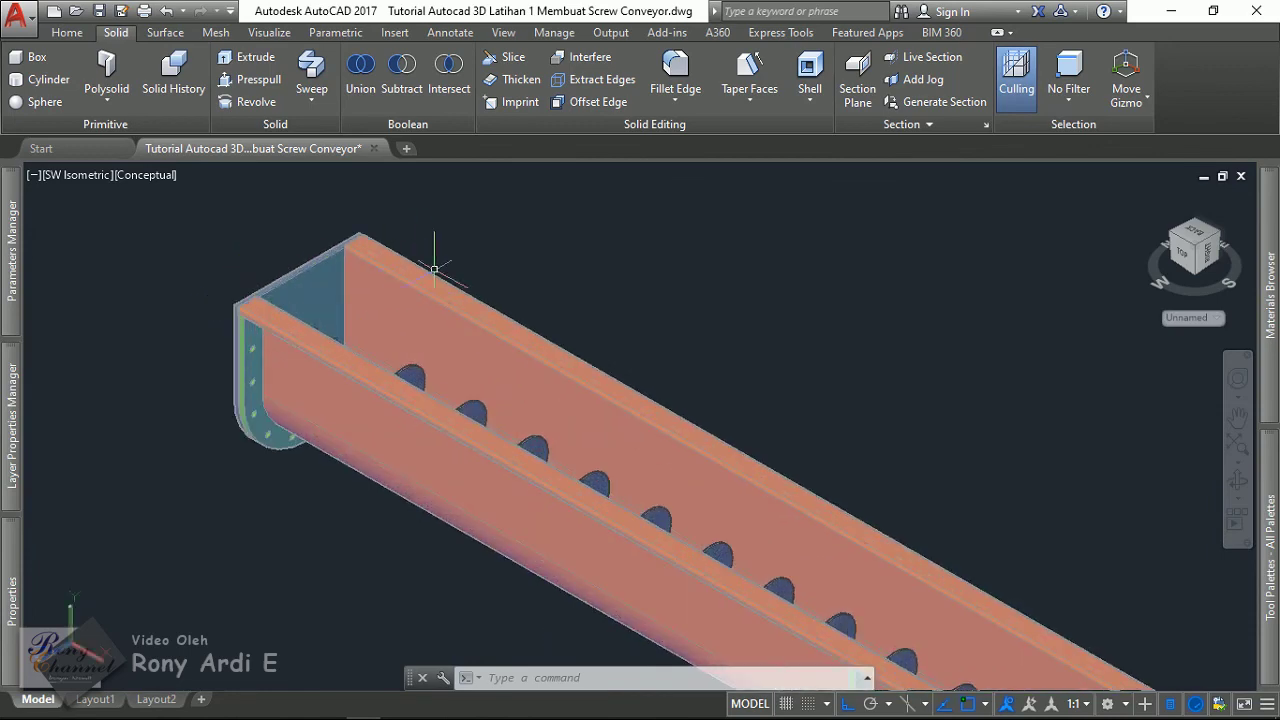
pyautogui.scroll(-3, 326, 262)
pyautogui.scroll(1, 555, 425)
pyautogui.scroll(2, 557, 430)
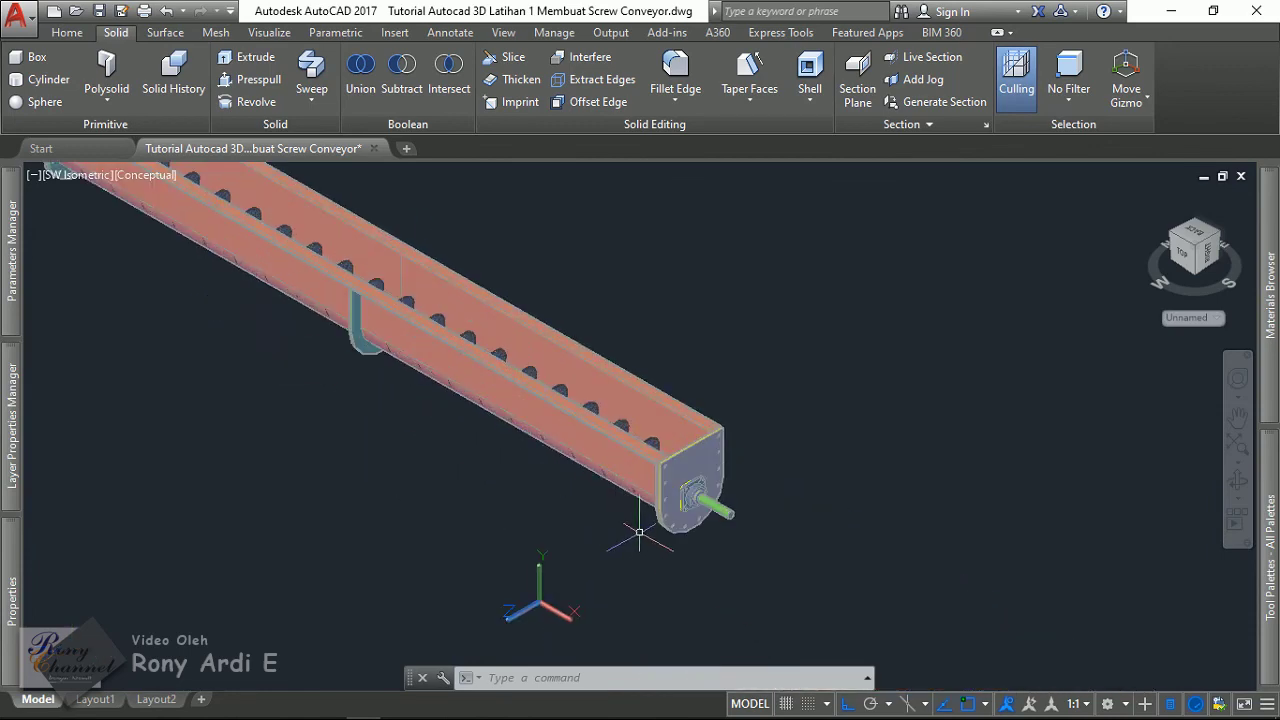
pyautogui.scroll(-2, 573, 487)
pyautogui.scroll(2, 576, 487)
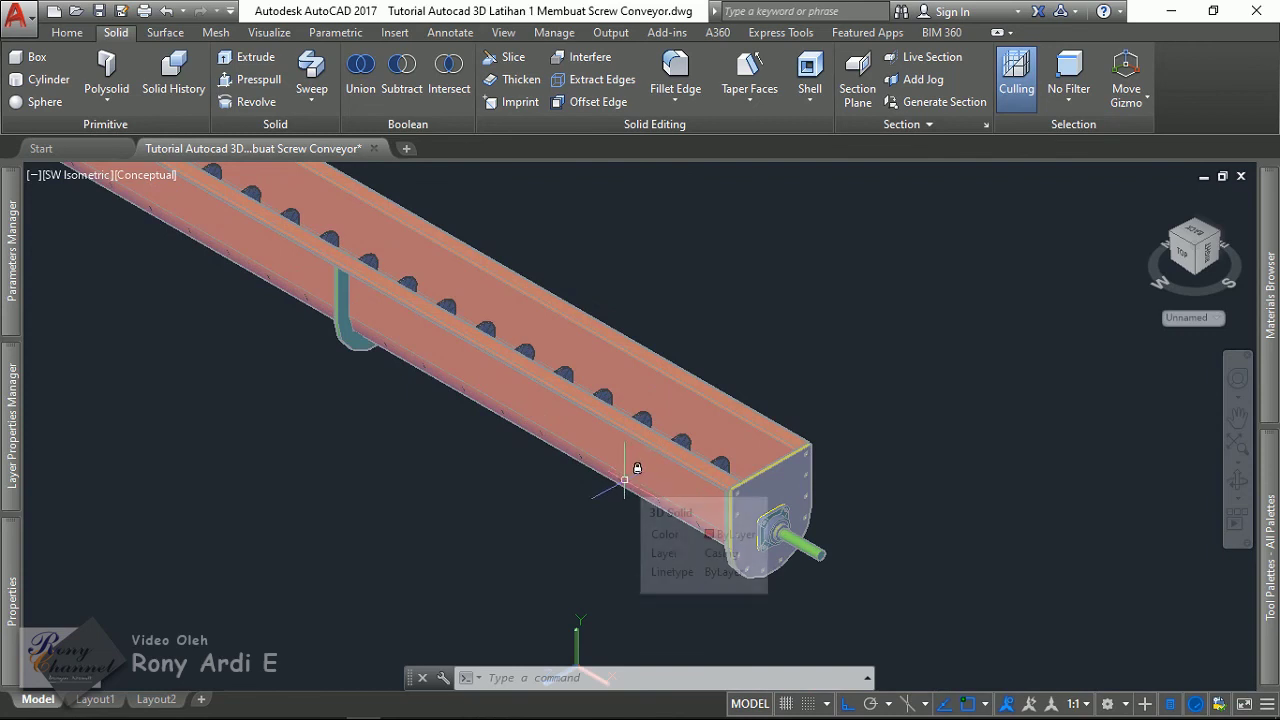
pyautogui.scroll(-3, 603, 530)
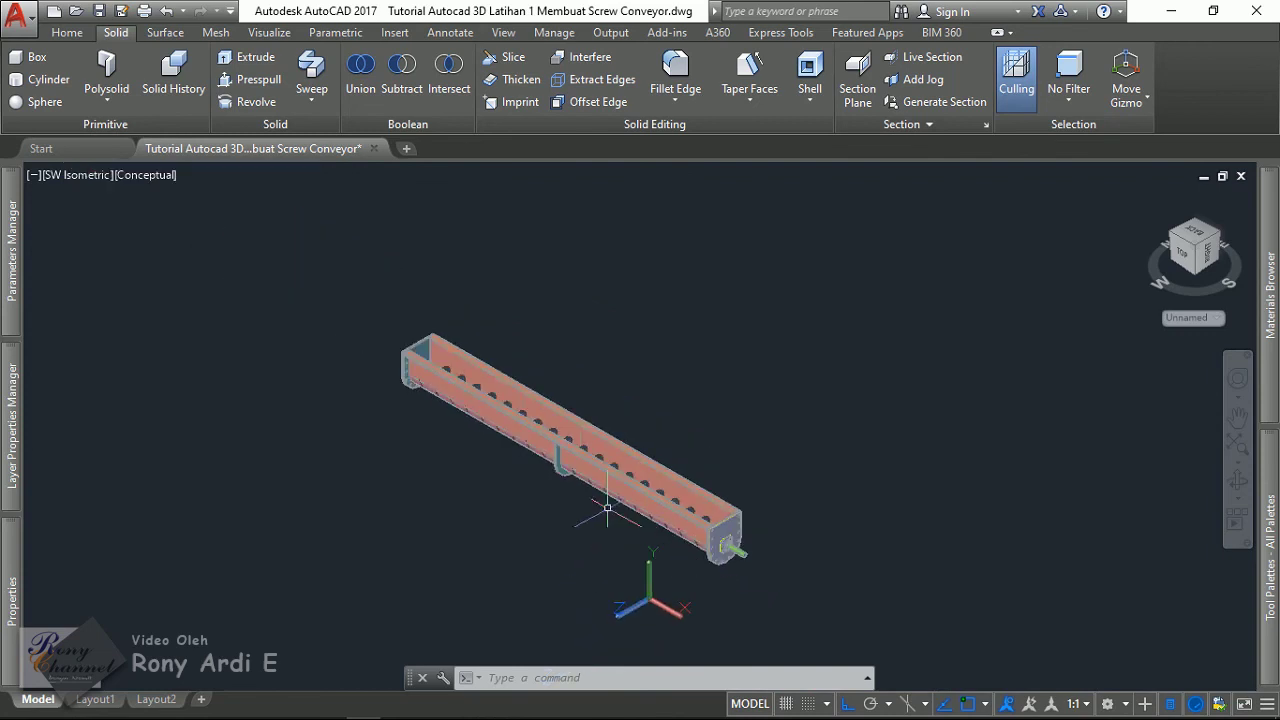
pyautogui.scroll(2, 457, 391)
pyautogui.scroll(-3, 523, 543)
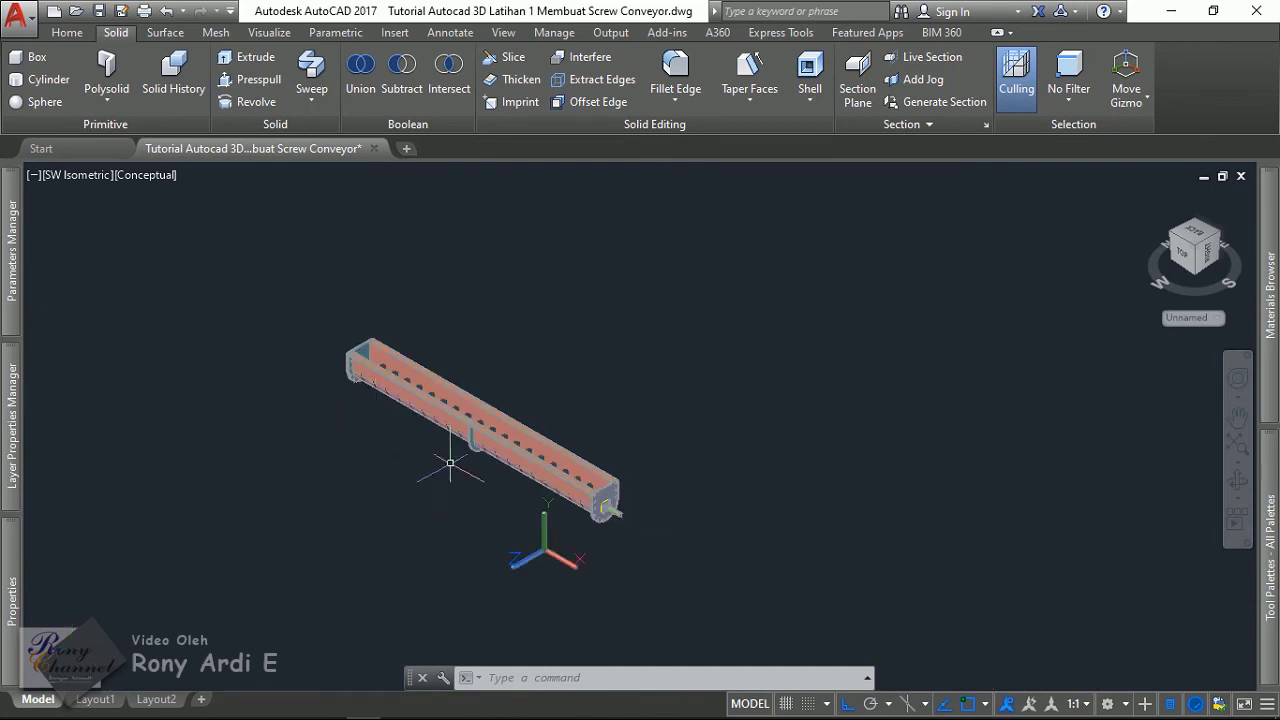
pyautogui.scroll(3, 614, 457)
pyautogui.scroll(2, 554, 394)
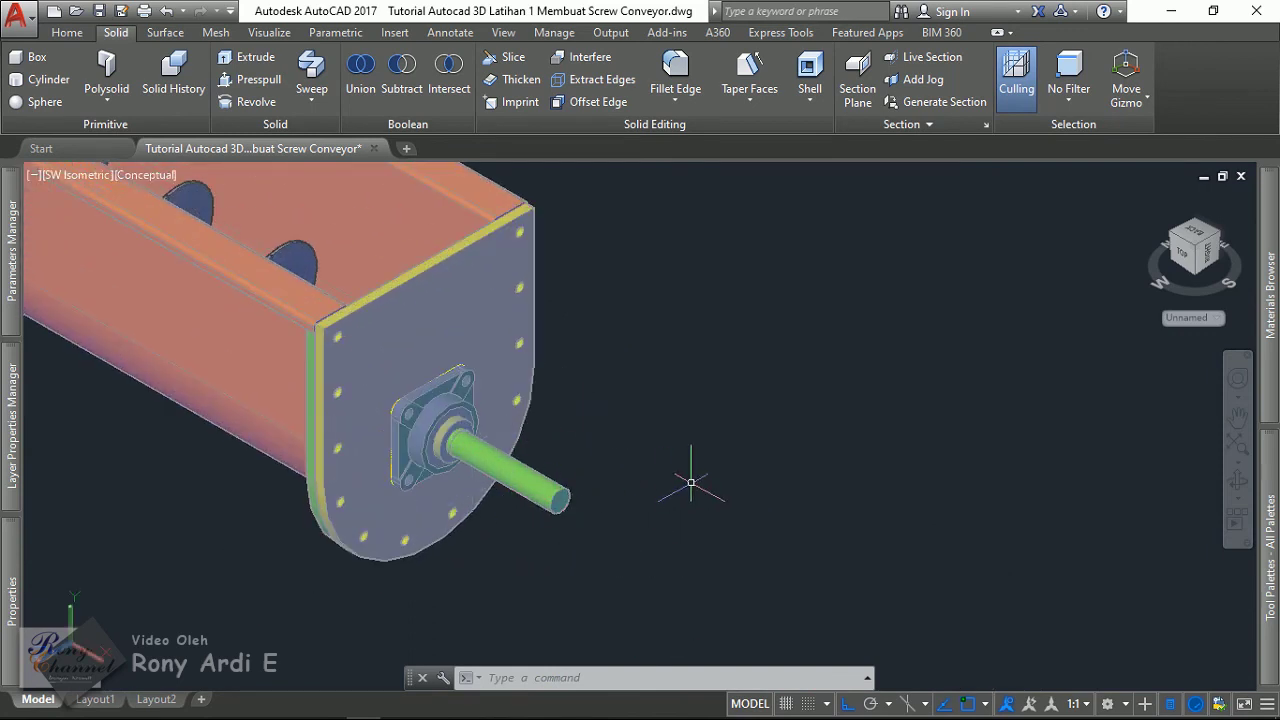
pyautogui.scroll(1, 571, 400)
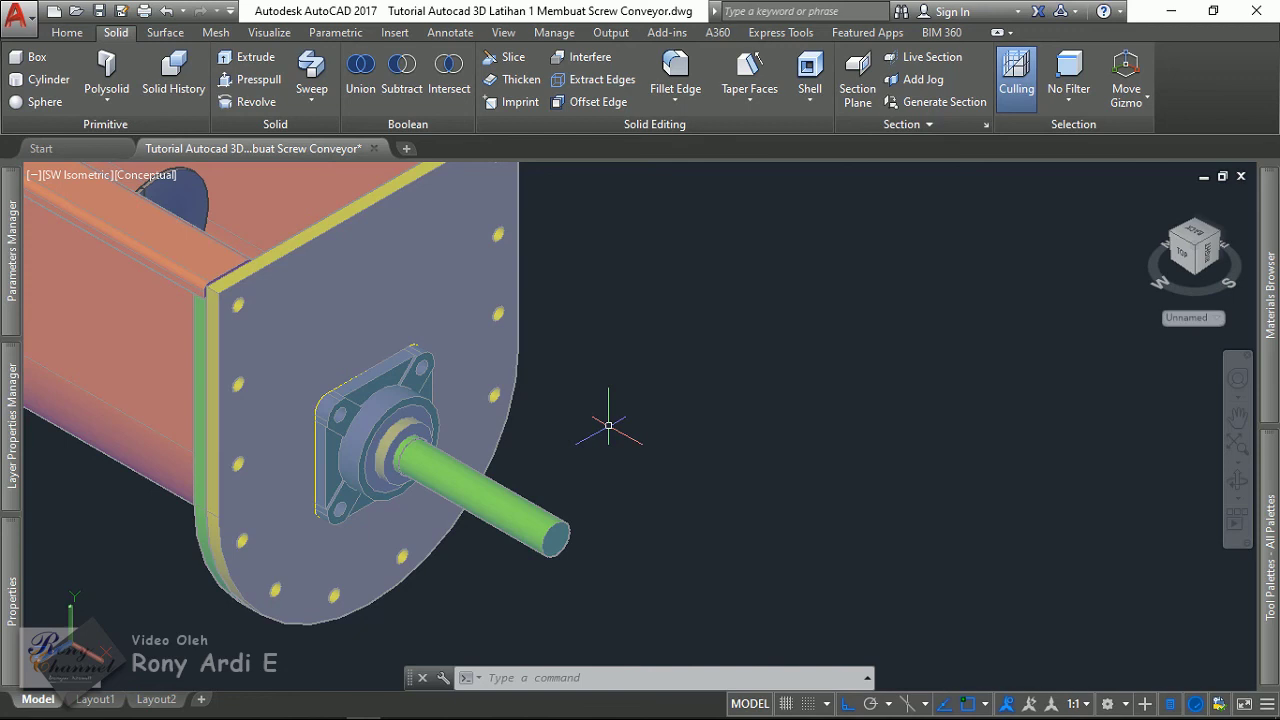
# - Place a Bearing UCF block from Tool Palettes and set it to the d=30 size (UCF206, M10 bolts)
pyautogui.click(1262, 525)
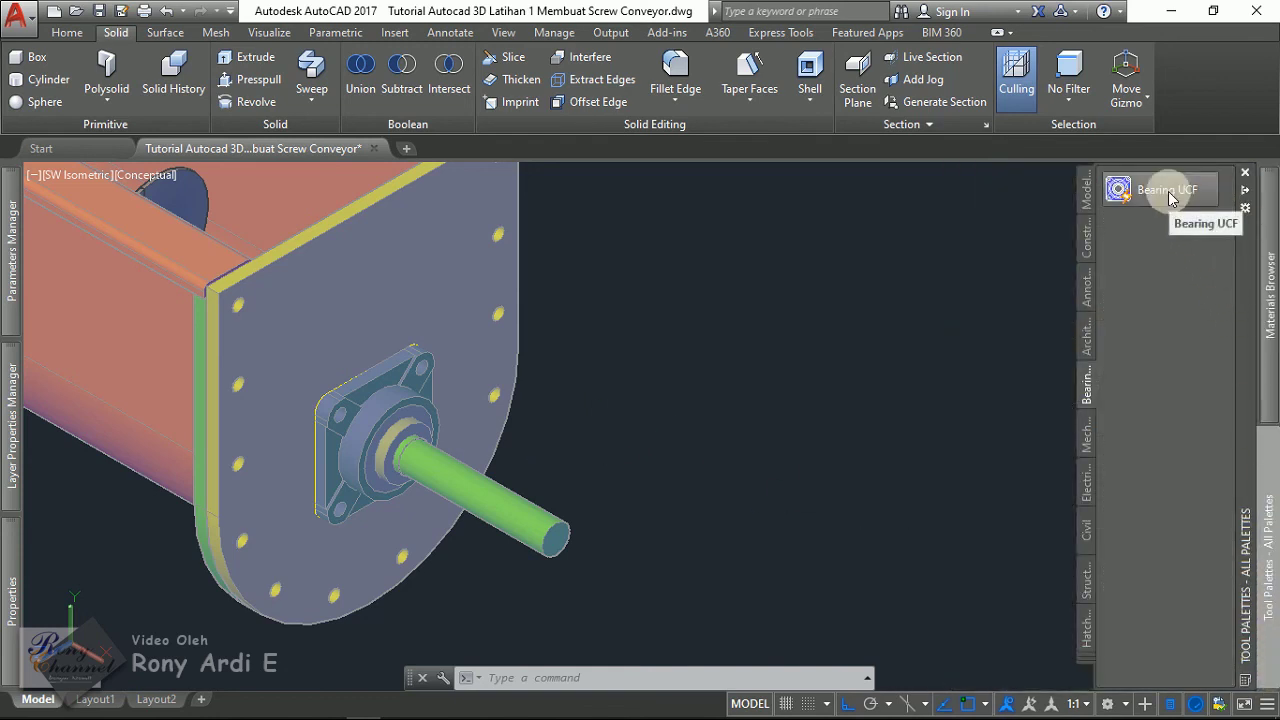
pyautogui.moveTo(1170, 197)
pyautogui.mouseDown()
pyautogui.moveTo(1158, 440)
pyautogui.moveTo(1148, 372)
pyautogui.mouseUp()
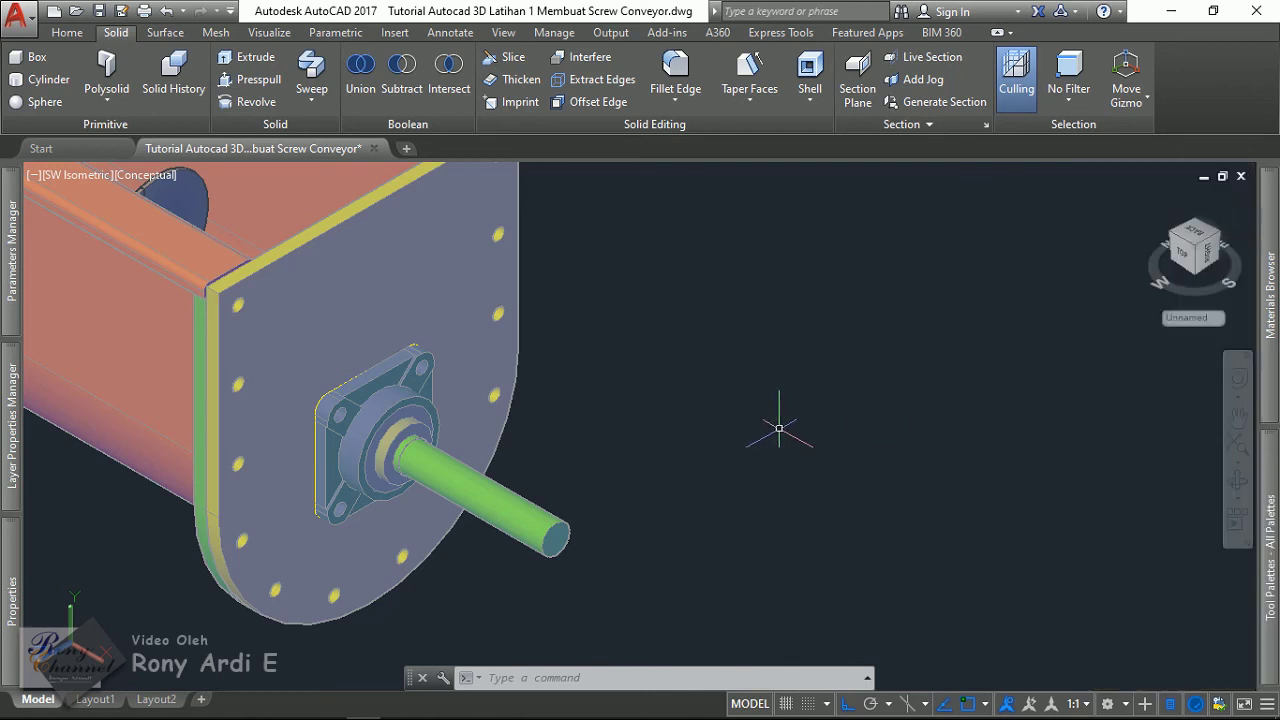
pyautogui.click(405, 385)
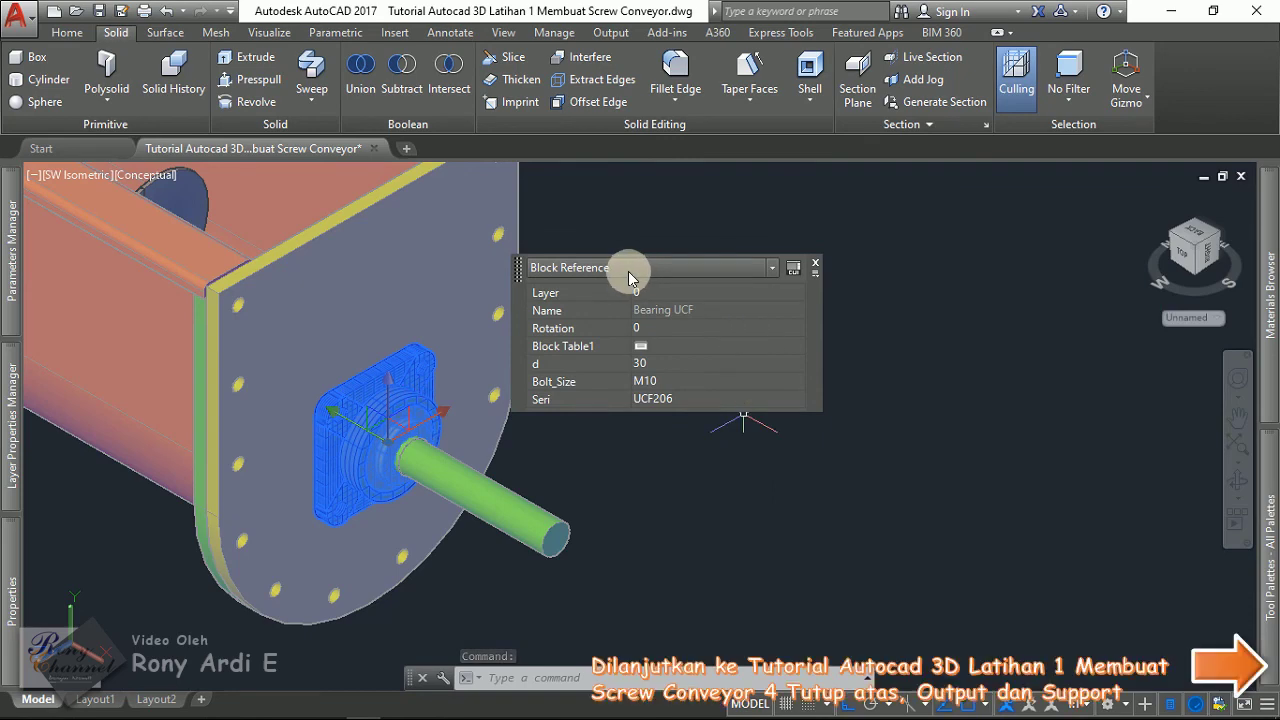
pyautogui.click(640, 346)
pyautogui.scroll(-1, 789, 320)
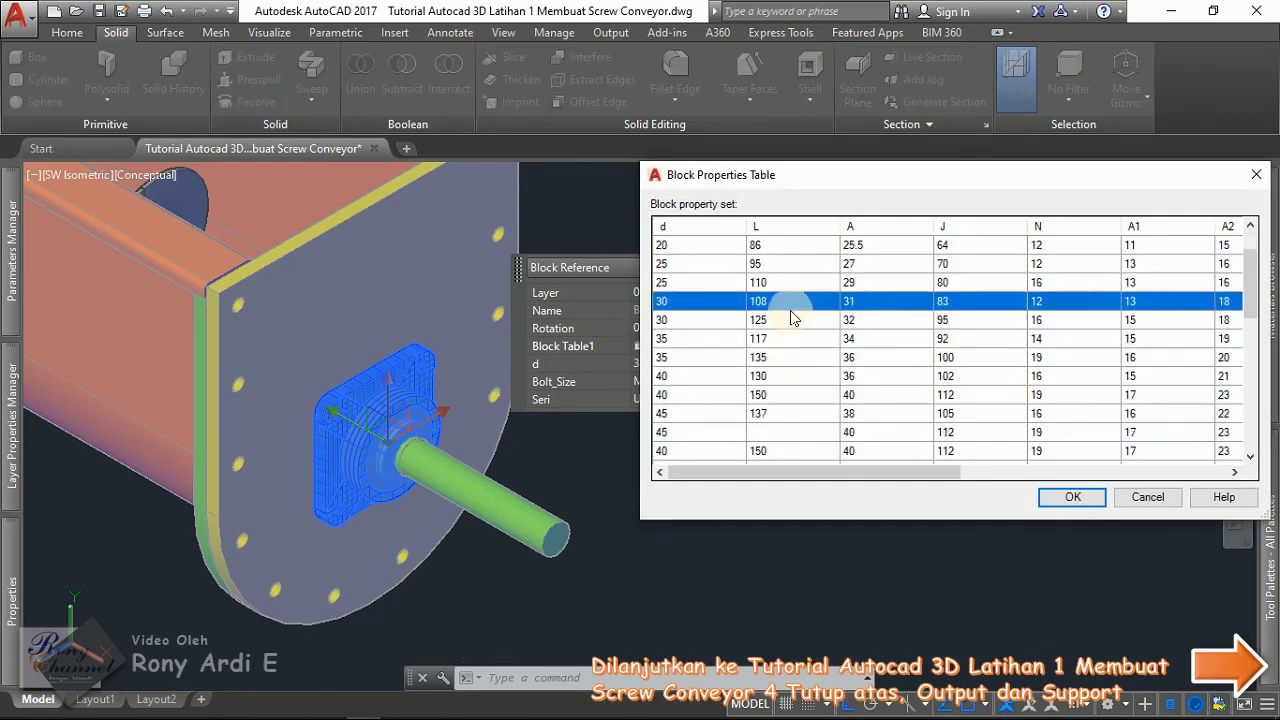
pyautogui.scroll(-4, 789, 320)
pyautogui.scroll(-2, 789, 323)
pyautogui.scroll(4, 789, 323)
pyautogui.scroll(3, 789, 323)
pyautogui.click(789, 323)
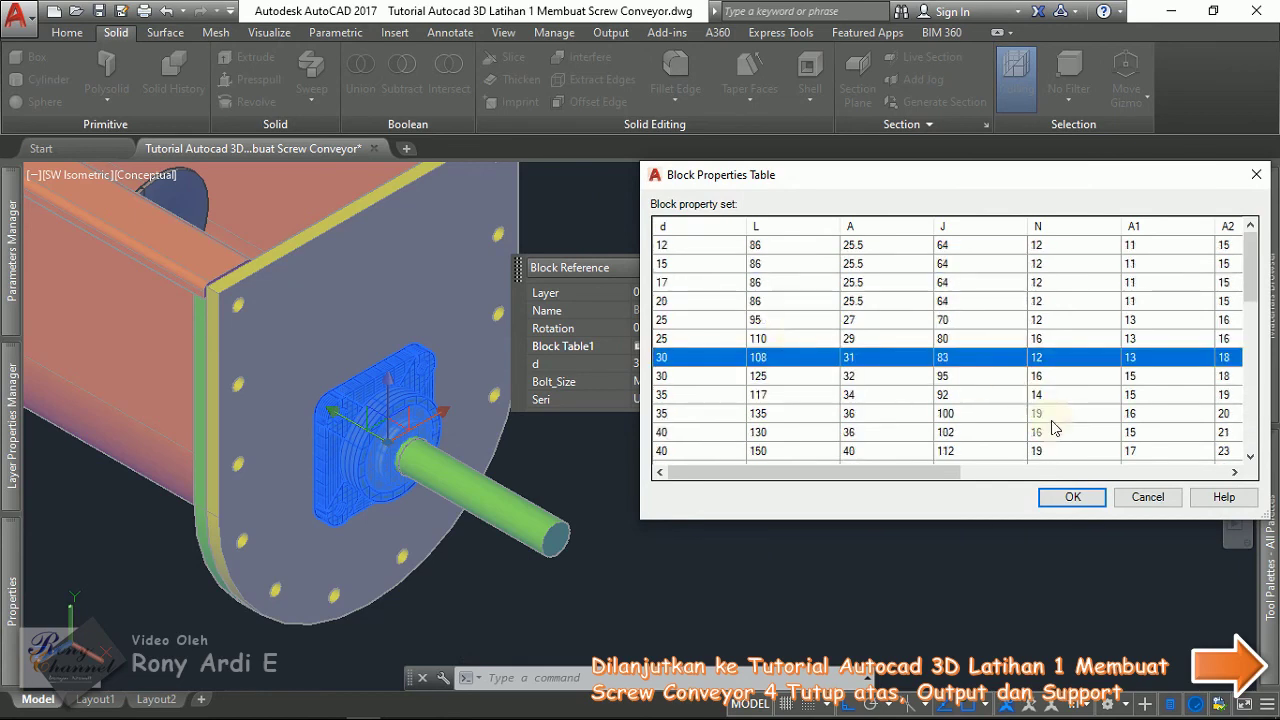
pyautogui.click(1072, 497)
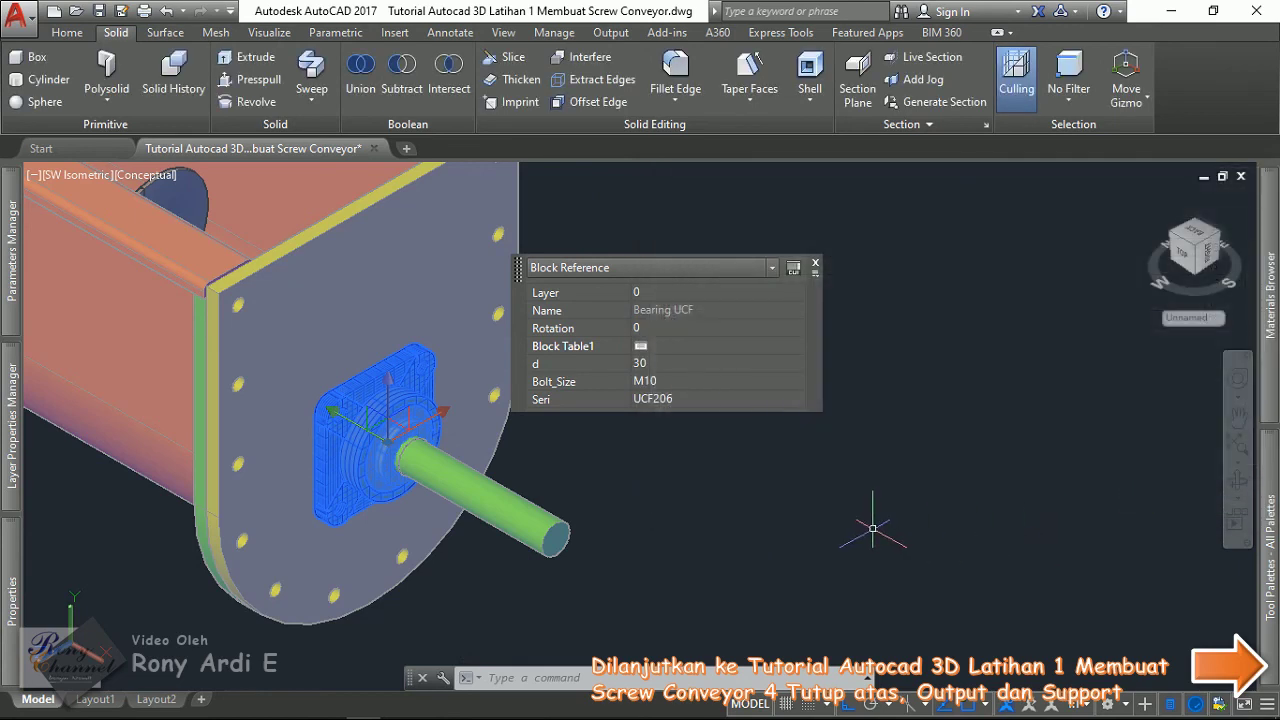
# - Deselect the bearing and zoom out to view the whole trough
pyautogui.press('Escape')
pyautogui.scroll(-3, 868, 524)
pyautogui.scroll(-3, 986, 437)
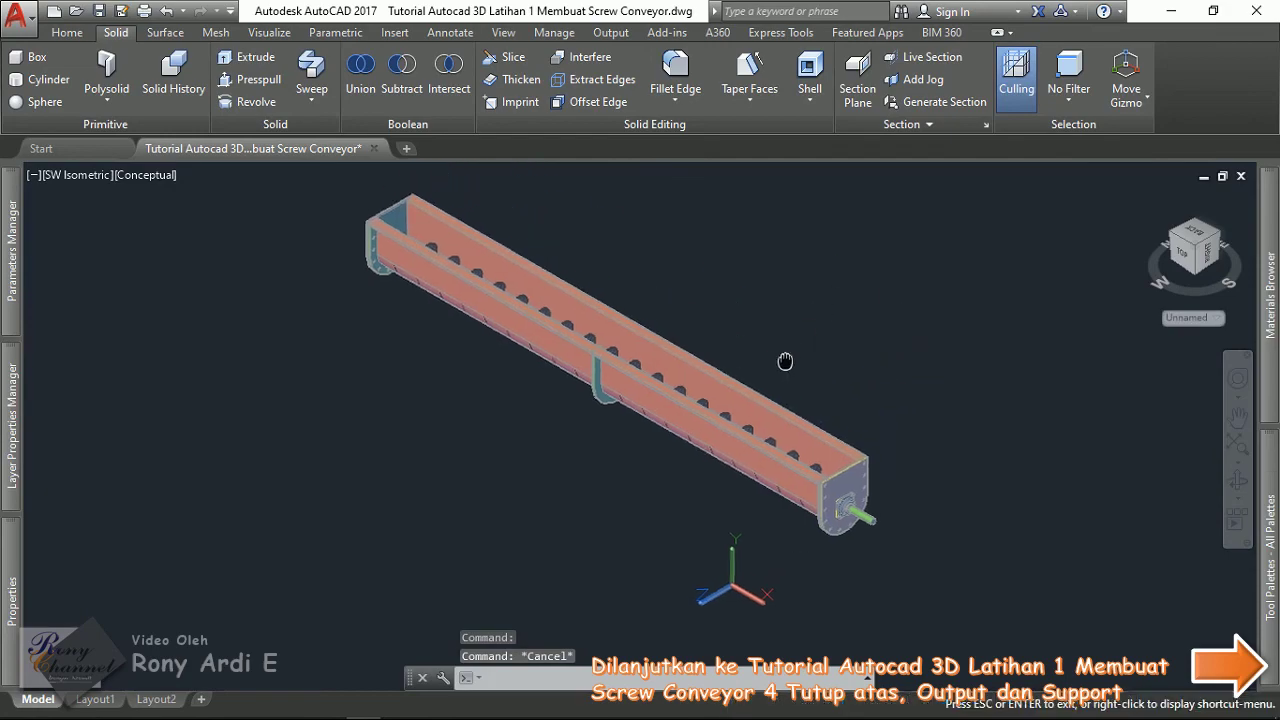